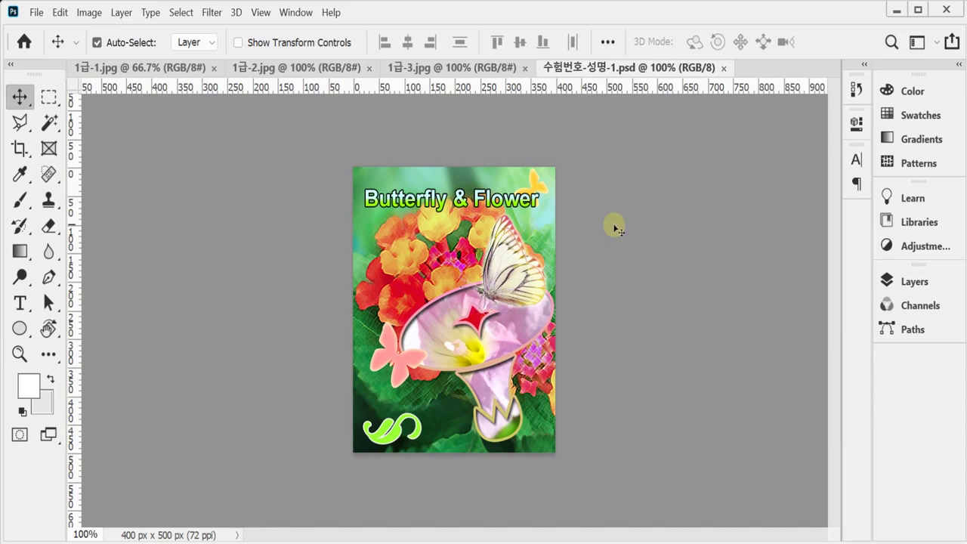
Create a new 400 x 500 px document at 72 pixels/inch in RGB color with a white background
key(ctrl+n)
double_click(464, 232)
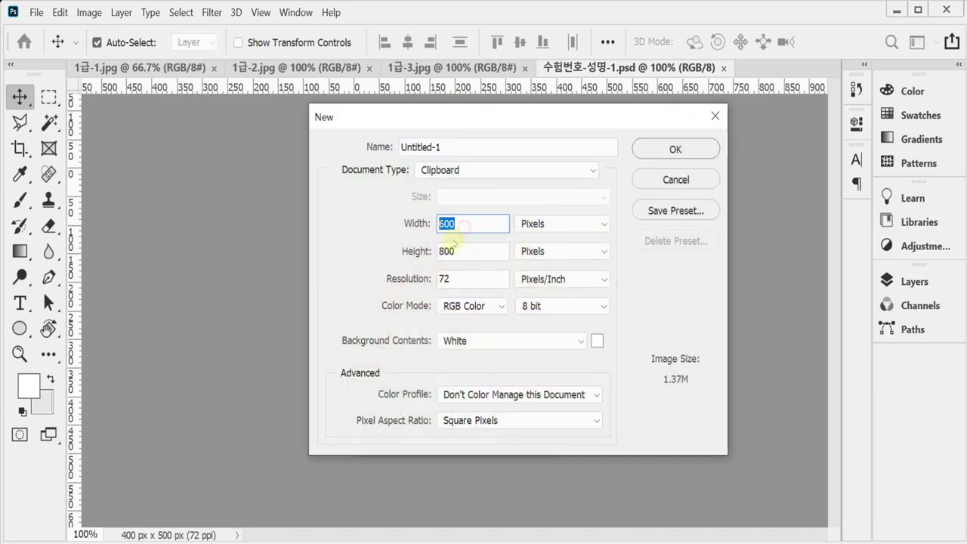
text(400)
key(Tab)
double_click(462, 243)
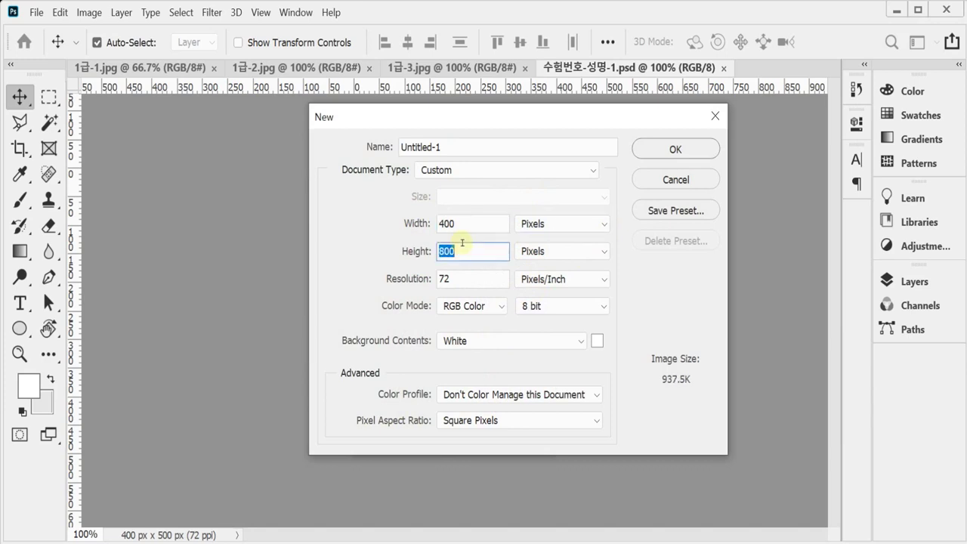
text(500)
key(Tab)
key(Tab)
key(Tab)
key(Tab)
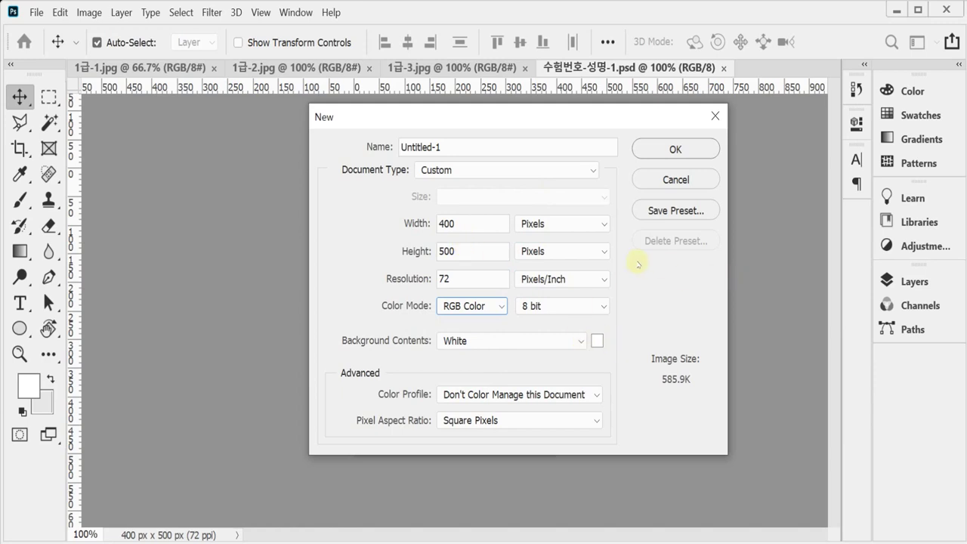
key(Tab)
key(Return)
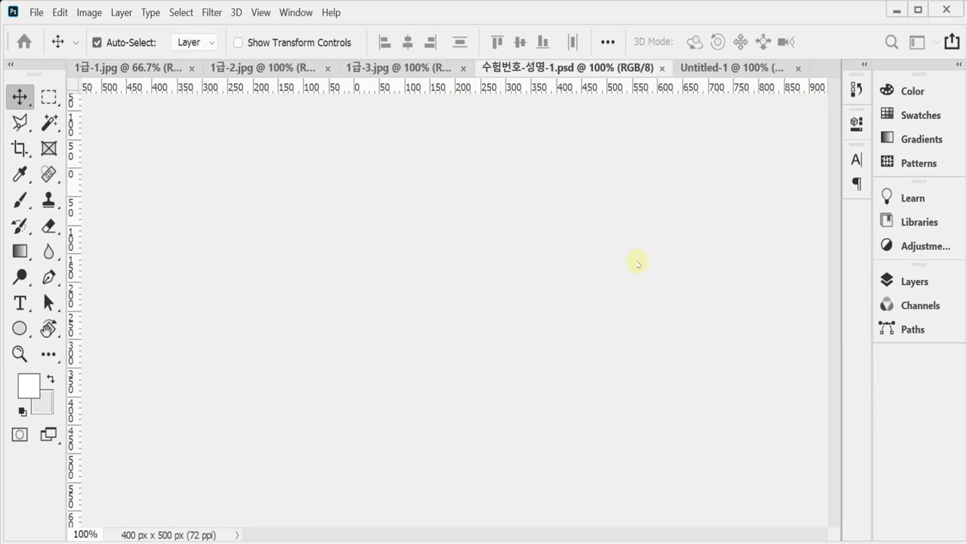
Float the blank document and the finished 수험번호-성명-1.psd as side-by-side windows and show the grid in both
drag(665, 68, 389, 135)
key(ctrl+apostrophe)
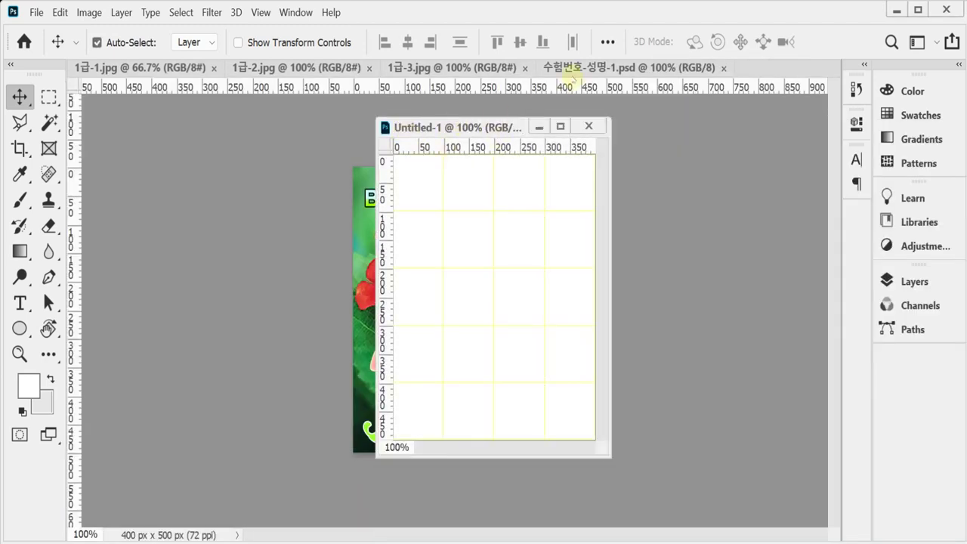
drag(565, 67, 237, 127)
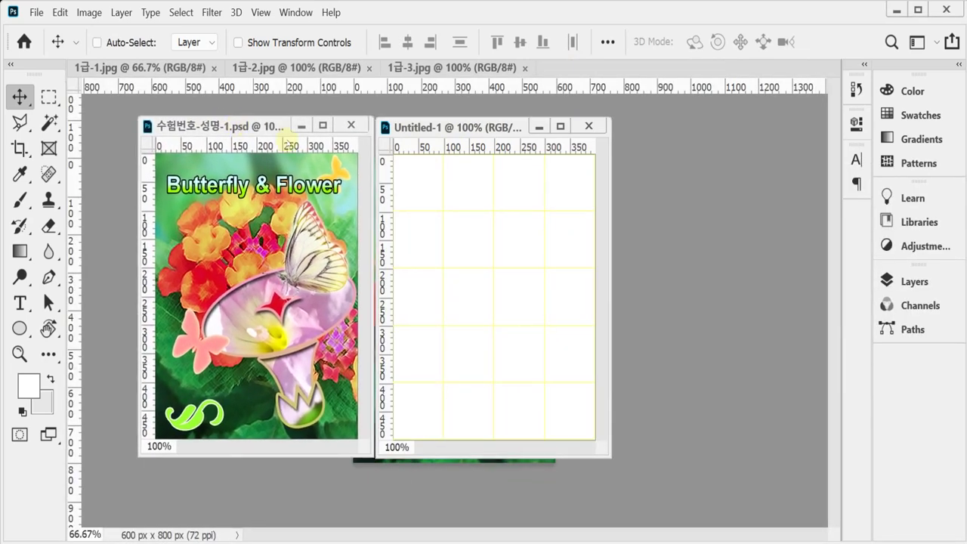
key(ctrl+apostrophe)
Copy the whole 1급-1.jpg image, close that file, and paste the image into the blank document
drag(125, 67, 303, 162)
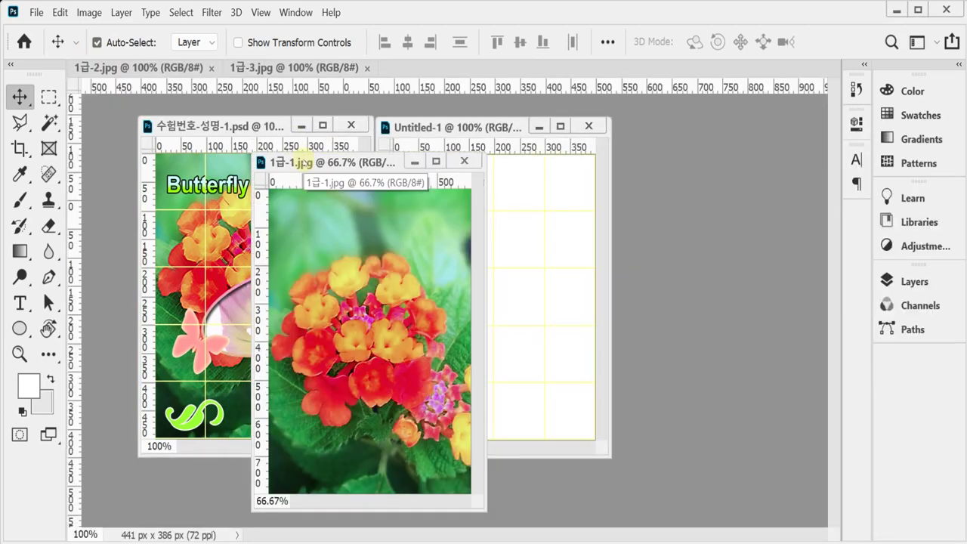
key(ctrl+a)
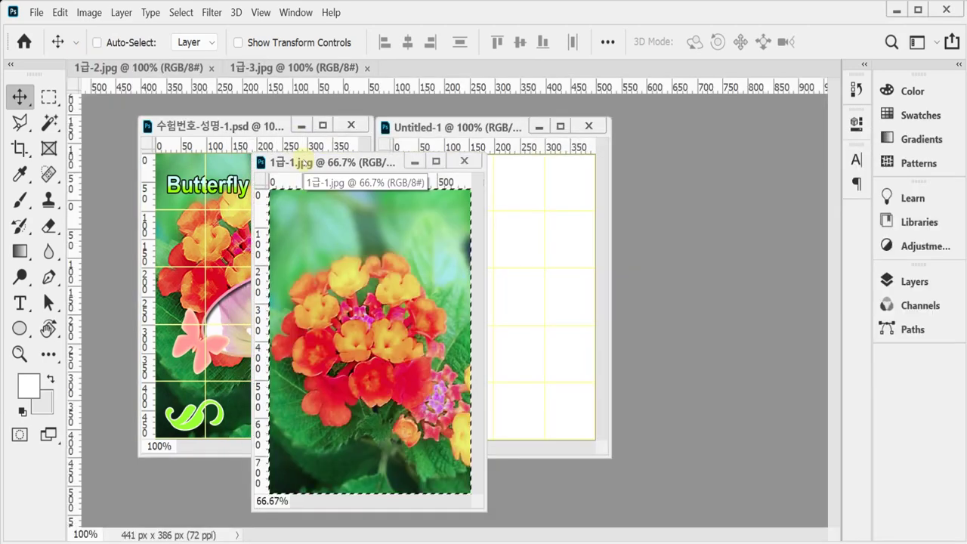
key(ctrl+c)
key(ctrl+w)
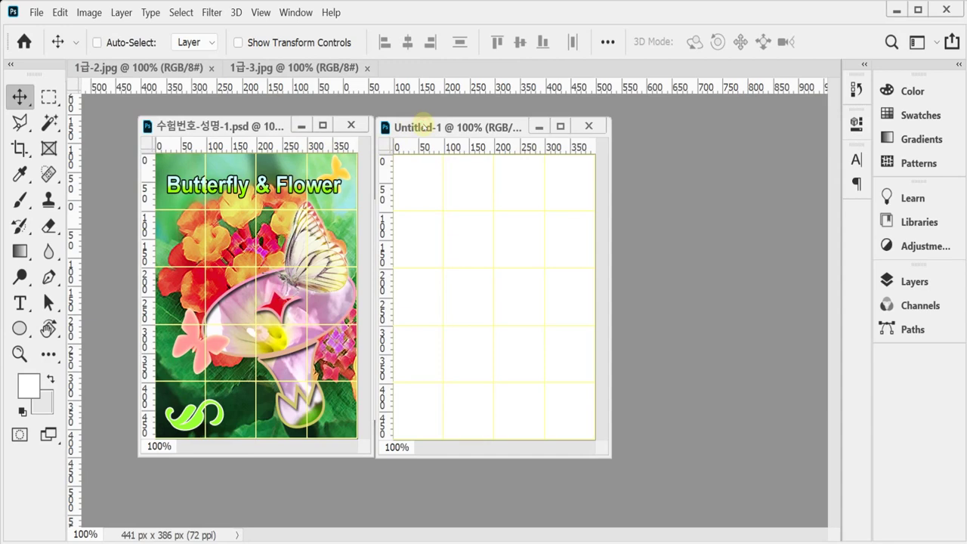
key(ctrl+v)
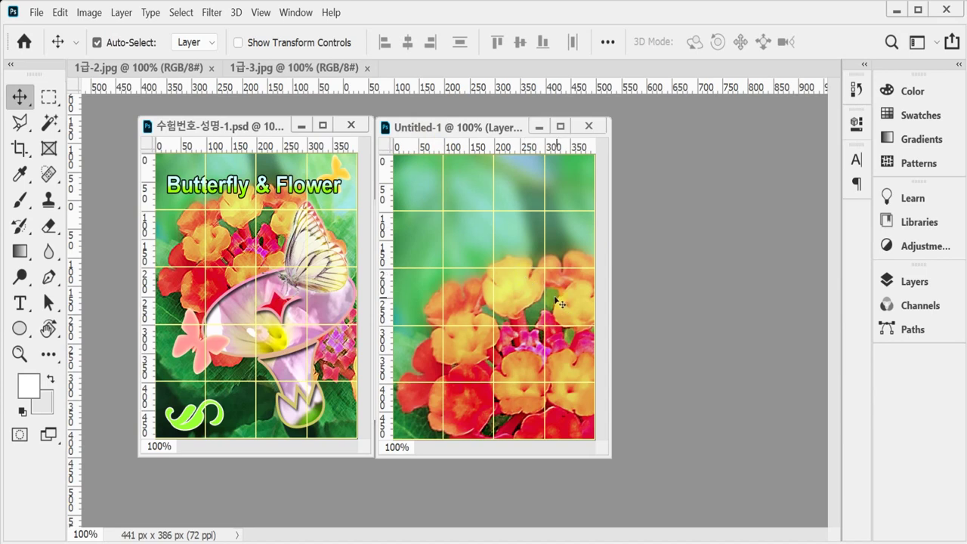
Scale the pasted flower image proportionally to 72% and move it to X 217 px, Y 218 px to match the reference
key(ctrl+t)
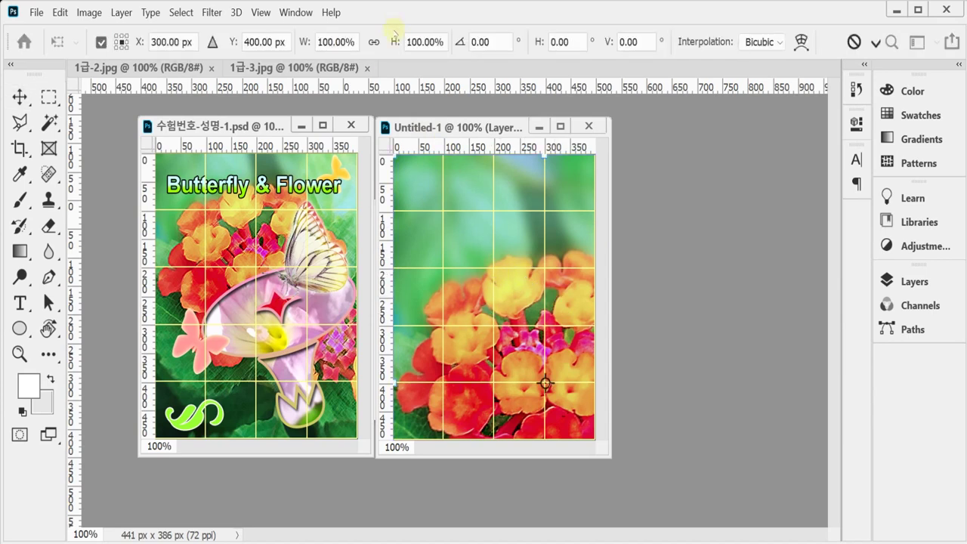
click(373, 41)
drag(301, 44, 281, 44)
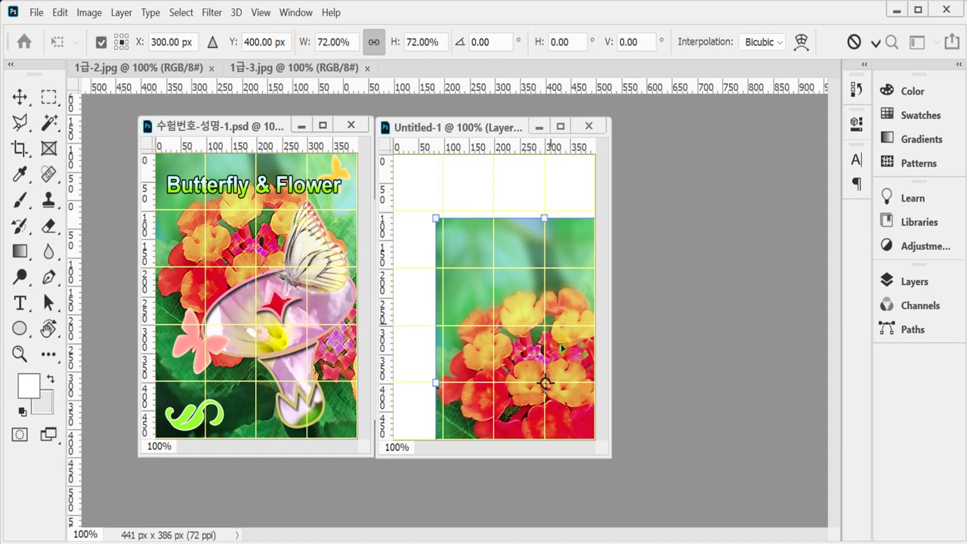
drag(555, 347, 519, 264)
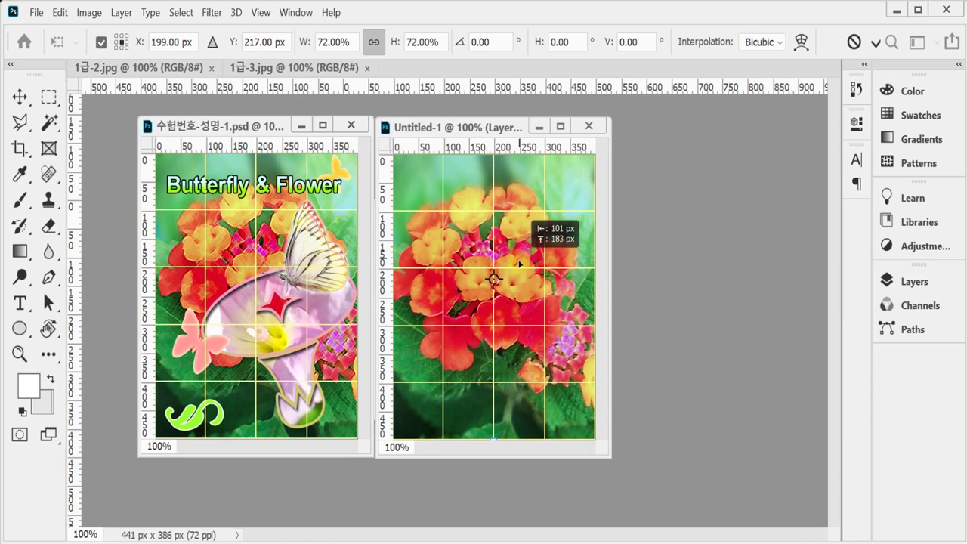
drag(519, 265, 527, 262)
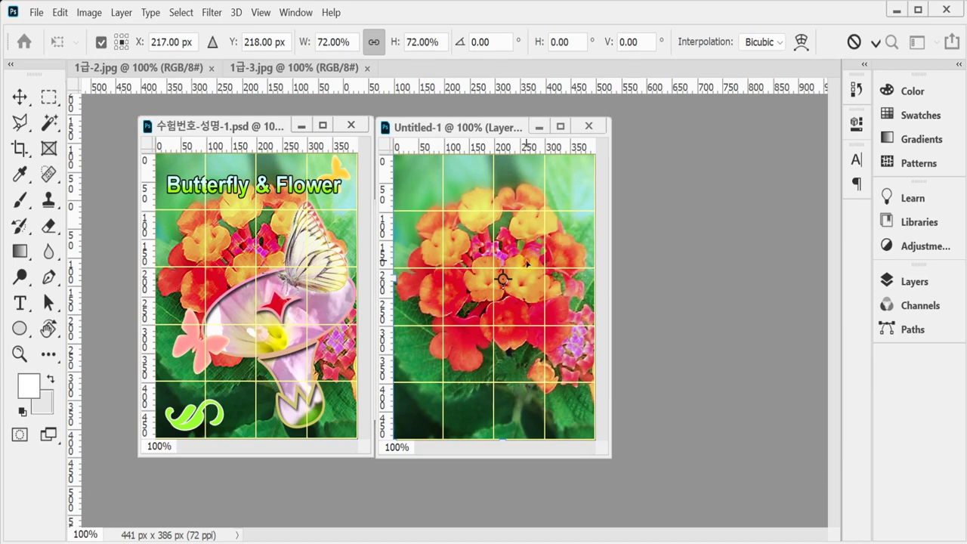
key(Return)
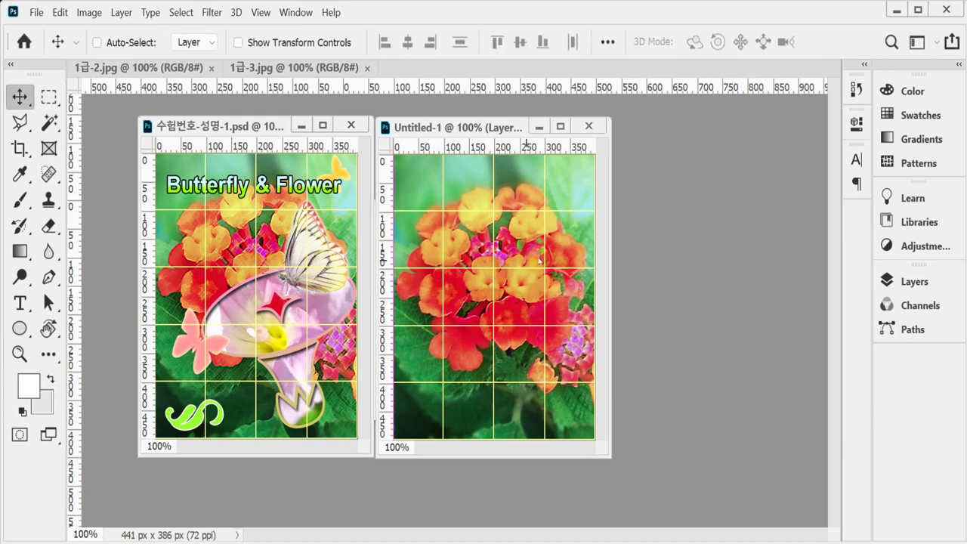
Save the new document as 수험번호-성명-1 in Photoshop format in the desktop folder 임시
key(ctrl+s)
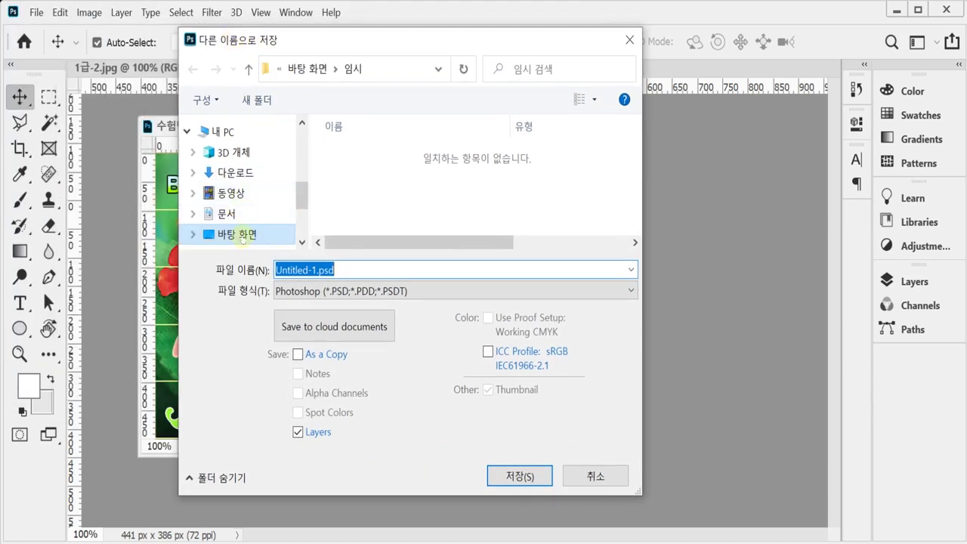
click(241, 236)
click(349, 168)
double_click(350, 168)
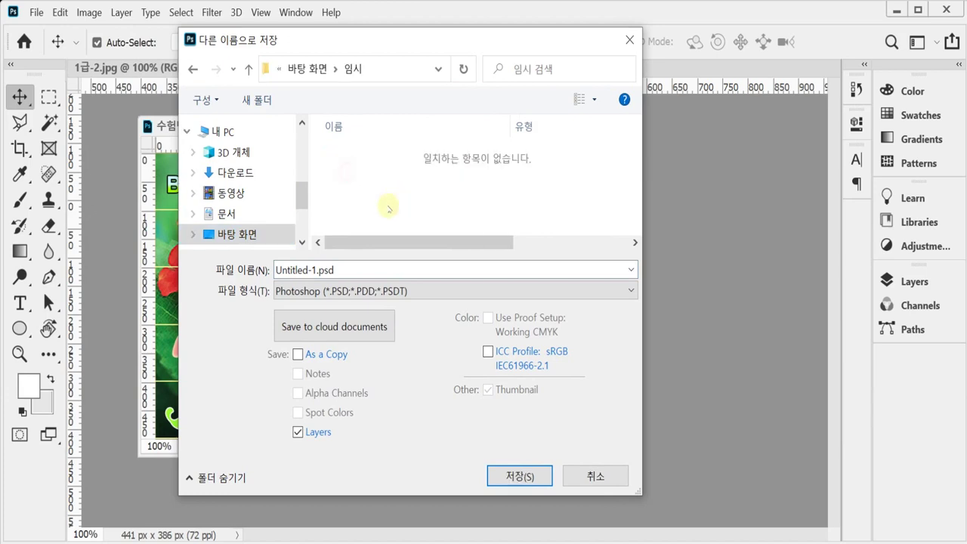
double_click(367, 270)
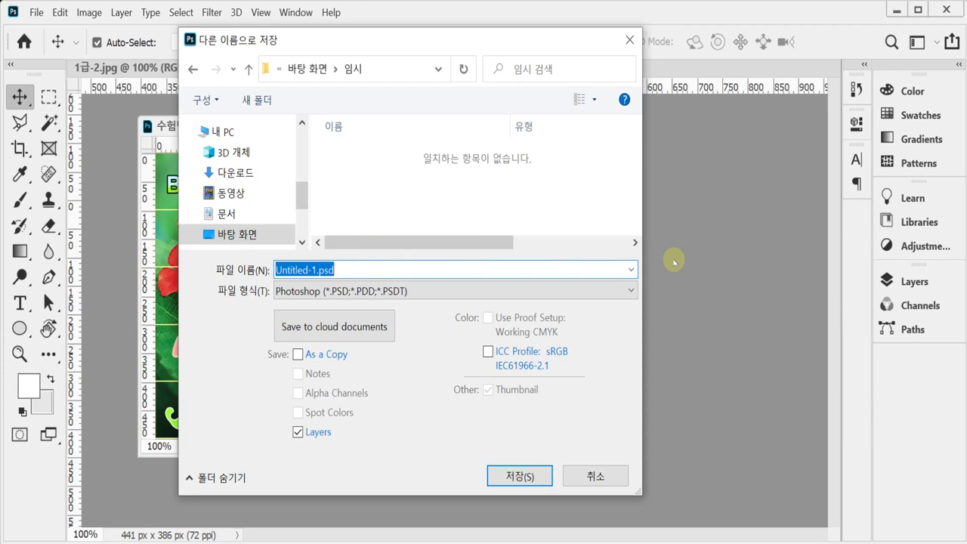
text(수)
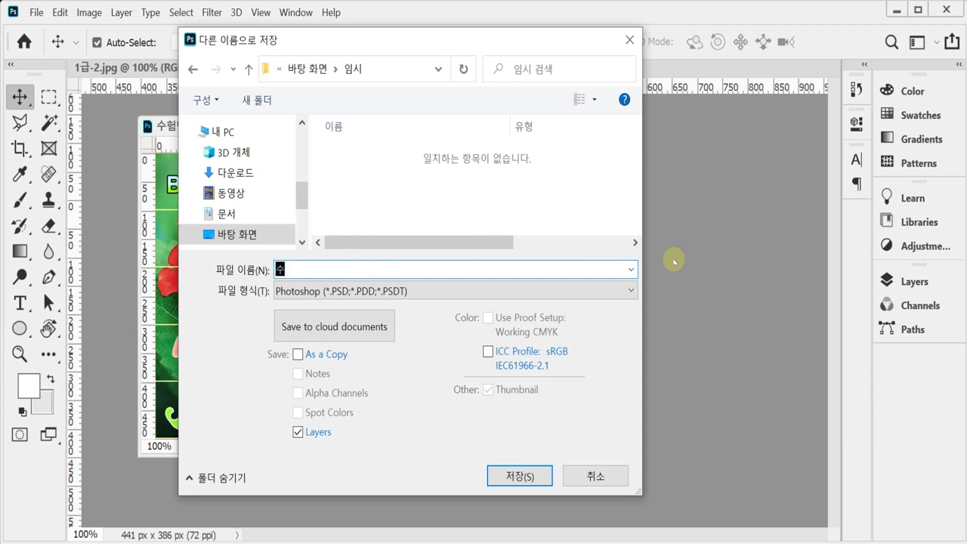
text(험번호)
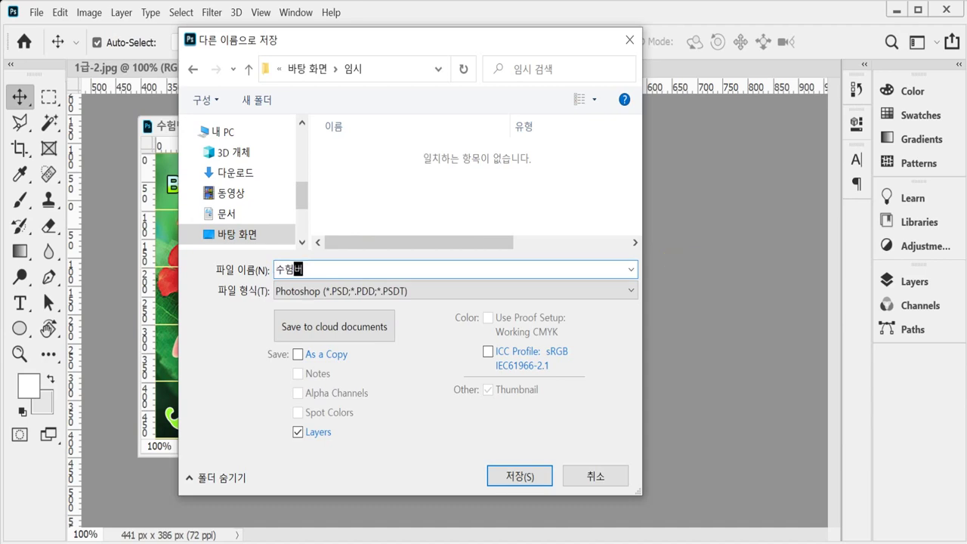
text(-성명-1)
click(515, 474)
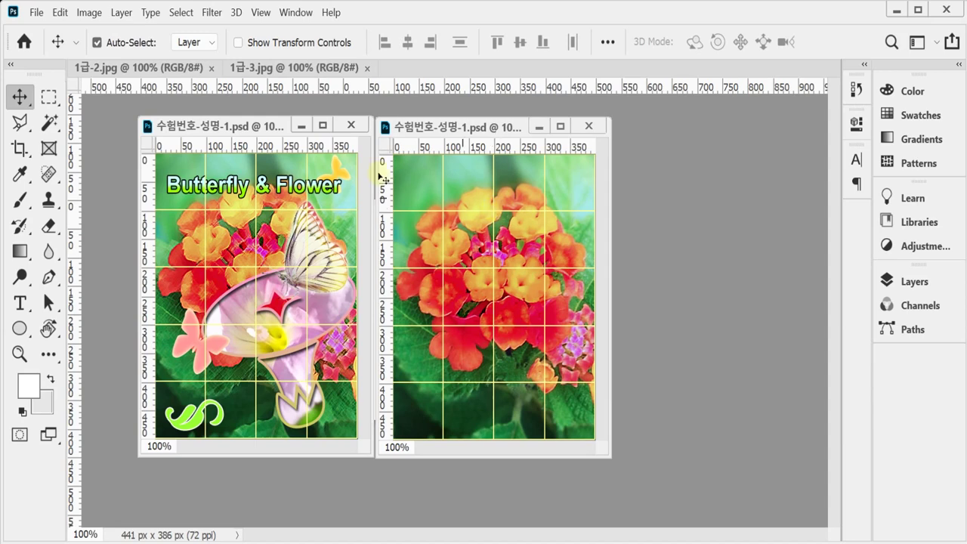
Apply the Crosshatch filter from the Filter Gallery to the flower layer with stroke length 9, sharpness 6 and strength 1
click(212, 13)
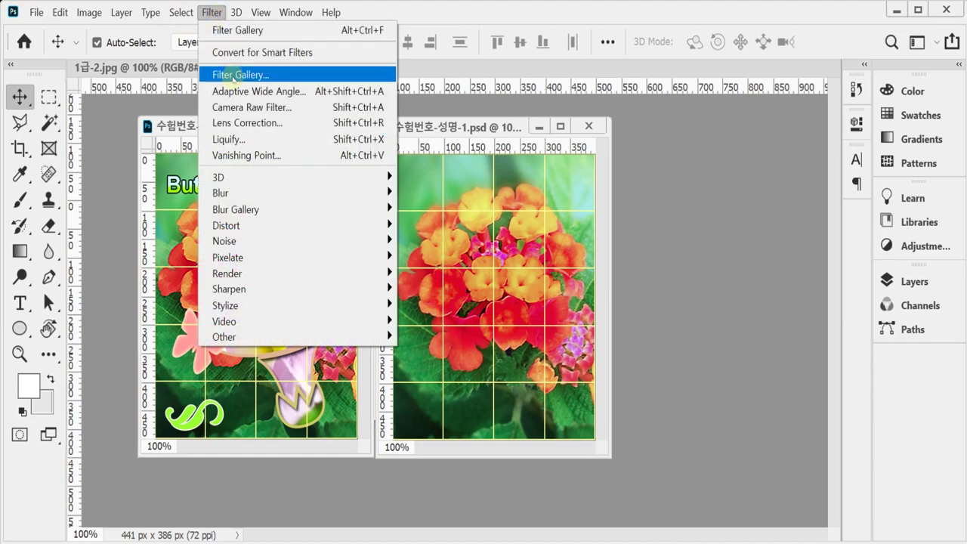
click(227, 74)
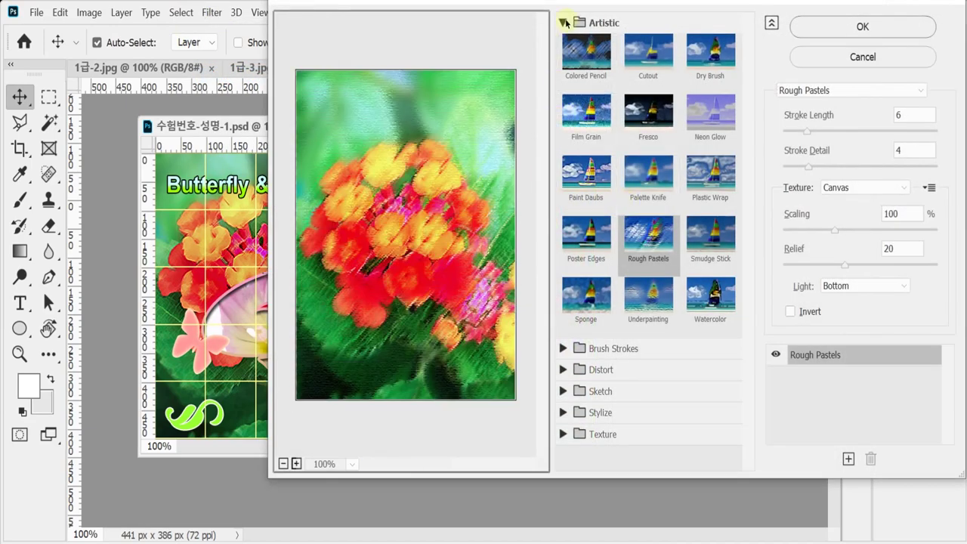
click(565, 22)
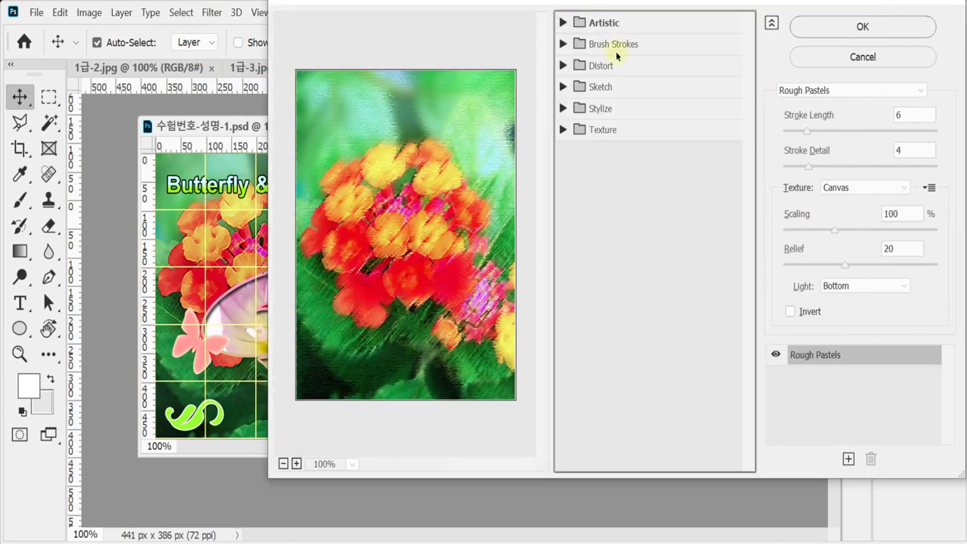
click(564, 44)
click(711, 72)
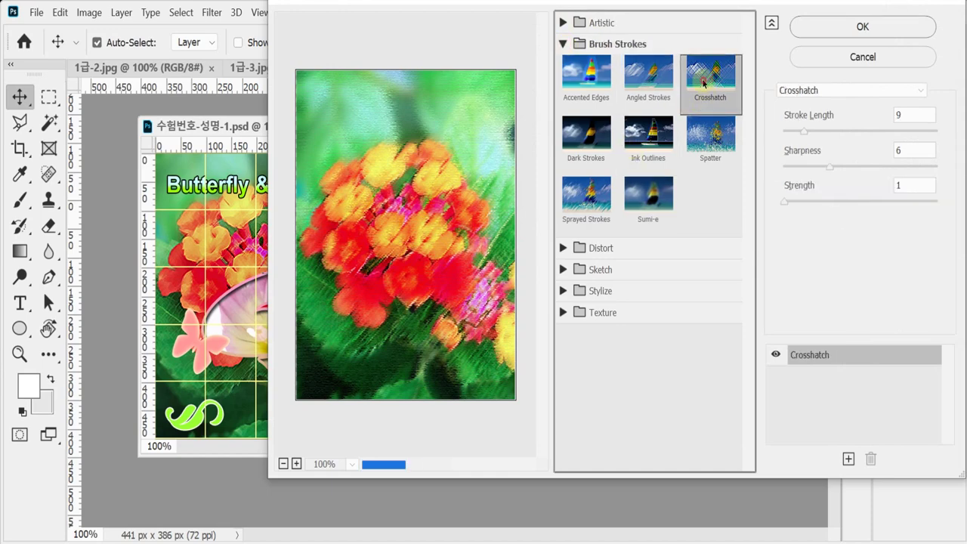
click(823, 27)
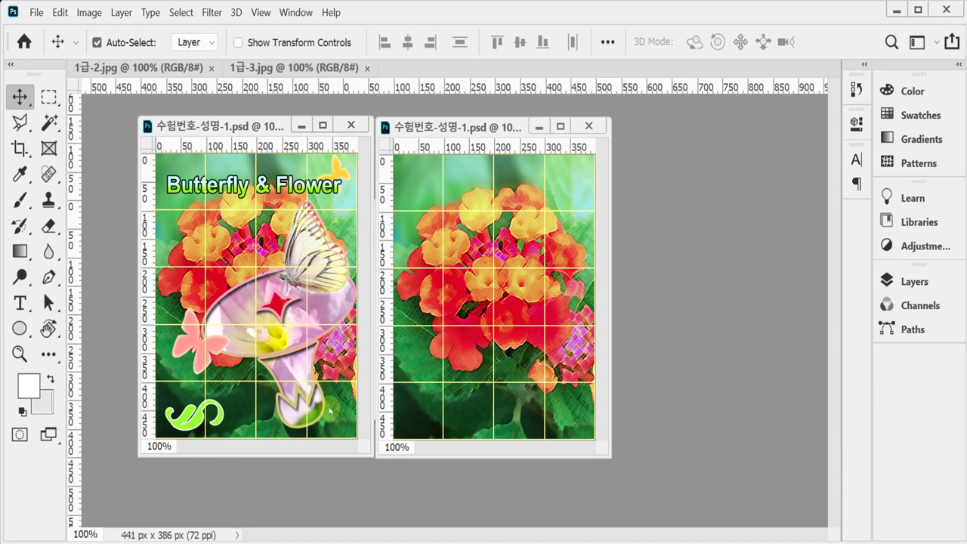
Hide Layer 1 with the flower image so that only the white background shows for shape drawing
click(17, 331)
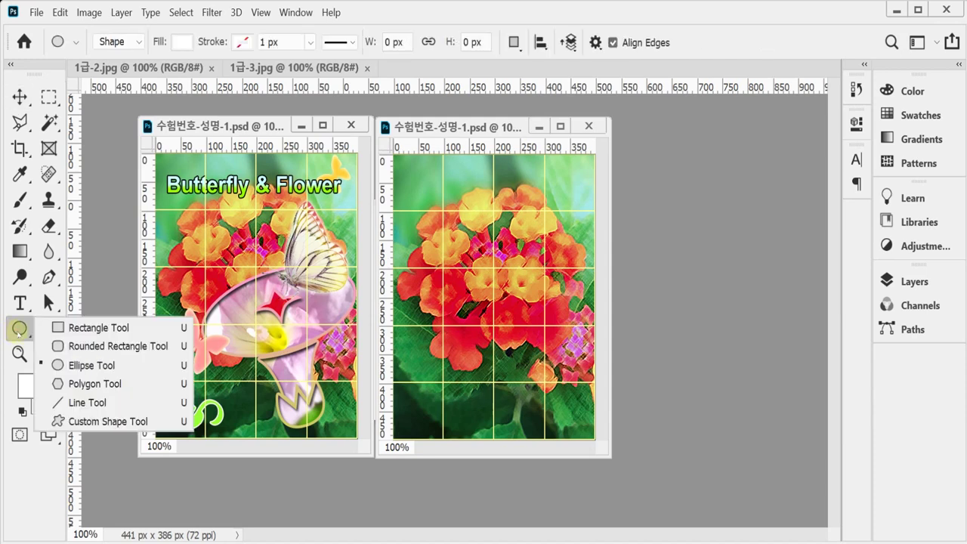
click(23, 331)
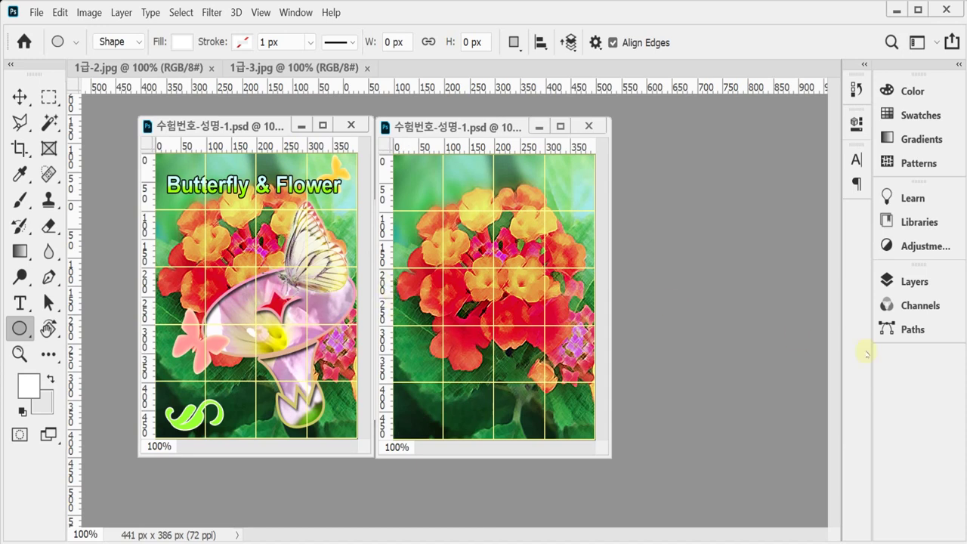
click(925, 282)
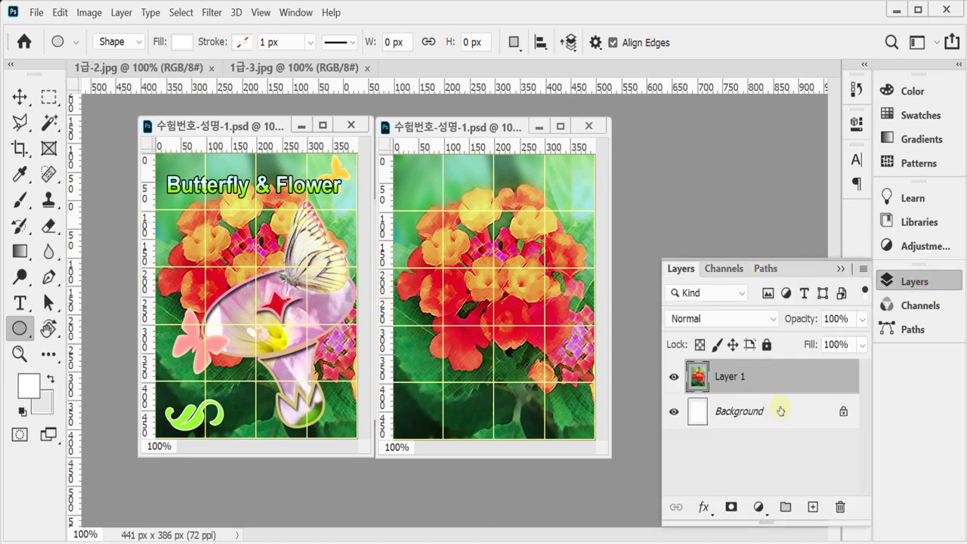
click(673, 376)
click(912, 281)
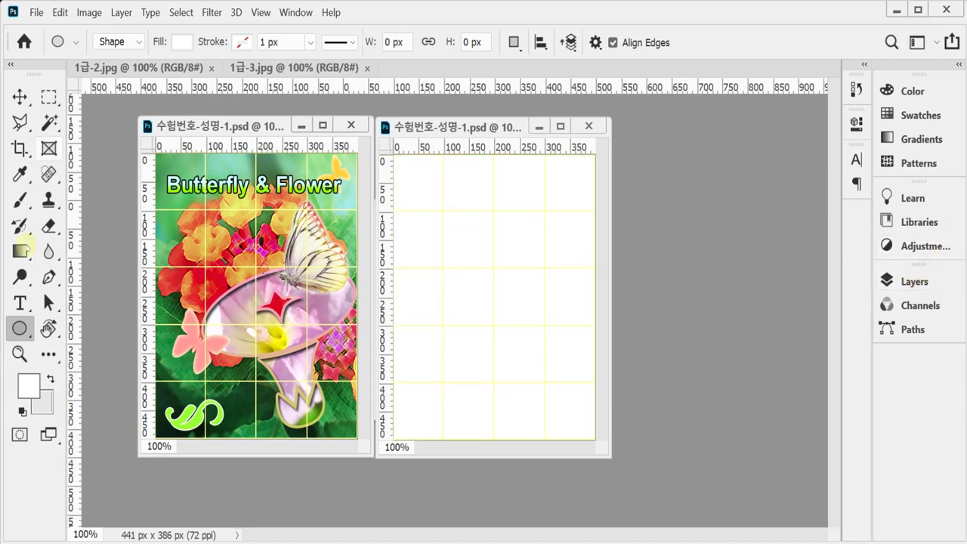
Draw a light blue rectangle shape without stroke, about 105 x 85 px, just below the 300 px gridline near the canvas's middle
right_click(20, 328)
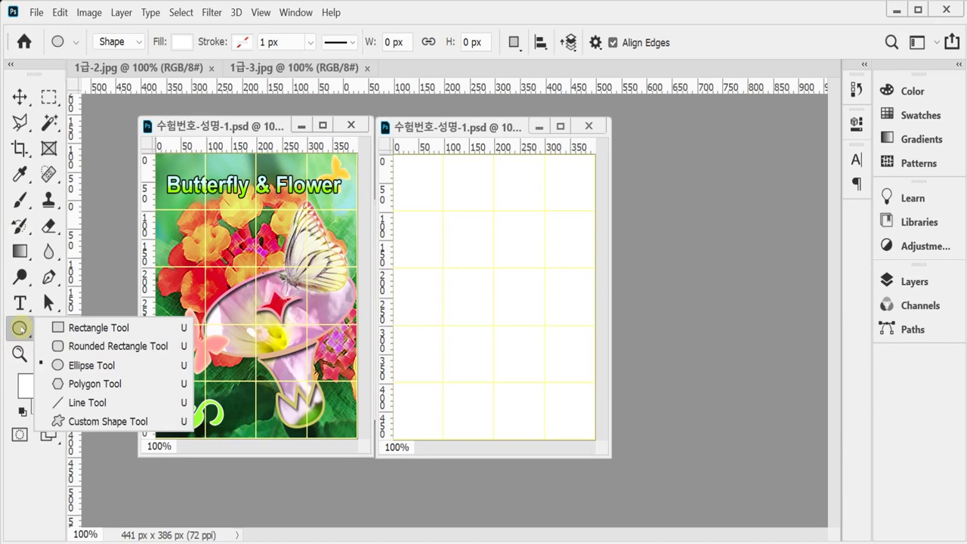
click(97, 328)
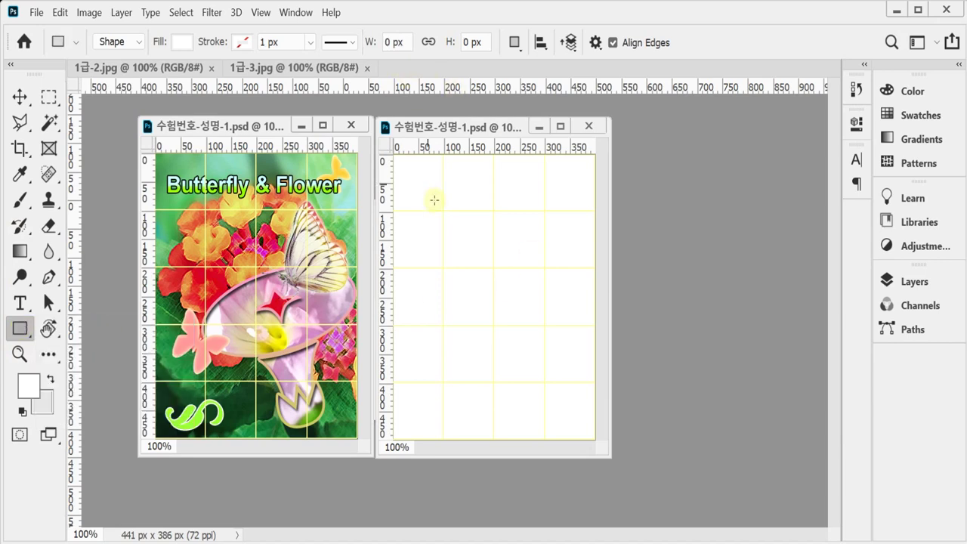
click(111, 43)
click(120, 57)
click(180, 42)
click(92, 139)
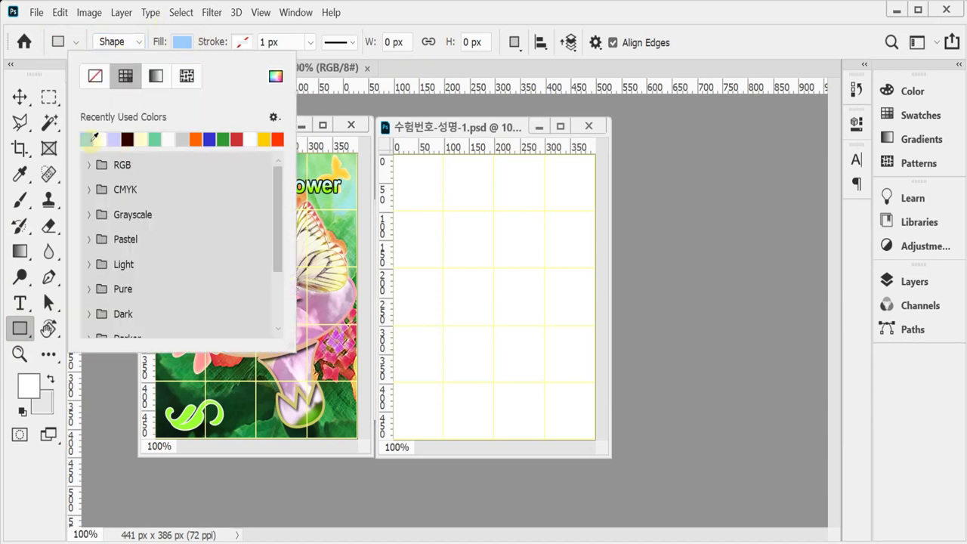
click(378, 25)
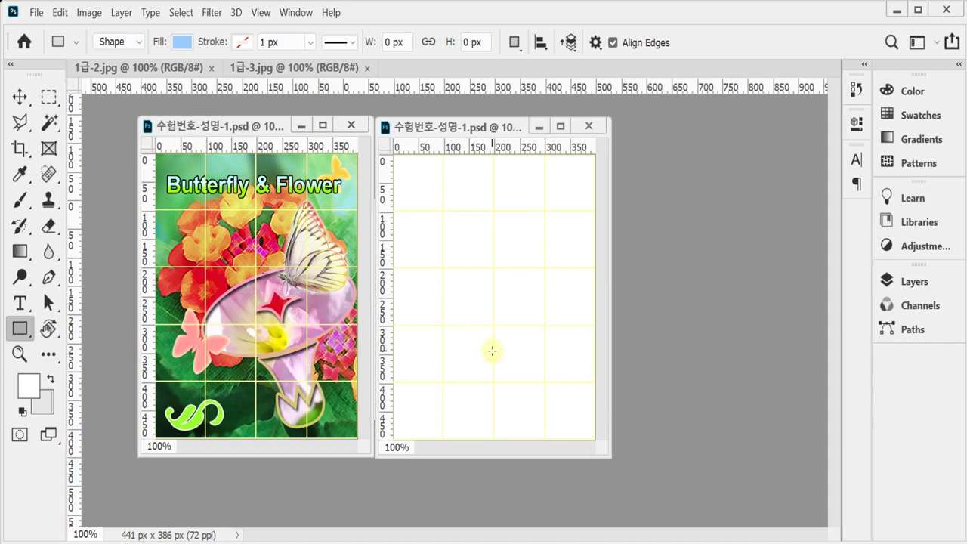
drag(492, 350, 518, 375)
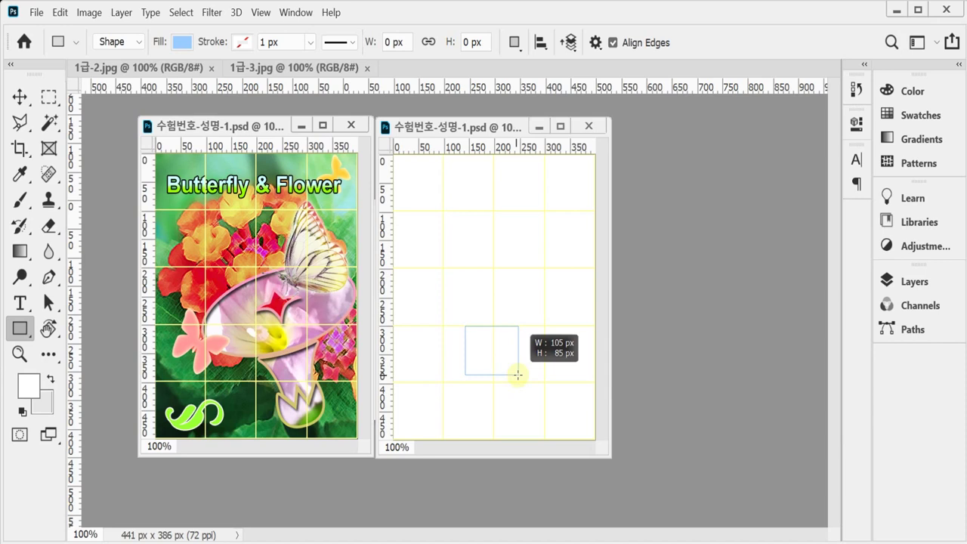
Place the 105 x 85 px blue rectangle so it straddles the 300 px gridline at X 145, Y 283 px
drag(518, 375, 505, 346)
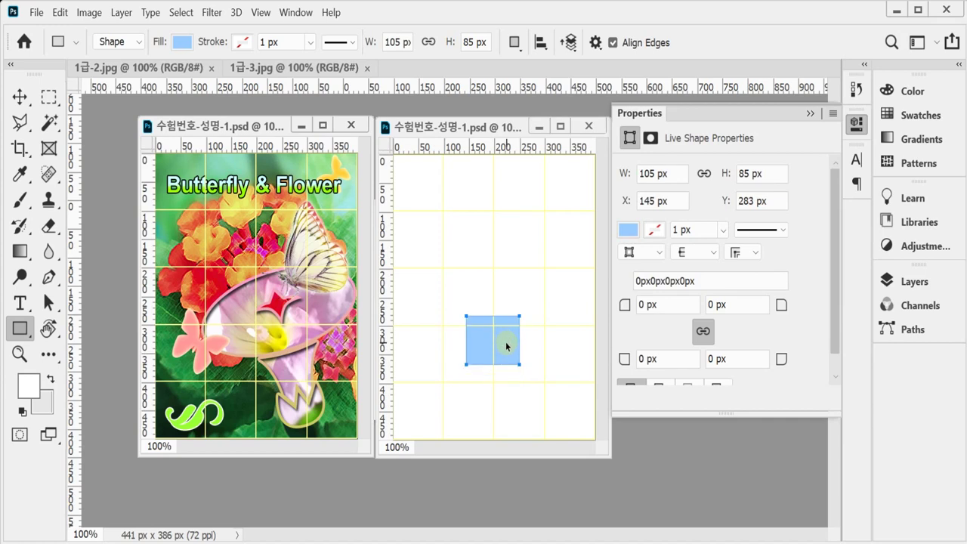
click(857, 124)
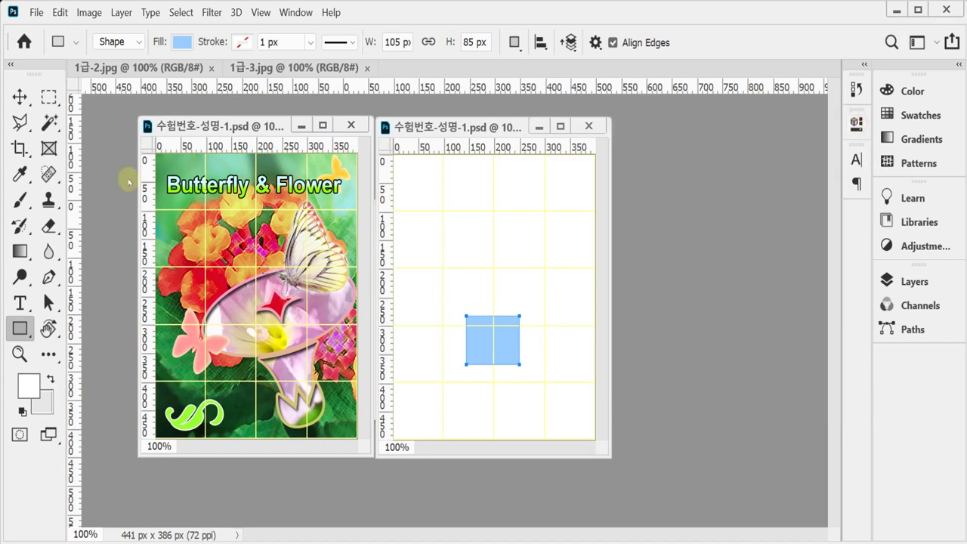
Draw a light blue ellipse about 256 x 125 px on its own layer, overlapping the rectangle's upper edge, and select the rectangle layer
right_click(14, 325)
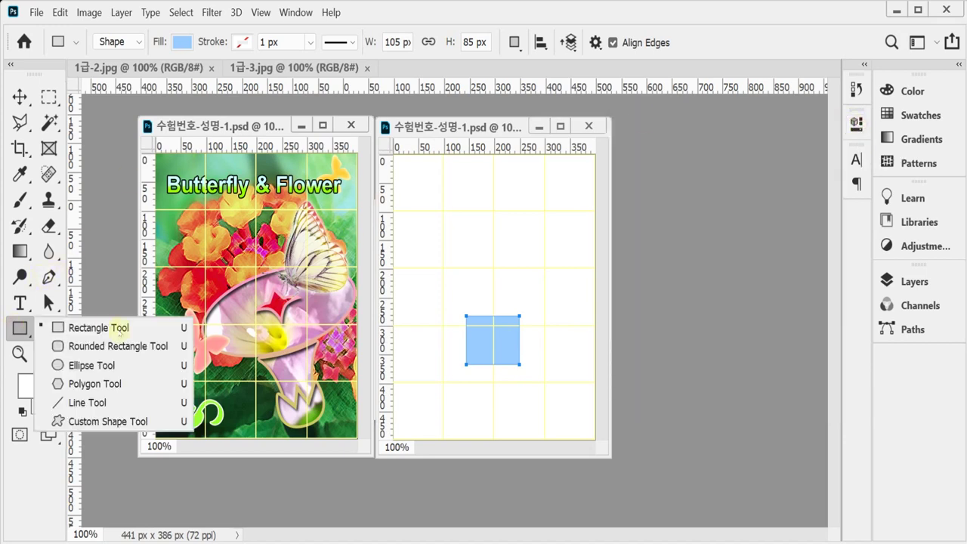
click(92, 365)
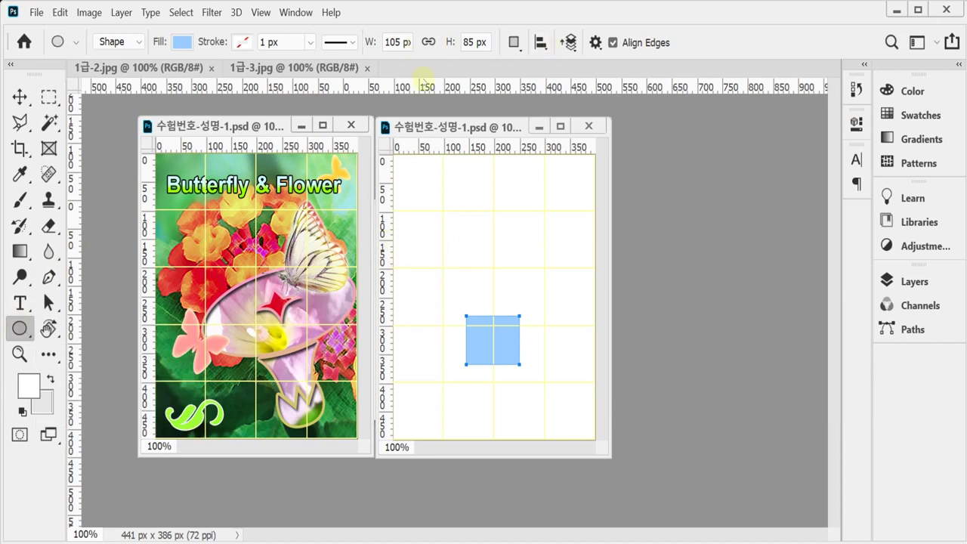
click(513, 43)
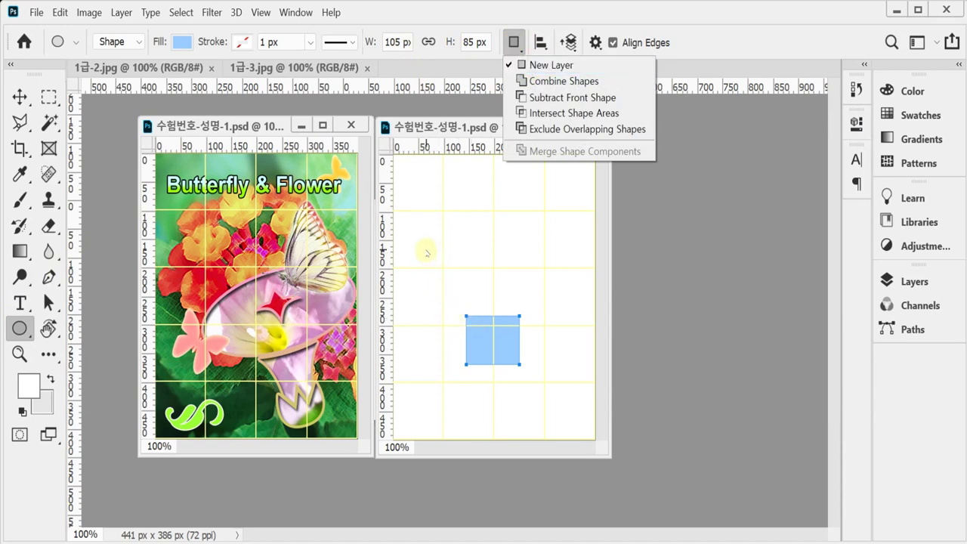
click(457, 14)
drag(431, 259, 561, 330)
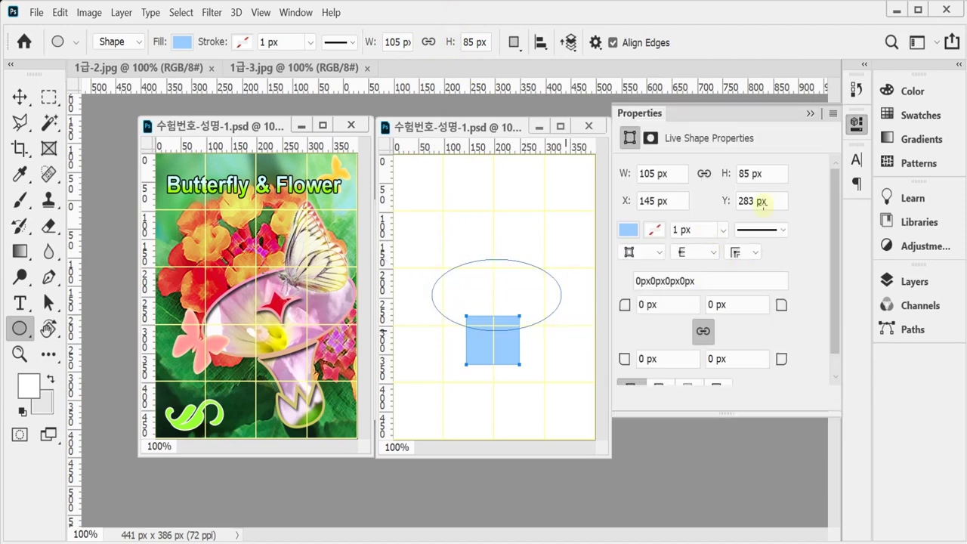
click(924, 286)
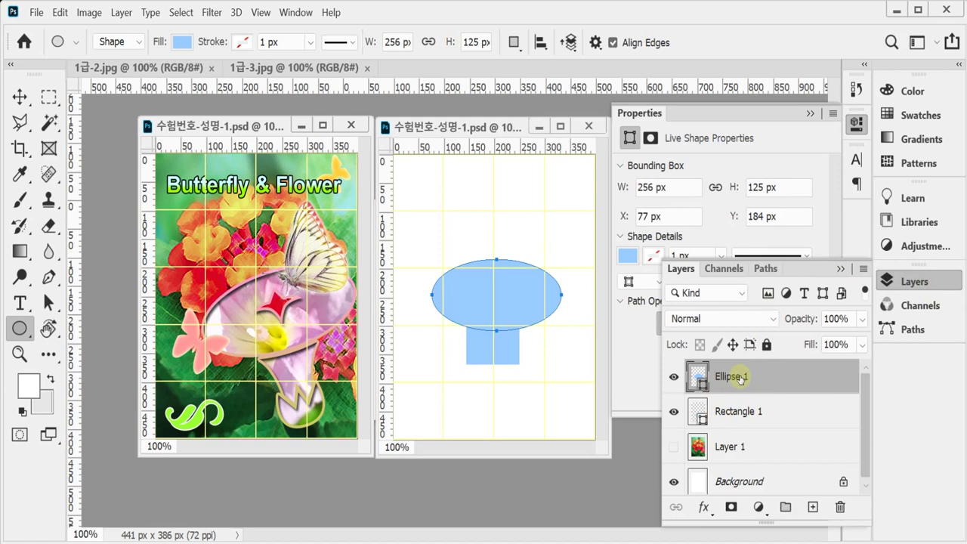
click(728, 418)
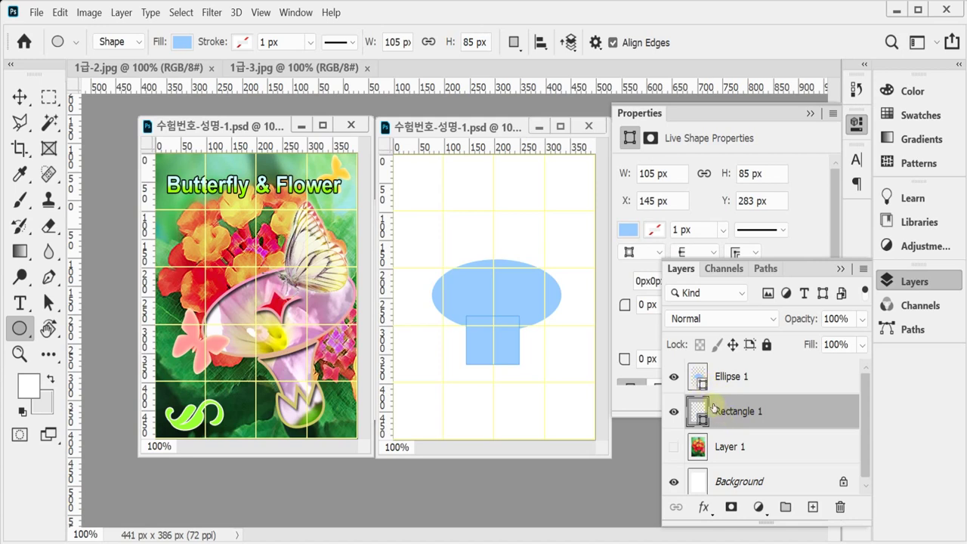
Undo the separate ellipse drawn over the rectangle
click(890, 281)
click(514, 43)
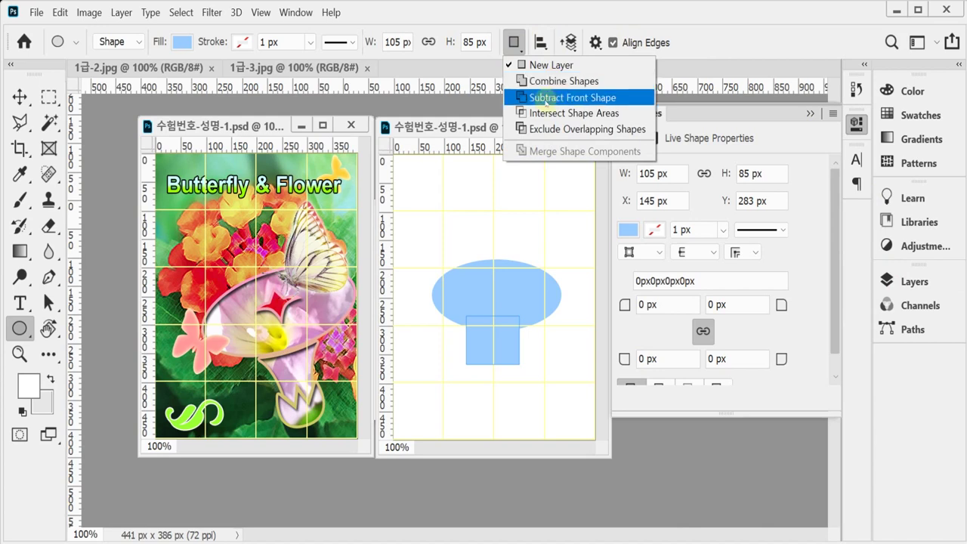
click(710, 54)
key(ctrl+z)
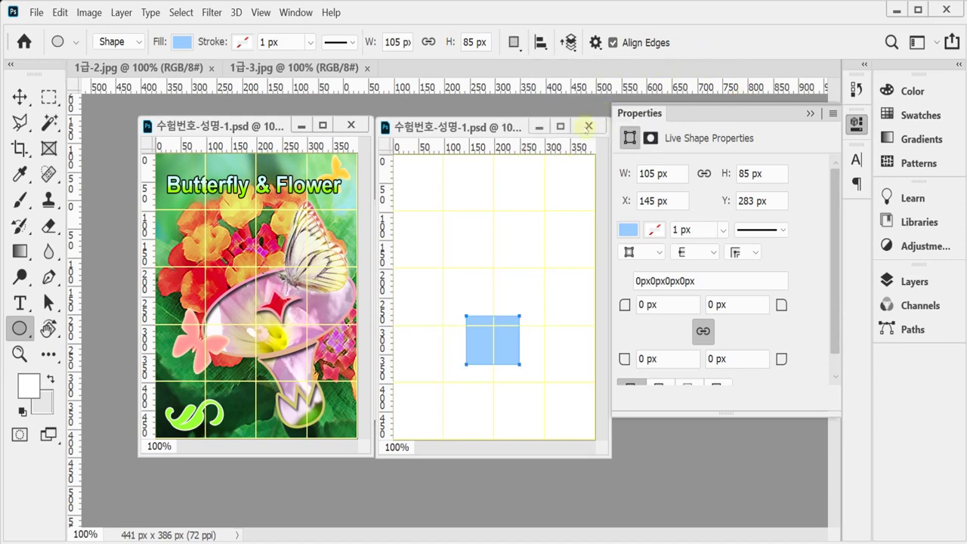
click(856, 122)
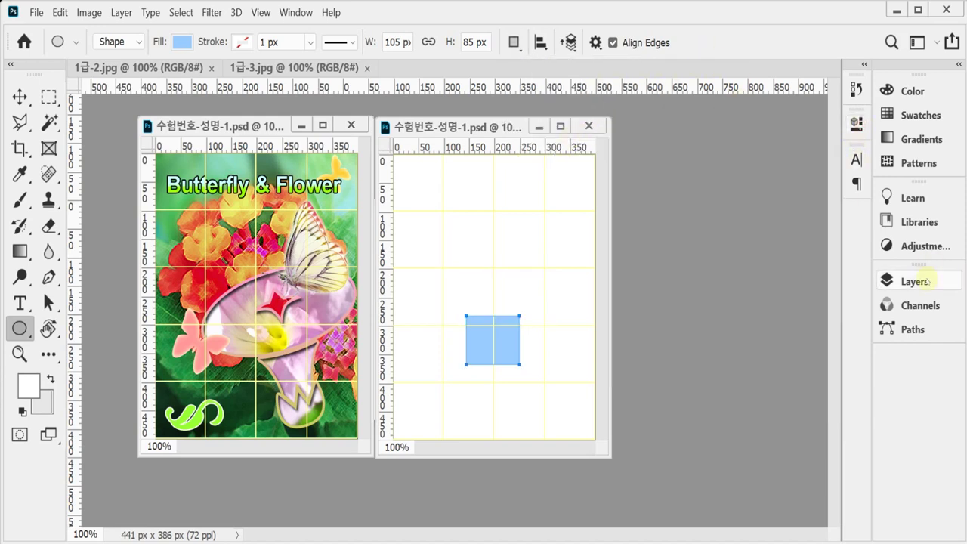
Try the Combine Shapes and Subtract Front Shape operations on the selected rectangle and undo the inverted fill
click(915, 281)
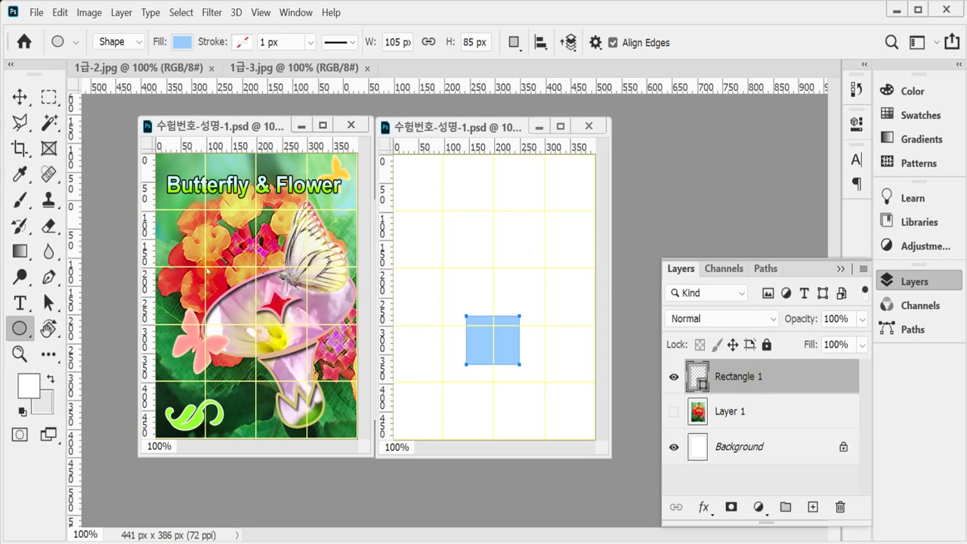
click(514, 42)
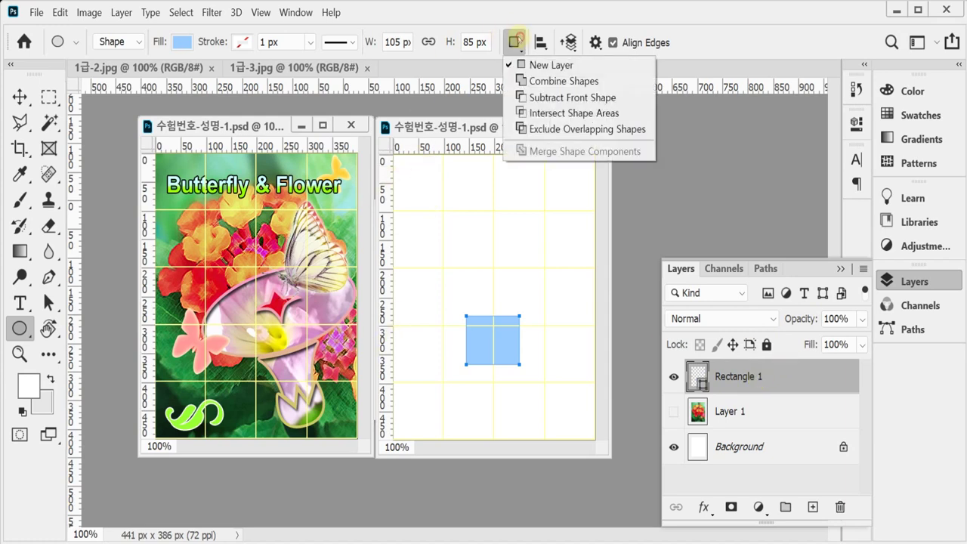
click(533, 83)
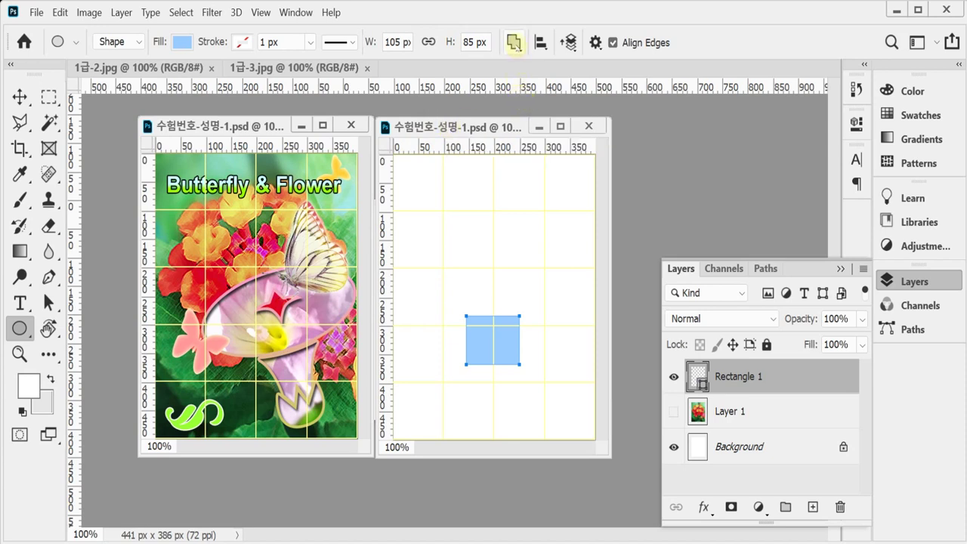
click(514, 42)
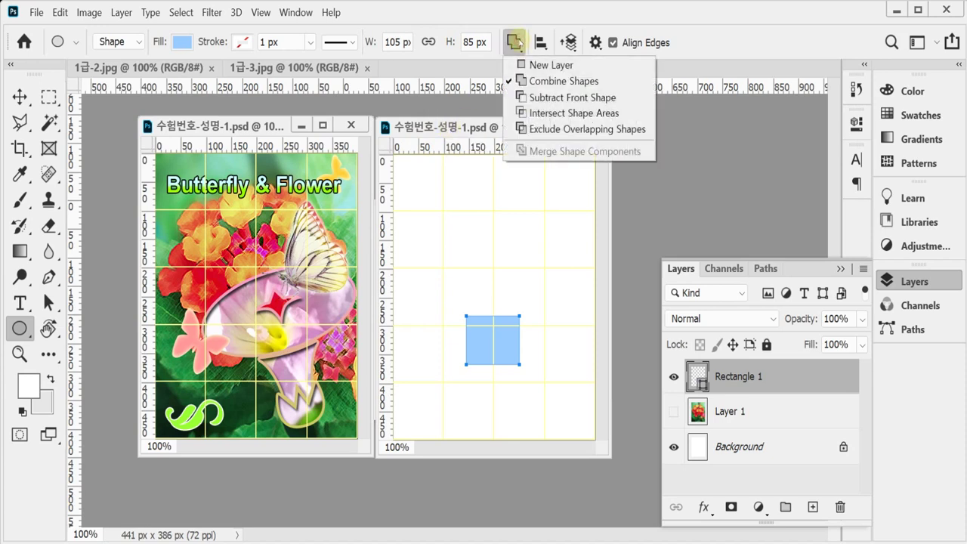
click(541, 99)
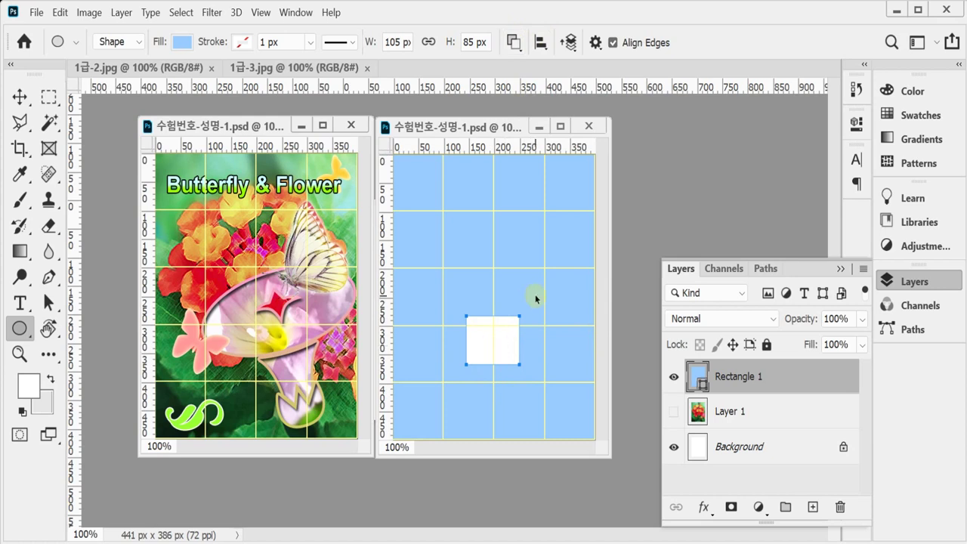
key(ctrl+z)
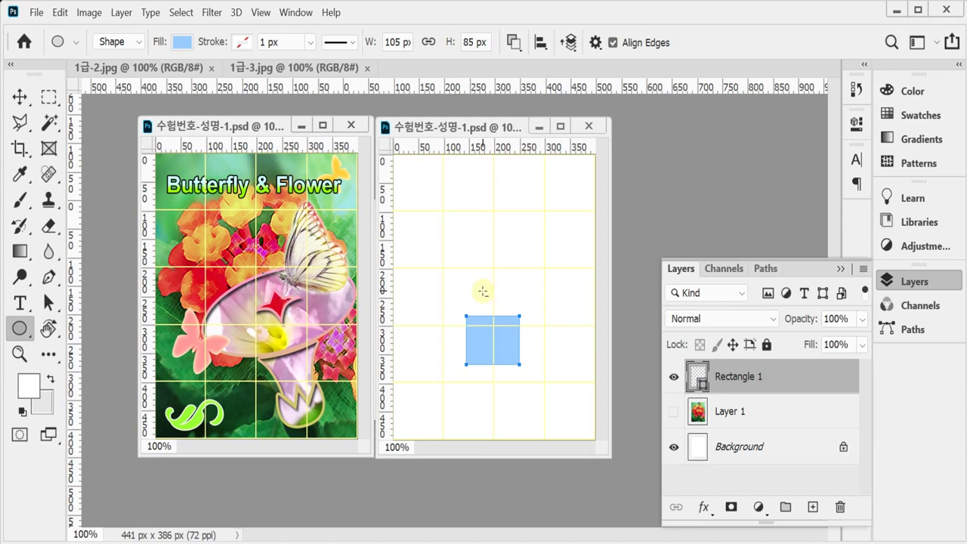
key(Escape)
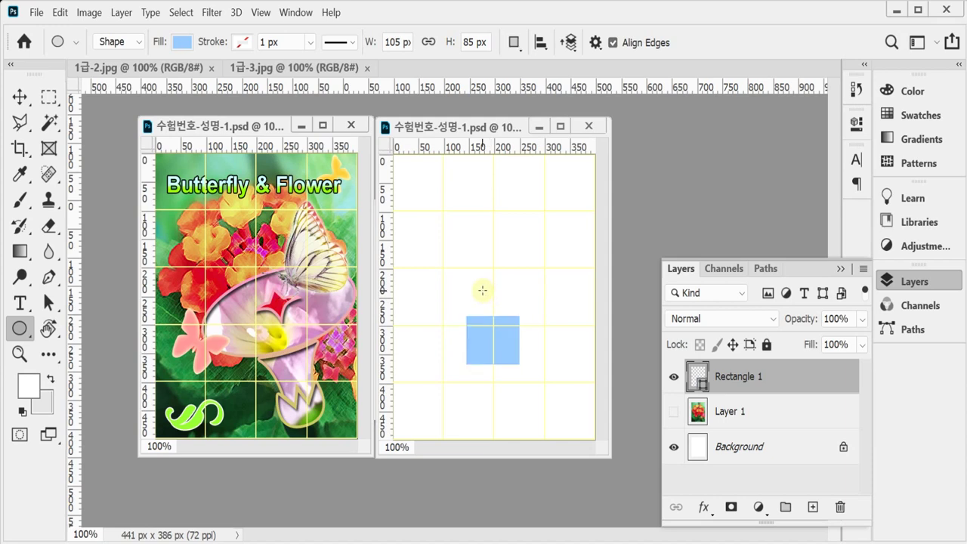
key(ctrl+z)
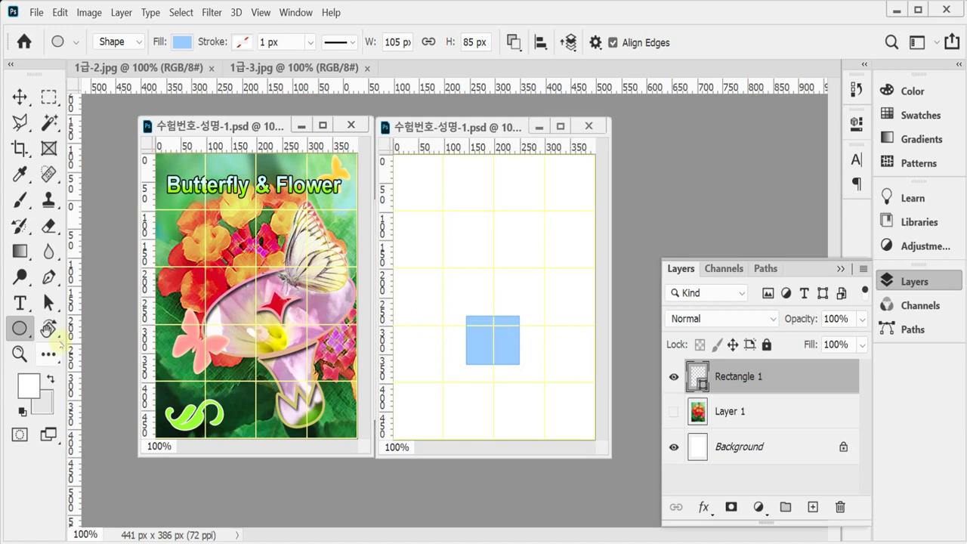
Draw an ellipse about 314 x 141 px with Subtract Front Shape, overlapping the rectangle's upper edge
click(514, 43)
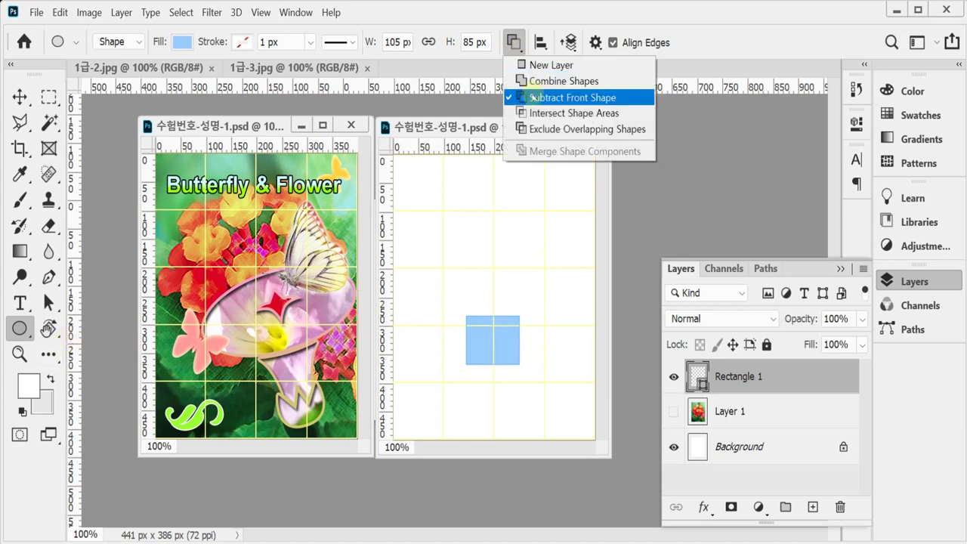
click(533, 97)
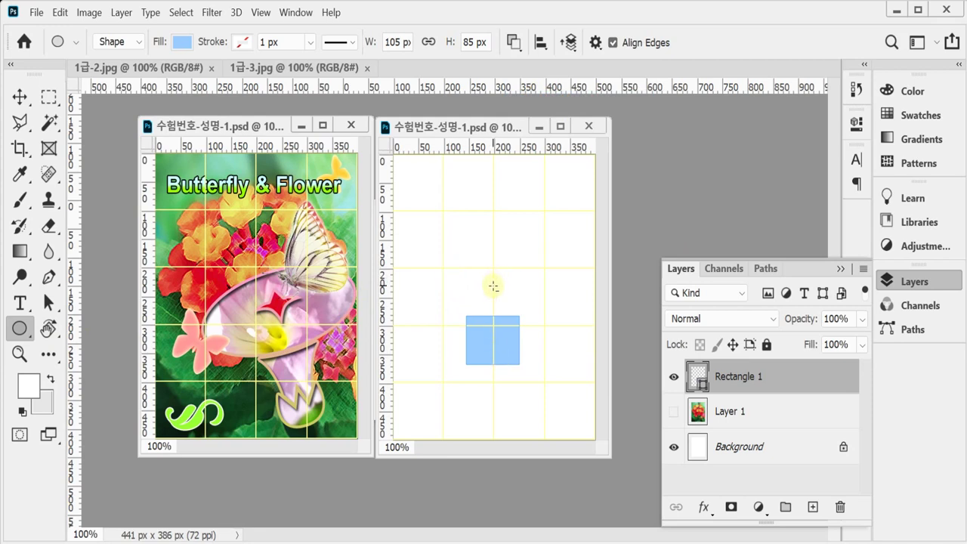
drag(493, 285, 573, 326)
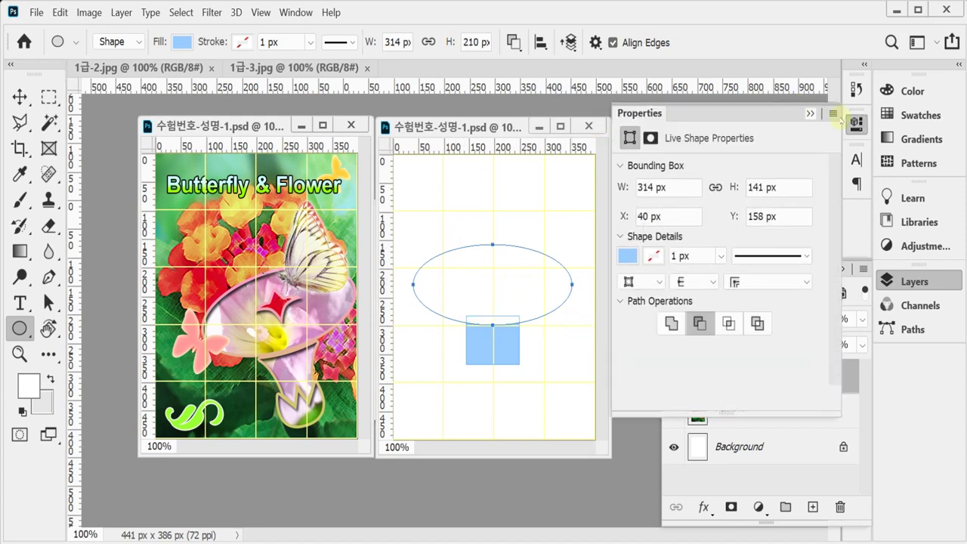
click(856, 123)
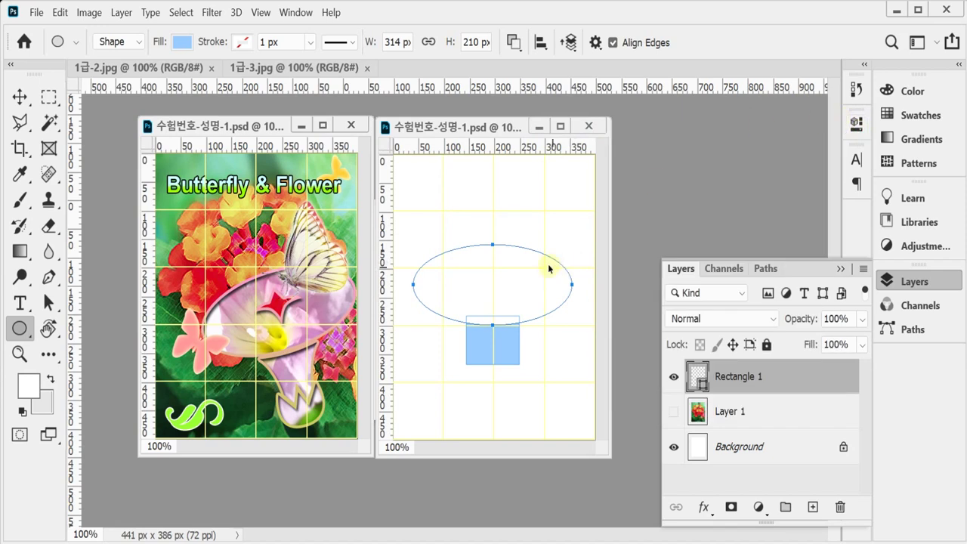
Move the subtracting ellipse up and centre it on the 200 px vertical gridline so its lower edge touches the rectangle's top
mouse_move(541, 257)
mouse_down()
mouse_move(532, 244)
mouse_move(532, 253)
mouse_up()
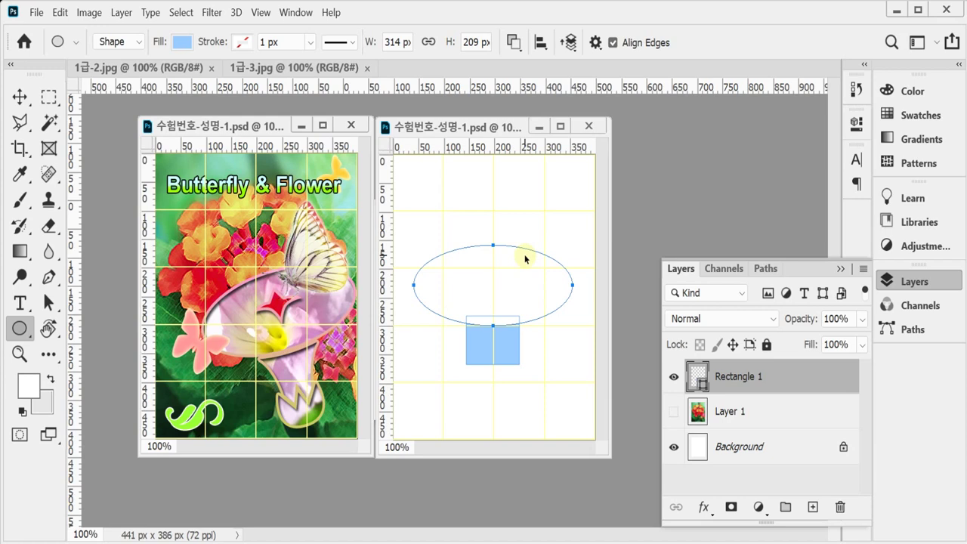
key(Right)
key(Up)
key(Up)
key(Up)
key(Up)
key(Up)
key(Up)
key(Up)
key(Up)
key(Up)
key(Up)
key(Up)
key(Up)
key(Up)
key(Up)
key(Up)
key(Up)
key(Up)
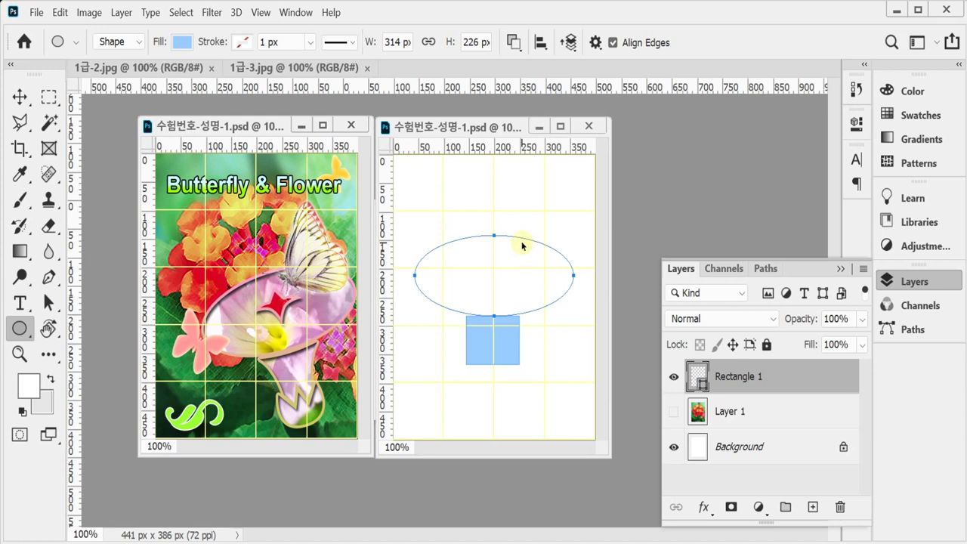
Enlarge the rectangle to 112.38% width and 116.47% height, extending its top edge up under the ellipse's lower curve
click(513, 343)
key(ctrl+t)
drag(492, 316, 494, 307)
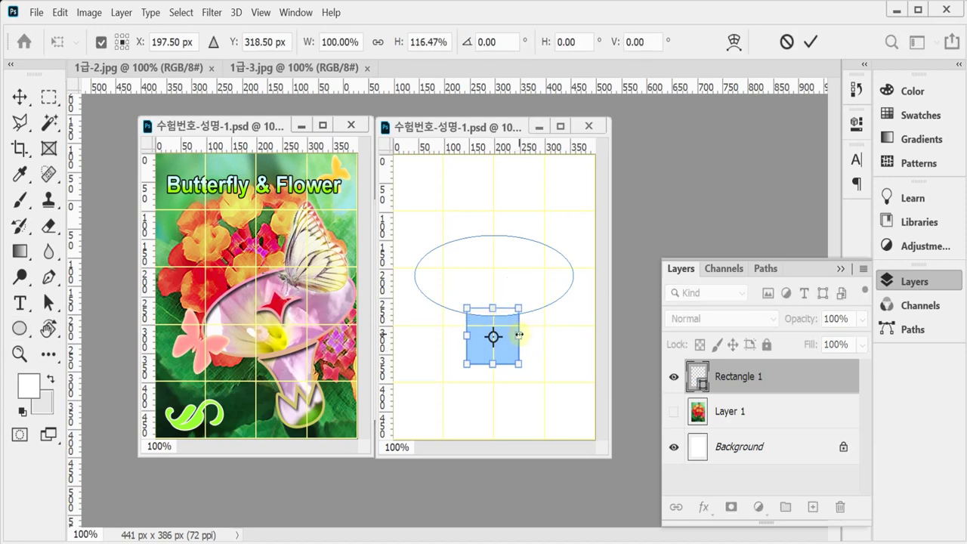
mouse_move(518, 335)
mouse_down()
mouse_move(529, 333)
mouse_move(511, 346)
mouse_up()
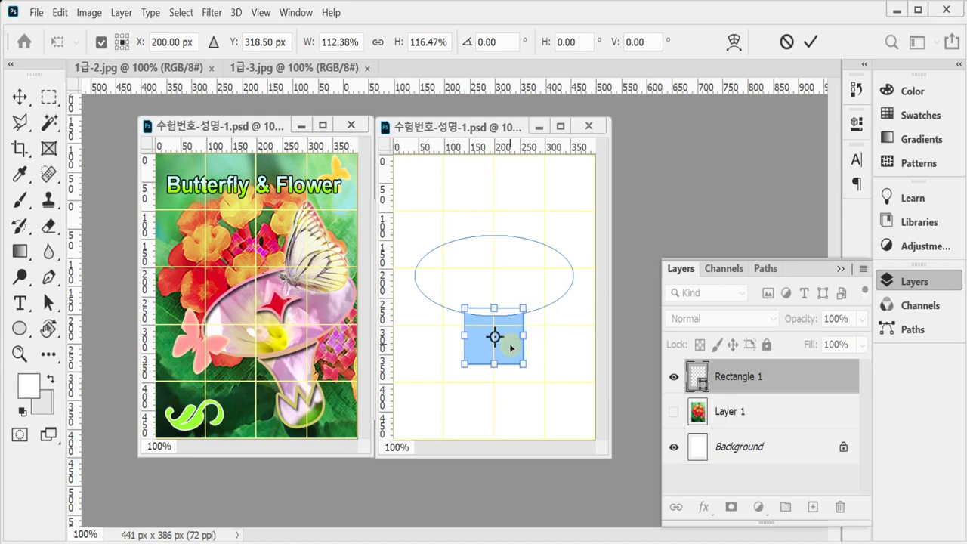
key(Return)
Draw a second ellipse about 294 x 141 px, slightly above the first one, and set its path operation to Combine Shapes
key(u)
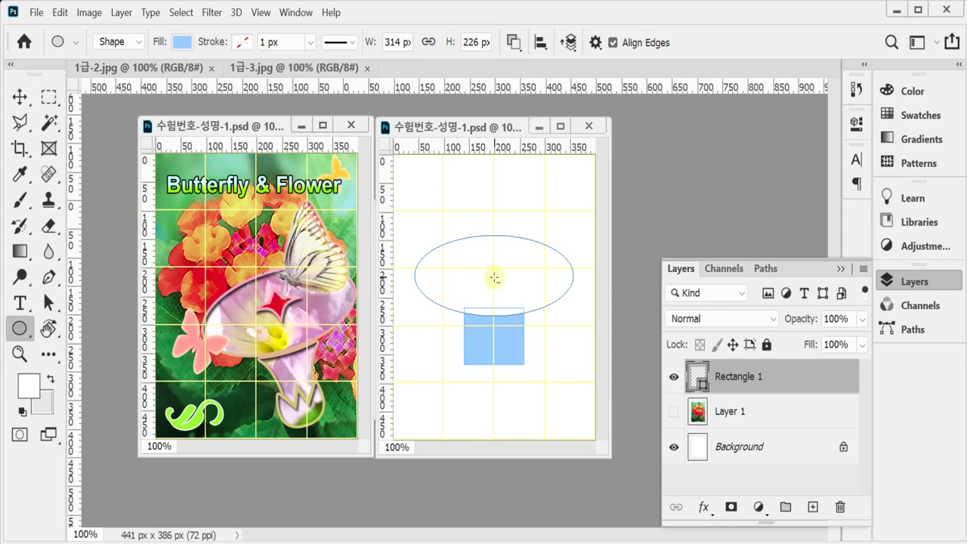
drag(495, 279, 570, 316)
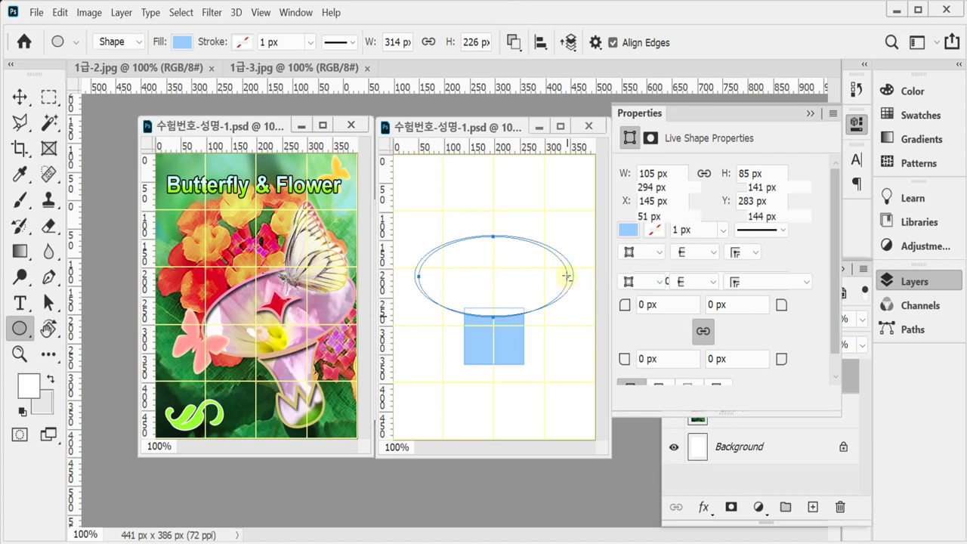
mouse_move(569, 265)
mouse_down()
mouse_move(566, 201)
mouse_move(570, 266)
mouse_up()
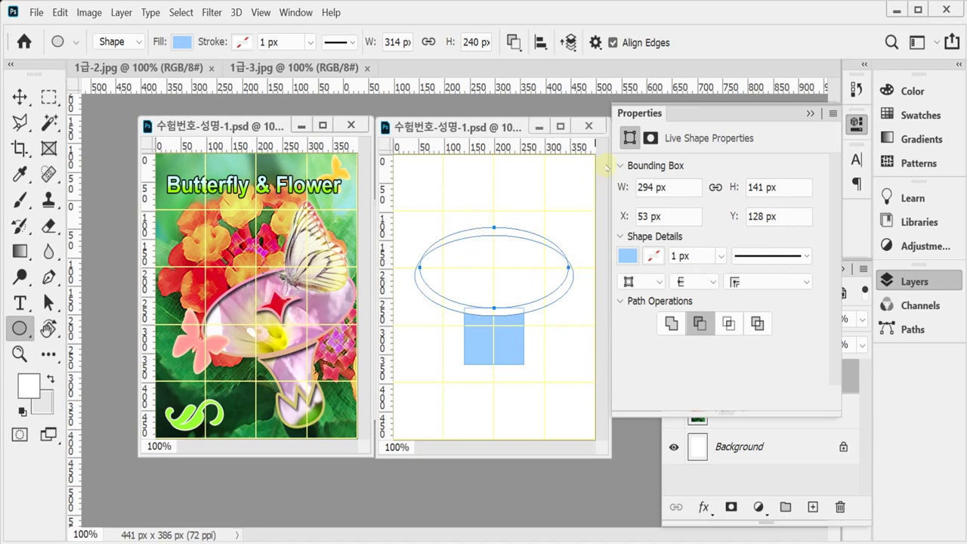
click(671, 324)
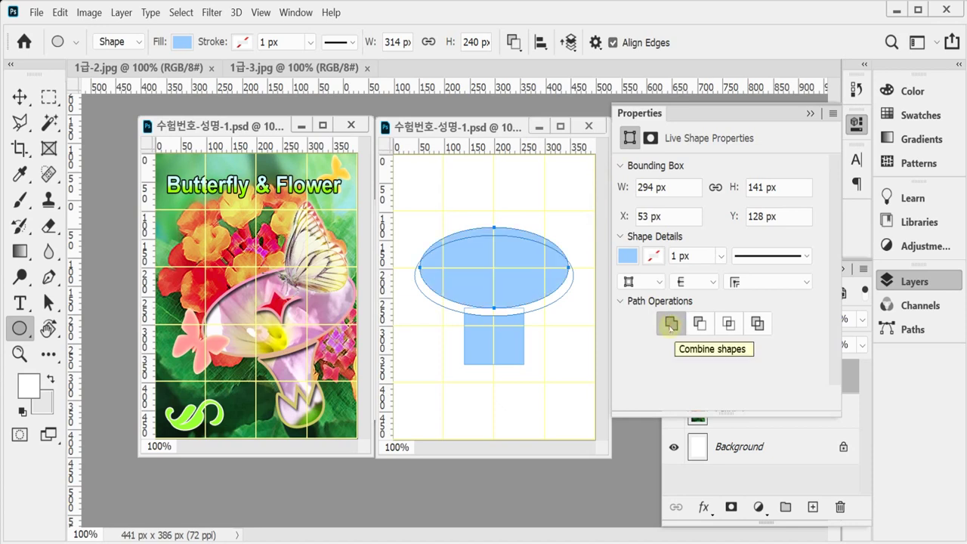
click(858, 124)
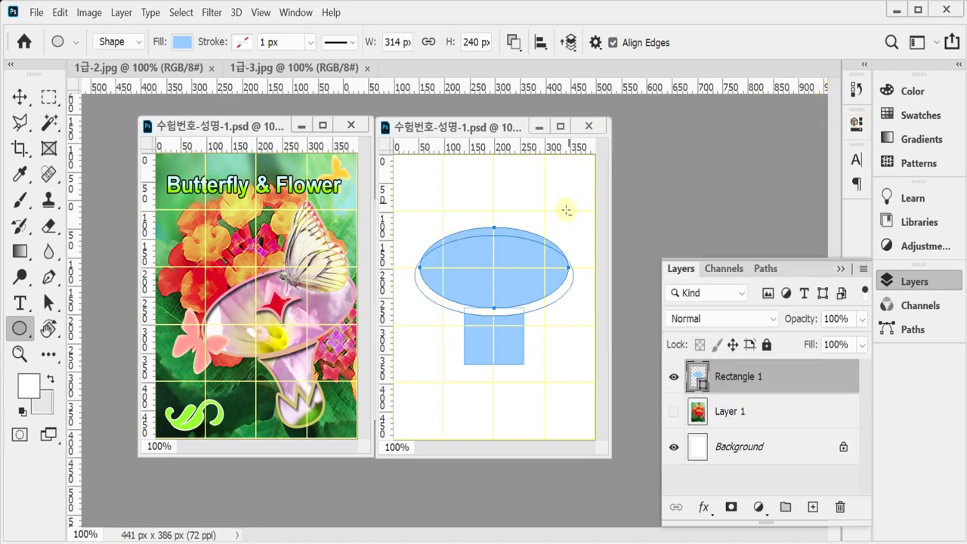
Enlarge the upper combined ellipse to about 104.76% width and 103.55% height with Free Transform
key(ctrl+t)
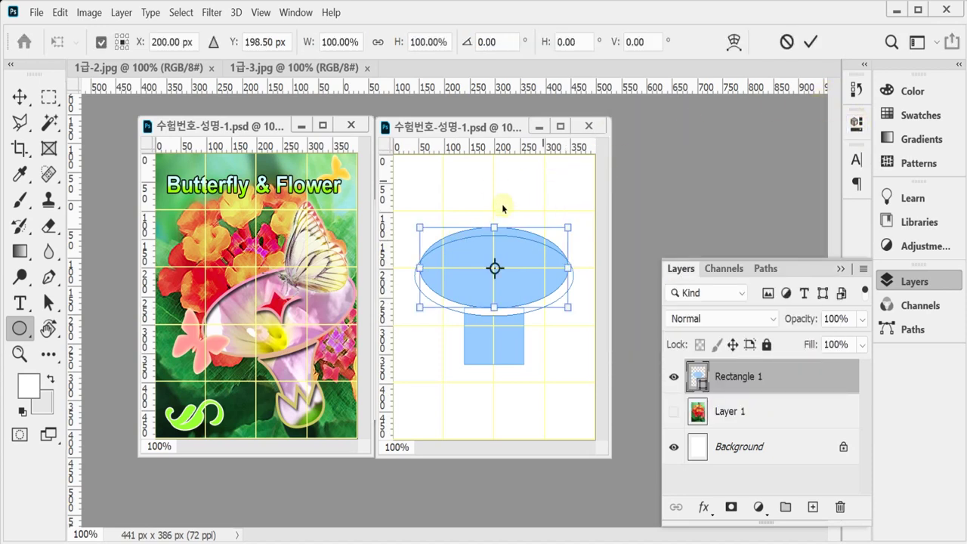
drag(420, 268, 418, 264)
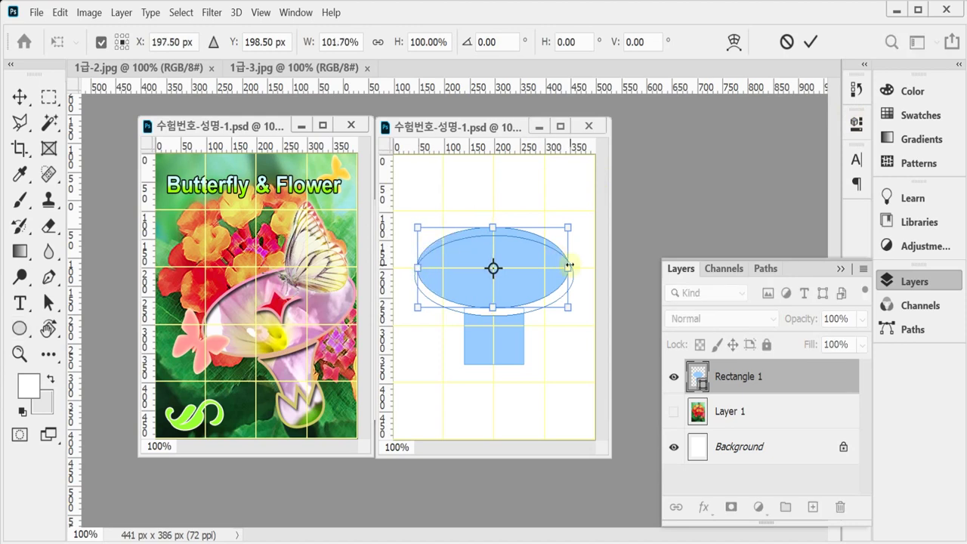
drag(569, 268, 574, 267)
drag(497, 227, 496, 224)
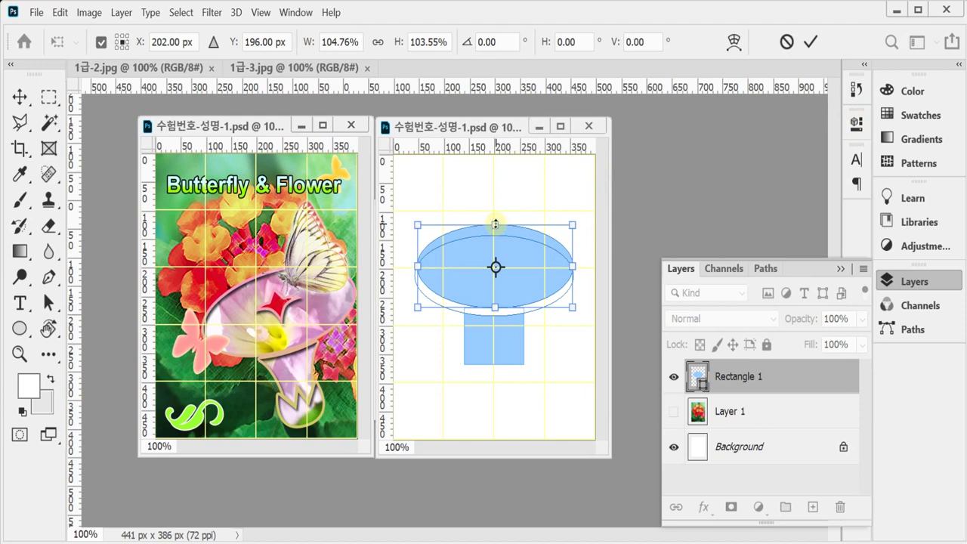
key(Return)
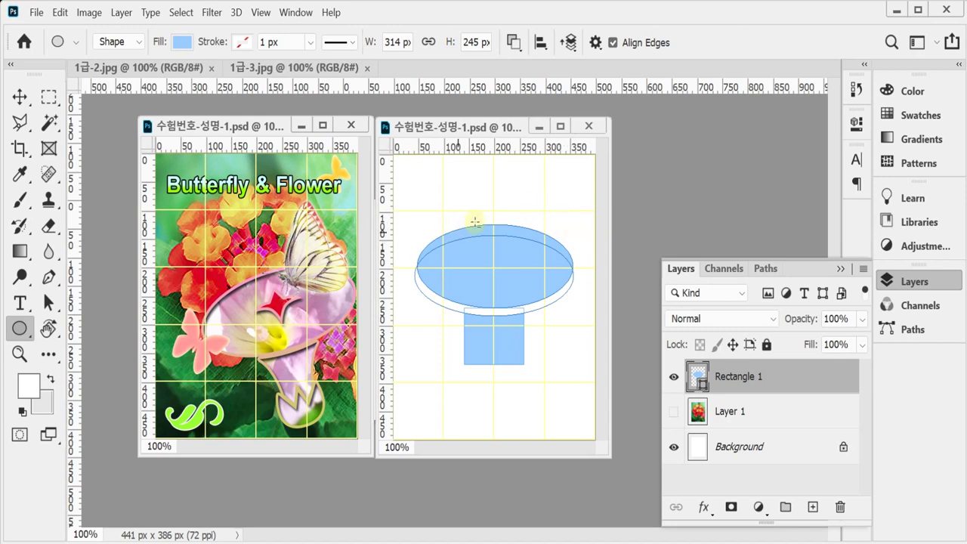
Select both large ellipses and the rectangle and align them on their horizontal centres
drag(490, 194, 510, 381)
click(539, 43)
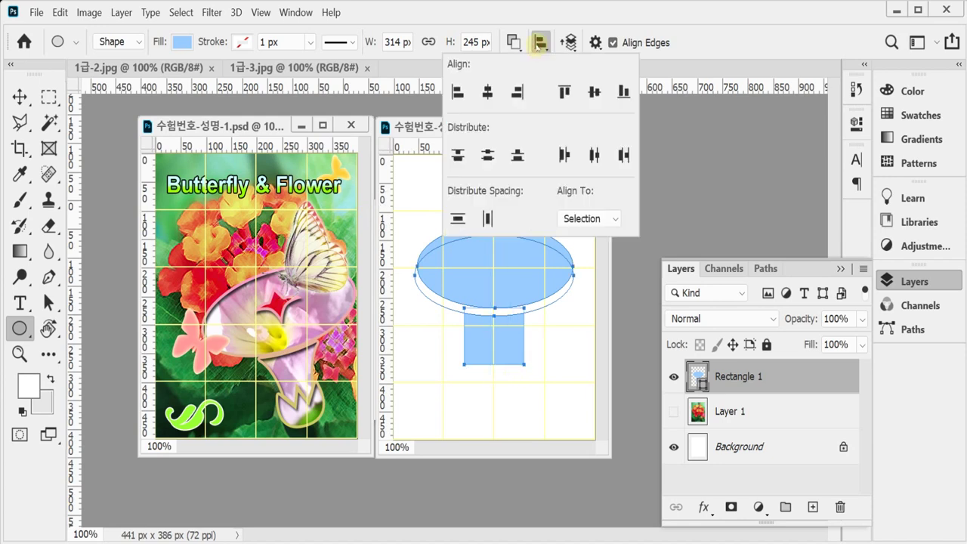
click(487, 92)
click(555, 16)
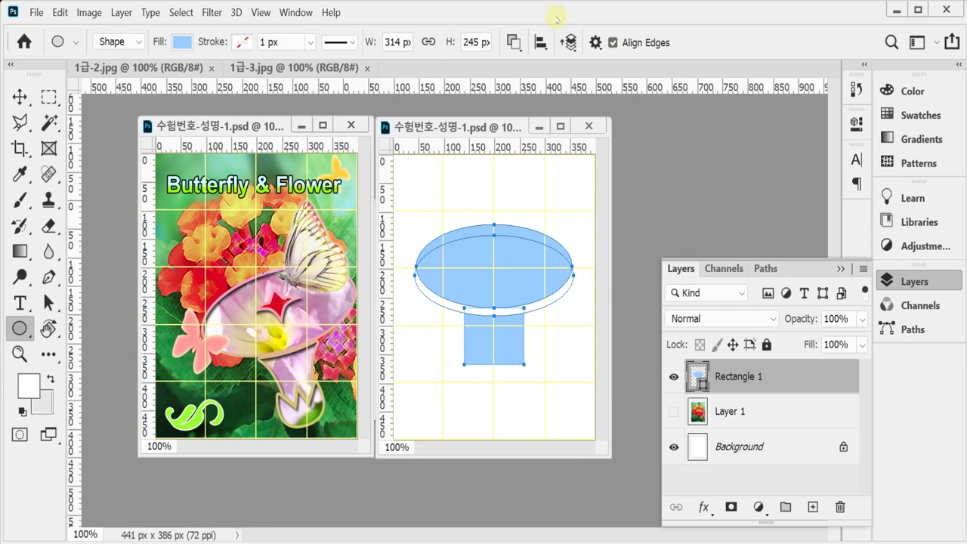
Subtract an ellipse about 62 x 125 px from the rectangle's left side, rotate it about -11.05°, and accept converting it to a regular path
click(123, 402)
drag(444, 306, 474, 378)
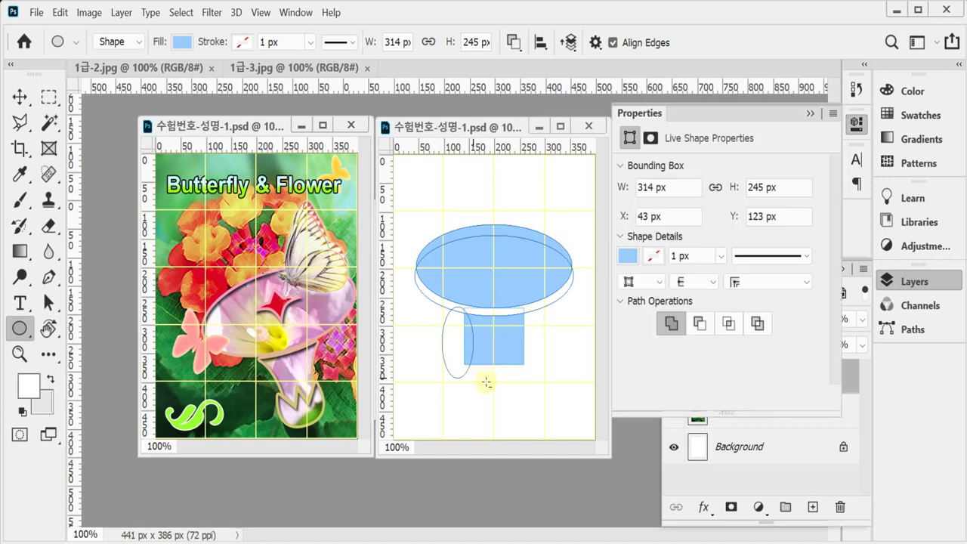
key(ctrl+t)
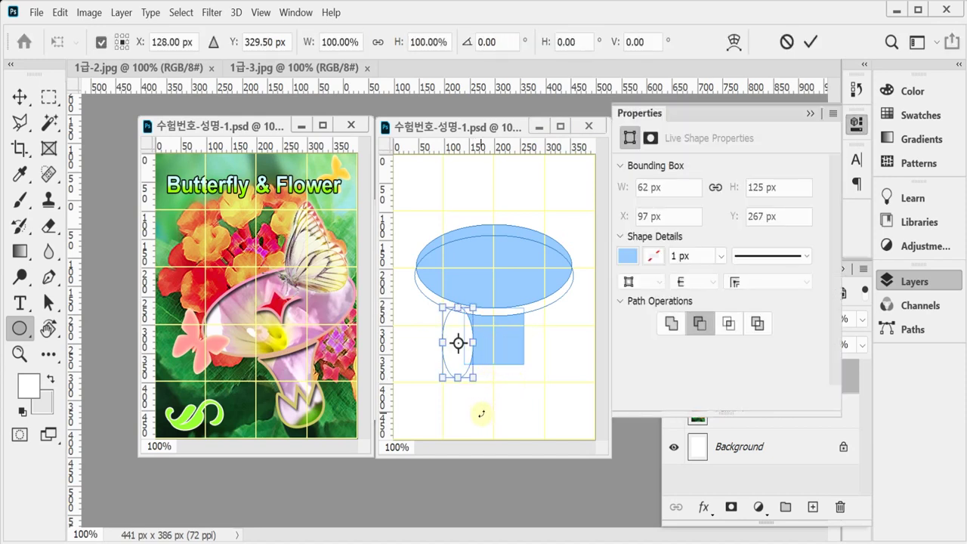
drag(481, 415, 485, 411)
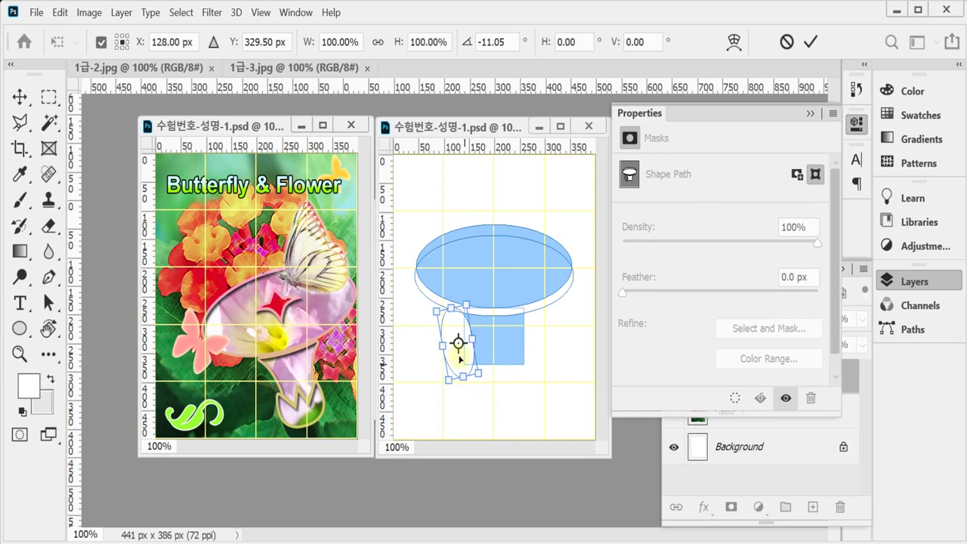
key(Return)
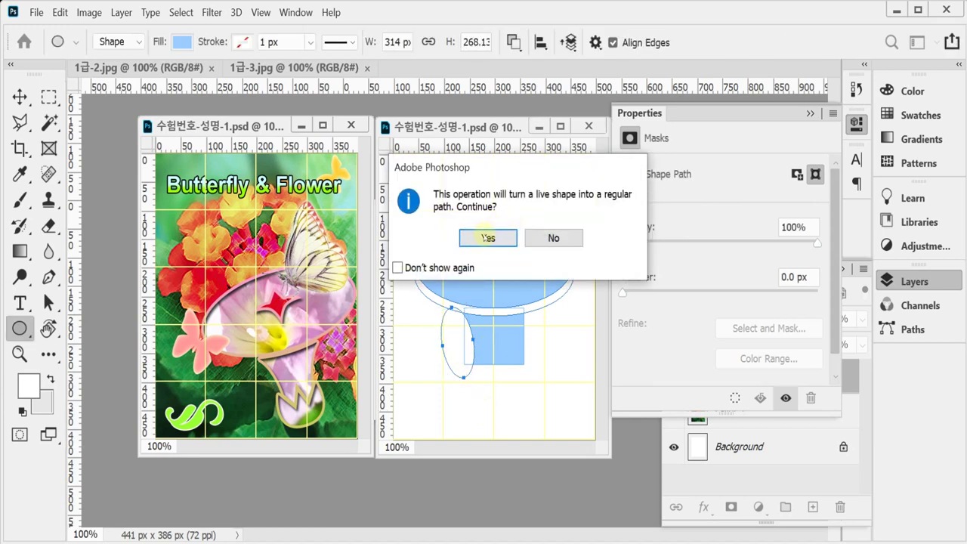
click(488, 236)
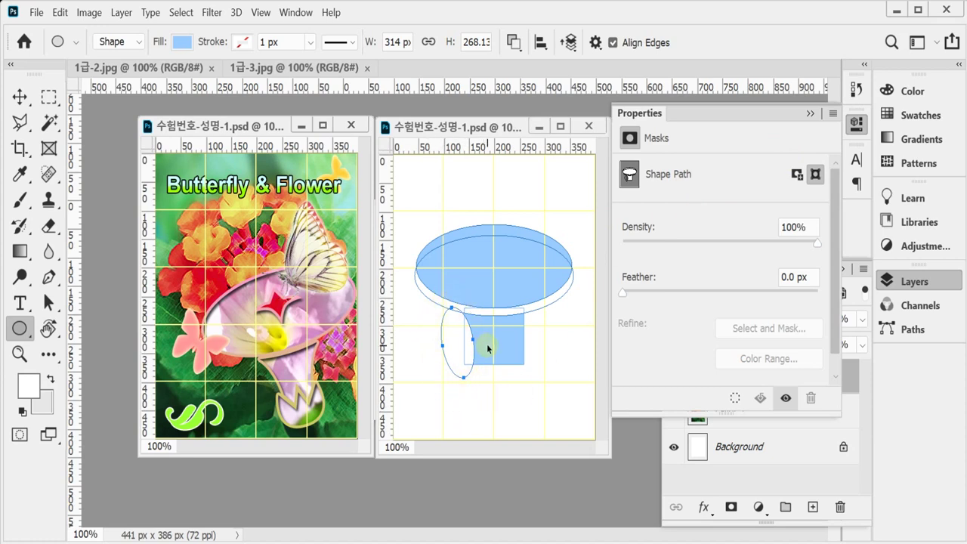
Duplicate the tilted ellipse, flip the copy horizontally, and move it to the rectangle's right side at X 268.50 px
key(ctrl+t)
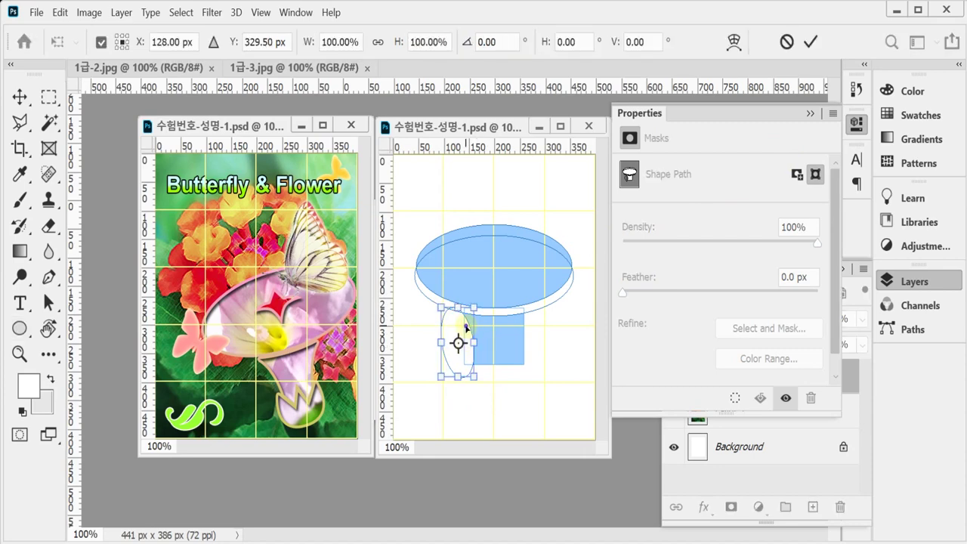
right_click(465, 327)
click(503, 302)
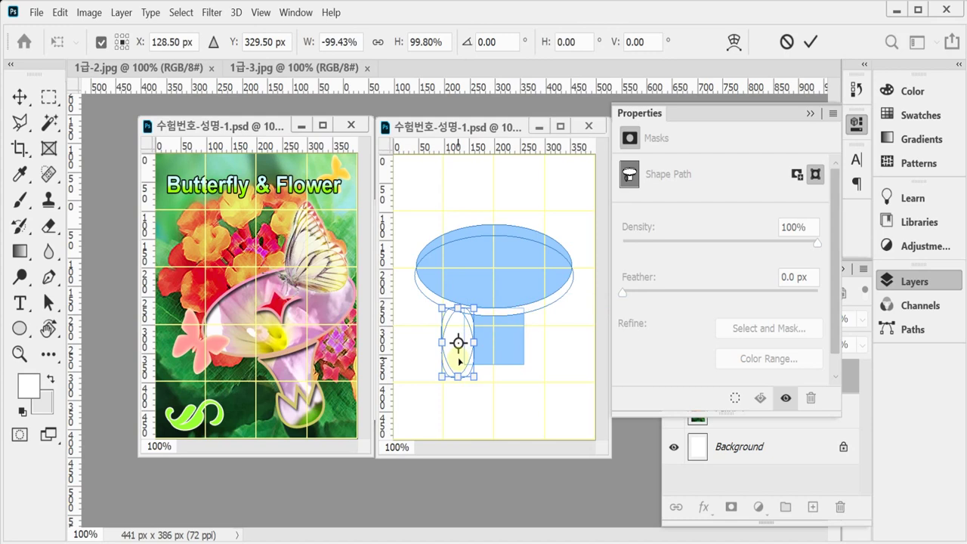
key(Right)
key(Right)
key(Right)
key(Right)
key(Right)
key(Right)
key(Right)
key(Right)
key(Right)
key(Right)
key(Right)
key(Right)
key(Right)
key(Right)
key(Right)
key(Right)
key(Right)
key(Right)
key(Right)
key(Right)
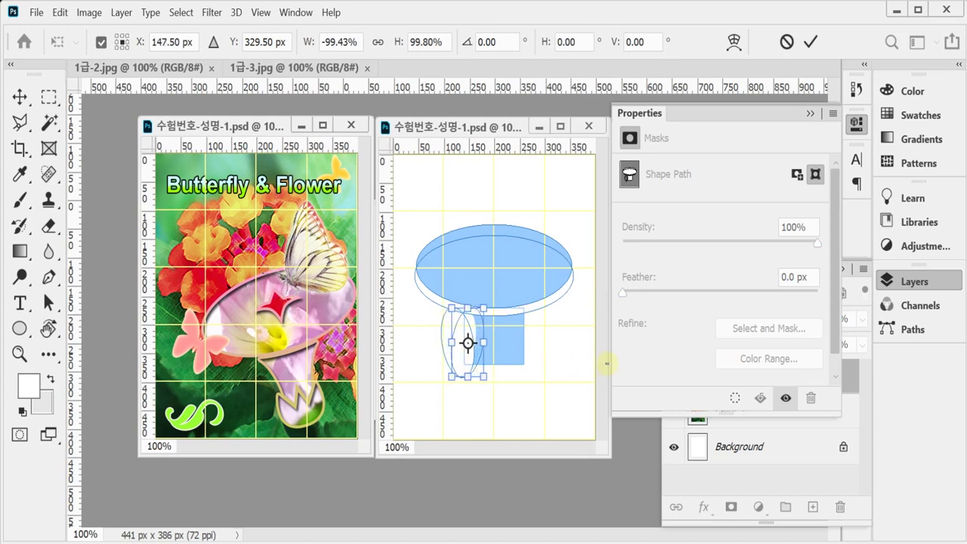
key(Right)
key(Right)
key(Right)
key(Right)
key(Right)
key(Right)
key(Right)
key(Right)
key(Right)
key(Right)
key(Right)
key(Right)
key(Right)
key(Right)
key(Right)
key(Right)
key(Right)
key(Right)
key(Right)
key(Right)
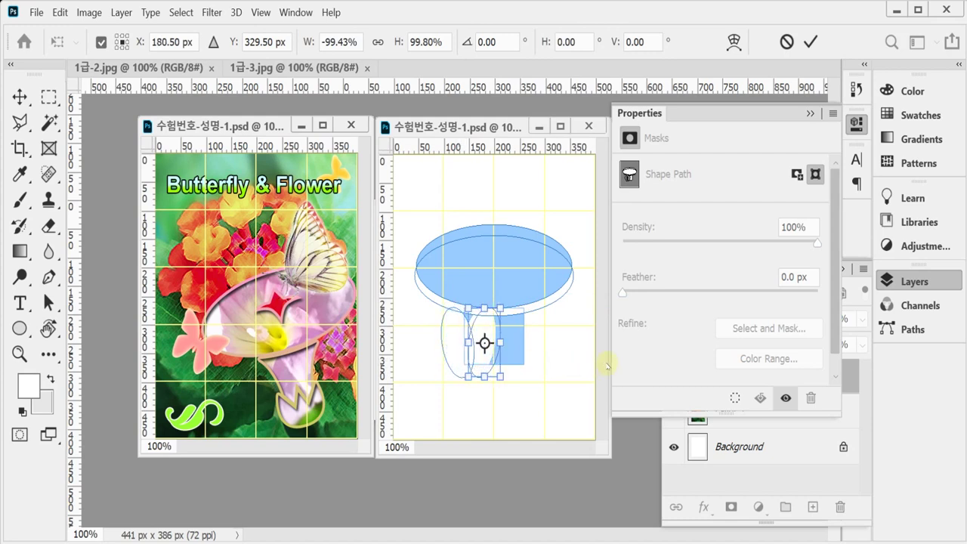
key(Right)
key(Right)
key(Right)
key(Right)
key(Right)
key(Right)
key(Right)
key(Right)
key(Right)
key(Right)
key(Right)
key(Right)
key(Right)
key(Right)
key(Right)
key(Right)
key(Right)
key(Right)
key(Right)
key(Right)
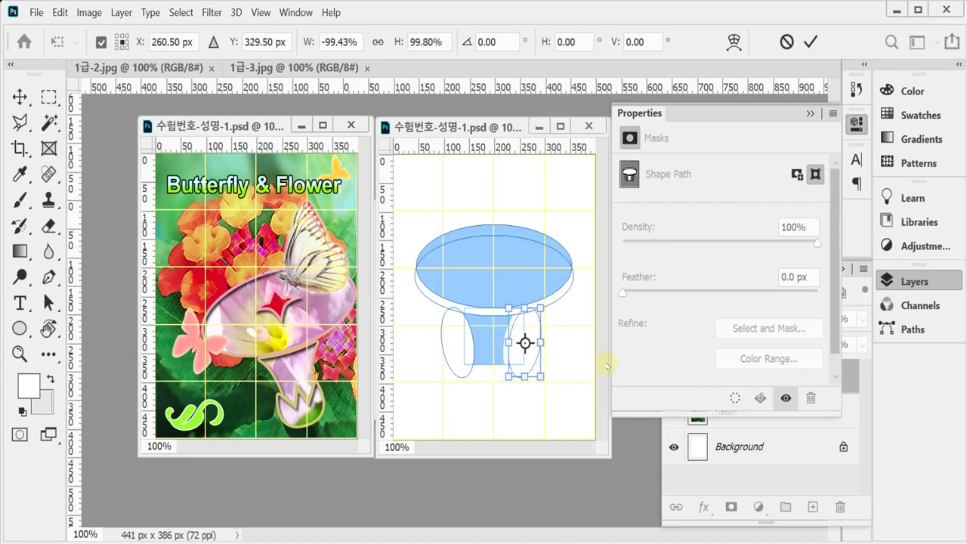
key(Right)
key(Right)
key(Right)
key(Right)
key(Right)
key(Right)
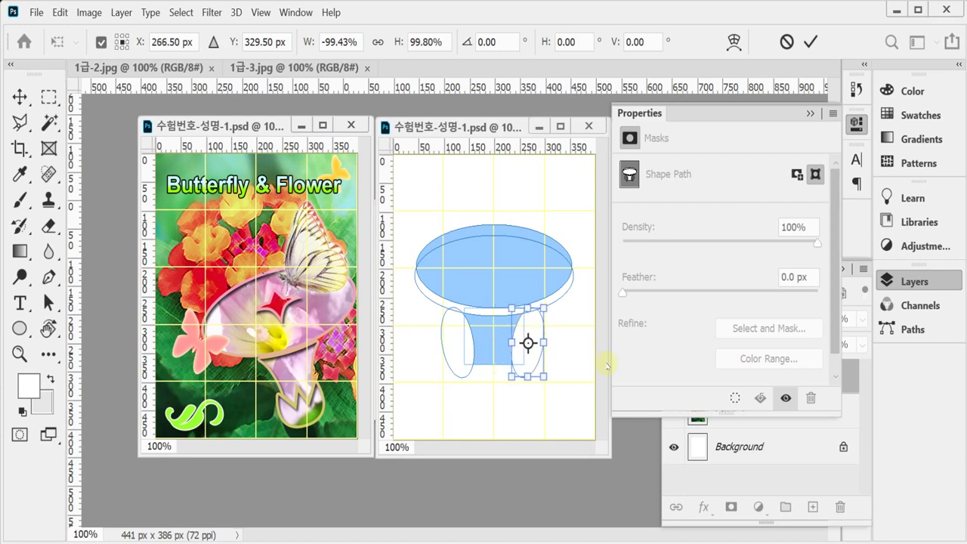
key(Right)
key(Right)
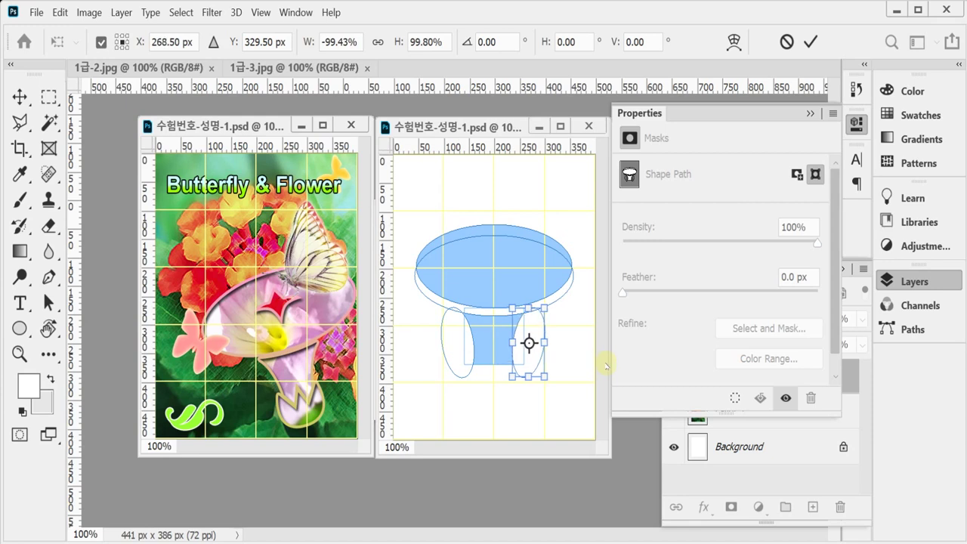
key(Return)
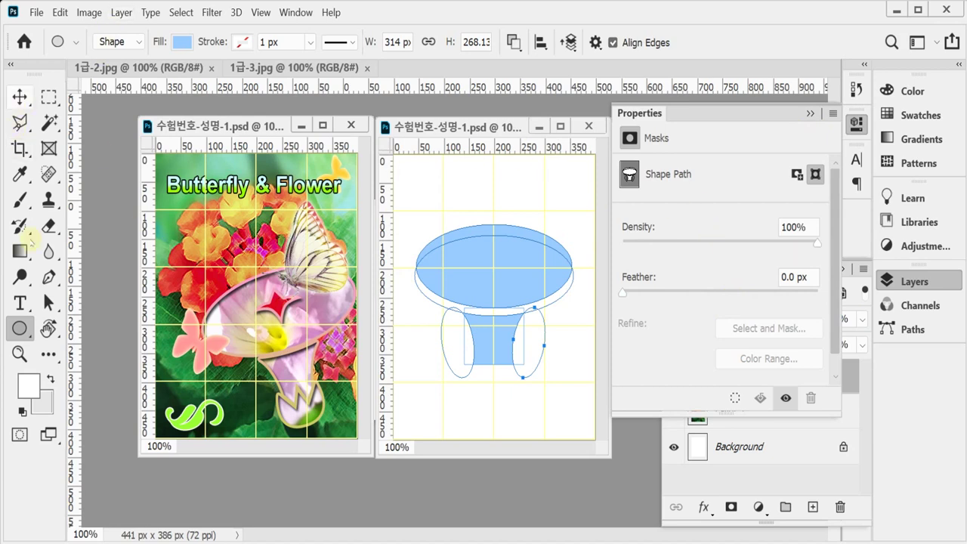
Select both tilted side ellipses with the Path Selection tool and move them down 9 px
click(49, 302)
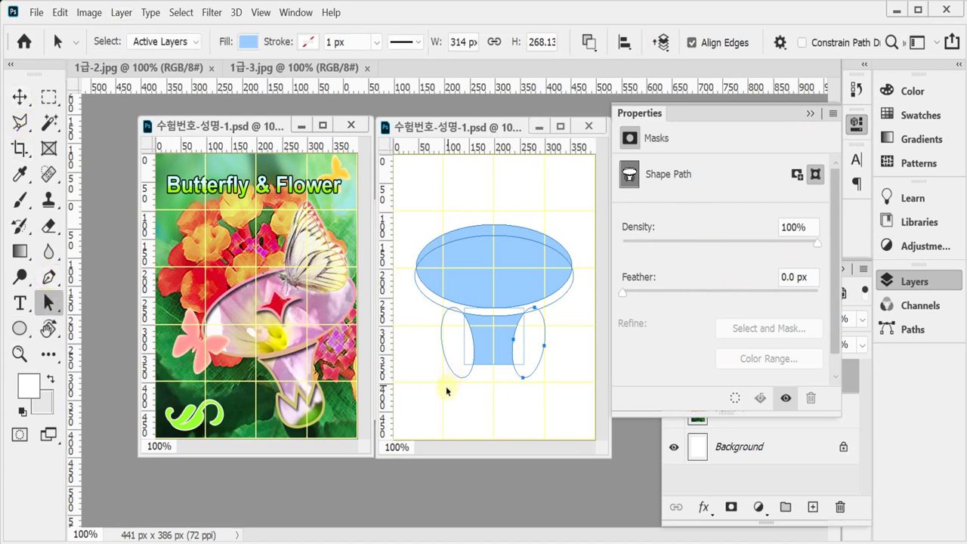
drag(446, 391, 530, 378)
key(Down)
key(Down)
key(Down)
key(Down)
key(Down)
key(Down)
key(Down)
key(Down)
key(Down)
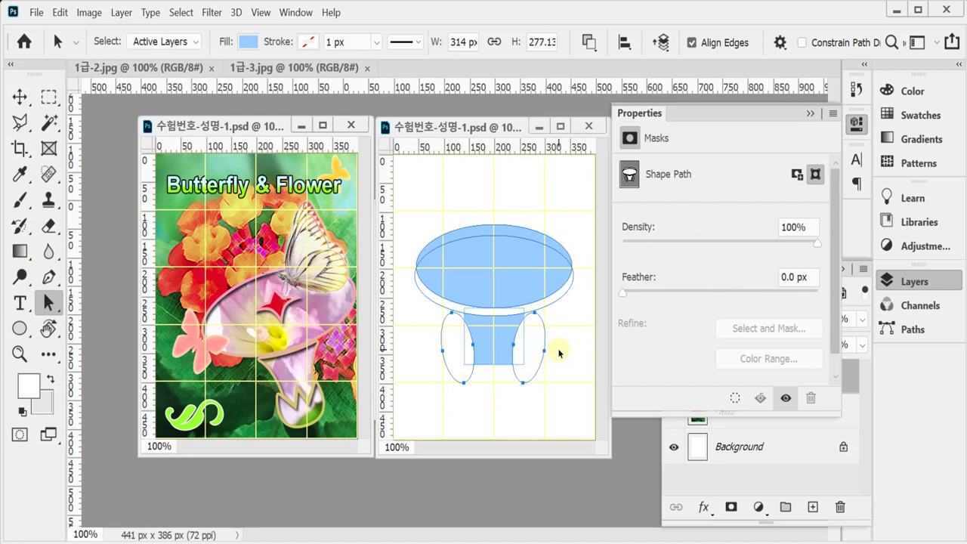
Stretch both side ellipses upward to about 107.10% height, then deselect the paths and collapse the Properties panel
key(ctrl+t)
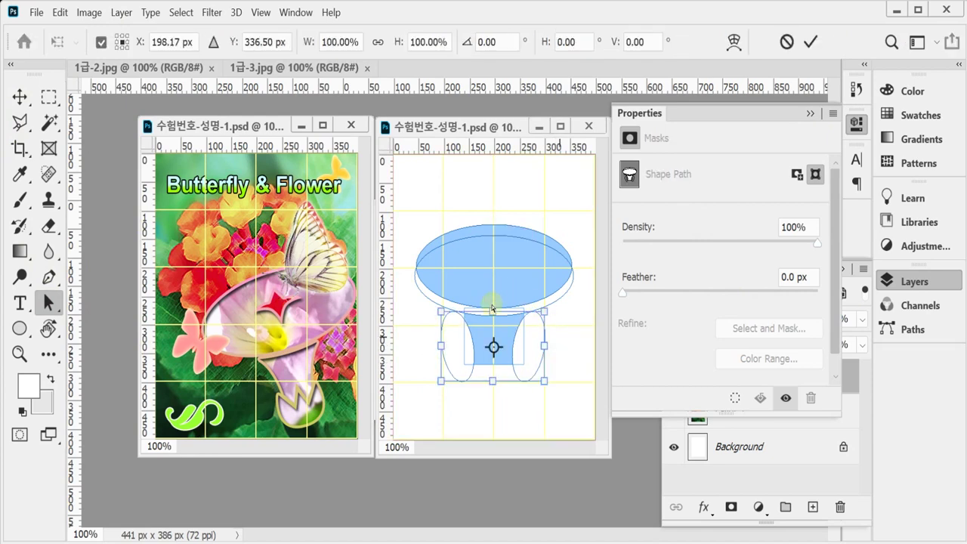
drag(493, 309, 493, 306)
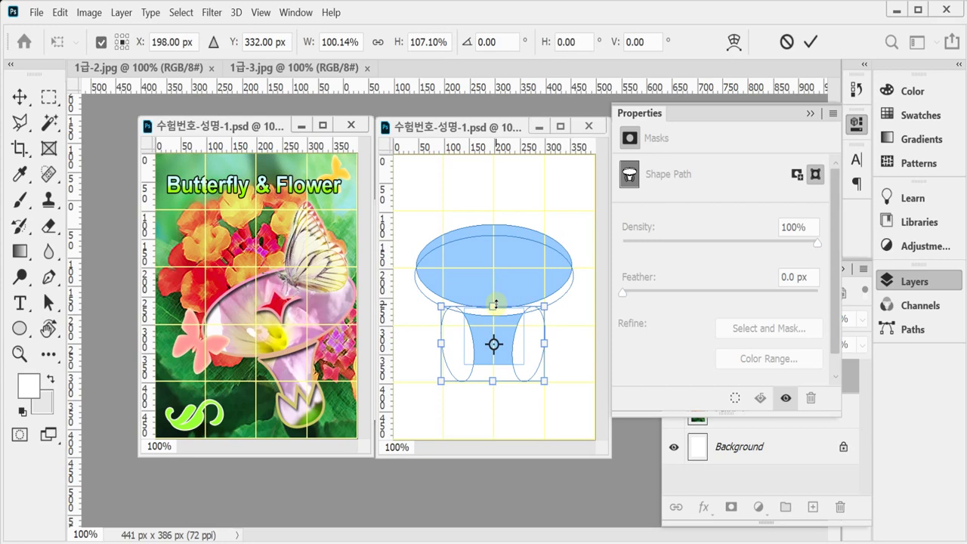
key(Return)
click(494, 380)
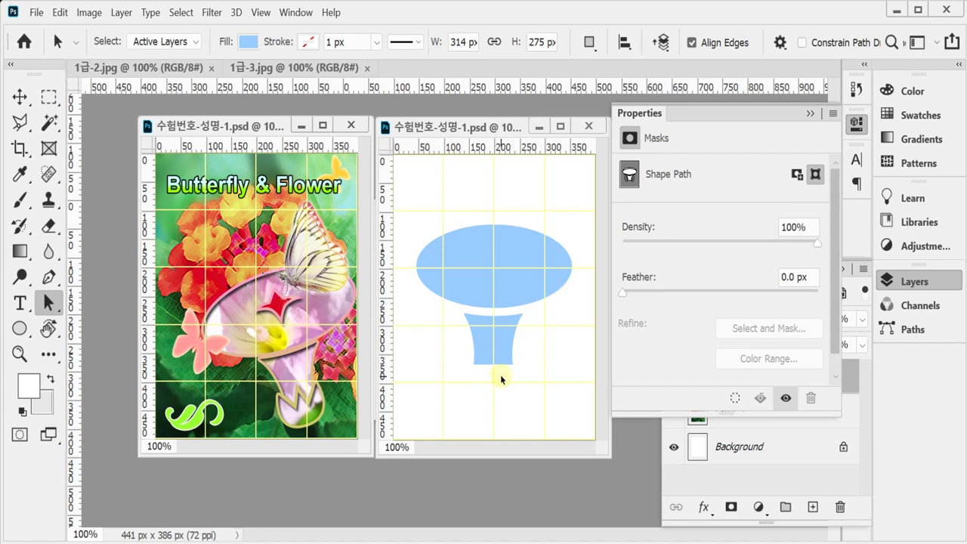
click(856, 123)
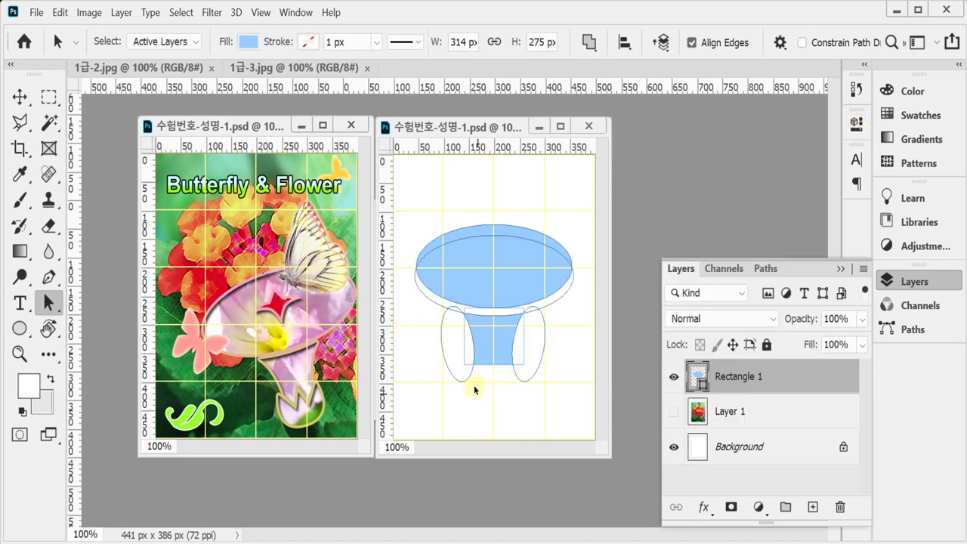
Collapse the Layers panel and widen the working document's window around the stem
ctrl+click(493, 372)
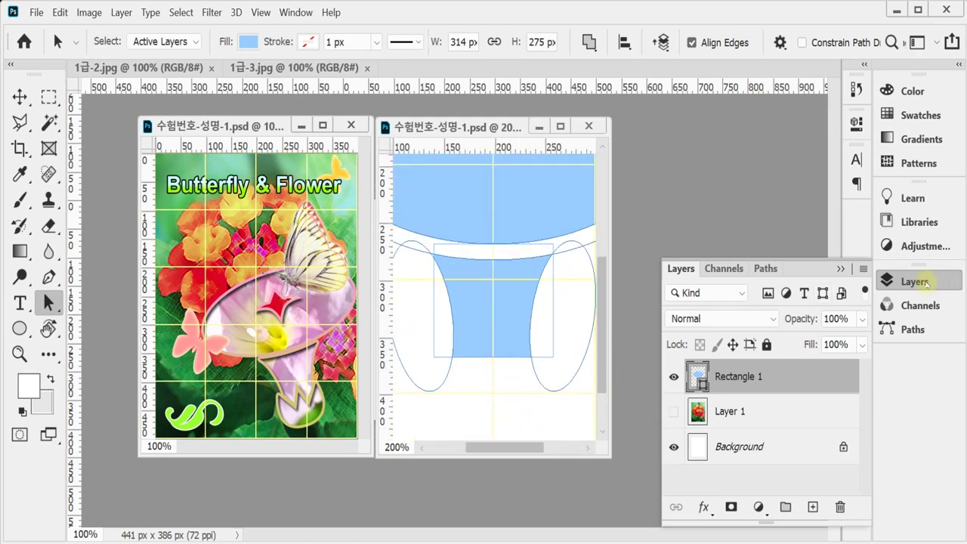
click(916, 282)
drag(609, 439, 765, 453)
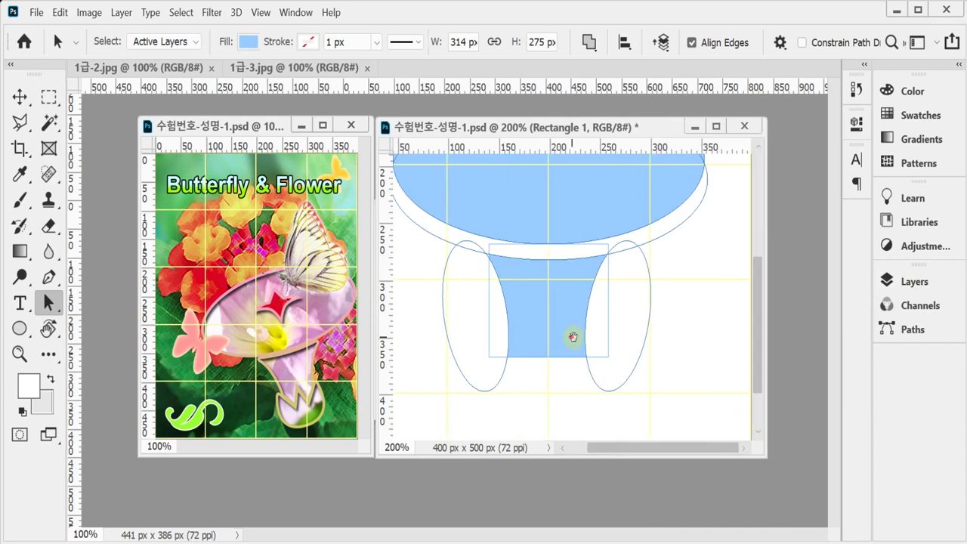
drag(572, 334, 584, 340)
Draw a closed Pen path with Subtract Front Shape that cuts the stem's lower end into a two-pointed zigzag edge
click(48, 277)
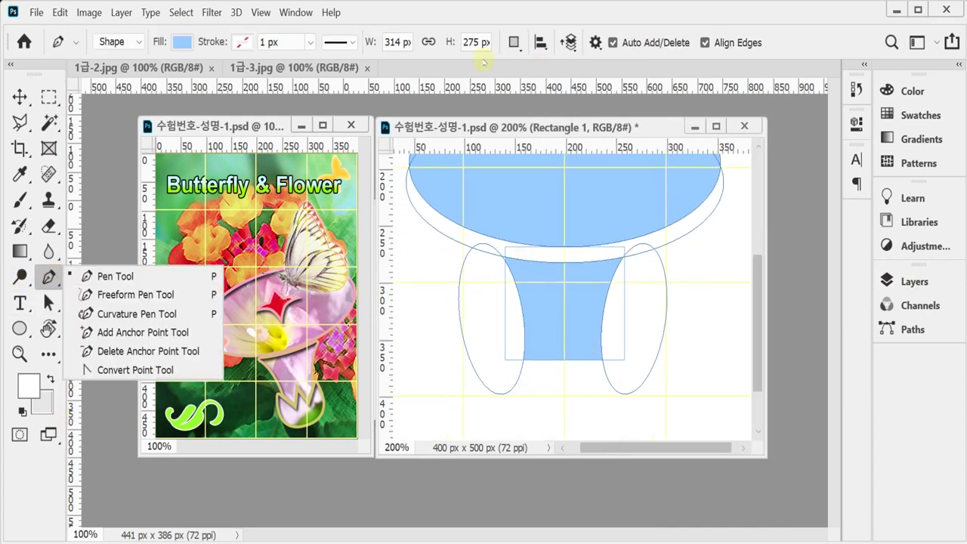
click(517, 46)
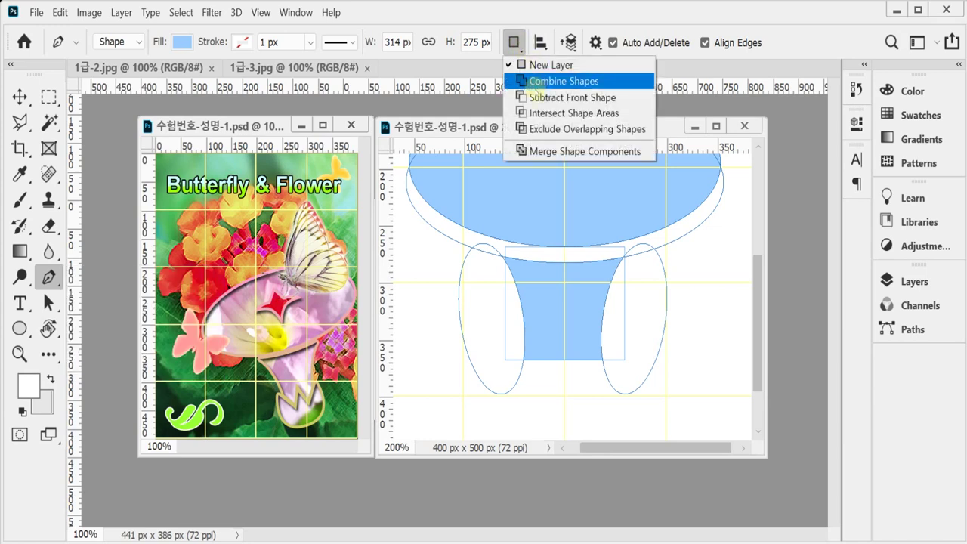
click(531, 98)
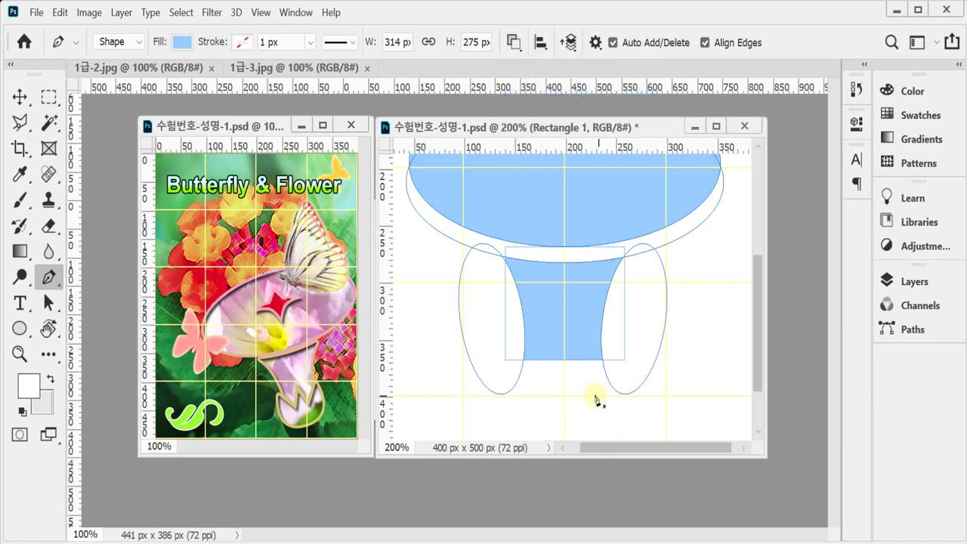
click(522, 319)
click(545, 346)
click(564, 309)
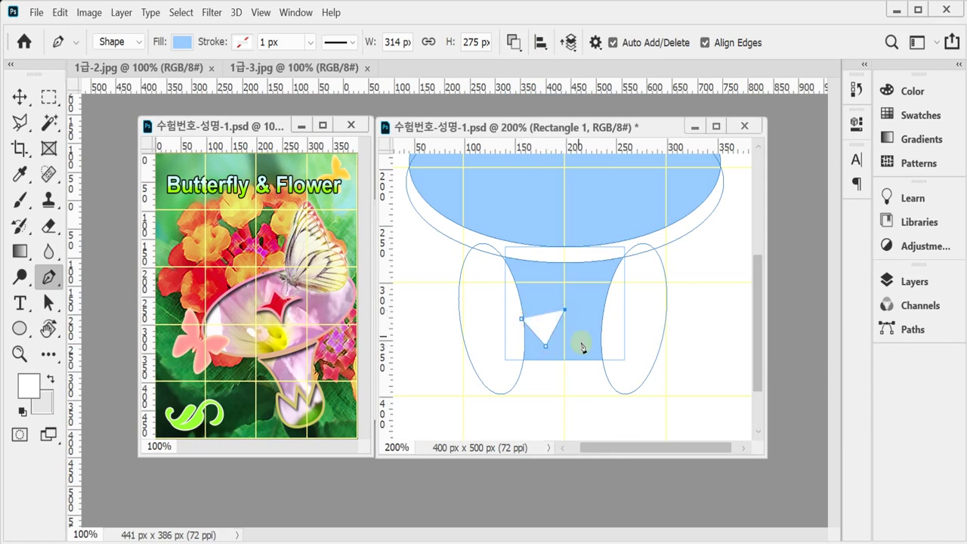
click(582, 345)
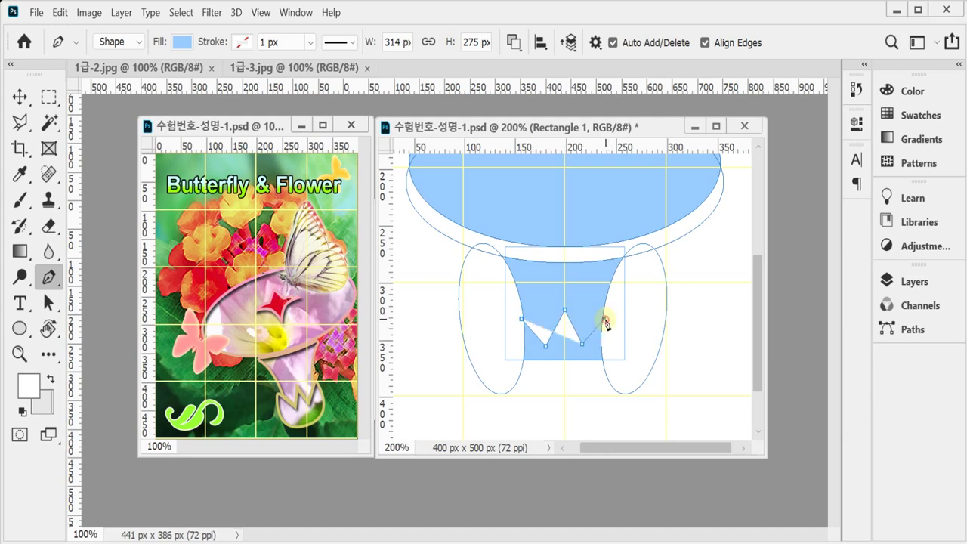
click(603, 318)
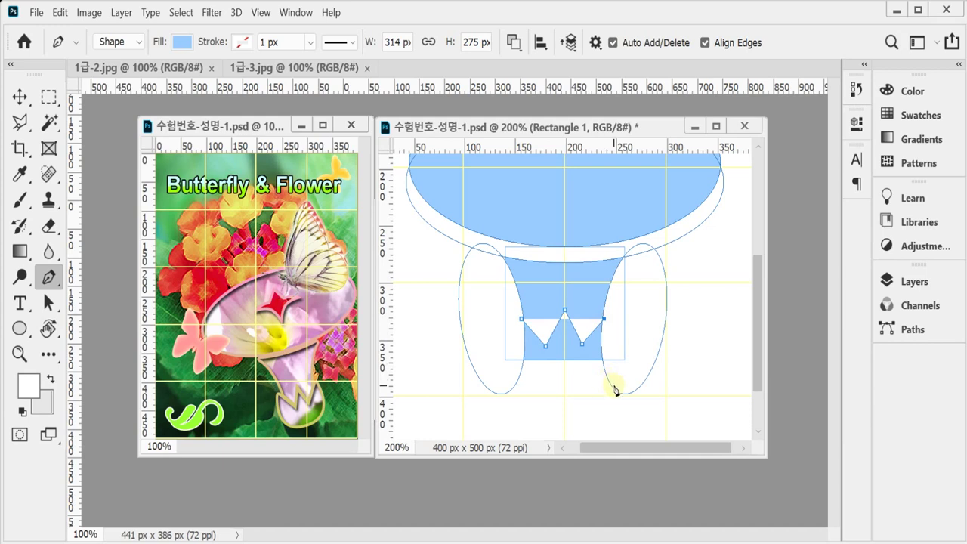
click(607, 377)
click(515, 374)
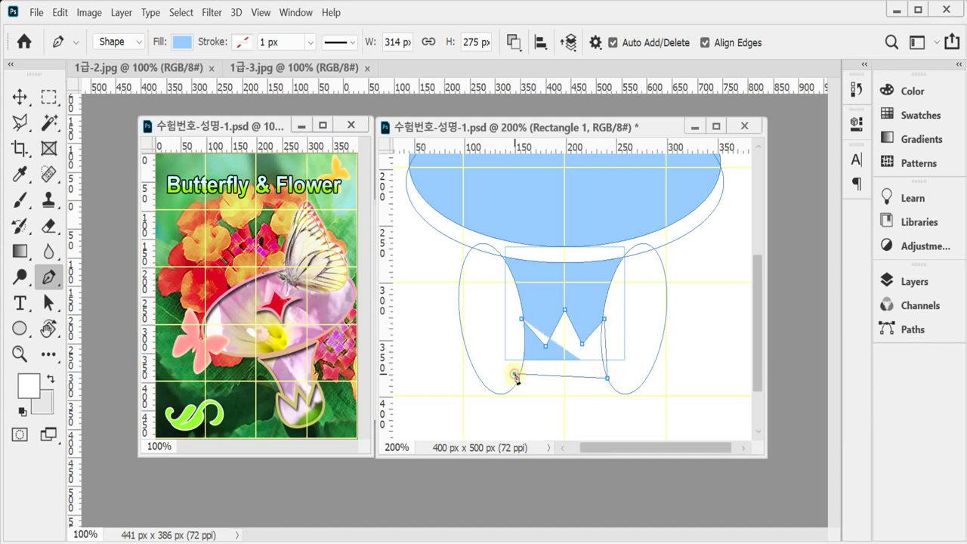
click(522, 320)
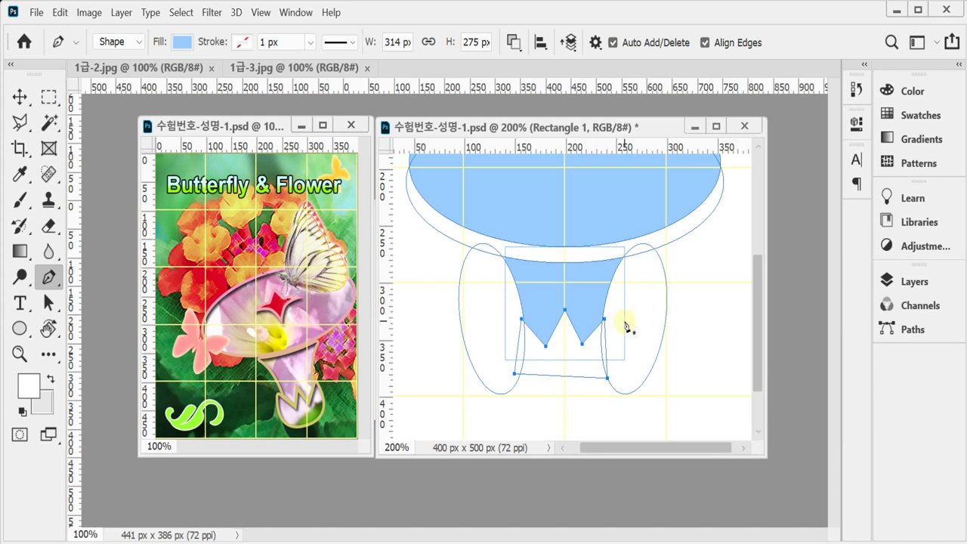
With Combine Shapes, draw a closed Pen path below the stem: a rounded cup with a two-notched zigzag upper edge parallel to the stem's cut
key(Return)
click(516, 43)
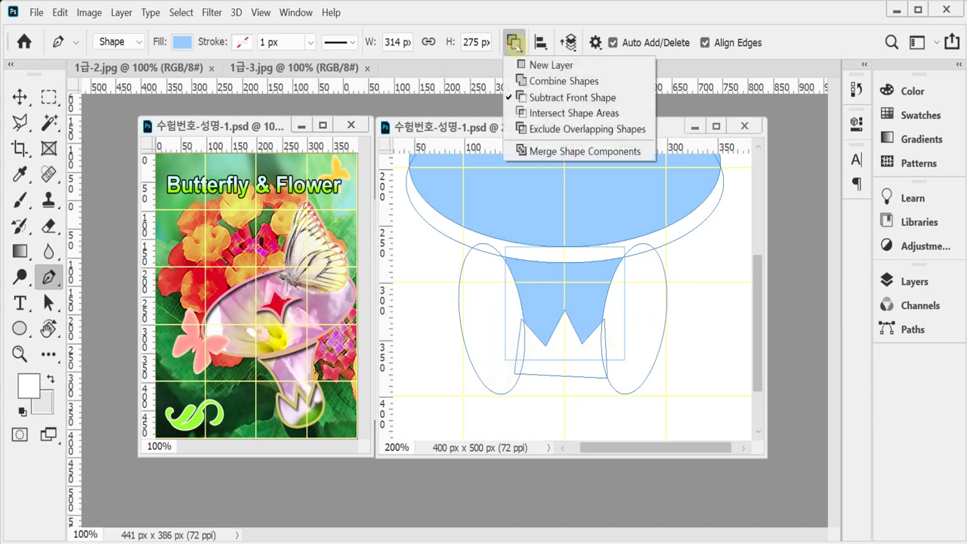
click(523, 80)
click(517, 327)
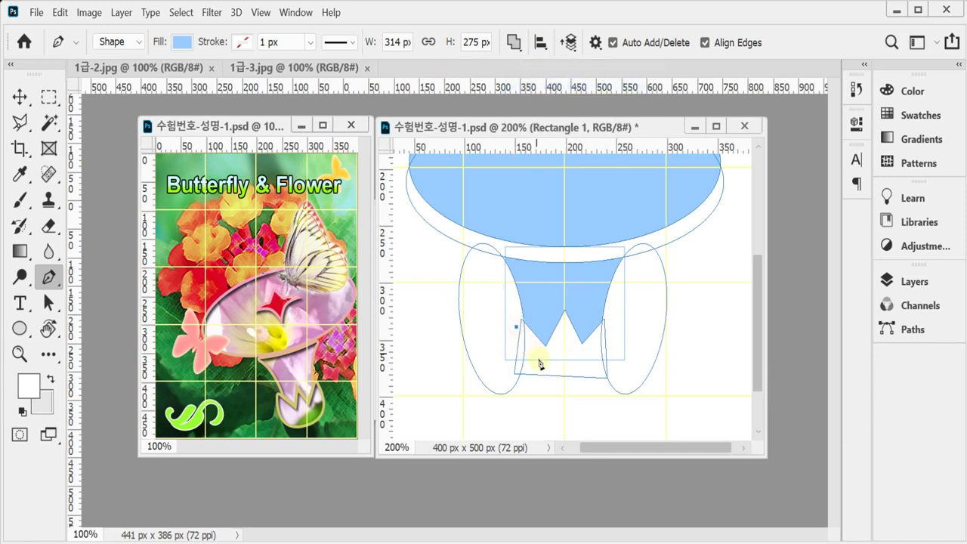
click(545, 359)
click(565, 325)
click(582, 360)
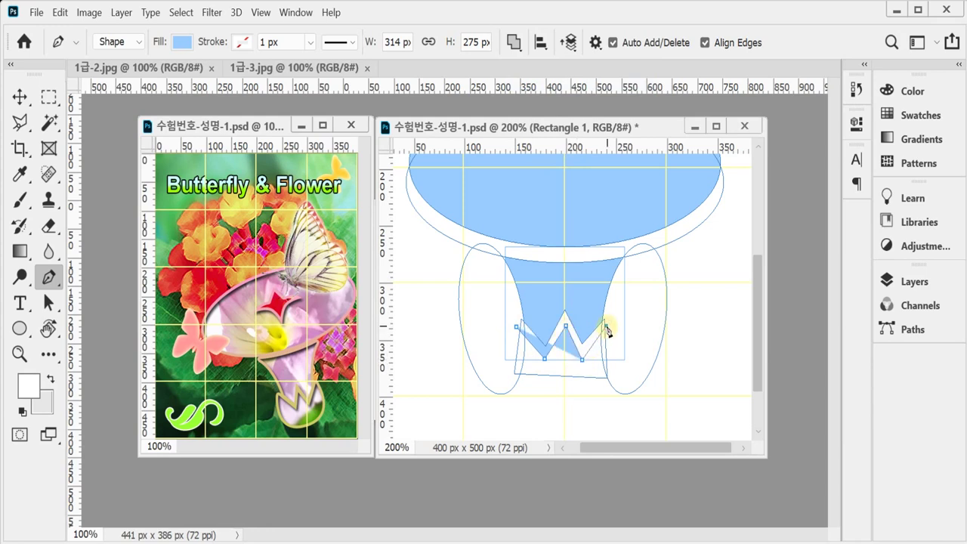
click(606, 328)
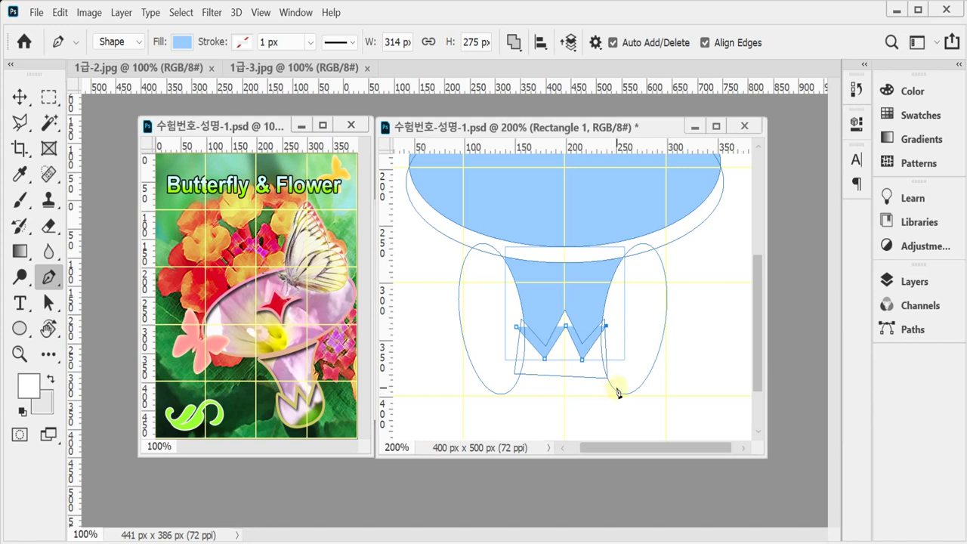
drag(565, 421, 460, 421)
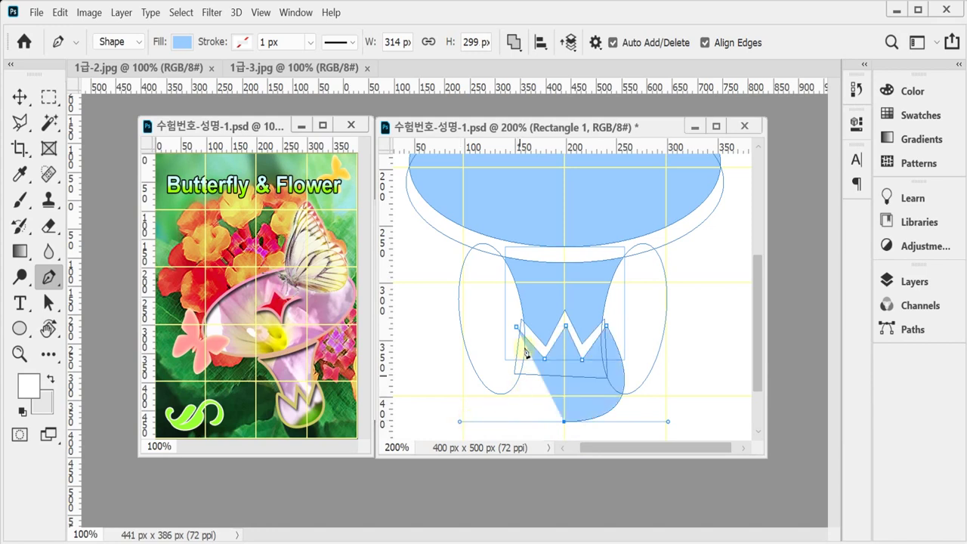
mouse_move(518, 331)
mouse_down()
mouse_move(527, 313)
mouse_move(515, 320)
mouse_move(523, 325)
mouse_up()
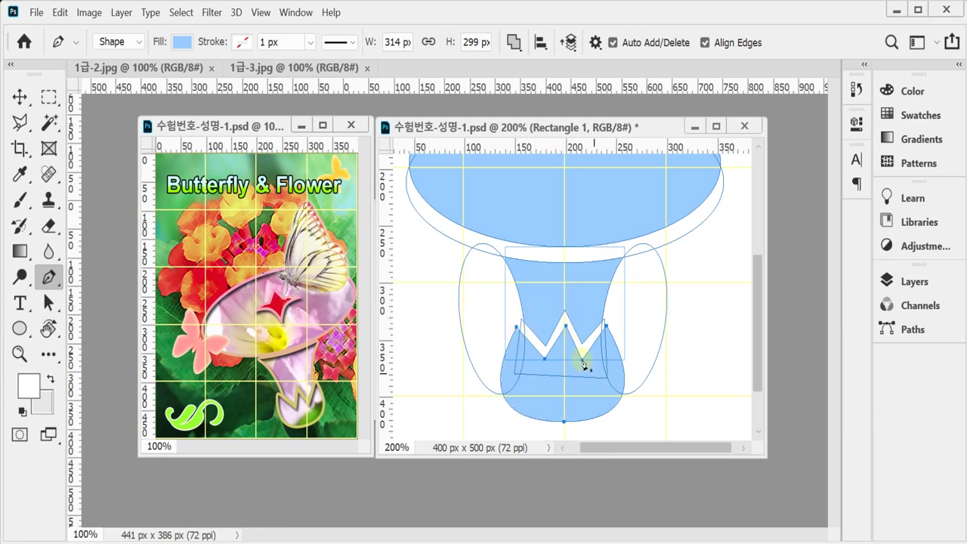
Shorten both direction handles of the cup's bottom anchor point to narrow its rounded sides
ctrl+click(564, 425)
drag(460, 426, 481, 425)
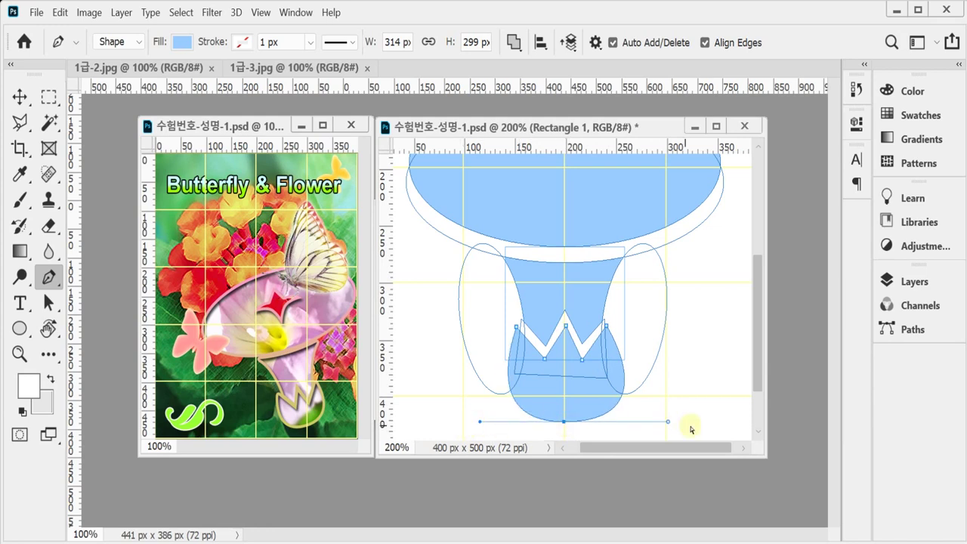
drag(670, 424, 657, 425)
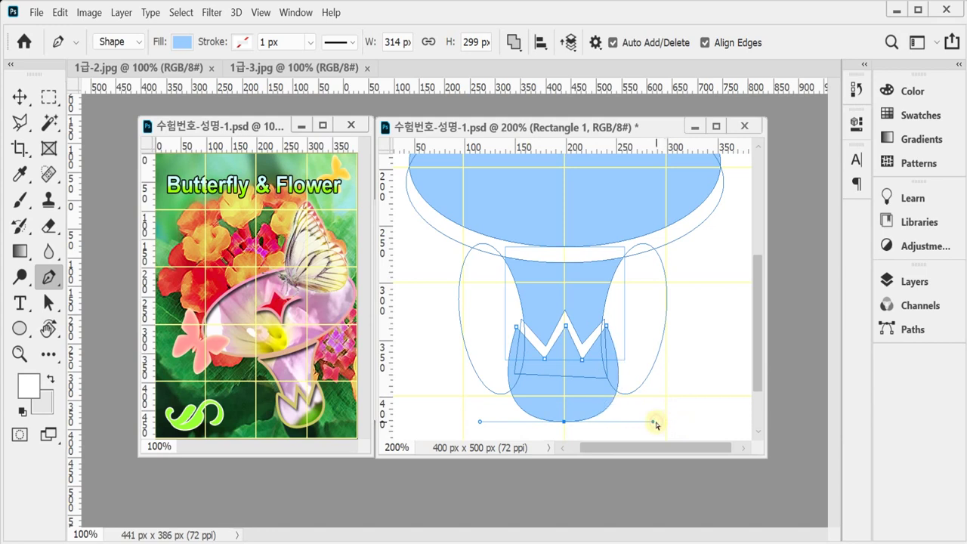
Fine-tune the zigzag anchor points, raising the stem cut's central peak and nudging the cup's notches, centre peak and outer tips to even the gap
ctrl+click(548, 345)
drag(546, 346, 549, 363)
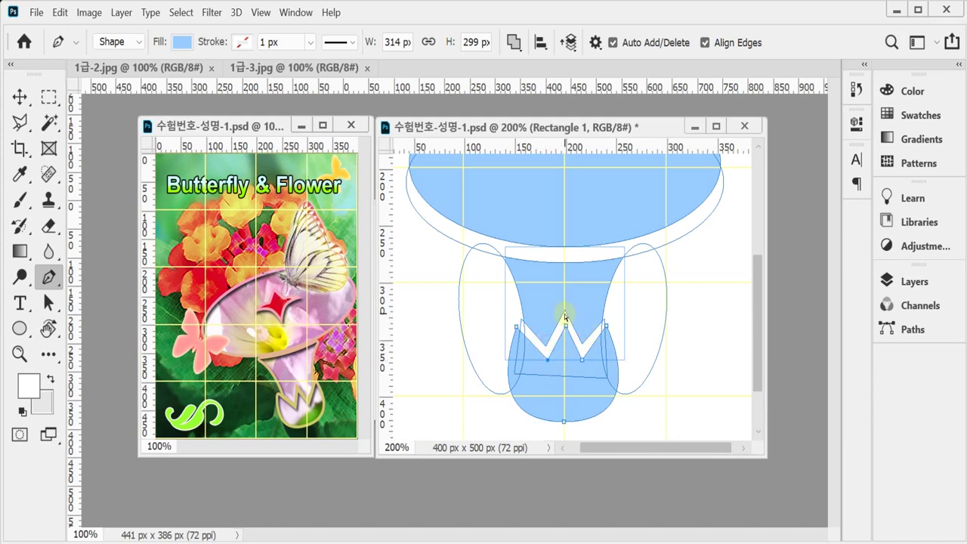
key(ctrl+z)
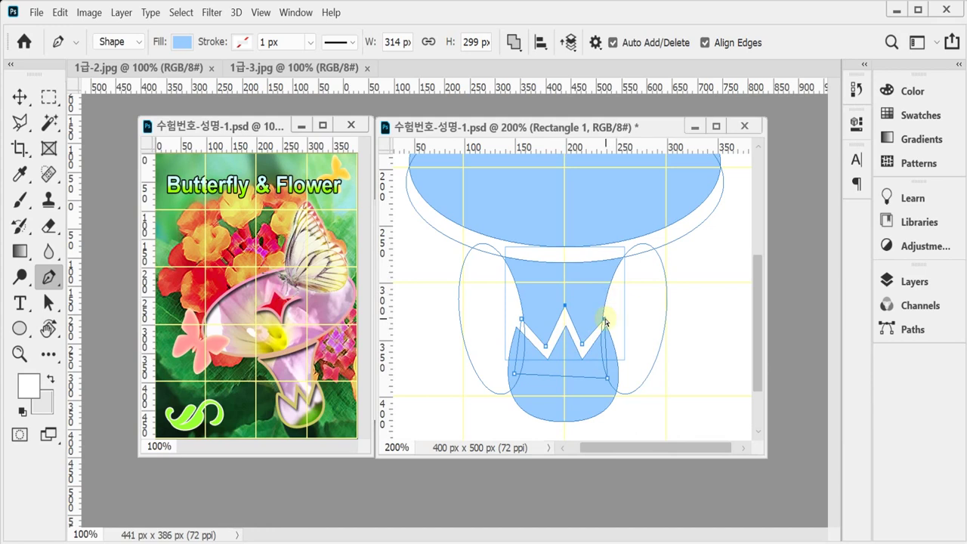
drag(605, 318, 602, 314)
click(565, 327)
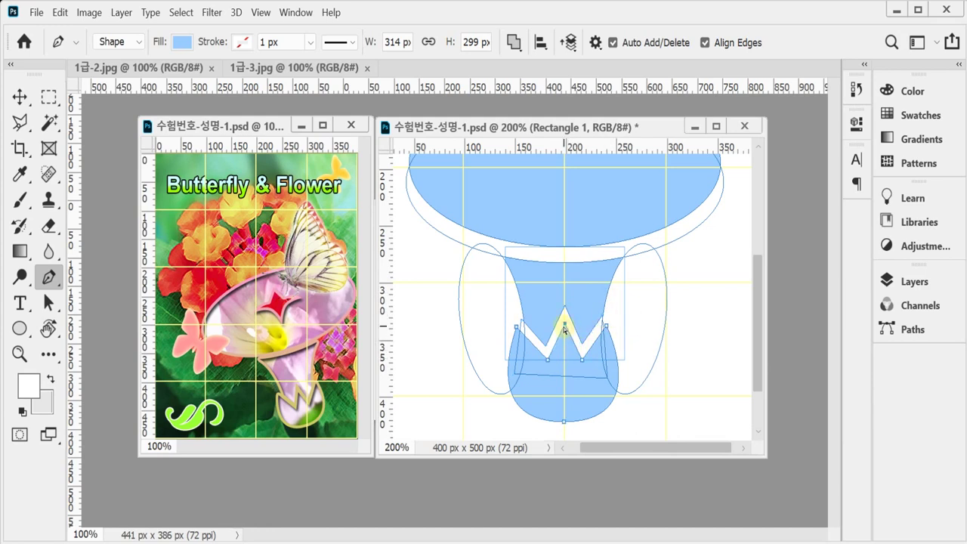
click(581, 361)
click(517, 326)
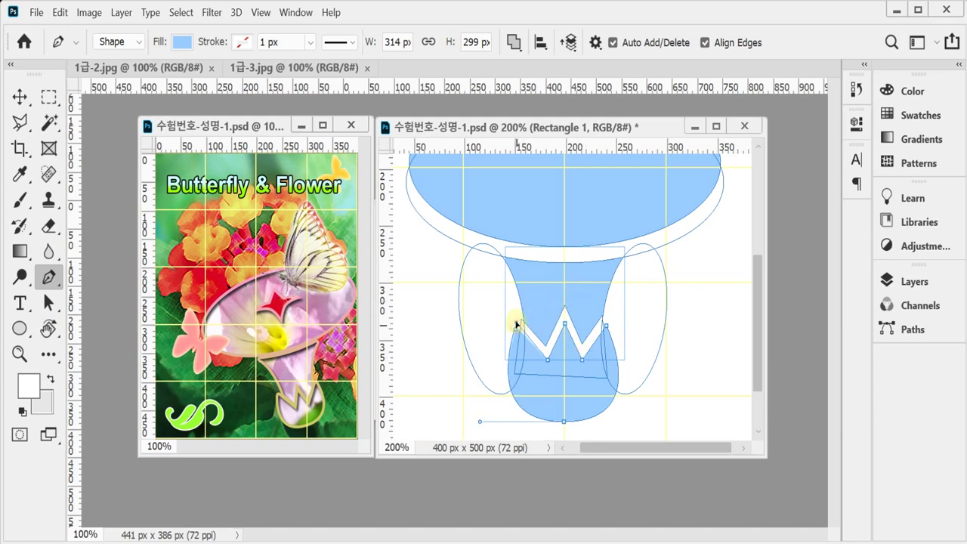
click(609, 325)
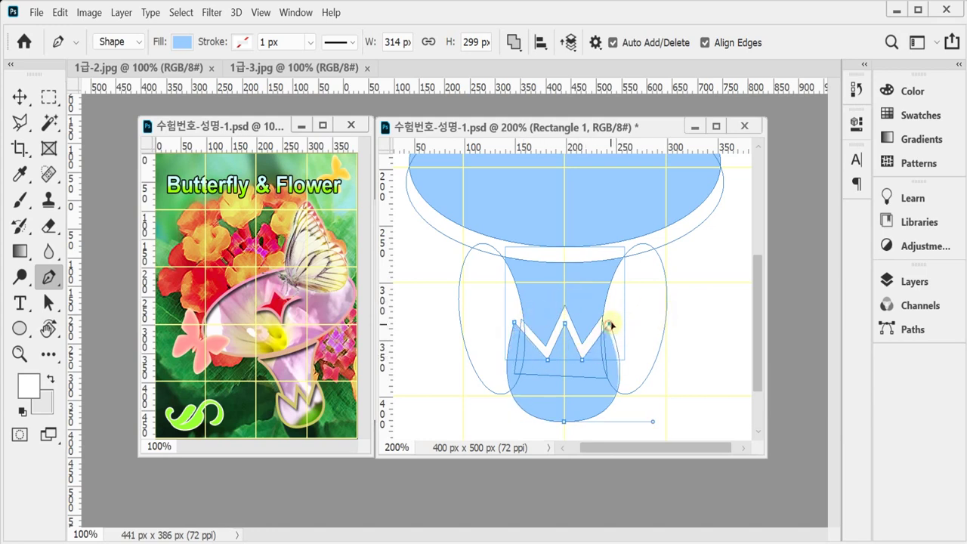
Cut the left half of a curved four-pointed star out of the large ellipse at the centre guide, using a Subtract Front Shape Pen path
ctrl+alt+click(593, 372)
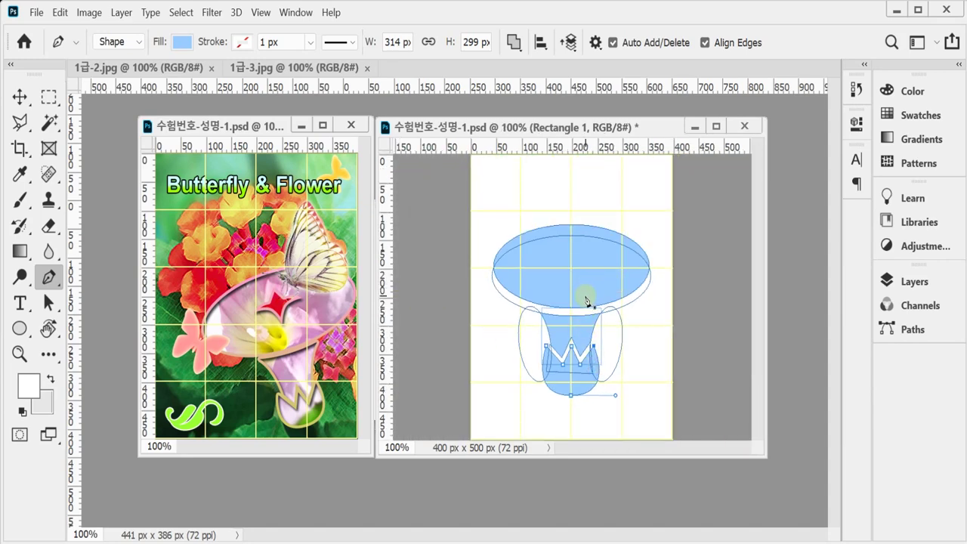
ctrl+click(591, 275)
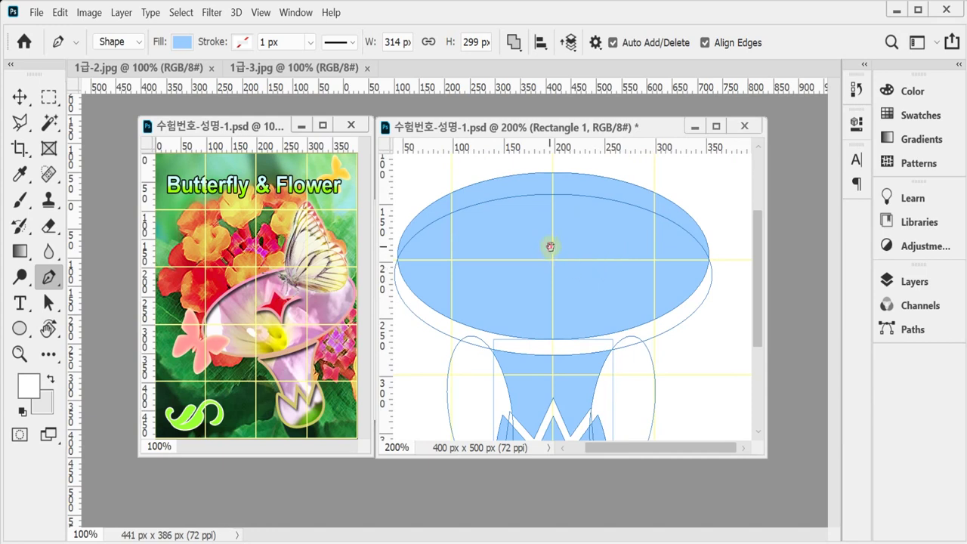
drag(550, 246, 564, 260)
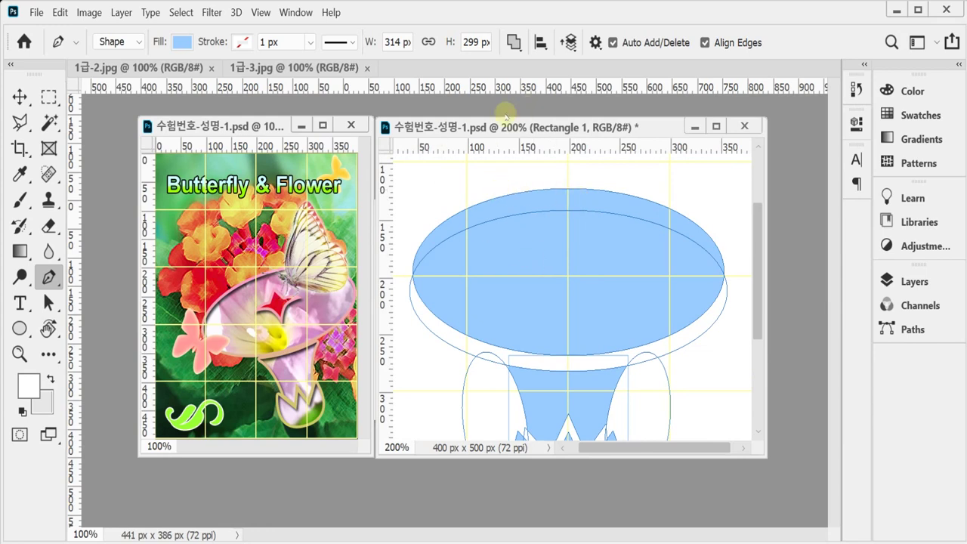
click(513, 42)
click(521, 79)
click(514, 42)
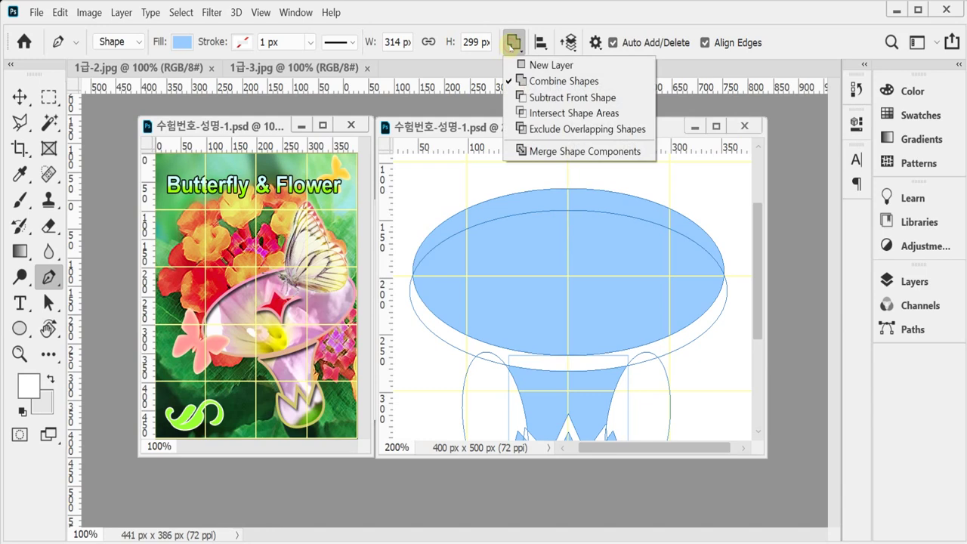
click(522, 98)
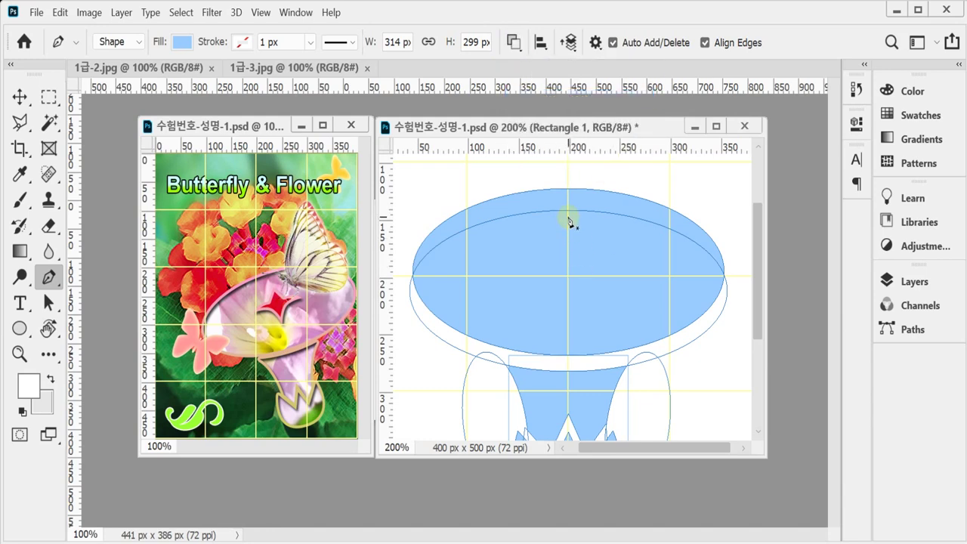
click(568, 217)
mouse_move(551, 241)
mouse_down()
mouse_move(545, 260)
mouse_move(551, 242)
mouse_up()
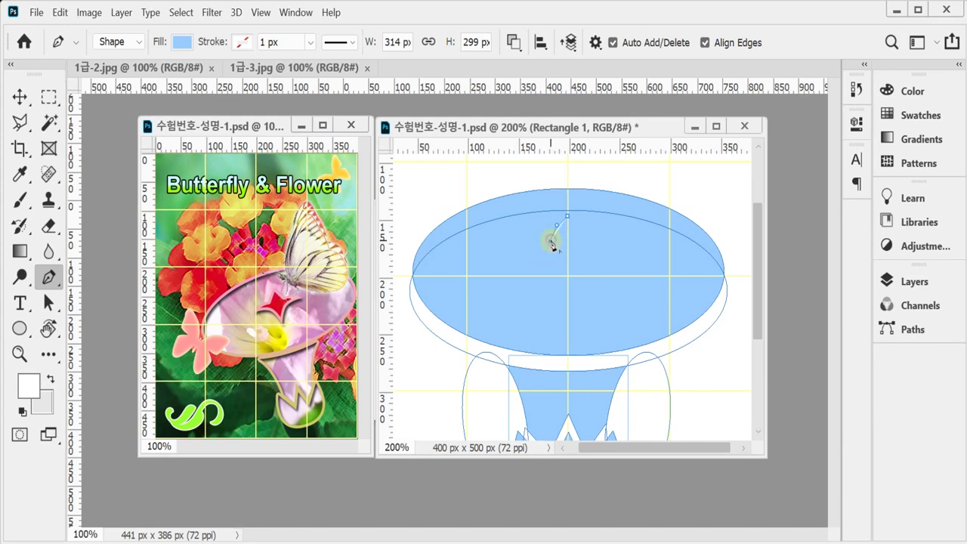
drag(514, 262, 500, 279)
click(512, 263)
drag(548, 269, 564, 284)
click(568, 309)
click(569, 219)
Duplicate the half-star path, flip the copy horizontally and shift it right to X 225.50 px to complete the four-pointed star cutout
click(48, 303)
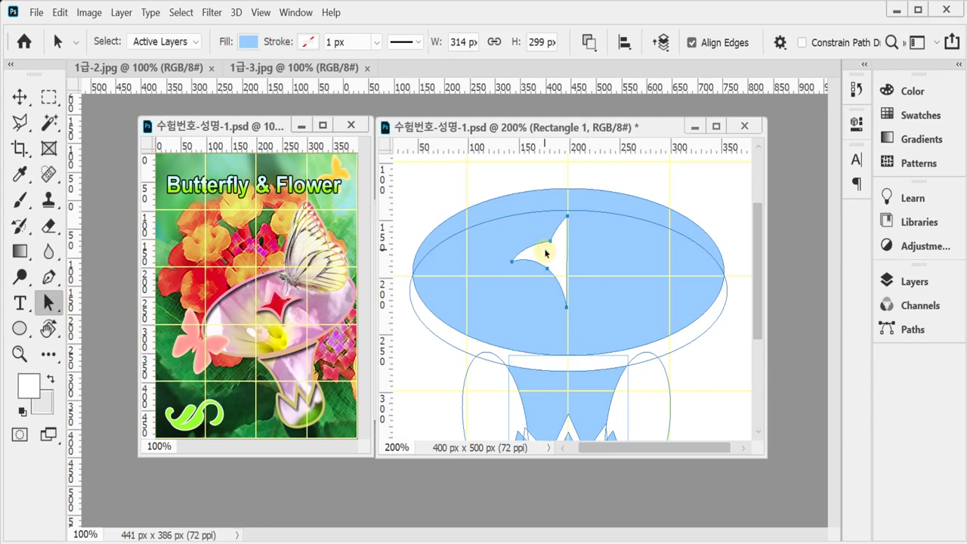
mouse_move(567, 262)
mouse_down()
mouse_move(575, 264)
mouse_move(566, 269)
mouse_move(566, 261)
mouse_up()
key(ctrl+t)
right_click(566, 259)
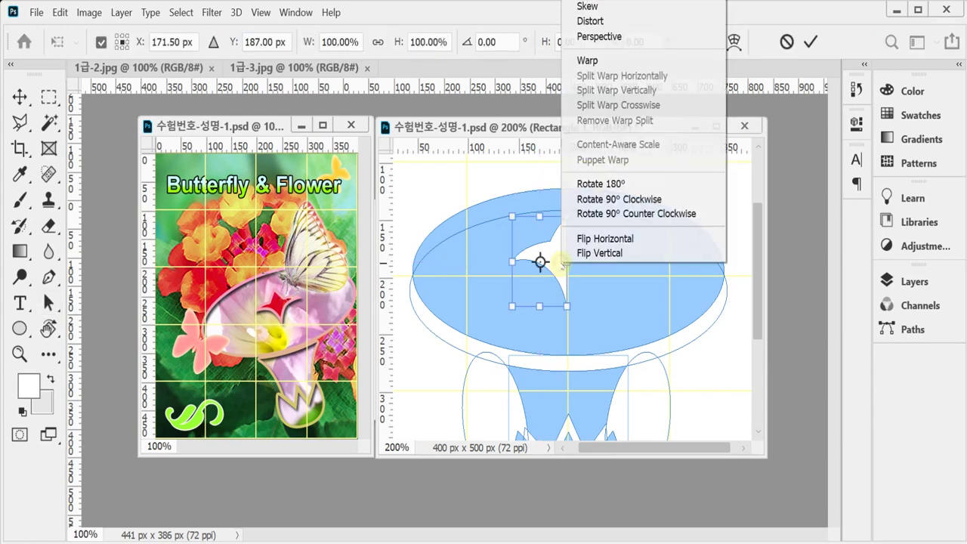
click(605, 239)
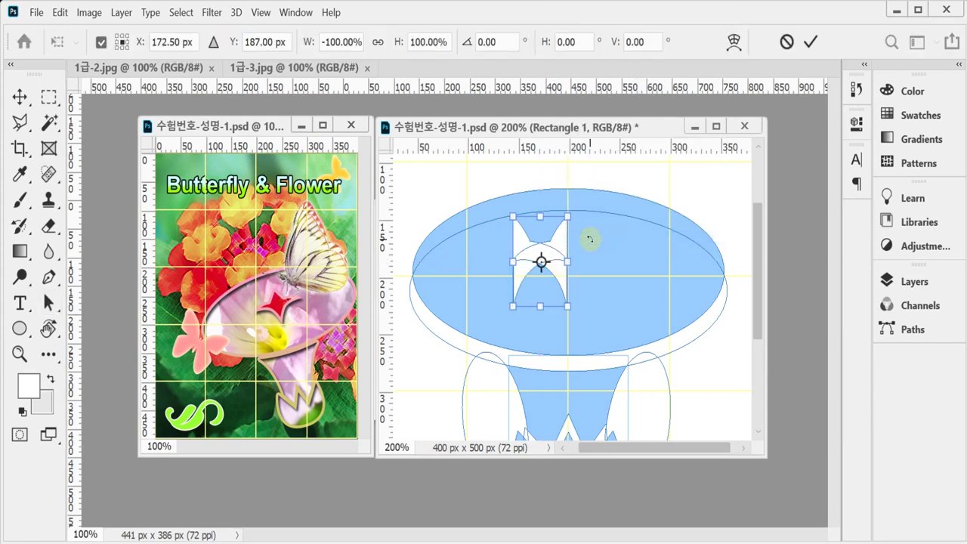
key(Right)
key(Right)
key(Right)
key(Right)
key(Right)
key(Right)
key(Right)
key(Right)
key(Right)
key(Right)
key(Right)
key(Right)
key(Right)
key(Right)
key(Right)
key(Right)
key(Right)
key(Right)
key(Right)
key(Right)
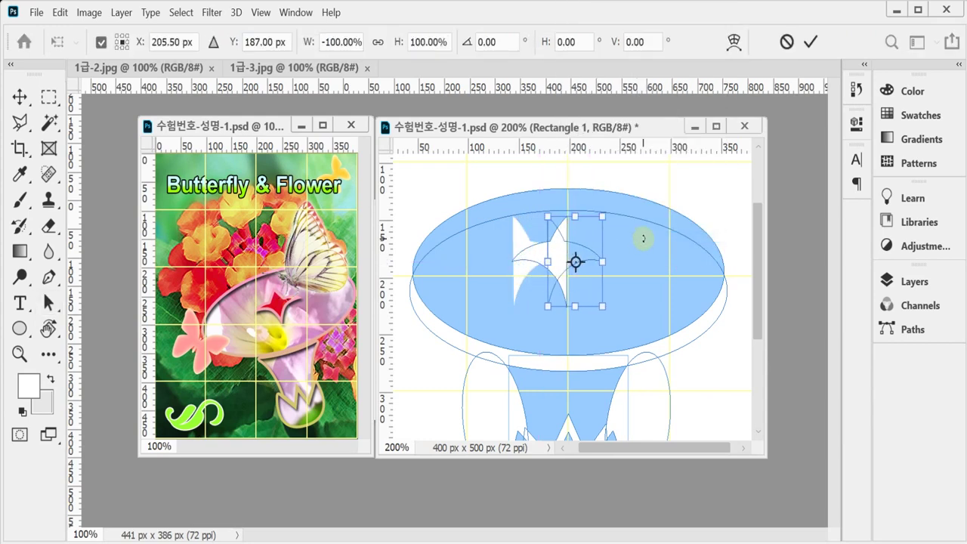
key(Right)
key(Right)
key(Right)
key(Right)
key(Right)
key(Right)
key(Right)
key(Right)
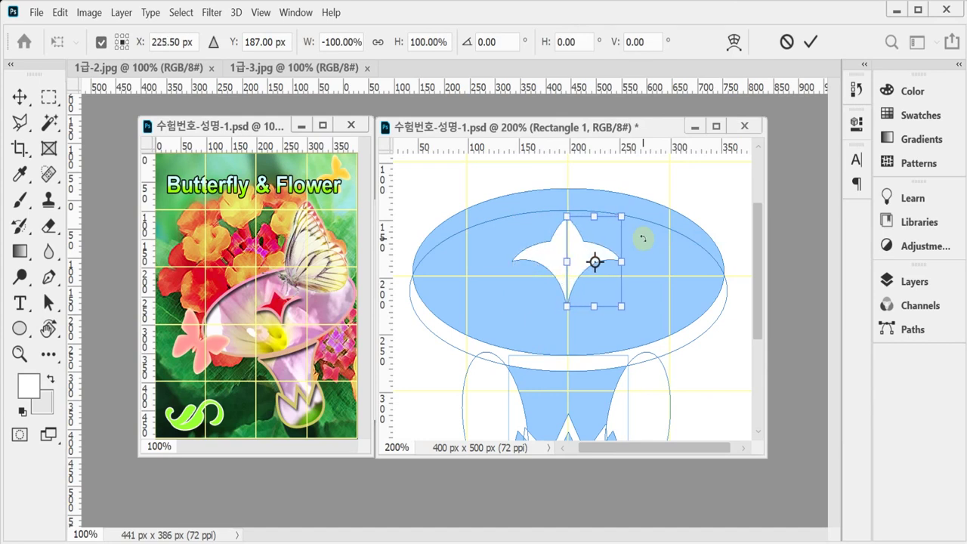
key(Return)
Try moving the right half-star path diagonally down to the right, and return it beside the left half
key(a)
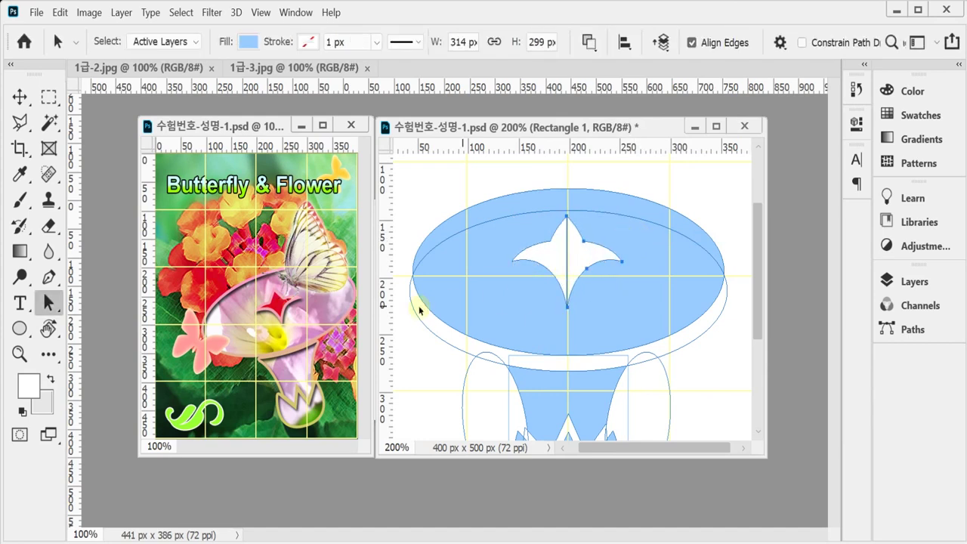
click(47, 304)
click(551, 270)
click(581, 265)
drag(581, 265, 627, 305)
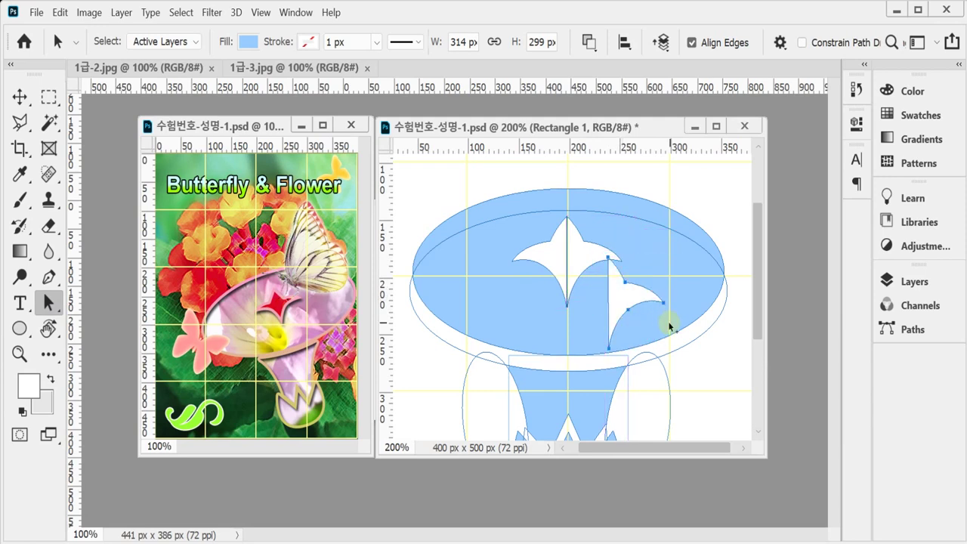
click(584, 248)
click(589, 45)
click(619, 298)
drag(626, 303, 584, 261)
Try aligning all central paths, including both star halves, on their horizontal centres, and undo the alignment
click(492, 235)
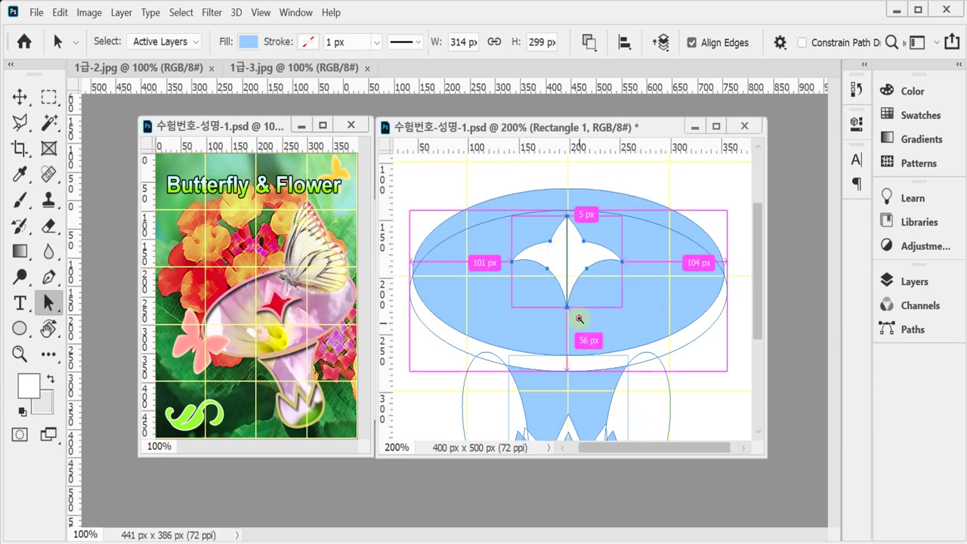
key(ctrl+minus)
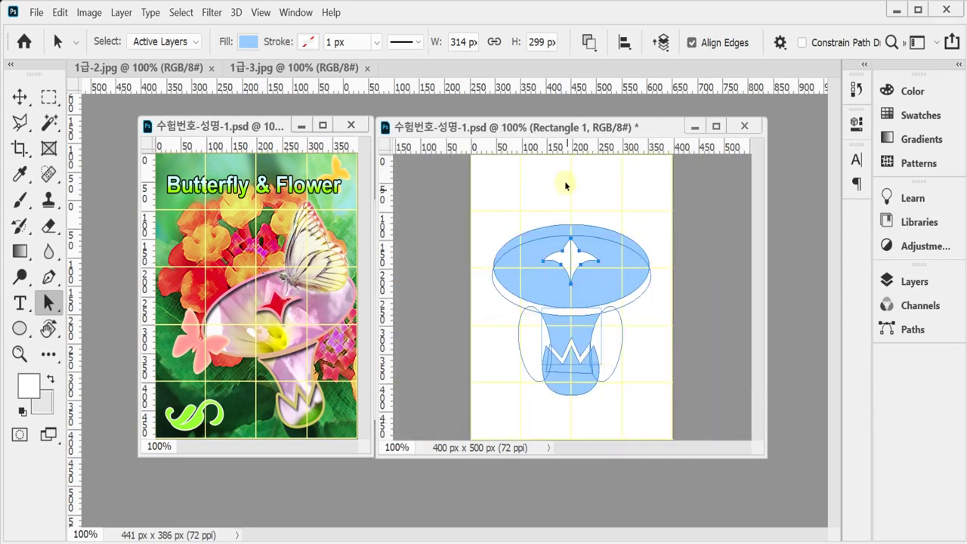
click(565, 186)
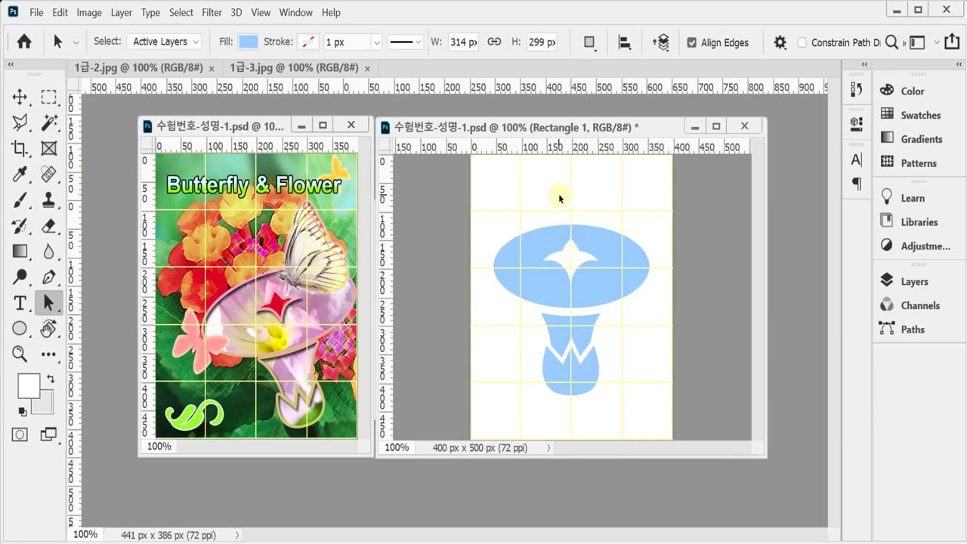
drag(559, 194, 582, 412)
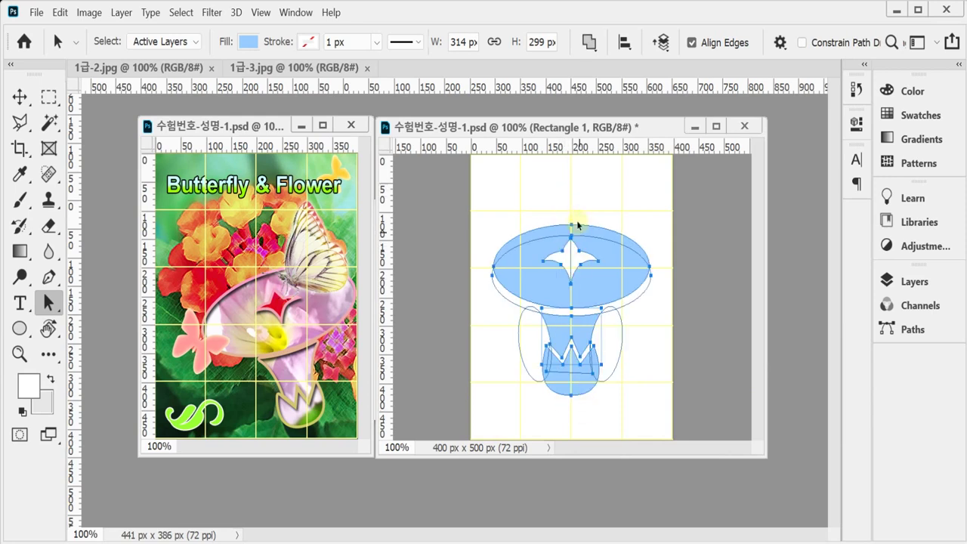
drag(563, 194, 581, 412)
click(624, 42)
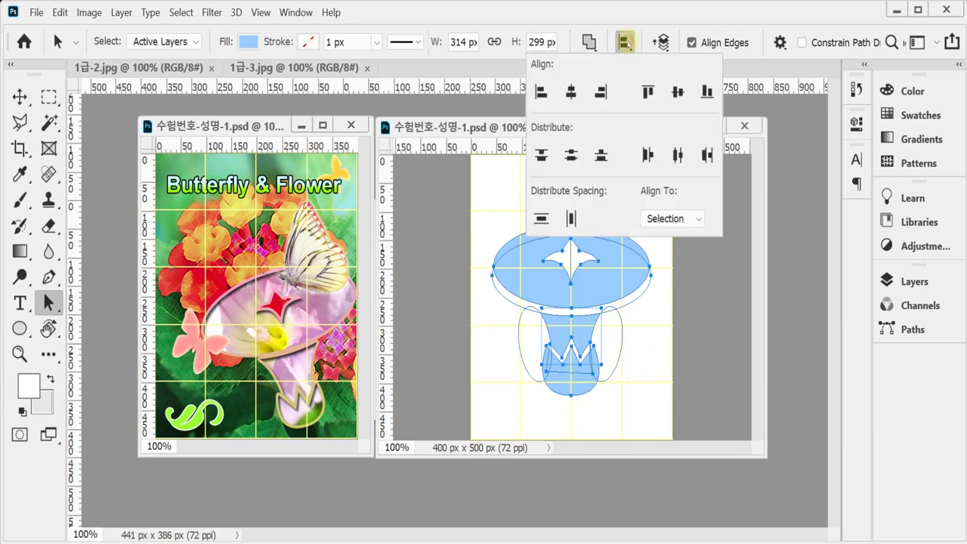
click(572, 93)
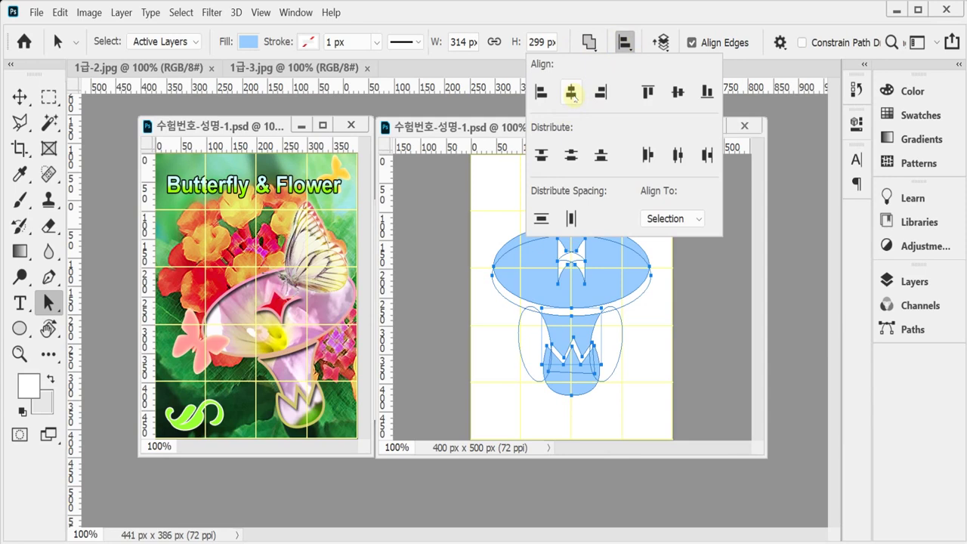
click(579, 260)
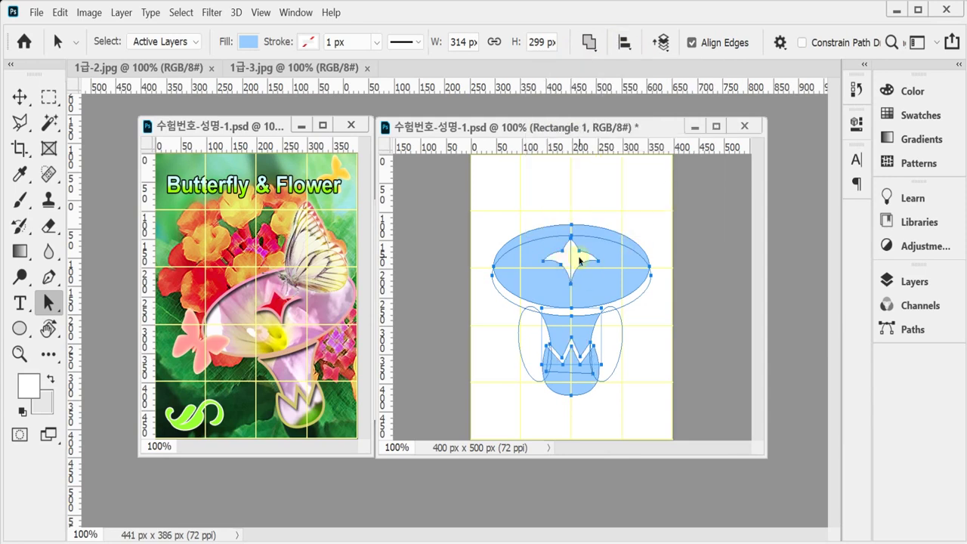
Select the large ellipses, stem rectangle, zigzag cut and cup paths without the star halves or side ellipses, and align their horizontal centres
click(551, 180)
click(561, 259)
drag(582, 205, 597, 240)
drag(563, 421, 574, 342)
click(625, 42)
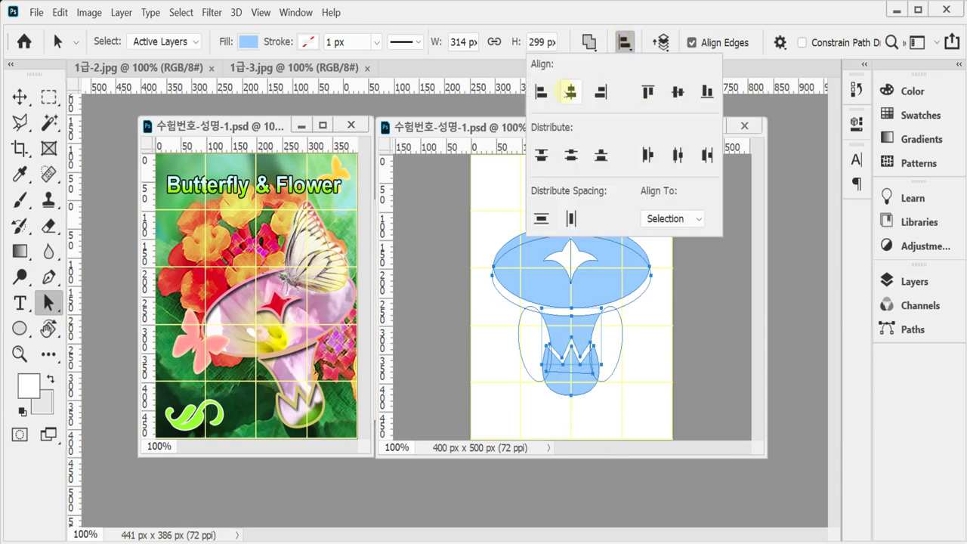
click(571, 91)
click(648, 16)
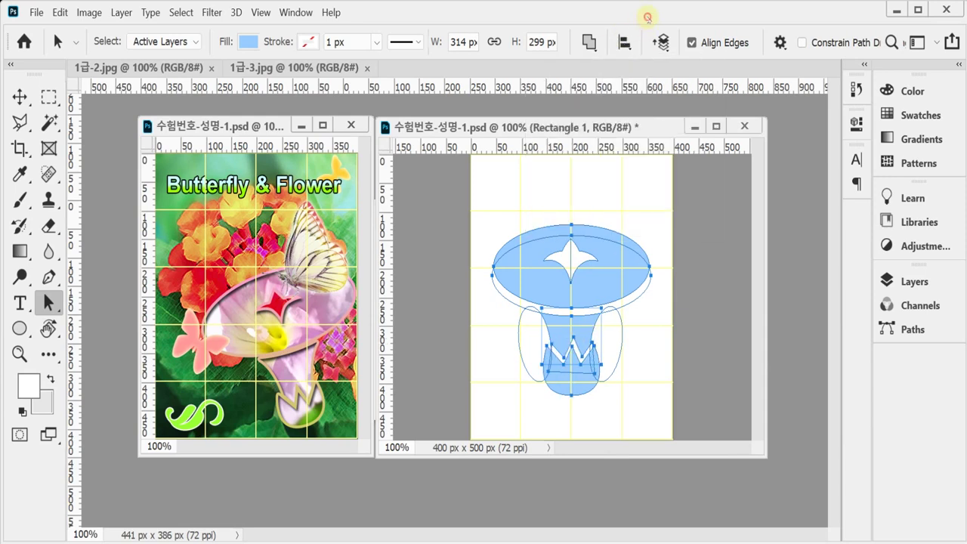
Save the document and return to the Path Selection tool with the central paths still selected
key(ctrl+s)
click(19, 328)
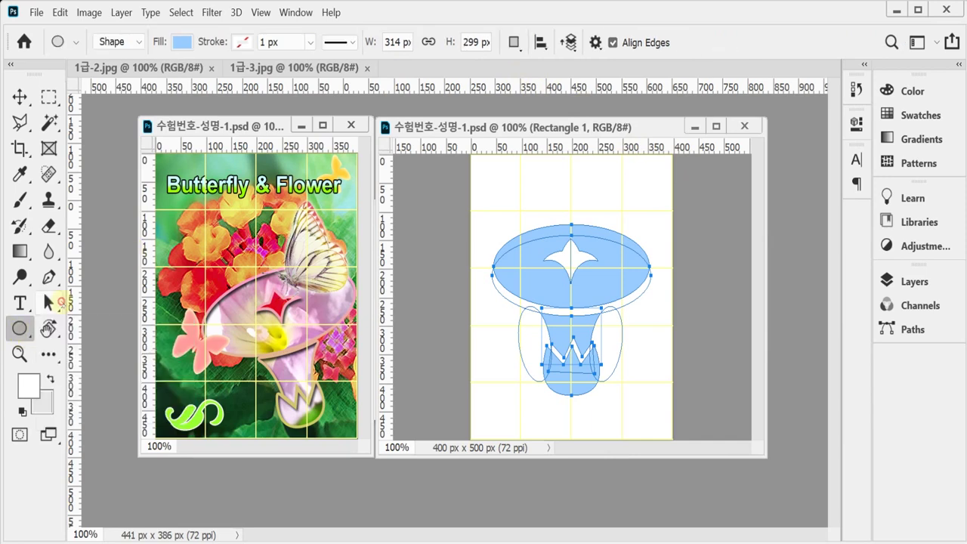
click(53, 302)
click(98, 300)
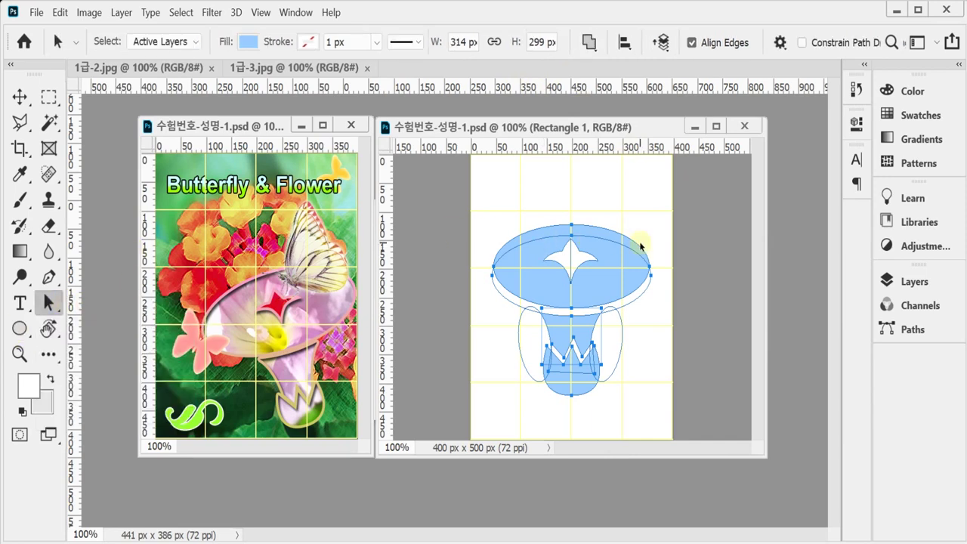
Try merging only the selected central paths, check the remaining star and side ellipse paths, and undo the merge
click(588, 42)
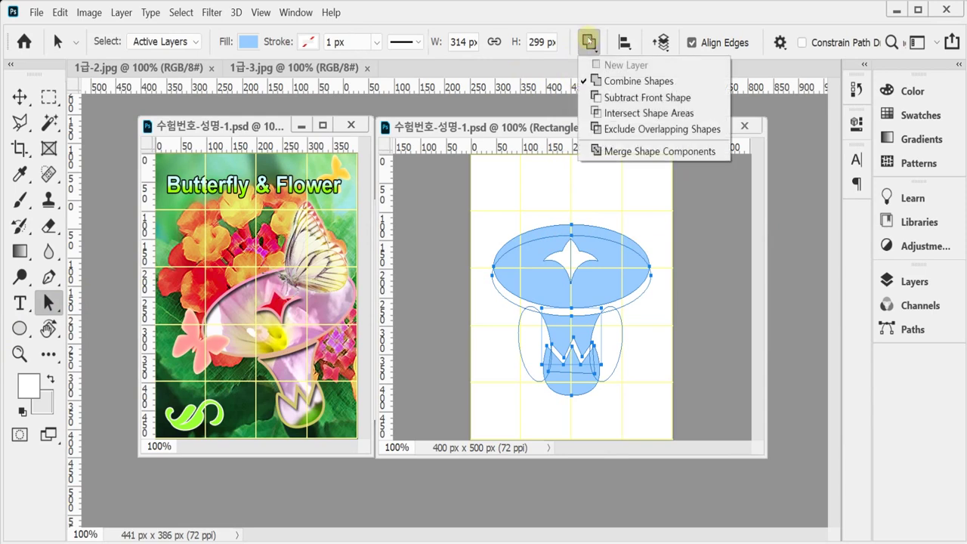
click(623, 154)
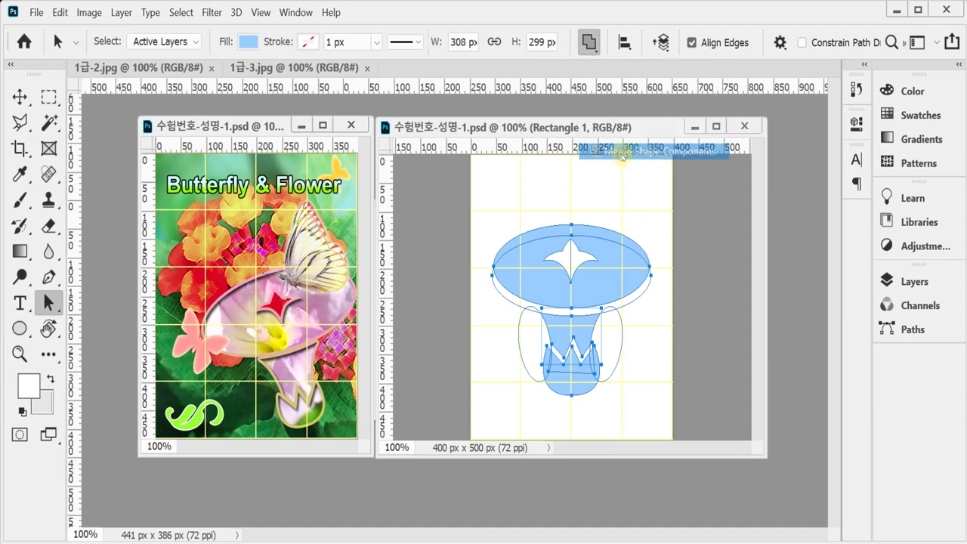
click(488, 240)
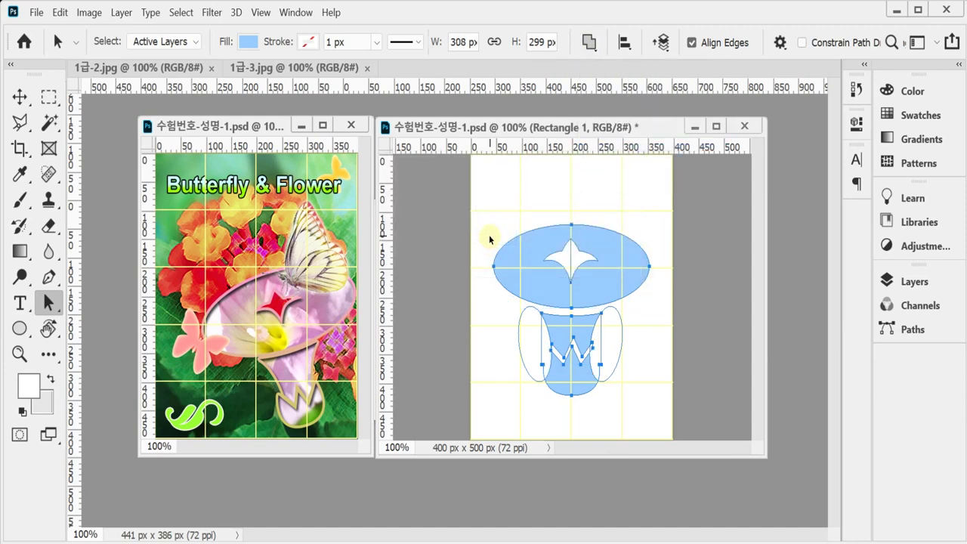
drag(502, 192, 653, 409)
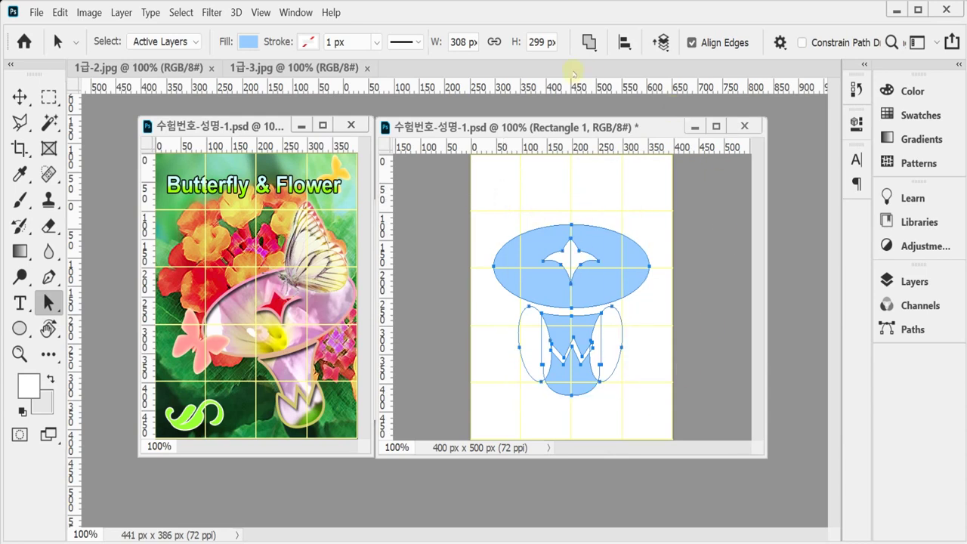
click(660, 284)
drag(652, 272, 671, 212)
click(671, 211)
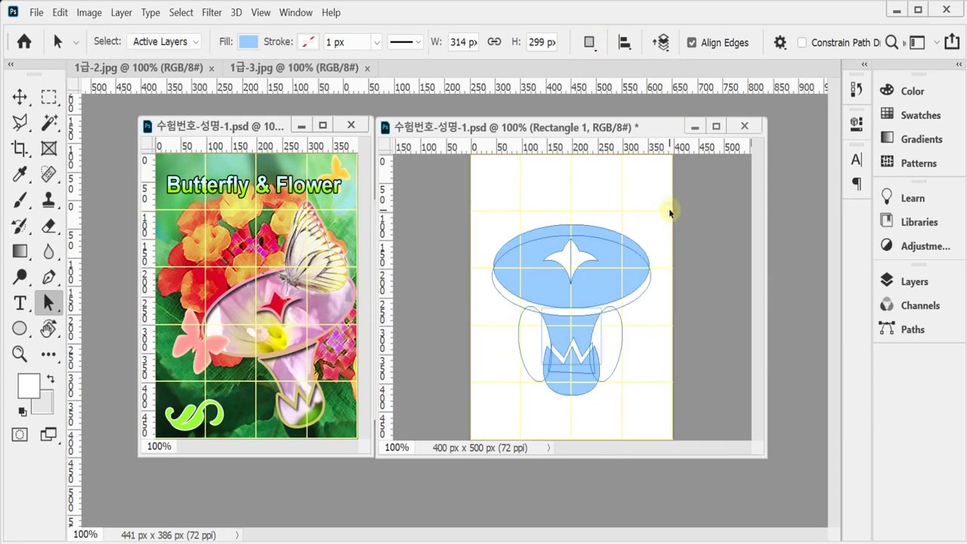
Merge all components of the mushroom-like shape, including the star halves and side ellipses, into one path
click(589, 41)
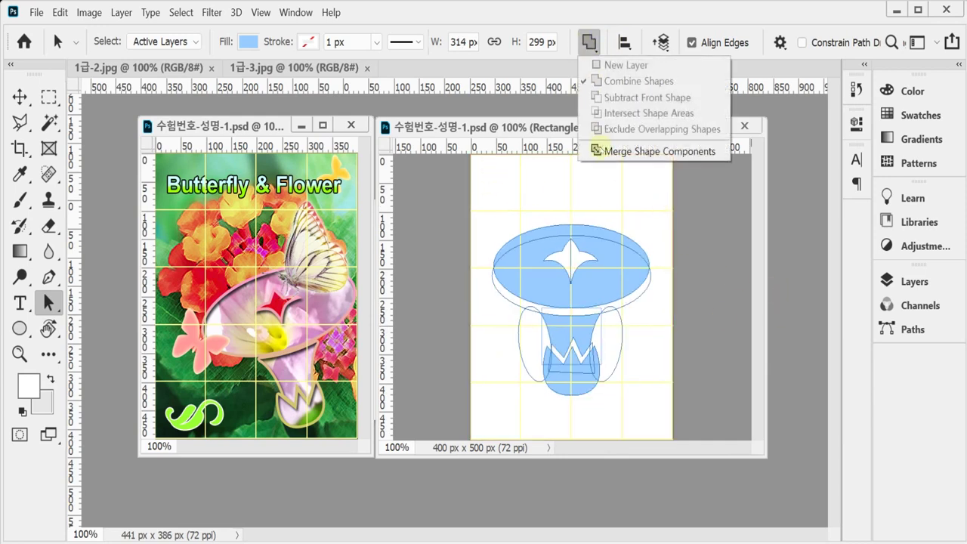
click(604, 150)
click(490, 238)
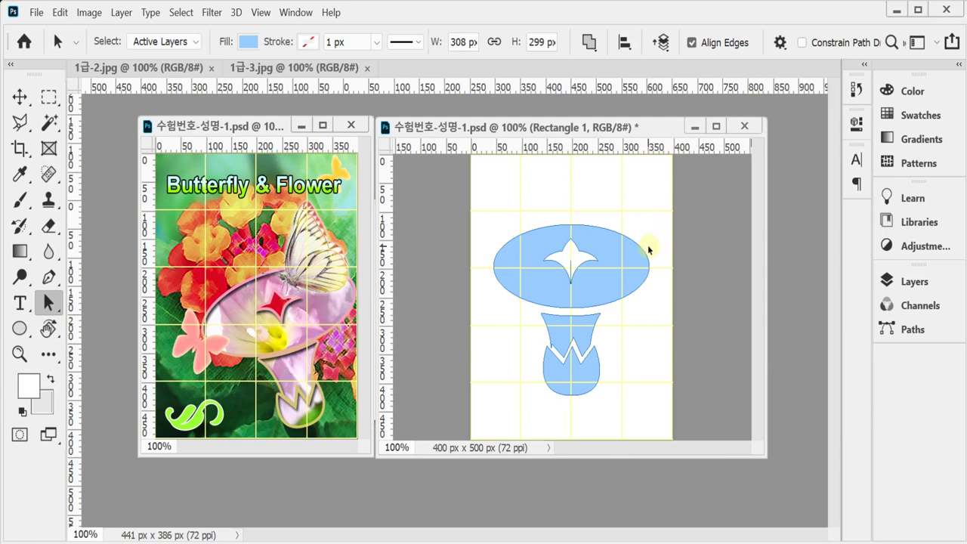
Try rotating the merged shape by -15°, scaling it to 95.96% and moving it toward the canvas's lower right, and undo the transformation
key(ctrl+t)
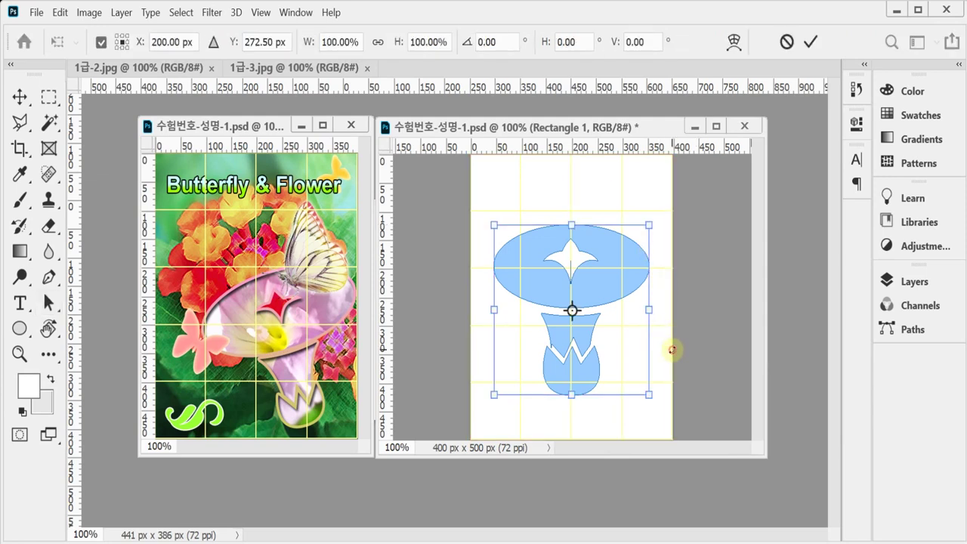
drag(675, 348, 675, 309)
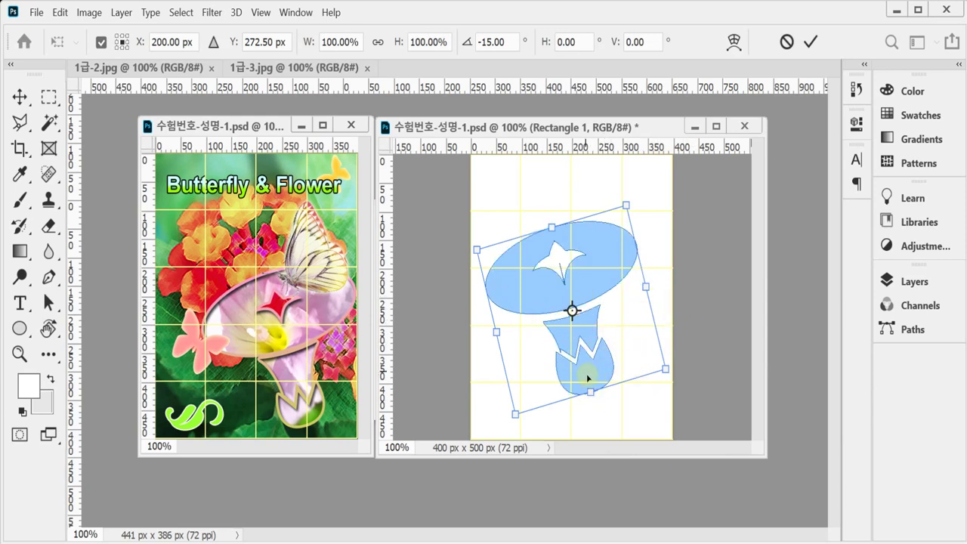
drag(583, 378, 609, 405)
mouse_move(512, 303)
mouse_down()
mouse_move(529, 281)
mouse_move(513, 295)
mouse_up()
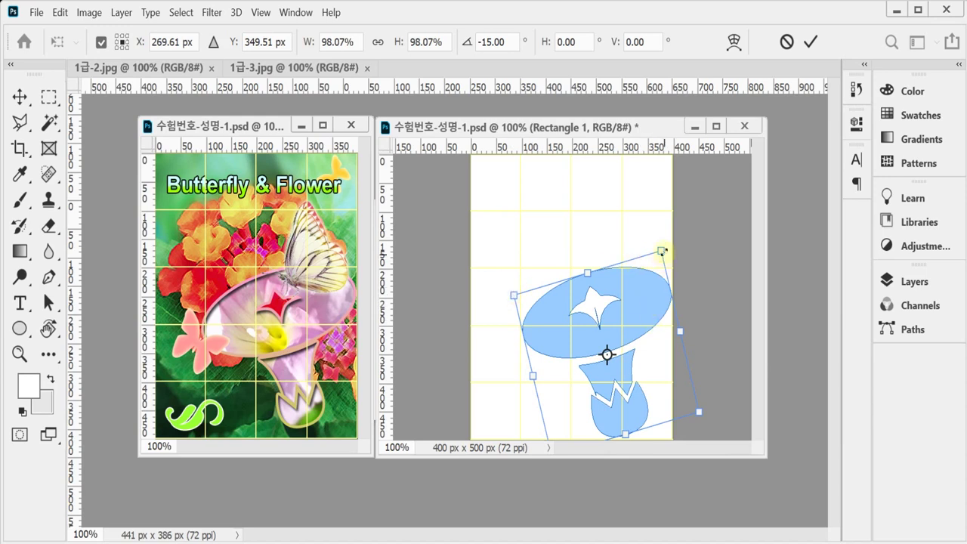
drag(667, 250, 658, 256)
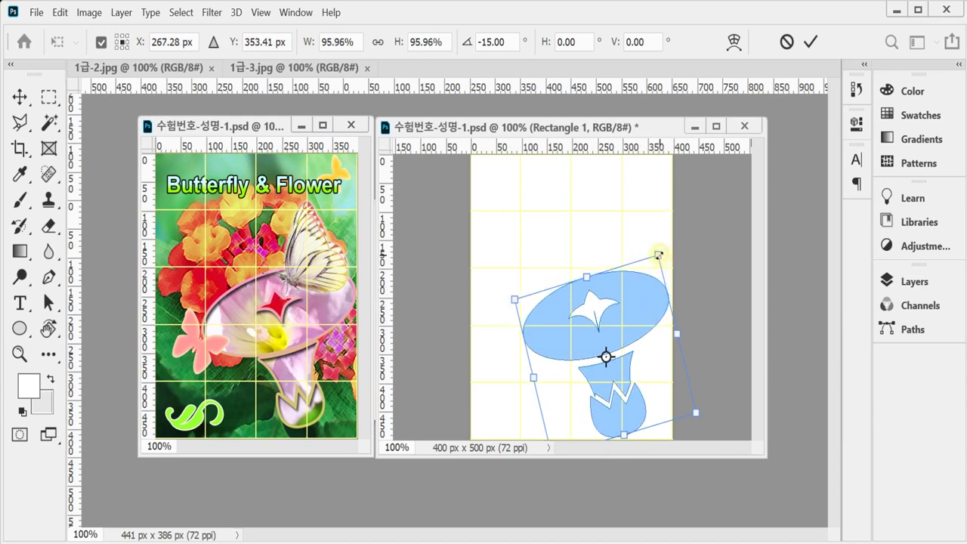
key(Return)
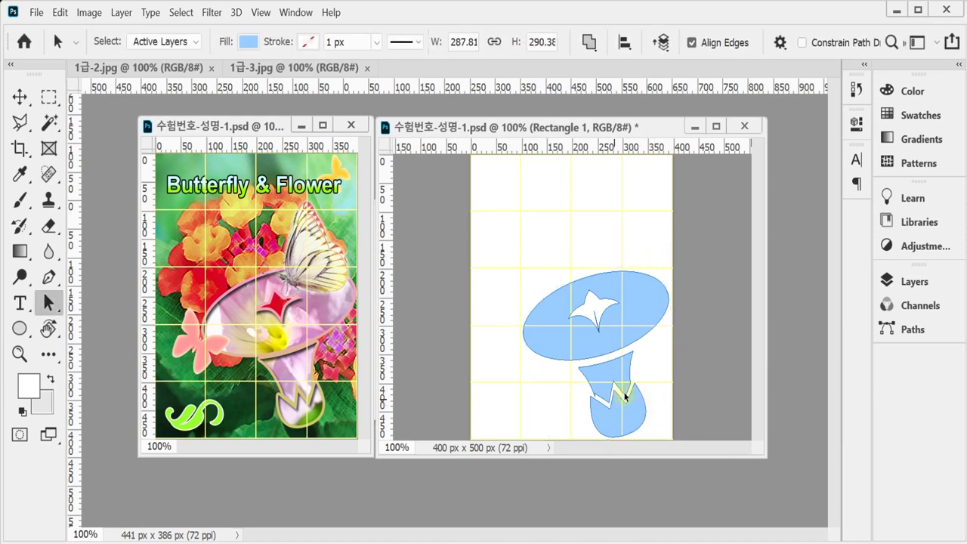
key(ctrl+z)
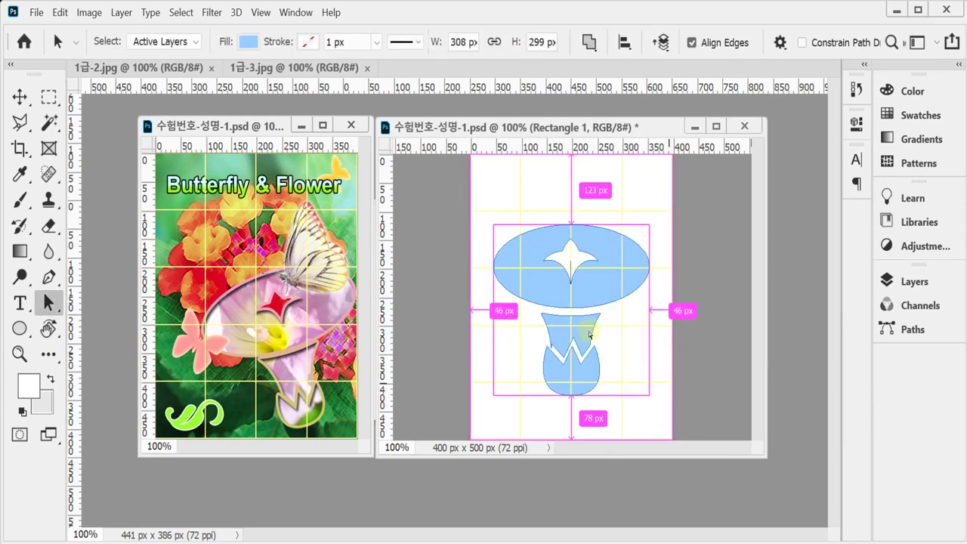
Rotate the merged shape by -15°, scale it to 96.31% and position it in the canvas's lower right to match the reference
click(667, 386)
key(ctrl+t)
drag(657, 412, 691, 382)
drag(580, 369, 642, 400)
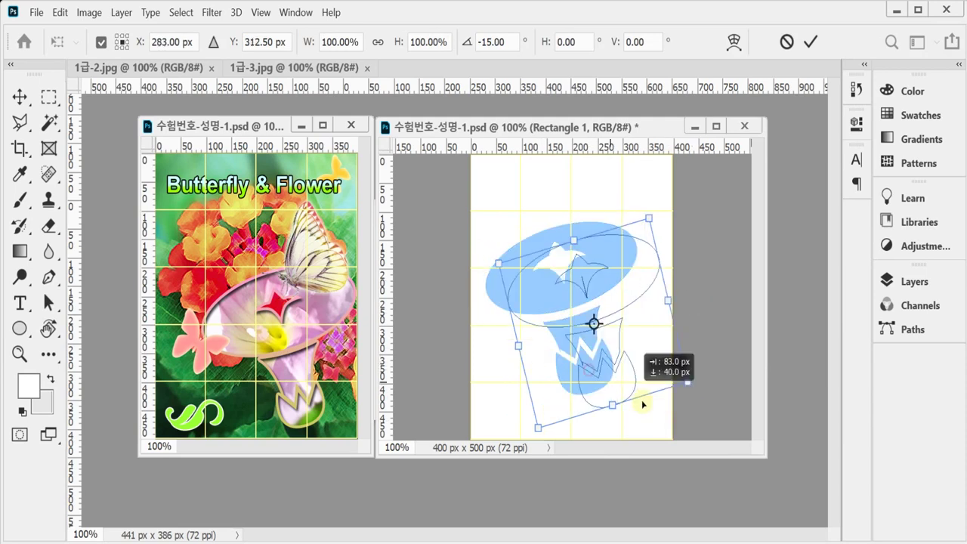
drag(569, 299, 565, 325)
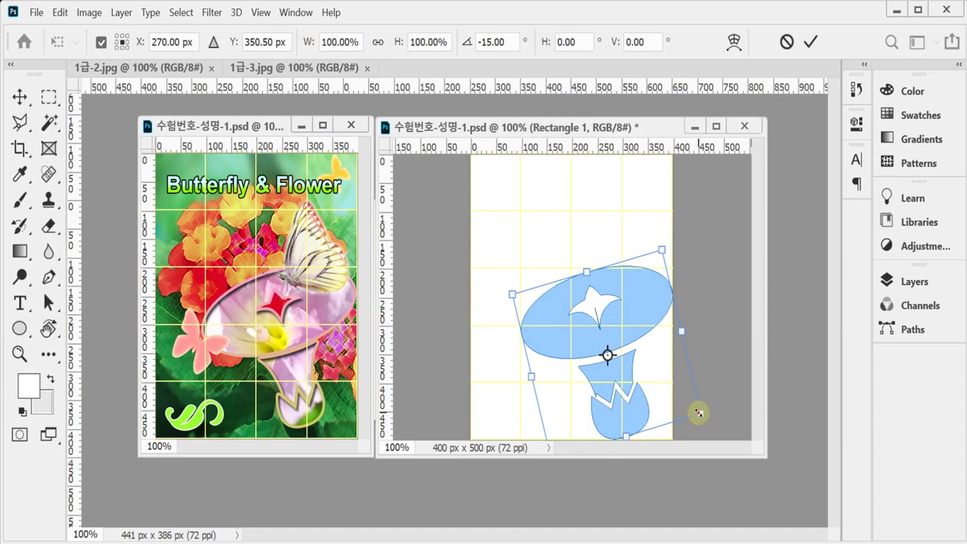
drag(700, 412, 694, 409)
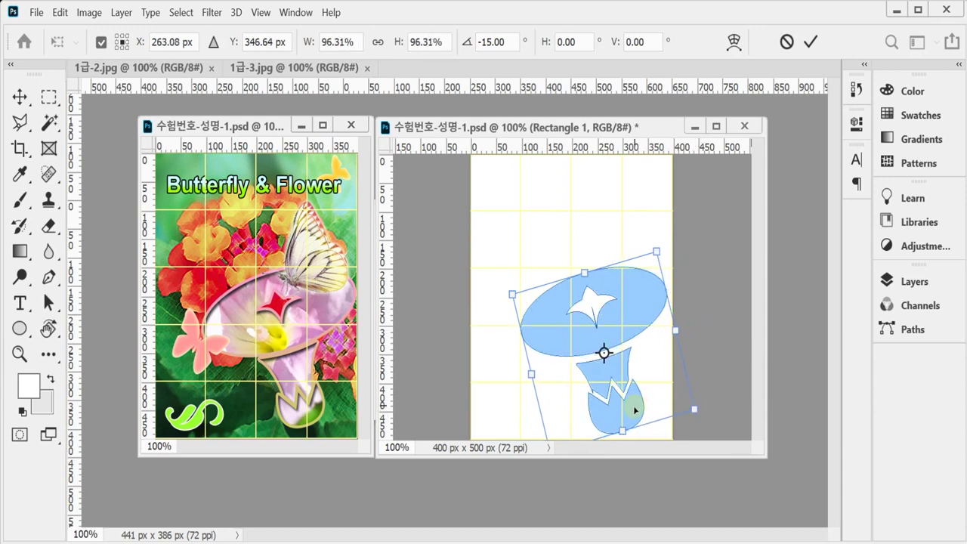
drag(732, 341, 730, 348)
drag(638, 390, 641, 391)
key(Return)
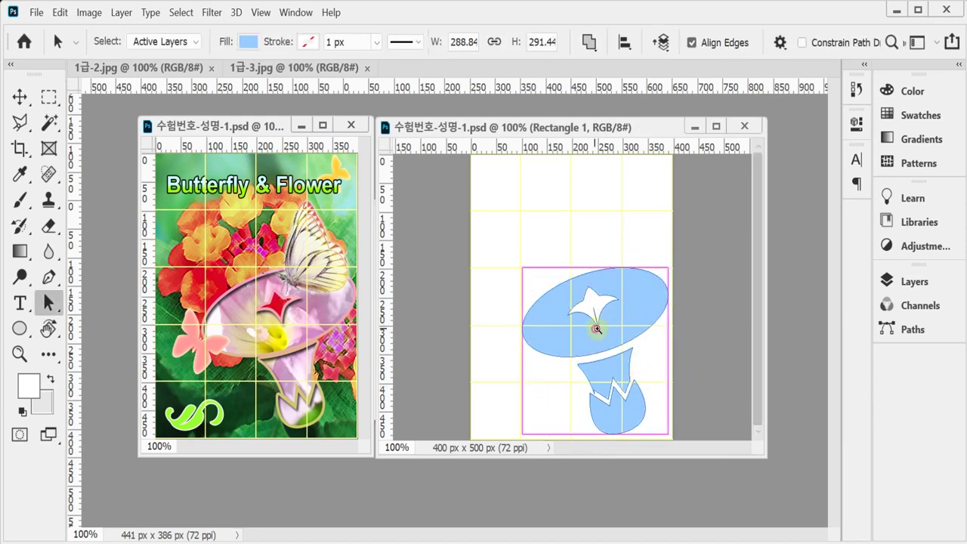
Delete the stray anchor point of the thin sliver inside the star cutout, above its lower tip
ctrl+space+click(621, 314)
ctrl+space+click(624, 309)
ctrl+space+click(625, 309)
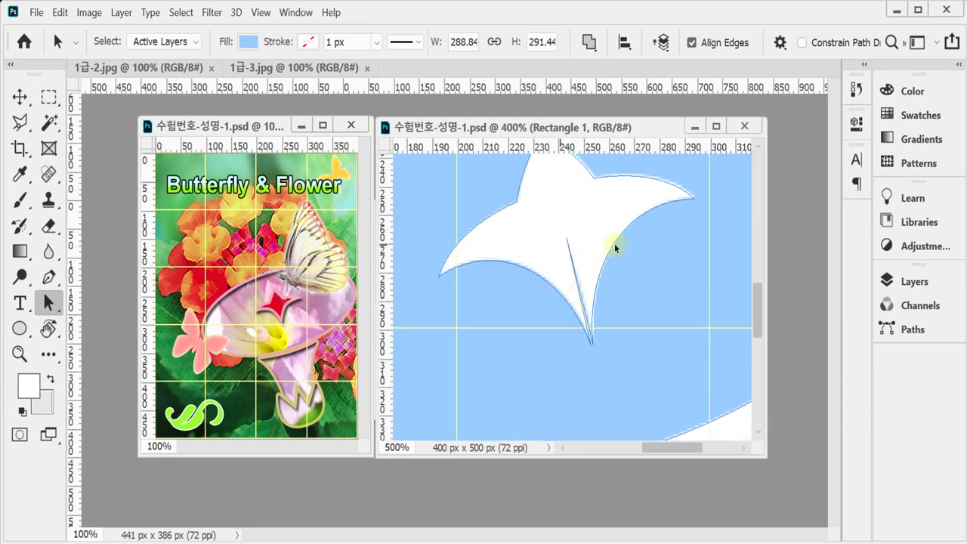
ctrl+space+click(618, 255)
ctrl+space+click(624, 260)
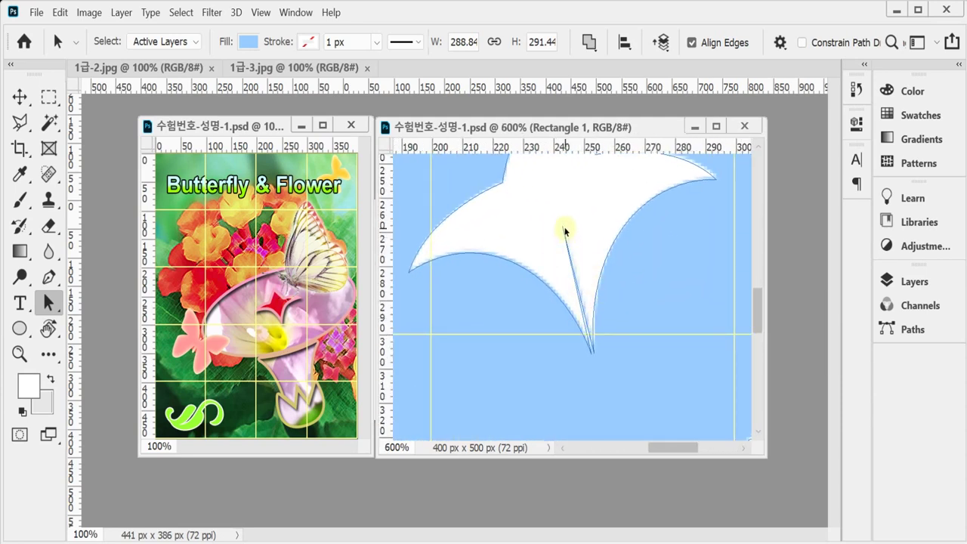
click(49, 278)
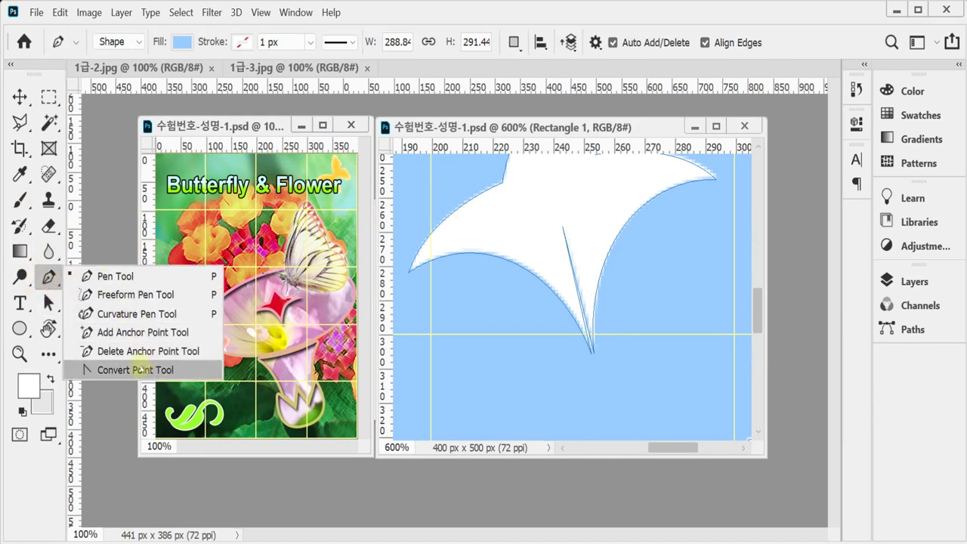
click(140, 351)
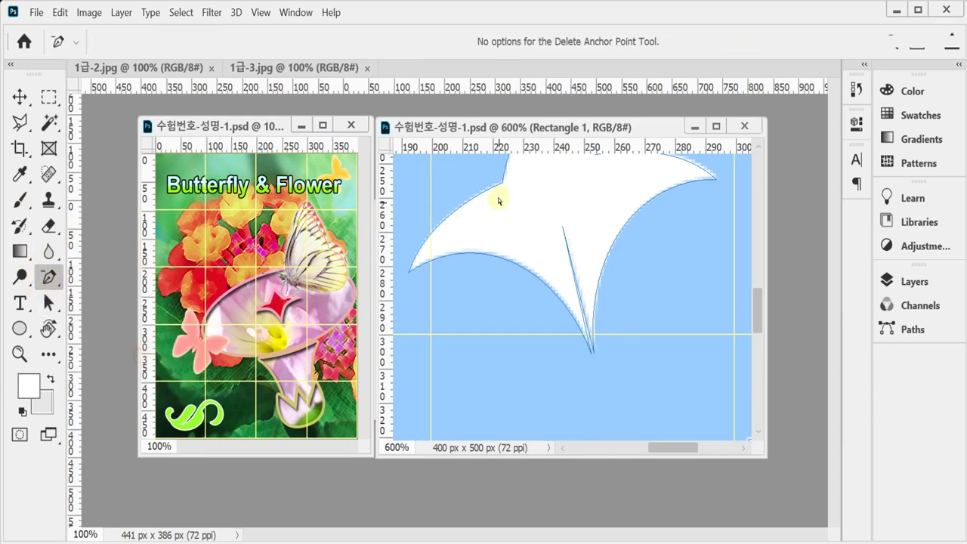
click(563, 228)
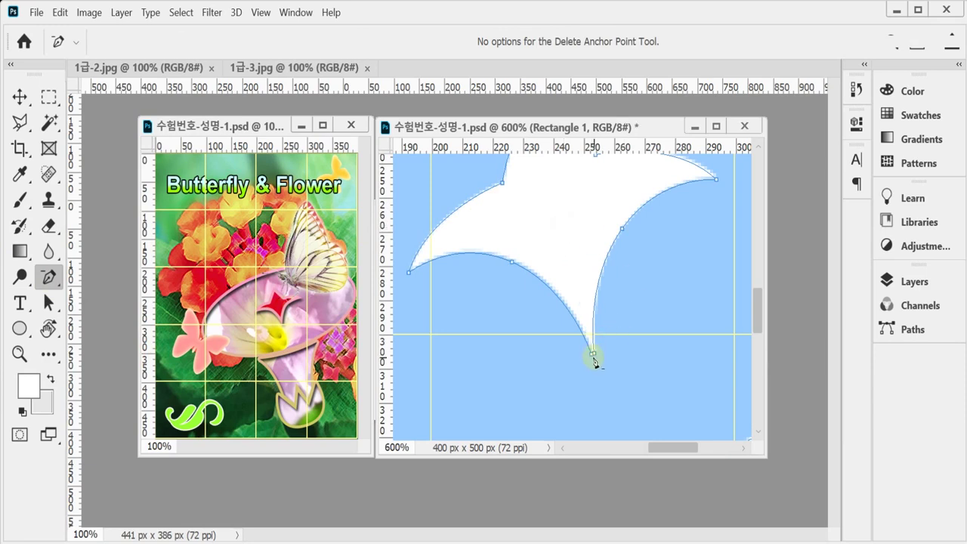
Save the shape's path as a permanent path named 꽃 모양
ctrl+alt+click(640, 321)
ctrl+alt+click(646, 323)
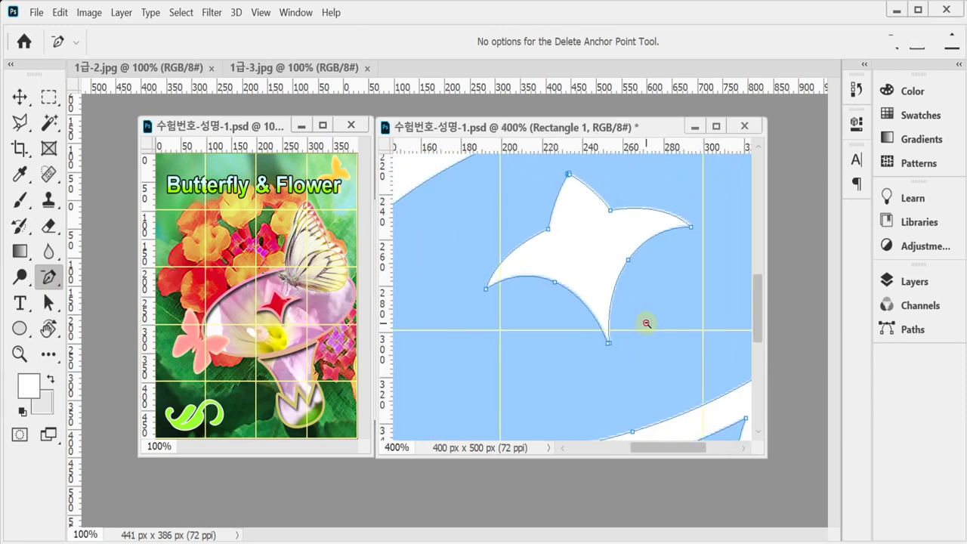
ctrl+alt+click(646, 323)
ctrl+alt+click(671, 309)
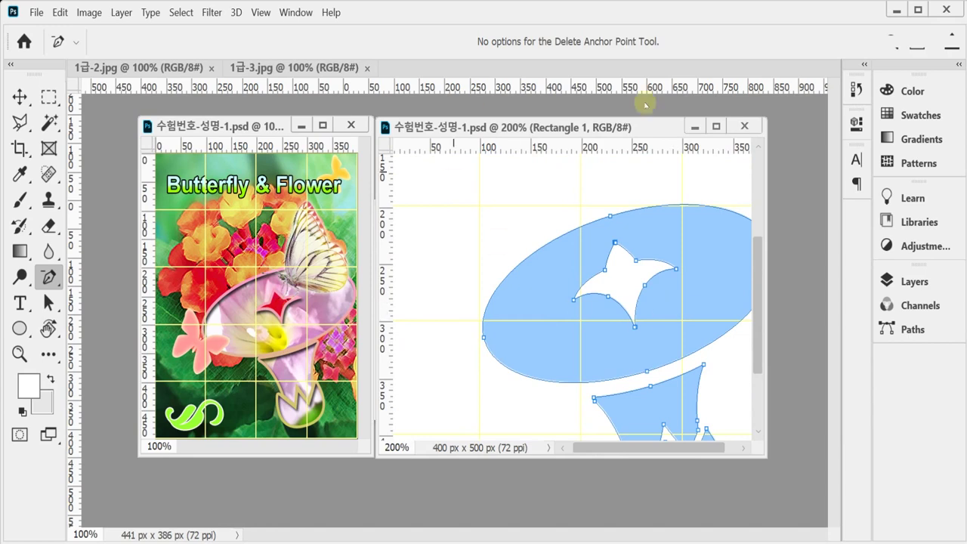
click(907, 328)
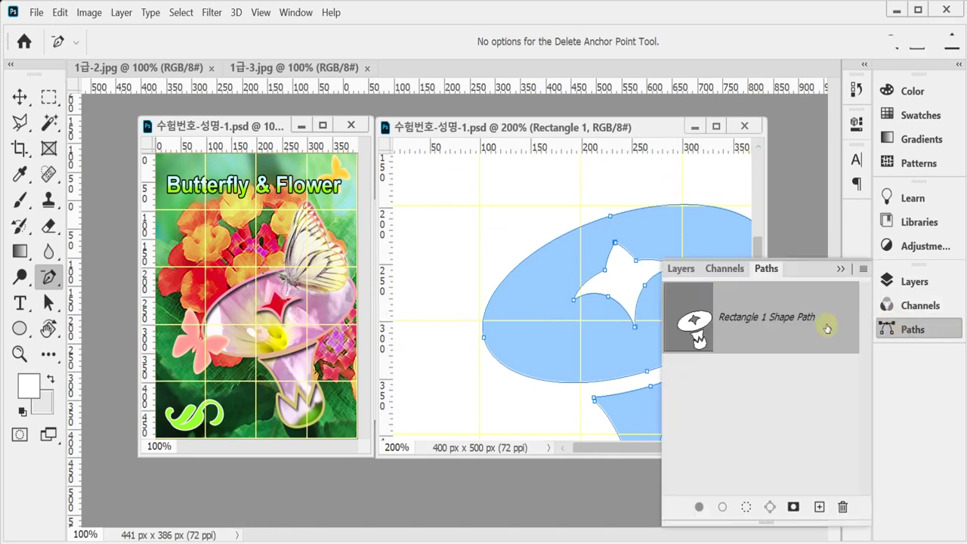
double_click(723, 321)
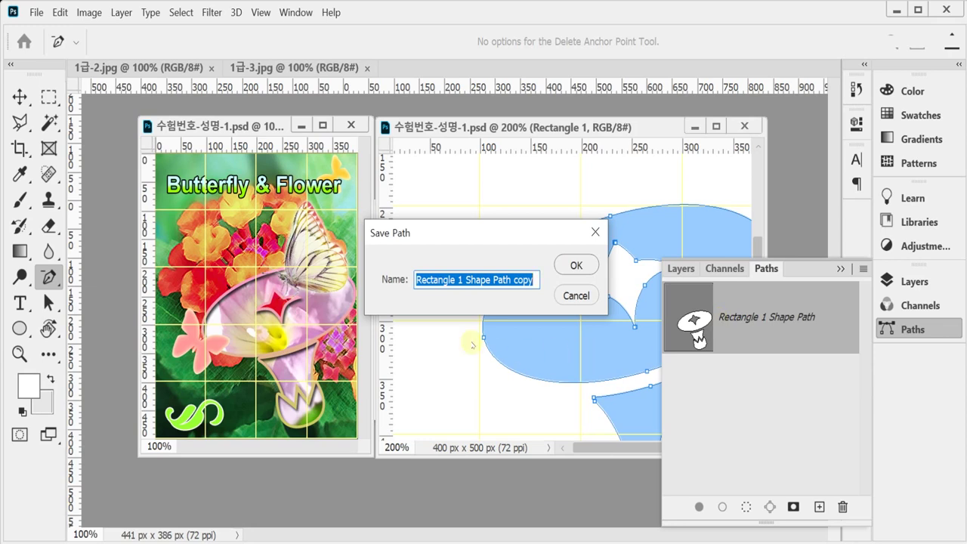
text(꼬ㅊ 모양)
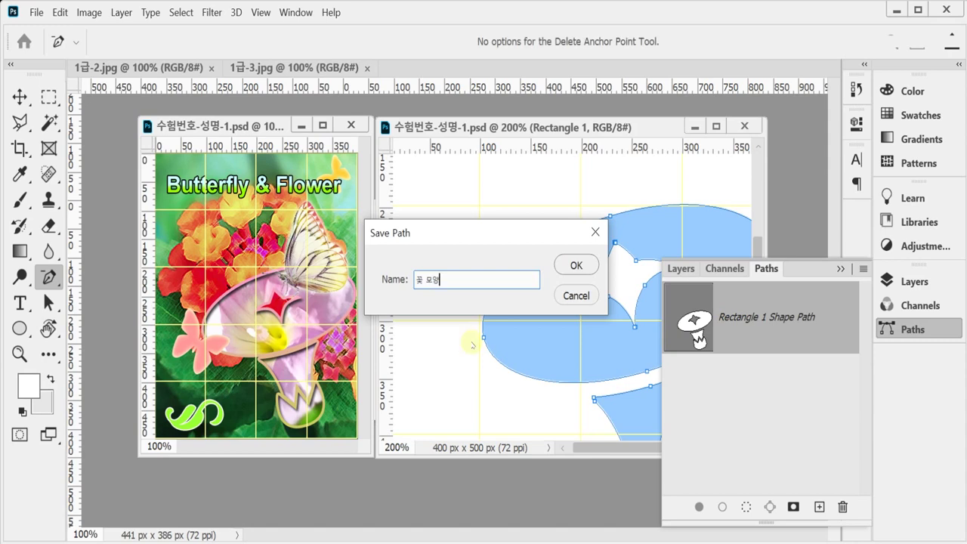
key(Return)
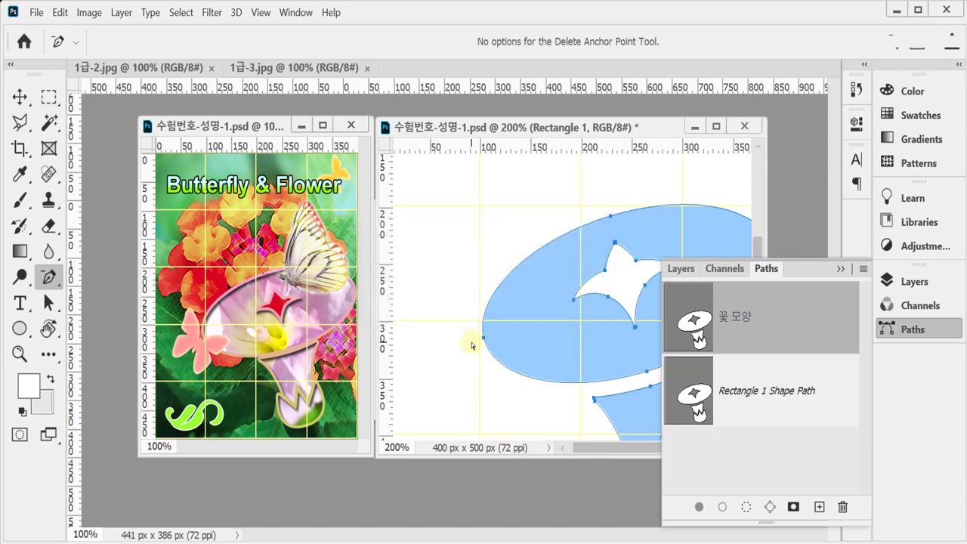
Rename the Rectangle 1 shape layer as path
click(912, 281)
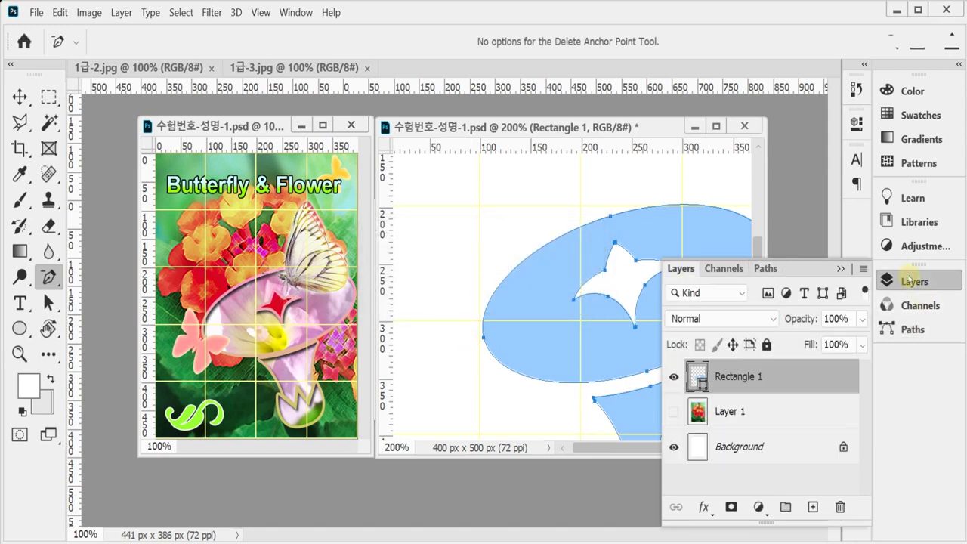
double_click(735, 376)
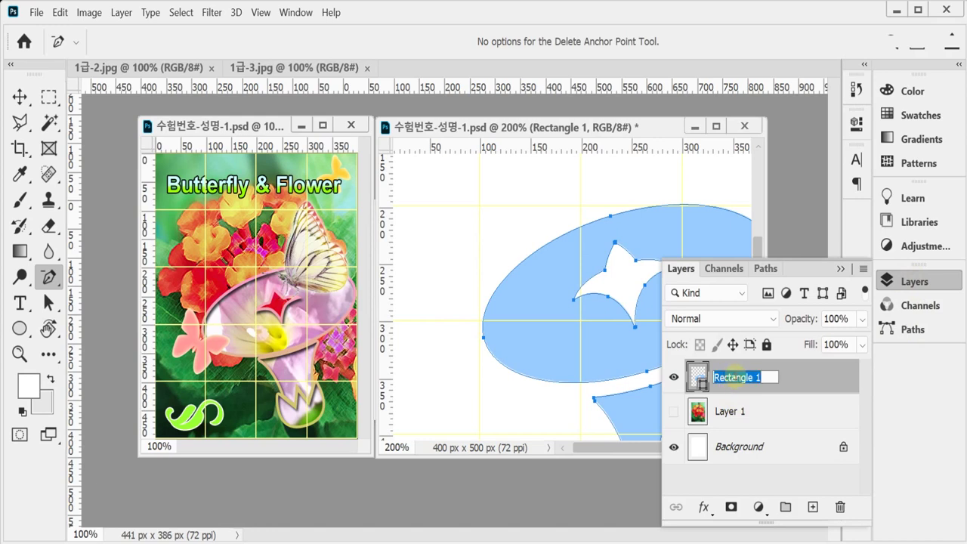
text(path)
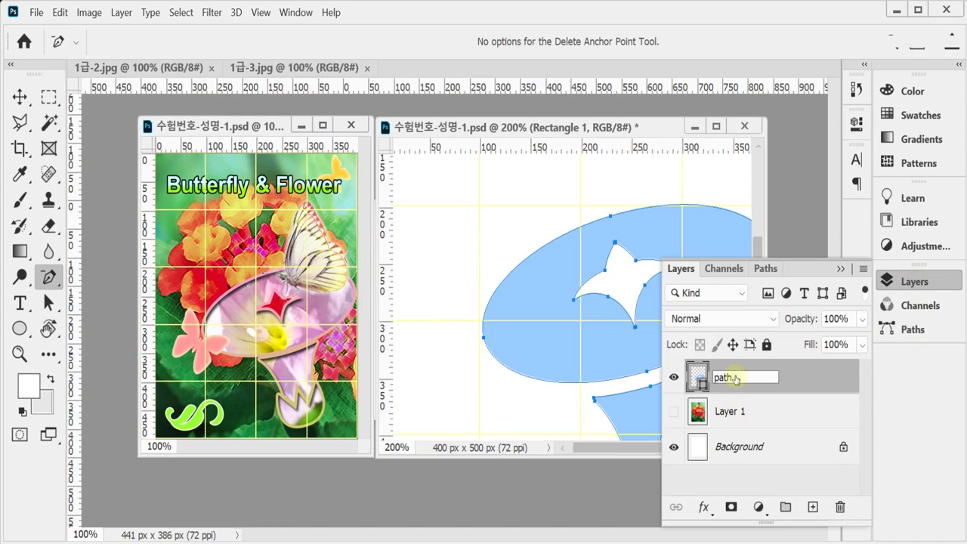
key(Return)
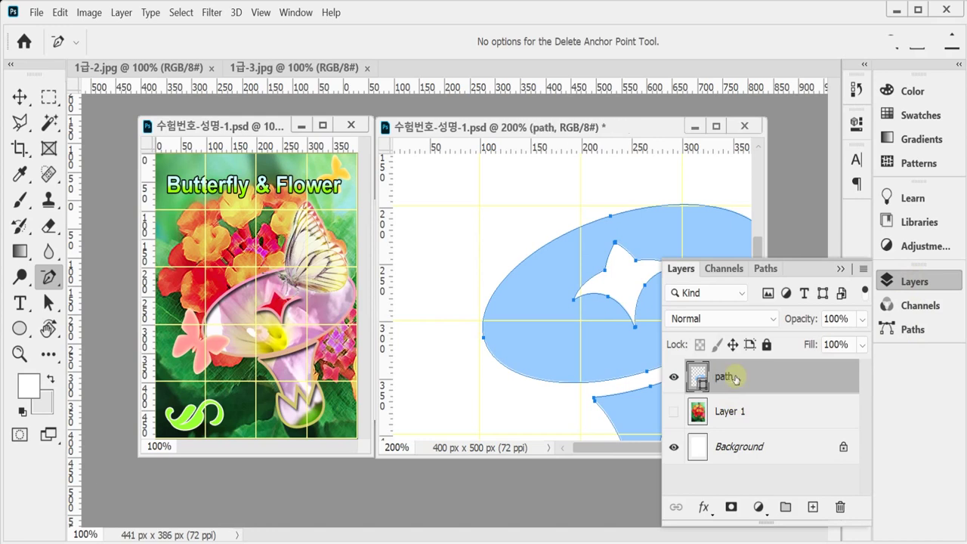
Rasterize the path shape layer
right_click(701, 386)
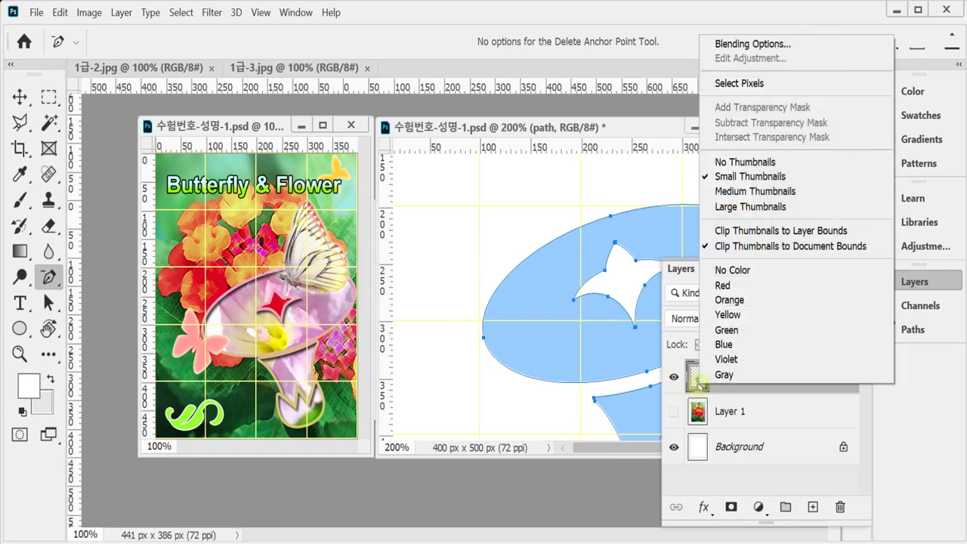
click(767, 387)
right_click(766, 385)
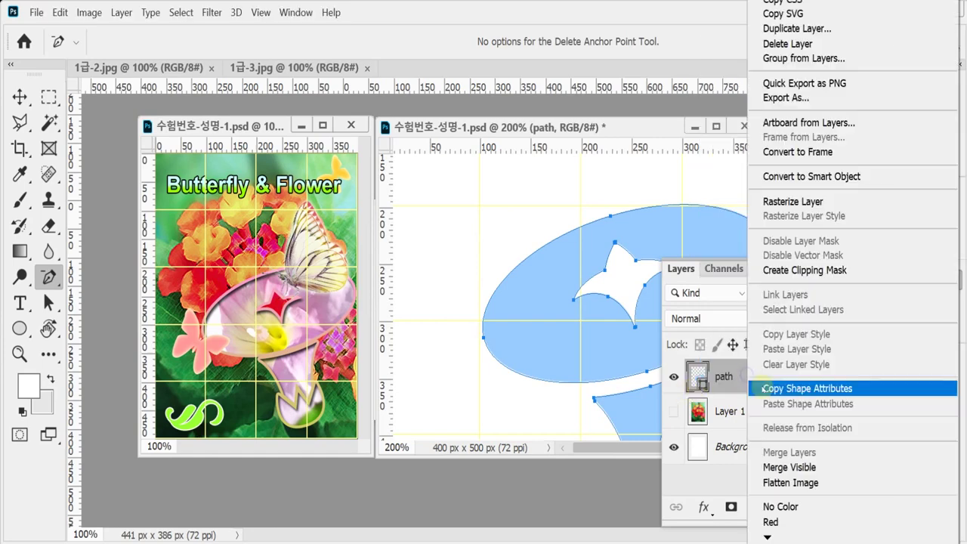
click(827, 204)
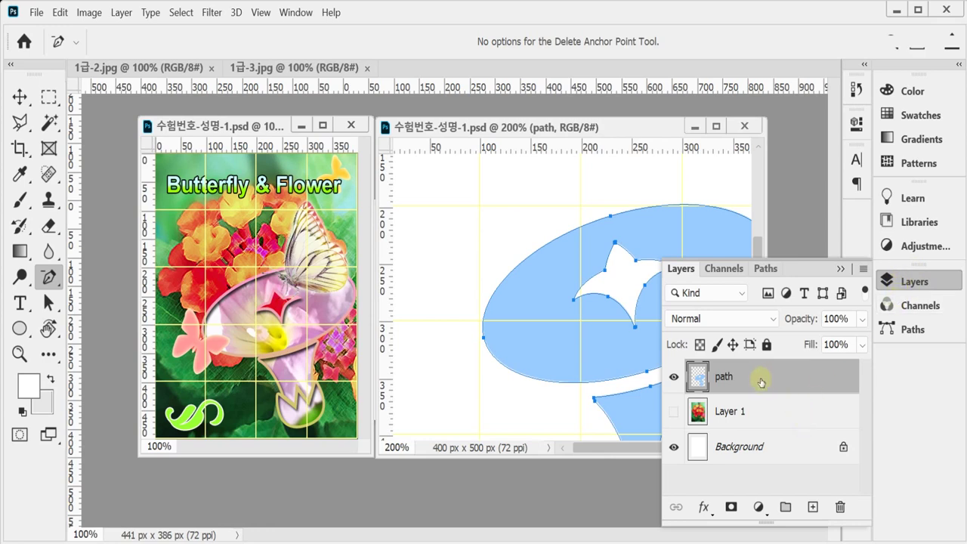
Deselect the 꽃 모양 path to hide its outline, and make Layer 1 visible
click(912, 330)
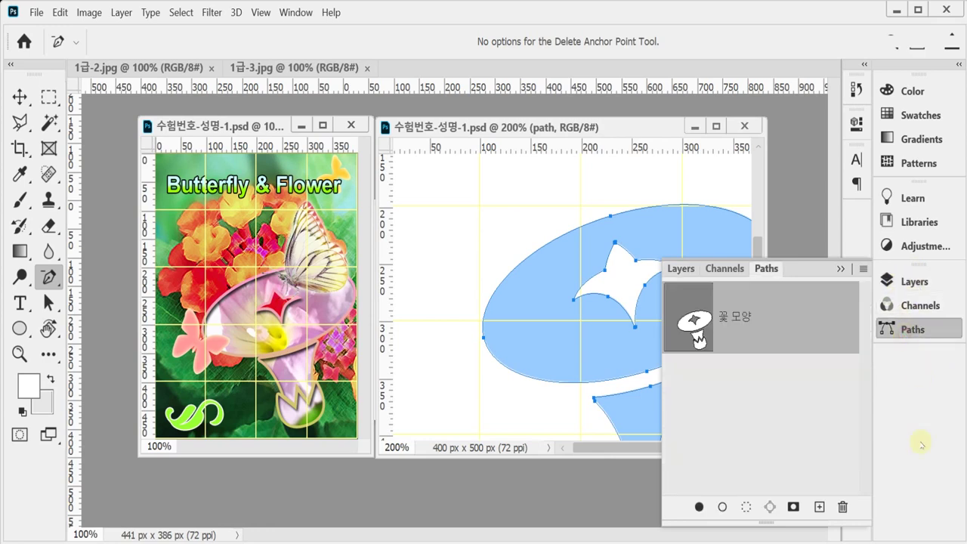
click(740, 409)
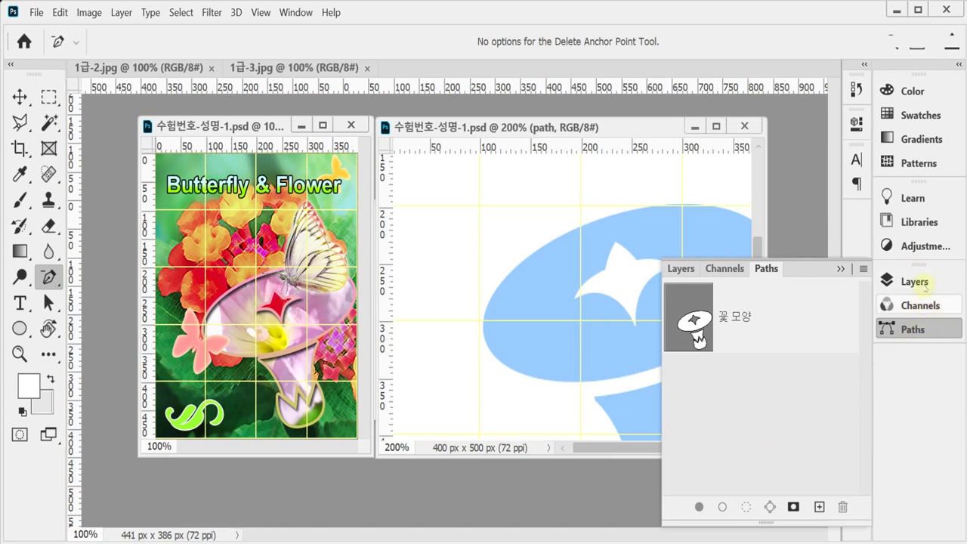
click(913, 282)
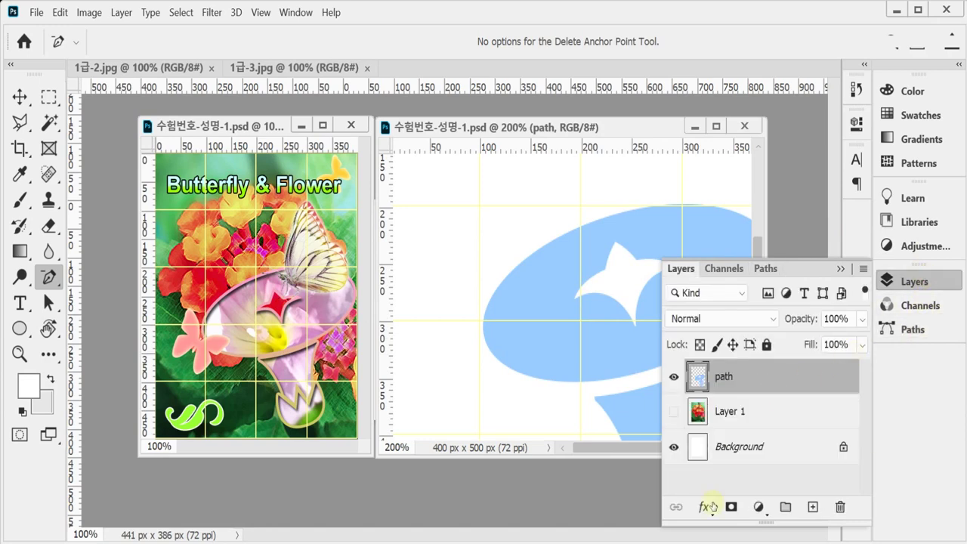
click(675, 411)
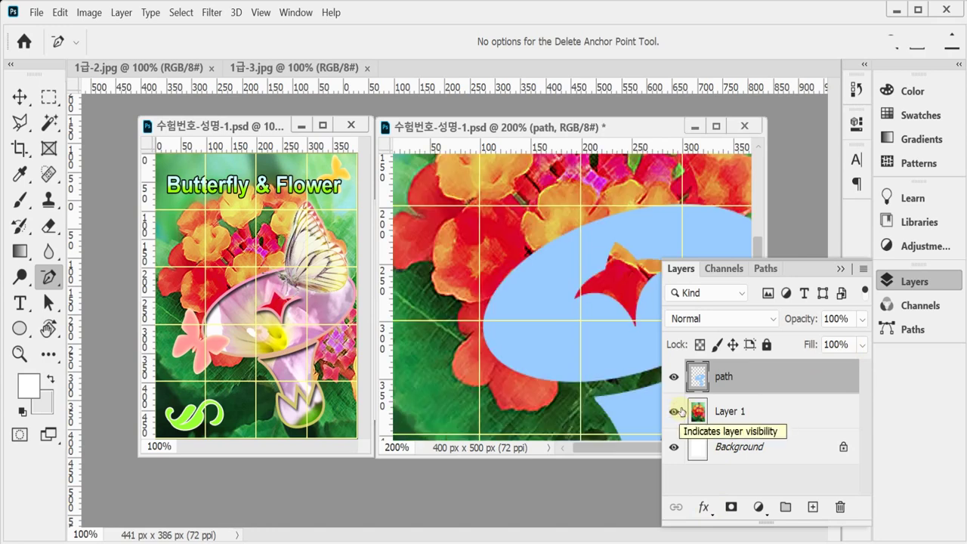
Add a 5 px outside Stroke effect to the path layer with the fill type set to Gradient
click(704, 508)
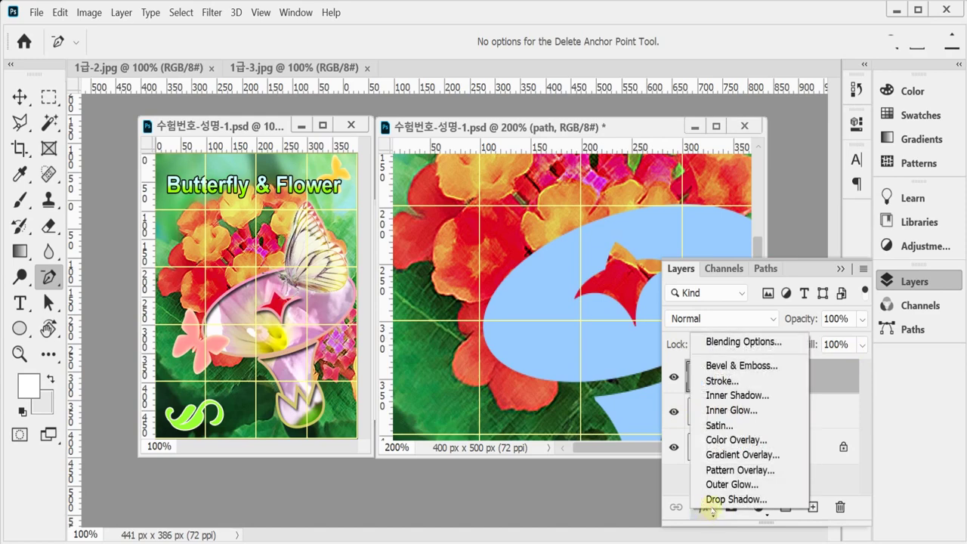
click(722, 381)
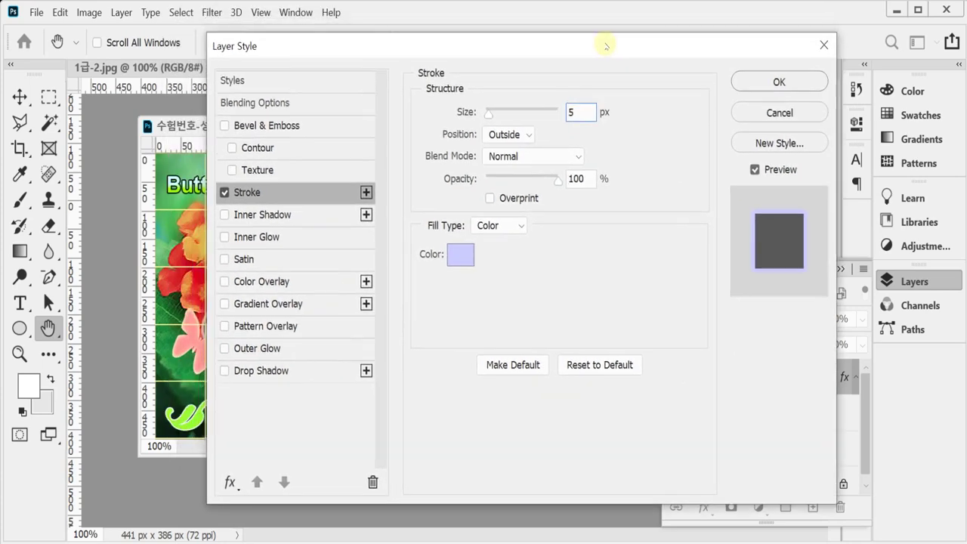
click(498, 250)
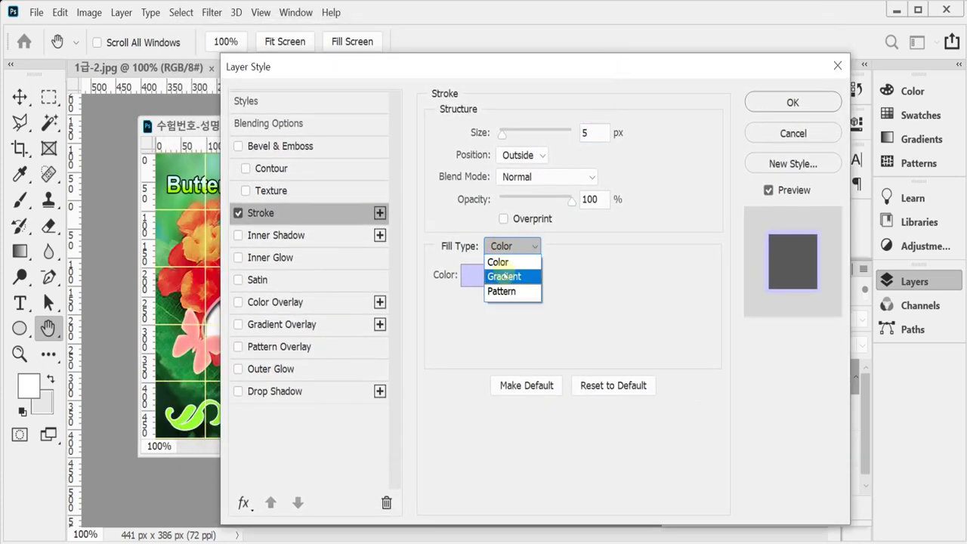
click(504, 277)
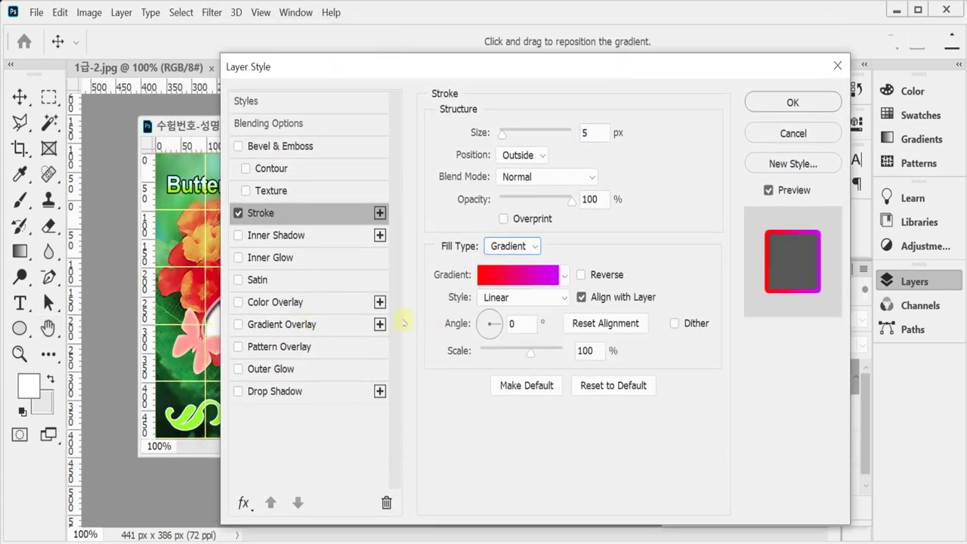
Set the stroke gradient's start colour to #cccc66 and its end colour to #ff99cc
click(512, 277)
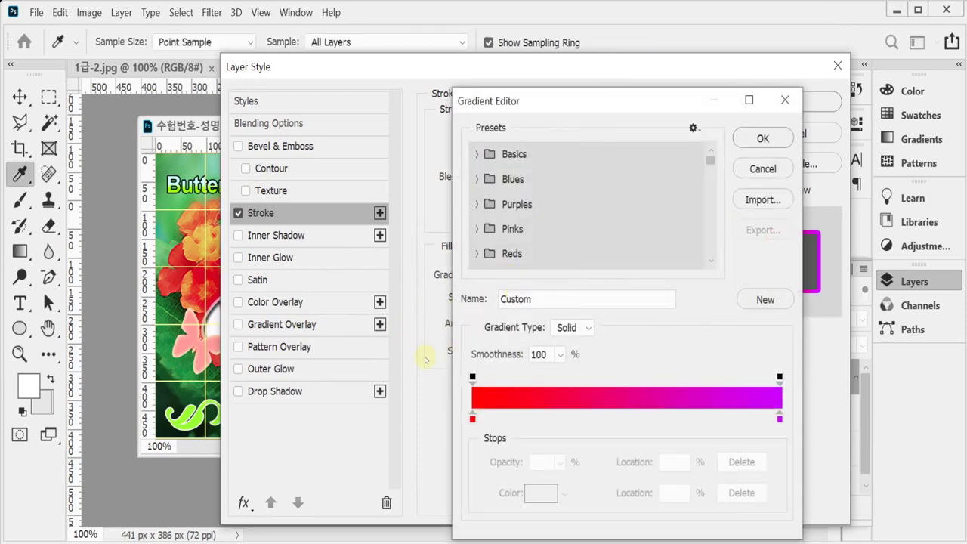
double_click(473, 418)
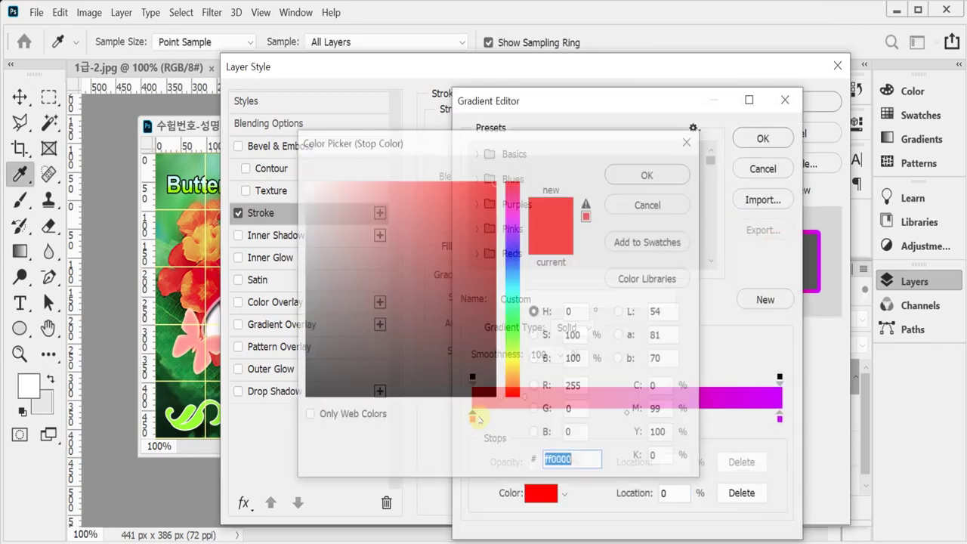
text(cc)
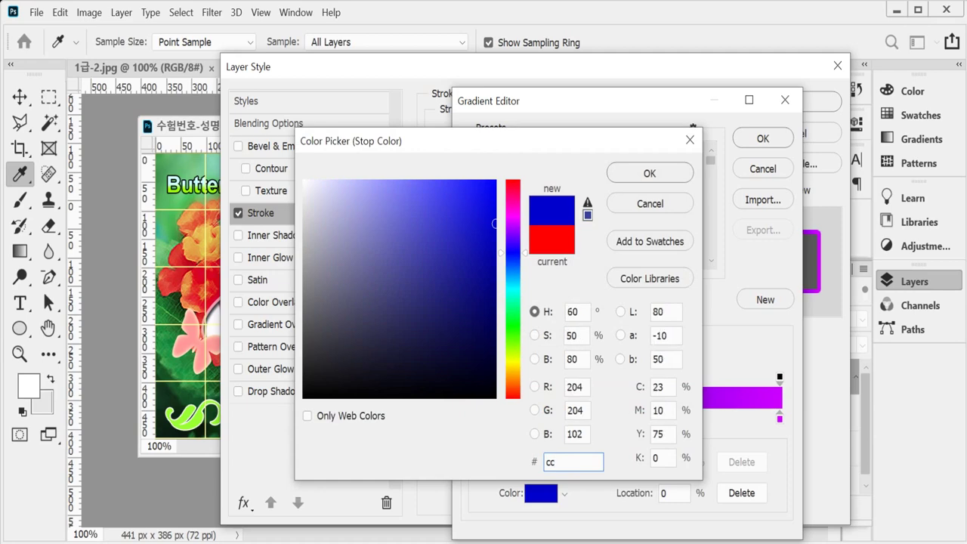
text(6)
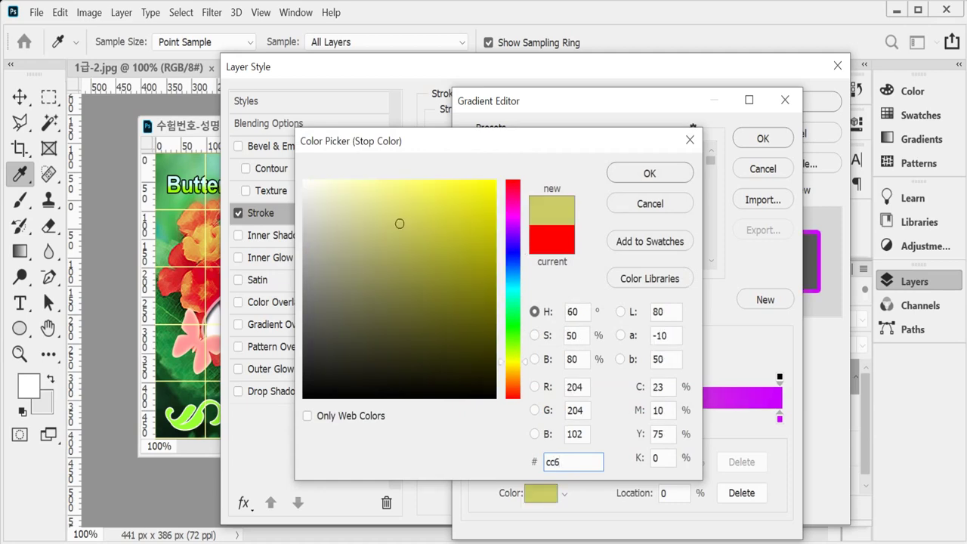
key(Return)
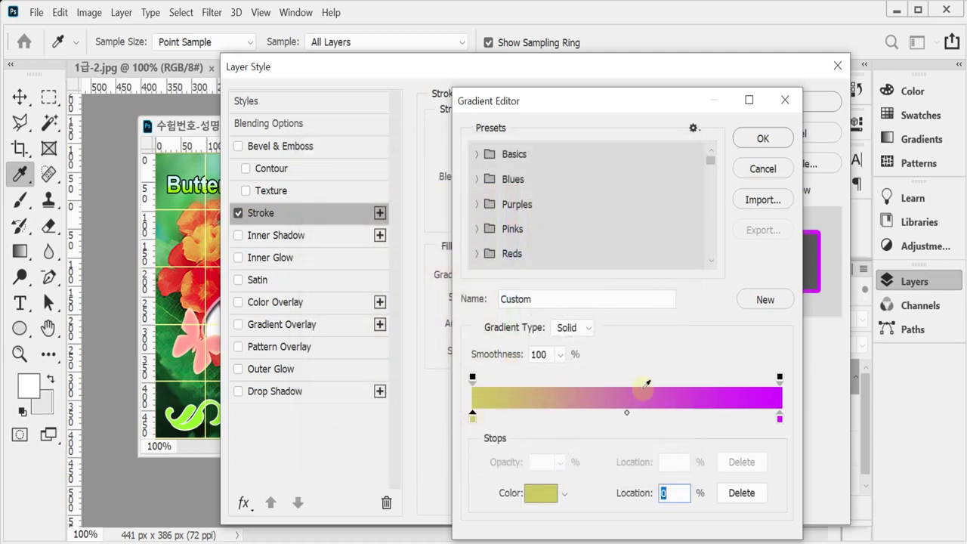
double_click(779, 417)
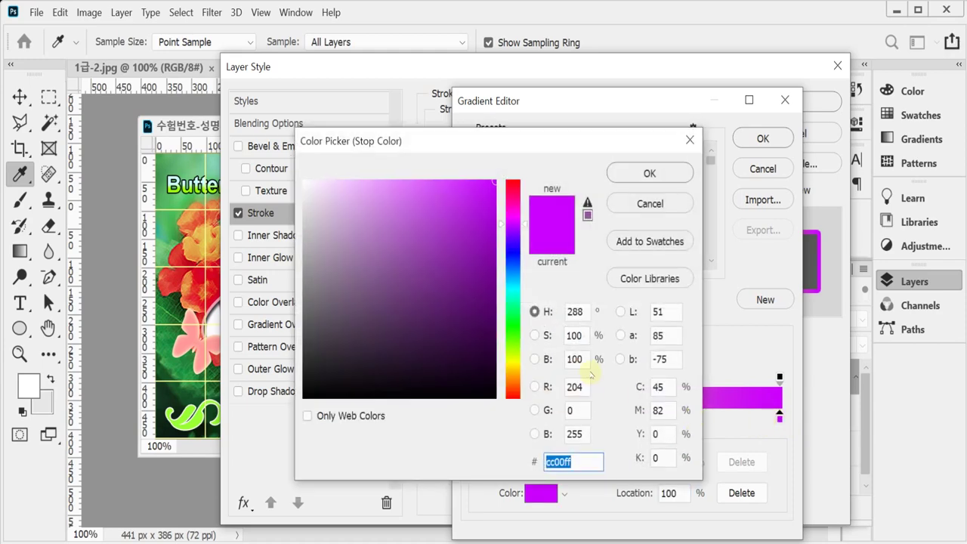
text(f9)
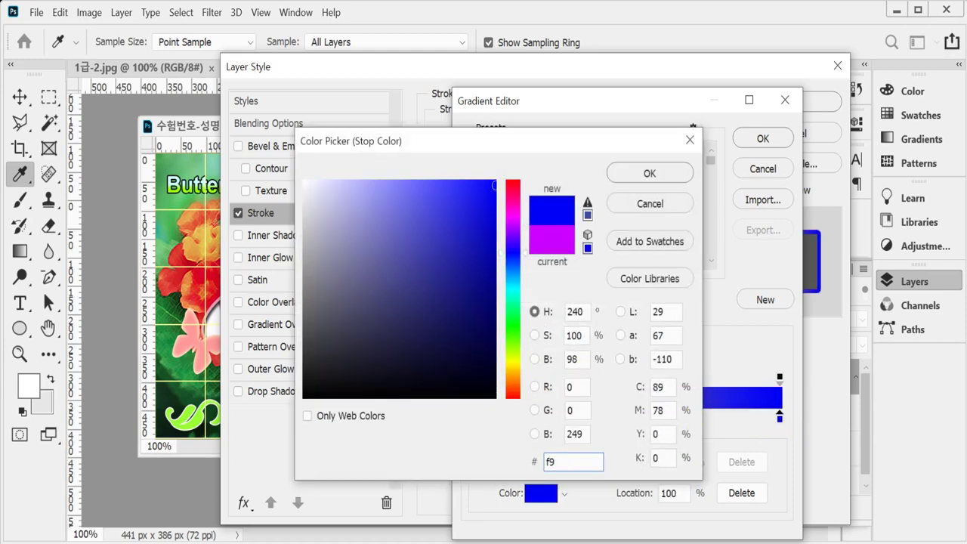
text(c)
key(Return)
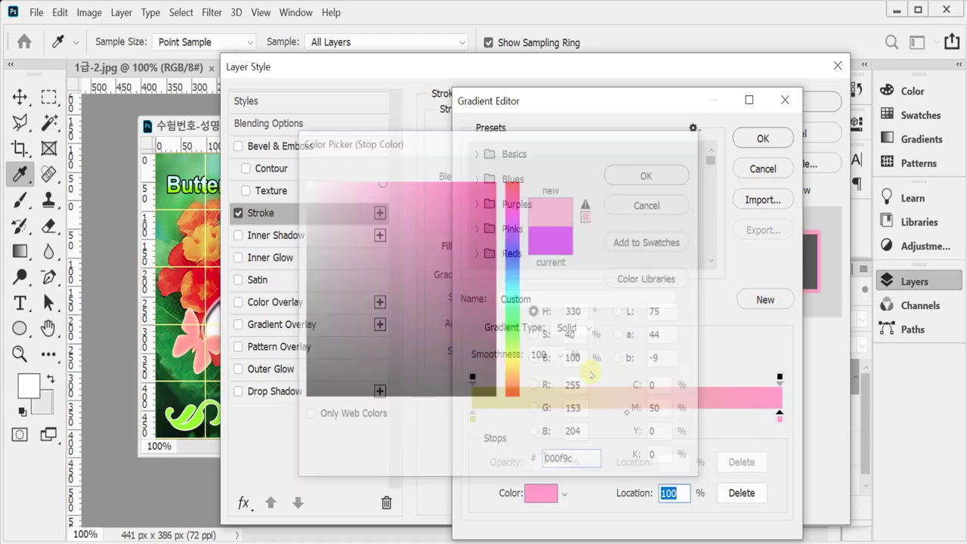
click(760, 138)
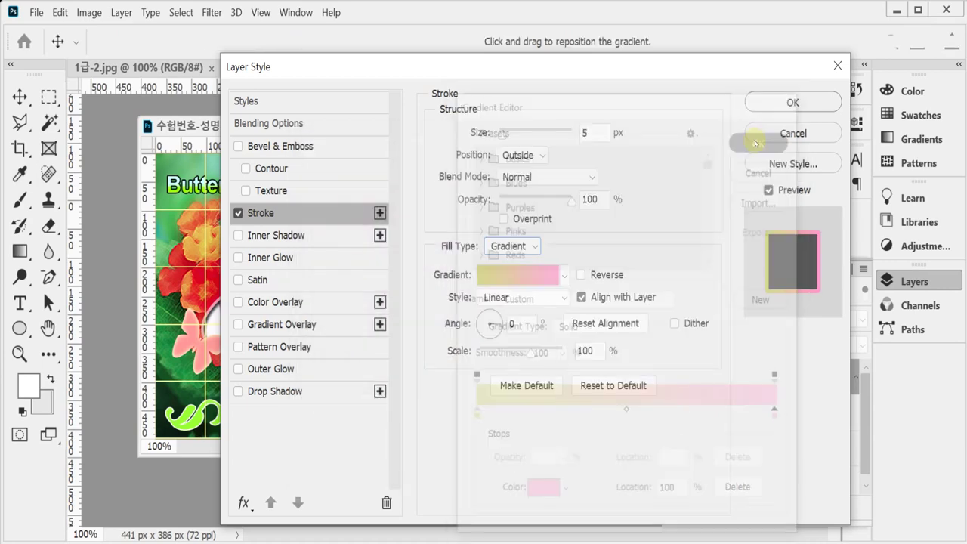
Set the stroke gradient's angle to 90° and add an Inner Shadow to the path layer with its existing settings
click(489, 324)
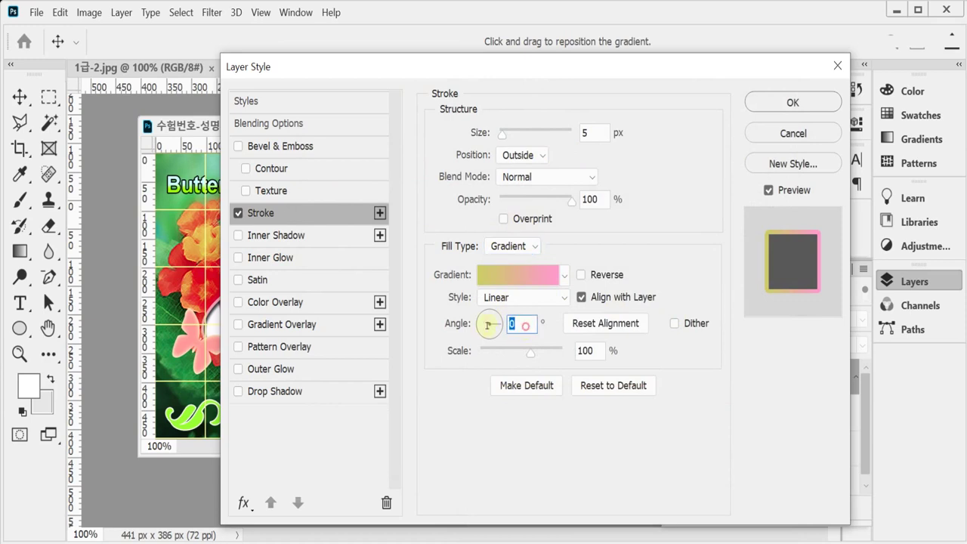
text(90)
click(281, 235)
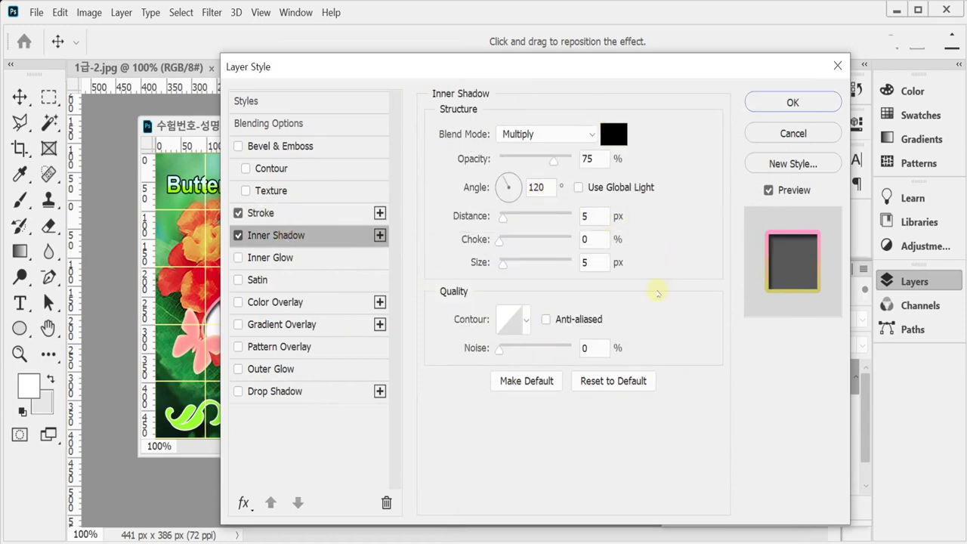
click(766, 108)
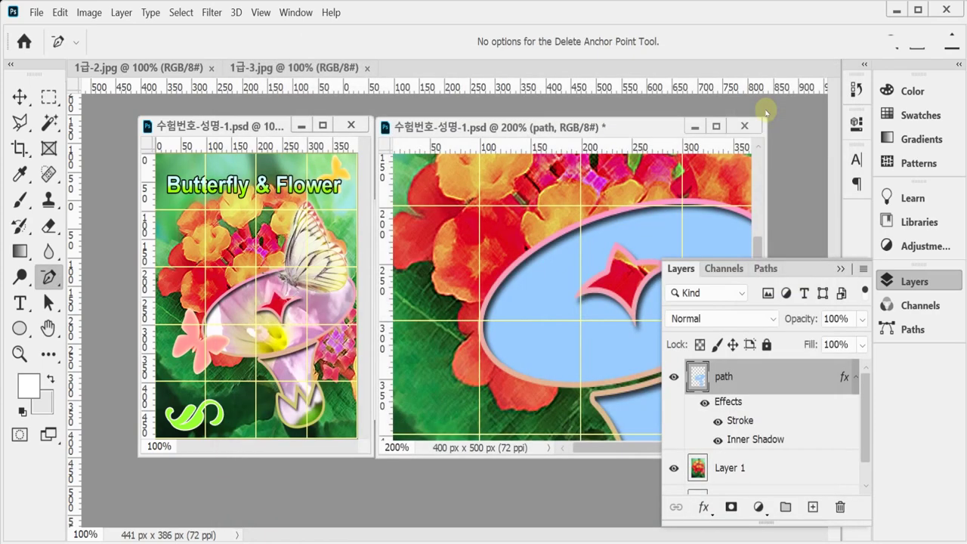
Copy the whole 1급-2.jpg flower image, close that file and paste the image above the path layer in the composition
alt+click(505, 332)
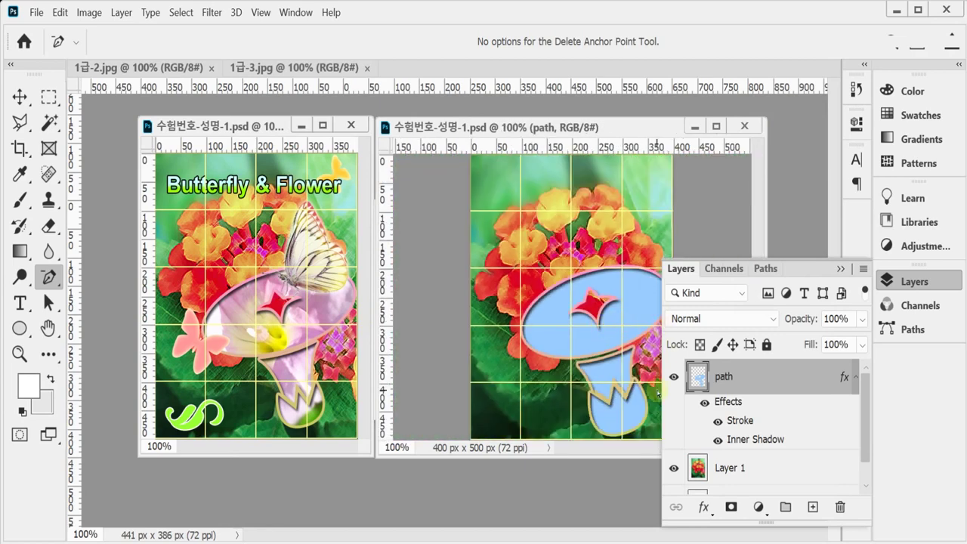
drag(168, 67, 257, 168)
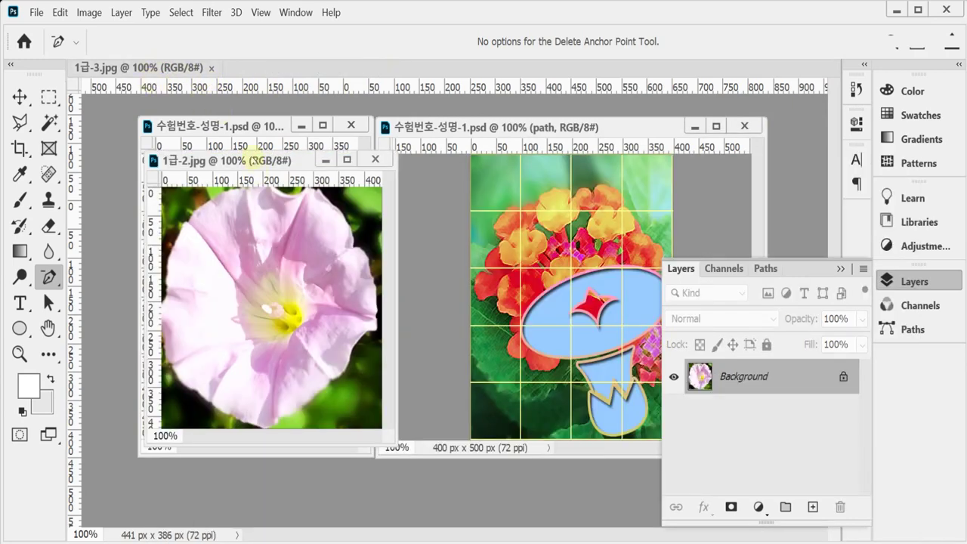
key(ctrl+a)
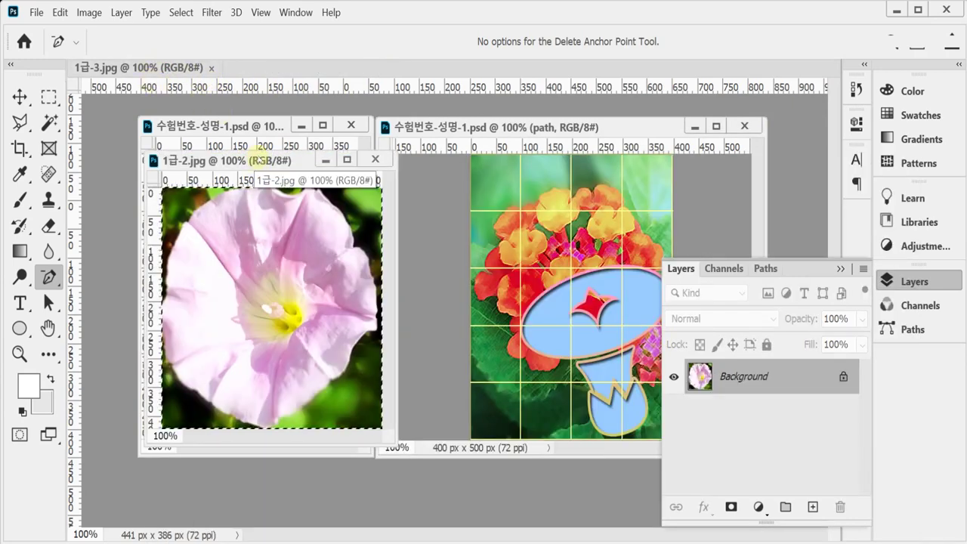
key(ctrl+w)
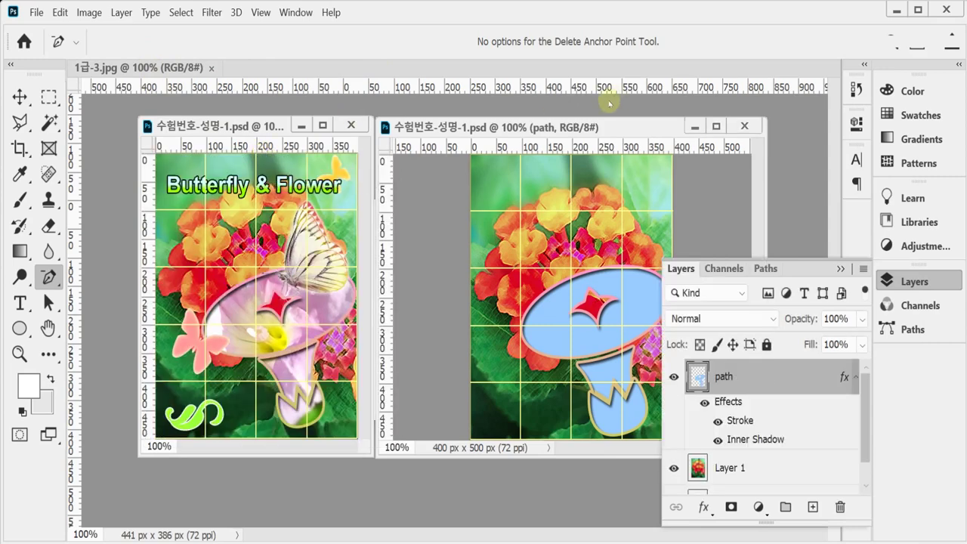
click(907, 286)
key(ctrl+v)
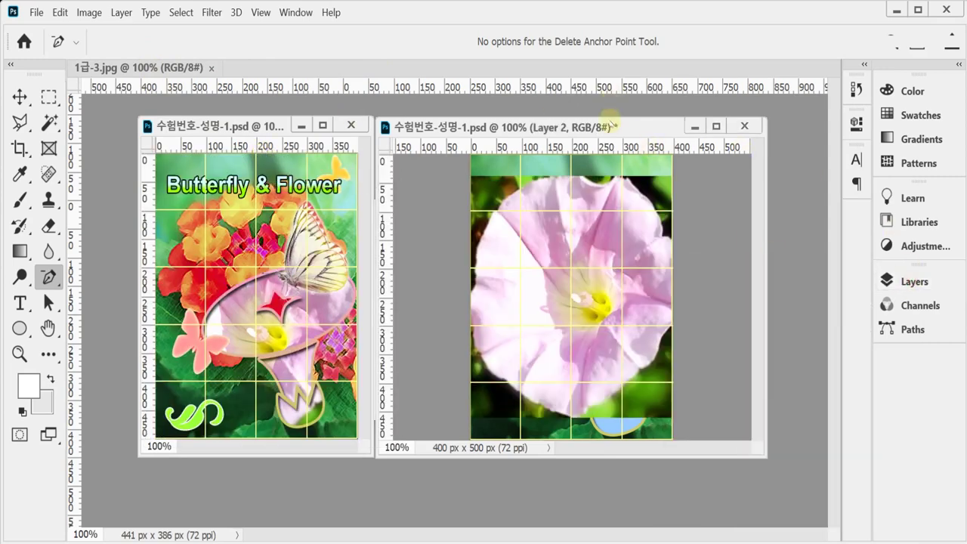
Clip the pasted flower photo to the path layer and position it so its yellow centre sits just below the star cutout
click(910, 289)
click(723, 415)
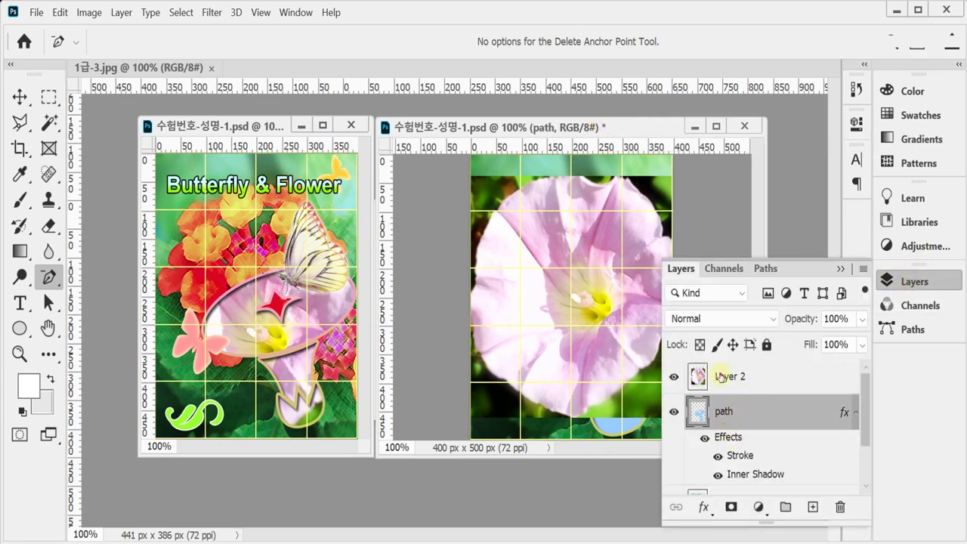
click(719, 376)
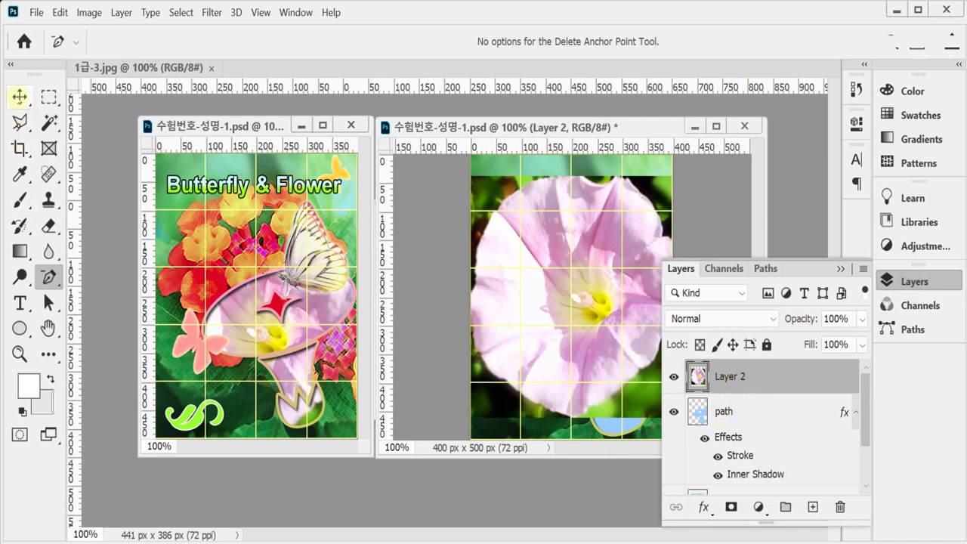
click(19, 96)
drag(532, 220, 563, 260)
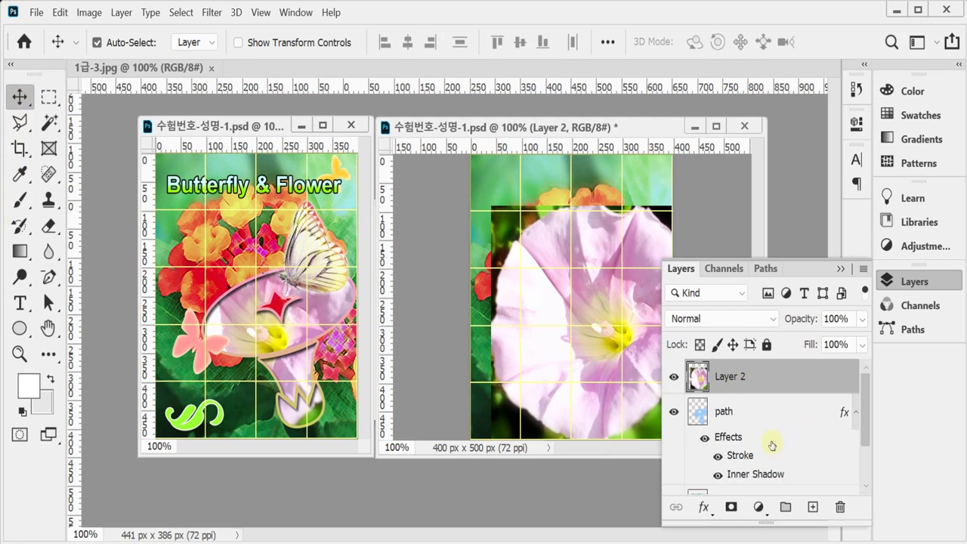
alt+click(777, 389)
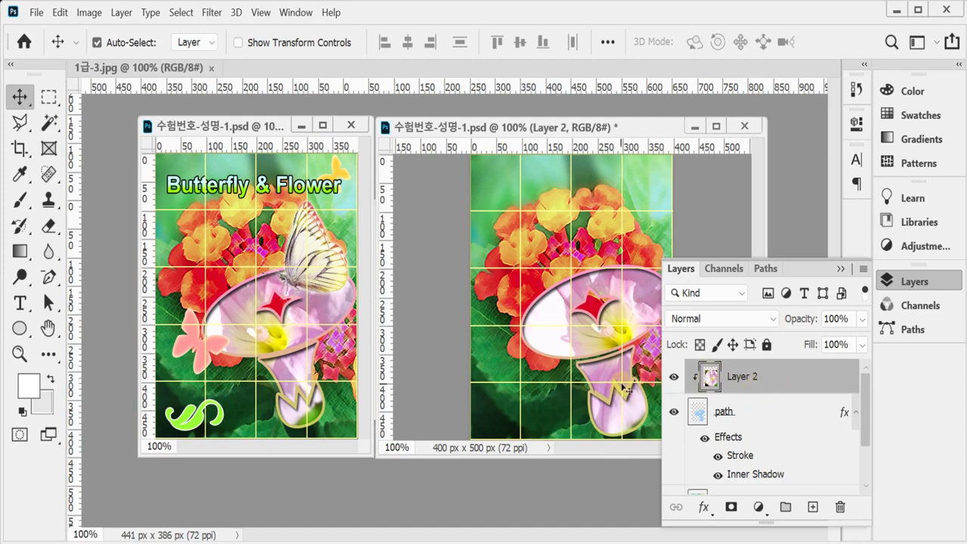
click(906, 278)
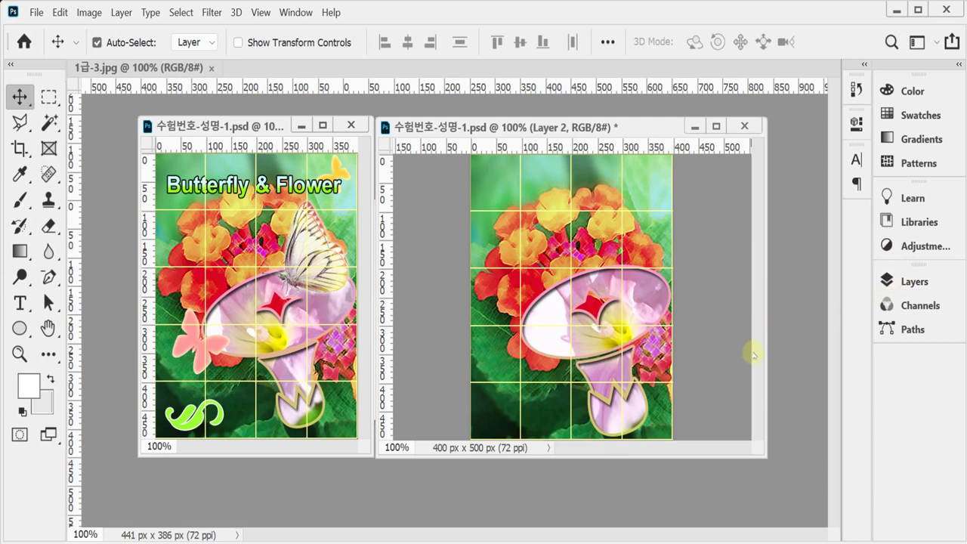
drag(652, 297, 619, 315)
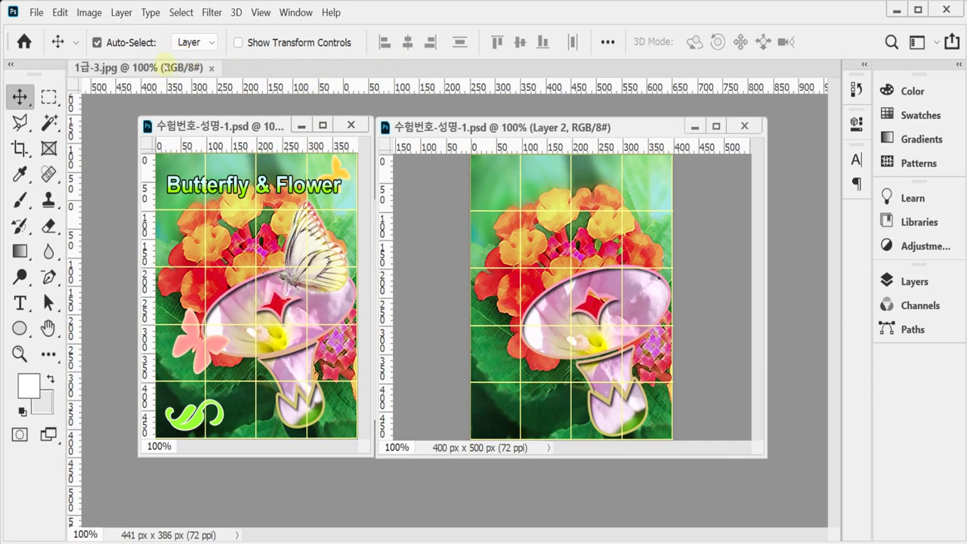
Float the 1급-3.jpg document and select the background around the butterfly with the Magic Wand at a tolerance of 20
drag(178, 68, 306, 149)
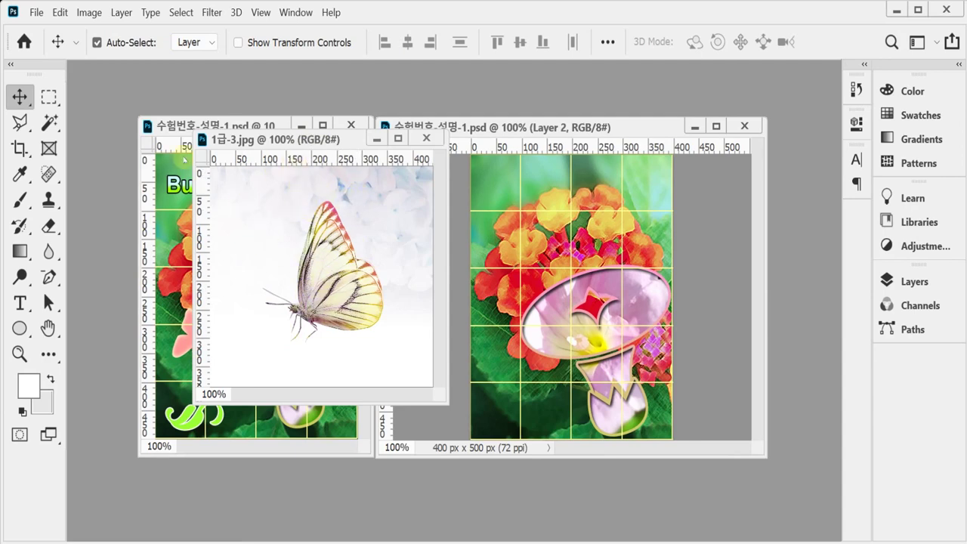
click(48, 121)
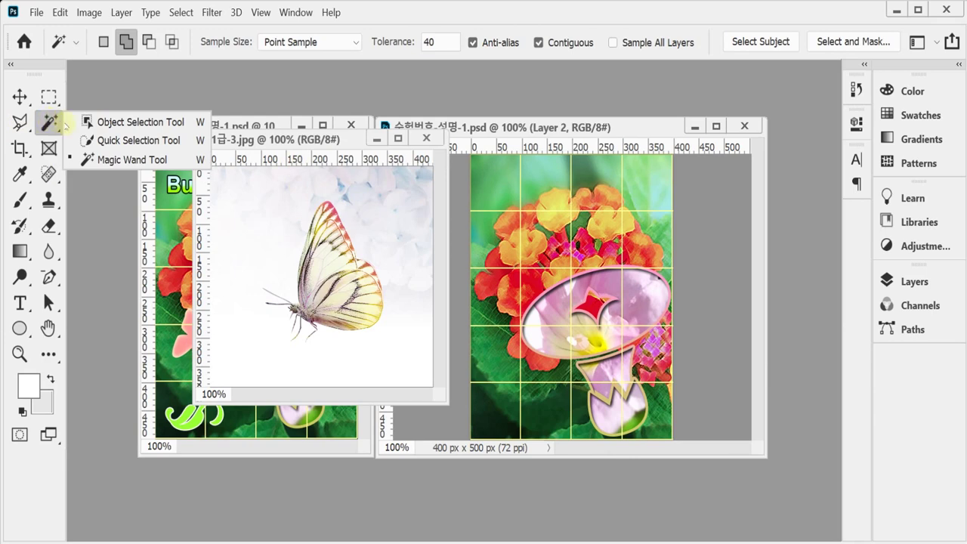
click(140, 161)
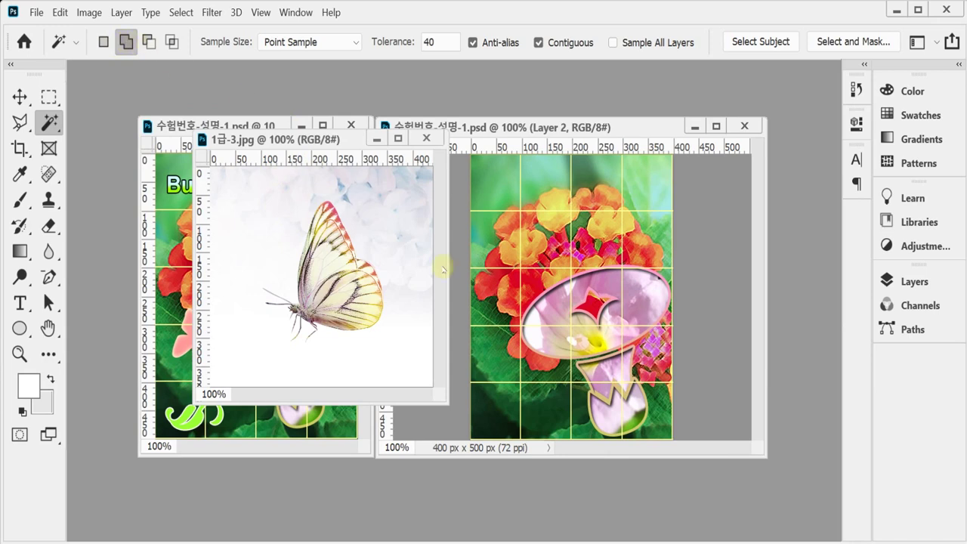
click(383, 44)
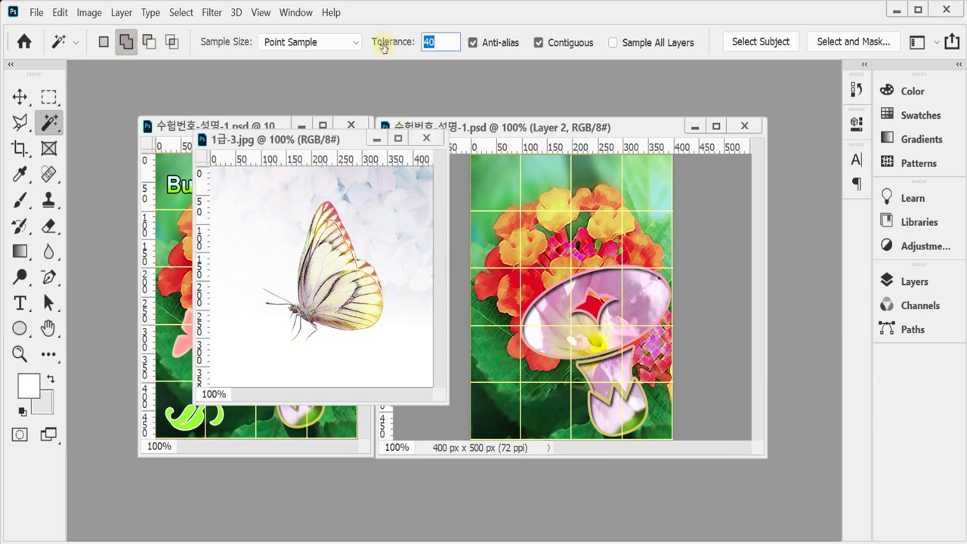
key(Return)
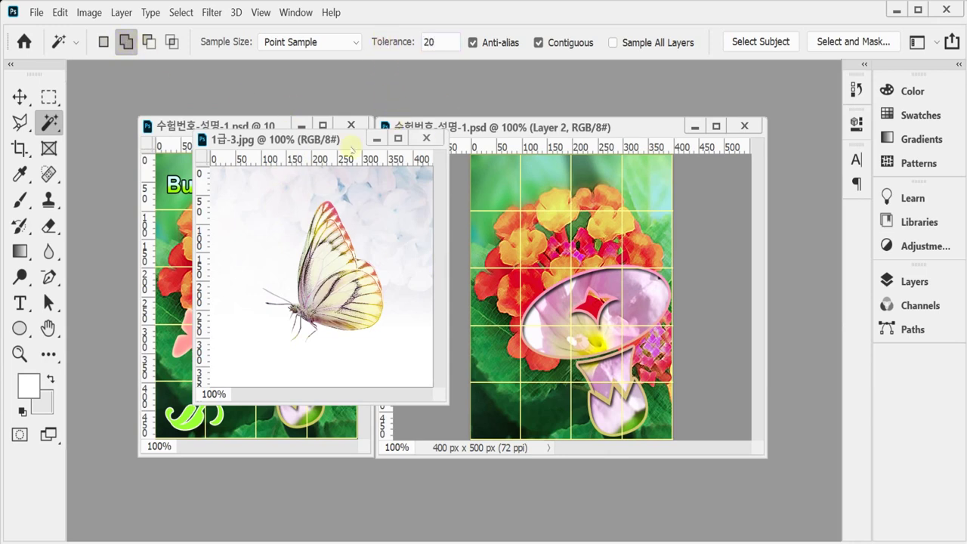
click(281, 239)
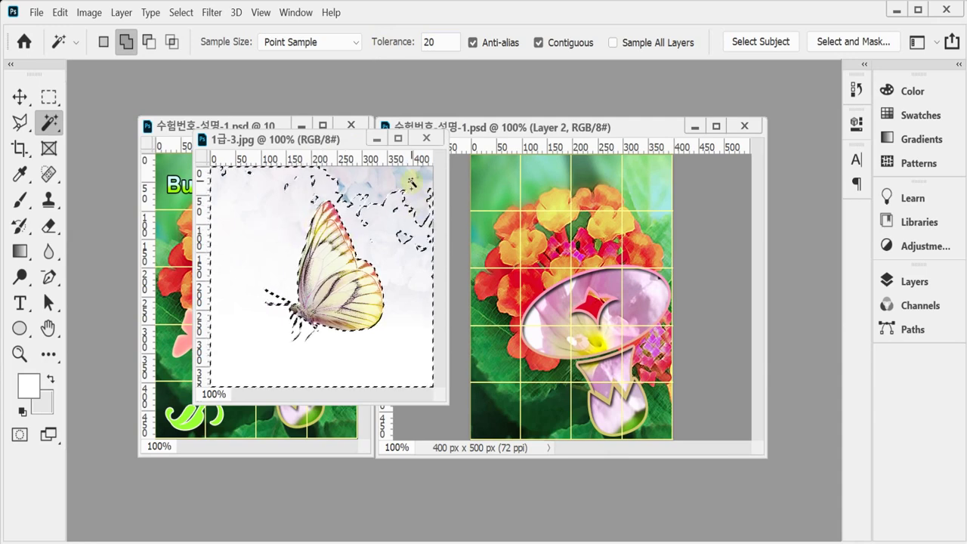
click(410, 208)
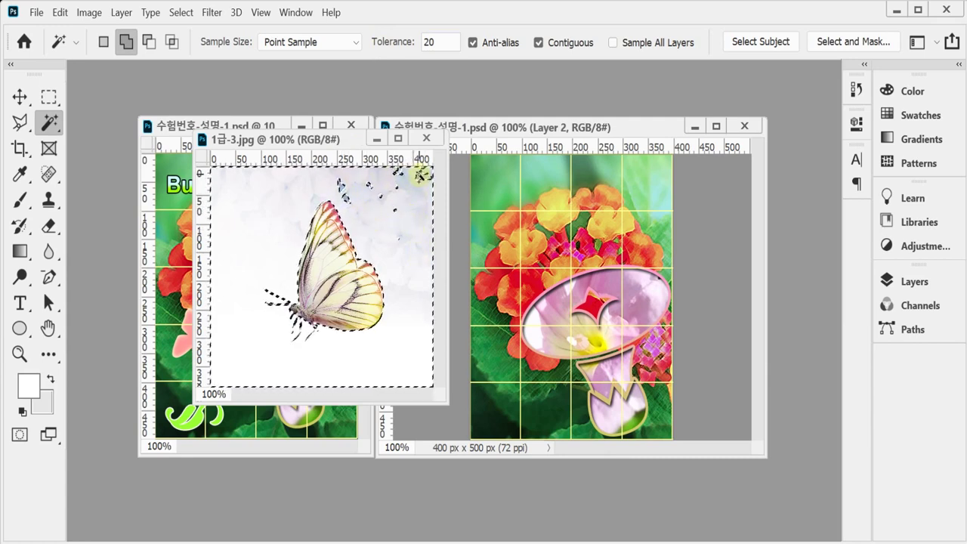
Add the leftover unselected specks in the background above the butterfly to the selection with the Rectangular Marquee
click(48, 96)
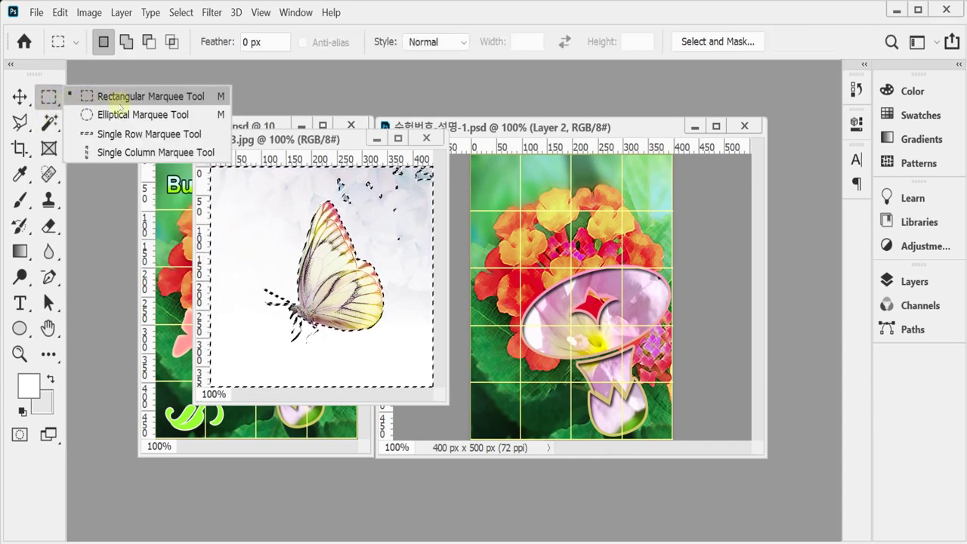
click(117, 97)
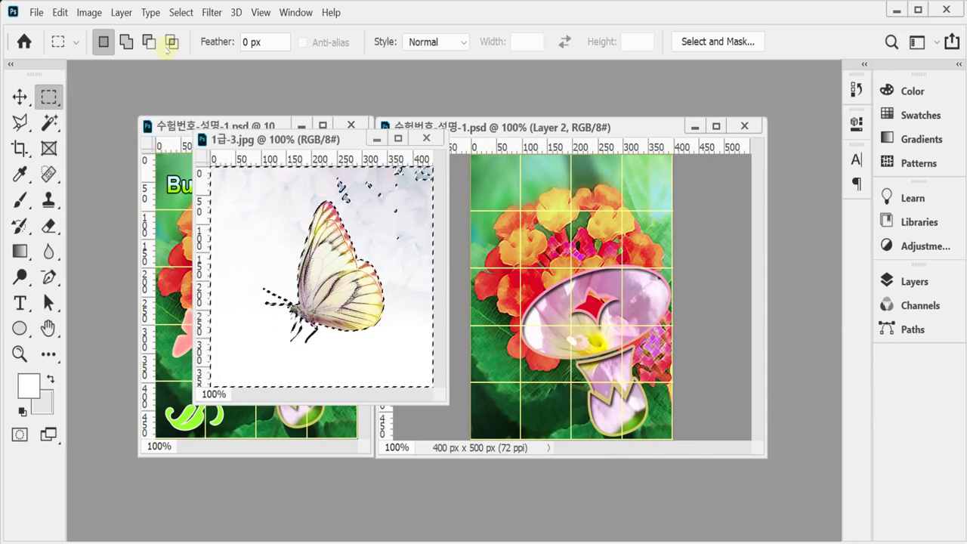
click(126, 41)
drag(381, 226, 514, 101)
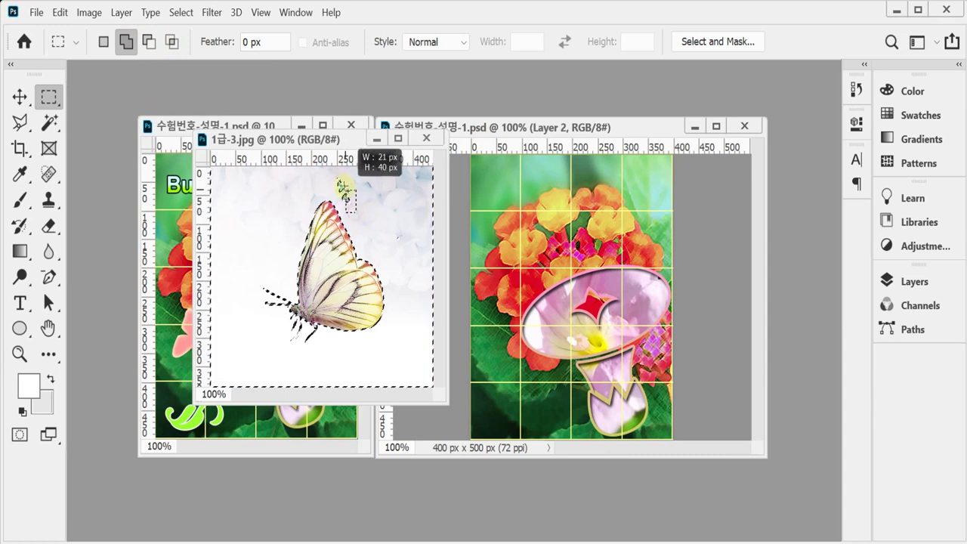
drag(320, 155, 449, 264)
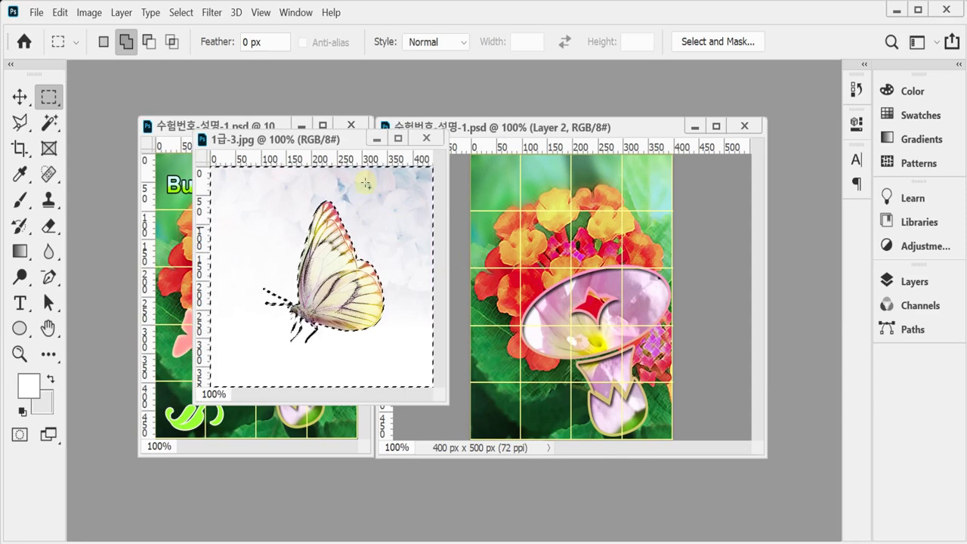
Invert the selection to isolate the butterfly, copy it, close 1급-3.jpg and paste it into the composition
click(182, 12)
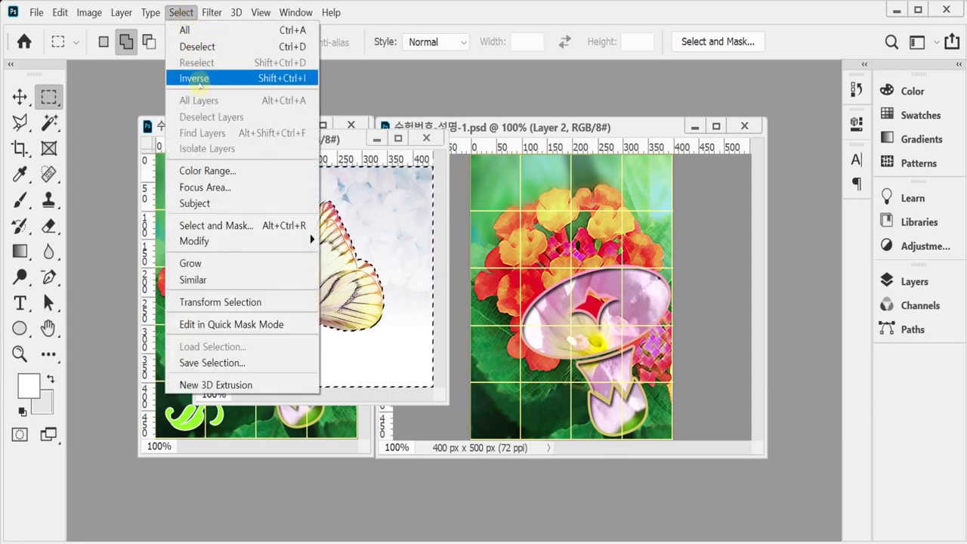
click(198, 76)
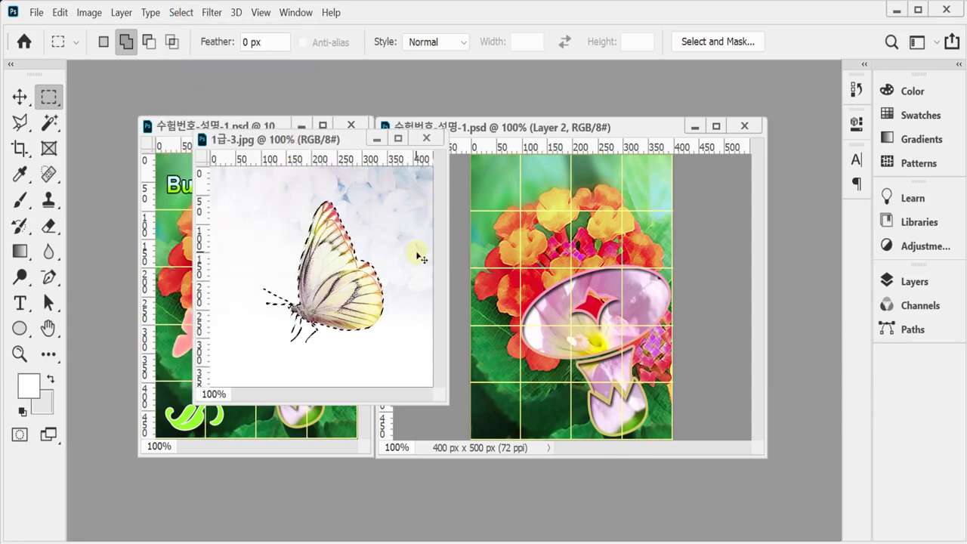
key(ctrl+w)
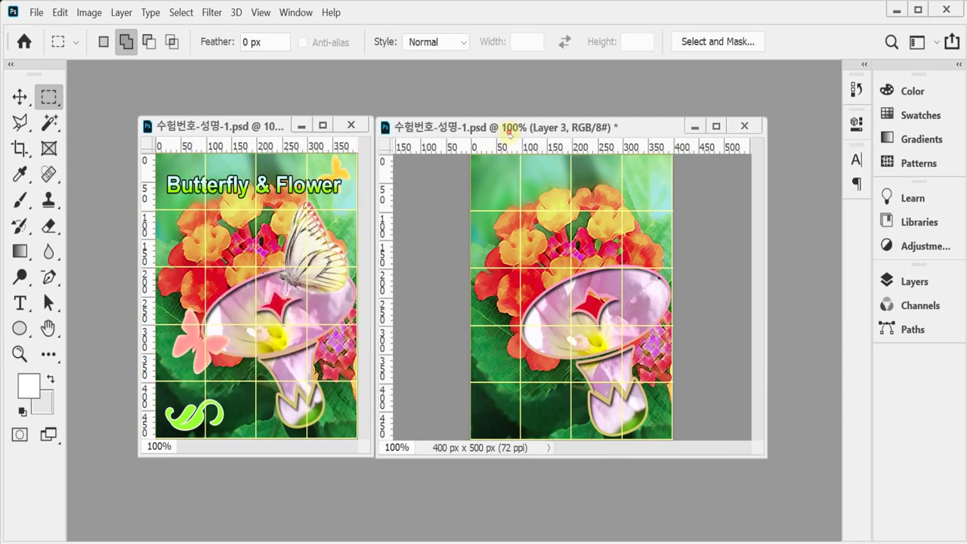
key(ctrl+v)
Scale down the pasted butterfly and place it over the flower shape's upper-right edge, matching the reference image
click(20, 96)
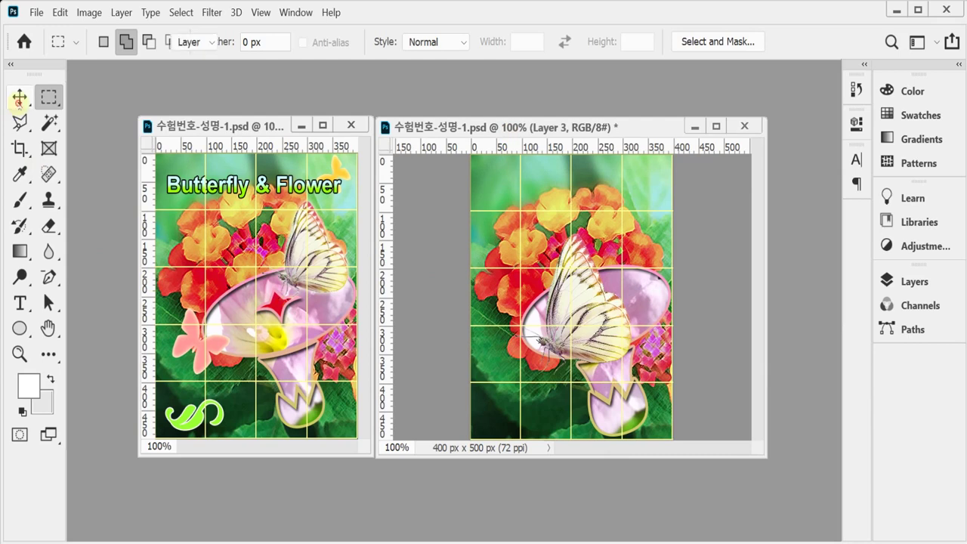
key(ctrl+t)
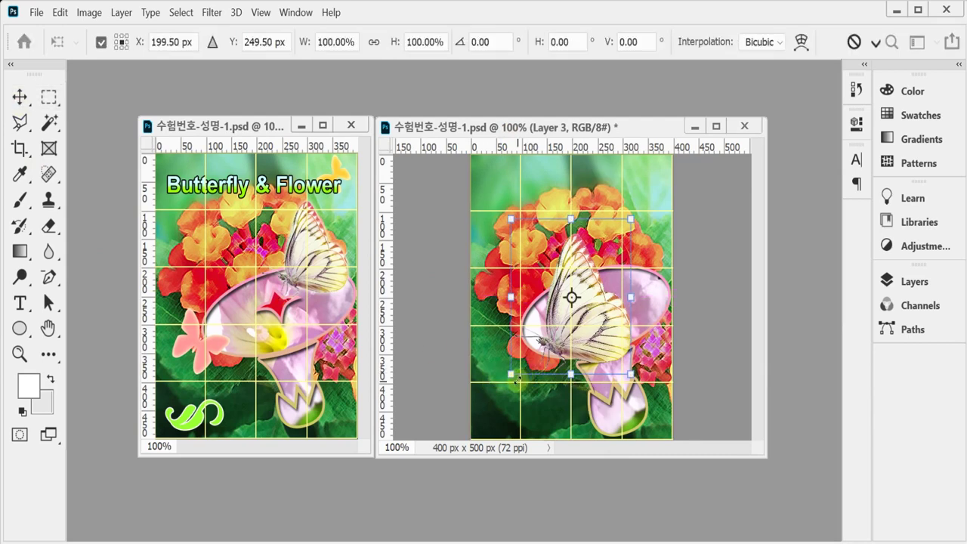
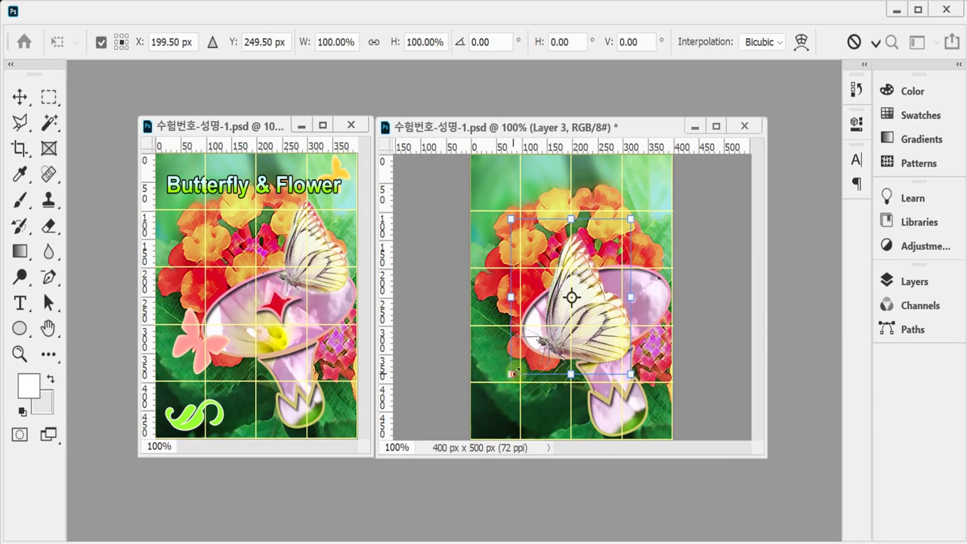
drag(512, 374, 633, 277)
key(Return)
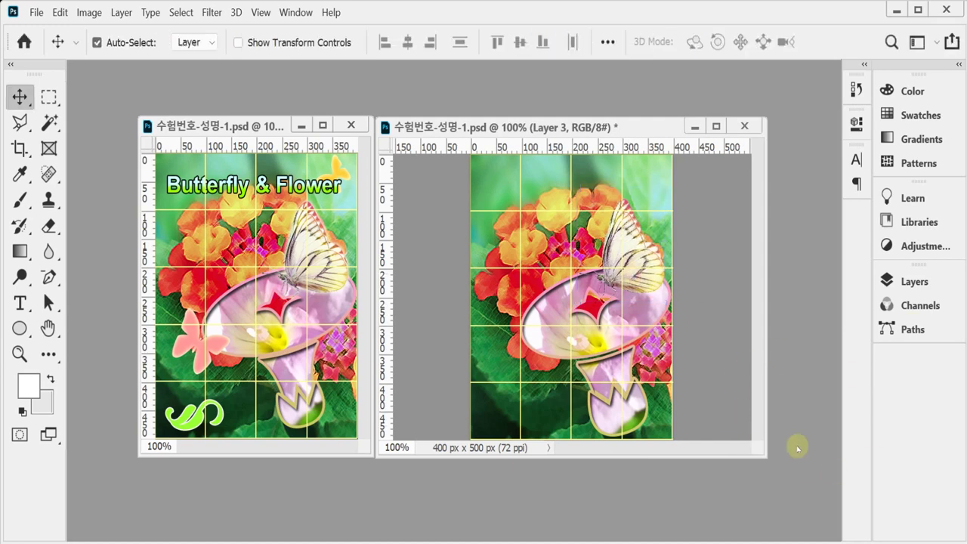
Add an Outer Glow with a size of 10 px to the pasted butterfly layer
click(912, 281)
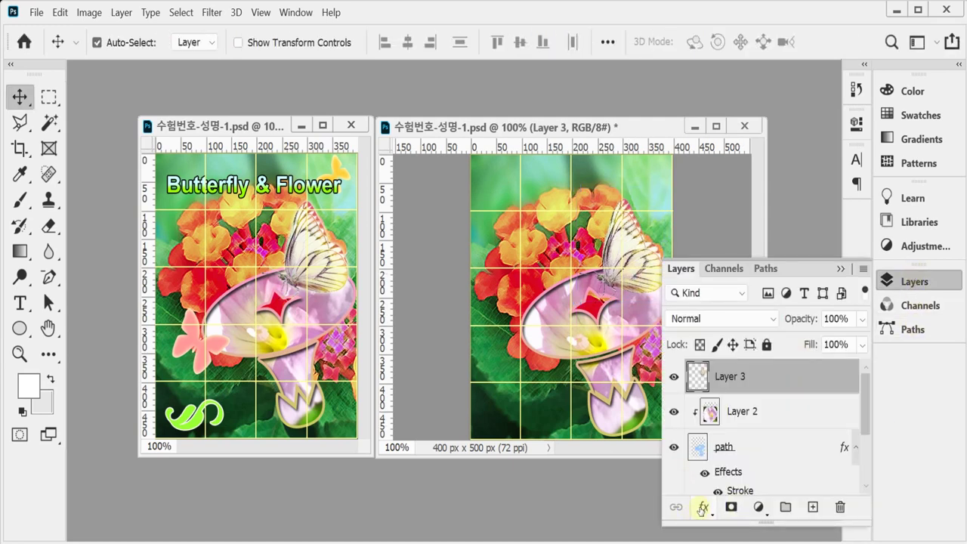
click(702, 509)
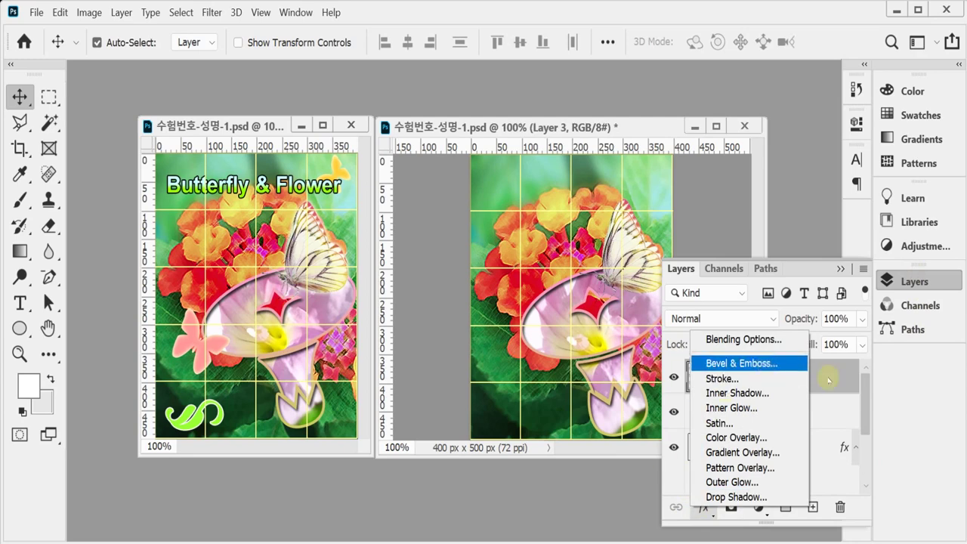
click(788, 481)
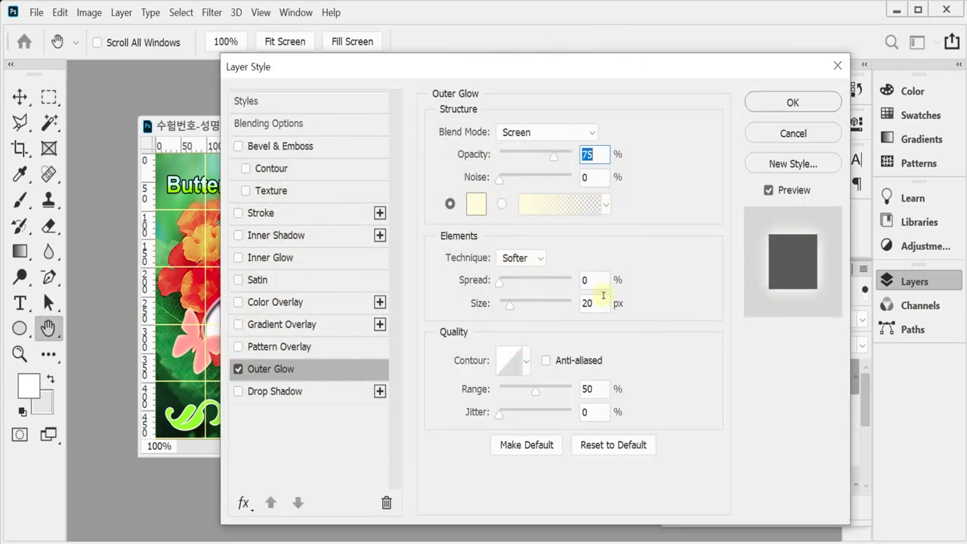
double_click(593, 303)
text(10)
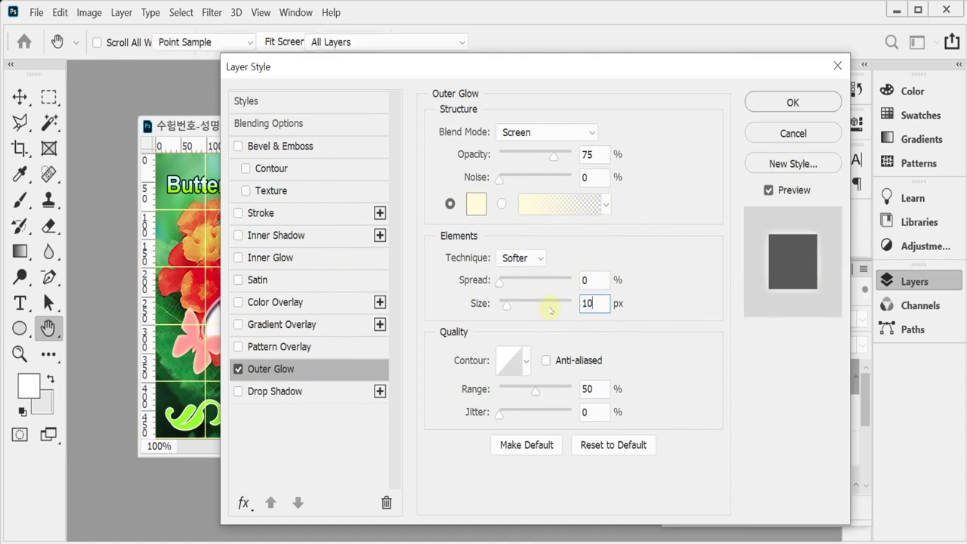
key(Return)
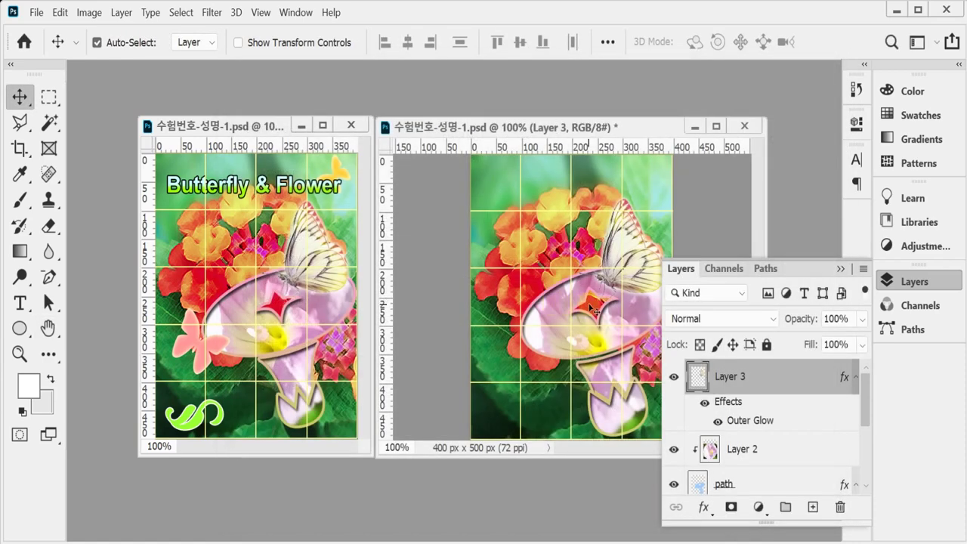
drag(594, 309, 630, 309)
click(906, 281)
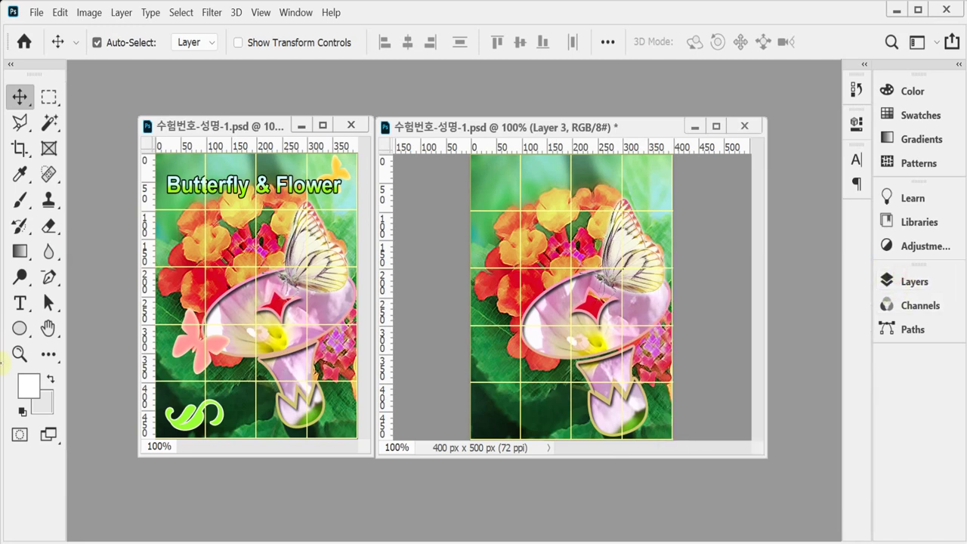
Draw the butterfly custom shape from the Nature set in Shape mode, about 113 x 99 px, at the flower shape's lower-left edge
right_click(20, 328)
click(75, 325)
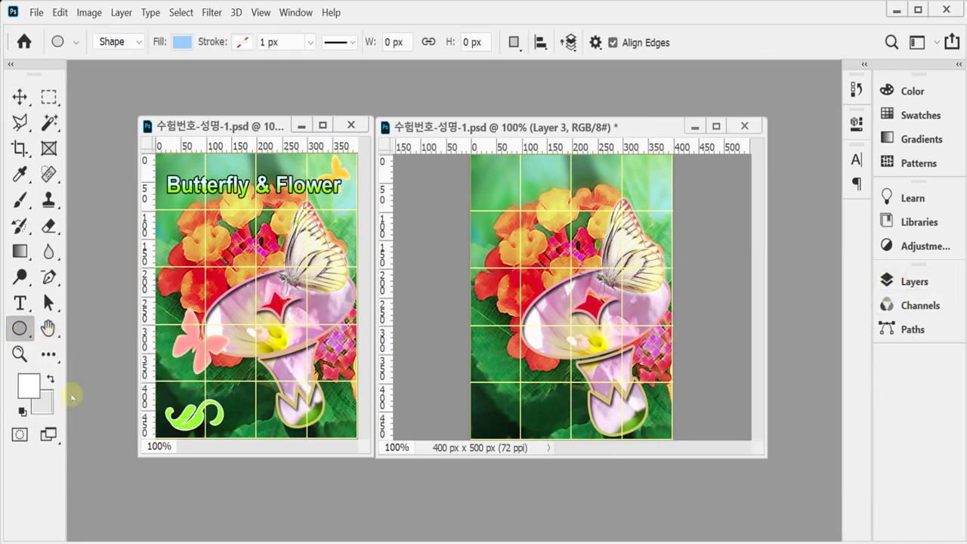
right_click(26, 330)
click(95, 421)
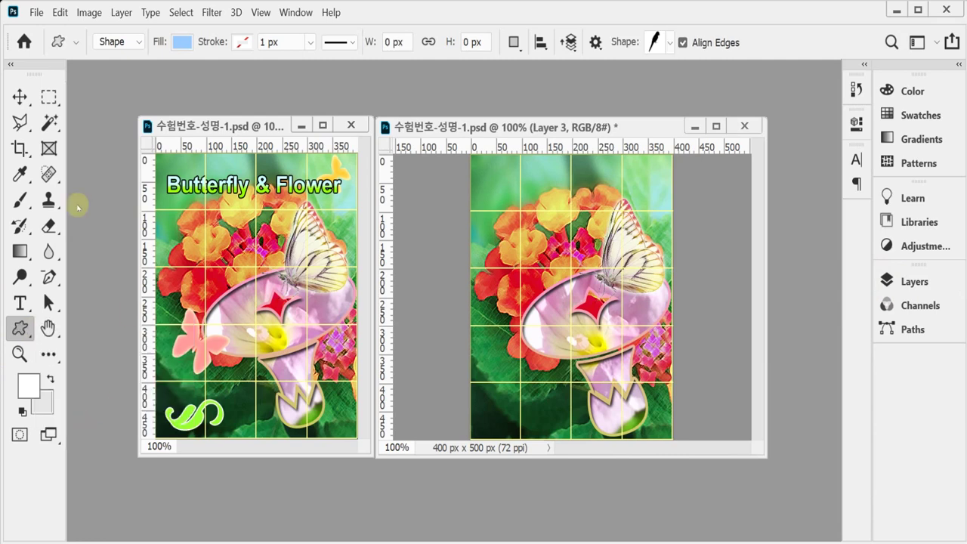
click(118, 42)
click(118, 63)
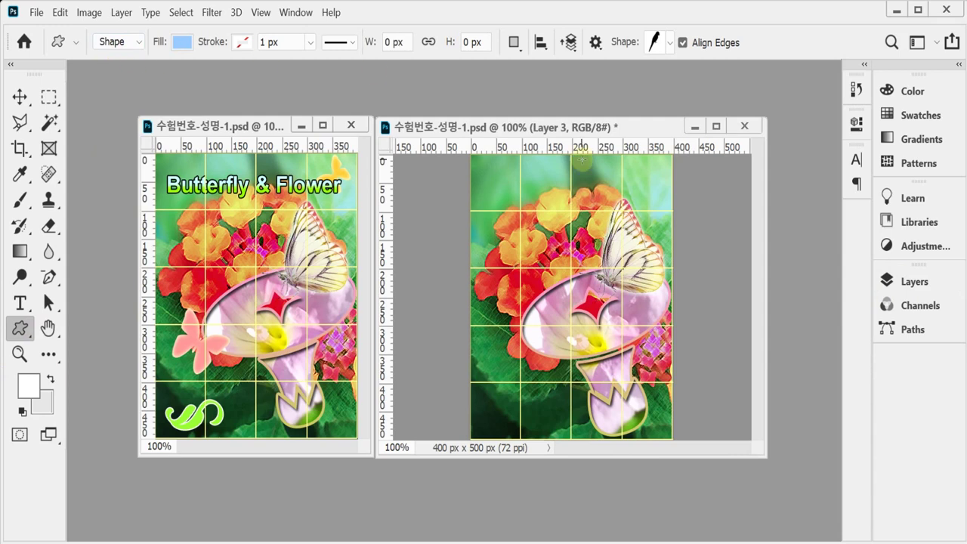
click(669, 46)
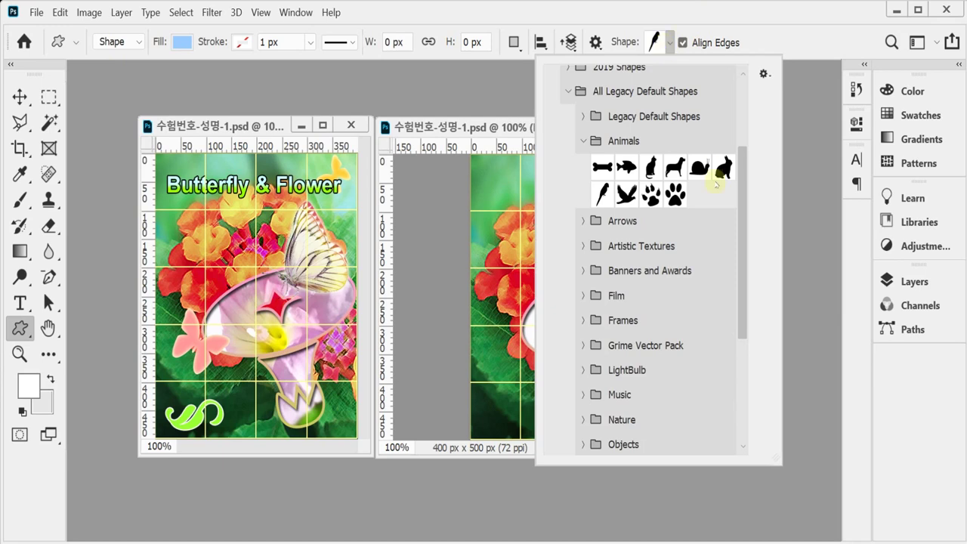
click(582, 148)
scroll(659, 341, down, 2)
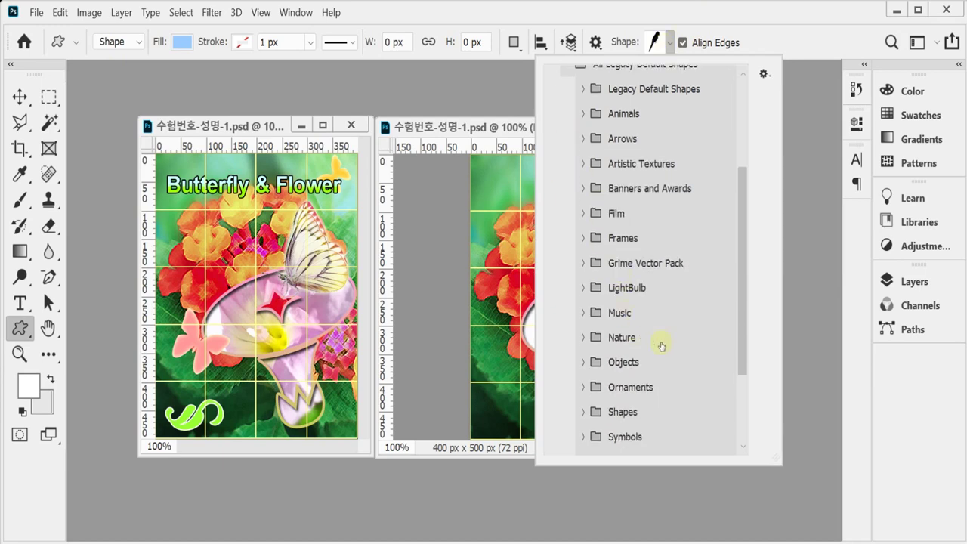
click(584, 312)
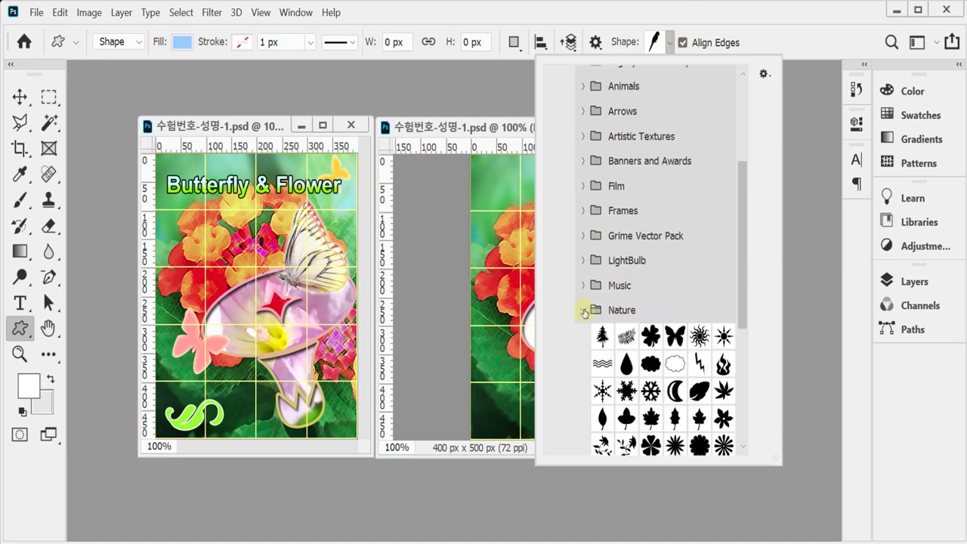
click(675, 336)
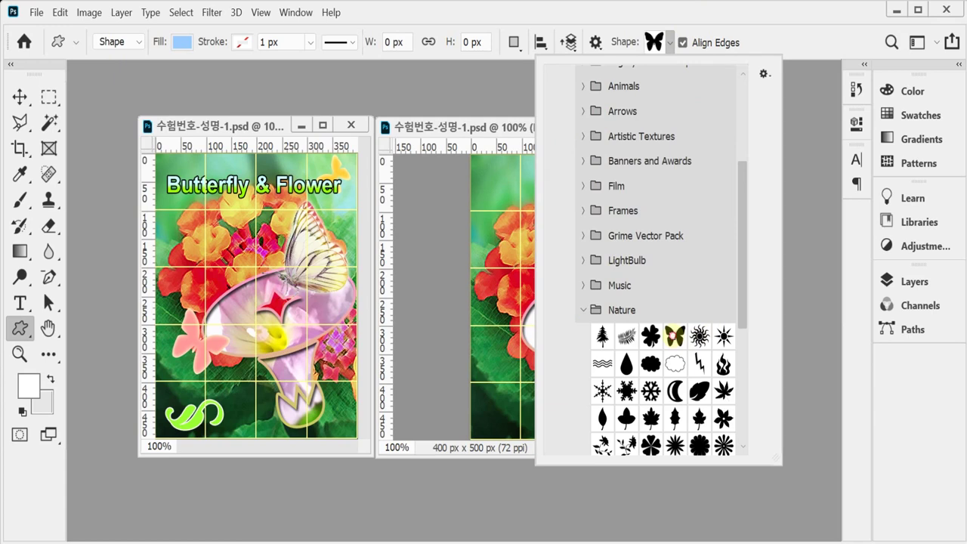
click(749, 21)
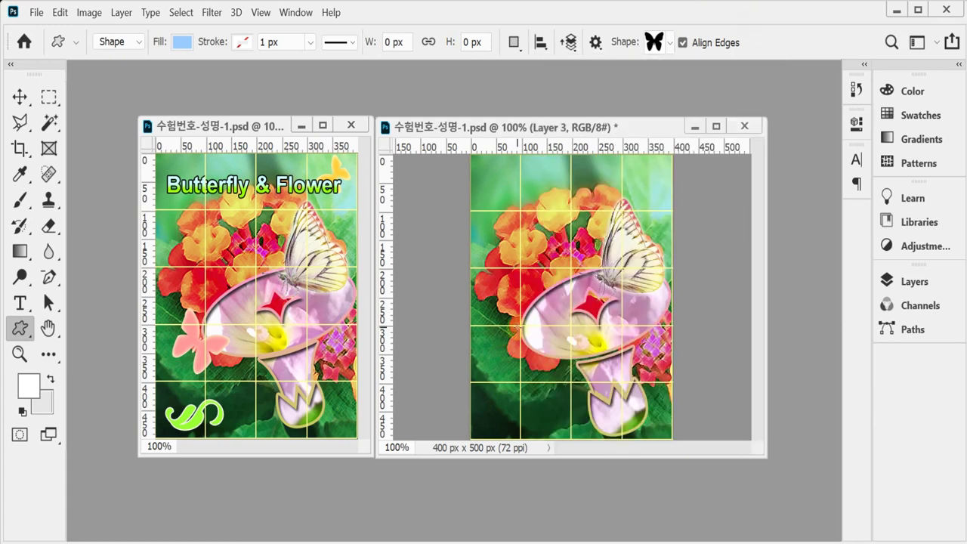
drag(502, 327, 550, 377)
Change the fill colour of the butterfly custom shape to #f99
click(912, 282)
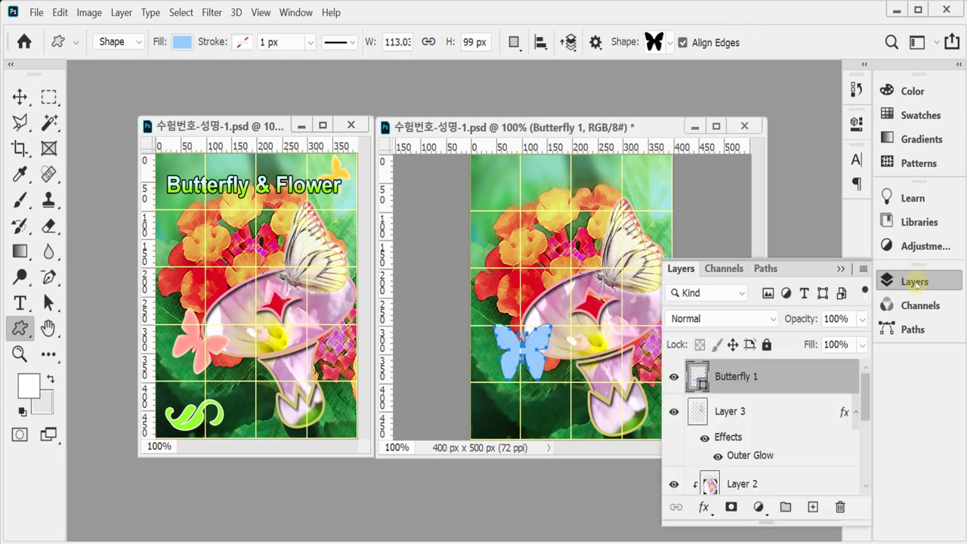
double_click(702, 384)
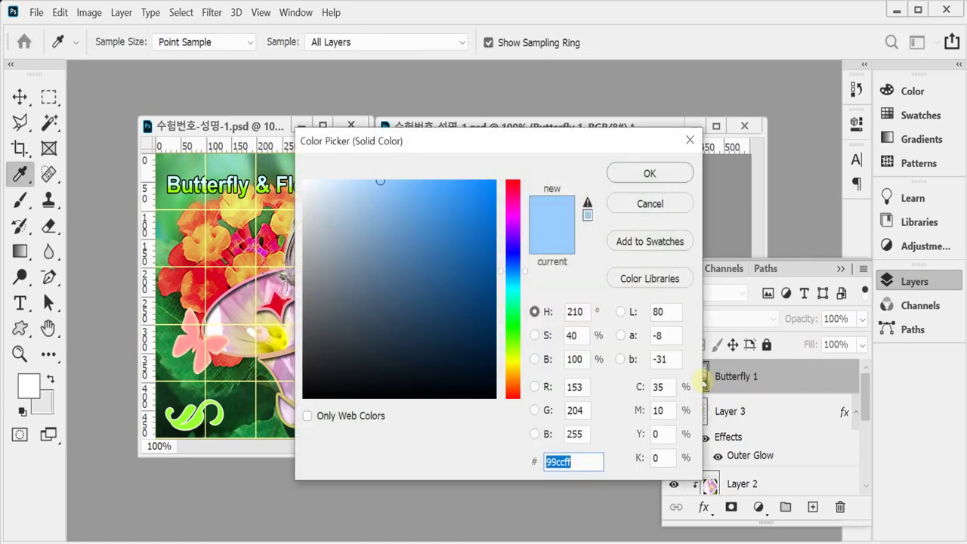
text(f)
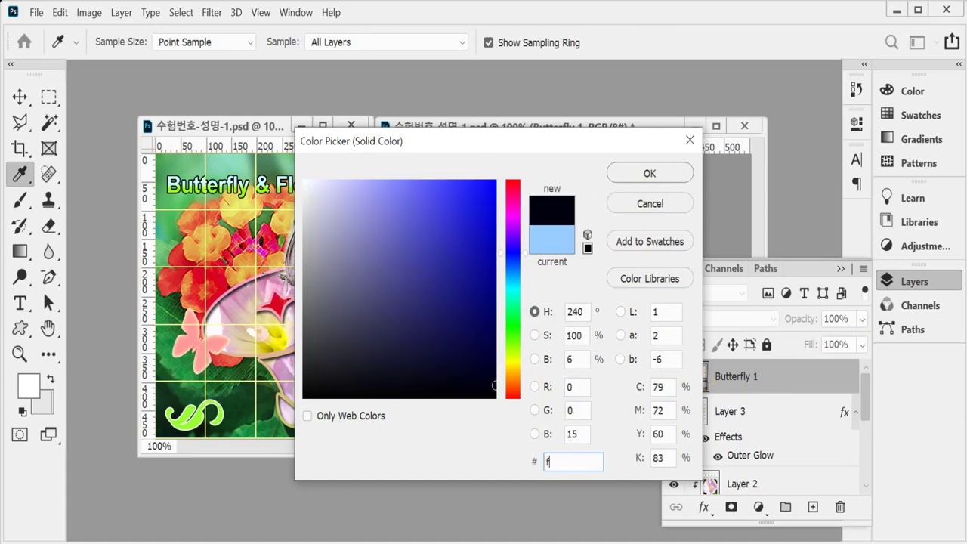
text(99)
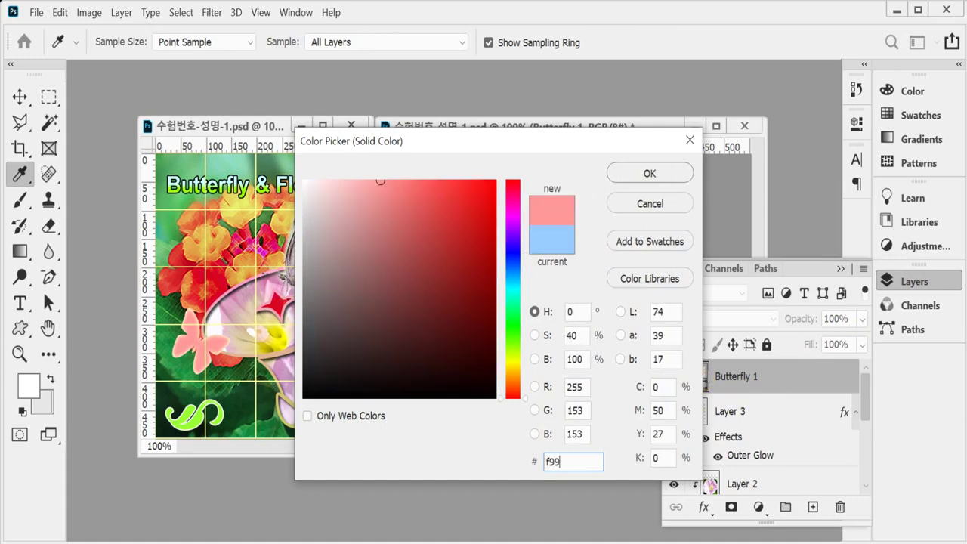
key(Return)
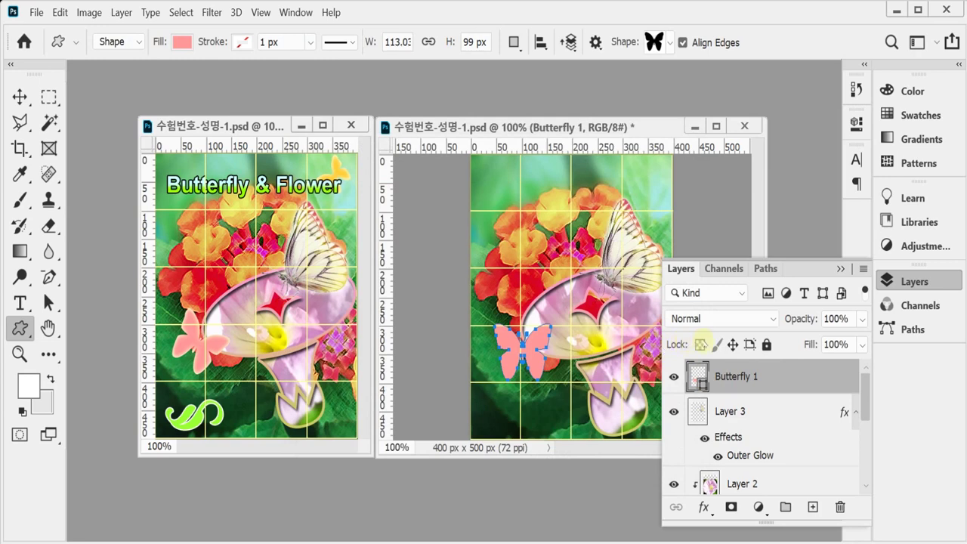
Add an Inner Glow effect with a Choke of 4% to the butterfly shape layer
click(704, 507)
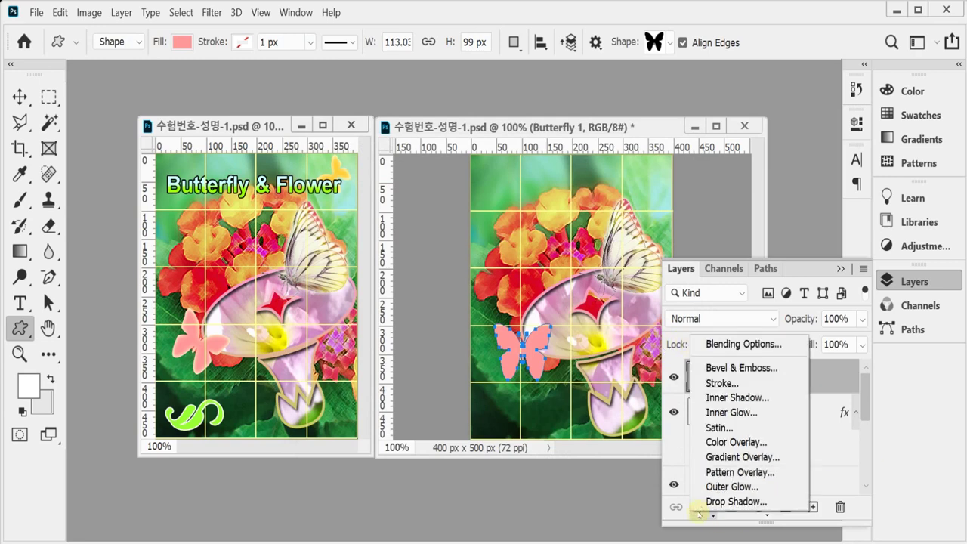
click(767, 414)
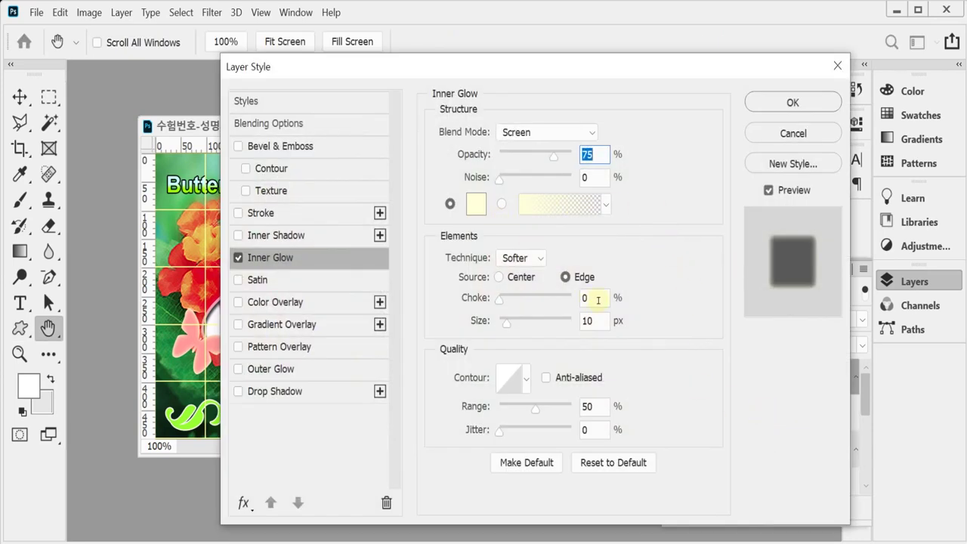
click(599, 300)
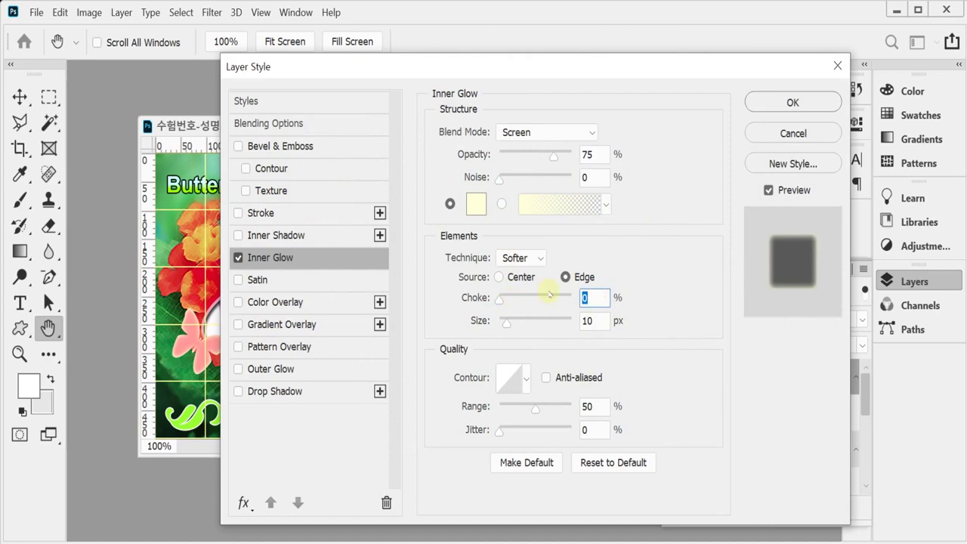
text(4)
key(Tab)
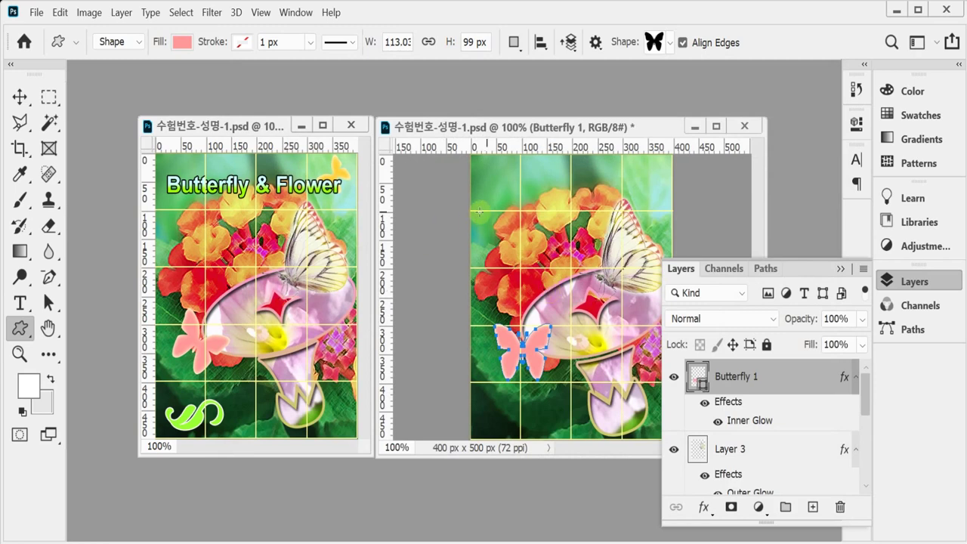
Rotate the pink butterfly about 33° clockwise, scale it to about 91% and fit it against the flower shape's lower-left edge
key(ctrl+t)
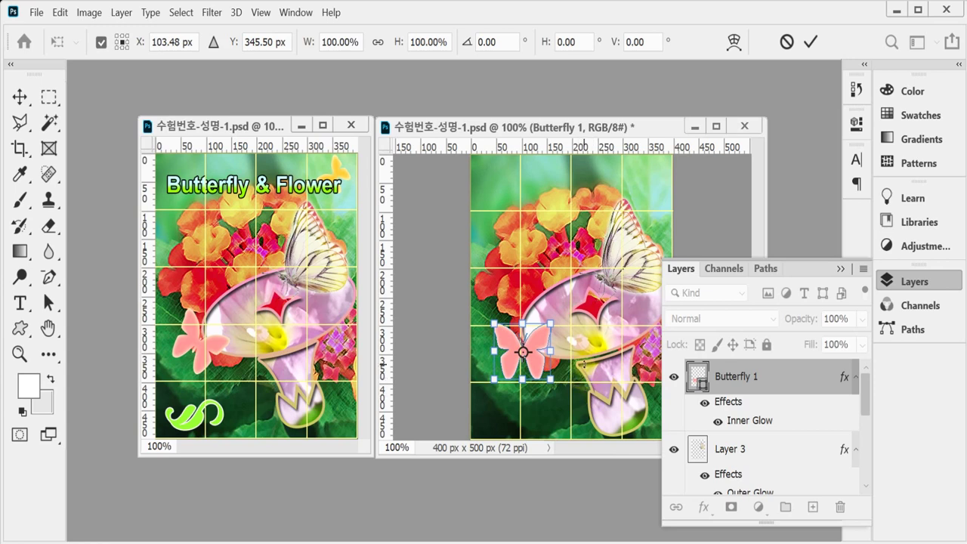
drag(565, 389, 594, 370)
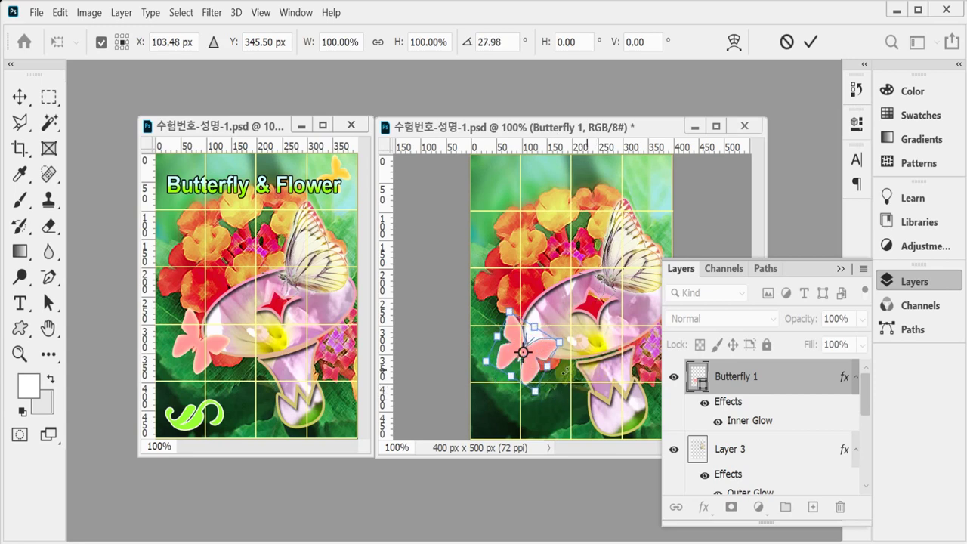
drag(536, 390, 526, 365)
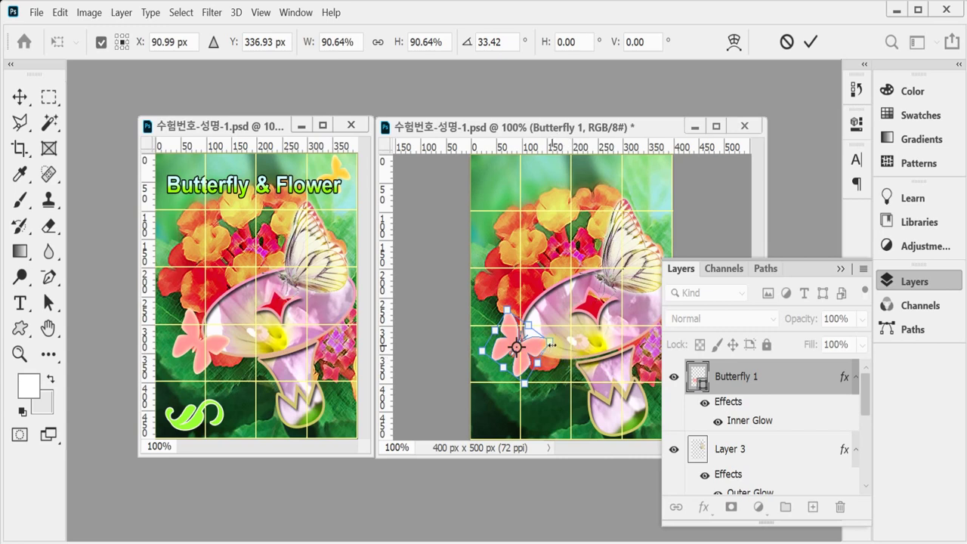
drag(570, 353, 565, 353)
key(Return)
key(u)
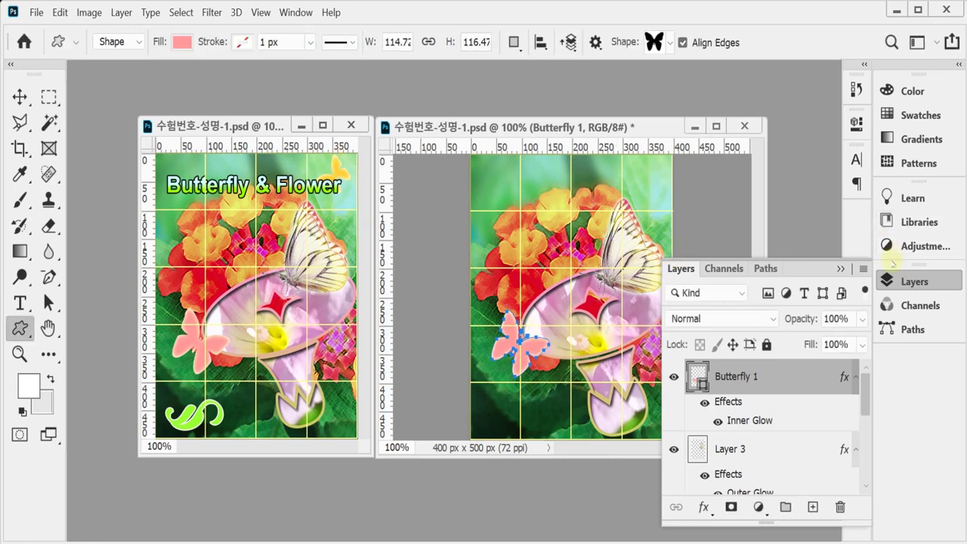
Duplicate the pink butterfly layer, move the copy to the canvas's upper-right corner and scale it to about 67%
click(912, 288)
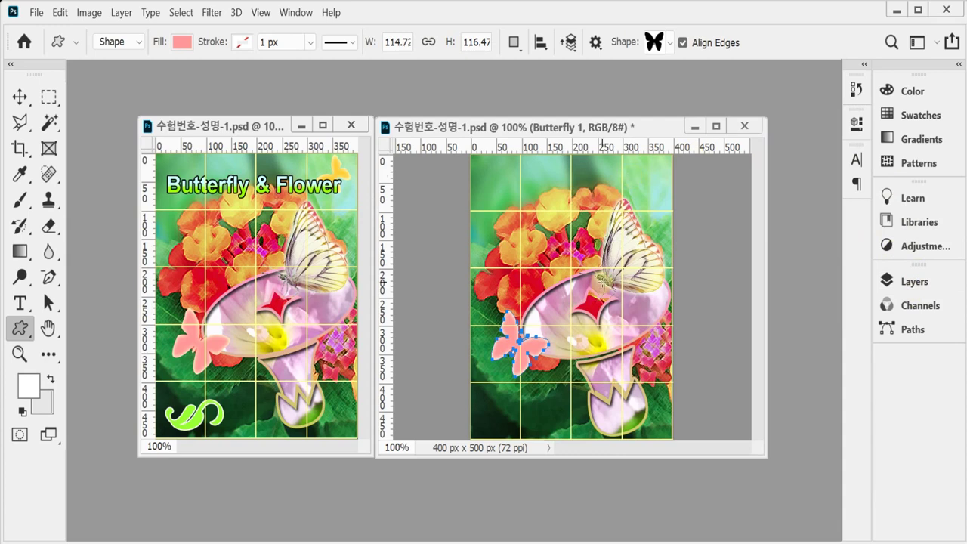
key(ctrl+j)
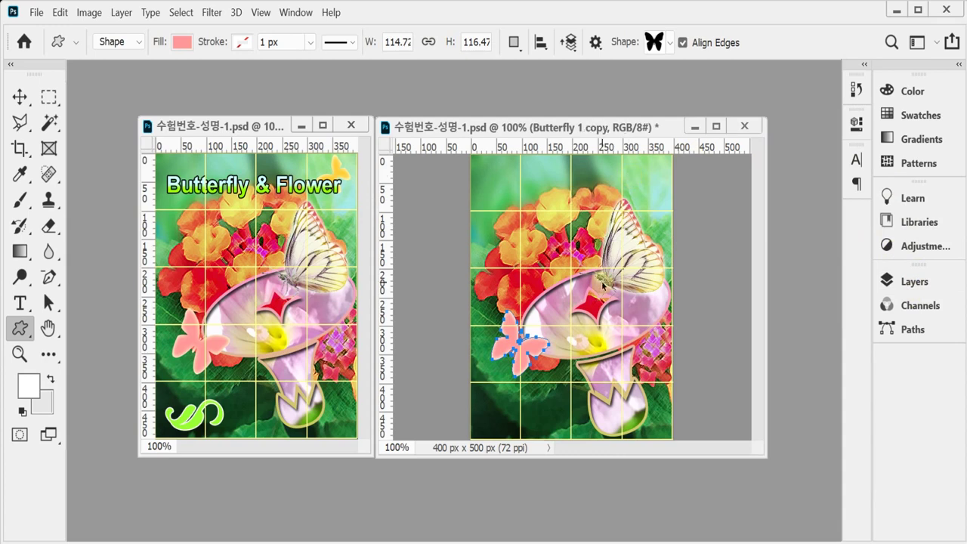
key(ctrl+t)
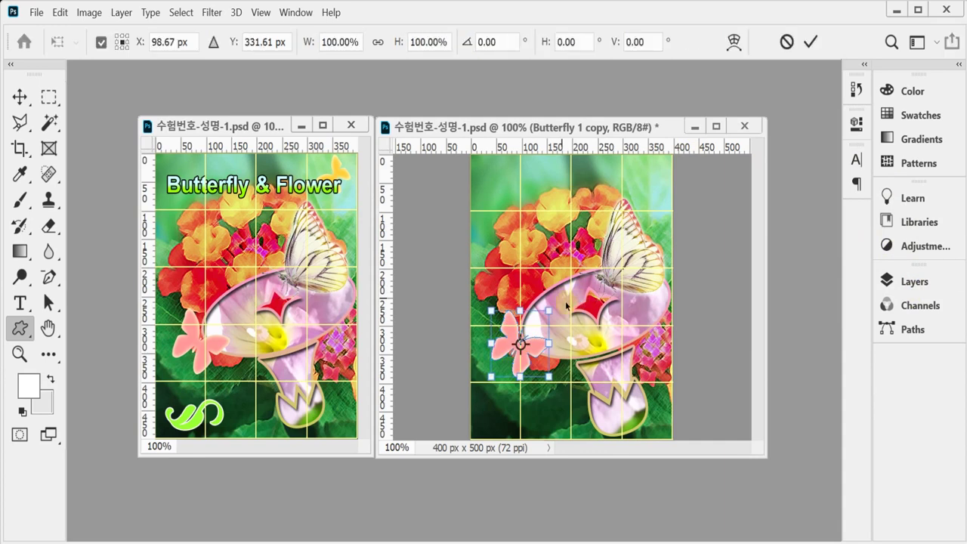
drag(538, 318, 658, 161)
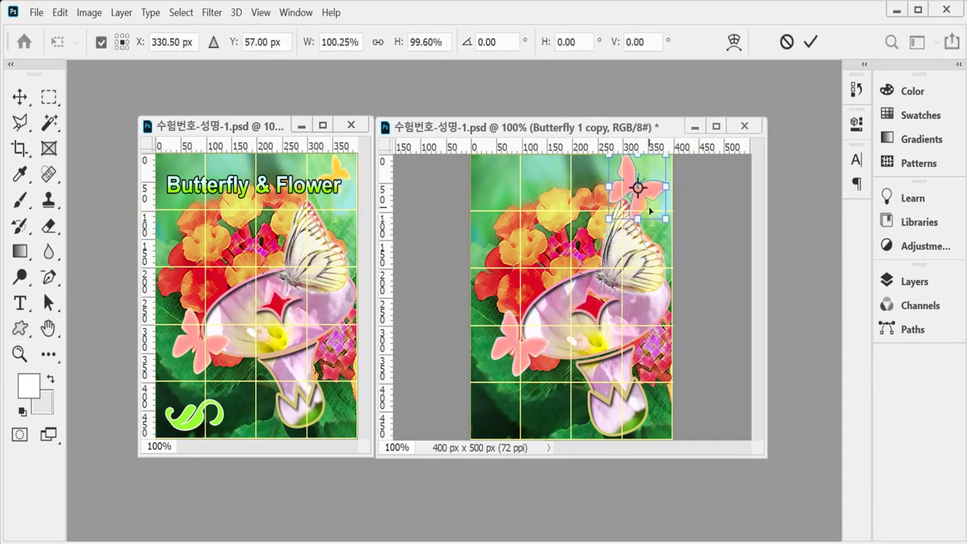
drag(666, 226, 644, 194)
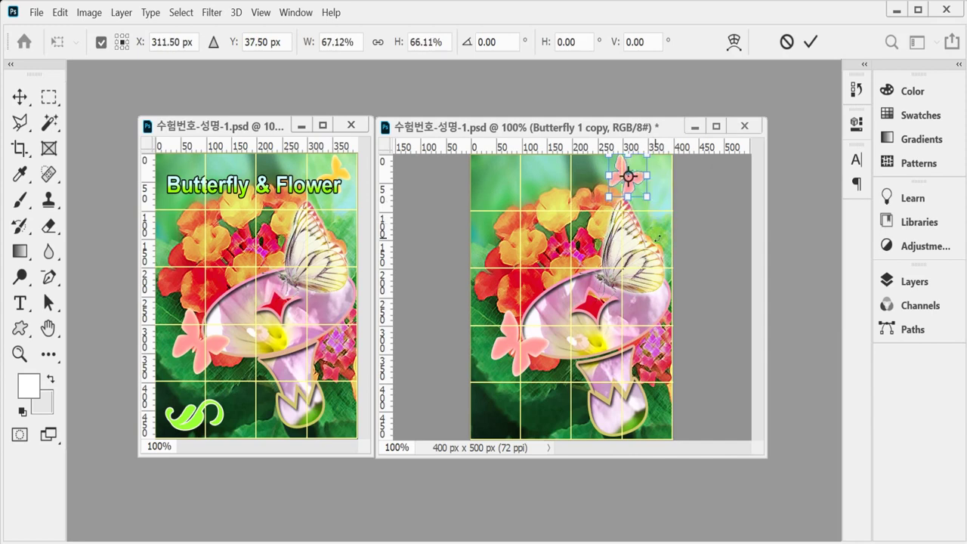
Rotate the butterfly copy to about -89° and reduce its scale to about 65%
drag(656, 227, 633, 152)
drag(680, 179, 668, 200)
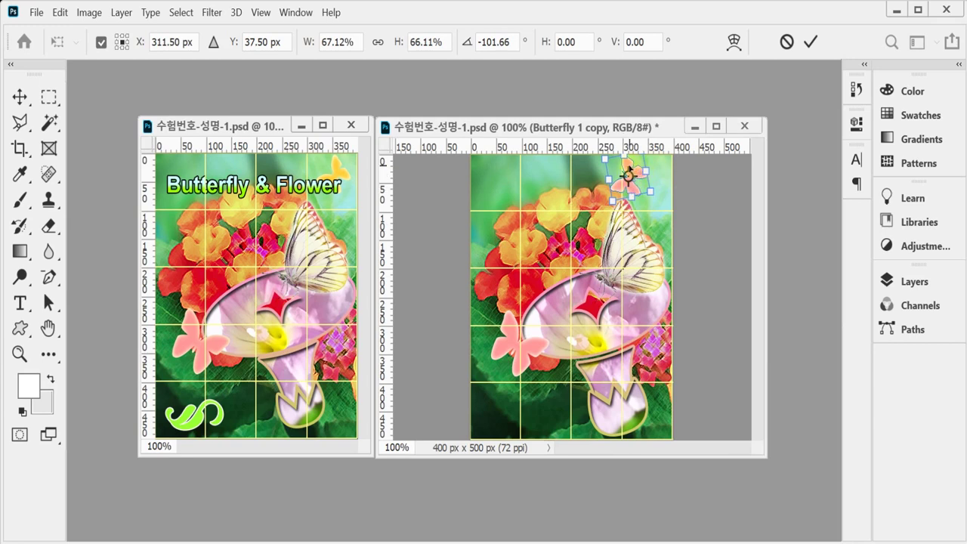
drag(629, 170, 645, 185)
key(ctrl+z)
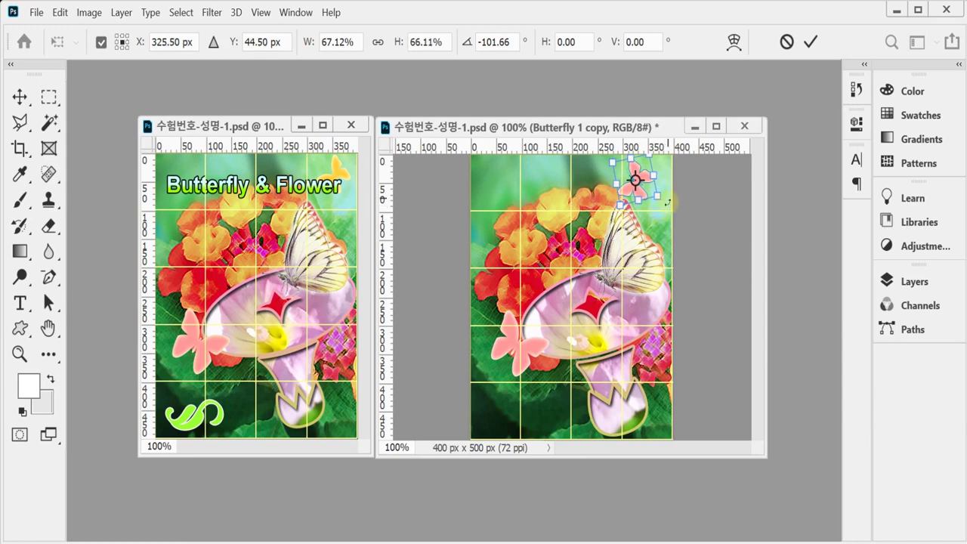
drag(664, 215, 660, 224)
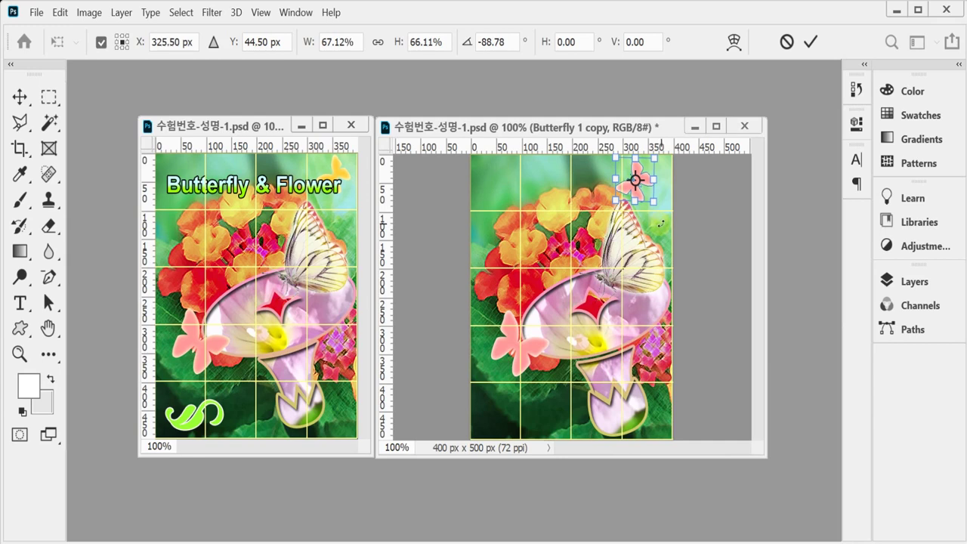
drag(656, 203, 655, 201)
Nudge the butterfly copy right and up to about X 332 px, Y 36 px and apply the transform
key(Right)
key(Right)
key(Right)
key(Up)
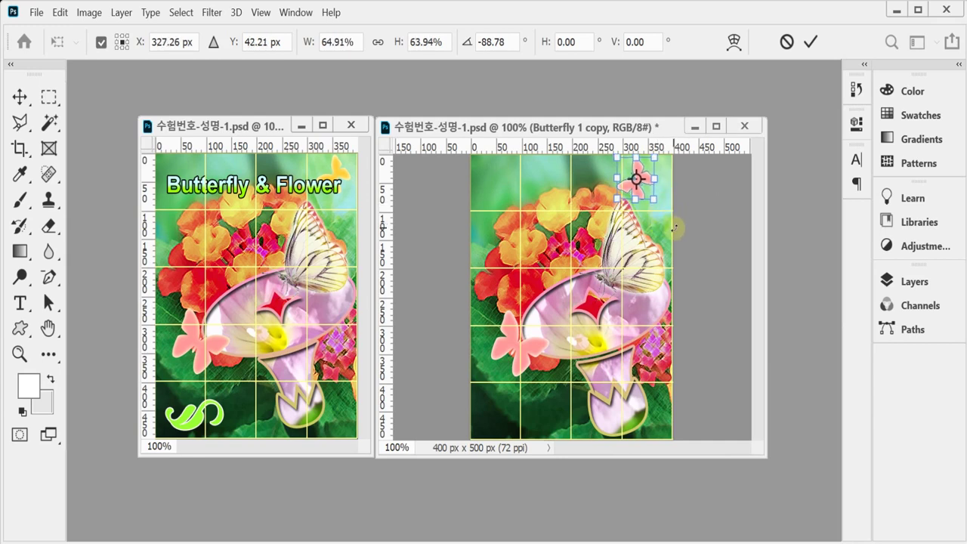
key(Right)
key(Up)
key(Up)
key(Right)
key(Right)
key(Right)
key(Right)
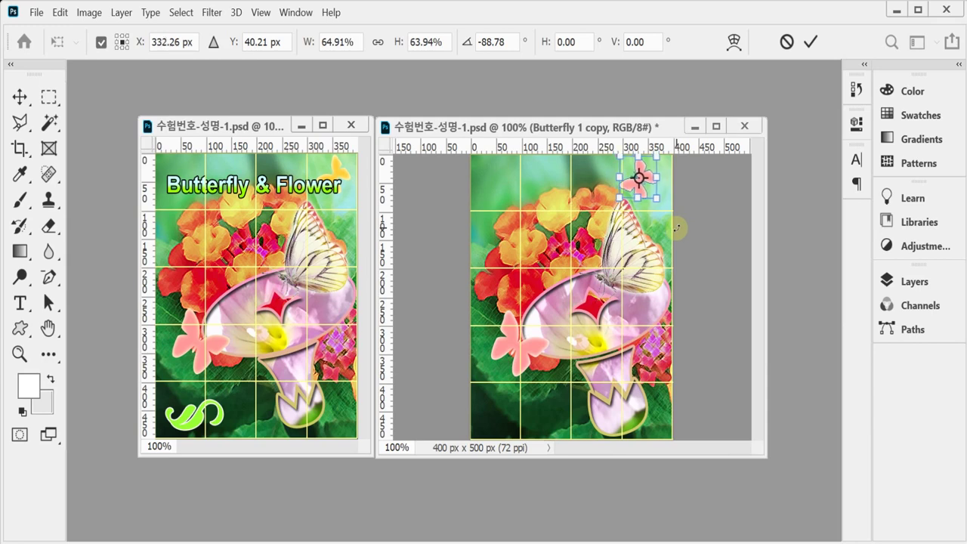
key(Up)
key(Up)
key(Up)
key(Up)
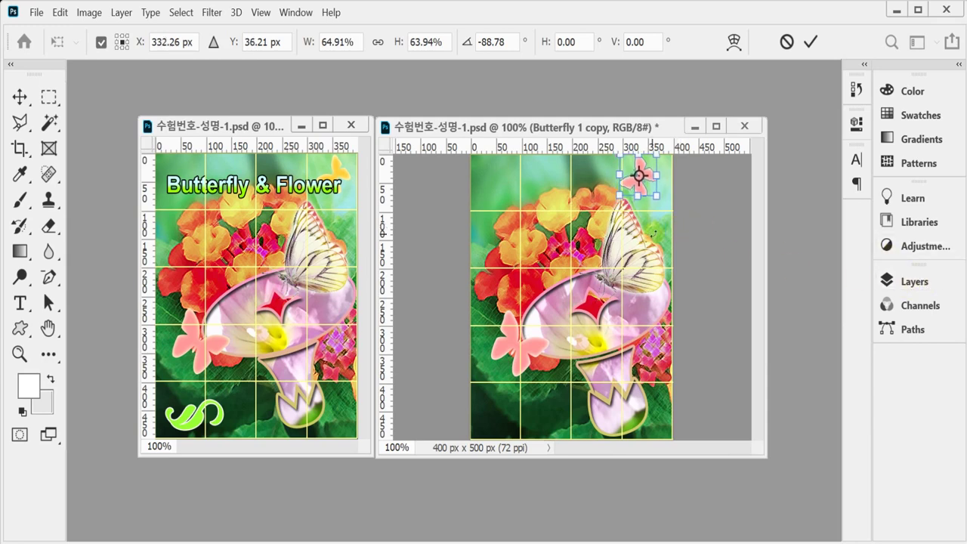
key(Return)
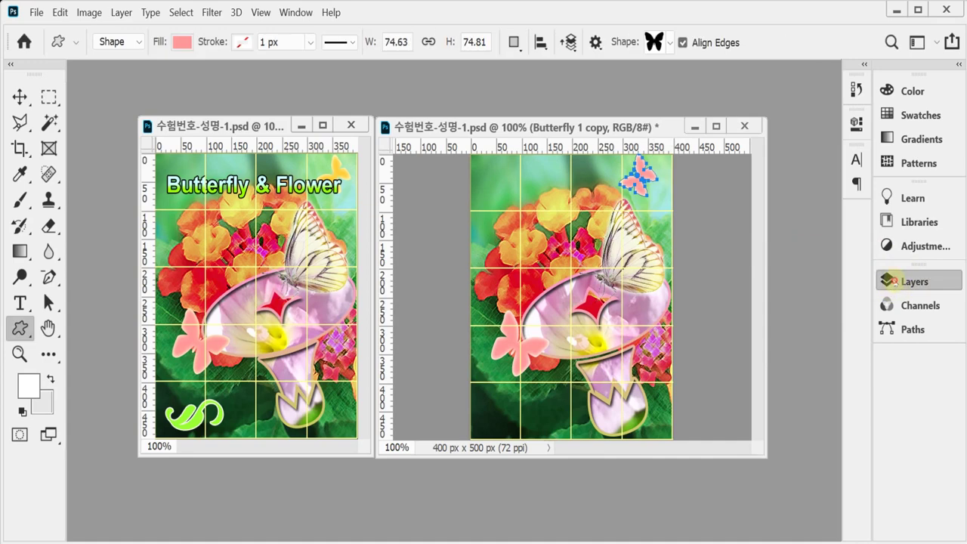
Change the fill colour of the butterfly copy to #fc3
click(910, 282)
double_click(699, 381)
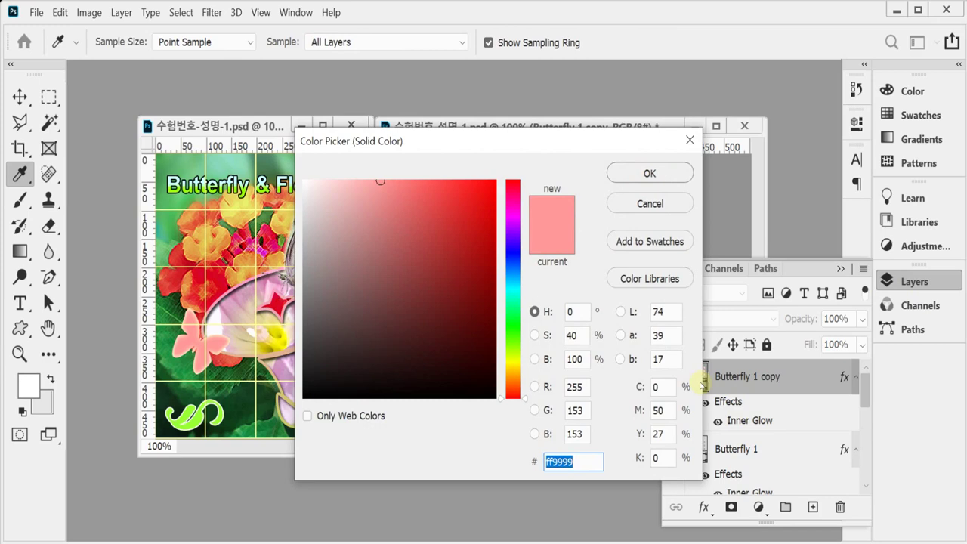
text(fc3)
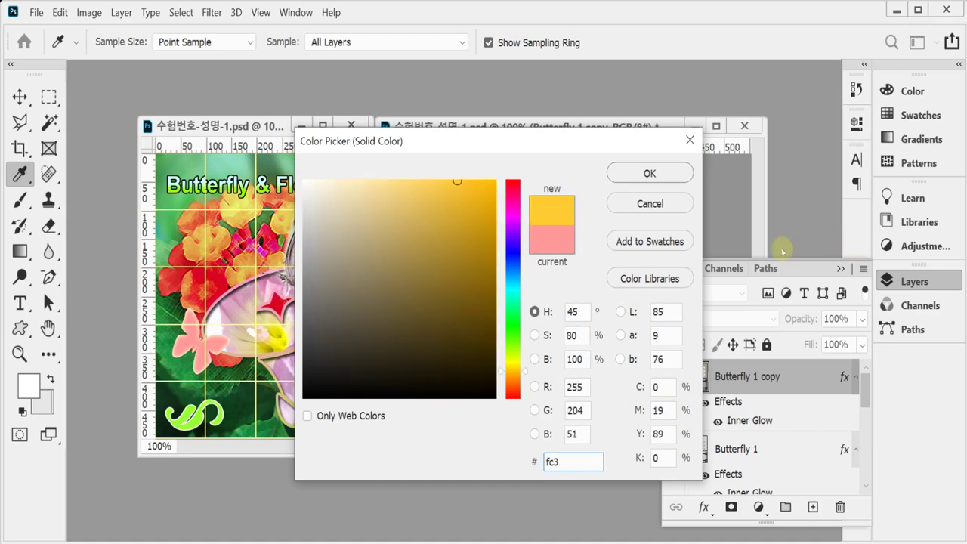
click(649, 173)
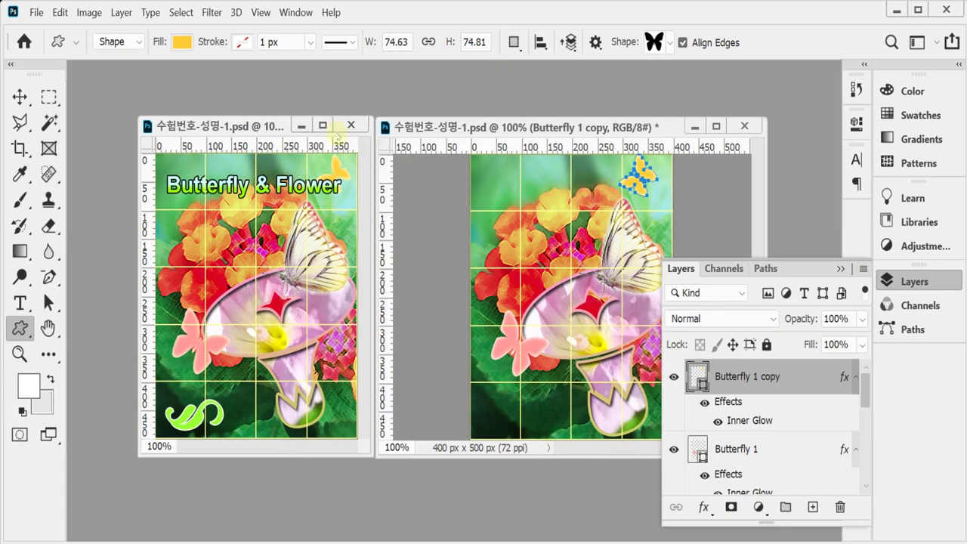
Draw the Leaf Ornament 2 custom shape from the Ornaments set, about 122 x 56 px, in the canvas's lower-left corner
click(669, 46)
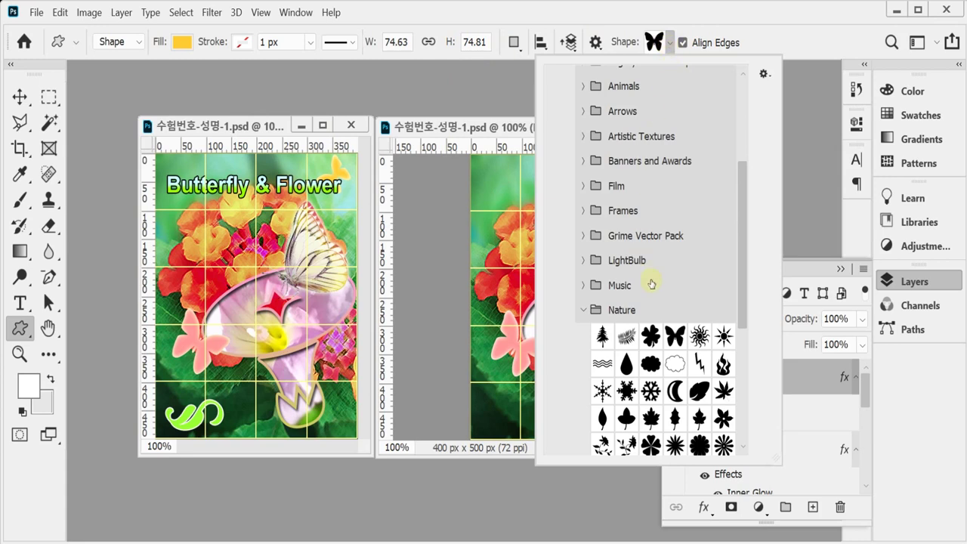
click(578, 315)
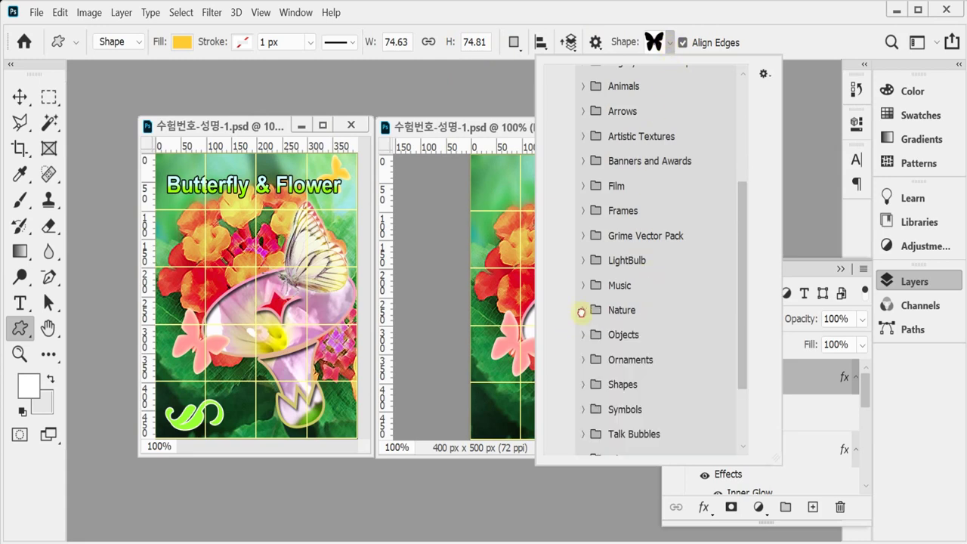
scroll(676, 348, down, 2)
click(582, 291)
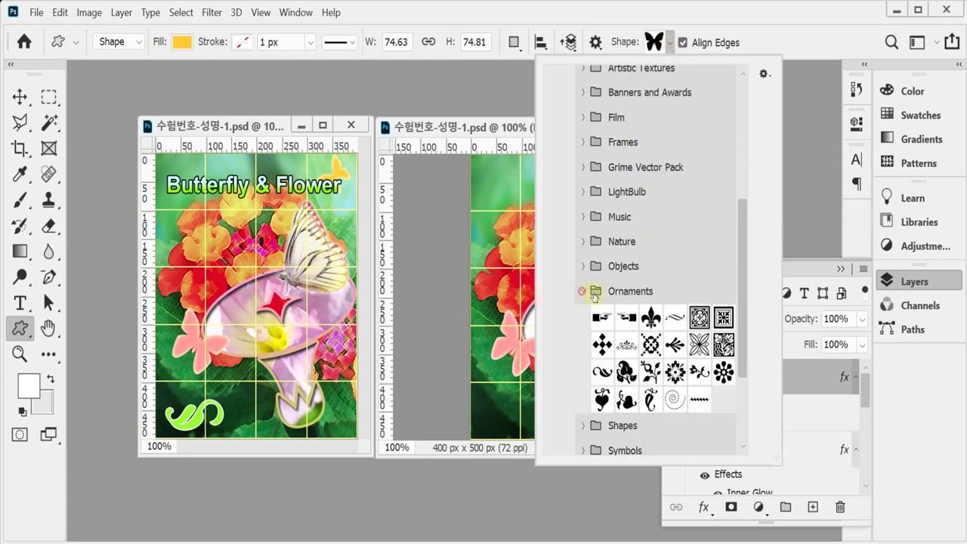
scroll(678, 332, down, 1)
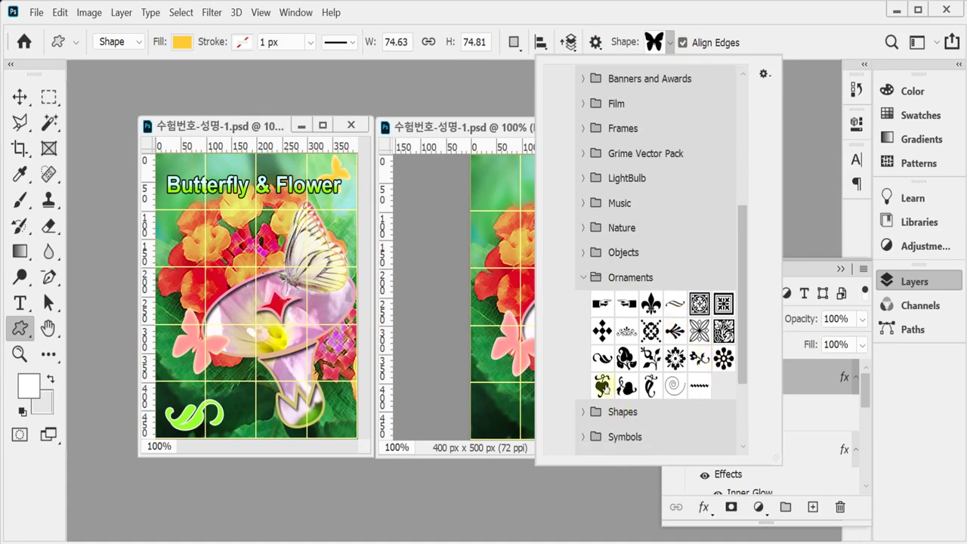
click(603, 358)
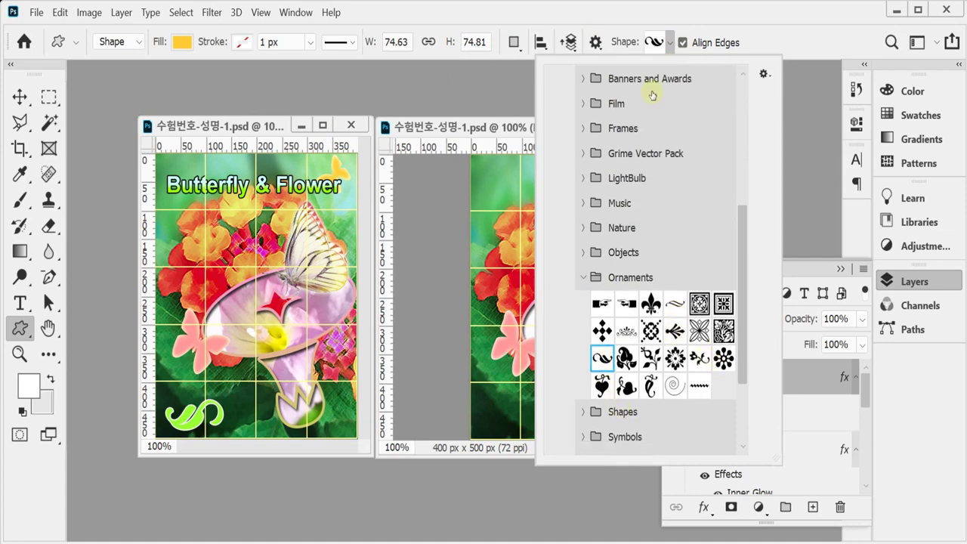
click(756, 24)
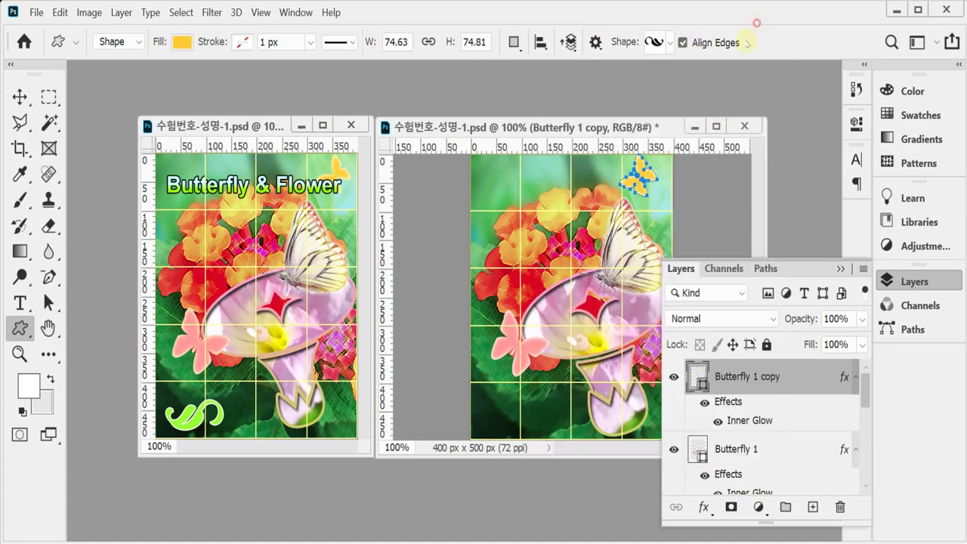
click(483, 405)
click(527, 188)
drag(481, 404, 543, 436)
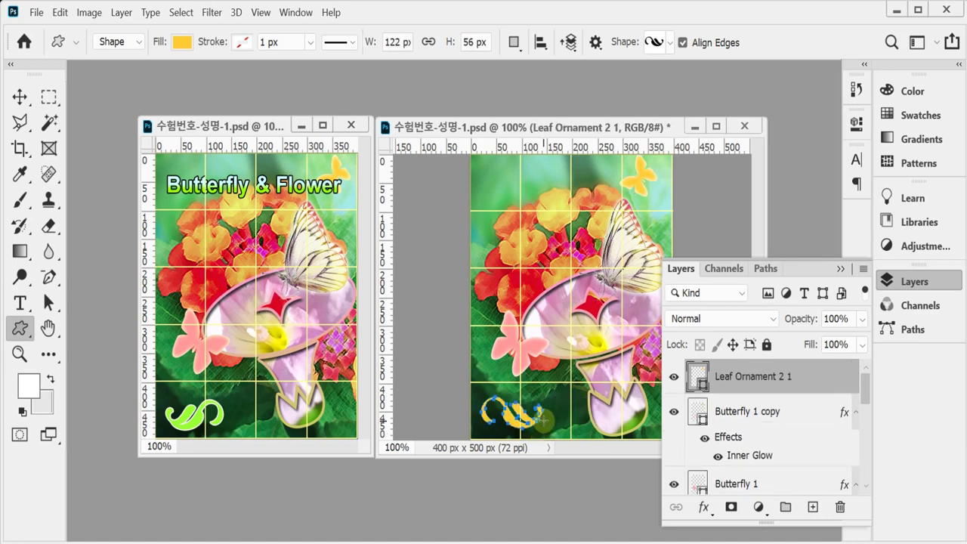
Flip the leaf ornament horizontally and move it slightly left and down to about X 77 px, Y 456 px
key(ctrl+t)
right_click(512, 412)
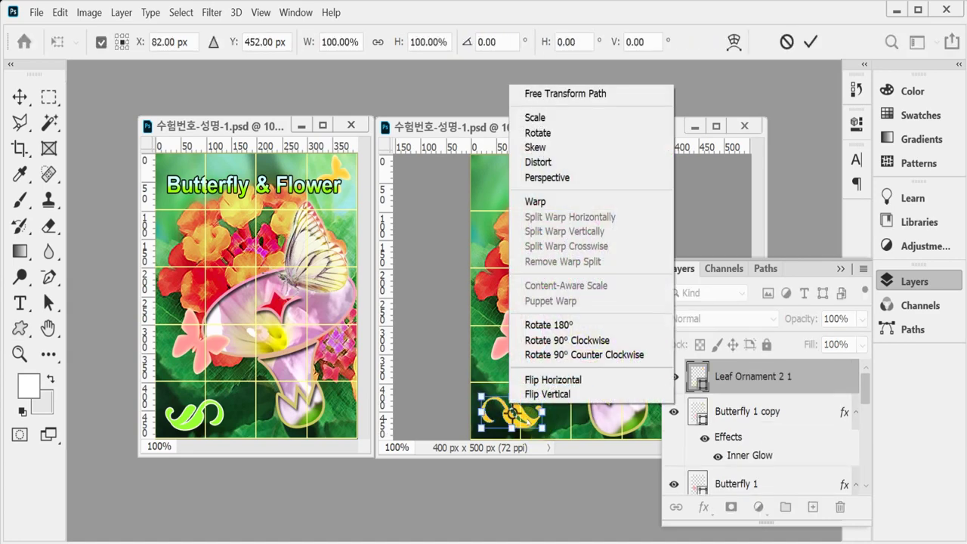
click(549, 380)
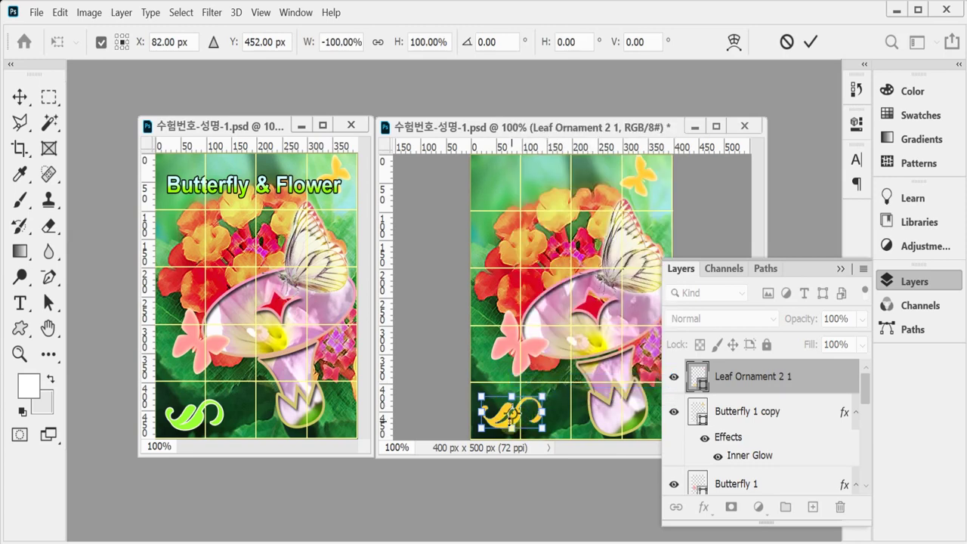
drag(493, 412, 489, 428)
Apply the transform and change the leaf ornament's fill colour to #9f3
click(700, 382)
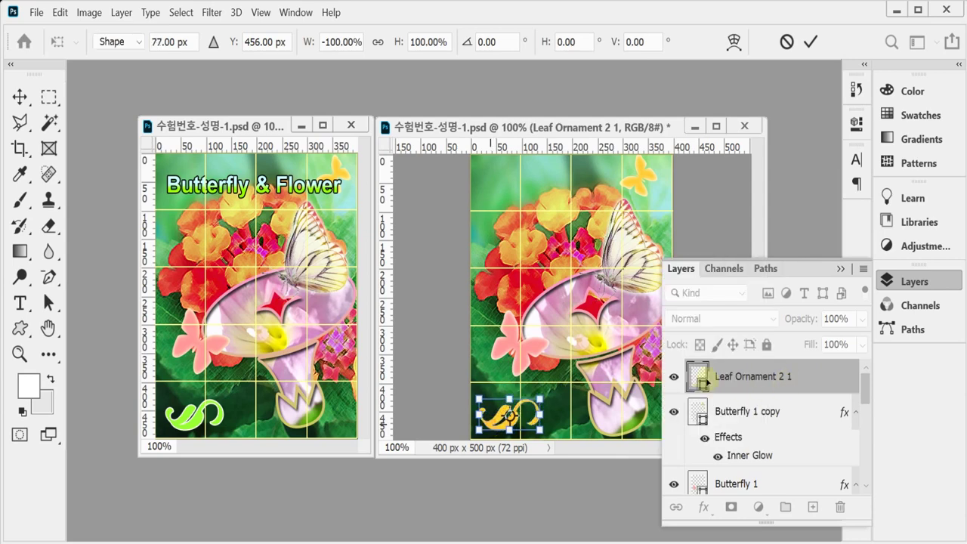
double_click(699, 381)
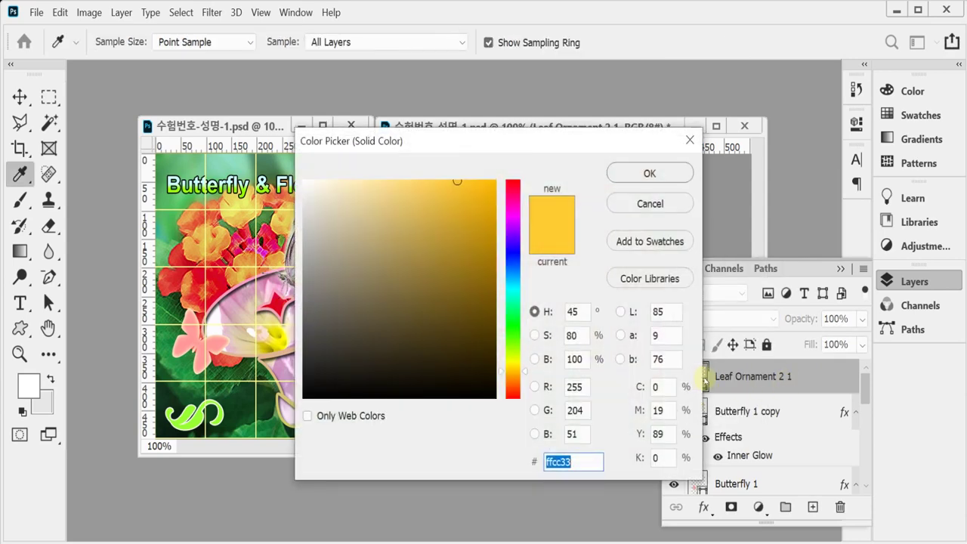
text(9fc)
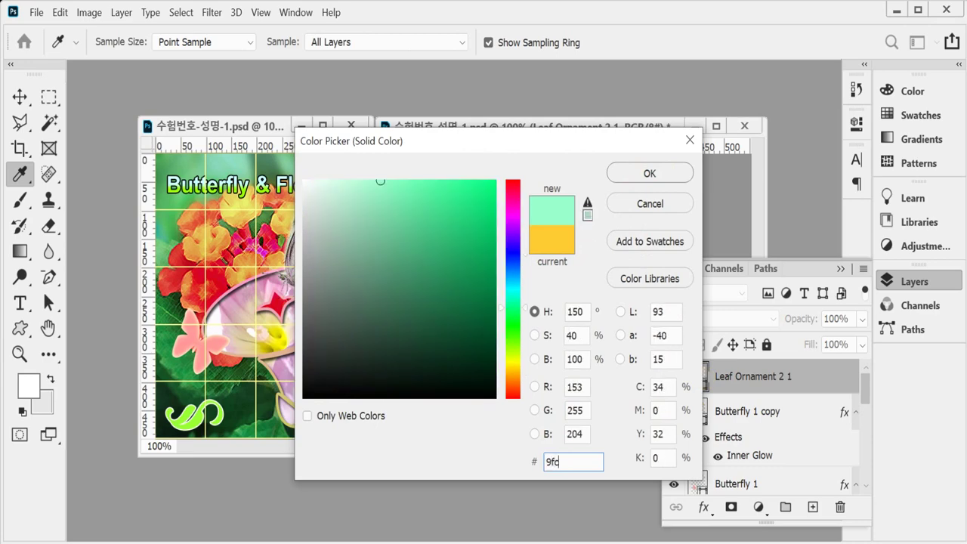
key(BackSpace)
text(3)
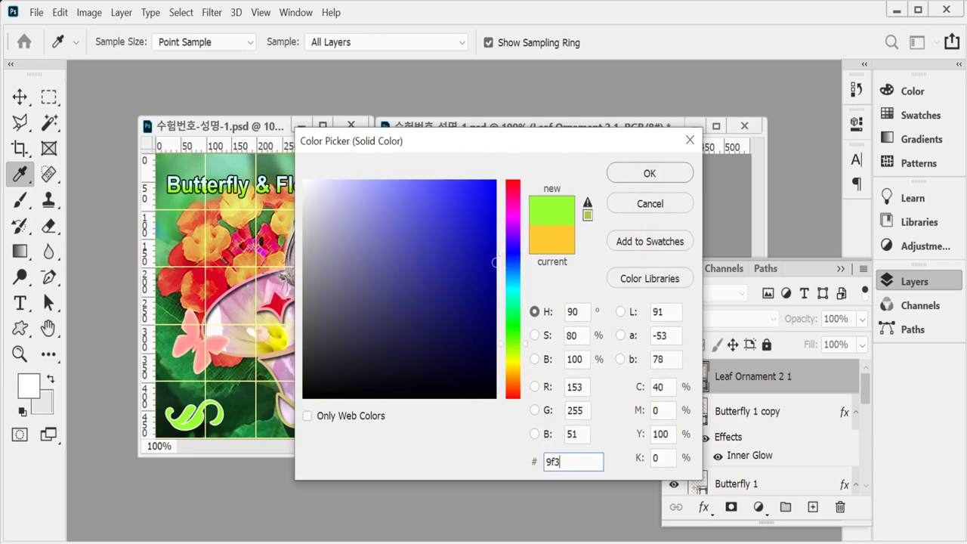
key(Return)
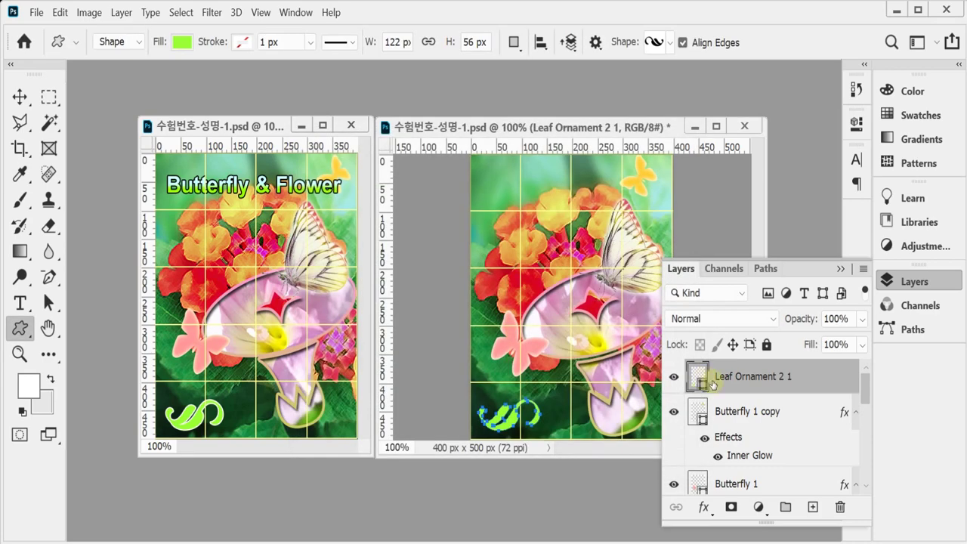
Add a 2 px outside stroke in solid white (#ffffff) to the leaf ornament layer
click(703, 507)
click(722, 383)
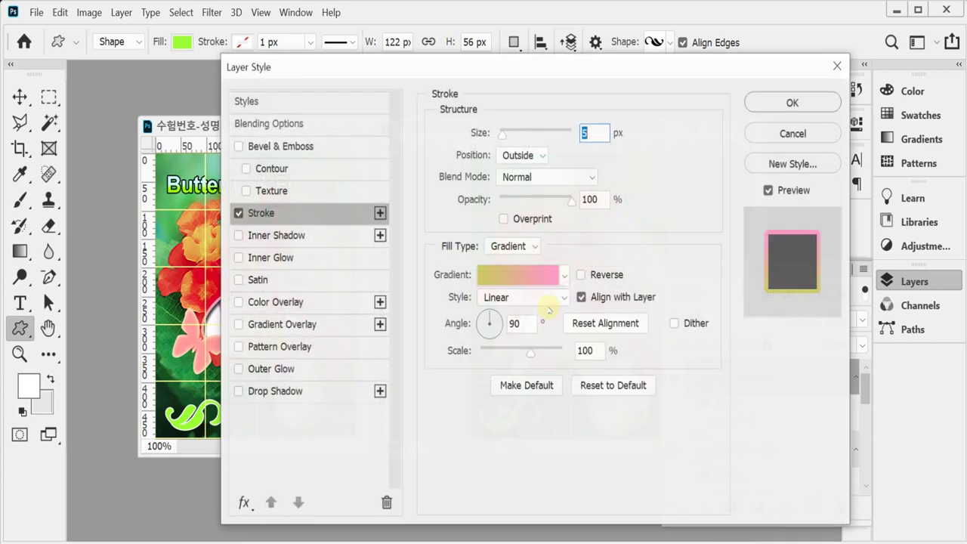
text(2)
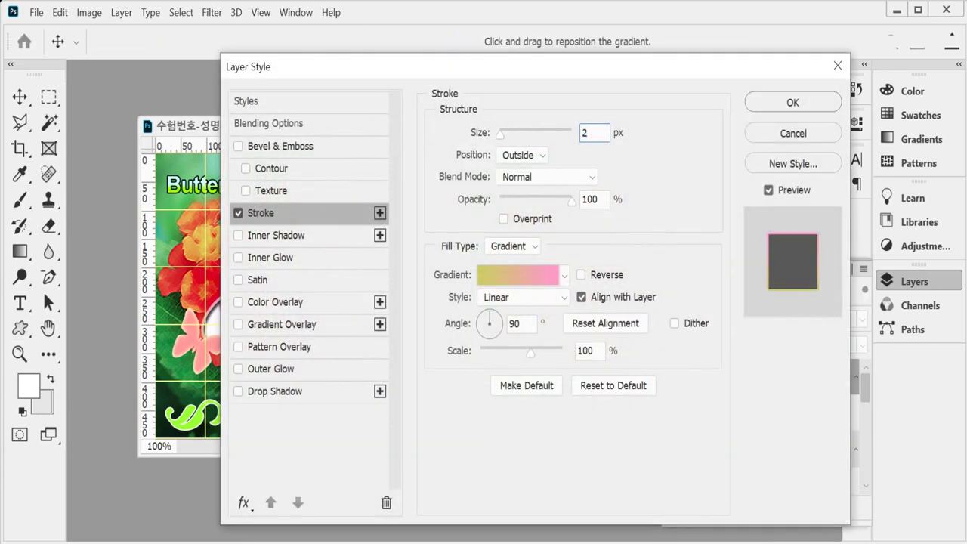
click(520, 246)
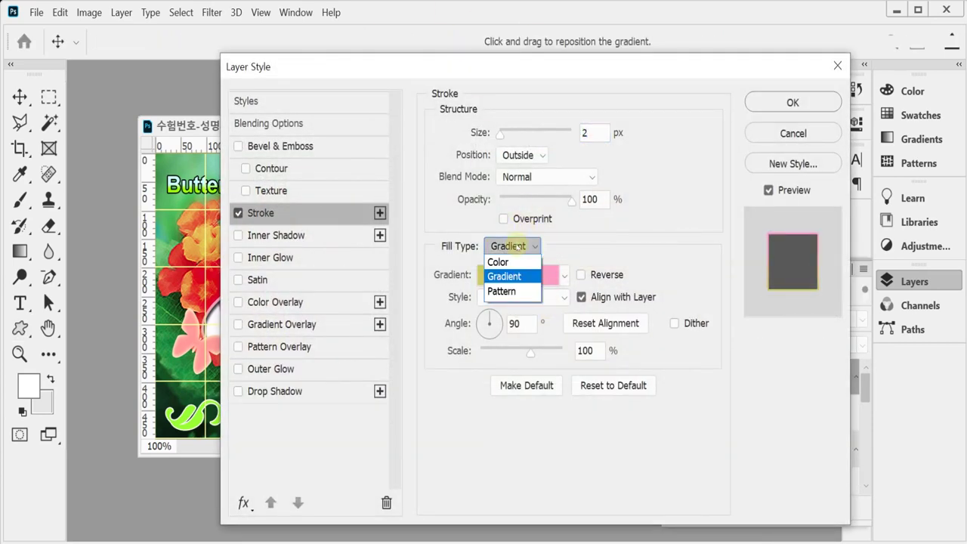
click(502, 260)
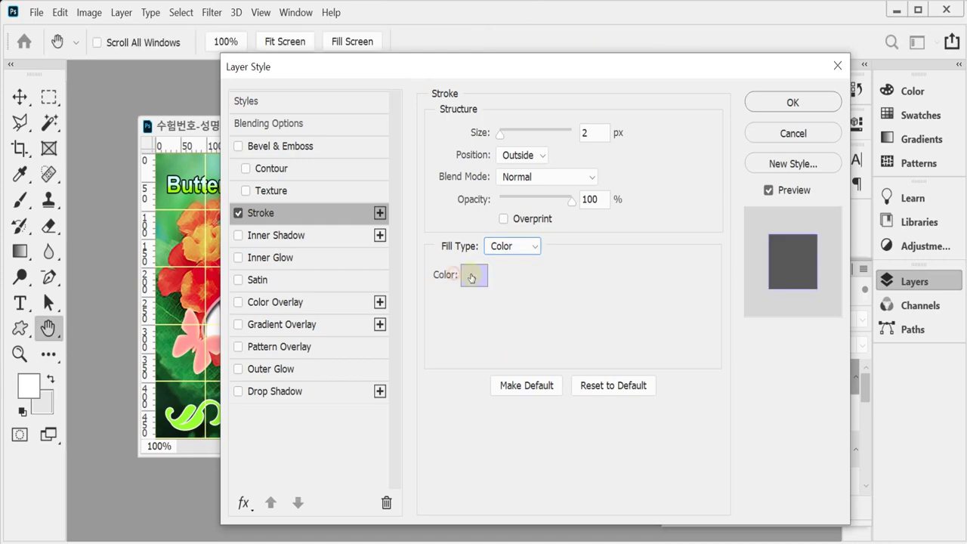
click(473, 275)
drag(355, 222, 292, 168)
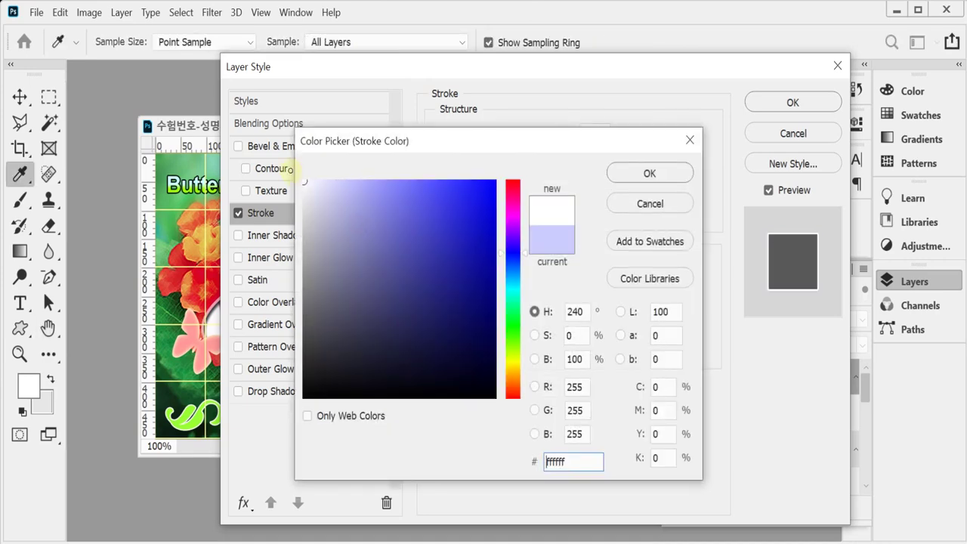
click(638, 174)
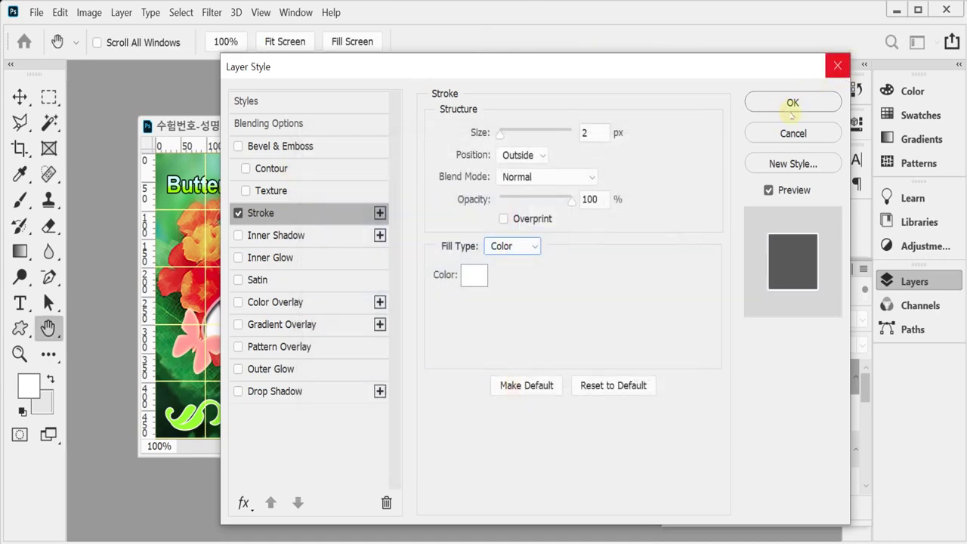
click(792, 100)
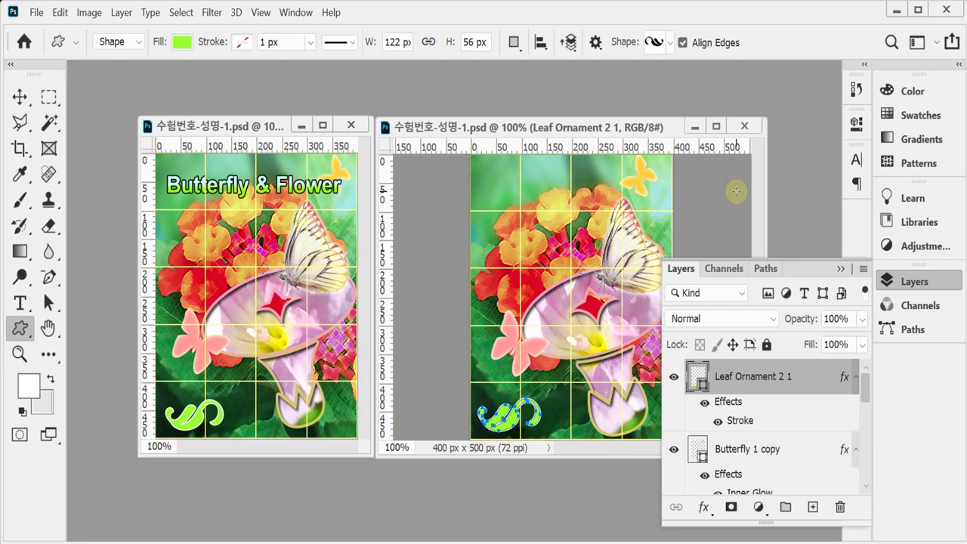
Copy the whole title text "Butterfly & Flower" from the finished reference document and leave its text editing
click(20, 302)
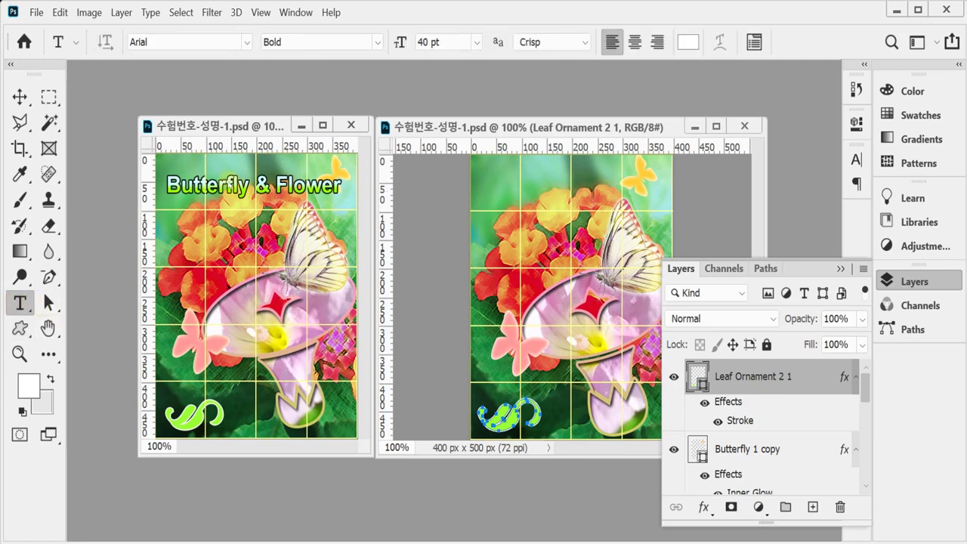
click(231, 184)
key(ctrl+a)
key(ctrl+c)
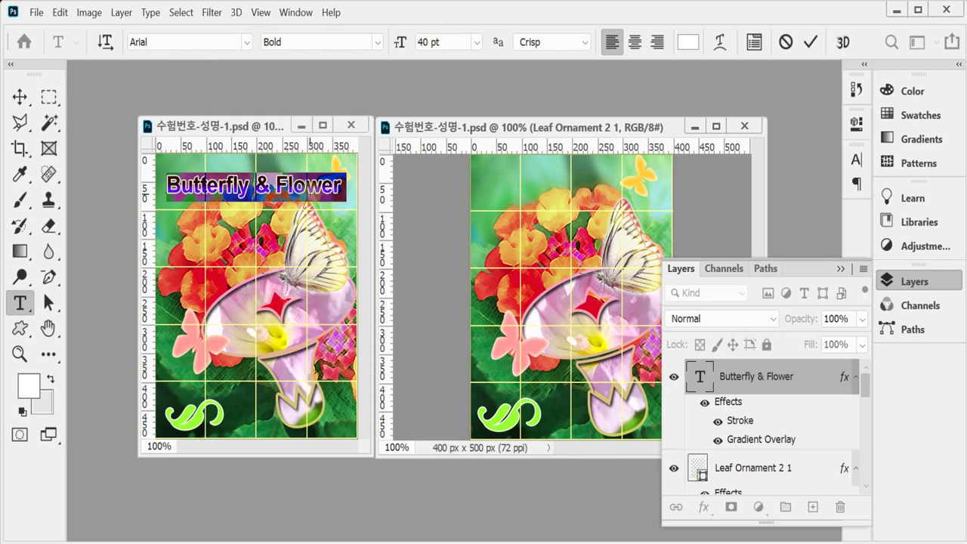
click(312, 189)
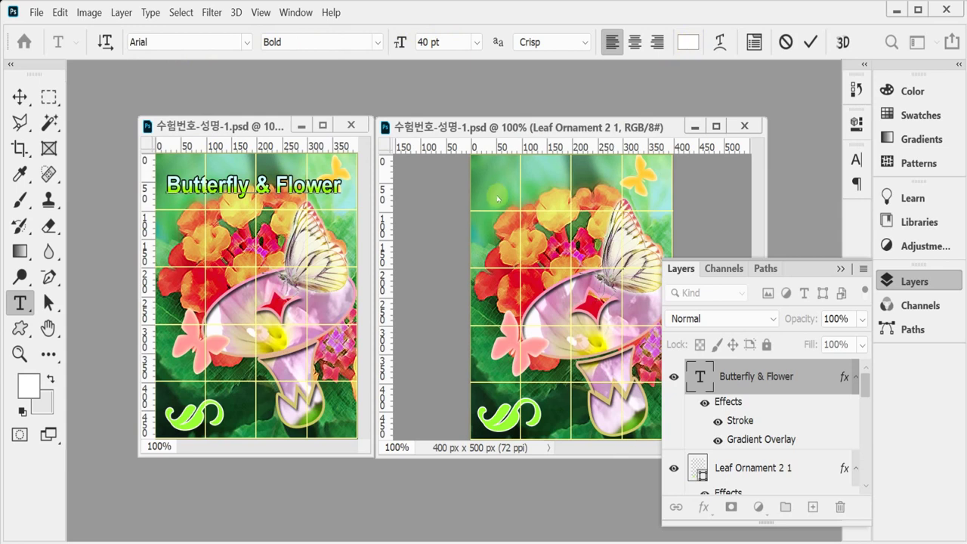
key(Escape)
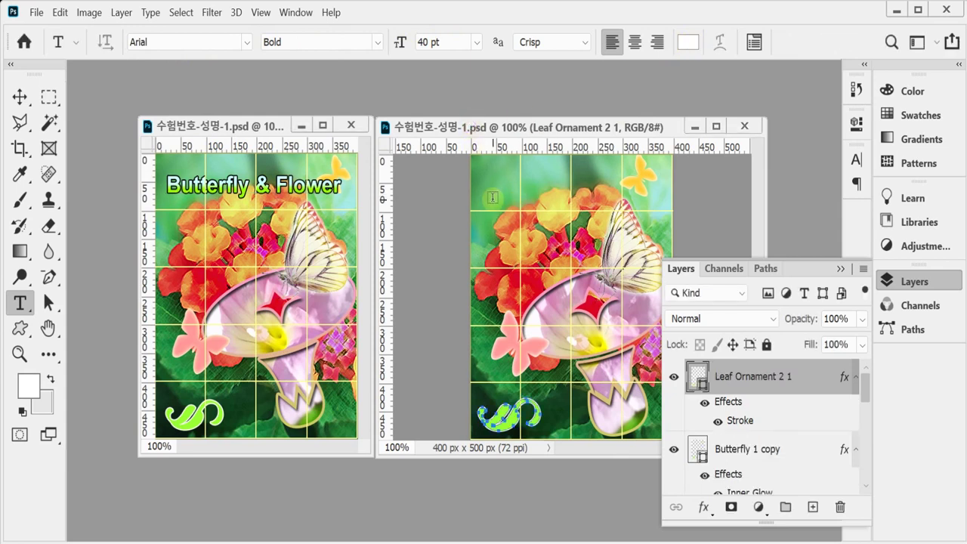
Paste the title "Butterfly & Flower" as new Arial Bold 40 pt text near the working canvas's upper edge, shift it slightly up and left, and commit it
click(492, 202)
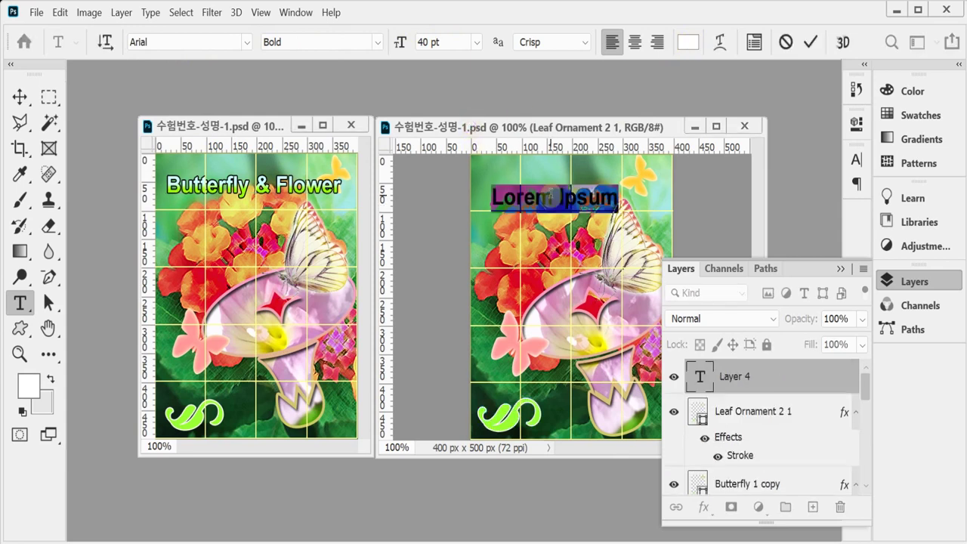
key(ctrl+v)
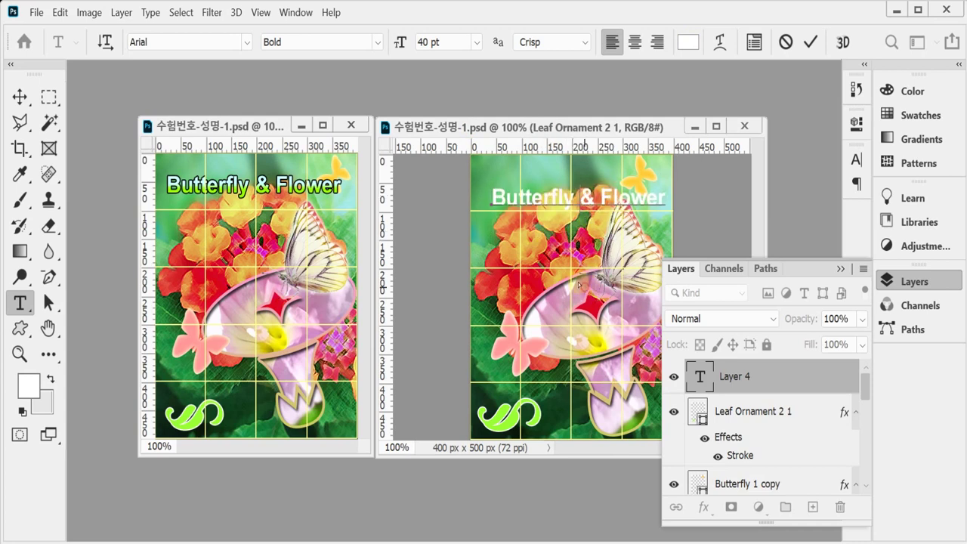
drag(585, 288, 577, 281)
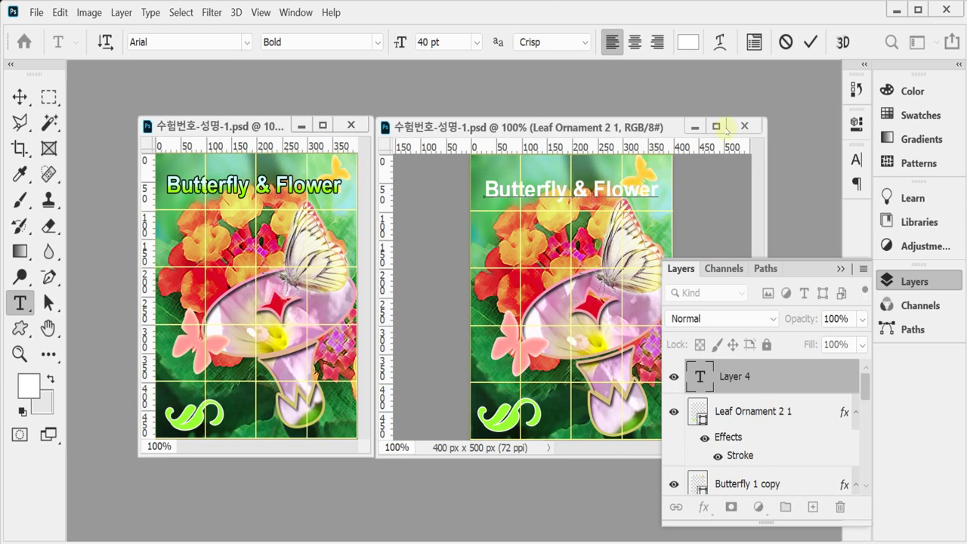
click(703, 507)
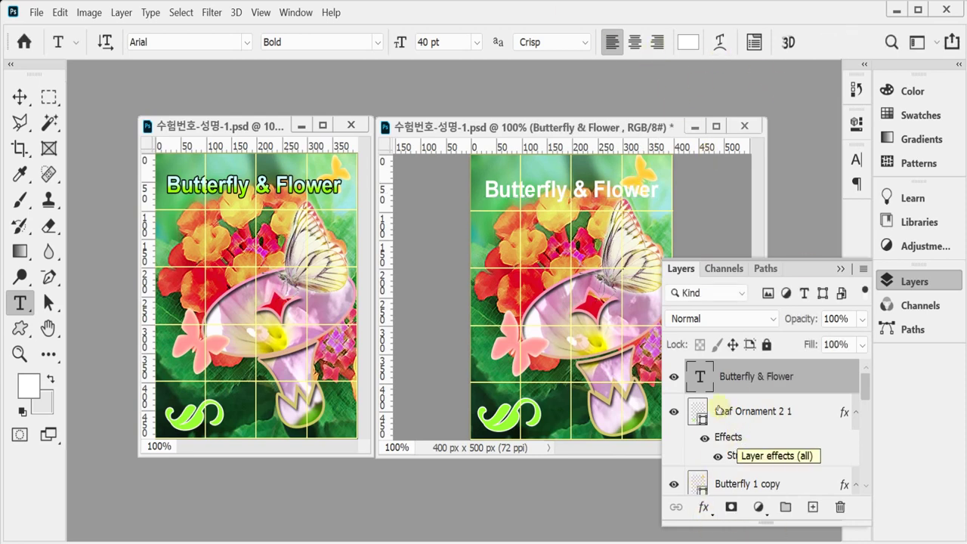
Give the title text layer a 2 px outside stroke in solid black (#000000)
click(704, 509)
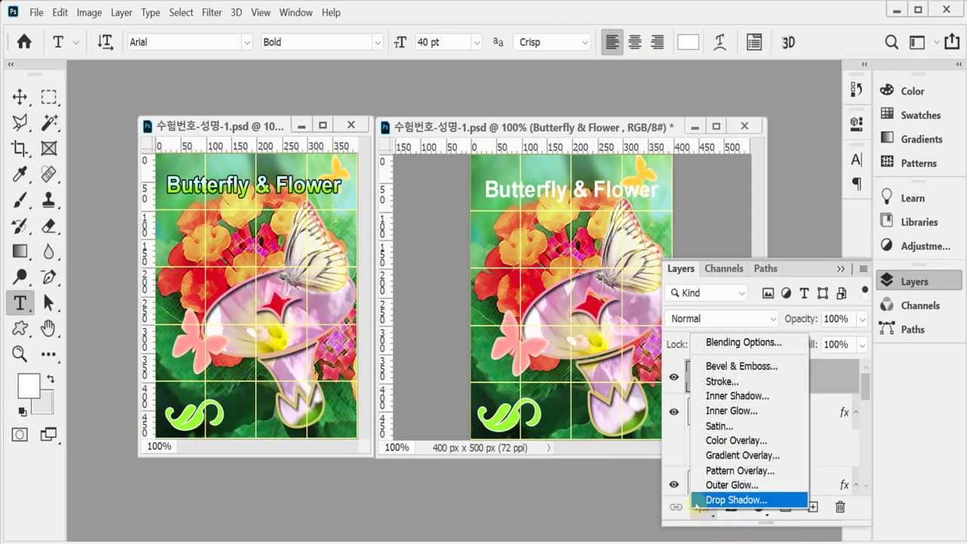
click(742, 382)
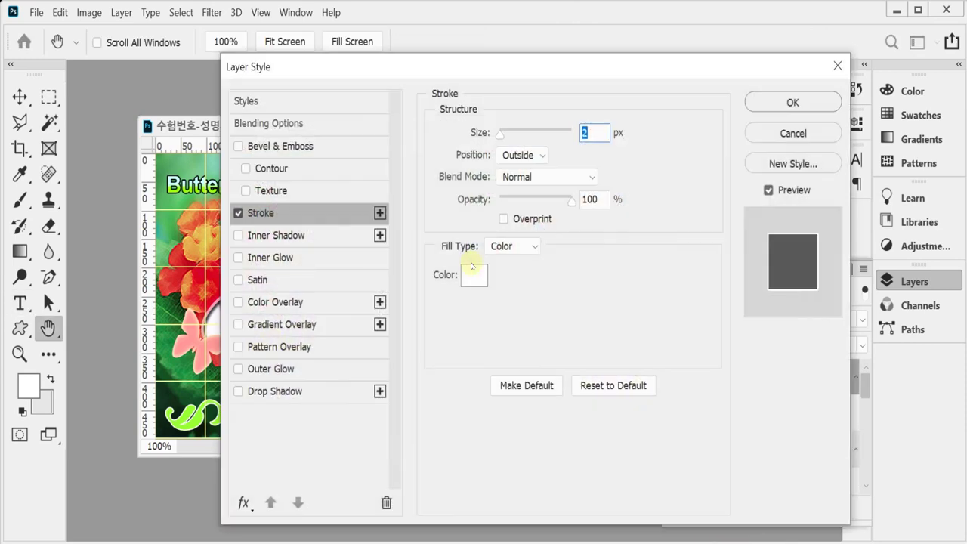
click(472, 266)
click(470, 278)
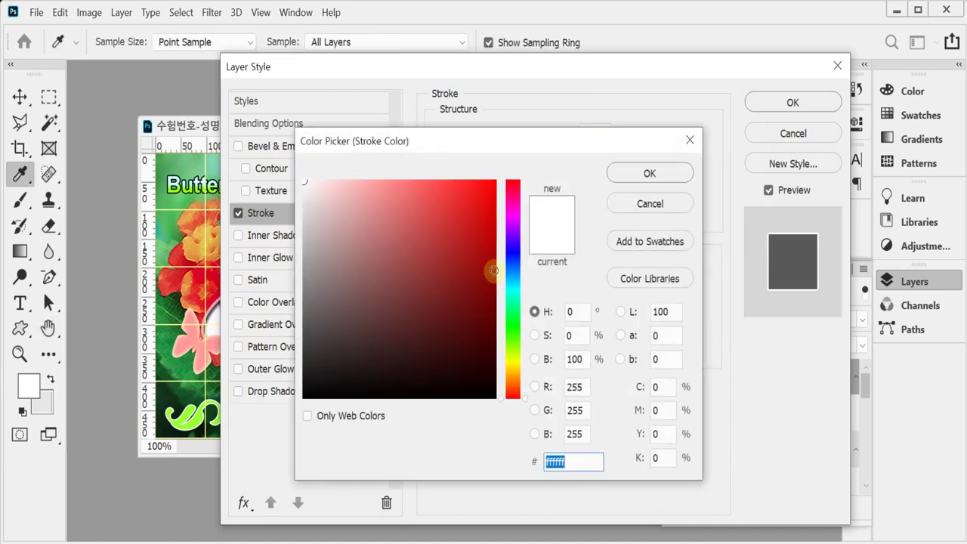
drag(400, 388, 287, 402)
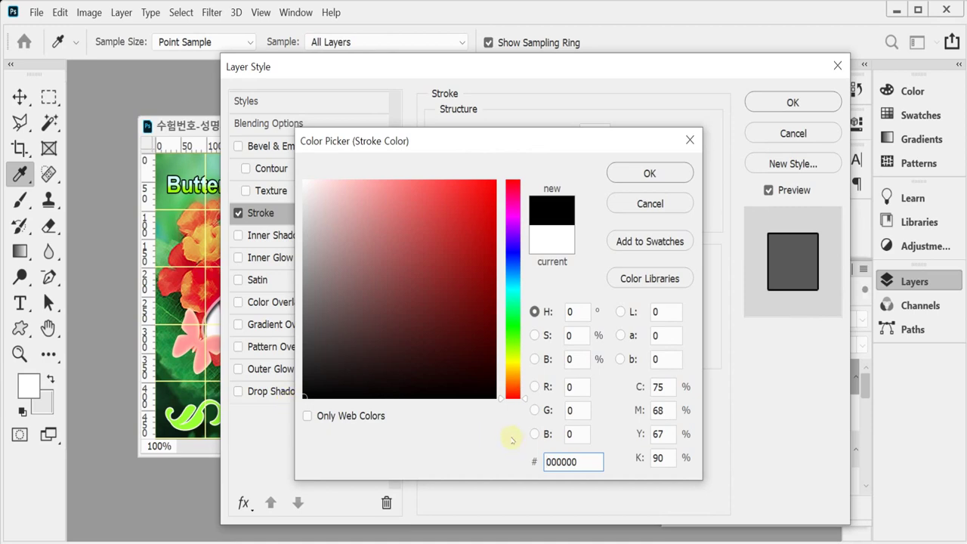
drag(317, 189, 298, 177)
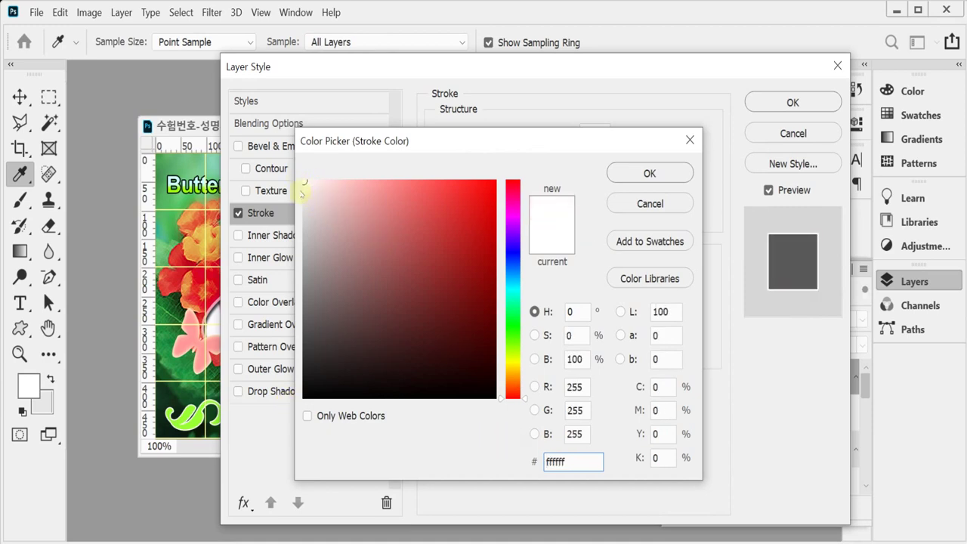
click(302, 175)
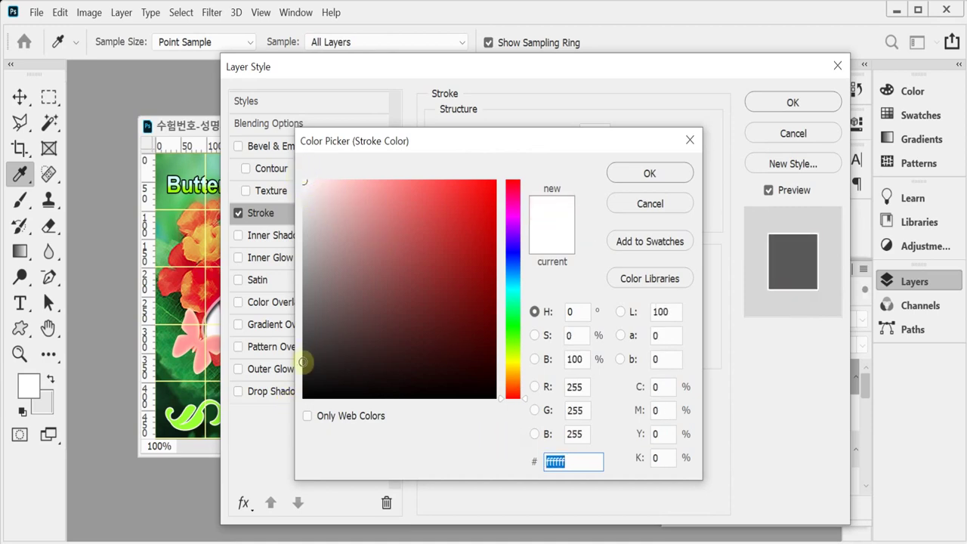
click(305, 399)
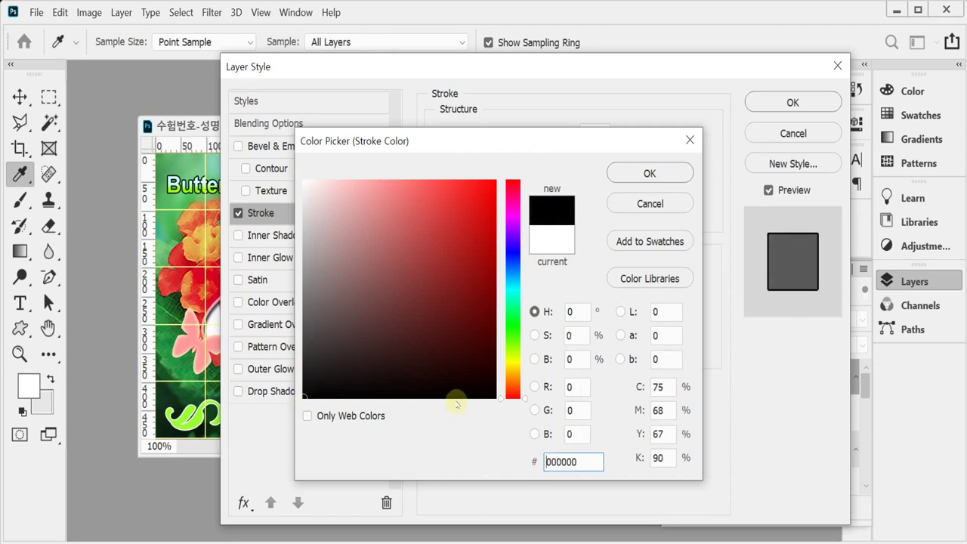
click(497, 399)
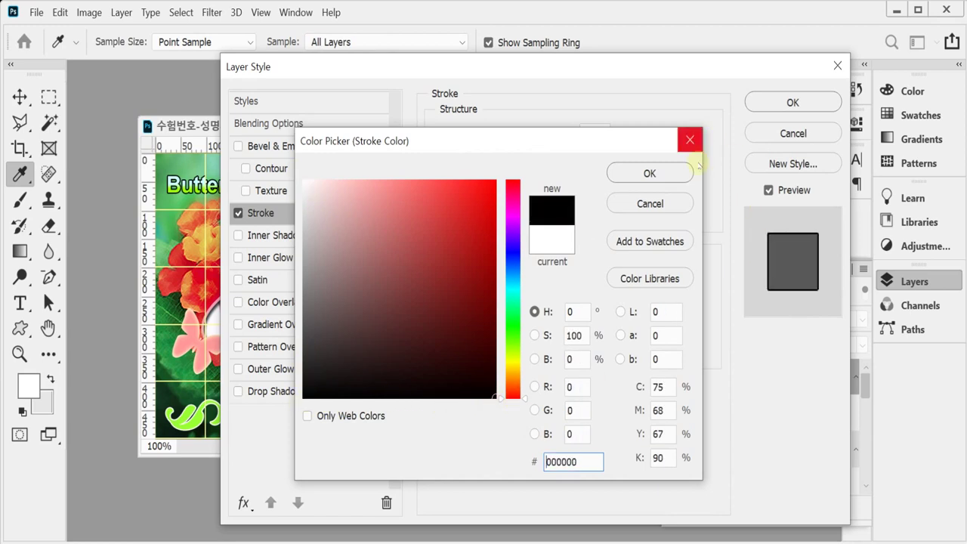
click(650, 173)
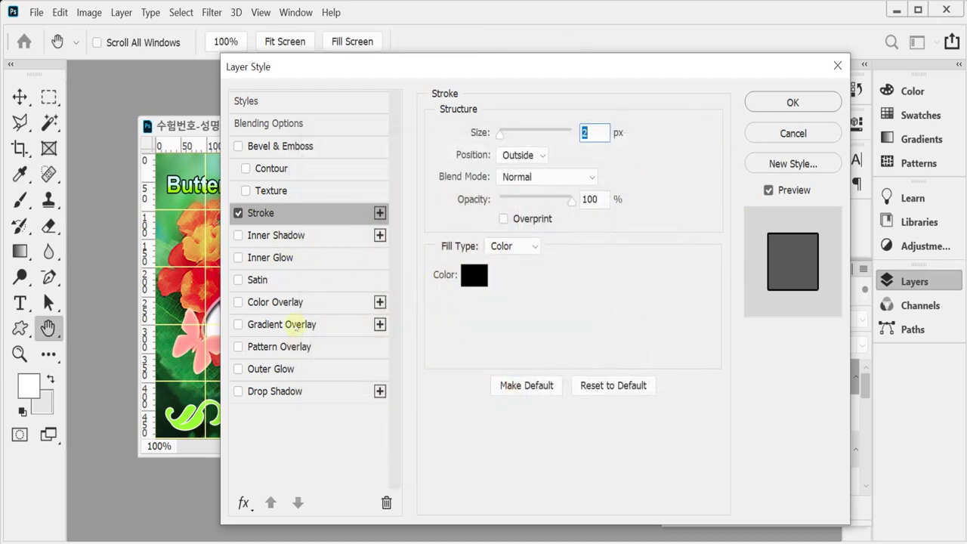
Add a gradient overlay to the title text layer and set the gradient's starting colour stop to #9f0
click(298, 324)
click(536, 179)
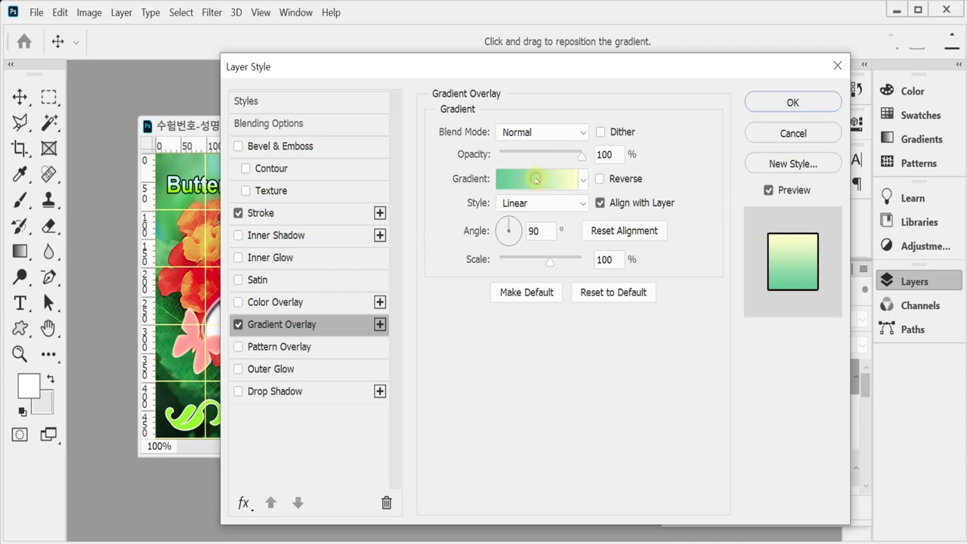
click(473, 418)
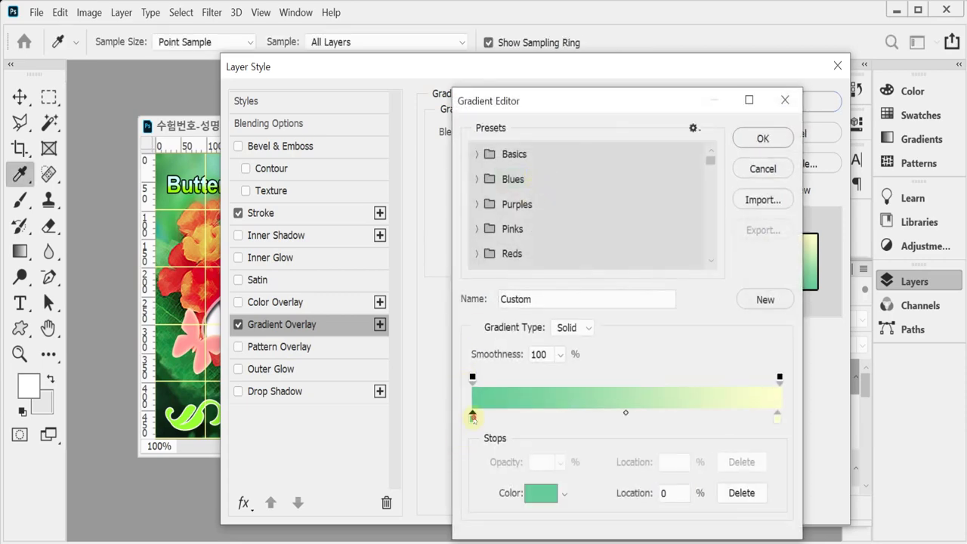
double_click(473, 420)
text(9cf)
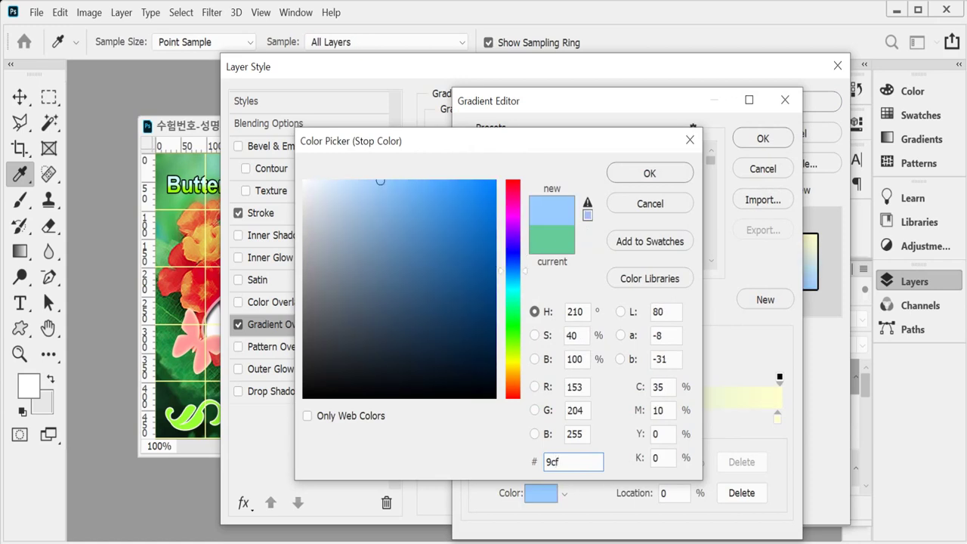
key(BackSpace)
key(BackSpace)
text(f0)
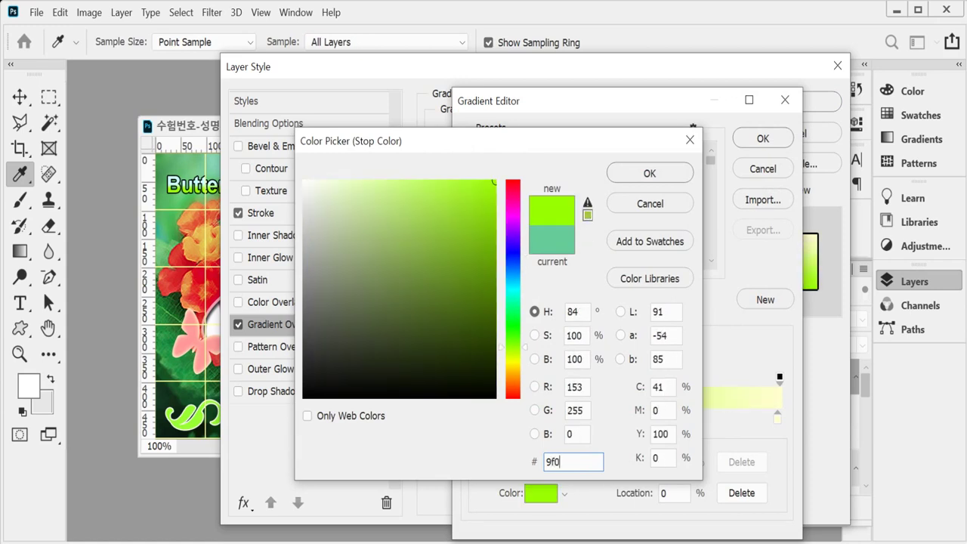
click(648, 173)
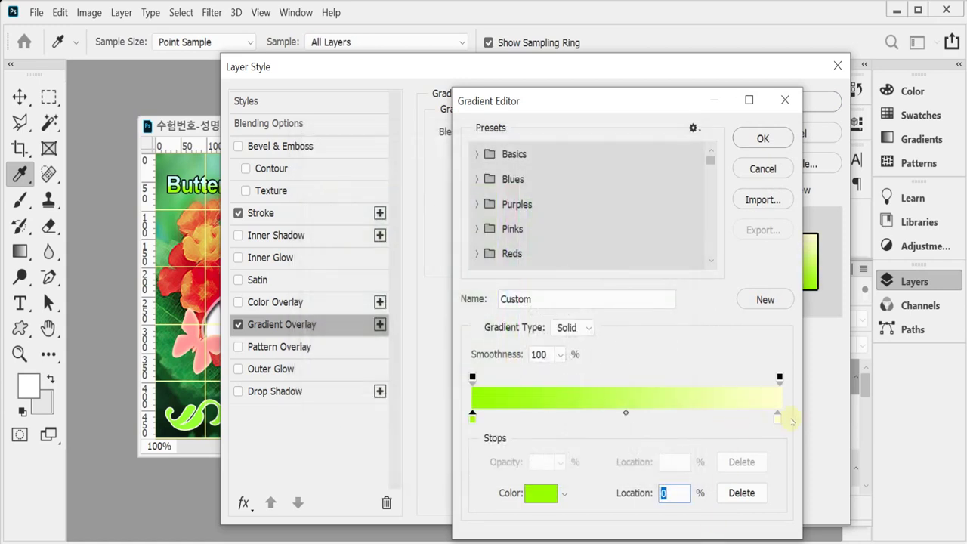
Set the gradient's end colour stop to #cff and accept the edited gradient
click(777, 416)
double_click(776, 416)
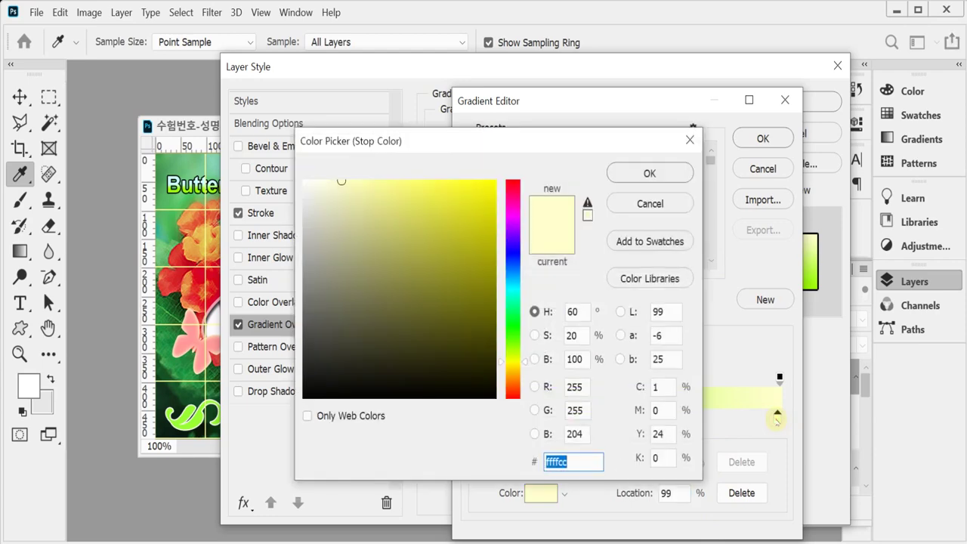
text(9)
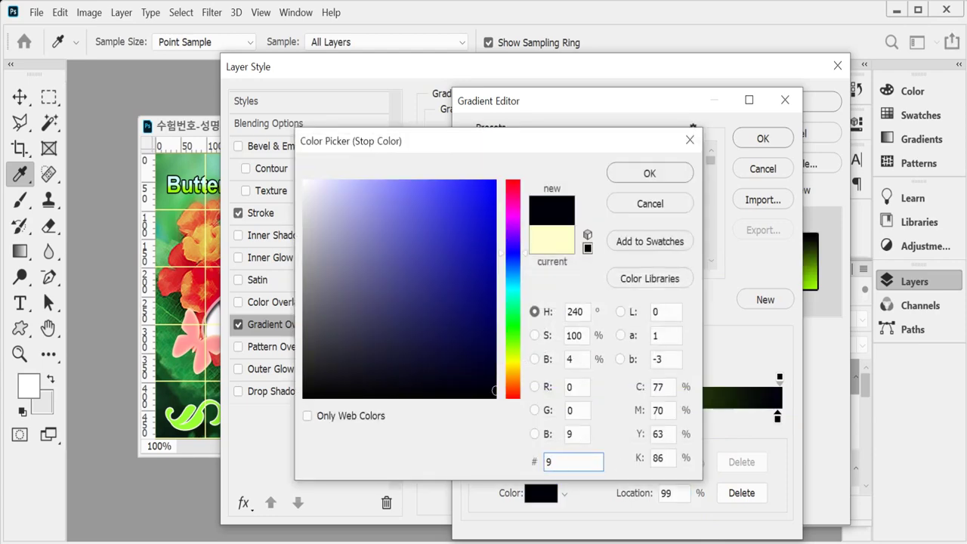
key(BackSpace)
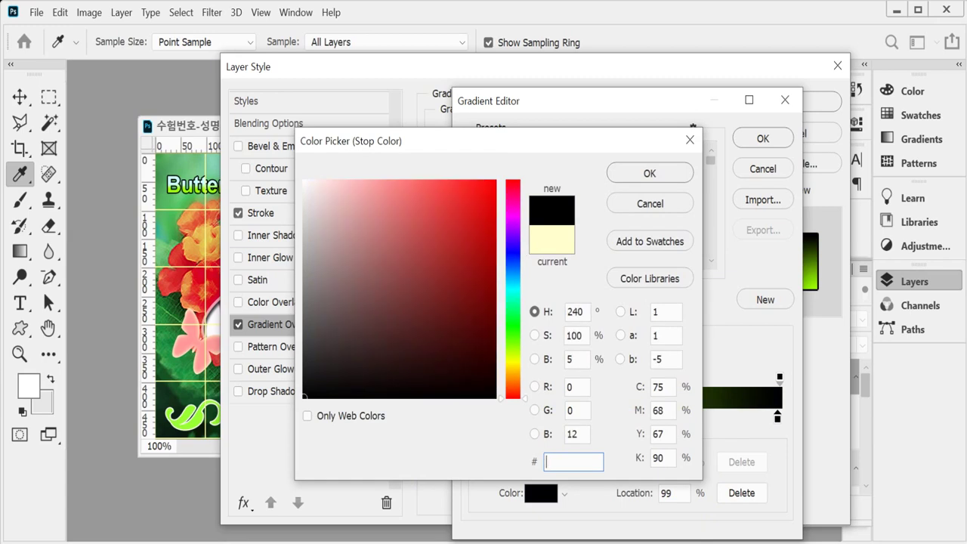
text(cff)
key(Return)
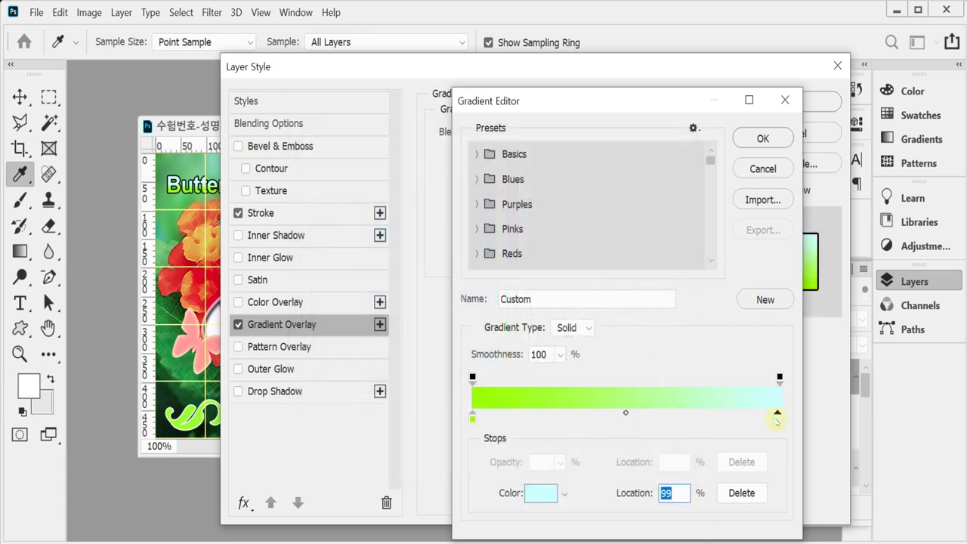
click(765, 138)
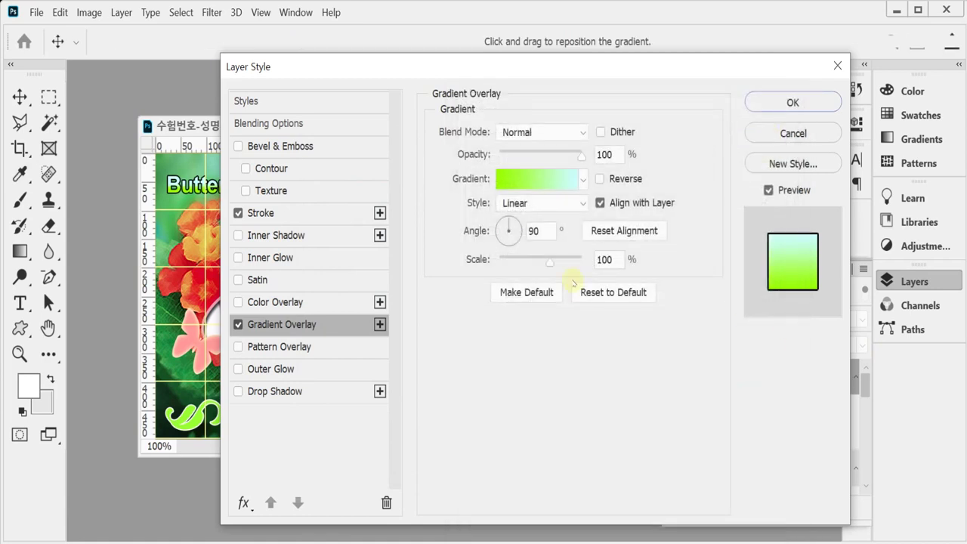
Apply the linear 90° gradient overlay together with the stroke to the title text layer
click(550, 229)
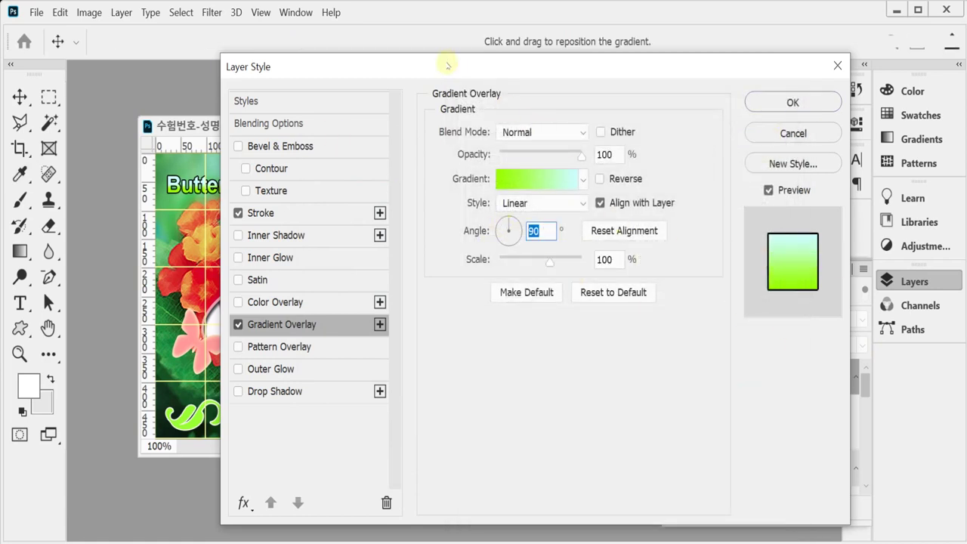
drag(446, 65, 612, 59)
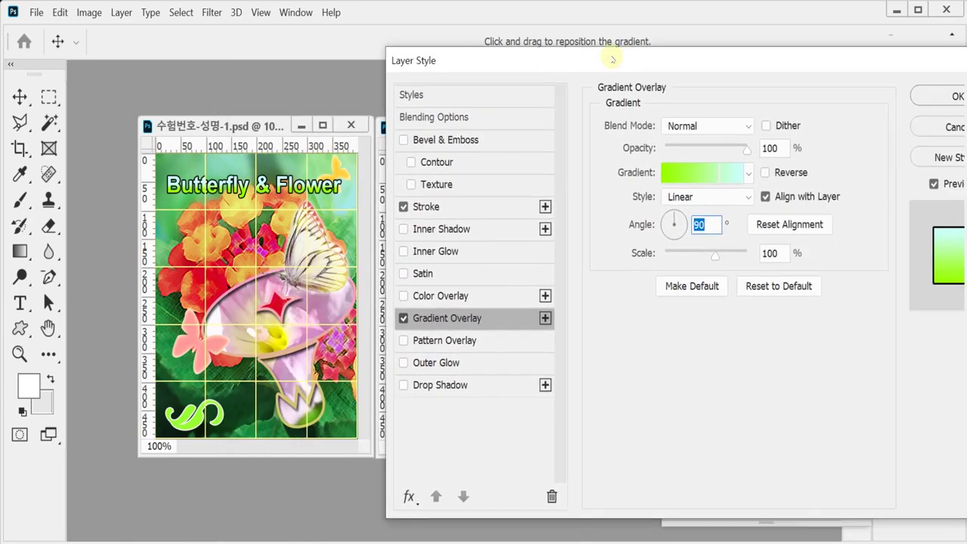
click(934, 97)
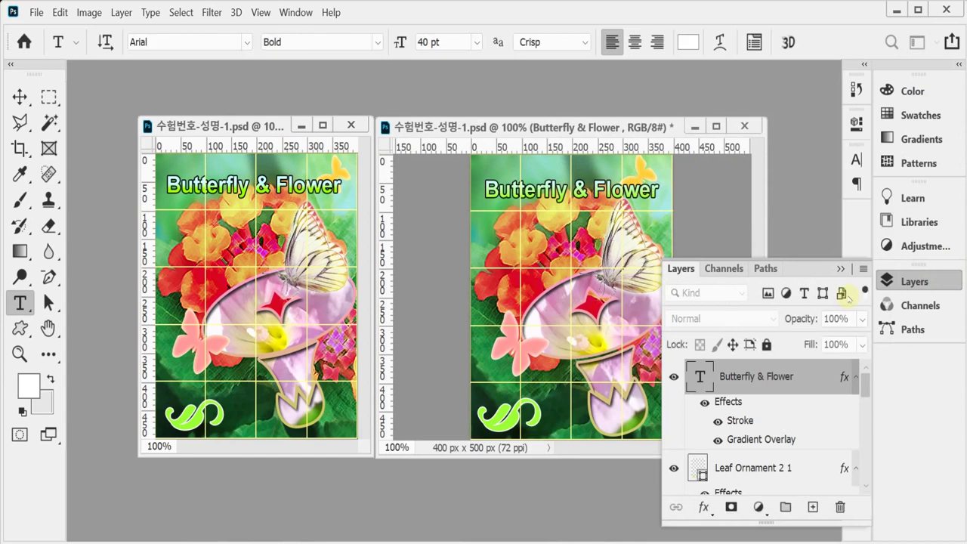
click(906, 280)
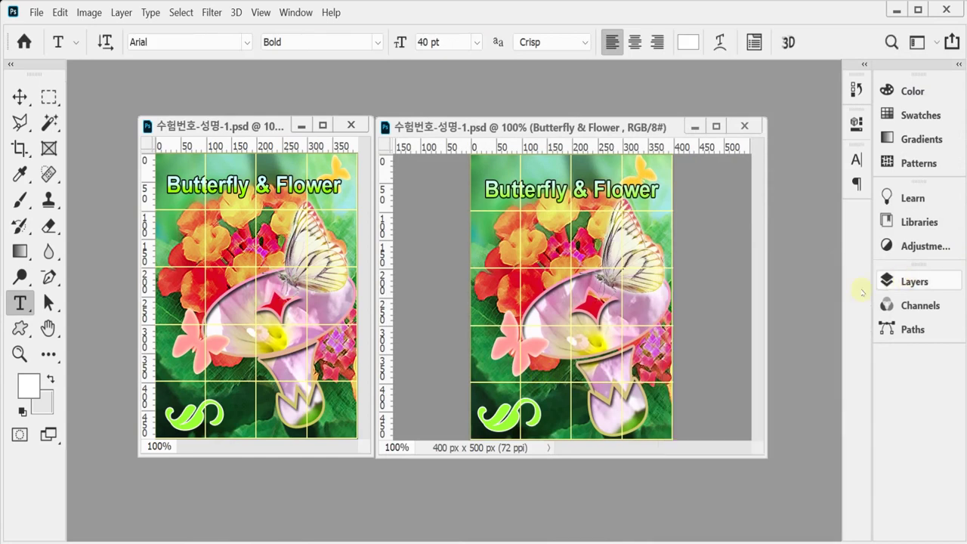
Bring the working document over the reference, hide its grid lines and nudge the title text slightly left
drag(447, 125, 201, 123)
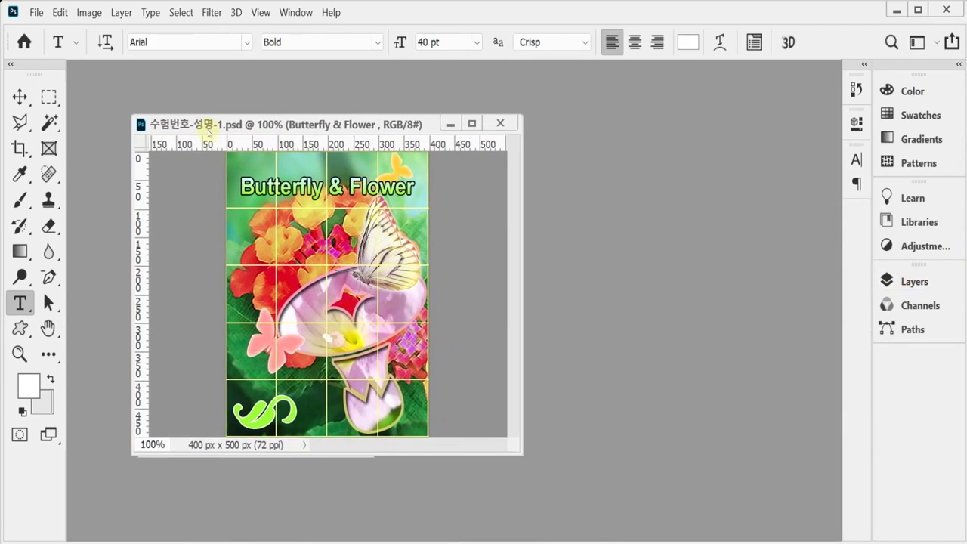
key(ctrl+apostrophe)
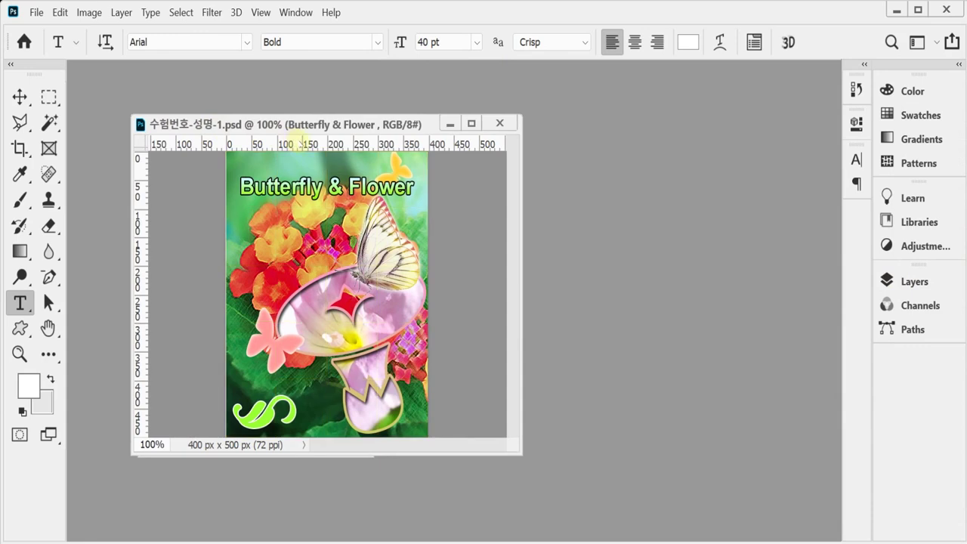
key(ctrl+Left)
key(ctrl+Left)
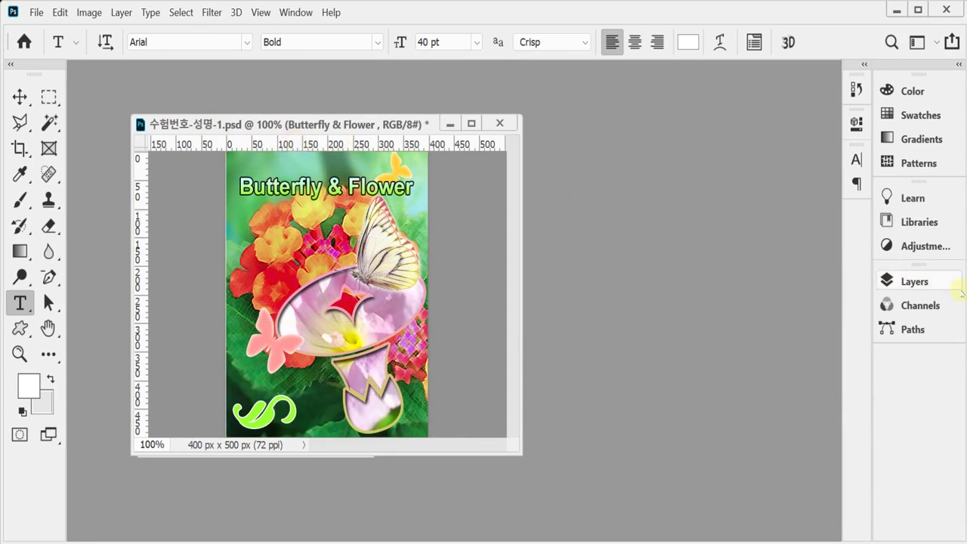
Select the background flower photo (Layer 1) and shift it very slightly with the Move tool
click(914, 282)
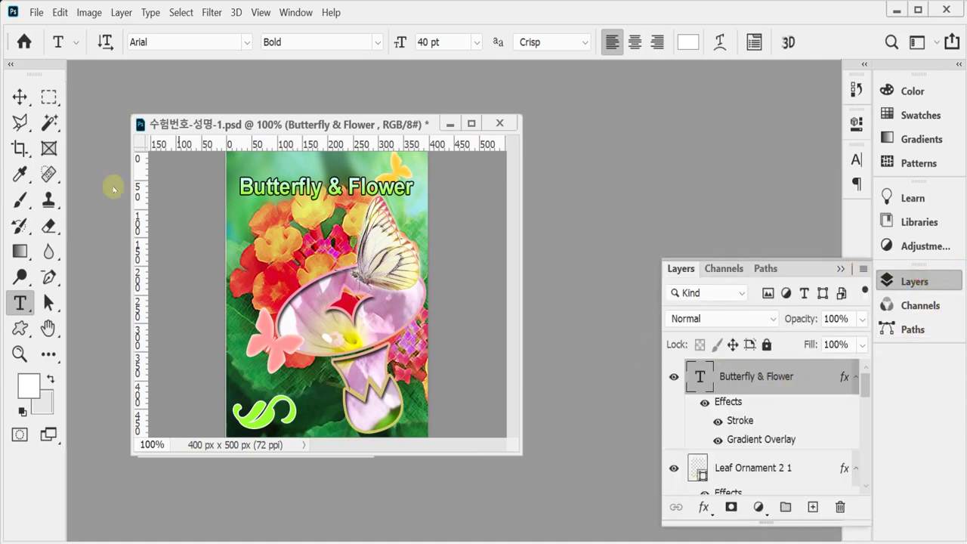
click(30, 96)
ctrl+click(227, 216)
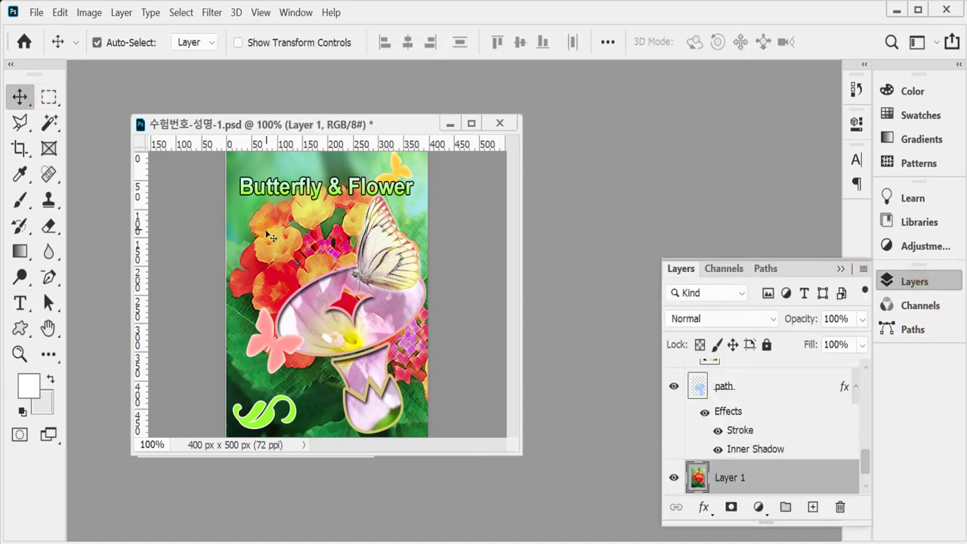
drag(278, 237, 278, 235)
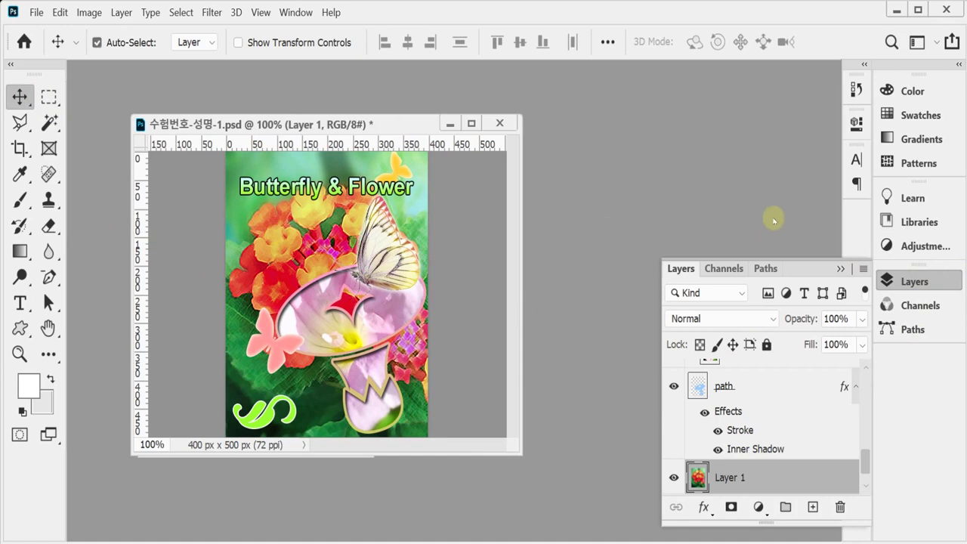
click(912, 282)
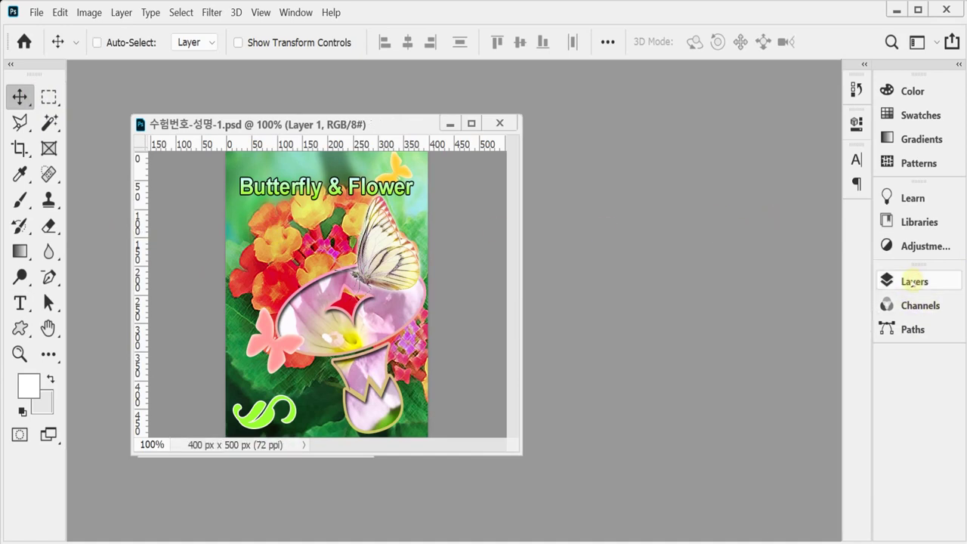
Save a JPEG copy named 수험번호-성명-1.jpg in the GTQ folder under 문서, with quality 8
key(ctrl+shift+s)
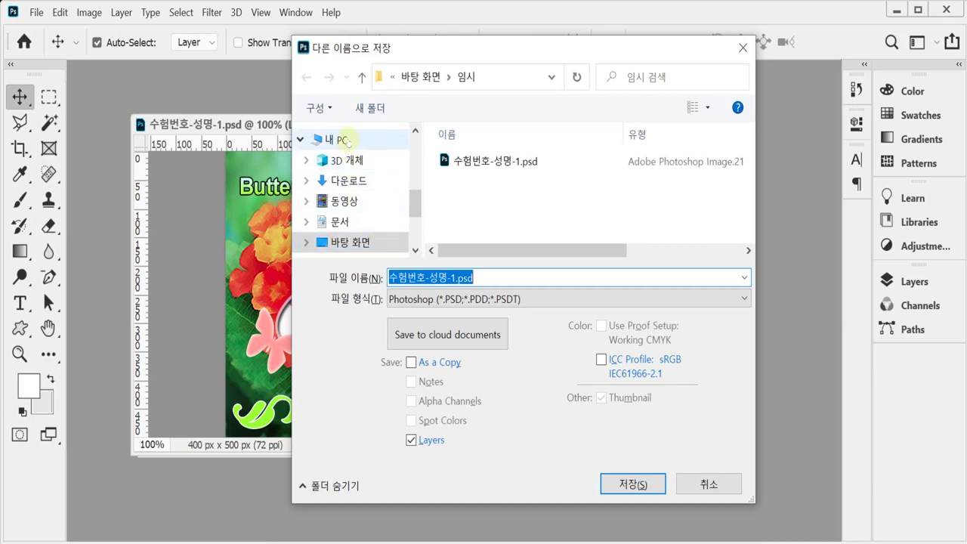
click(345, 139)
click(339, 222)
scroll(514, 226, down, 3)
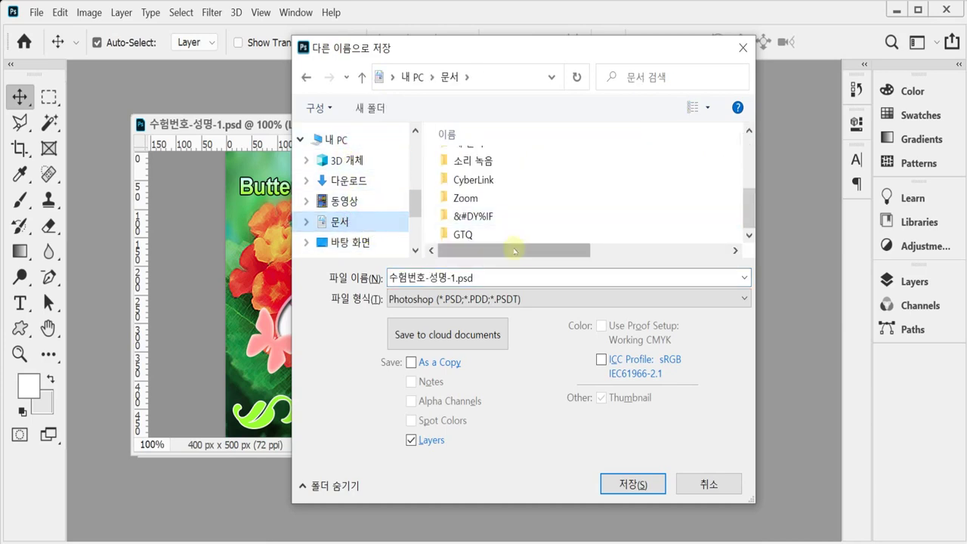
double_click(498, 234)
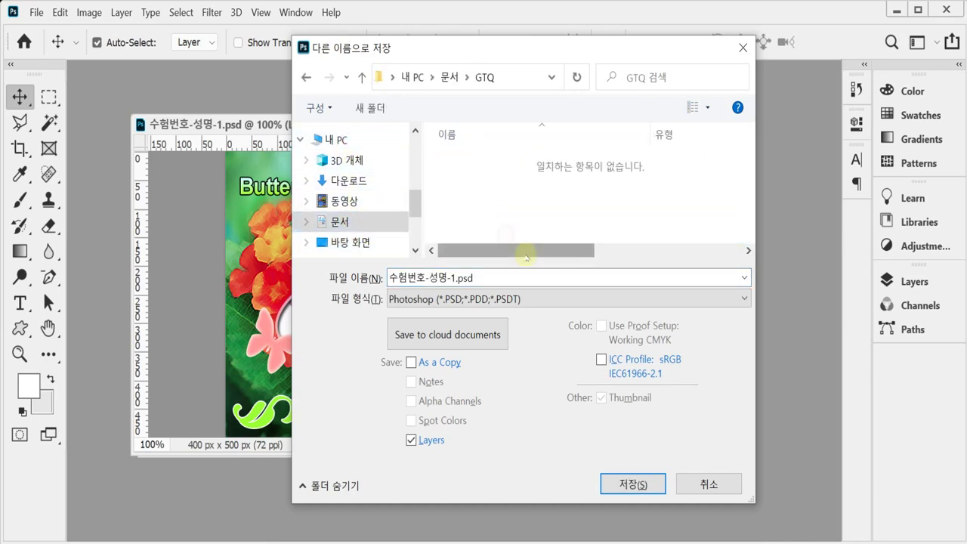
click(477, 300)
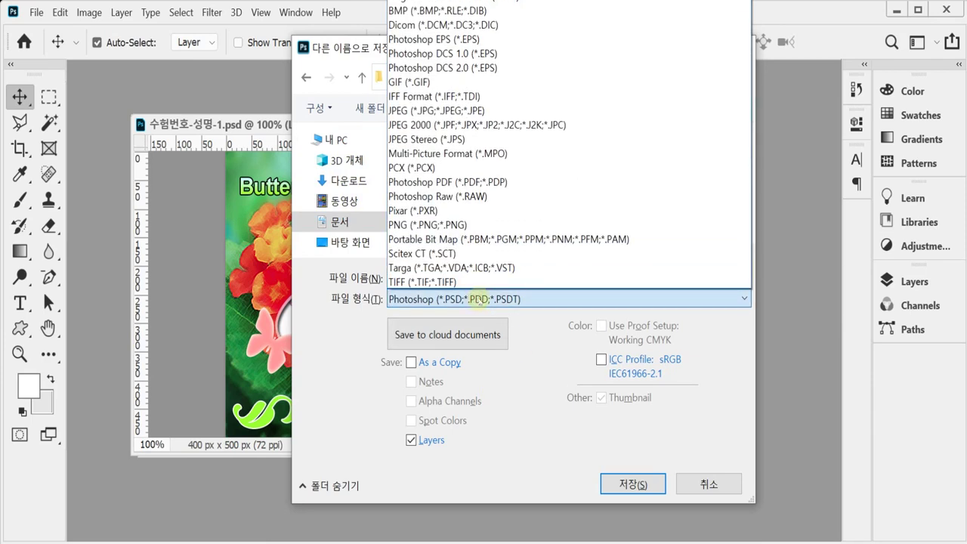
click(501, 110)
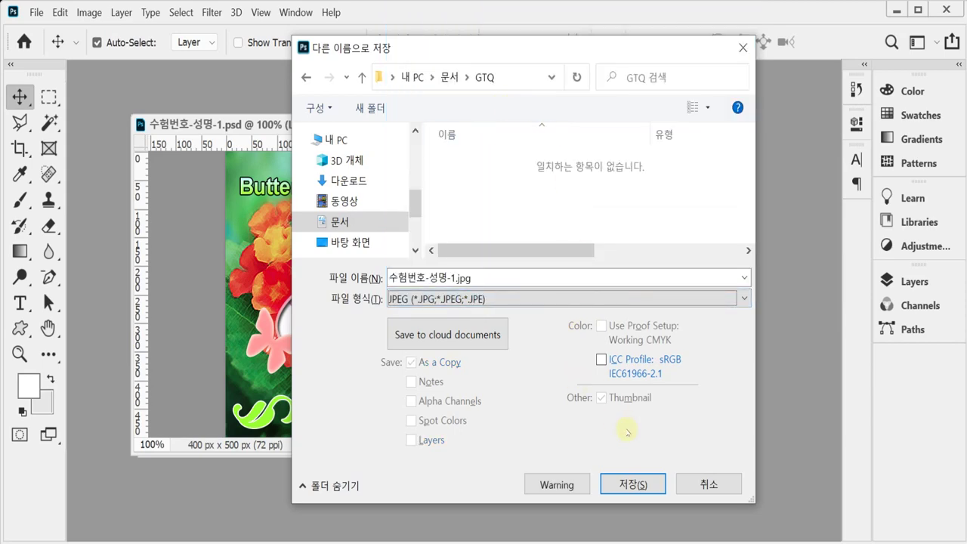
click(632, 483)
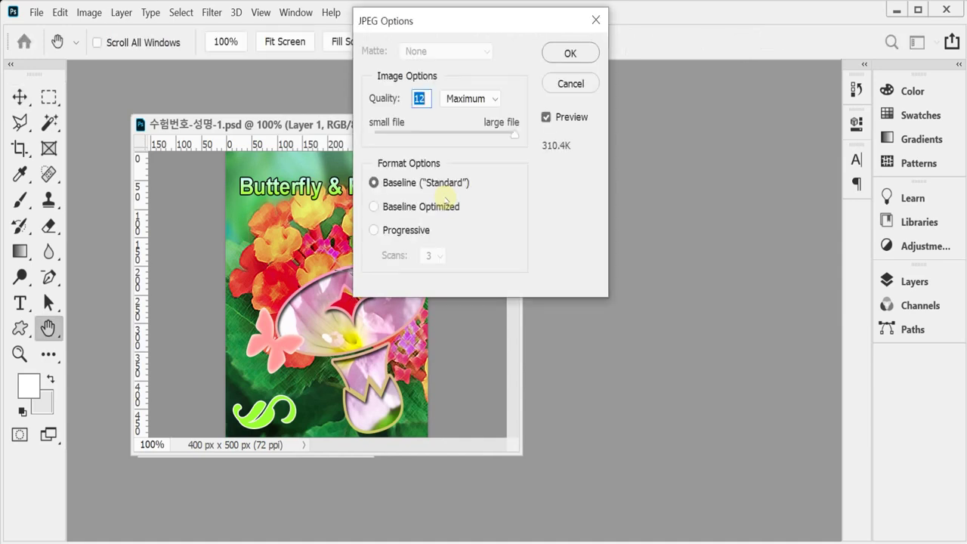
text(8)
key(Return)
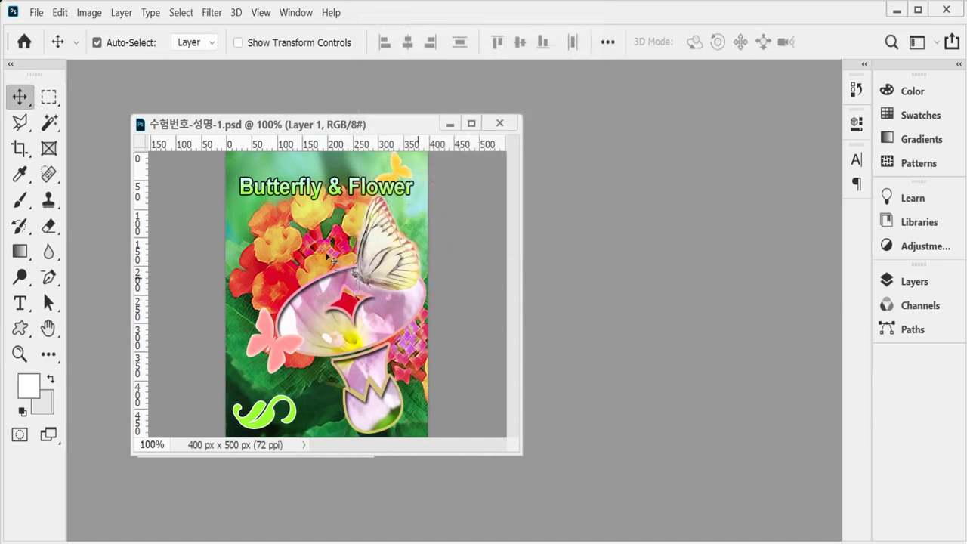
Resize the image proportionally to 40 px wide by 50 px high
click(89, 13)
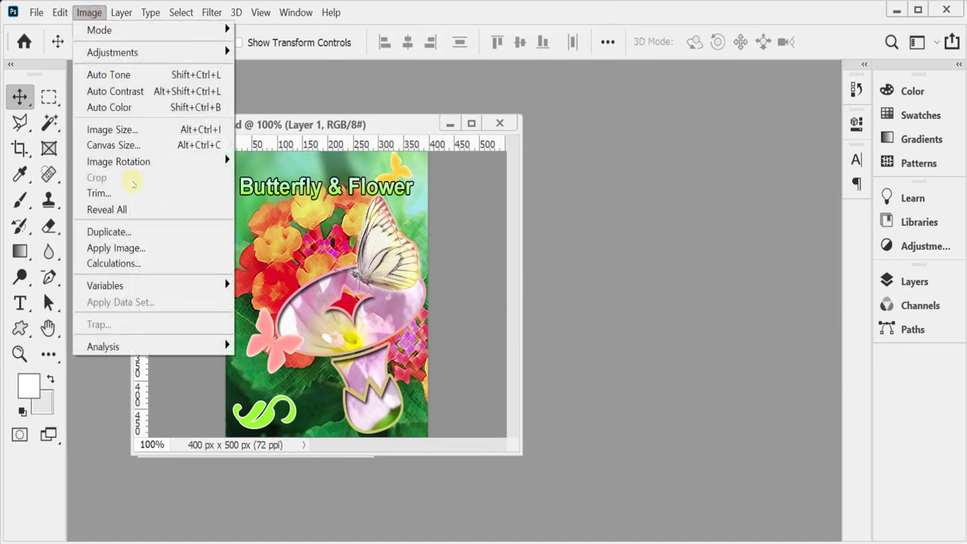
click(140, 129)
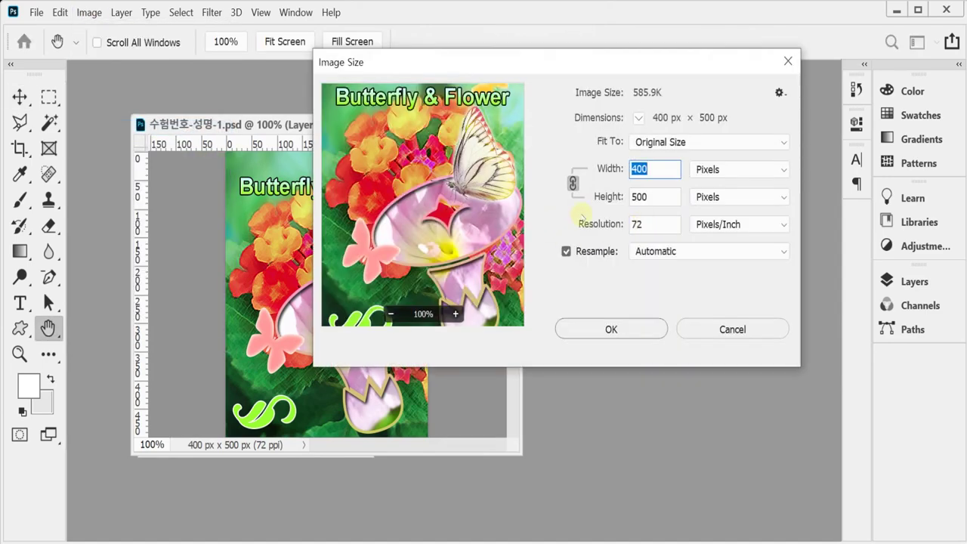
text(40)
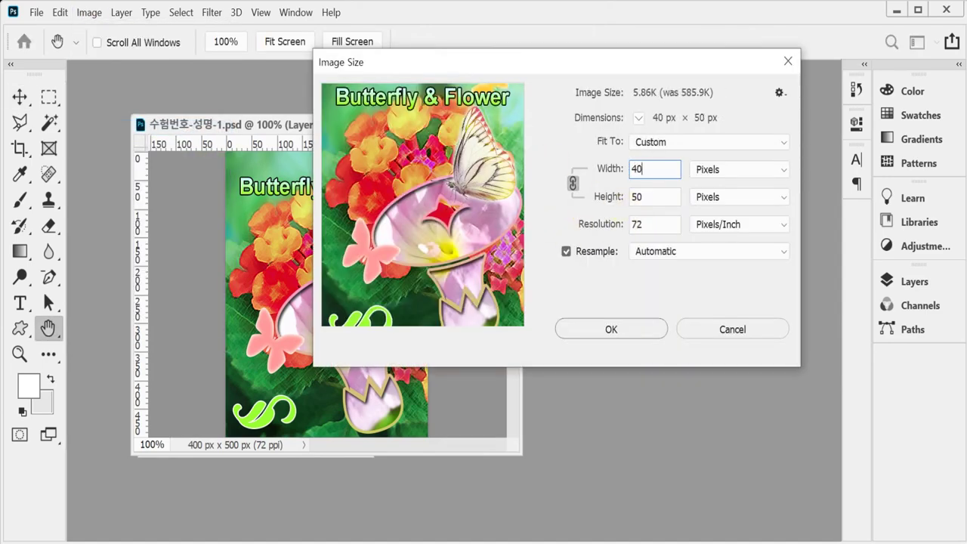
click(595, 335)
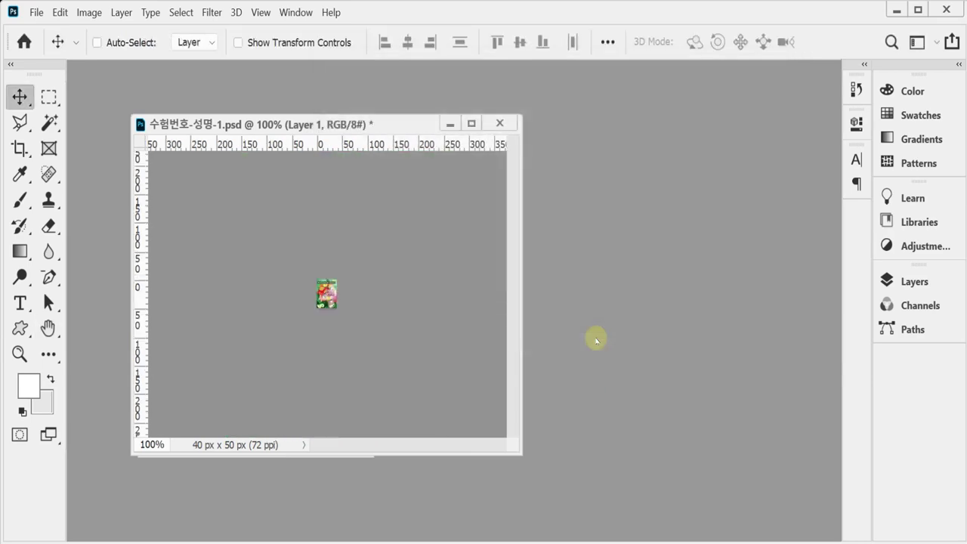
Save the resized document as 수험번호-성명-1.psd with layers in the GTQ folder under 문서
key(ctrl+shift+s)
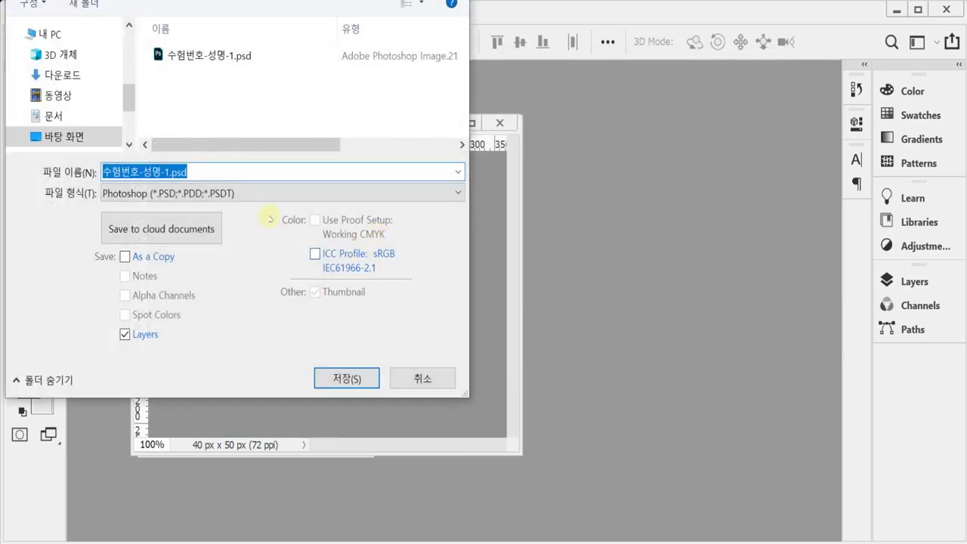
drag(121, 3, 365, 58)
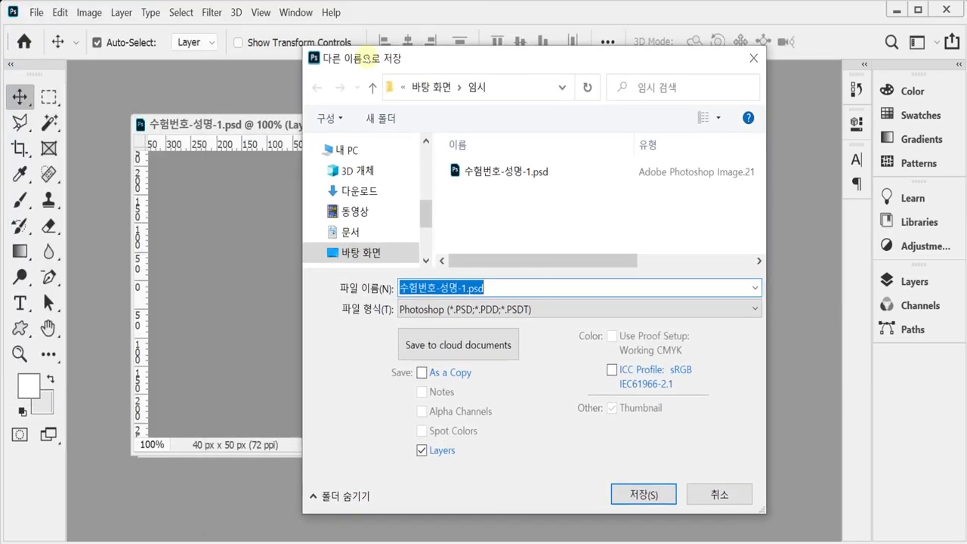
click(360, 151)
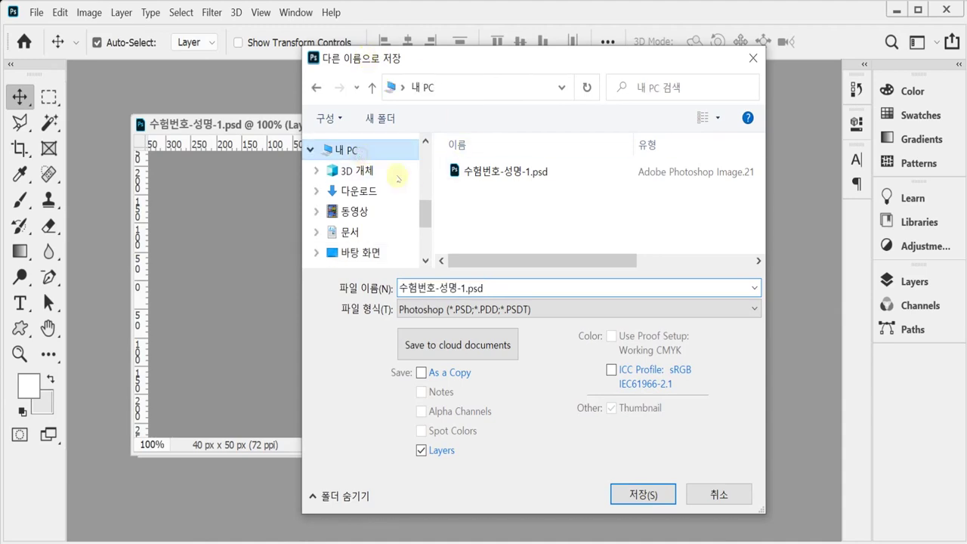
click(351, 232)
scroll(483, 242, down, 3)
click(500, 247)
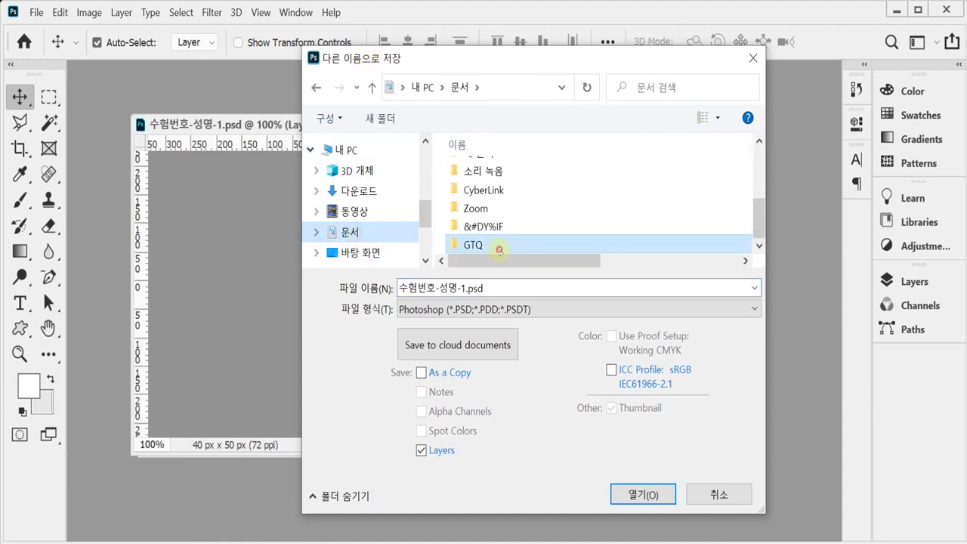
double_click(500, 247)
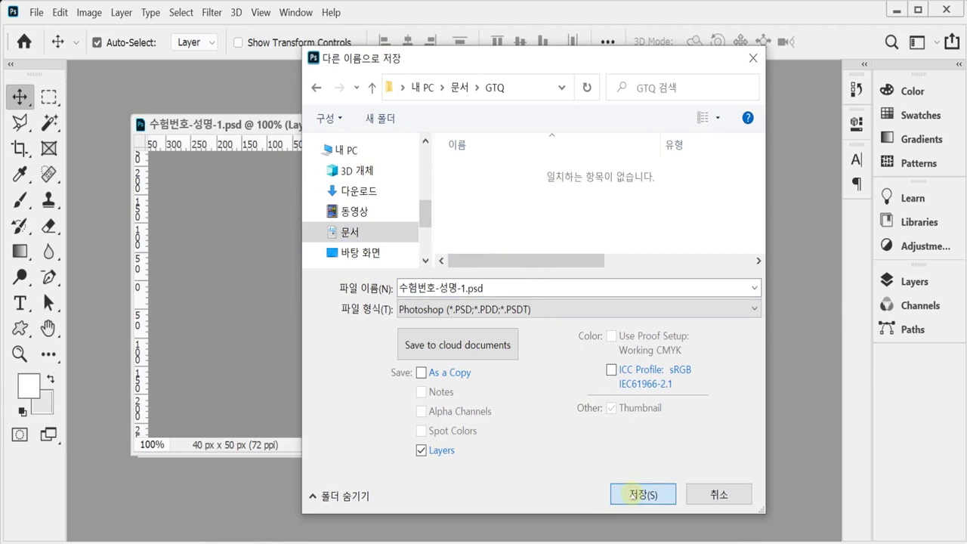
click(638, 494)
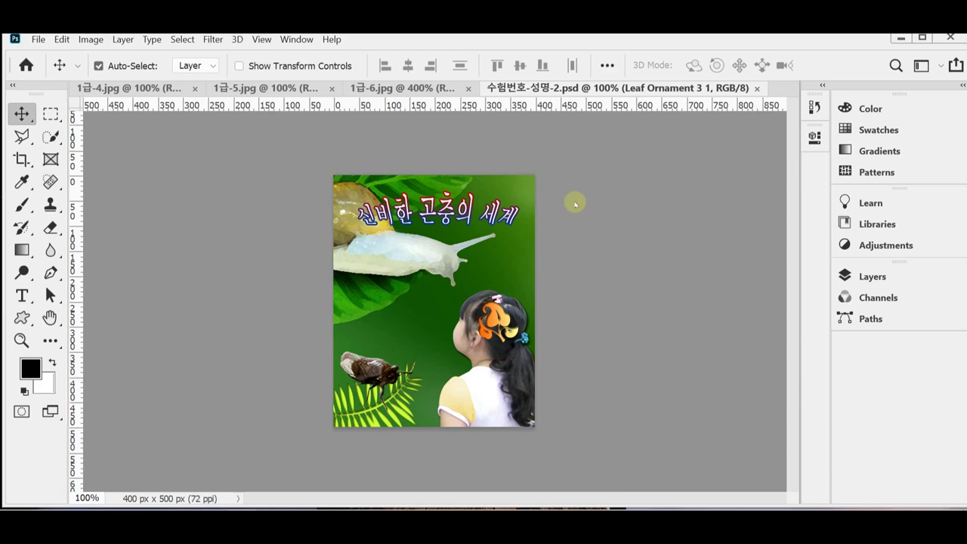
Review source images 1급-4.jpg, 1급-5.jpg and 1급-6.jpg at 100%, clearing the selection in 1급-4.jpg, and return to the 수험번호-성명-2.psd reference
click(149, 88)
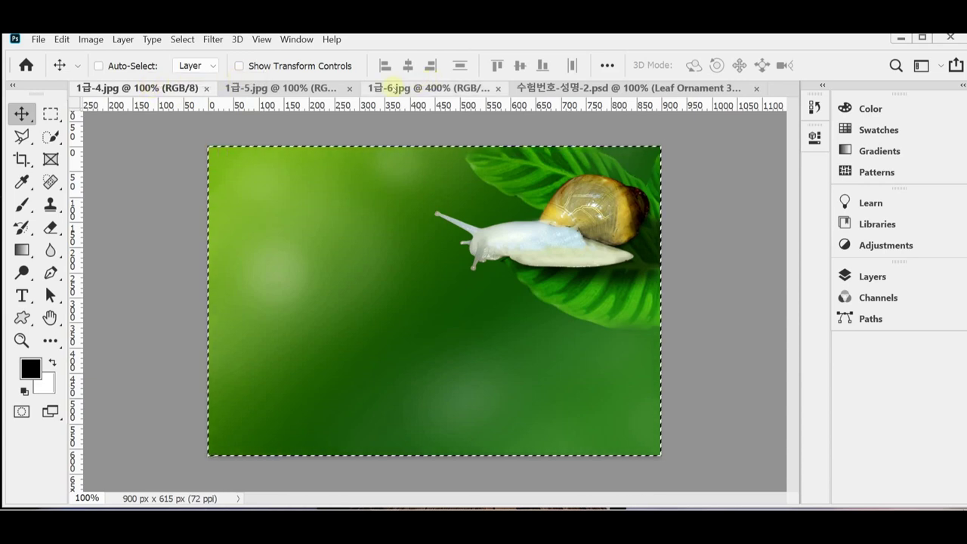
key(ctrl+d)
click(315, 89)
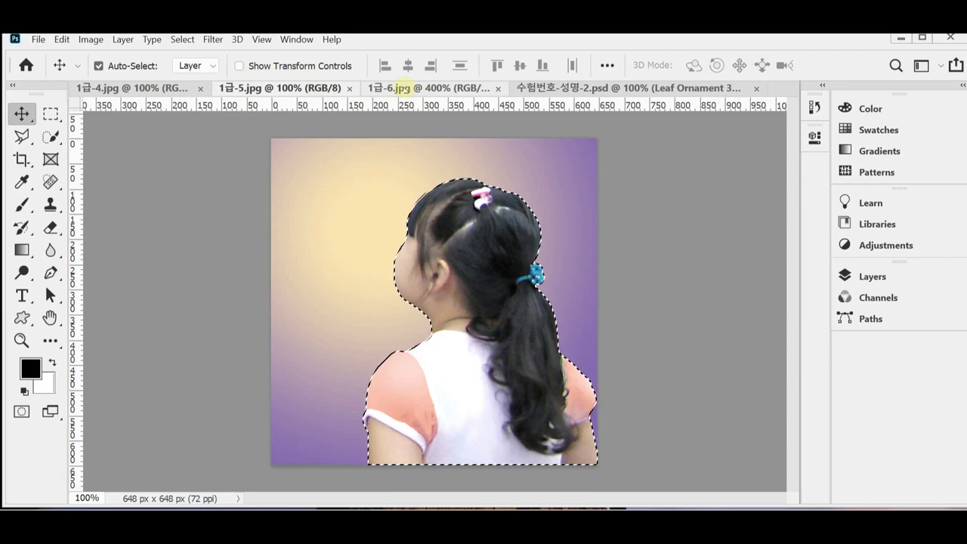
click(403, 89)
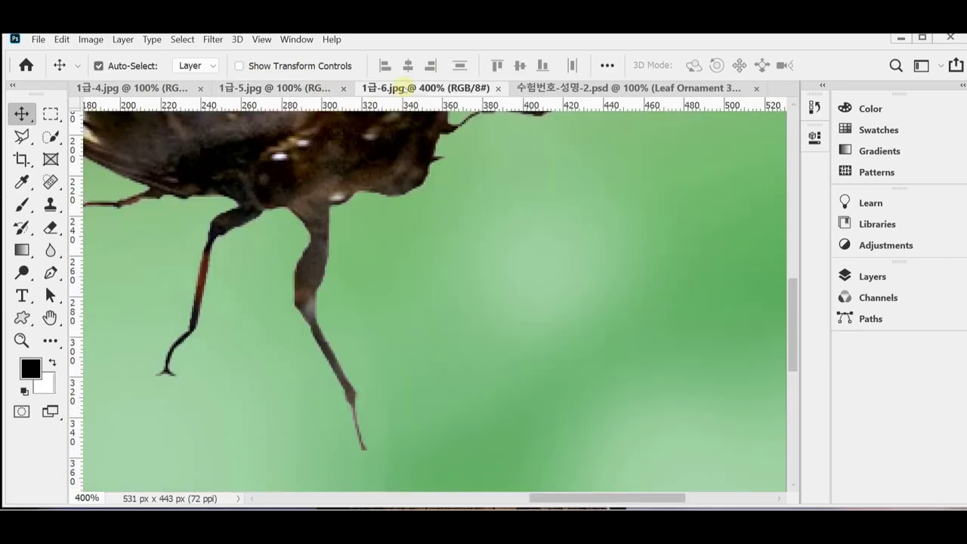
double_click(20, 341)
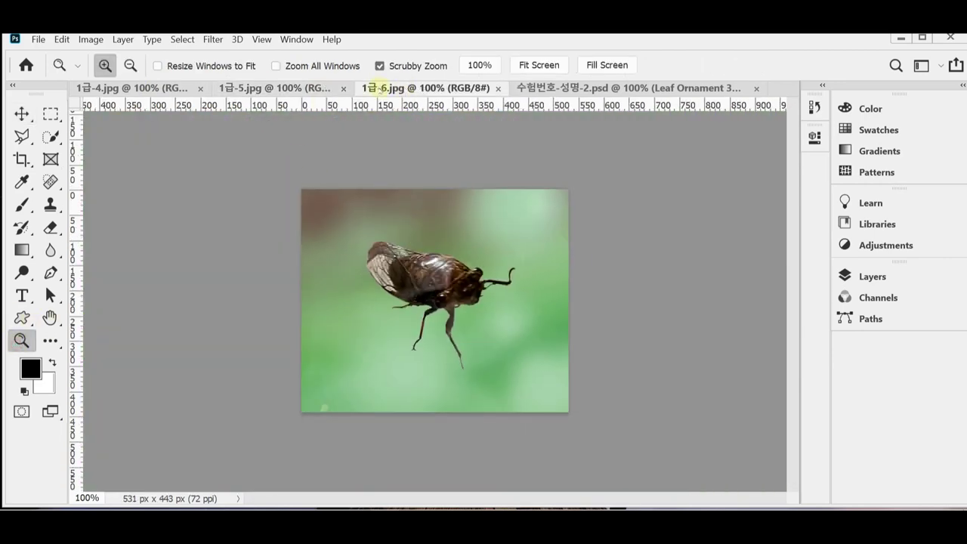
click(559, 88)
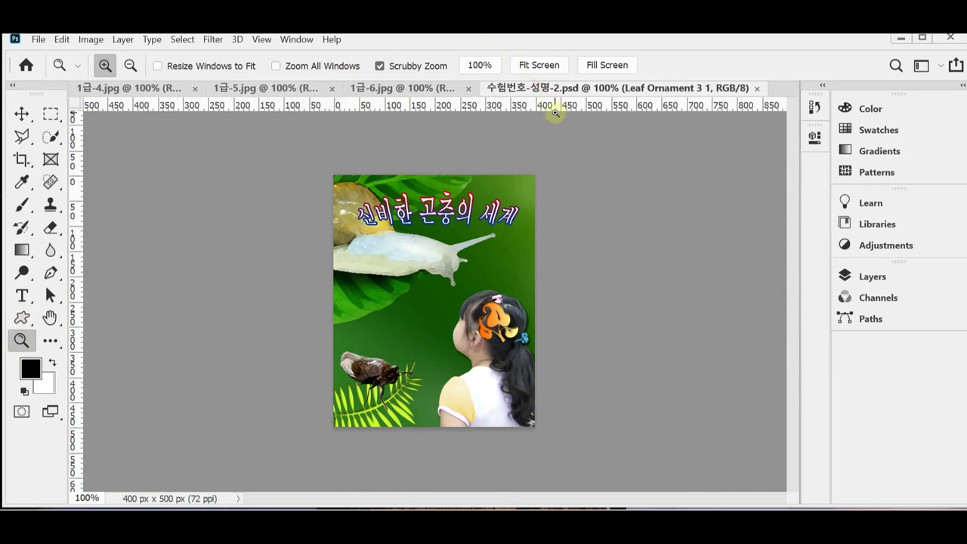
Create a new 400 x 500 px, 72 pixels/inch RGB document with a white background and show its grid
key(ctrl+n)
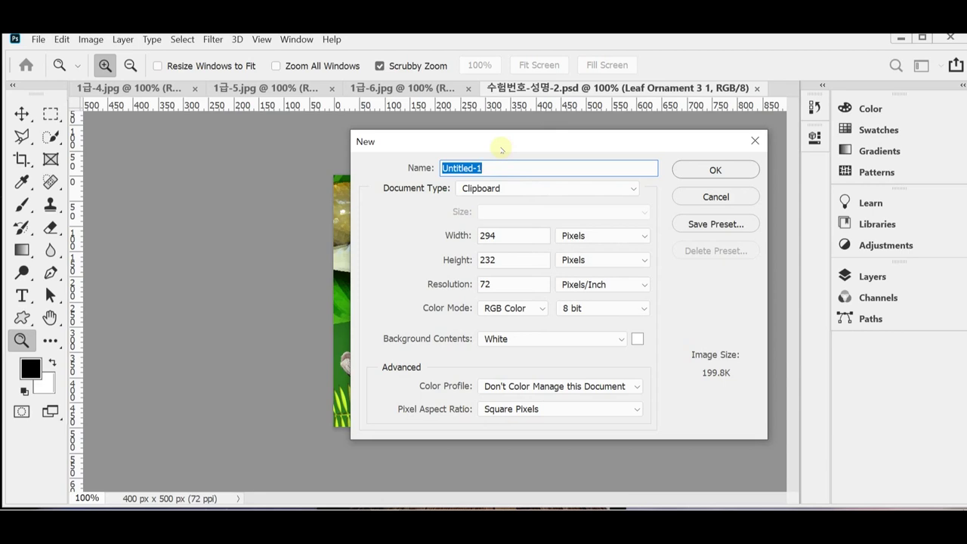
click(505, 238)
text(00)
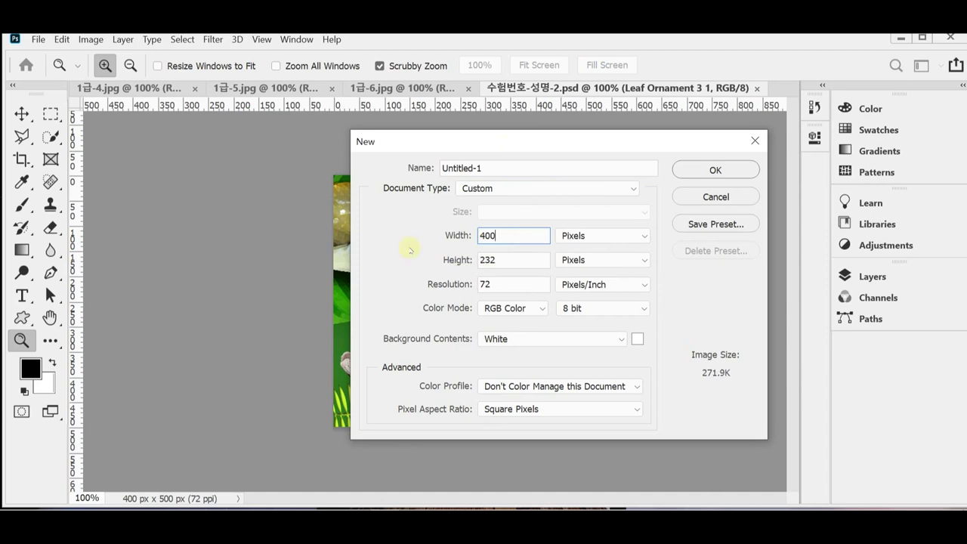
key(Tab)
key(Tab)
text(500)
key(Tab)
key(Tab)
key(Tab)
key(Tab)
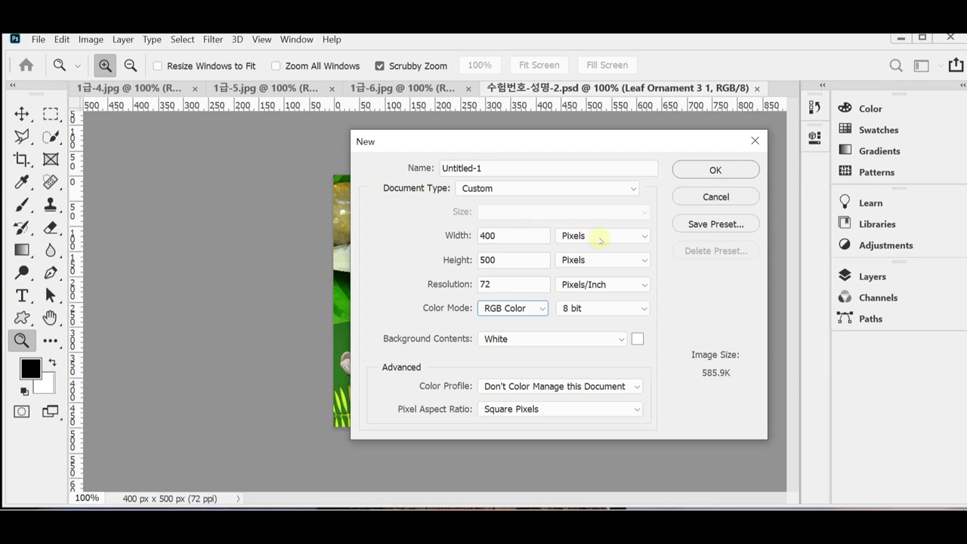
click(703, 171)
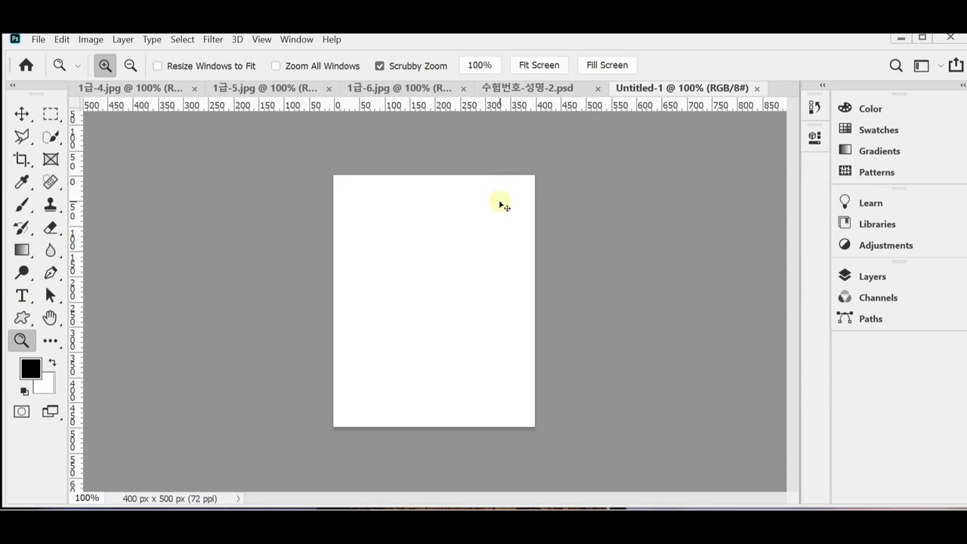
key(ctrl+apostrophe)
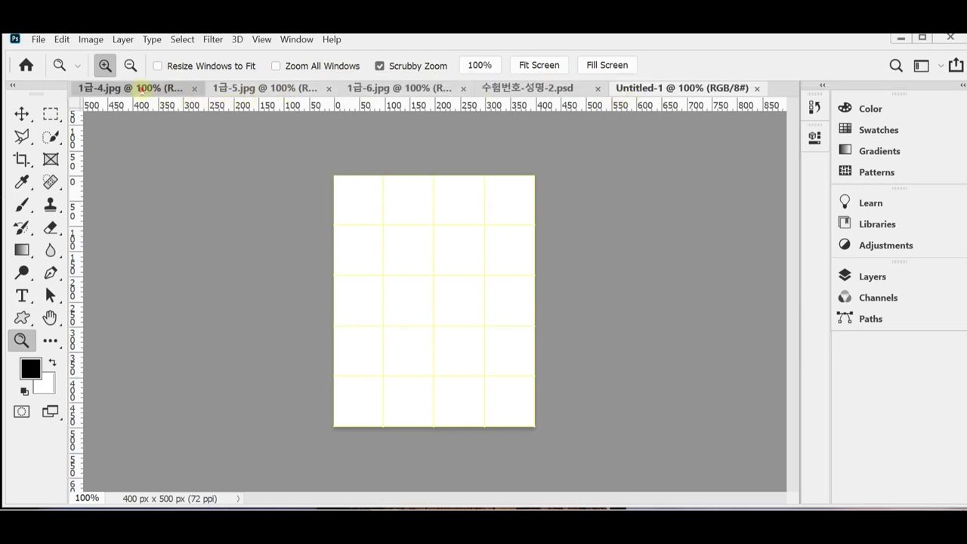
Copy the entire 1급-4.jpg snail photo, close that file and paste the photo into the new document
click(143, 89)
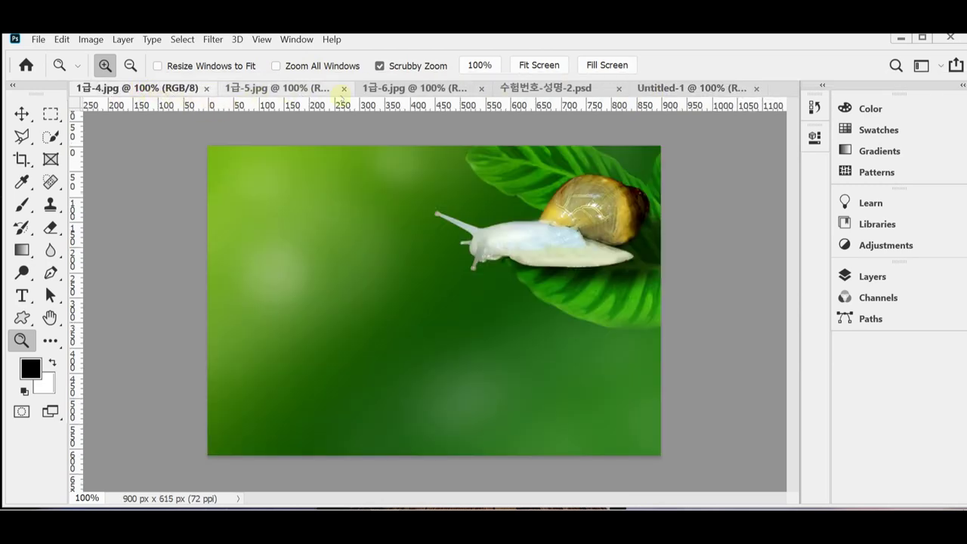
key(ctrl+a)
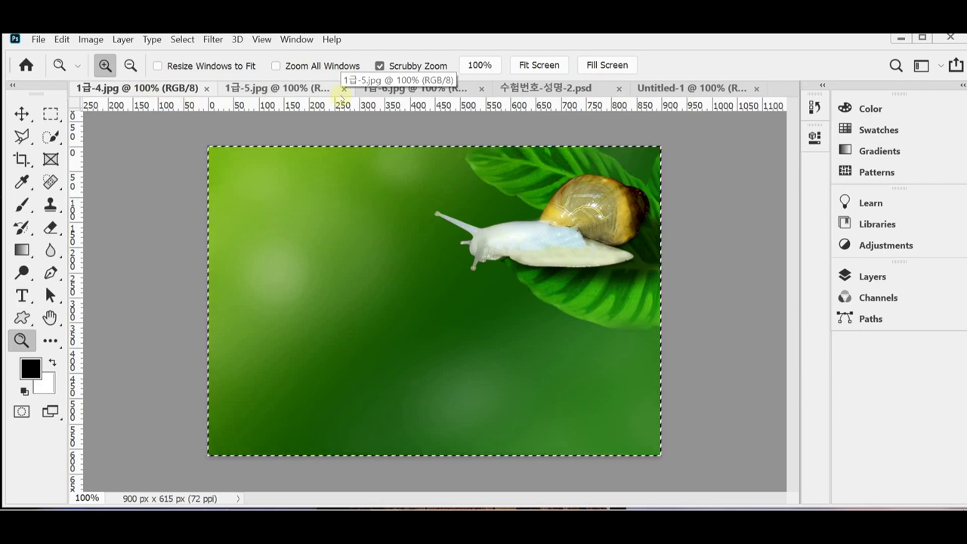
key(ctrl+w)
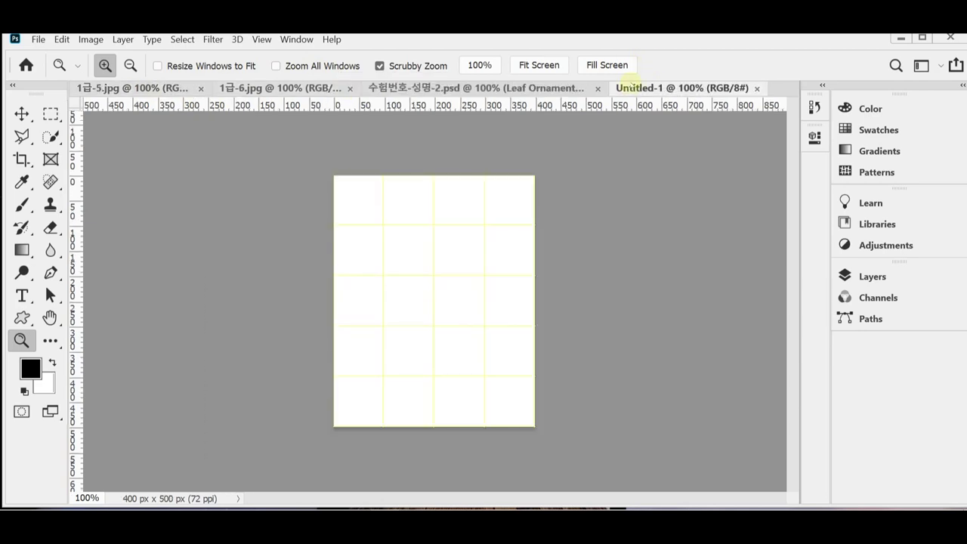
key(ctrl+v)
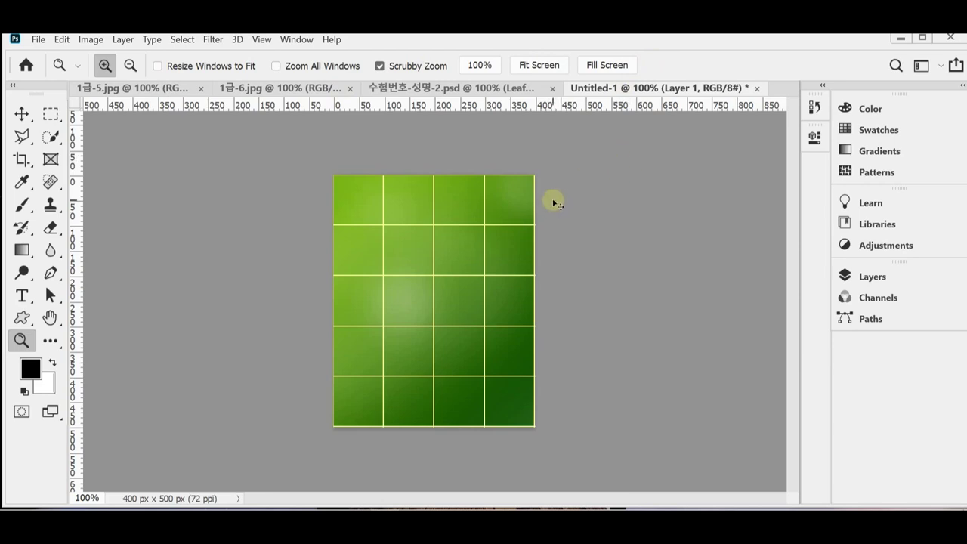
Flip the pasted snail photo horizontally, rotate it about 6° clockwise and position the snail in the canvas's upper left area
key(ctrl+t)
drag(680, 280, 465, 270)
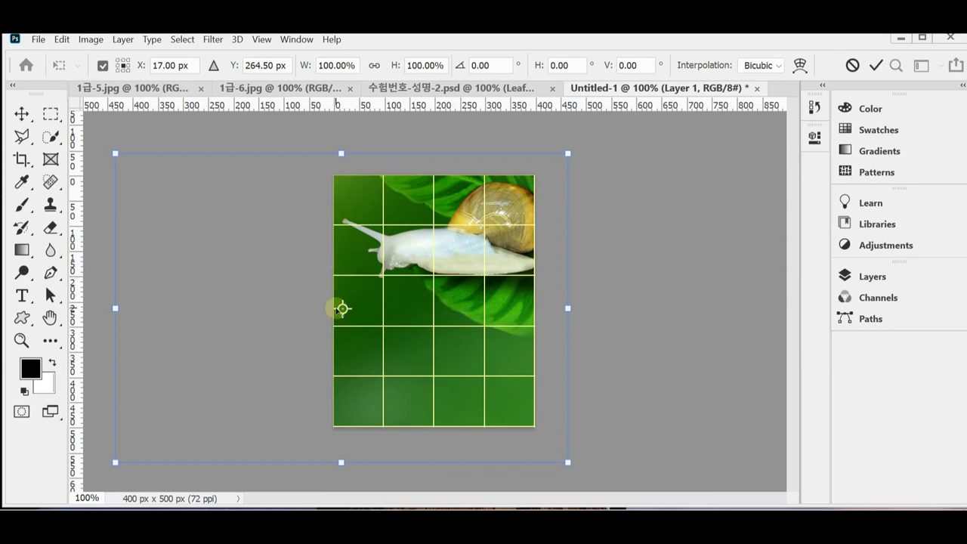
right_click(457, 258)
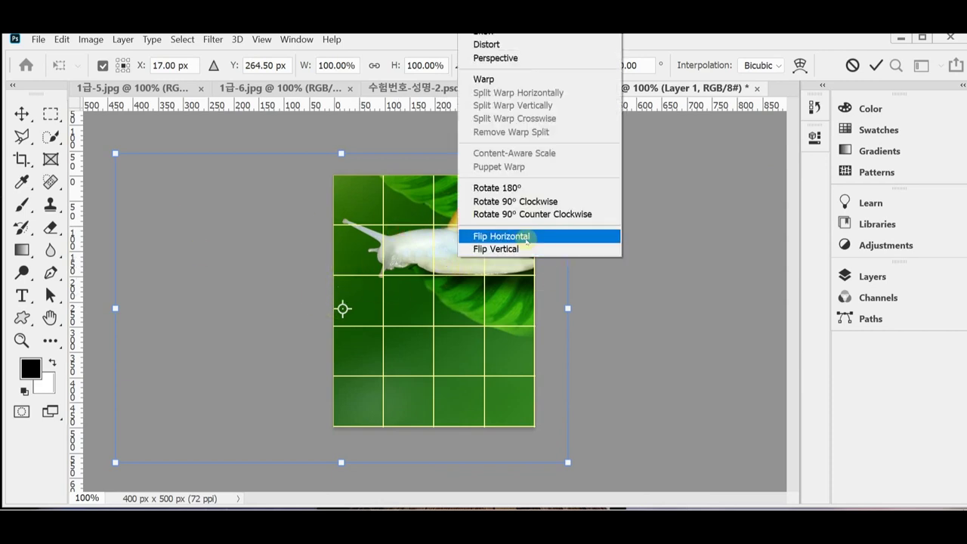
click(527, 239)
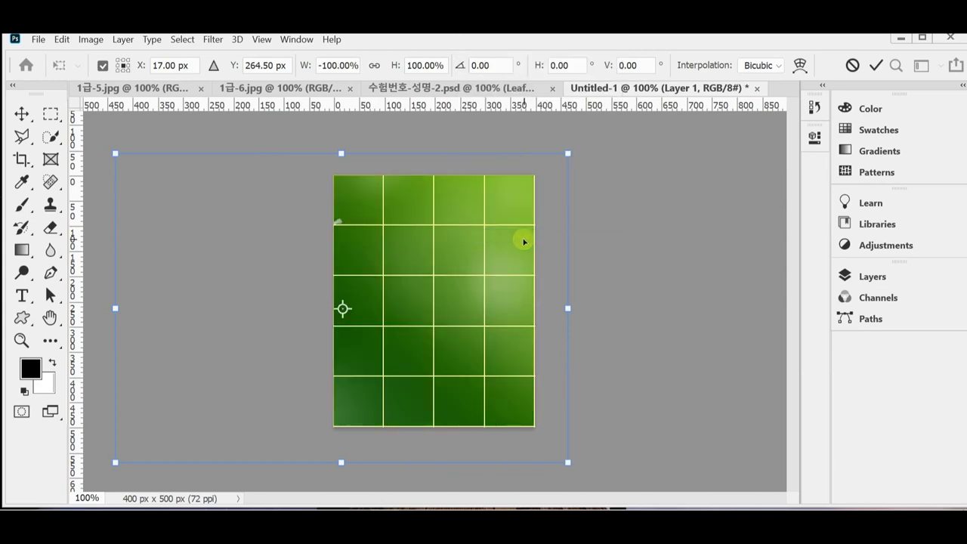
drag(443, 324, 460, 309)
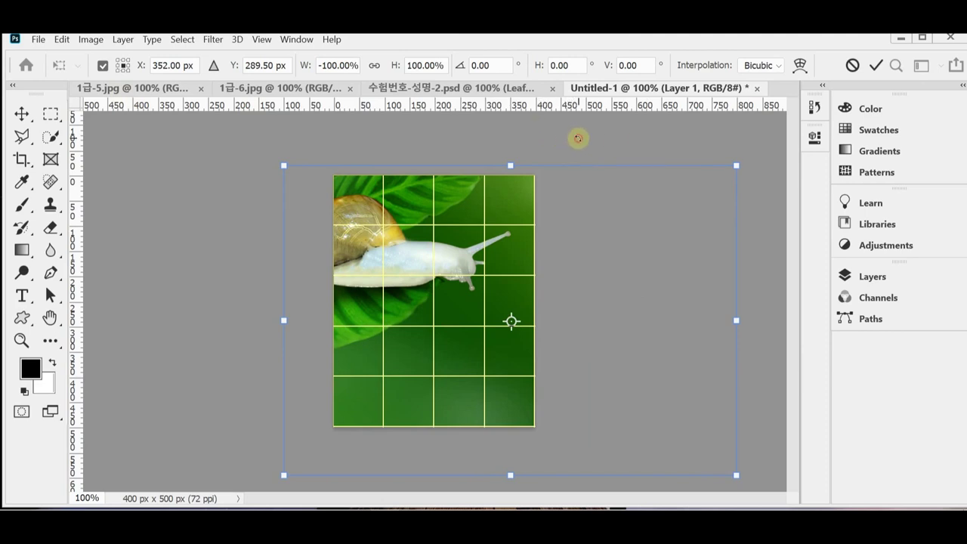
drag(578, 138, 593, 154)
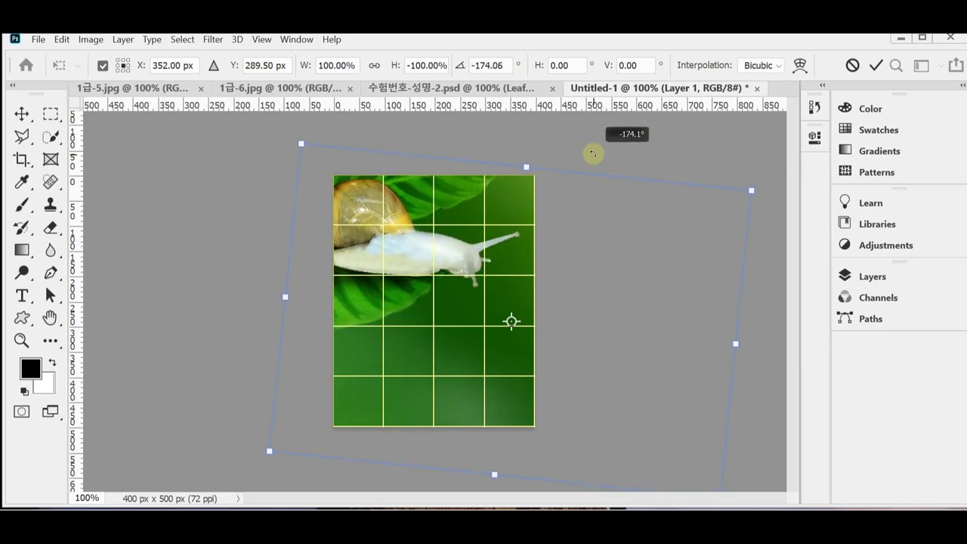
drag(612, 338, 598, 306)
key(Escape)
key(z)
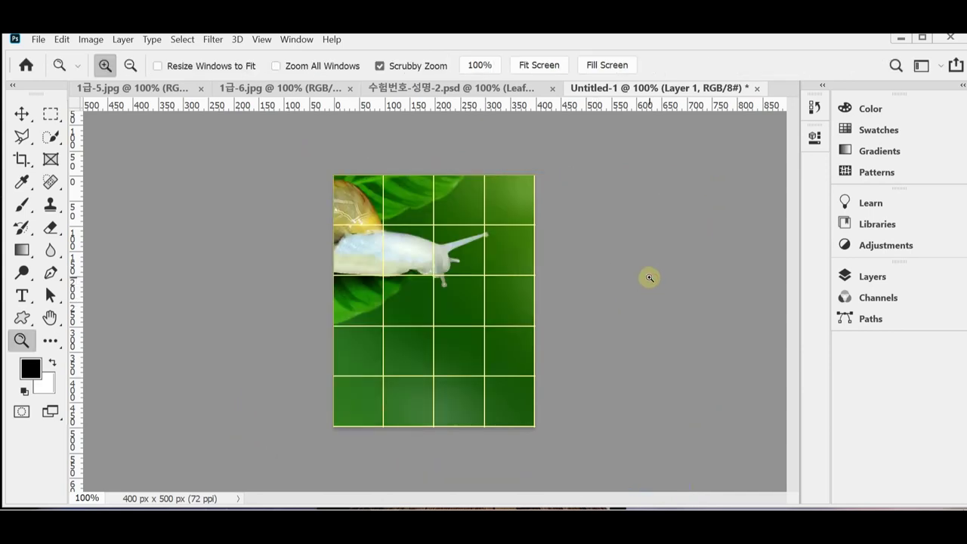
Arrange the 수험번호-성명-2.psd reference with its grid beside the working document, and nudge the snail photo slightly right to match
drag(590, 87, 458, 159)
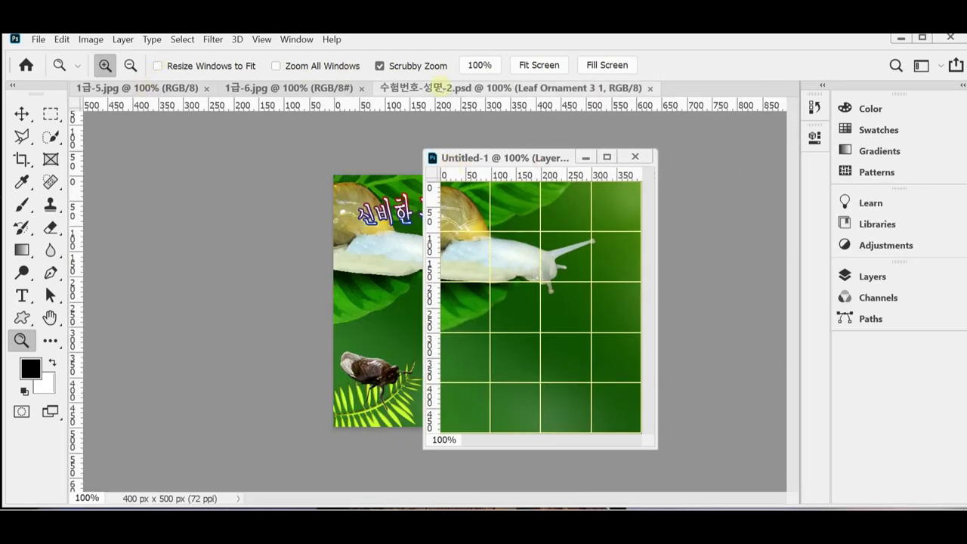
drag(441, 89, 194, 115)
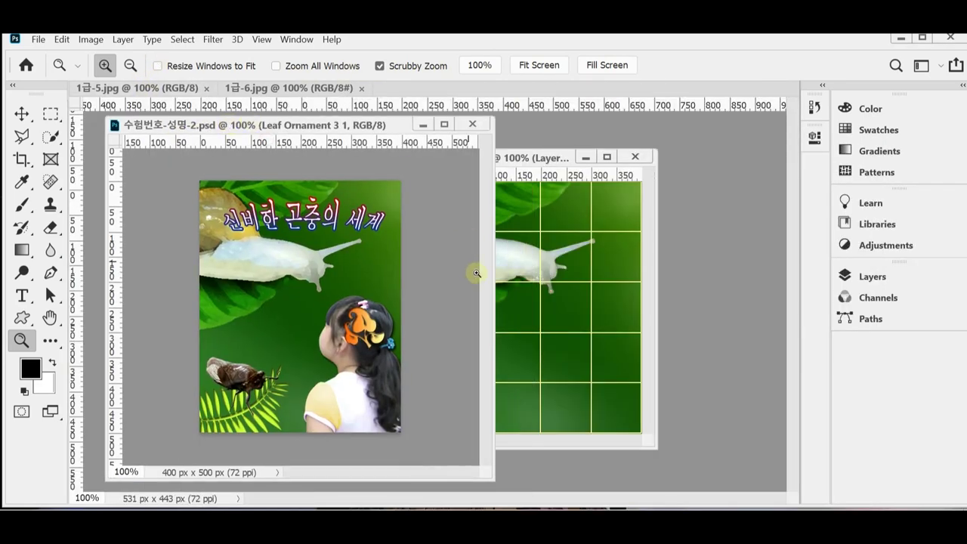
drag(497, 283, 388, 271)
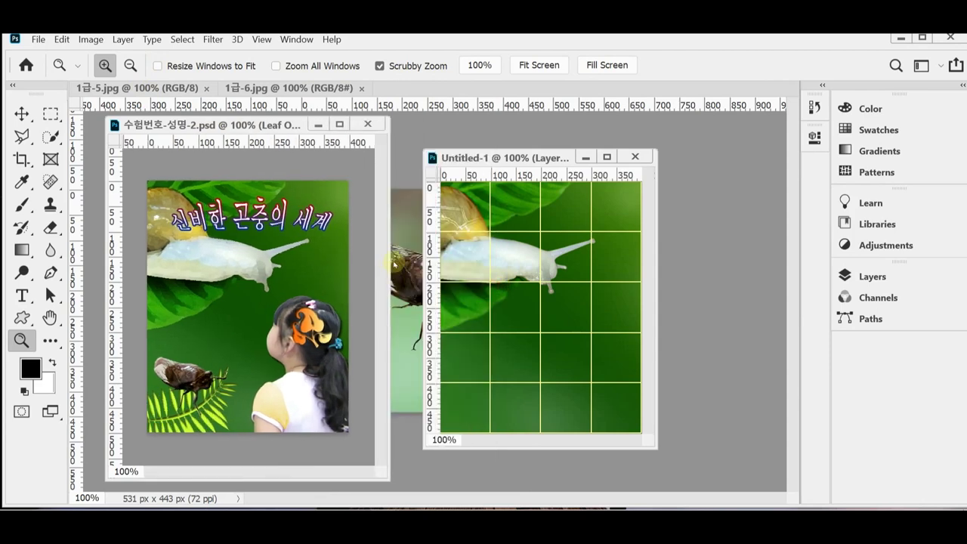
key(ctrl+apostrophe)
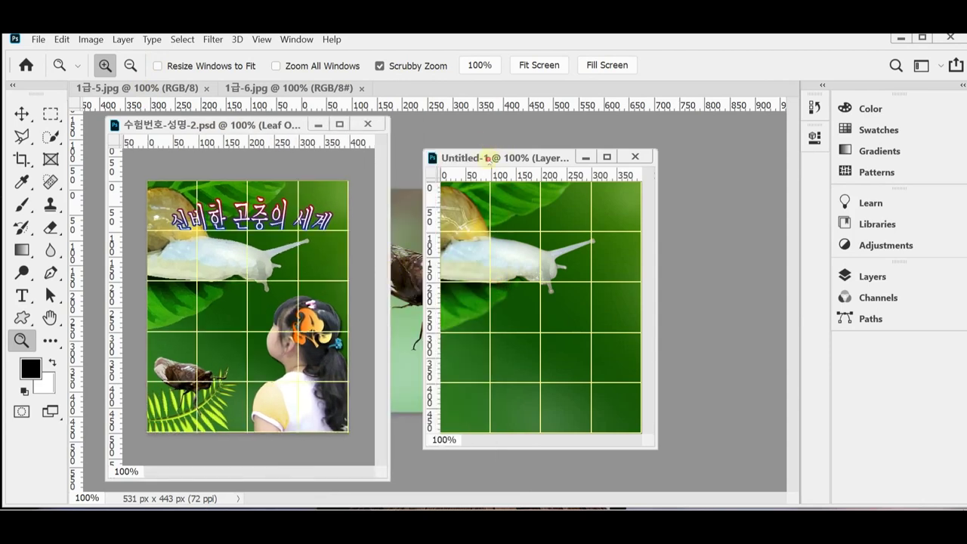
drag(487, 159, 476, 148)
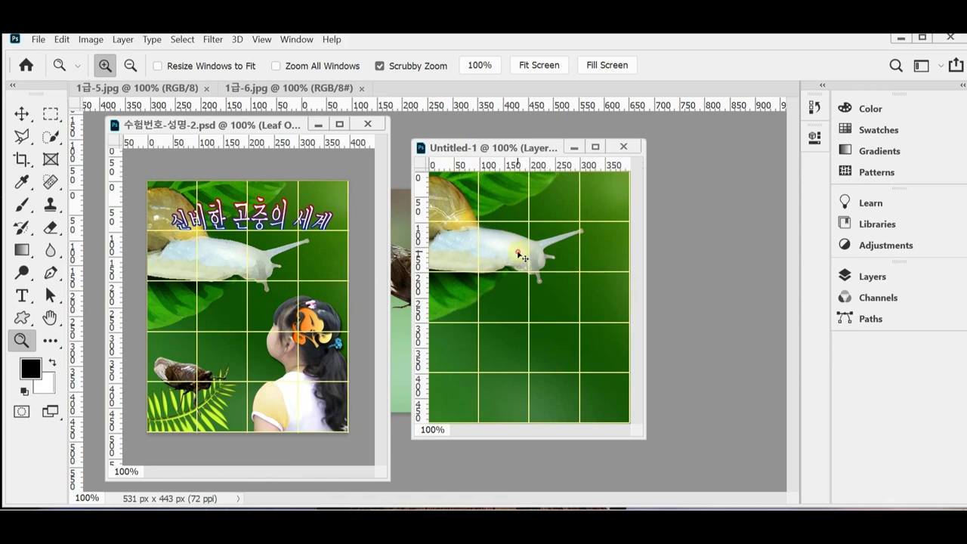
drag(518, 252, 524, 256)
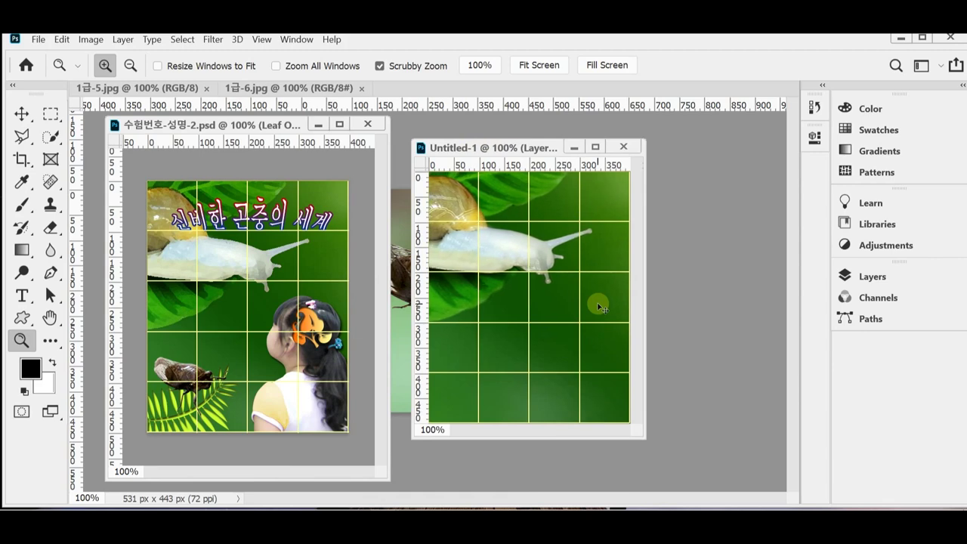
Save the working document in Photoshop format as 수험번호-성명-2 in the desktop folder that holds 수험번호-성명-1.psd
key(ctrl+s)
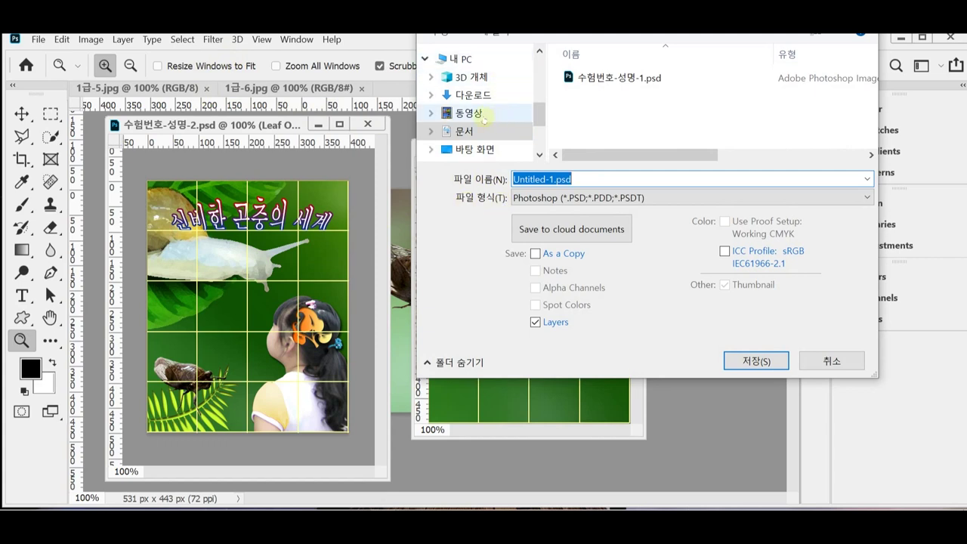
click(484, 149)
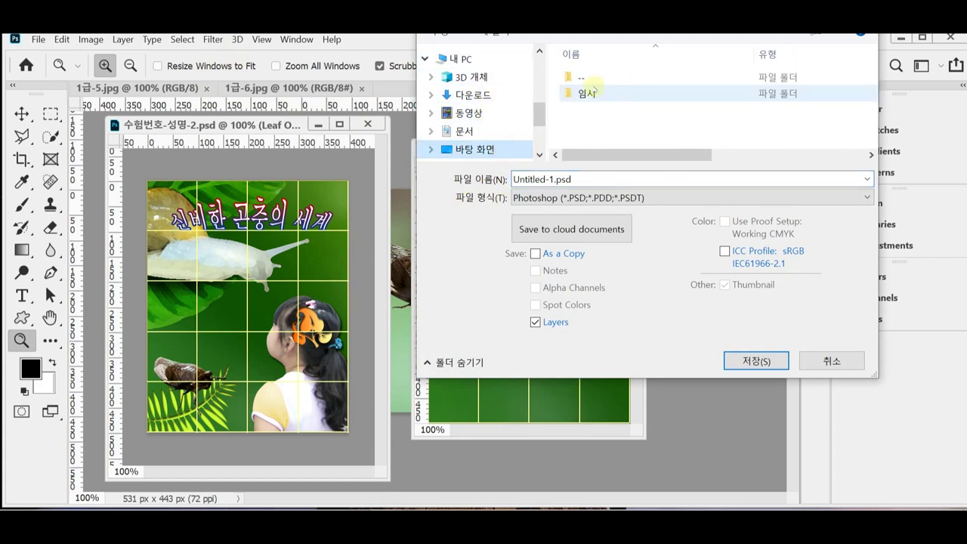
click(583, 81)
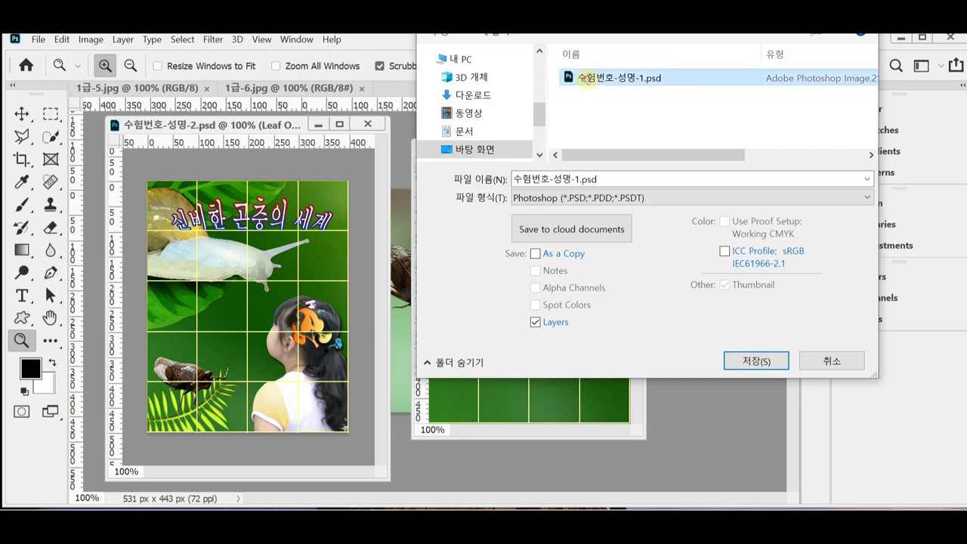
click(646, 180)
double_click(646, 179)
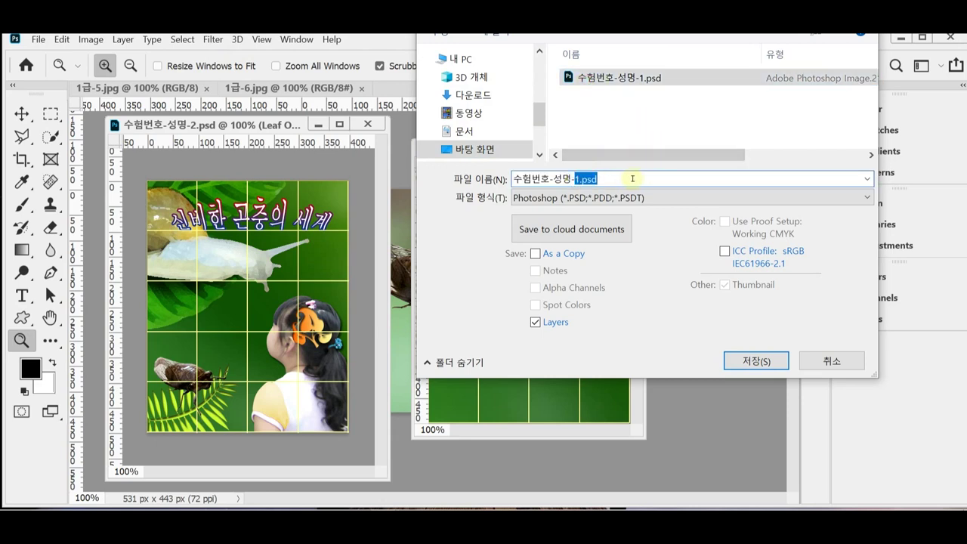
text(2)
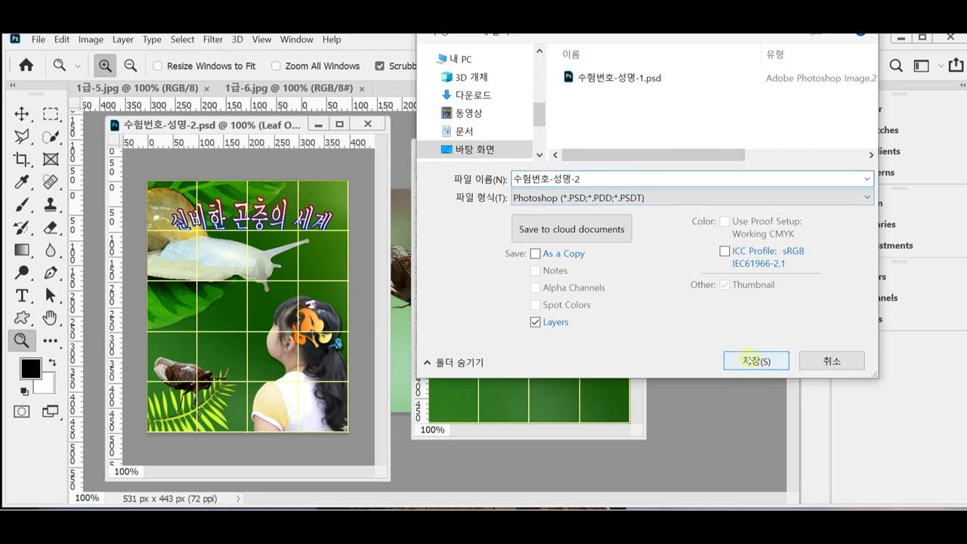
click(748, 359)
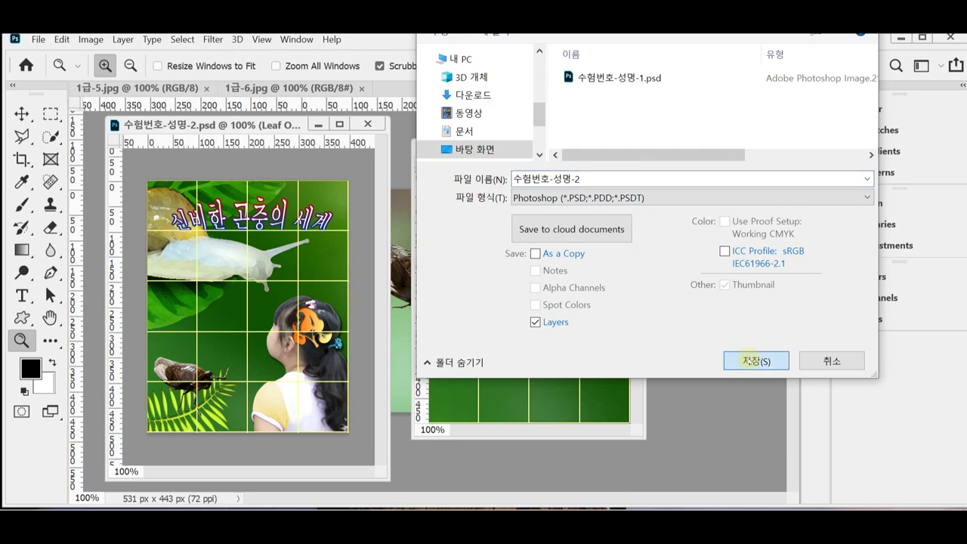
Apply the artistic Dry Brush filter to the snail photo with brush size 2, brush detail 8 and texture 1
click(212, 39)
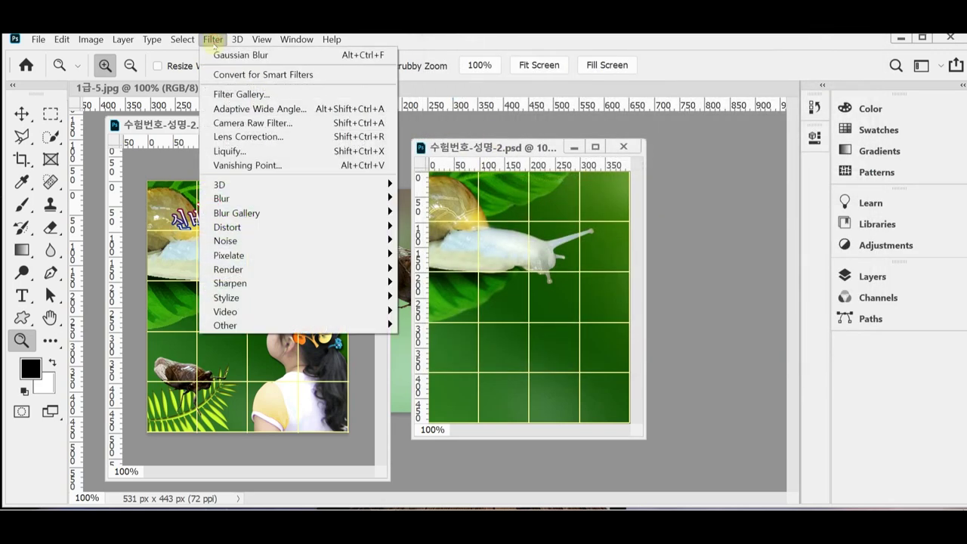
click(261, 93)
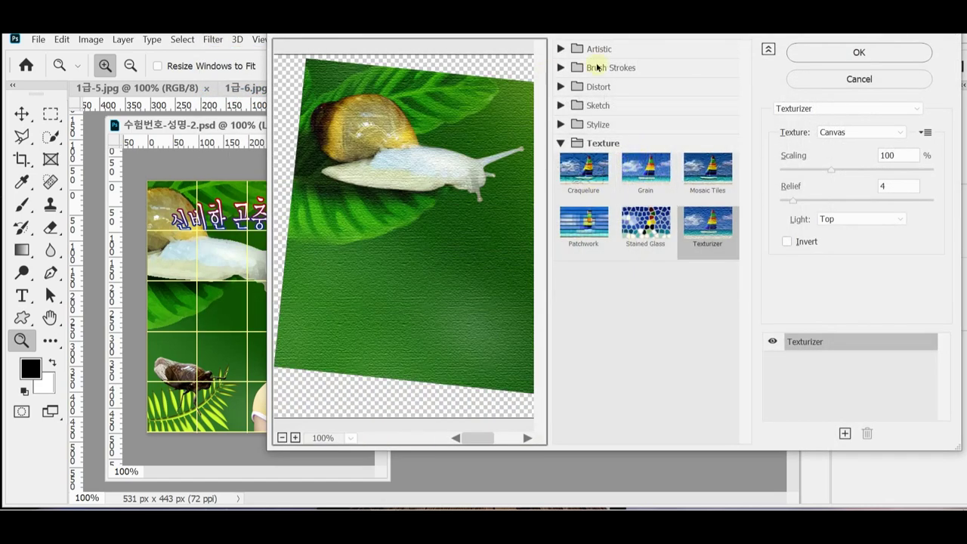
click(591, 49)
click(708, 88)
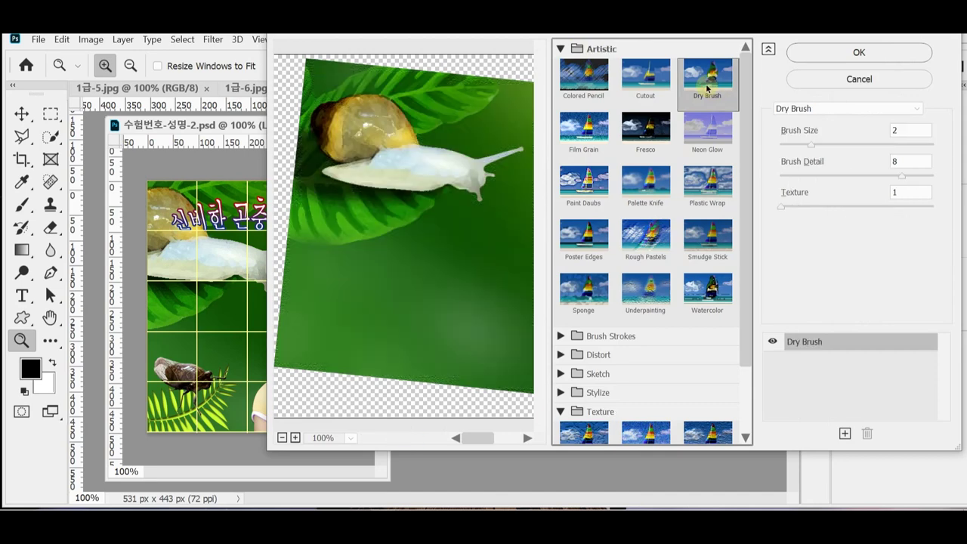
click(848, 55)
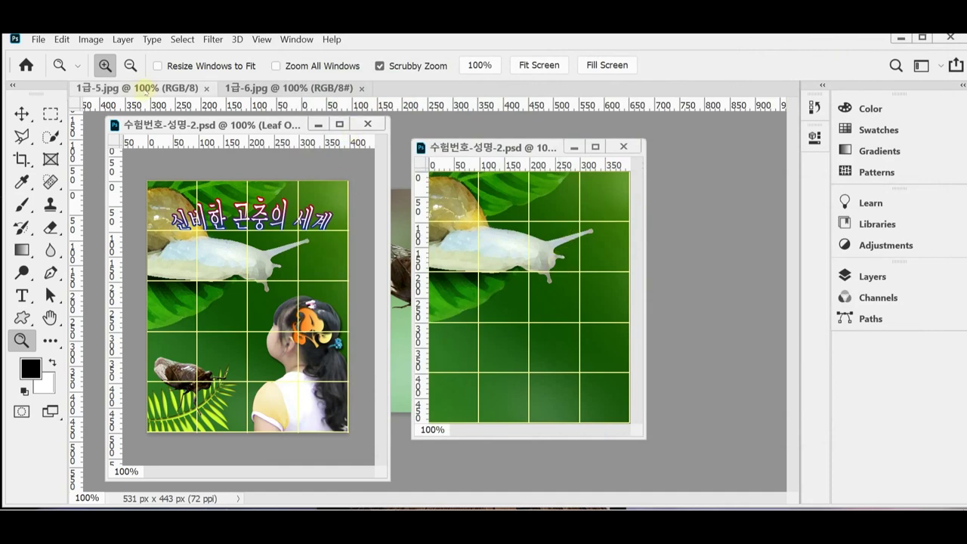
Detach the 1급-5.jpg photo of the girl into its own floating window
drag(143, 88, 218, 129)
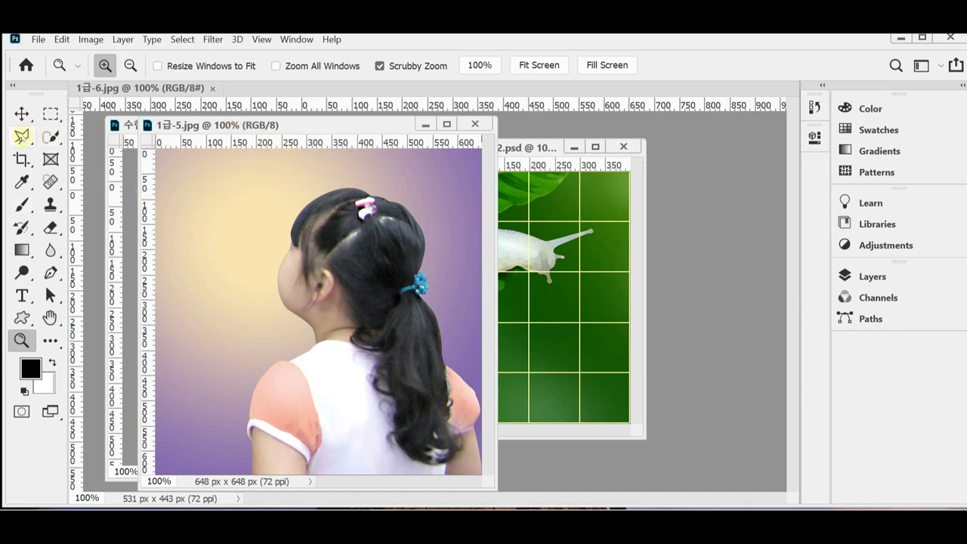
Activate the Quick Selection tool and reset all tools to their default settings
click(49, 137)
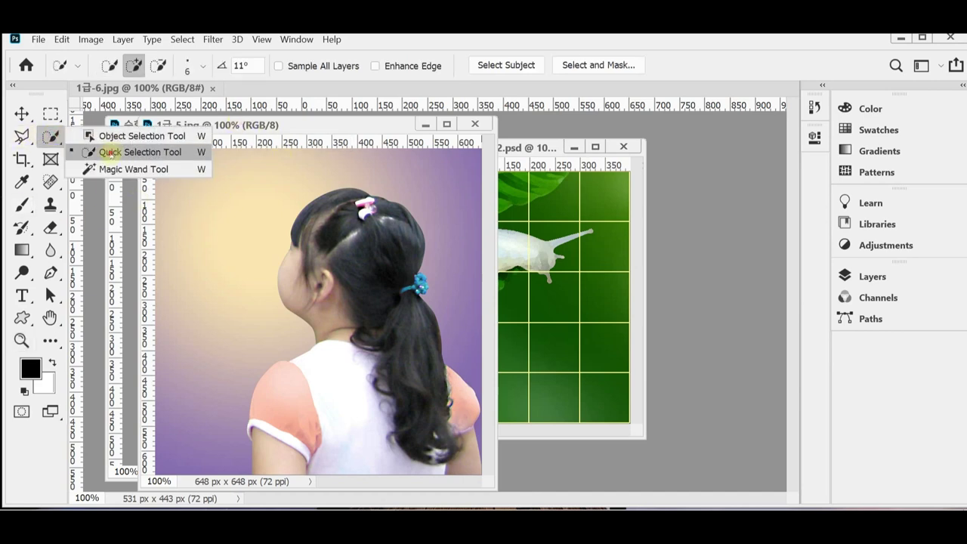
click(110, 152)
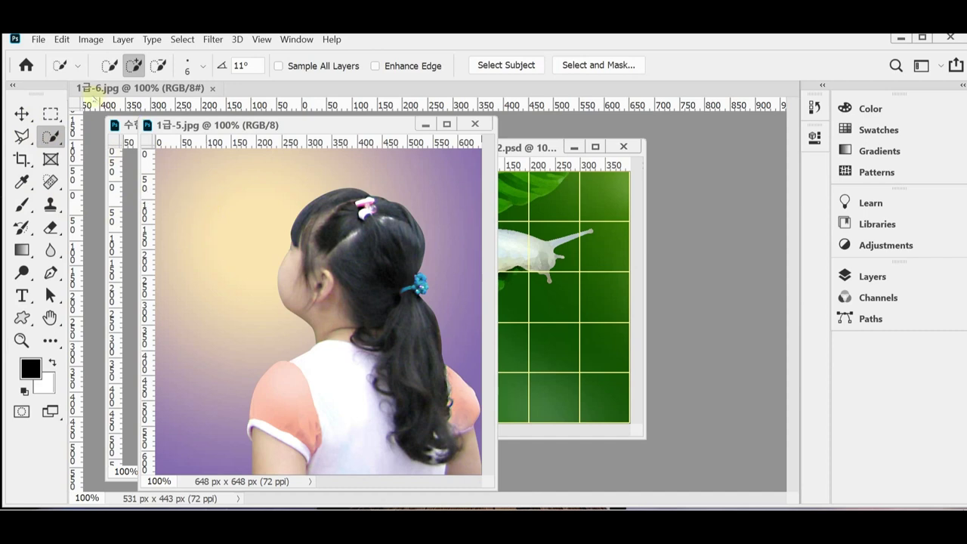
right_click(59, 67)
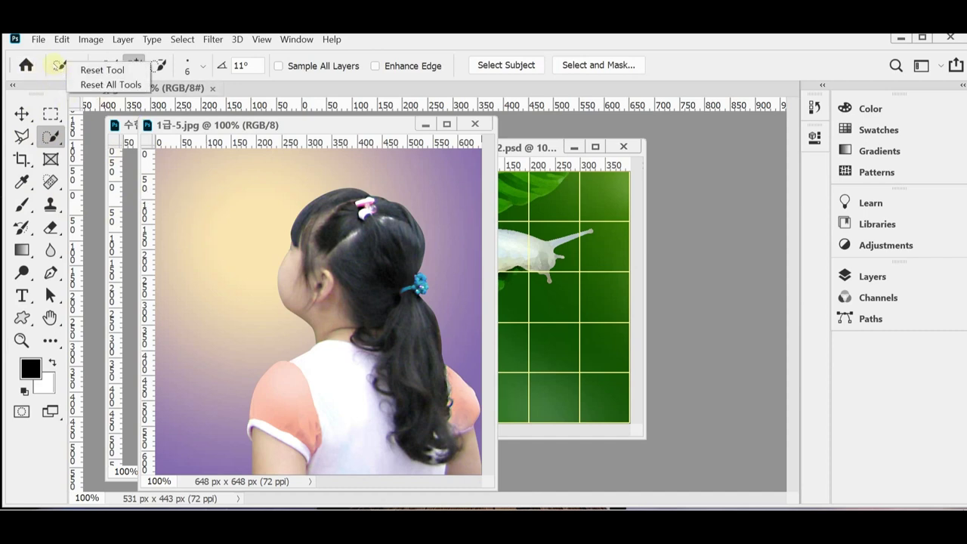
click(85, 84)
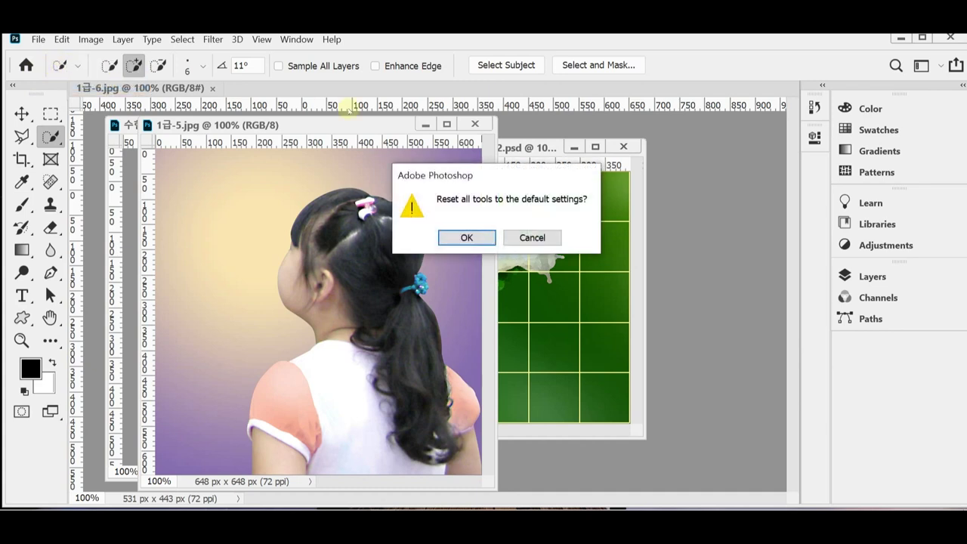
click(457, 237)
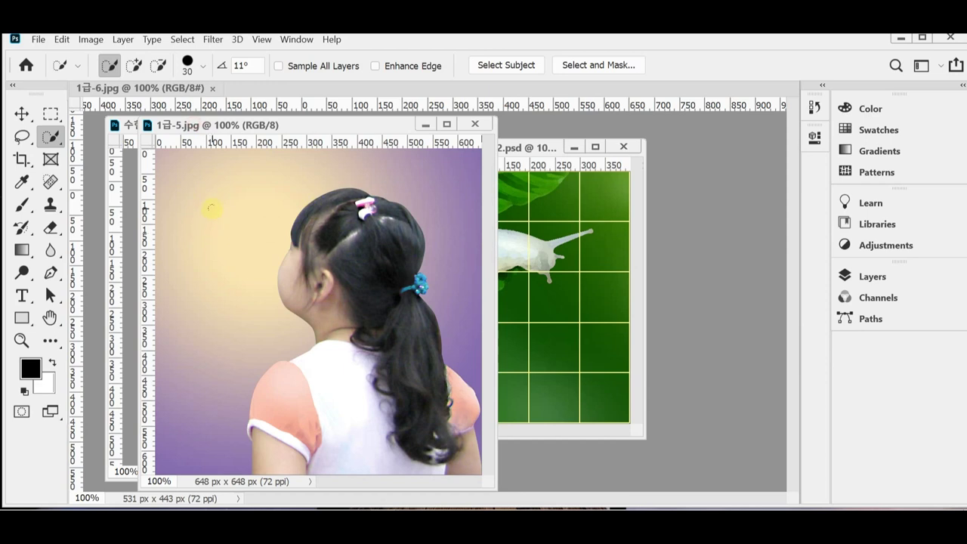
Quick-select the entire background around the girl in 1급-5.jpg, reducing the brush size to 8 for the area beside her arm
mouse_move(211, 256)
mouse_down()
mouse_move(212, 280)
mouse_move(315, 226)
mouse_up()
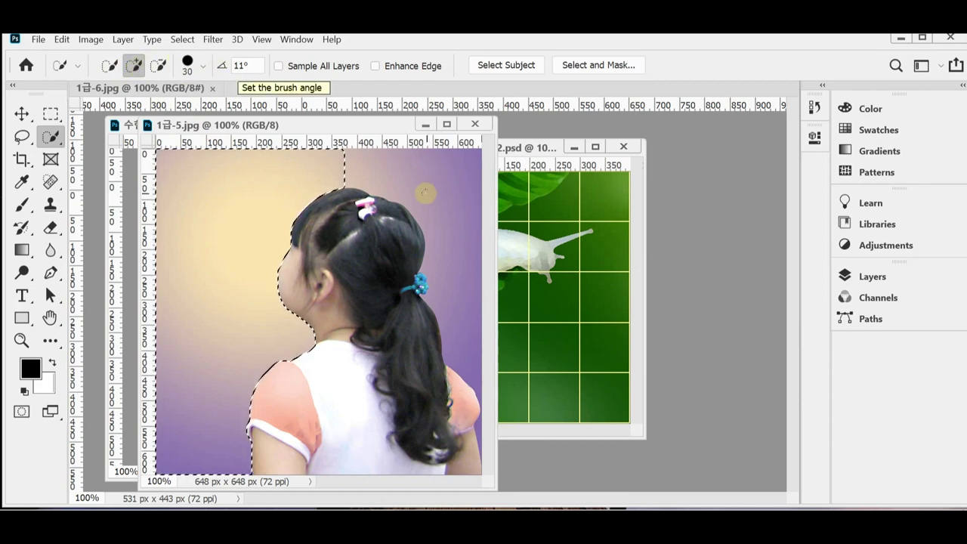
drag(428, 182, 446, 198)
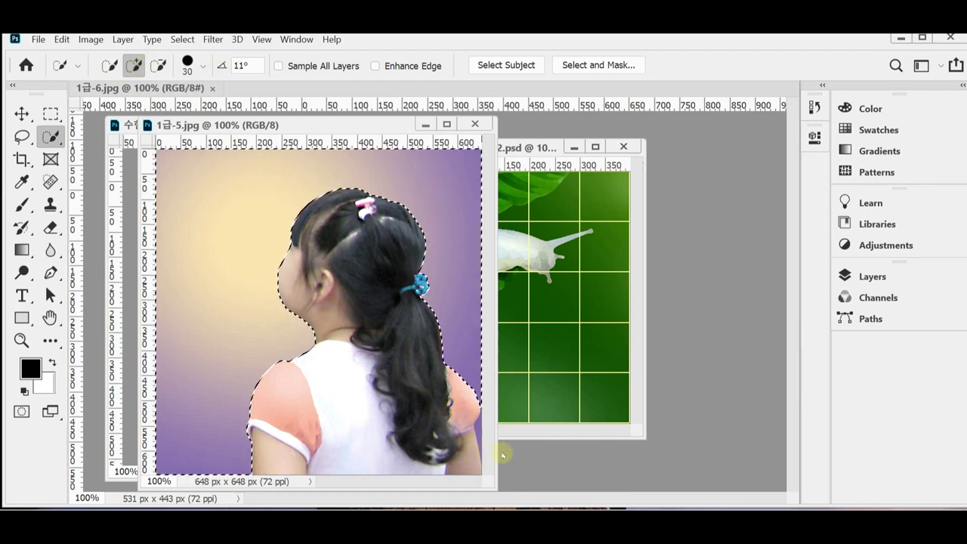
drag(522, 453, 554, 449)
key(bracketleft)
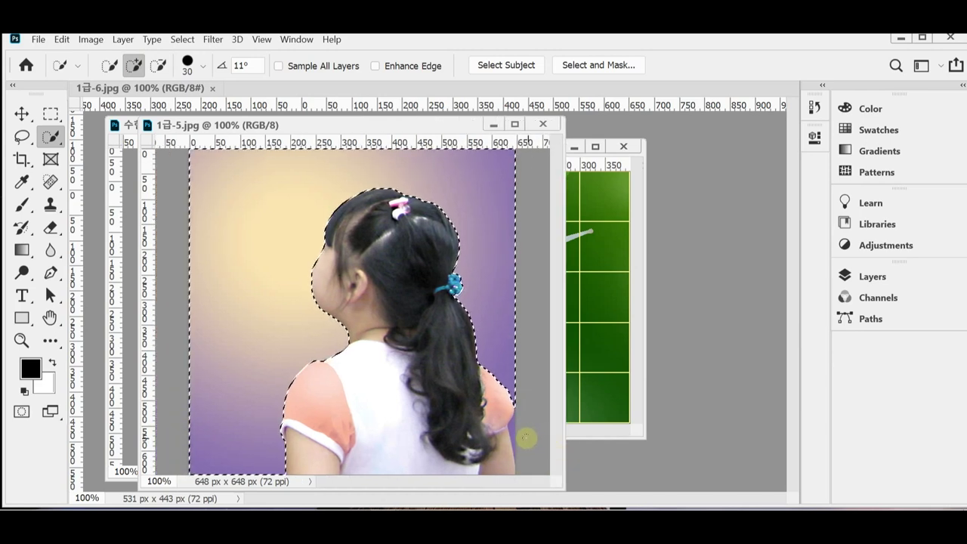
key(bracketleft)
key(bracketleft)
key(bracketleft)
key(bracketleft)
key(bracketleft)
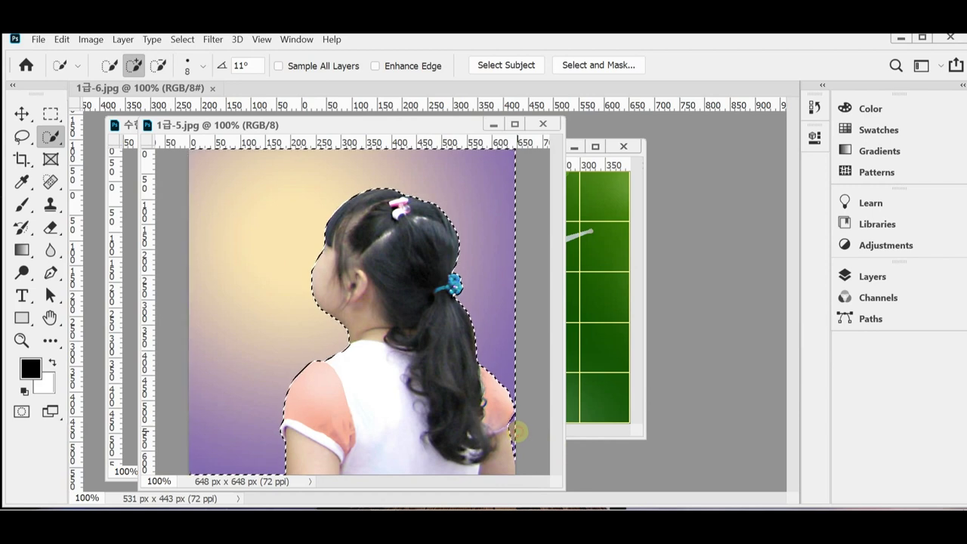
click(518, 352)
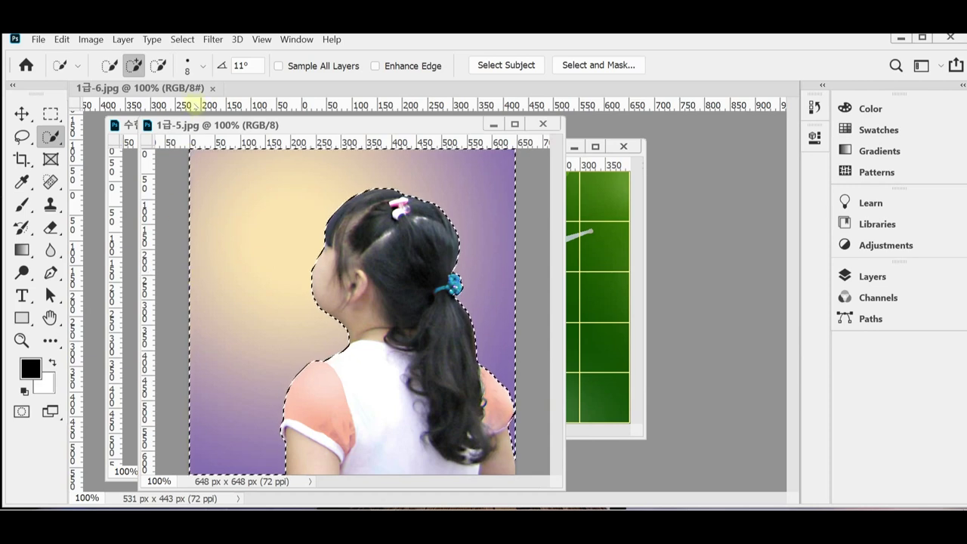
Invert the selection to isolate the girl, copy her into the unfinished snail composition and close 1급-5.jpg
click(181, 41)
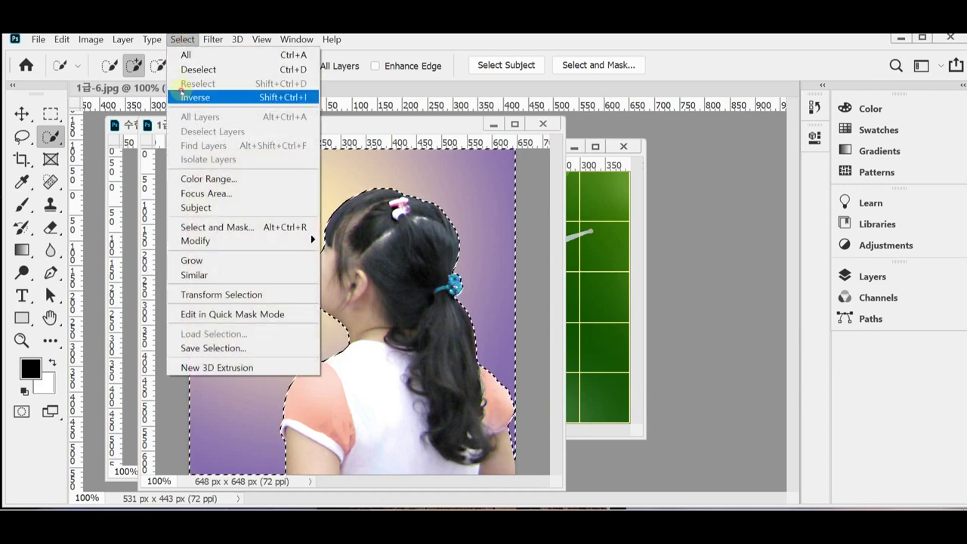
click(201, 95)
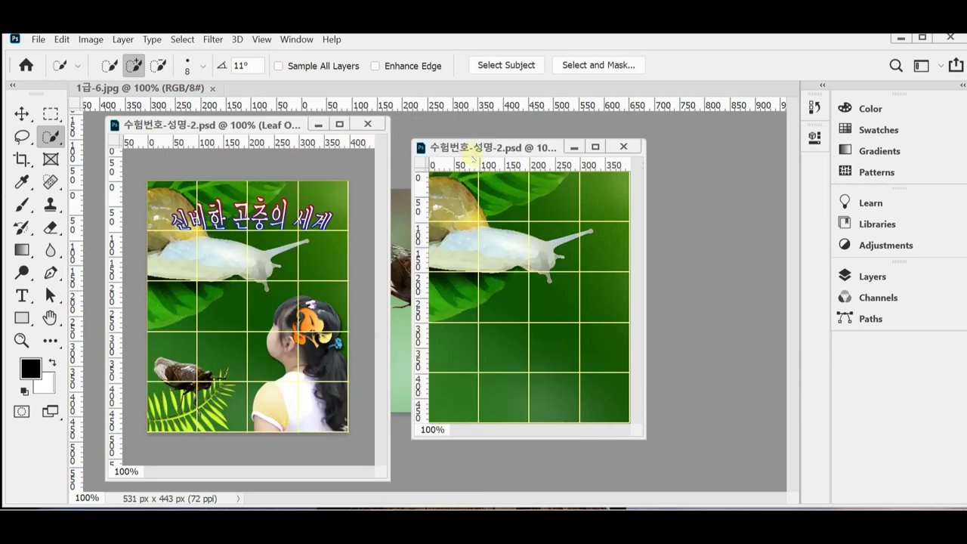
key(ctrl+w)
key(ctrl+v)
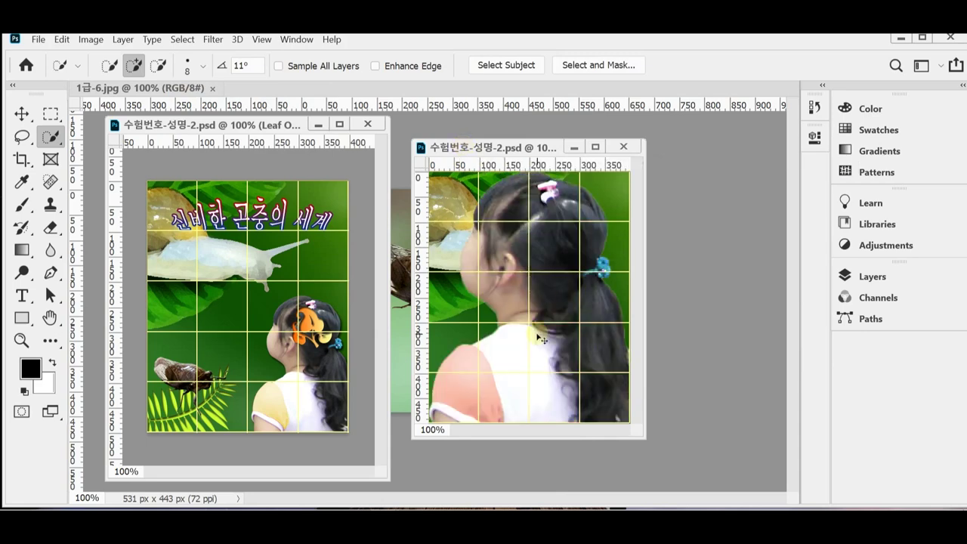
Scale the pasted girl proportionally down to about 50% with Free Transform
key(ctrl+t)
drag(432, 175, 527, 291)
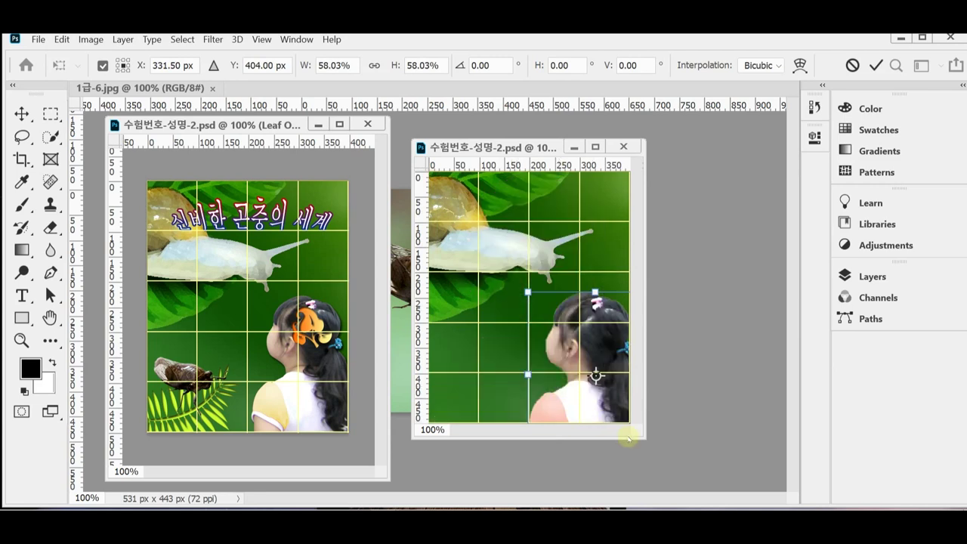
drag(641, 437, 678, 469)
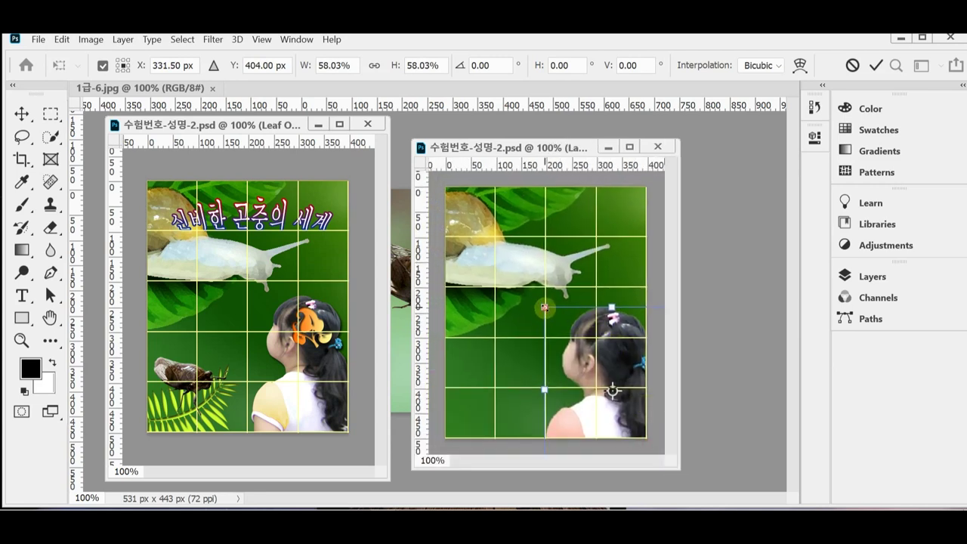
drag(544, 308, 562, 330)
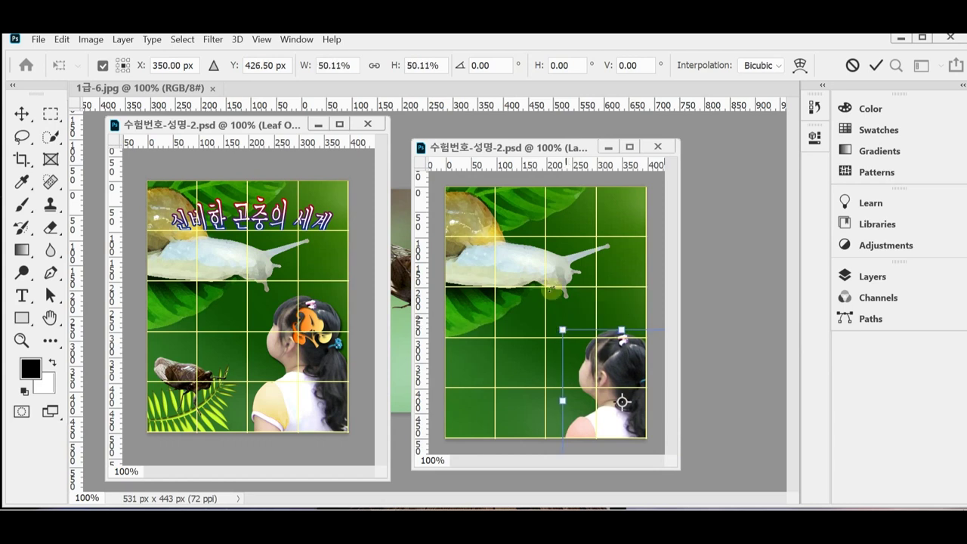
click(307, 68)
text(50)
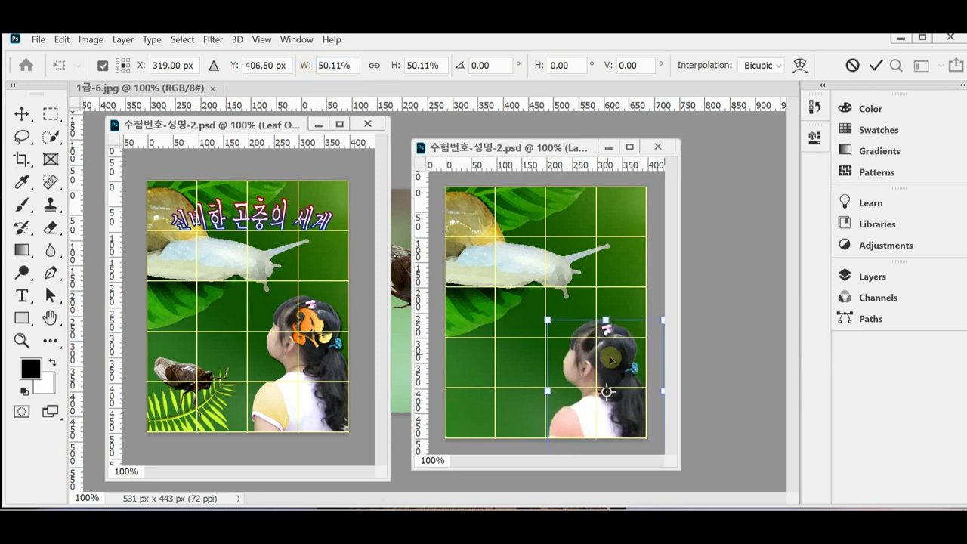
Place the girl in the lower-right corner of the composition, below the snail's head, and apply the transformation
mouse_move(609, 356)
mouse_down()
mouse_move(617, 360)
mouse_move(617, 344)
mouse_up()
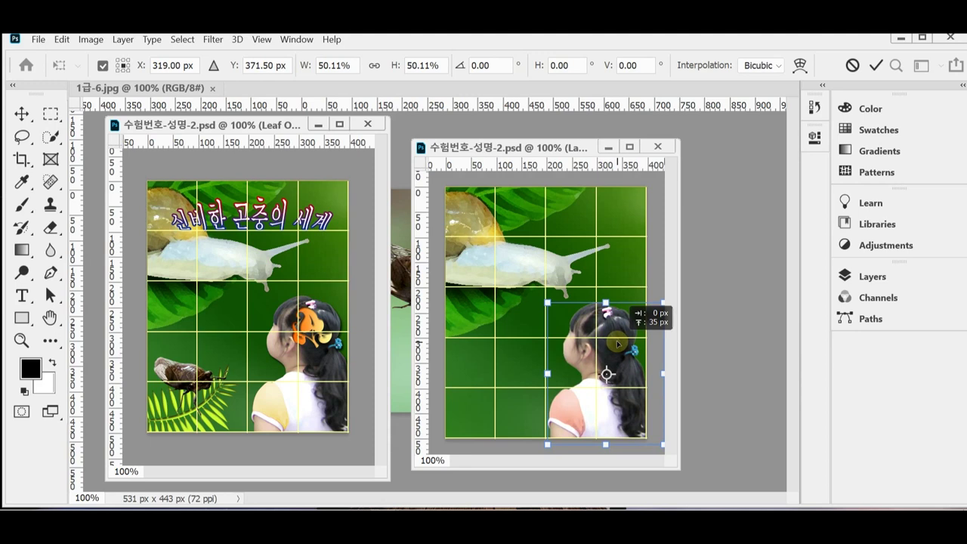
drag(617, 344, 626, 348)
key(Return)
key(w)
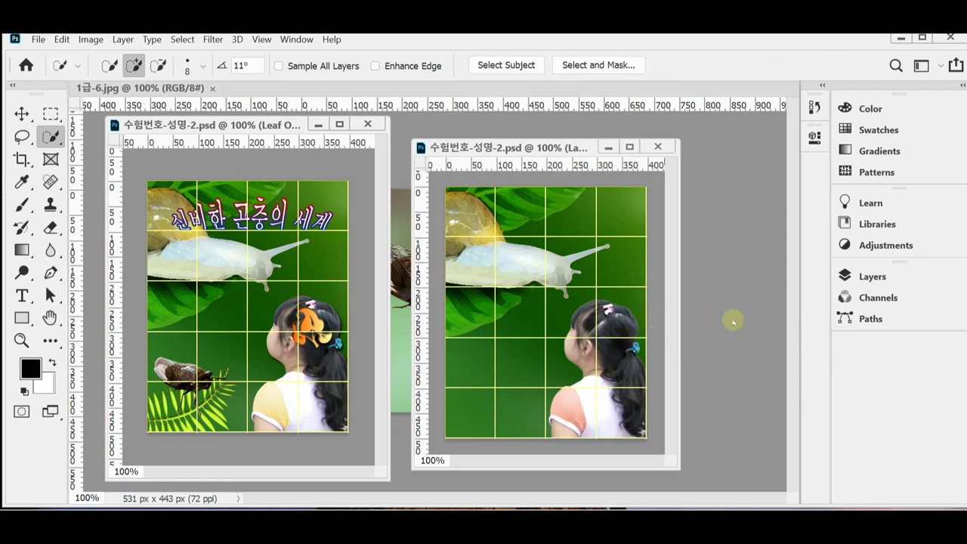
Add a Drop Shadow with a 120° angle to the girl's layer
click(867, 276)
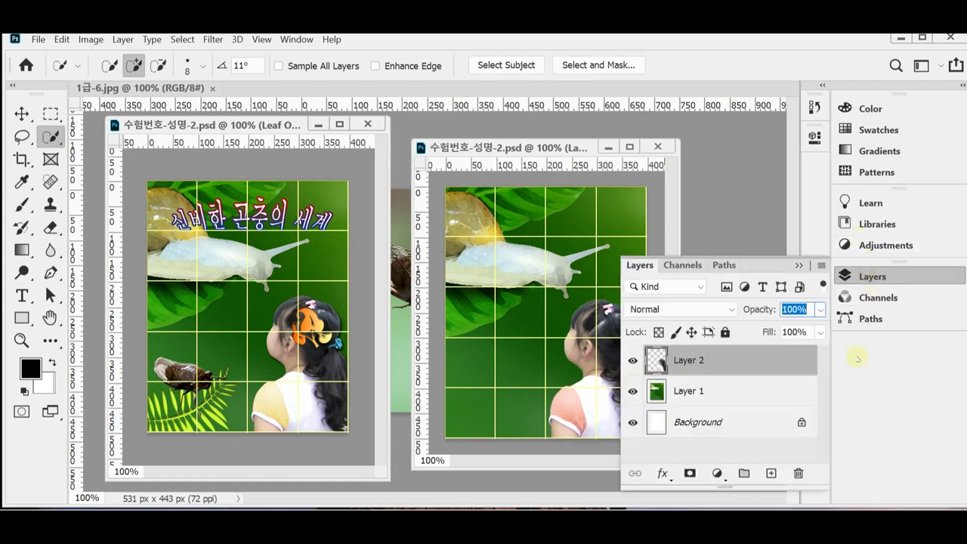
click(662, 474)
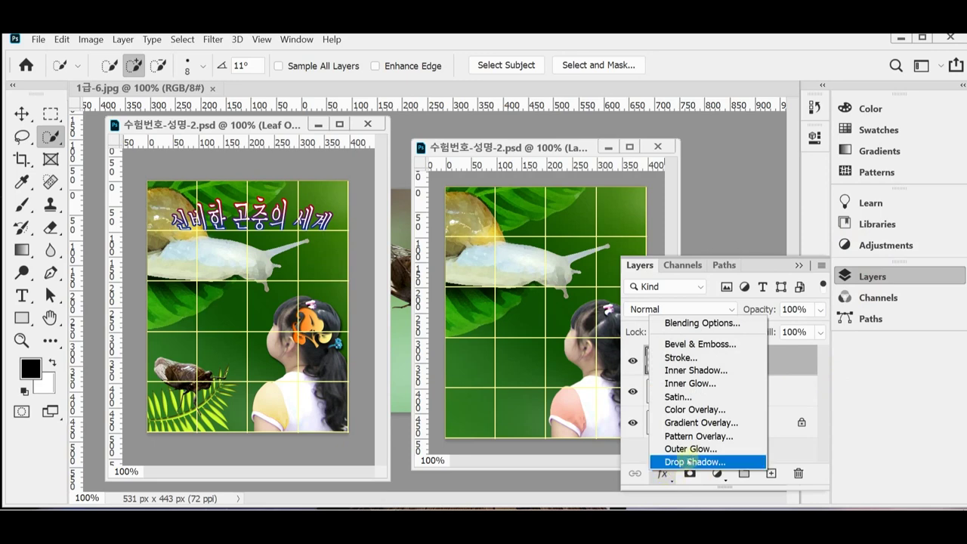
click(690, 462)
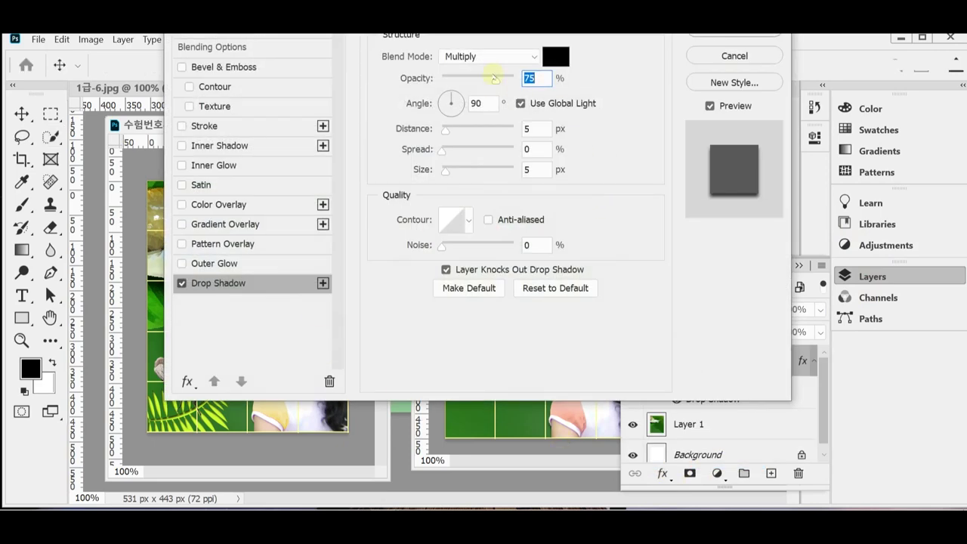
double_click(476, 103)
text(12)
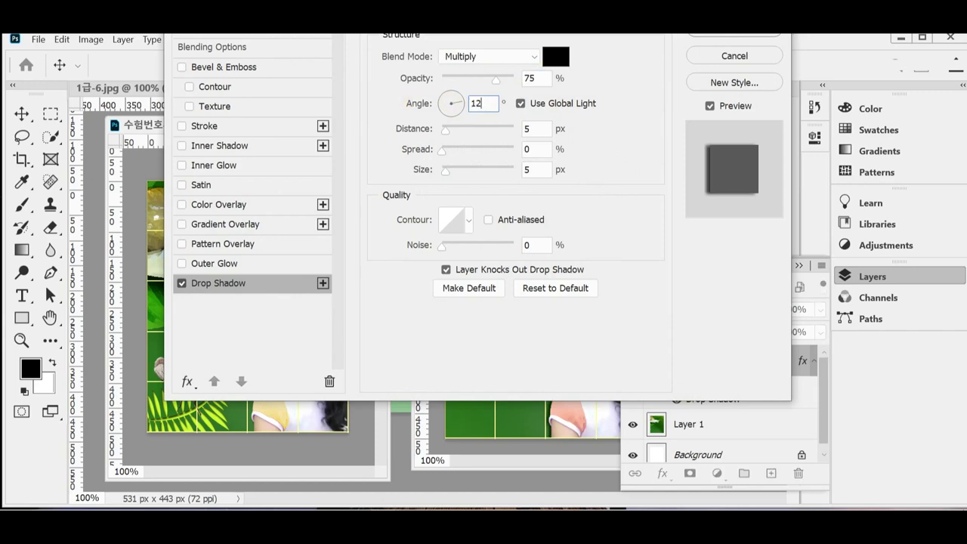
text(0)
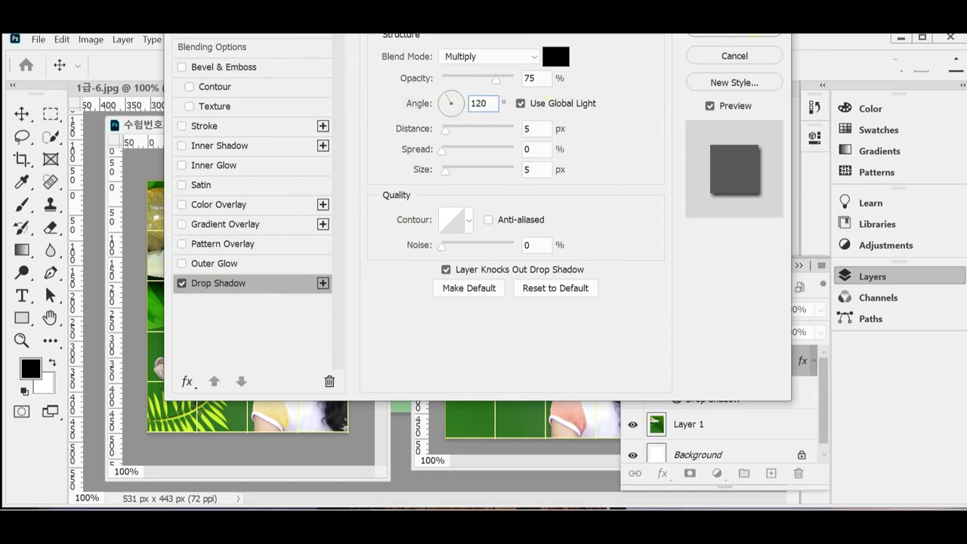
key(Return)
key(w)
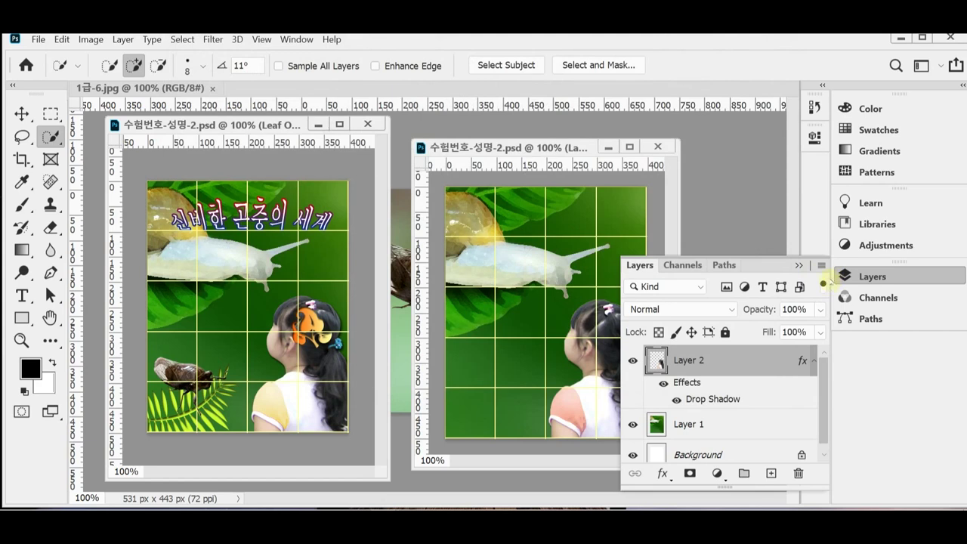
click(874, 275)
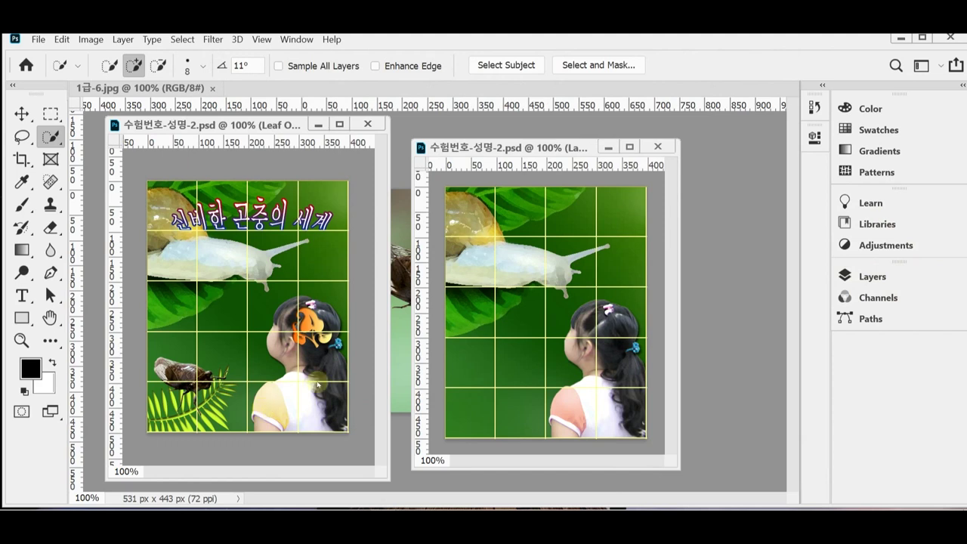
Quick-select the girl's pink sleeve and add a Hue/Saturation adjustment layer for it
ctrl+click(578, 420)
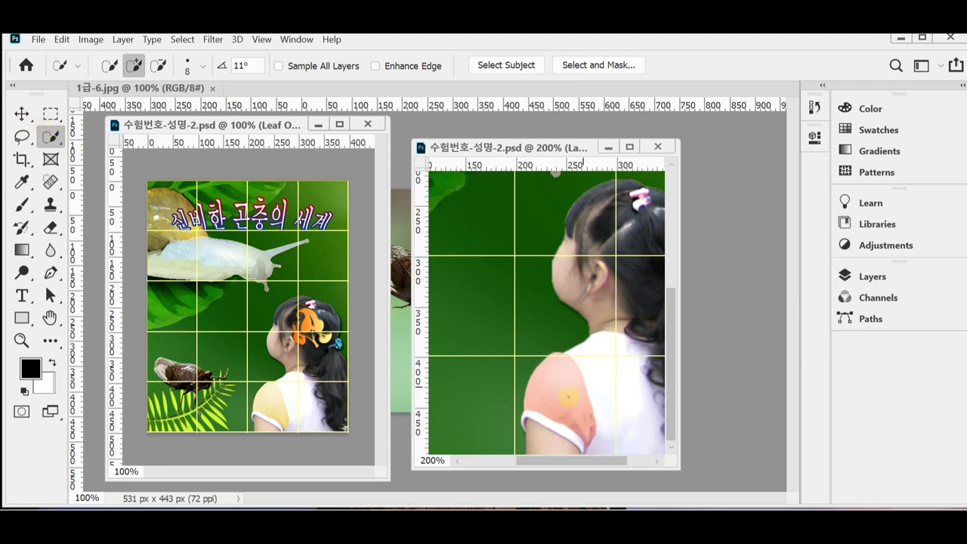
click(555, 387)
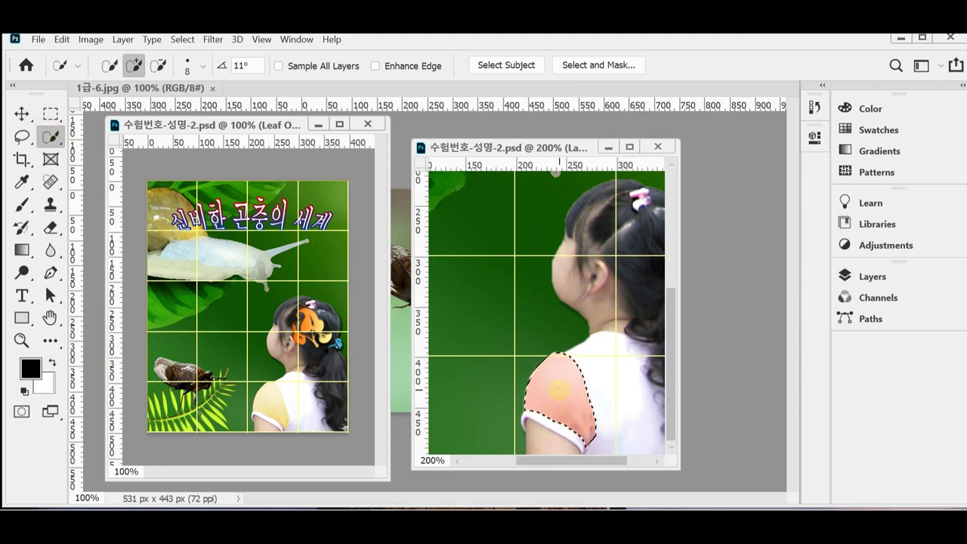
click(870, 276)
click(717, 473)
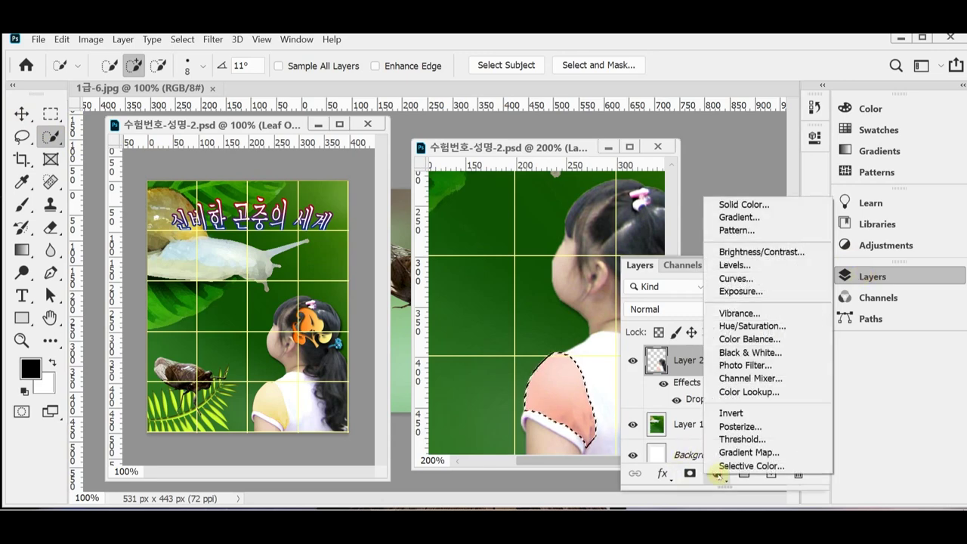
click(771, 327)
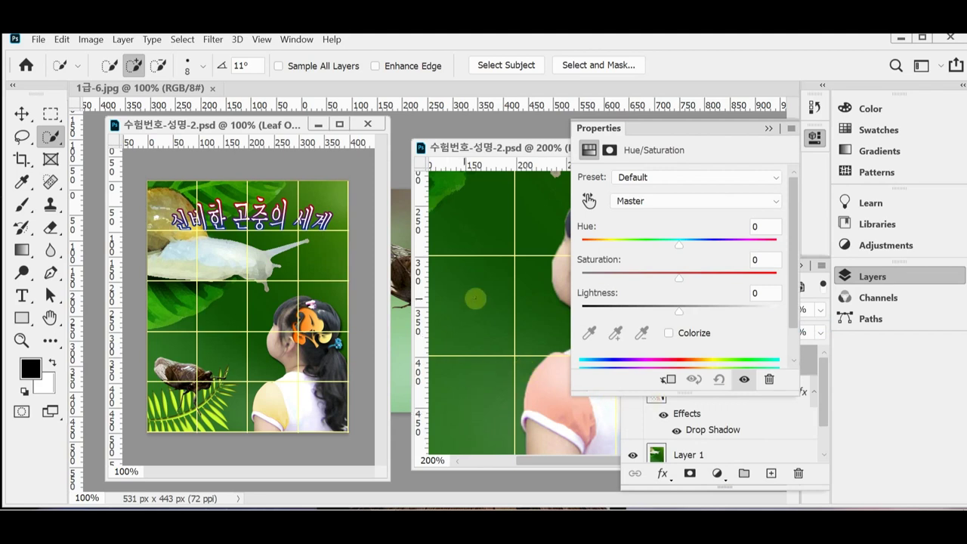
Colorize the sleeve yellow with a hue of 50 and a saturation of 80
click(684, 334)
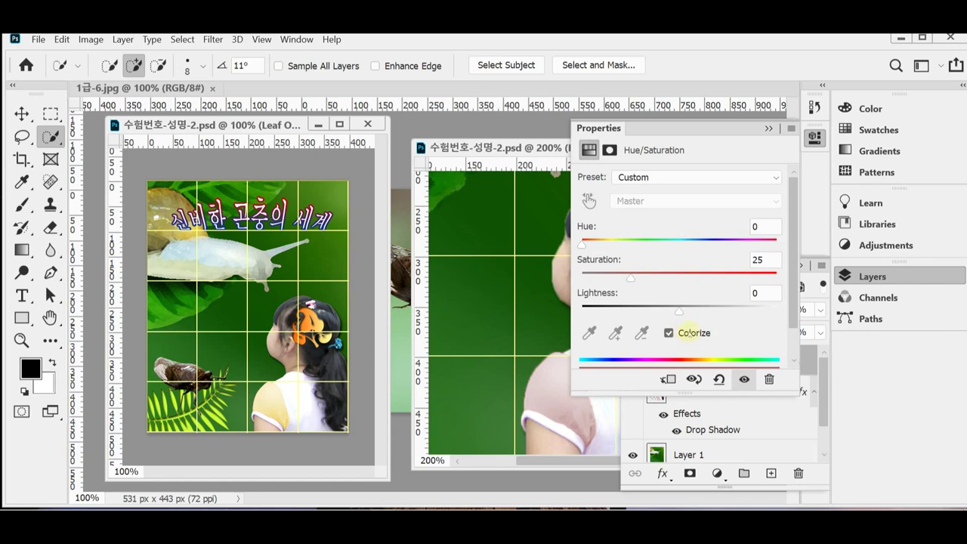
mouse_move(615, 240)
mouse_down()
mouse_move(607, 241)
mouse_move(615, 244)
mouse_up()
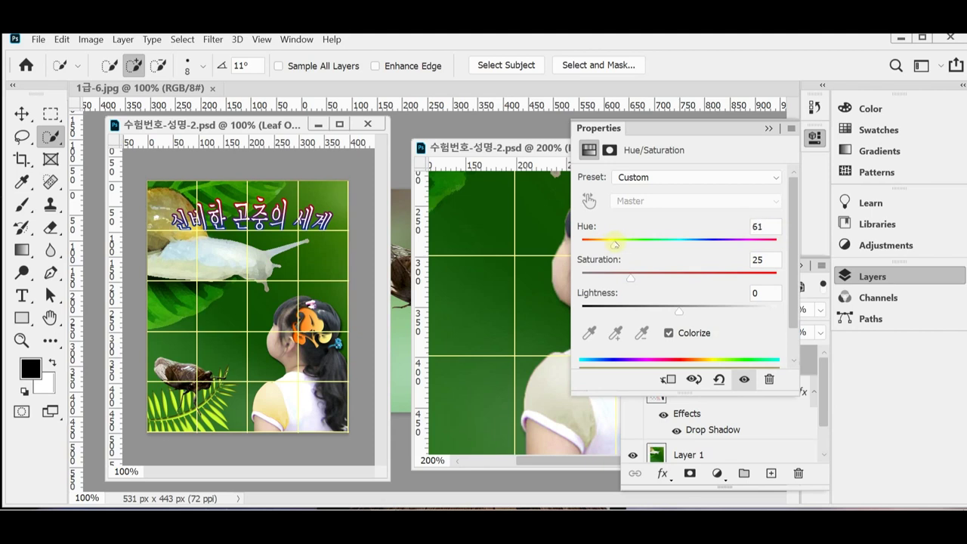
click(758, 226)
text(50)
drag(630, 277, 729, 278)
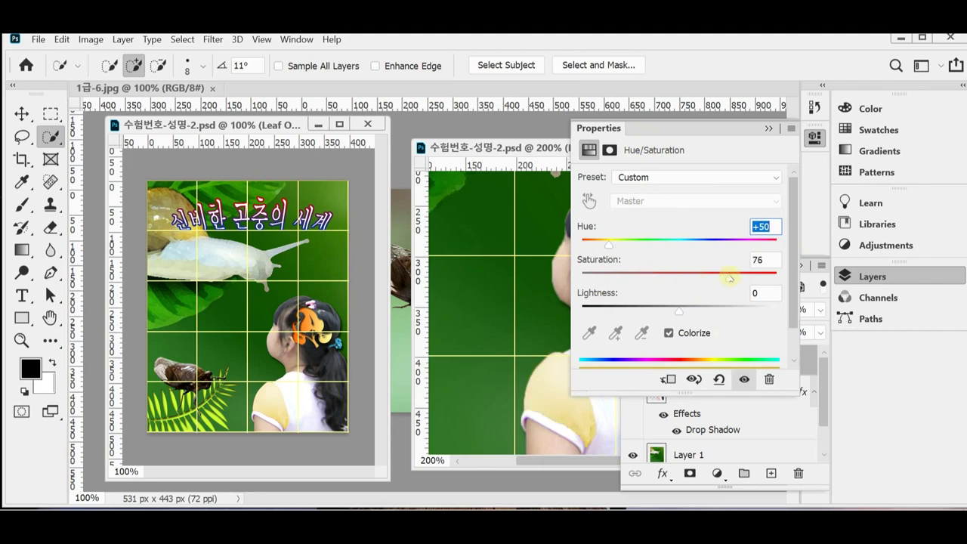
key(Tab)
text(80)
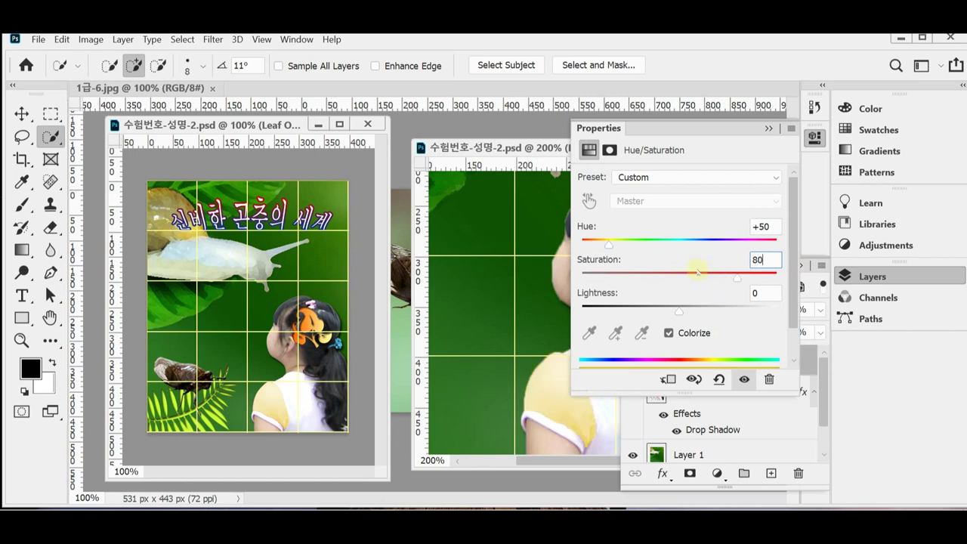
click(873, 277)
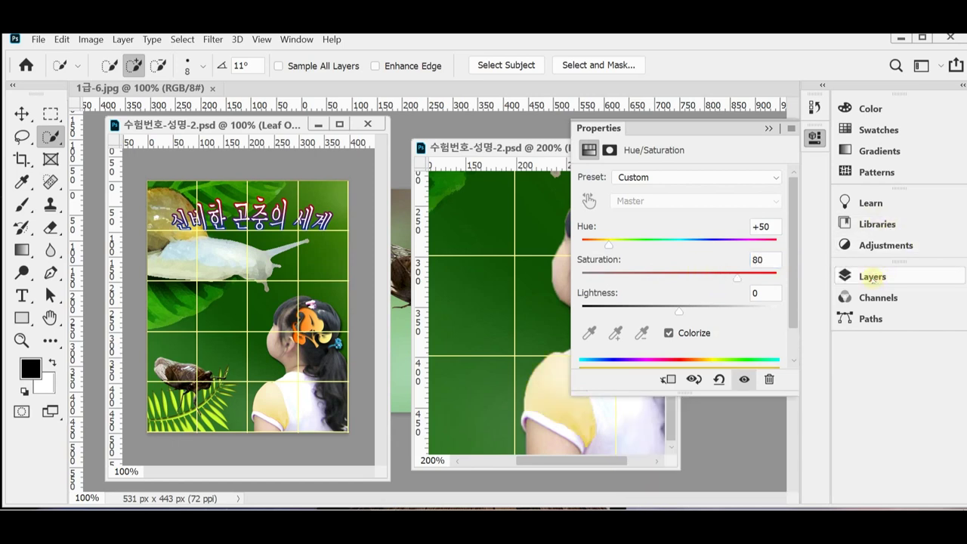
Put away the sleeve's adjustment properties and float the 1급-6.jpg insect image in its own window
click(873, 276)
click(873, 276)
click(814, 137)
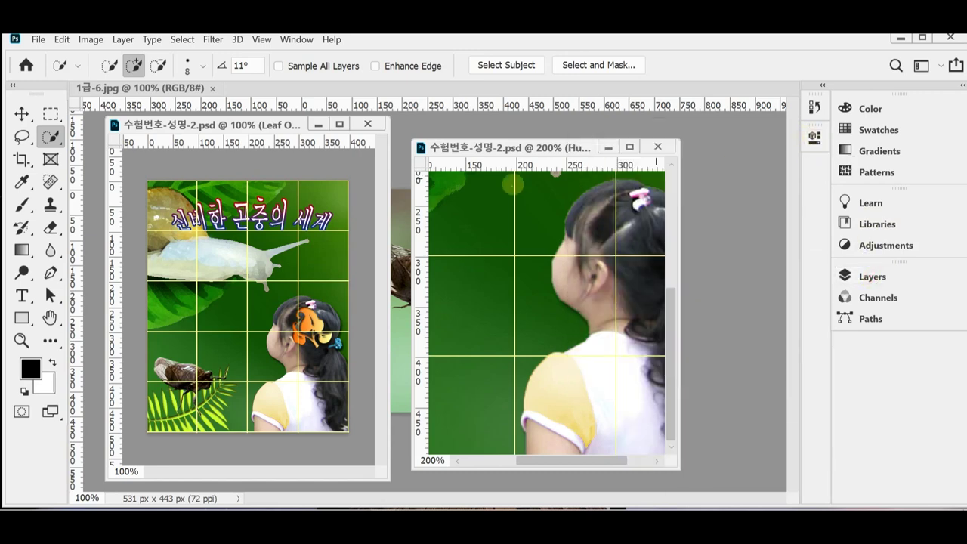
drag(181, 87, 278, 113)
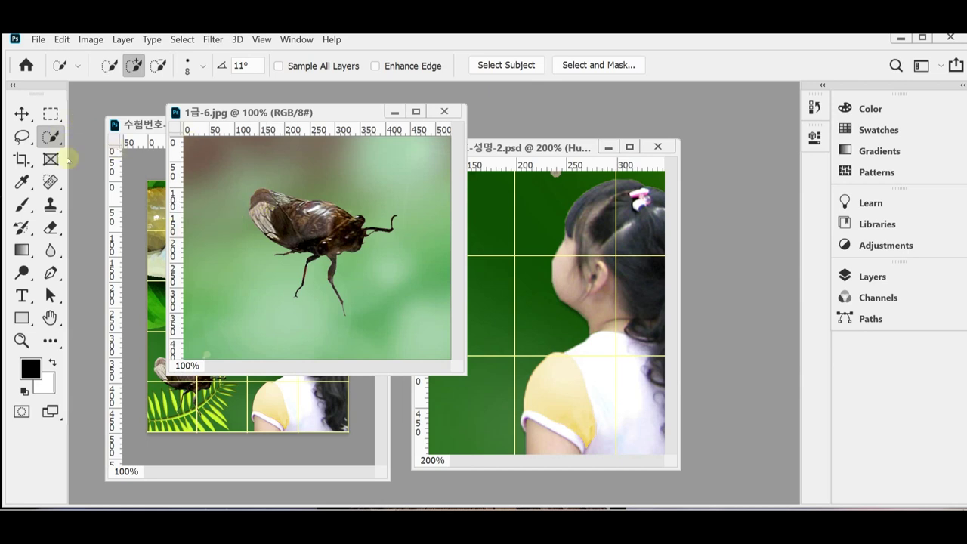
Quick-select the green background around the insect, including the small gap beside its antenna, and invert the selection
mouse_move(211, 180)
mouse_down()
mouse_move(214, 268)
mouse_move(256, 317)
mouse_move(344, 317)
mouse_up()
mouse_move(389, 163)
mouse_down()
mouse_move(420, 165)
mouse_move(413, 137)
mouse_move(417, 162)
mouse_up()
scroll(407, 269, up, 3)
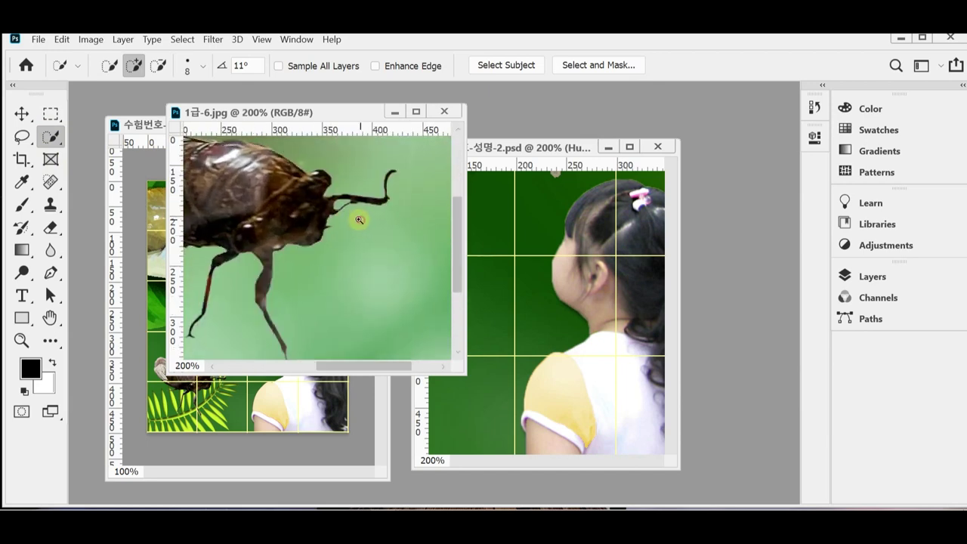
scroll(366, 204, up, 1)
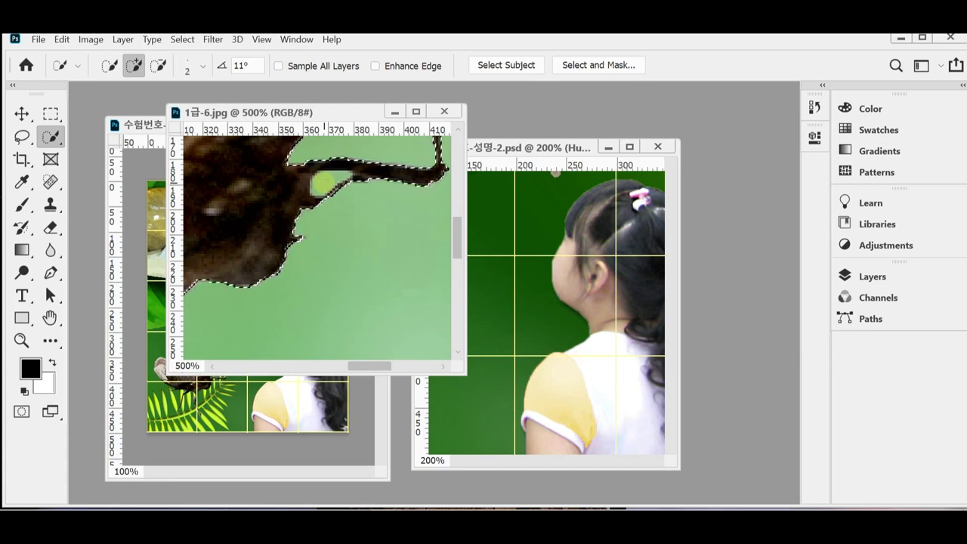
click(323, 182)
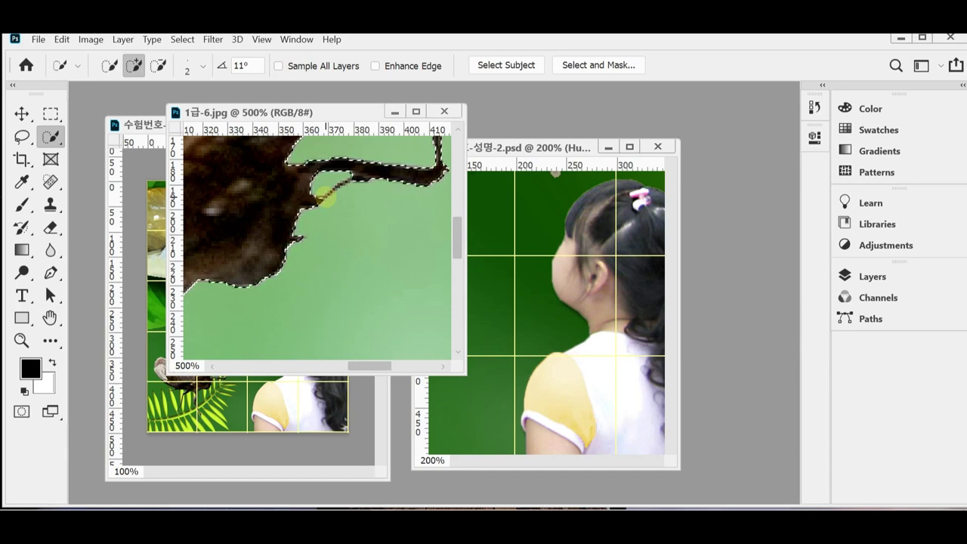
key(alt)
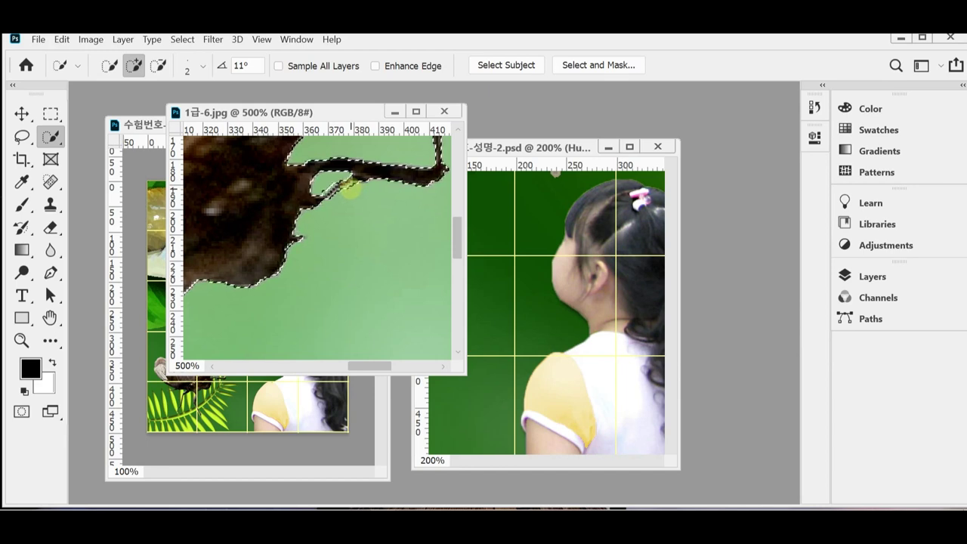
key(ctrl+d)
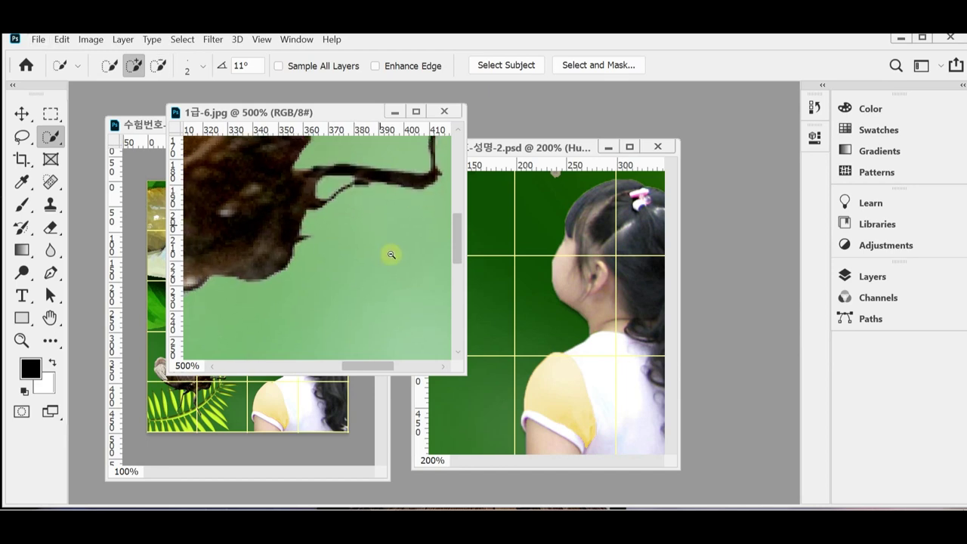
ctrl+alt+click(391, 255)
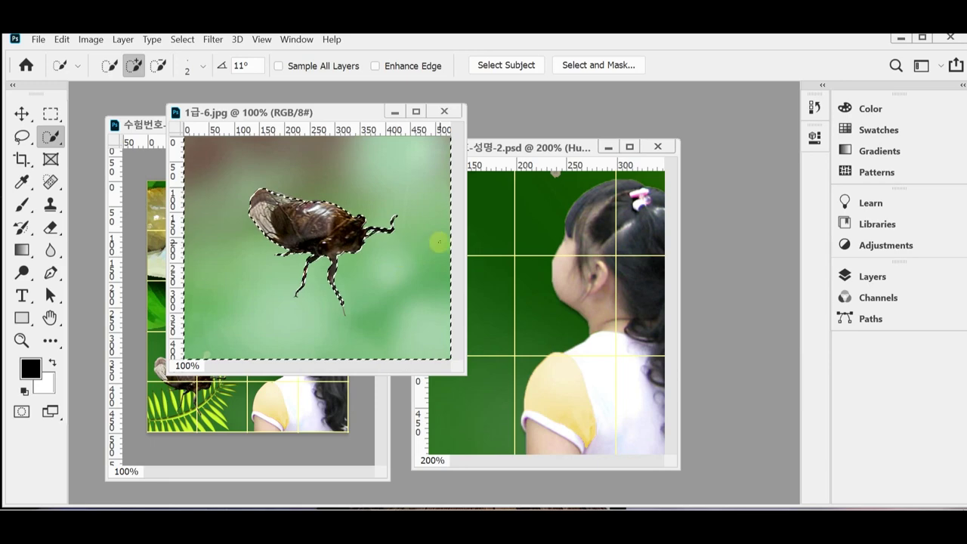
click(182, 39)
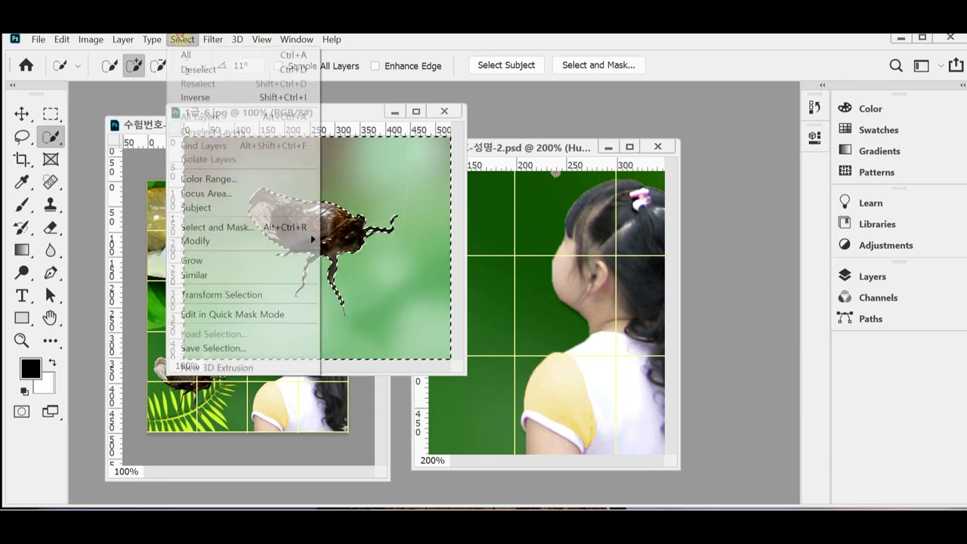
click(187, 97)
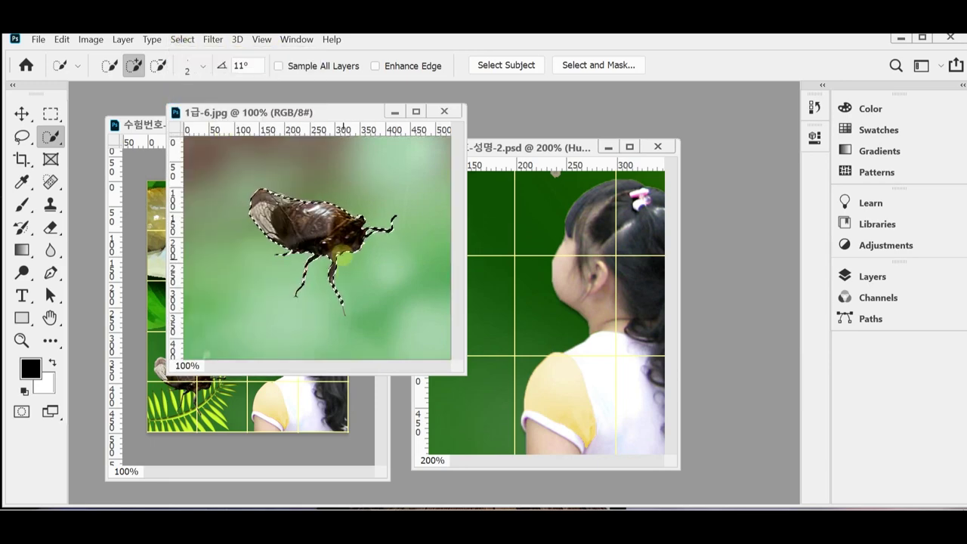
Copy the selected insect, close its source image and paste the insect into the snail composition
key(ctrl+w)
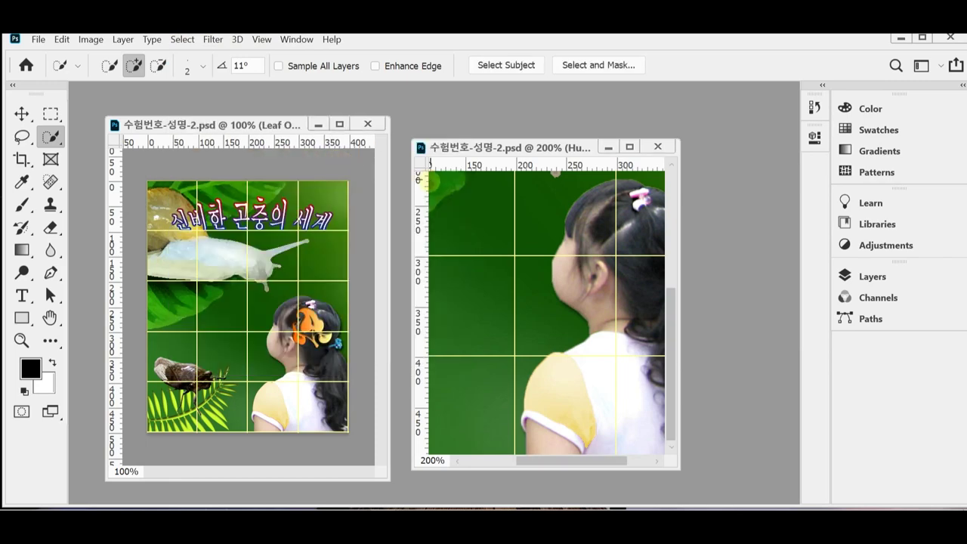
key(ctrl+v)
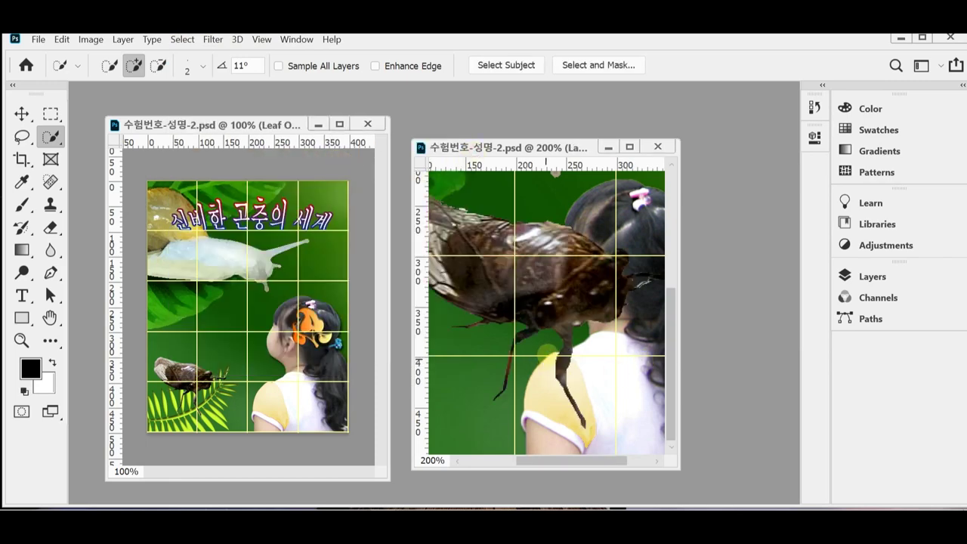
scroll(582, 312, down, 2)
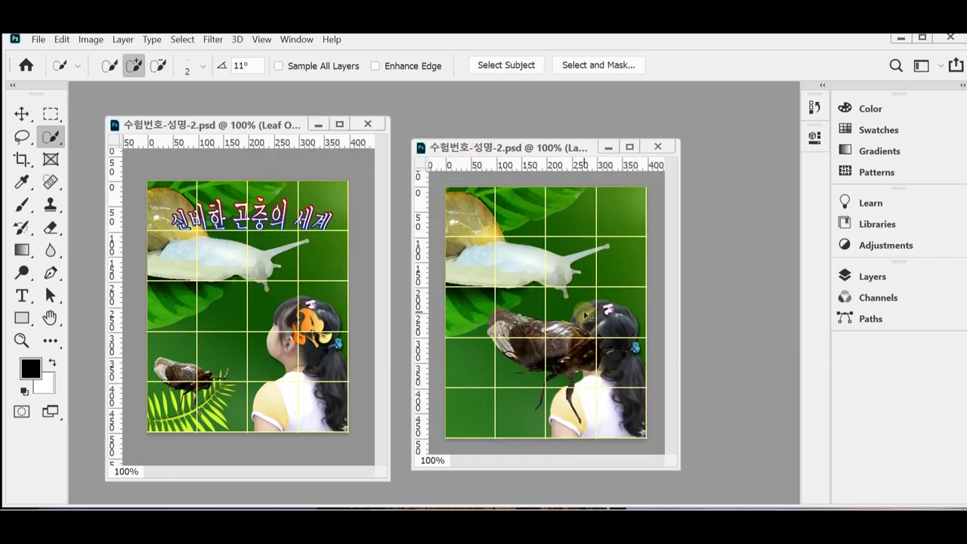
Scale the pasted insect to 50% and place it in the lower-left area of the composition, beside the girl
key(ctrl+t)
drag(635, 307, 544, 348)
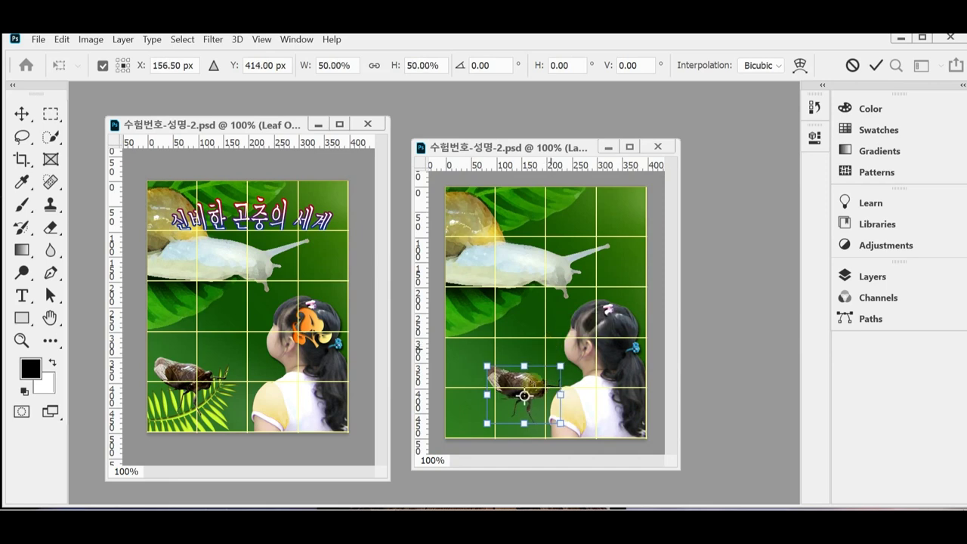
mouse_move(497, 377)
mouse_down()
mouse_move(469, 357)
mouse_move(471, 367)
mouse_up()
key(Return)
key(w)
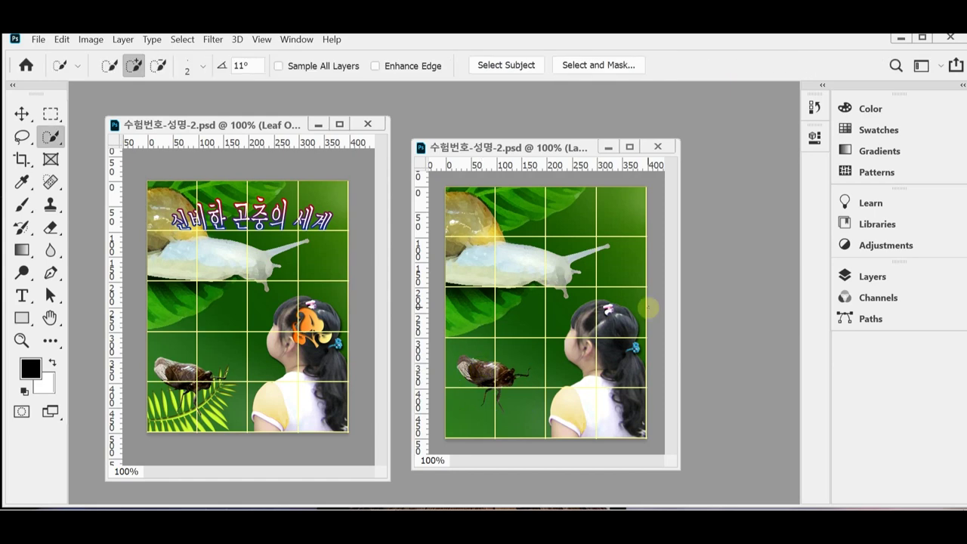
Add a Bevel & Emboss effect with the Inner Bevel style to the insect's layer
click(869, 277)
click(665, 474)
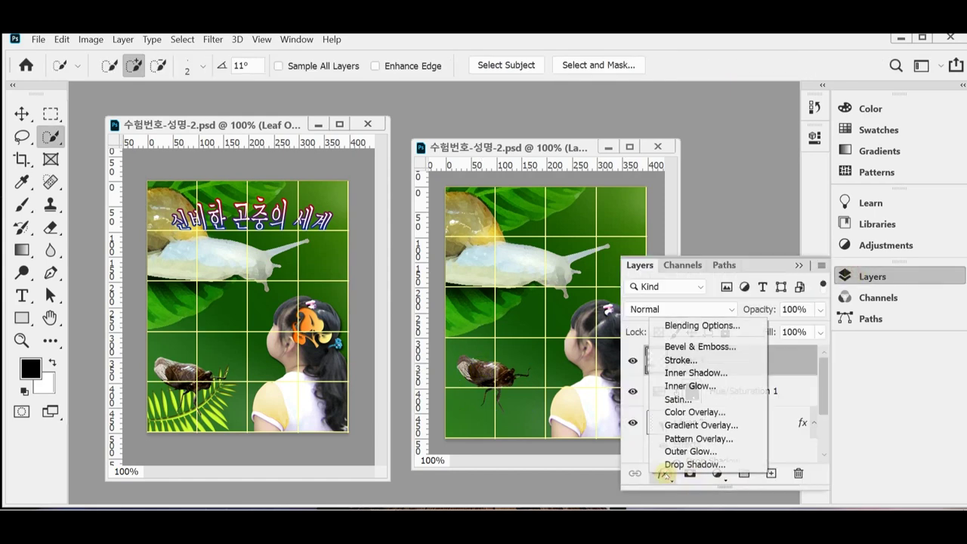
click(739, 349)
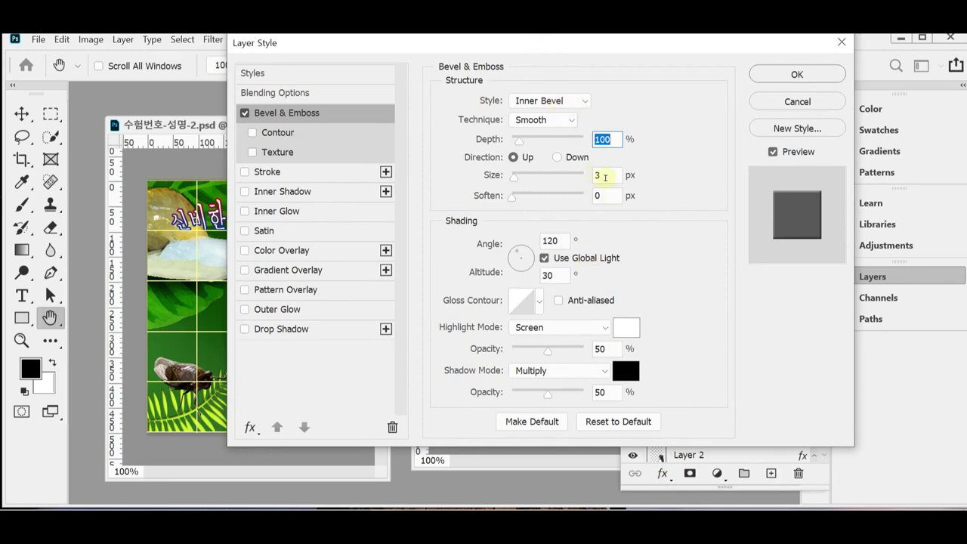
key(Tab)
key(Return)
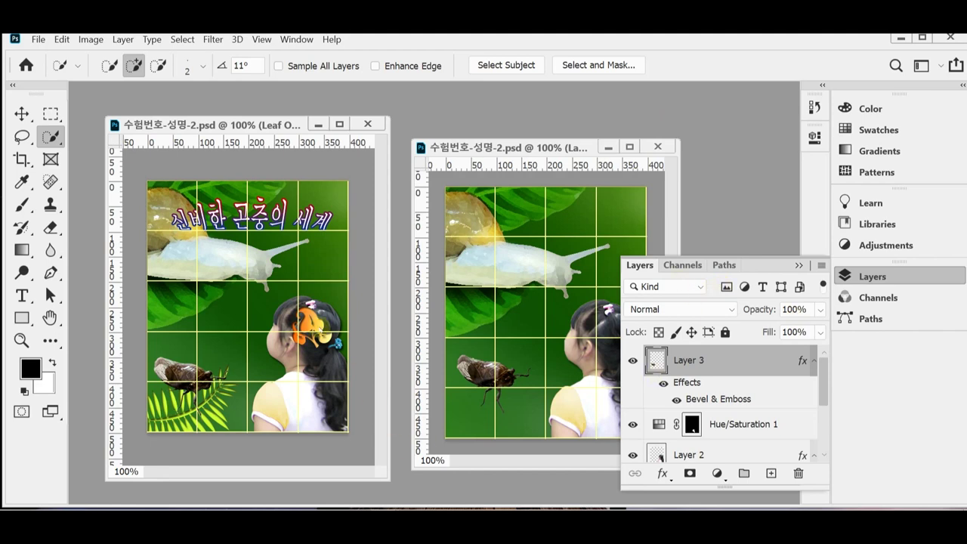
click(844, 276)
Choose the fern custom shape from the legacy Nature set and draw it about 215 × 171 px in the composition's lower-left corner
drag(22, 319, 53, 399)
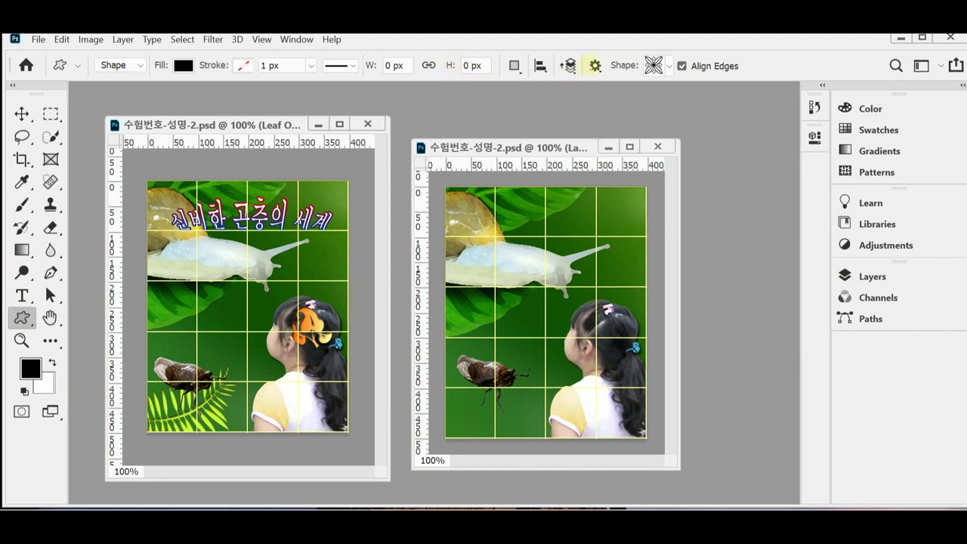
click(669, 67)
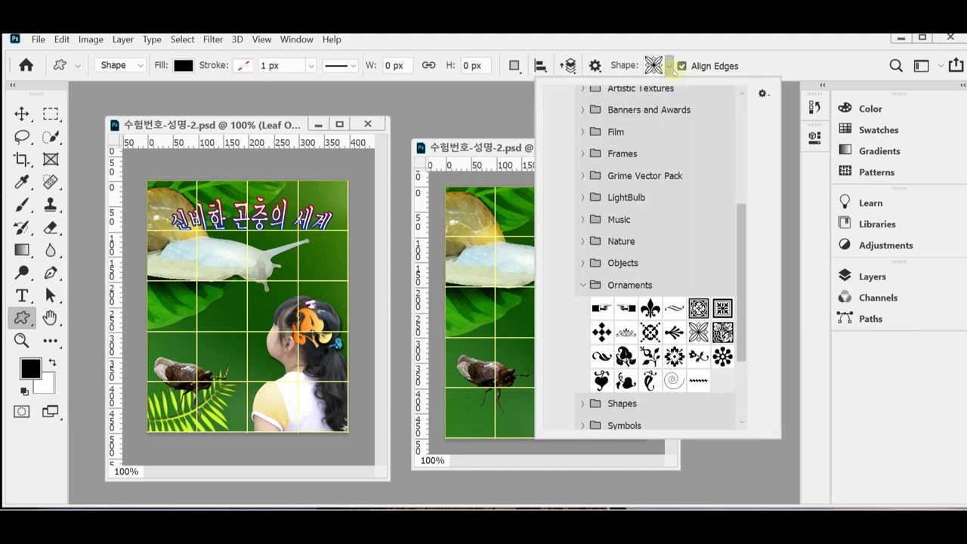
click(582, 288)
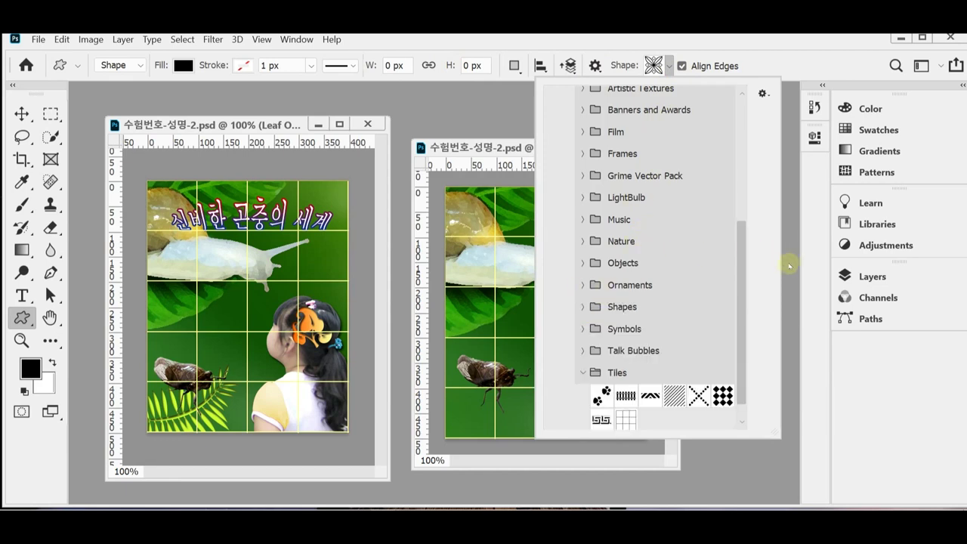
drag(740, 234, 740, 145)
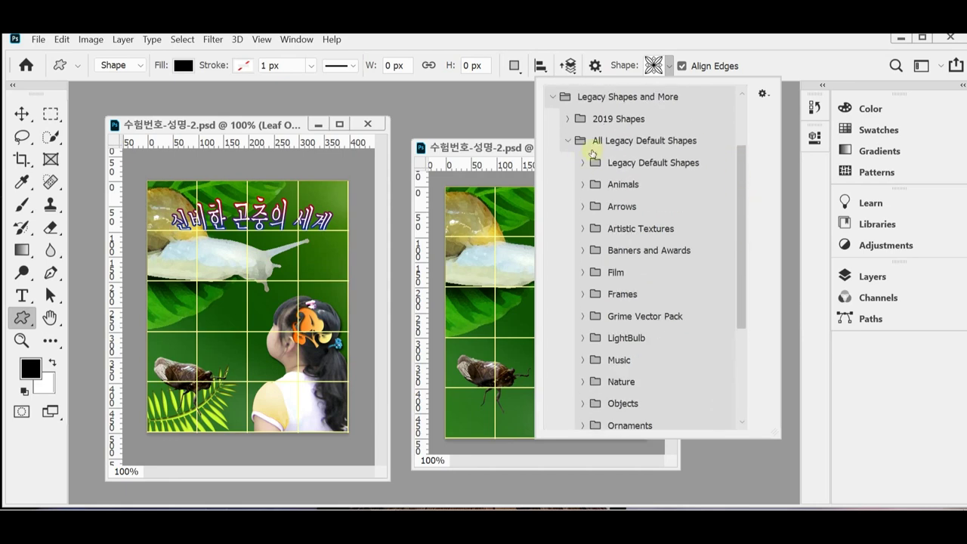
scroll(710, 323, down, 2)
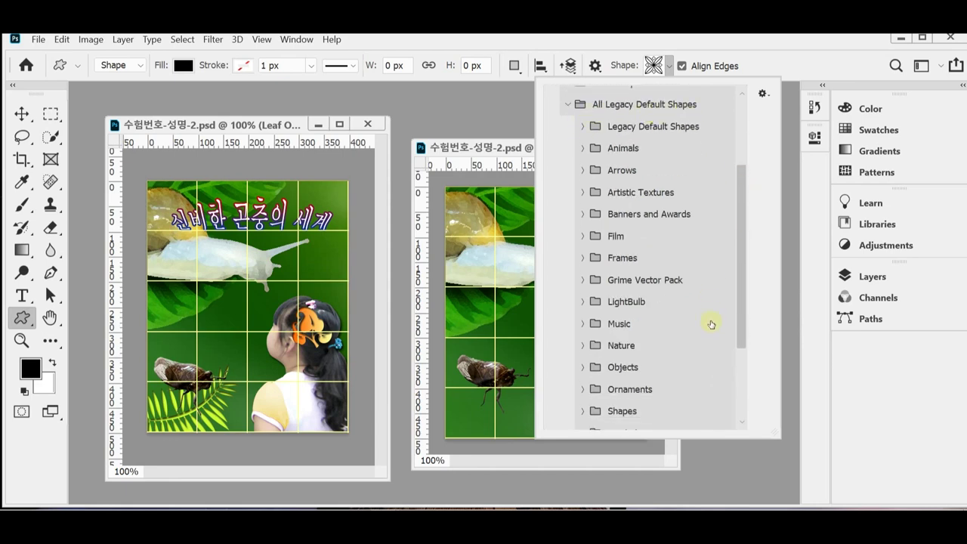
scroll(699, 332, down, 1)
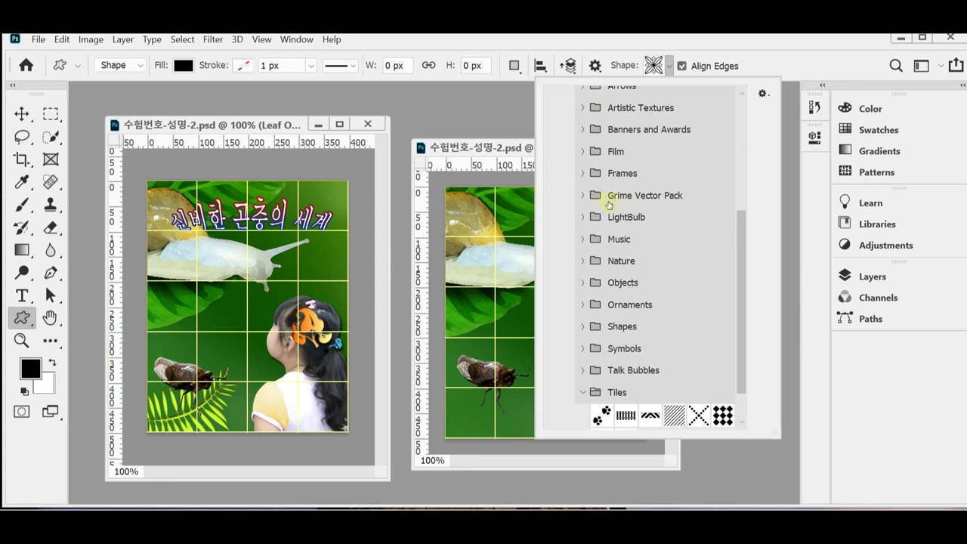
click(580, 261)
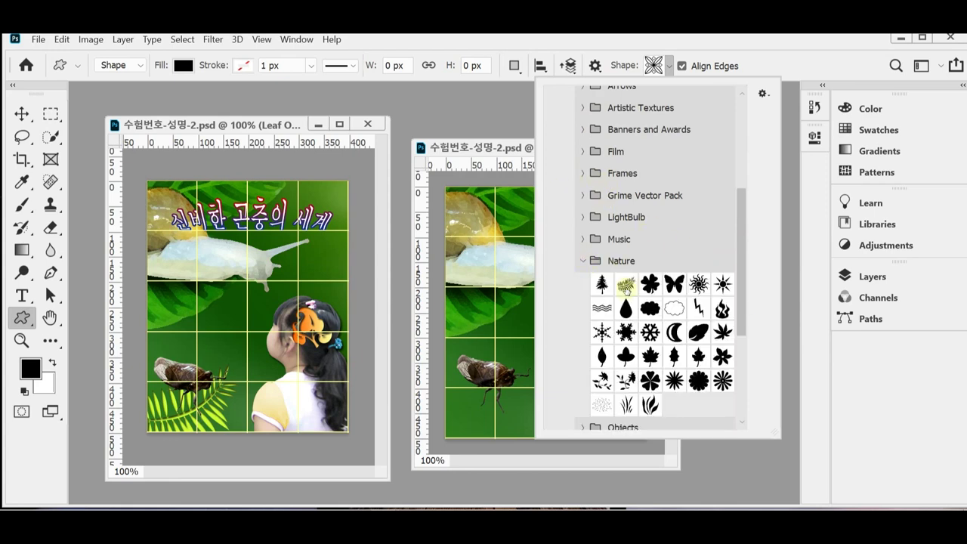
click(625, 285)
click(728, 50)
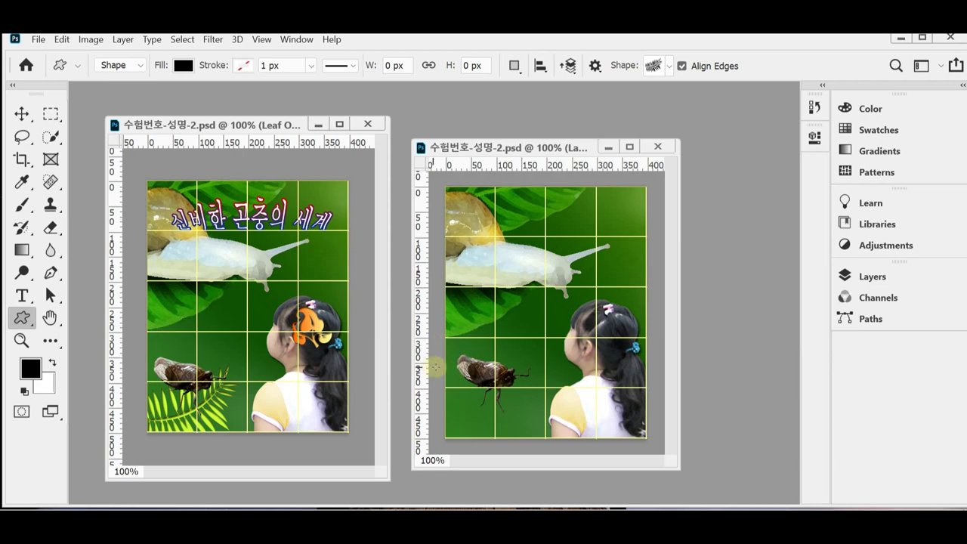
drag(438, 366, 544, 444)
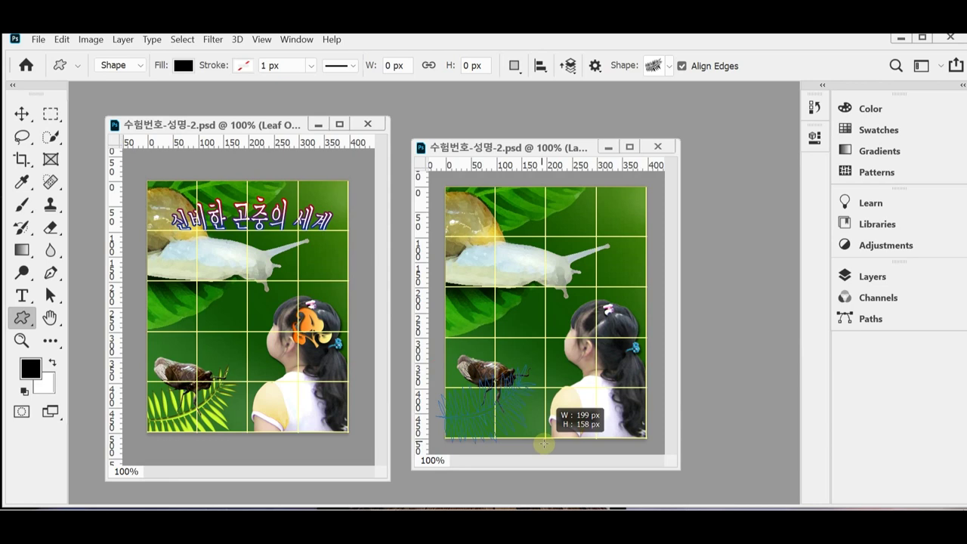
drag(544, 444, 559, 450)
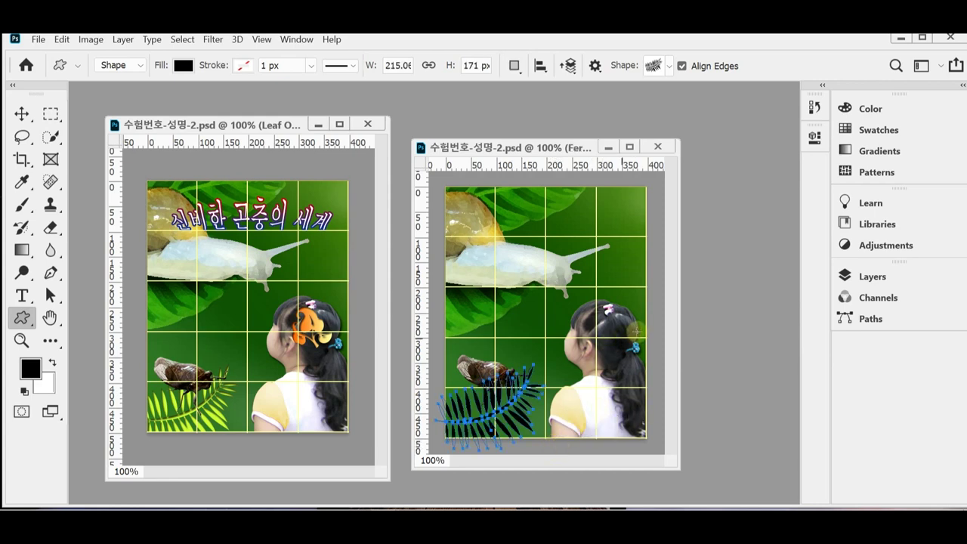
Change the fern shape's fill color to a bright yellow-green
click(873, 277)
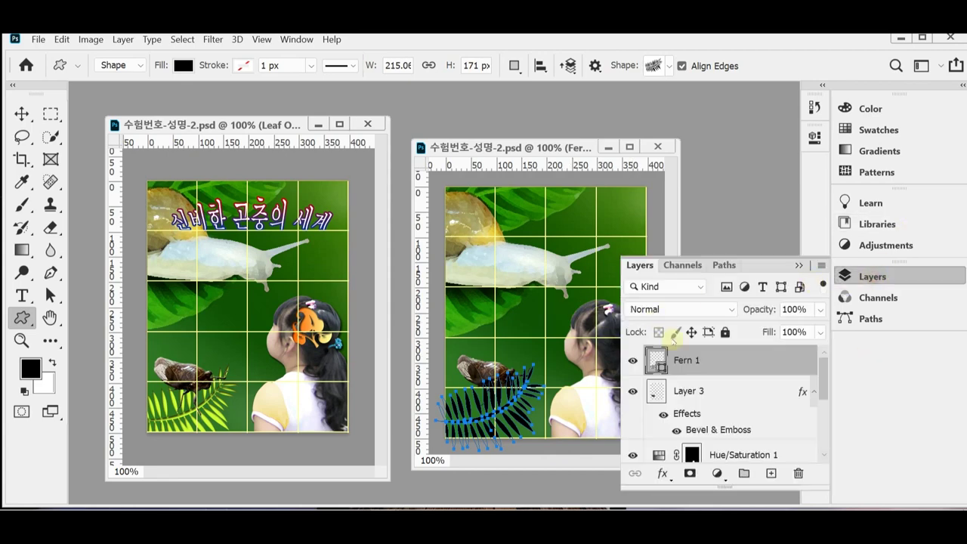
double_click(656, 366)
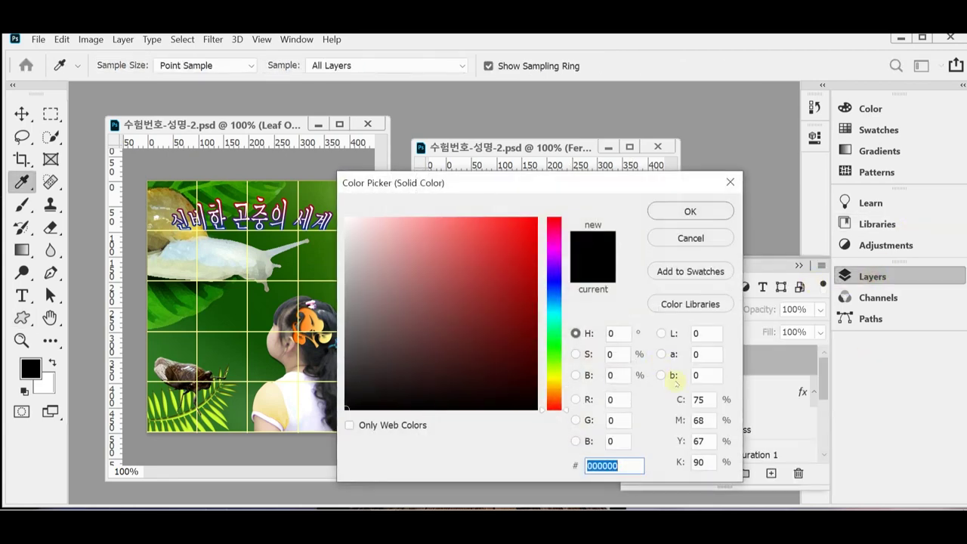
text(cf)
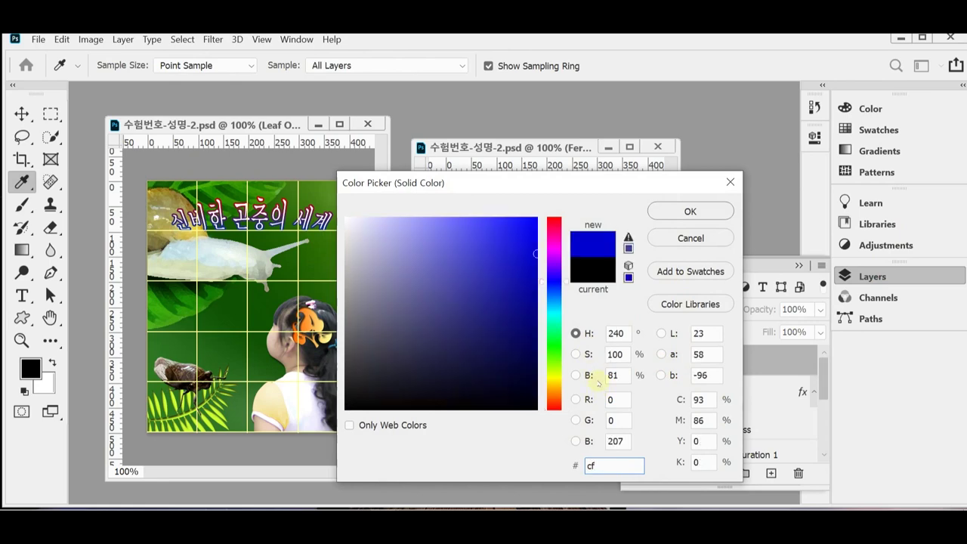
text(5)
click(689, 211)
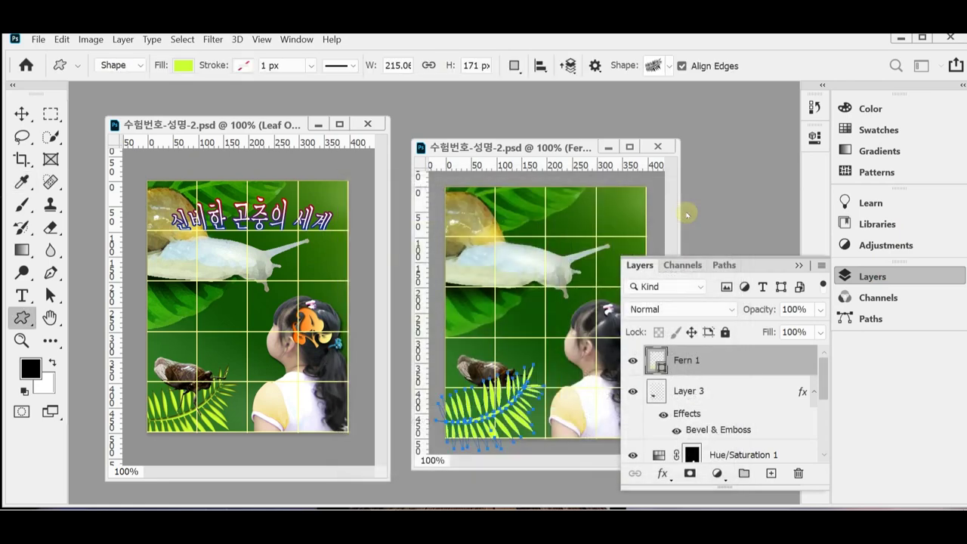
Move the fern layer directly beneath the insect's layer in the stacking order
click(862, 277)
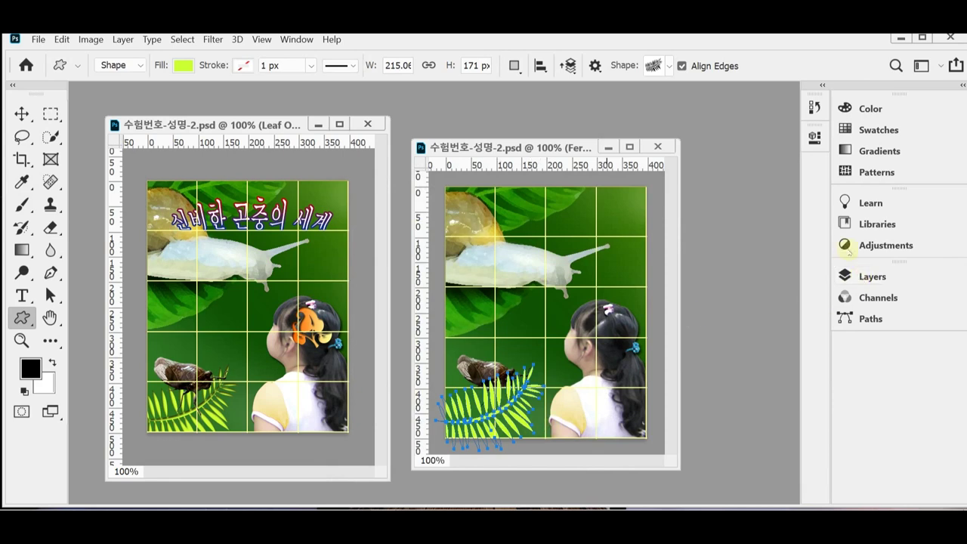
click(871, 276)
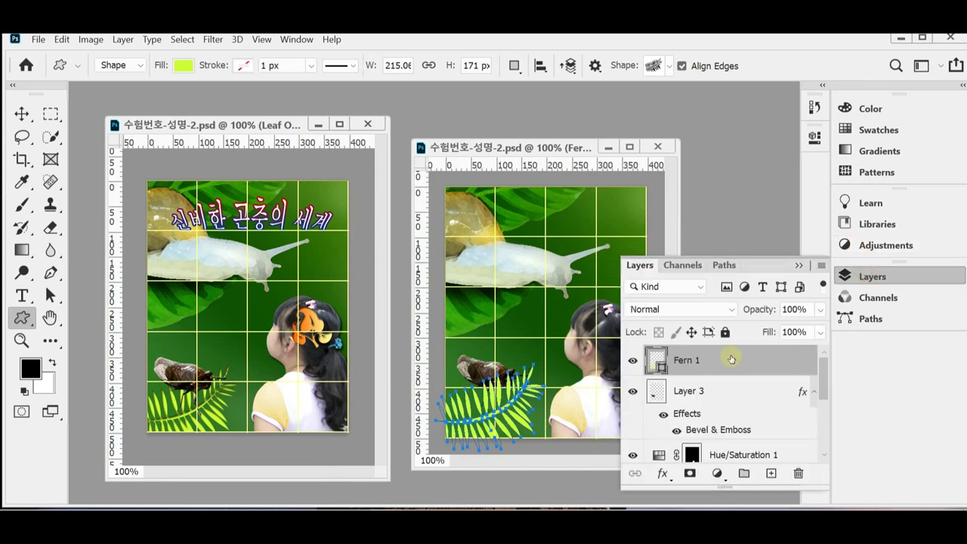
drag(731, 359, 738, 436)
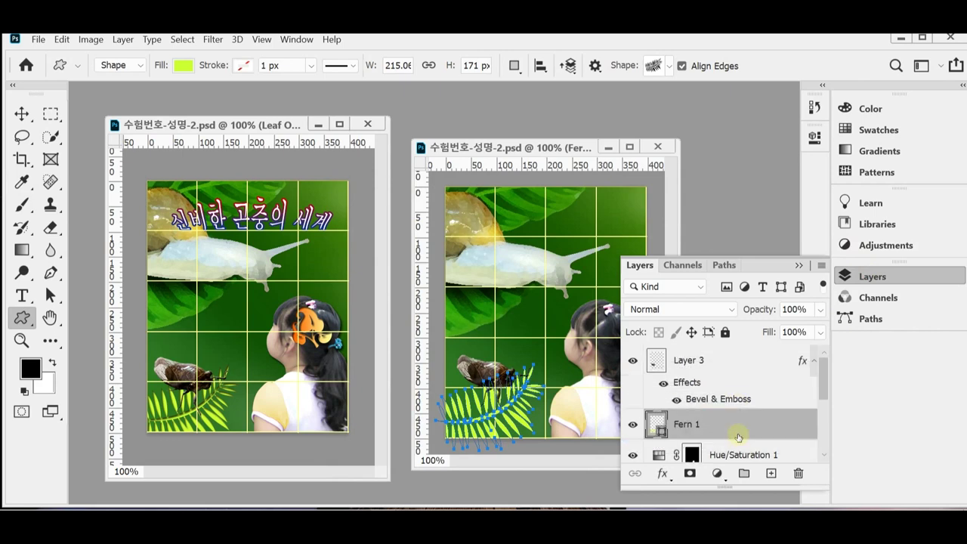
Undo and redo the fern layer's move beneath the insect's layer
key(ctrl+z)
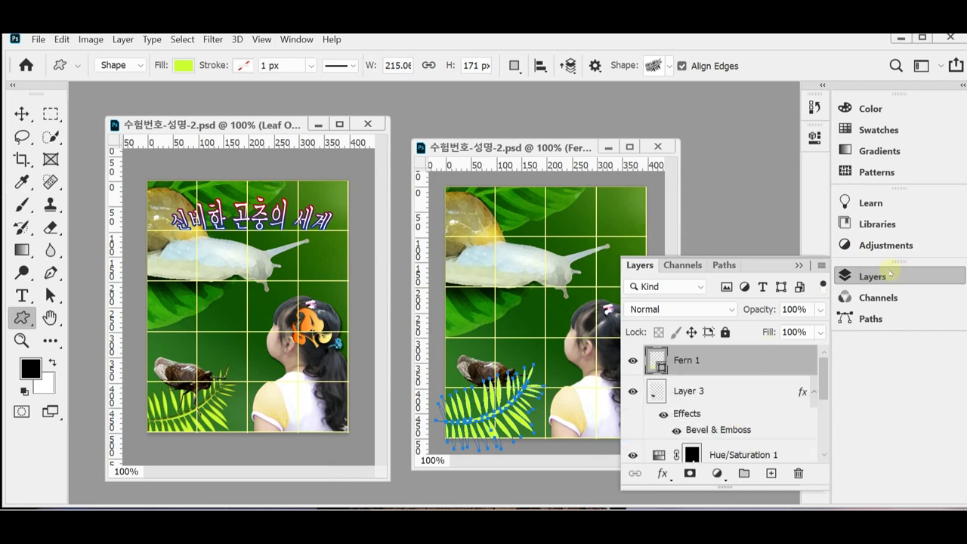
key(ctrl+shift+z)
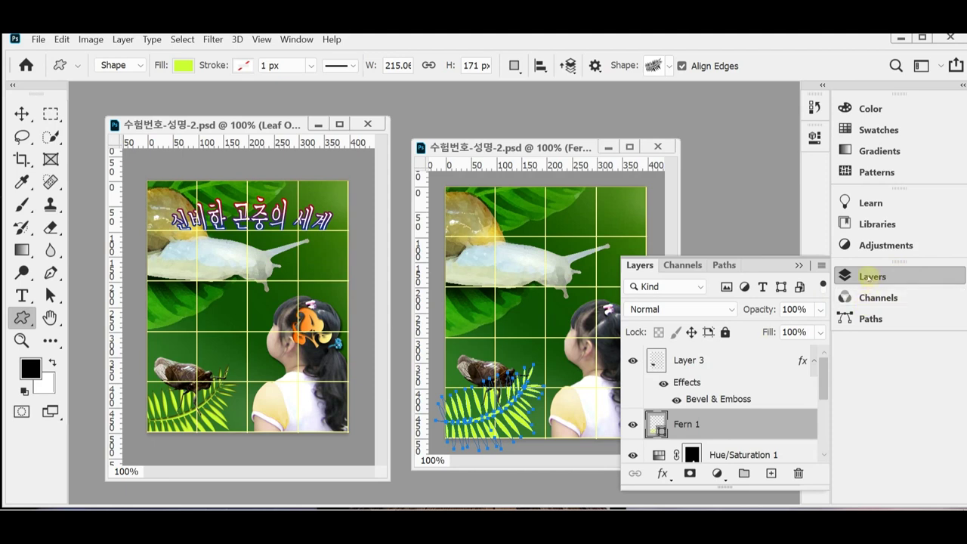
click(871, 278)
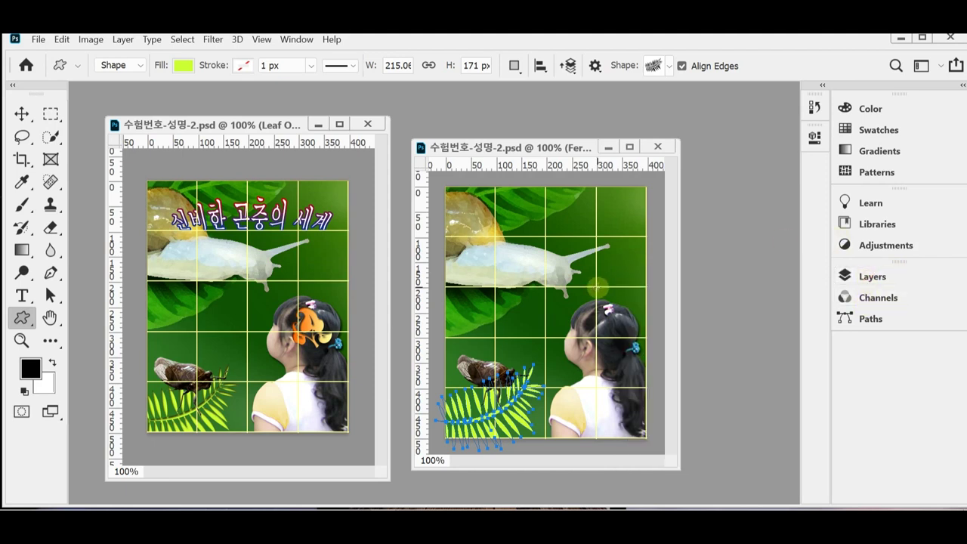
click(865, 274)
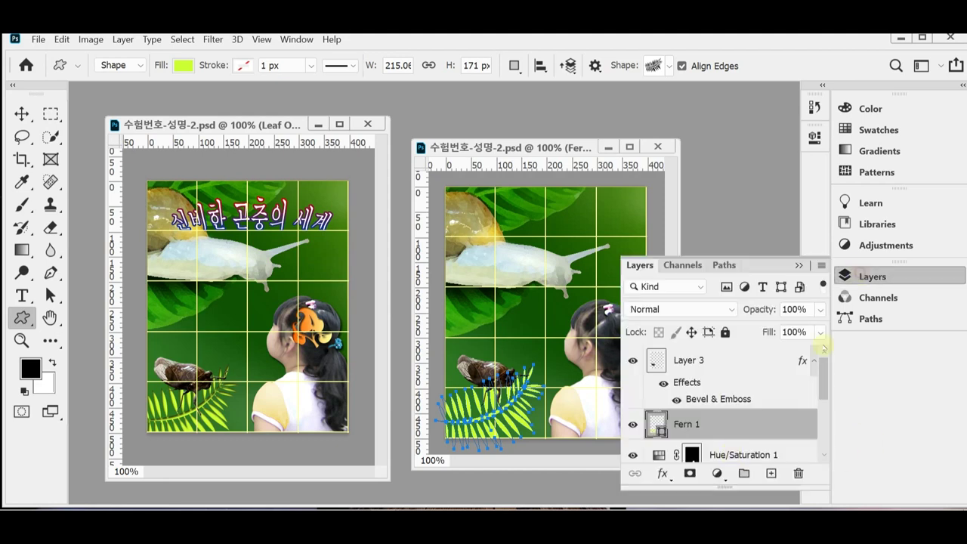
click(665, 474)
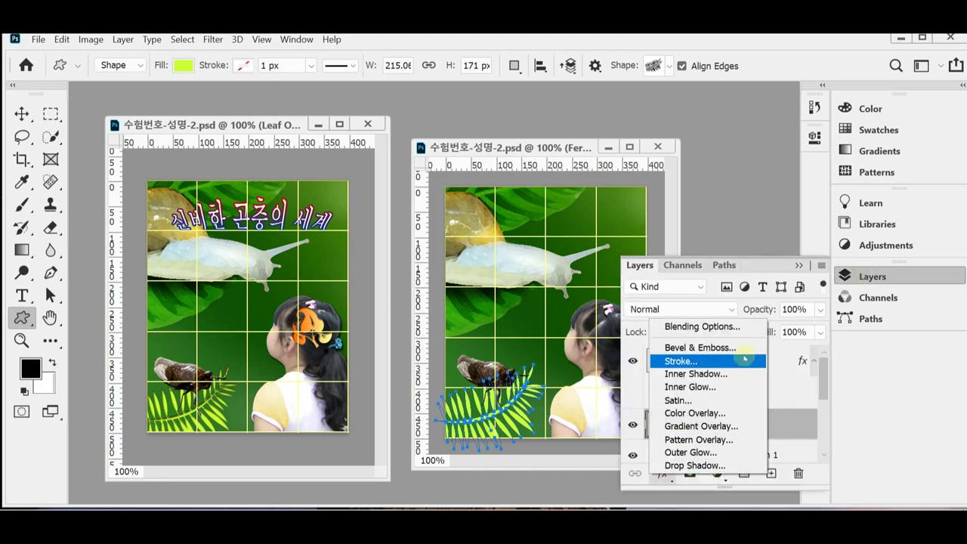
click(735, 375)
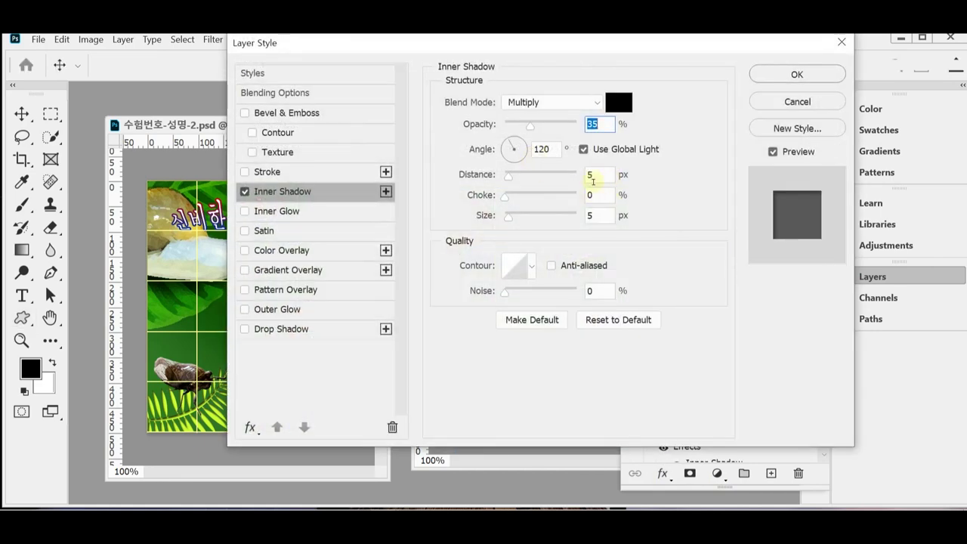
click(593, 178)
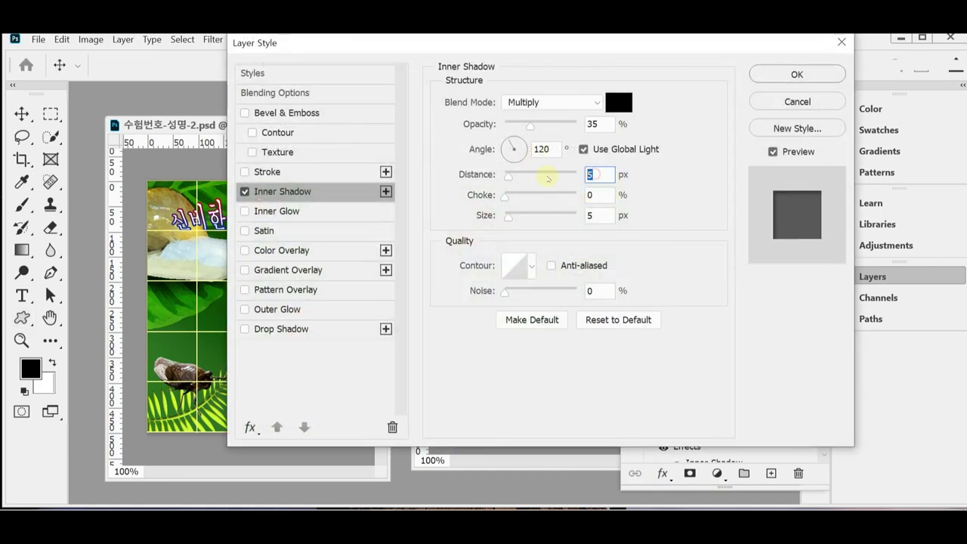
key(Down)
key(Down)
click(594, 216)
key(Down)
key(Down)
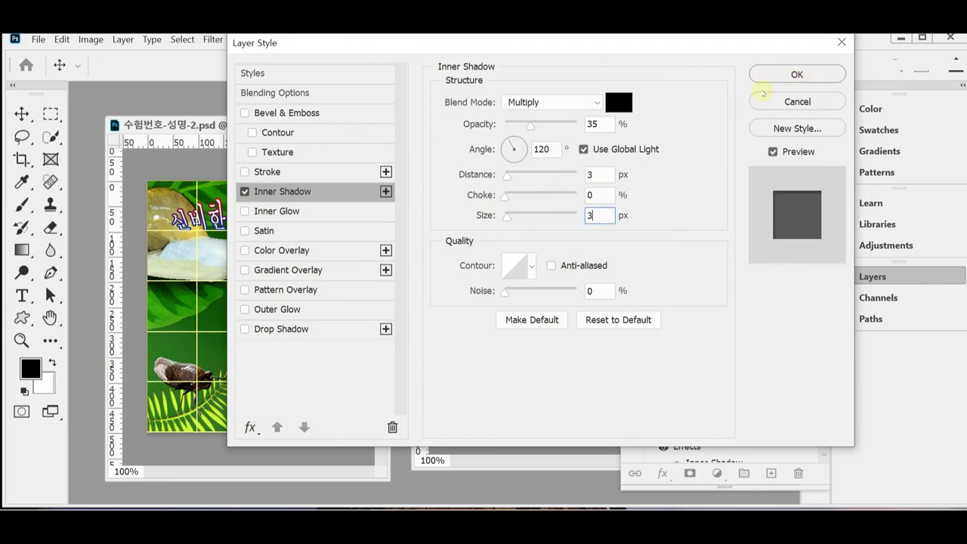
click(790, 100)
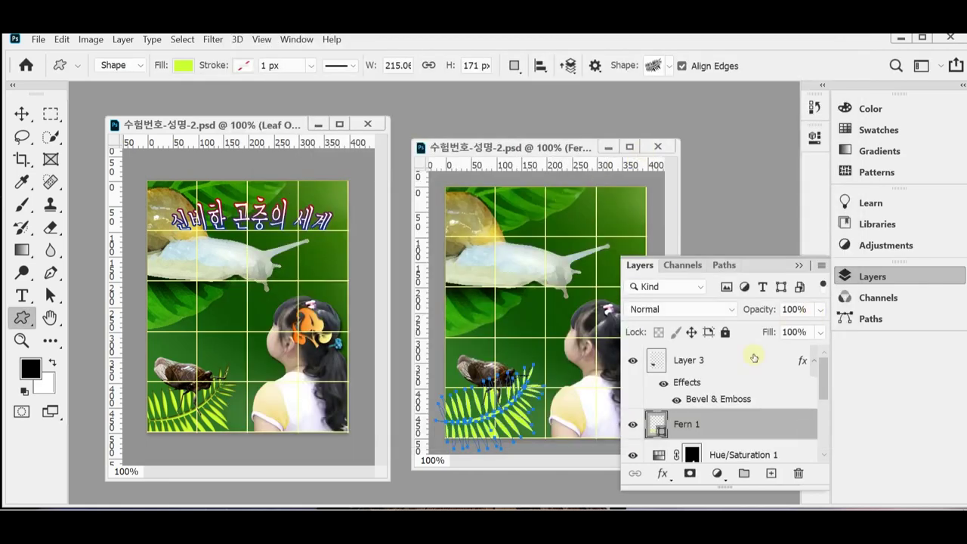
Add an Inner Shadow effect to the fern's layer with 75% opacity, 3 px distance and 3 px size
click(664, 475)
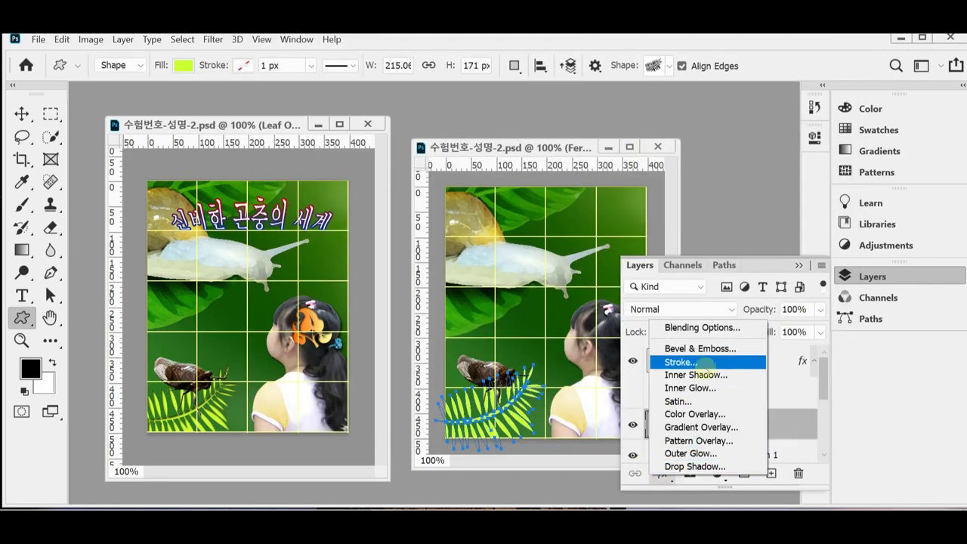
click(707, 375)
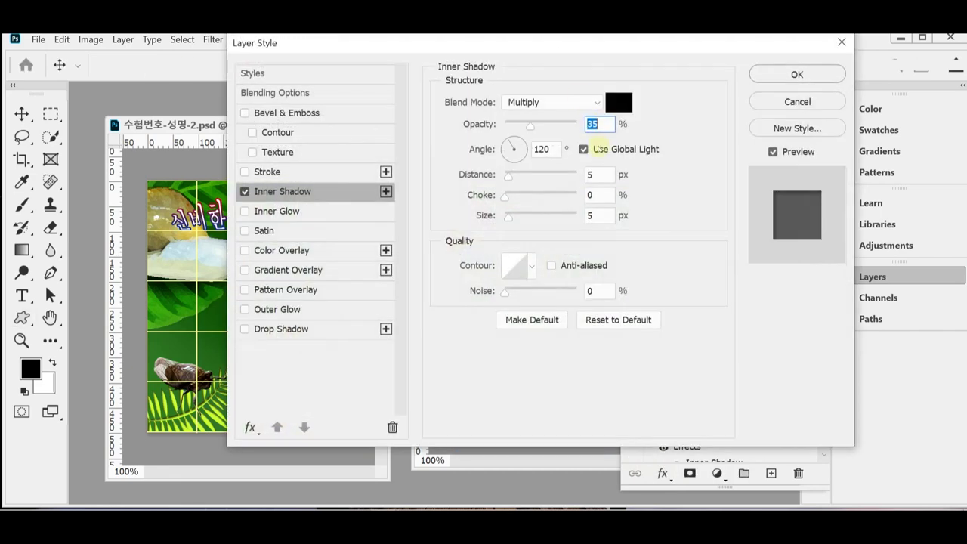
text(75)
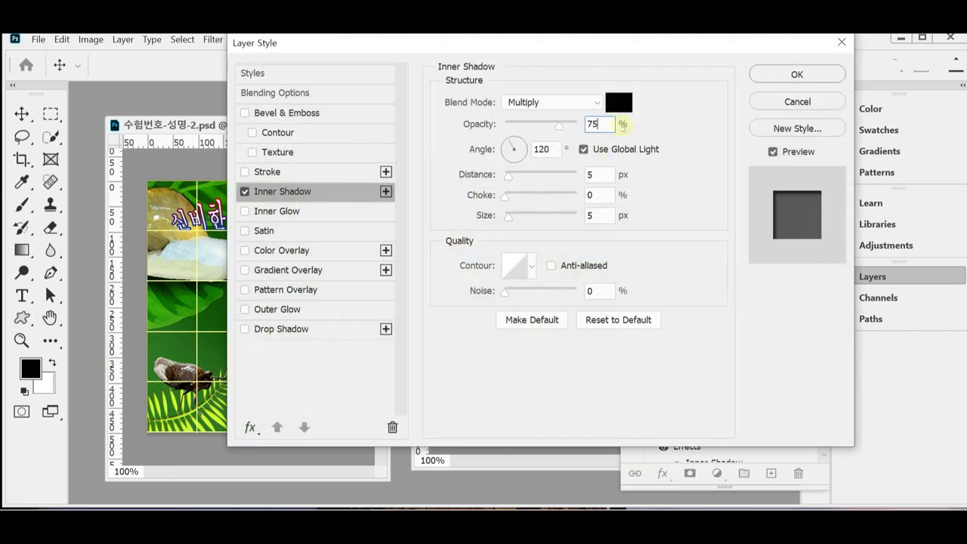
double_click(598, 172)
text(3)
double_click(593, 213)
text(3)
click(767, 74)
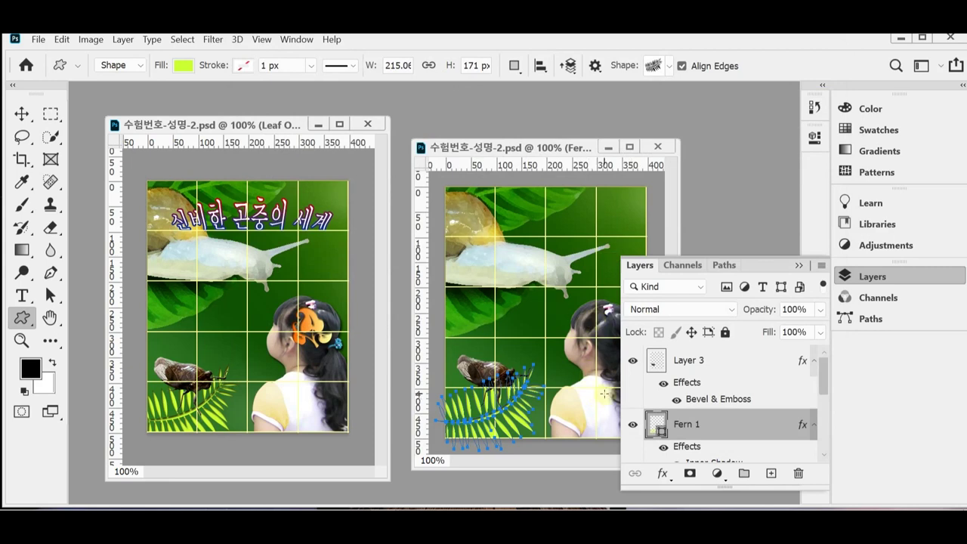
key(Return)
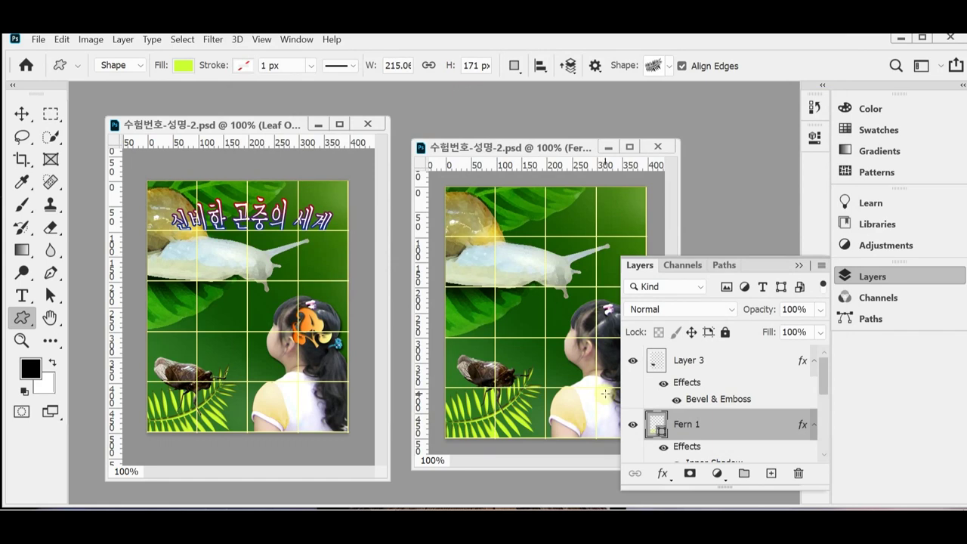
Shift the fern about 9 px left and 1 px up, and move the insect slightly down and left over it
key(ctrl+t)
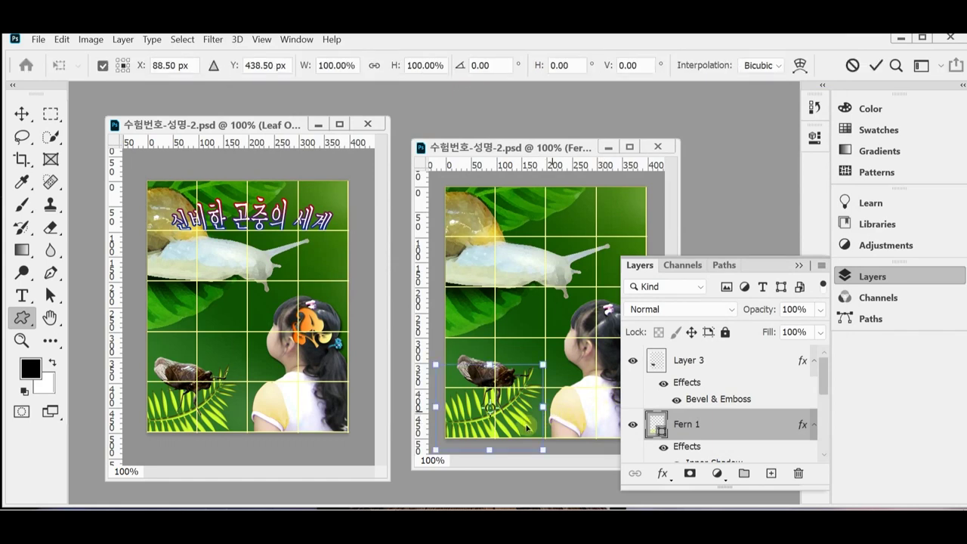
drag(516, 427, 522, 427)
key(Left)
key(Left)
key(Left)
key(Left)
key(Left)
key(Down)
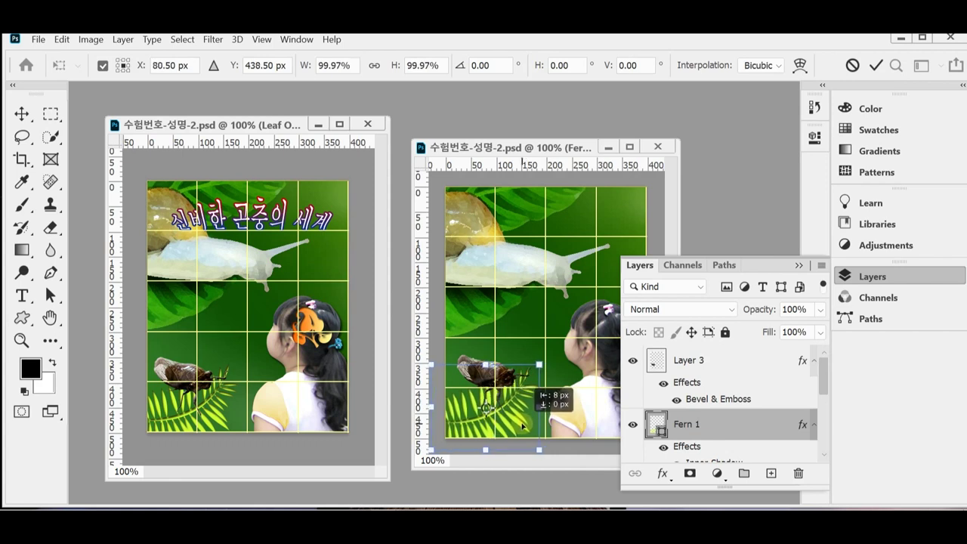
key(Left)
key(Up)
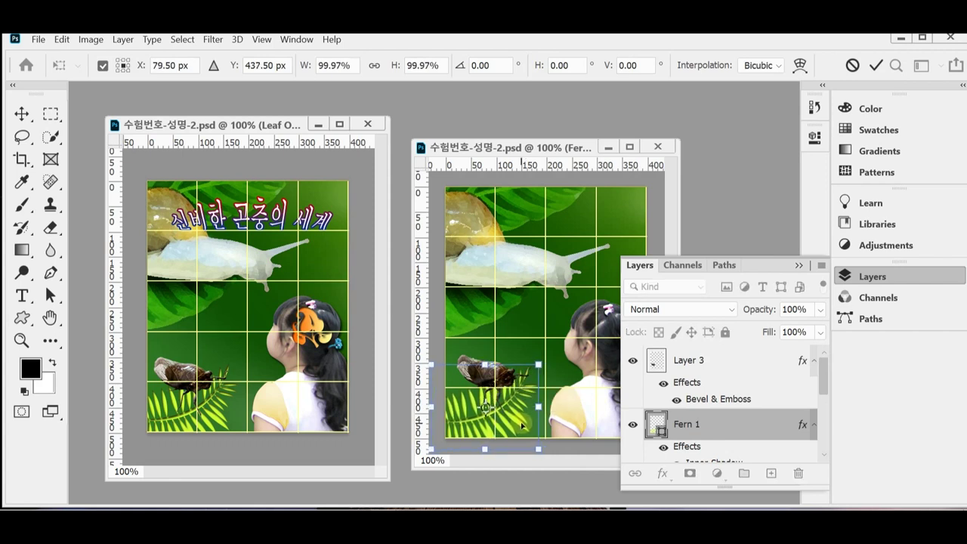
key(Return)
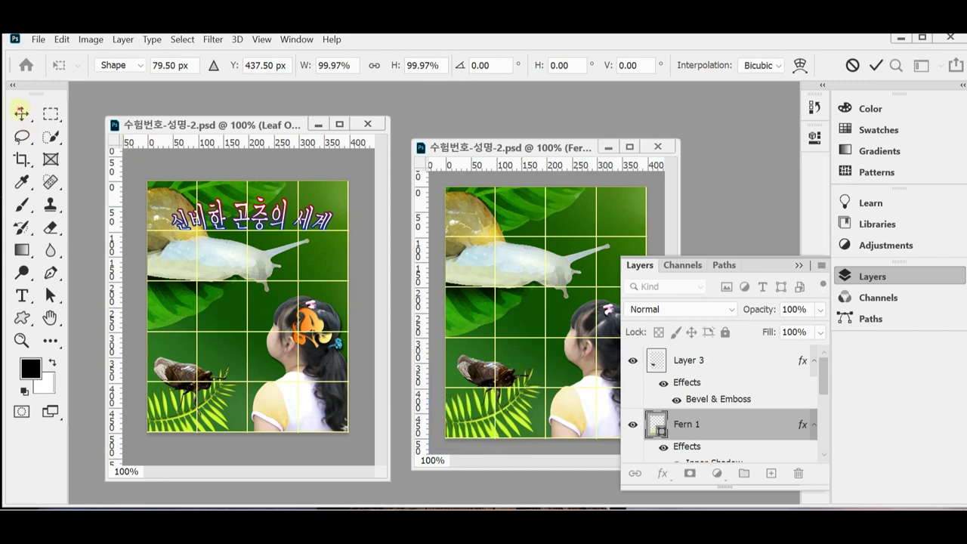
drag(484, 375, 482, 387)
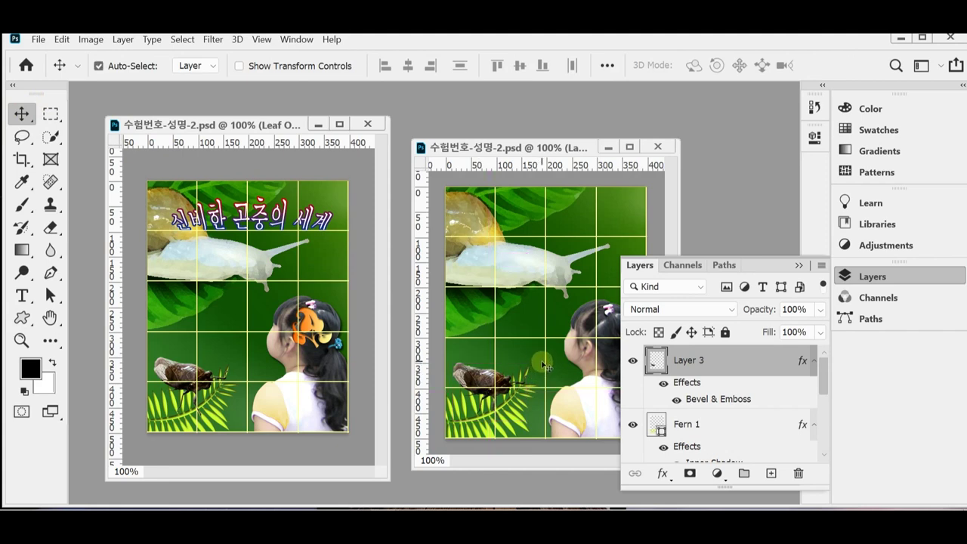
click(872, 274)
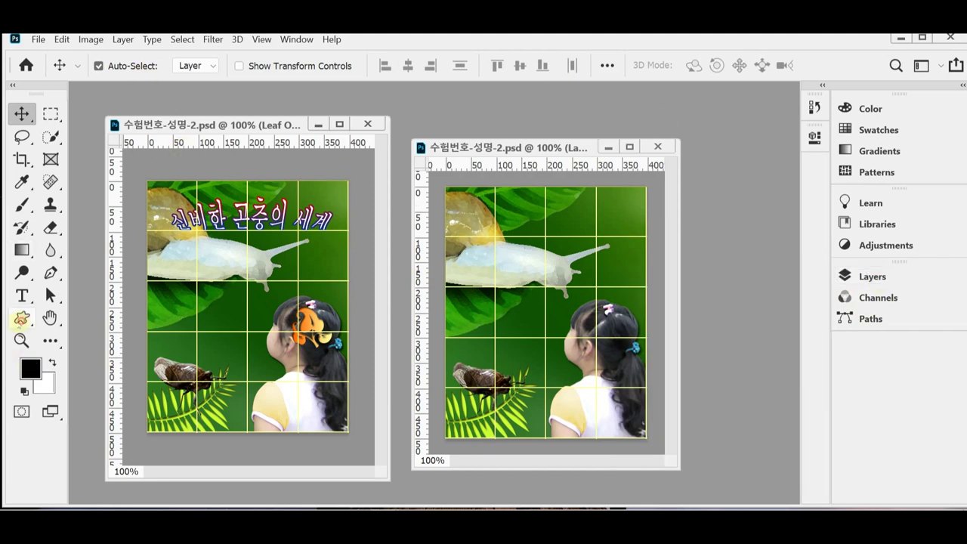
Choose the Leaf Ornament 3 custom shape from the legacy Ornaments set and draw it about 90 × 92 px over the girl's hair
click(23, 318)
click(669, 68)
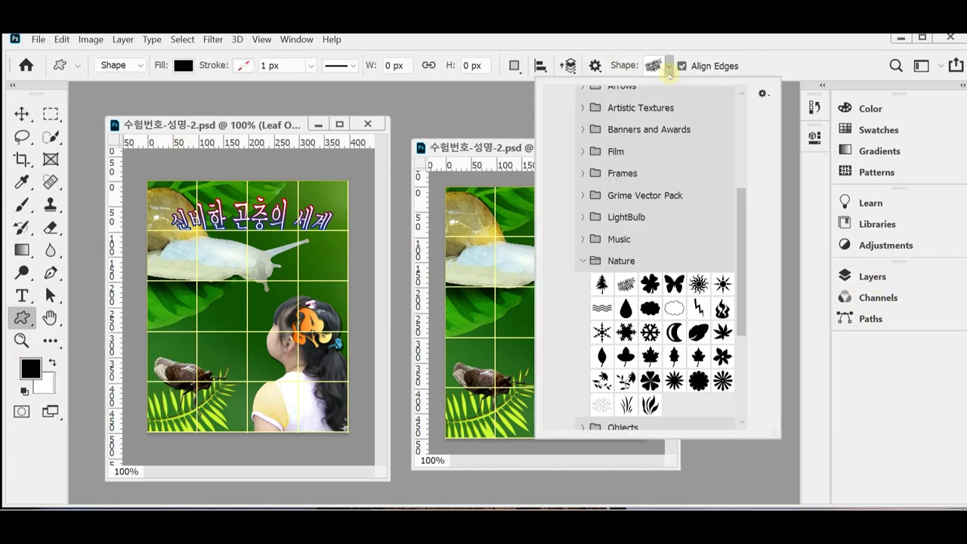
drag(741, 237, 739, 317)
click(593, 262)
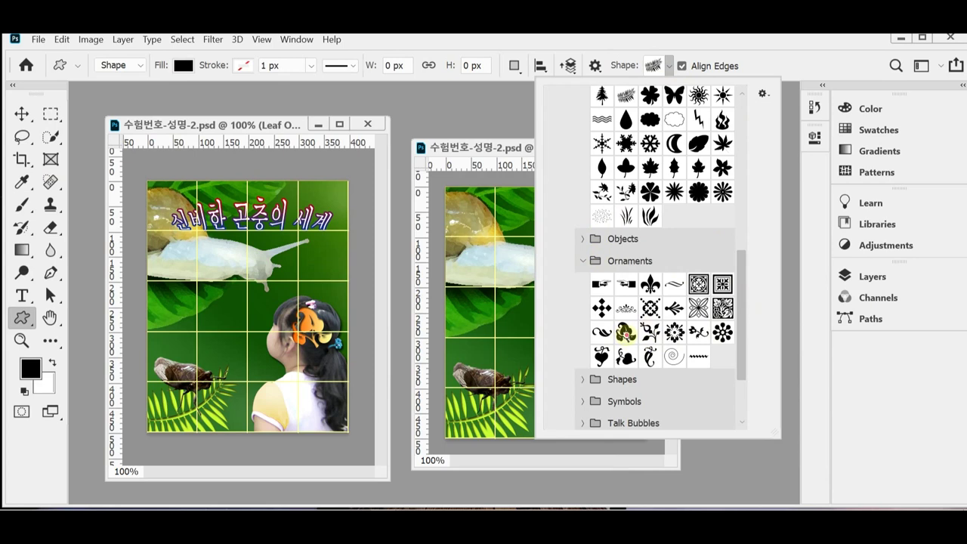
click(626, 334)
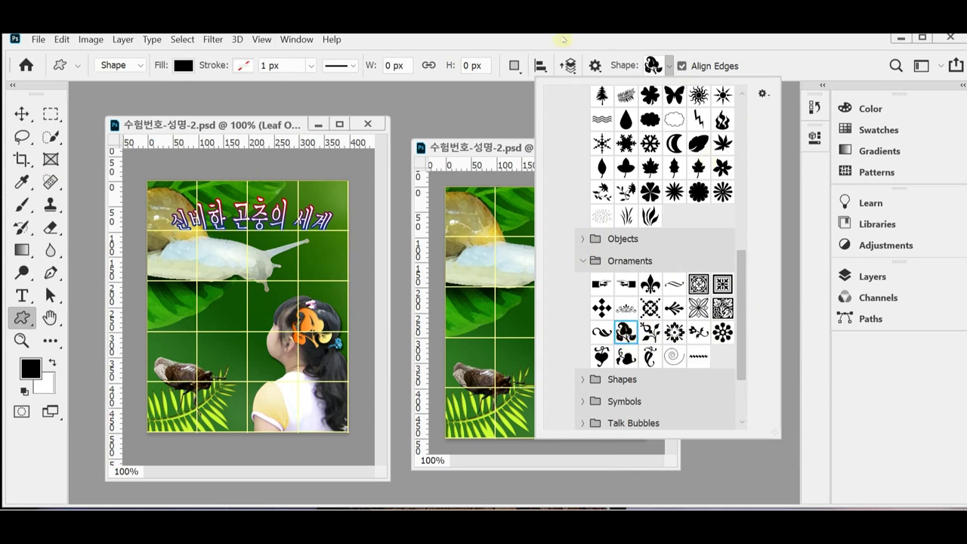
click(538, 35)
drag(573, 316, 627, 377)
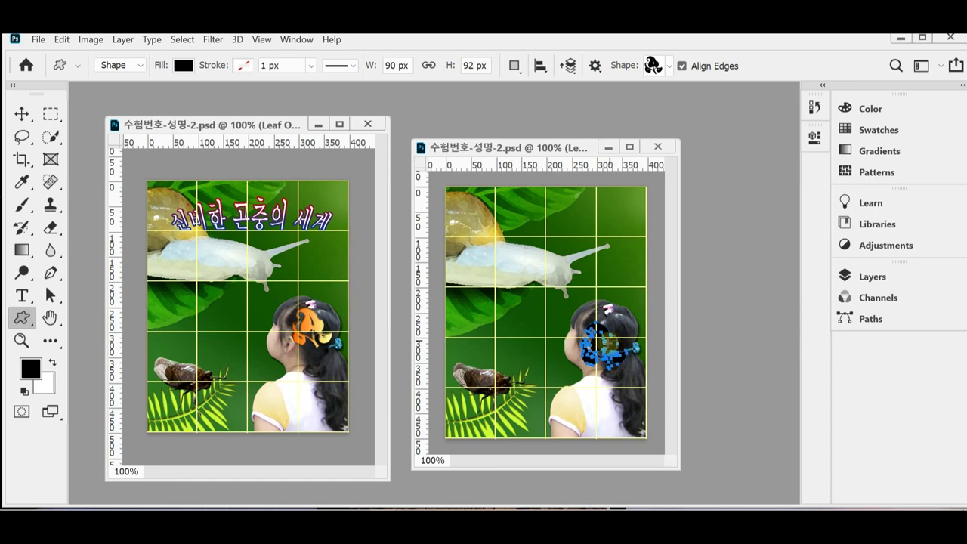
Change the leaf ornament's fill color to the pale pink f3dbdb
key(ctrl+plus)
click(858, 275)
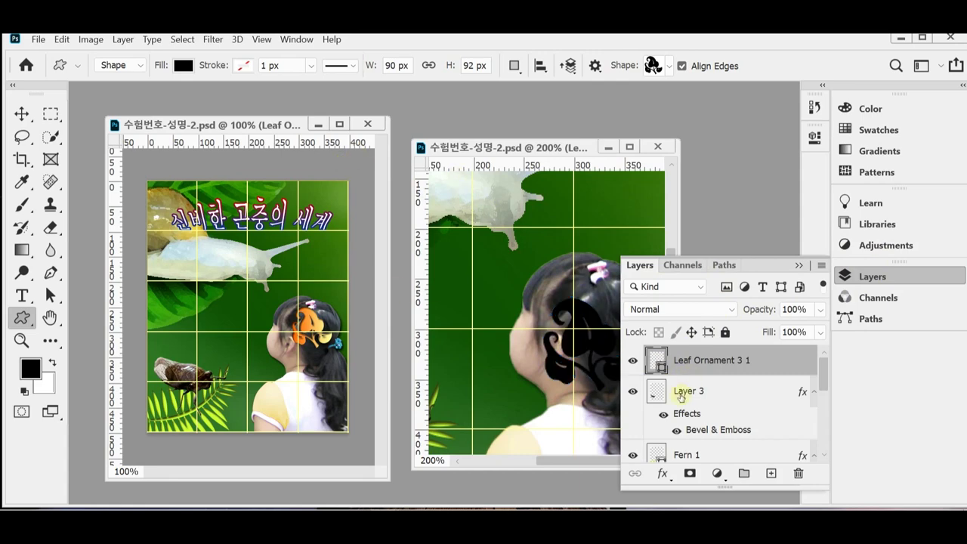
double_click(684, 370)
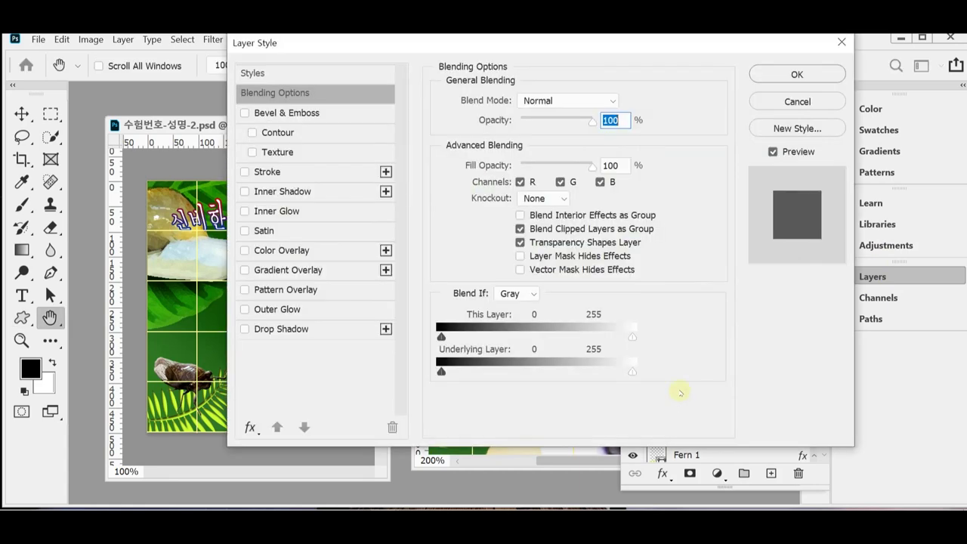
click(768, 102)
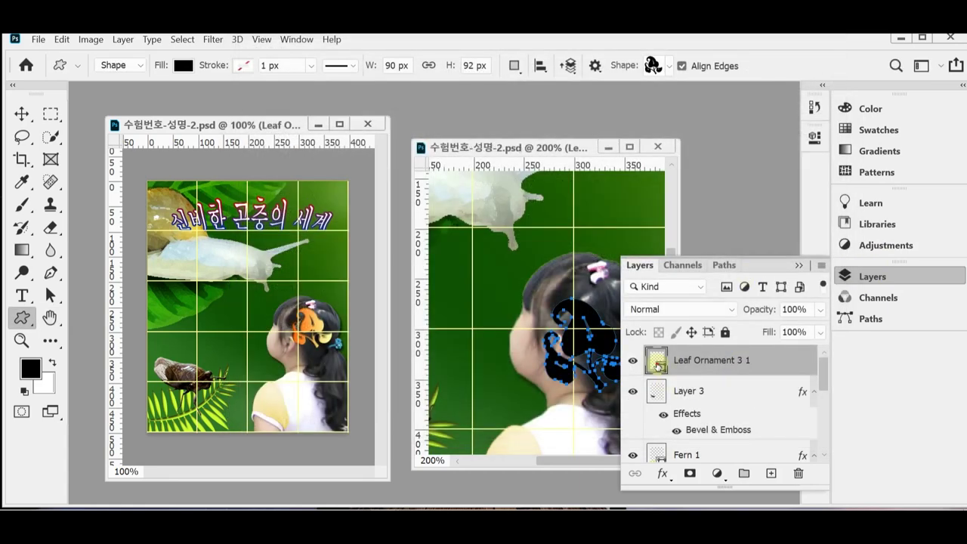
double_click(658, 366)
drag(393, 225, 363, 226)
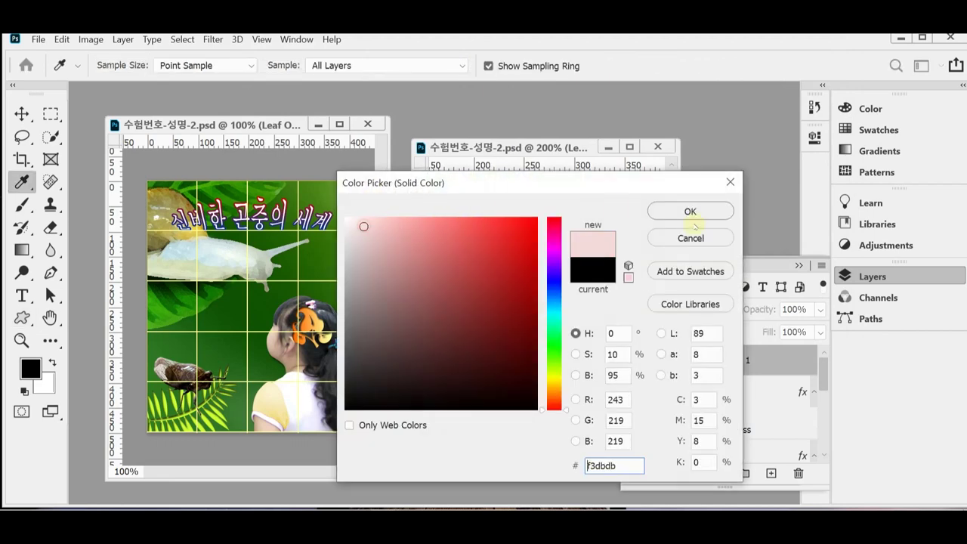
click(691, 212)
click(873, 276)
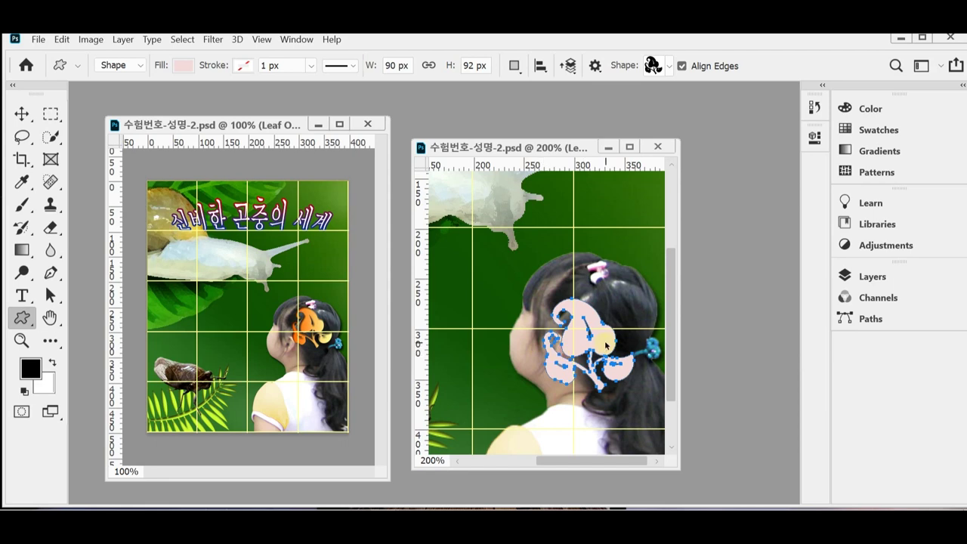
Scale the leaf ornament down to about 74 × 75 px and move it up and right onto the back of the girl's head
mouse_move(605, 343)
mouse_down()
mouse_move(621, 298)
mouse_move(616, 332)
mouse_up()
key(ctrl+t)
drag(557, 371, 618, 341)
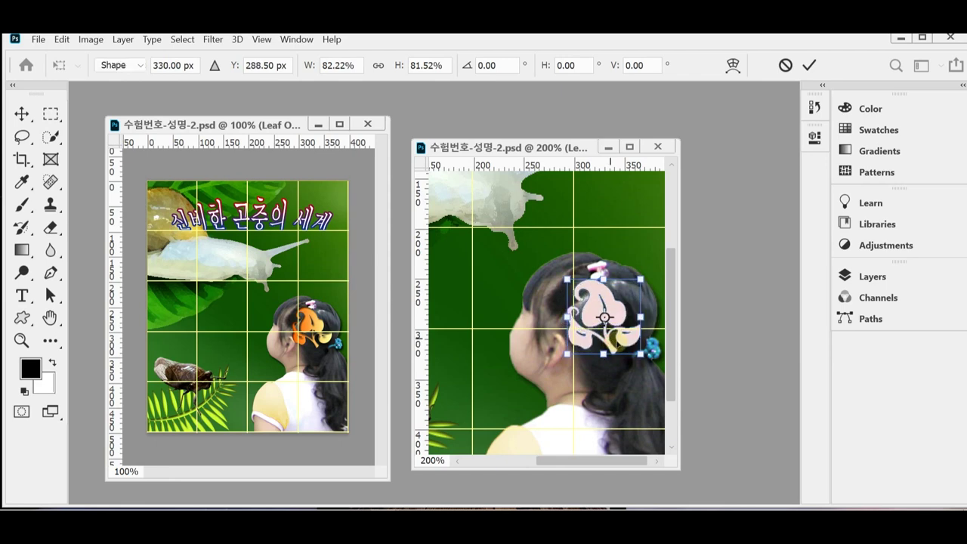
key(Return)
Commit the leaf ornament's transform and add an Inner Shadow effect to its layer
click(846, 278)
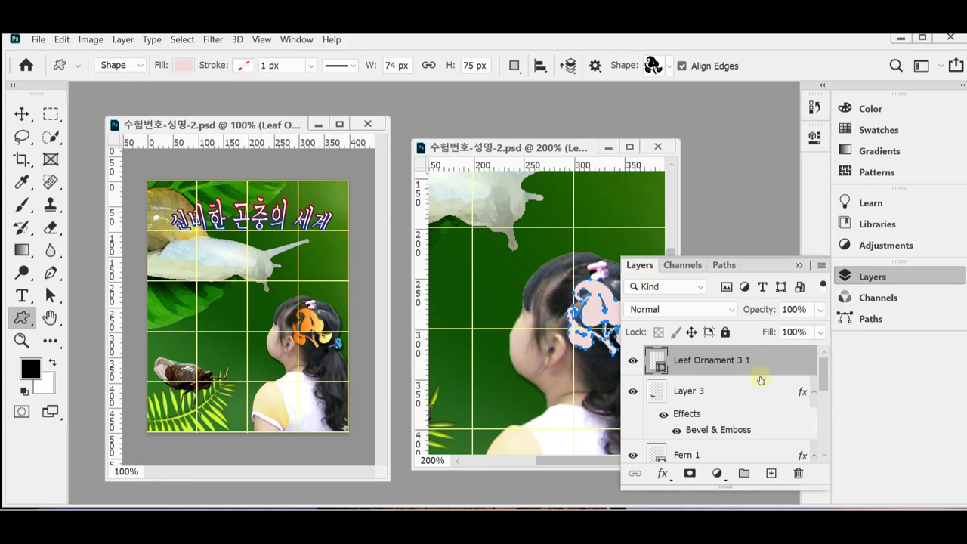
click(665, 473)
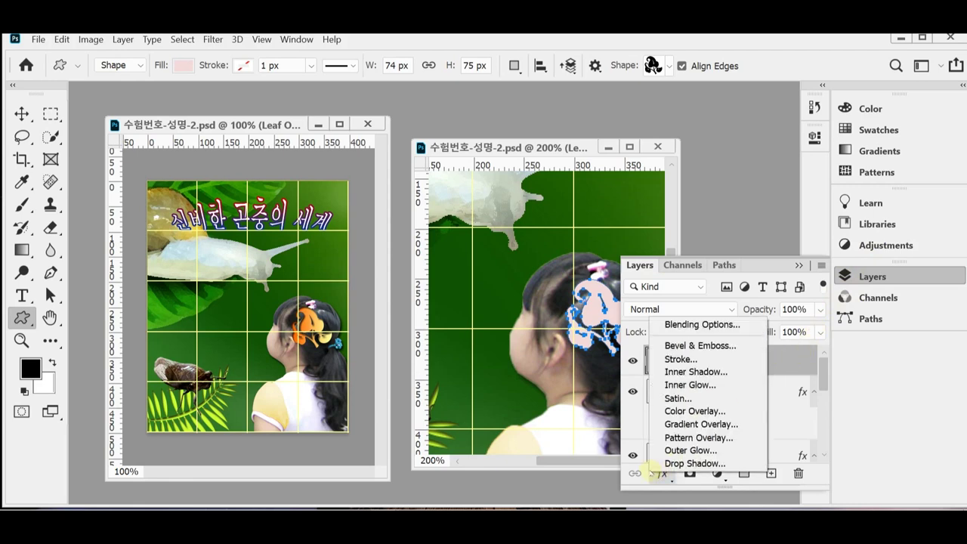
click(693, 372)
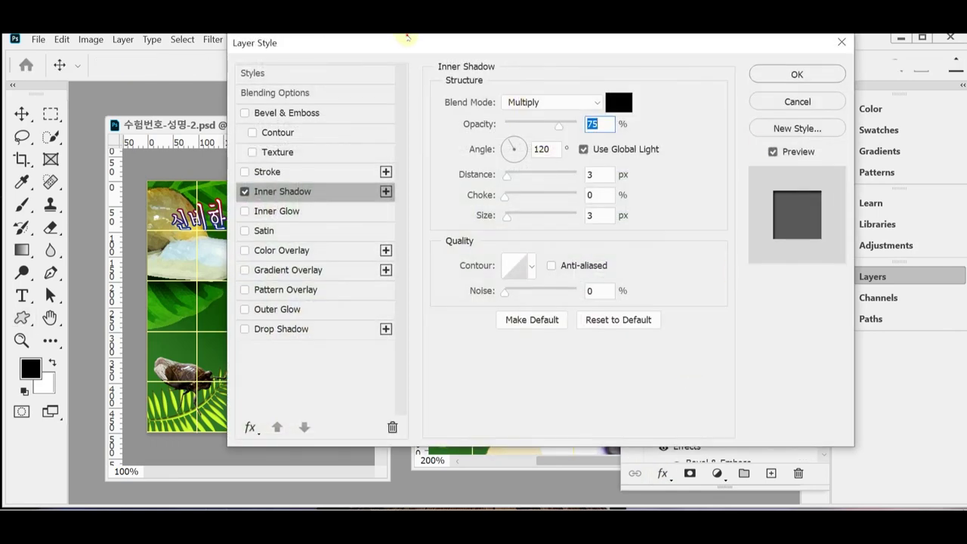
drag(407, 38, 666, 50)
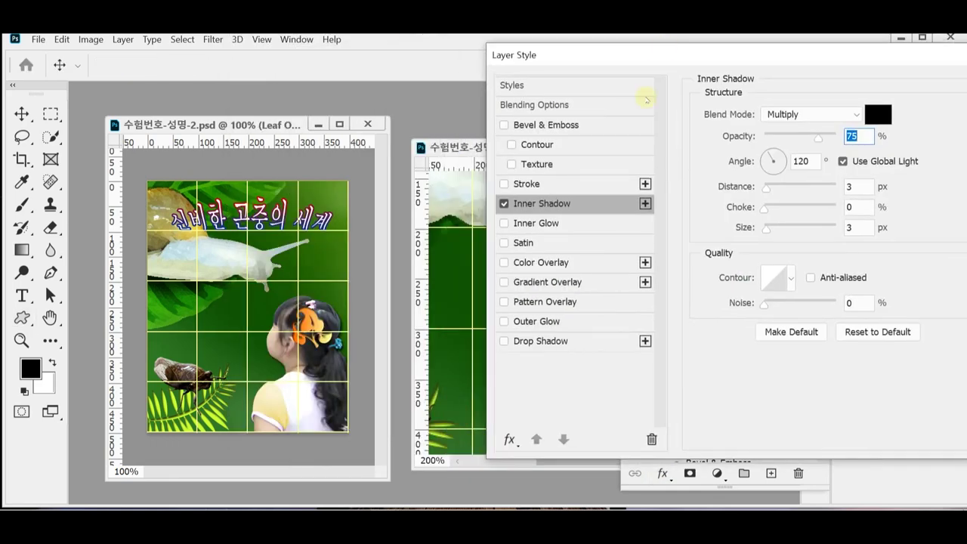
Add a Gradient Overlay to the leaf ornament and set the gradient's starting color to orange f60
click(585, 282)
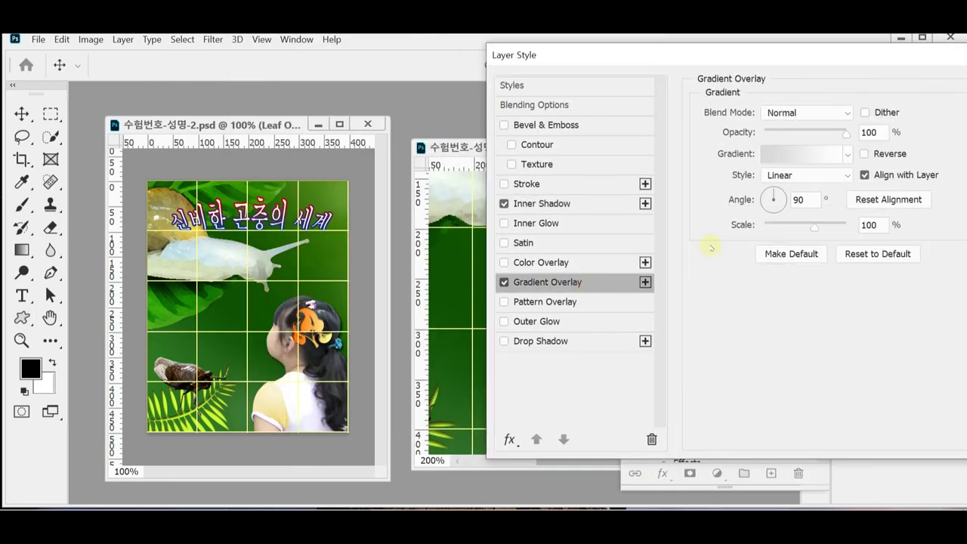
click(798, 155)
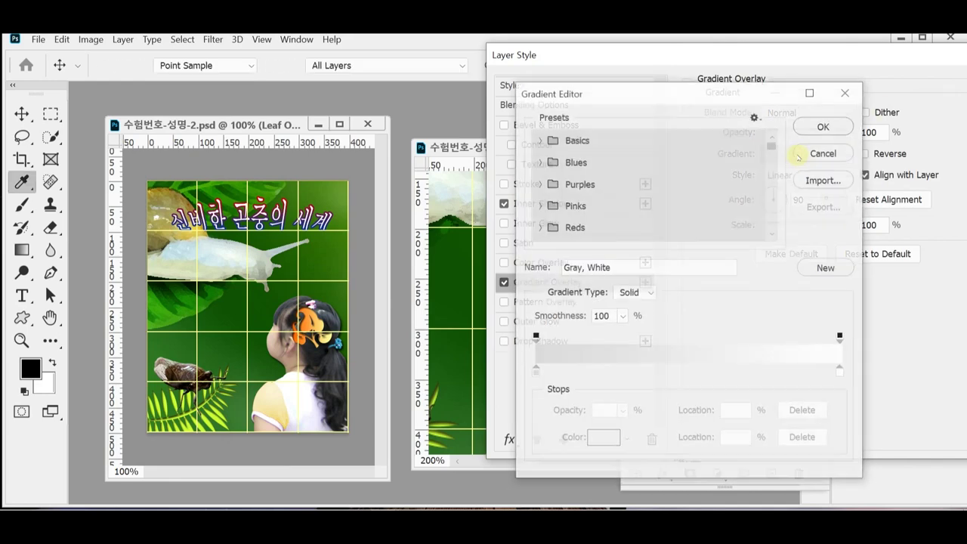
click(535, 370)
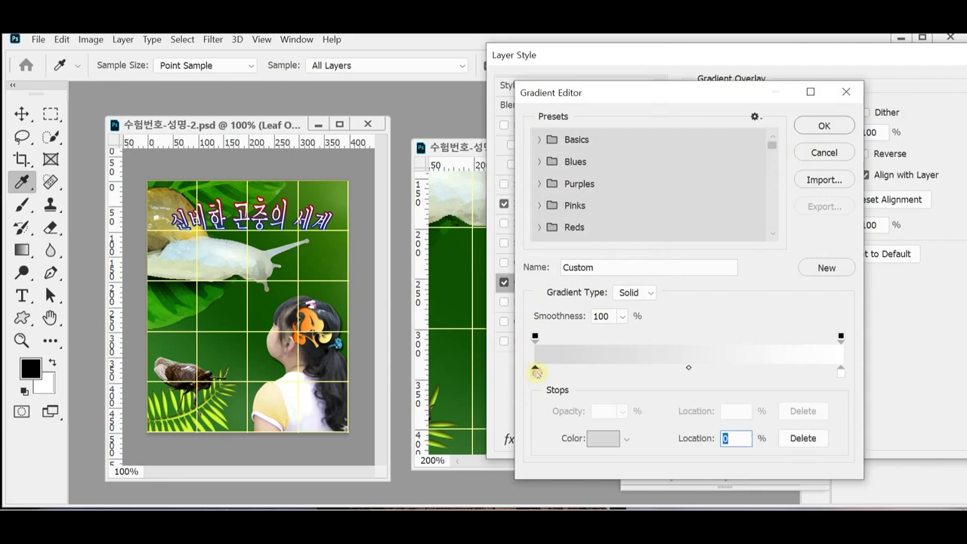
double_click(535, 370)
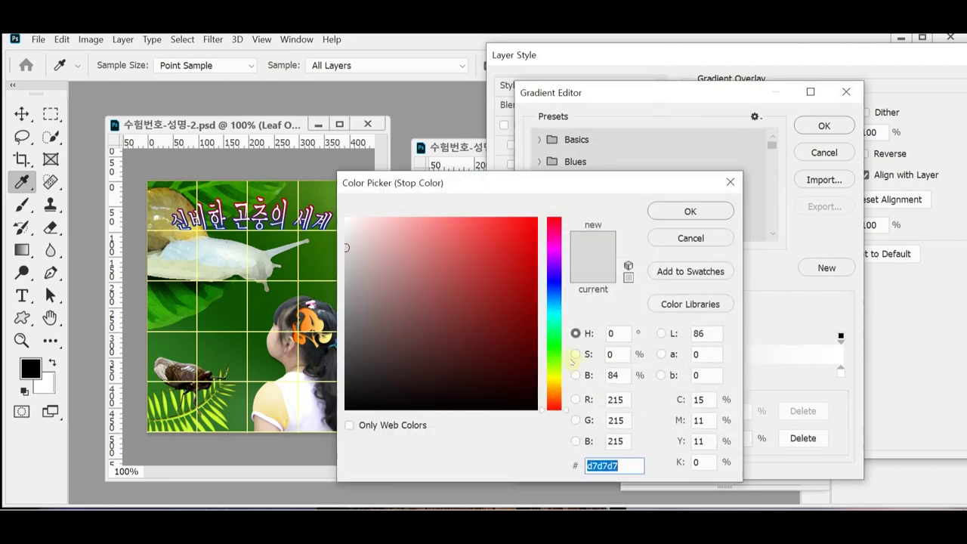
text(f)
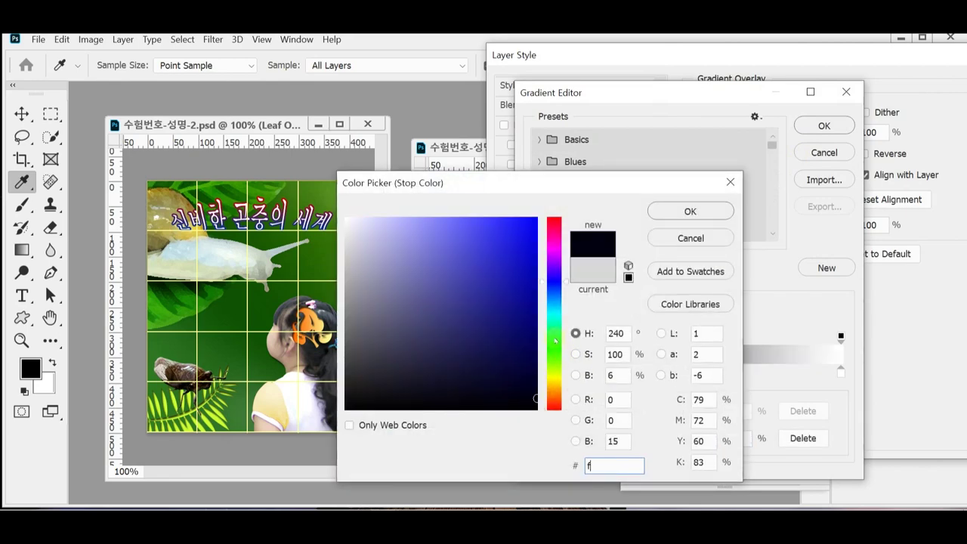
text(60)
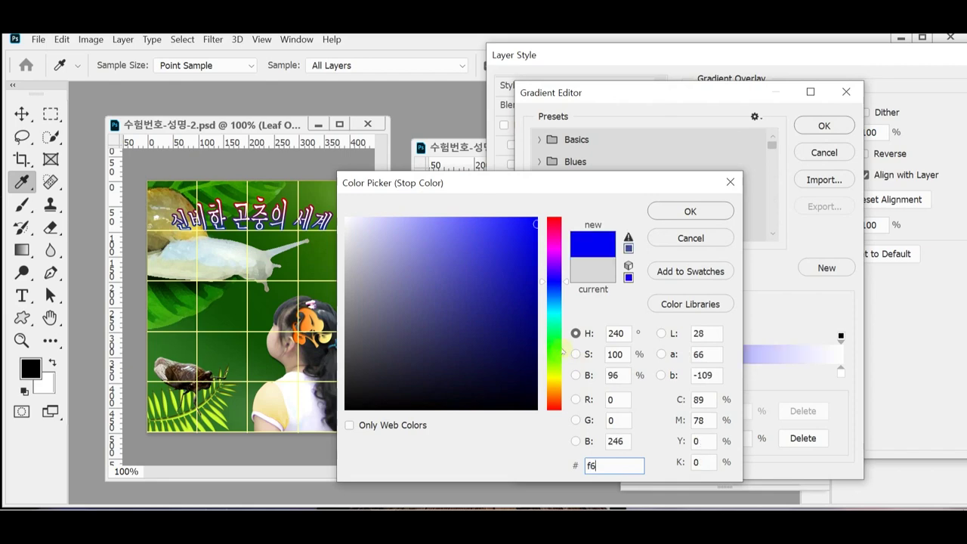
click(708, 215)
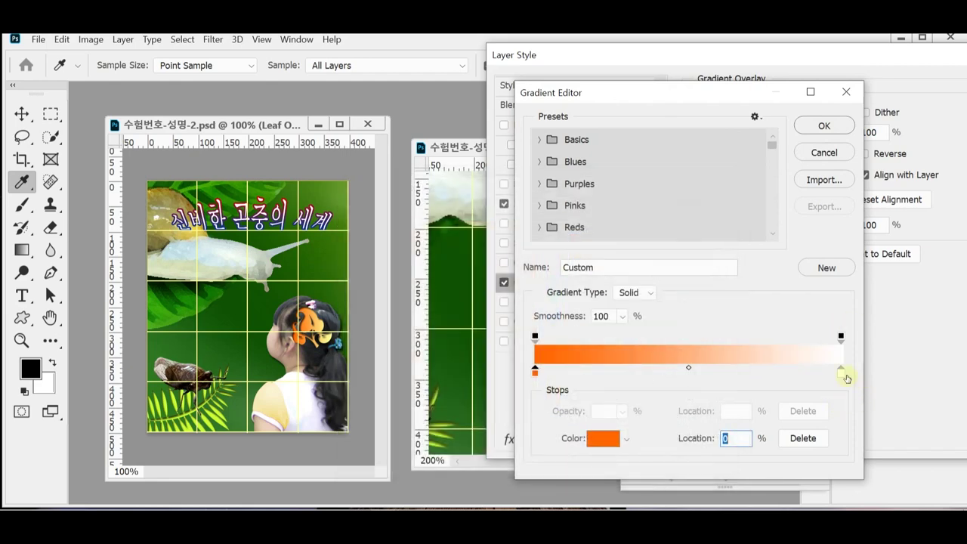
Set the end color of the leaf ornament's gradient to light yellow ff9 and accept the gradient
double_click(841, 370)
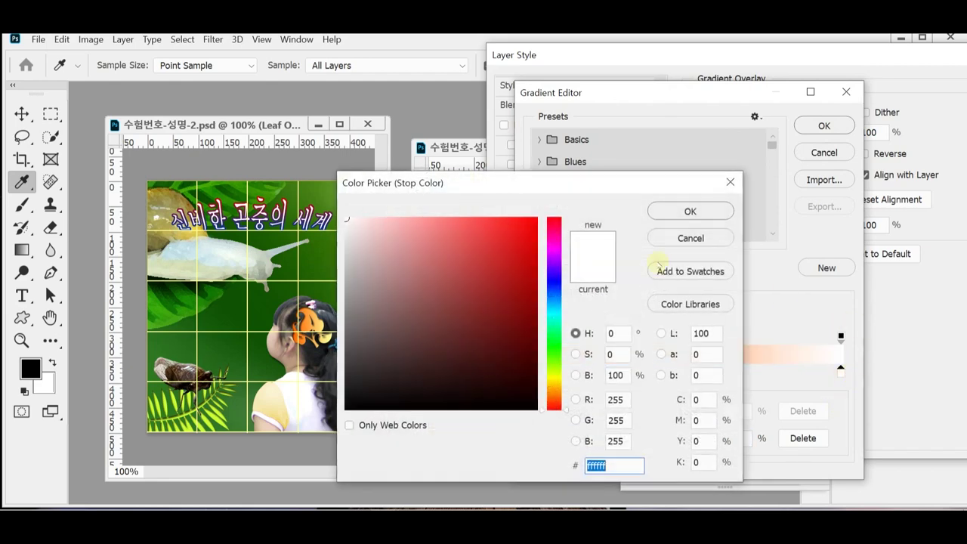
key(ctrl+a)
text(fffff6)
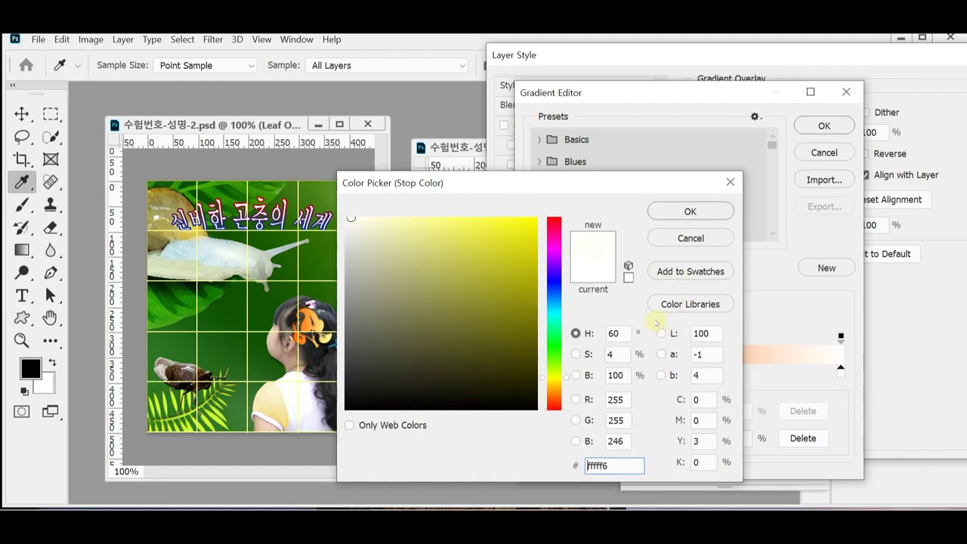
key(ctrl+a)
text(000ff7)
double_click(626, 465)
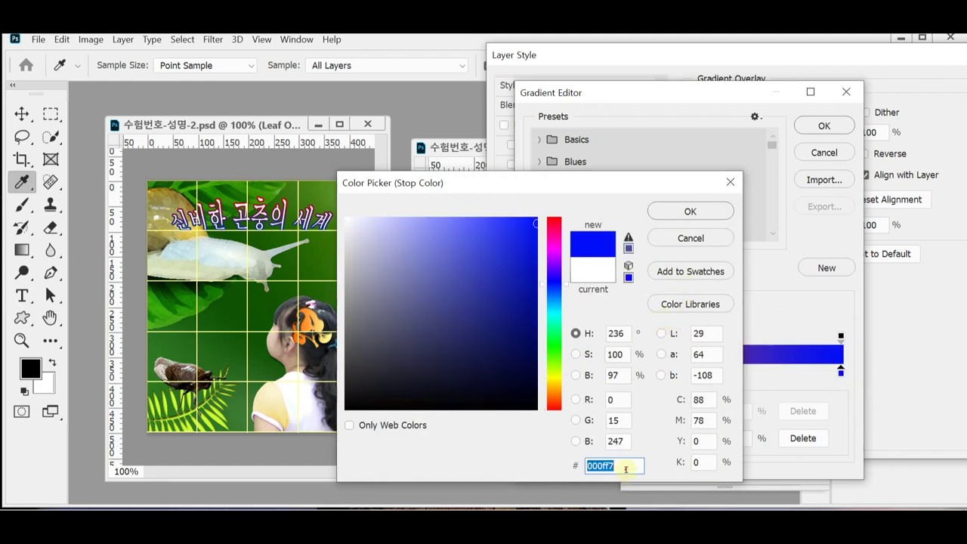
text(ff9)
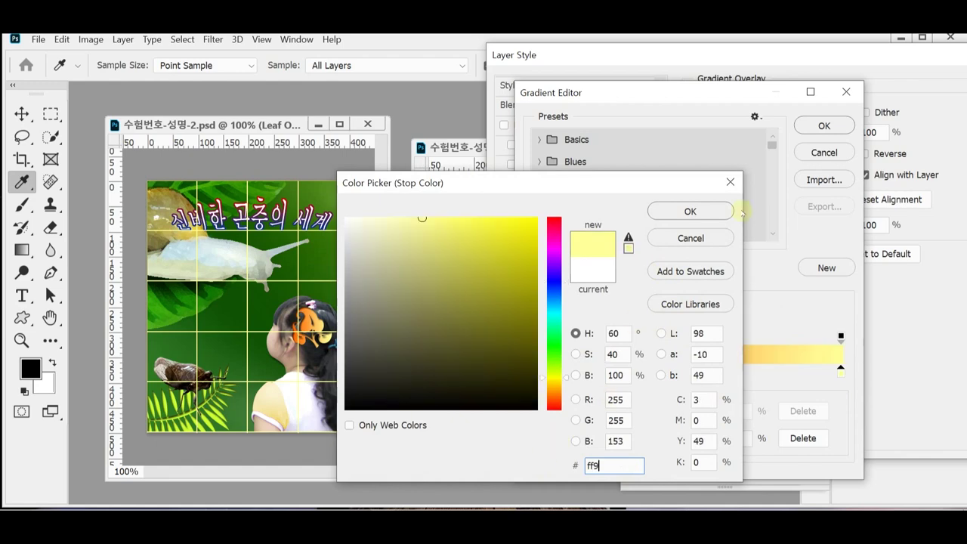
click(711, 217)
click(825, 125)
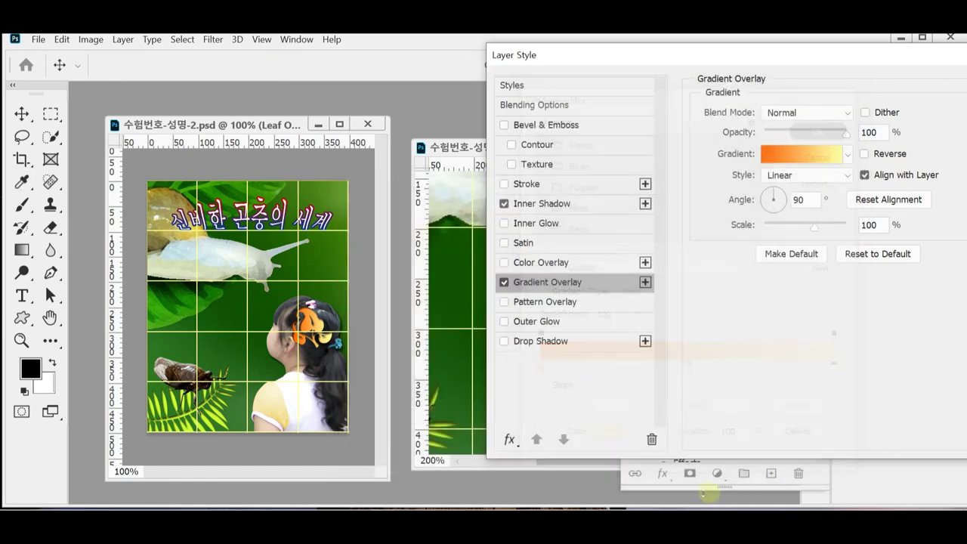
Set the Gradient Overlay angle to 0° and apply the leaf ornament's layer style
drag(671, 58, 661, 127)
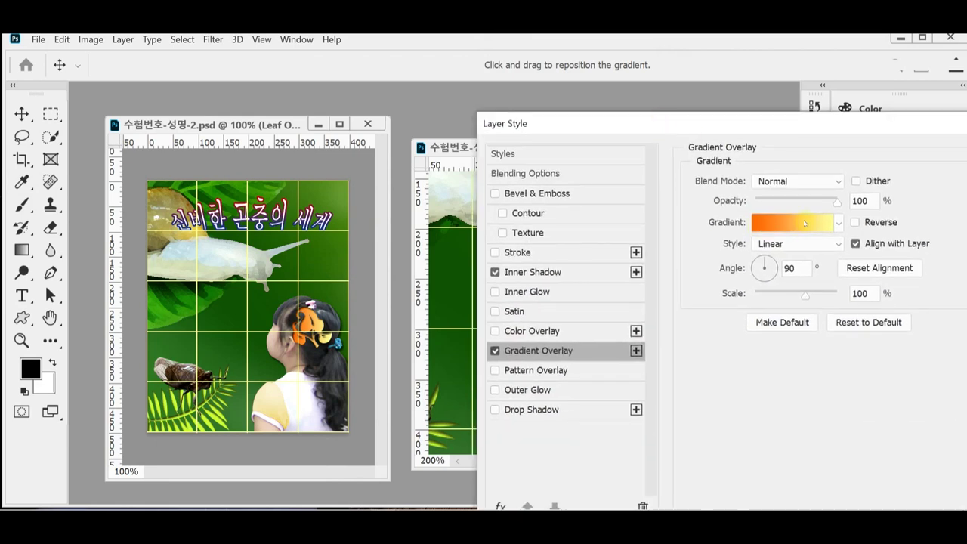
click(731, 269)
text(0)
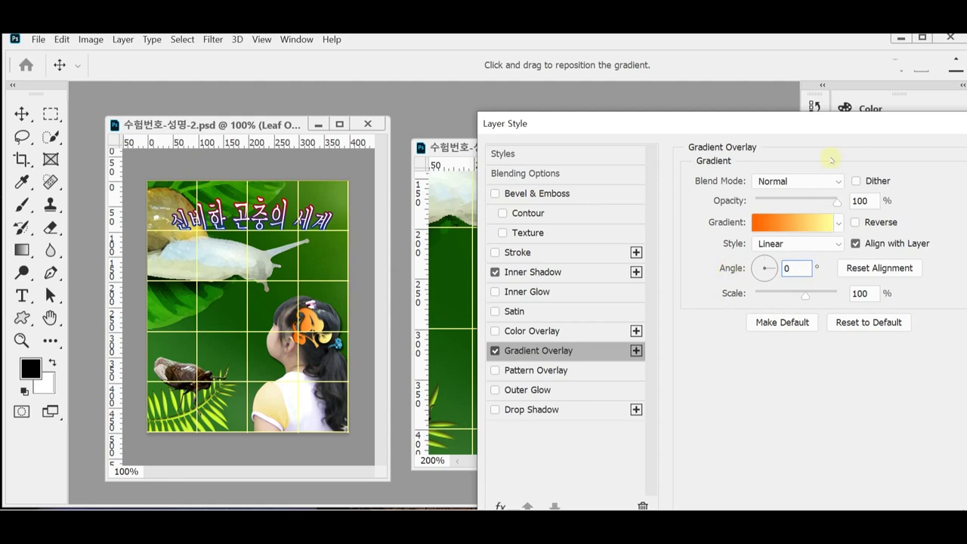
key(Return)
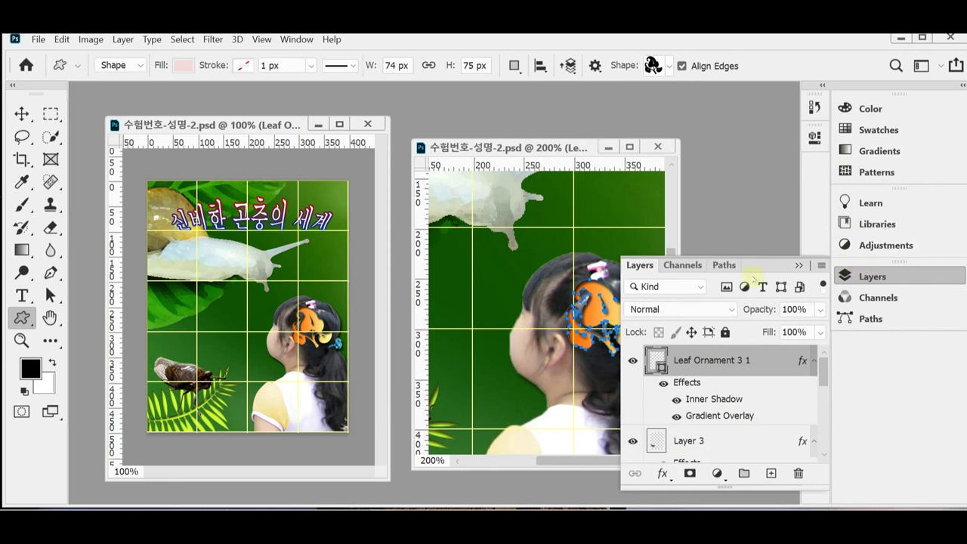
Examine the font, size and color settings of the title text in the sample poster
click(191, 123)
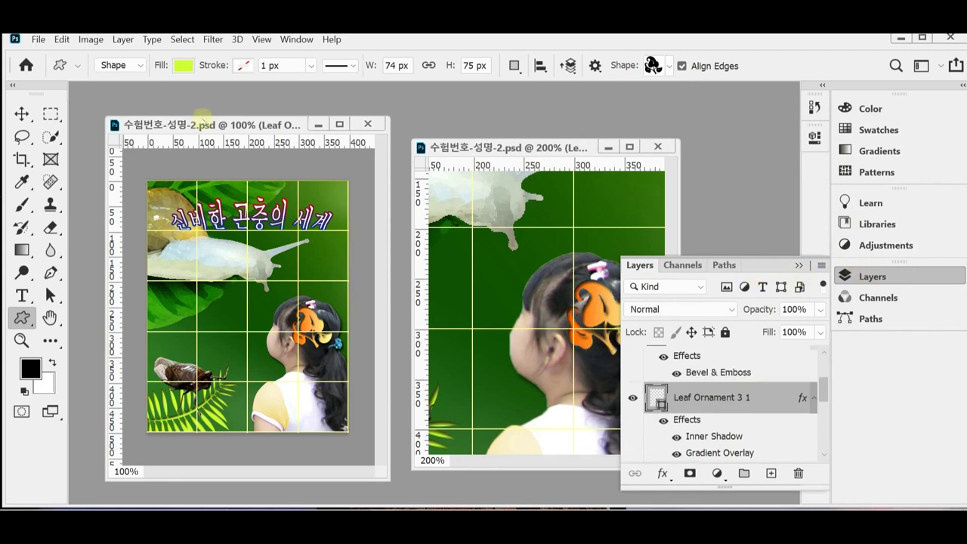
click(22, 295)
click(233, 219)
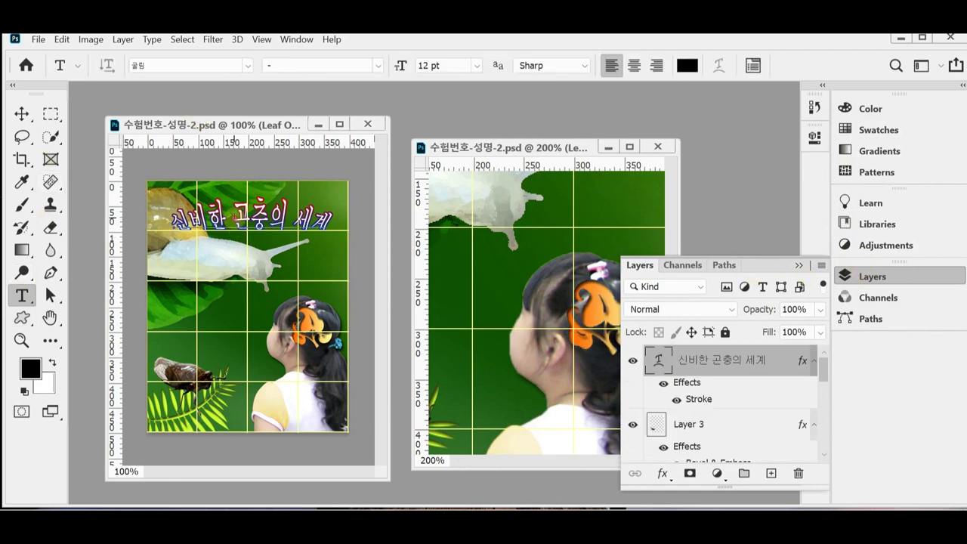
click(297, 221)
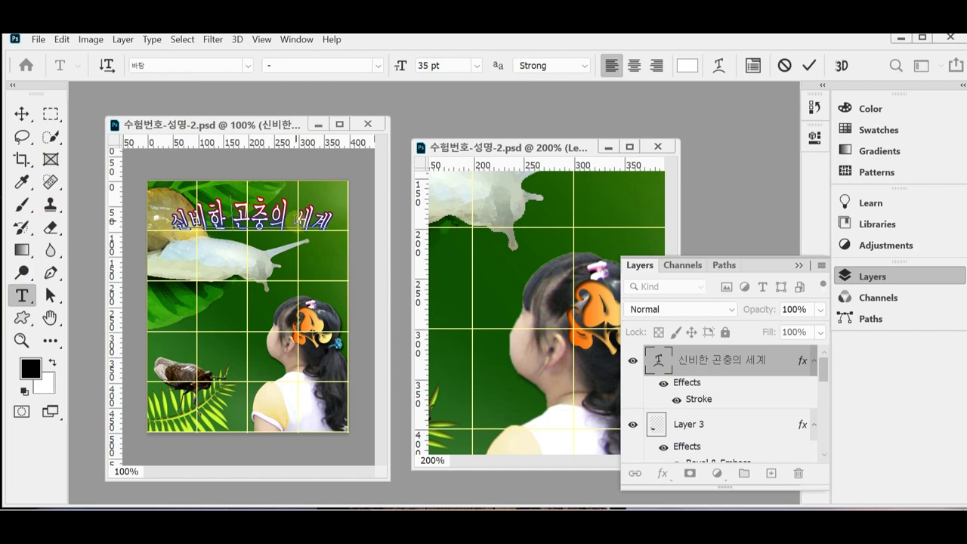
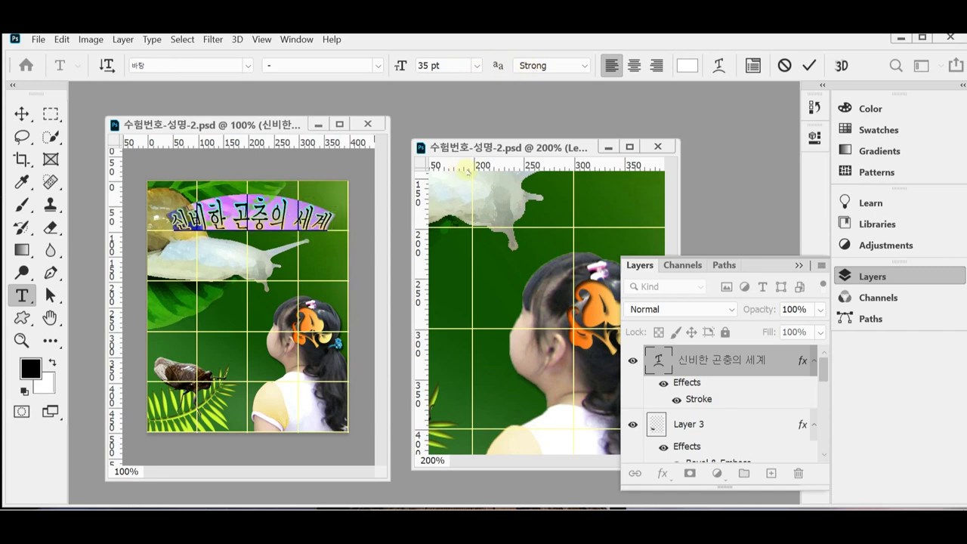
click(497, 154)
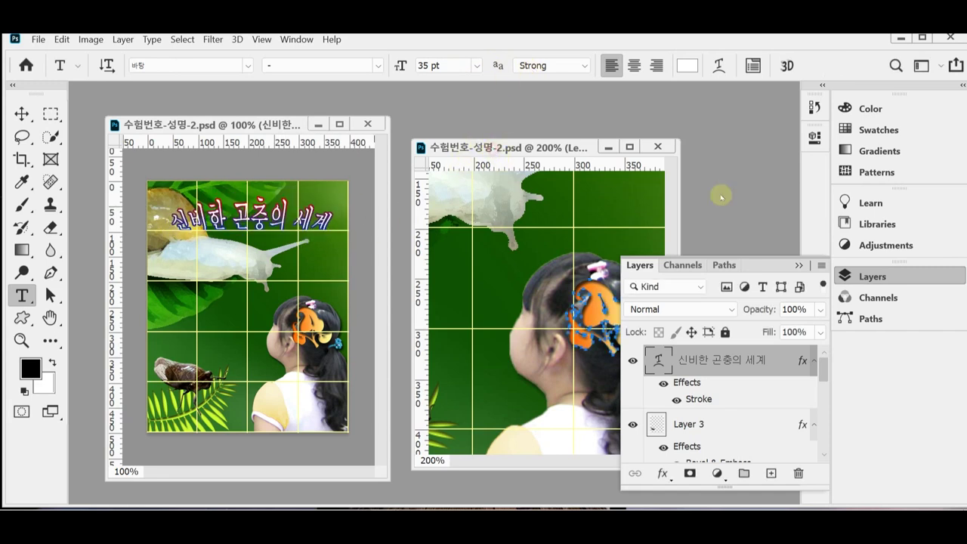
Add the title 신비한 곤충의 세계 in white 35 pt 바탕 above the snail in the working poster
click(845, 276)
key(ctrl+minus)
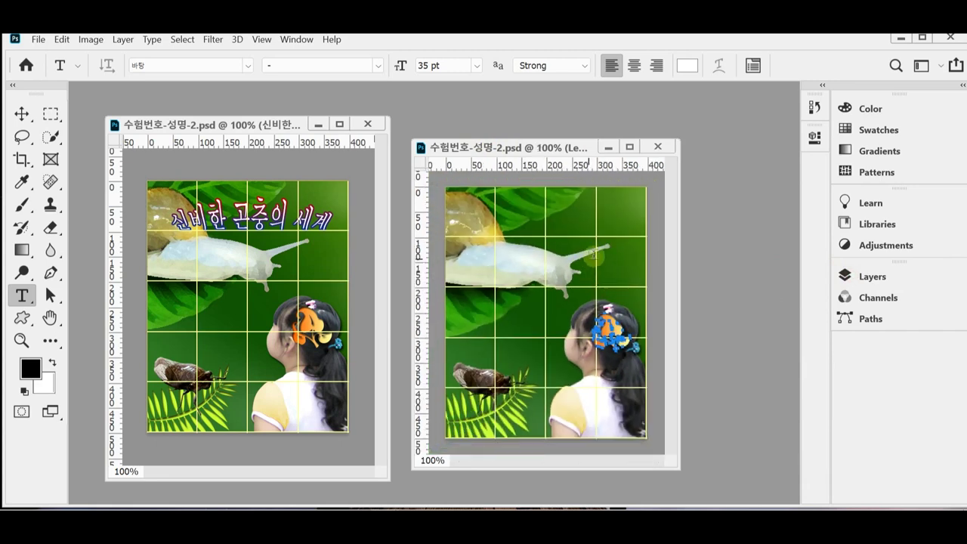
click(476, 227)
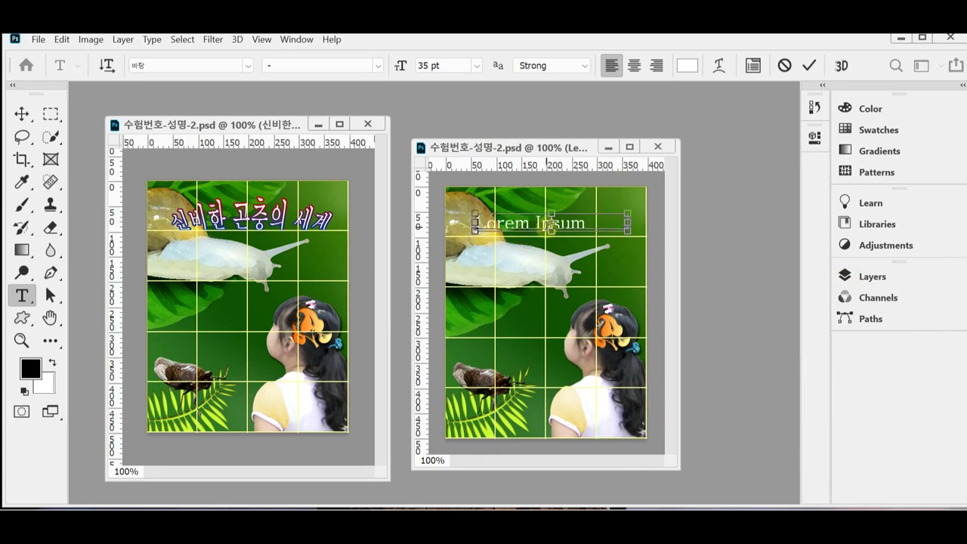
text(신비한 곤충의 세계)
drag(592, 257, 587, 260)
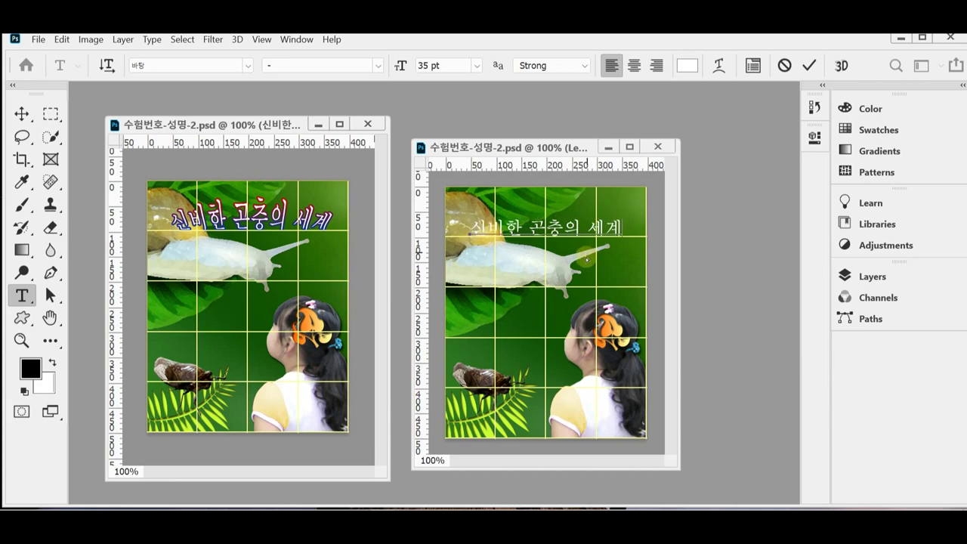
Warp the title text with the horizontal Shell Upper style at a 30% bend
click(719, 66)
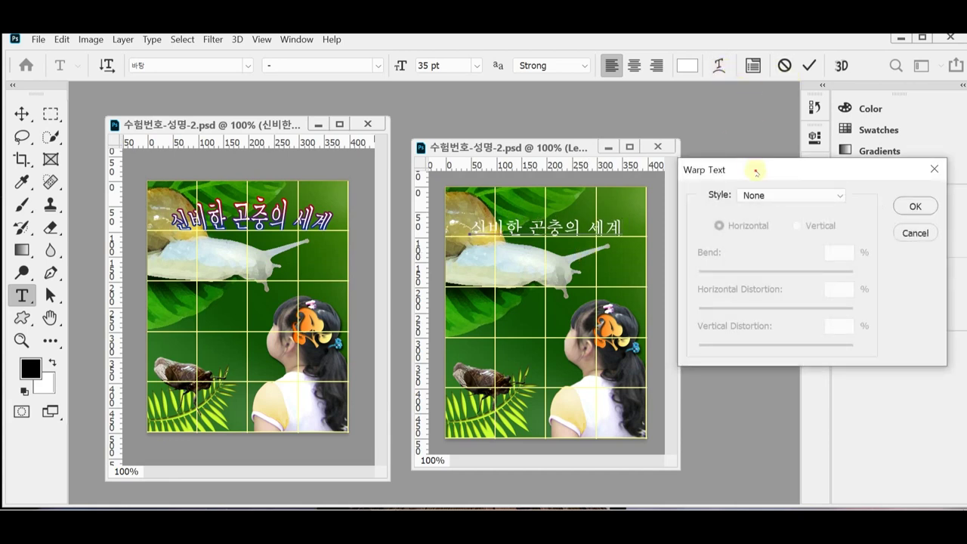
drag(757, 172, 733, 183)
click(734, 209)
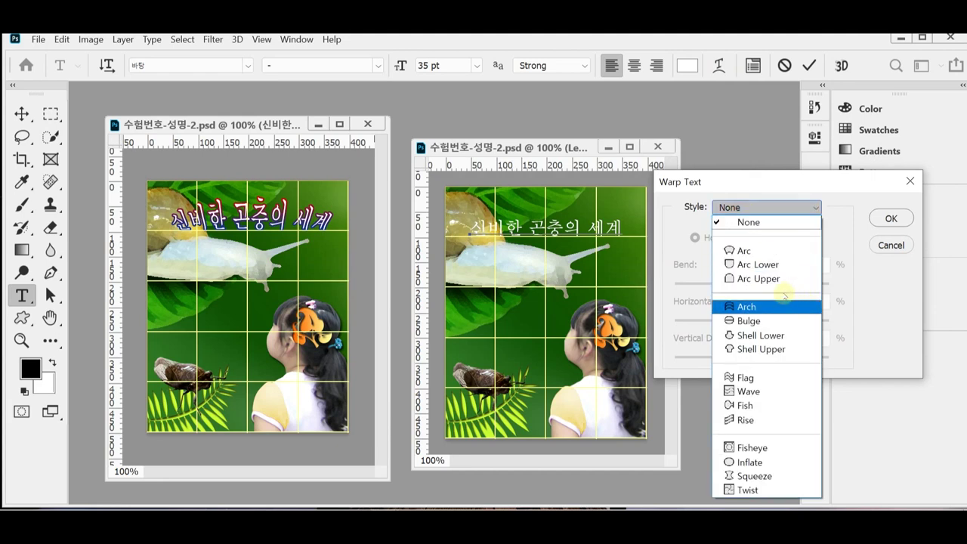
click(782, 352)
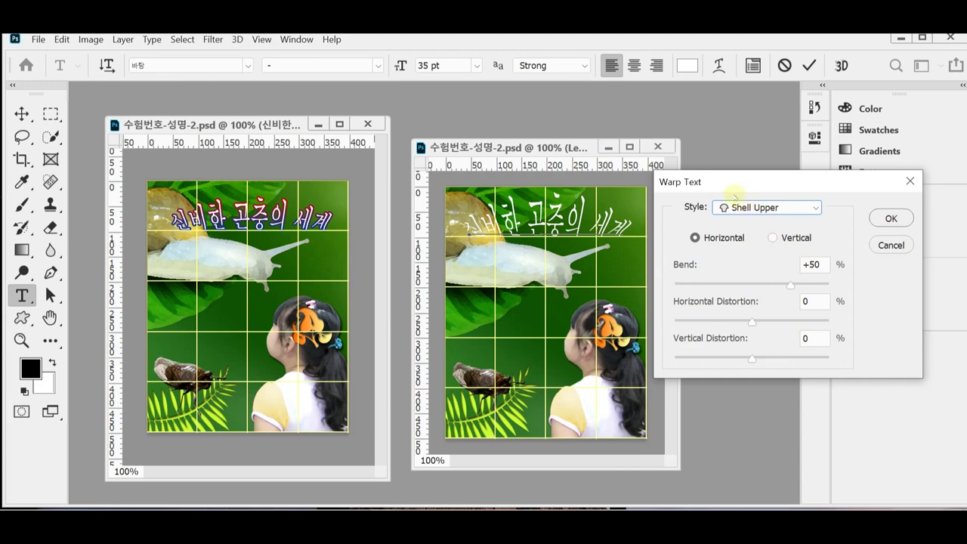
click(826, 266)
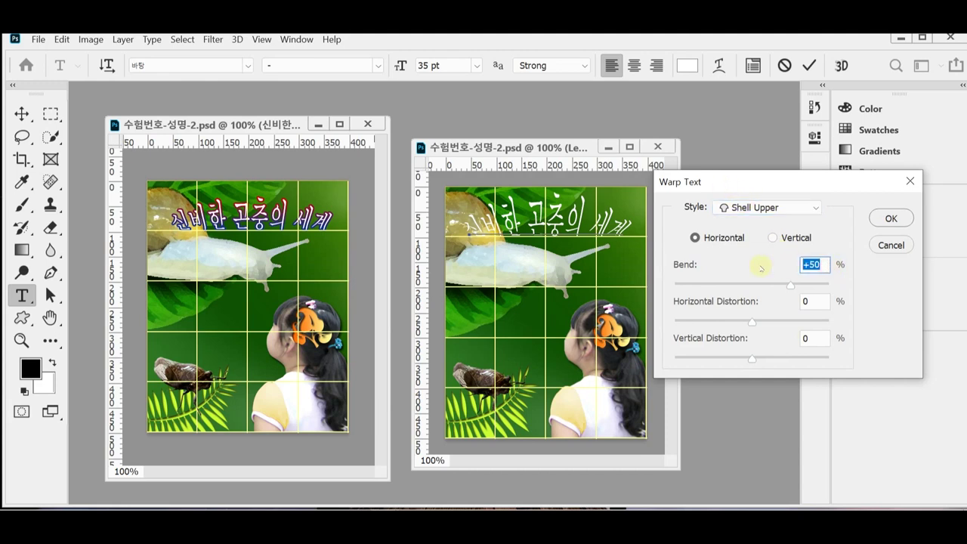
text(30)
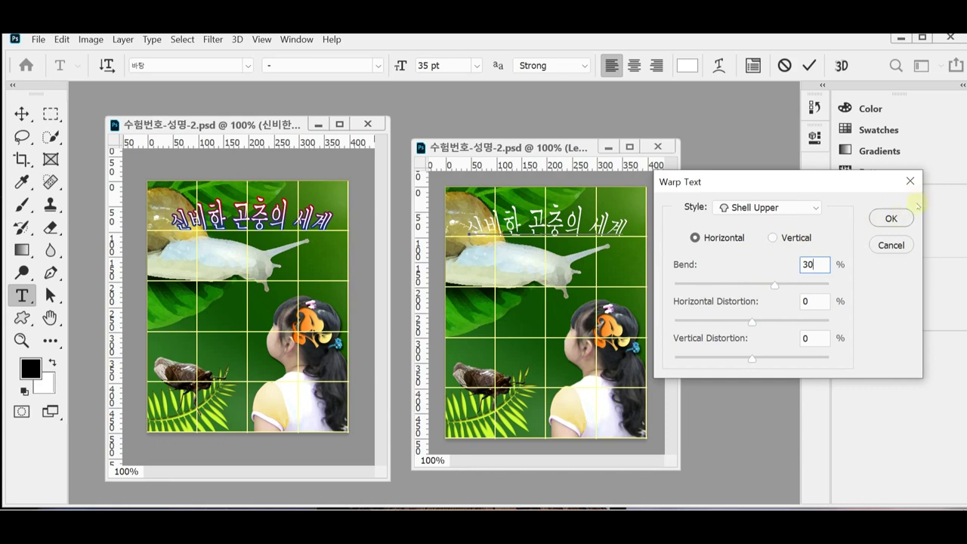
click(892, 217)
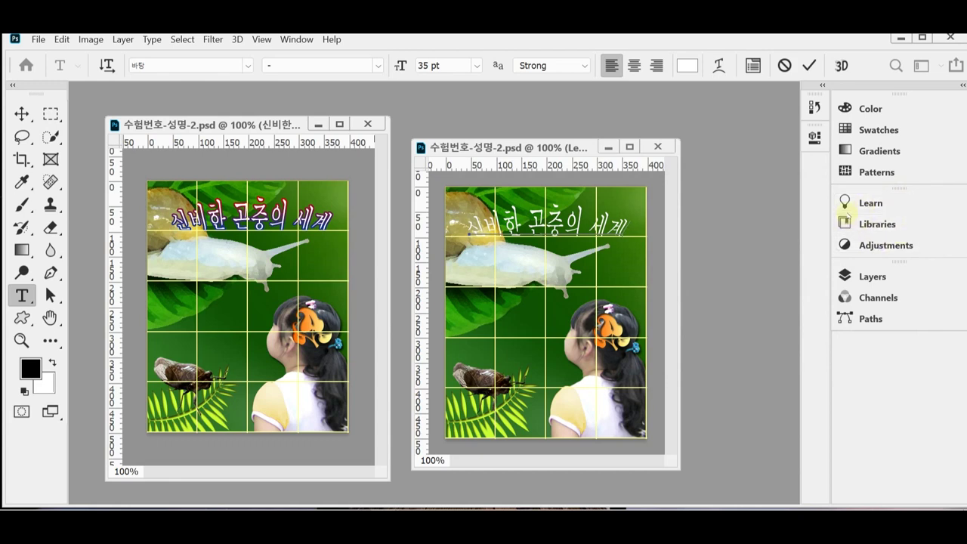
Add a 3 px outside Stroke with a linear gradient fill to the title text layer
click(869, 277)
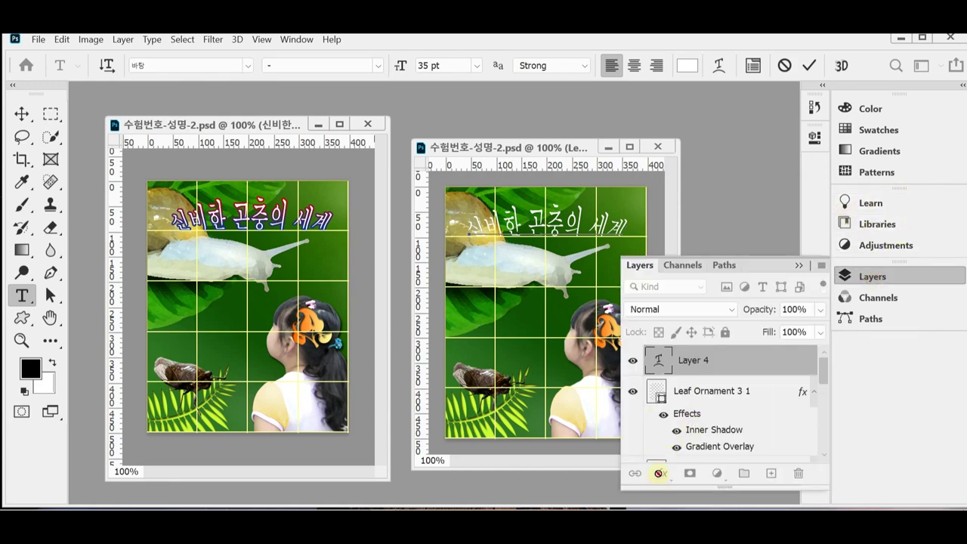
click(659, 473)
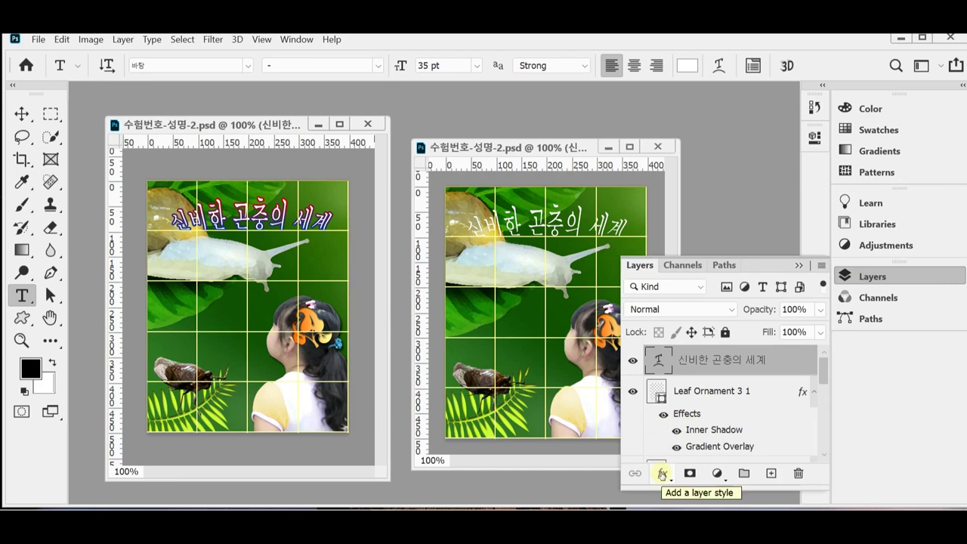
click(662, 475)
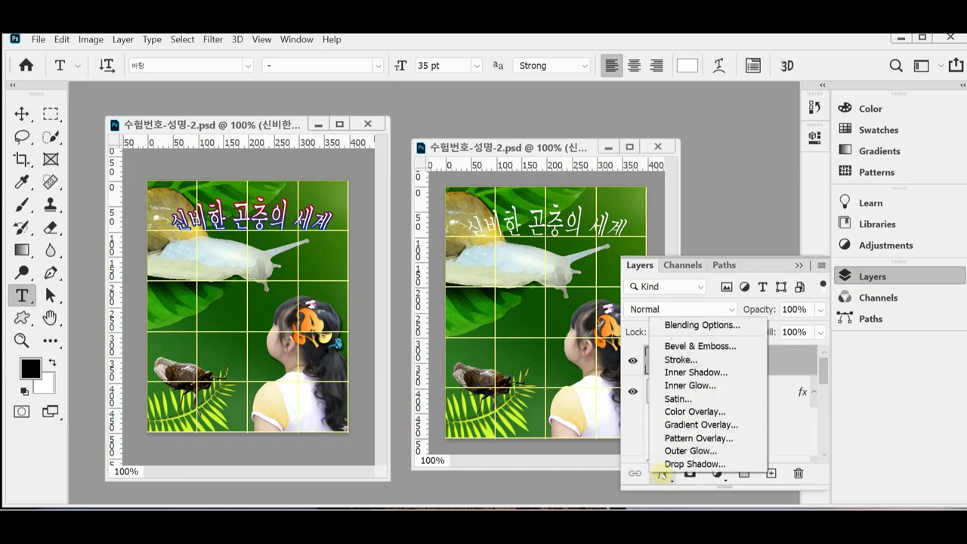
click(680, 360)
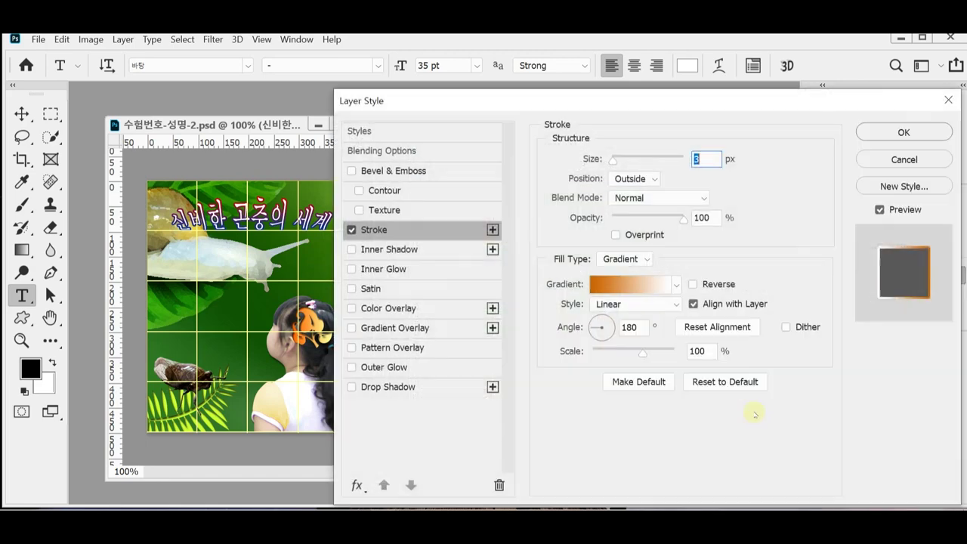
drag(499, 104, 678, 100)
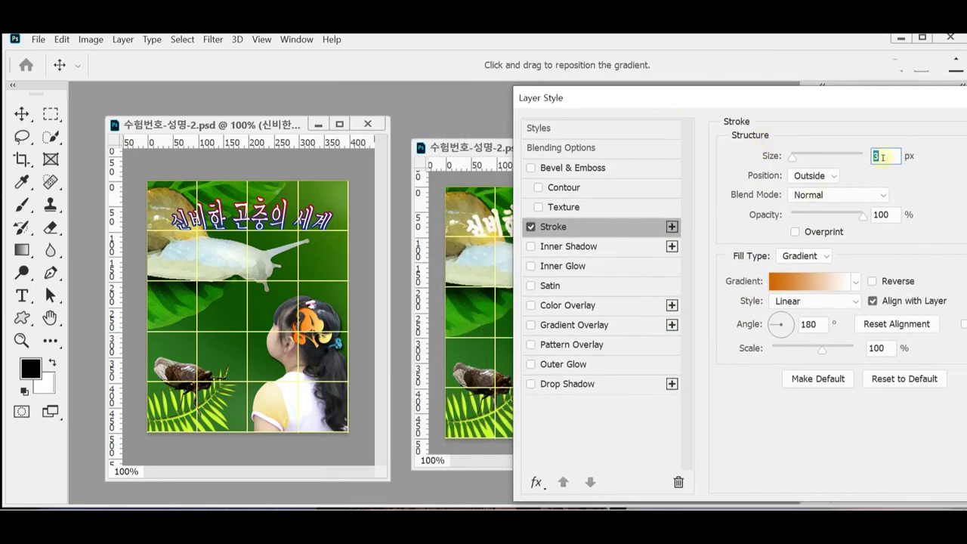
text(3)
Set the starting color stop of the title's stroke gradient to blue #039
click(809, 285)
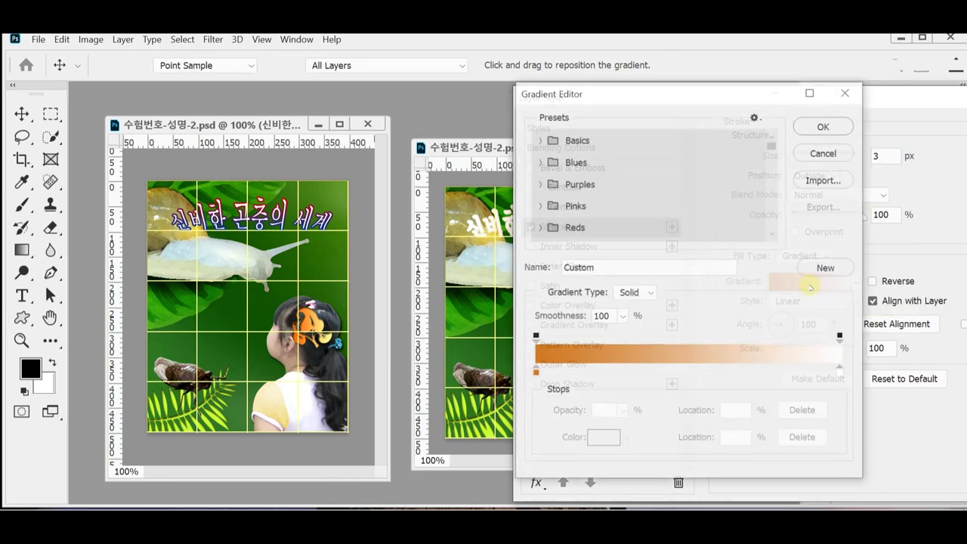
click(535, 371)
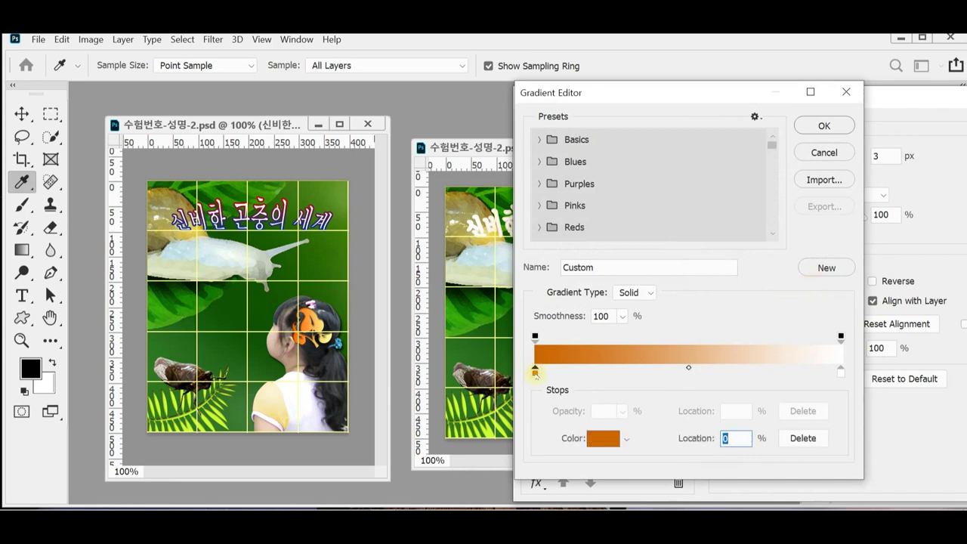
double_click(535, 371)
text(039)
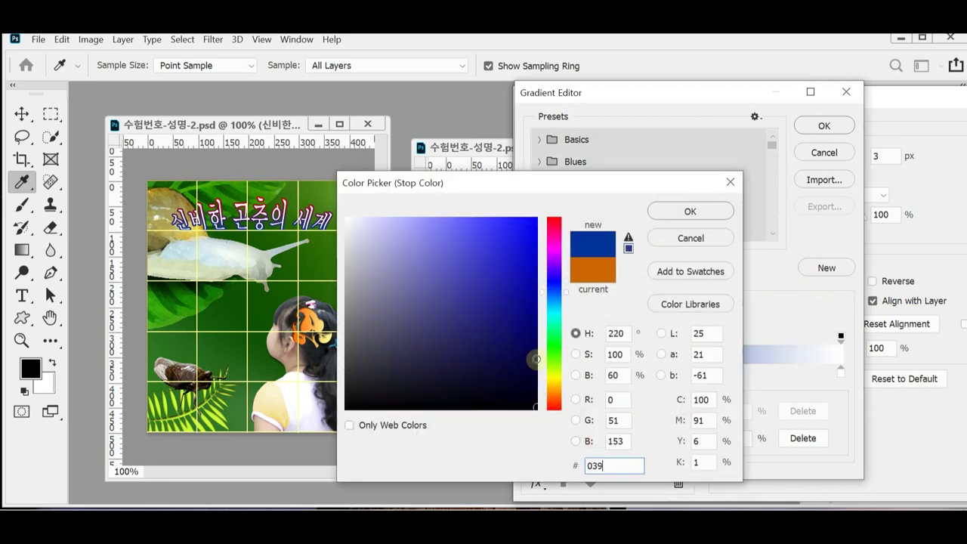
click(689, 213)
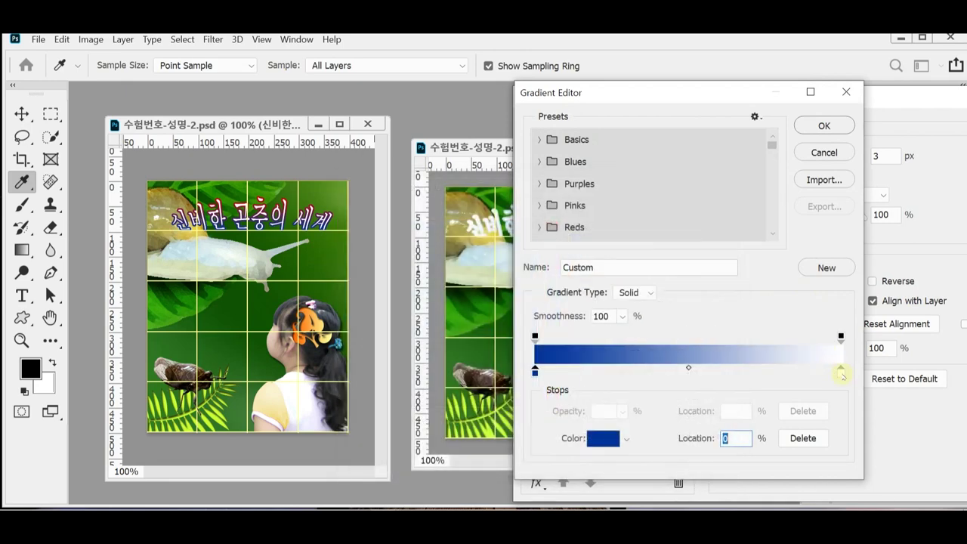
Set the ending color stop of the stroke gradient to red #c00 and accept the gradient
click(840, 371)
double_click(841, 370)
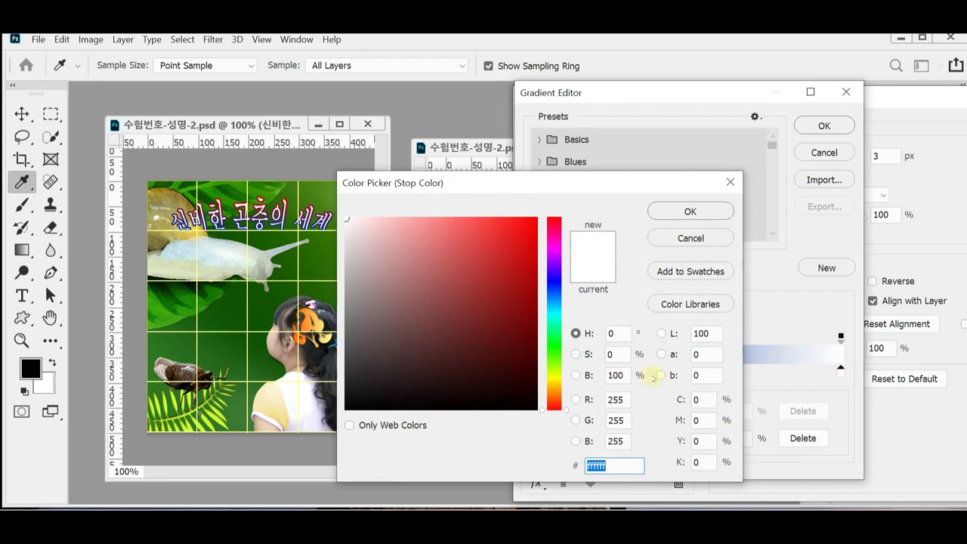
text(c000)
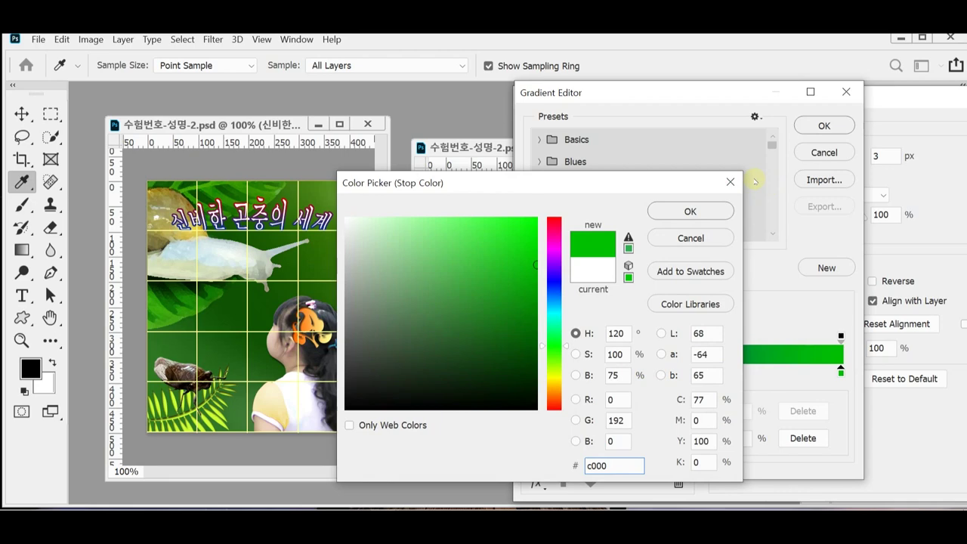
key(BackSpace)
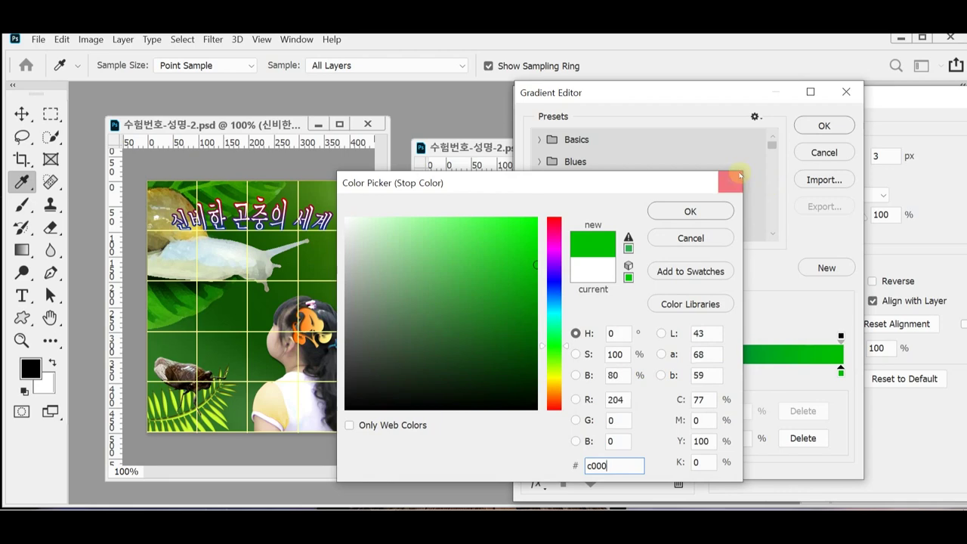
click(708, 213)
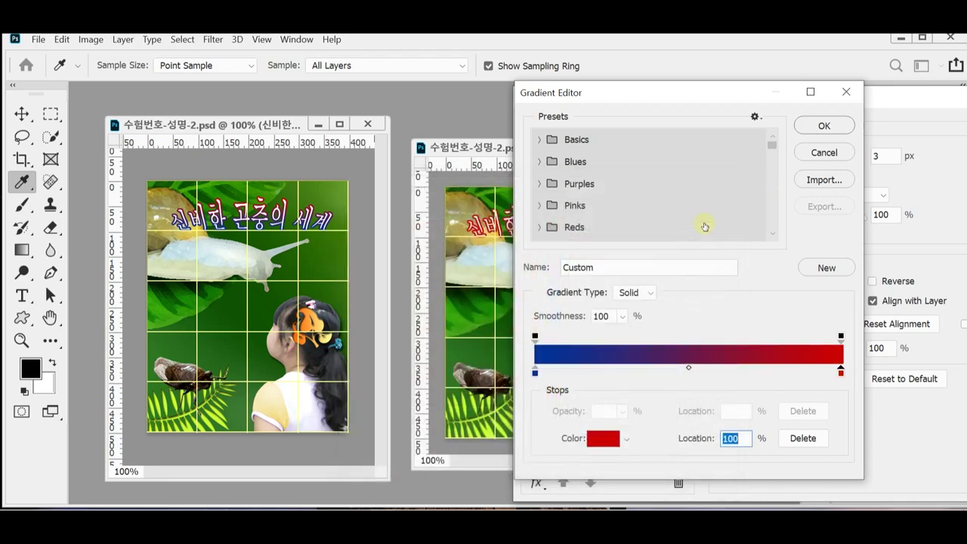
click(824, 126)
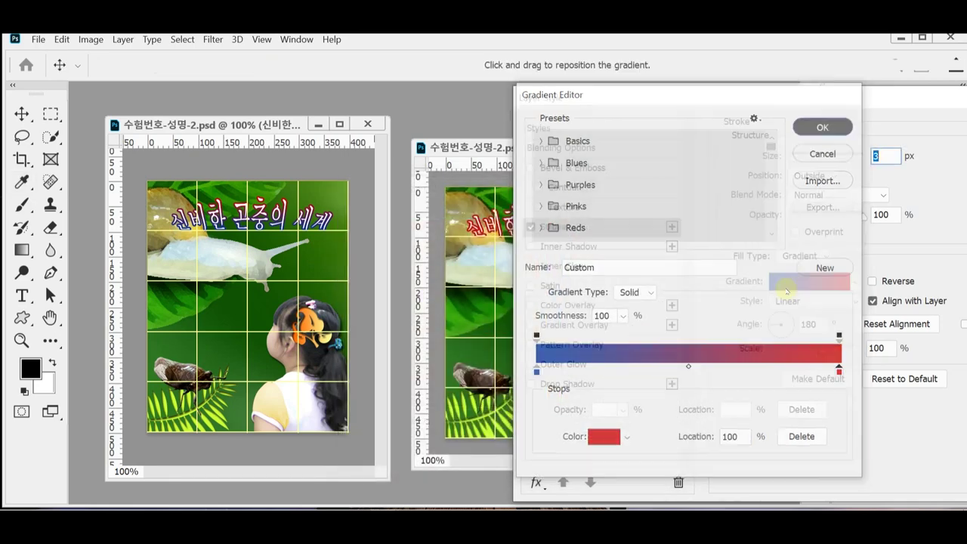
Try angles of 95° and 11° for the title's stroke gradient
mouse_move(620, 106)
mouse_down()
mouse_move(748, 97)
mouse_move(618, 100)
mouse_up()
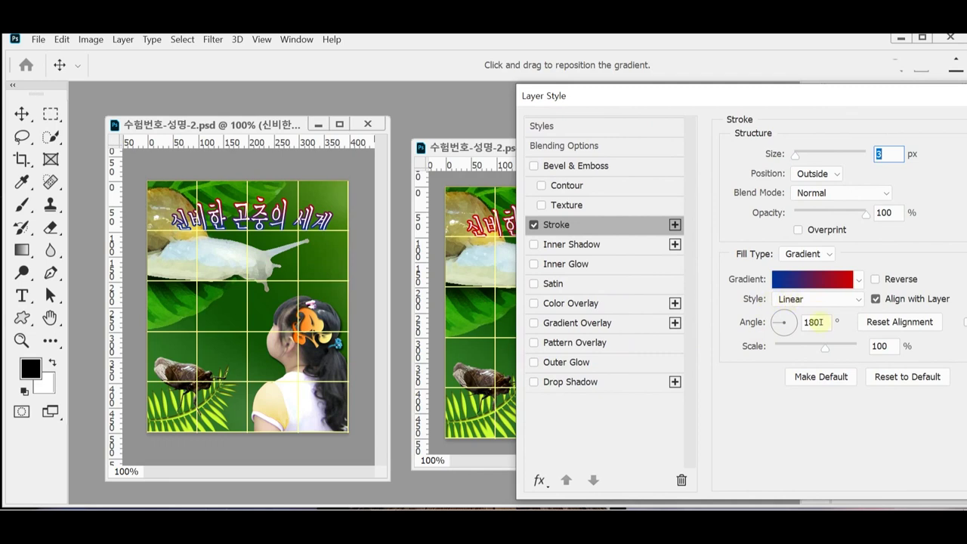
click(819, 322)
click(786, 330)
drag(644, 96, 722, 90)
click(863, 309)
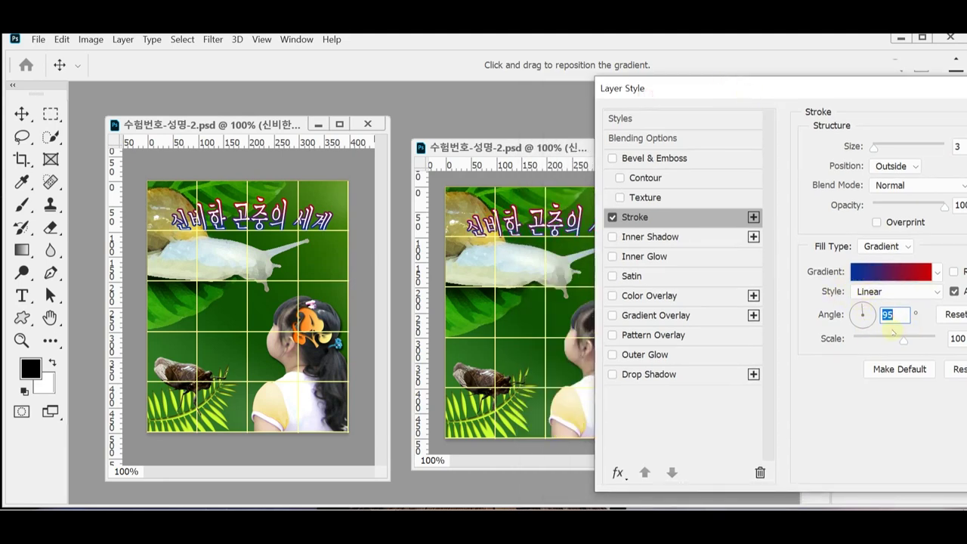
click(853, 321)
text(11)
drag(760, 86, 531, 156)
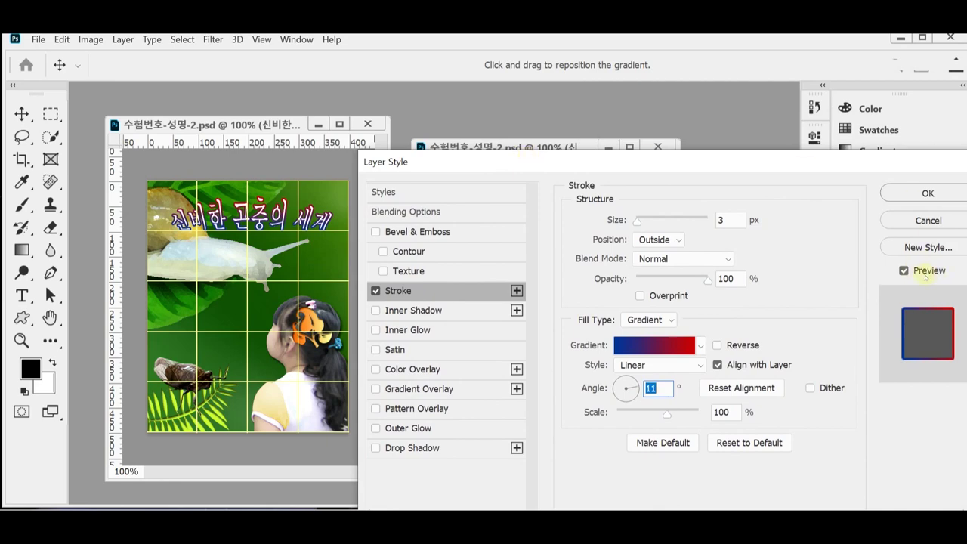
Set the stroke gradient's angle to 90° and apply the title's layer style
drag(462, 163, 705, 85)
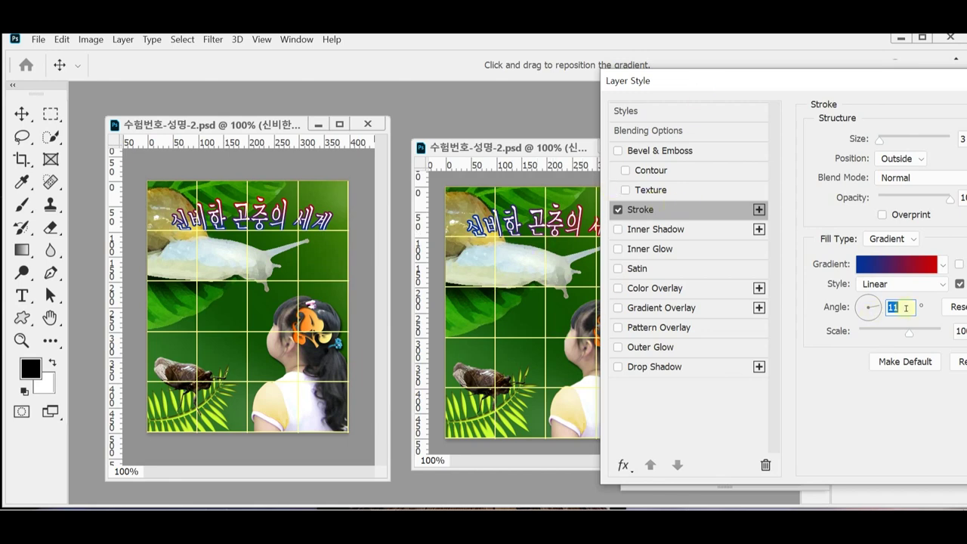
text(90)
drag(809, 78, 637, 91)
drag(877, 96, 736, 96)
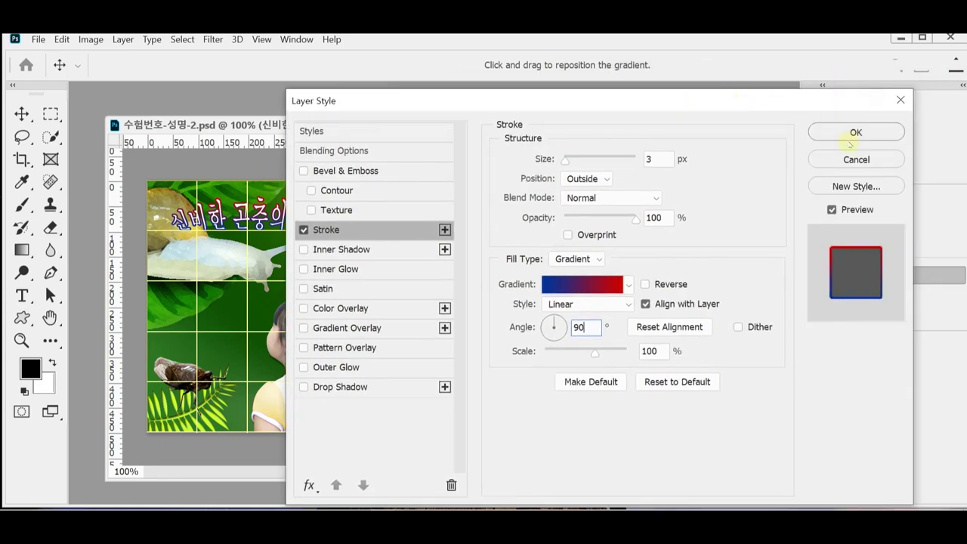
click(852, 132)
click(861, 276)
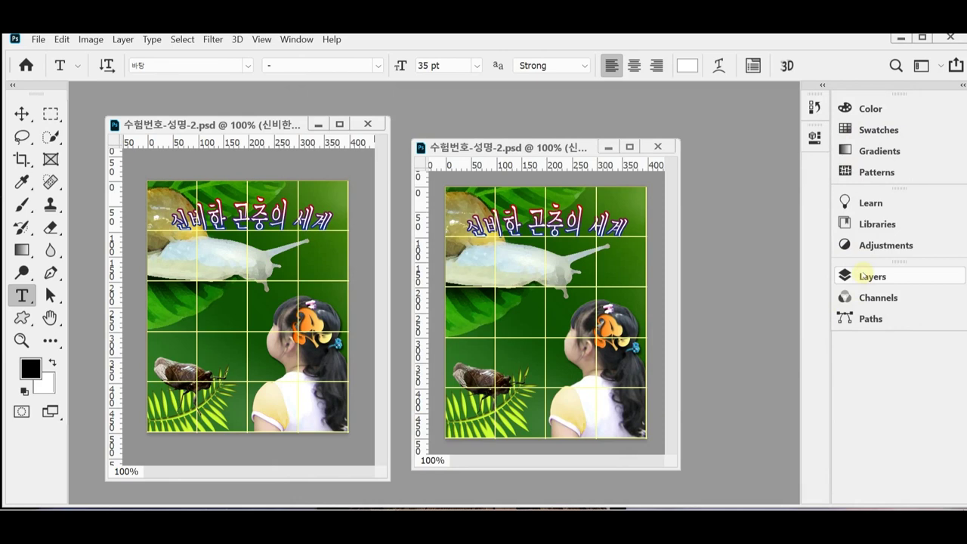
Hide the grid on the working poster and save a JPEG copy as 수험번호-성명-2.jpg in the GTQ folder under 문서
key(ctrl+apostrophe)
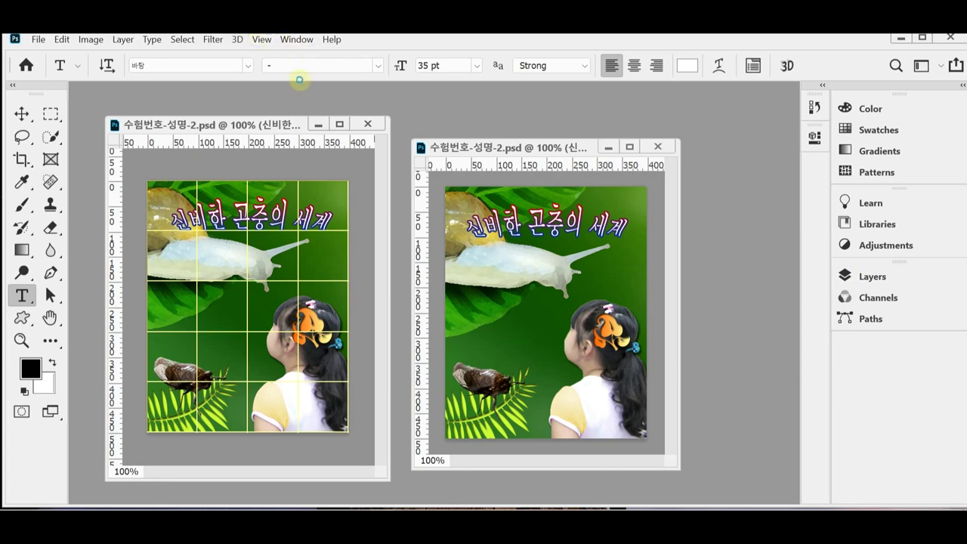
key(ctrl+shift+s)
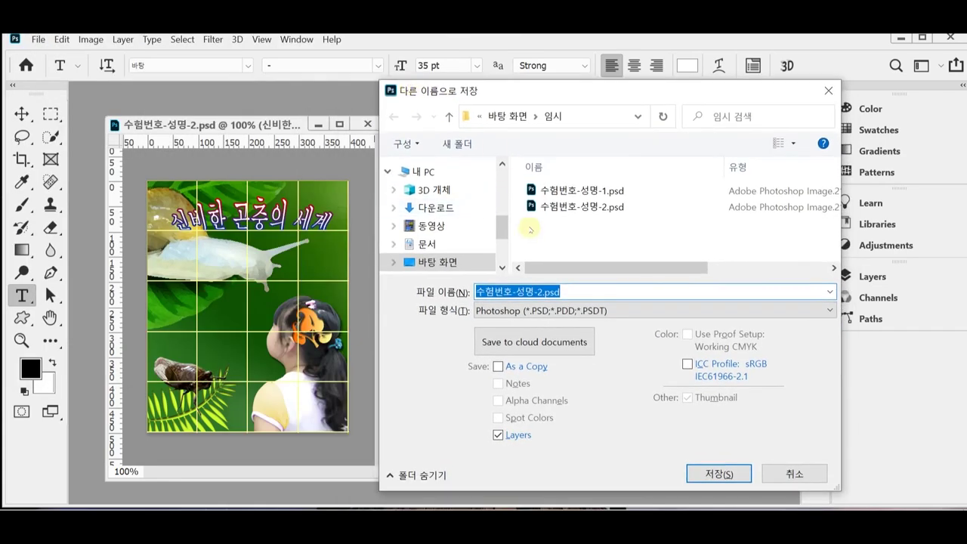
click(427, 244)
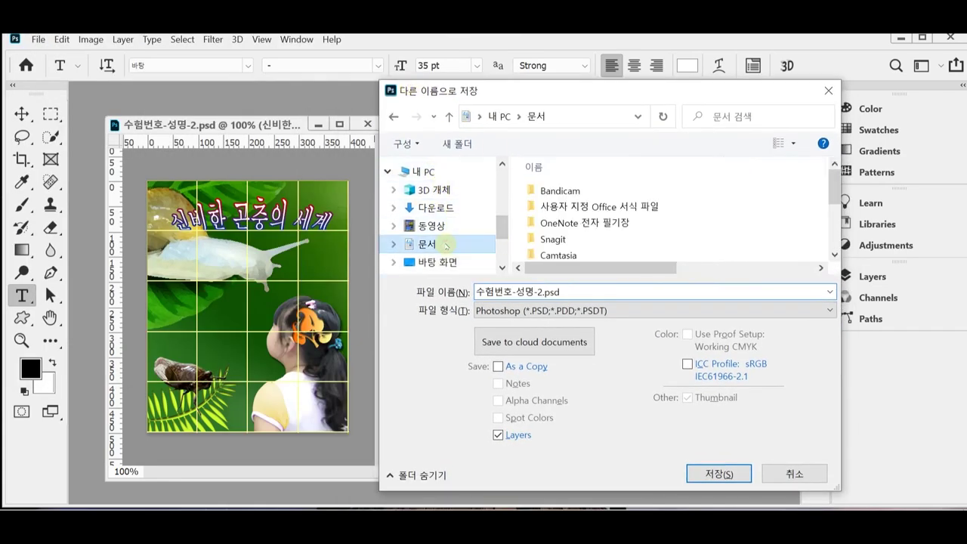
scroll(586, 239, down, 3)
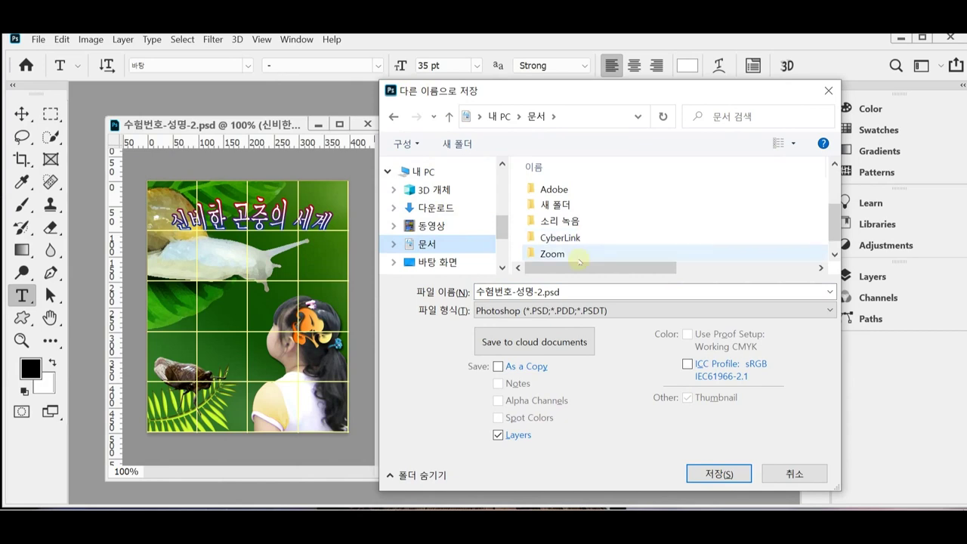
double_click(563, 252)
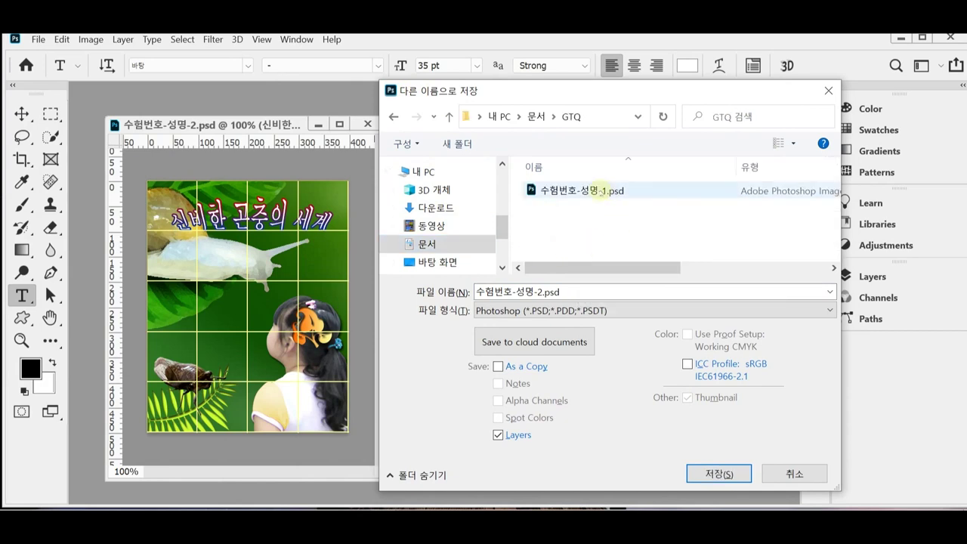
click(619, 309)
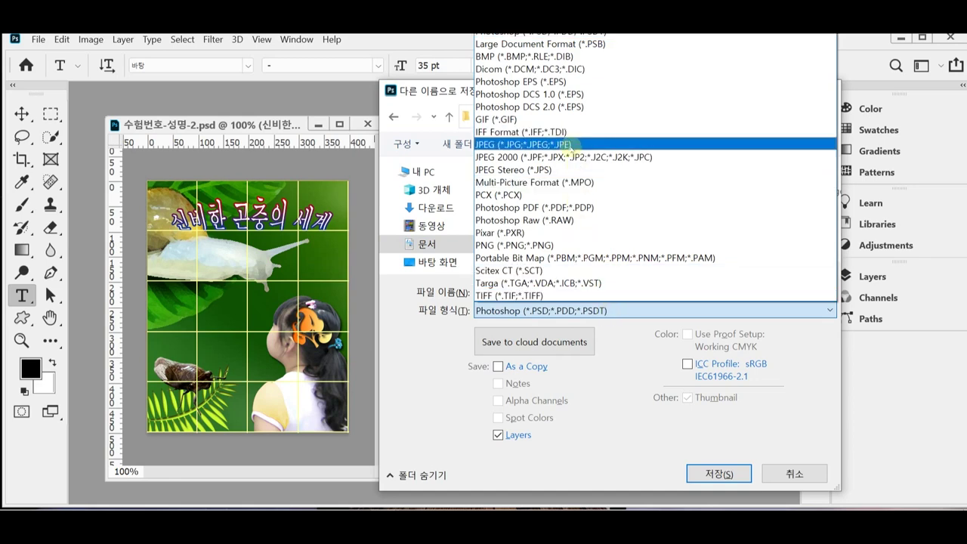
click(572, 145)
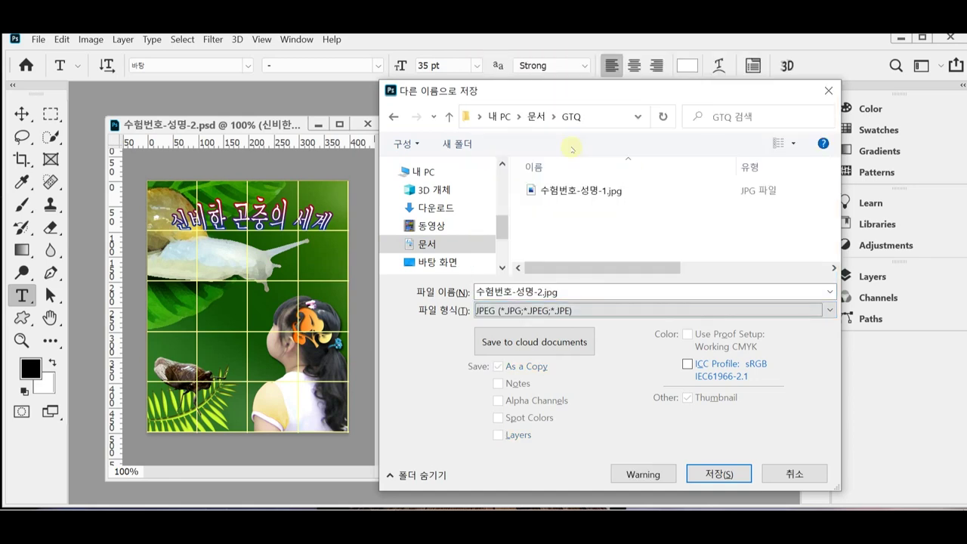
click(719, 473)
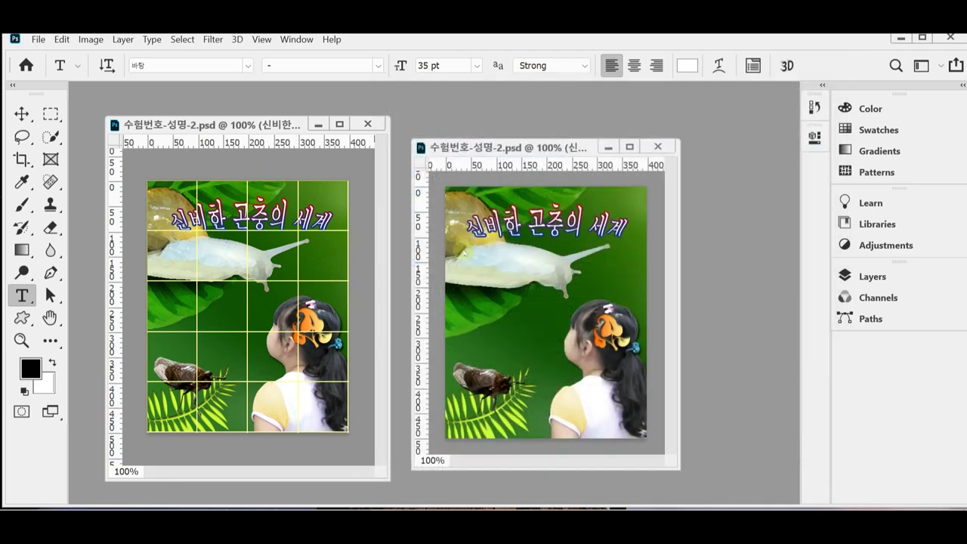
Set the JPEG quality to 8 with the Baseline ("Standard") format and finish the export
click(447, 188)
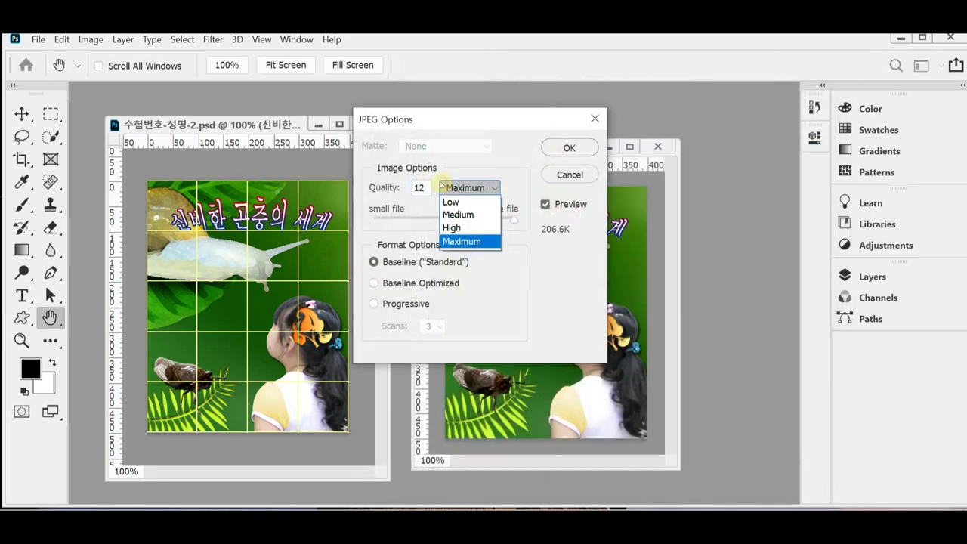
click(546, 289)
click(422, 188)
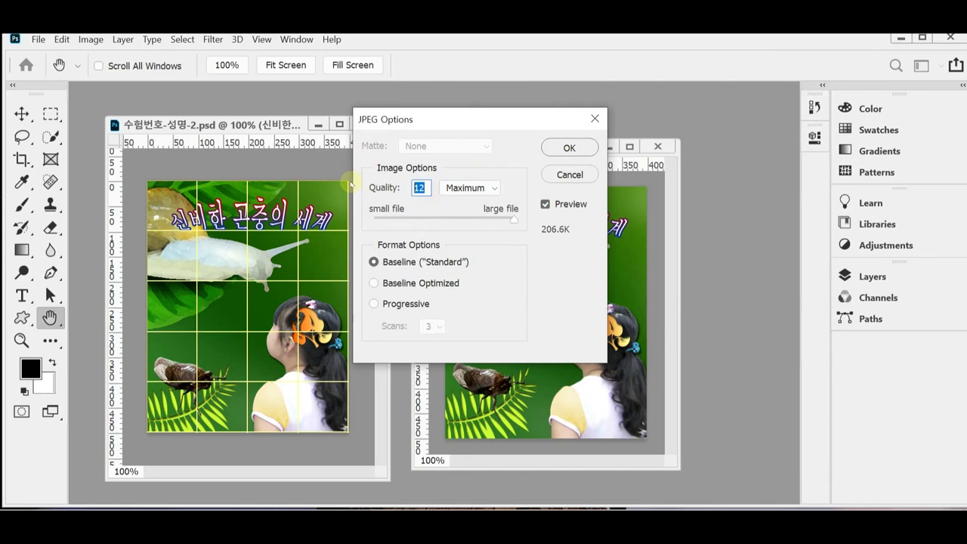
text(8)
click(568, 147)
key(t)
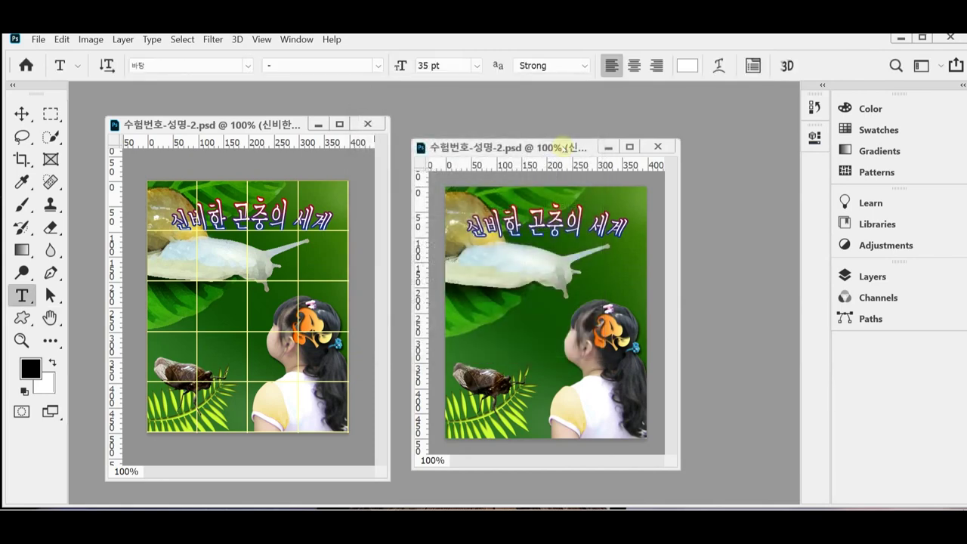
Resize the working poster to 40 × 50 pixels
click(90, 39)
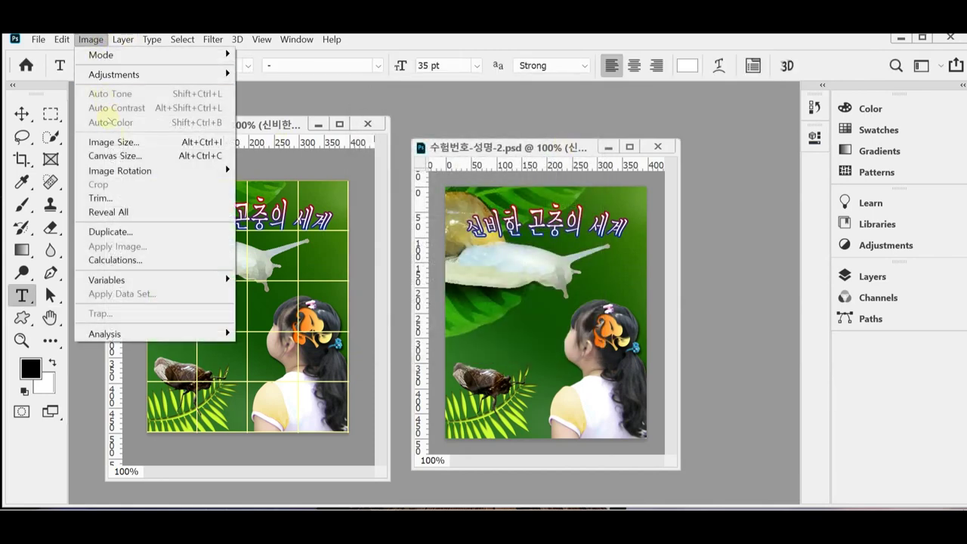
click(138, 142)
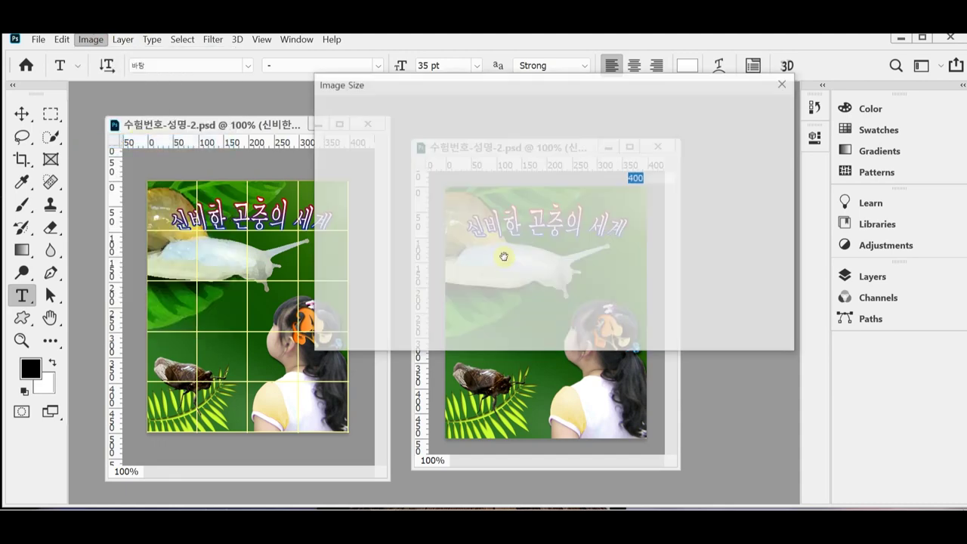
text(40)
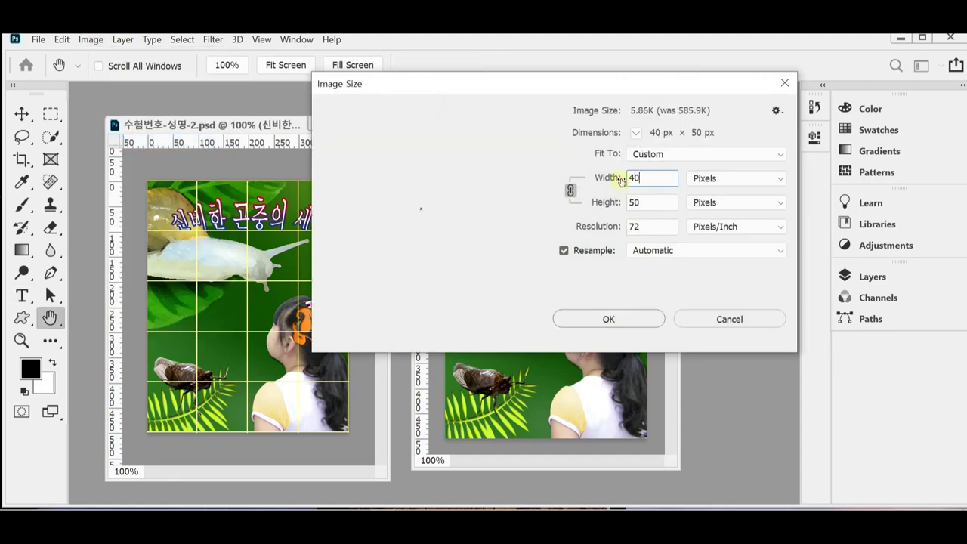
click(608, 319)
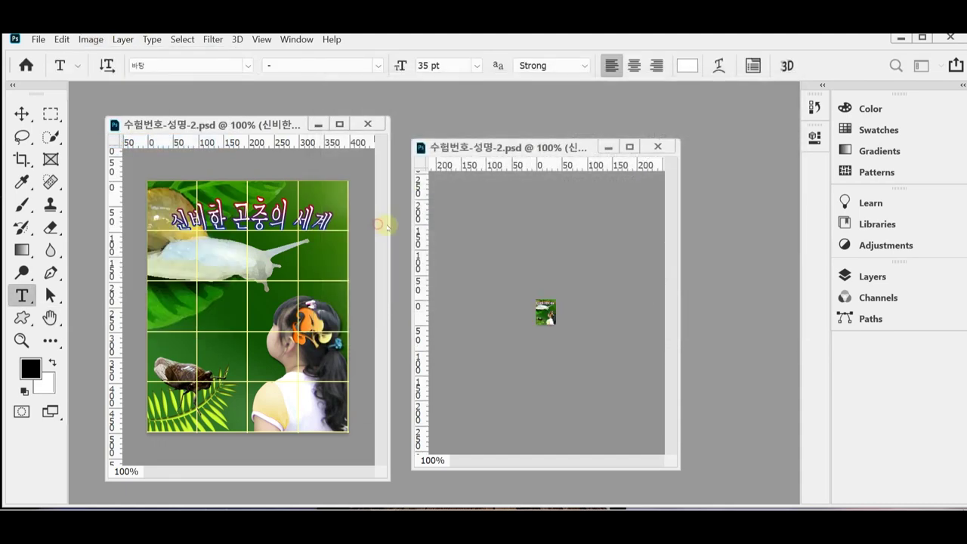
Save the reduced poster as 수험번호-성명-2.psd in the GTQ folder under 문서
click(38, 41)
click(119, 217)
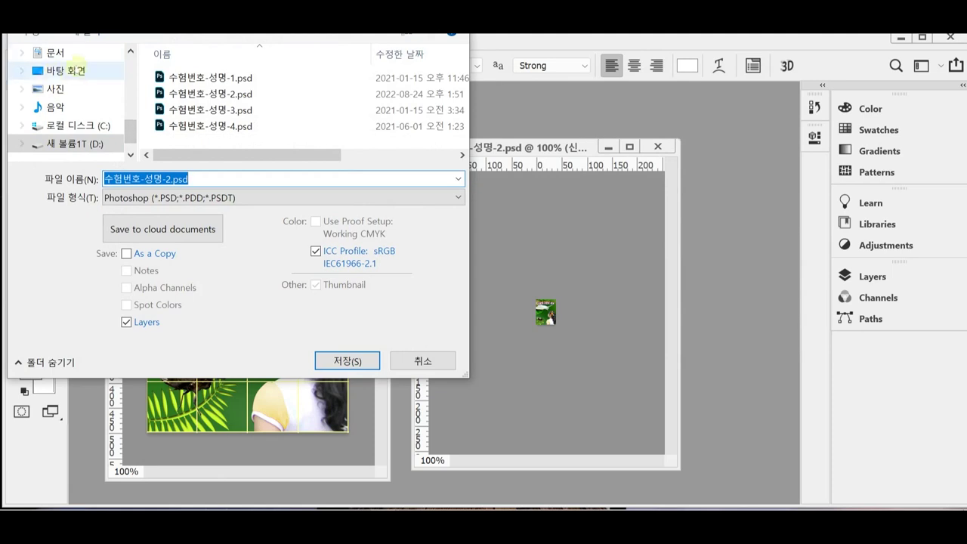
click(55, 53)
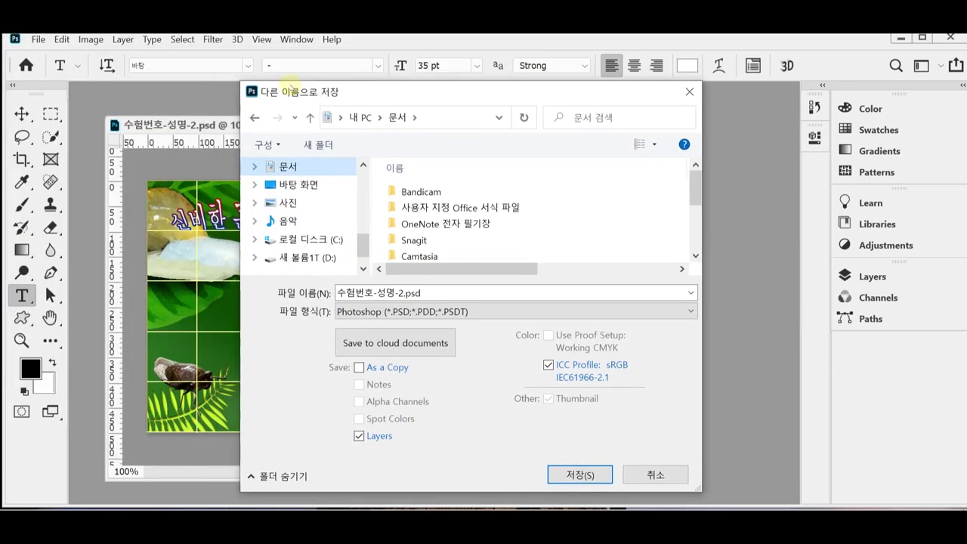
scroll(429, 212, down, 1)
scroll(445, 257, down, 2)
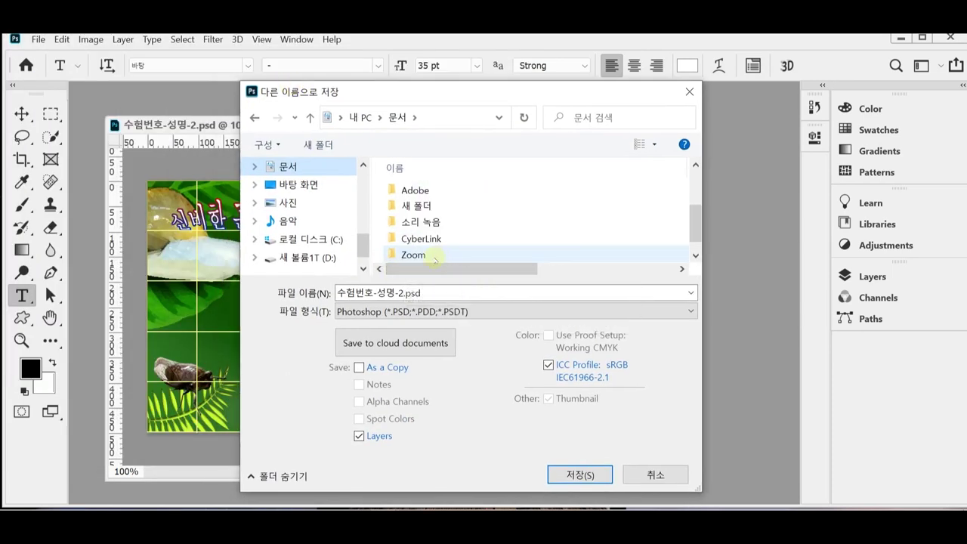
double_click(435, 256)
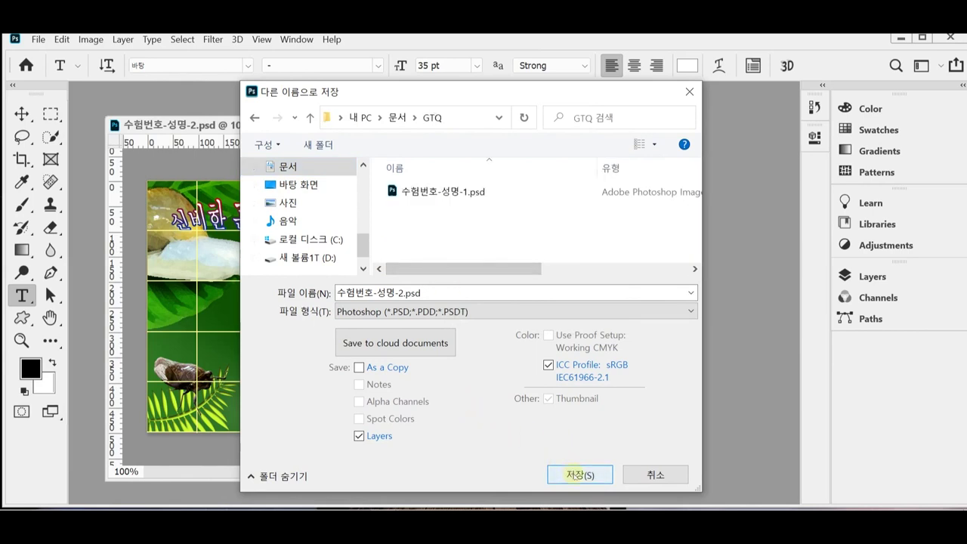
click(576, 475)
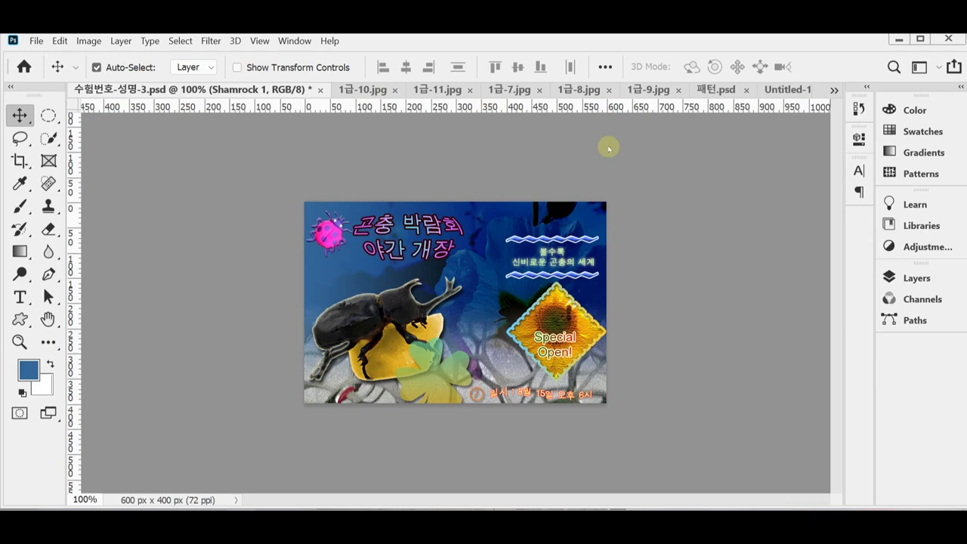
Review the source photos 1급-9, 1급-8, 1급-7 and 1급-11, and return to the sample poster 수험번호-성명-3.psd
click(648, 89)
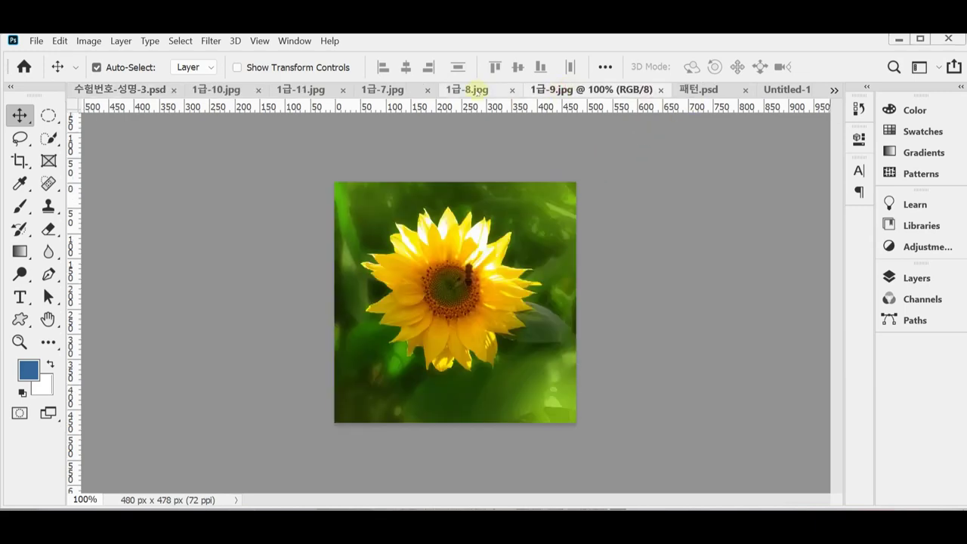
click(467, 89)
click(383, 89)
click(300, 90)
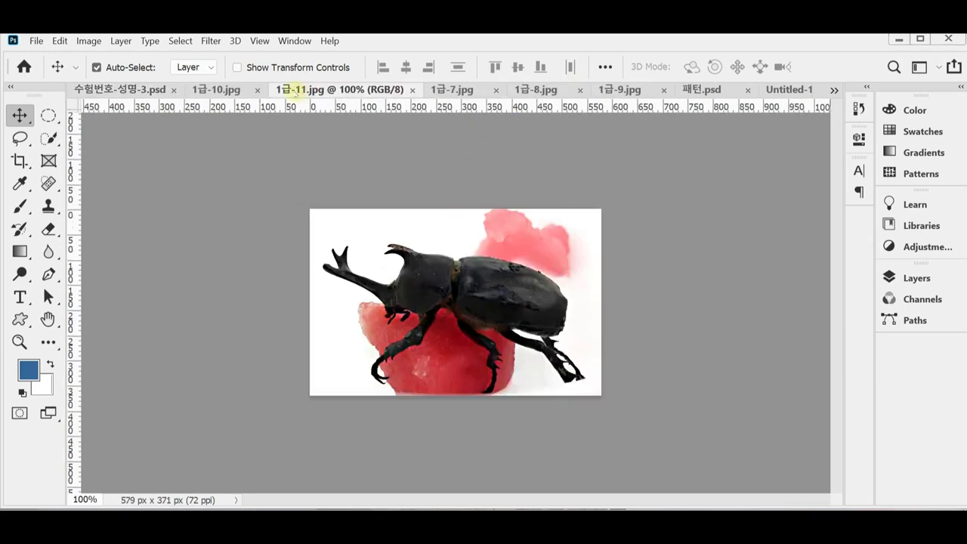
click(134, 90)
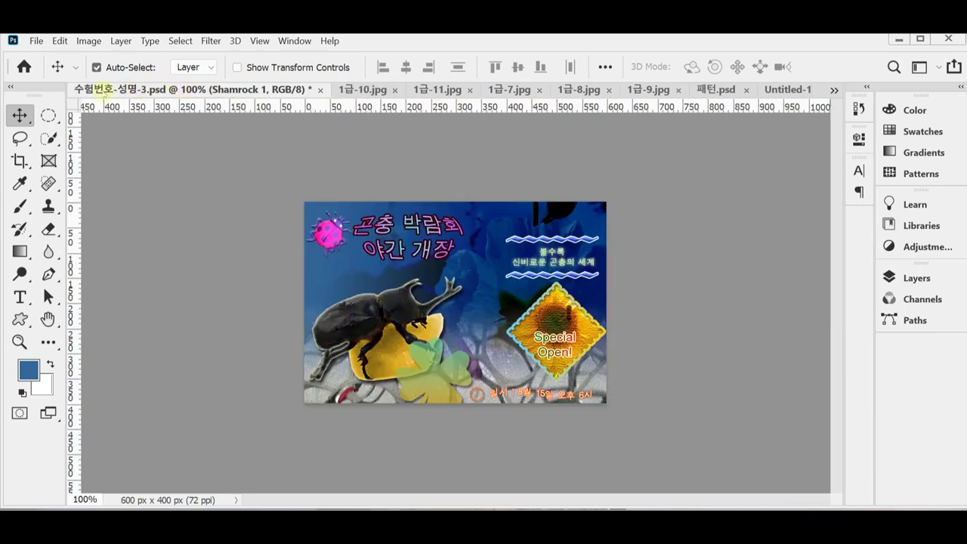
Create a new 600 × 400 pixel RGB document at 72 pixels/inch with a white background
click(34, 40)
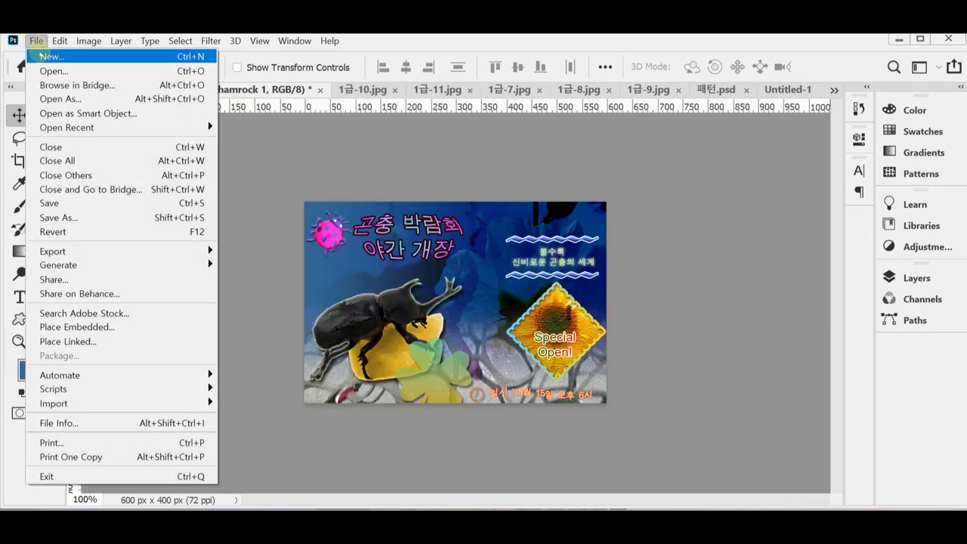
click(52, 56)
double_click(545, 222)
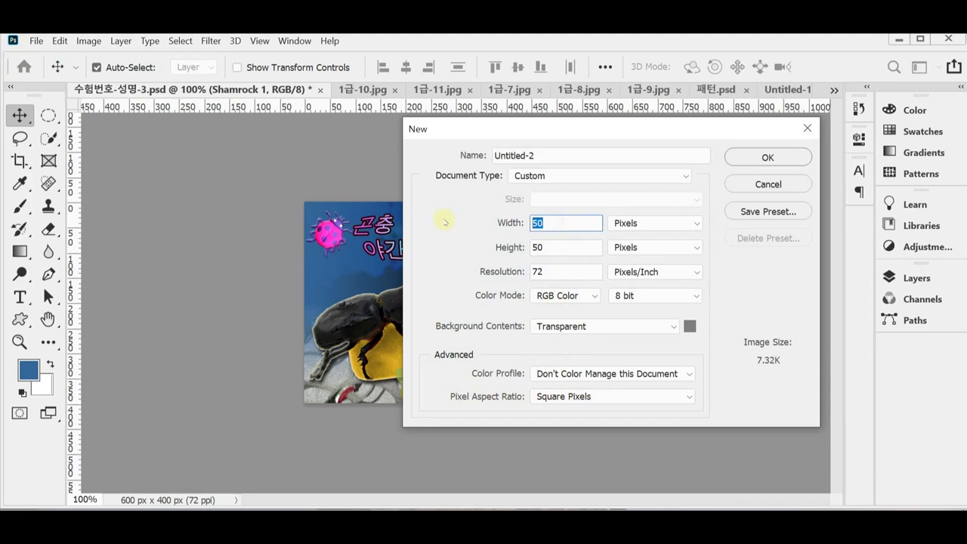
text(600)
key(Tab)
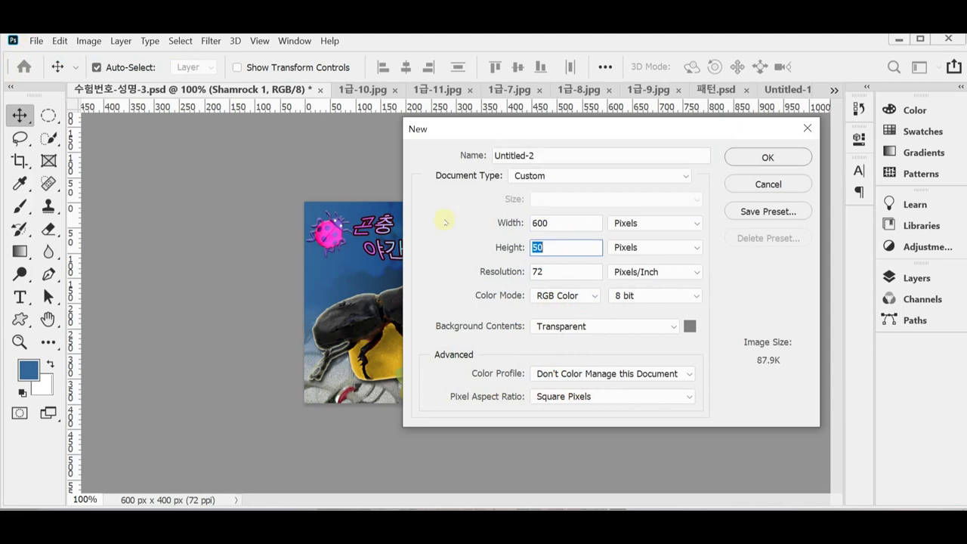
text(400)
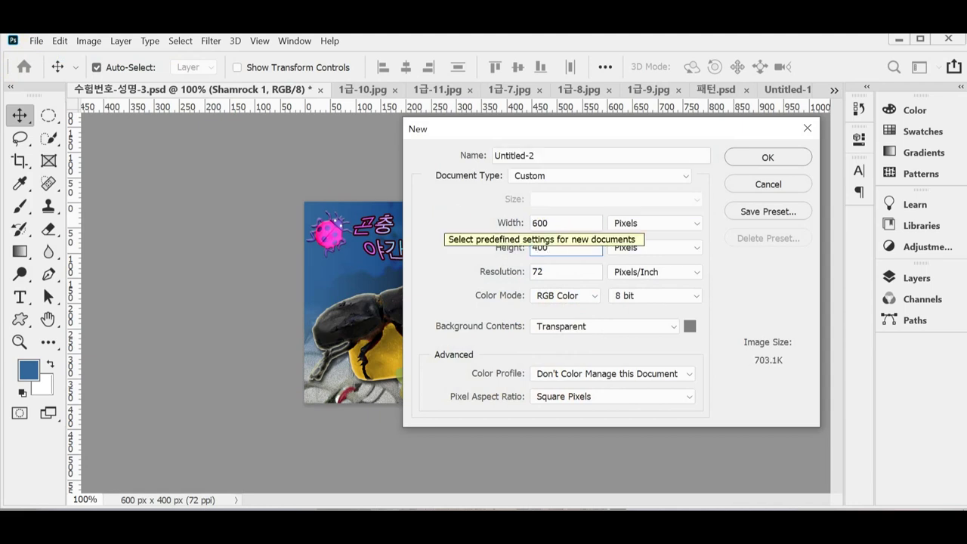
key(Tab)
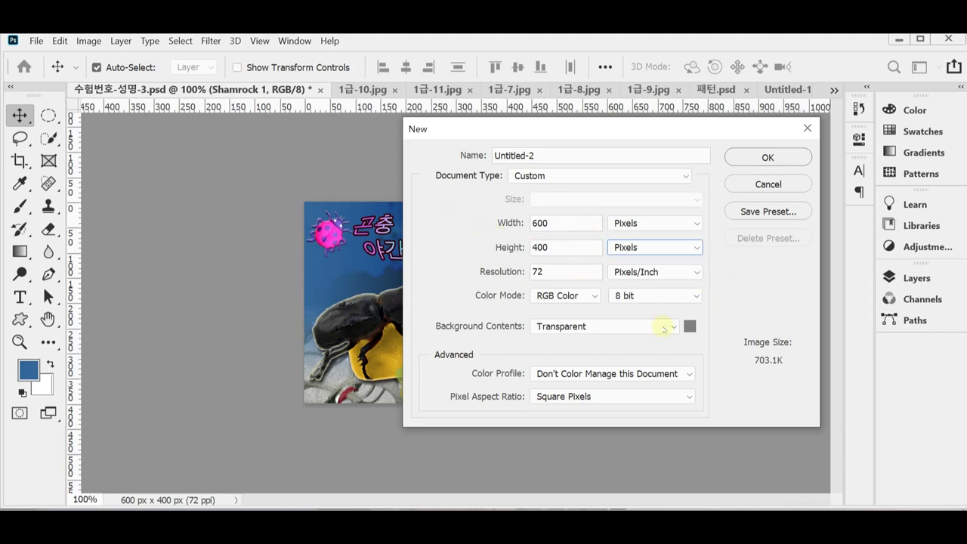
click(664, 329)
click(647, 340)
click(789, 157)
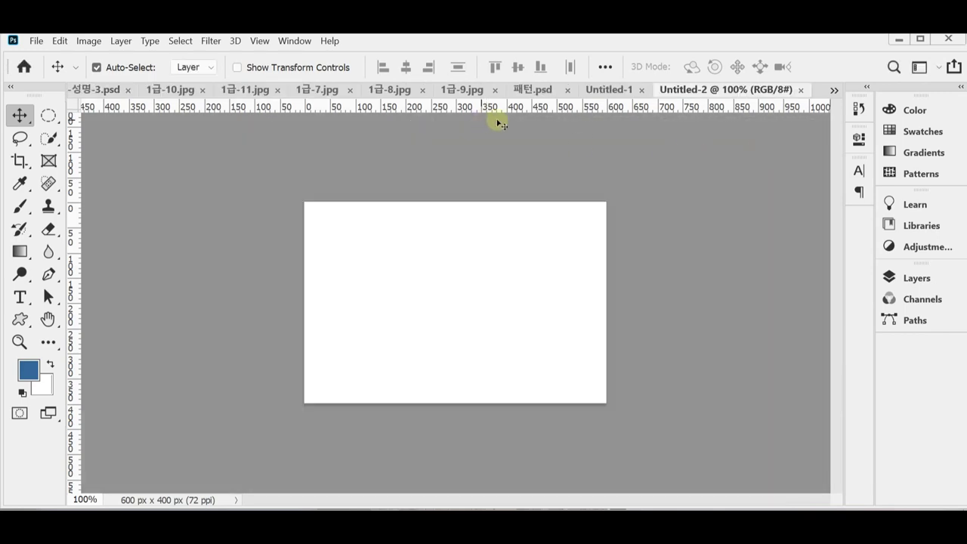
Float the new document in its own window over the sample poster and show its grid
drag(690, 89, 574, 163)
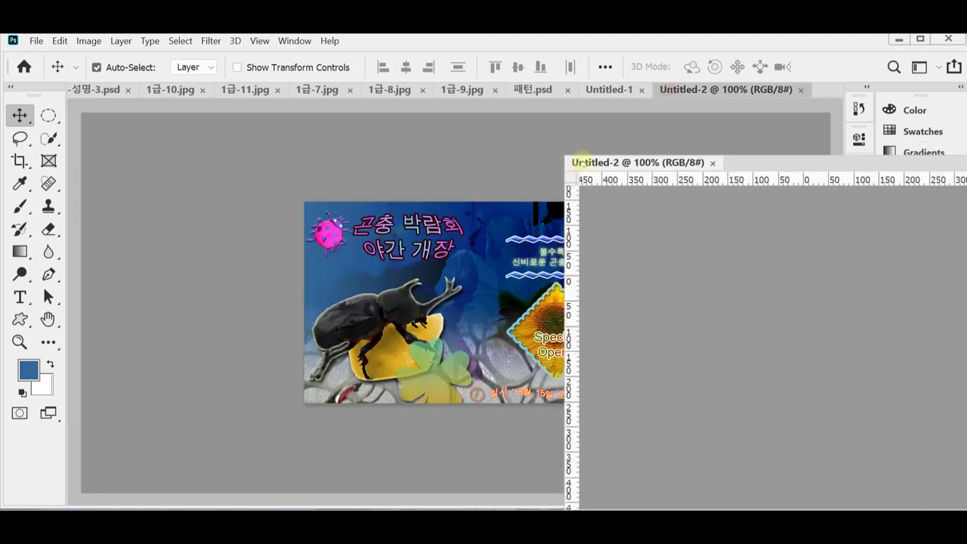
drag(658, 162, 575, 189)
key(ctrl+apostrophe)
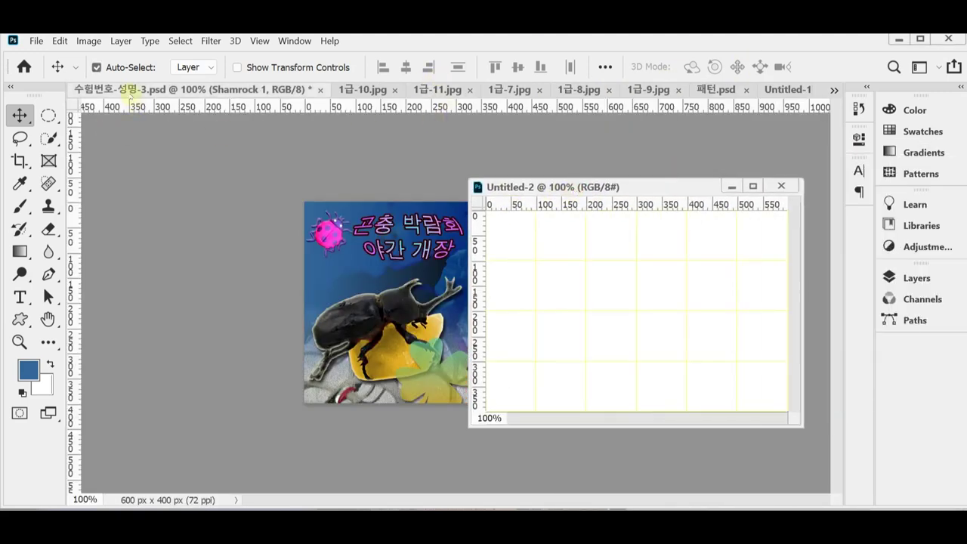
Fill the new document's background with the foreground colour #336699
click(29, 368)
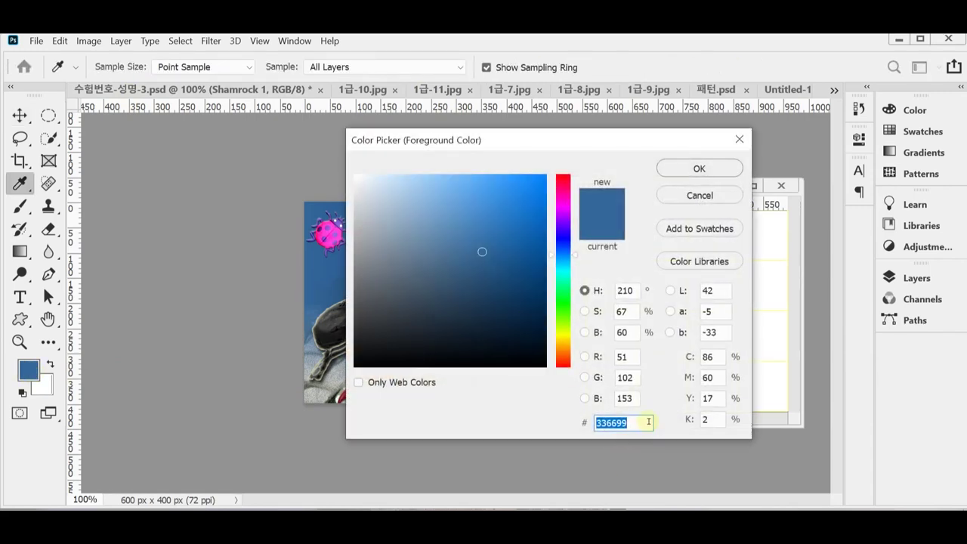
click(685, 168)
key(v)
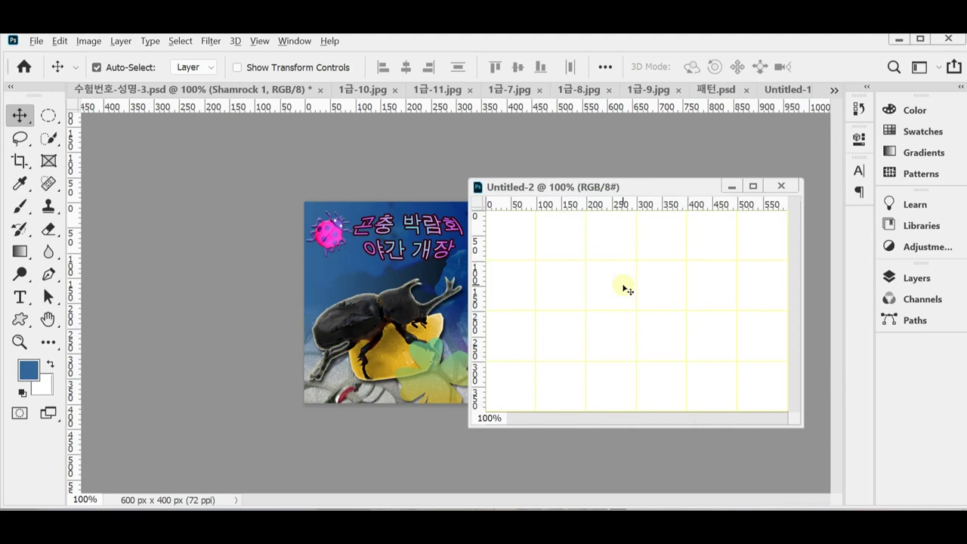
key(alt+BackSpace)
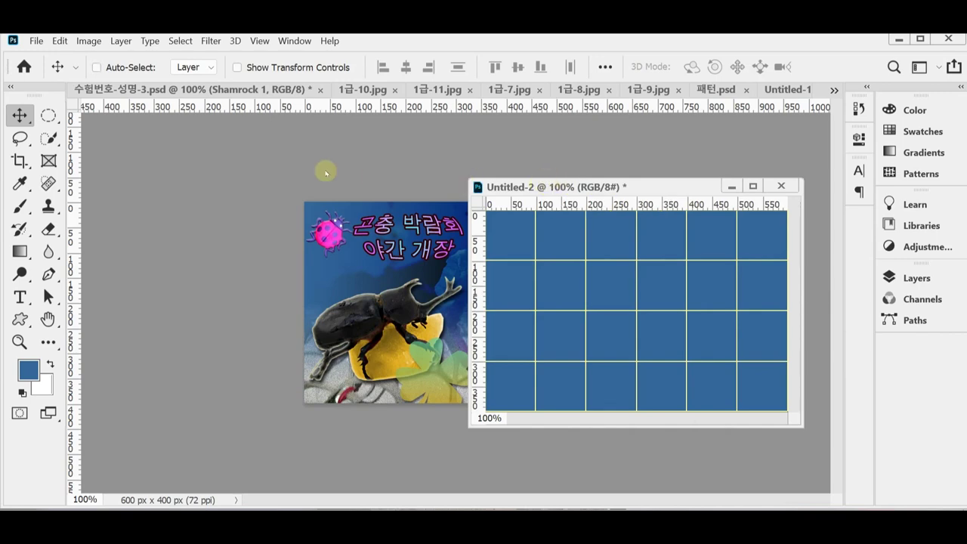
Save the new document as 수험번호-성명-3 in Photoshop format in the 임시 folder on the desktop (바탕 화면)
key(ctrl+s)
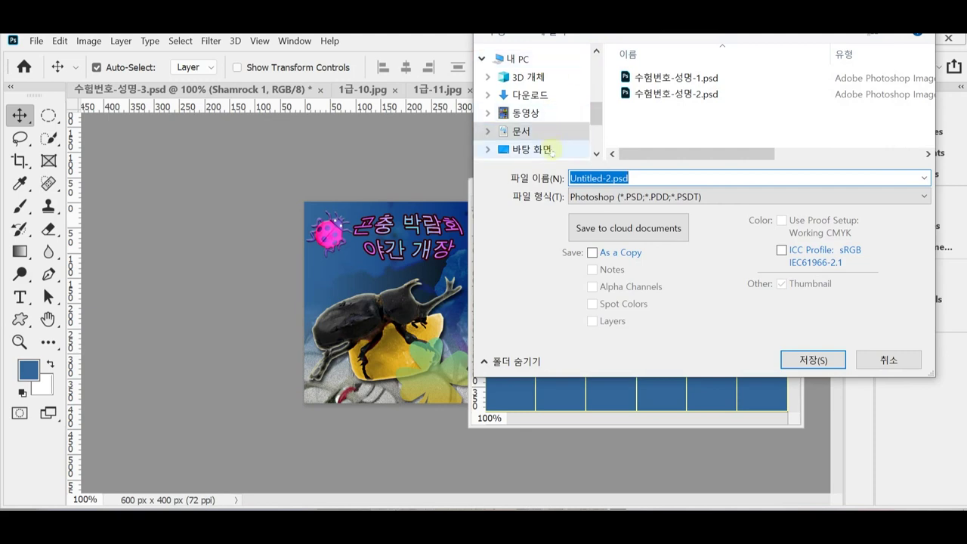
click(546, 149)
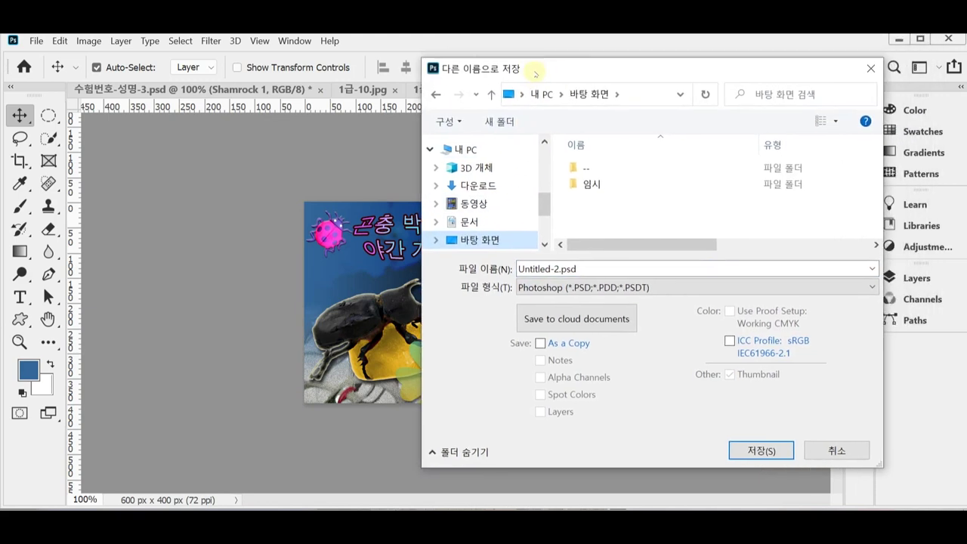
click(590, 186)
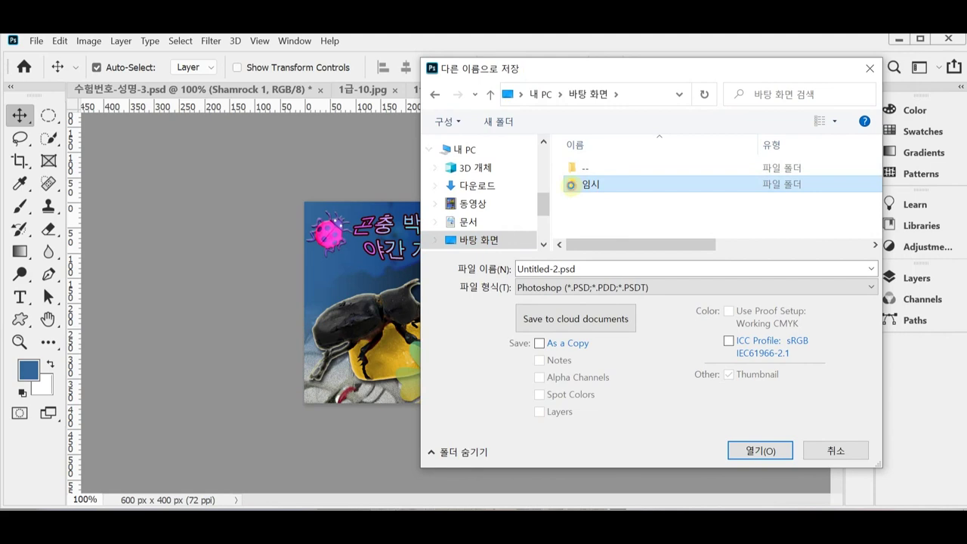
double_click(588, 189)
click(612, 183)
drag(633, 269, 559, 269)
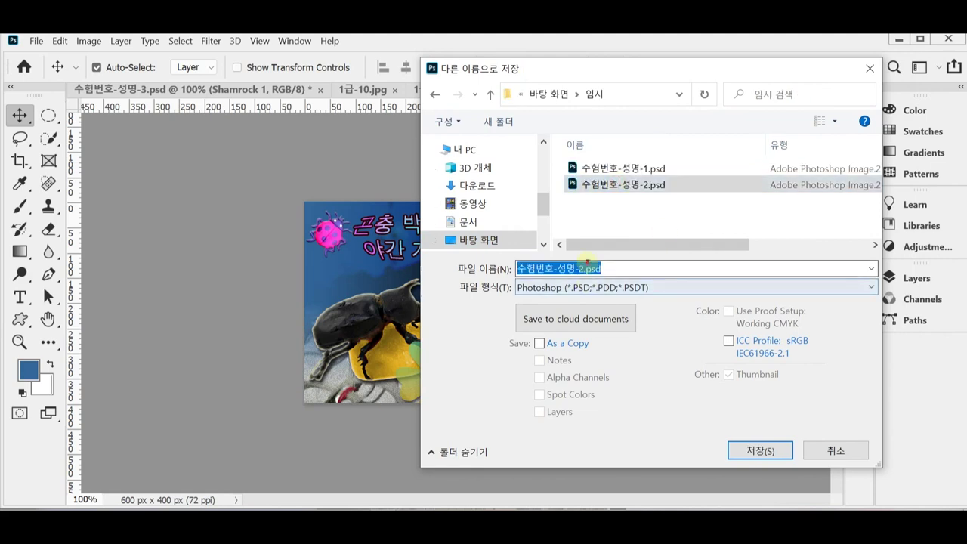
key(BackSpace)
text(성명-3)
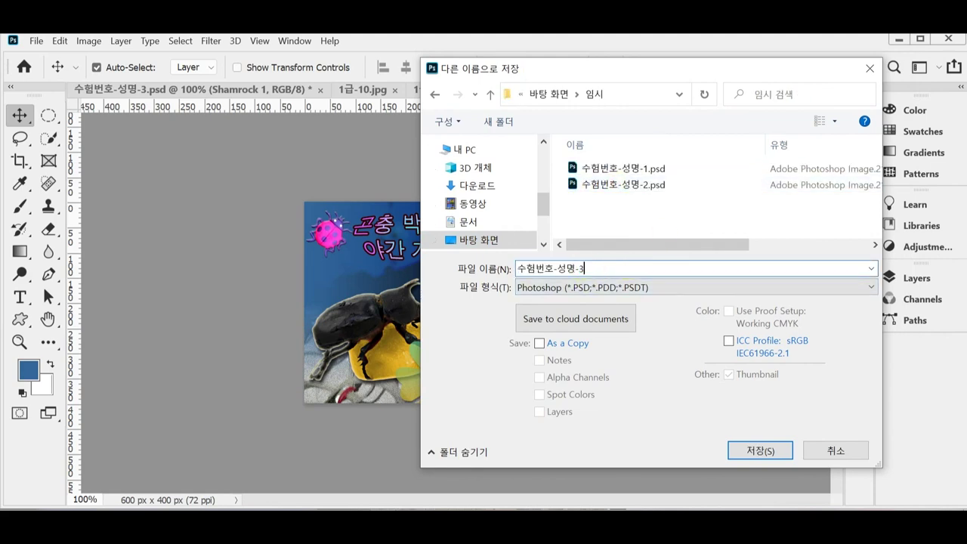
click(760, 450)
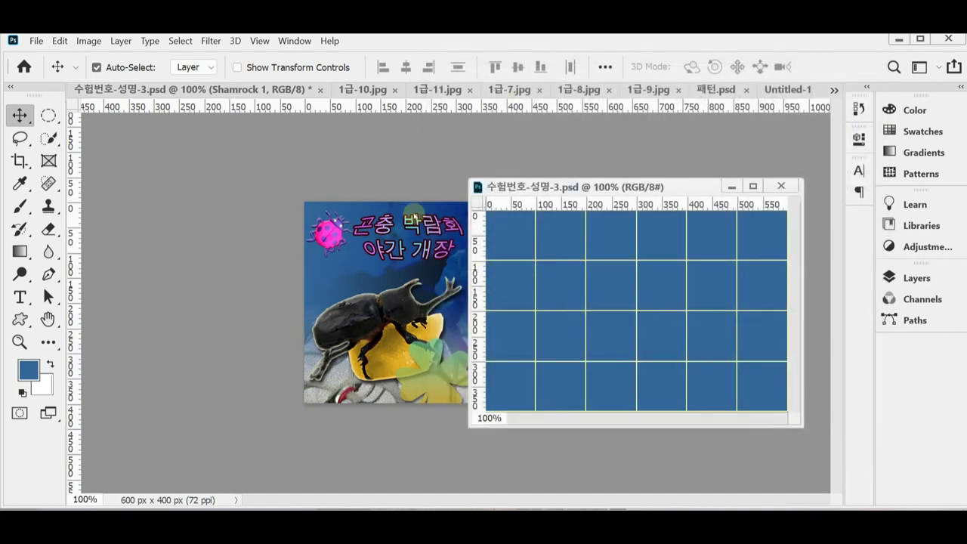
Float the sample poster beside the working document, copy the whole 1급-7.jpg photo into the working document and close the photo
drag(189, 89, 274, 186)
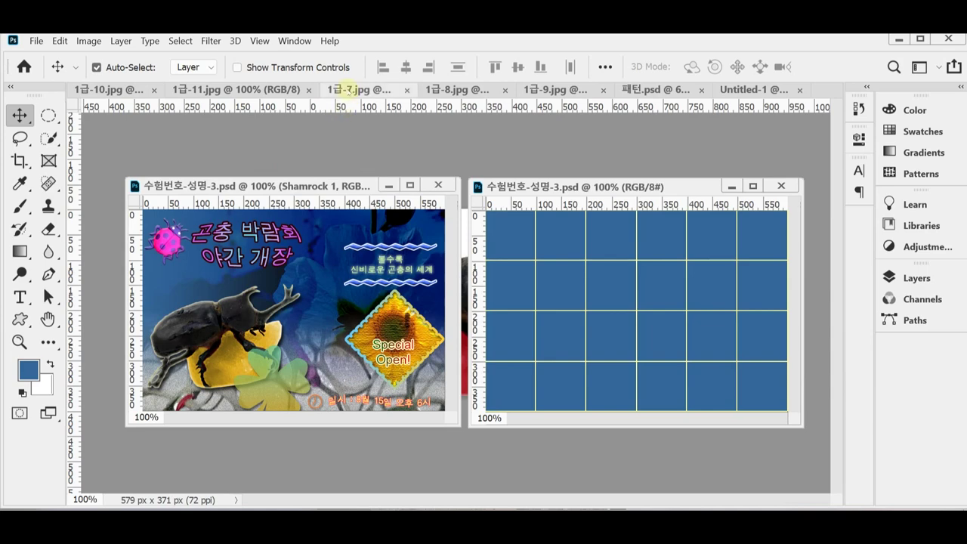
drag(344, 89, 363, 171)
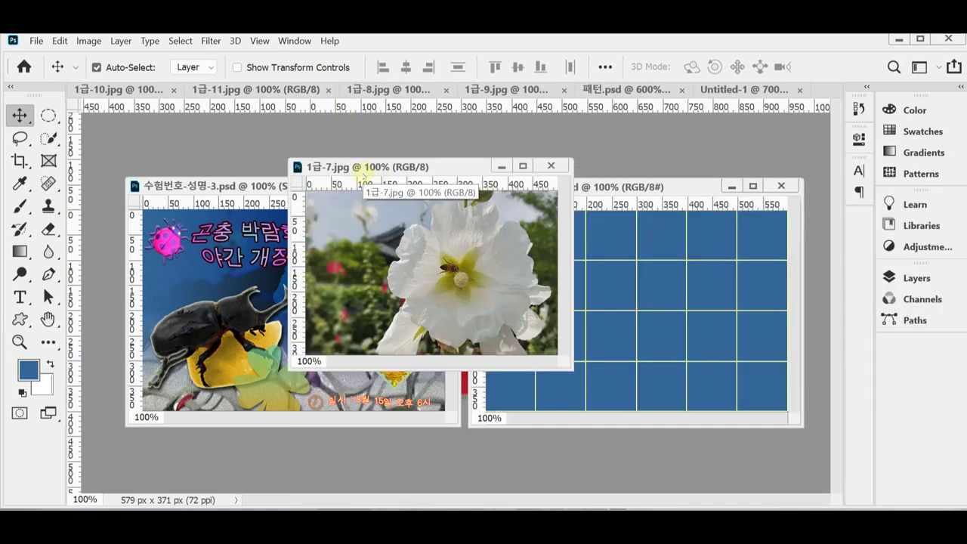
key(ctrl+a)
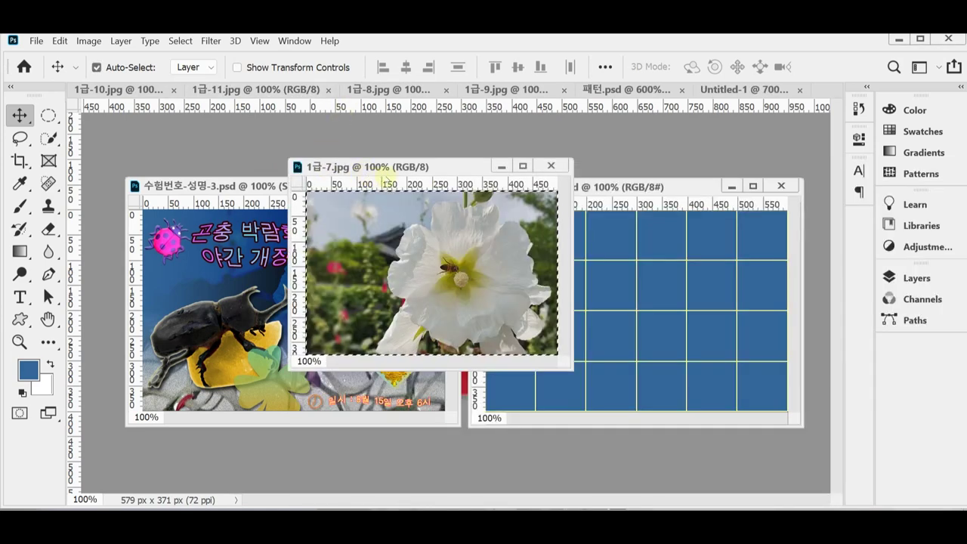
key(ctrl+w)
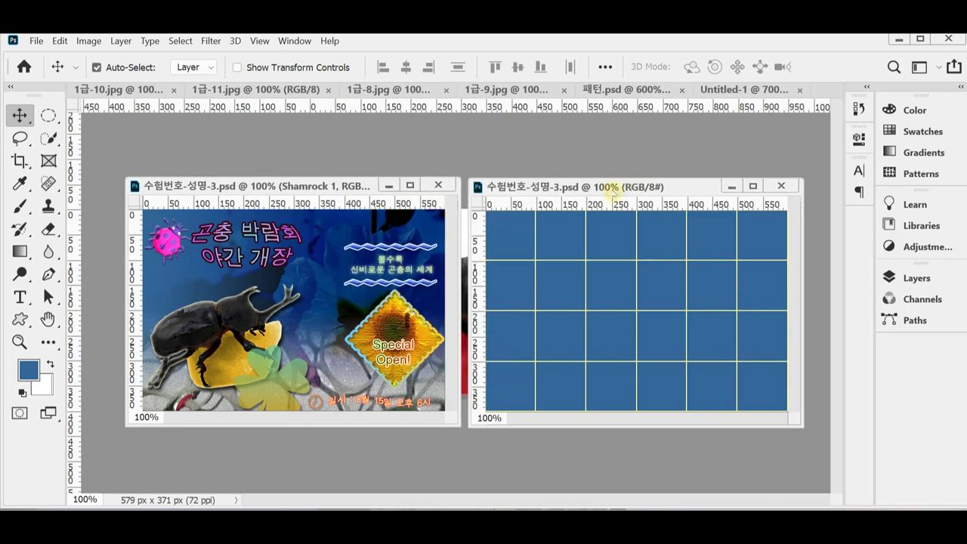
key(ctrl+v)
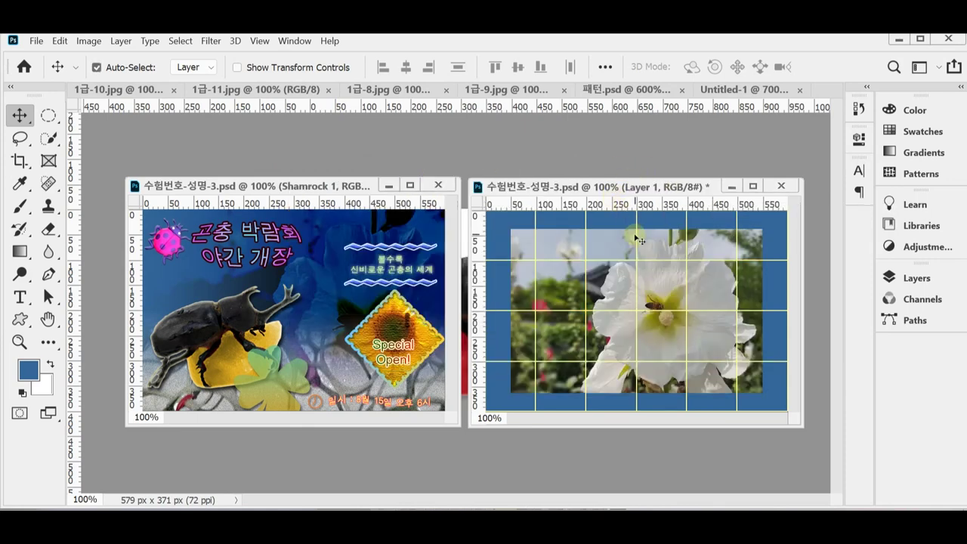
Scale the pasted flower photo proportionally to 144% and shift it slightly right on the canvas to match the sample
key(ctrl+t)
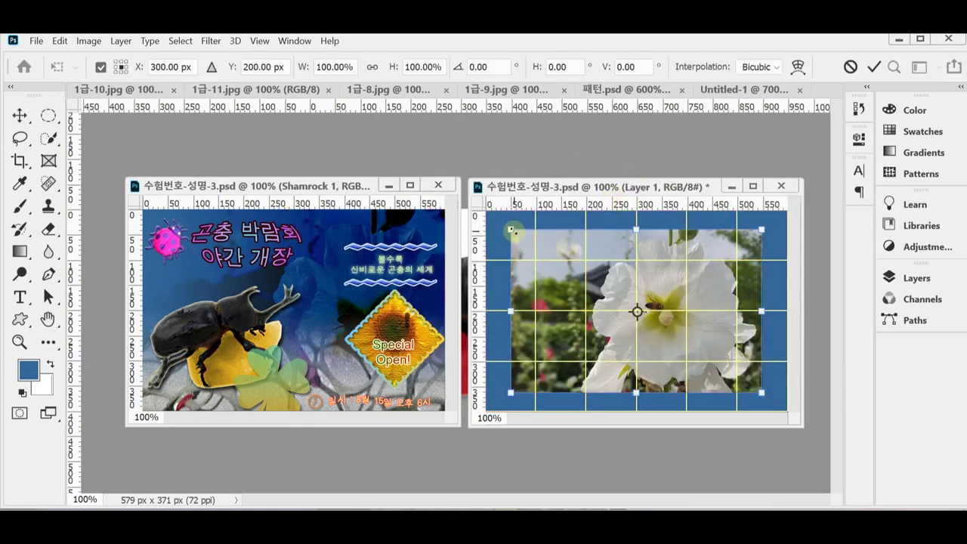
click(372, 67)
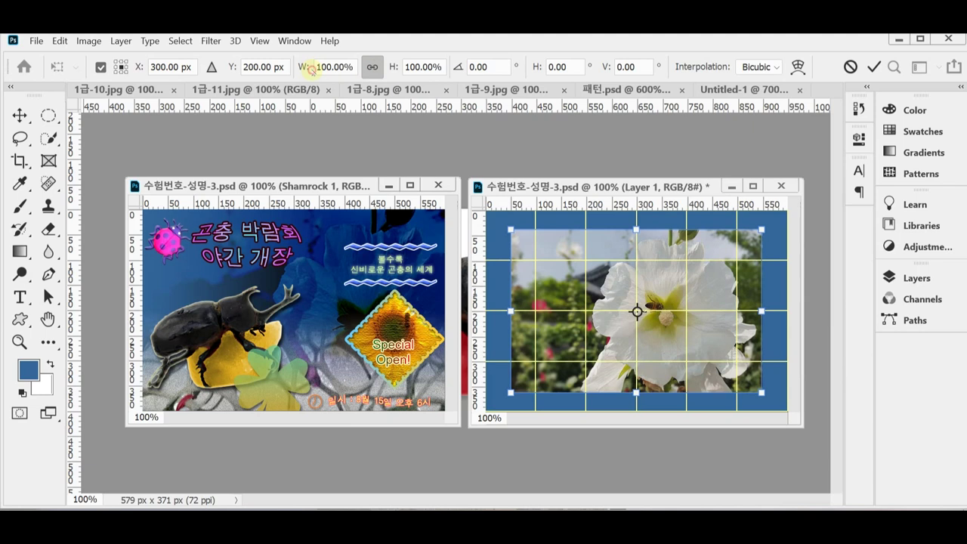
drag(301, 69, 319, 70)
click(694, 348)
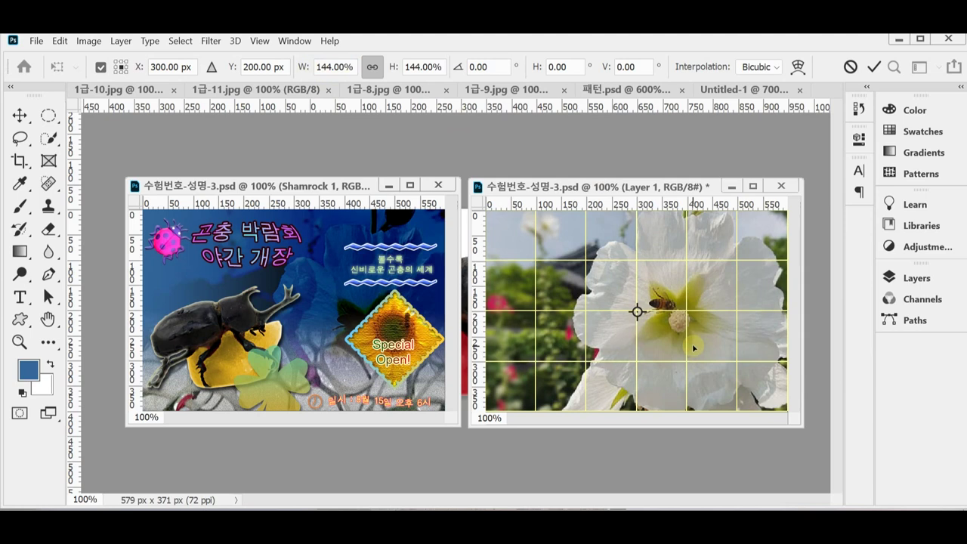
mouse_move(694, 347)
mouse_down()
mouse_move(694, 337)
mouse_move(689, 344)
mouse_move(706, 346)
mouse_up()
key(Return)
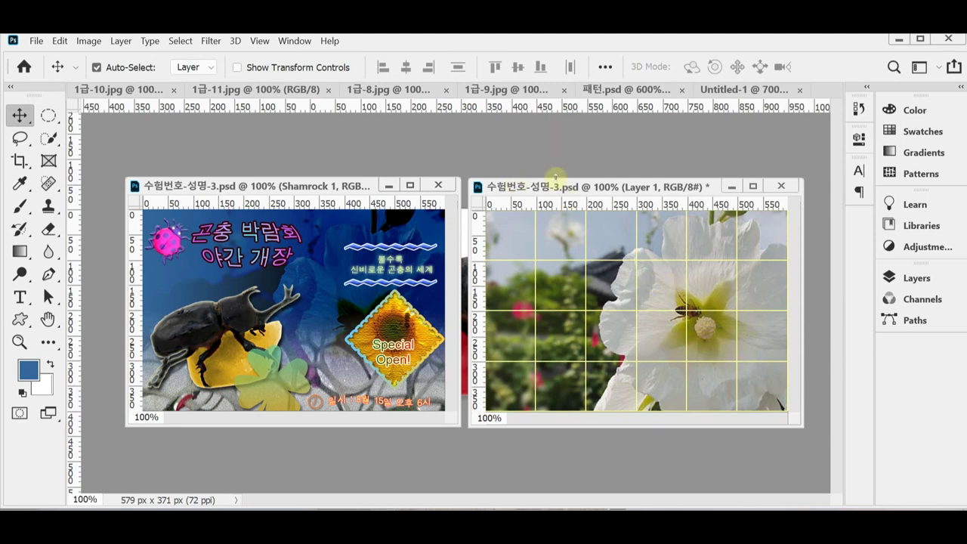
drag(656, 280, 660, 280)
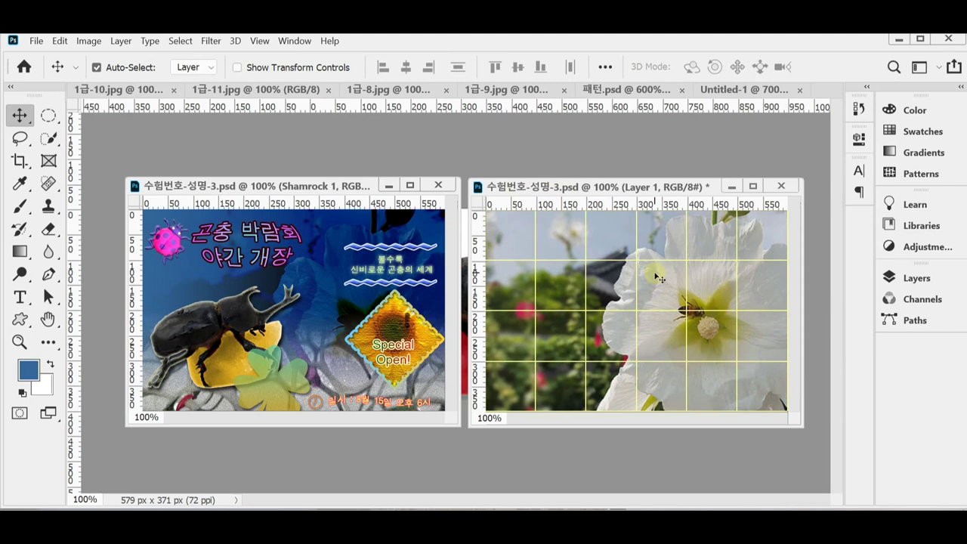
Set the flower photo layer's blend mode to Color Burn and save the document
click(906, 278)
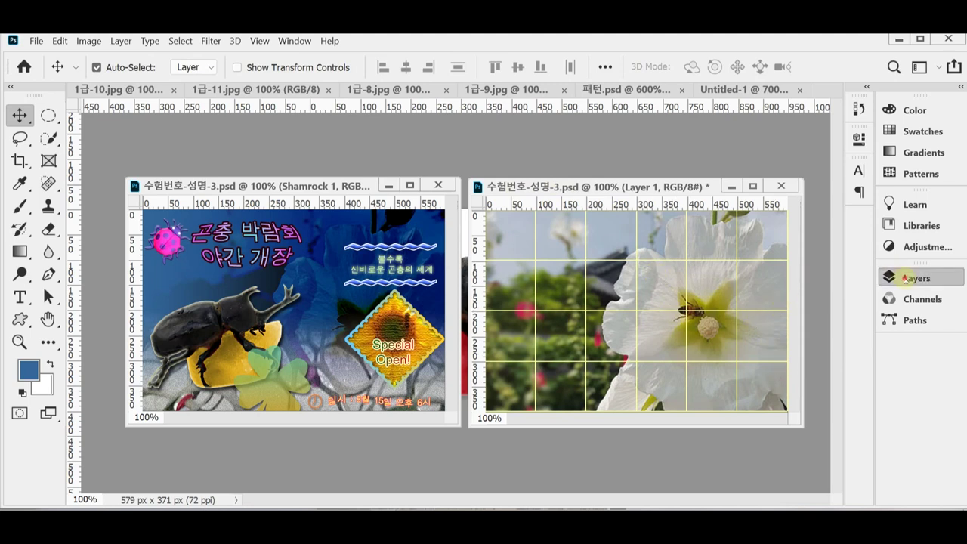
click(905, 278)
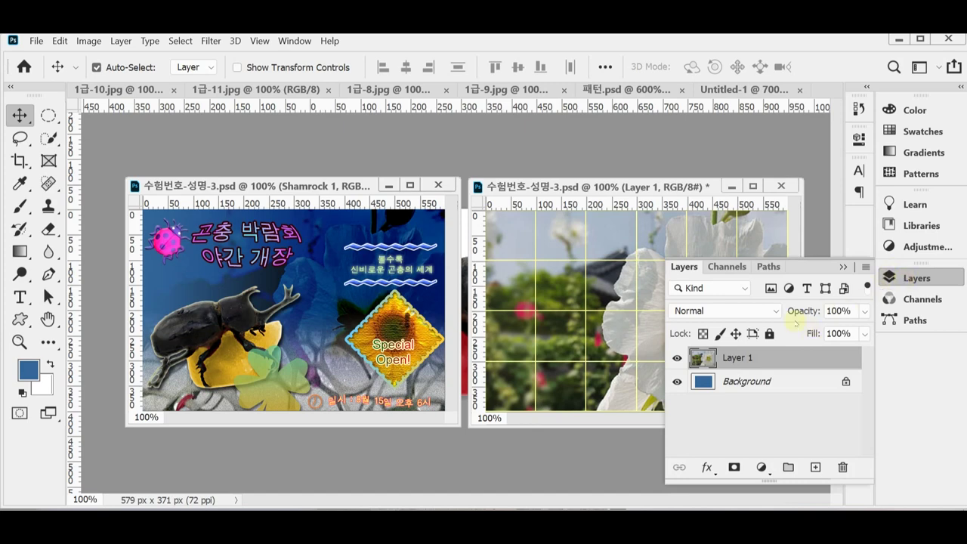
click(777, 312)
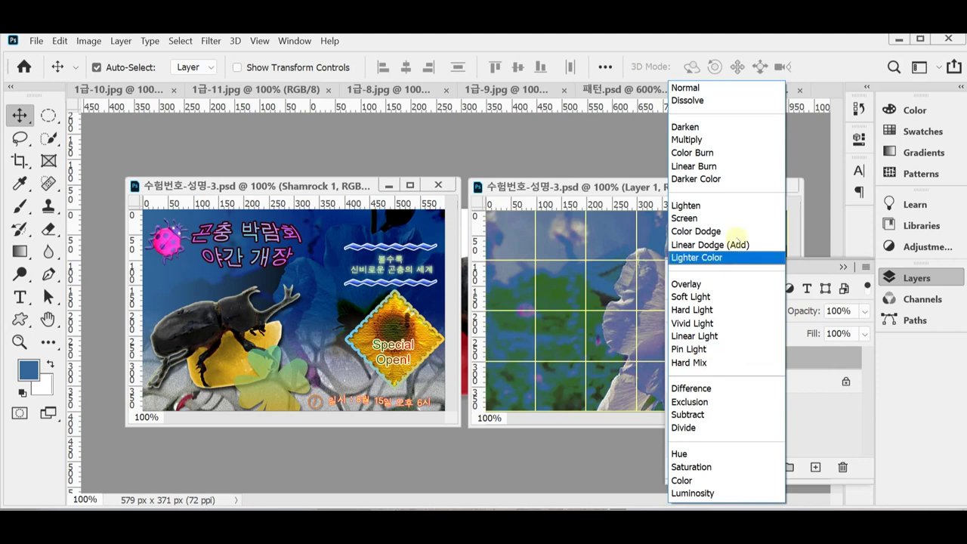
click(742, 156)
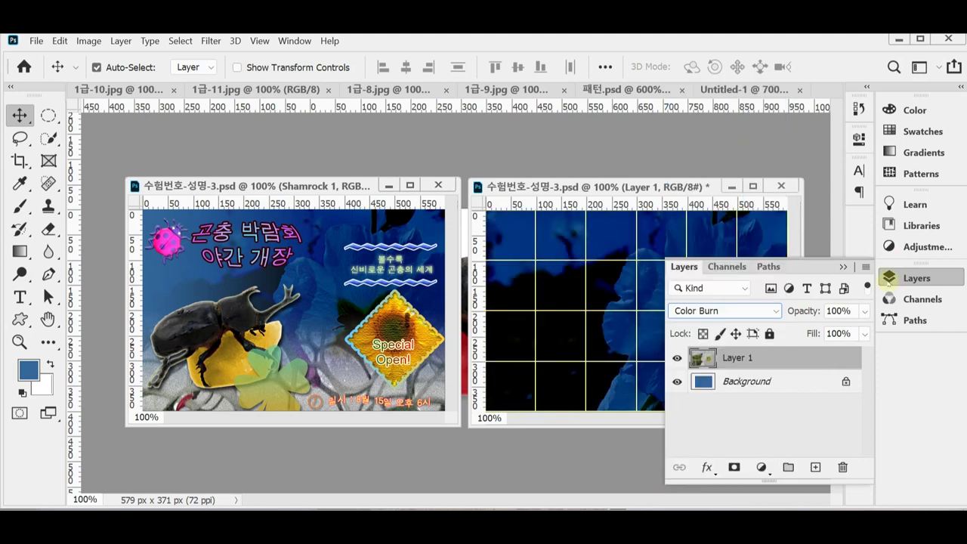
click(911, 278)
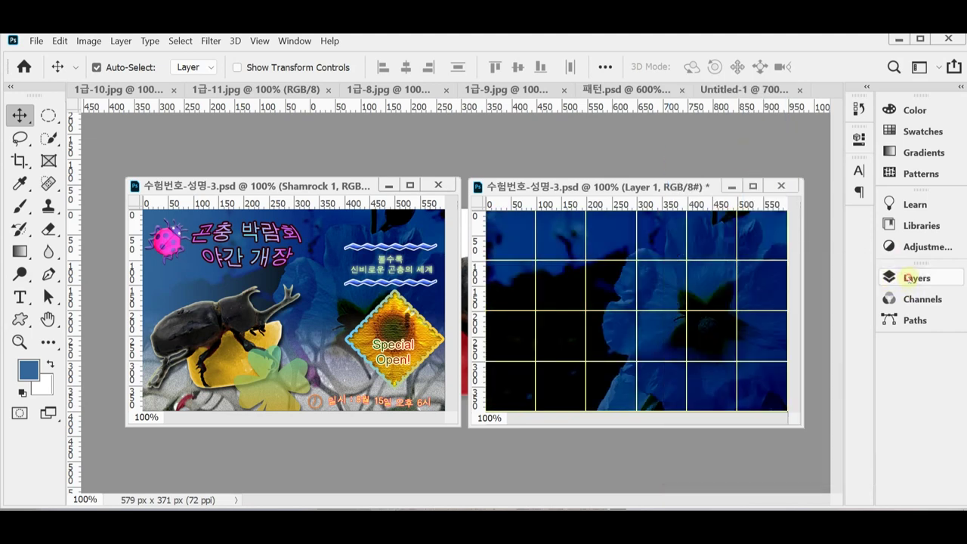
key(ctrl+s)
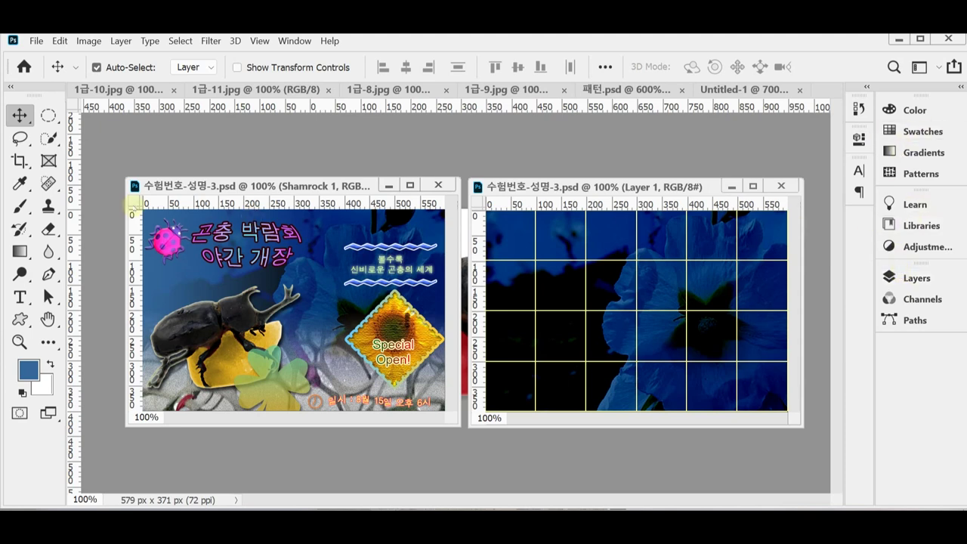
Add a layer mask to the flower photo and fade it with a horizontal black-to-white linear gradient from the left edge to about 400 px
click(19, 252)
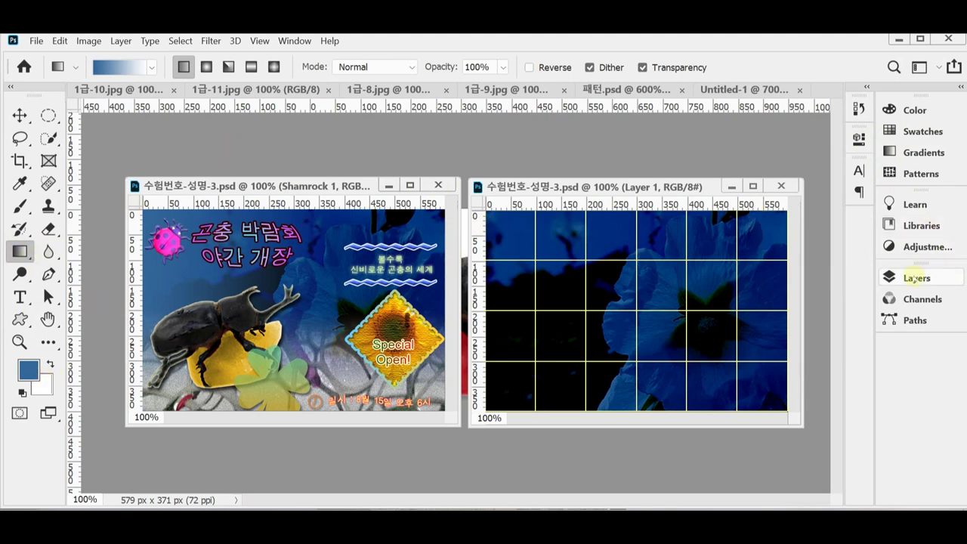
click(929, 280)
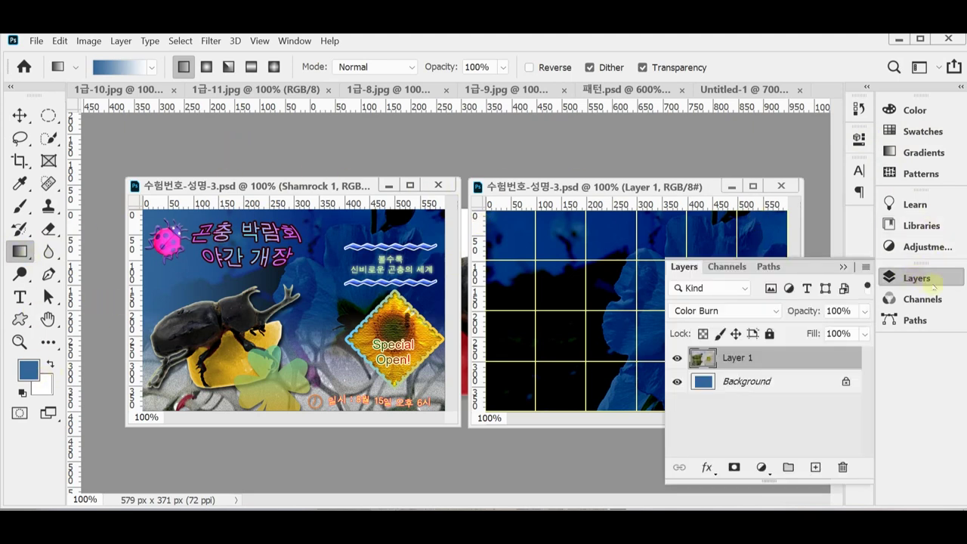
click(733, 470)
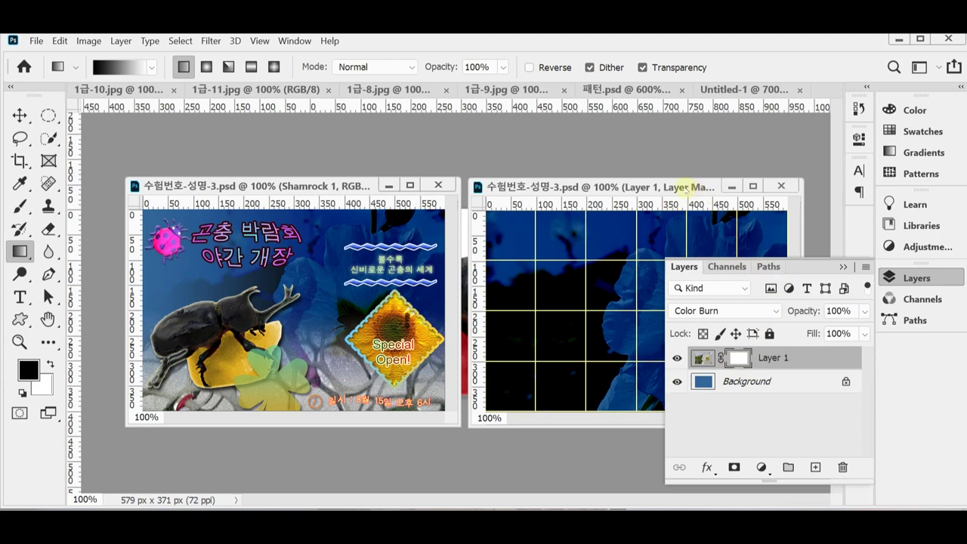
click(918, 278)
click(23, 392)
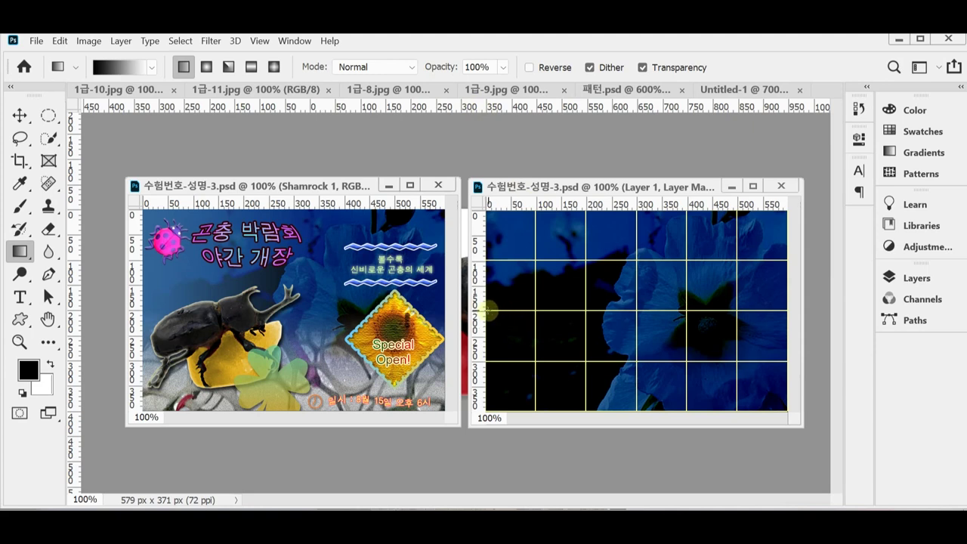
drag(488, 310, 686, 311)
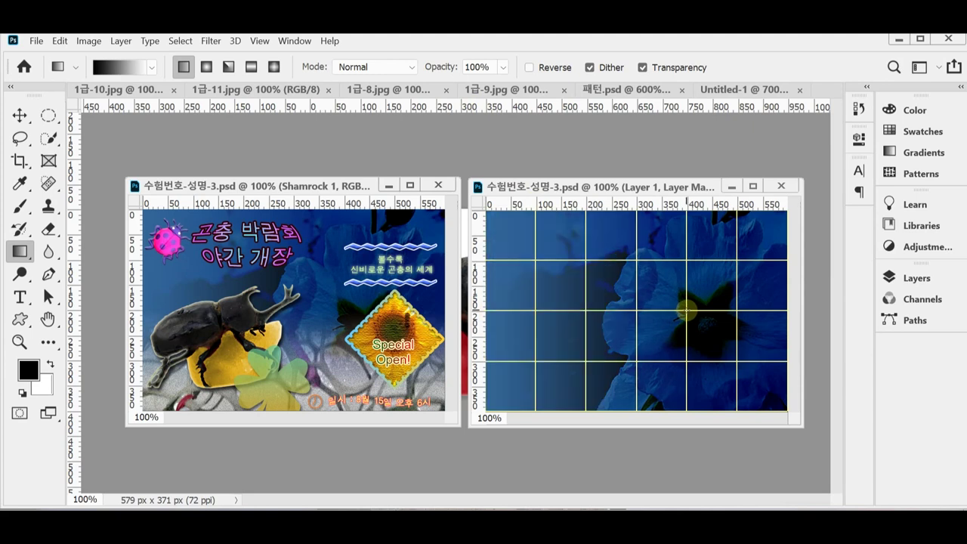
click(914, 277)
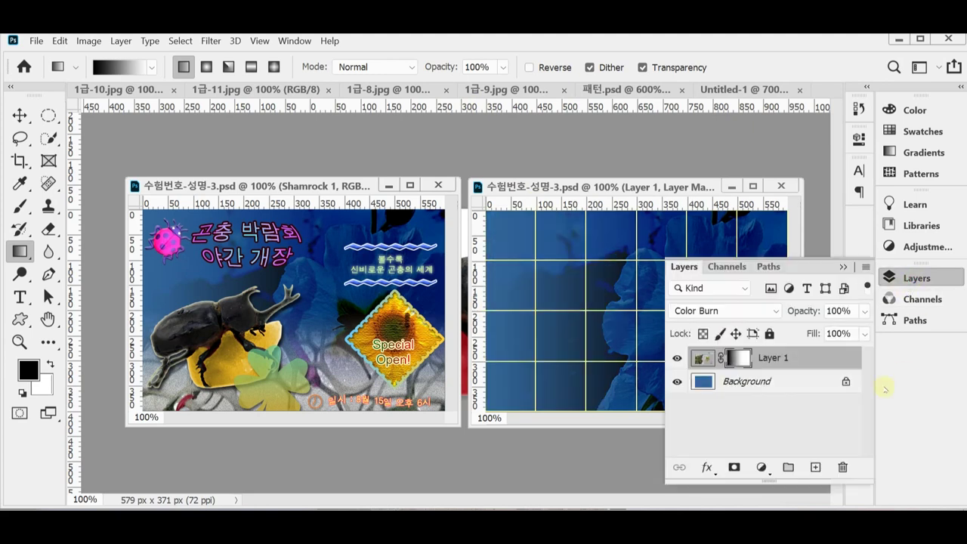
double_click(730, 358)
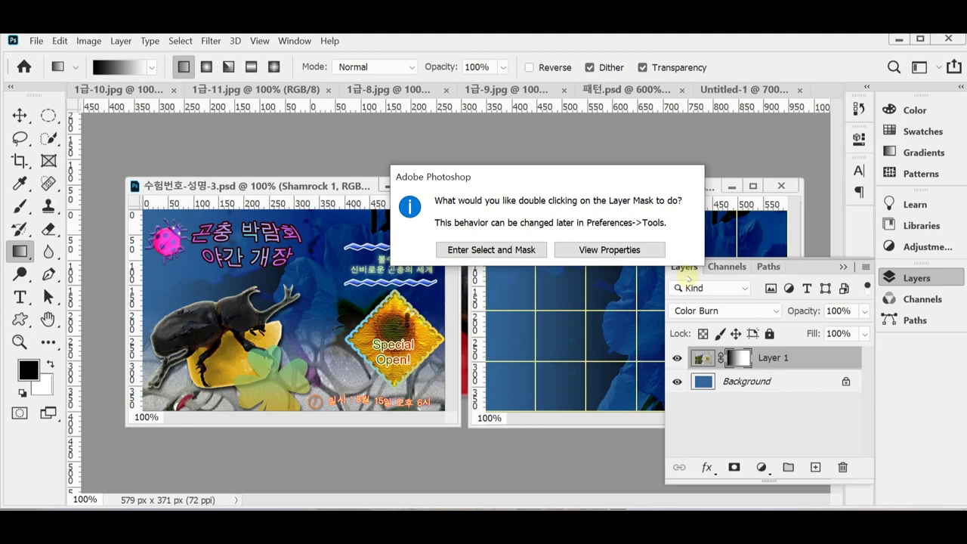
key(Escape)
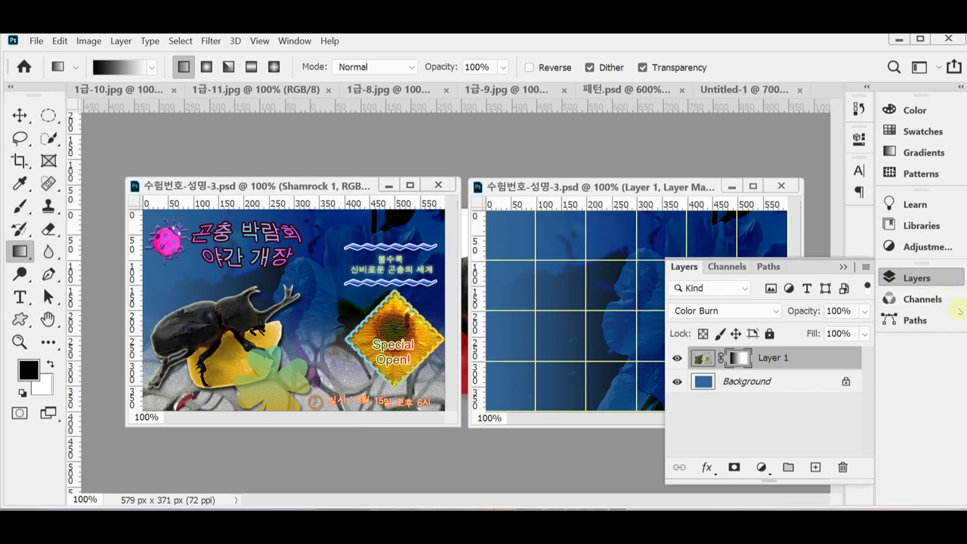
Copy the whole 1급-8.jpg photo, close it and paste the photo into the working document
drag(363, 89, 353, 160)
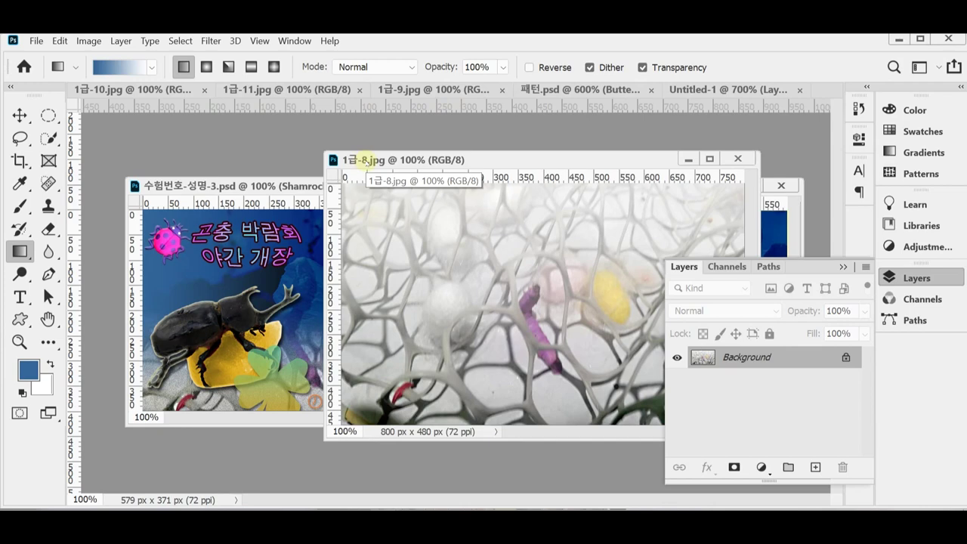
key(ctrl+a)
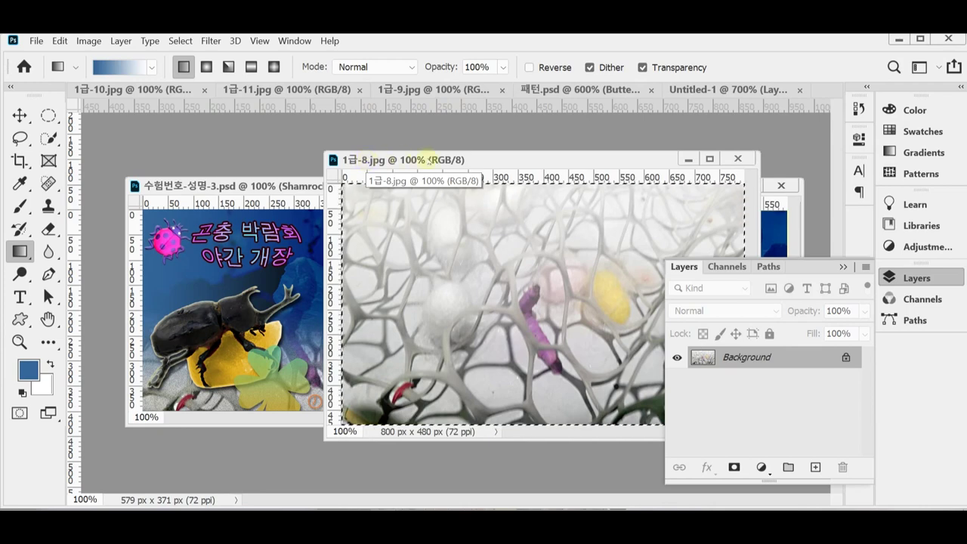
click(738, 158)
click(893, 277)
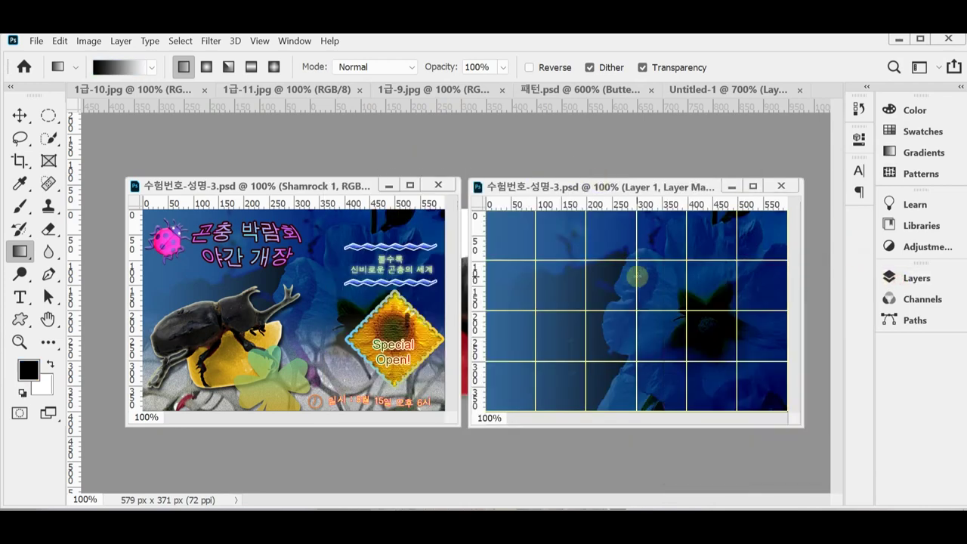
alt+click(637, 276)
key(ctrl+v)
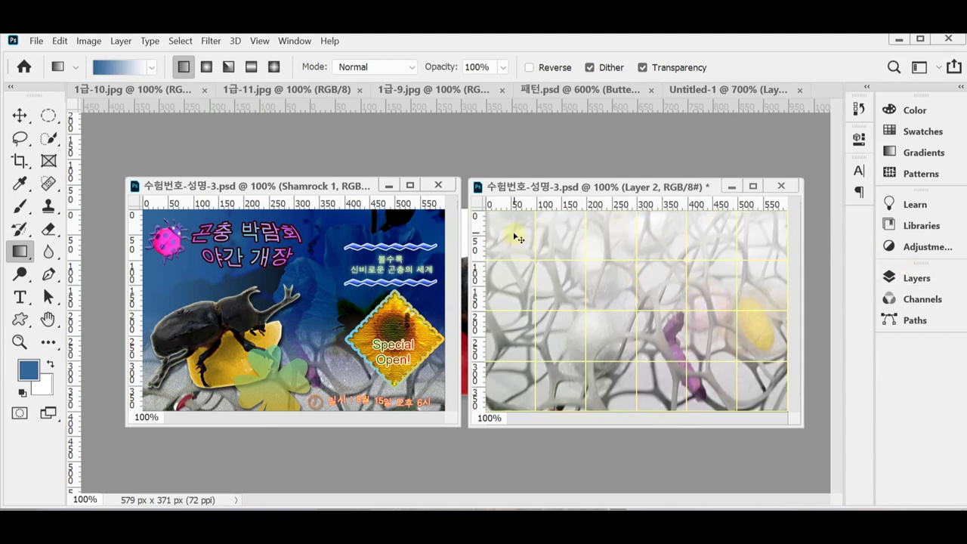
Scale the pasted net-pattern photo proportionally to 85% and move it to X 303 px, Y 197 px
key(ctrl+t)
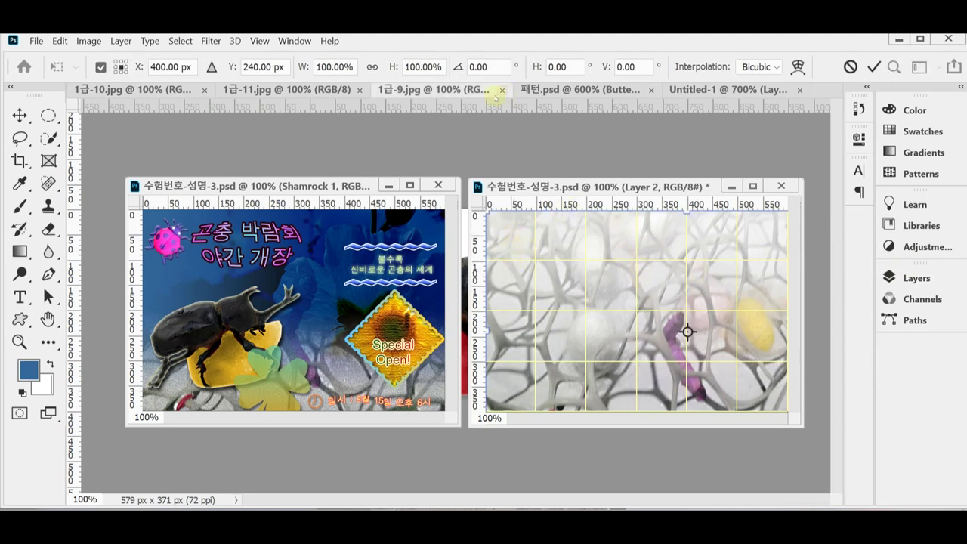
click(372, 67)
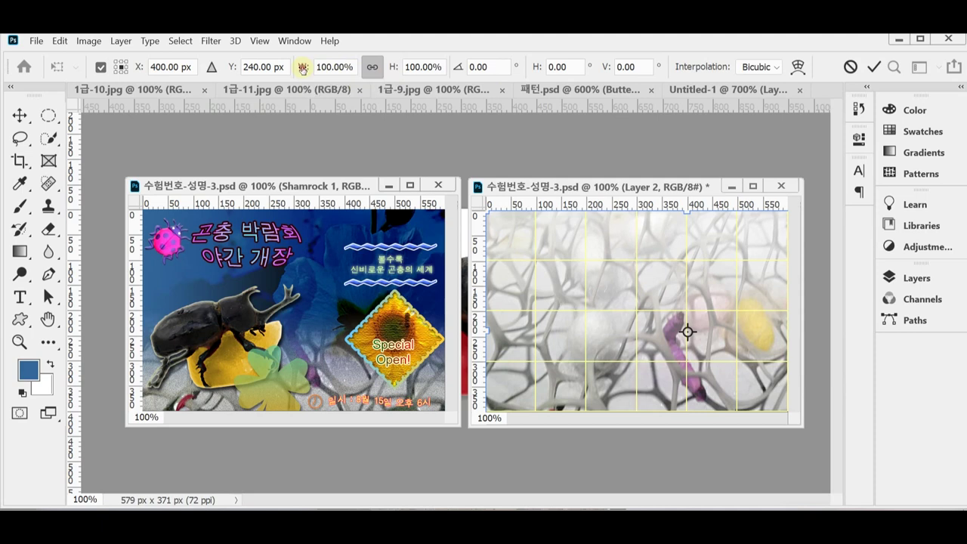
drag(301, 69, 292, 69)
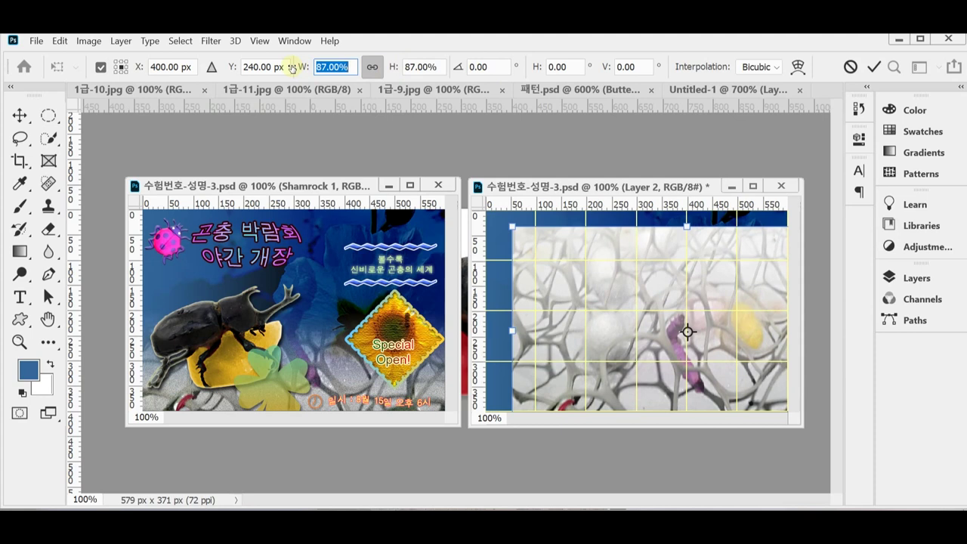
drag(292, 68, 291, 68)
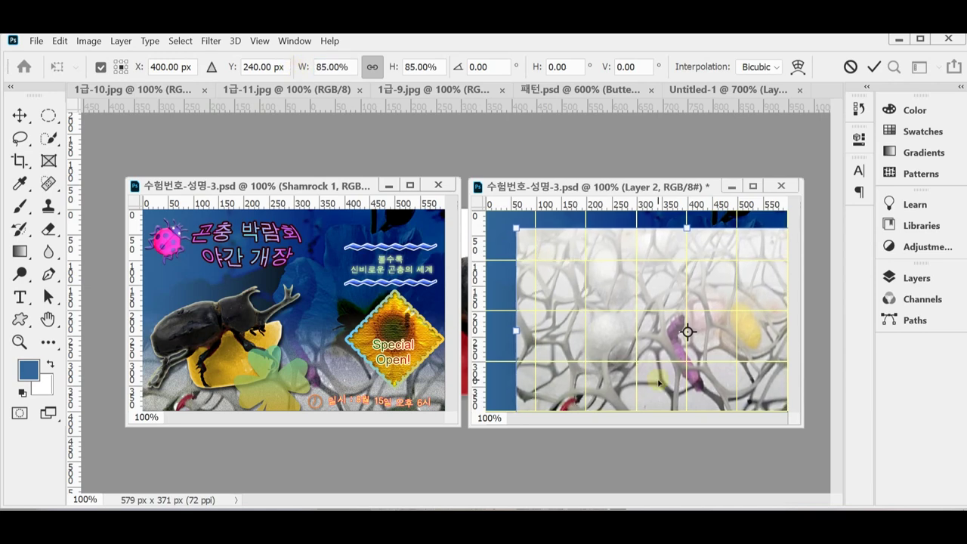
drag(662, 304, 613, 284)
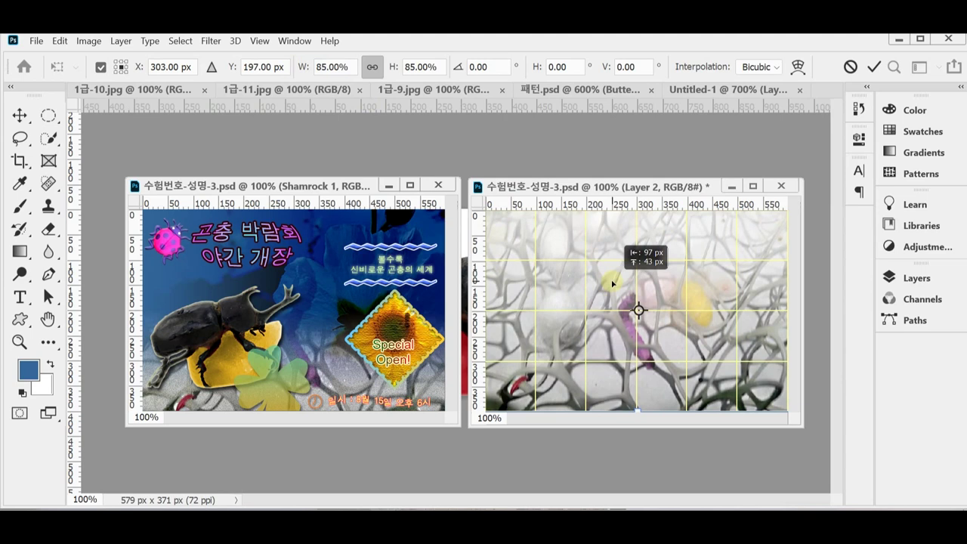
key(Return)
key(g)
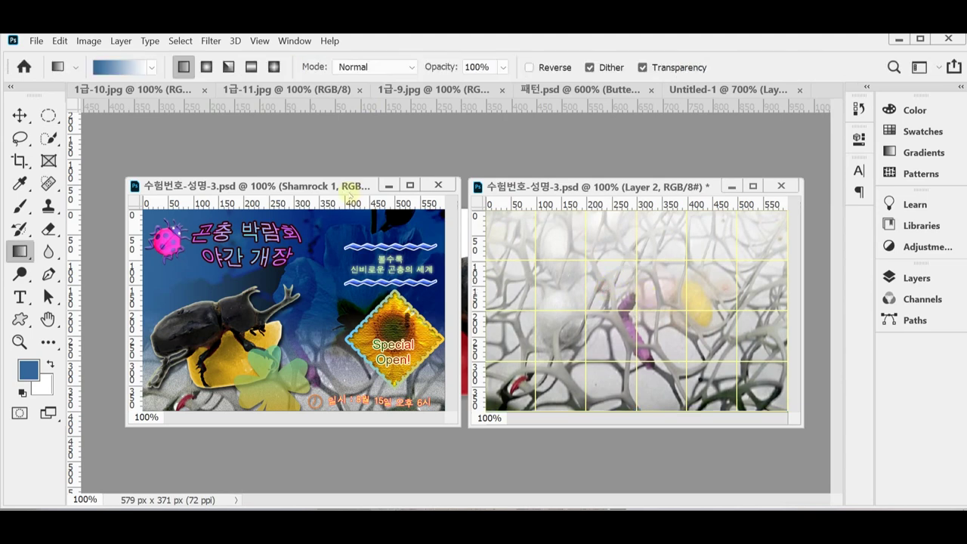
Show the grid over the sample poster, shift the net-pattern photo slightly down to match it and save the document
click(344, 191)
key(ctrl+apostrophe)
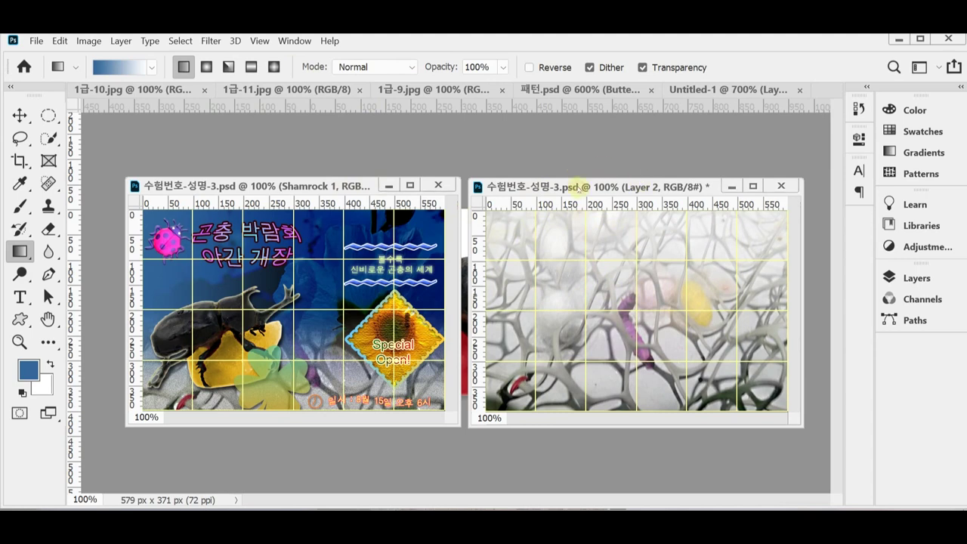
key(ctrl+s)
drag(667, 336, 667, 346)
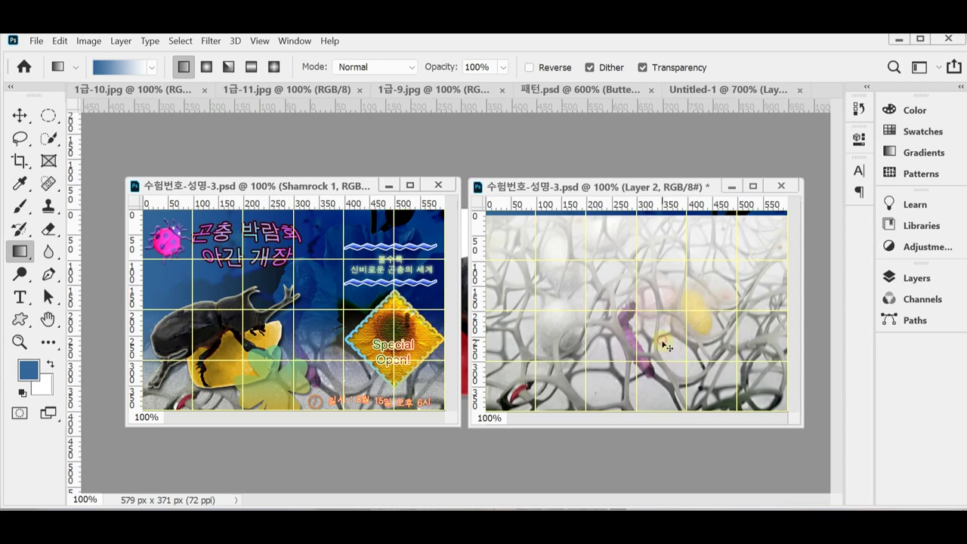
key(ctrl+z)
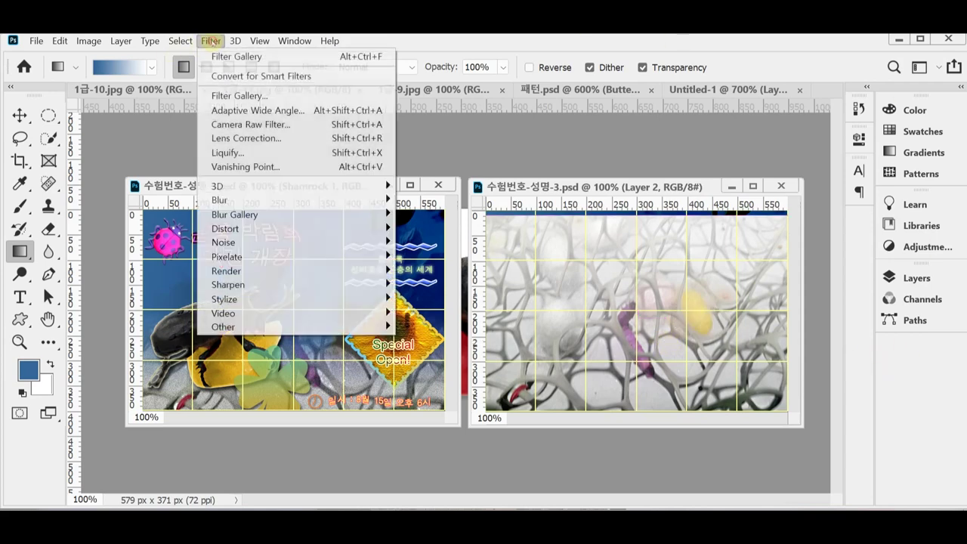
Apply the Film Grain artistic filter to the net-pattern photo with Grain 4, Highlight Area 0 and Intensity 10
click(212, 42)
click(226, 97)
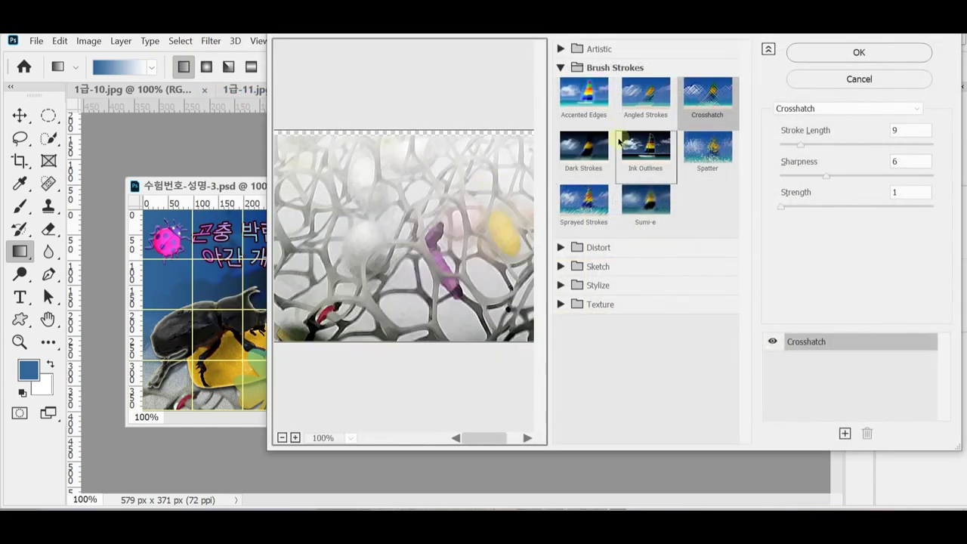
click(560, 63)
click(560, 48)
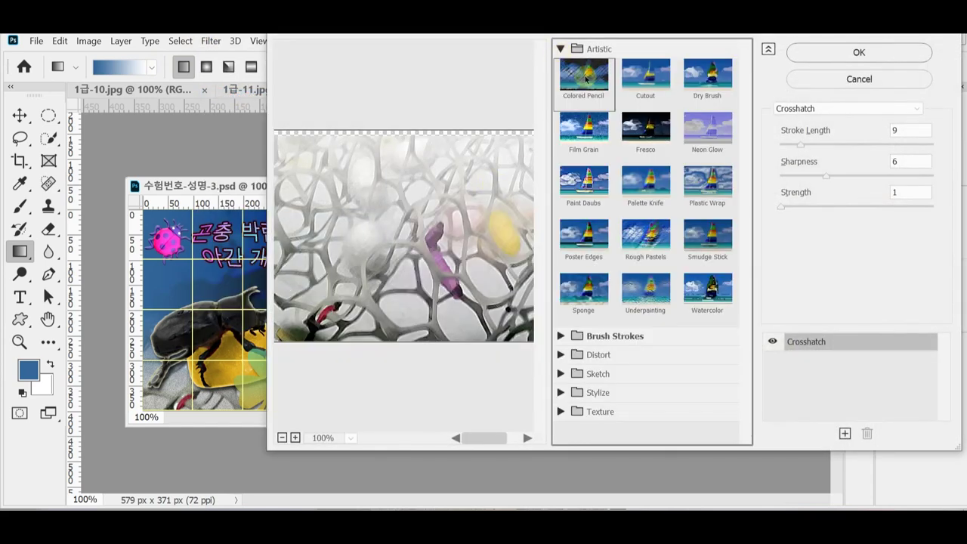
click(583, 129)
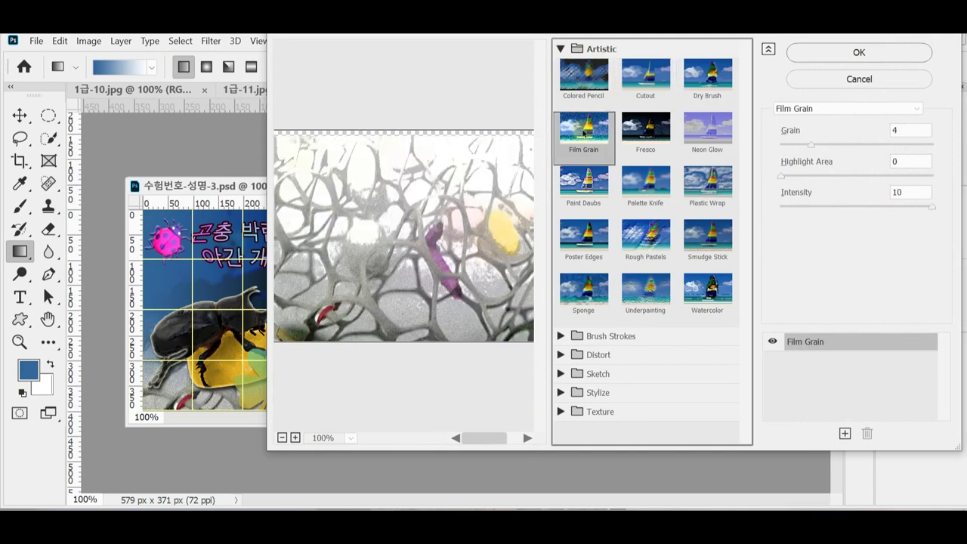
click(832, 54)
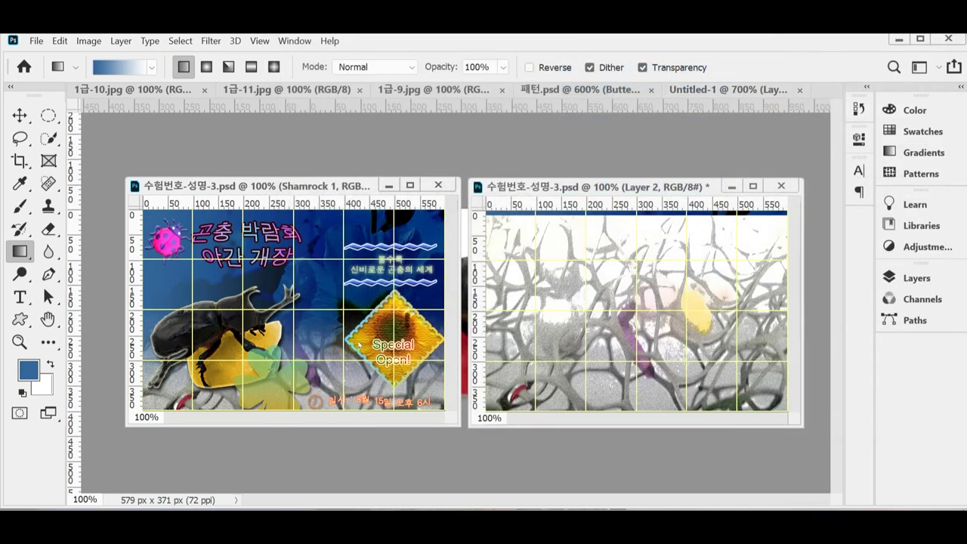
Add a layer mask to the net-pattern photo and fade its upper part with a vertical black-to-white gradient from about 200 to 350 px down
click(890, 277)
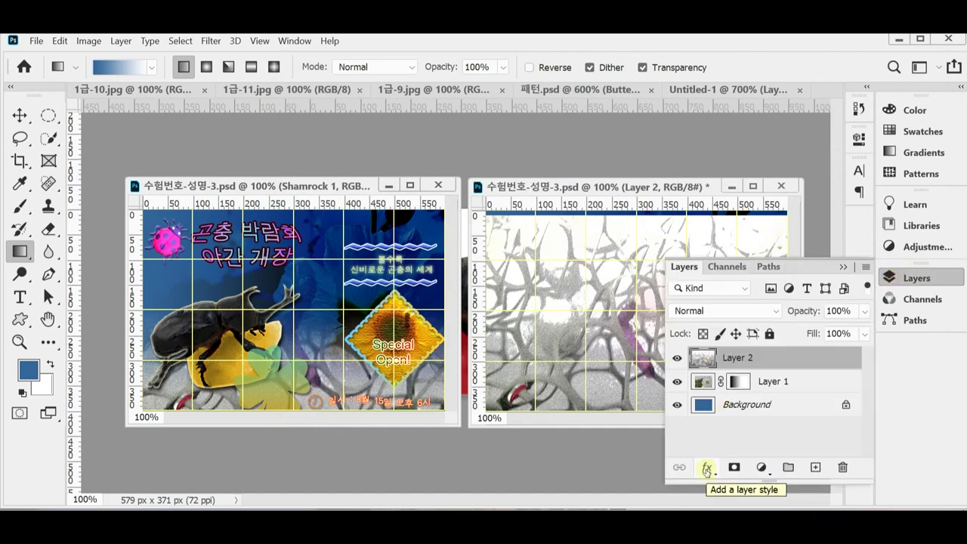
click(734, 467)
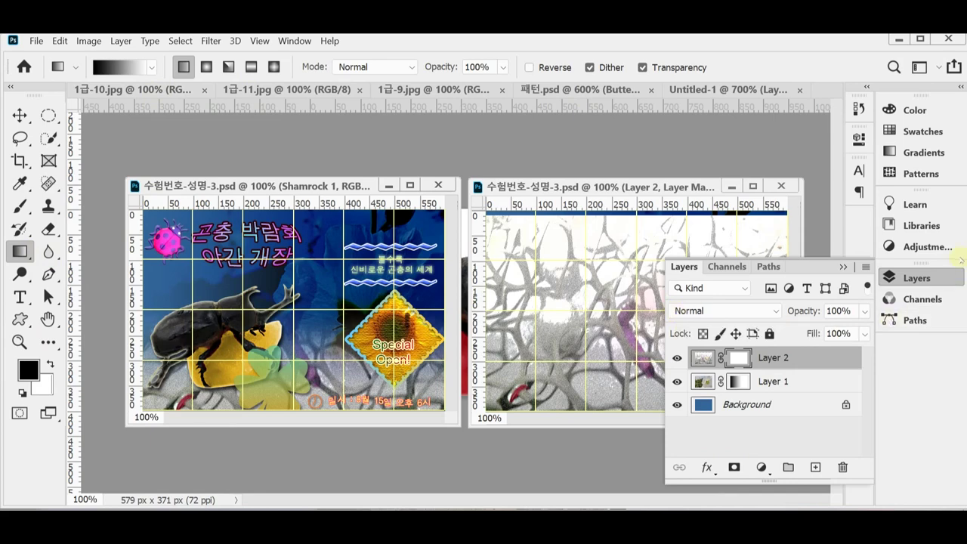
click(915, 278)
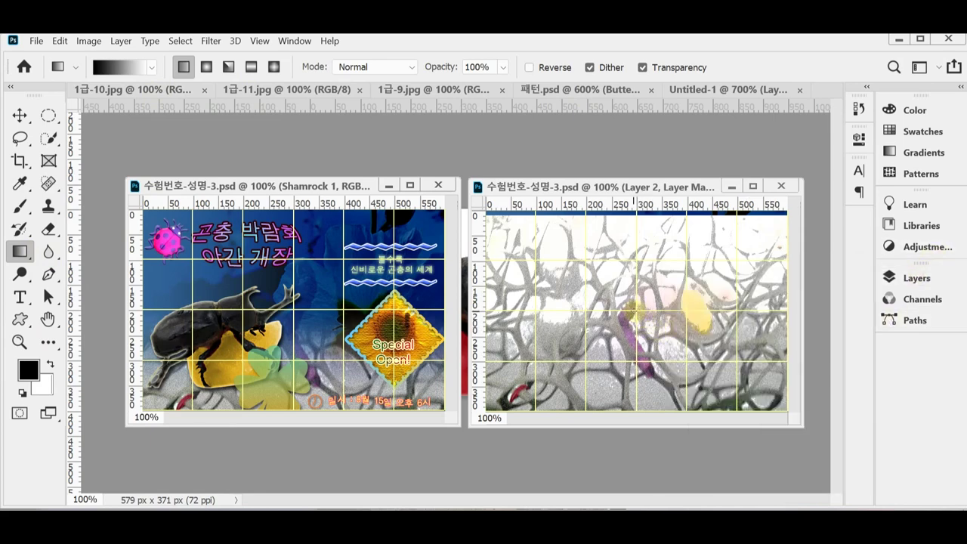
drag(634, 310, 637, 387)
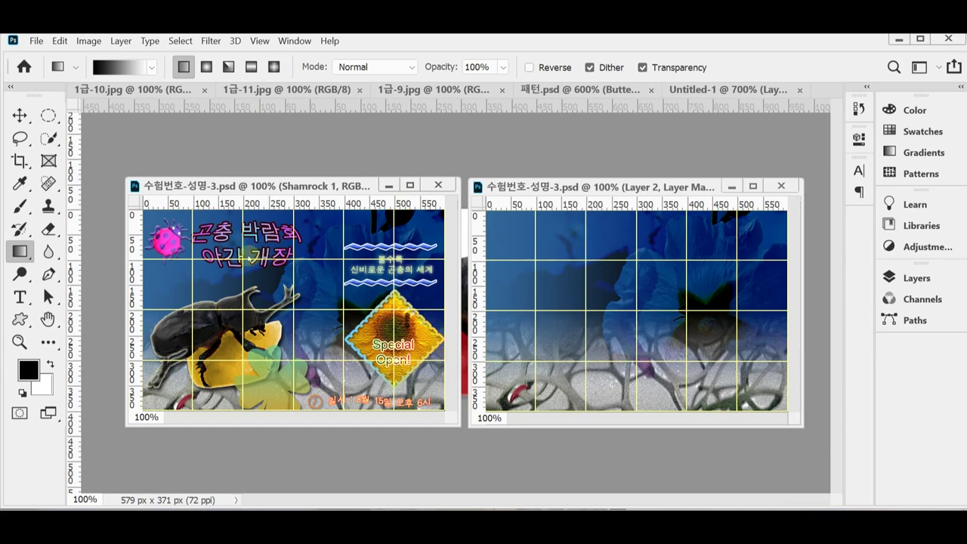
Choose the solid postage-stamp shape from the Objects group for the Custom Shape tool
click(20, 319)
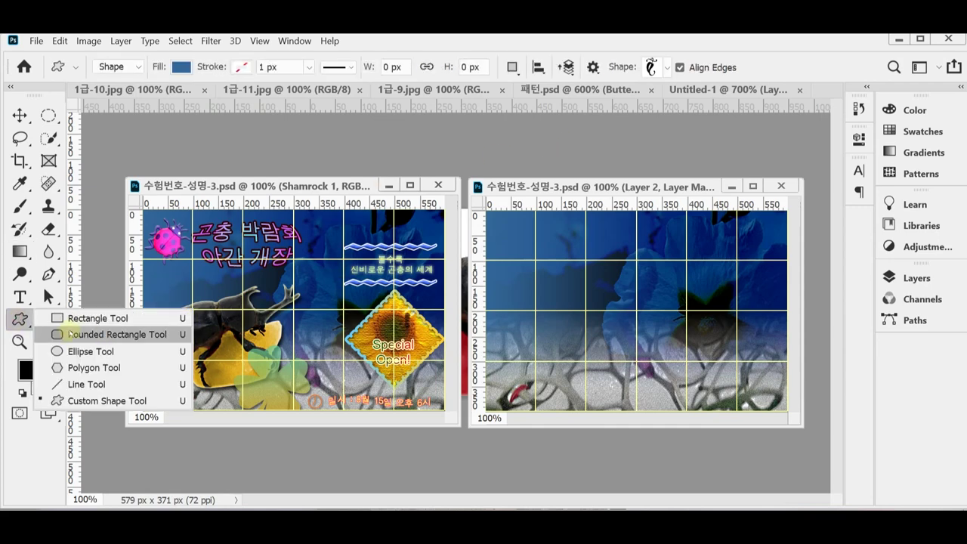
click(54, 401)
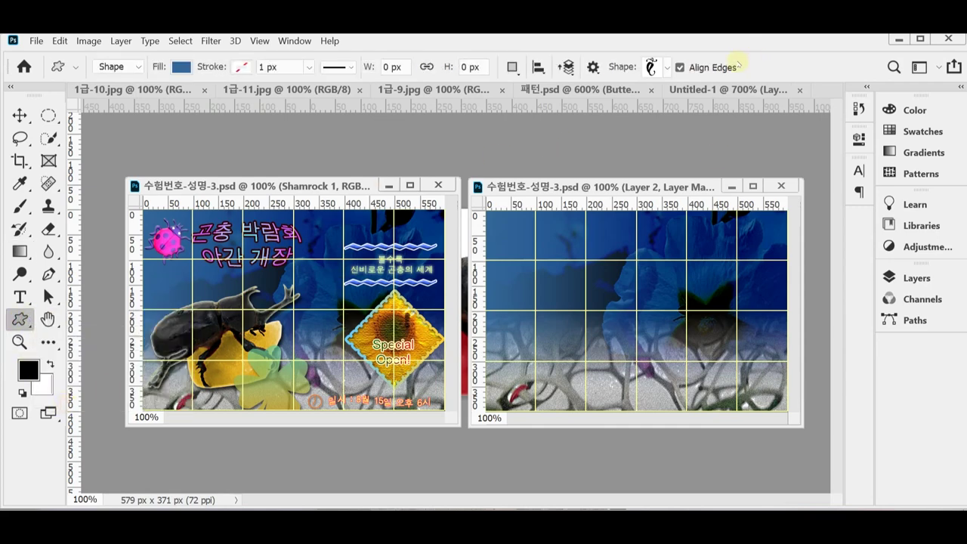
click(666, 69)
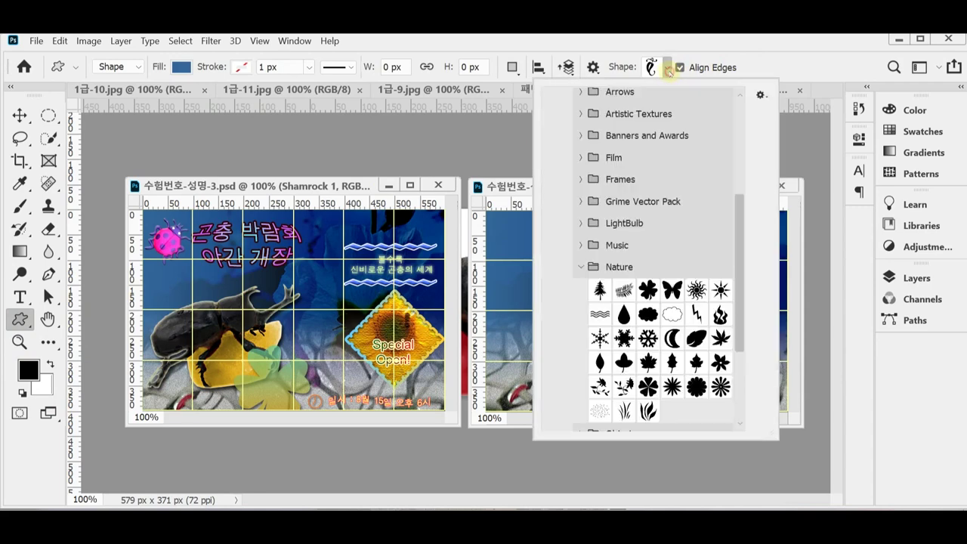
click(580, 267)
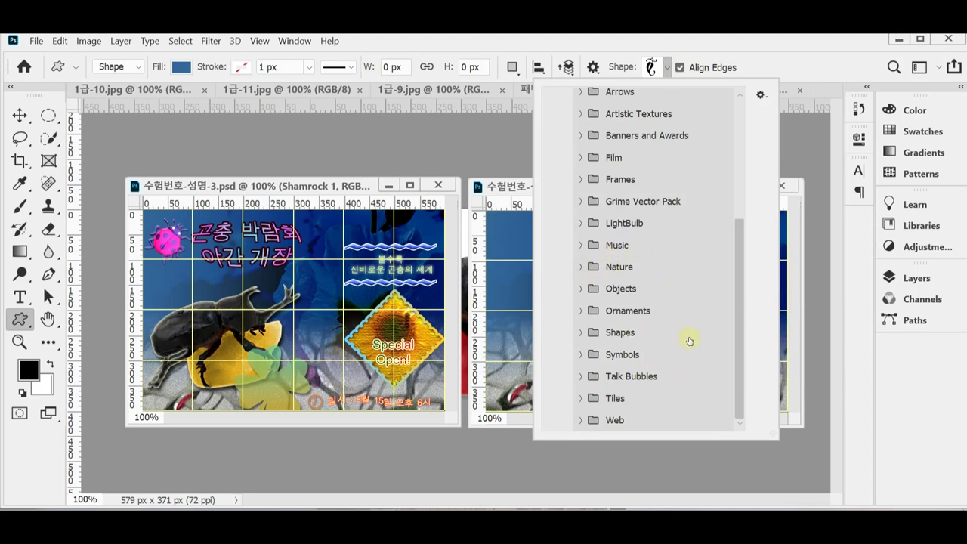
click(580, 289)
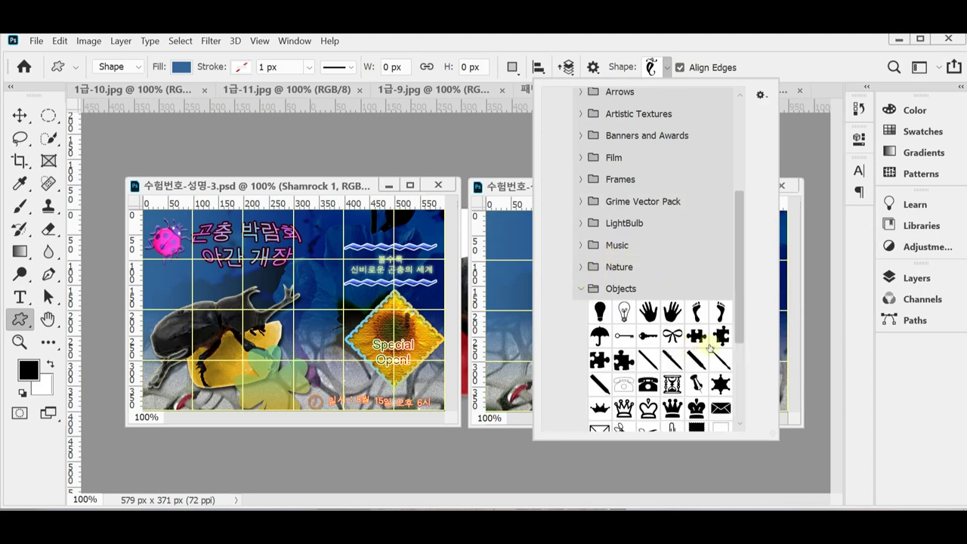
scroll(691, 350, down, 3)
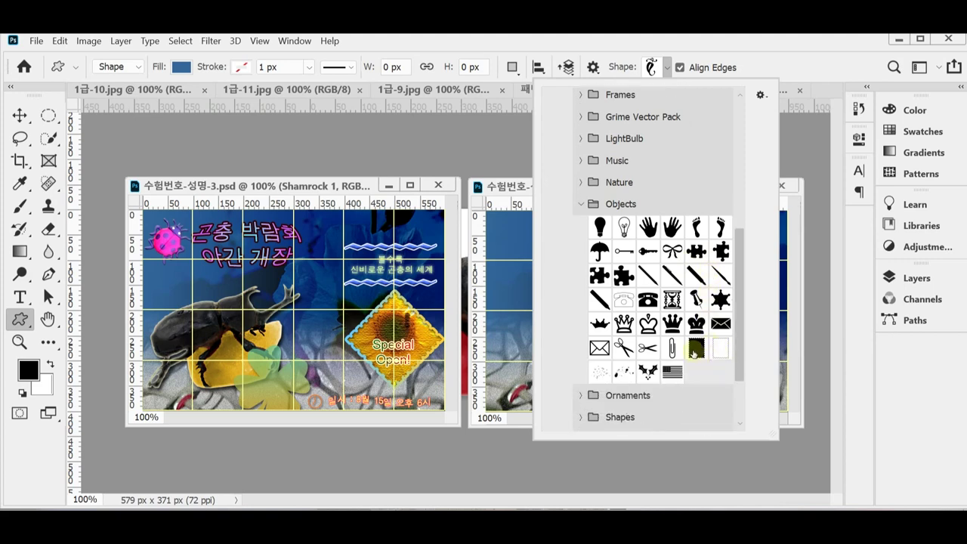
click(694, 350)
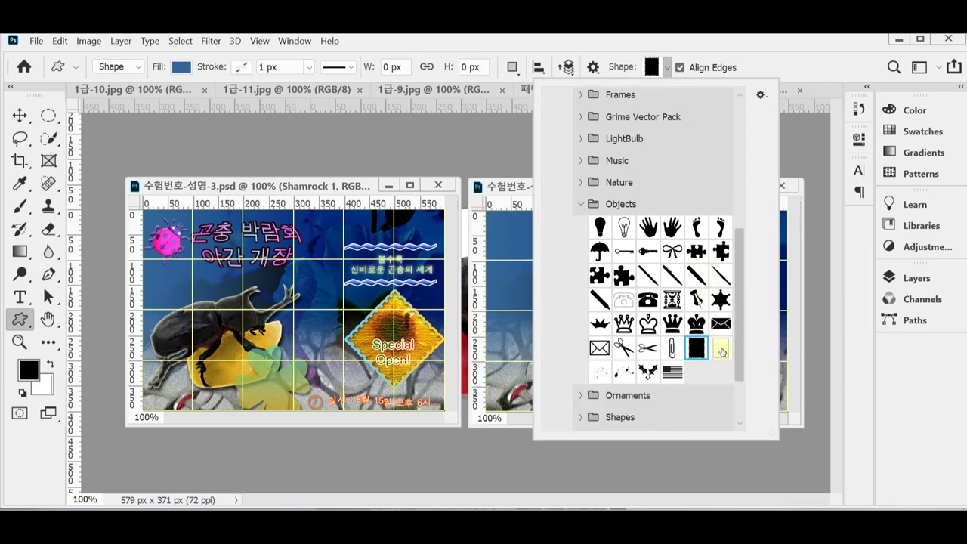
click(755, 165)
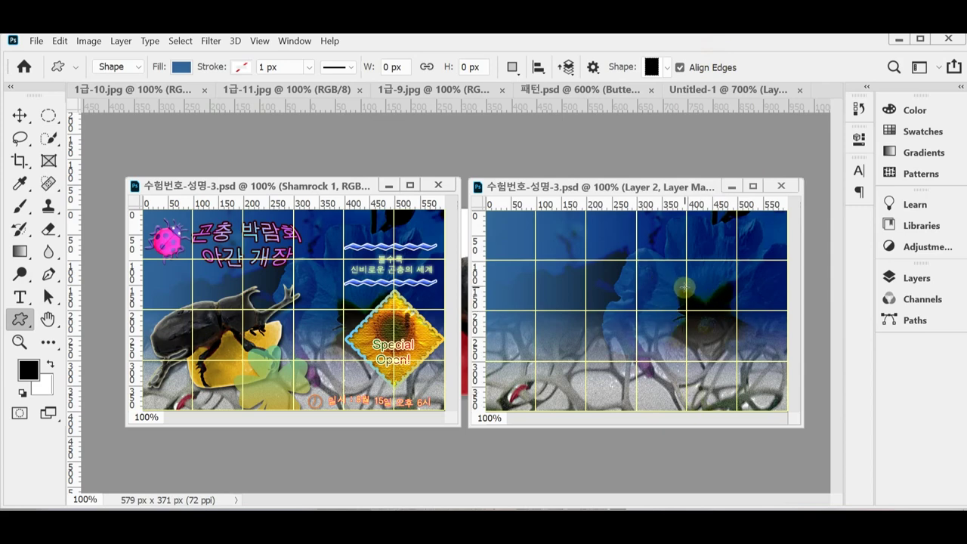
Draw the stamp shape about 152 × 166 px over the lower right of the new poster
drag(684, 287, 760, 384)
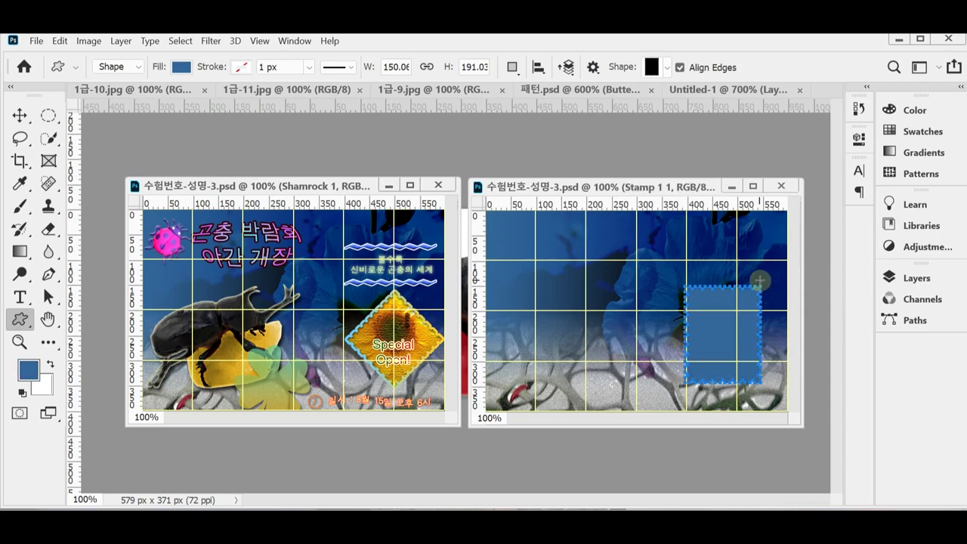
key(ctrl+z)
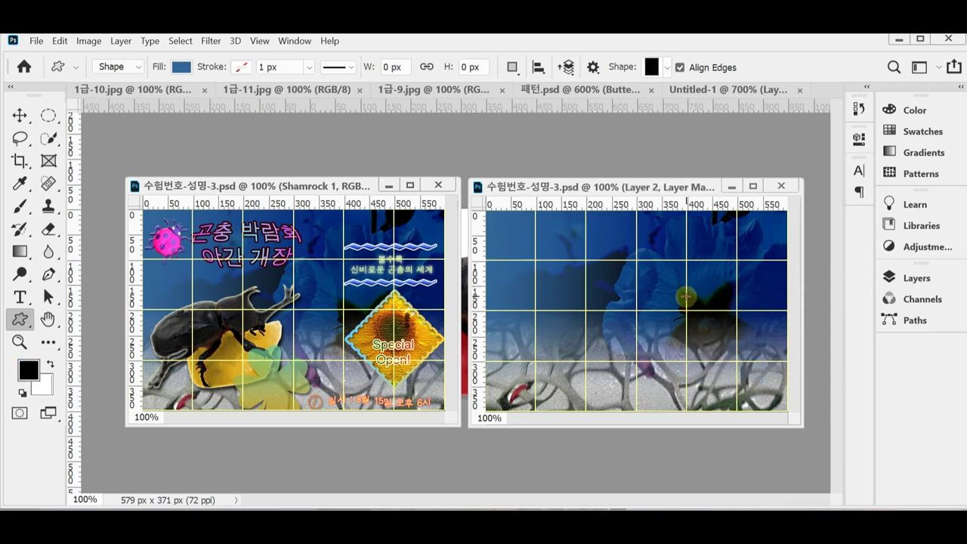
drag(685, 297, 761, 383)
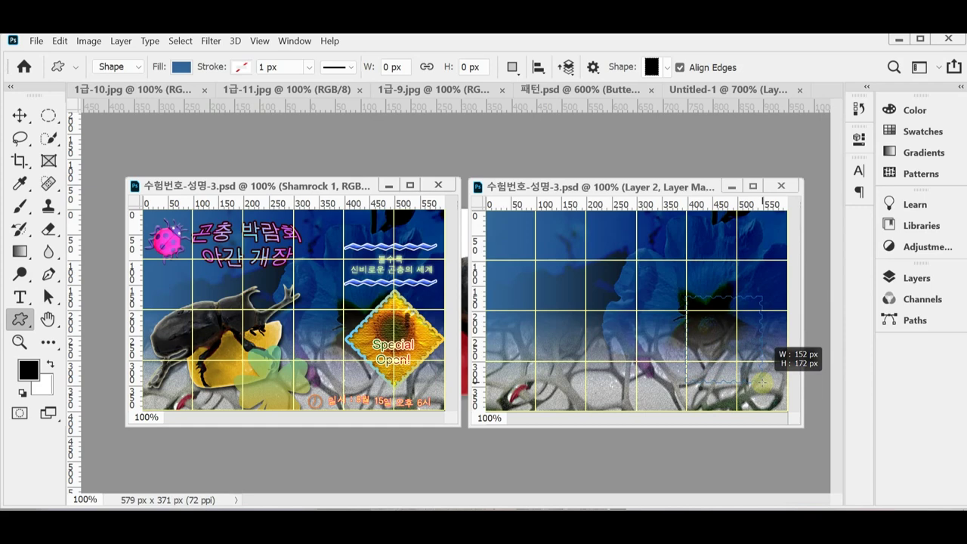
drag(763, 383, 762, 379)
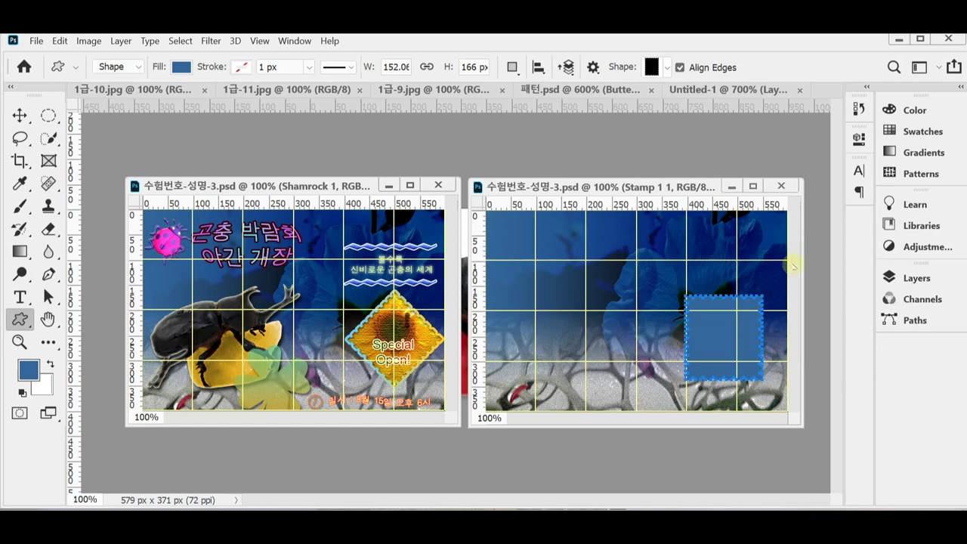
key(ctrl+t)
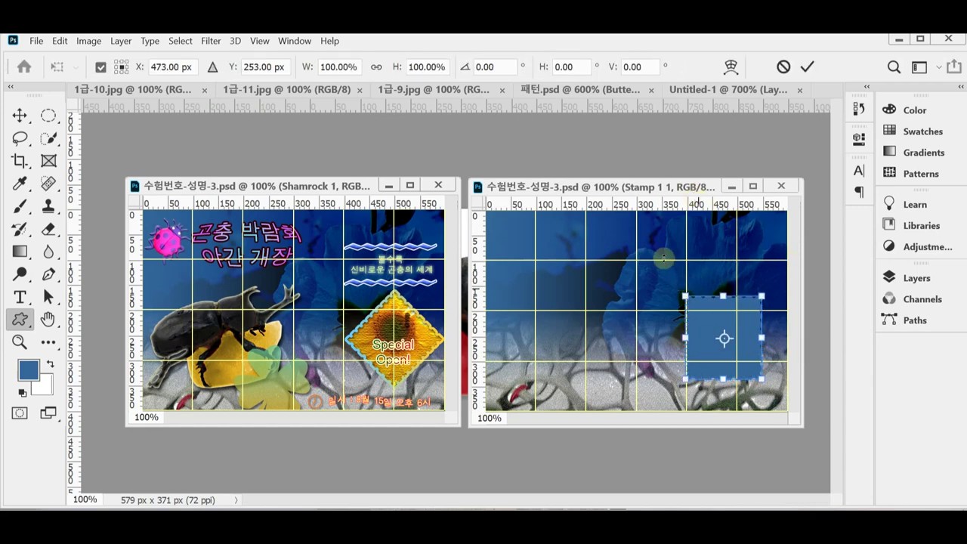
drag(664, 258, 639, 303)
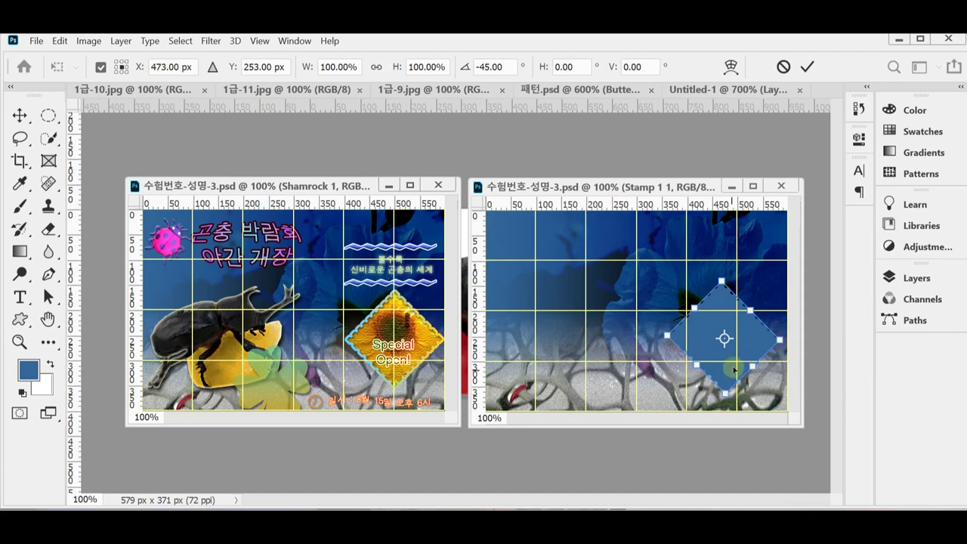
key(Escape)
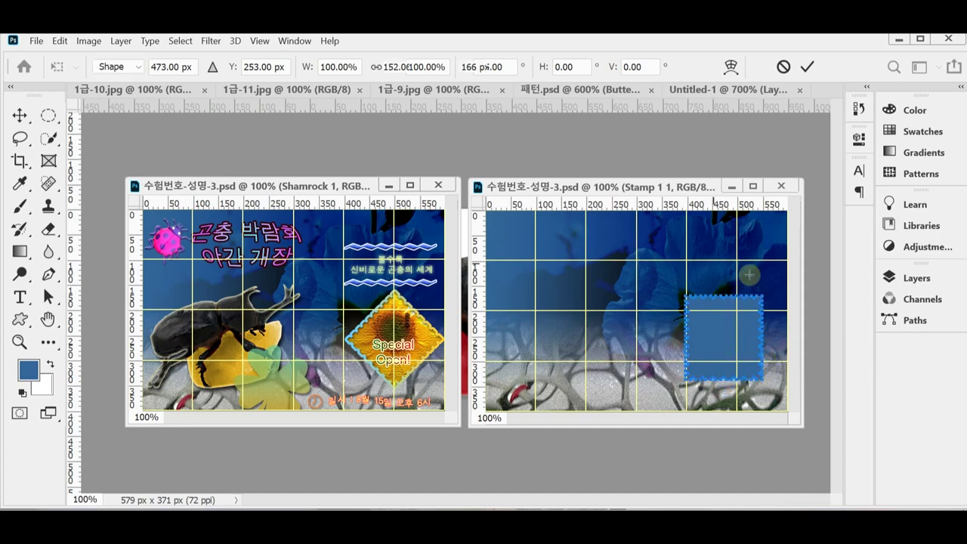
Reduce the stamp shape's height to about 93% to make it roughly square
key(ctrl+t)
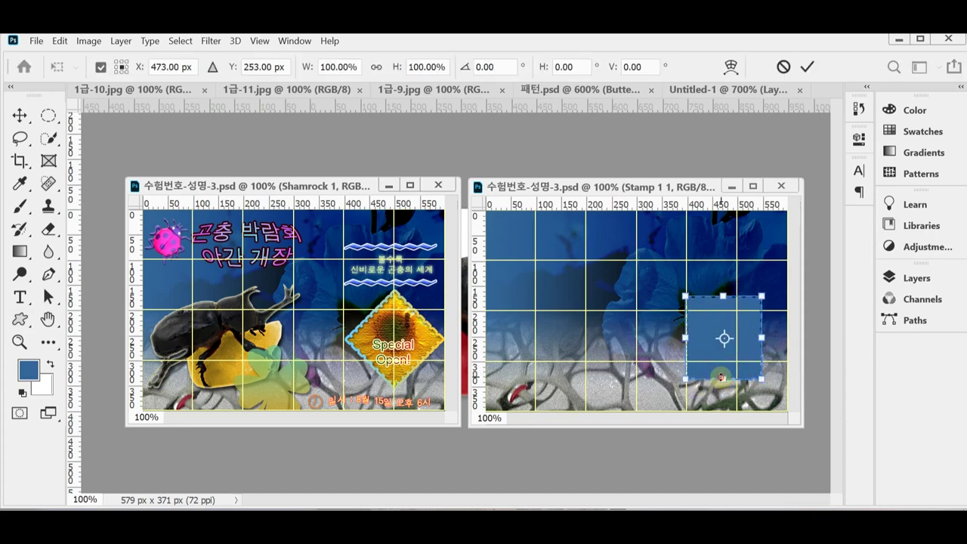
drag(723, 380, 720, 372)
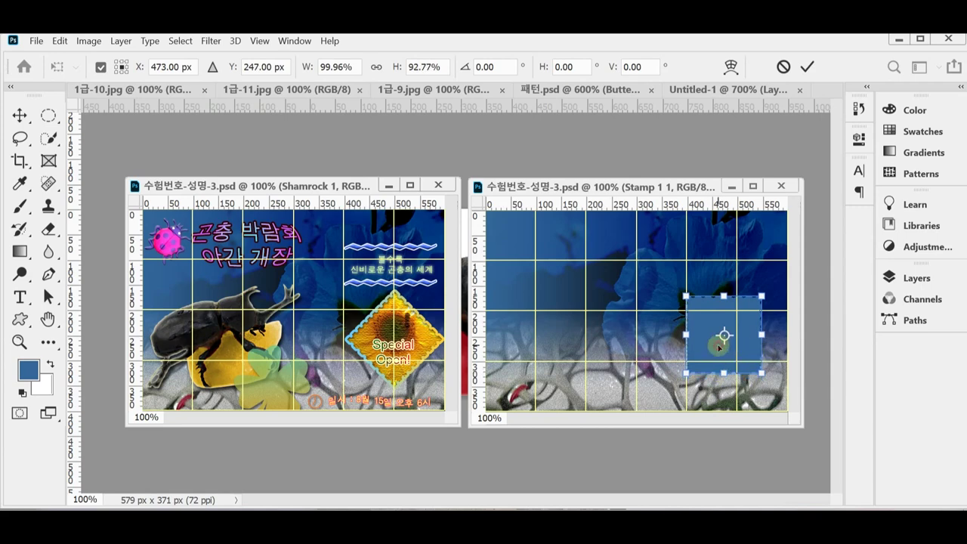
key(Return)
Rotate the stamp shape -45°, scale it to about 89% and move it to about X 497 px, Y 258 px
key(ctrl+t)
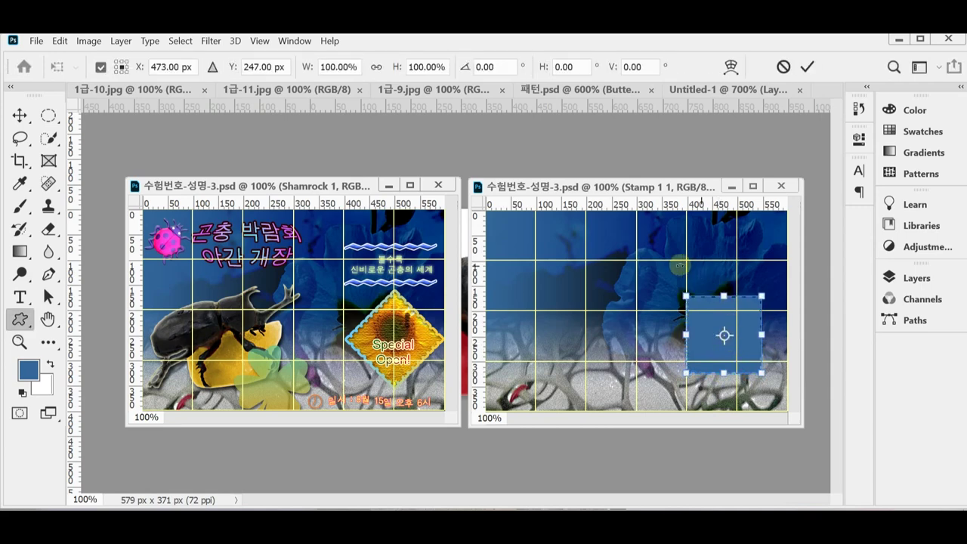
drag(675, 281, 636, 321)
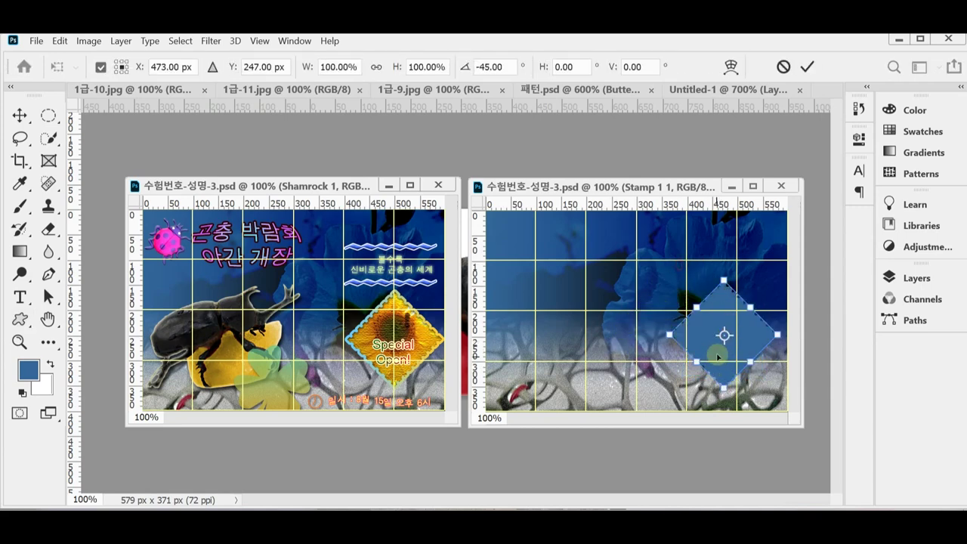
mouse_move(730, 347)
mouse_down()
mouse_move(688, 368)
mouse_move(729, 366)
mouse_up()
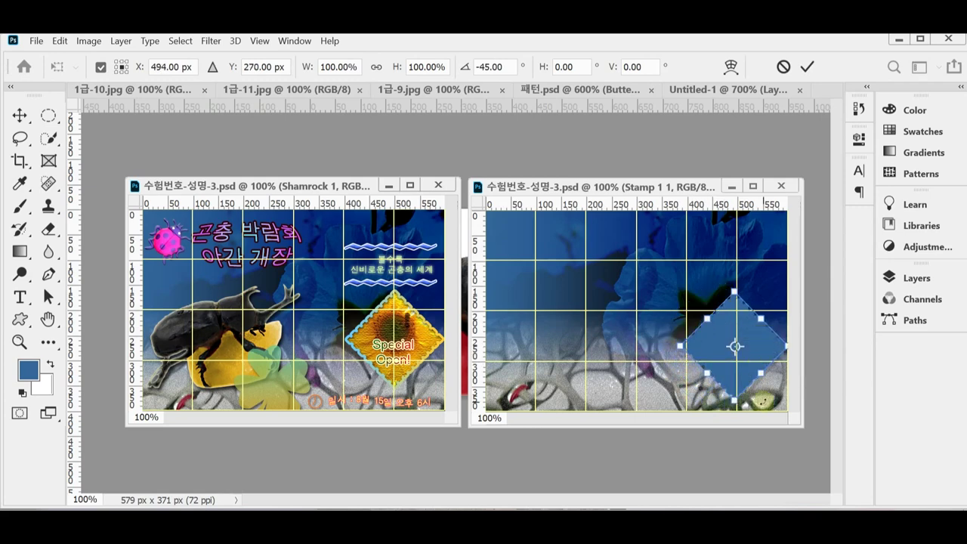
drag(733, 400, 735, 389)
drag(748, 355, 750, 355)
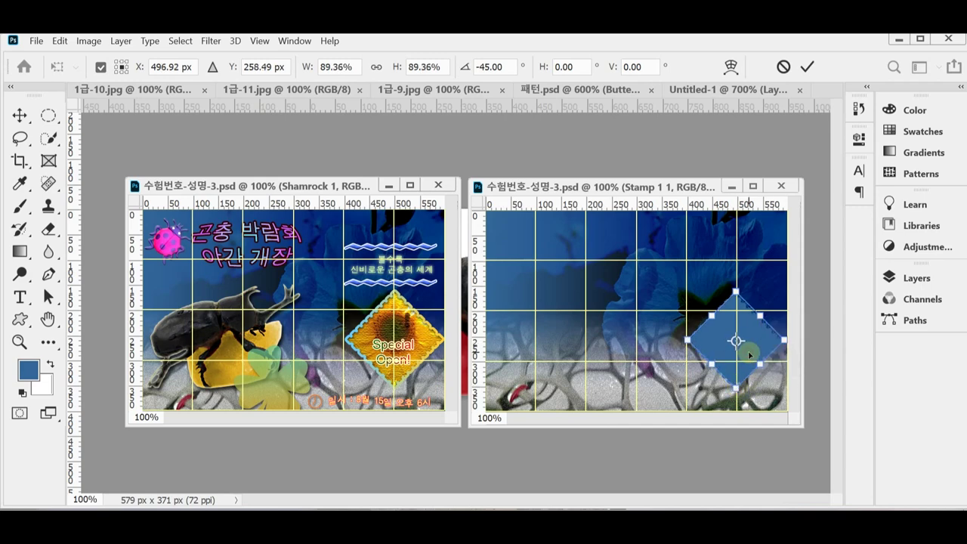
key(Return)
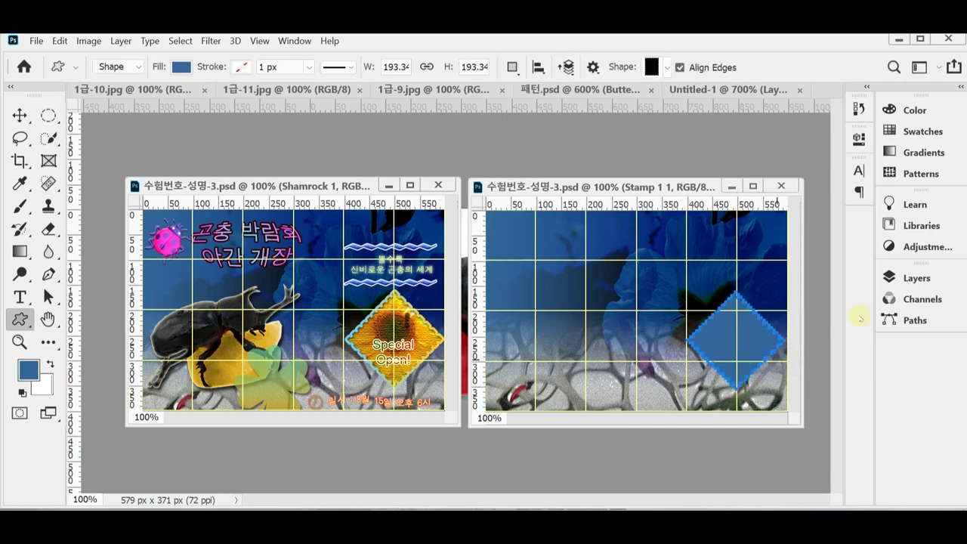
Add a 5 px outside stroke with a linear gradient fill to the stamp shape layer
click(921, 272)
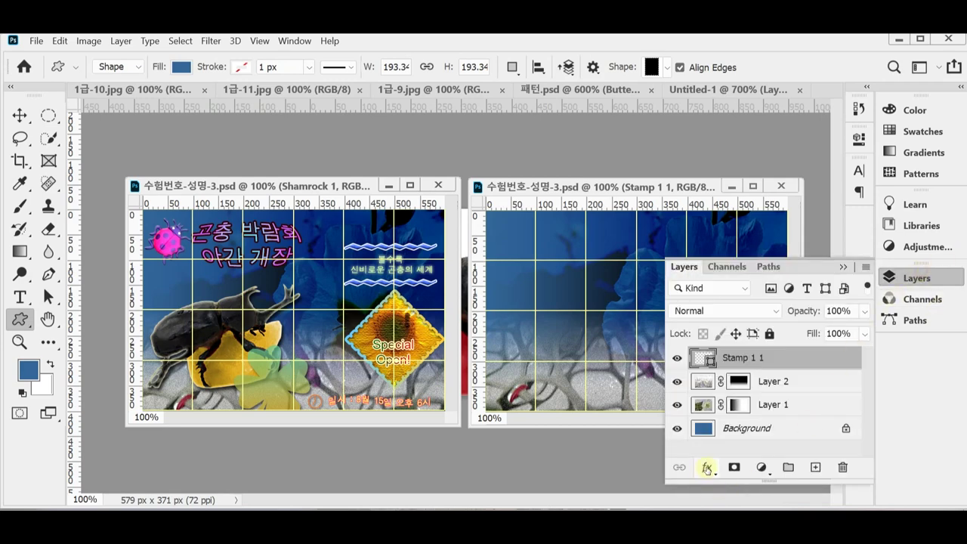
click(706, 468)
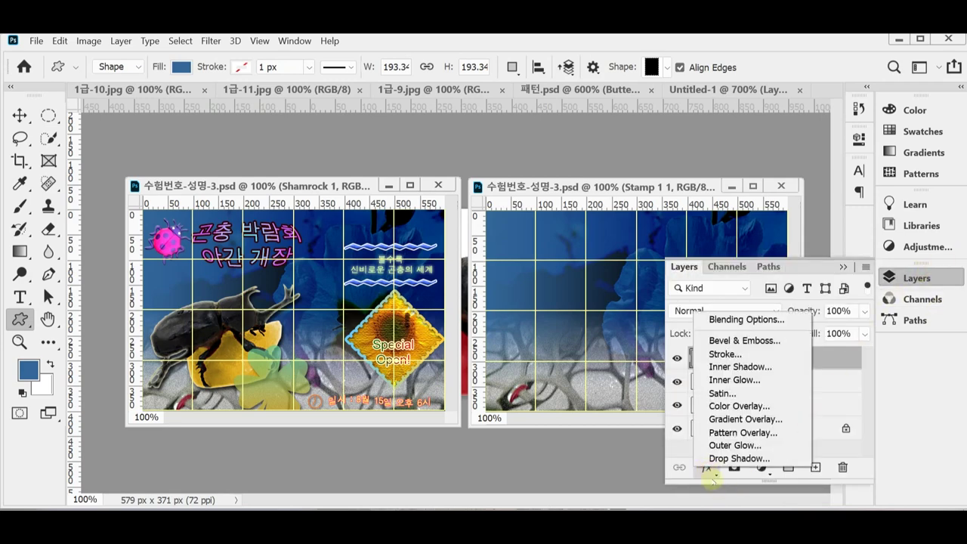
click(747, 355)
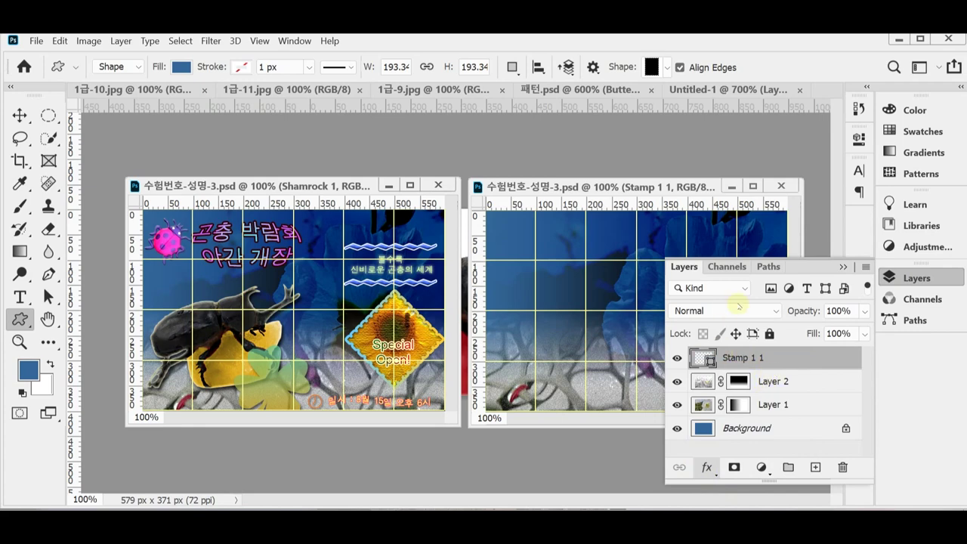
text(5)
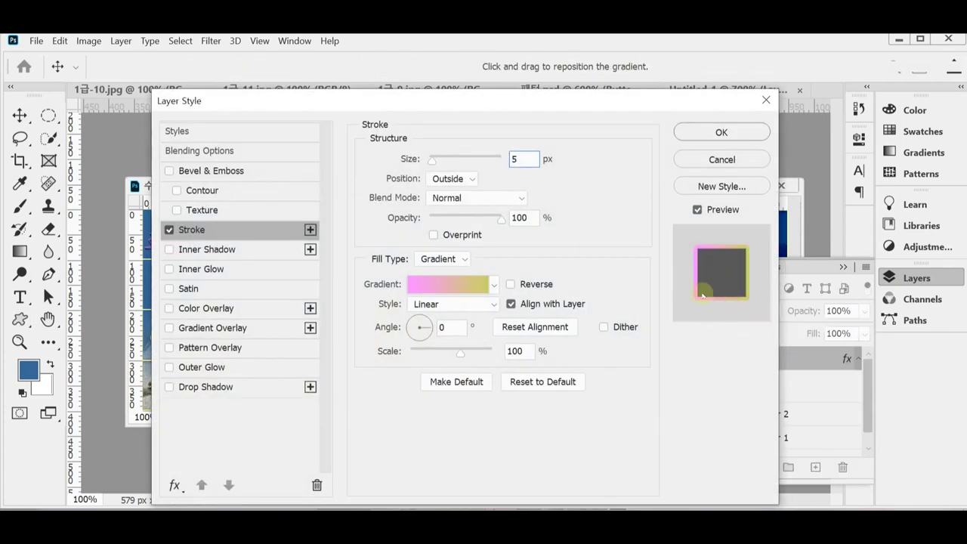
Set the stroke gradient's start color to #6cf and its end color to #fc3
click(449, 286)
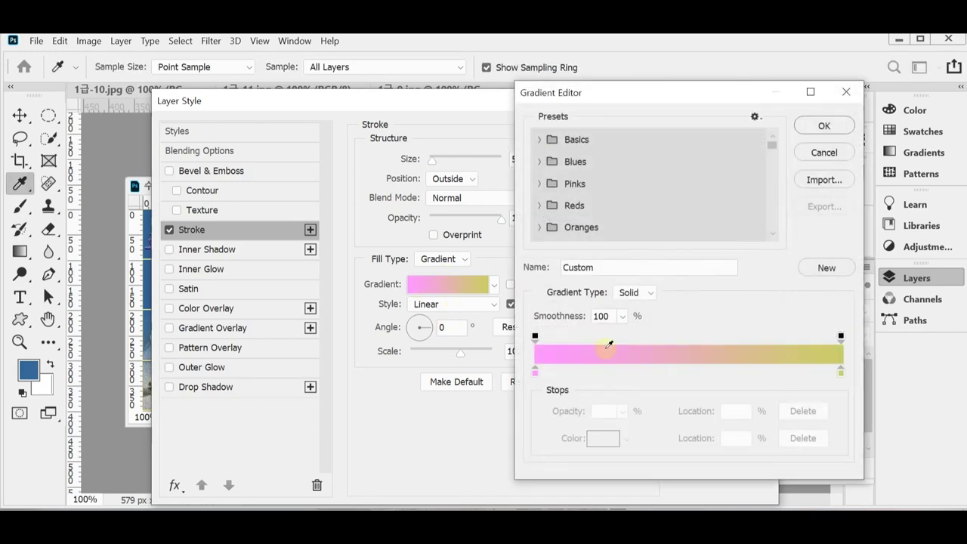
click(535, 374)
double_click(534, 372)
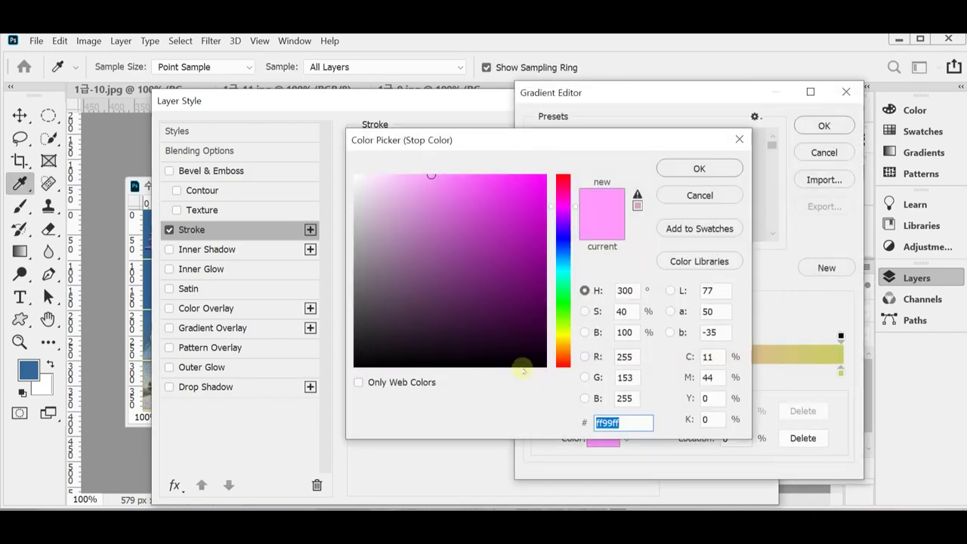
text(6cf)
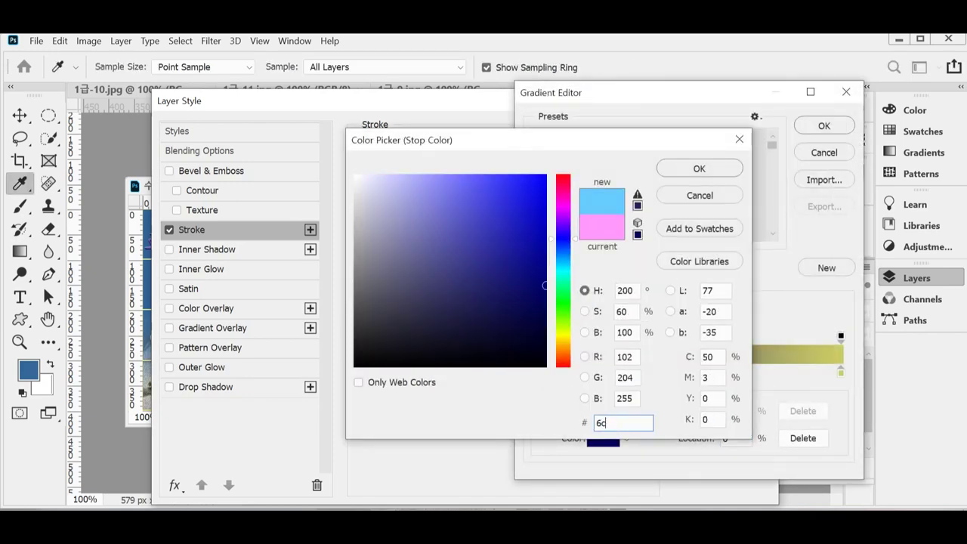
click(702, 158)
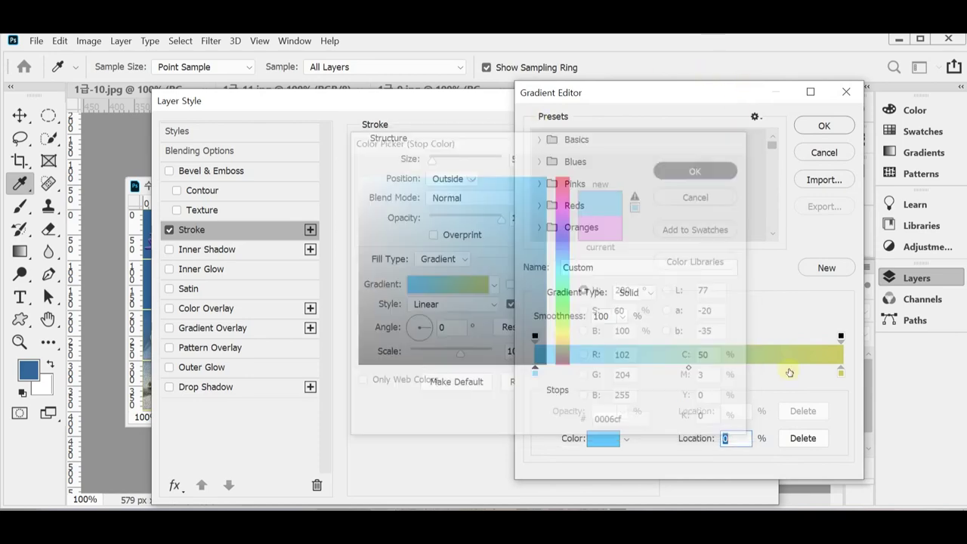
click(841, 370)
double_click(841, 370)
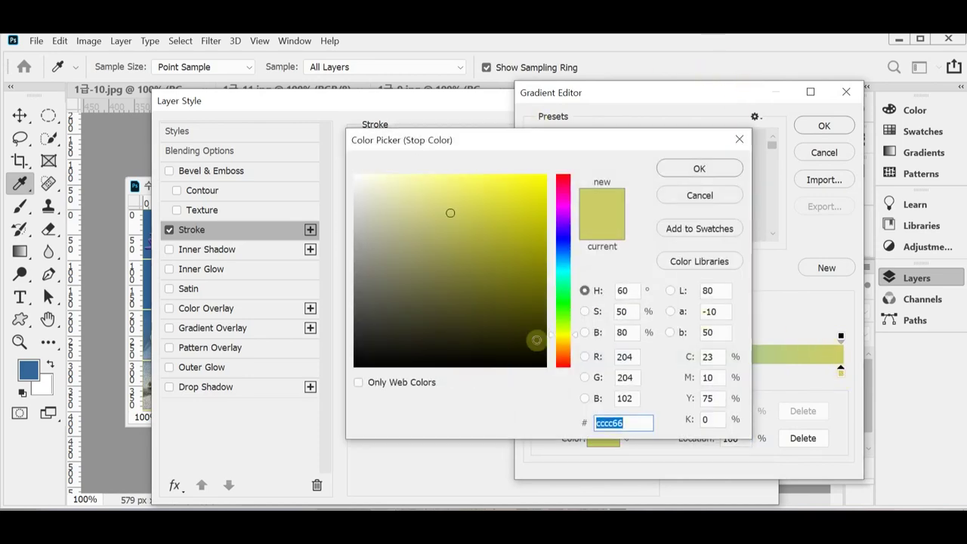
text(fc3)
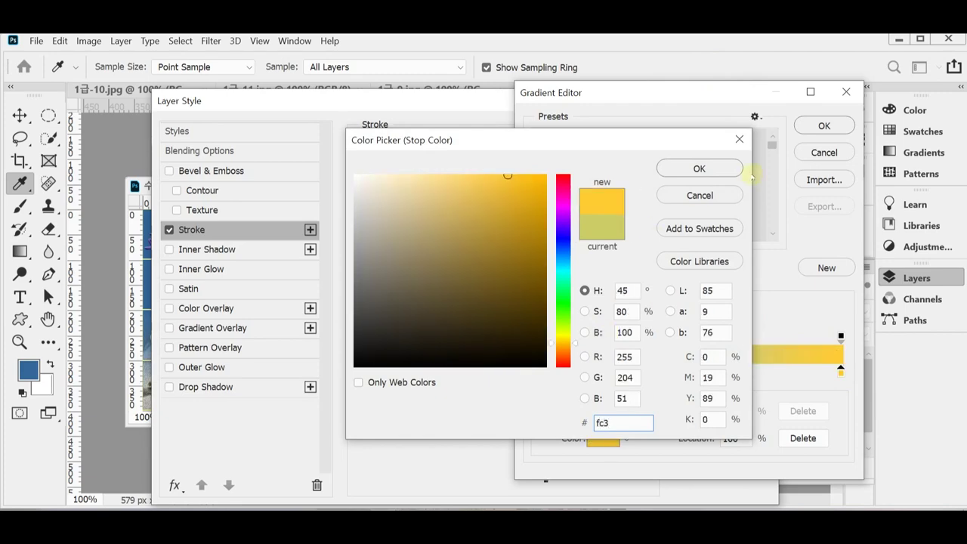
click(700, 168)
click(844, 126)
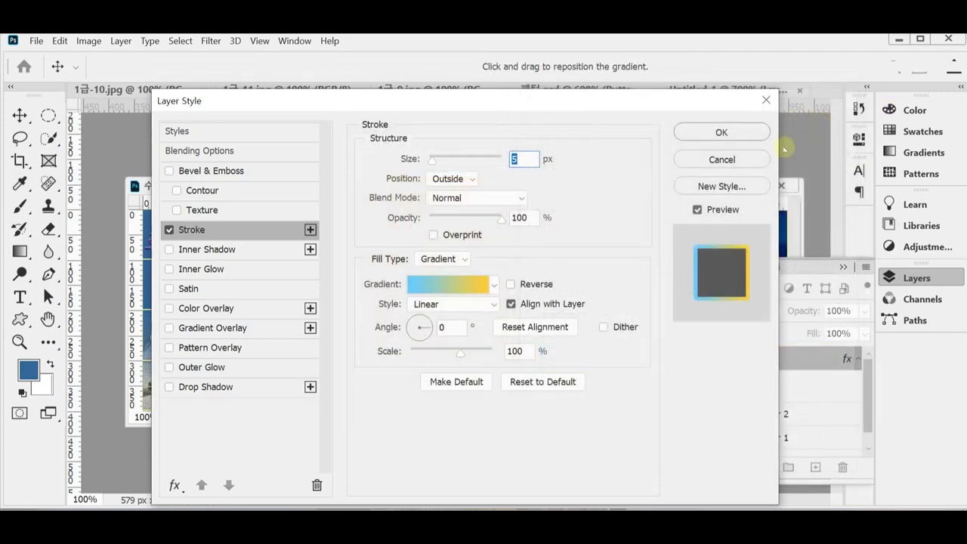
Add an inner shadow to the stamp shape layer with 75% opacity, a 120° angle, 2 px distance and 2 px size
drag(497, 100, 497, 102)
drag(509, 134, 563, 133)
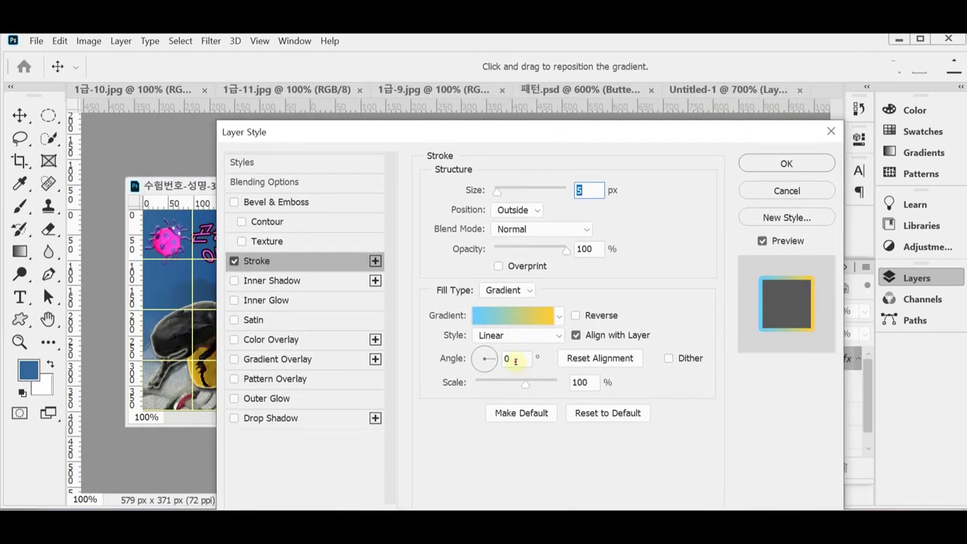
click(515, 361)
click(277, 280)
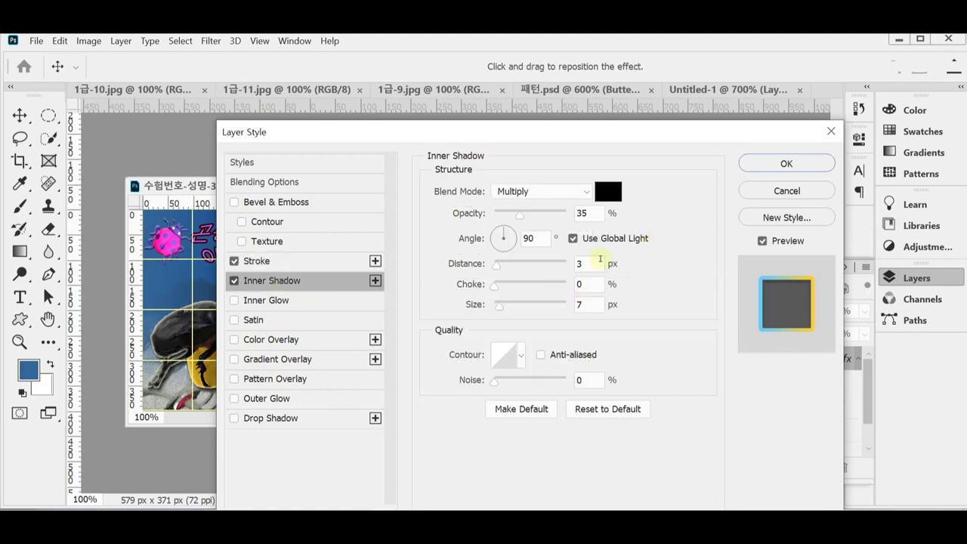
double_click(583, 214)
text(75)
key(Tab)
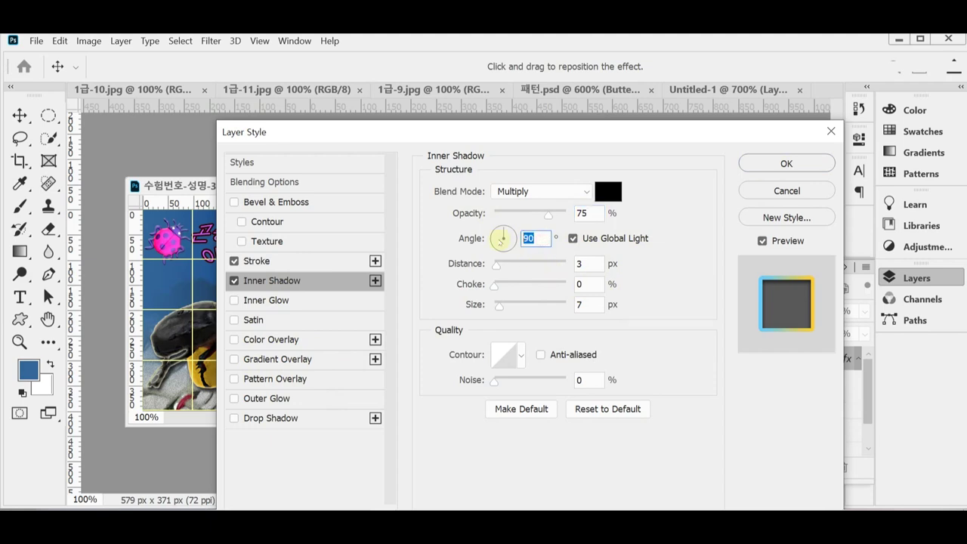
text(120)
double_click(580, 265)
double_click(597, 299)
text(2)
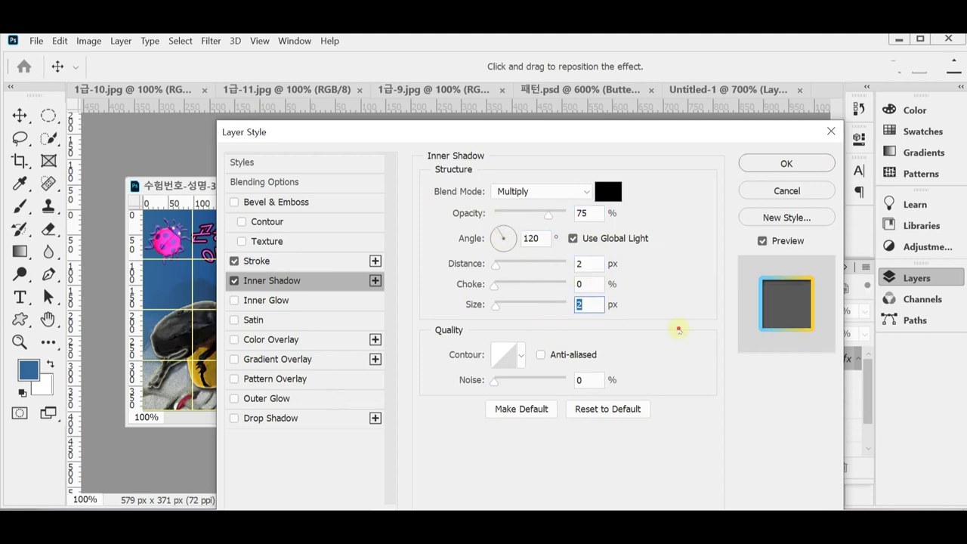
click(768, 168)
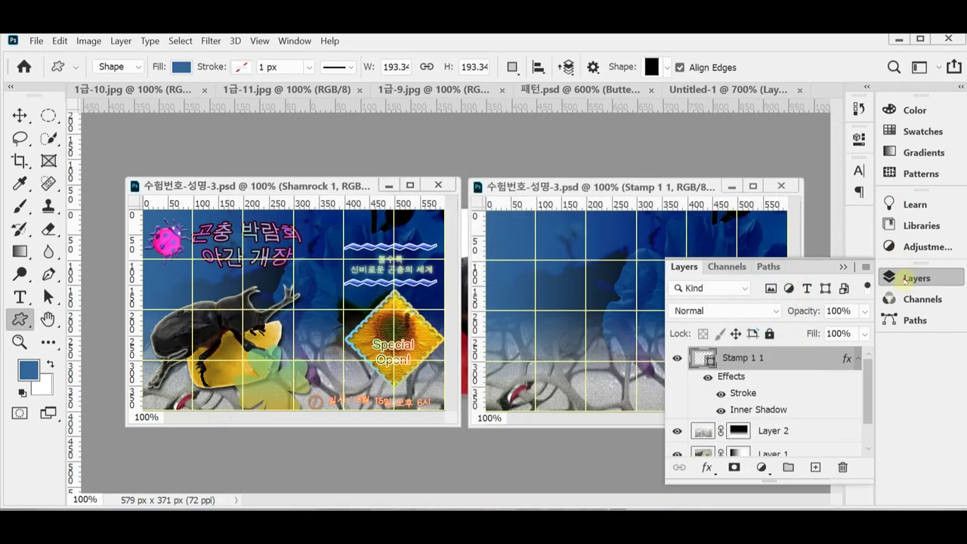
click(894, 278)
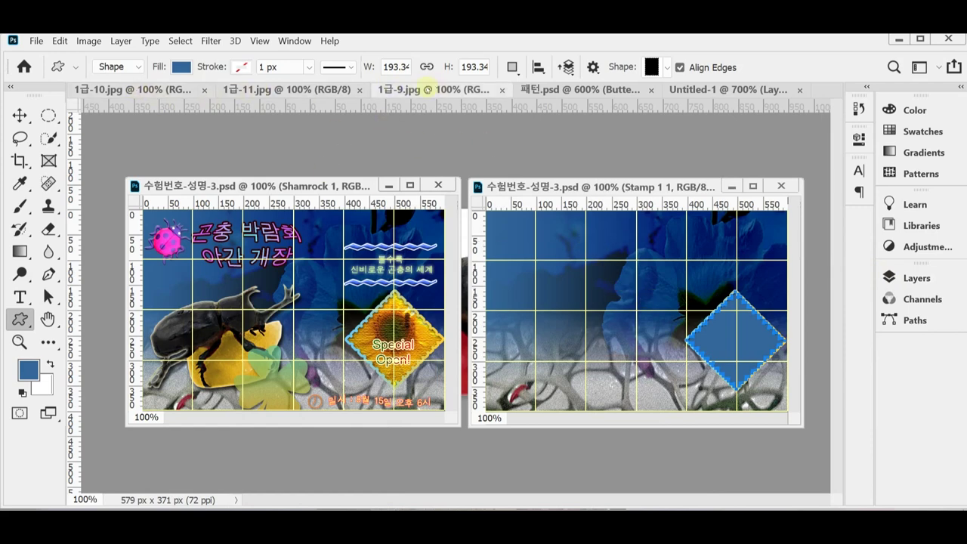
Copy the entire sunflower photo from 1급-9.jpg and paste it into the new poster above the stamp shape
click(399, 165)
drag(434, 89, 371, 167)
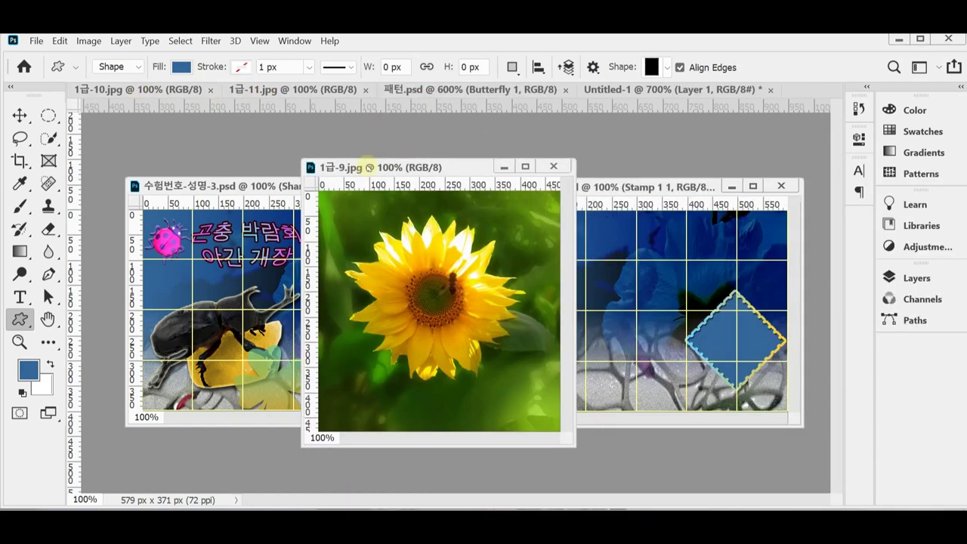
key(ctrl+a)
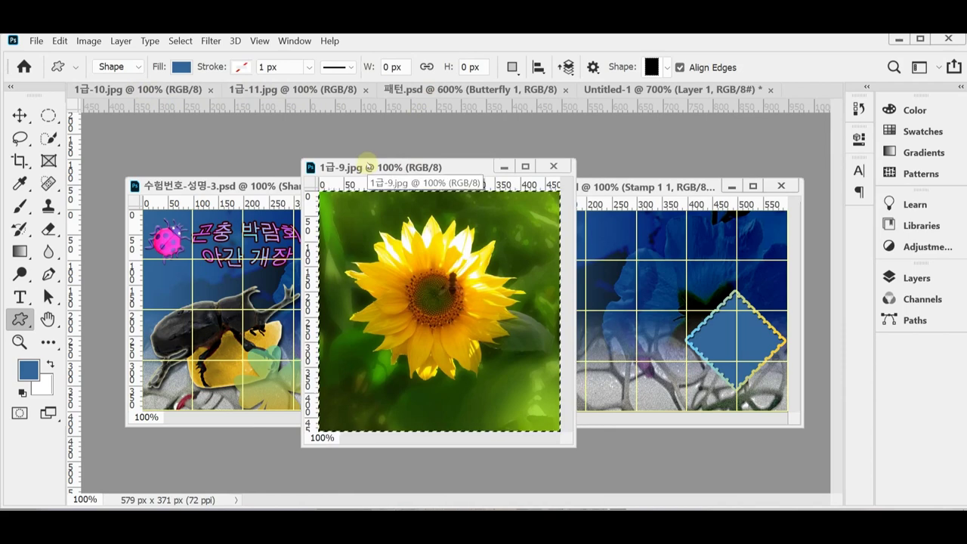
click(627, 195)
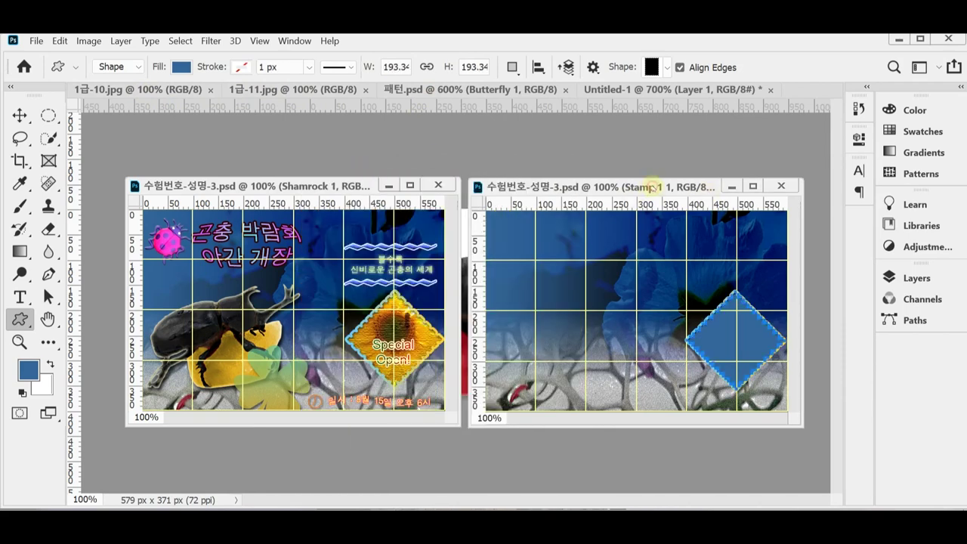
key(ctrl+v)
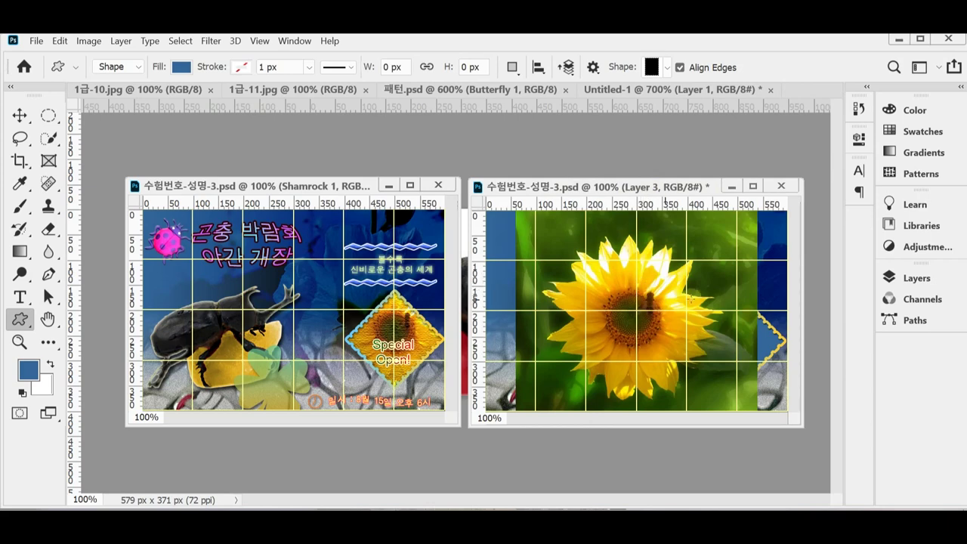
Clip the pasted sunflower layer to the Stamp 1 1 shape layer
click(914, 278)
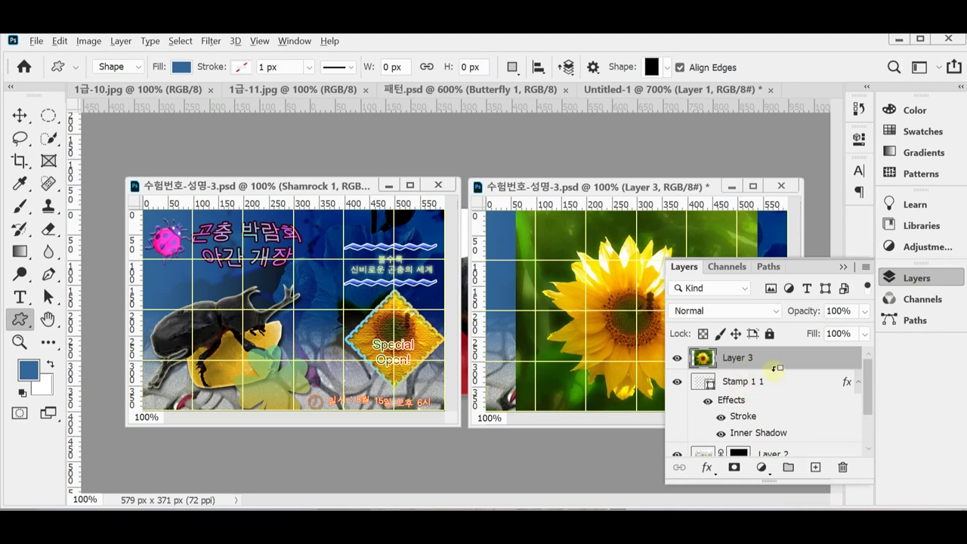
alt+click(775, 369)
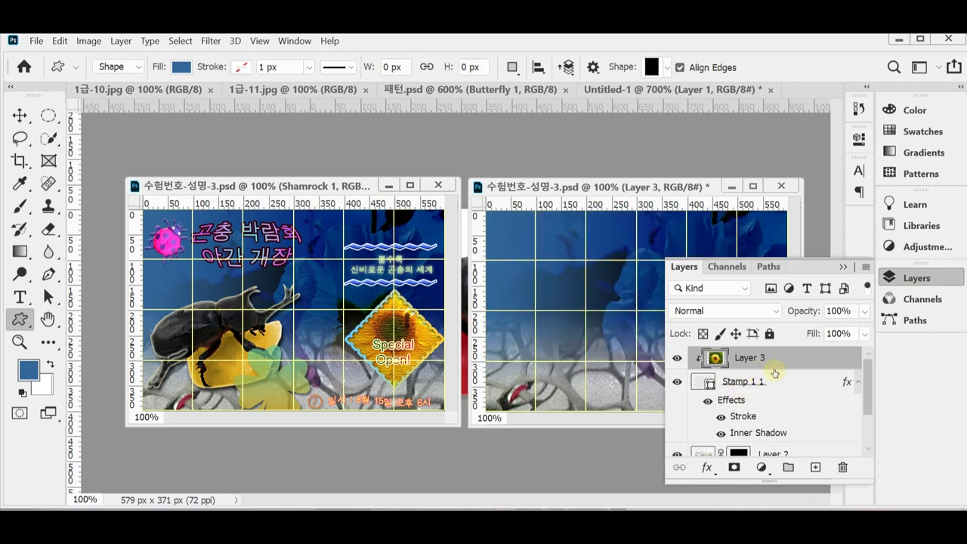
click(914, 280)
Scale the clipped sunflower photo to about 71% and center it in the stamp at about X 497.5 px, Y 272 px
click(18, 114)
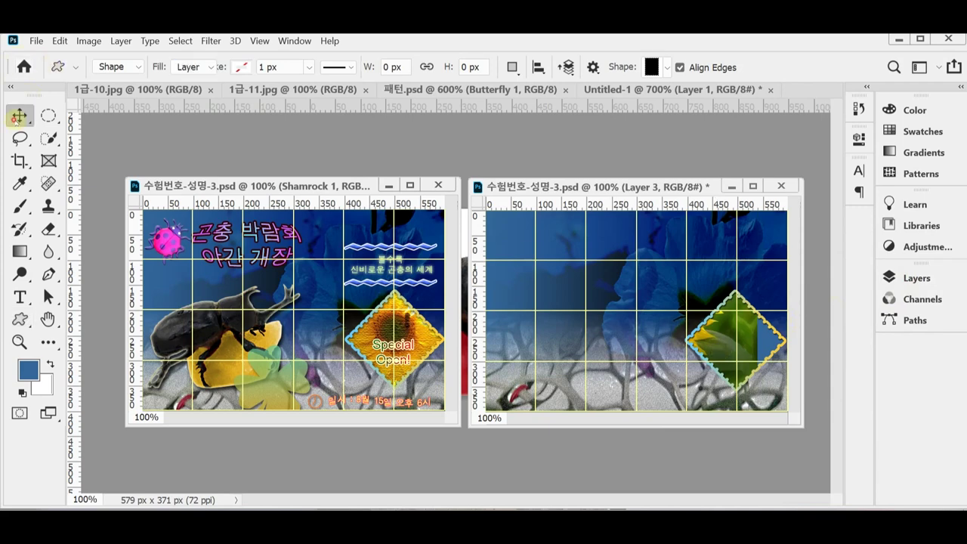
mouse_move(713, 343)
mouse_down()
mouse_move(745, 337)
mouse_move(743, 349)
mouse_move(765, 355)
mouse_move(720, 341)
mouse_up()
key(ctrl+t)
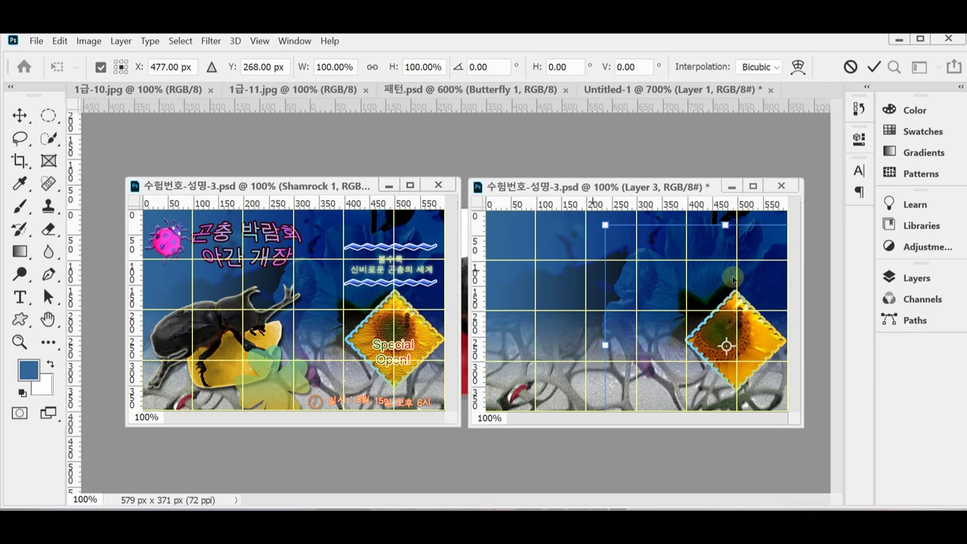
drag(606, 225, 675, 297)
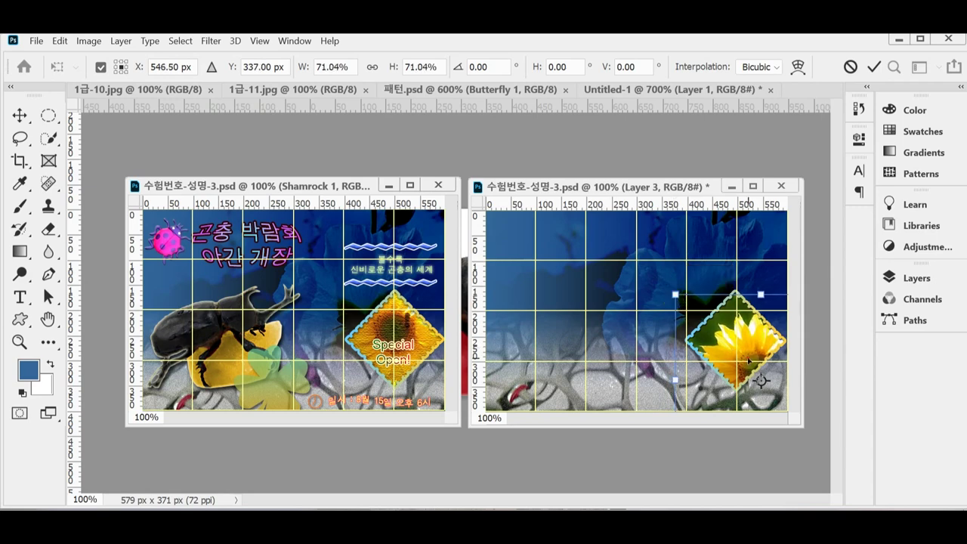
drag(734, 344, 755, 348)
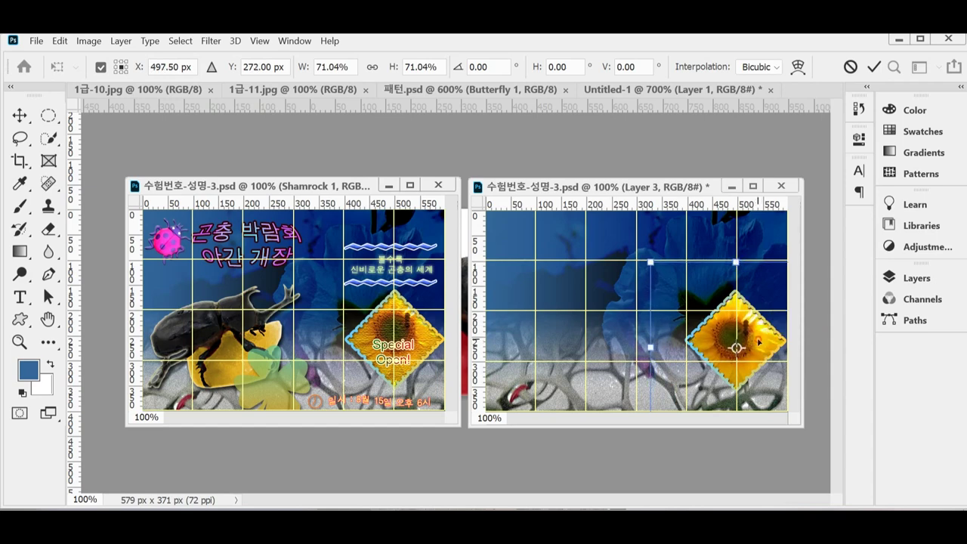
key(Return)
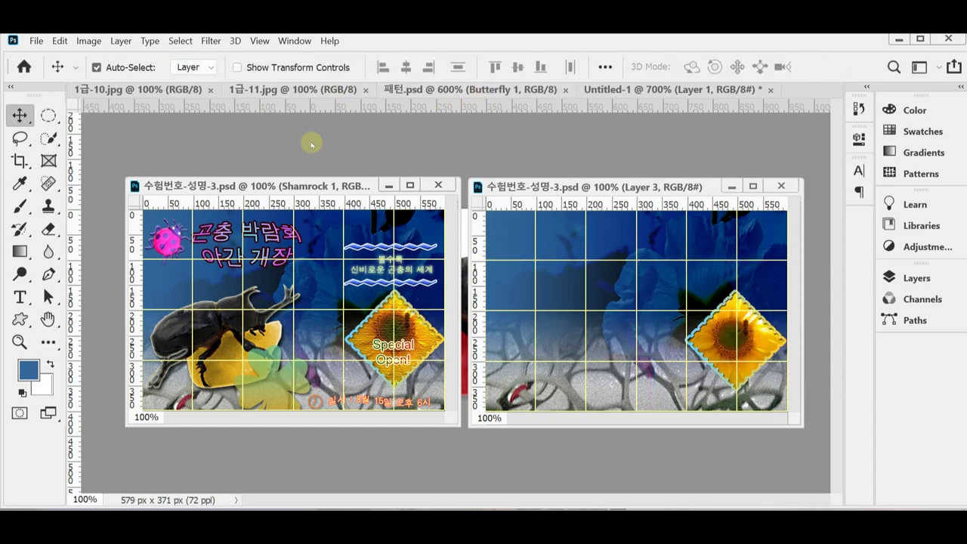
Apply the Texturizer texture filter from the Filter Gallery to the sunflower layer
click(211, 40)
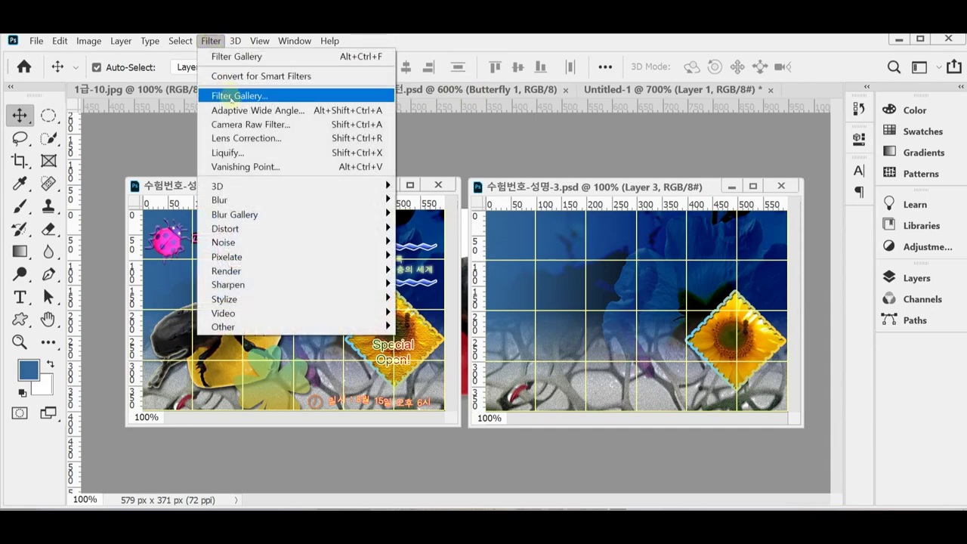
click(231, 97)
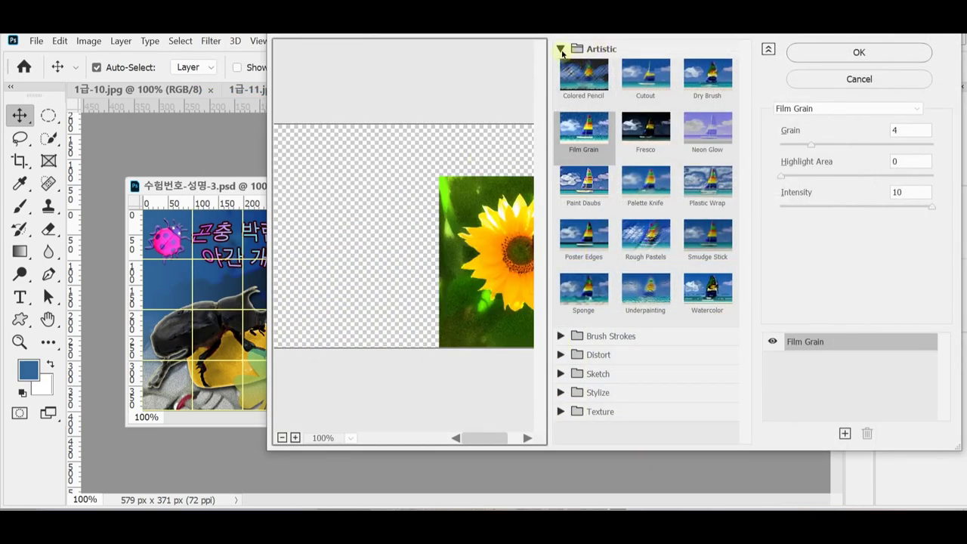
click(563, 47)
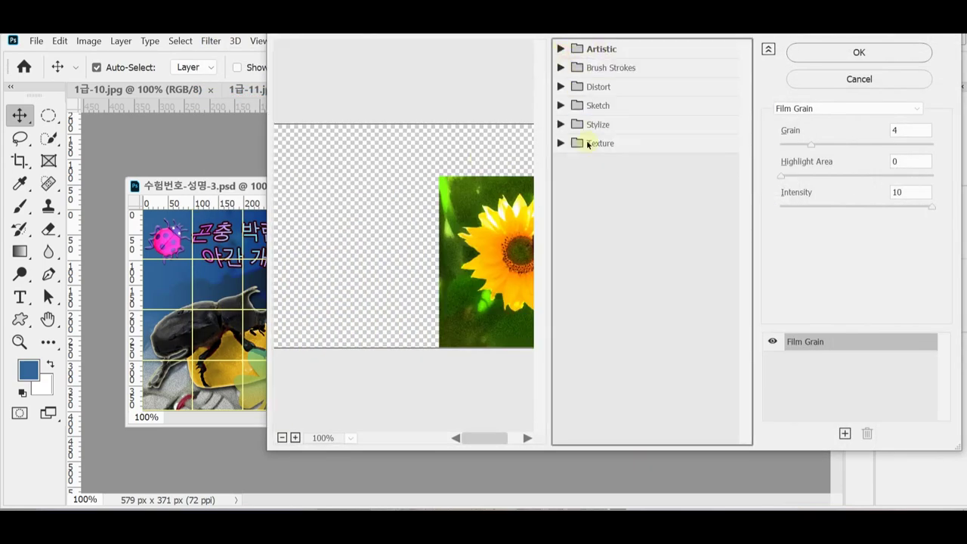
click(560, 144)
click(708, 222)
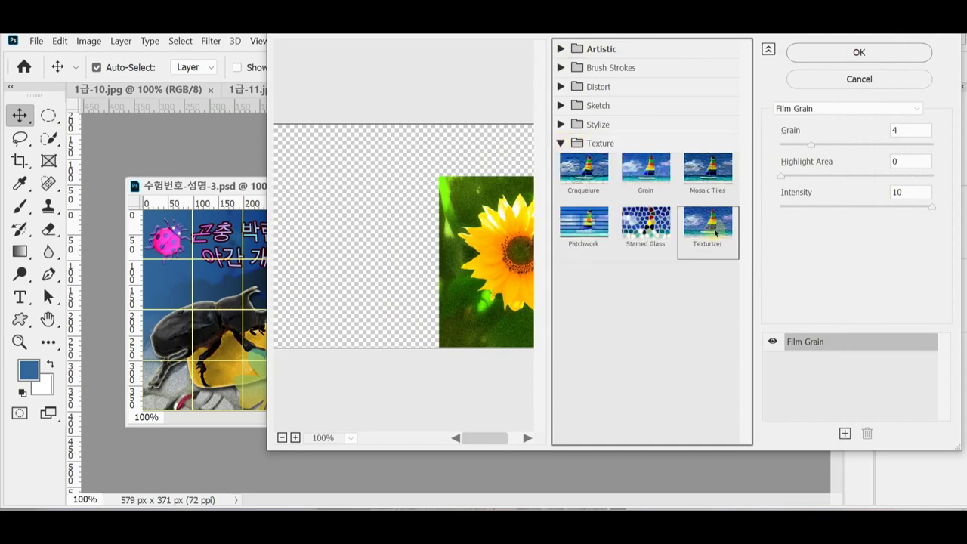
click(835, 54)
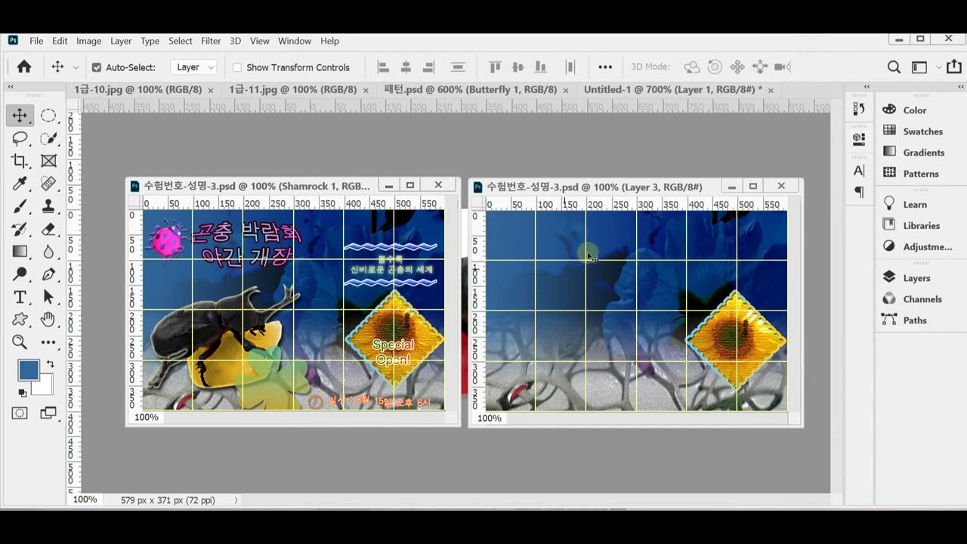
Select the pink ladybug in 1급-10.jpg with the Object Selection tool, in an enlarged floating window
drag(151, 89, 255, 161)
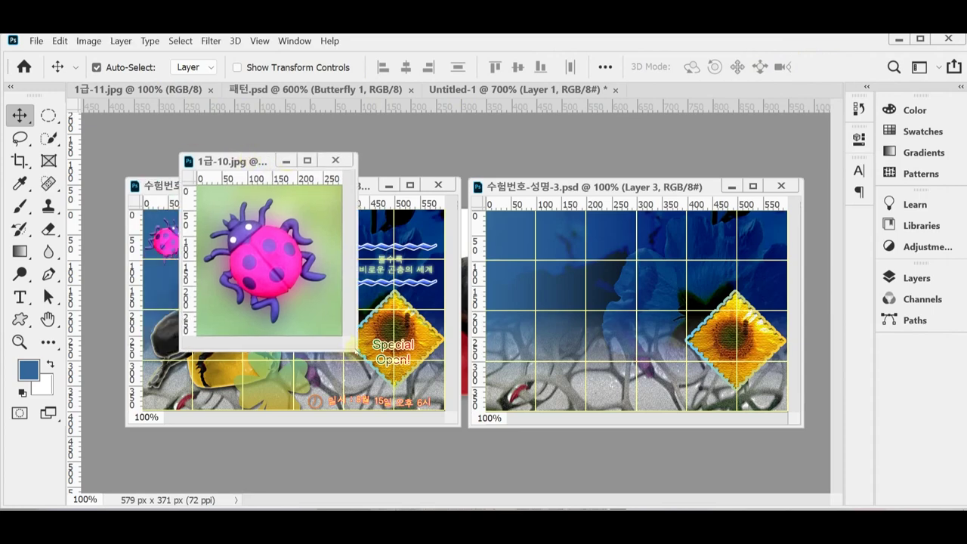
drag(353, 347, 520, 450)
key(ctrl+plus)
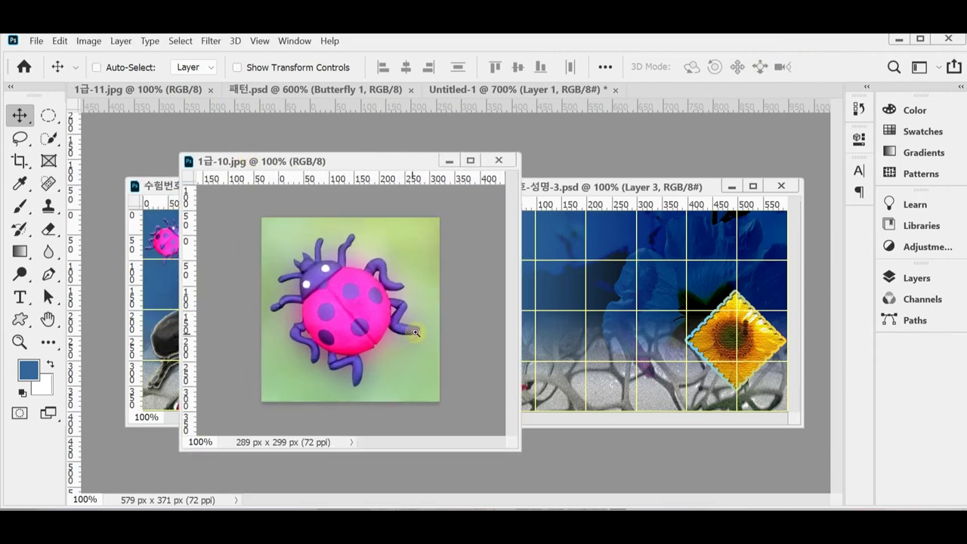
drag(391, 151, 391, 83)
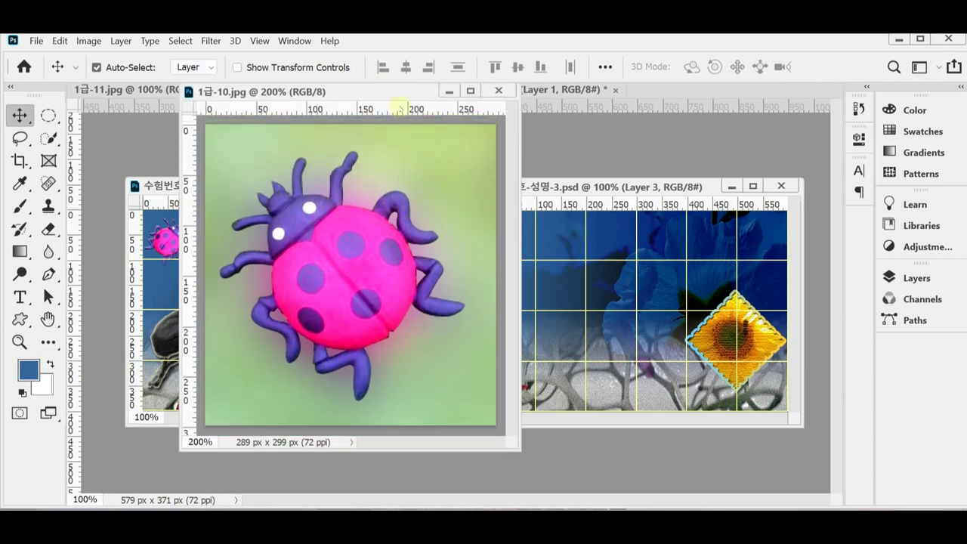
drag(518, 448, 534, 455)
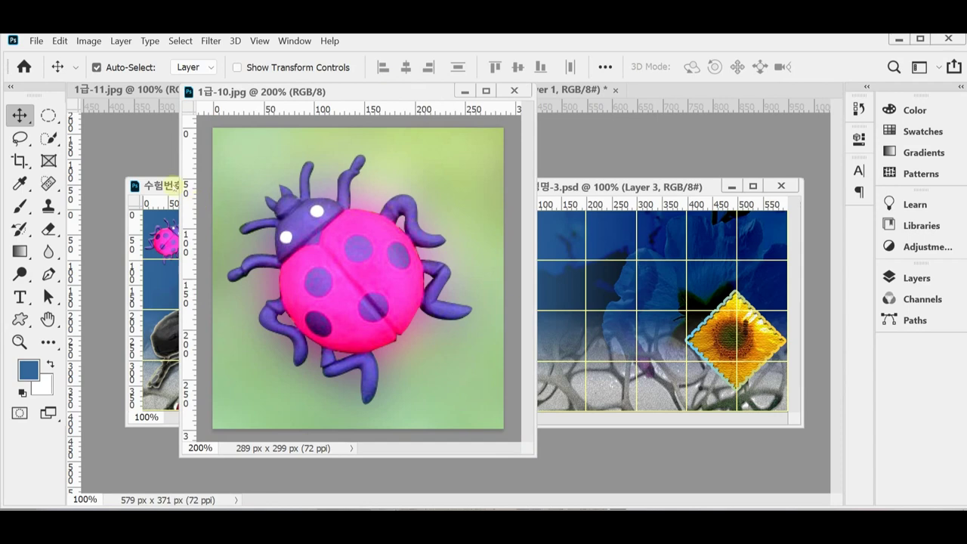
click(47, 139)
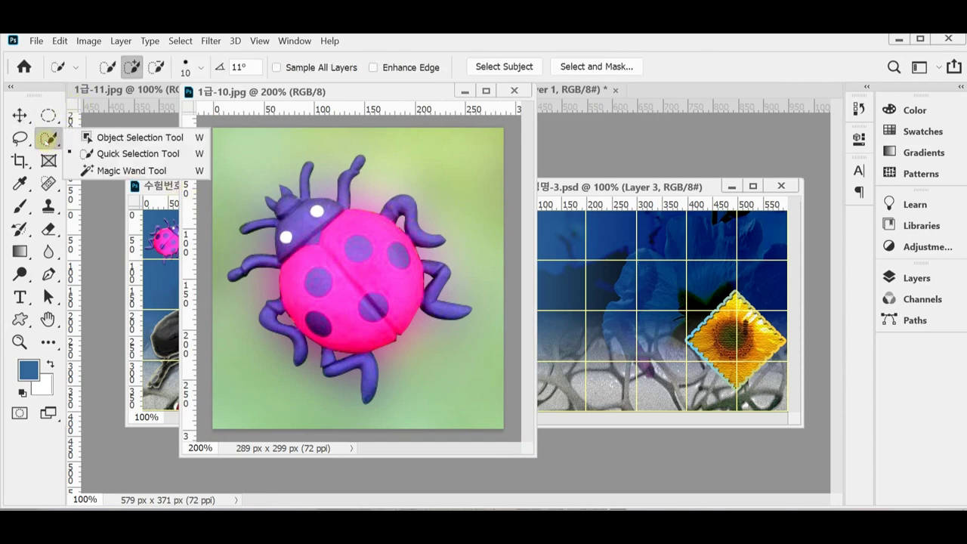
click(90, 138)
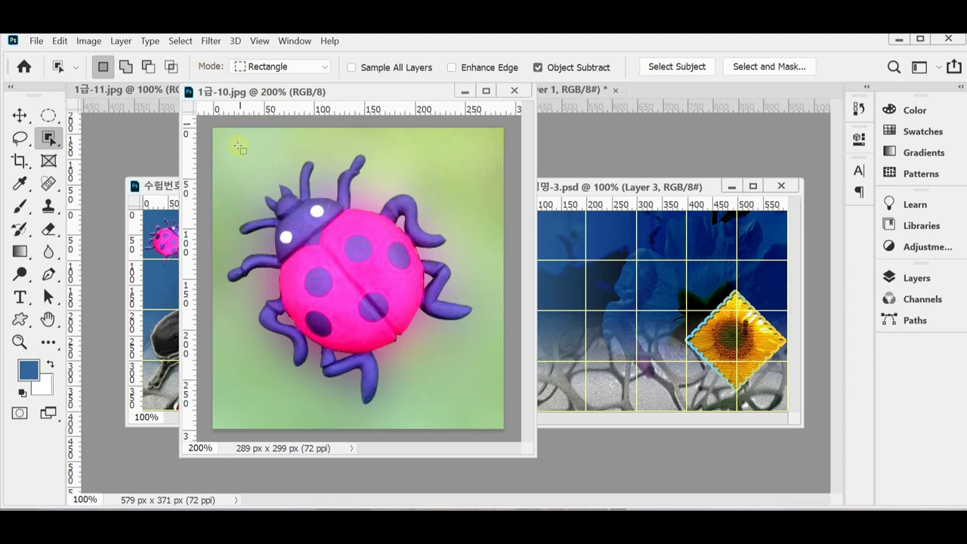
drag(221, 148, 484, 401)
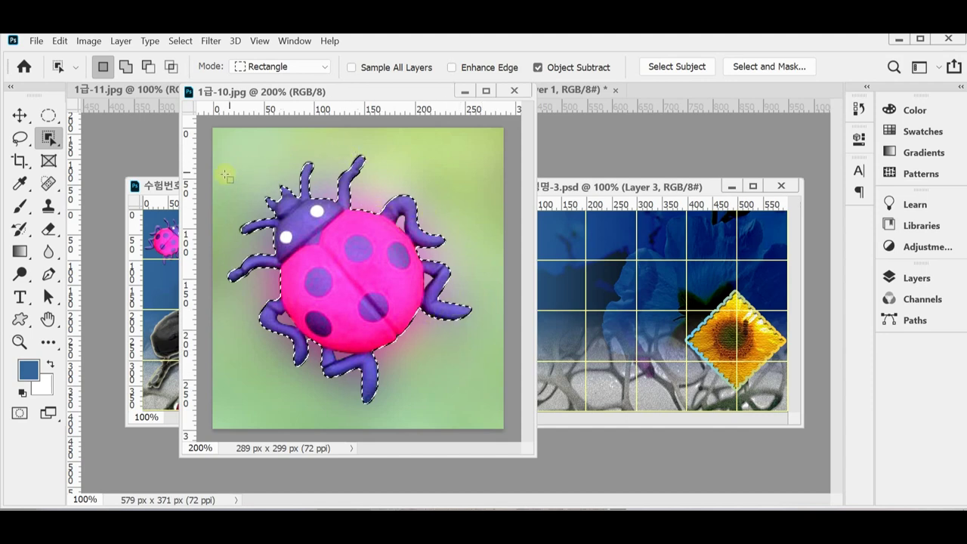
Subtract the background gaps between the ladybug's legs and body from the selection with the Magic Wand at tolerance 32
key(ctrl+plus)
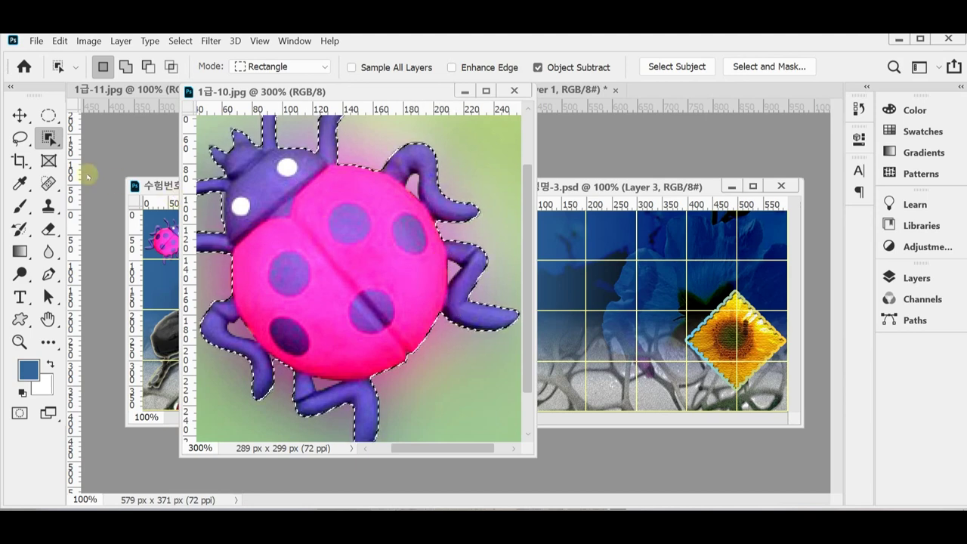
right_click(49, 137)
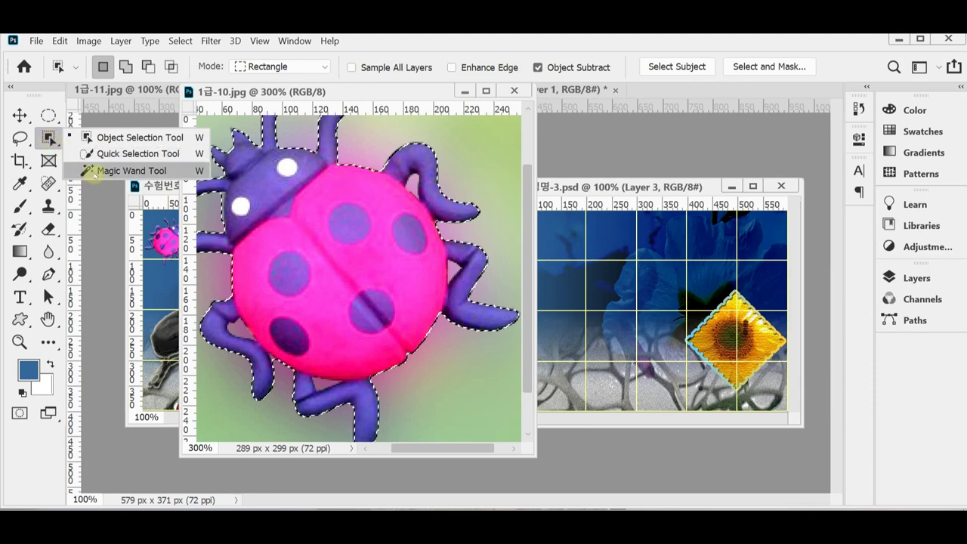
click(97, 172)
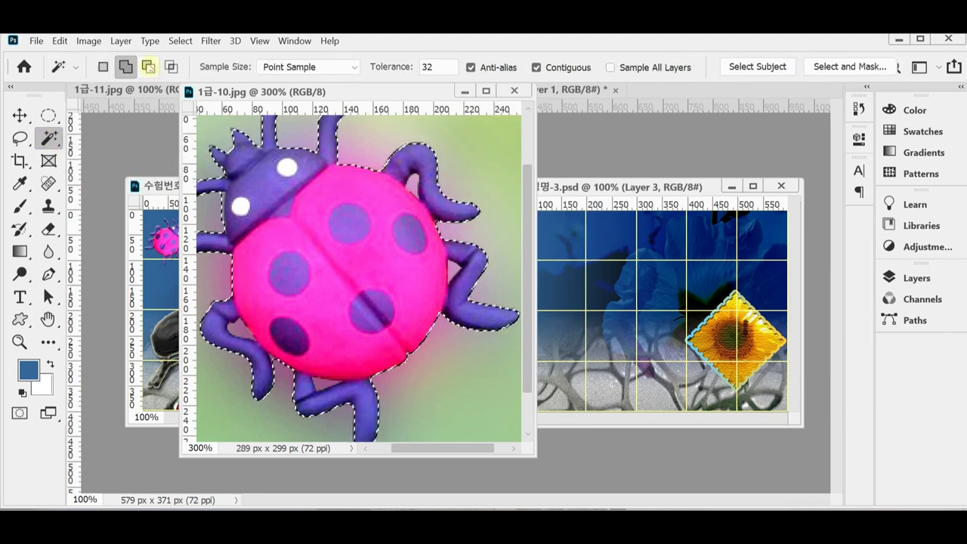
click(149, 67)
click(149, 67)
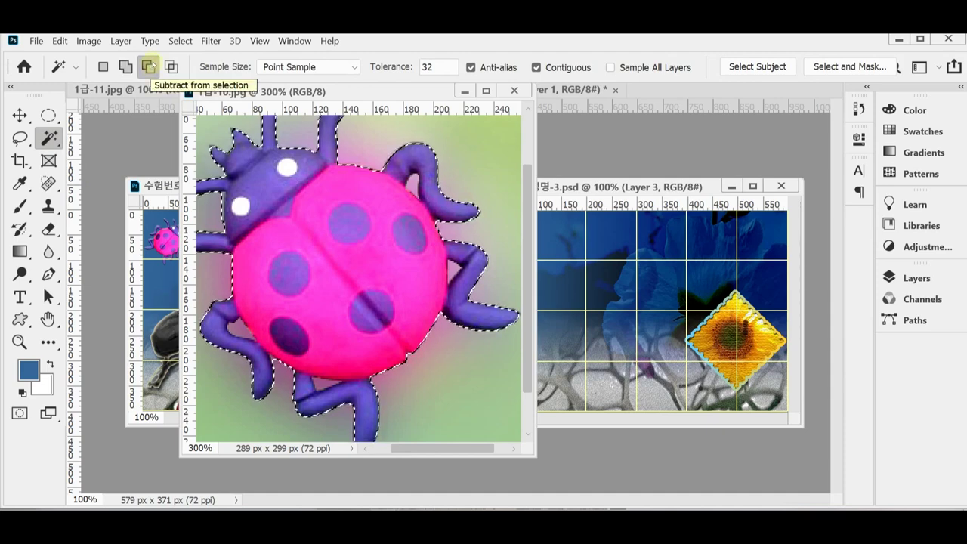
click(422, 181)
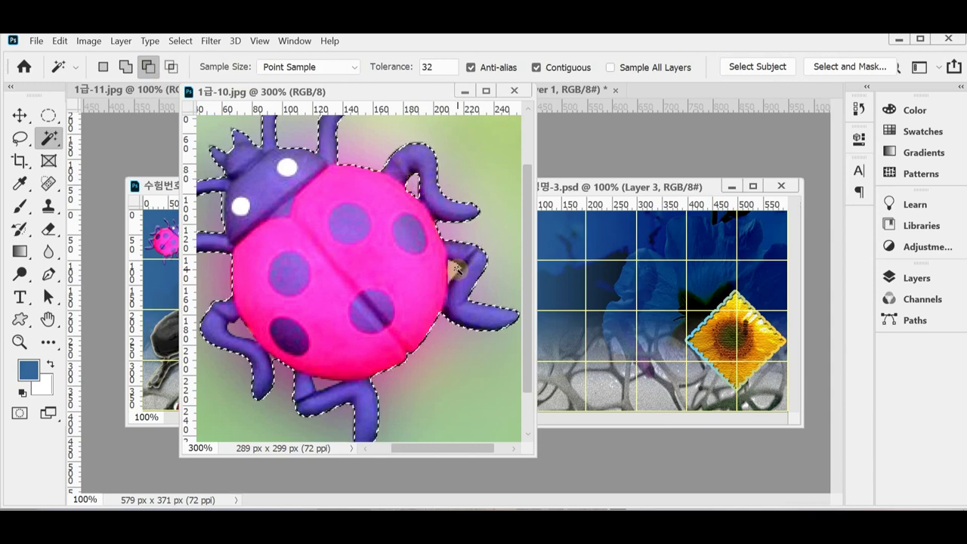
click(237, 328)
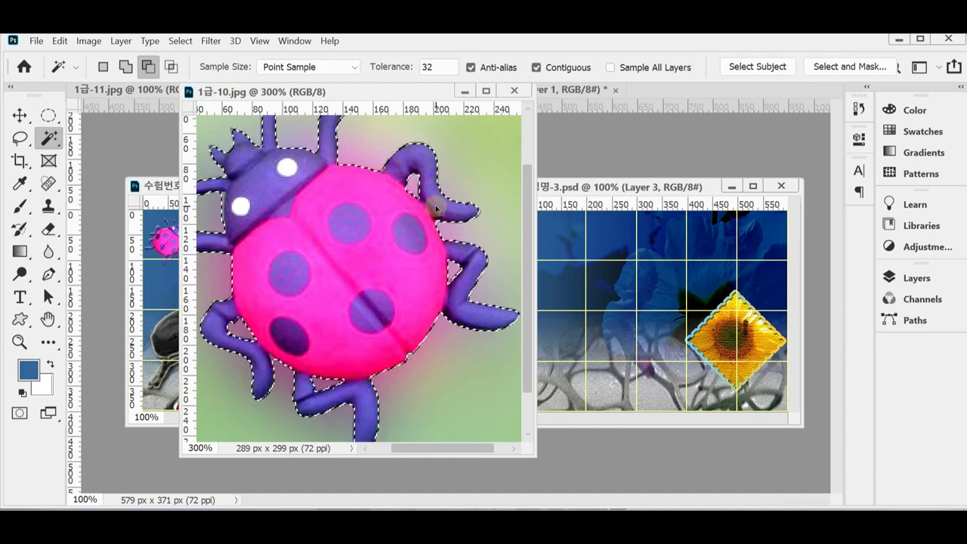
Close the ladybug photo, paste the cut-out ladybug into the third poster and scale it to about 38.5%
key(ctrl+w)
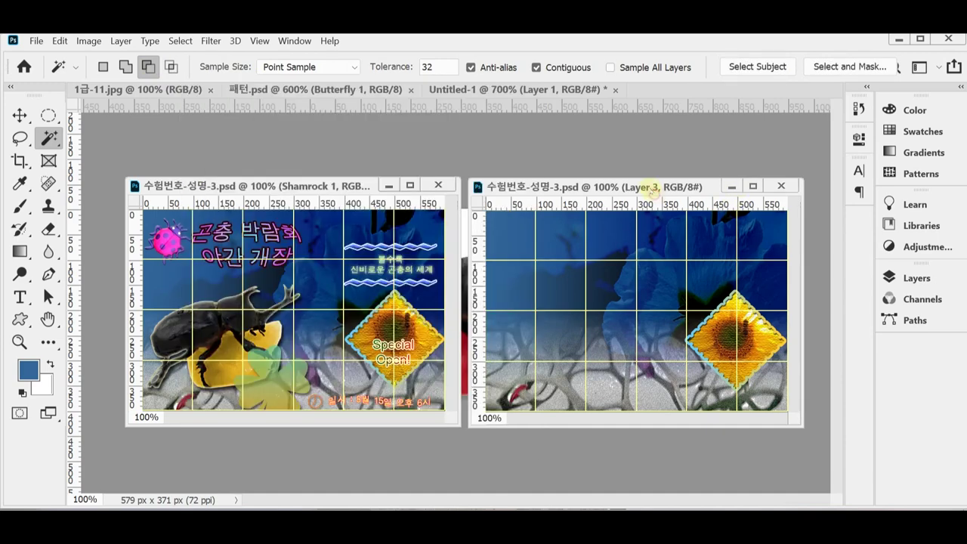
key(ctrl+v)
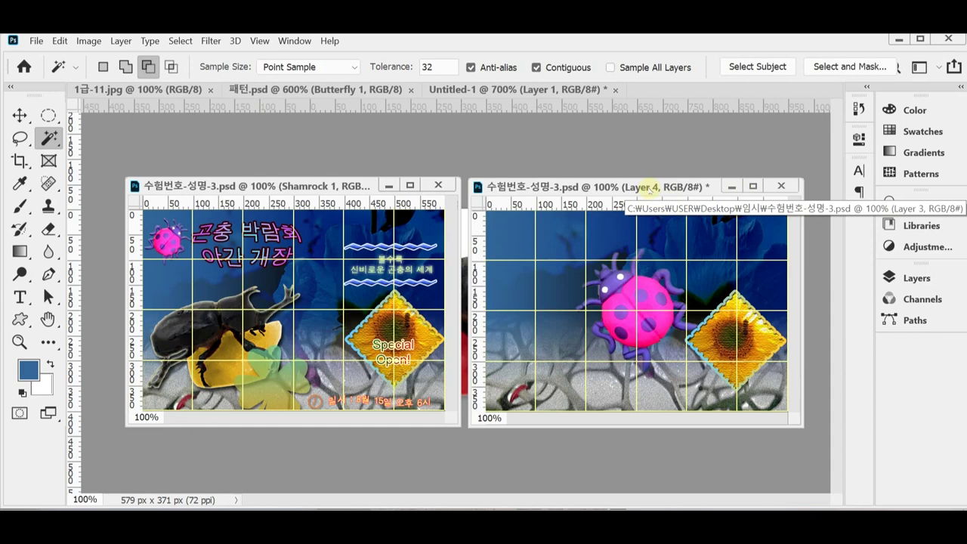
key(ctrl+t)
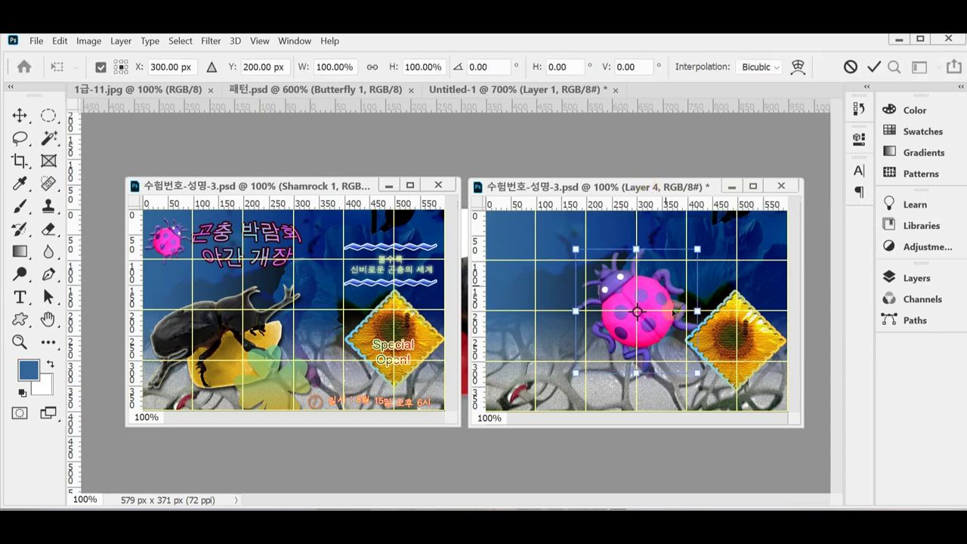
drag(697, 373, 621, 300)
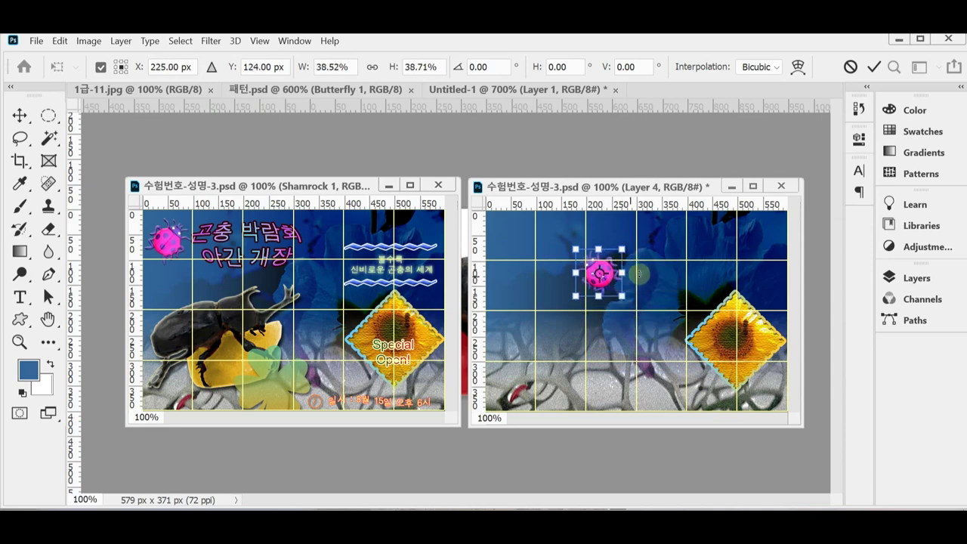
Rotate the ladybug by about 81.5° and move it to the poster's upper-left corner at X 54 px, Y 61 px
drag(681, 276, 573, 321)
drag(614, 281, 578, 225)
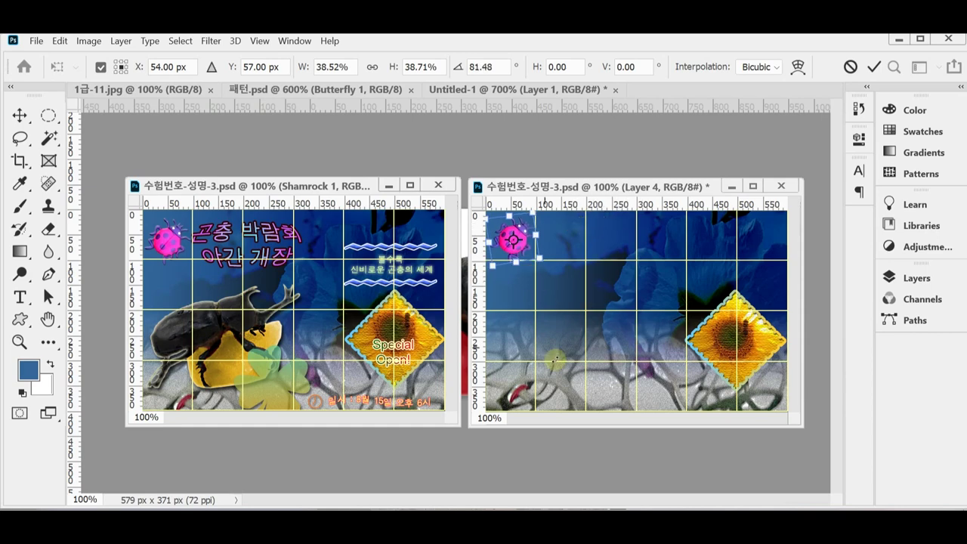
key(Down)
key(Down)
key(Down)
key(Down)
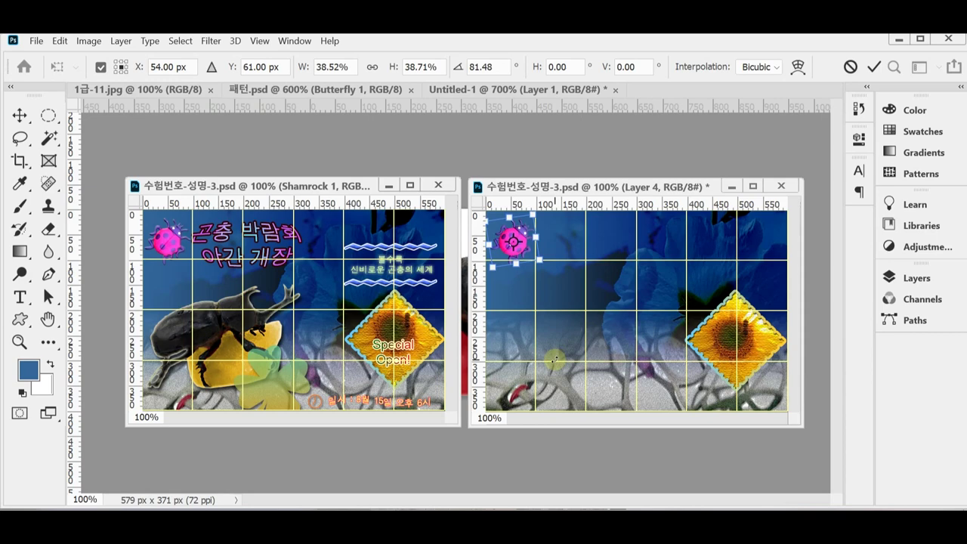
key(Return)
key(w)
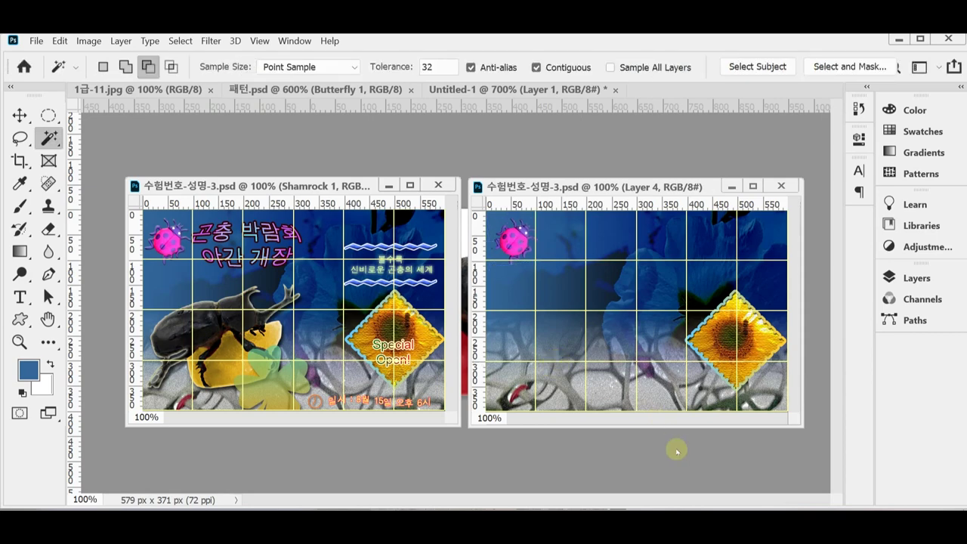
Add a Bevel & Emboss effect with Inner Bevel style and size 3 px to the ladybug layer
click(916, 277)
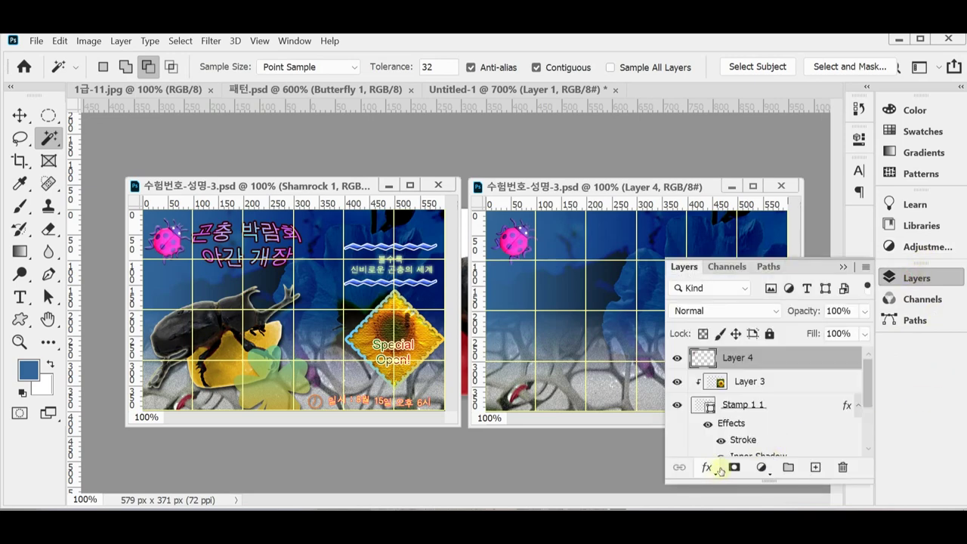
click(704, 468)
click(774, 348)
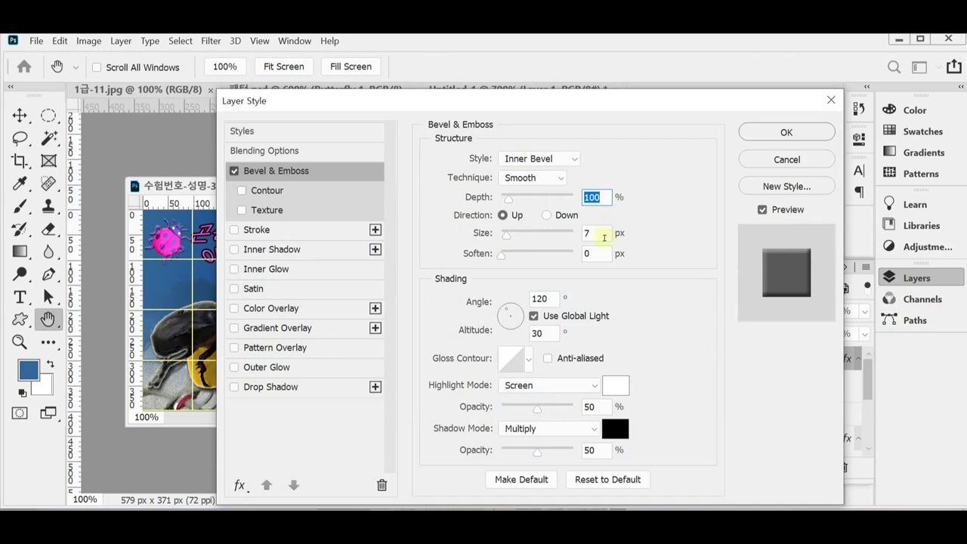
click(601, 233)
text(3)
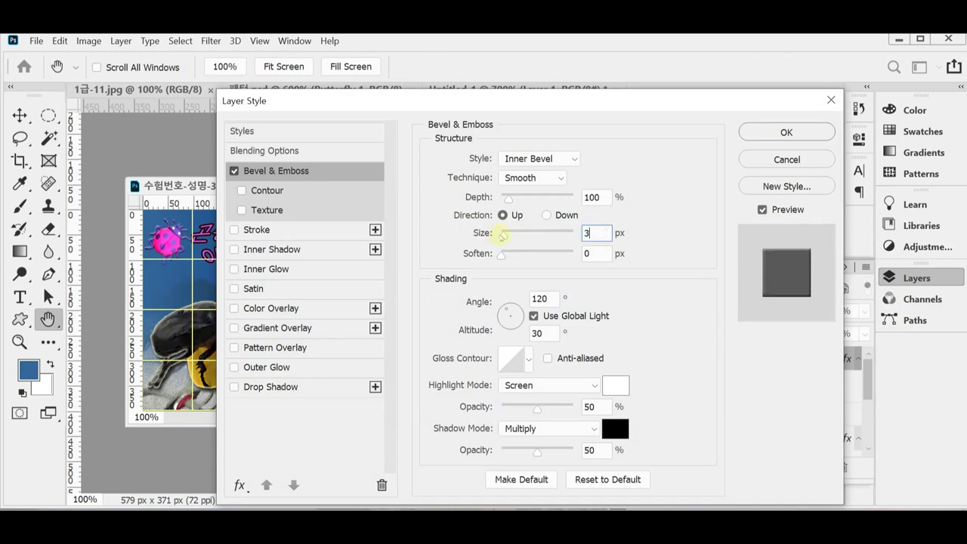
key(Return)
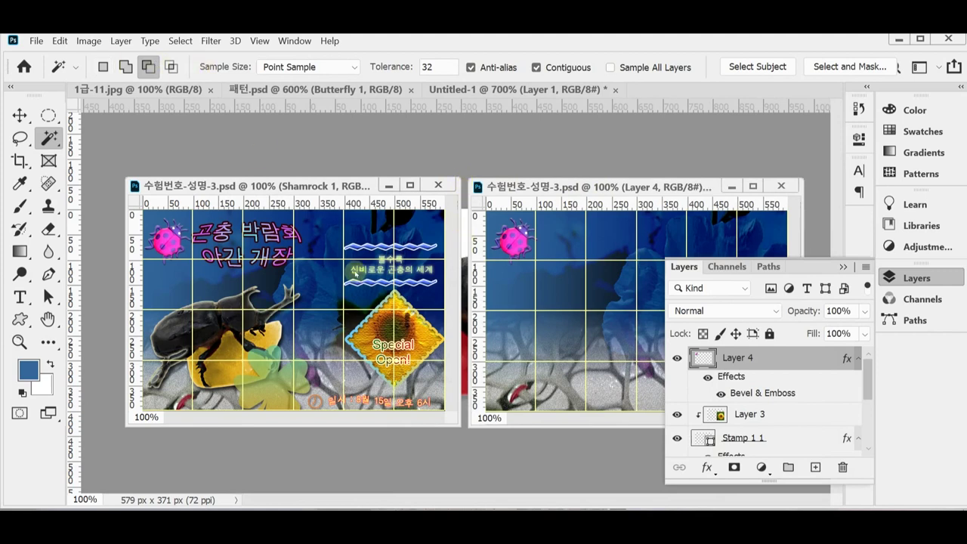
Select the white background of 1급-11.jpg with the additive Magic Wand at tolerance 40, in an enlarged floating window
click(183, 92)
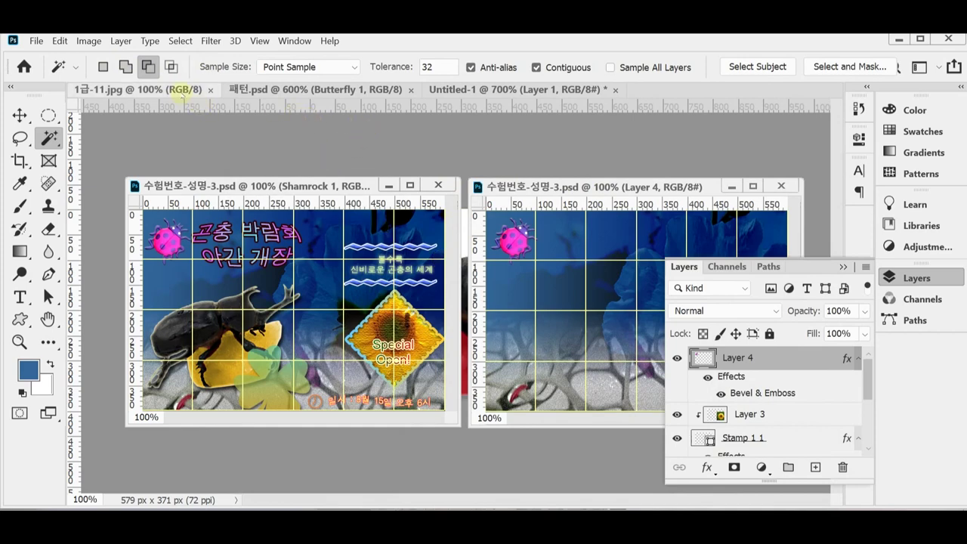
drag(182, 91, 302, 163)
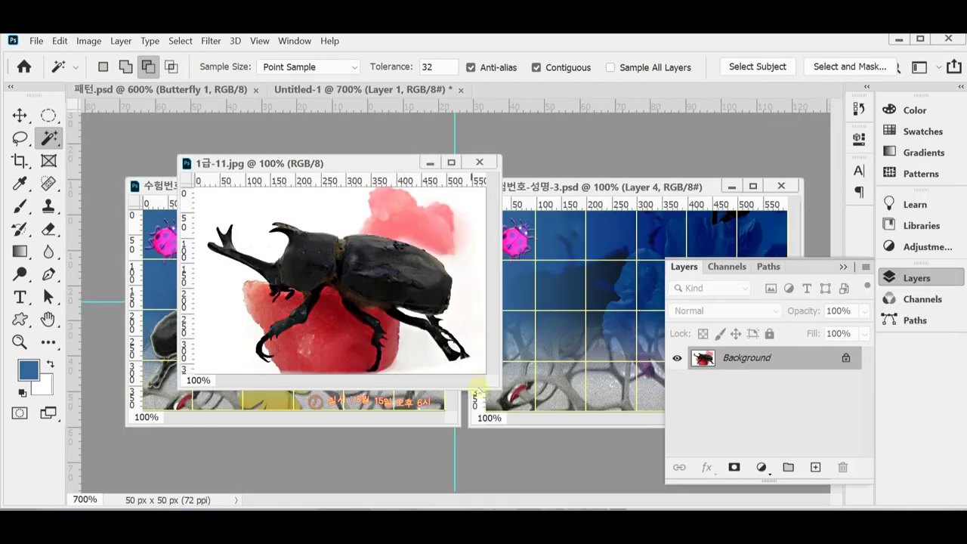
drag(498, 388, 605, 465)
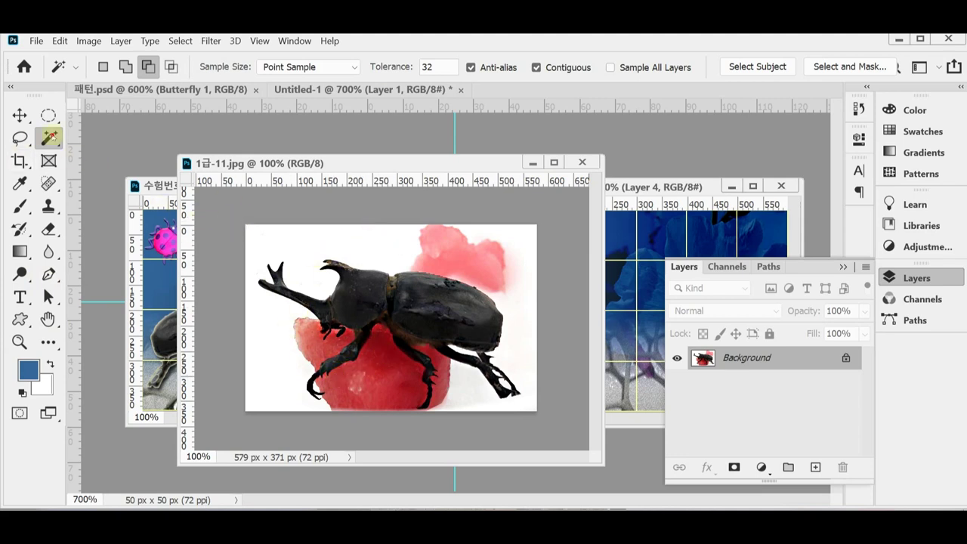
right_click(51, 137)
click(105, 170)
click(127, 66)
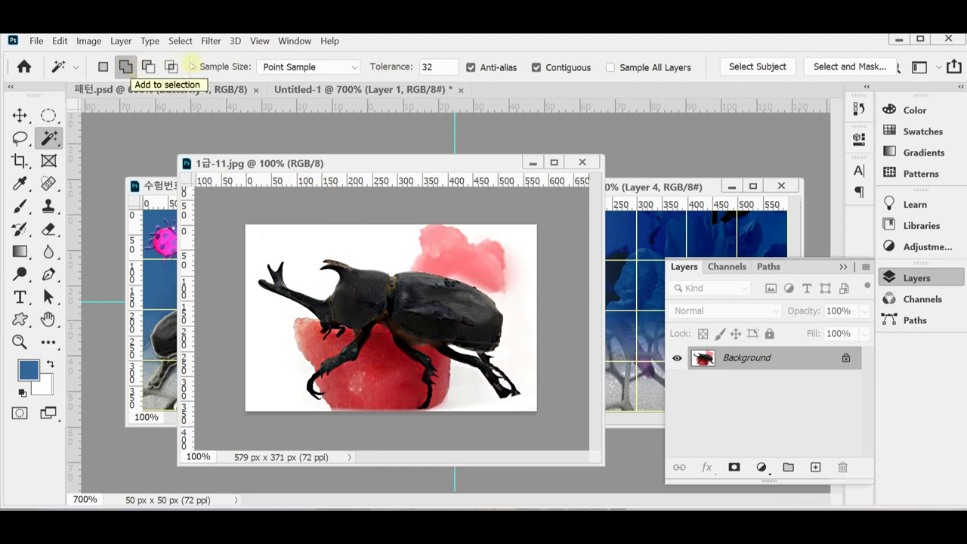
click(392, 68)
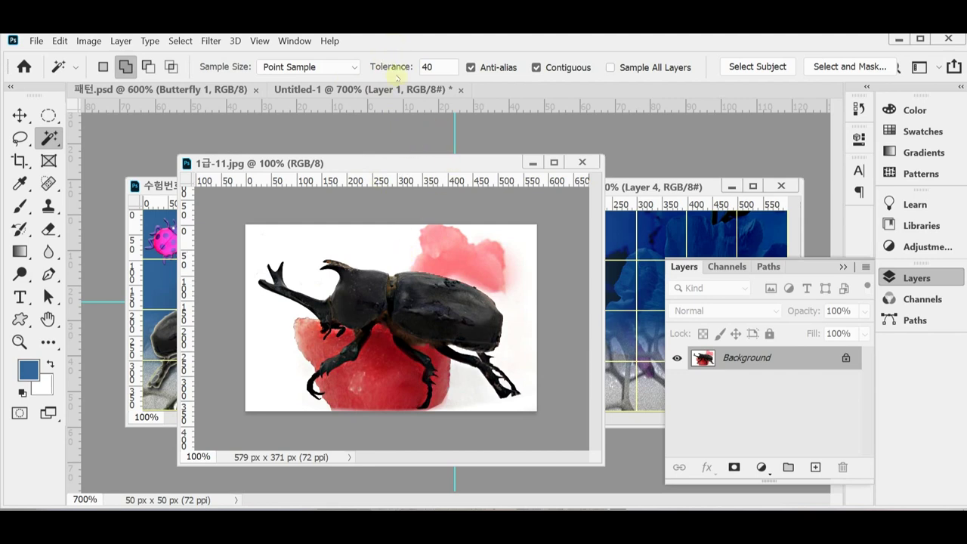
click(399, 255)
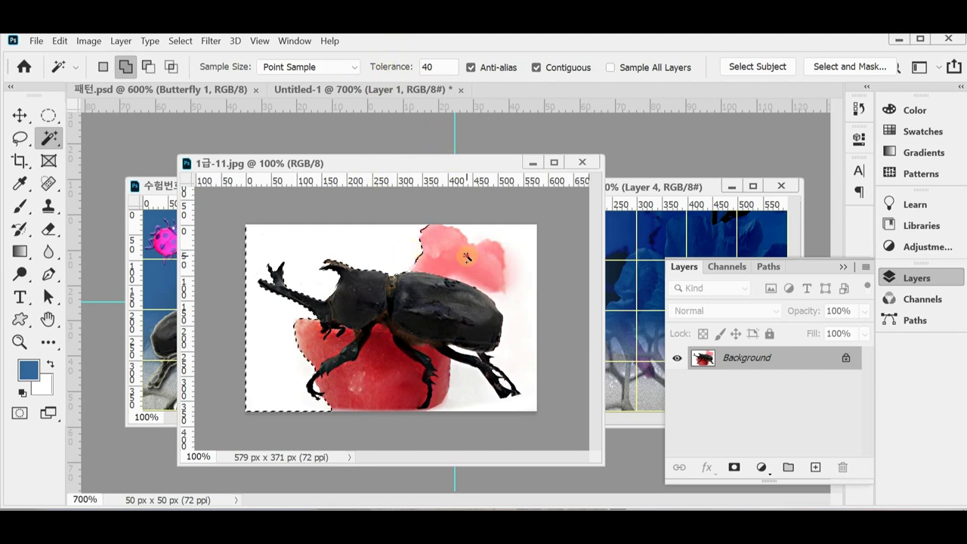
click(519, 242)
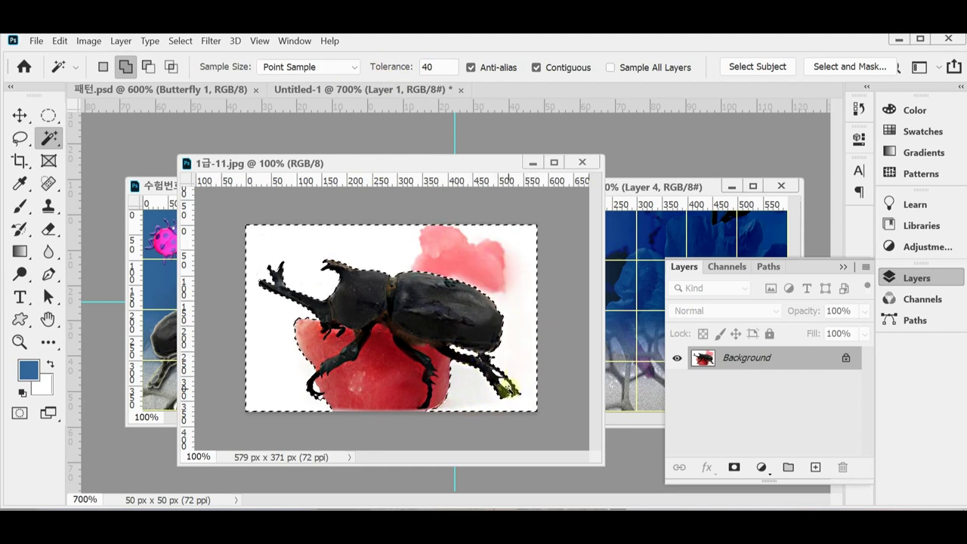
Examine the selection edges around the beetle's rear and front legs and the red fruit up close
click(495, 347)
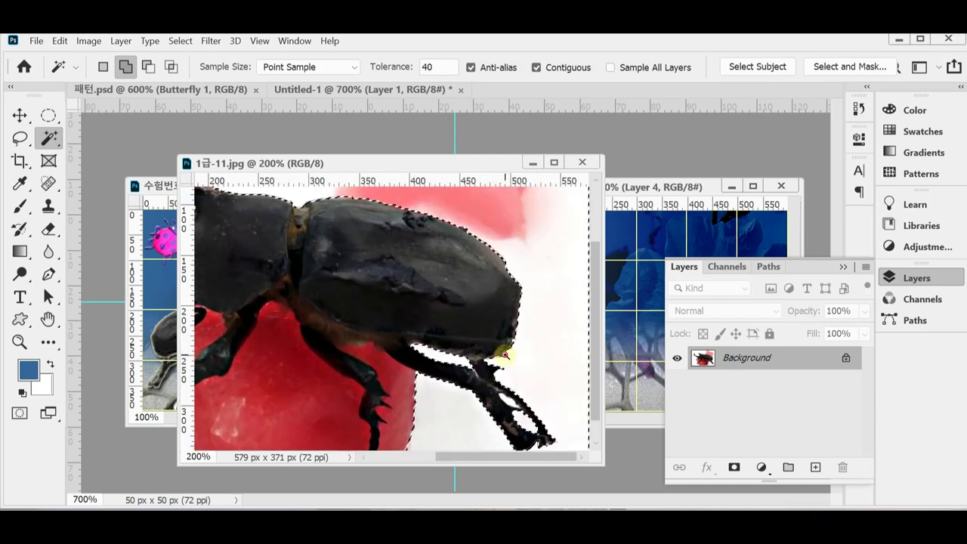
click(495, 347)
drag(534, 407, 529, 310)
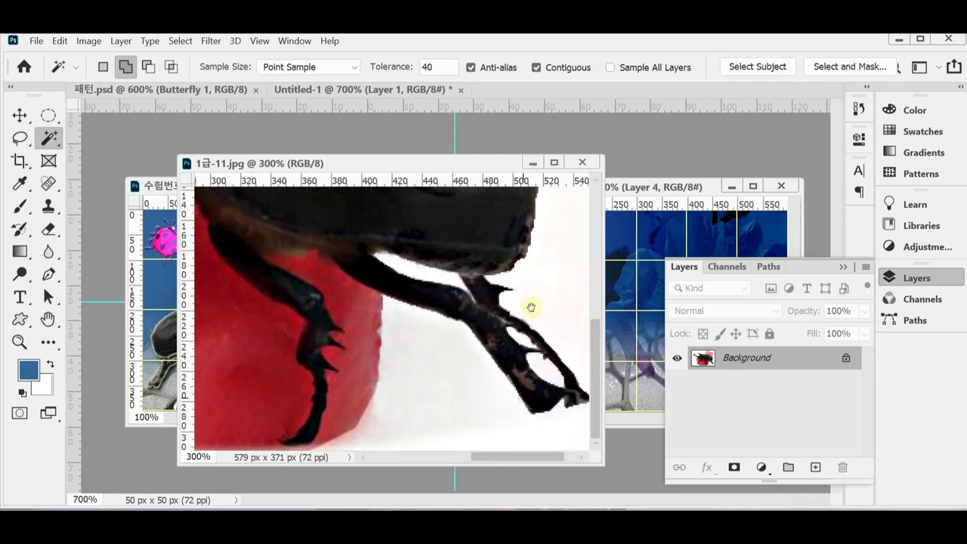
alt+click(409, 424)
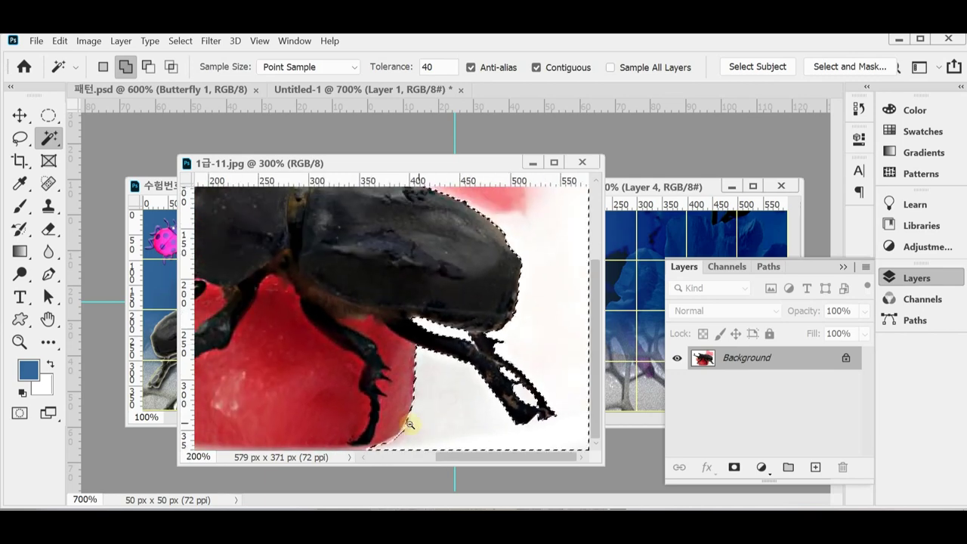
alt+click(430, 376)
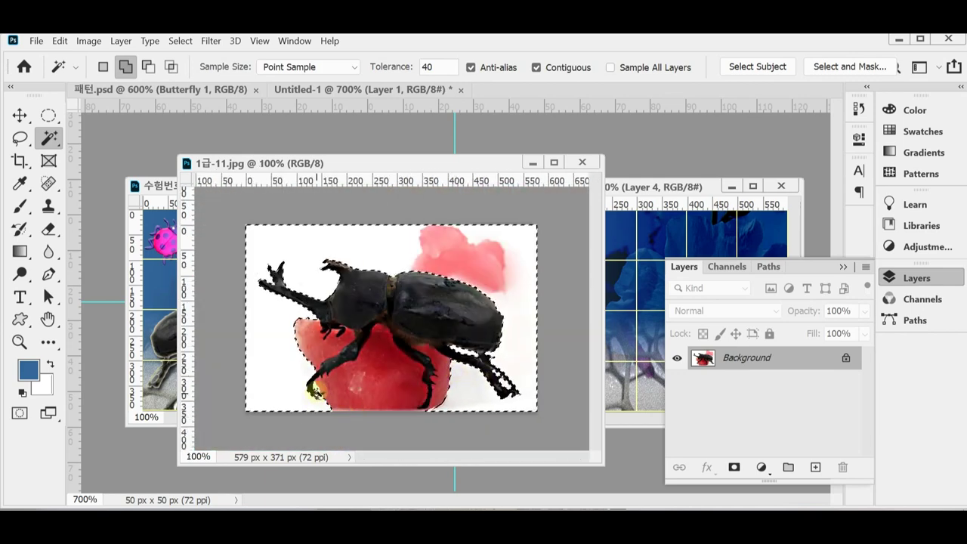
click(333, 401)
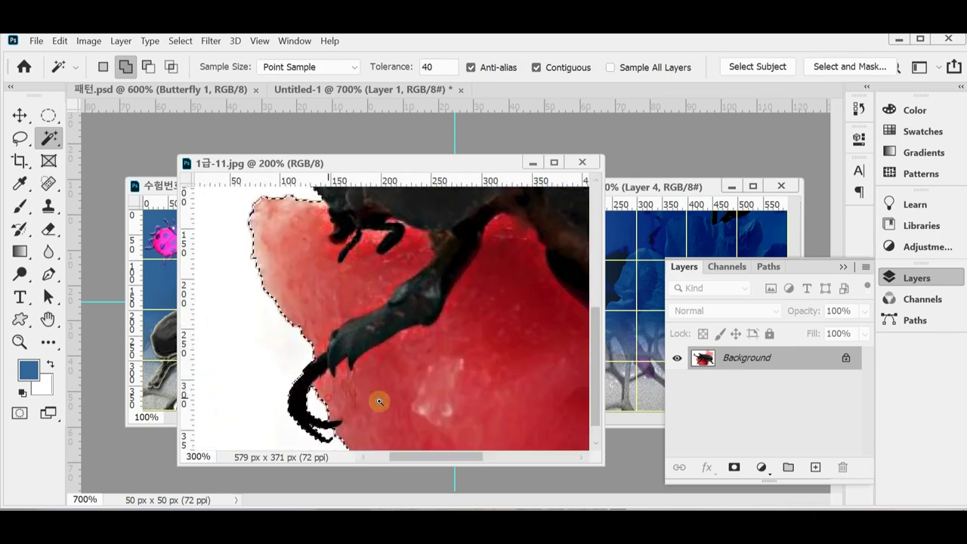
alt+click(384, 363)
alt+click(475, 361)
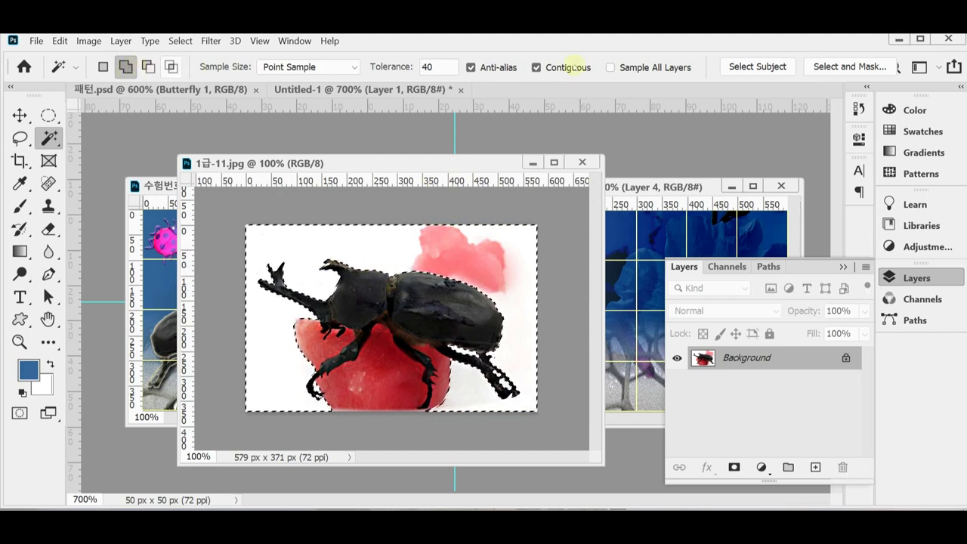
Preview the background selection in Select and Mask without applying it, and invert the selection to the beetle and red fruit
click(818, 68)
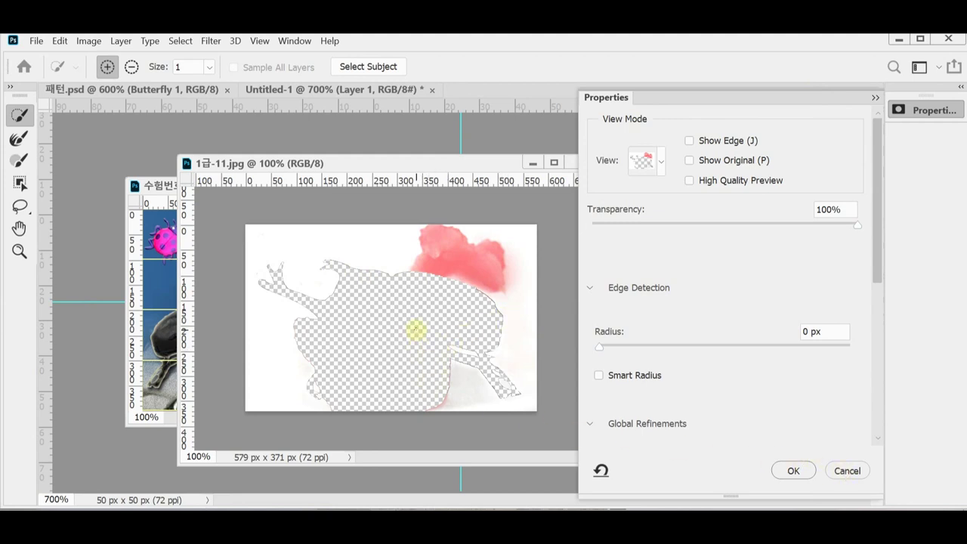
click(848, 471)
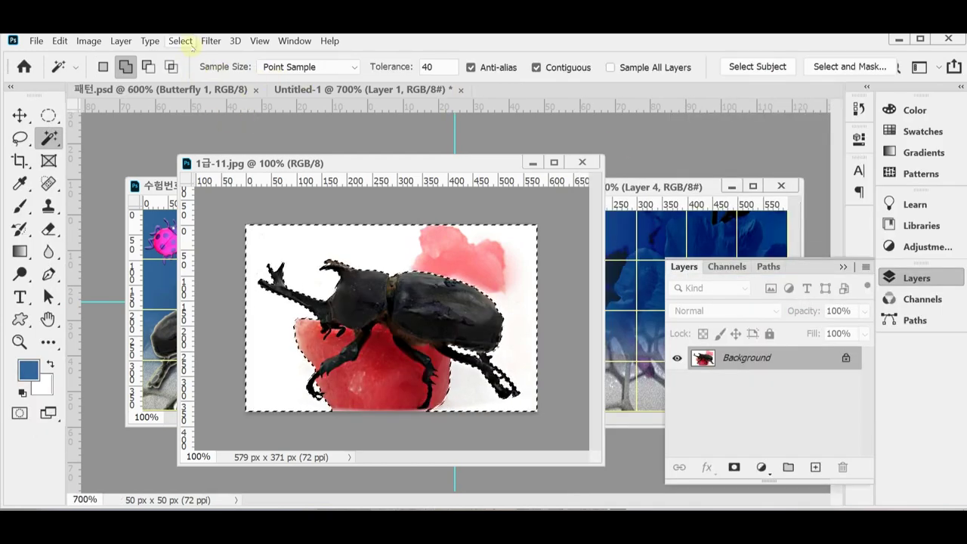
click(186, 43)
click(195, 95)
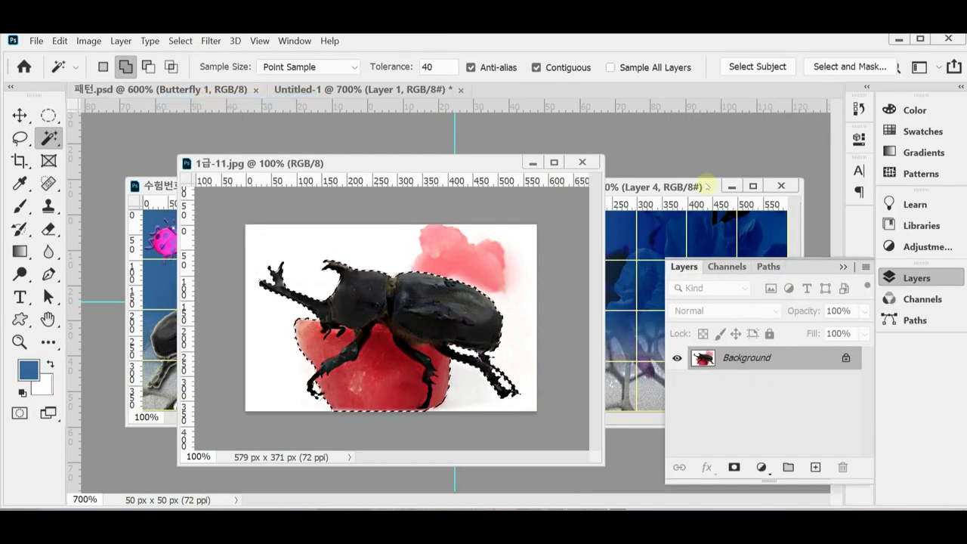
Refine the beetle selection's edge in Select and Mask with Radius 1 px and Smooth 1
click(826, 67)
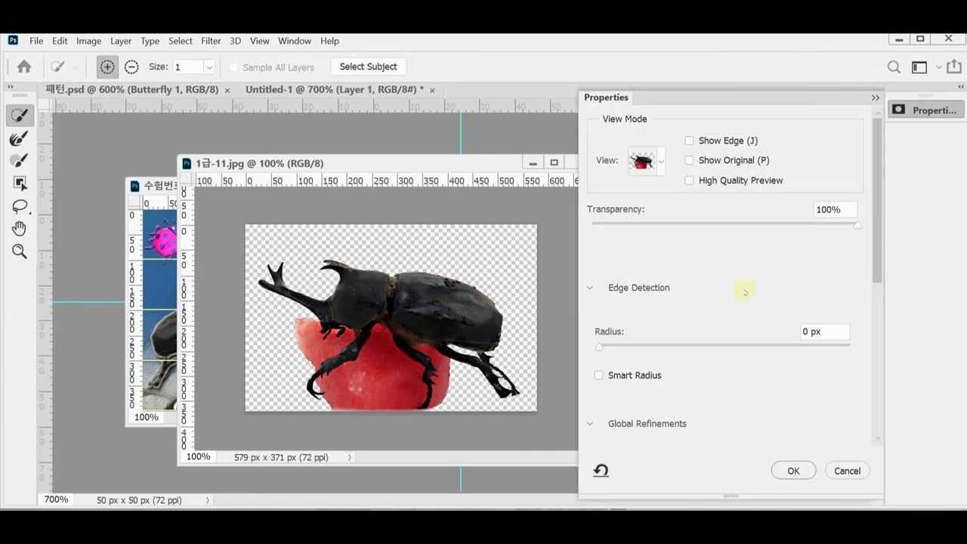
click(830, 330)
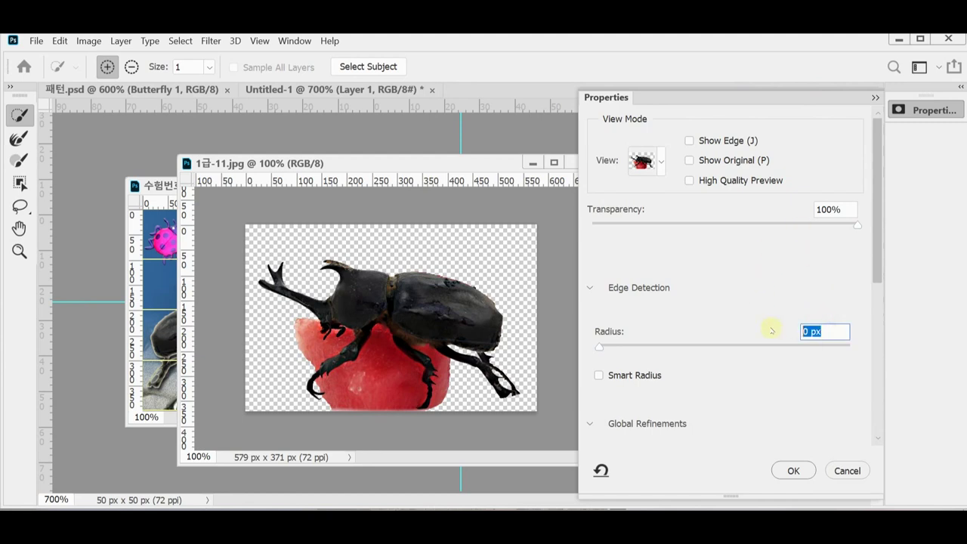
drag(876, 270, 877, 346)
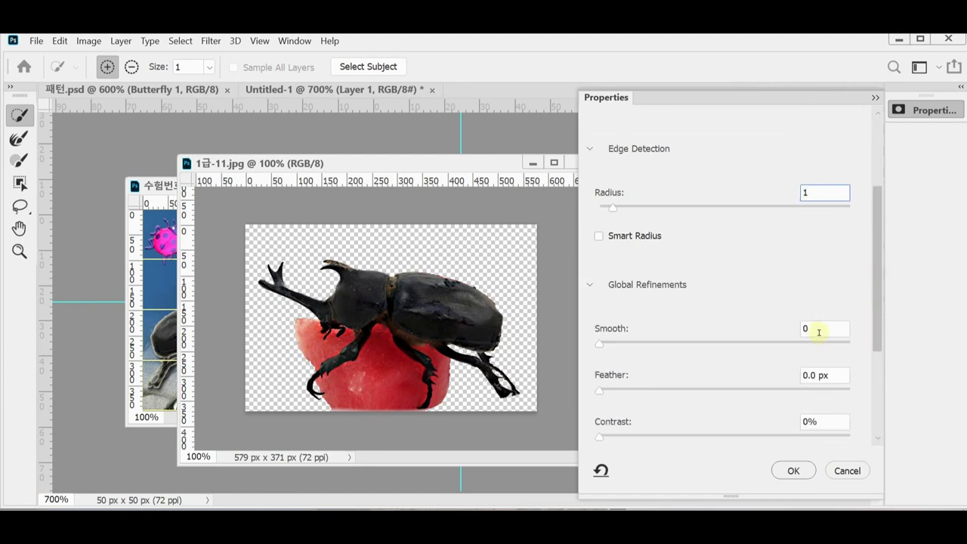
click(793, 331)
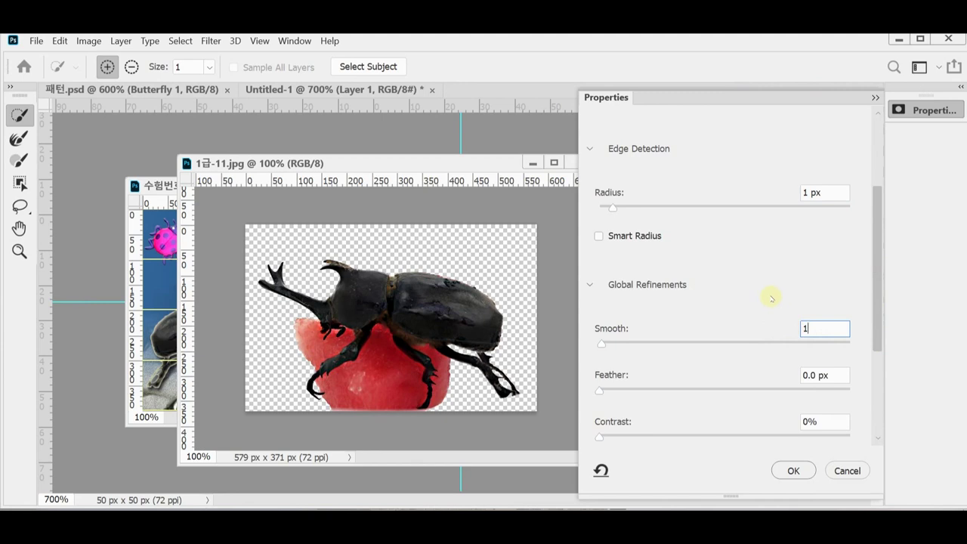
click(794, 471)
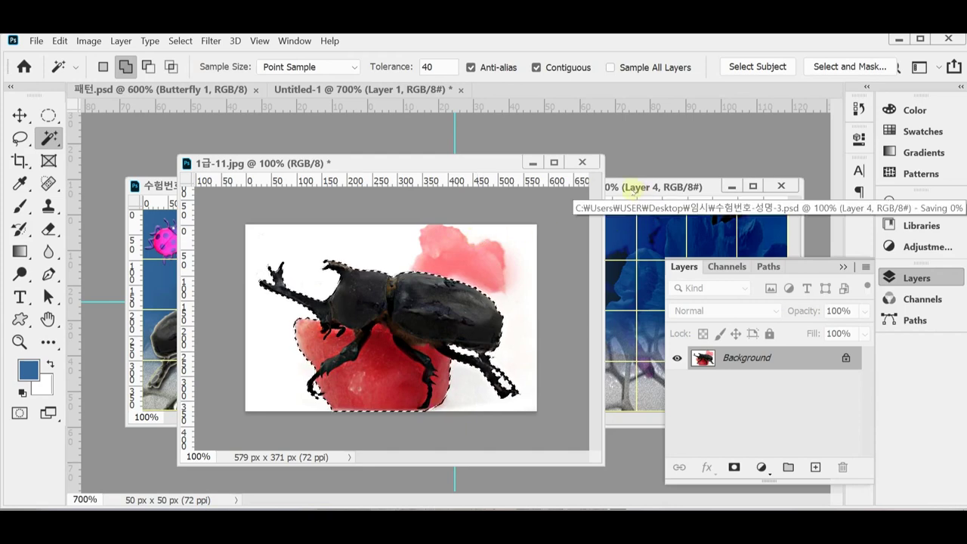
Close 1급-11.jpg without saving and paste the cut-out beetle with its fruit into the third poster
click(582, 163)
click(553, 240)
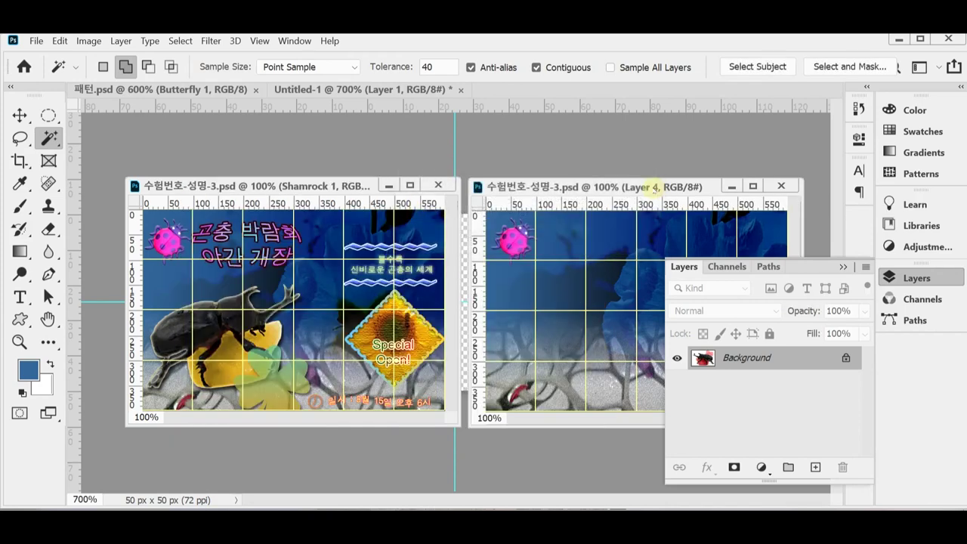
click(911, 278)
Flip the pasted beetle and fruit horizontally and scale them to about 63% with Free Transform
key(ctrl+t)
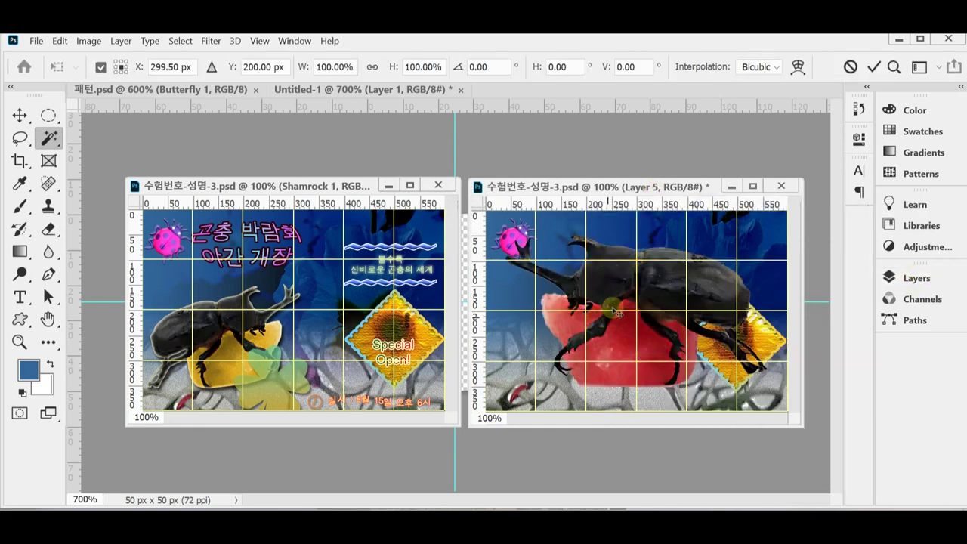
right_click(619, 281)
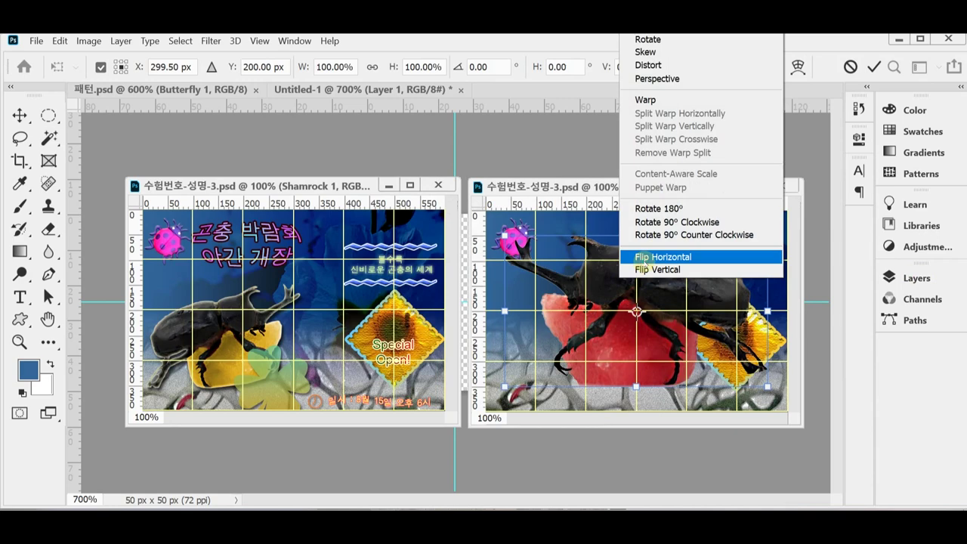
click(641, 258)
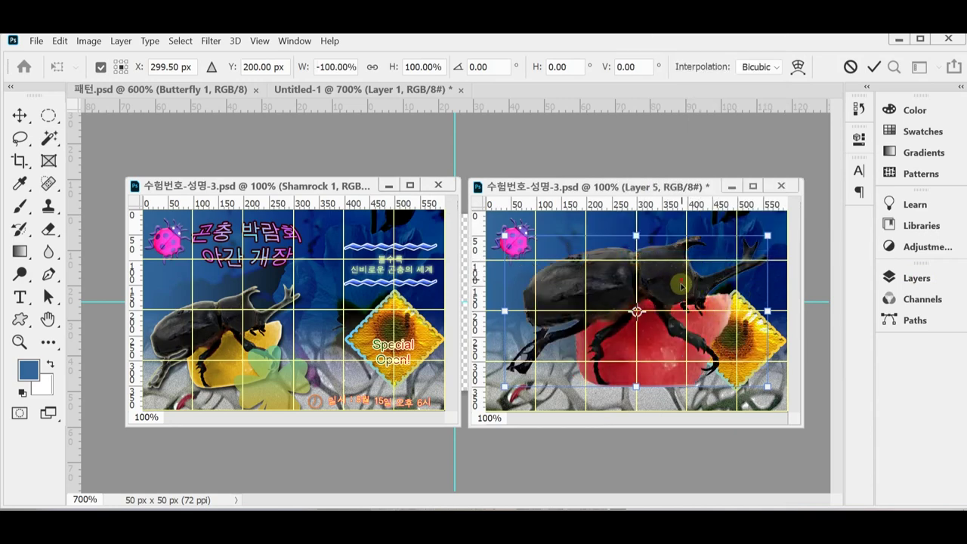
drag(678, 274, 607, 281)
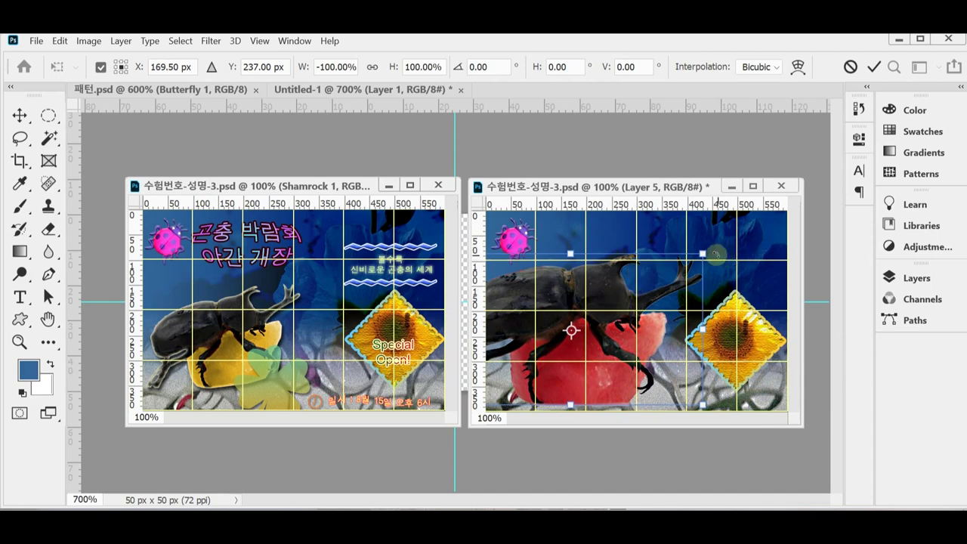
drag(702, 253, 605, 309)
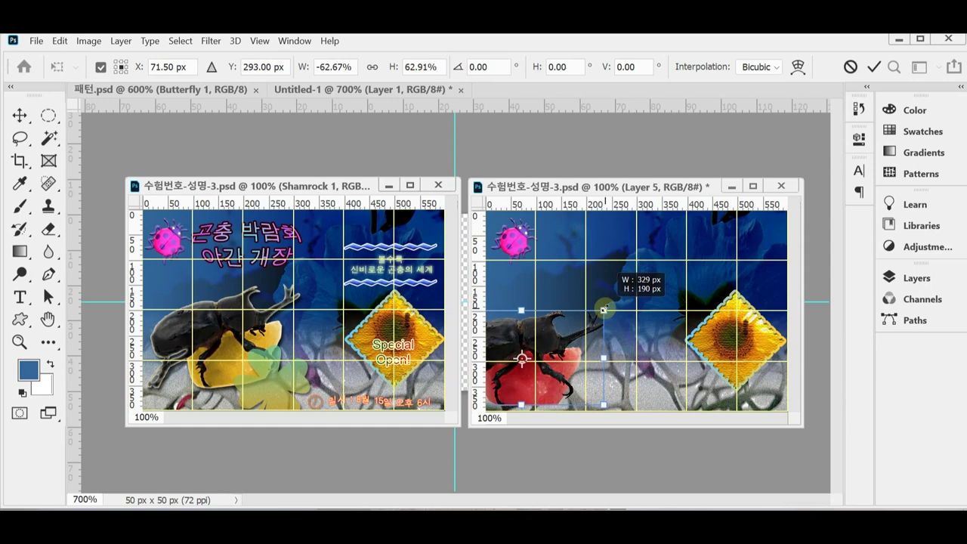
drag(605, 309, 604, 309)
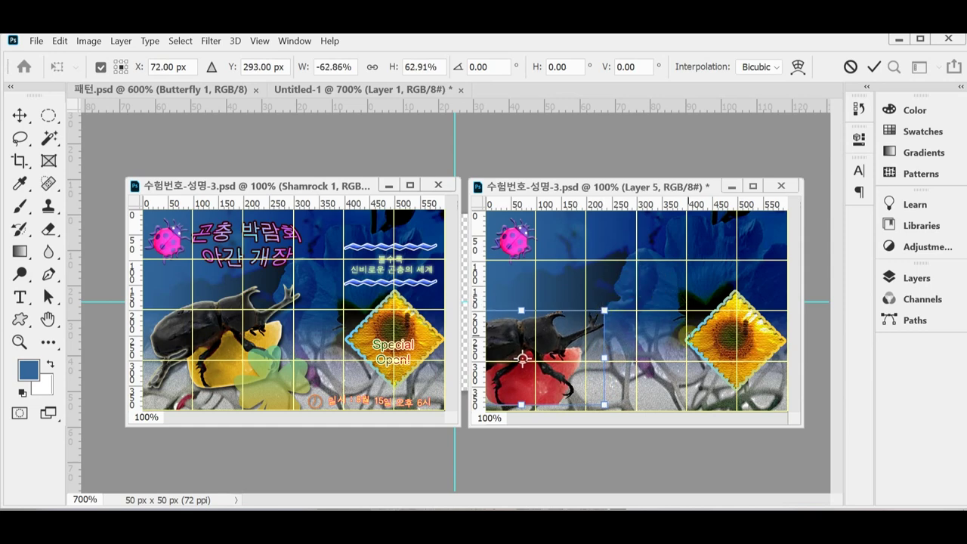
Rotate the beetle about 8° counterclockwise, place it at about X 155 px, Y 265 px to match the sample poster, and apply the transform
drag(553, 349, 622, 334)
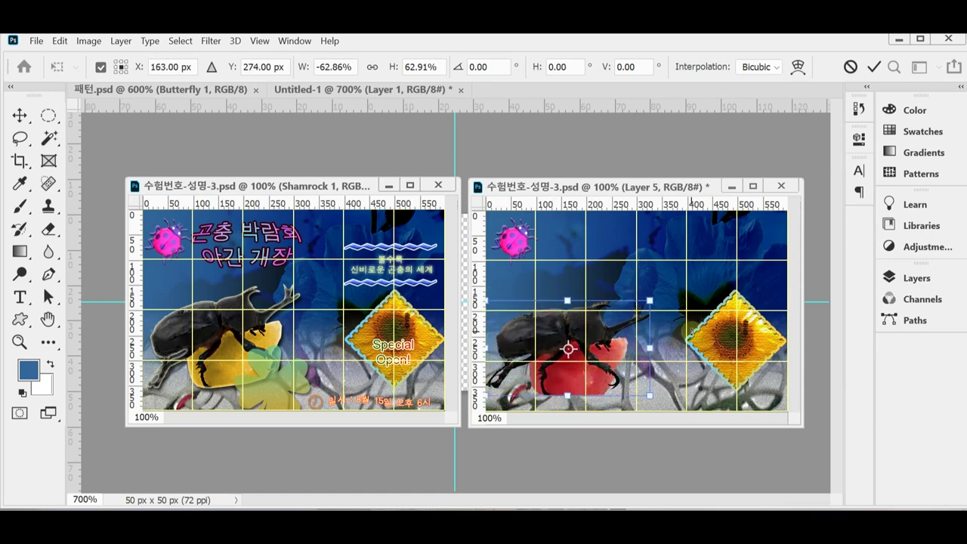
drag(693, 330, 688, 310)
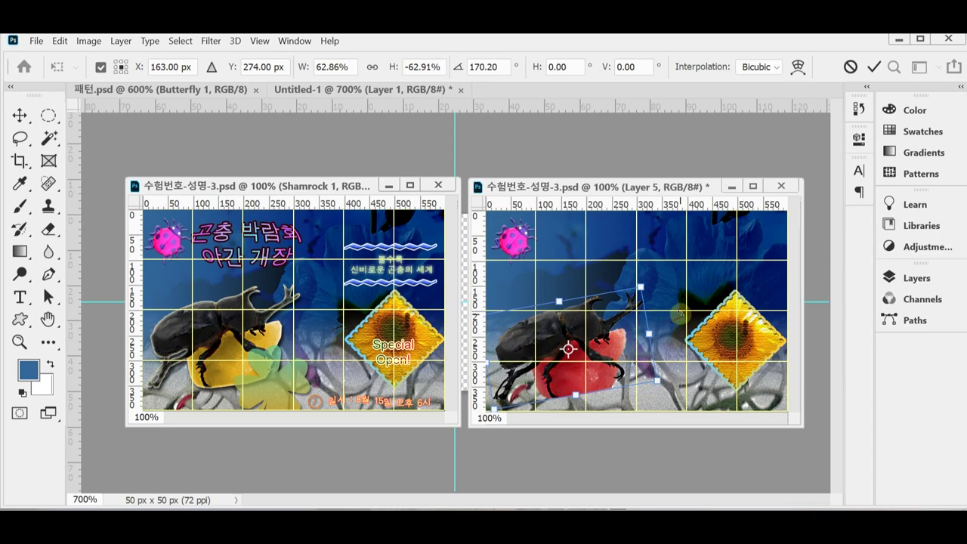
drag(680, 314, 680, 322)
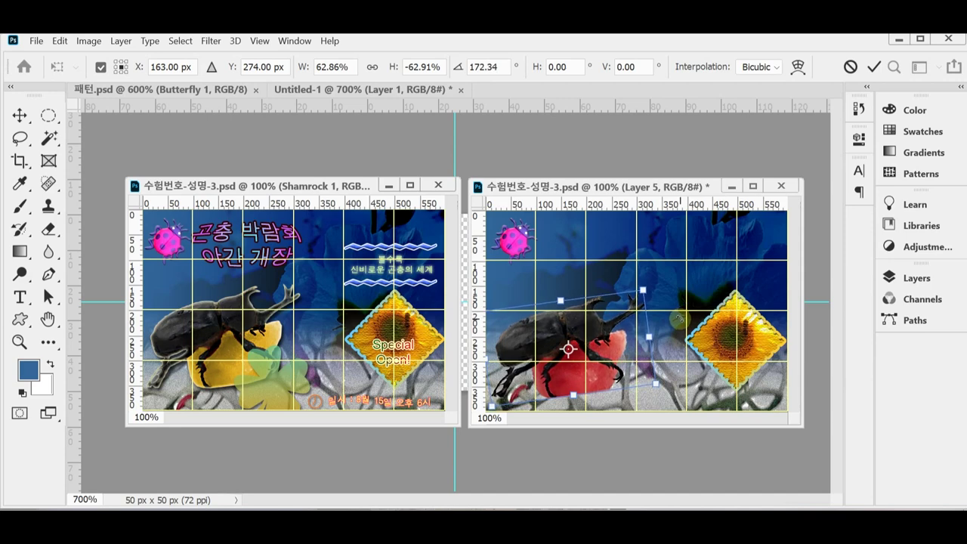
mouse_move(607, 358)
mouse_down()
mouse_move(601, 368)
mouse_move(595, 354)
mouse_move(603, 355)
mouse_up()
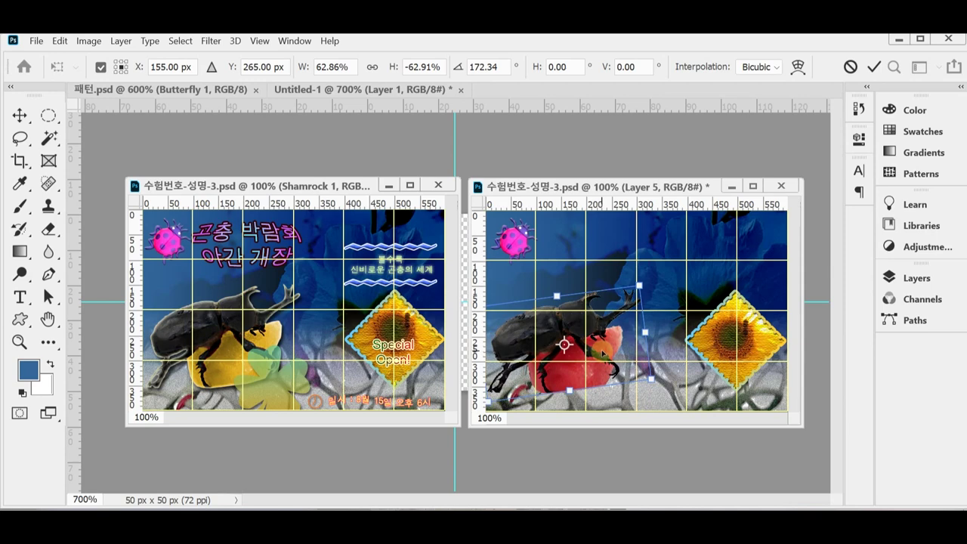
key(Escape)
key(w)
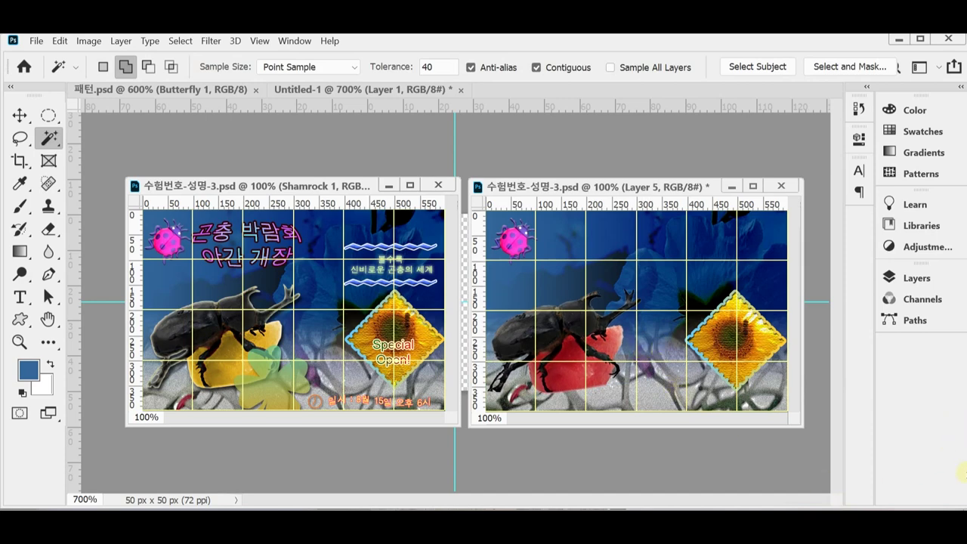
Add an Inner Glow to the beetle layer with colour #fffbcc, Opacity 75% and Size 5 px
click(917, 278)
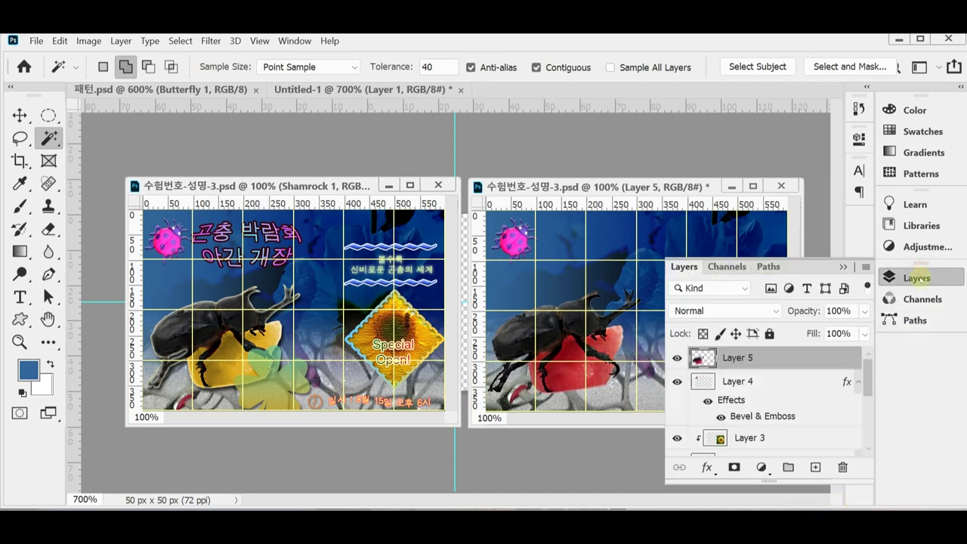
click(705, 469)
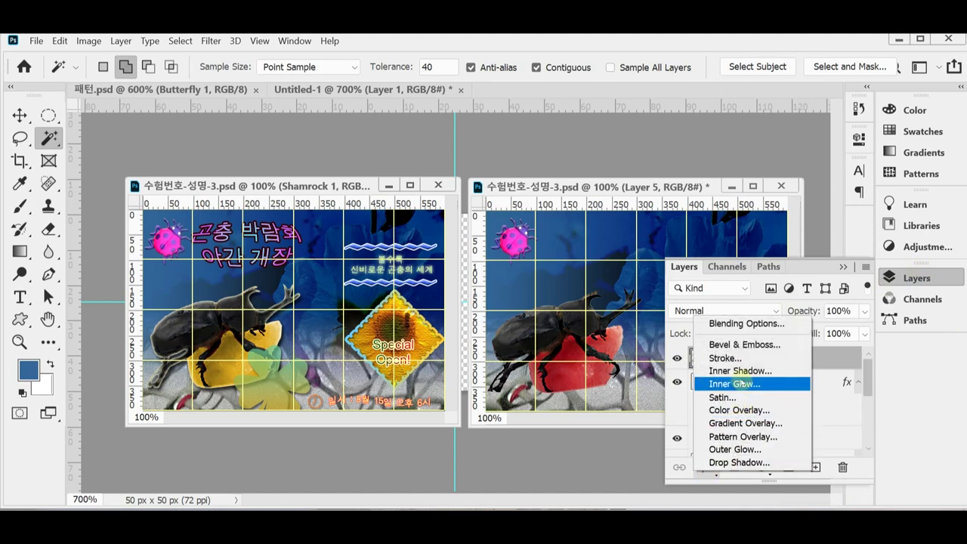
key(Escape)
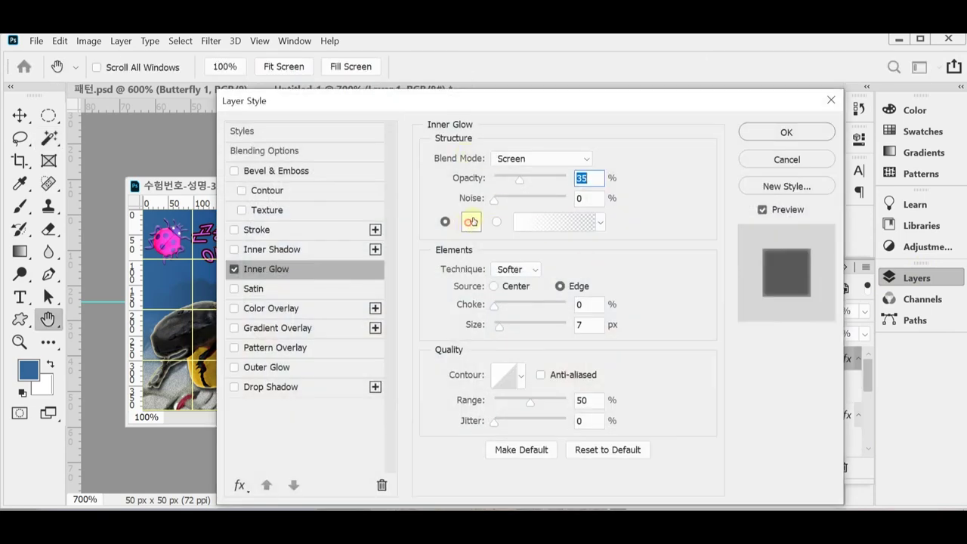
click(470, 222)
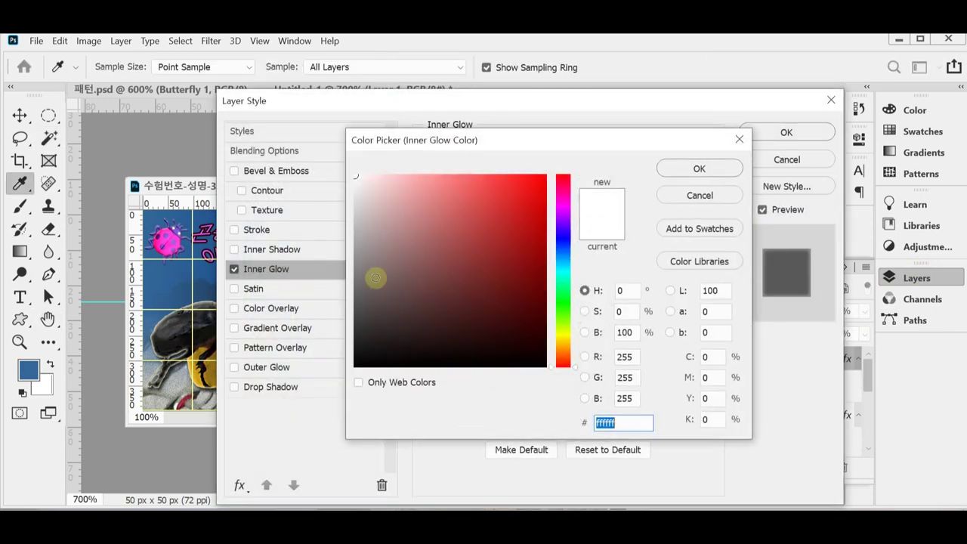
click(562, 338)
drag(386, 188, 392, 167)
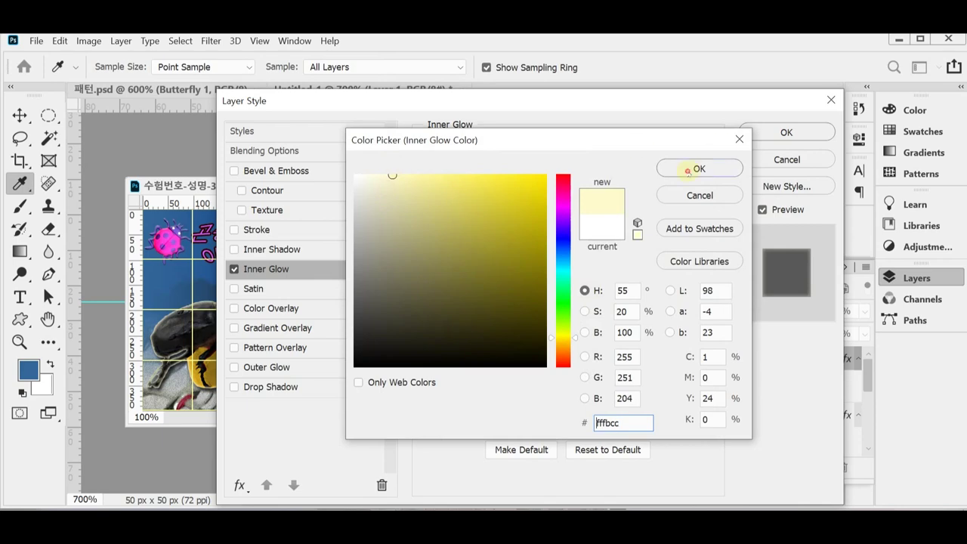
click(695, 168)
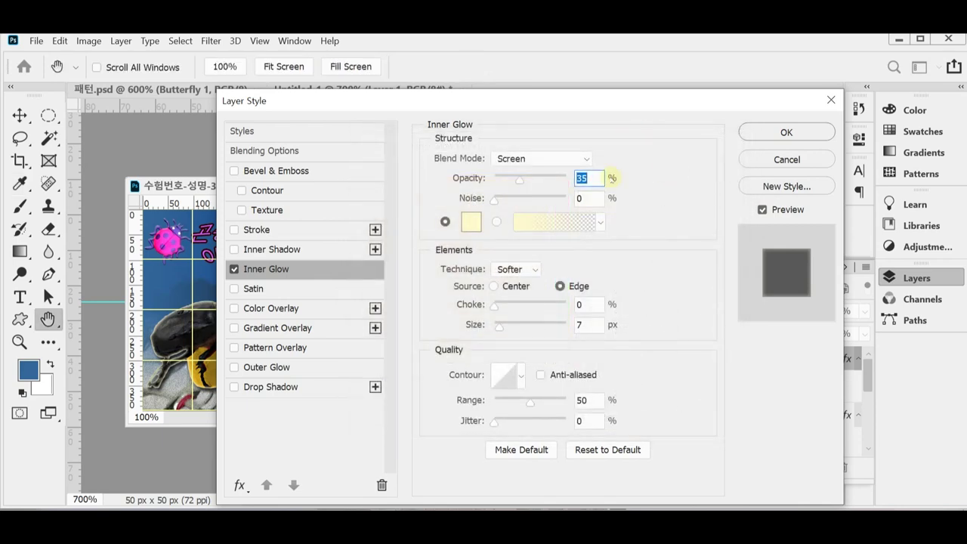
text(75)
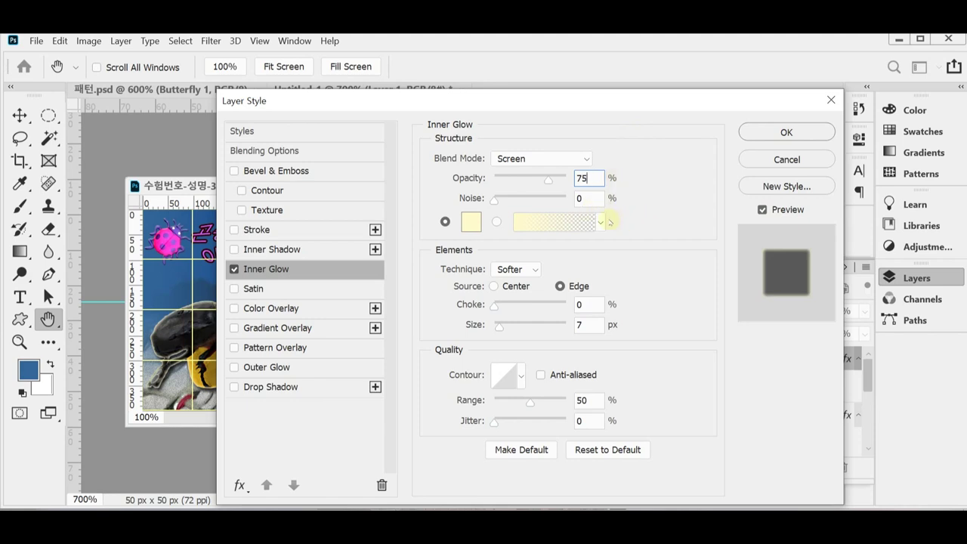
click(591, 323)
text(8)
Add a Drop Shadow to the beetle layer with Opacity 75% and Distance 7 px, apply the layer style and save the poster
click(270, 392)
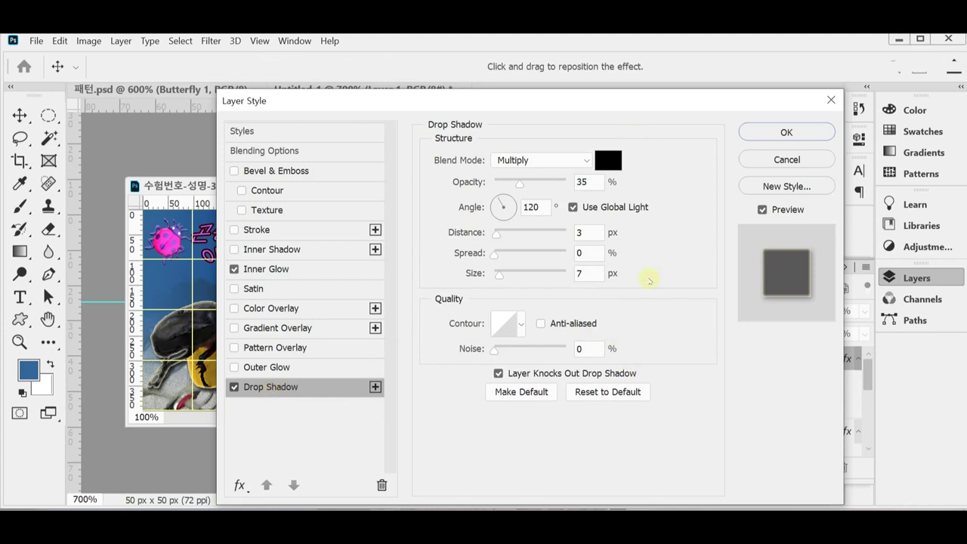
click(597, 184)
text(75)
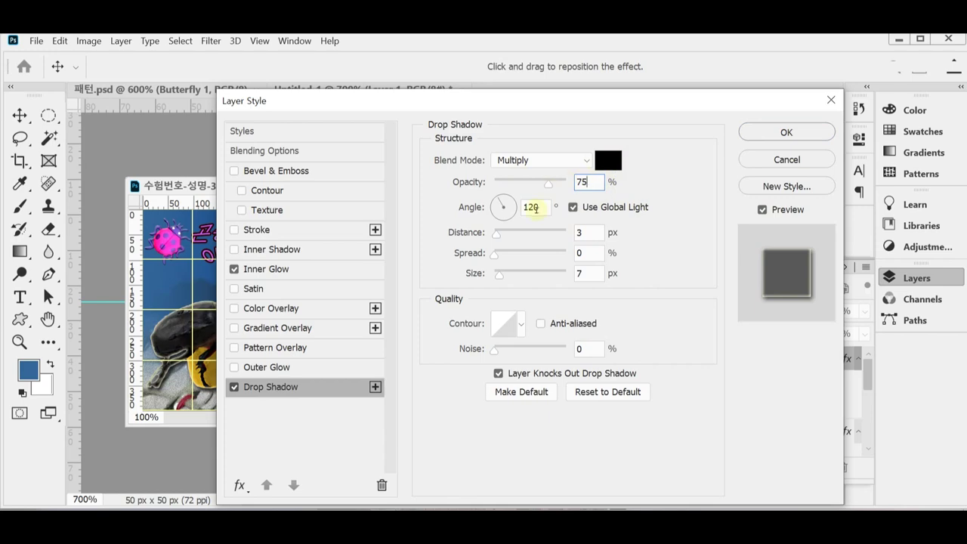
click(585, 232)
text(7)
click(770, 134)
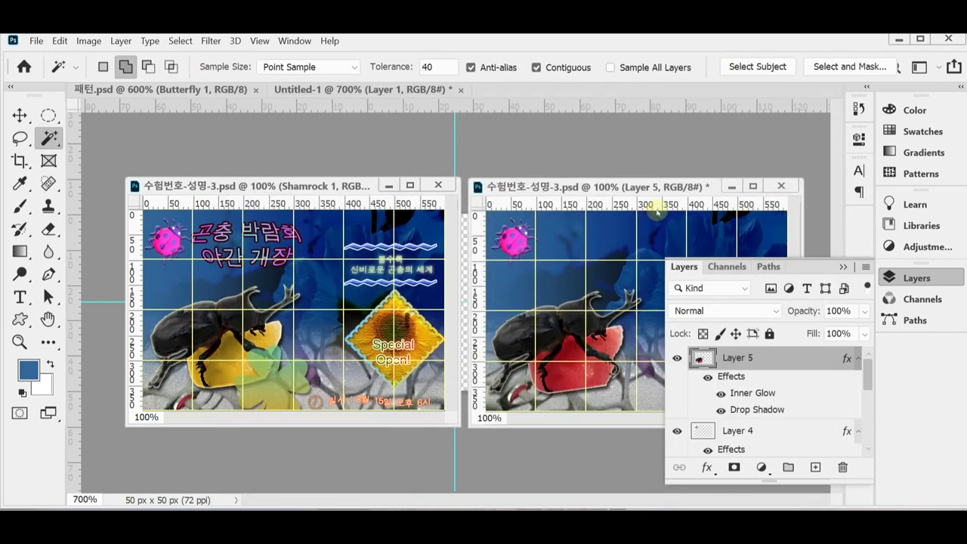
key(ctrl+s)
Review the Inner Glow settings of the beetle layer
double_click(763, 395)
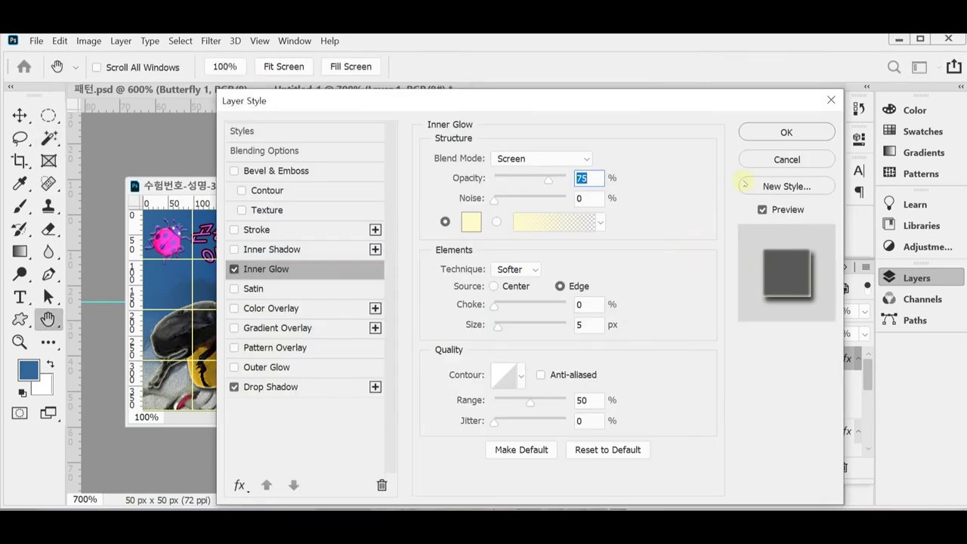
click(786, 132)
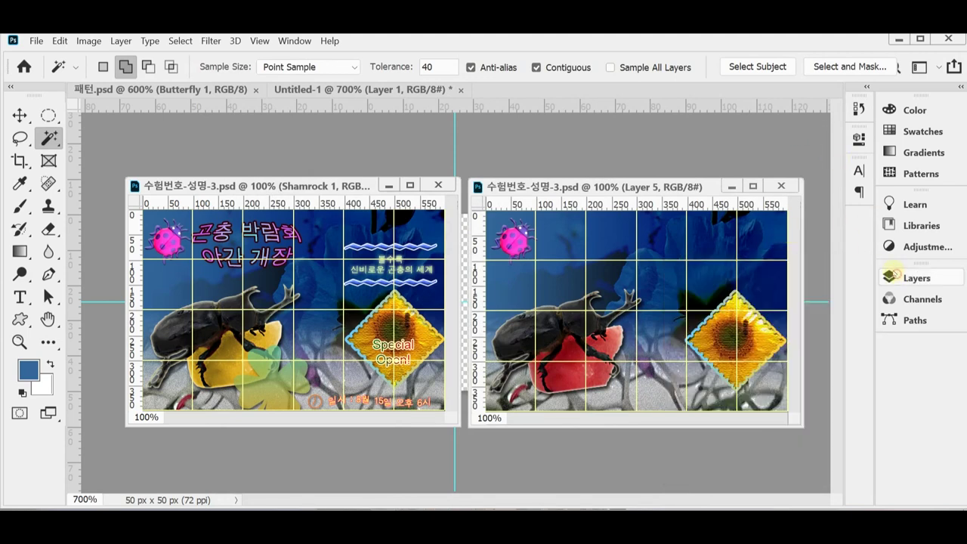
click(890, 275)
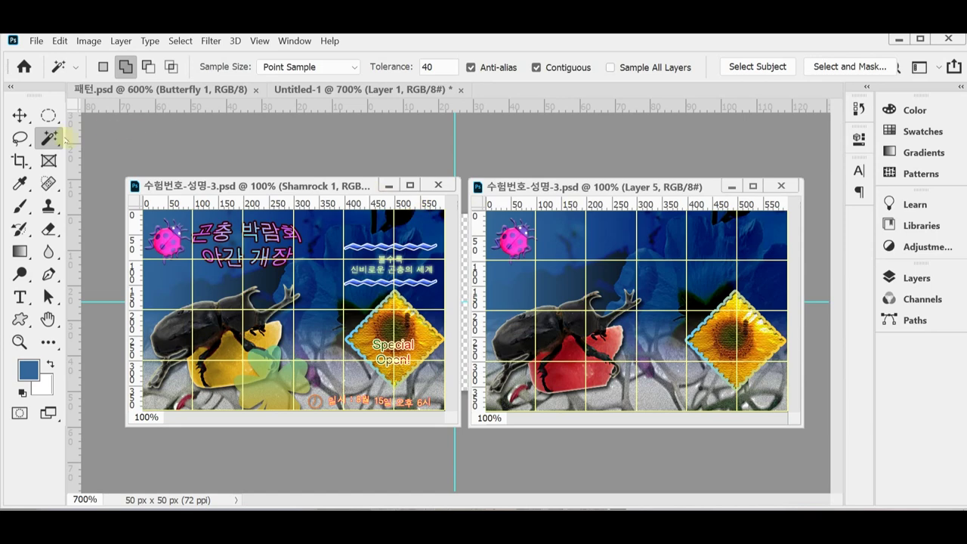
Select the main areas of the red fruit under the beetle with the Quick Selection Tool
click(53, 136)
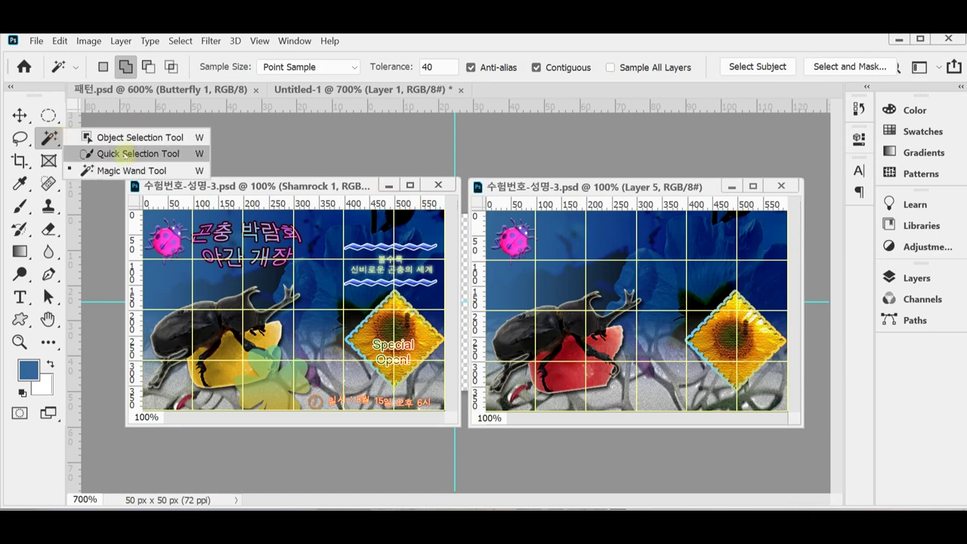
click(124, 153)
scroll(605, 385, up, 1)
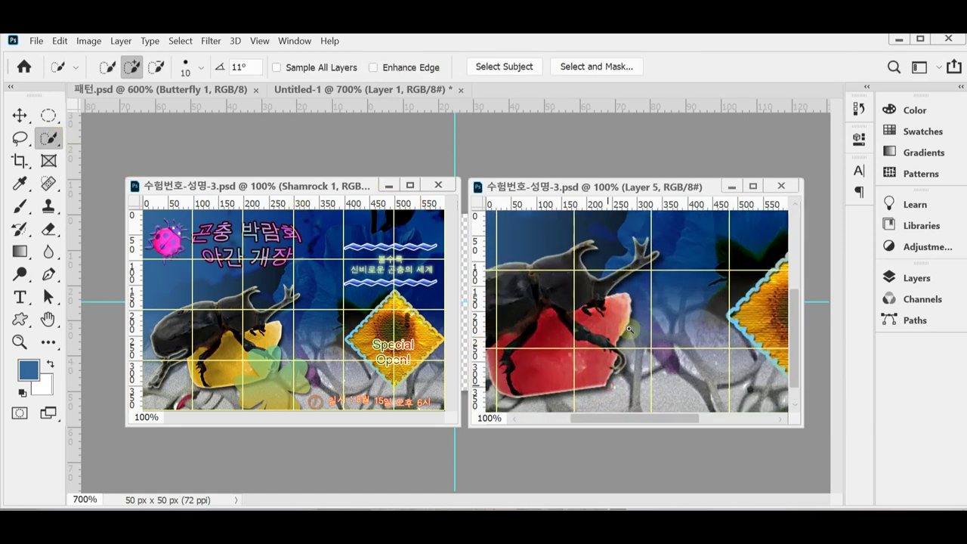
scroll(591, 317, left, 5)
scroll(590, 317, down, 1)
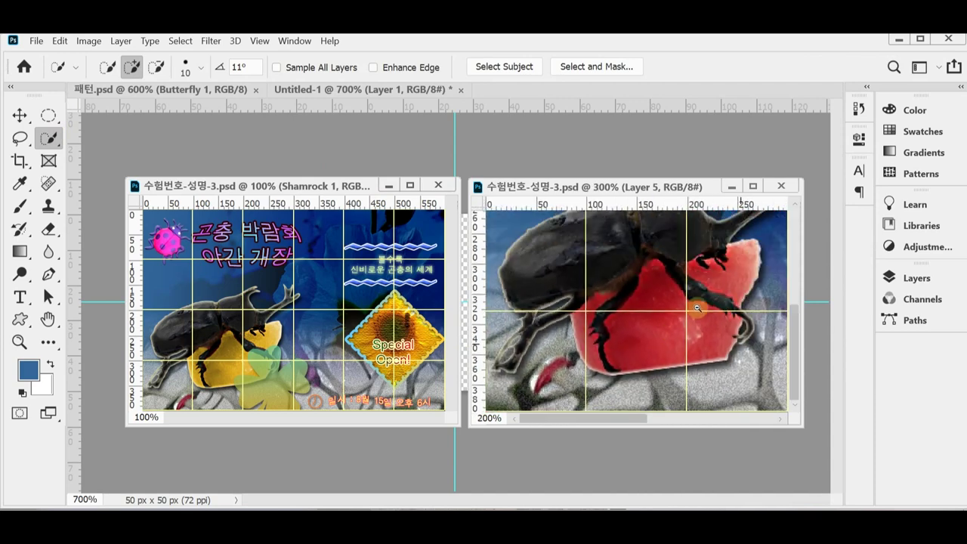
mouse_move(659, 288)
mouse_down()
mouse_move(631, 346)
mouse_move(578, 332)
mouse_move(586, 351)
mouse_up()
mouse_move(703, 276)
mouse_down()
mouse_move(737, 317)
mouse_move(752, 249)
mouse_move(763, 264)
mouse_up()
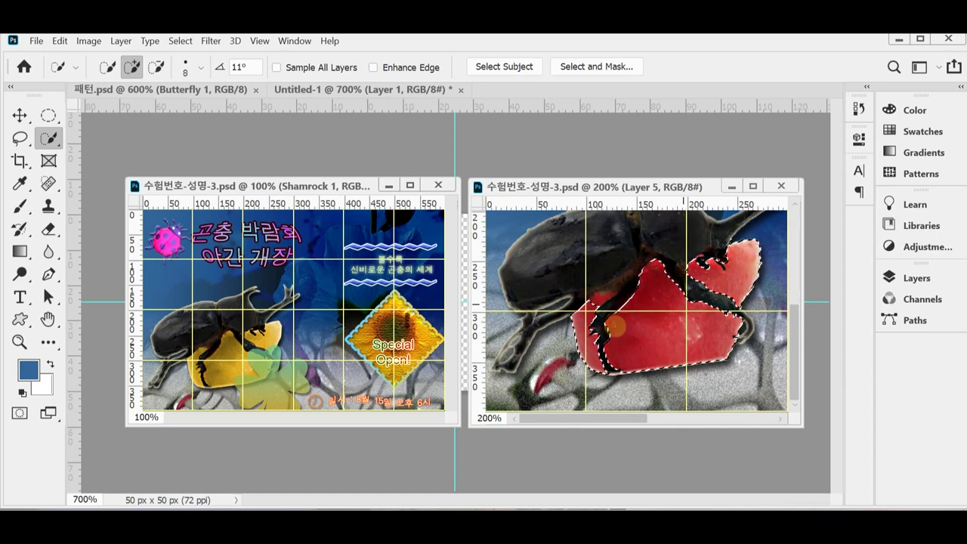
Extend the fruit selection into the narrow areas beside the beetle's legs, reducing the brush size to 5 and 2
key(bracketleft)
key(bracketleft)
key(bracketleft)
key(bracketleft)
key(bracketleft)
drag(602, 308, 622, 292)
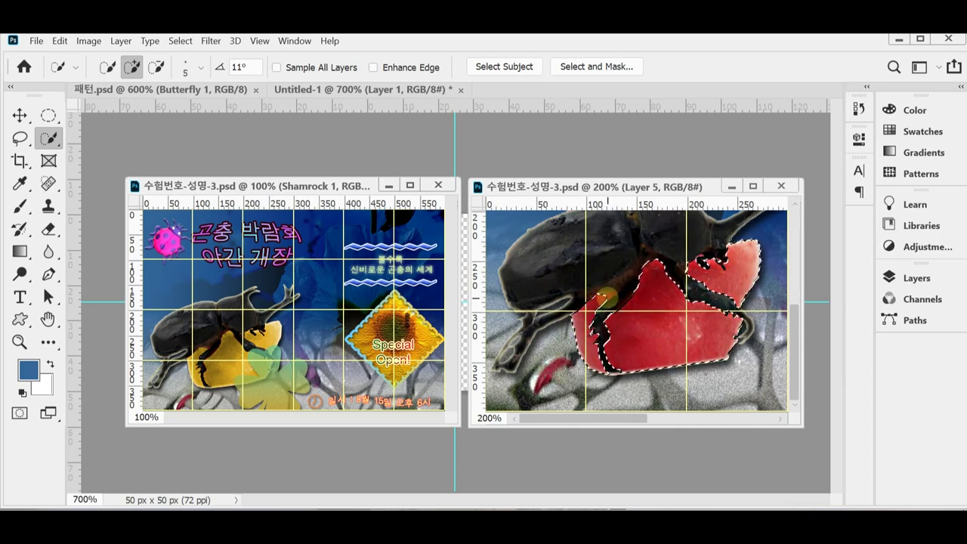
key(bracketleft)
key(bracketleft)
key(bracketleft)
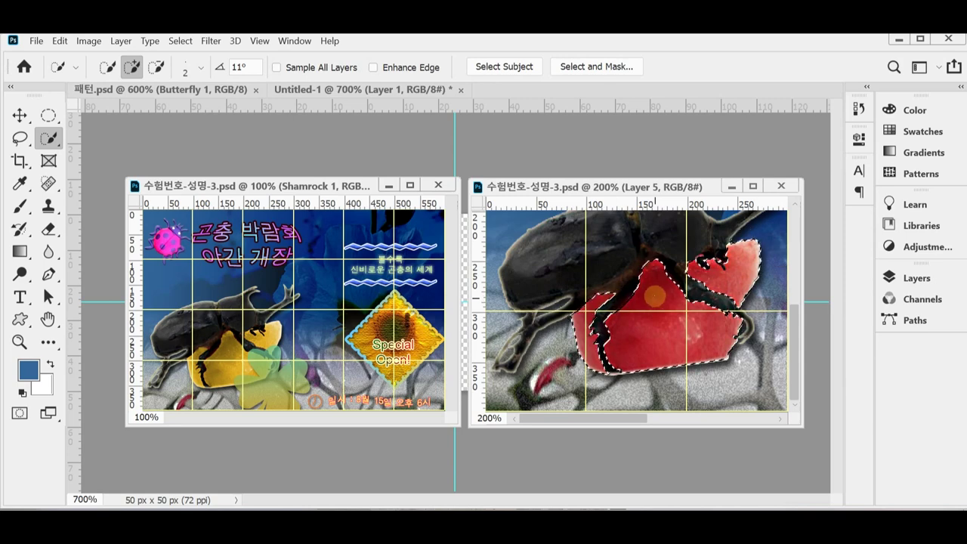
mouse_move(660, 270)
mouse_down()
mouse_move(675, 335)
mouse_move(702, 314)
mouse_move(702, 263)
mouse_move(707, 336)
mouse_up()
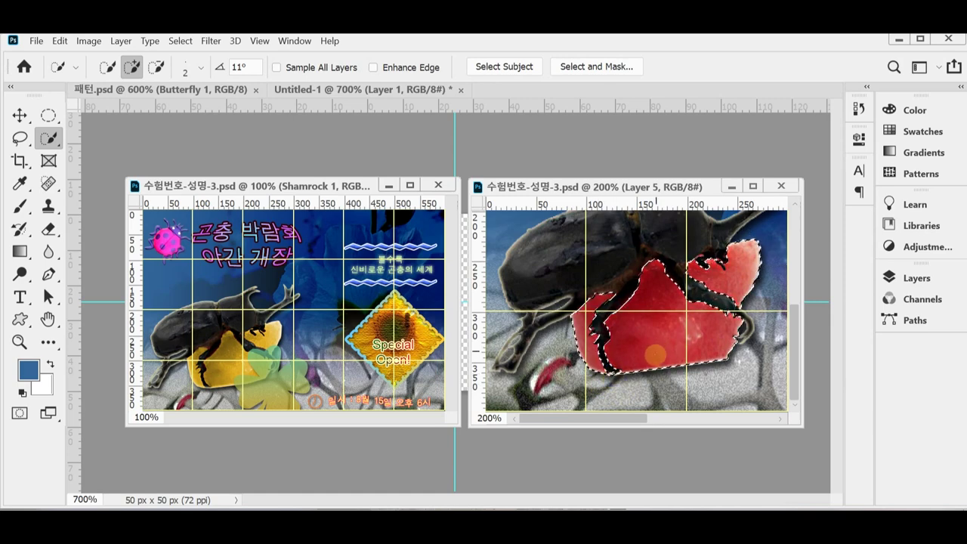
Recolour the selected fruit yellow with a Hue/Saturation adjustment layer using Colorize, Hue 45 and Saturation 75
key(ctrl+minus)
click(917, 278)
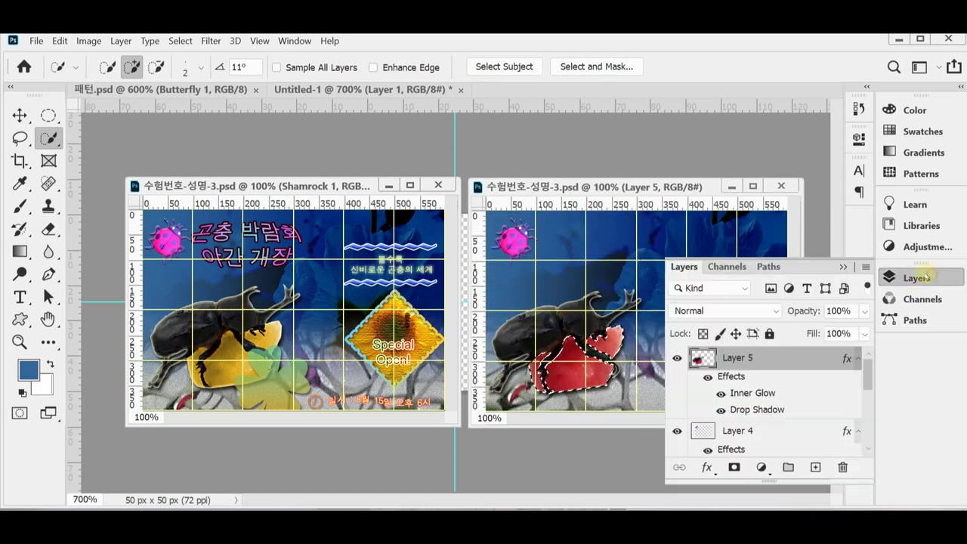
click(762, 467)
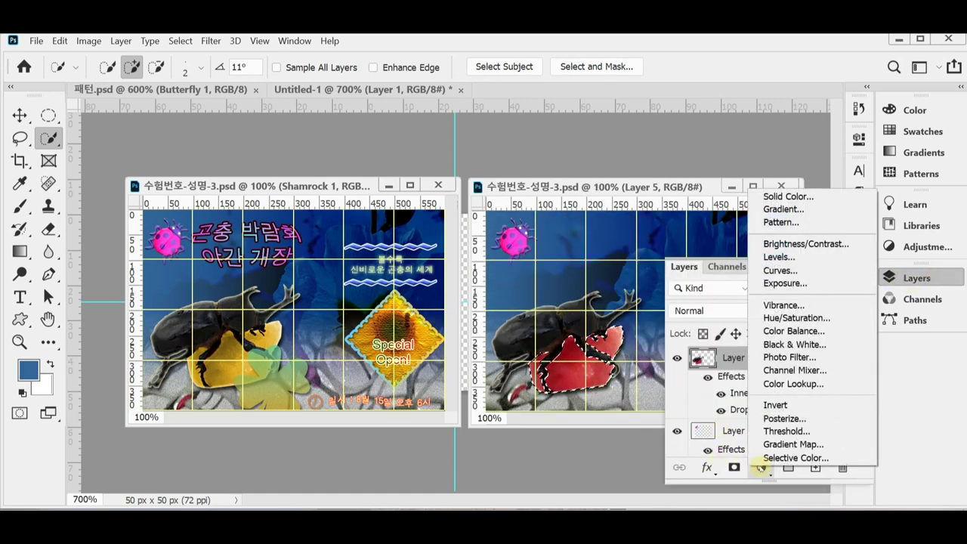
click(828, 318)
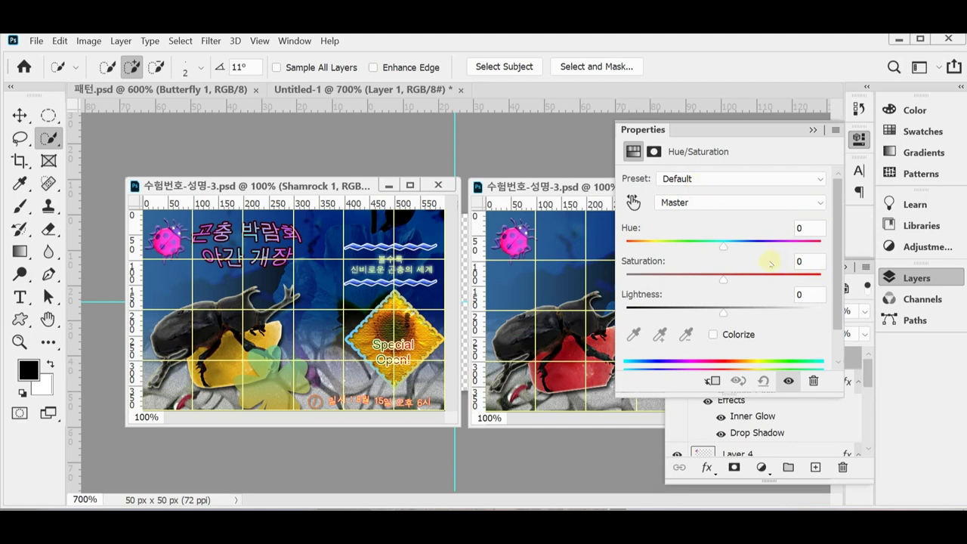
click(714, 335)
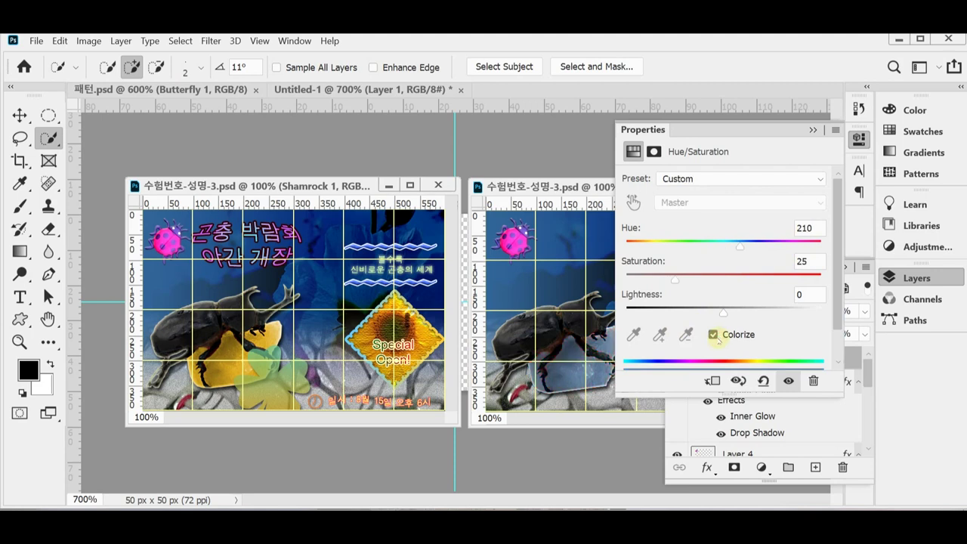
drag(710, 247, 655, 247)
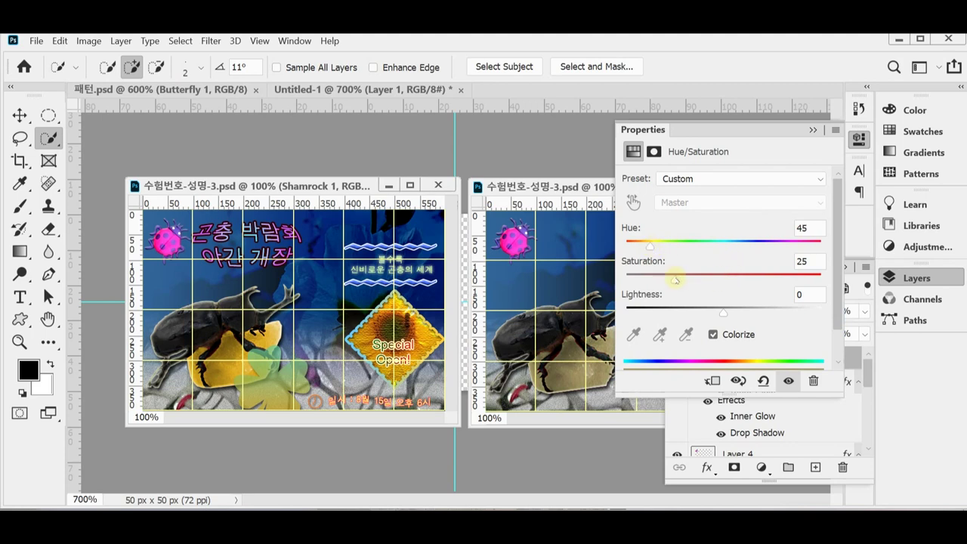
drag(677, 278, 772, 278)
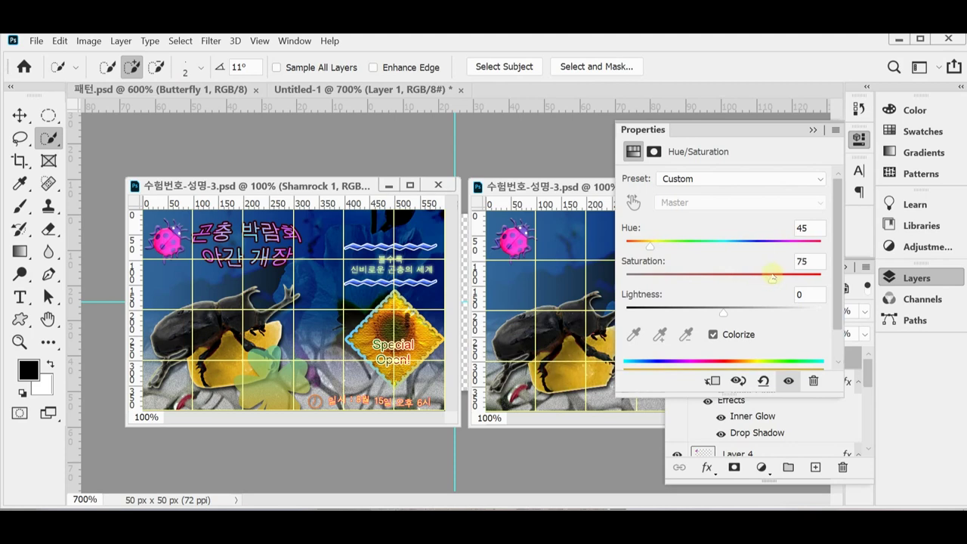
click(915, 277)
click(859, 138)
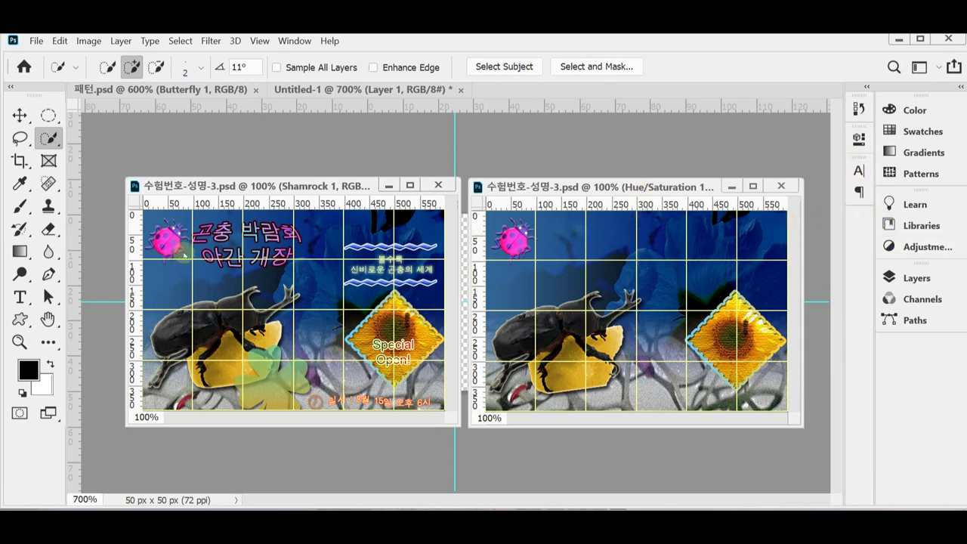
Switch to the Rectangle Tool in Shape mode for drawing on the third poster
click(20, 319)
right_click(19, 318)
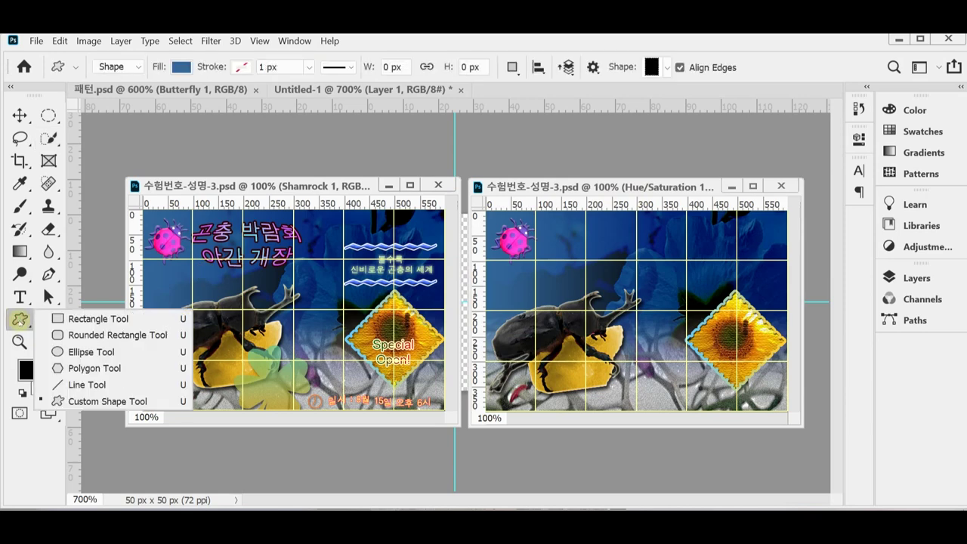
click(75, 319)
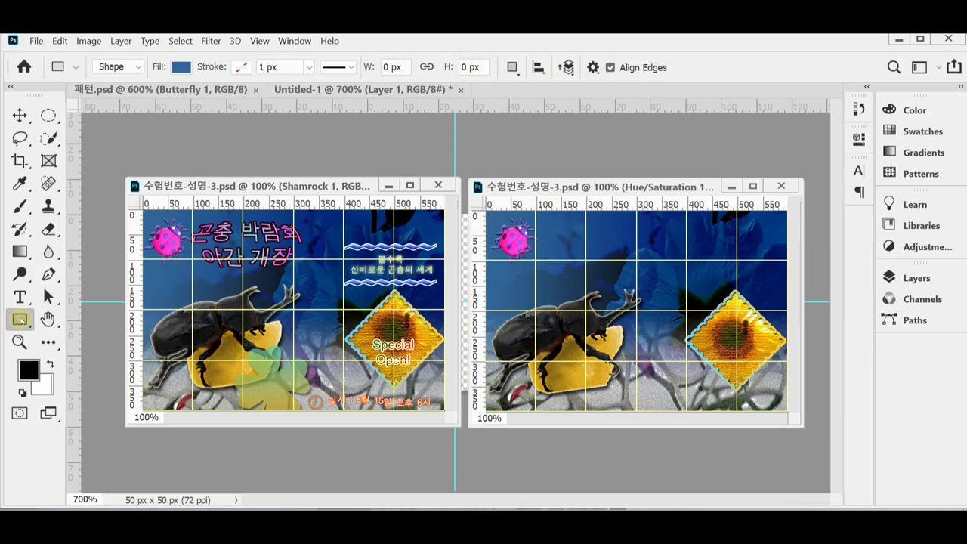
Draw a shamrock custom shape from the Nature group, about 164 × 174 px, below the beetle in the unfinished poster
right_click(20, 319)
click(83, 401)
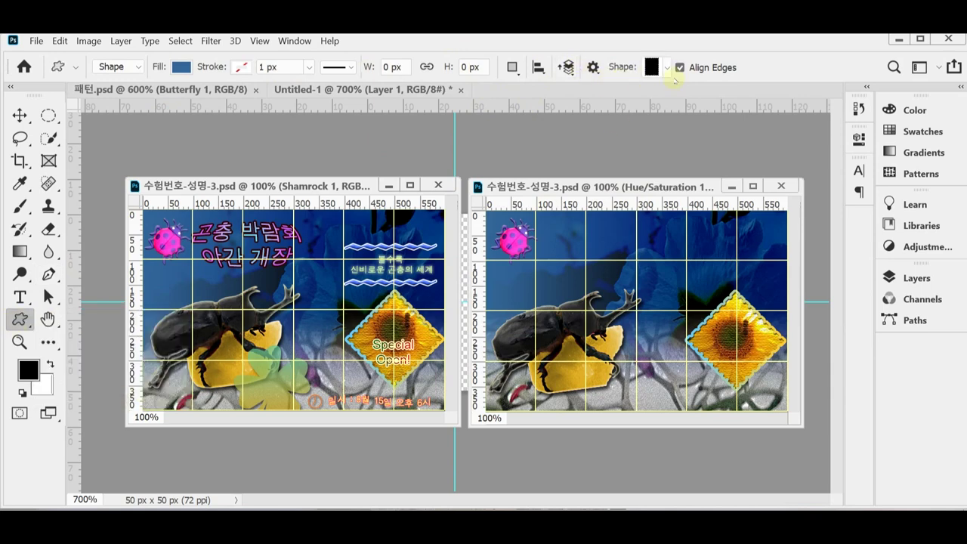
click(667, 68)
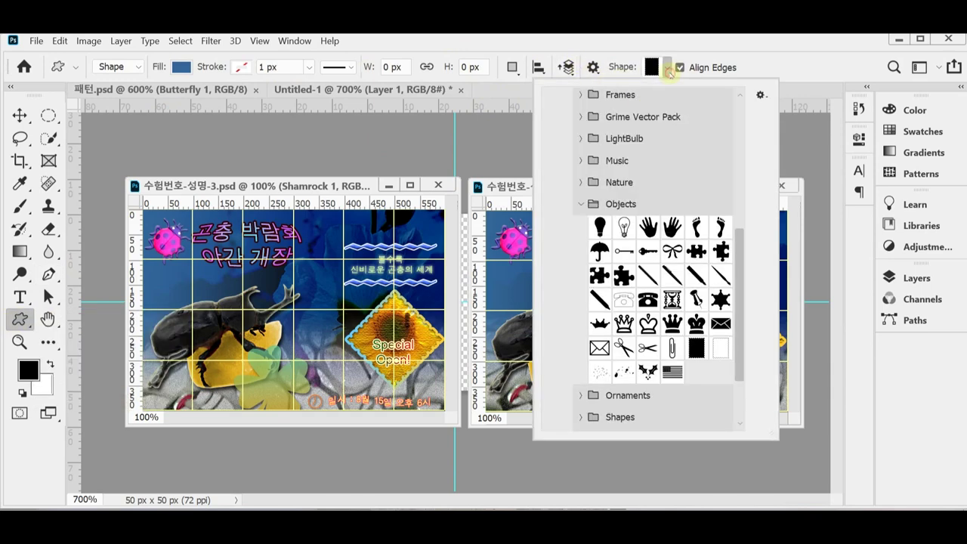
click(580, 205)
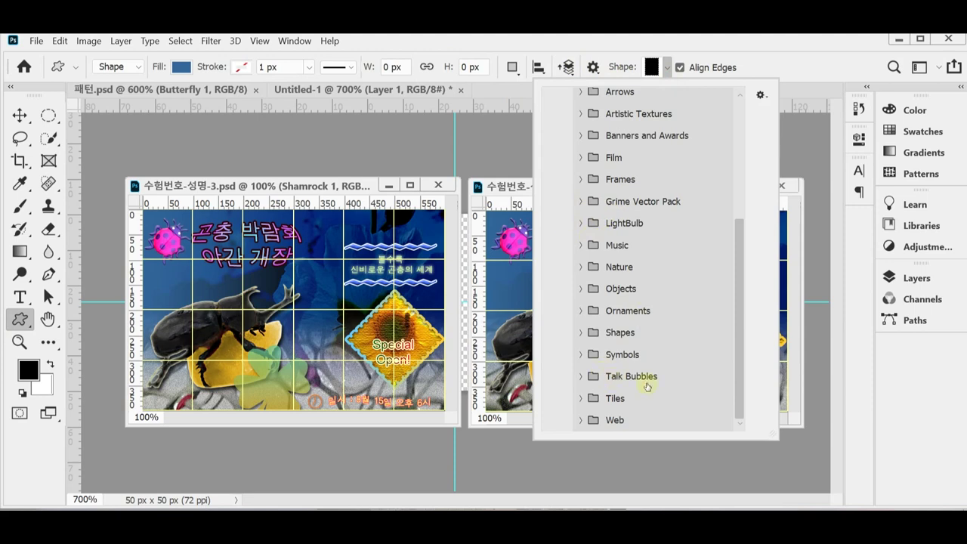
click(582, 267)
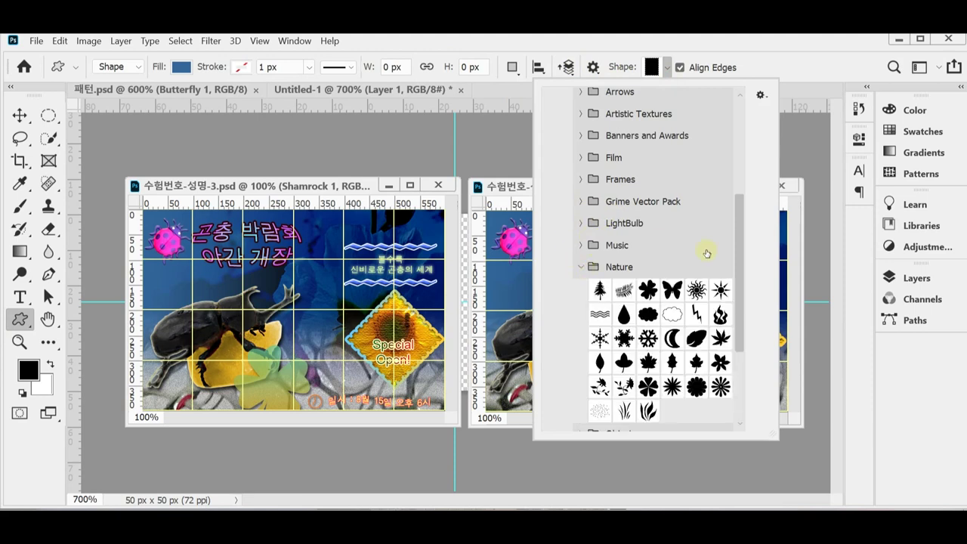
click(649, 291)
click(597, 37)
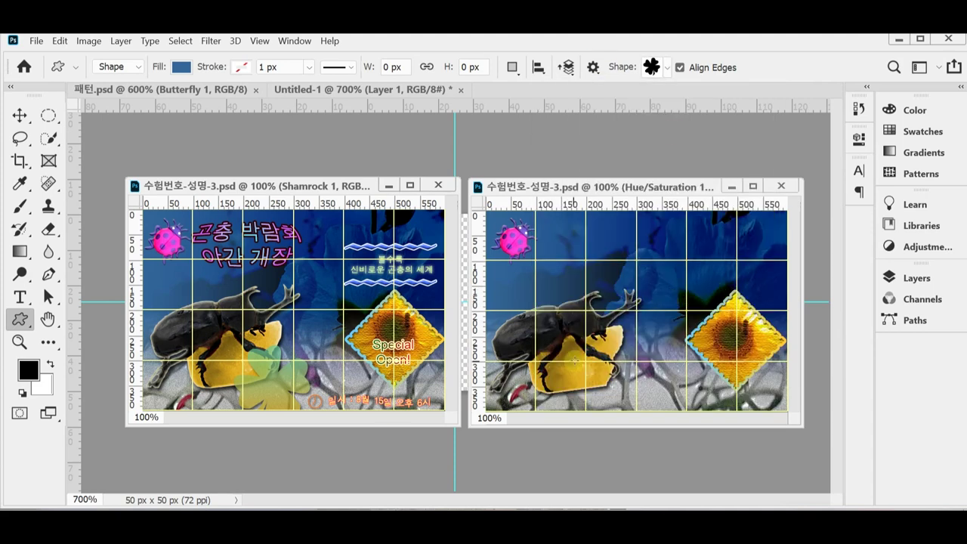
drag(576, 359, 670, 443)
drag(602, 367, 616, 381)
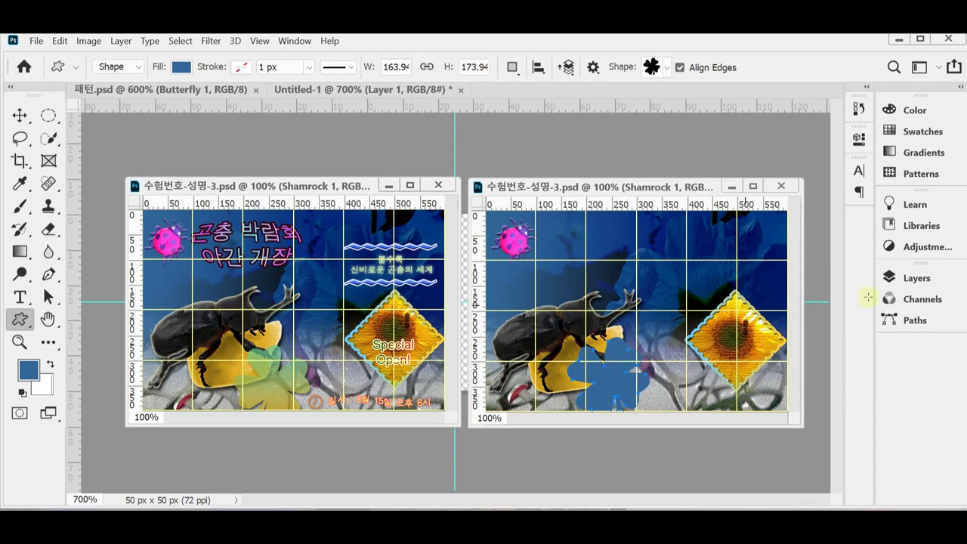
Add a Gradient Overlay to the shamrock layer and set the gradient's starting colour stop to #c90
click(916, 277)
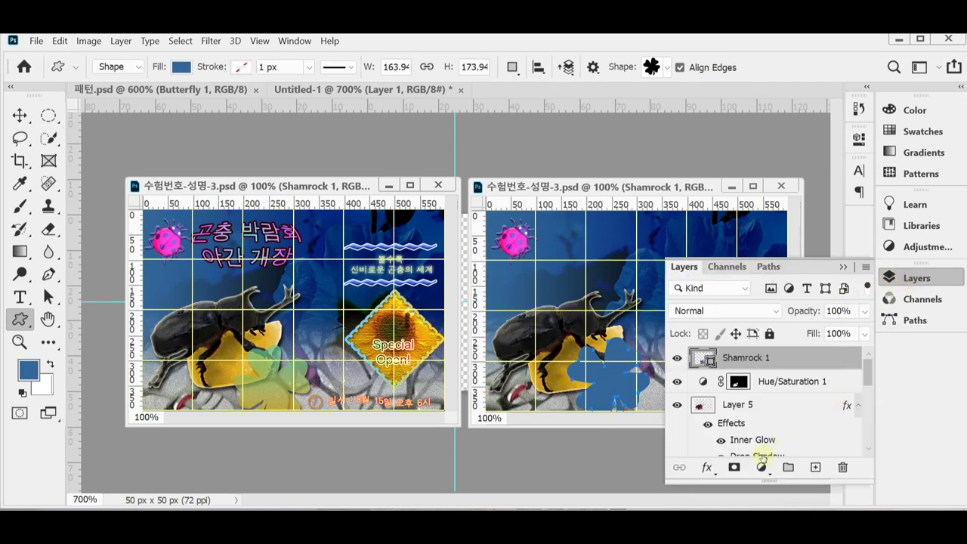
click(706, 467)
click(760, 415)
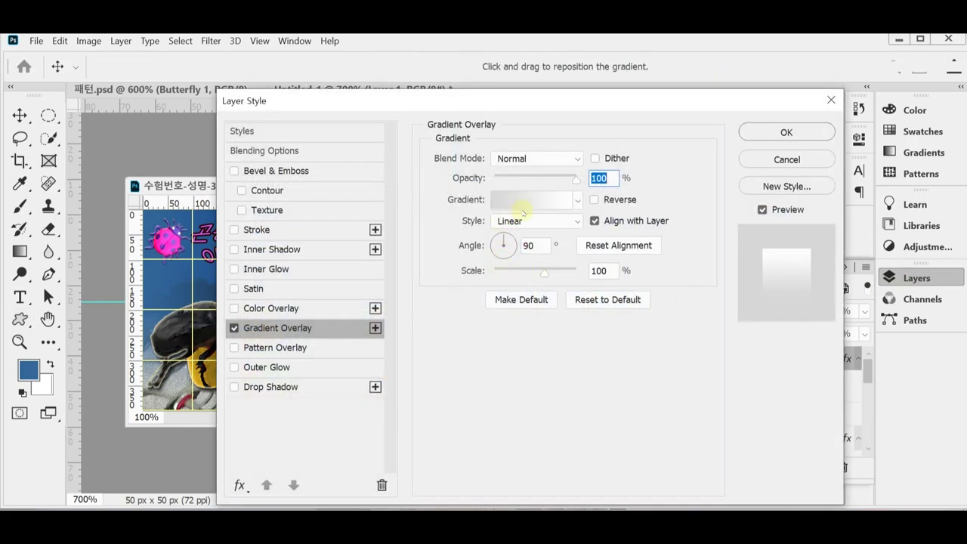
click(523, 201)
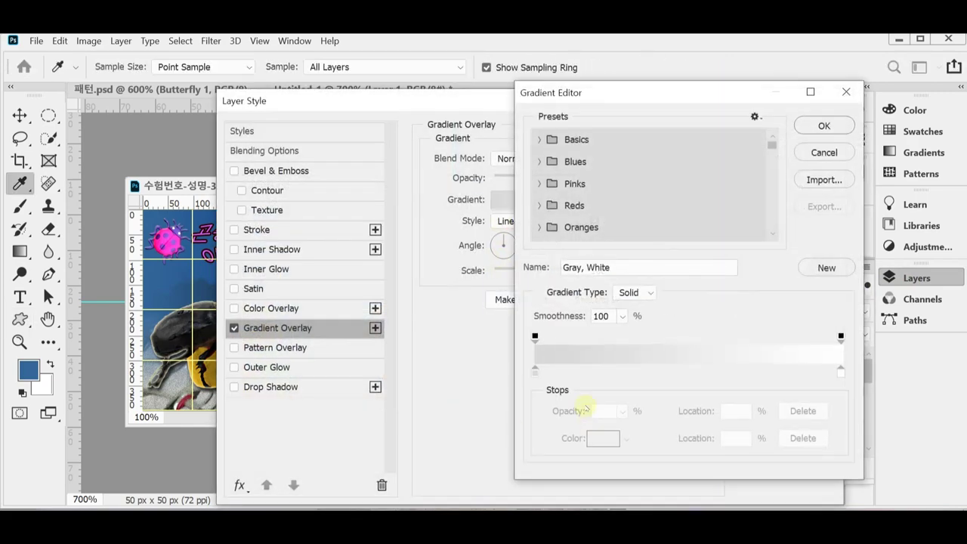
double_click(534, 371)
text(d)
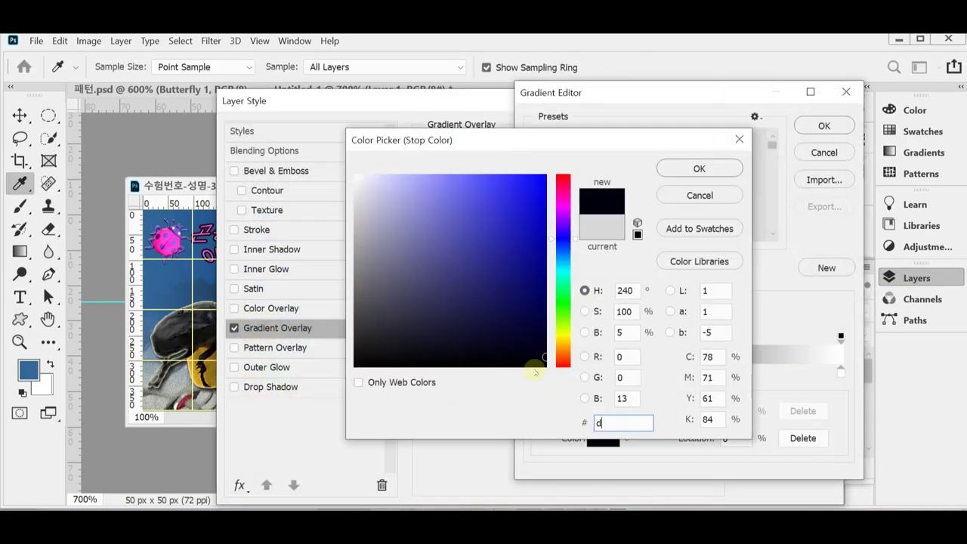
key(BackSpace)
text(c90)
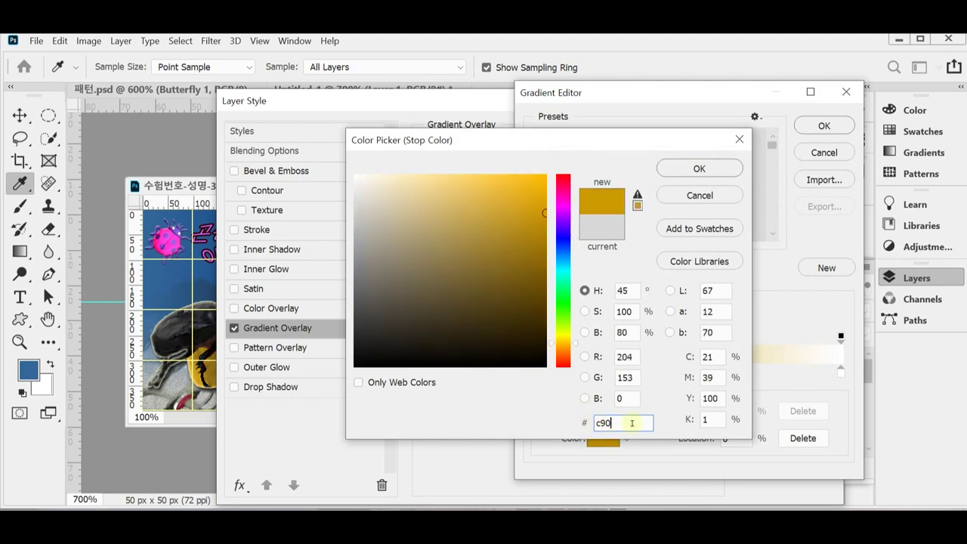
click(699, 169)
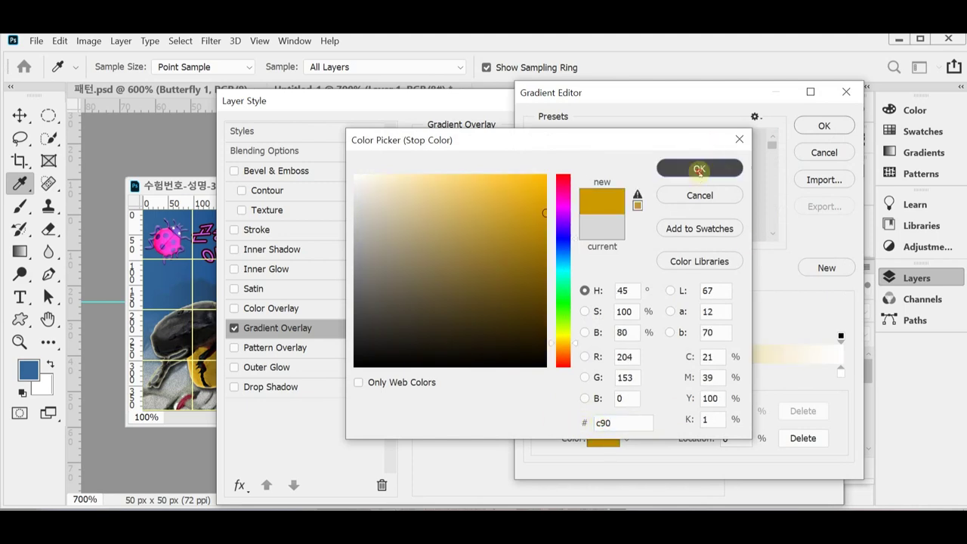
Set the gradient's end colour stop to #6c9 and accept the gradient
double_click(841, 372)
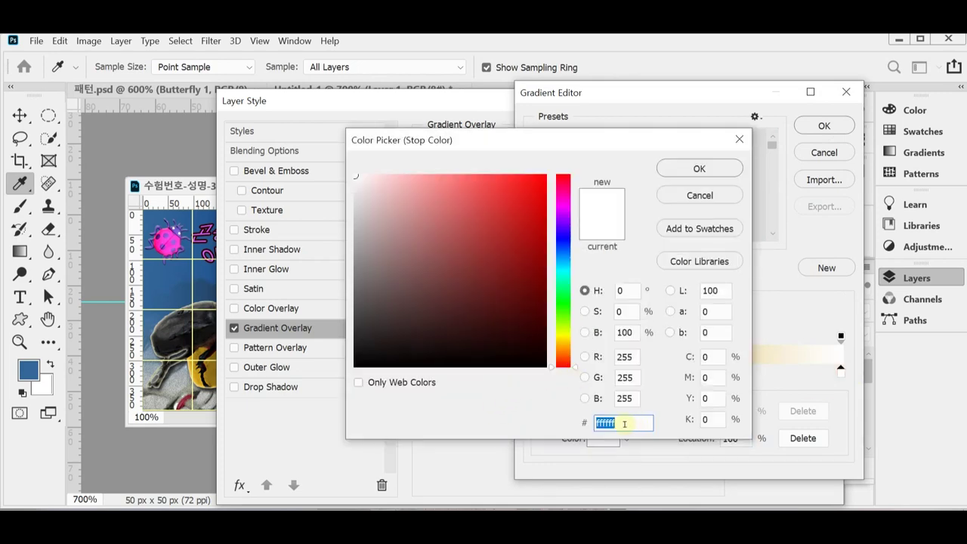
text(6d)
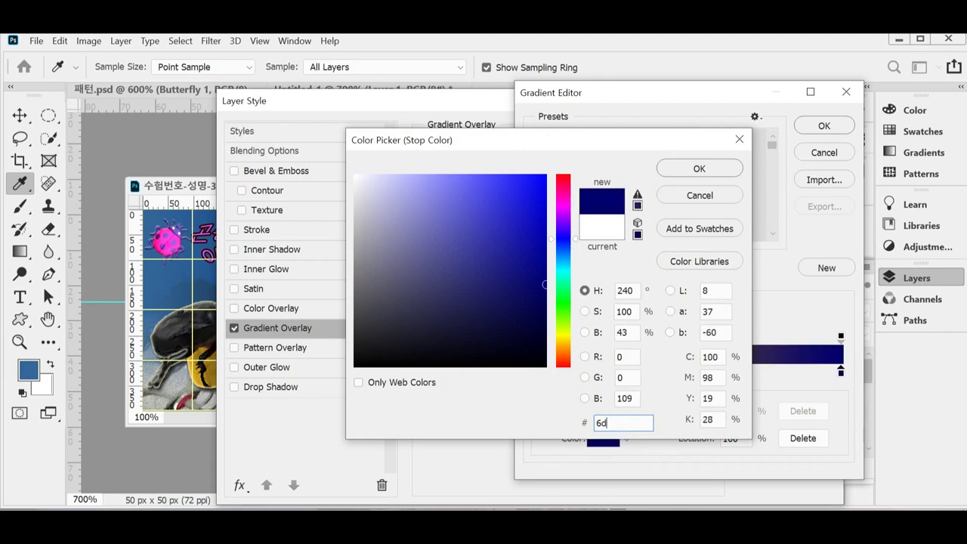
double_click(602, 423)
text(6c9)
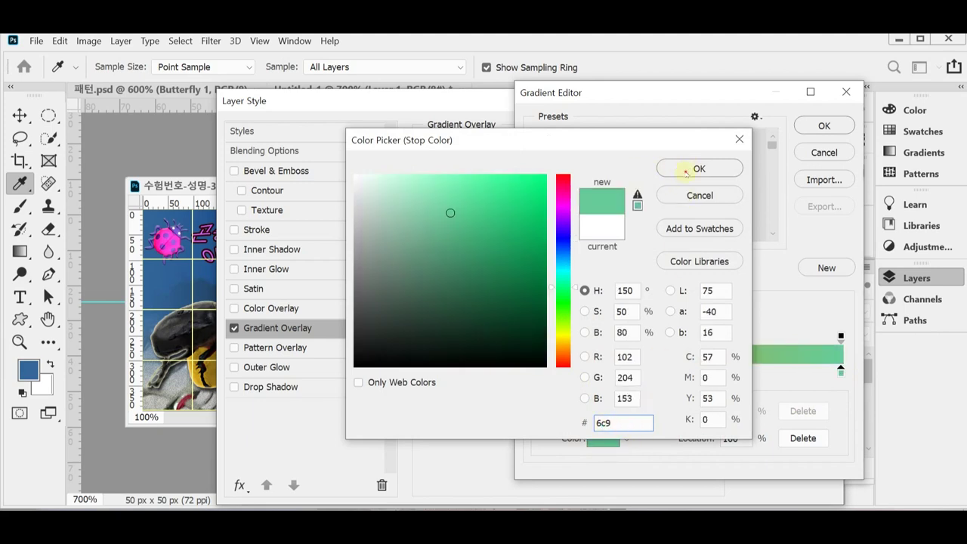
click(687, 173)
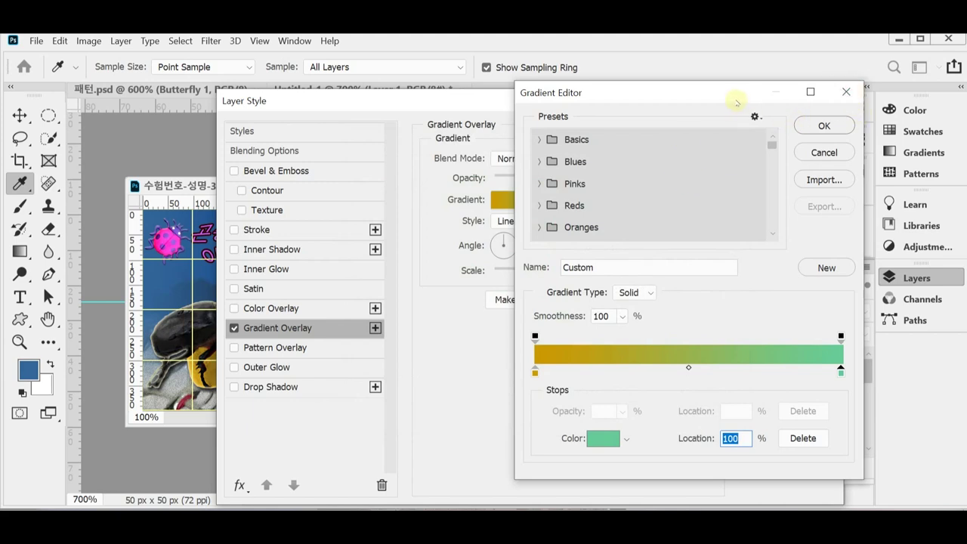
drag(739, 94, 778, 94)
click(864, 124)
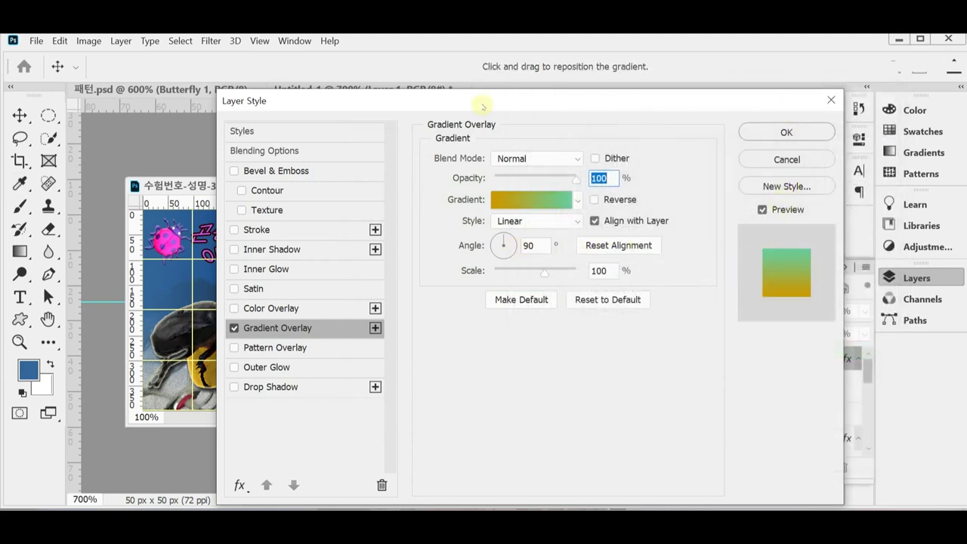
Add a Drop Shadow to the shamrock with distance 5 px and size 5 px, and apply the layer style
drag(482, 104, 642, 102)
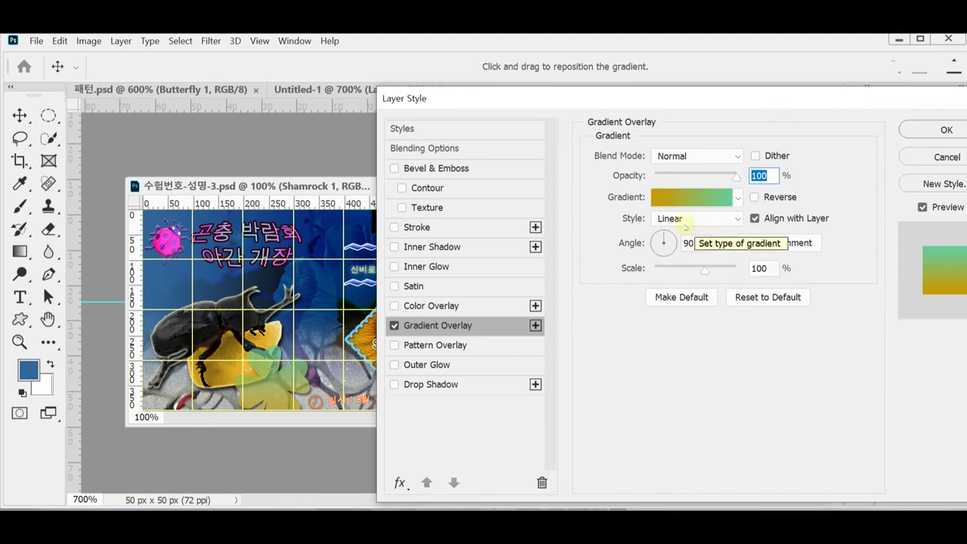
click(463, 387)
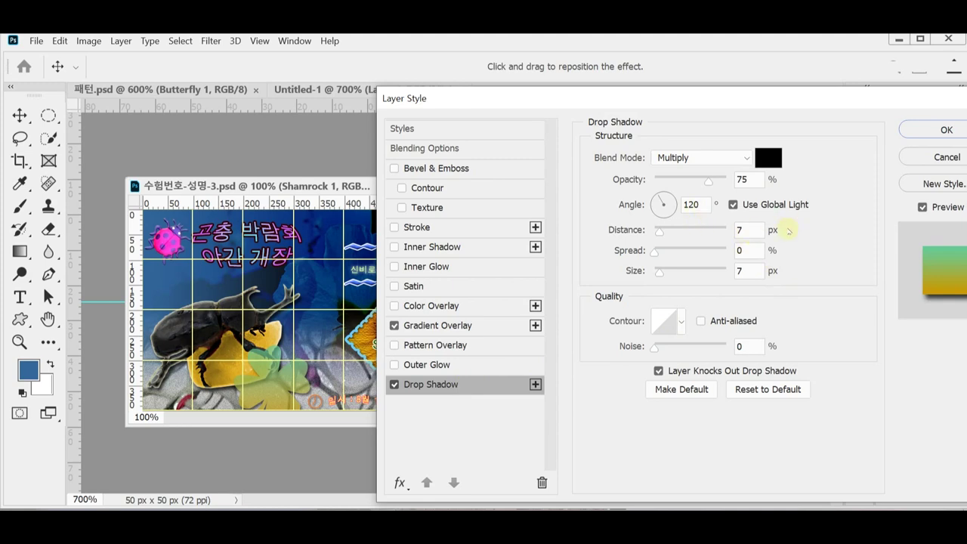
double_click(750, 233)
text(6)
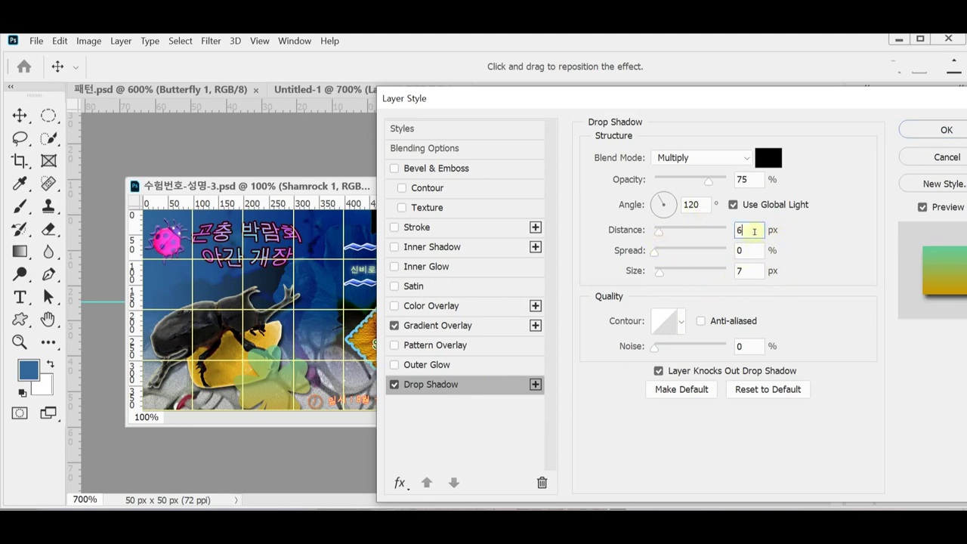
key(BackSpace)
text(5)
double_click(755, 270)
text(5)
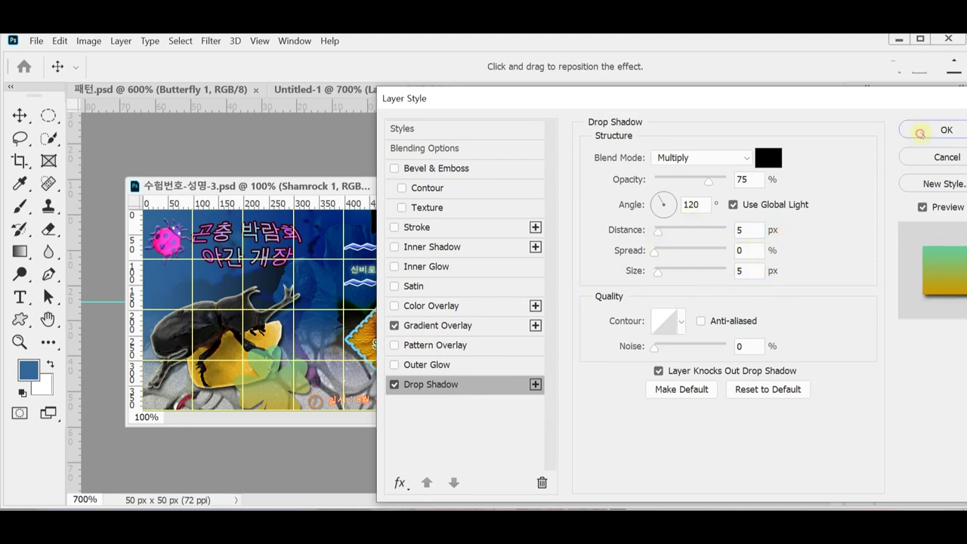
click(922, 132)
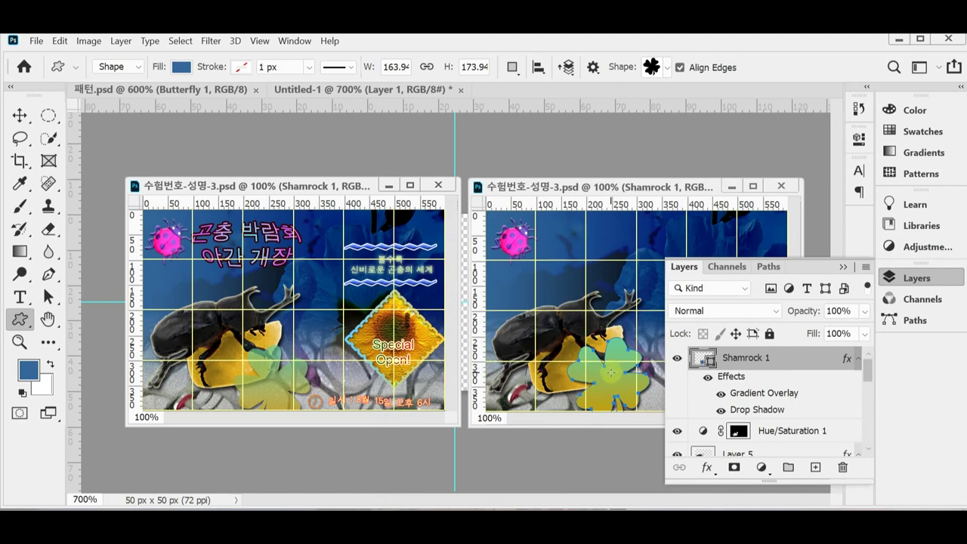
Set the shamrock layer's opacity to 70%
click(803, 312)
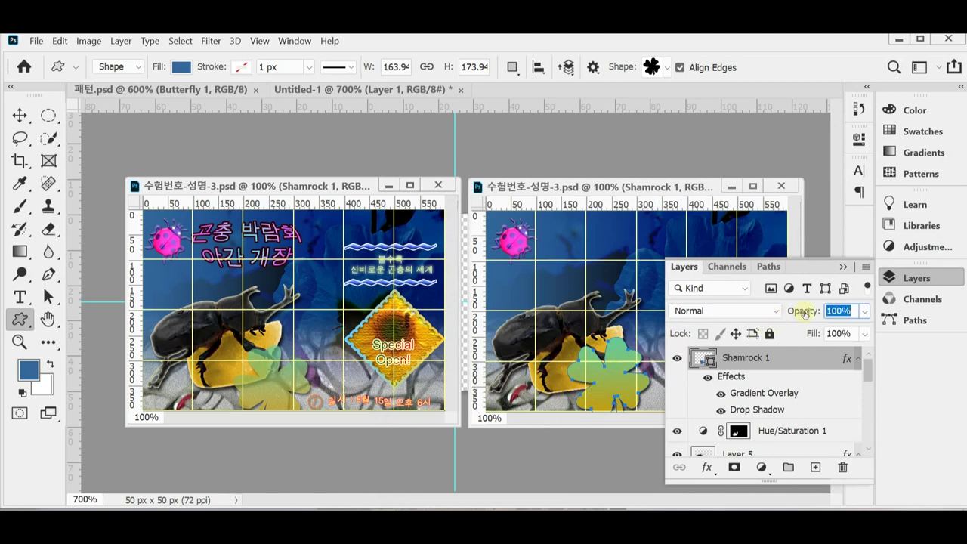
text(70)
key(Return)
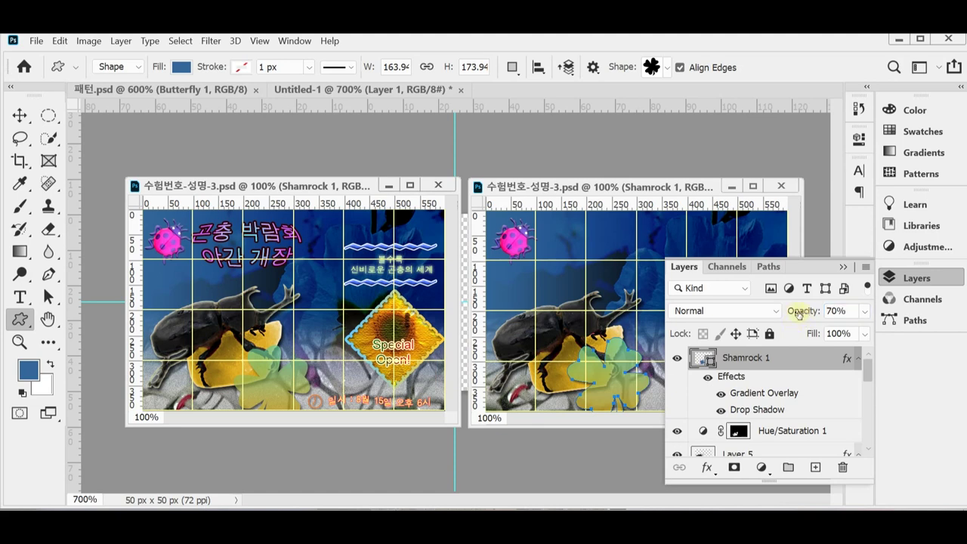
Free-transform the shamrock: rotate it about 44°, scale it to about 96% and reposition it to match the reference poster
key(ctrl+t)
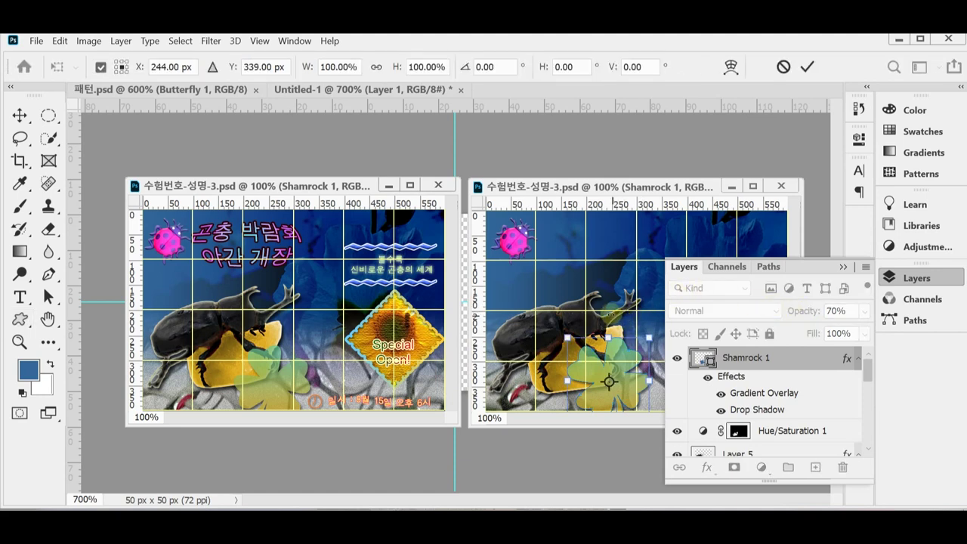
drag(588, 298, 644, 312)
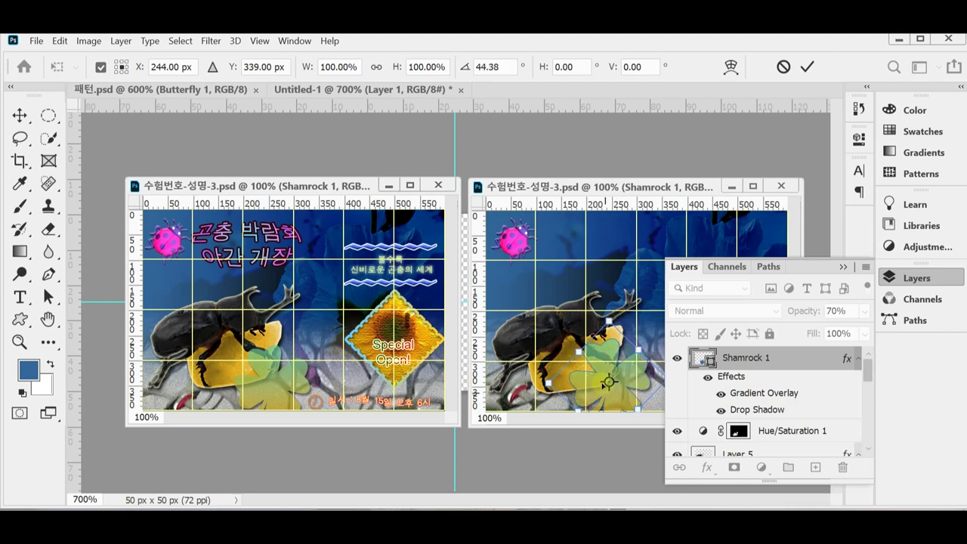
mouse_move(610, 357)
mouse_down()
mouse_move(582, 375)
mouse_move(615, 360)
mouse_up()
click(911, 278)
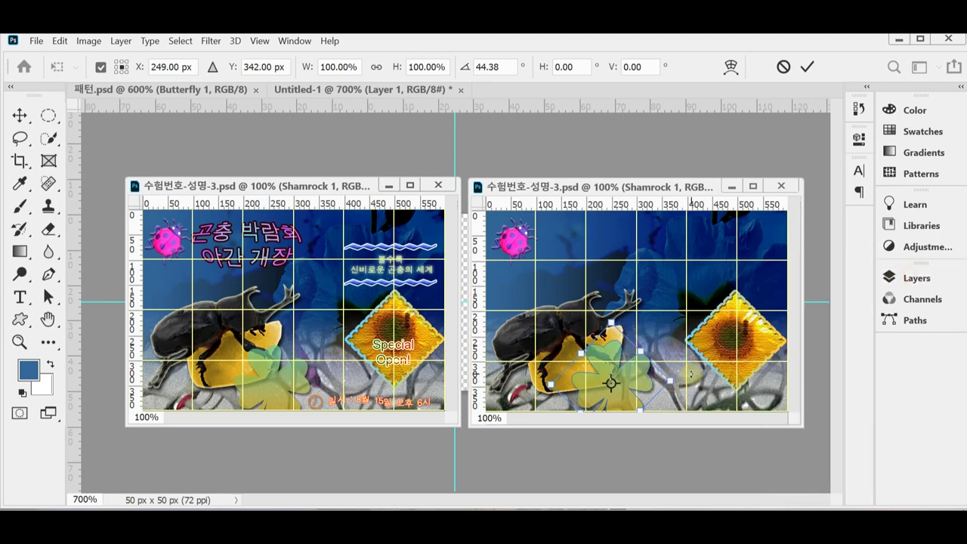
drag(650, 381, 651, 384)
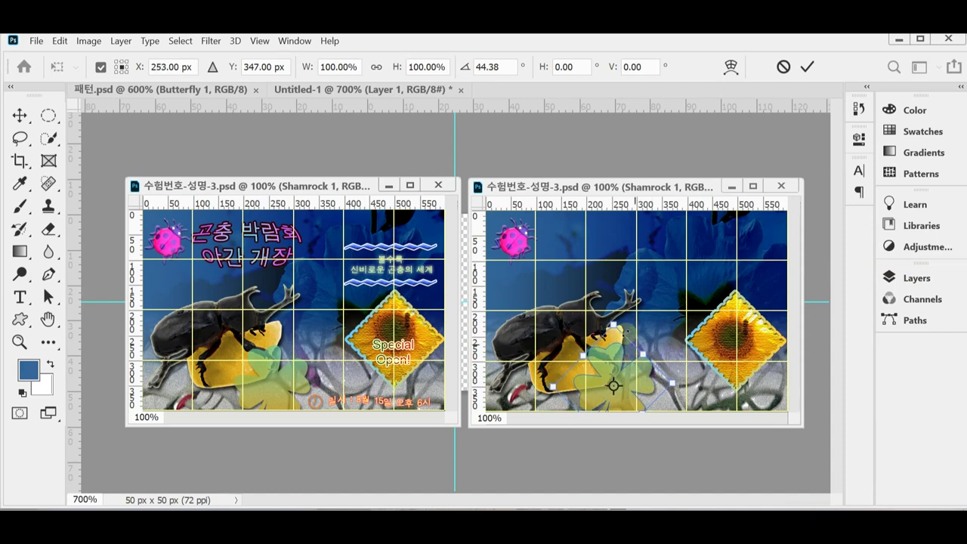
drag(613, 325, 613, 330)
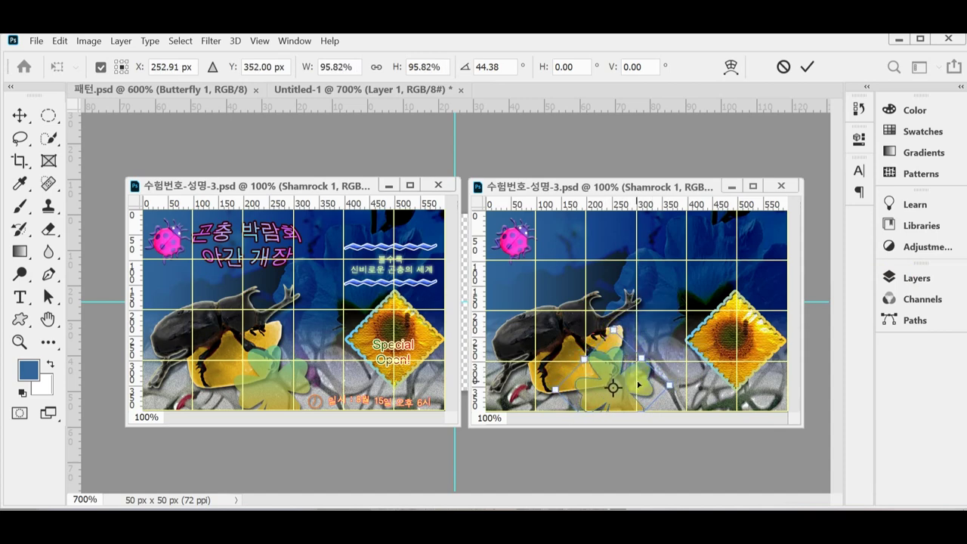
drag(642, 387, 642, 380)
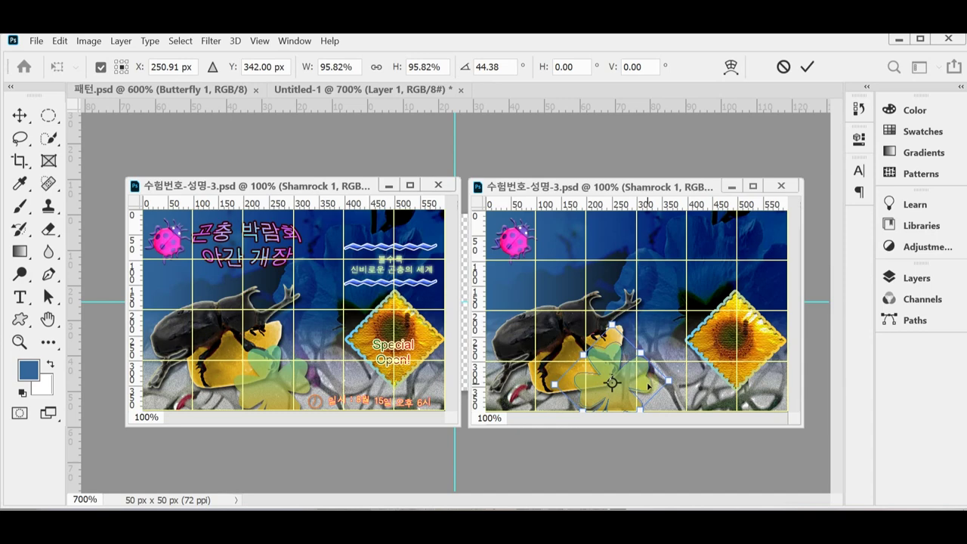
drag(695, 390, 639, 396)
key(Return)
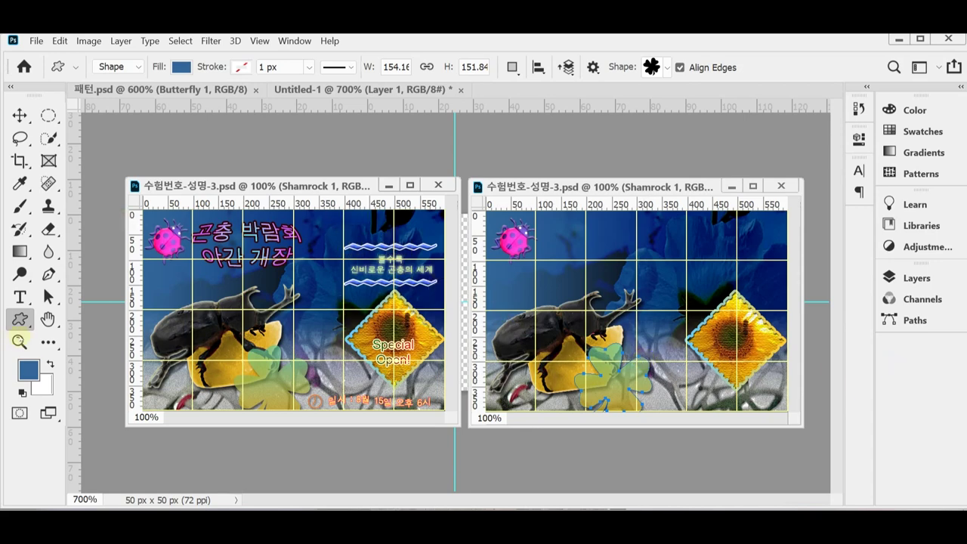
click(429, 270)
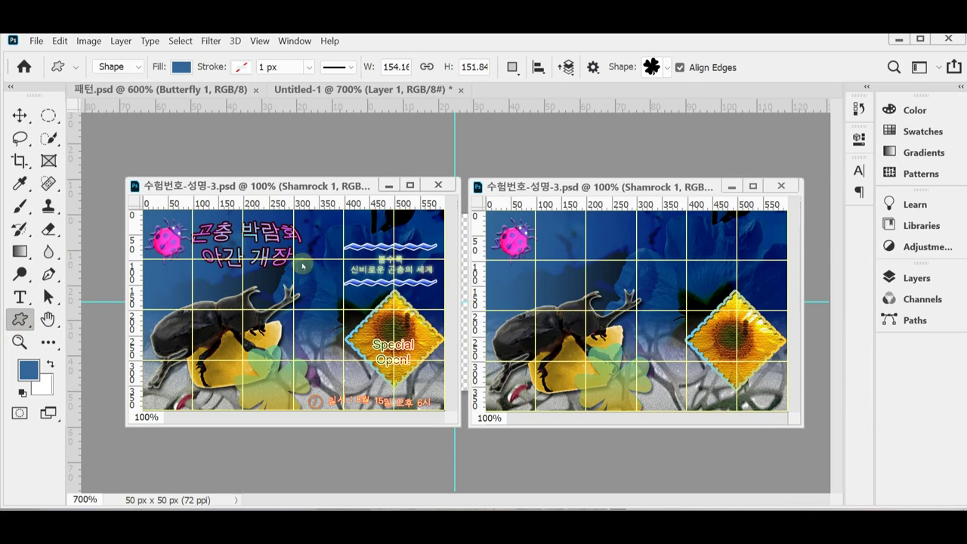
Choose the zigzag custom shape from the Ornaments group and draw it about 191 × 14 px above the sunflower diamond, matching the reference's upper wavy line
click(668, 68)
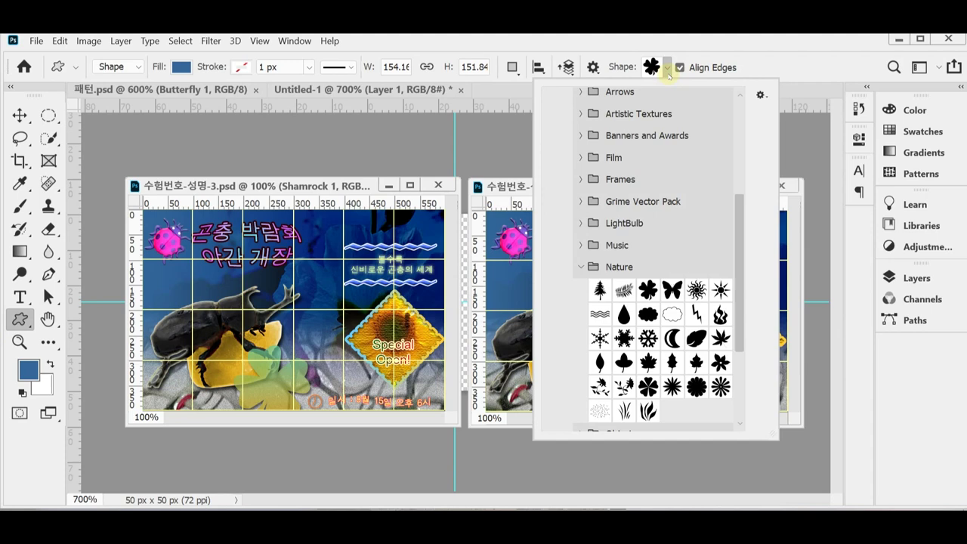
click(581, 267)
scroll(614, 276, up, 1)
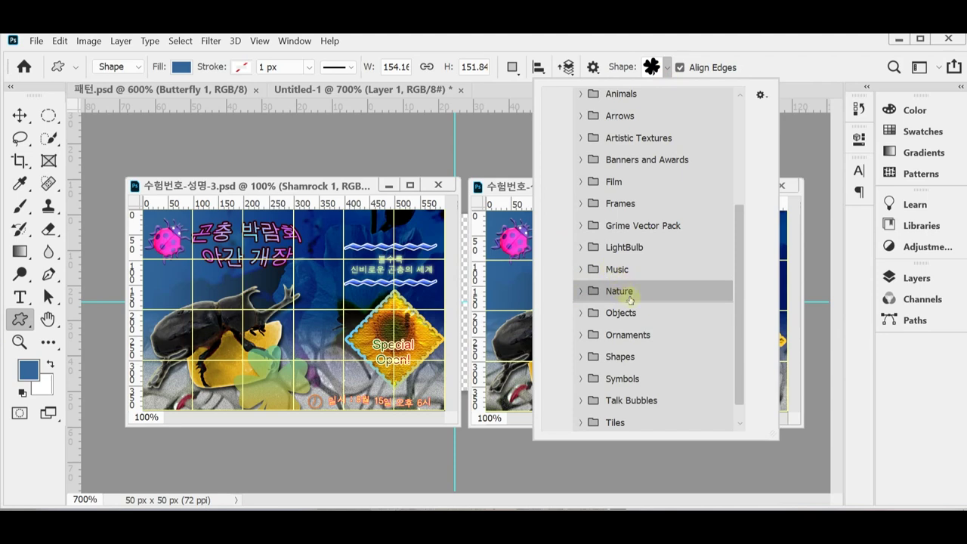
scroll(638, 349, down, 1)
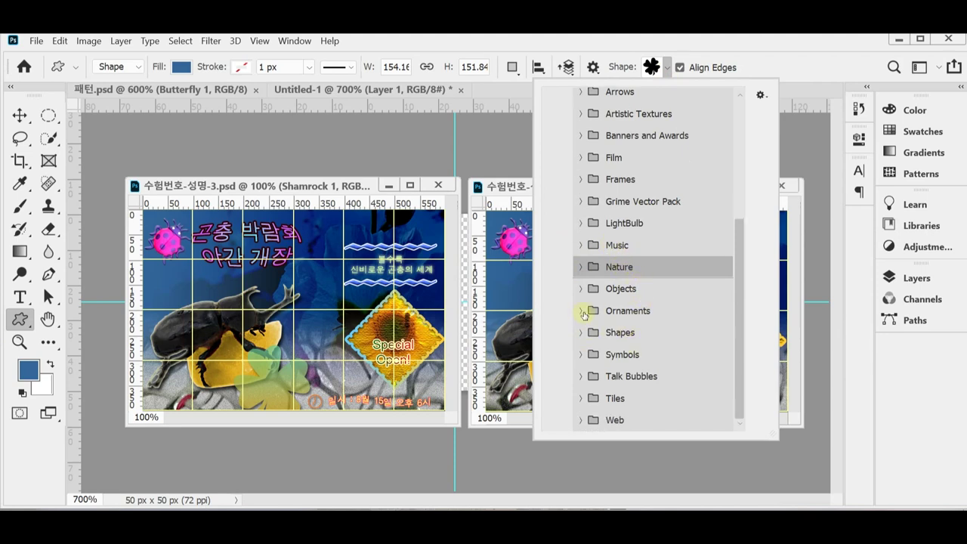
click(582, 311)
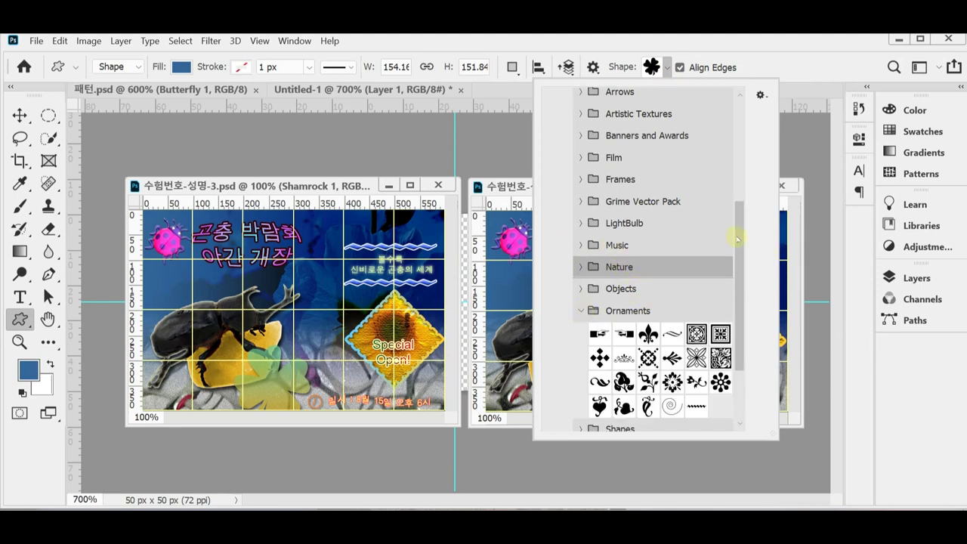
scroll(737, 239, down, 4)
click(696, 311)
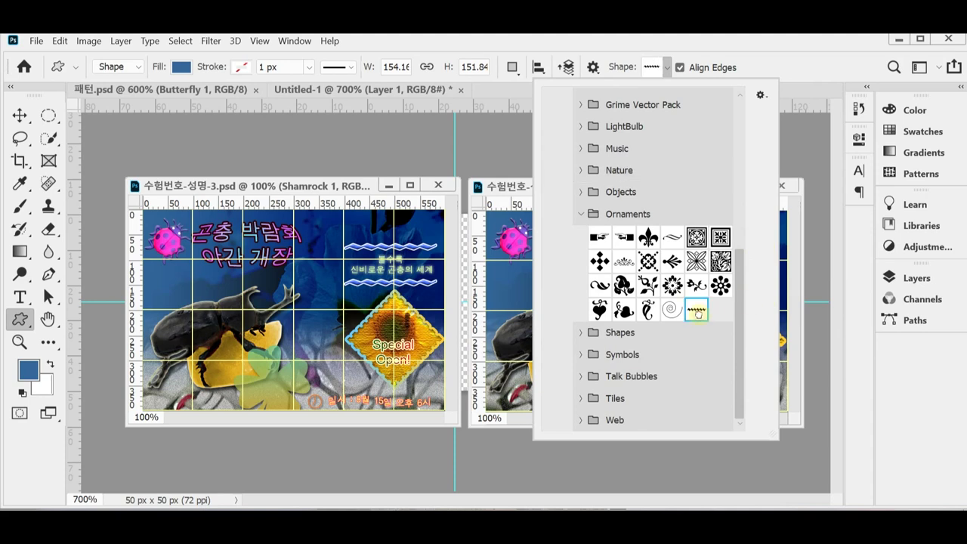
click(790, 57)
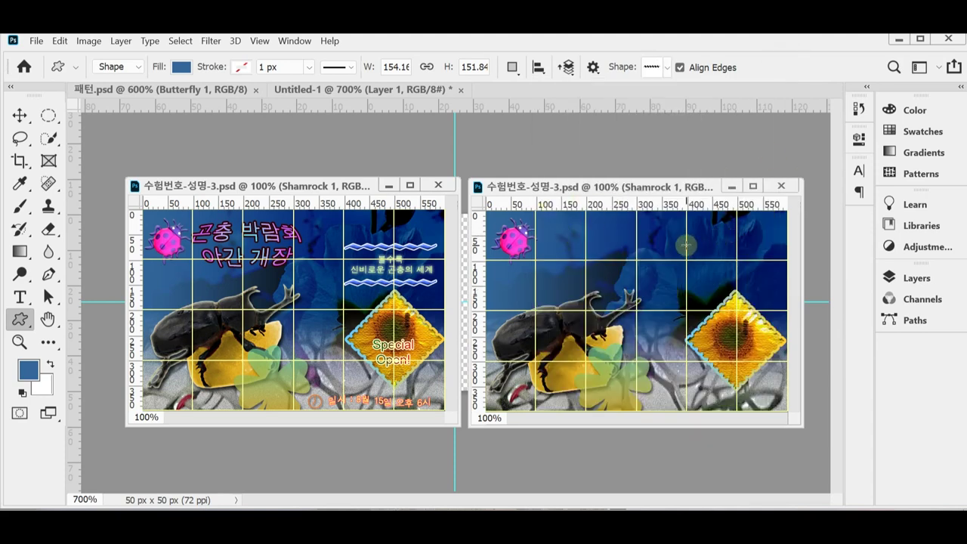
drag(688, 246, 780, 252)
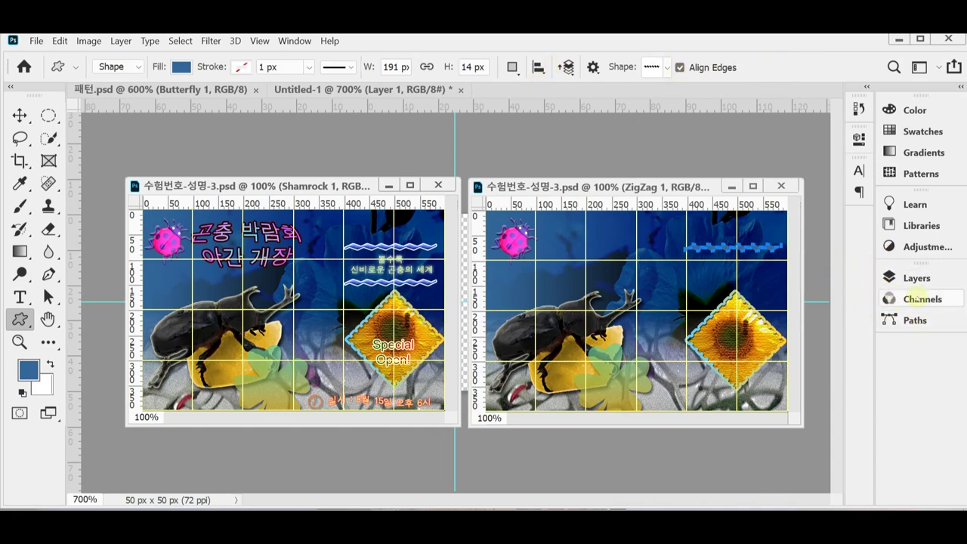
Set the zigzag shape's fill colour to #36f
click(916, 278)
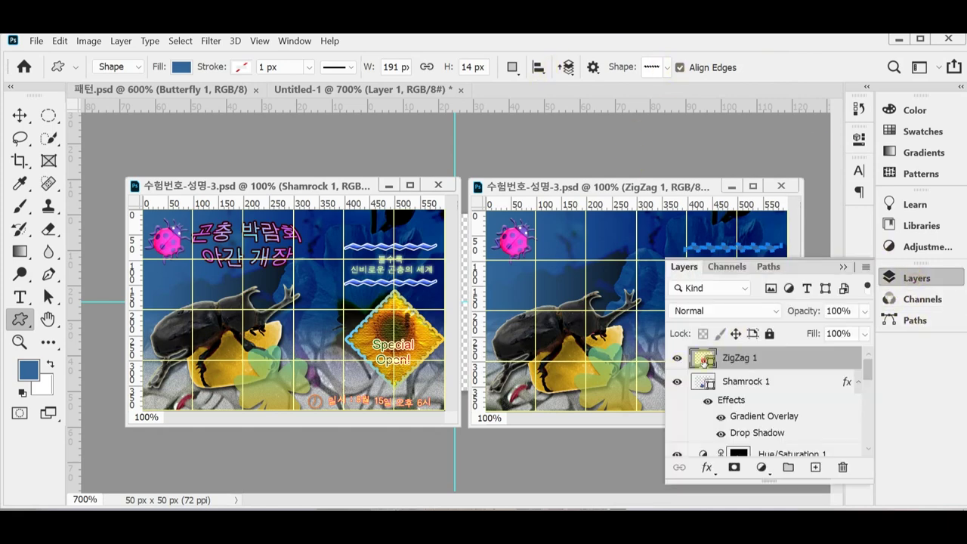
double_click(704, 360)
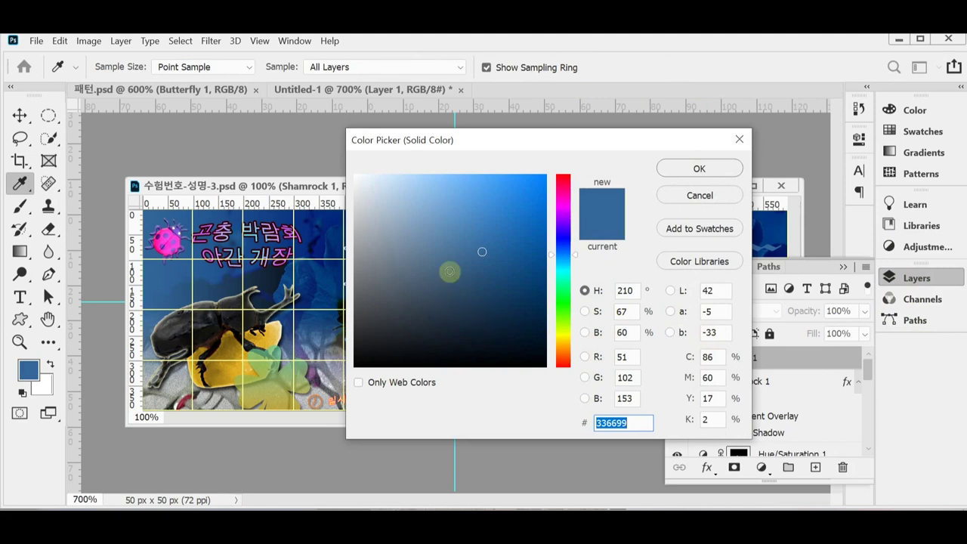
text(36f)
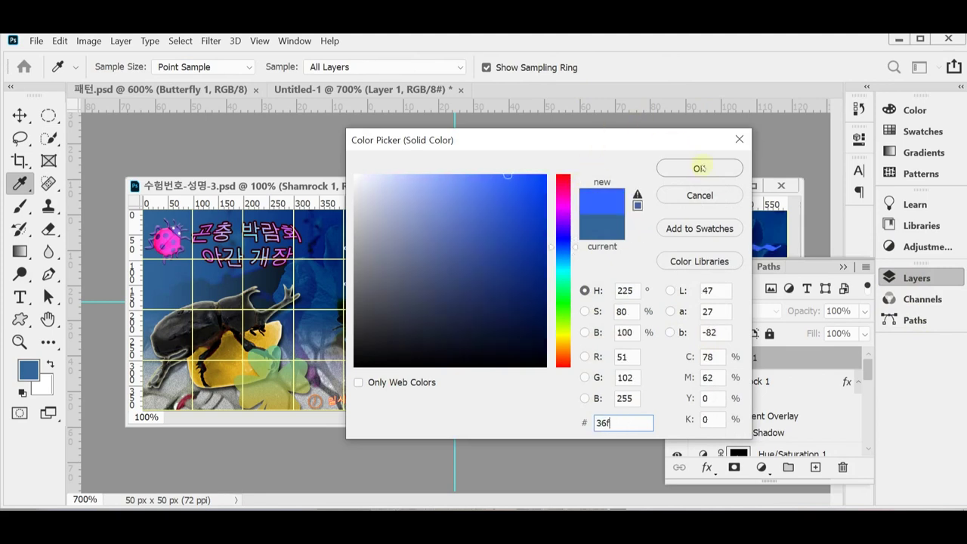
click(700, 169)
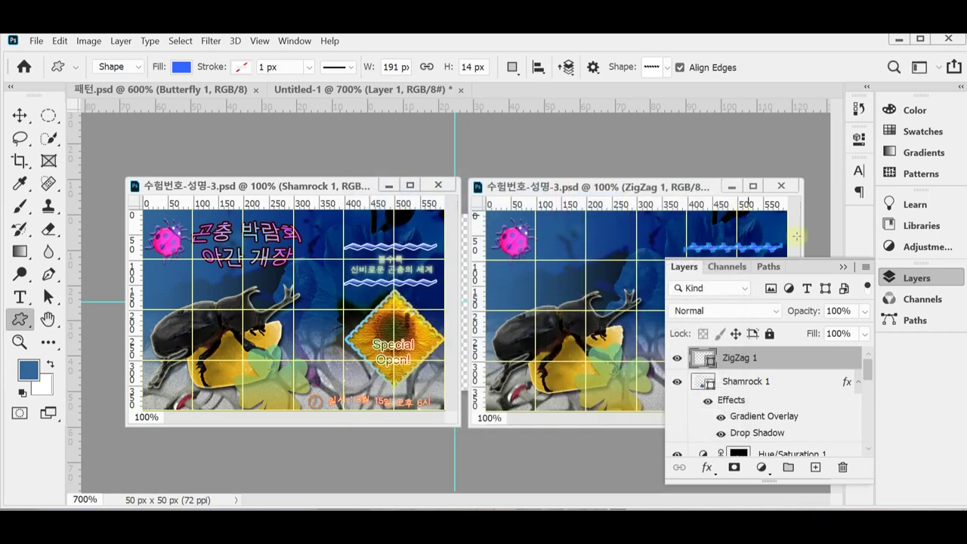
Add a Bevel & Emboss effect to the zigzag with depth 60% and size 5 px
click(708, 467)
click(736, 343)
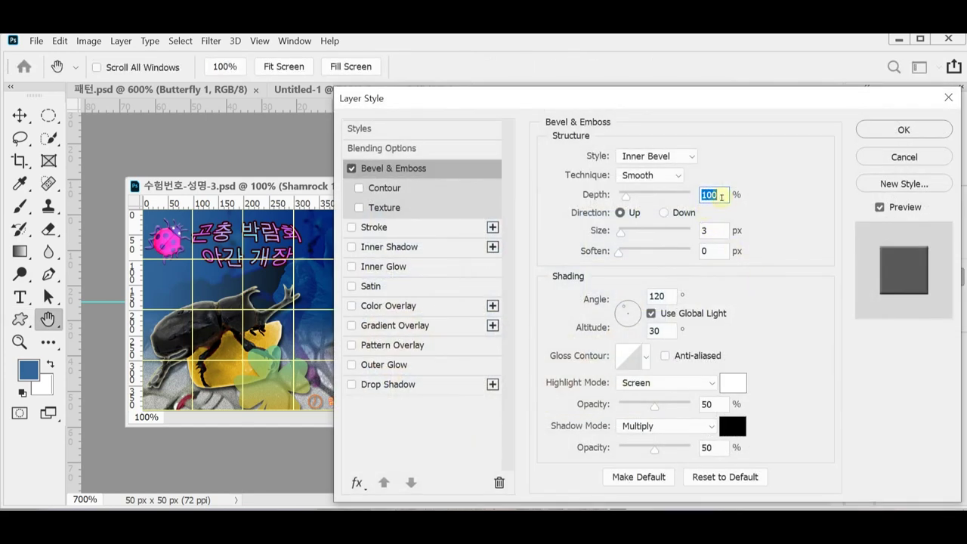
text(60)
click(710, 230)
text(5)
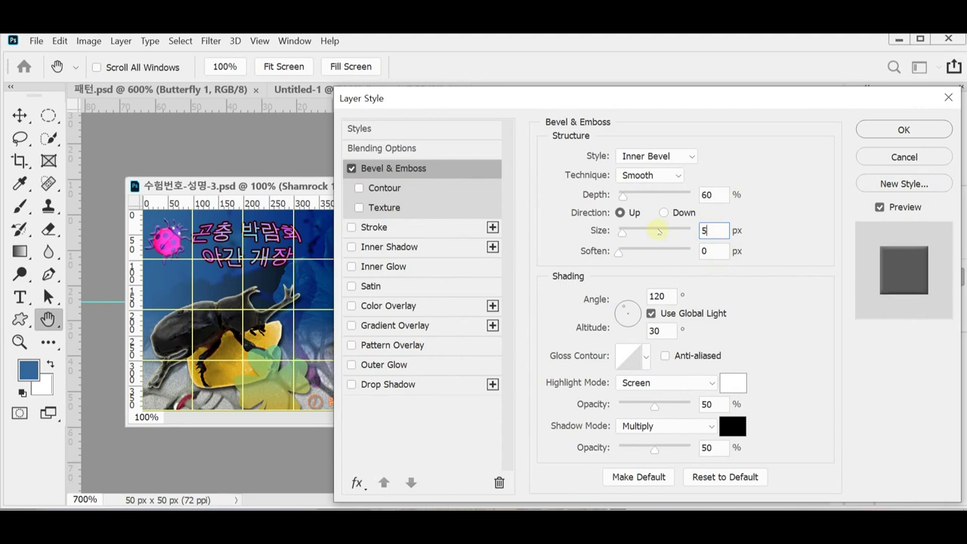
Add a 2 px solid white (#ffffff) outside Stroke to the zigzag and apply the layer style
click(380, 229)
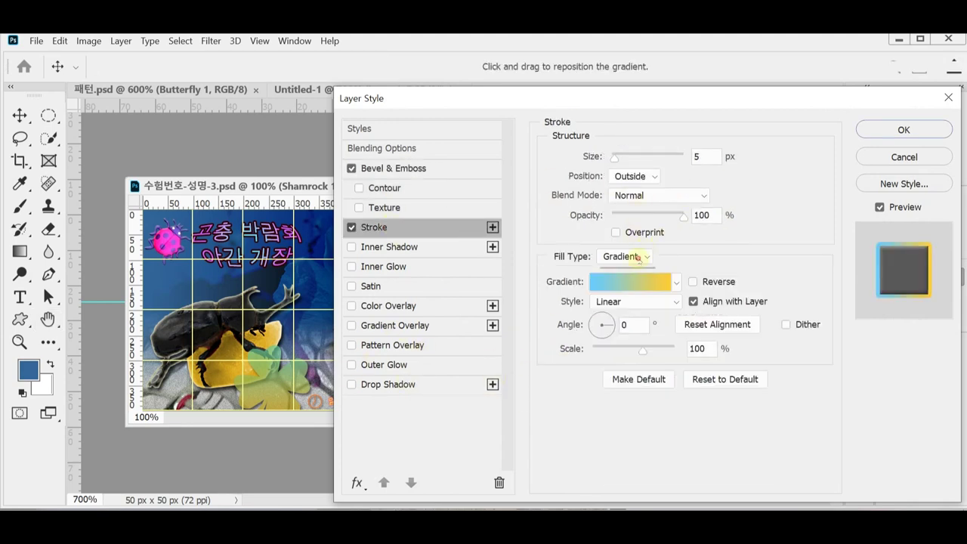
click(627, 256)
click(618, 268)
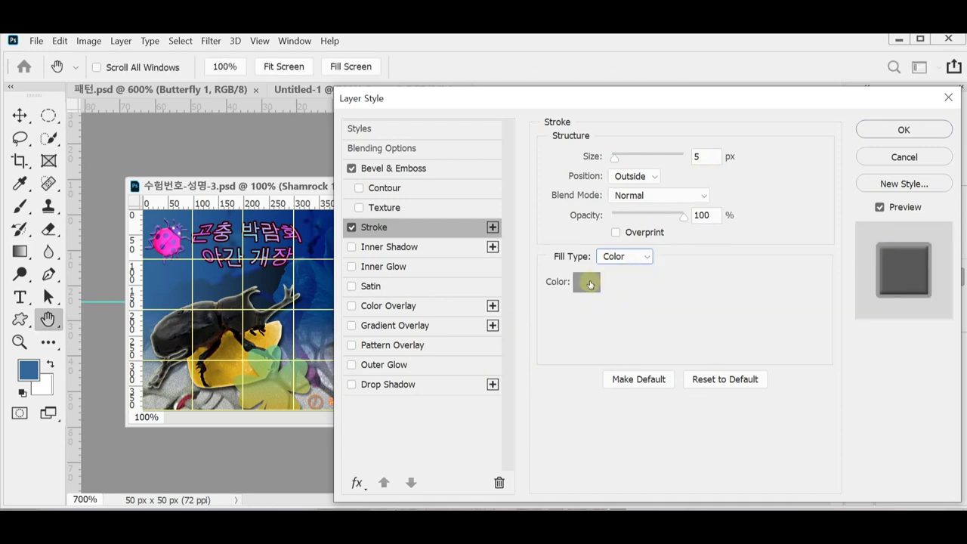
click(589, 284)
click(353, 172)
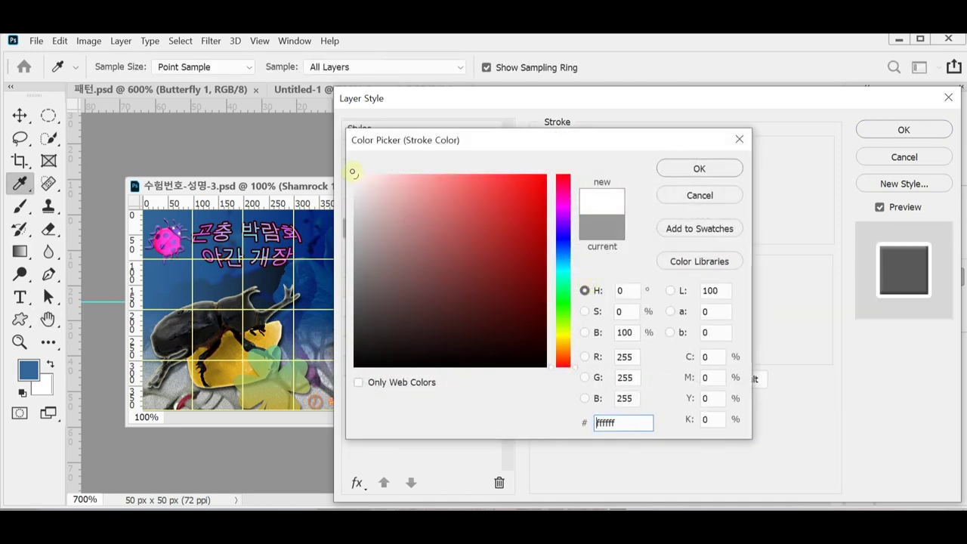
click(694, 168)
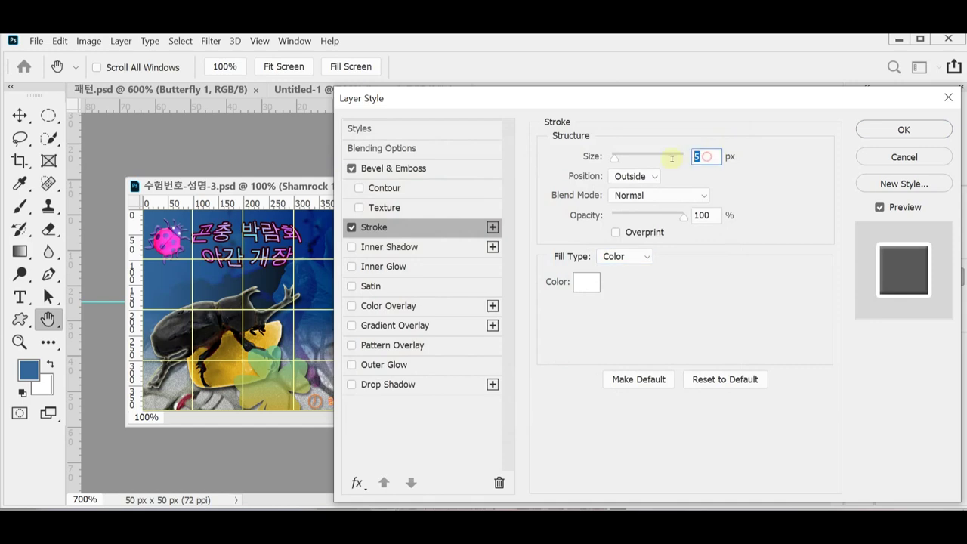
text(2)
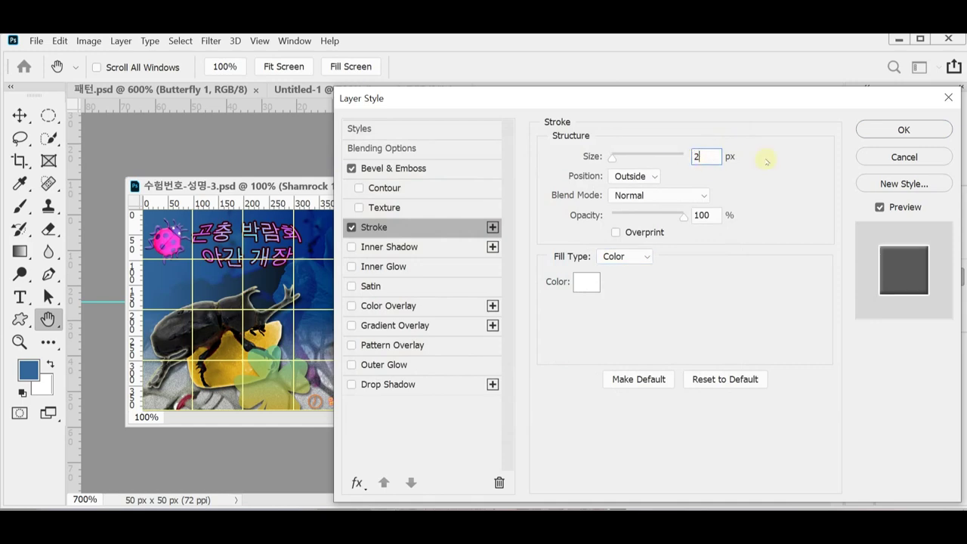
click(876, 130)
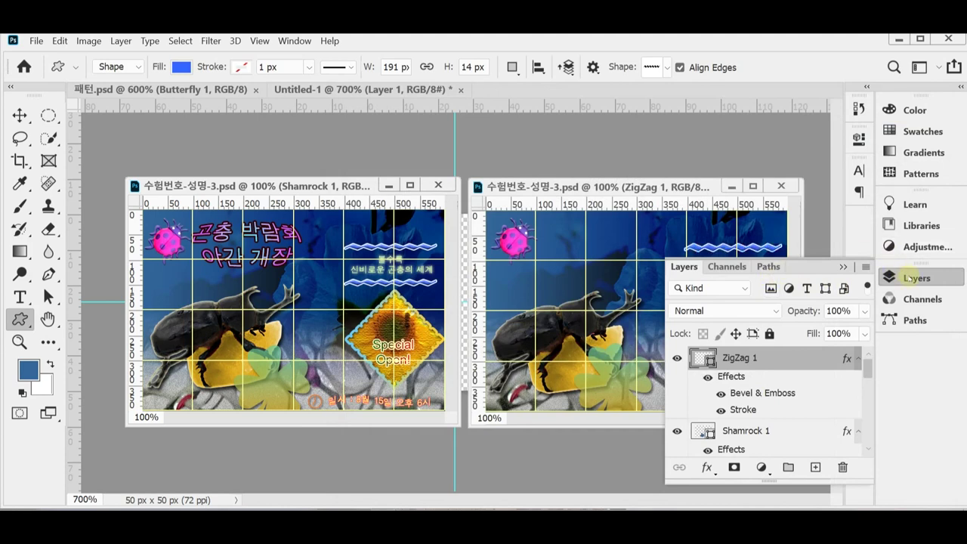
Free-transform the zigzag, reducing its height to 92.86%
click(916, 278)
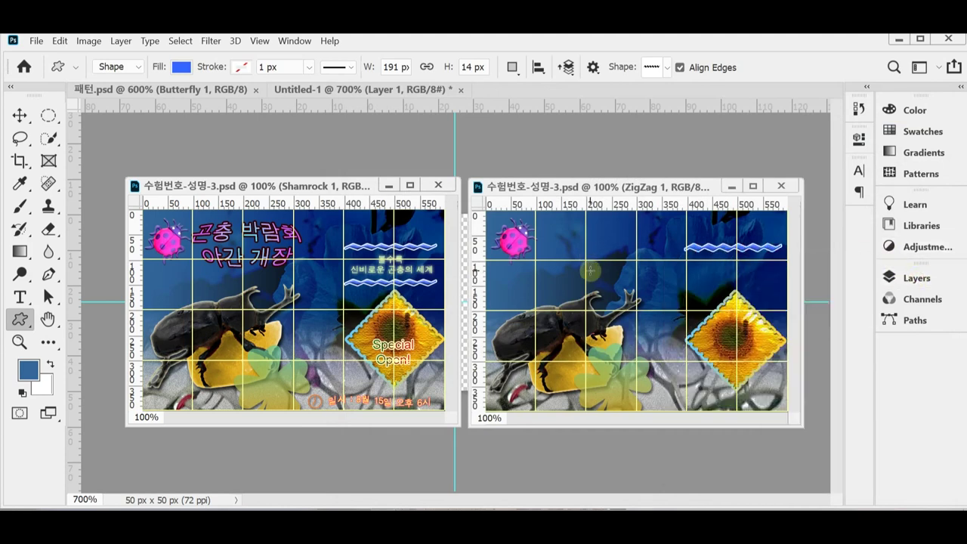
key(ctrl+t)
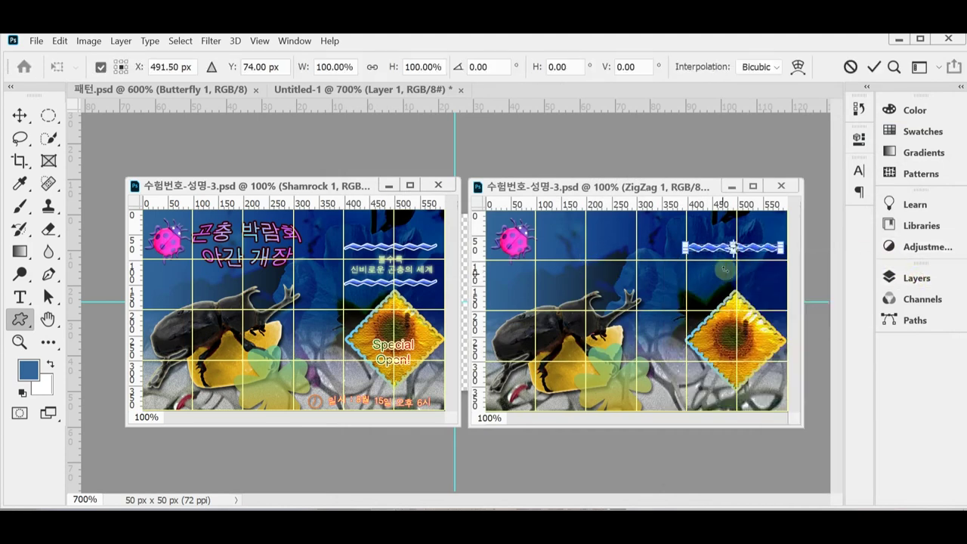
drag(733, 243, 733, 245)
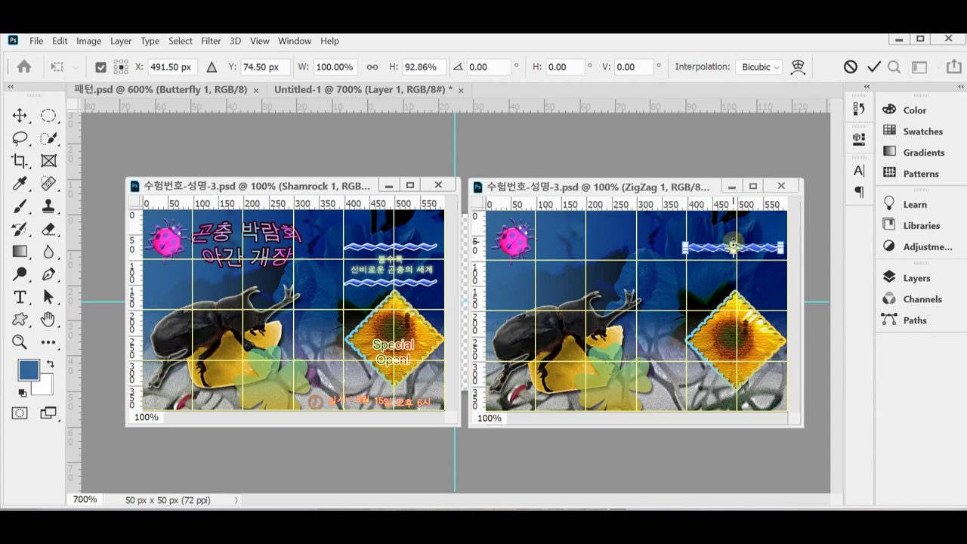
key(u)
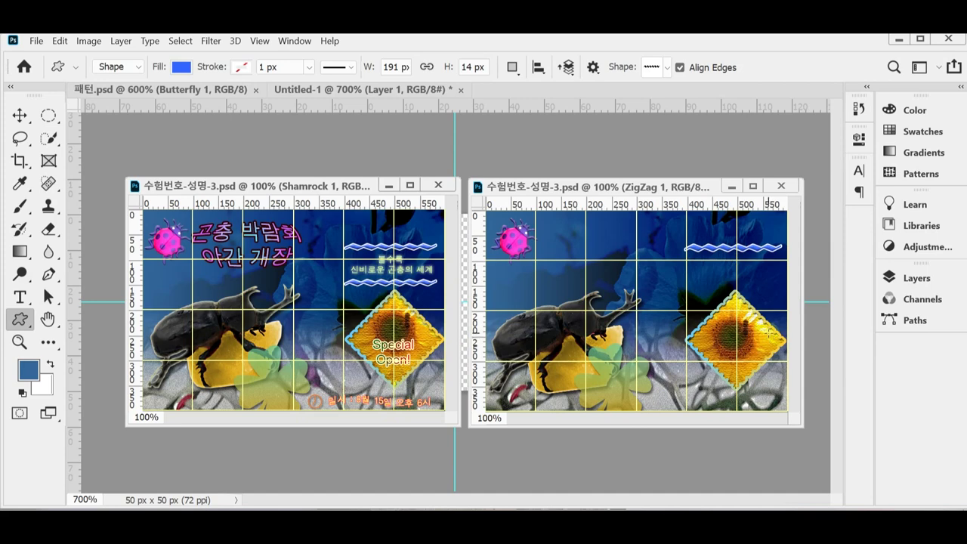
Duplicate the zigzag layer and move the copy straight down to match the lower wavy line in the reference
key(ctrl+j)
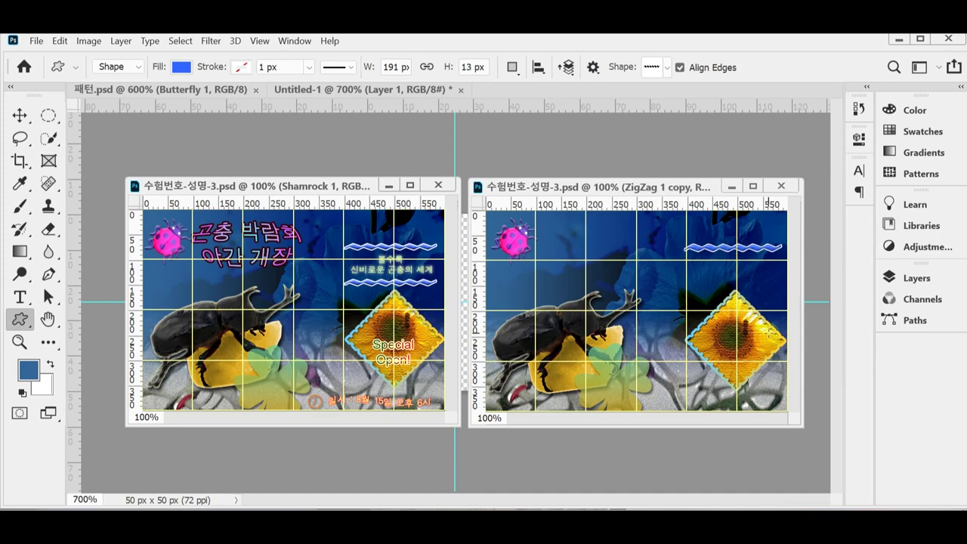
key(ctrl+t)
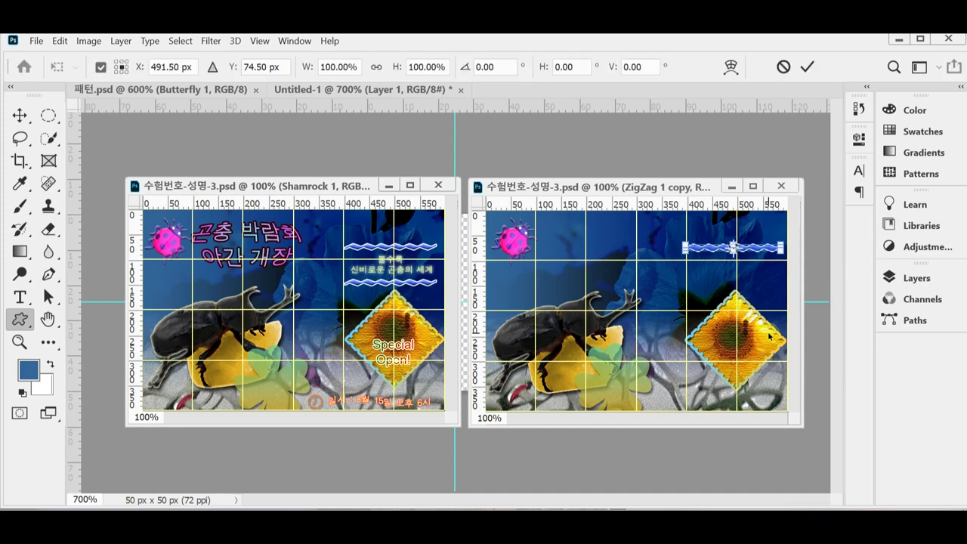
drag(732, 245, 733, 283)
key(Return)
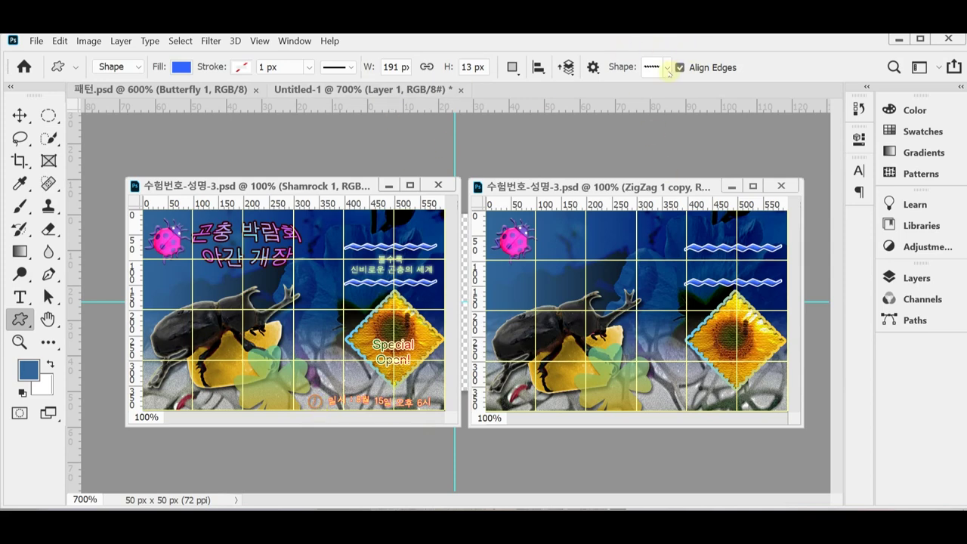
Choose the clock custom shape from the Web group and draw it about 30 × 30 px at the poster's lower edge, beside the shamrock
click(667, 68)
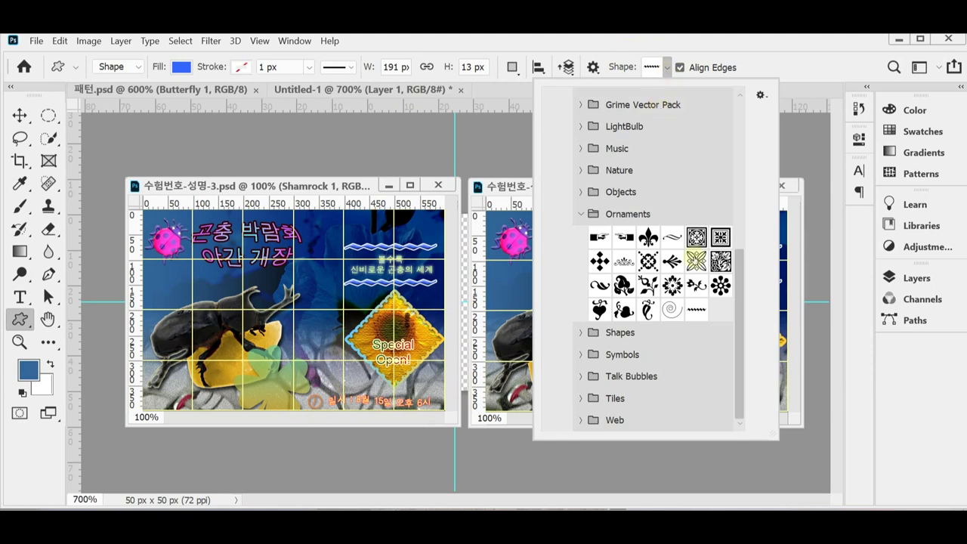
click(581, 213)
click(582, 421)
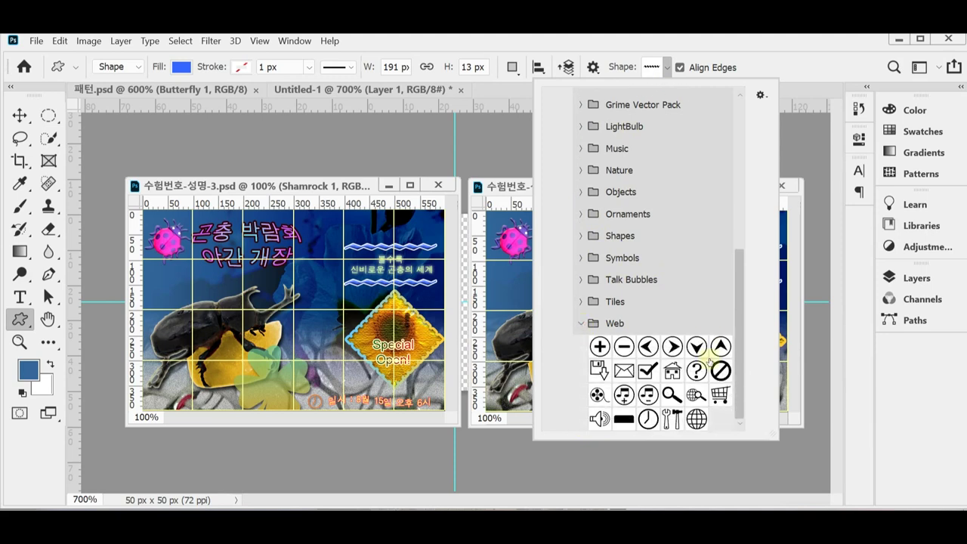
click(646, 422)
click(607, 39)
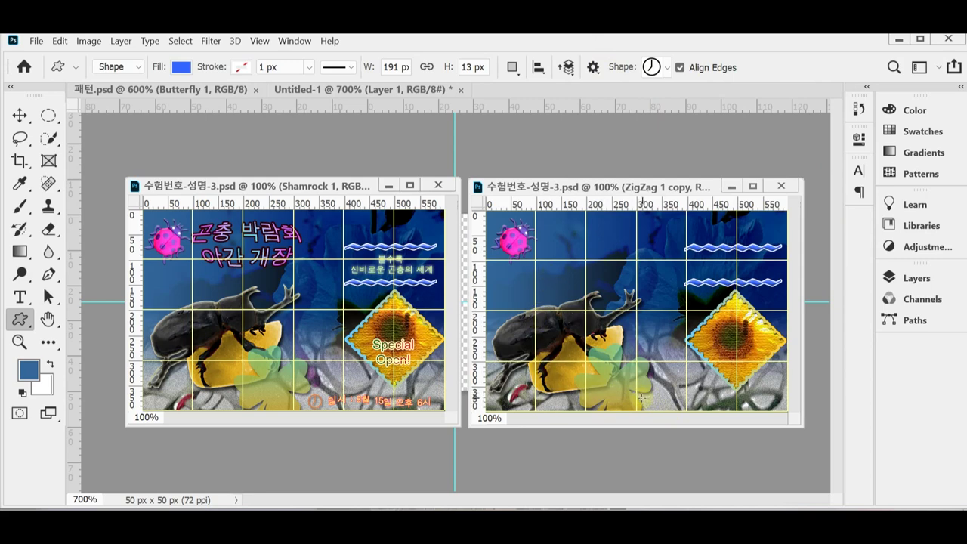
drag(642, 399, 661, 412)
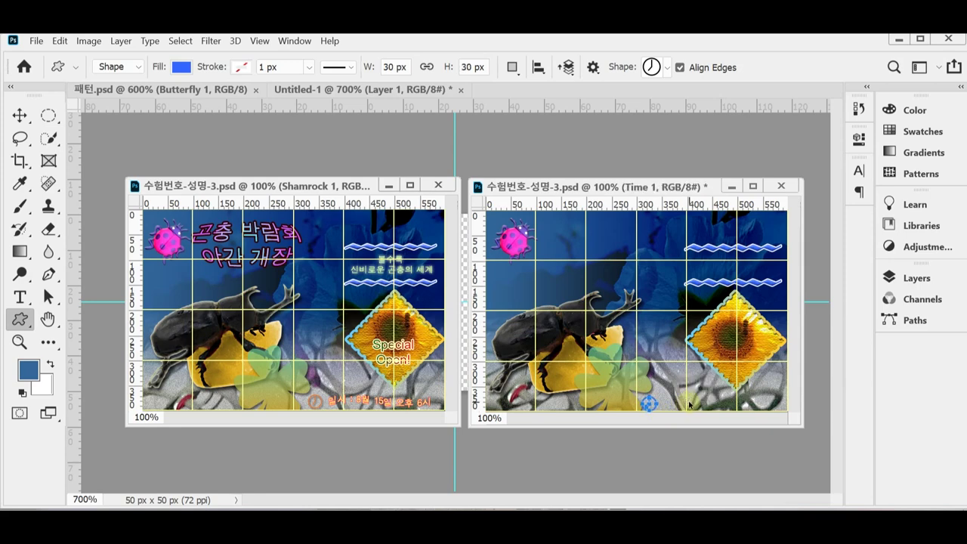
Nudge the clock shape to the right to match its position in the reference poster
key(Right)
key(Right)
key(Right)
key(Right)
key(Right)
key(Right)
key(Right)
key(Right)
key(Right)
key(Right)
Set the clock shape's fill colour to #f60
click(891, 278)
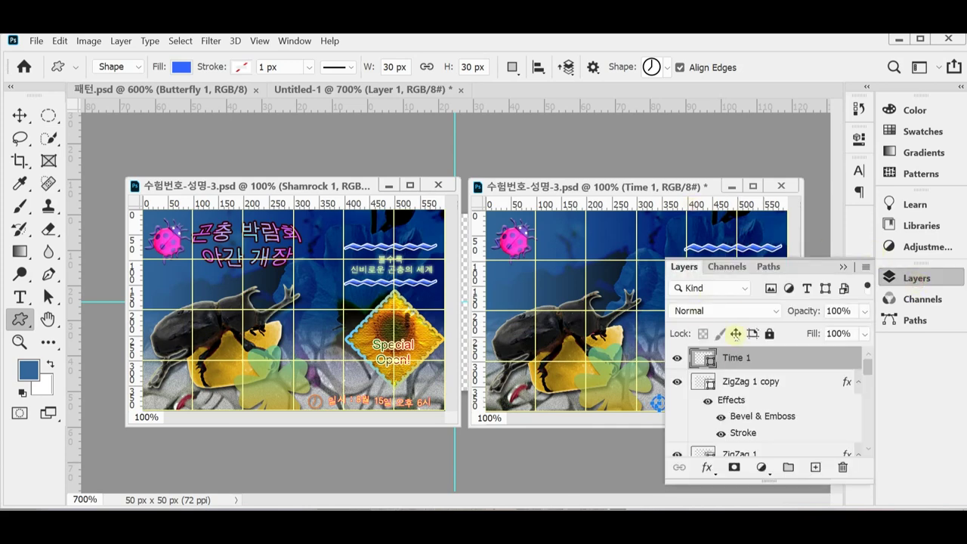
double_click(701, 357)
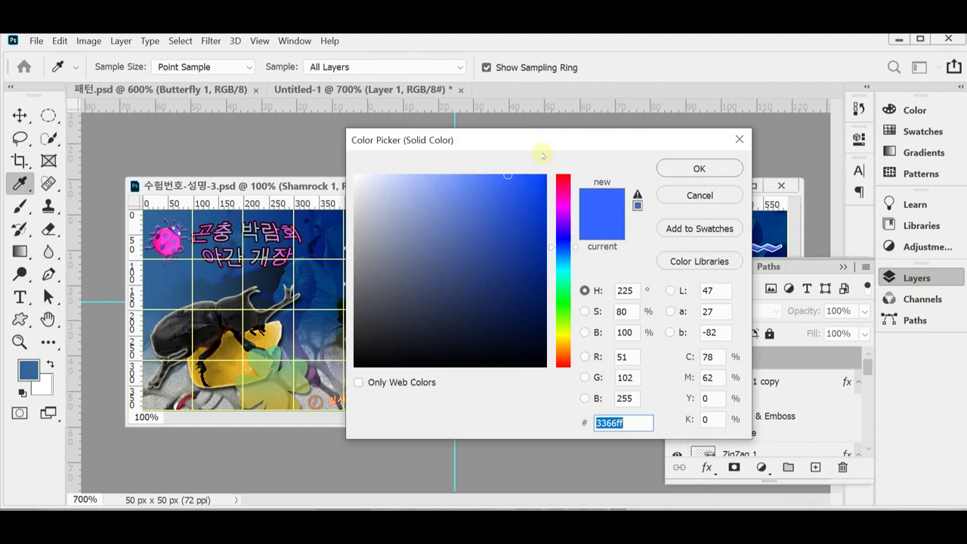
drag(553, 143, 497, 125)
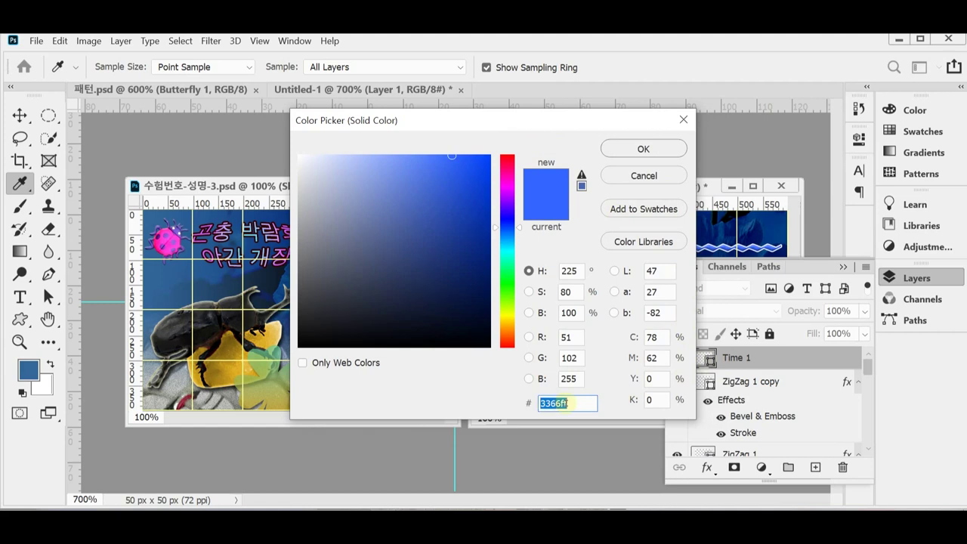
text(f60)
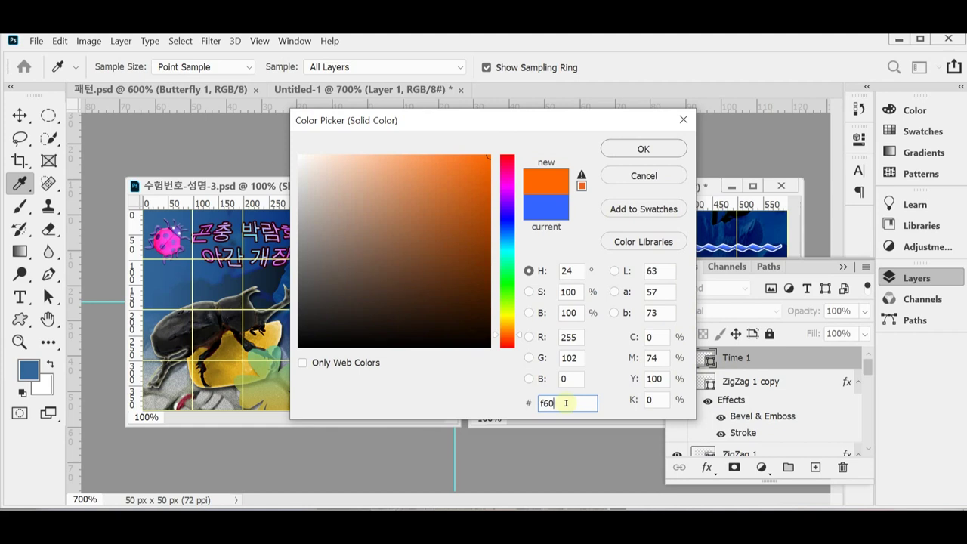
key(Return)
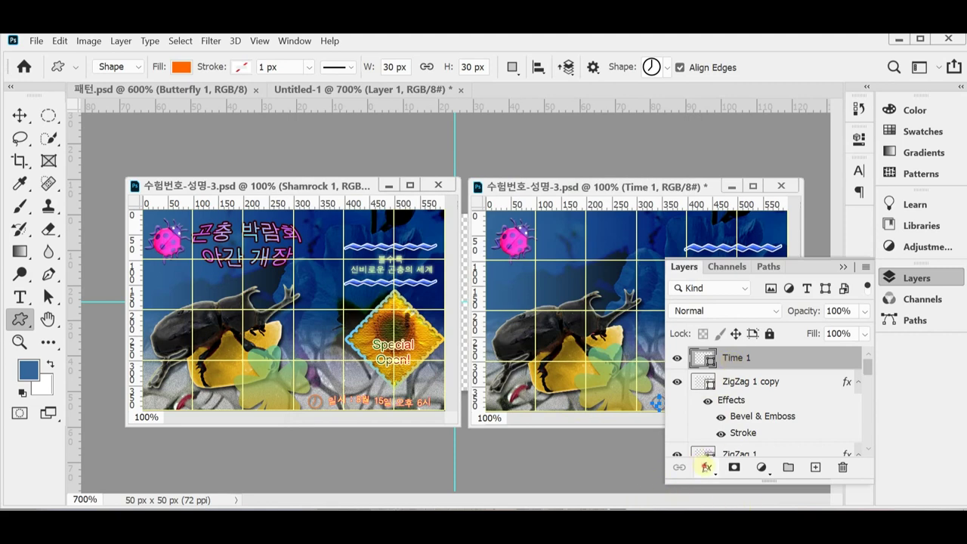
Add a drop shadow to the clock shape with a distance of 3 px and a size of 4 px
click(706, 468)
click(704, 464)
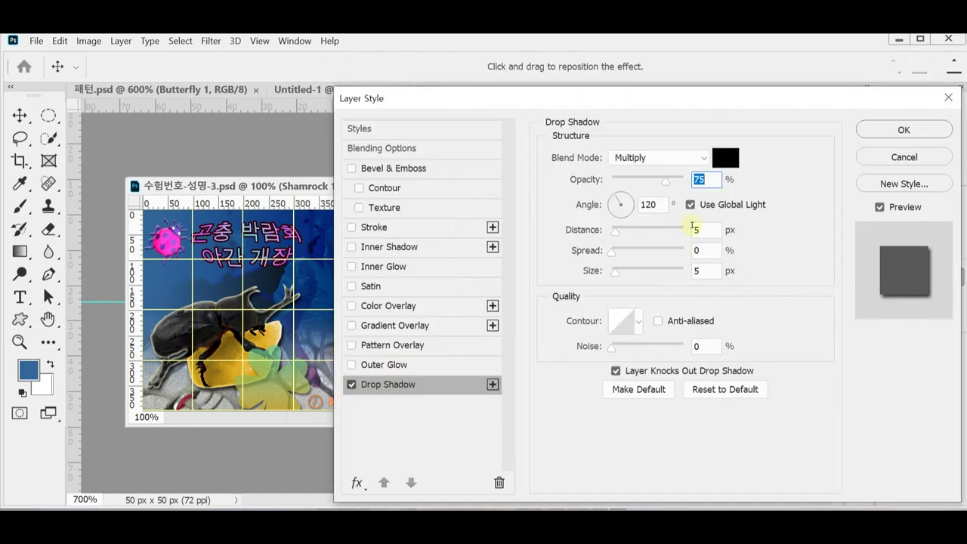
double_click(701, 230)
text(3)
double_click(697, 271)
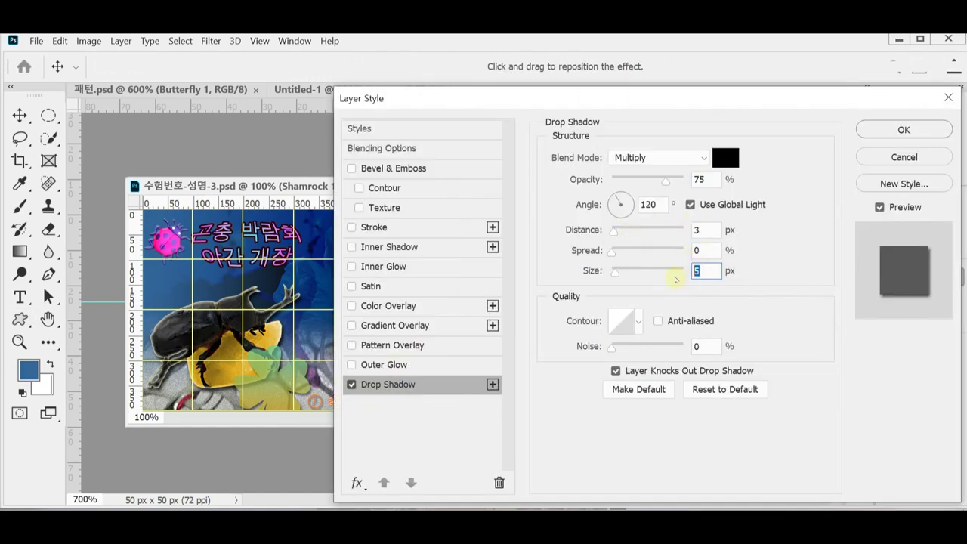
text(4)
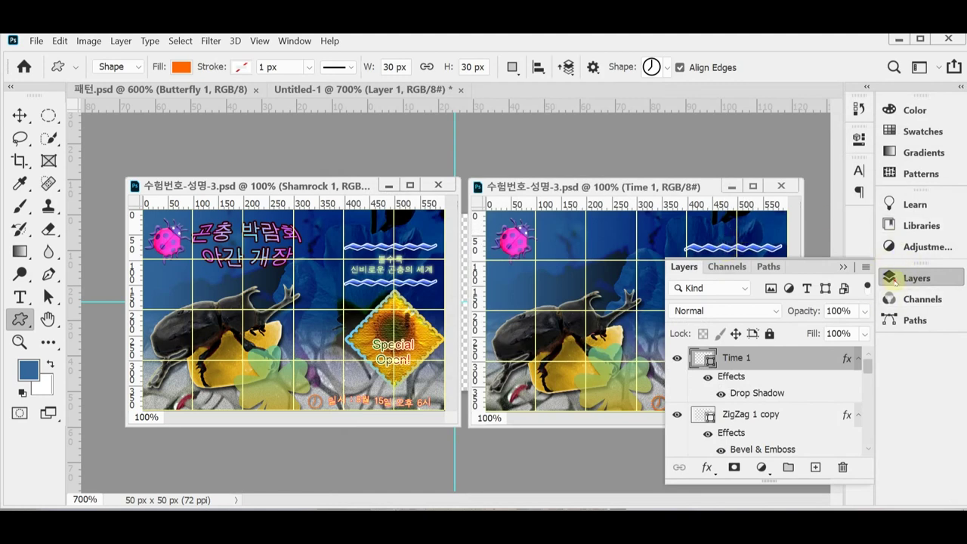
click(903, 278)
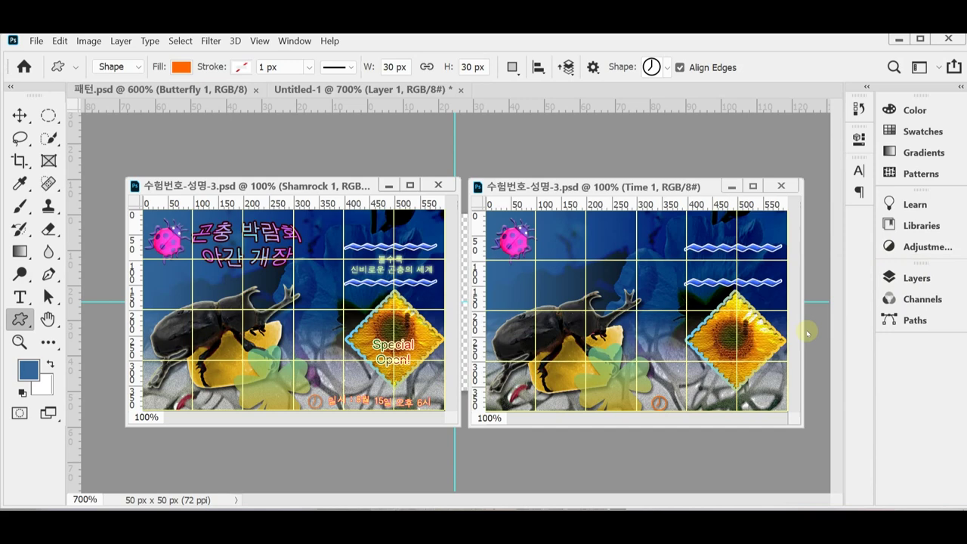
Scale the clock shape down slightly, to 96.67% in width and height
key(ctrl+t)
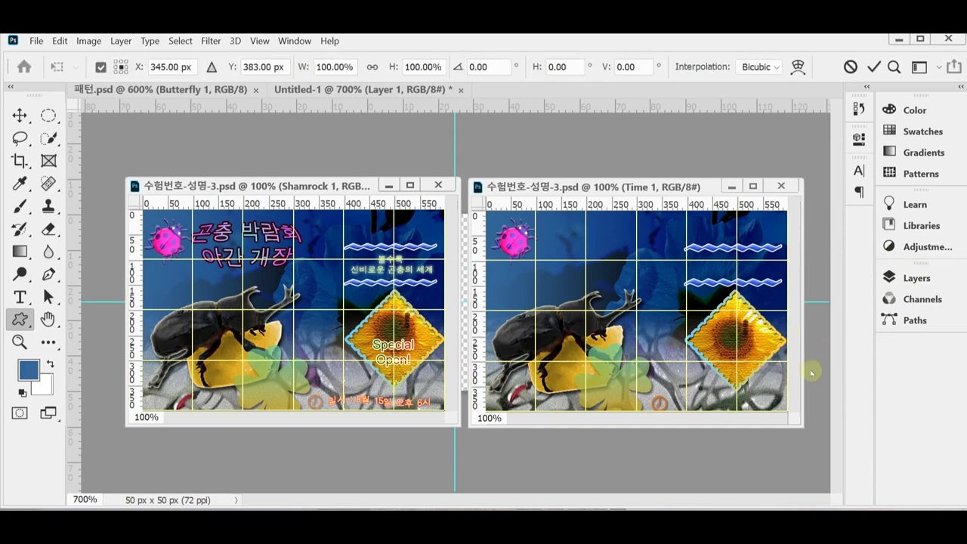
drag(650, 410, 649, 410)
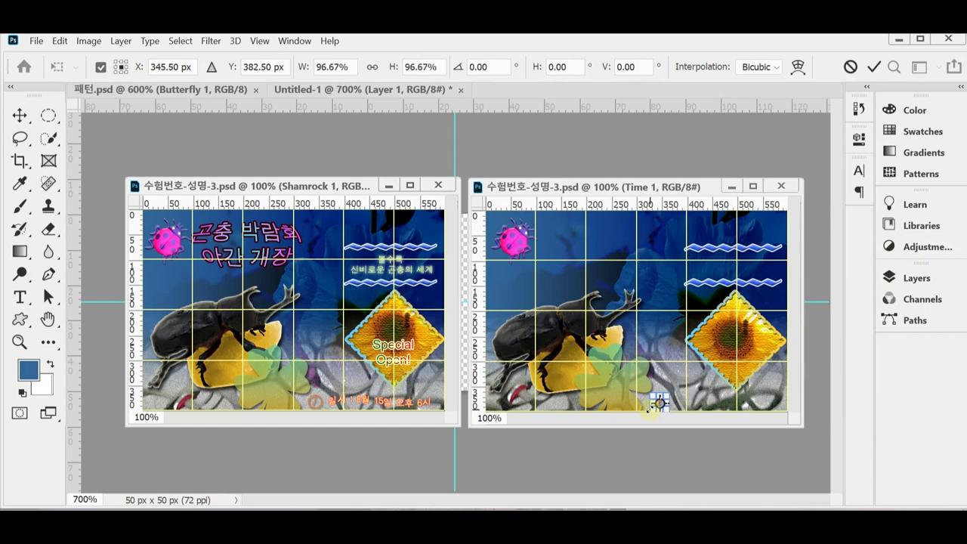
key(Return)
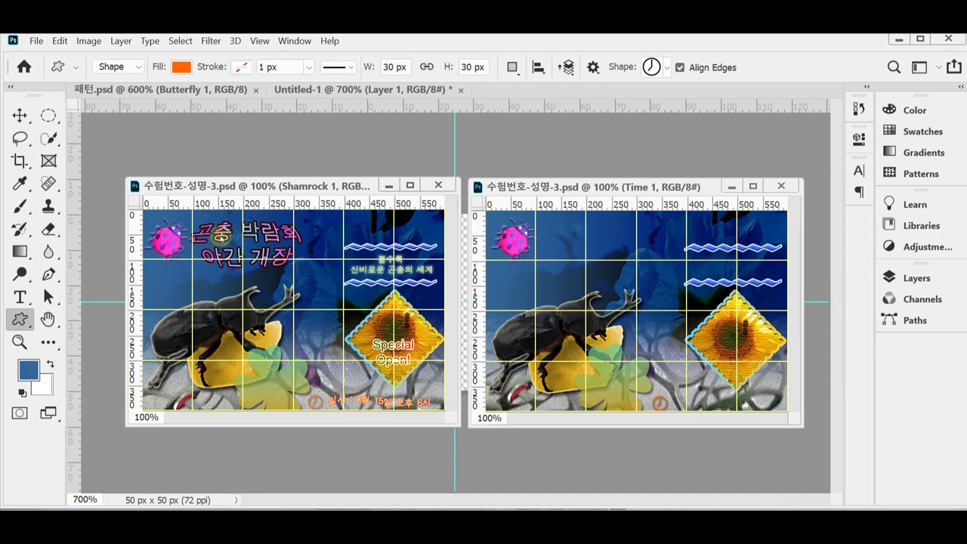
Examine the character settings and the warp style of the two-line title in the reference poster
click(20, 296)
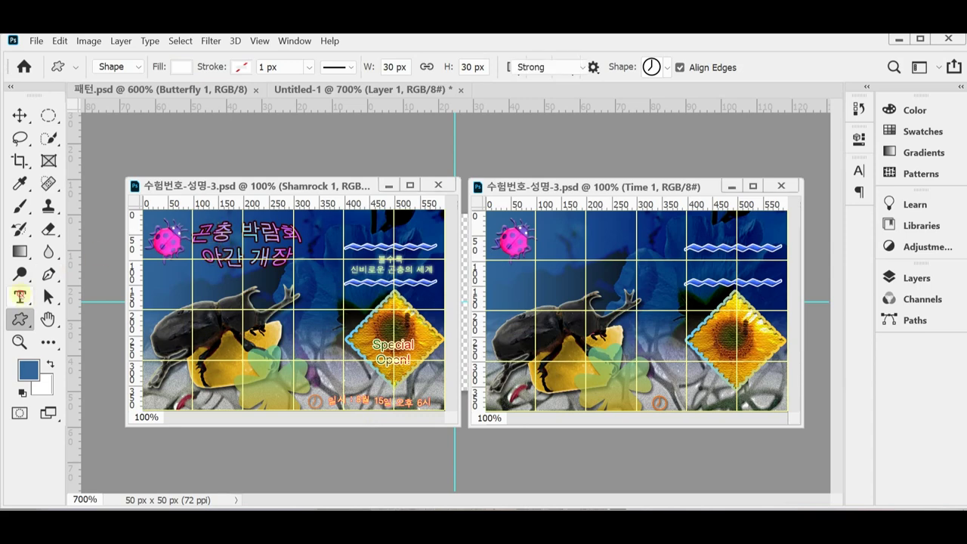
click(106, 296)
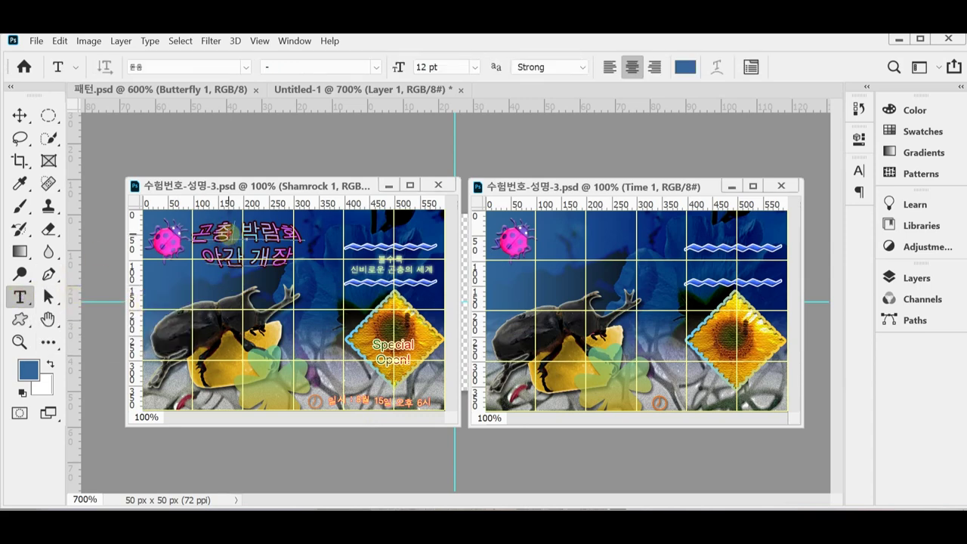
click(242, 235)
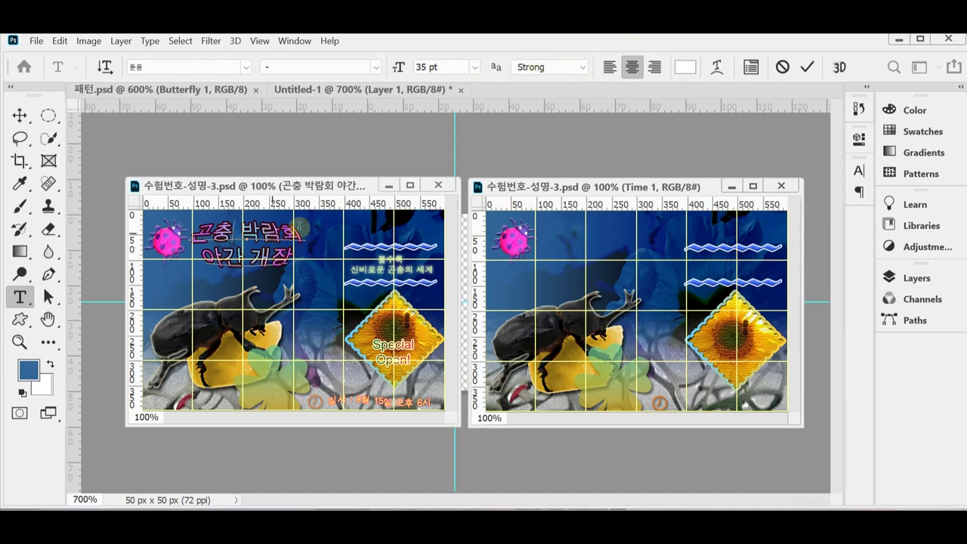
click(717, 68)
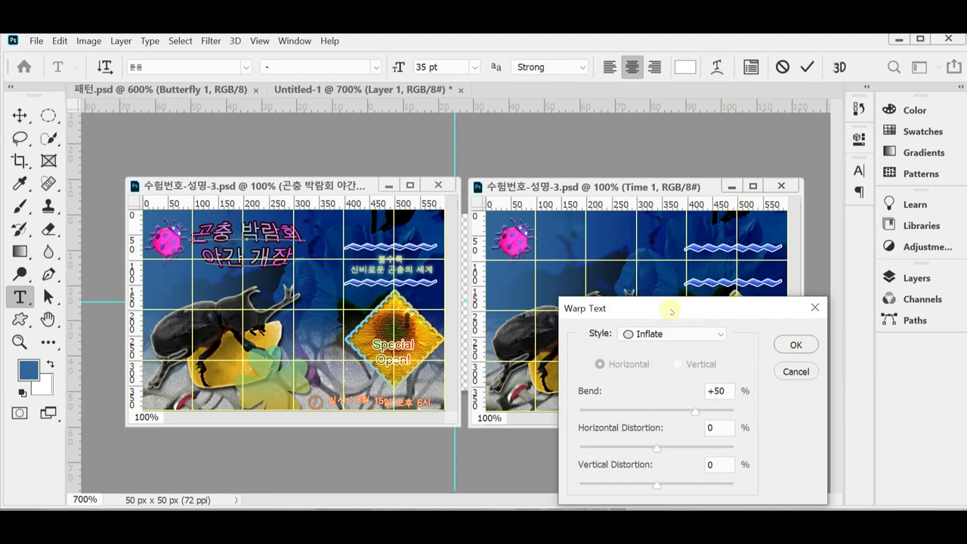
drag(671, 312, 680, 261)
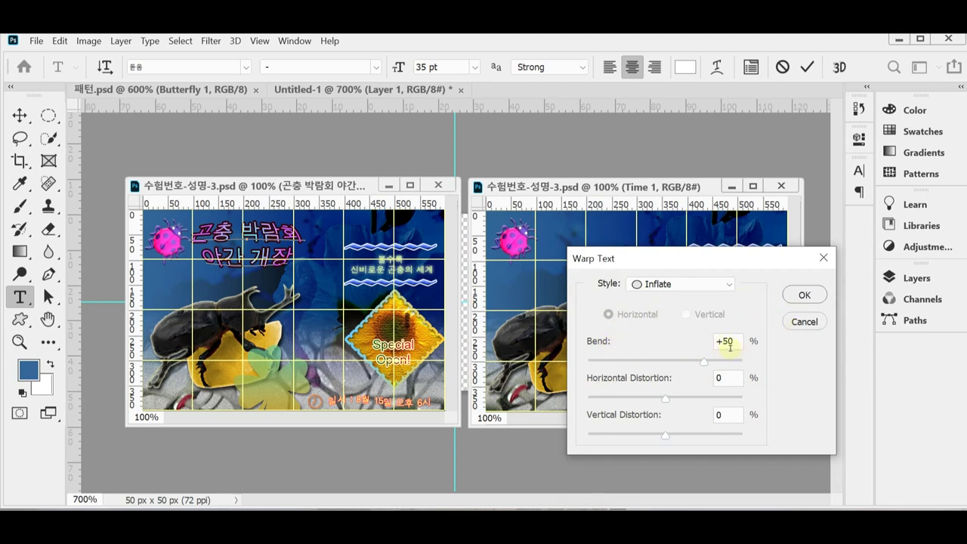
click(804, 296)
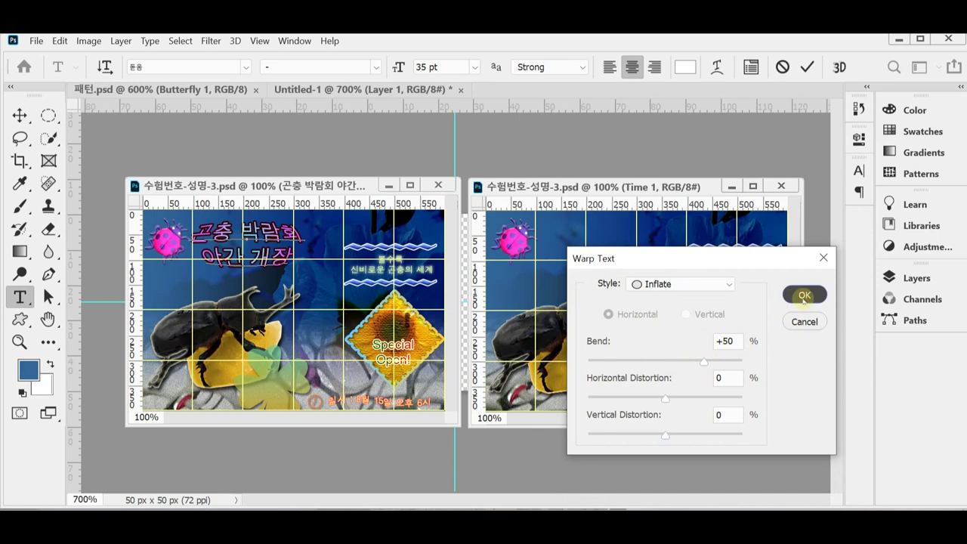
Inspect the gradient overlay of the reference title, including its style, angle and colour stops
click(907, 278)
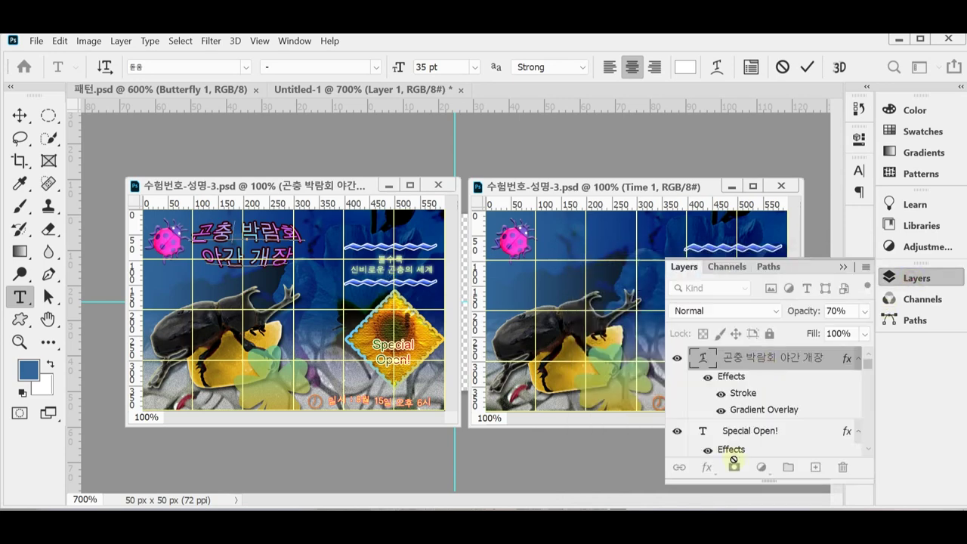
click(756, 410)
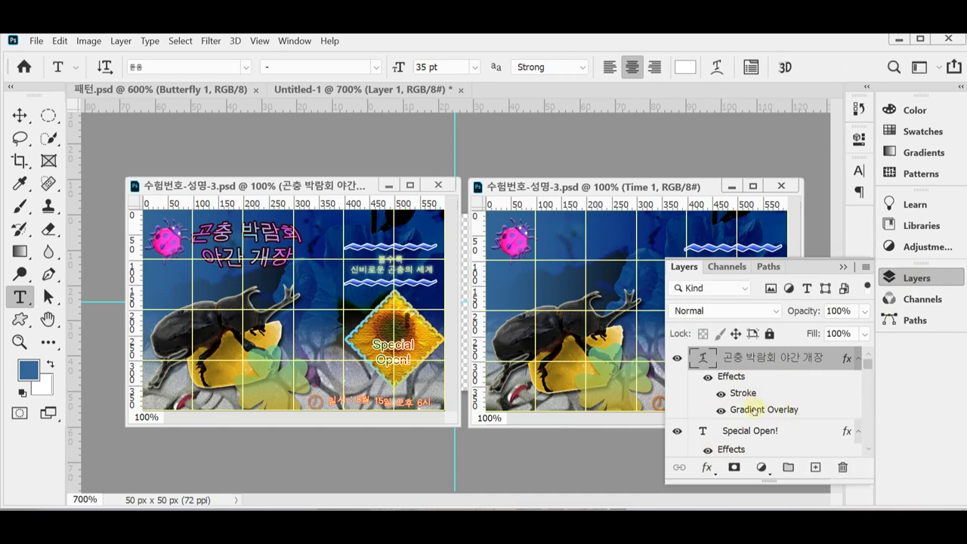
double_click(747, 409)
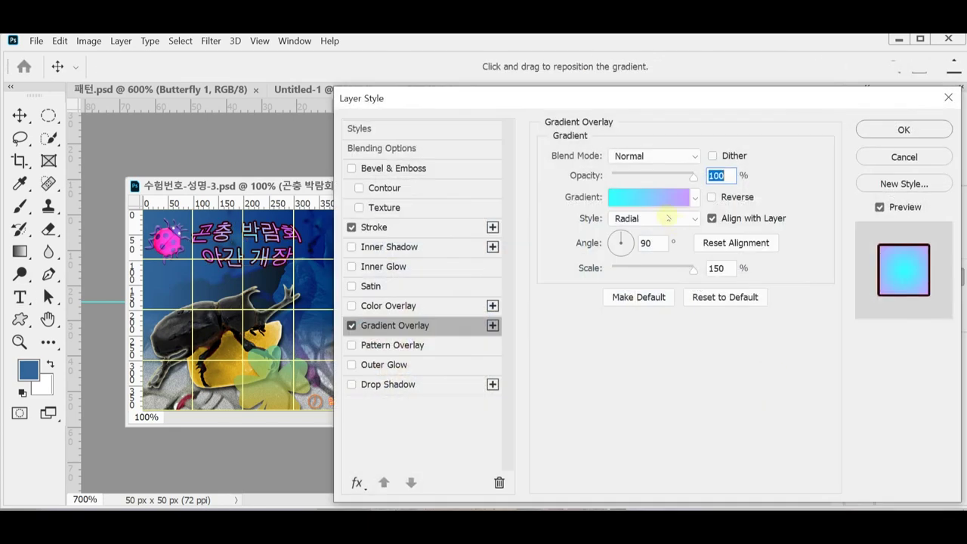
drag(600, 99, 704, 102)
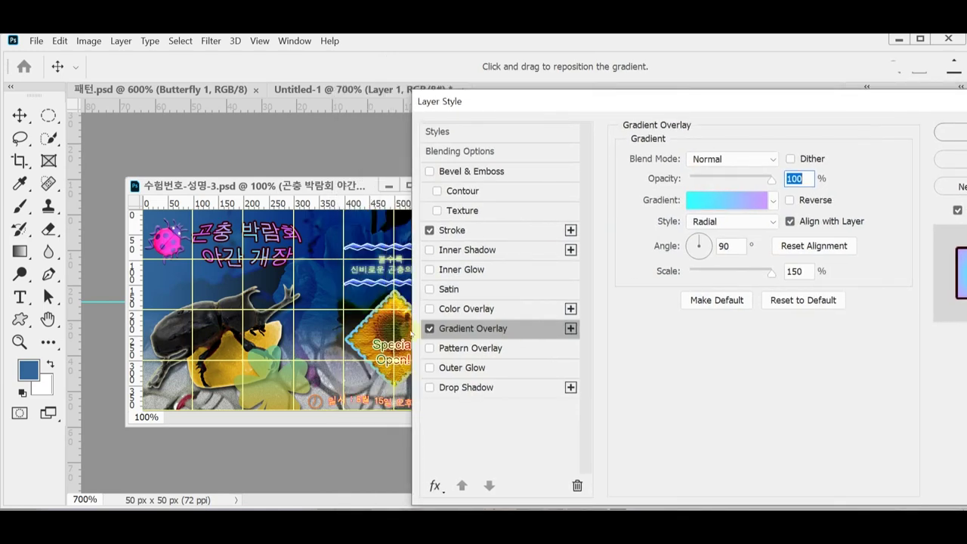
click(718, 202)
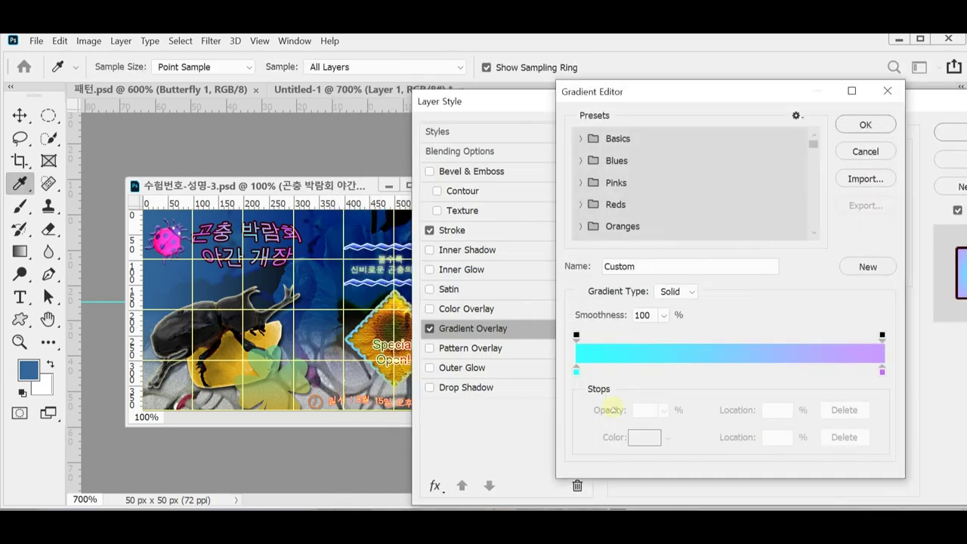
click(577, 370)
click(882, 370)
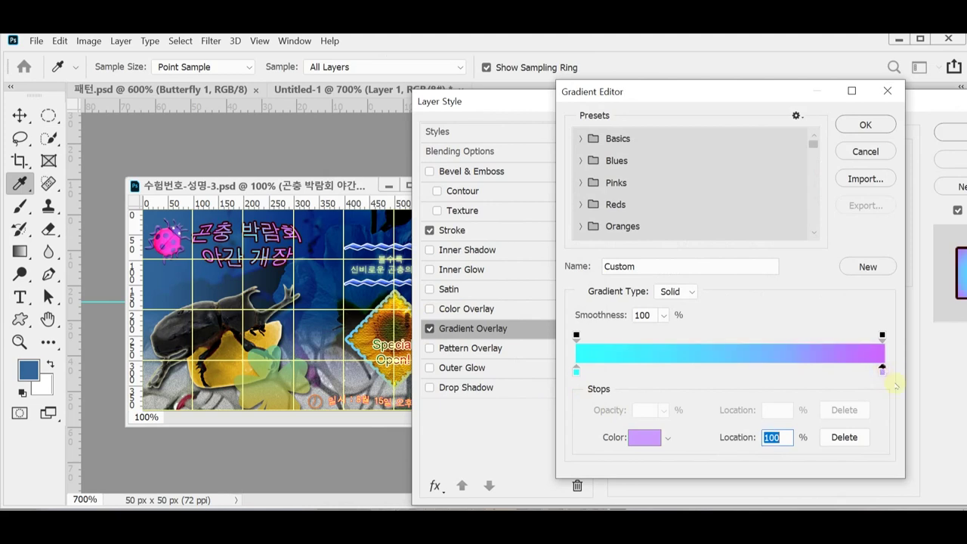
click(862, 125)
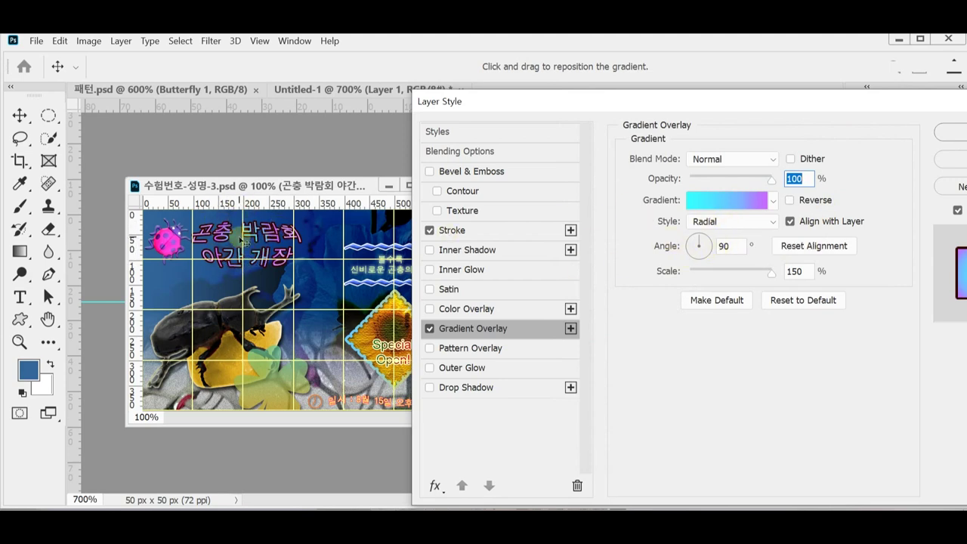
drag(731, 99, 673, 93)
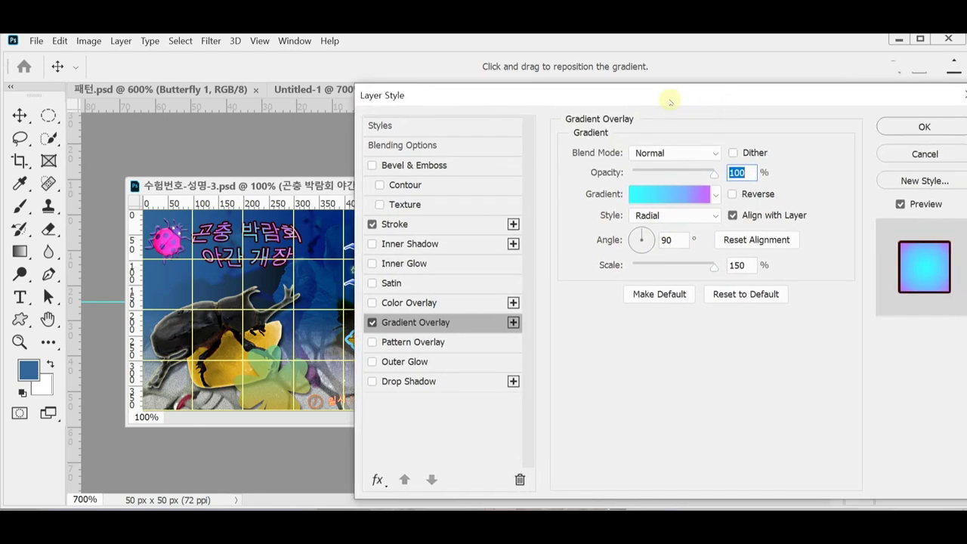
key(Return)
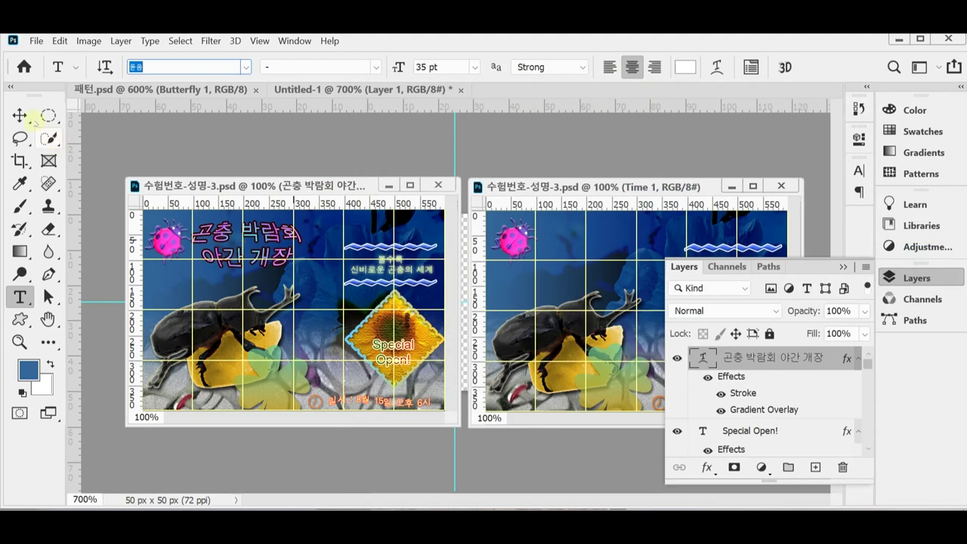
Copy the title text layer from the reference poster into the working poster, placing it beside the ladybug
click(19, 114)
drag(274, 236, 583, 257)
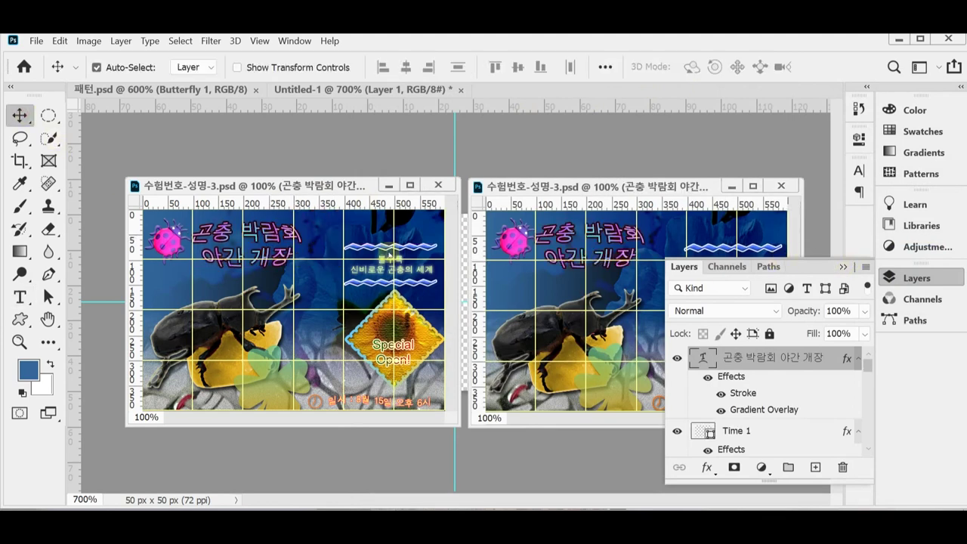
Examine the font, size, colour and layer effects of the text between the two wavy lines in the reference
click(387, 272)
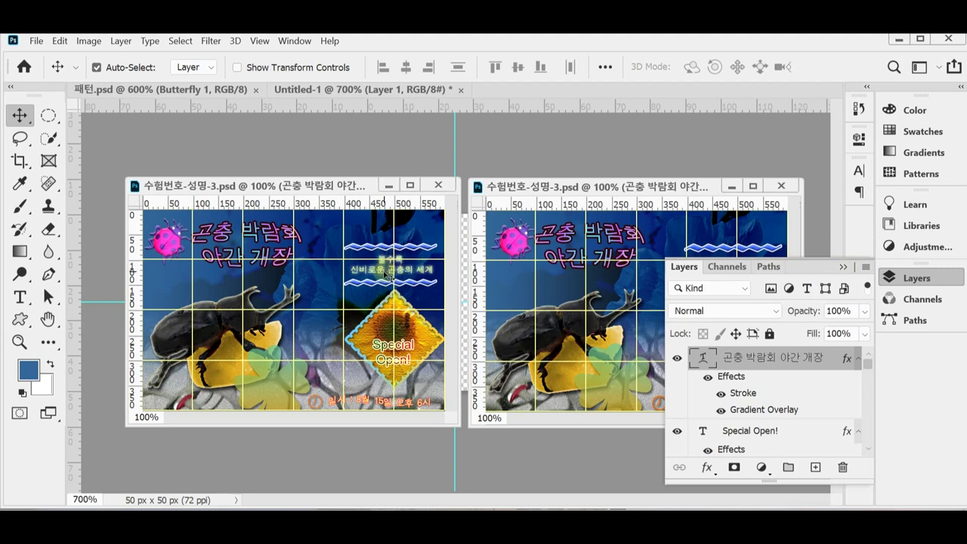
double_click(388, 273)
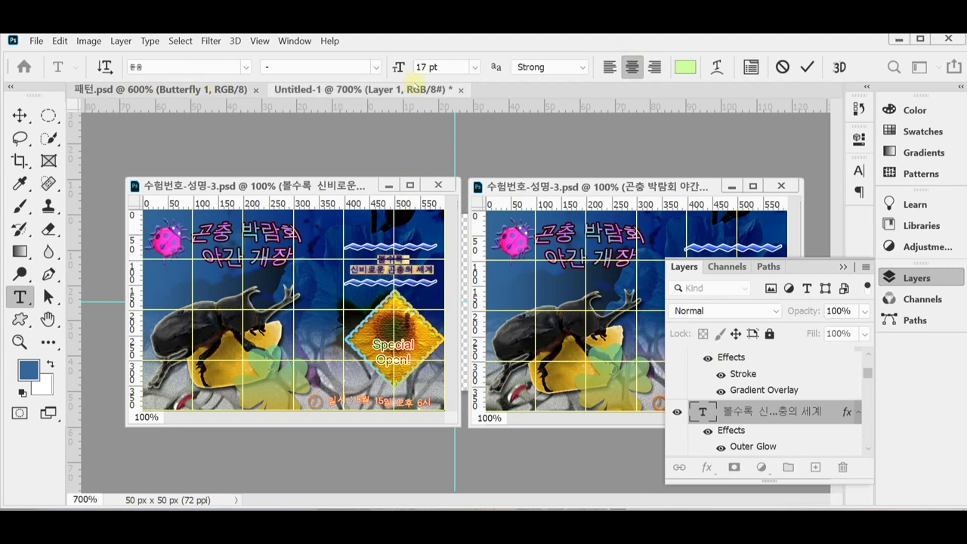
click(404, 263)
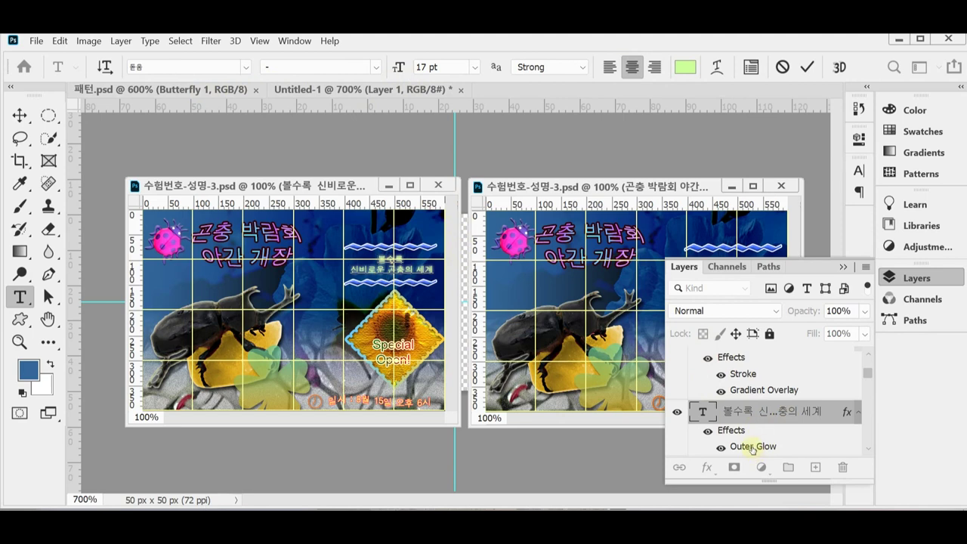
scroll(755, 429, down, 3)
scroll(750, 400, up, 1)
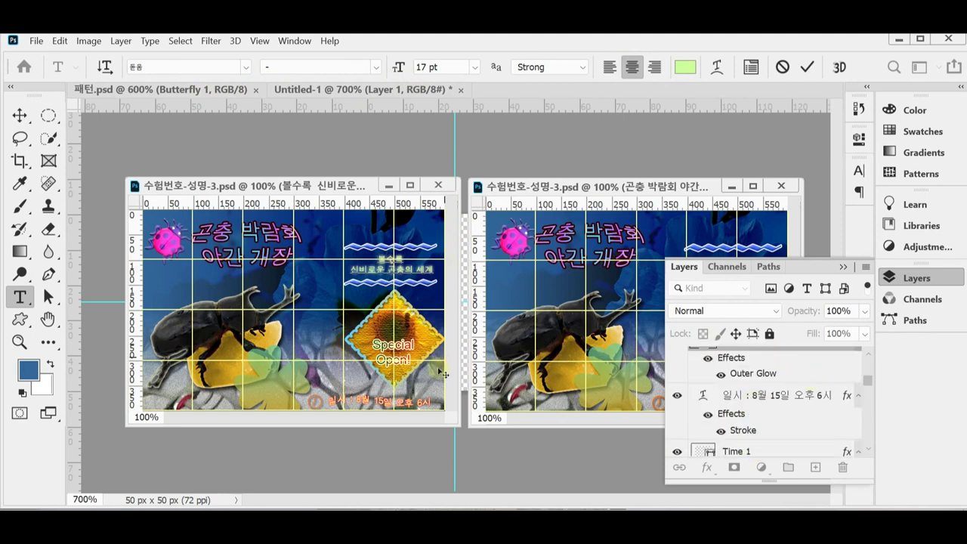
key(ctrl+Return)
key(v)
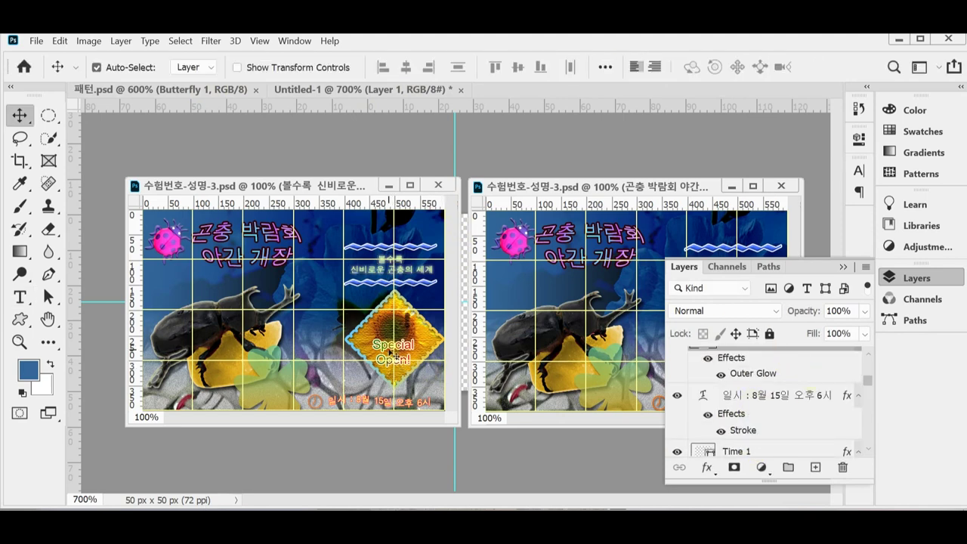
Examine the character settings and layer effects of the "Special Open!" text in the reference poster
click(399, 350)
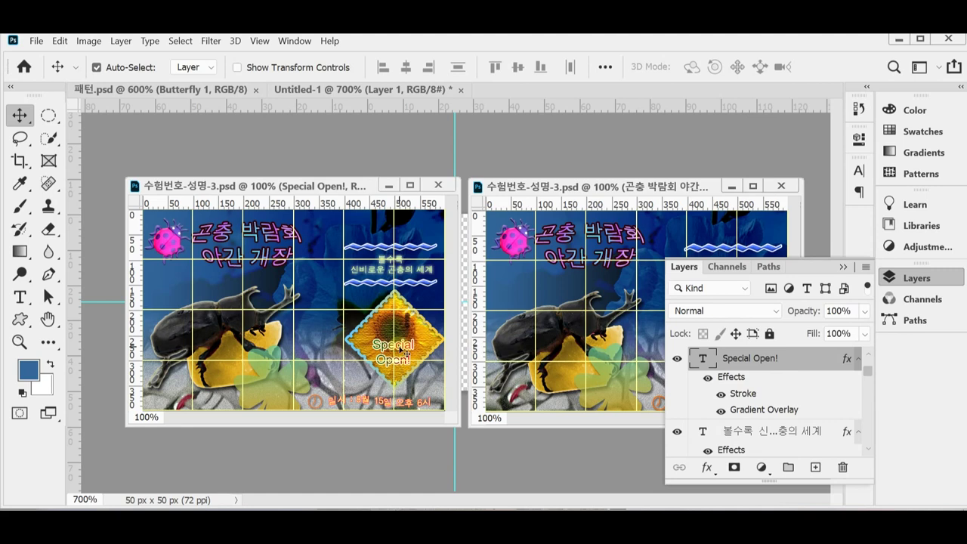
double_click(399, 351)
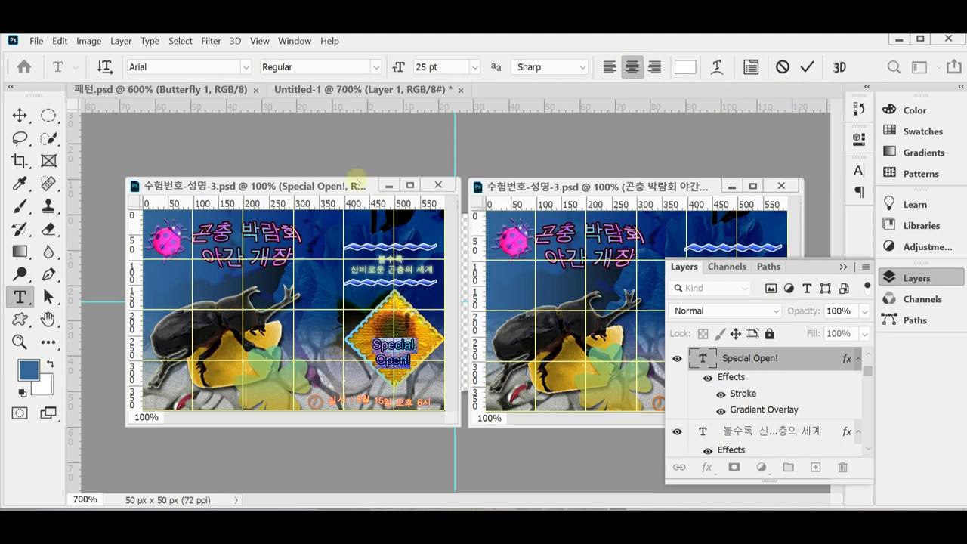
key(Escape)
key(v)
Examine the character settings and layer effects of the date text along the reference poster's lower edge
click(378, 405)
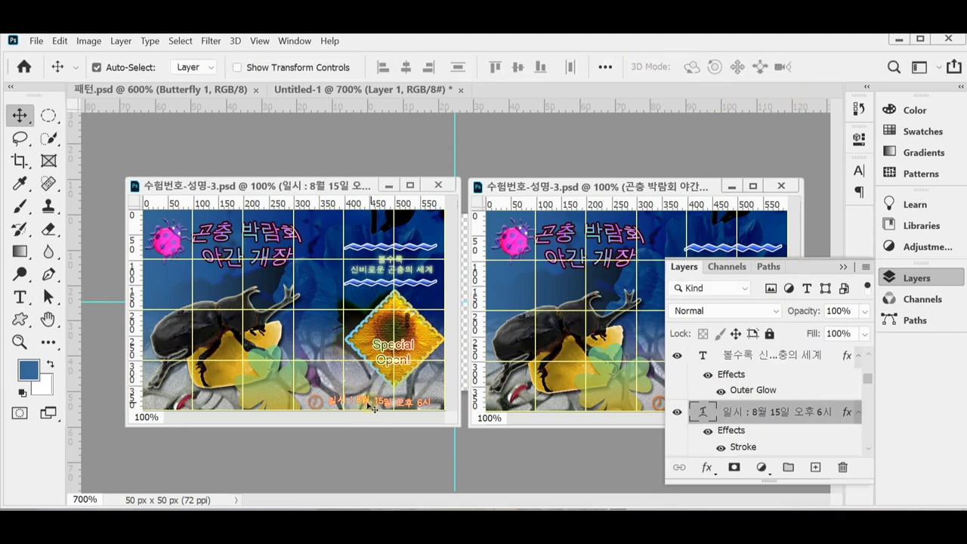
double_click(370, 406)
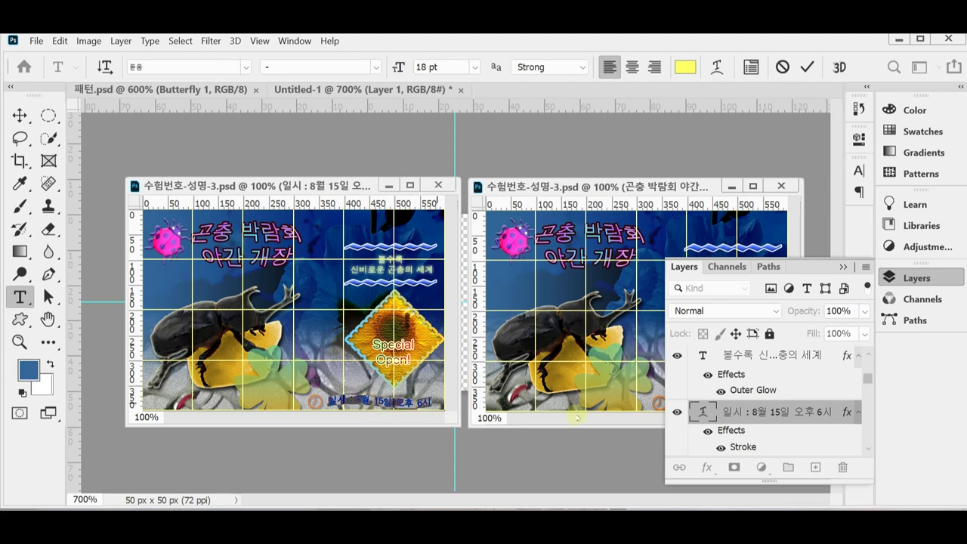
scroll(756, 436, down, 3)
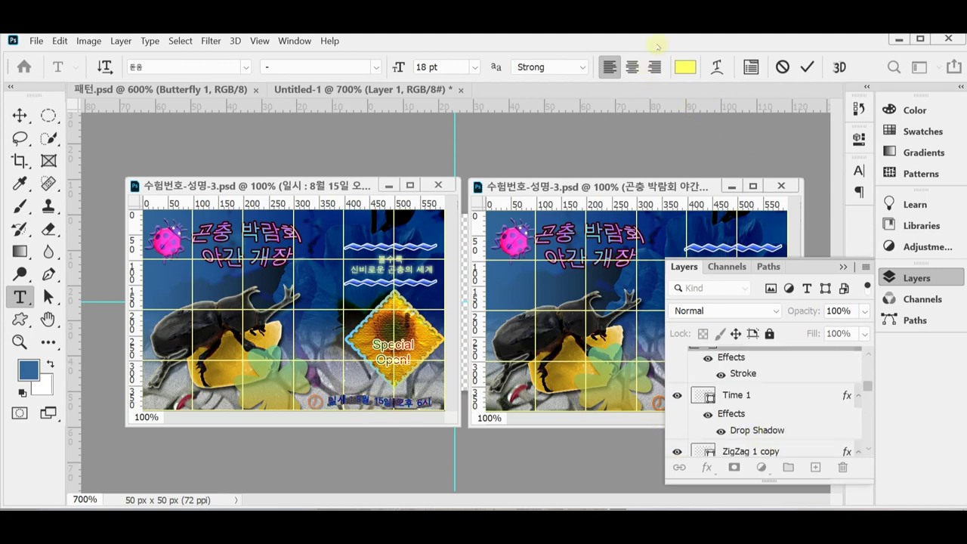
click(807, 67)
key(v)
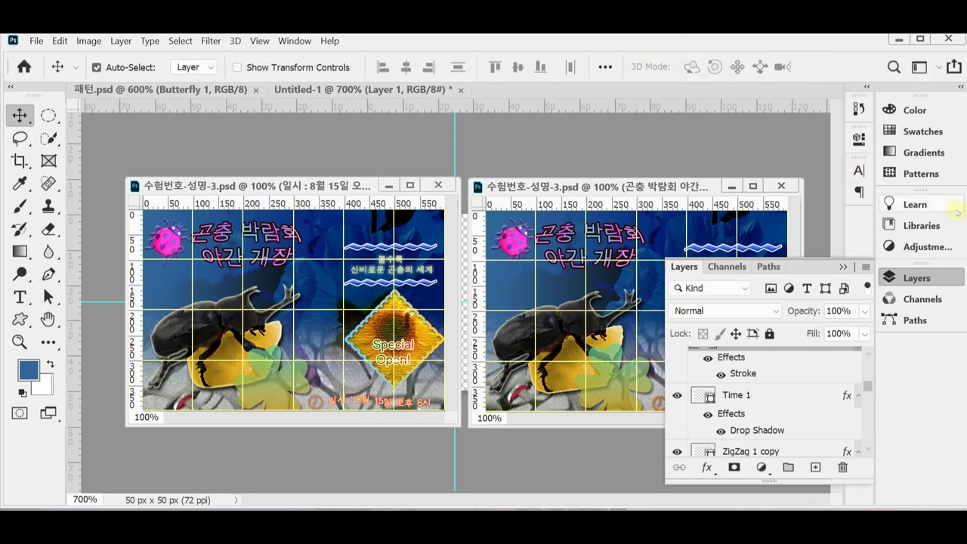
click(907, 280)
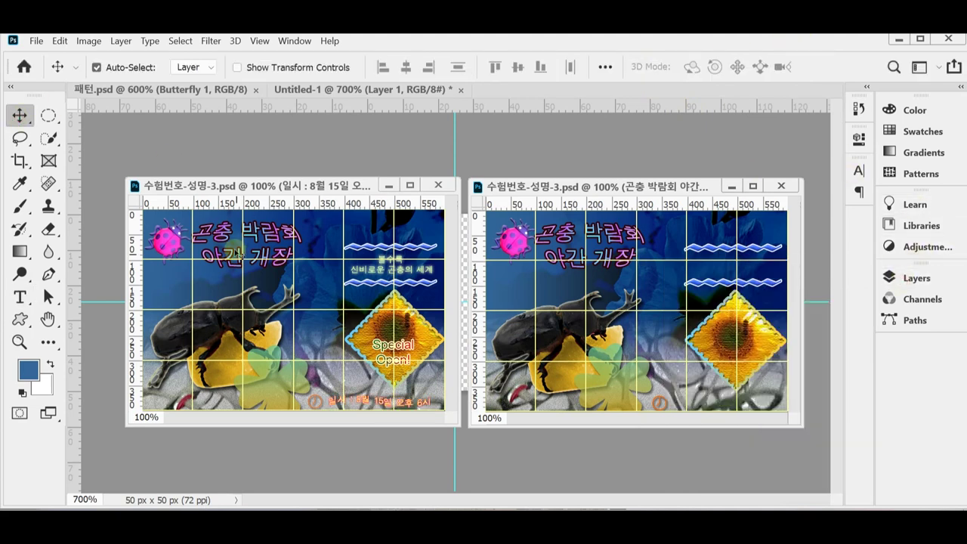
Copy the text between the wavy lines, the "Special Open!" text and the date text from the reference into matching positions on the working poster
click(220, 228)
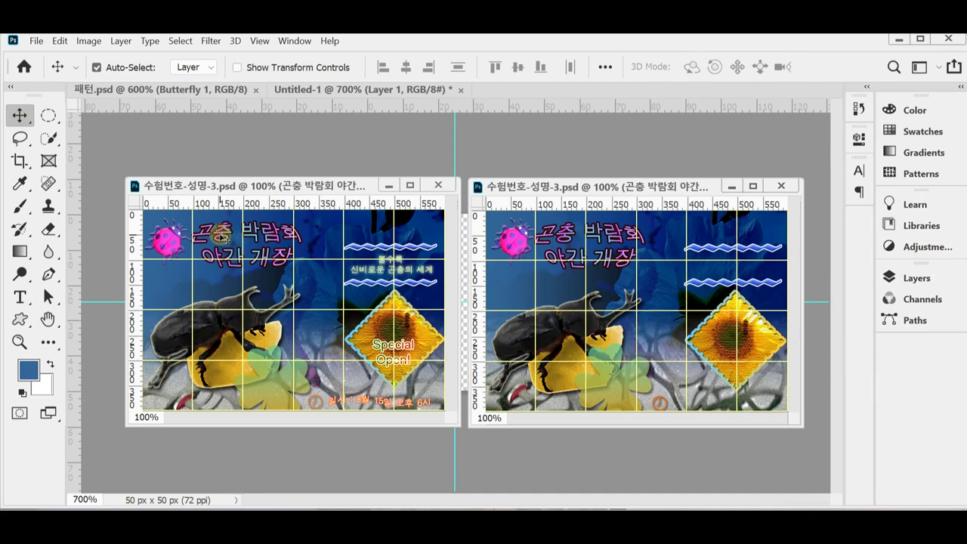
click(367, 272)
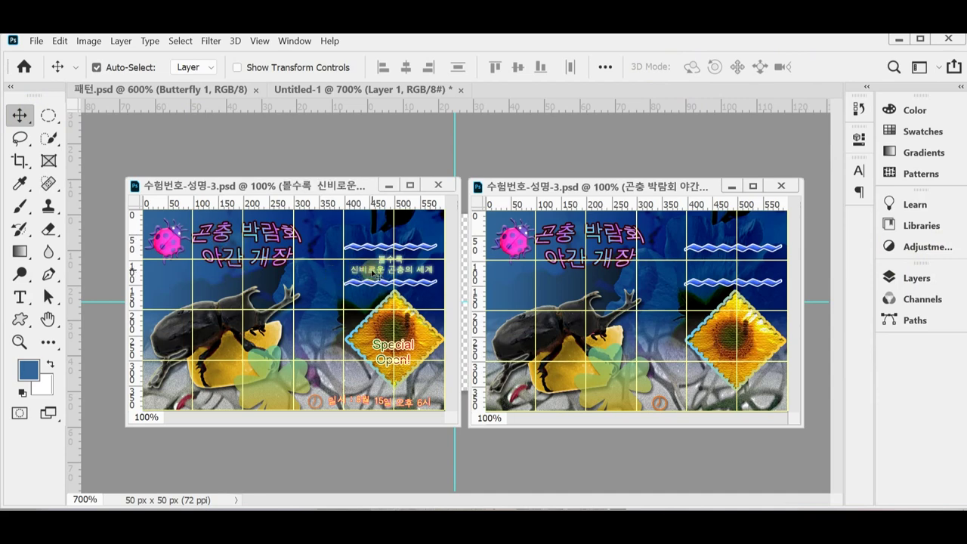
drag(375, 274, 723, 268)
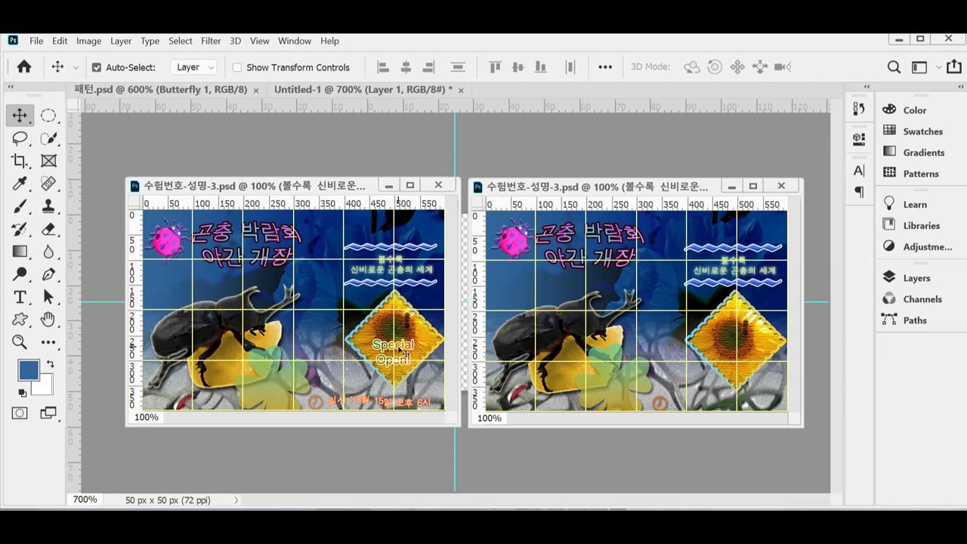
drag(399, 354, 488, 340)
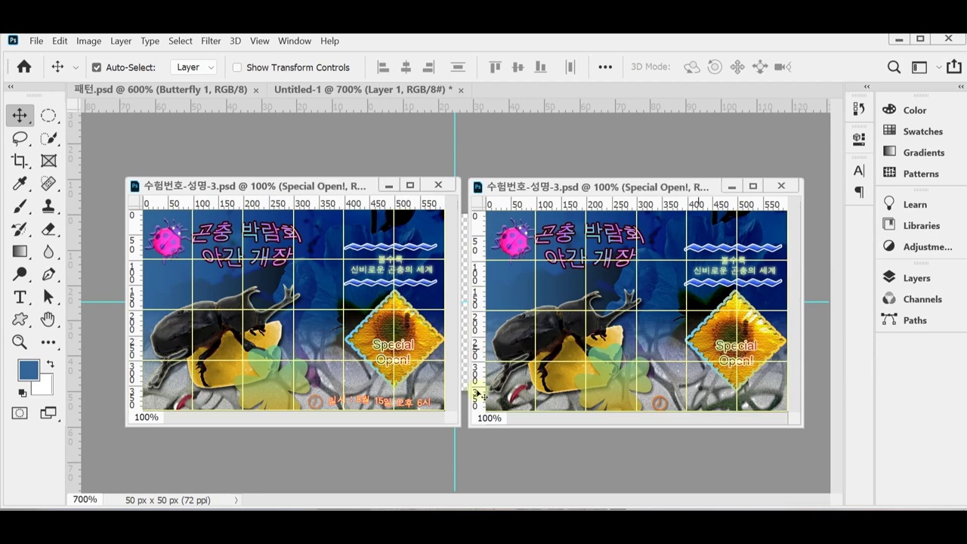
drag(404, 402, 723, 412)
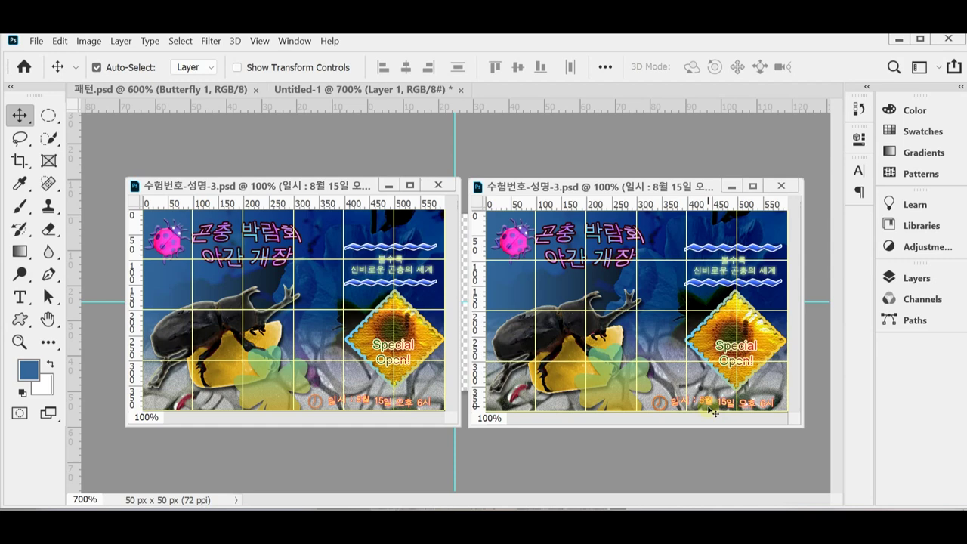
Check the character settings of the text between the two wavy lines in the working poster
click(738, 268)
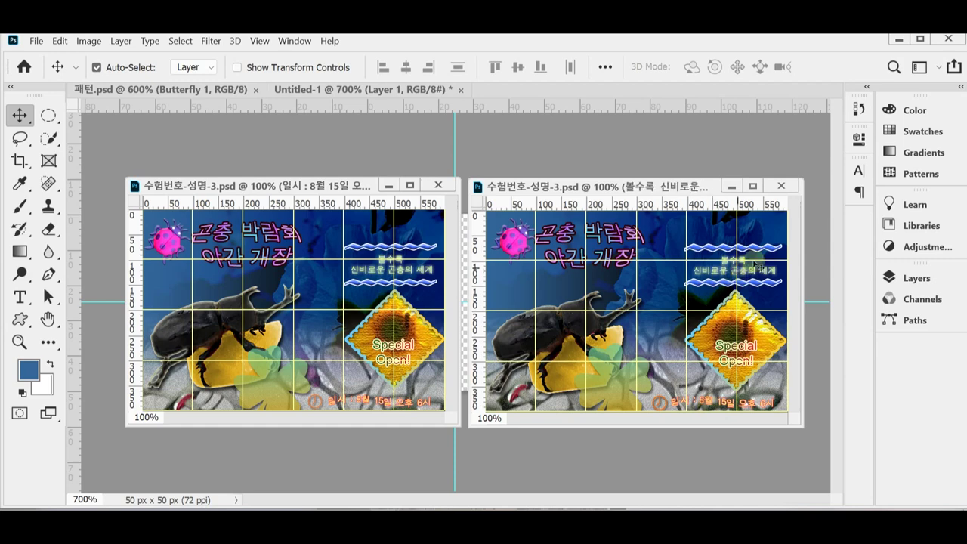
click(860, 173)
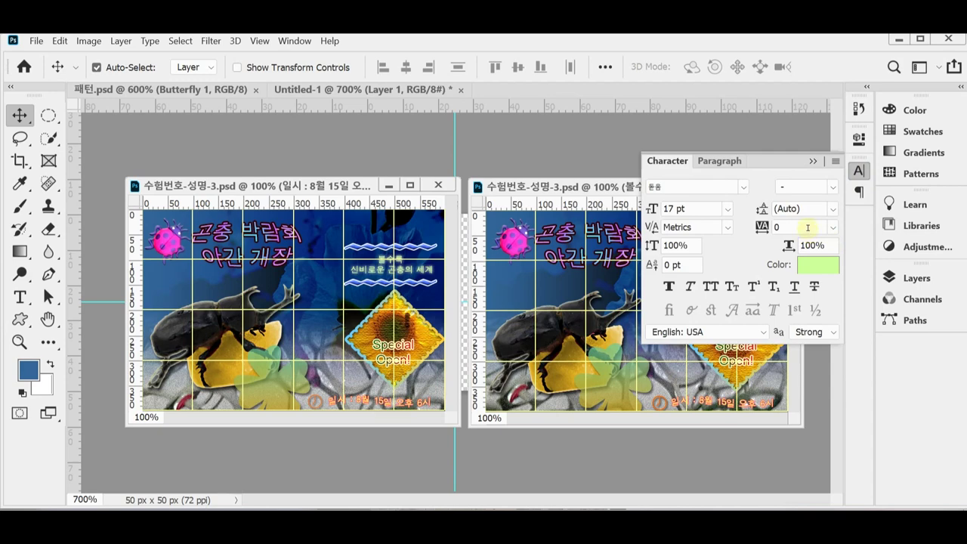
click(860, 173)
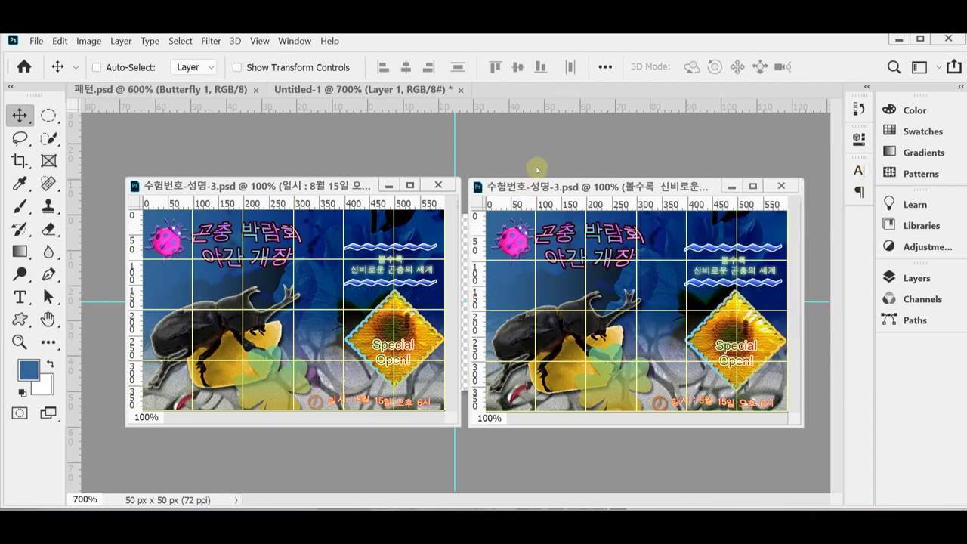
Hide the grid on the working poster
key(ctrl)
key(ctrl+apostrophe)
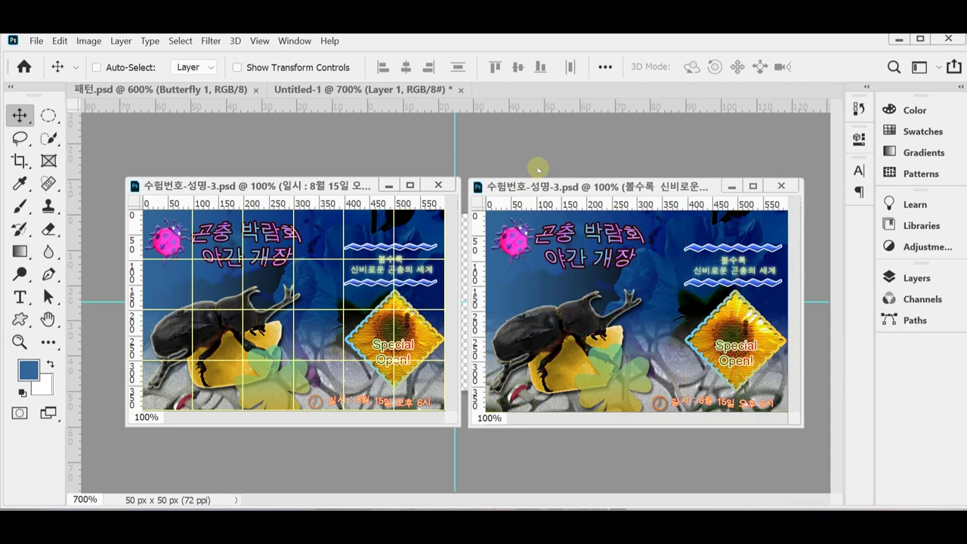
key(ctrl)
key(ctrl)
Save the poster as the JPEG 수험번호-성명-3.jpg in the GTQ folder inside 문서, with quality 8
key(ctrl+shift+s)
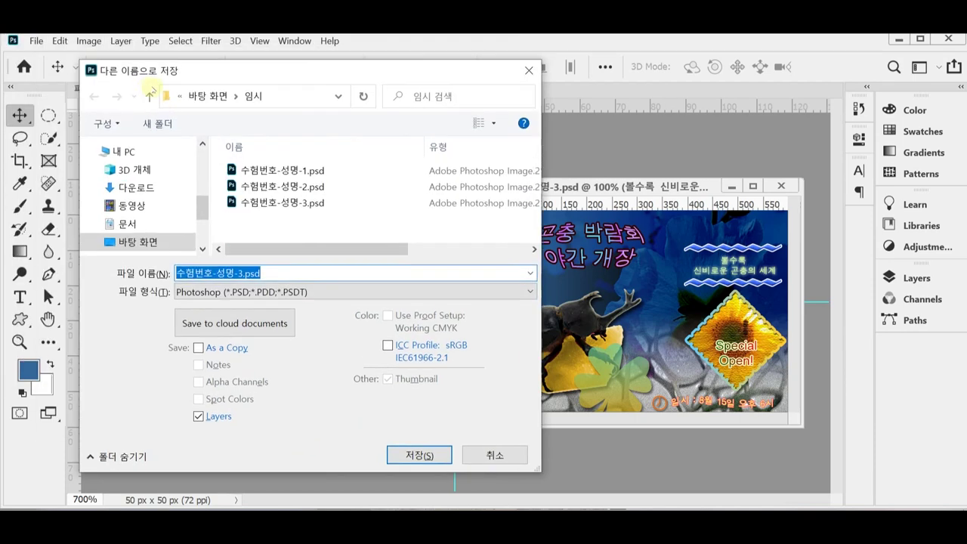
click(182, 166)
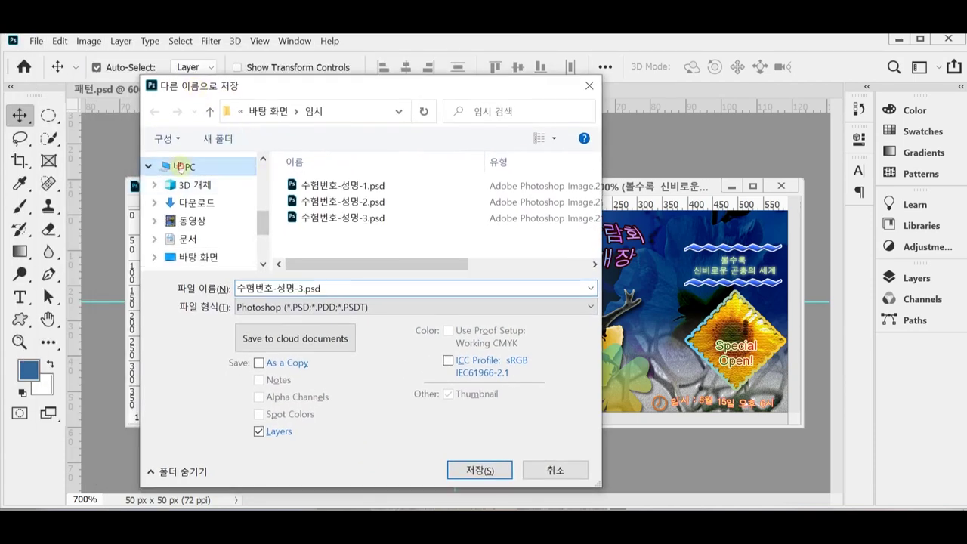
click(188, 239)
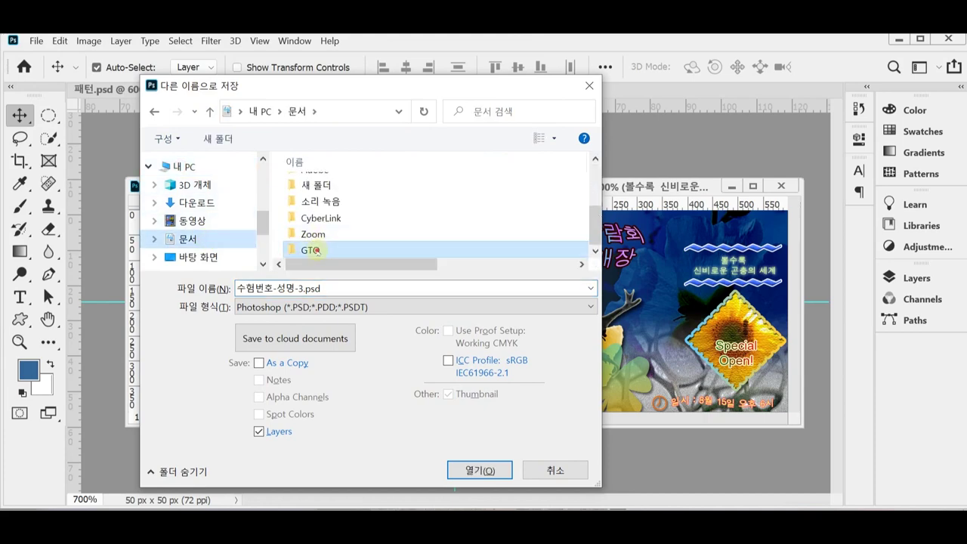
double_click(302, 247)
click(348, 307)
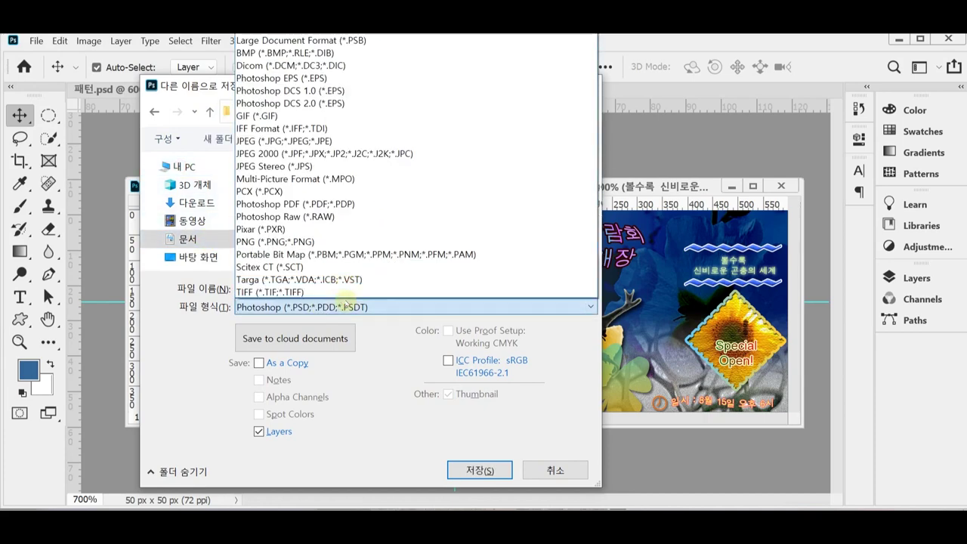
click(365, 143)
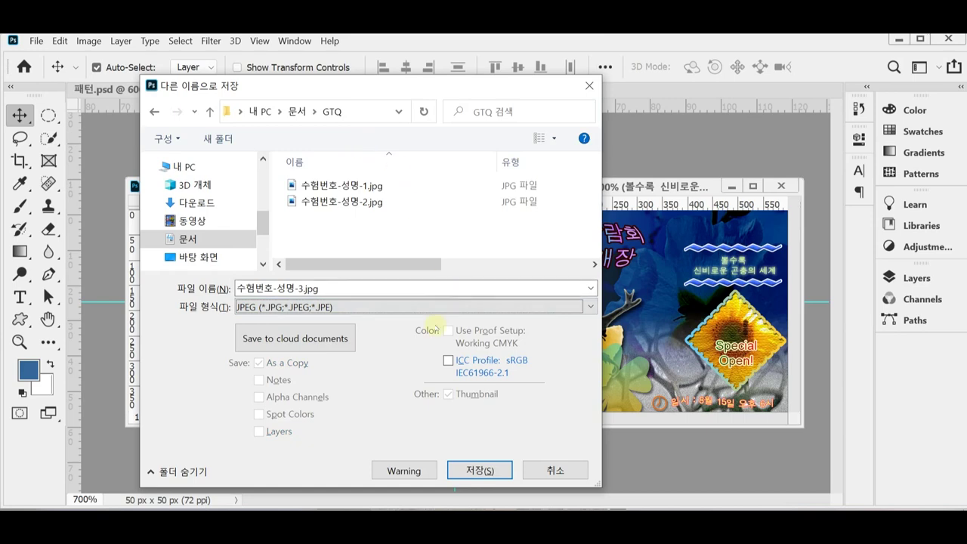
click(458, 469)
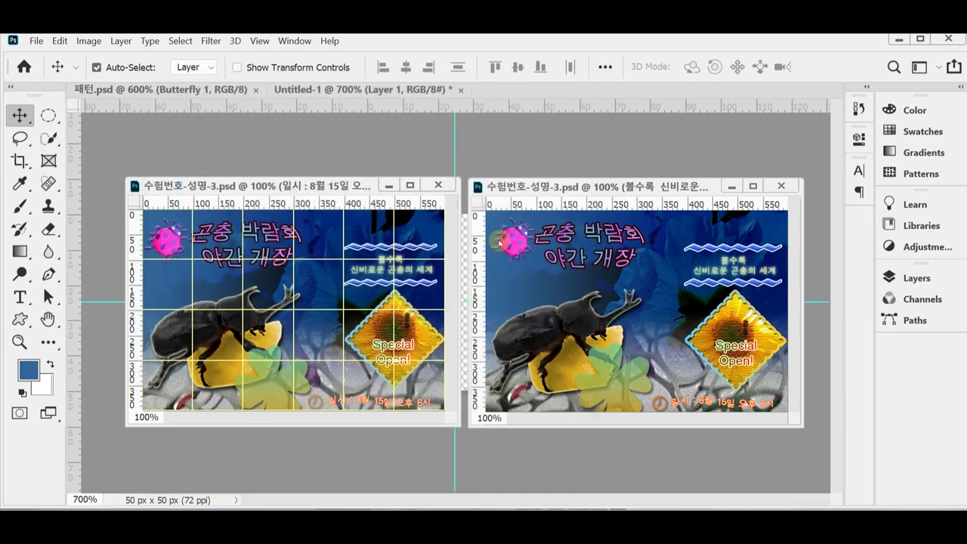
text(8)
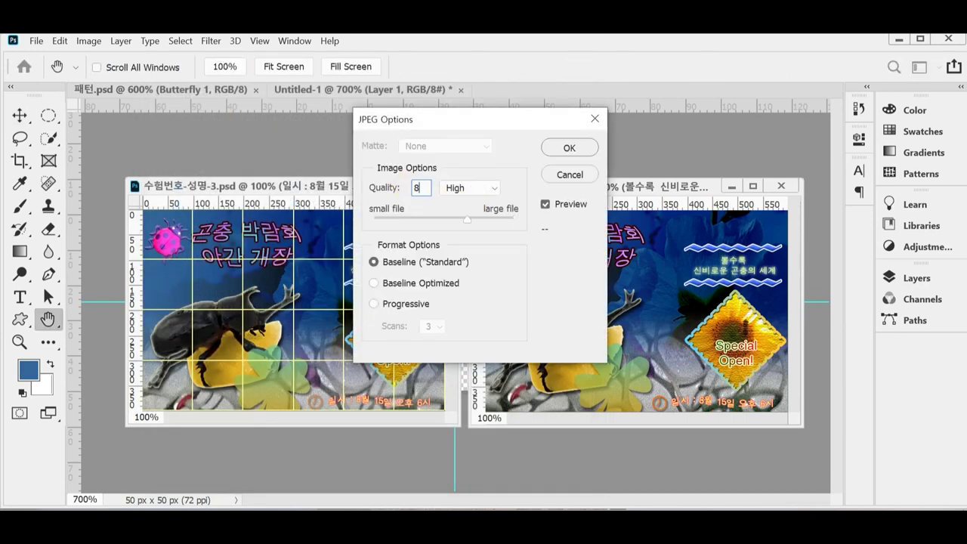
click(546, 154)
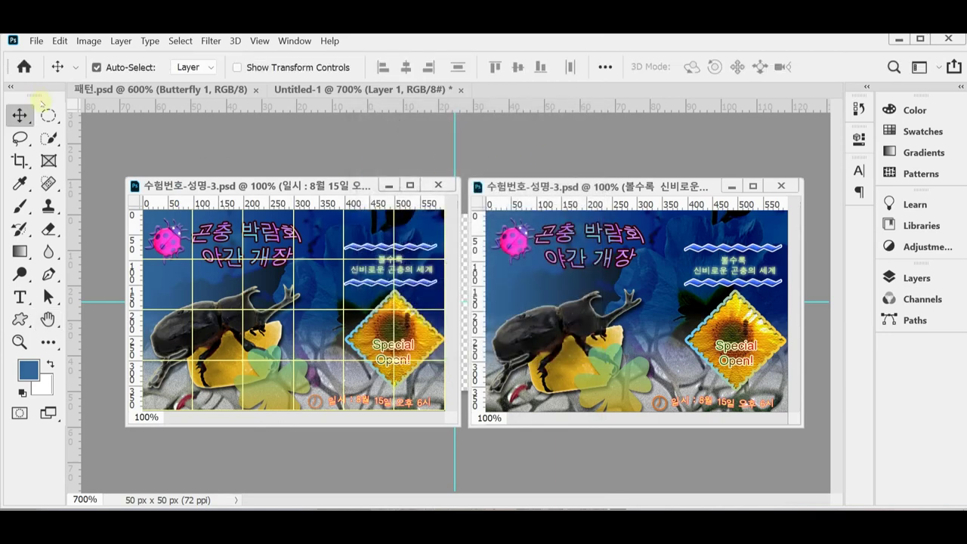
Resize the working poster's image to 60 × 40 pixels
click(88, 41)
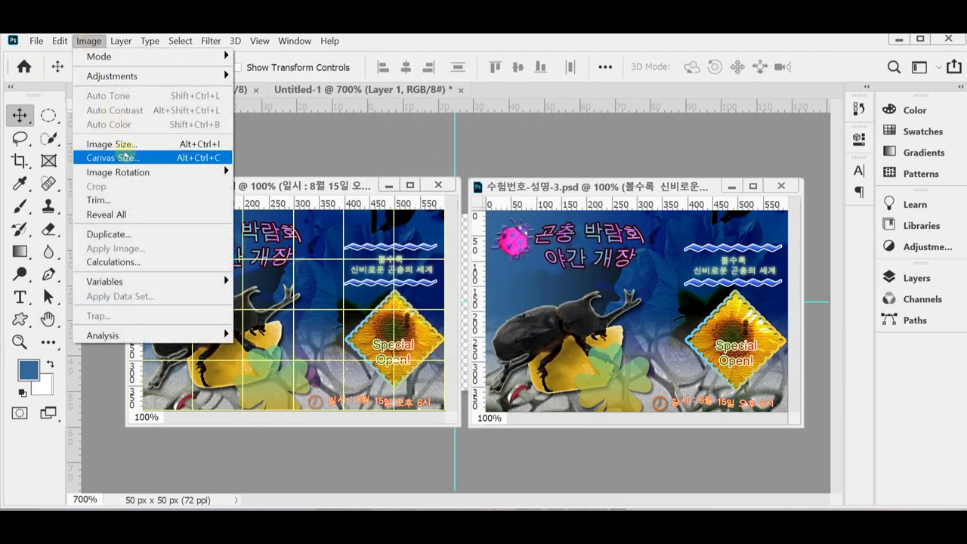
click(111, 143)
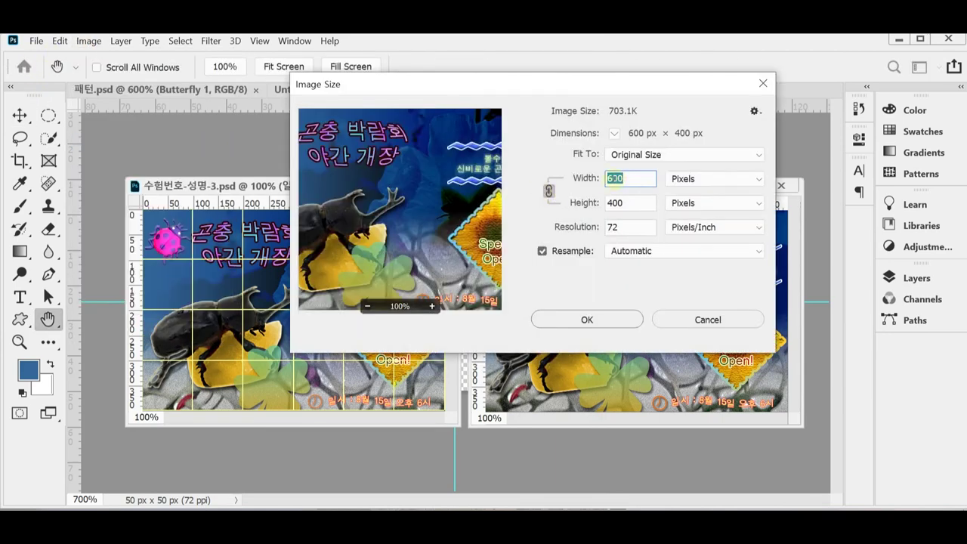
text(60)
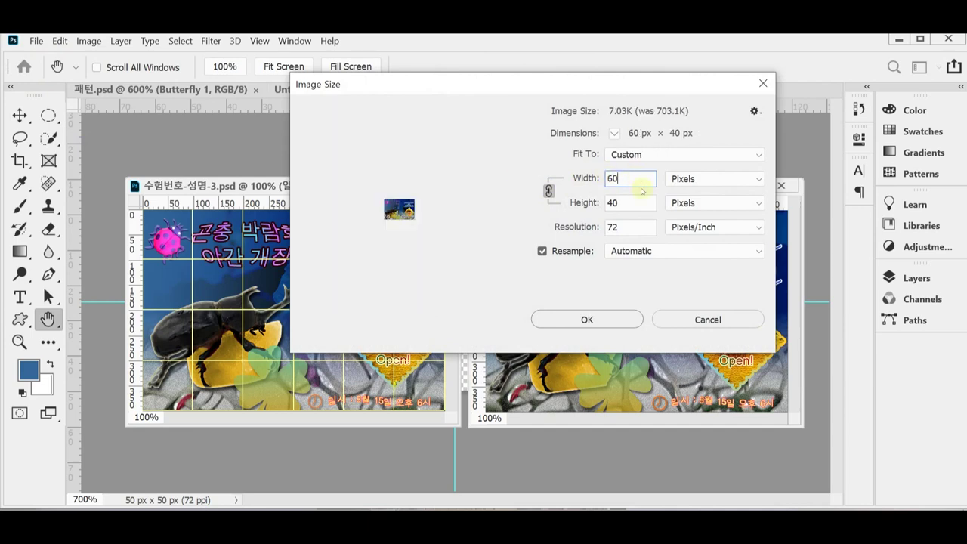
click(596, 321)
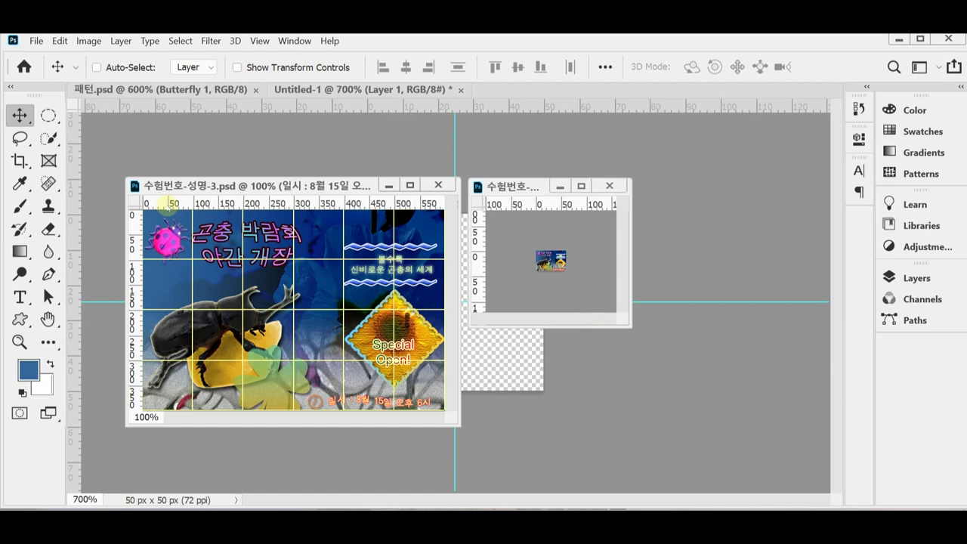
Save the reduced poster as the Photoshop file 수험번호-성명-3.psd in the GTQ folder inside 문서
key(ctrl+shift+s)
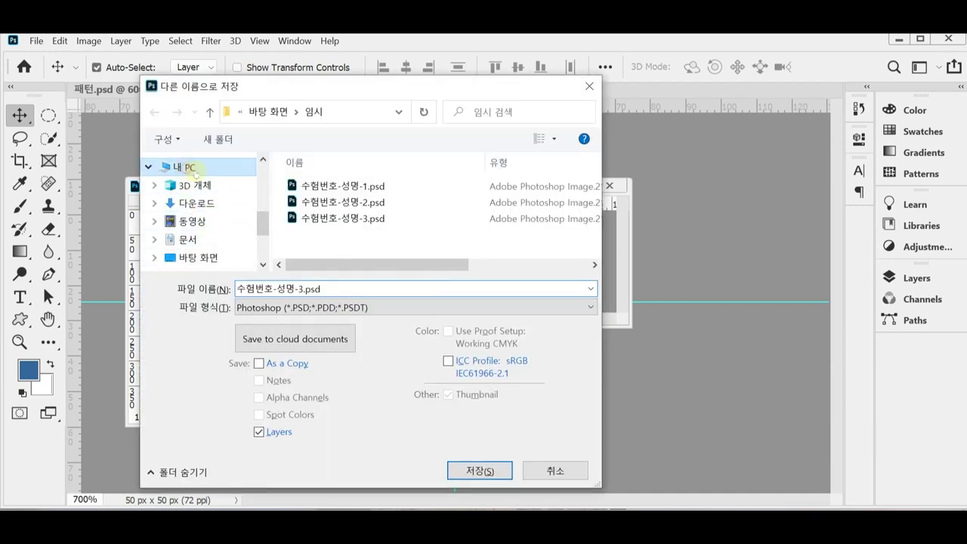
click(187, 240)
click(329, 252)
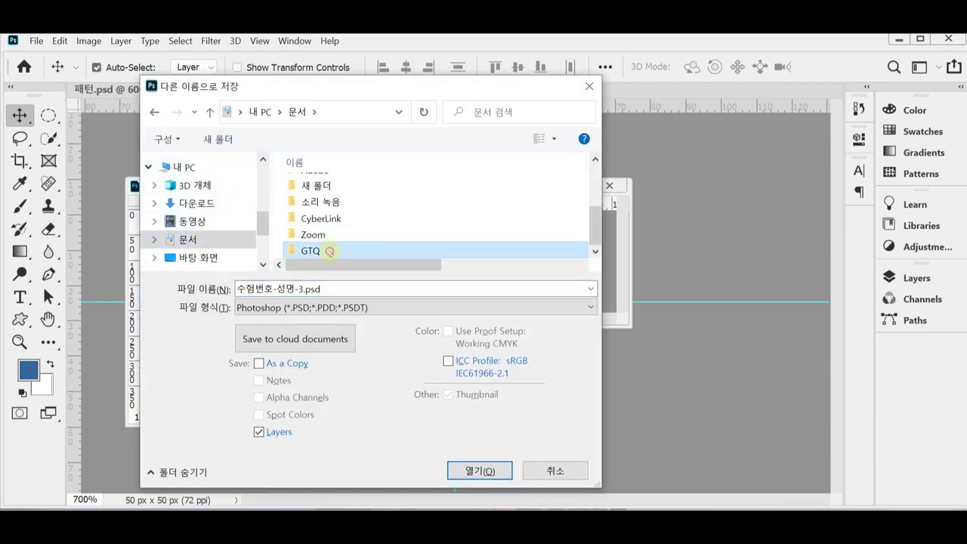
double_click(330, 252)
click(468, 470)
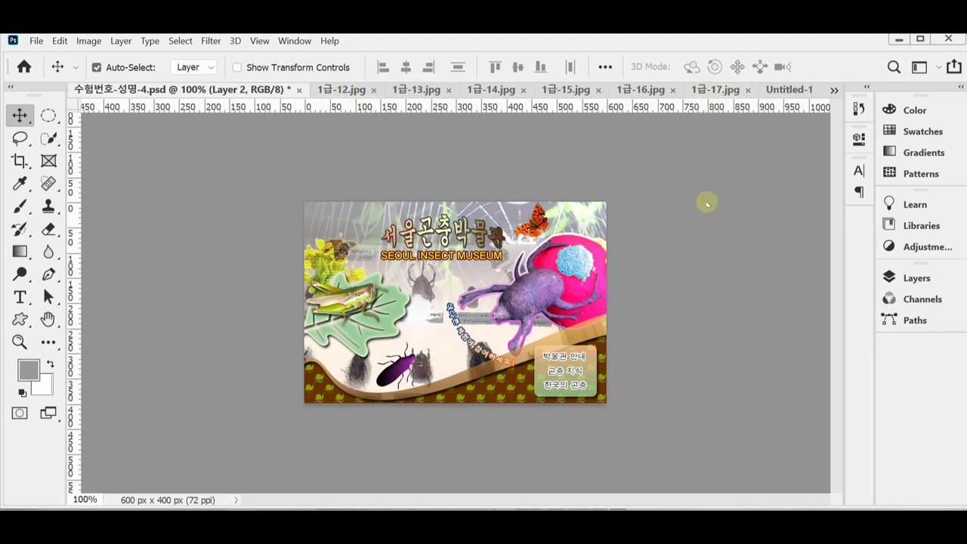
Create a 600 × 400 px, 72 ppi RGB document with a white background, with its grid shown in a floating window
click(36, 40)
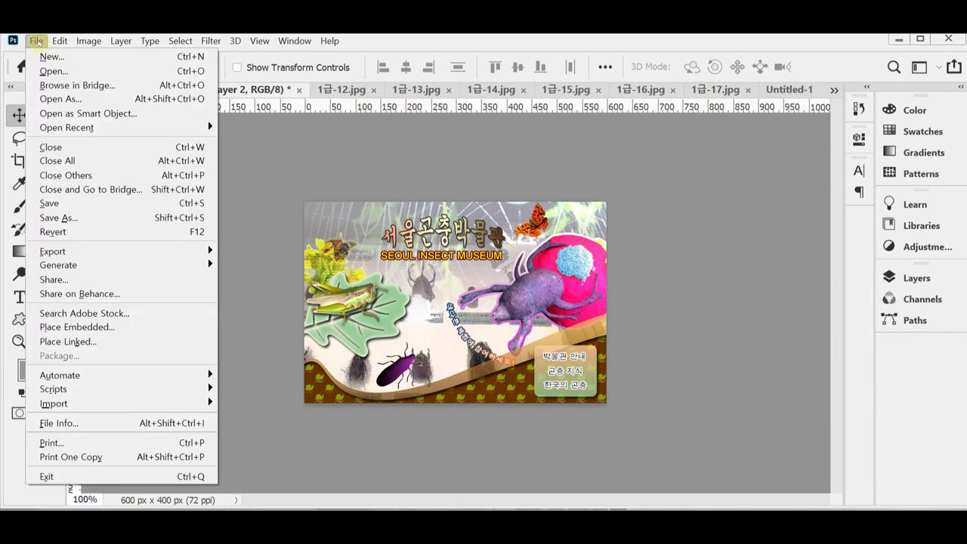
click(49, 57)
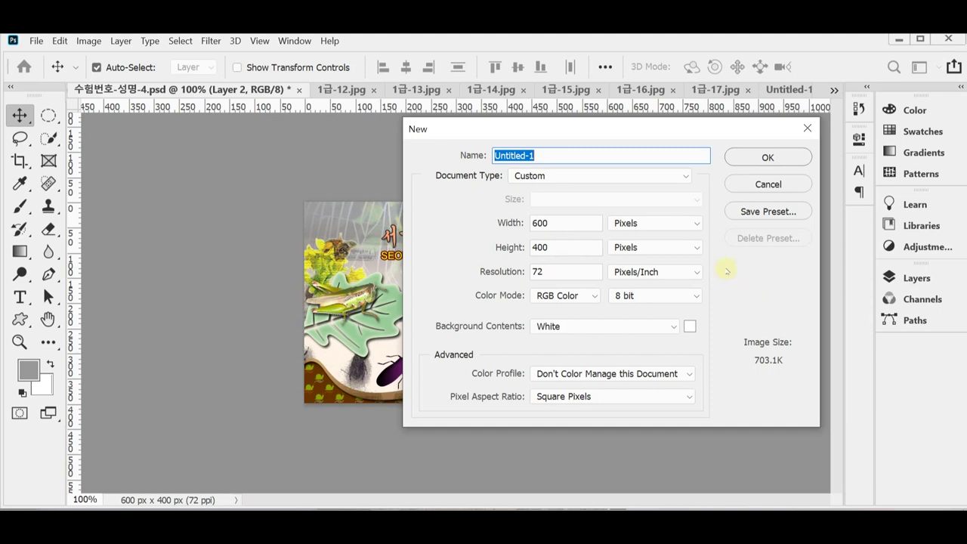
key(Return)
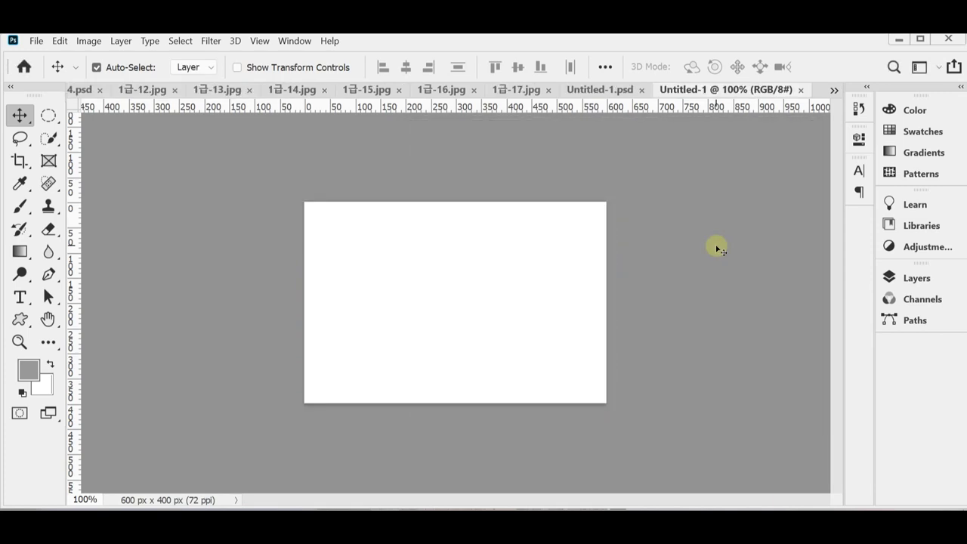
key(ctrl+apostrophe)
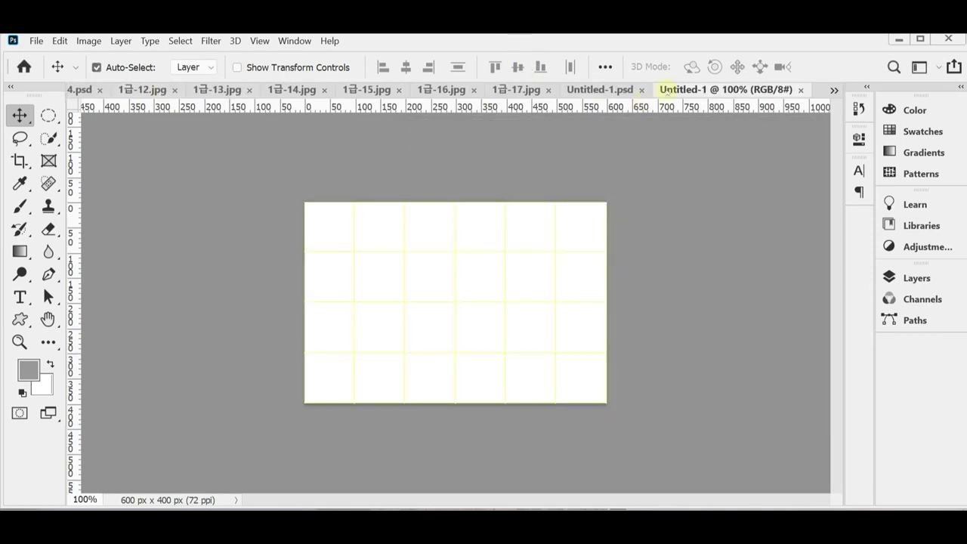
drag(668, 87, 370, 181)
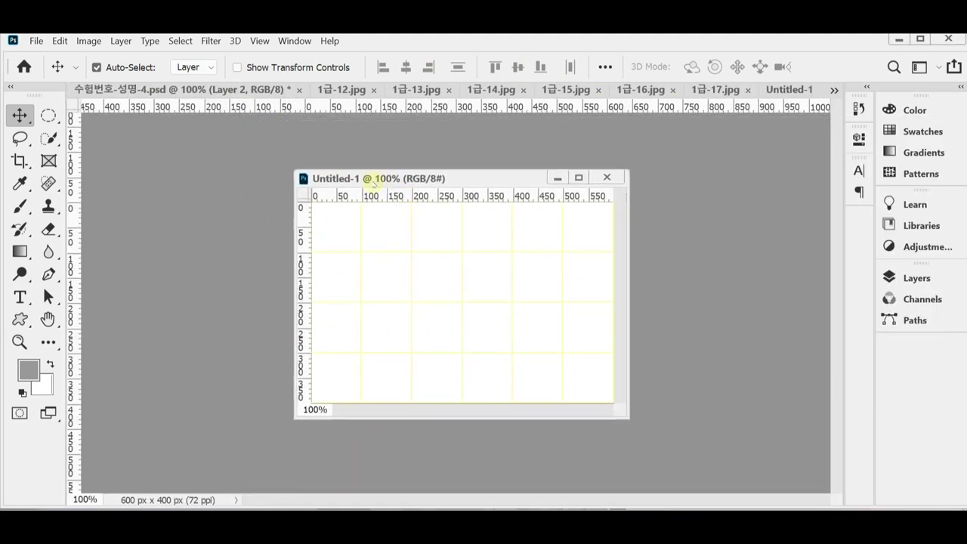
Fill the new document's background with the foreground grey 999999
click(29, 370)
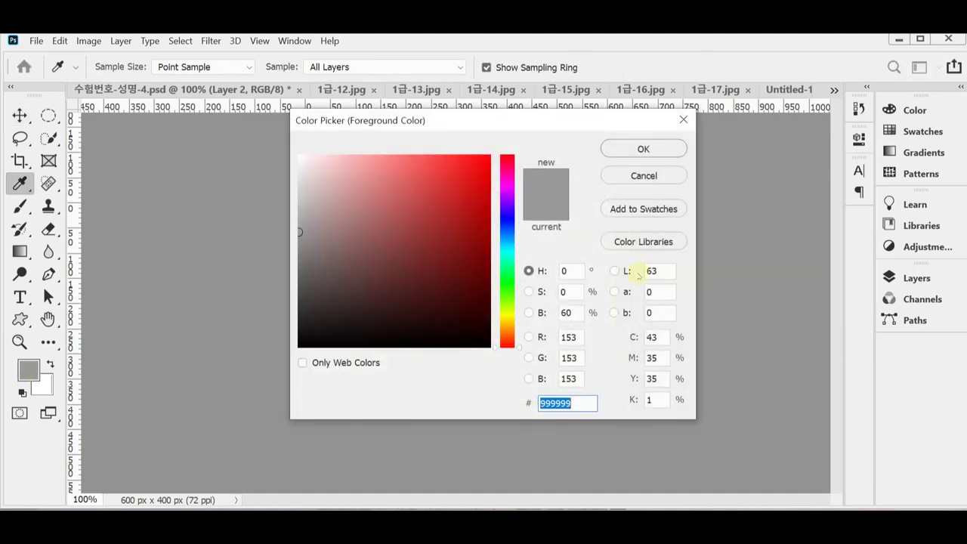
click(616, 173)
key(v)
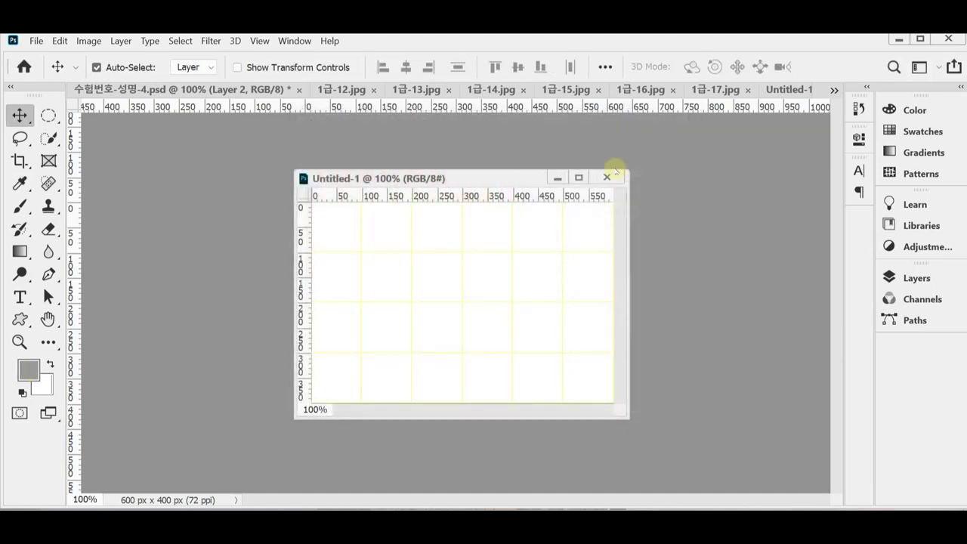
key(alt+BackSpace)
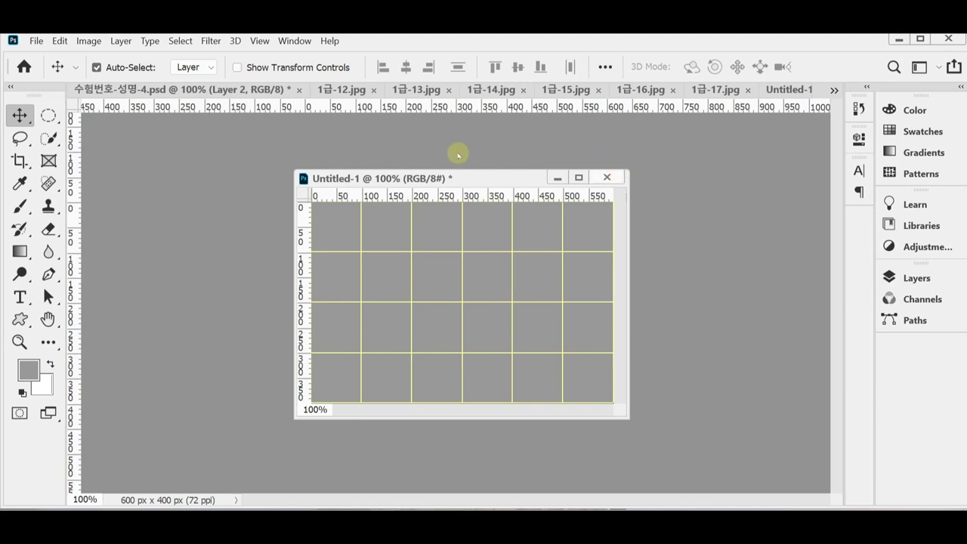
Save the grey document as the Photoshop file 수험번호-성명-4.psd in the 임시 folder inside 바탕 화면
key(ctrl)
key(ctrl+s)
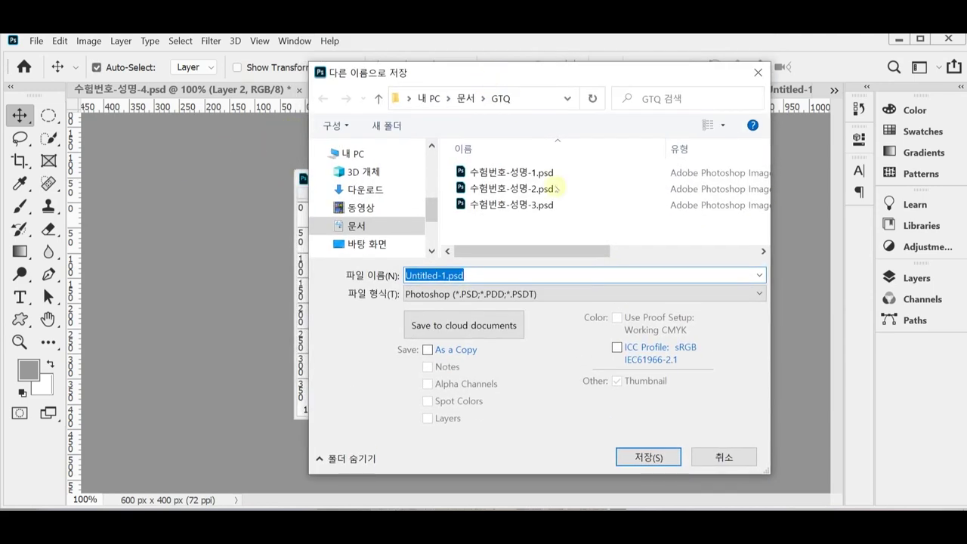
click(388, 244)
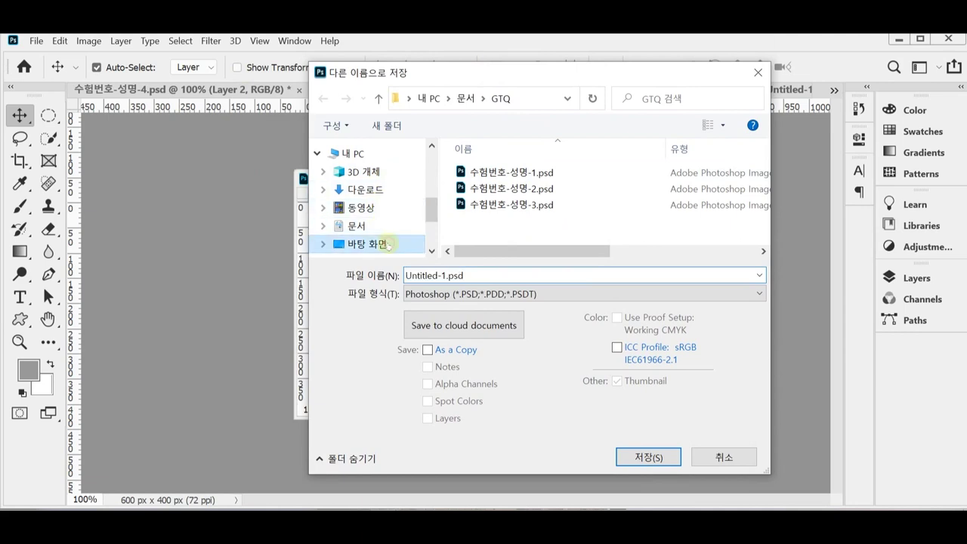
click(491, 195)
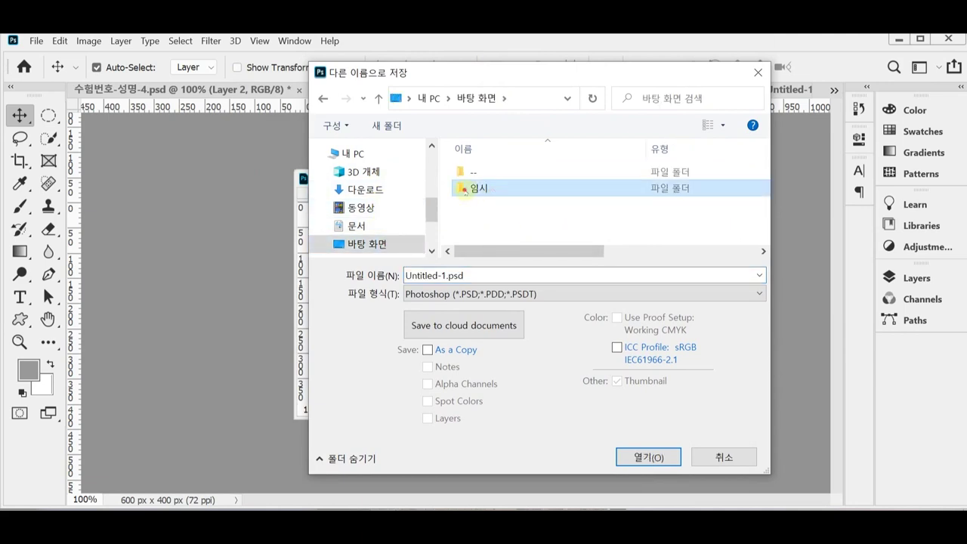
double_click(466, 189)
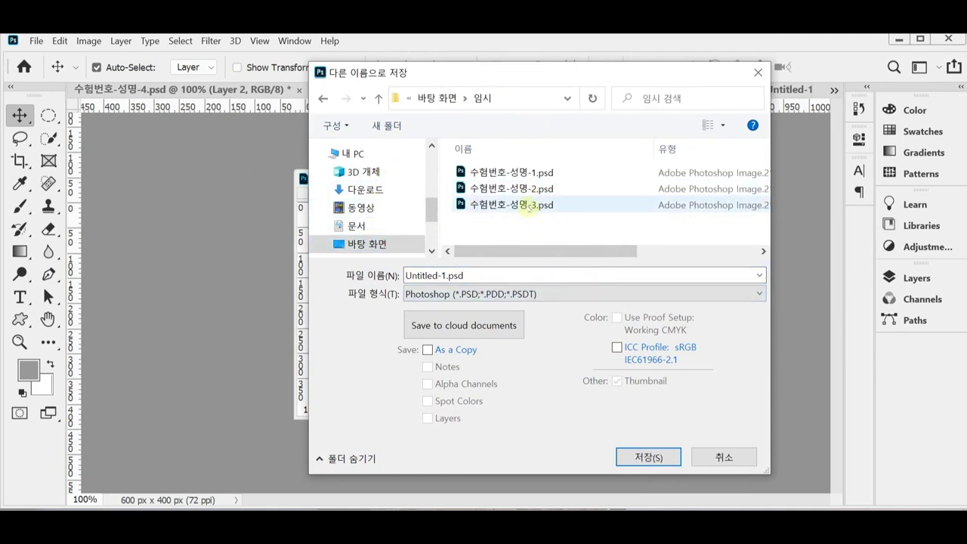
click(522, 205)
double_click(468, 276)
drag(467, 276, 539, 277)
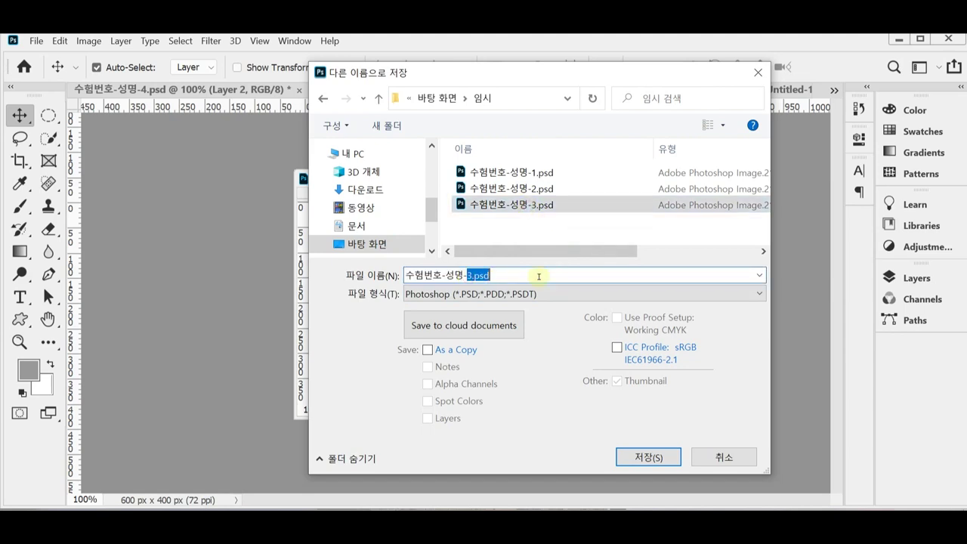
text(4)
click(648, 457)
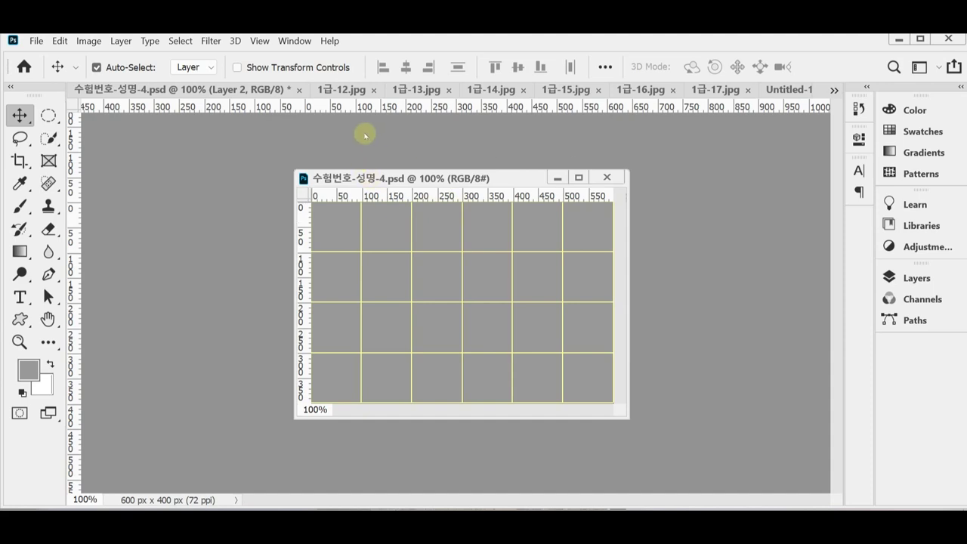
Copy the entire spider web photo 1급-12.jpg, close it, and paste it into the new 수험번호-성명-4.psd document
drag(356, 93, 214, 121)
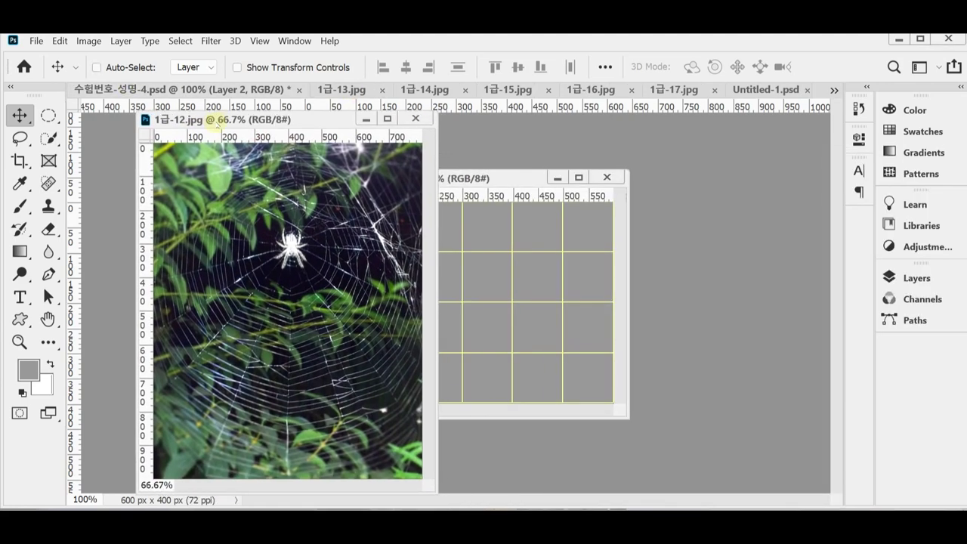
key(ctrl+a)
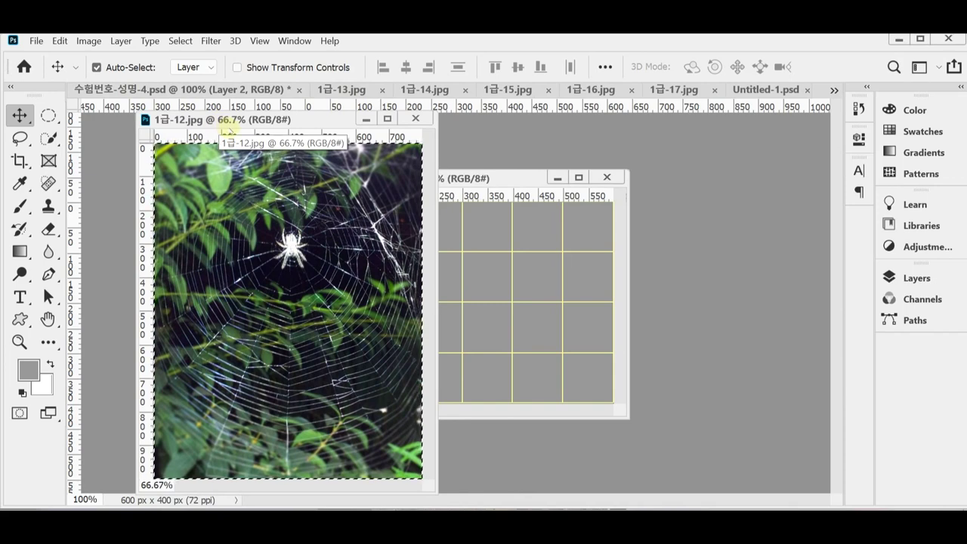
key(ctrl+w)
key(ctrl+v)
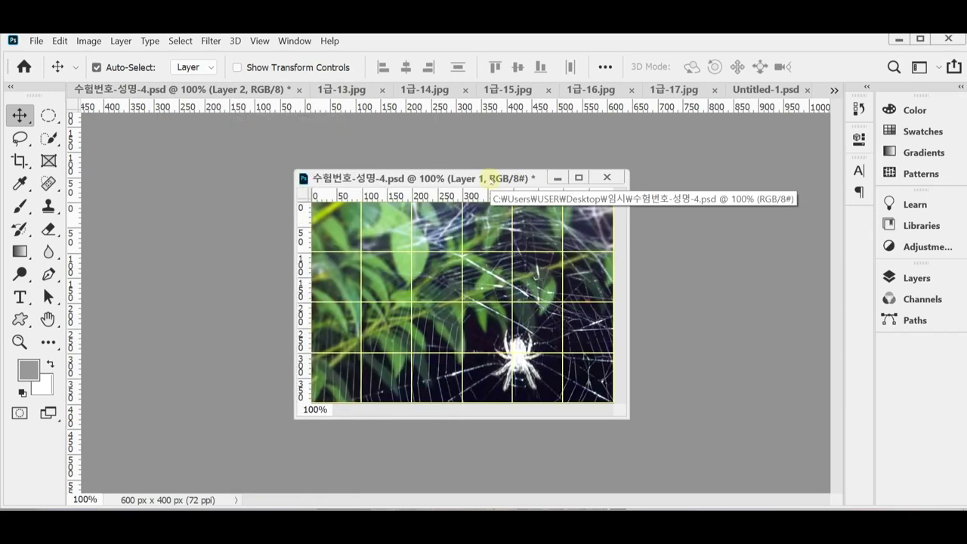
Float the finished Seoul Insect Museum design beside the new document and show the grid on it
drag(491, 179, 202, 97)
drag(192, 140, 249, 167)
drag(488, 175, 518, 176)
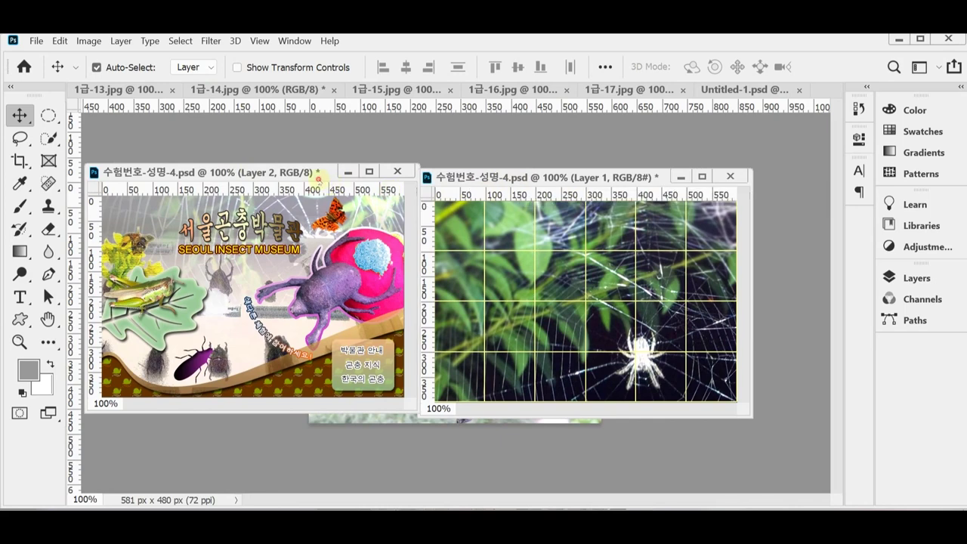
key(ctrl)
key(ctrl+apostrophe)
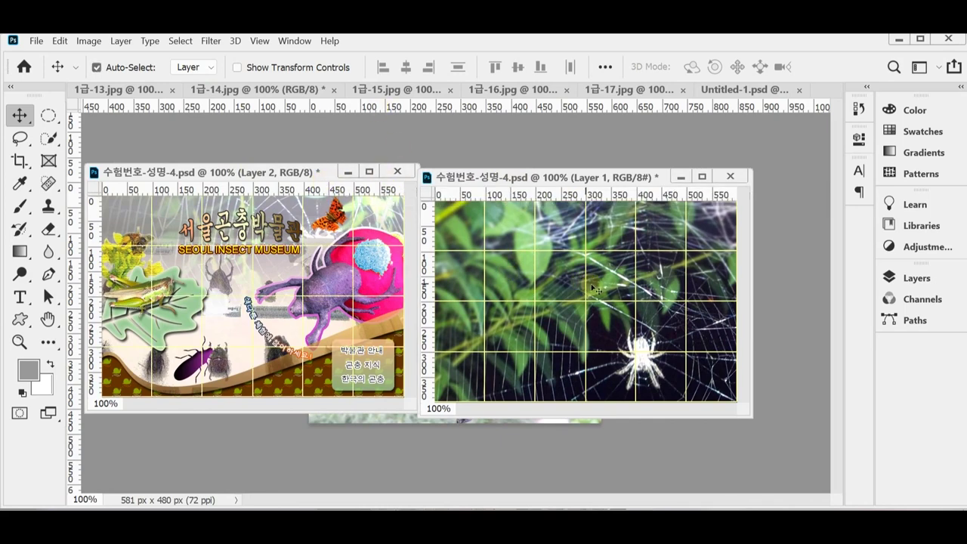
Scale the spider web layer proportionally to 89%, rotate it 80.47° and place the spider in the canvas's upper right area
key(ctrl+t)
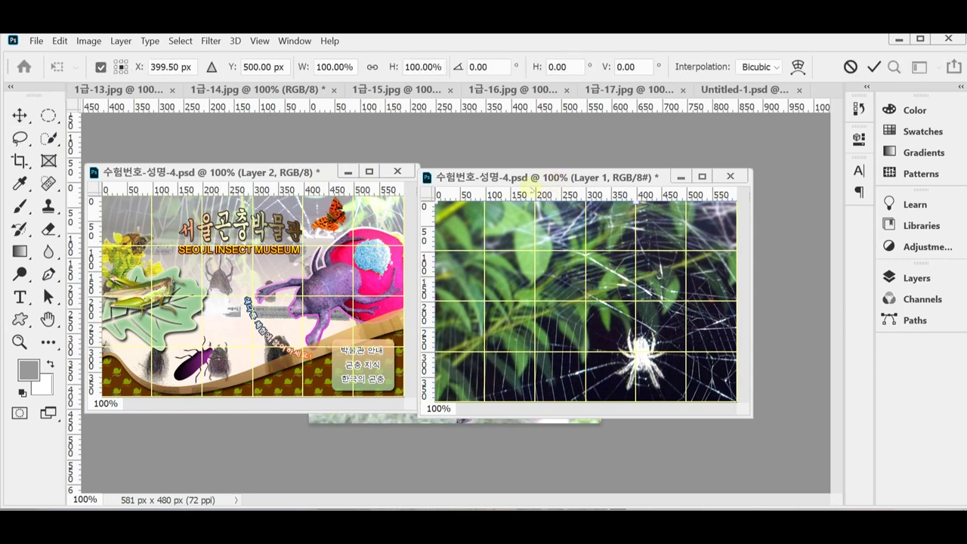
click(372, 66)
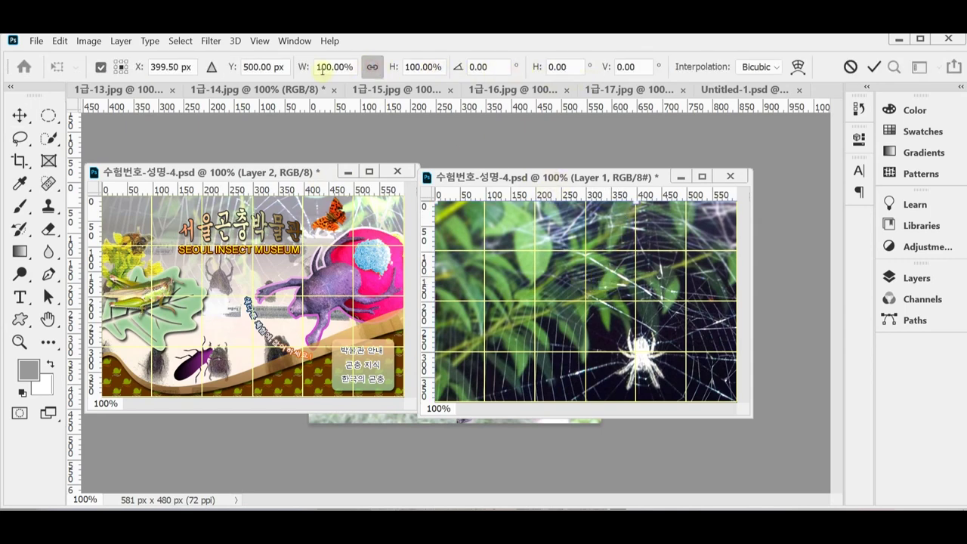
drag(305, 69, 294, 70)
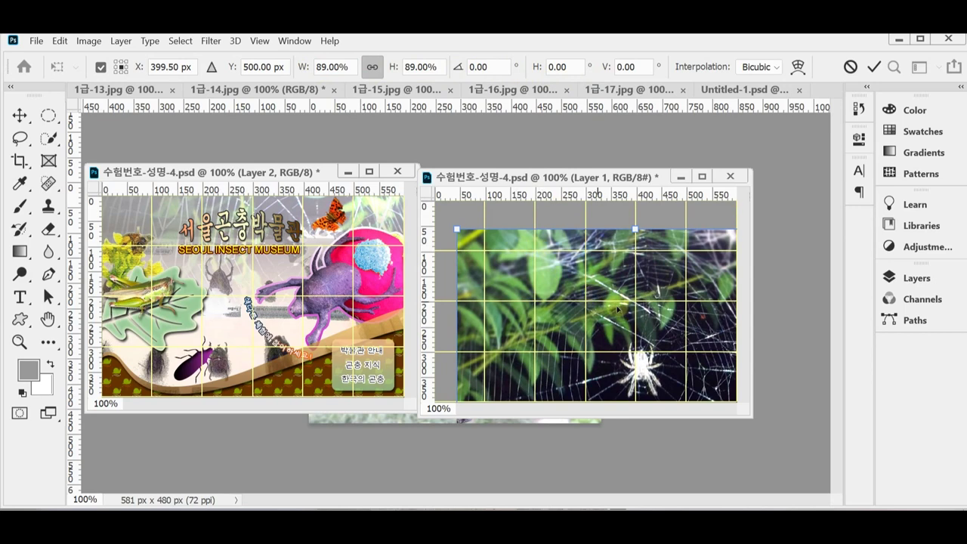
drag(667, 385, 631, 280)
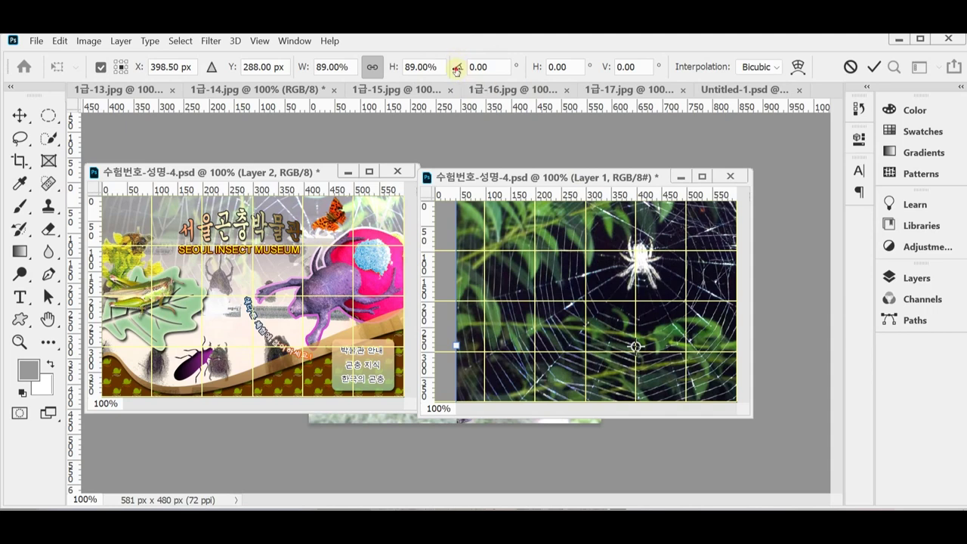
drag(456, 69, 719, 67)
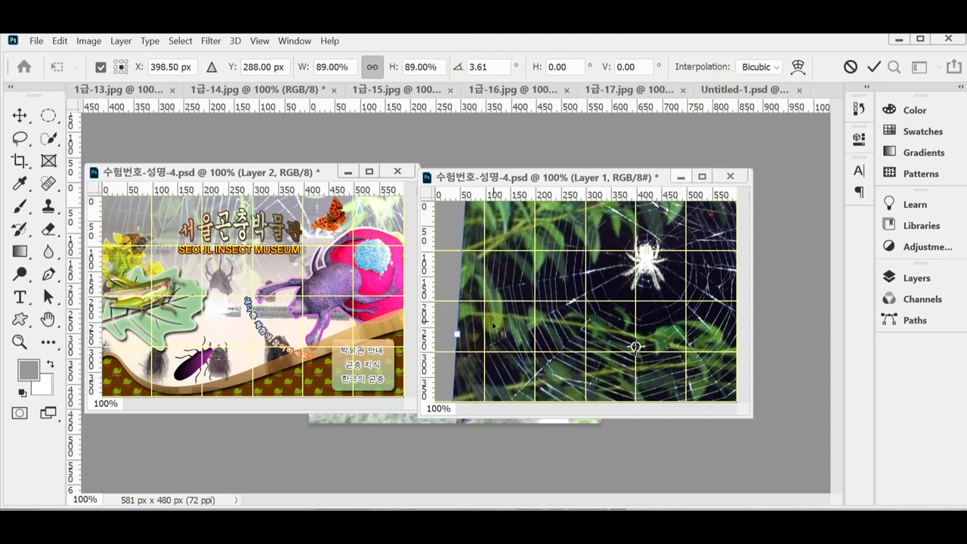
key(ctrl+minus)
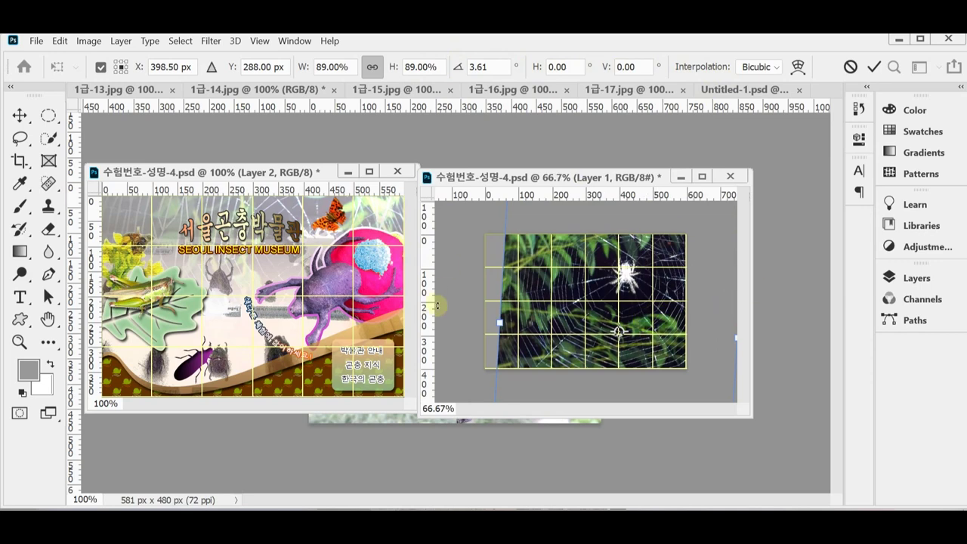
drag(462, 324, 603, 241)
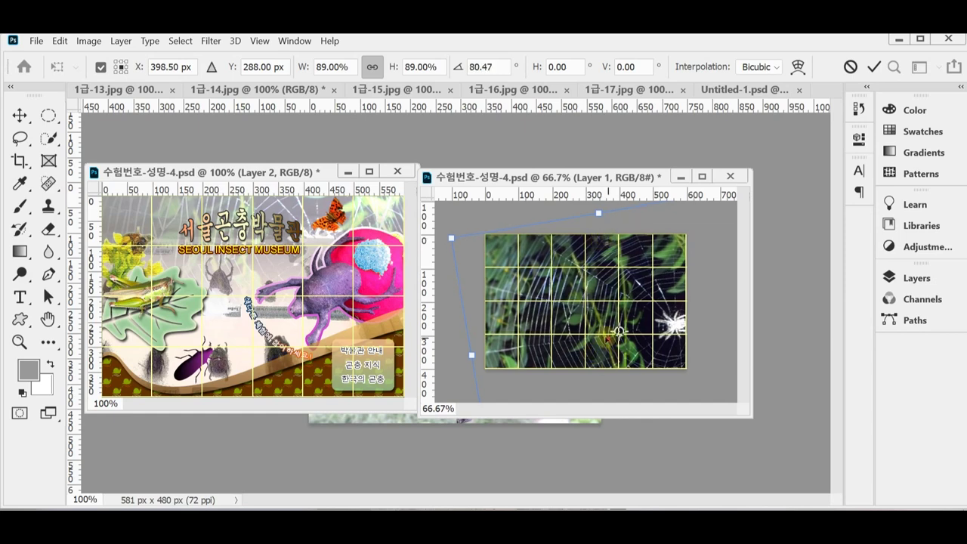
drag(618, 332, 640, 326)
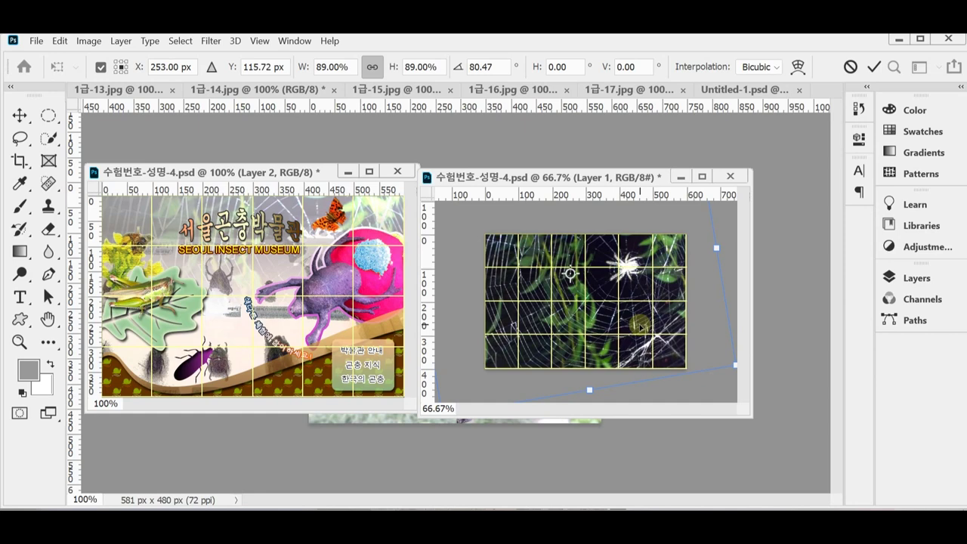
key(Return)
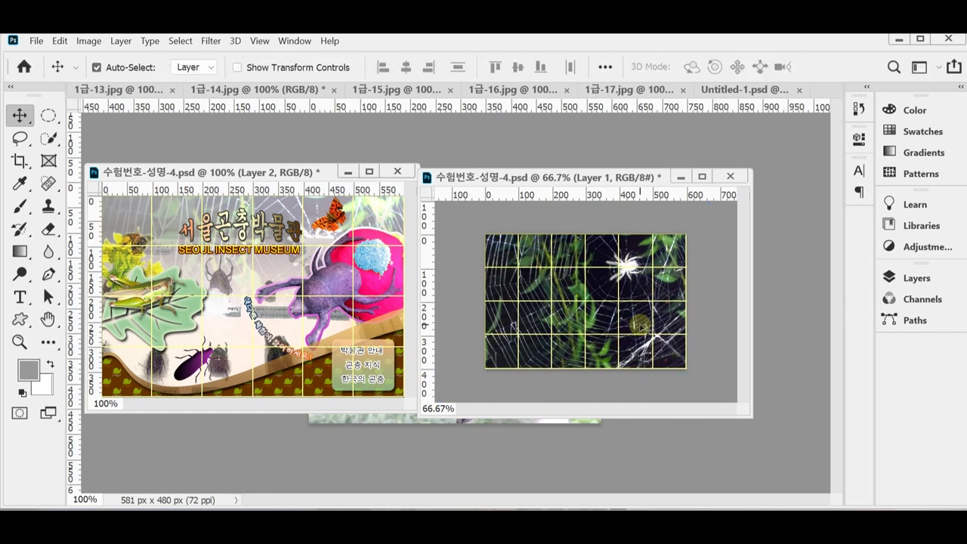
Show the new document at 100% in a slightly larger window and set Layer 1's blending mode to Color Dodge
key(ctrl+1)
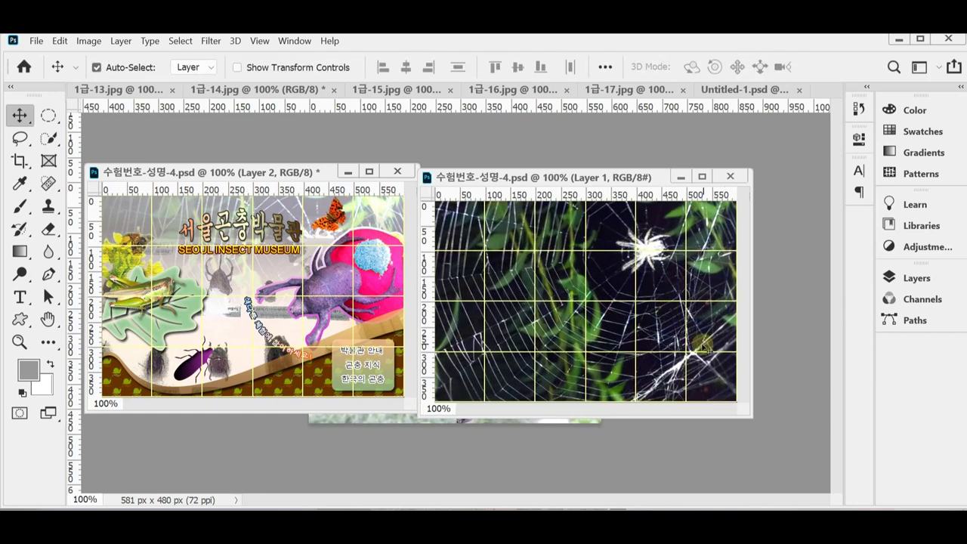
drag(749, 413, 776, 436)
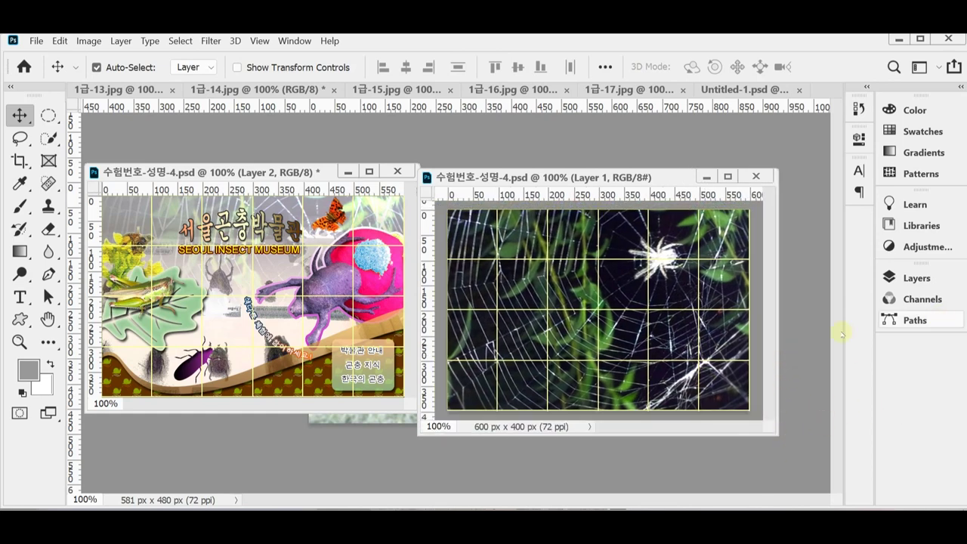
click(917, 279)
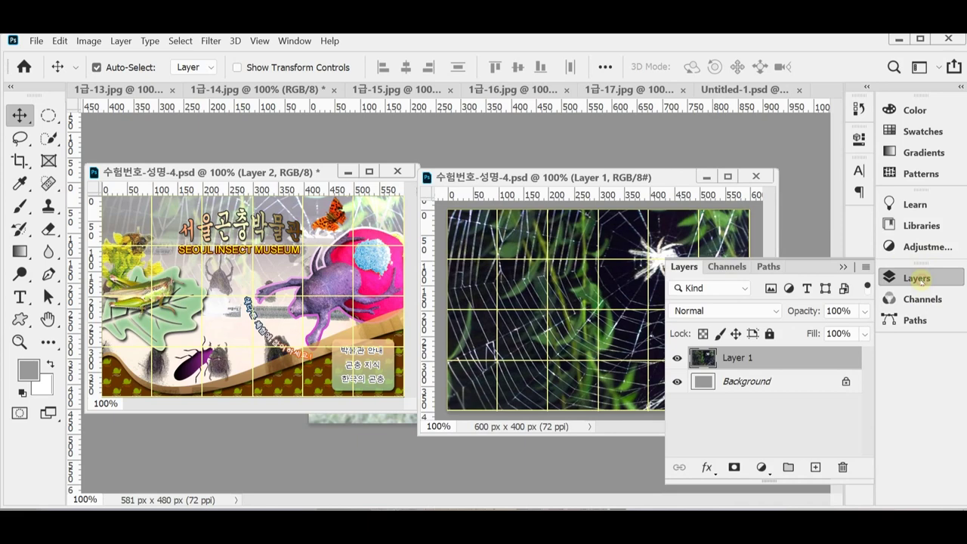
click(779, 311)
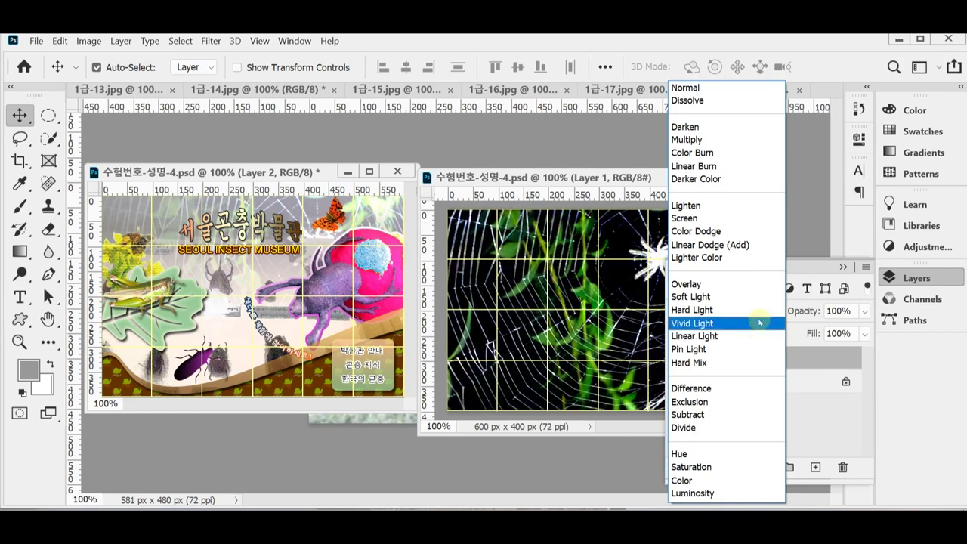
click(752, 237)
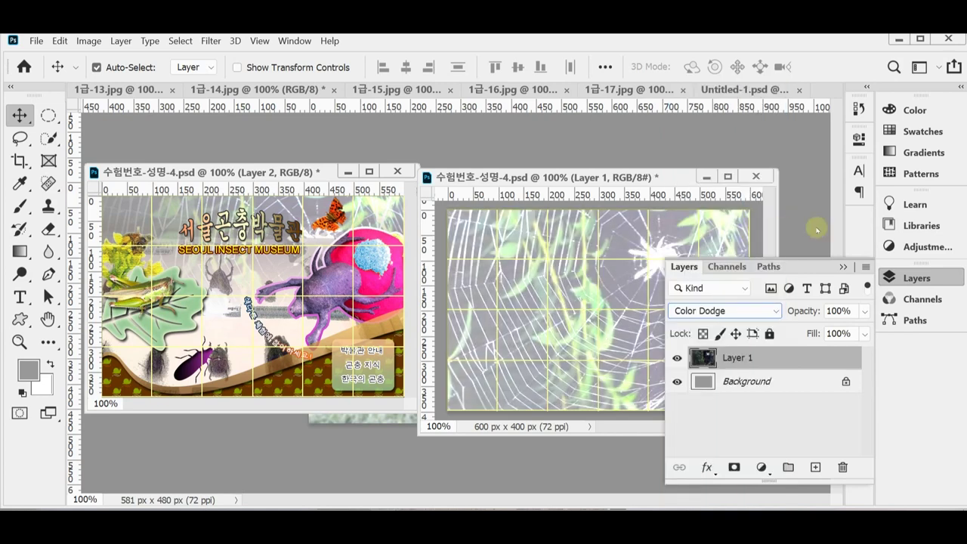
Add a mask to Layer 1, apply a black-to-white linear gradient from the canvas's left edge to its centre, and save
click(907, 278)
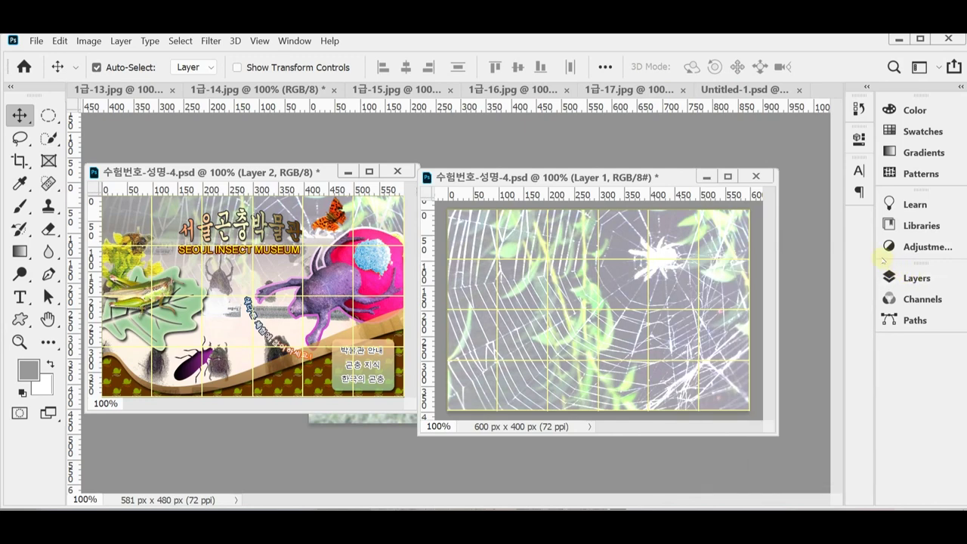
click(910, 278)
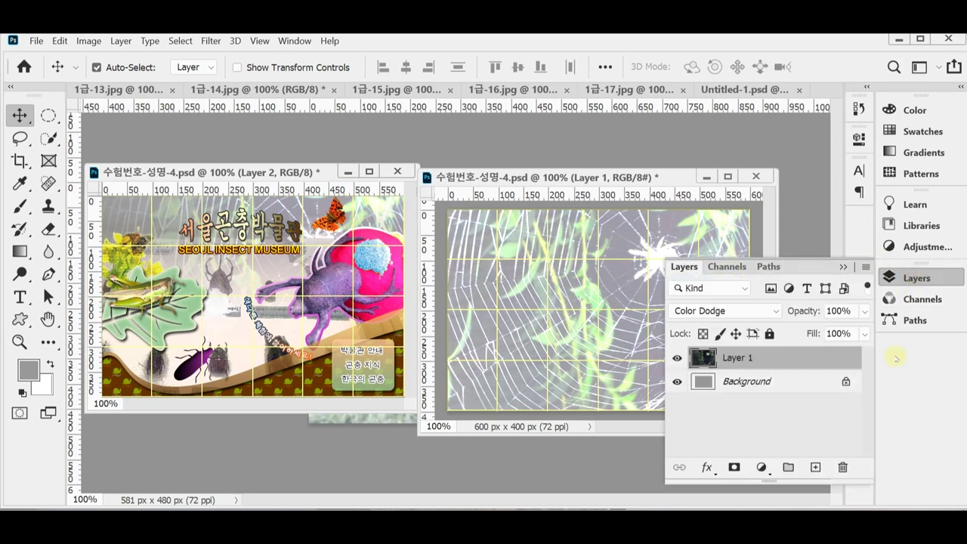
click(734, 469)
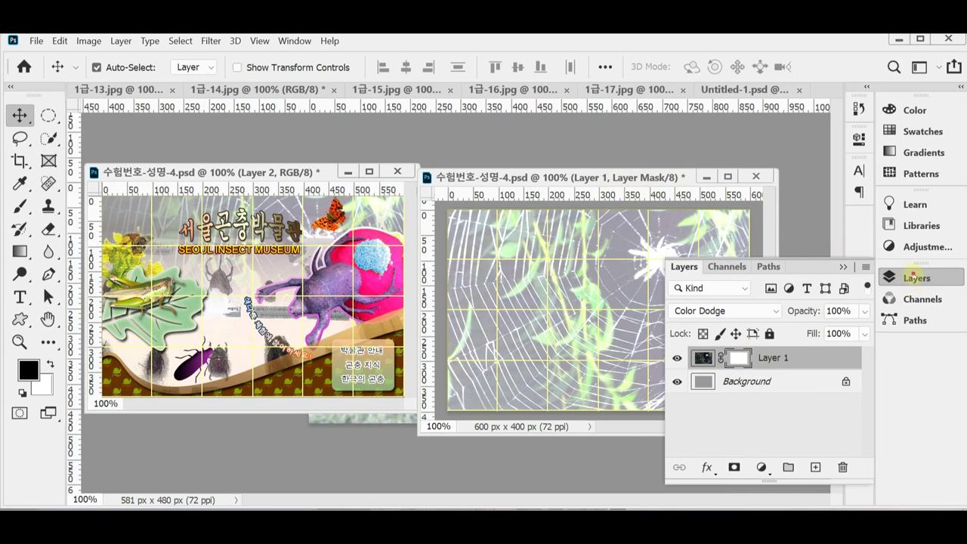
click(912, 275)
click(19, 251)
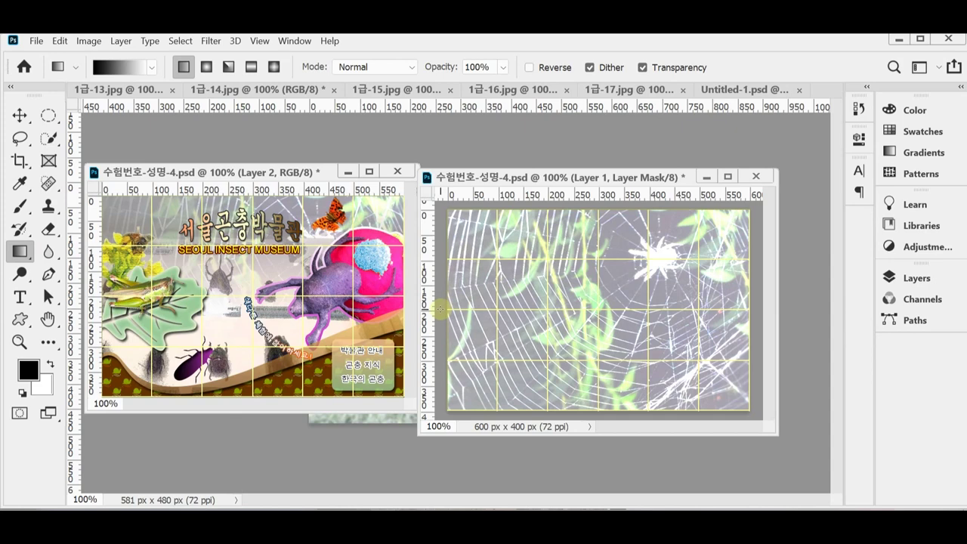
drag(438, 310, 596, 313)
drag(596, 312, 597, 312)
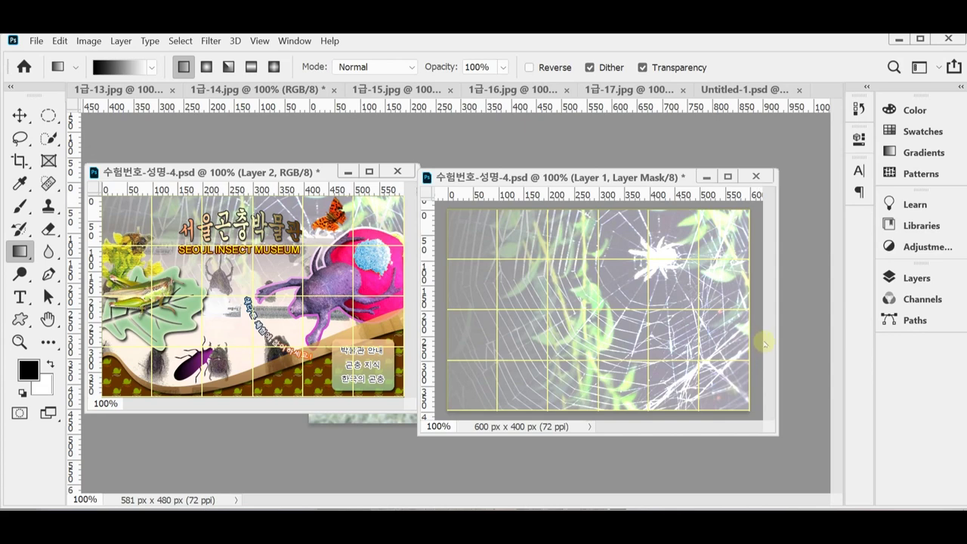
key(ctrl+s)
Copy the entire beetle display photo 1급-13.jpg, close it, and paste it as a new layer above the spider web
drag(113, 89, 228, 148)
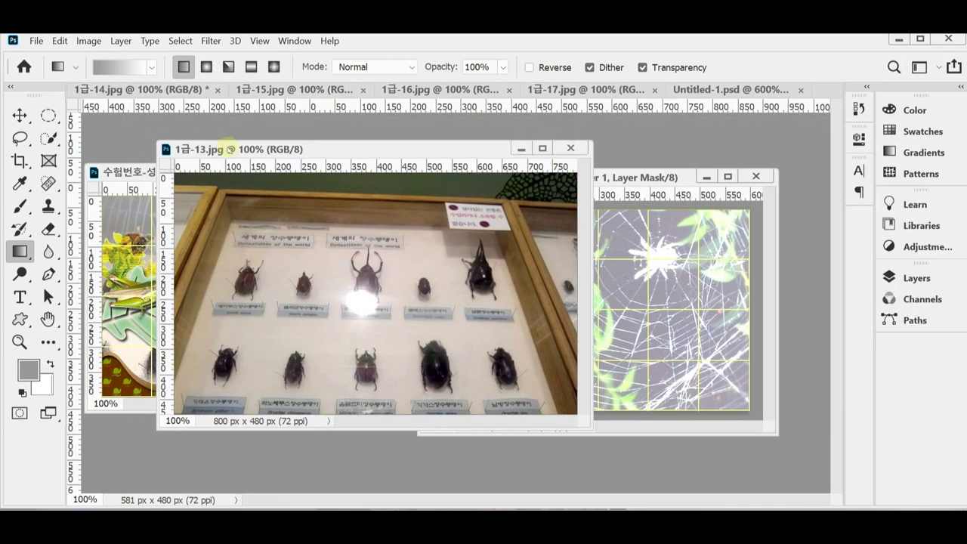
key(ctrl+a)
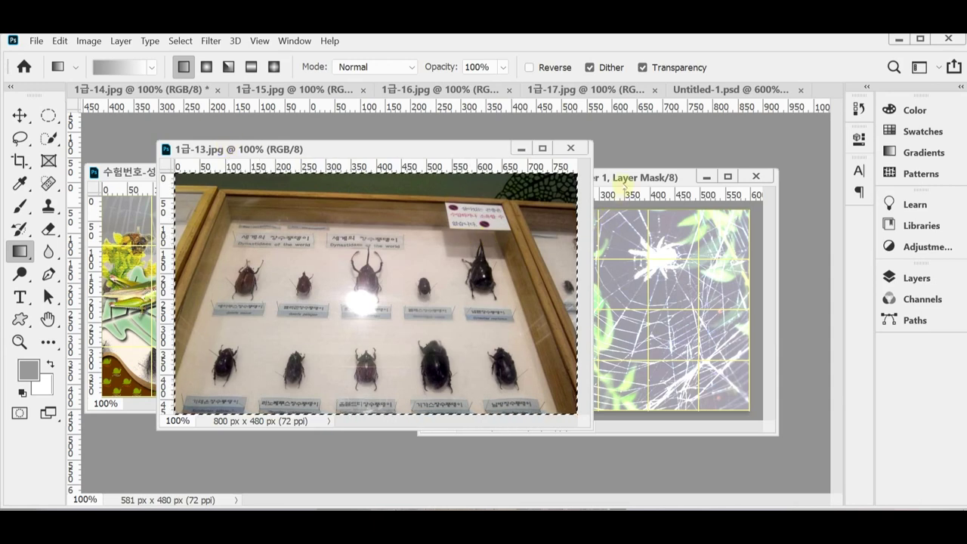
click(624, 183)
key(ctrl+v)
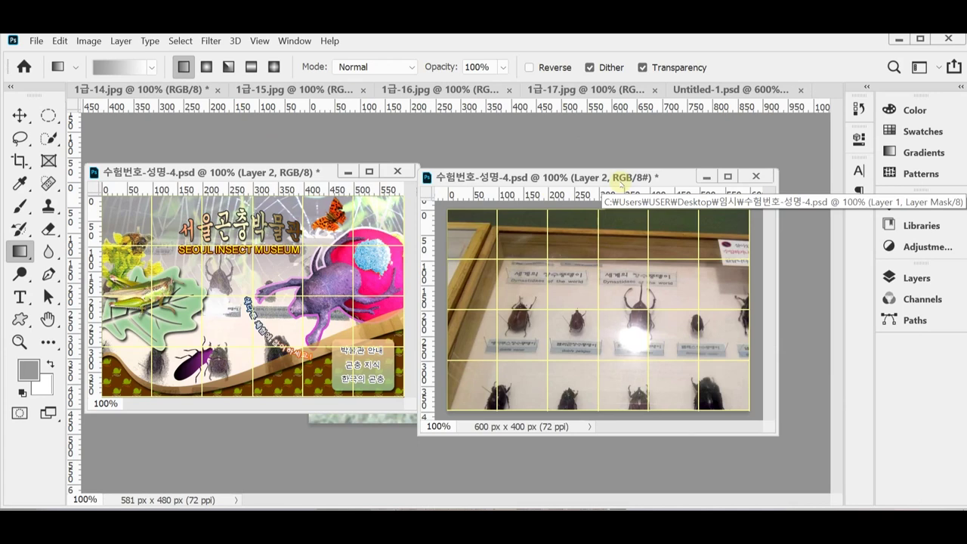
Scale the beetle display layer proportionally to 88%, centre it at X 250 px, Y 188 px, and save the document
key(ctrl+t)
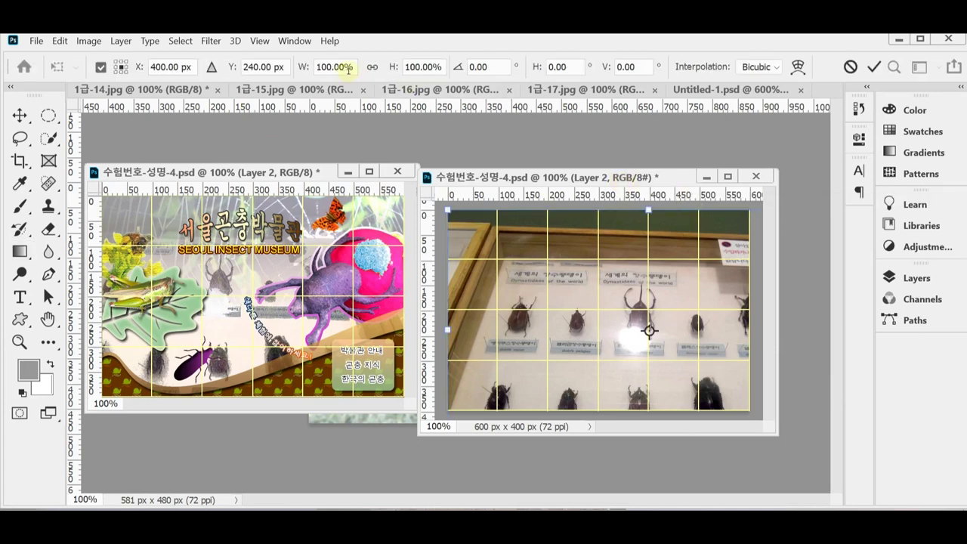
click(371, 66)
drag(303, 67, 288, 67)
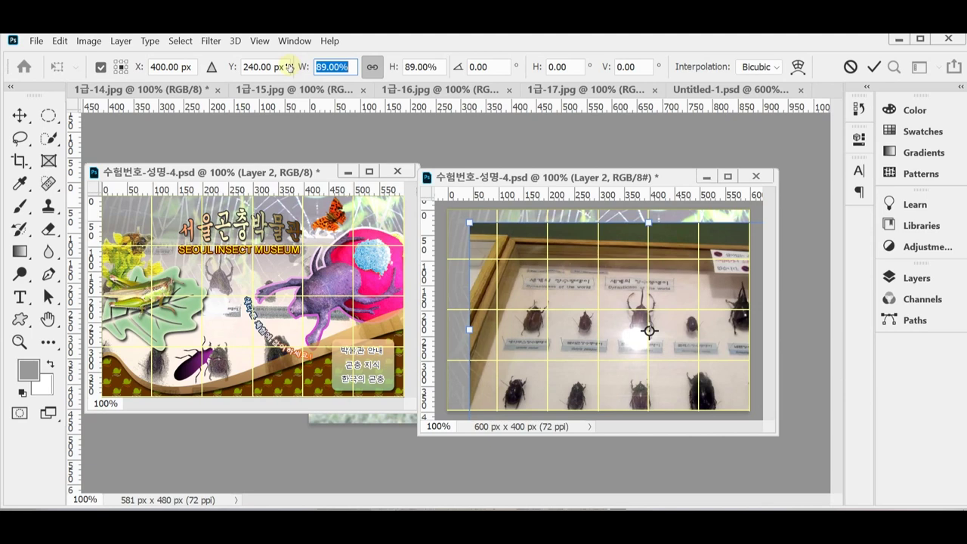
drag(289, 67, 288, 67)
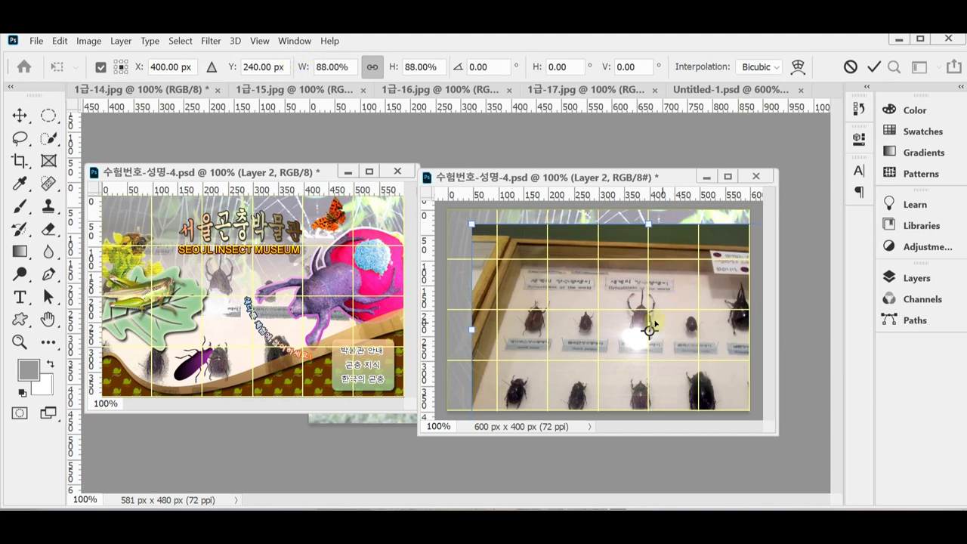
mouse_move(705, 359)
mouse_down()
mouse_move(660, 333)
mouse_move(549, 325)
mouse_move(731, 364)
mouse_move(718, 359)
mouse_up()
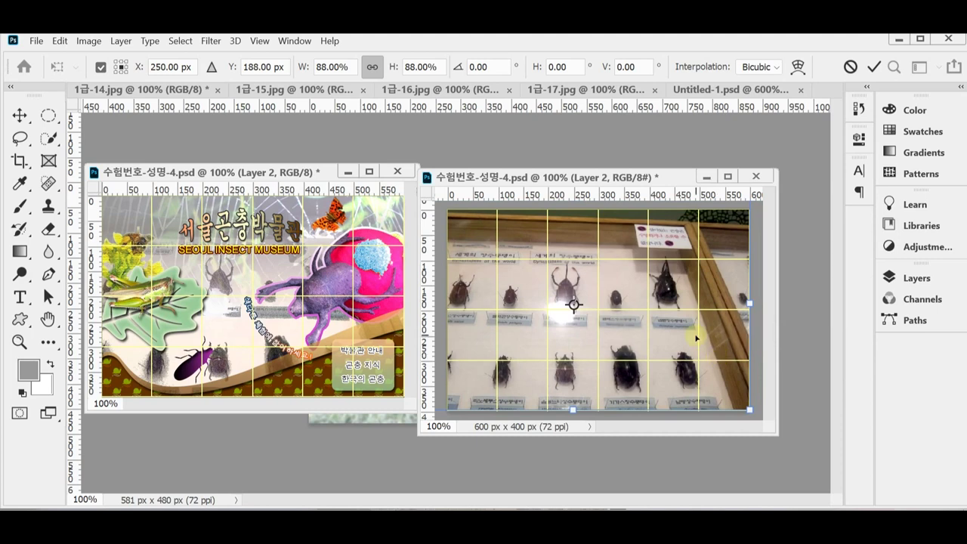
key(Return)
key(g)
key(ctrl+s)
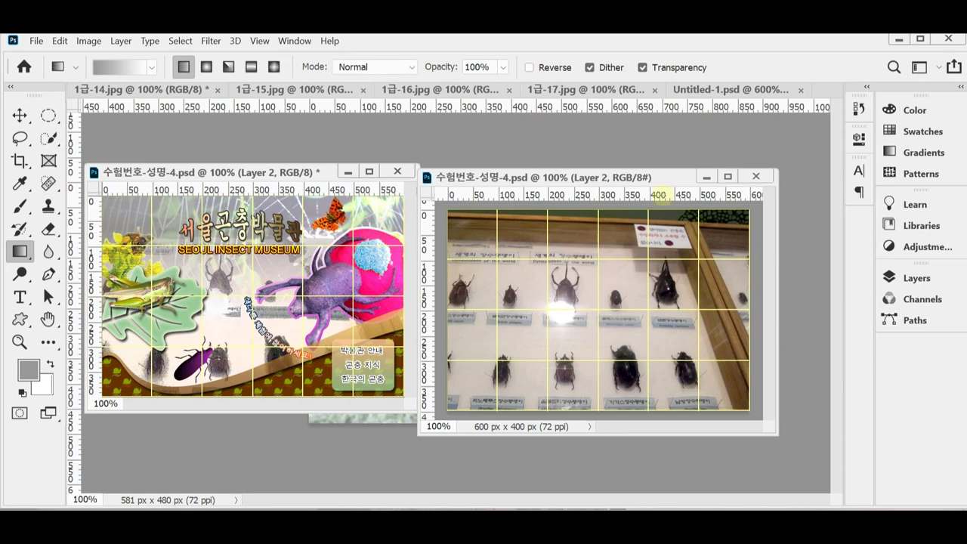
Apply the Film Grain filter to the beetle display layer with Grain 4, Highlight Area 0 and Intensity 10
click(216, 41)
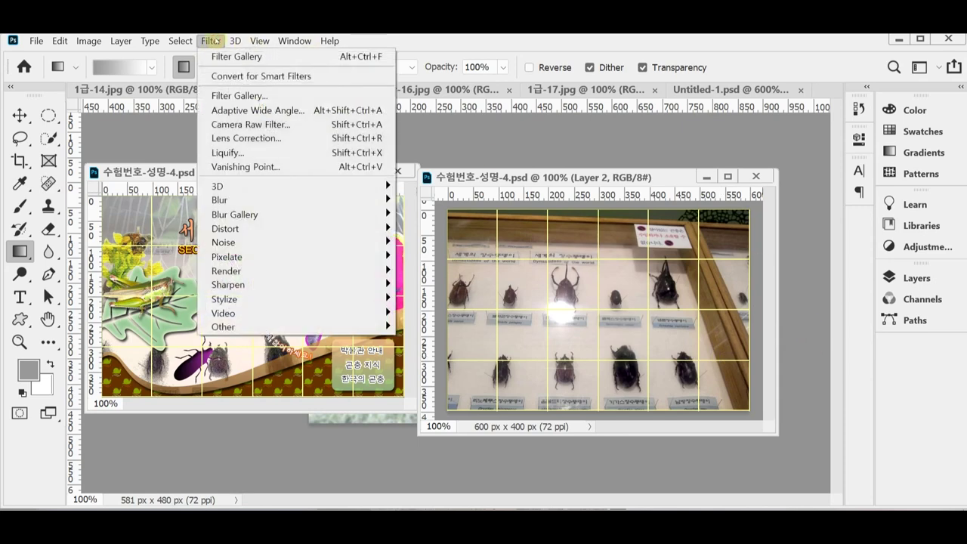
key(Escape)
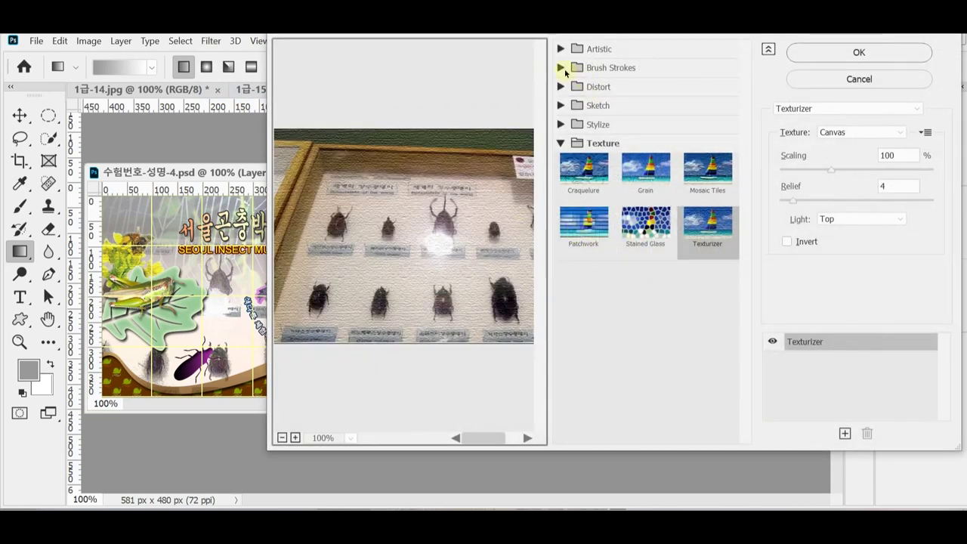
click(560, 49)
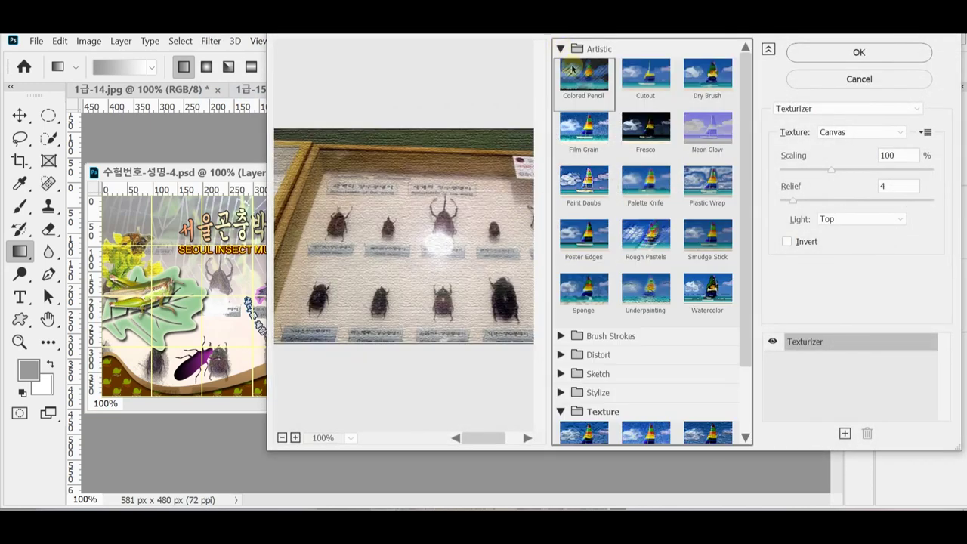
click(598, 131)
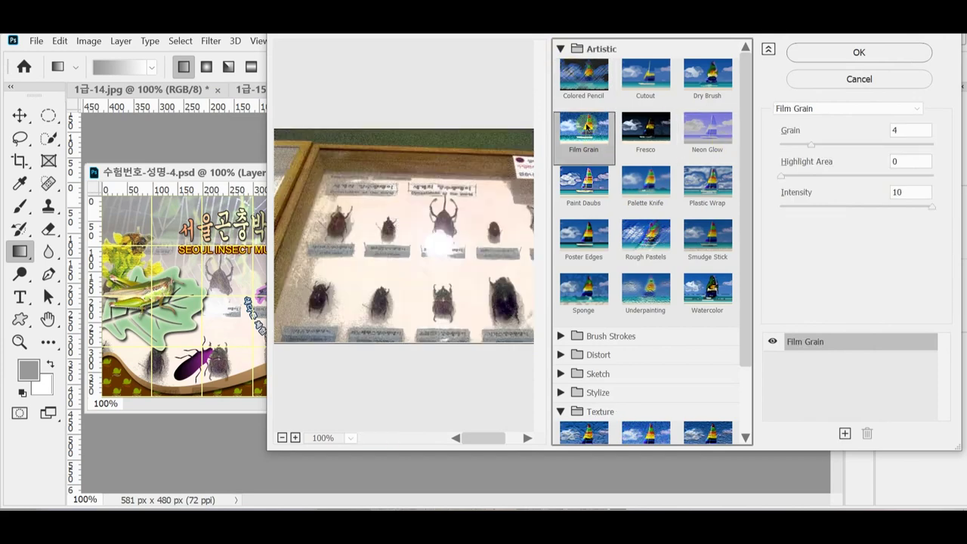
click(813, 60)
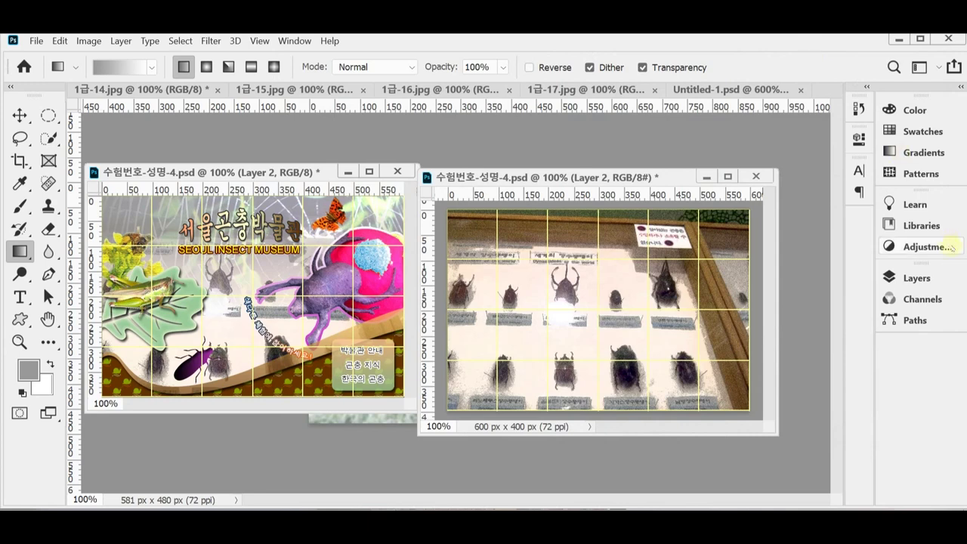
Add a mask to Layer 2, apply a vertical black-to-white linear gradient from near the canvas's upper edge past its middle, and save
click(917, 278)
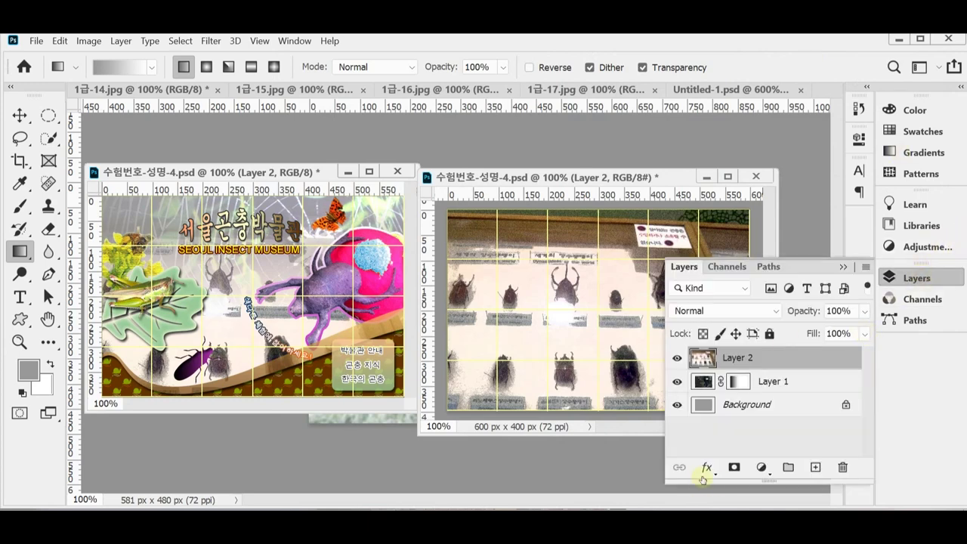
click(734, 467)
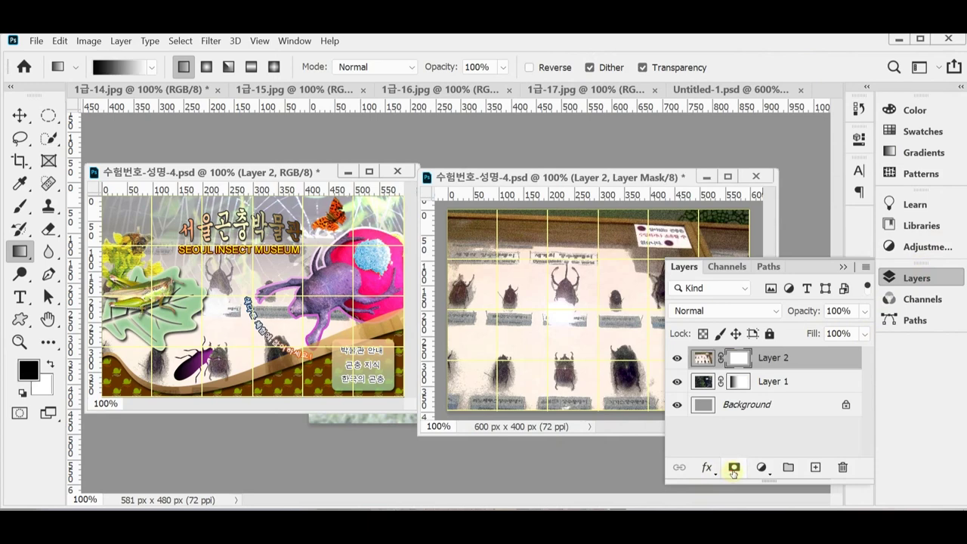
click(917, 277)
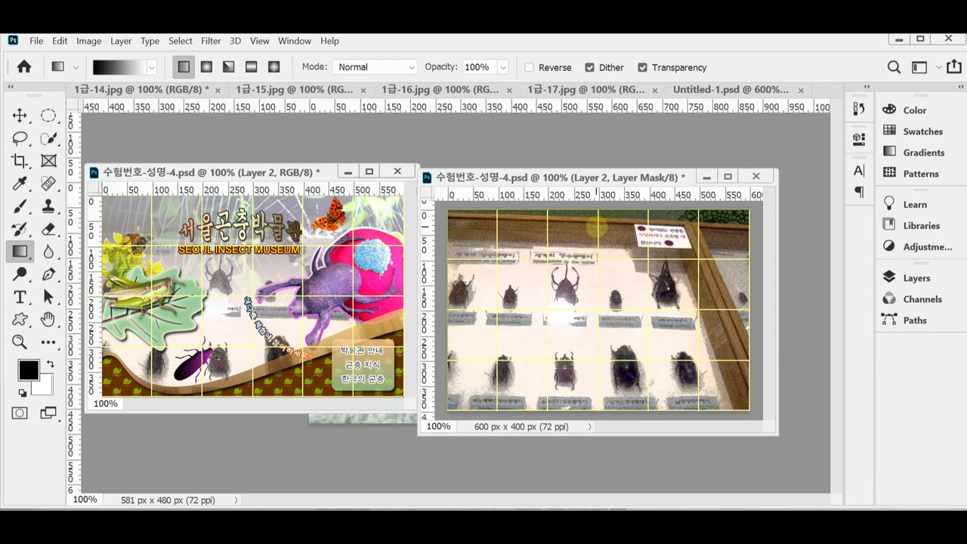
drag(596, 226, 587, 333)
drag(595, 331, 596, 331)
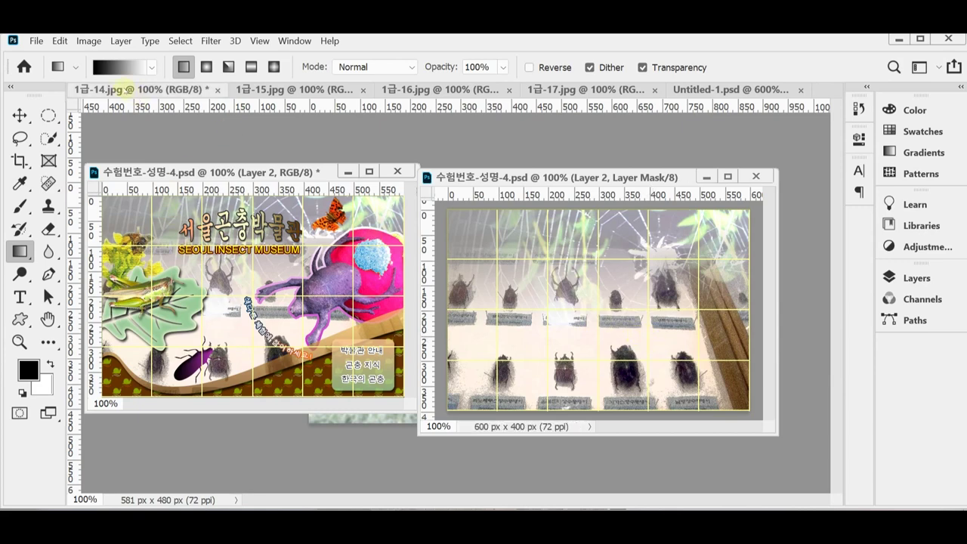
Show 1급-14.jpg in its own enlarged window at 200%, with the pink ball and beetle in view
drag(140, 89, 482, 164)
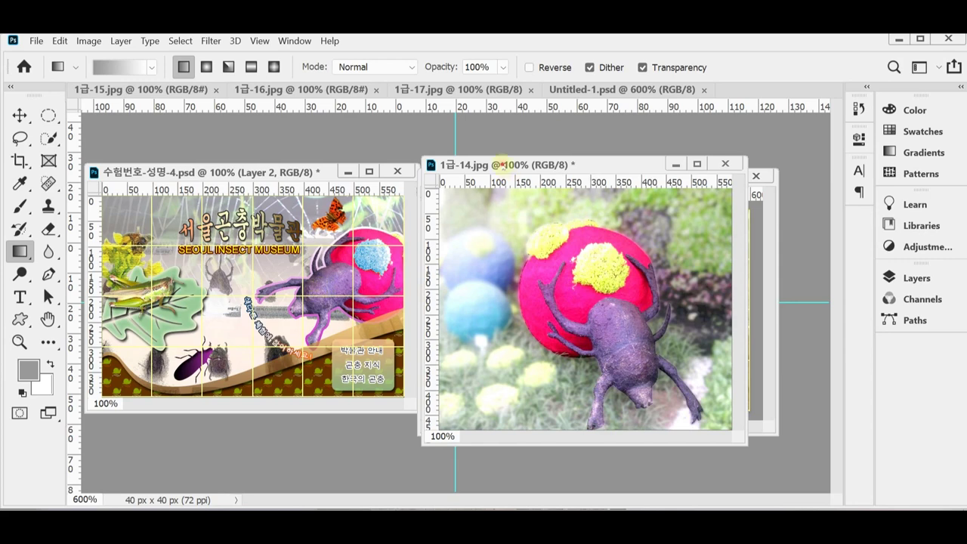
drag(502, 165, 285, 152)
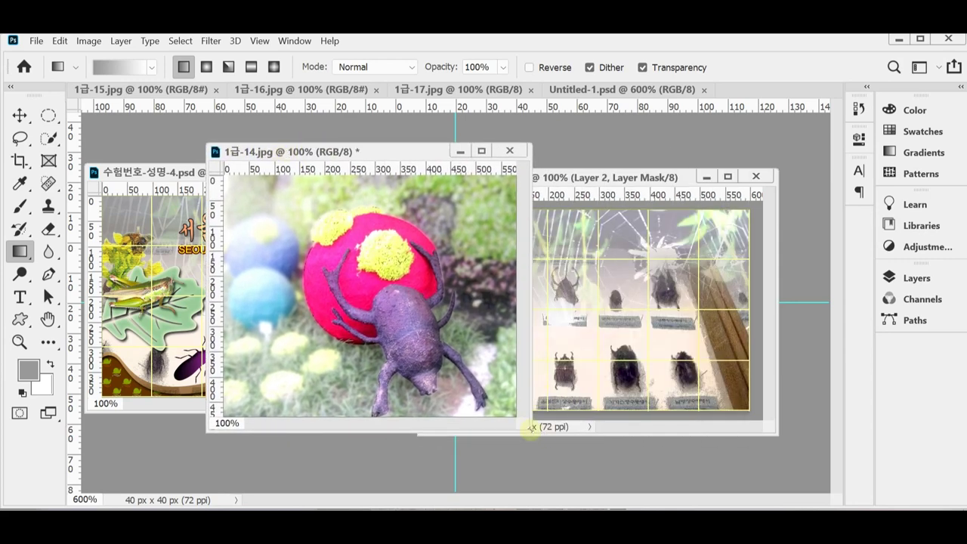
drag(532, 428, 619, 458)
key(ctrl+plus)
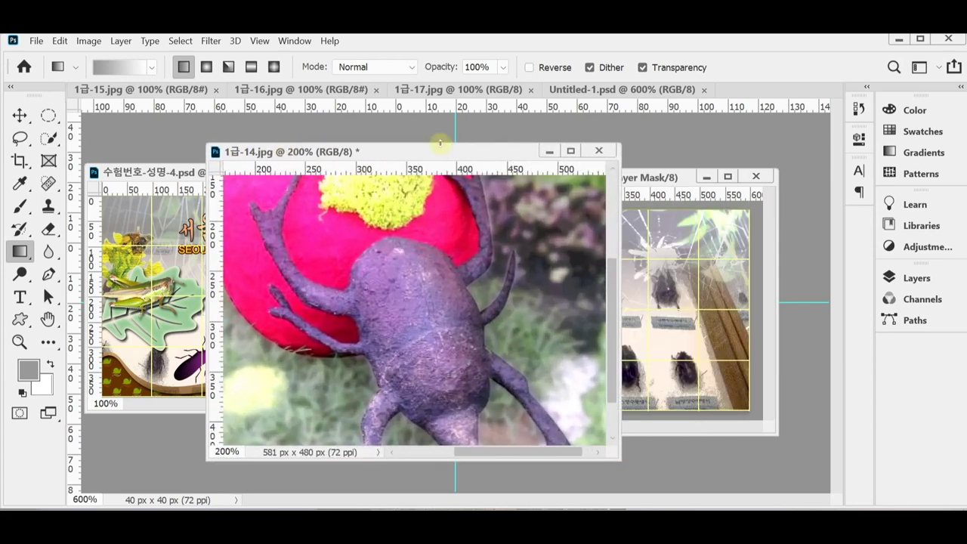
drag(440, 142, 439, 108)
ctrl+click(476, 319)
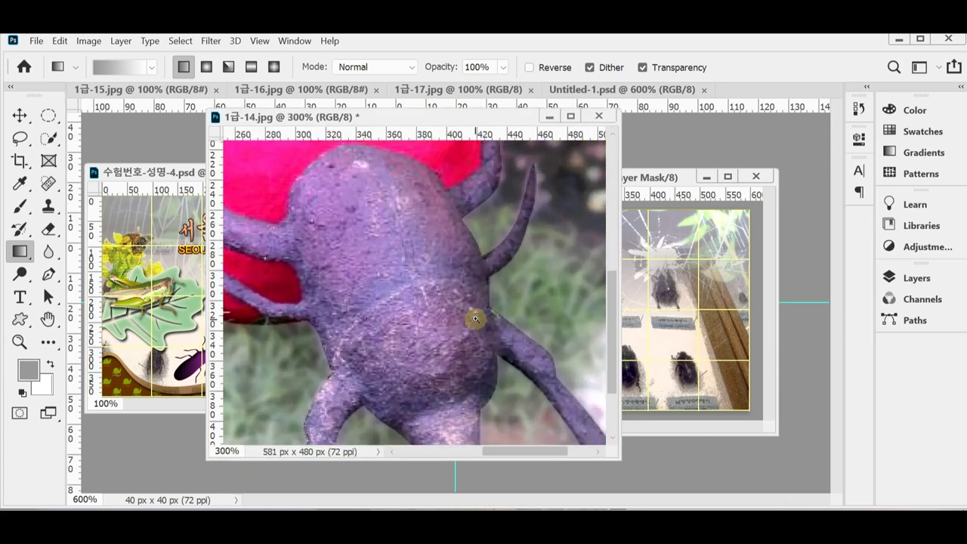
alt+click(476, 319)
alt+click(473, 319)
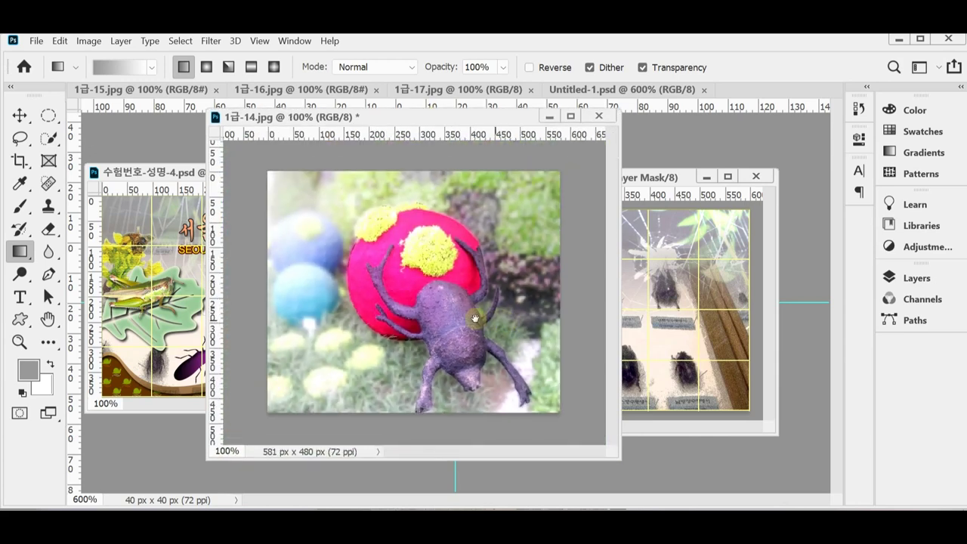
ctrl+click(470, 320)
drag(431, 260, 478, 319)
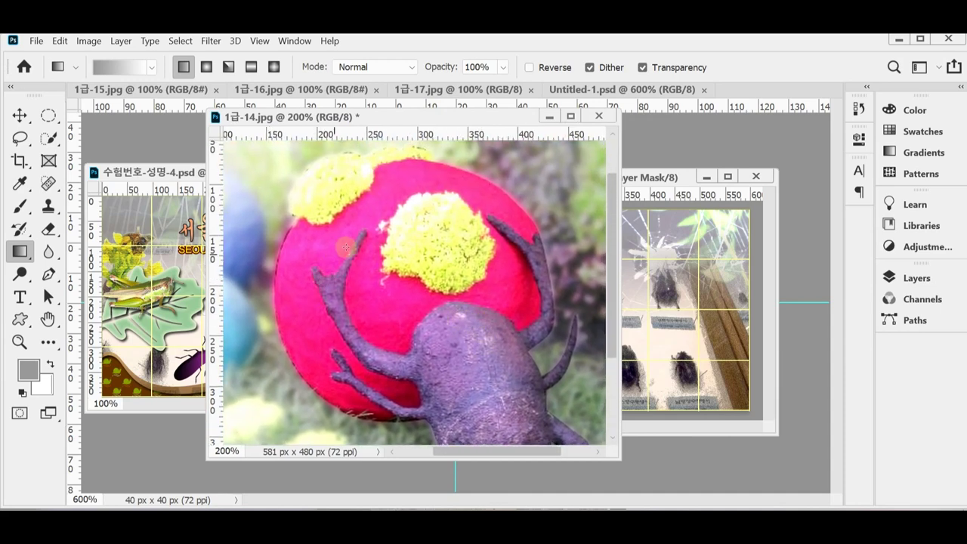
Reset the Pen tool to its default Path mode and keep the path operation at Exclude Overlapping Shapes
drag(48, 275, 83, 273)
right_click(68, 59)
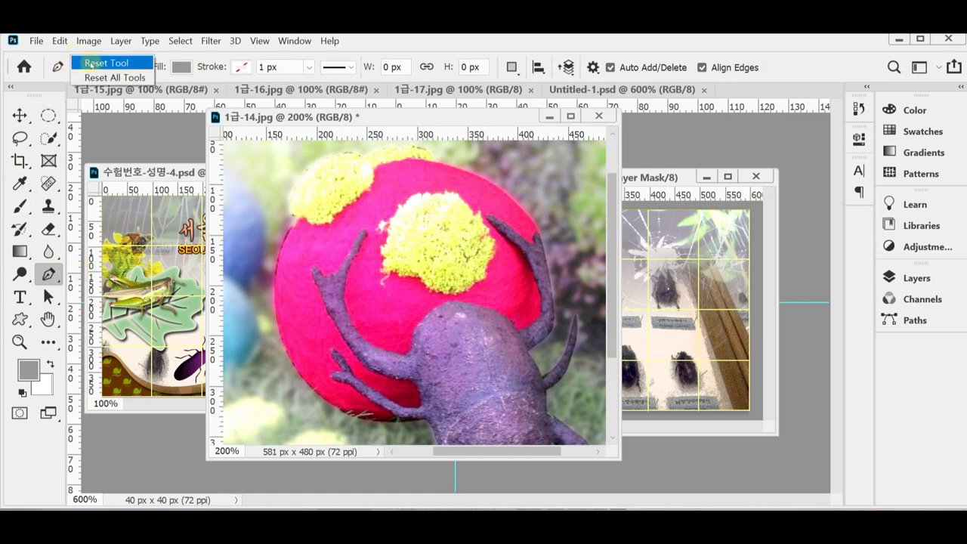
click(92, 65)
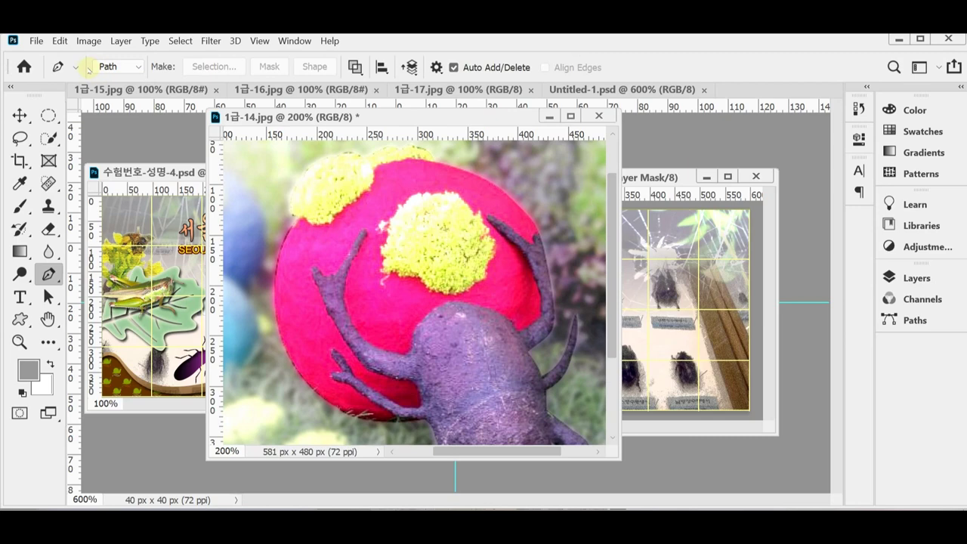
click(356, 68)
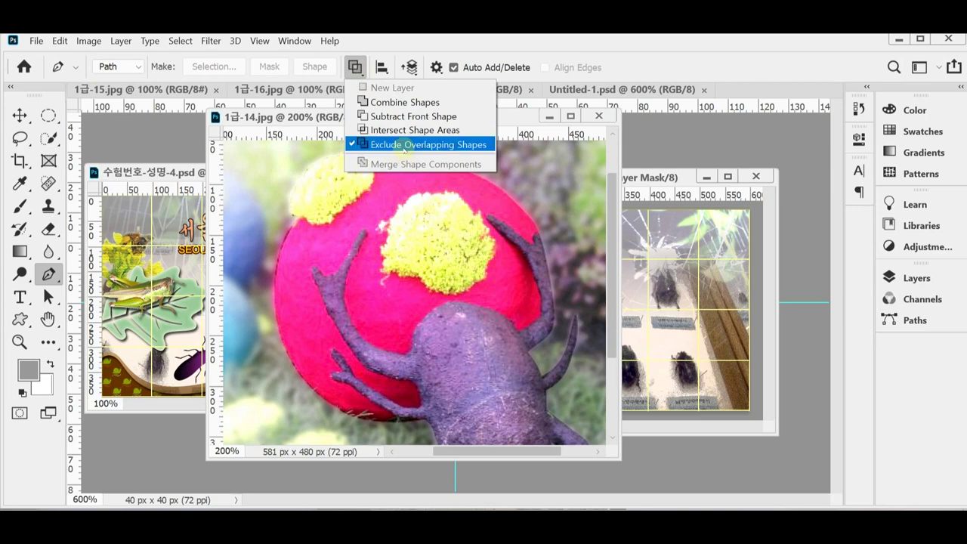
click(346, 70)
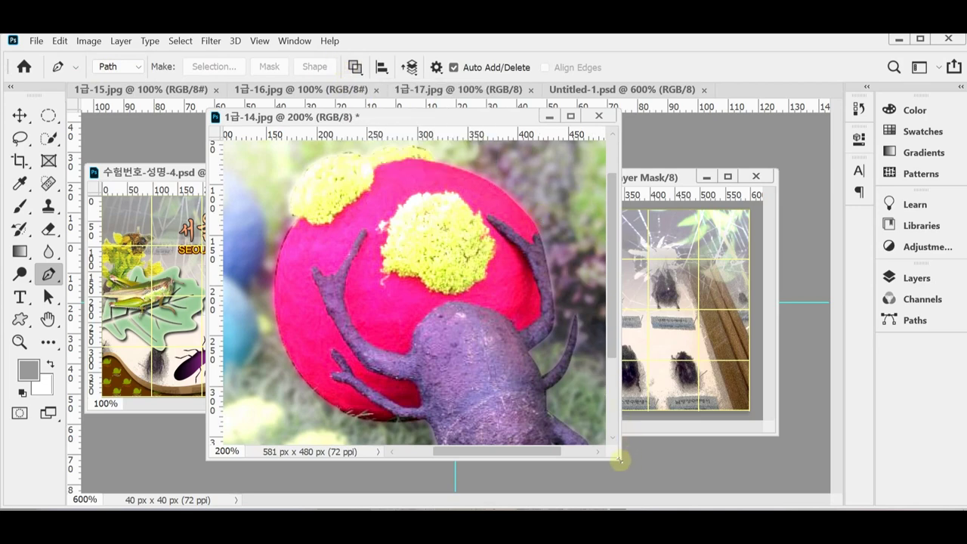
Start a pen path where the beetle's body meets the pink ball and trace the ball's lower-left edge up to the yellow flower
drag(620, 460, 686, 476)
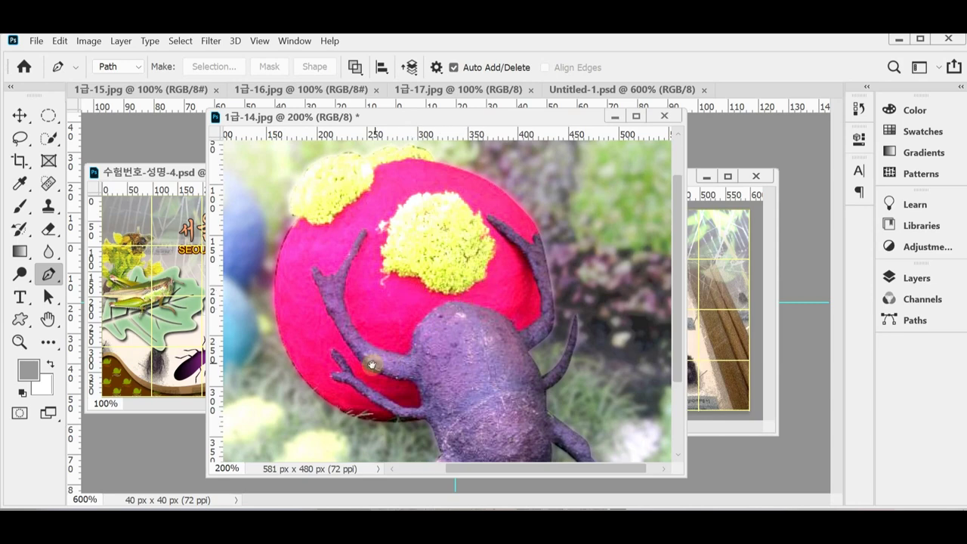
key(ctrl+plus)
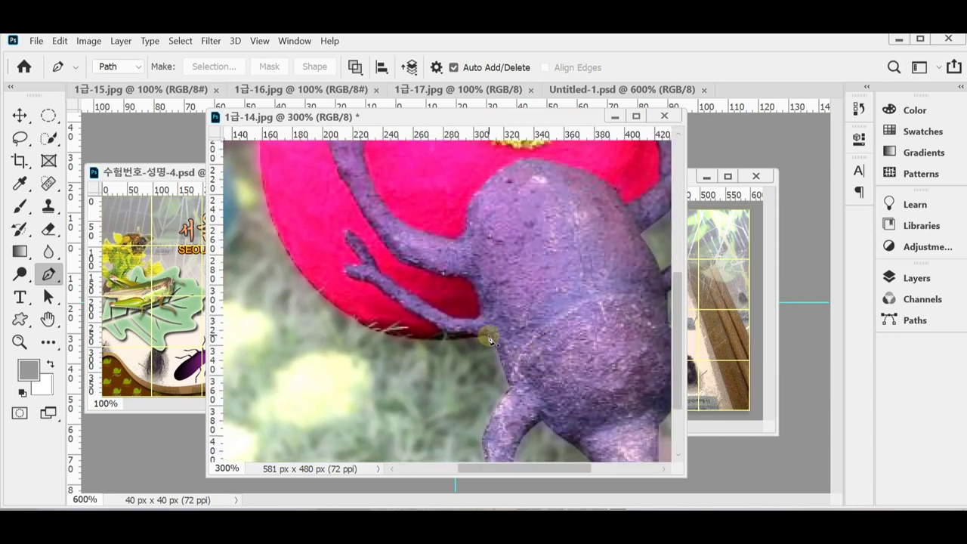
click(490, 341)
click(334, 307)
click(318, 289)
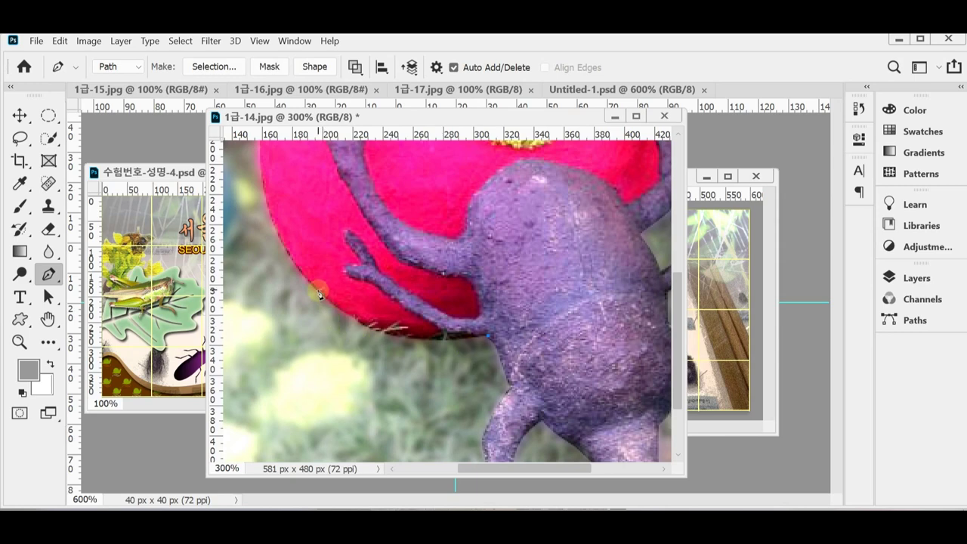
click(300, 269)
click(261, 219)
drag(367, 255, 398, 367)
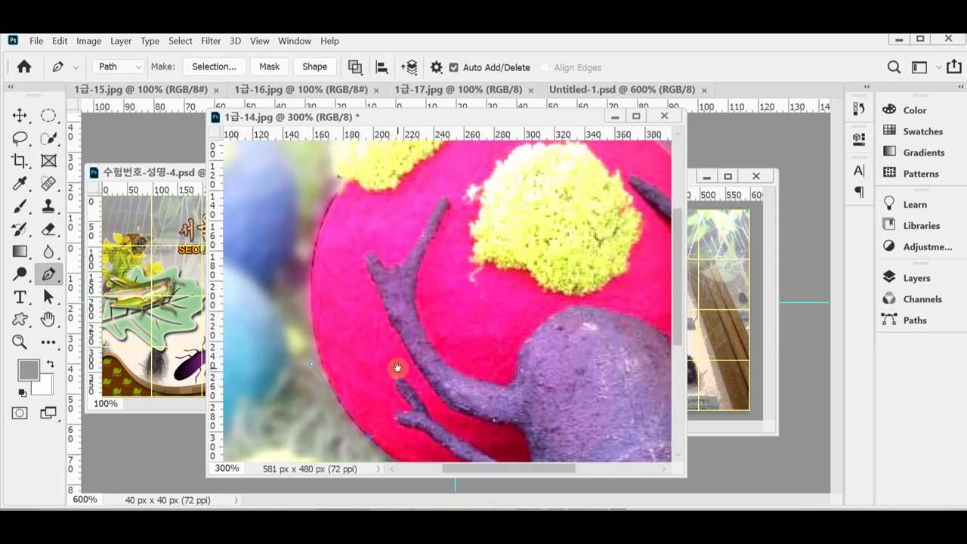
alt+click(359, 337)
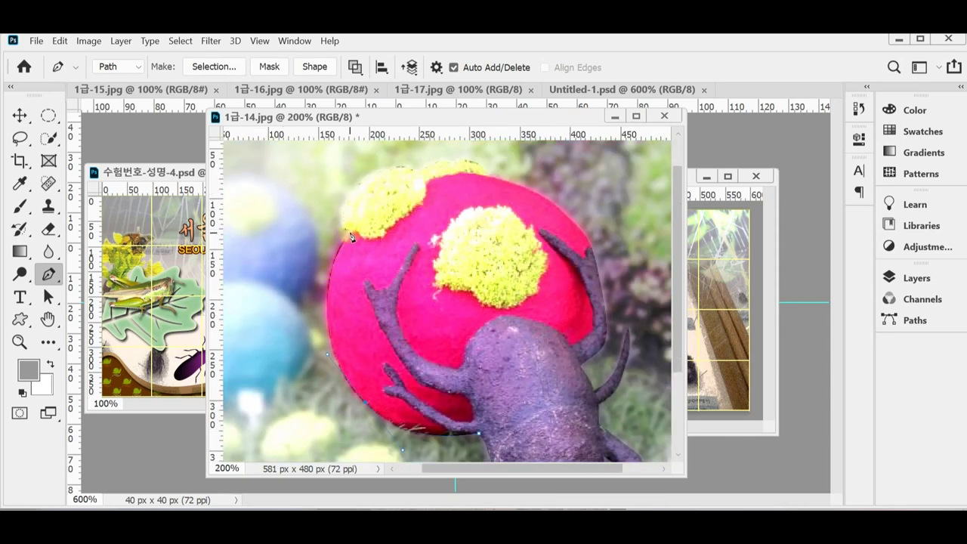
drag(351, 233, 388, 163)
drag(388, 160, 388, 159)
Continue the pen path around the outer edge of the large yellow flower to where it meets the smaller flower patch
scroll(443, 401, up, 5)
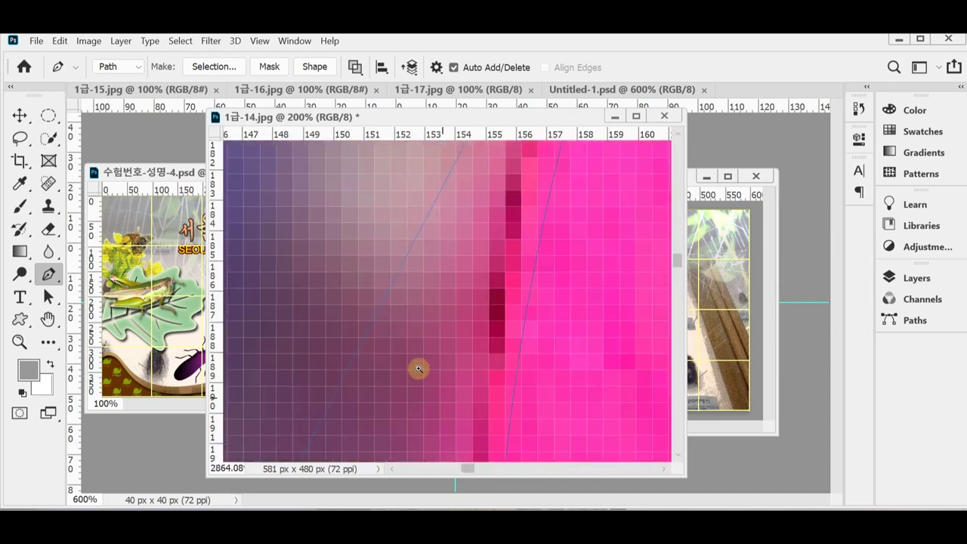
scroll(417, 367, down, 3)
scroll(350, 261, down, 2)
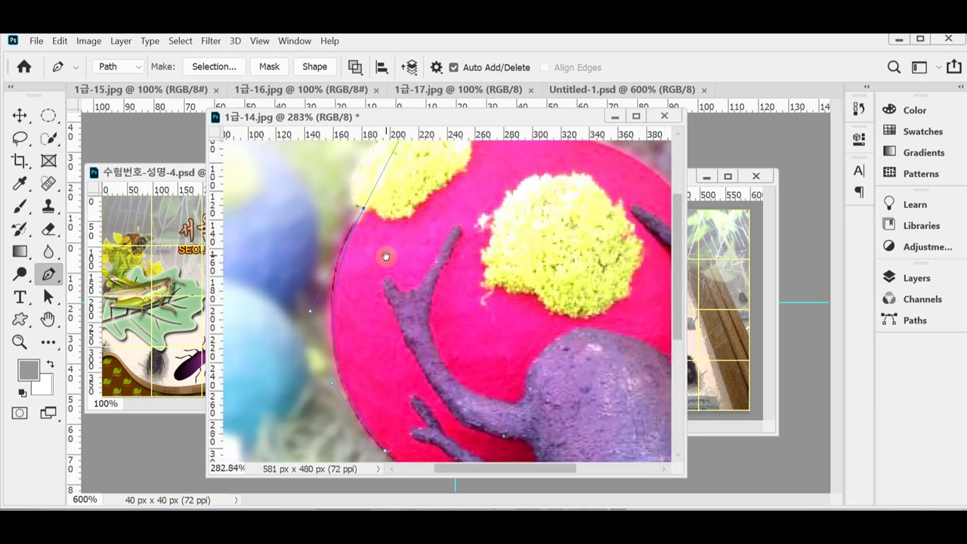
drag(406, 212, 387, 287)
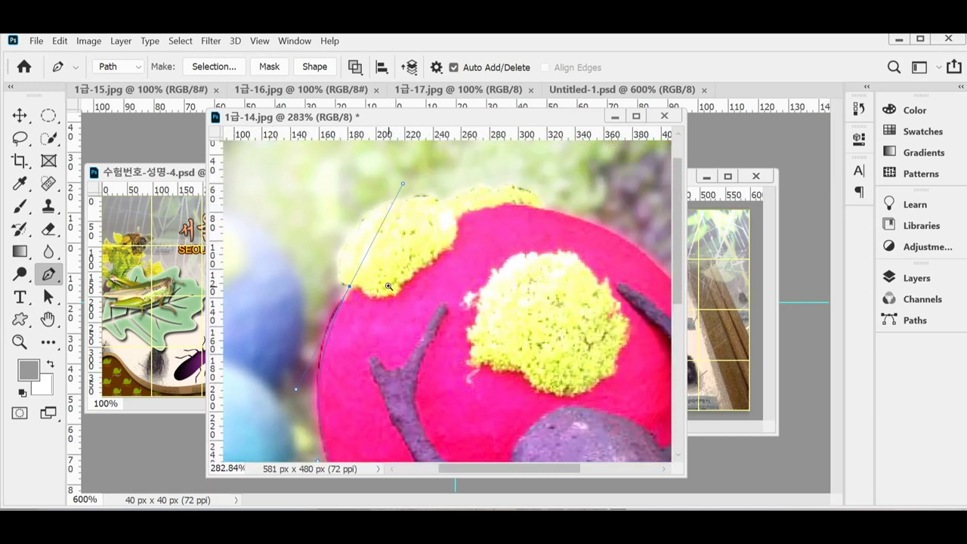
key(ctrl+plus)
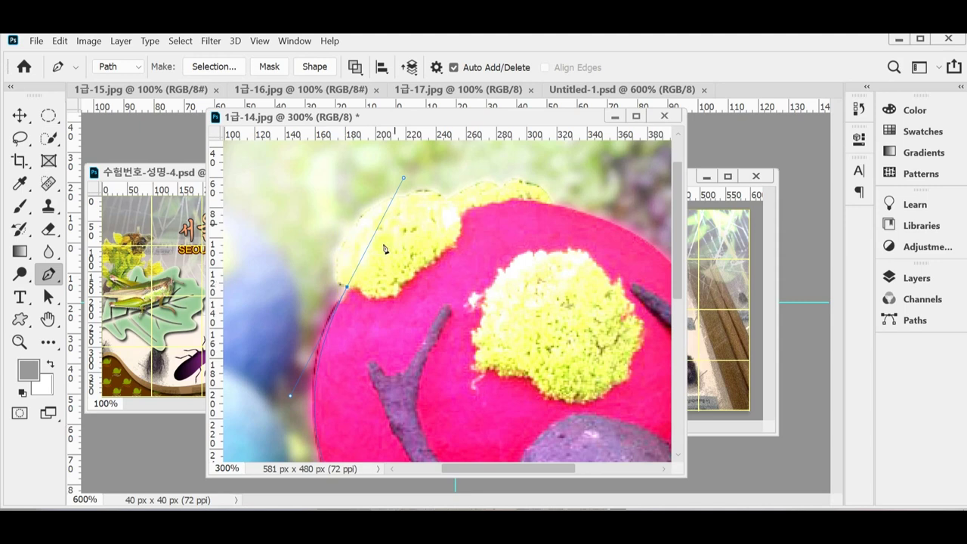
drag(371, 202, 439, 154)
key(ctrl+z)
alt+click(348, 293)
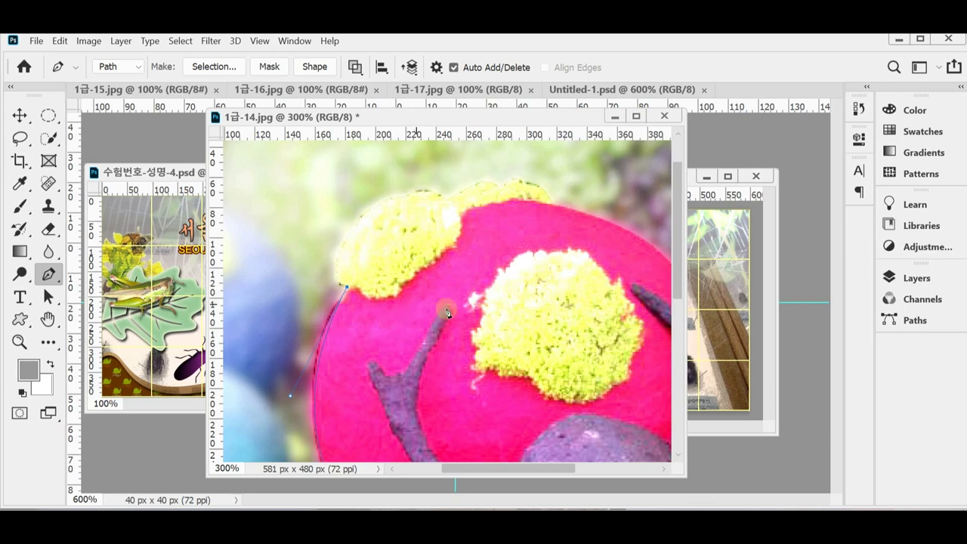
drag(356, 226, 473, 204)
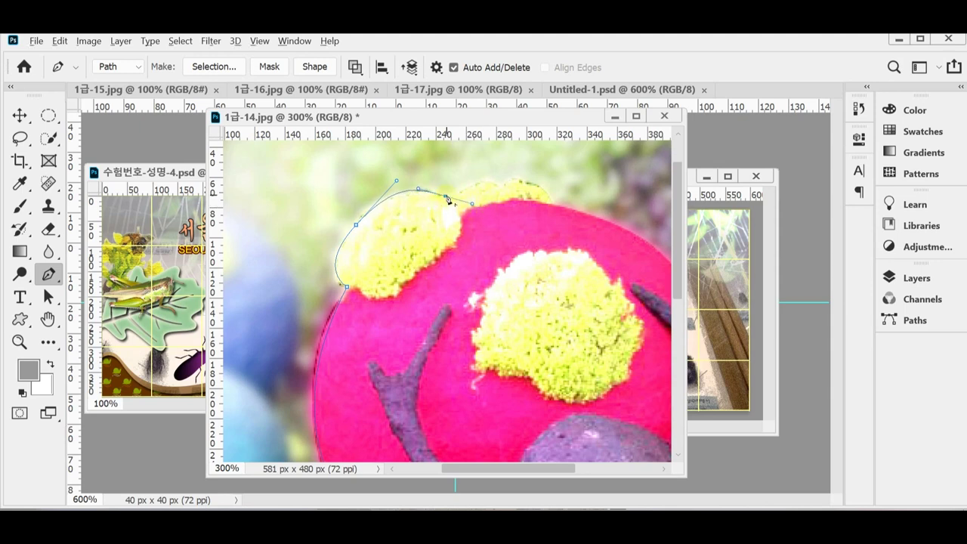
alt+click(446, 196)
Trace the top of the smaller yellow flower patch down to the pink ball's edge and fine-tune that last curve
drag(501, 185, 578, 233)
alt+click(501, 186)
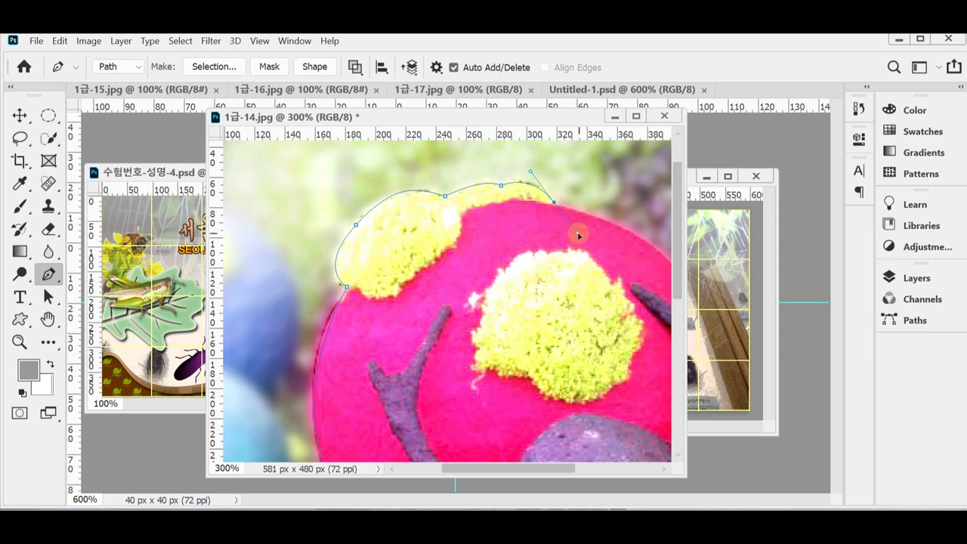
drag(554, 272, 464, 269)
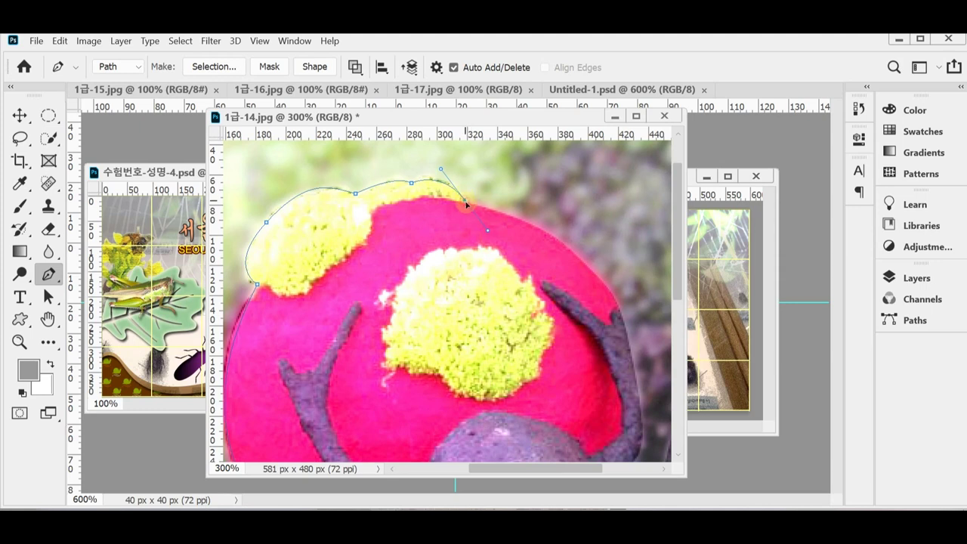
drag(440, 169, 444, 173)
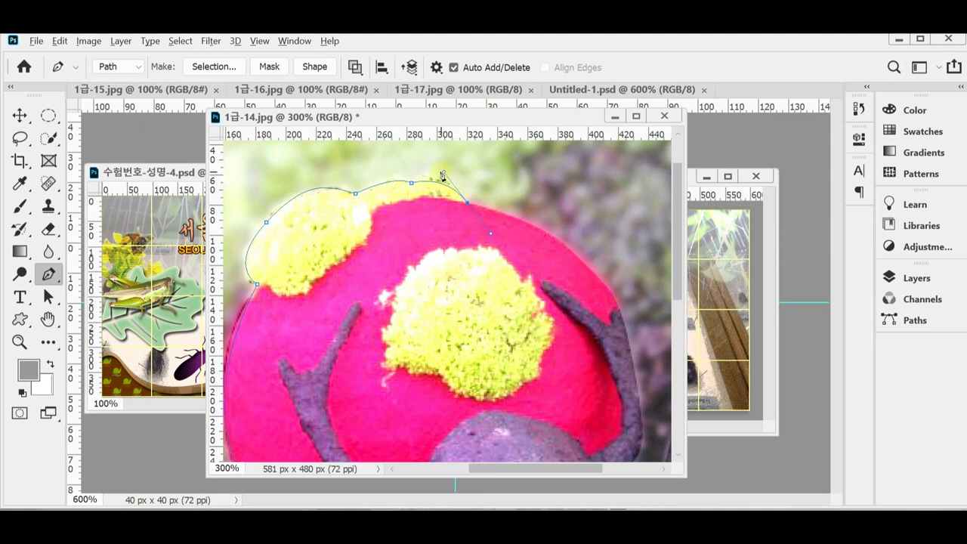
mouse_move(444, 173)
mouse_down()
mouse_move(443, 162)
mouse_move(458, 164)
mouse_move(443, 169)
mouse_up()
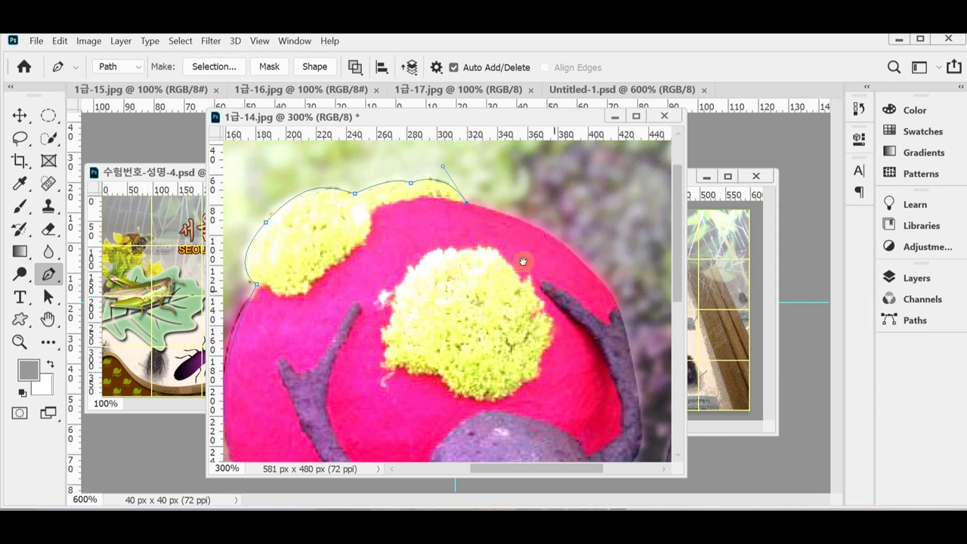
Trace the pink ball's right edge and the outer side of the beetle's raised right leg to its joint with the body
drag(523, 267, 508, 249)
drag(519, 204, 538, 220)
click(578, 273)
click(580, 295)
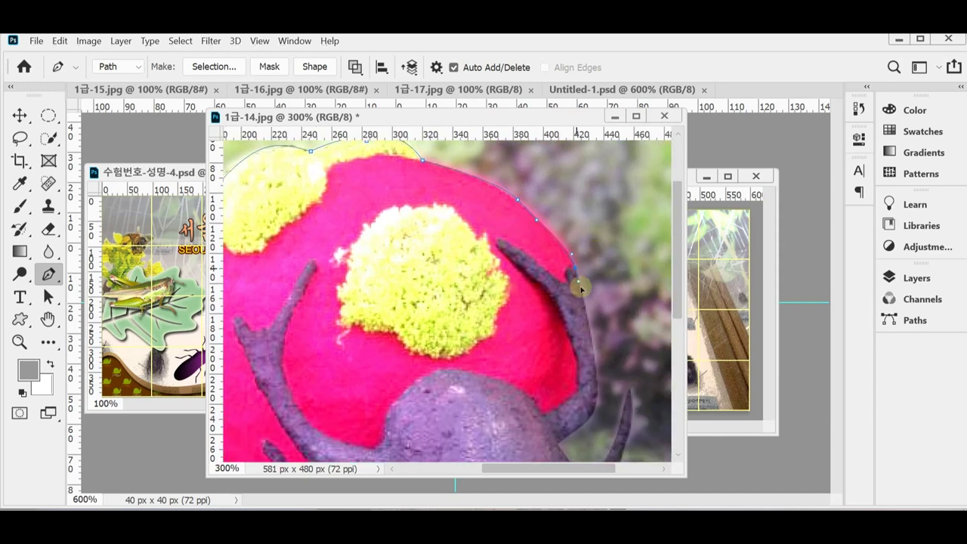
drag(557, 363, 523, 266)
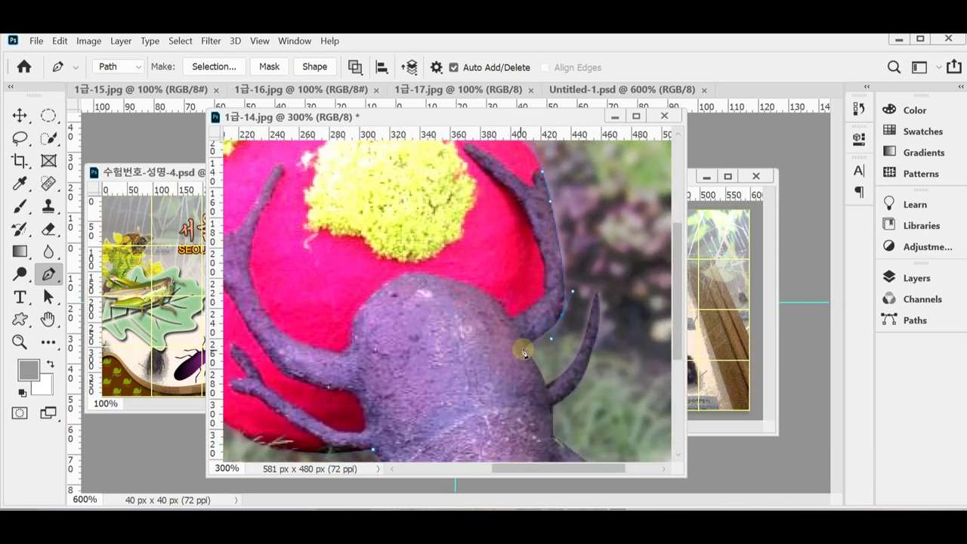
drag(532, 343, 514, 358)
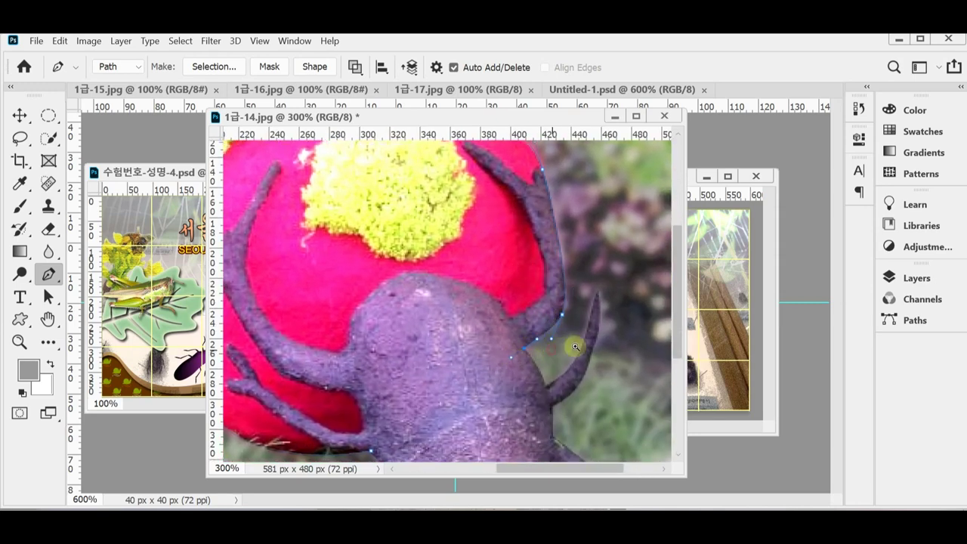
scroll(567, 344, up, 1)
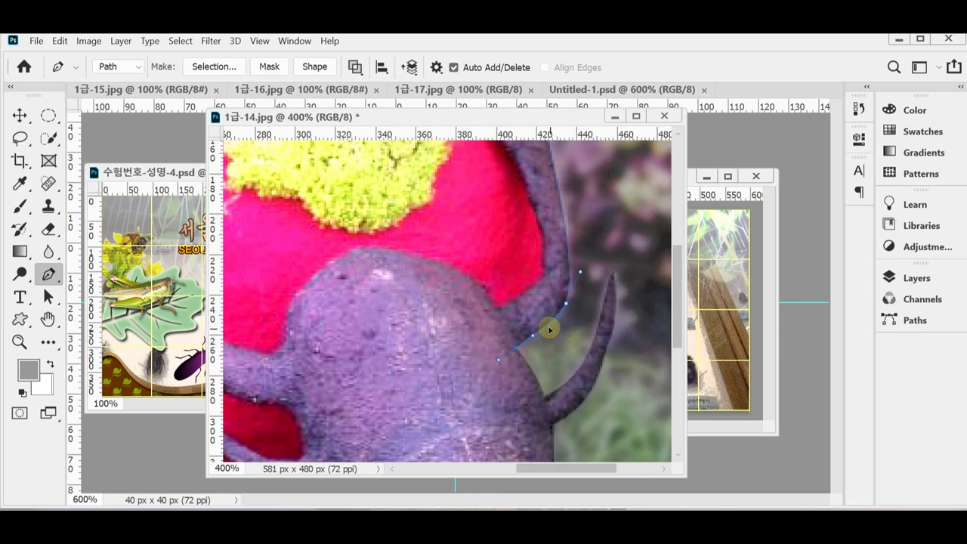
Trace the beetle's body below that leg and follow the inner edge of the short curved leg to its tip
drag(539, 351, 528, 319)
scroll(527, 318, up, 1)
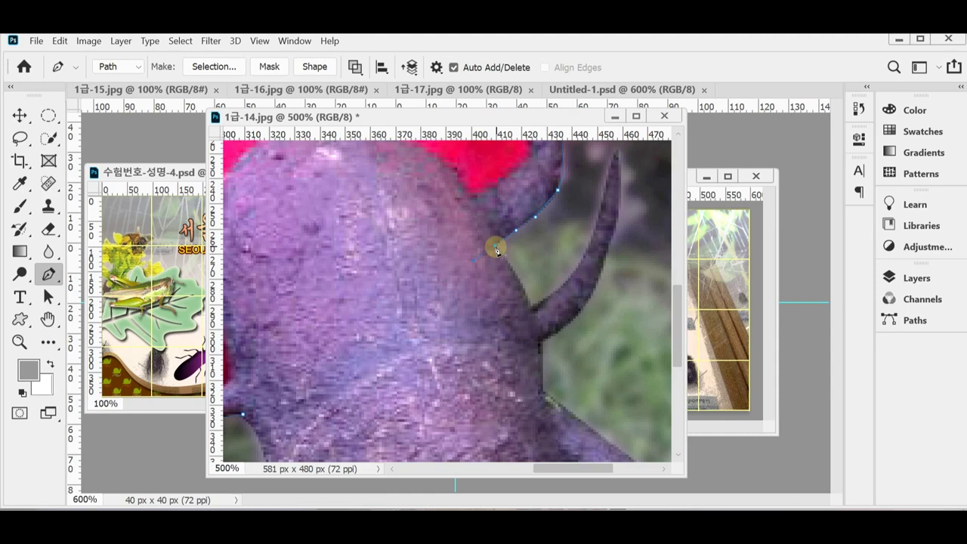
drag(533, 307, 536, 343)
key(ctrl+z)
drag(531, 308, 539, 344)
alt+click(531, 309)
drag(607, 227, 580, 235)
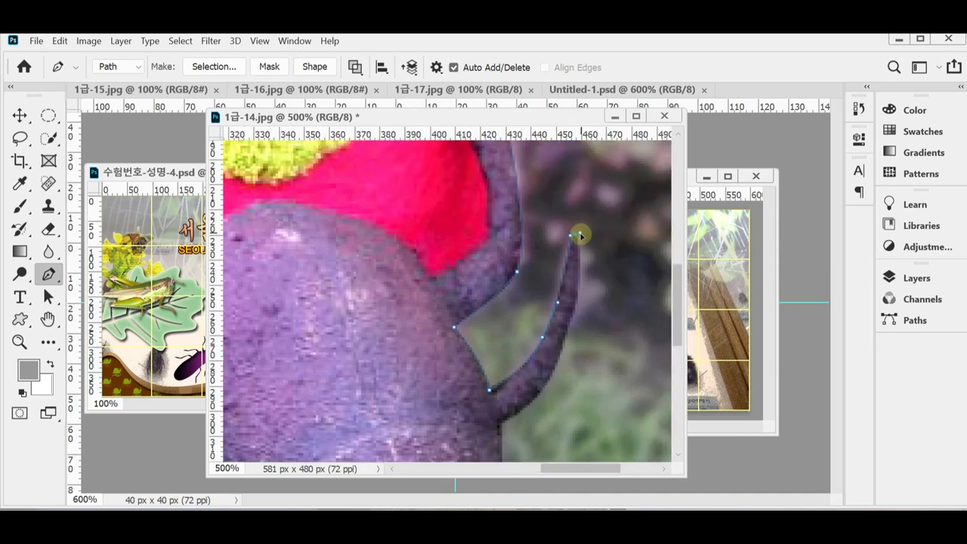
Load the saved Path 1 outline of the whole ball and beetle as a selection
scroll(570, 366, down, 3)
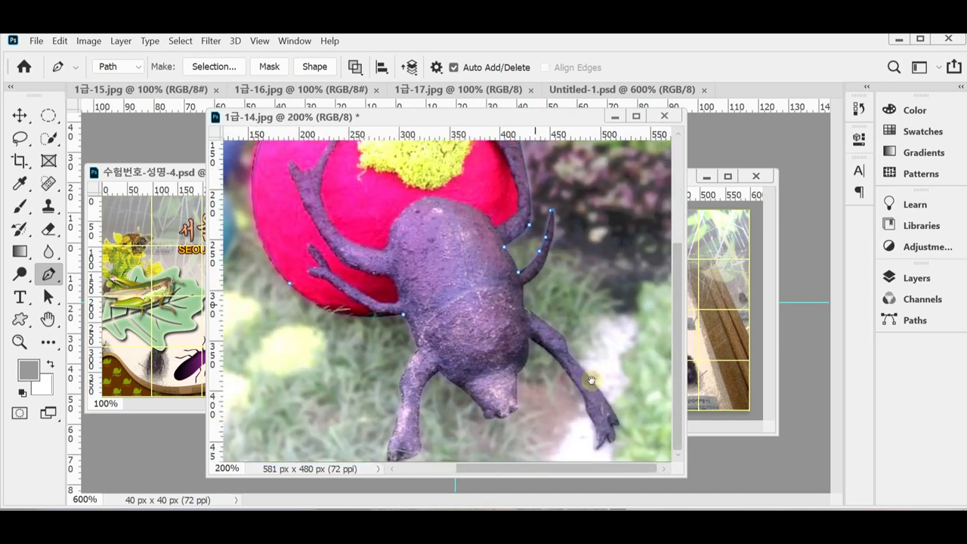
click(405, 320)
click(890, 299)
click(911, 319)
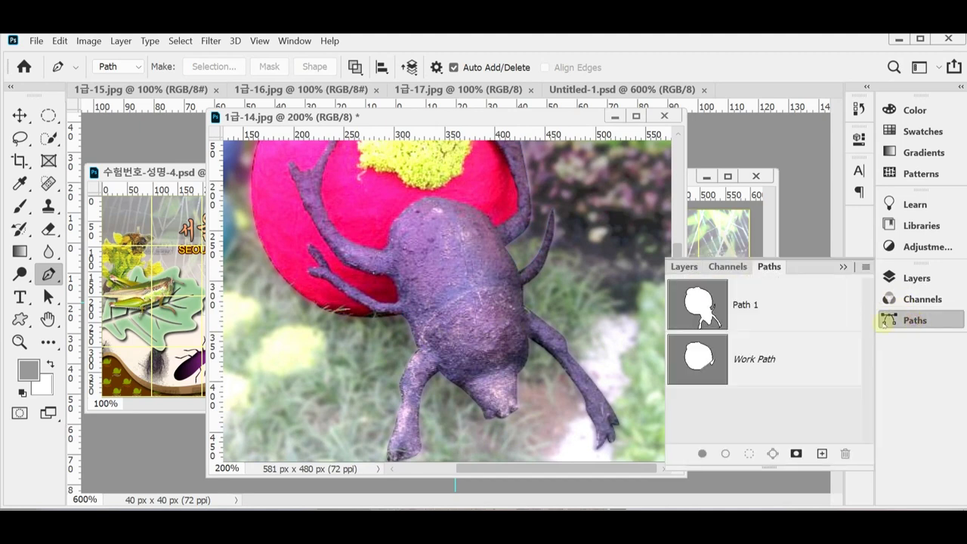
click(743, 304)
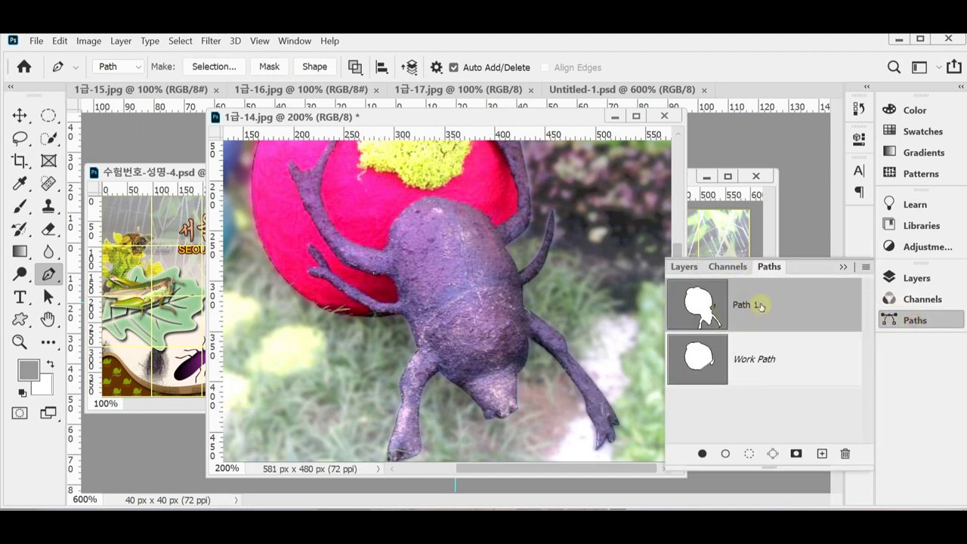
click(907, 321)
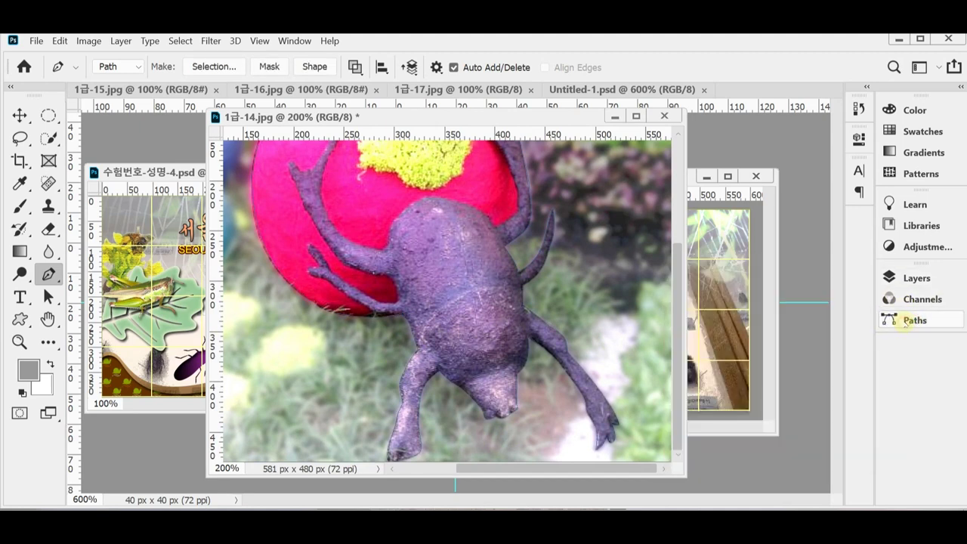
ctrl+click(541, 306)
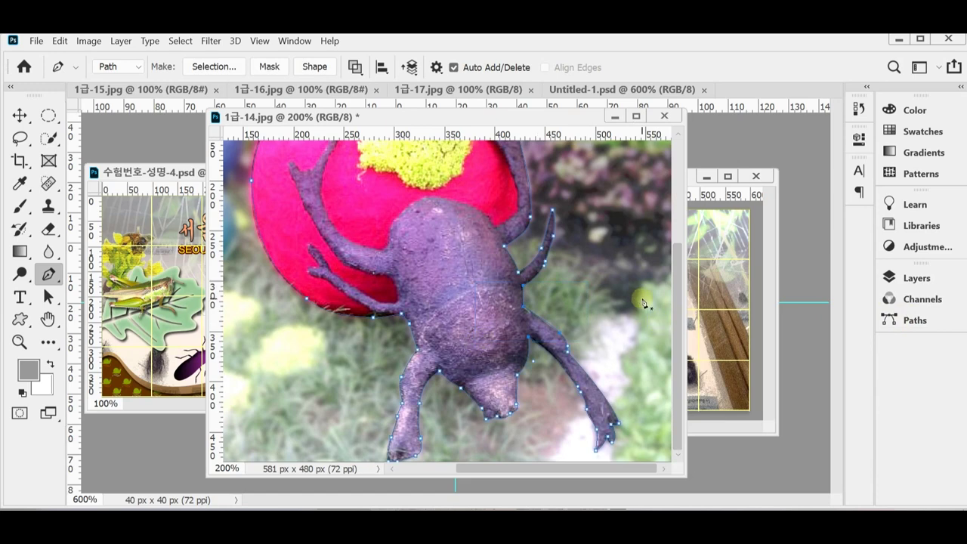
key(ctrl+Return)
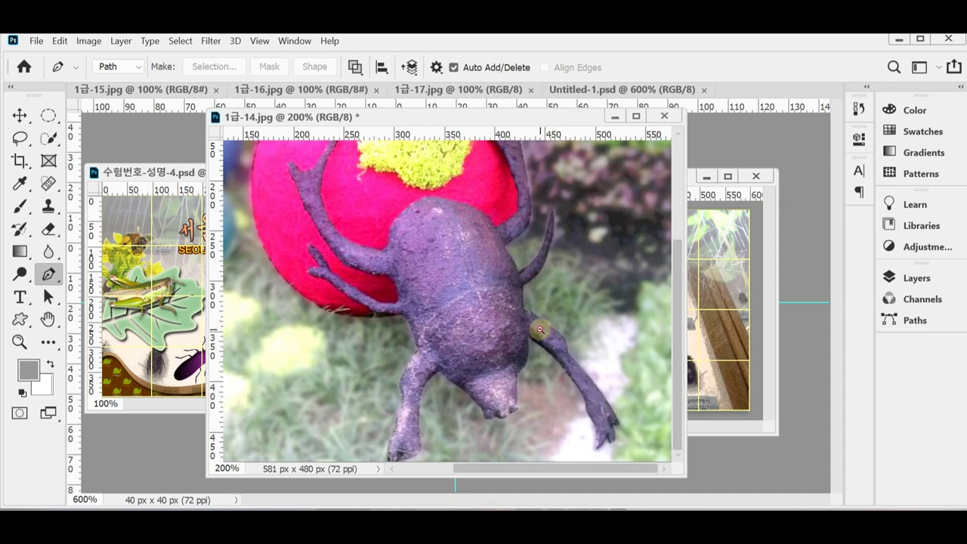
Copy the selected ball and beetle into the 600 × 400 px 수험번호-성명-4.psd and minimize 1급-14.jpg
key(ctrl+minus)
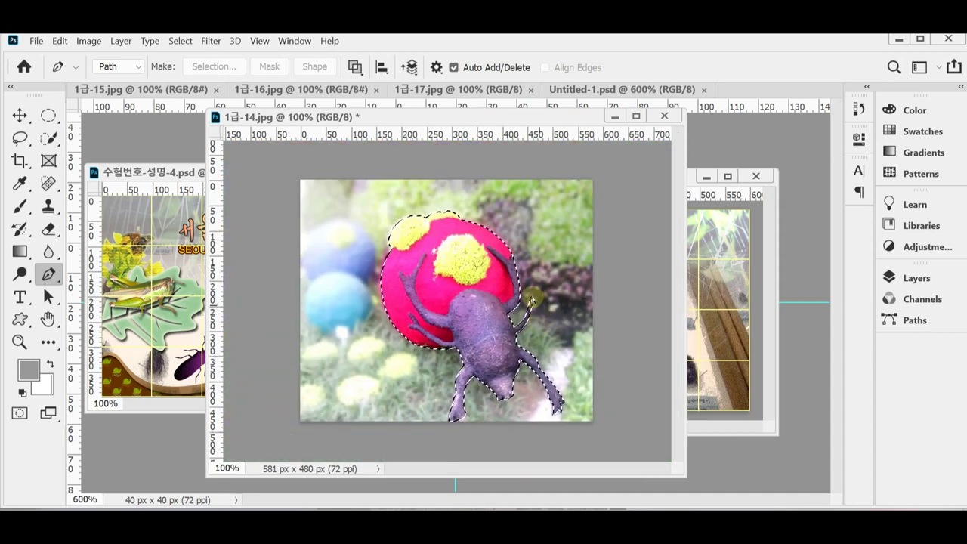
click(615, 116)
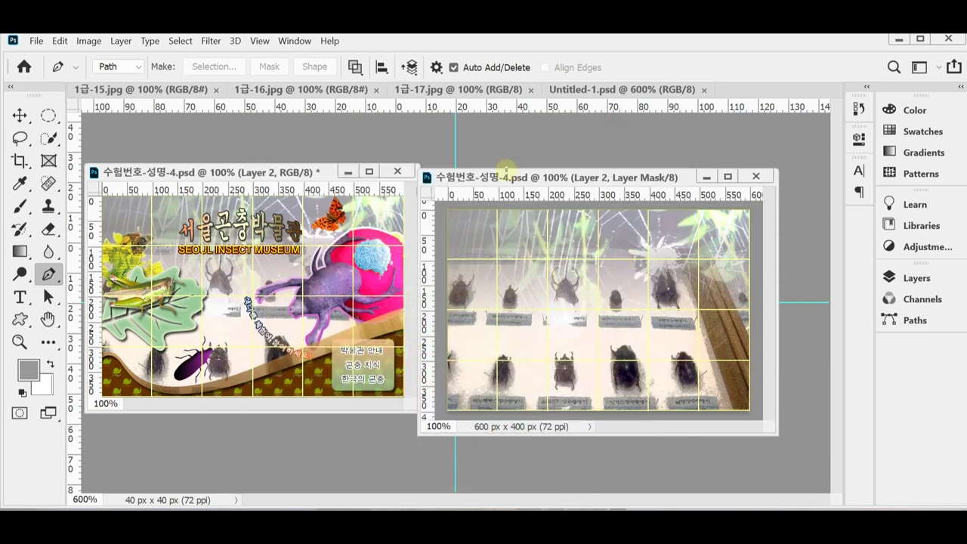
key(d)
key(ctrl+v)
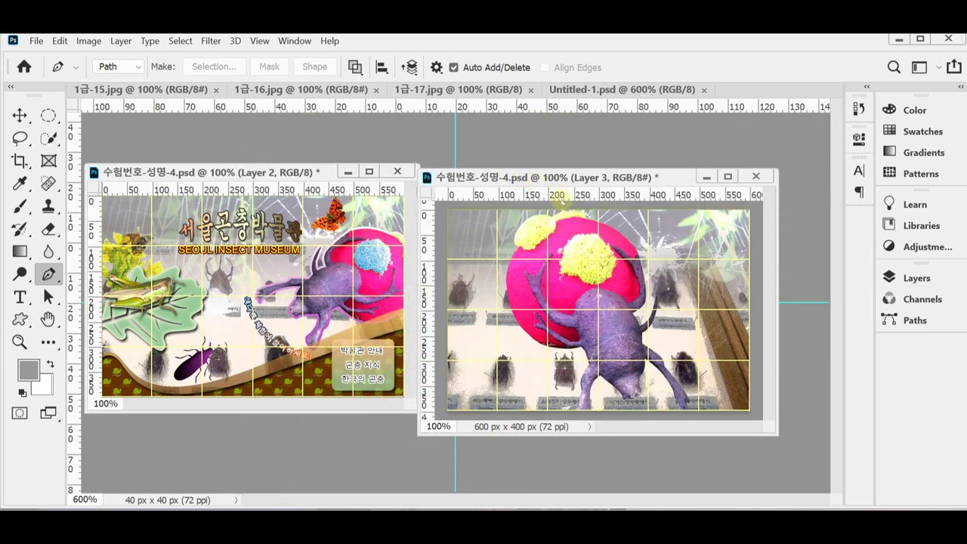
Flip the pasted ball and beetle horizontally and rotate them to -139.25° so the beetle's head points left
key(ctrl+t)
right_click(582, 251)
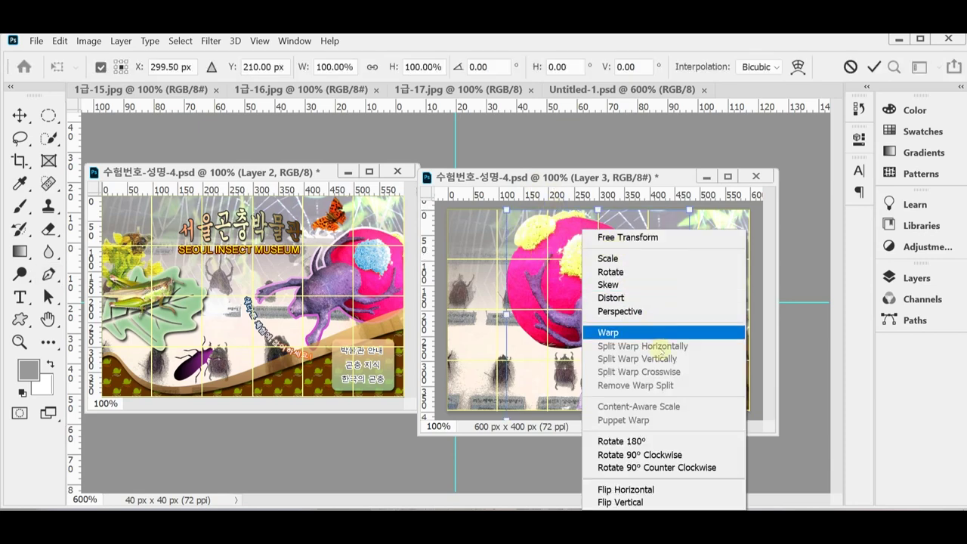
click(661, 491)
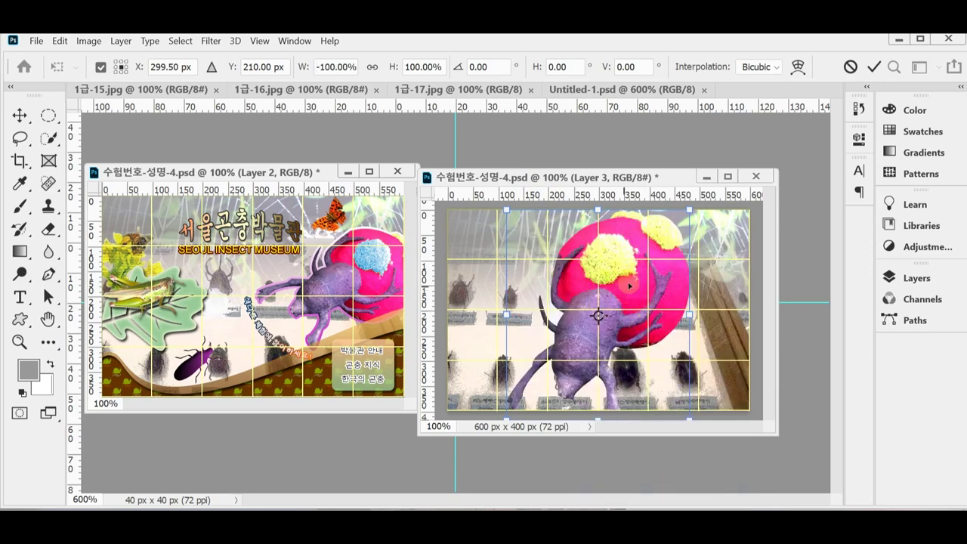
drag(740, 284, 713, 371)
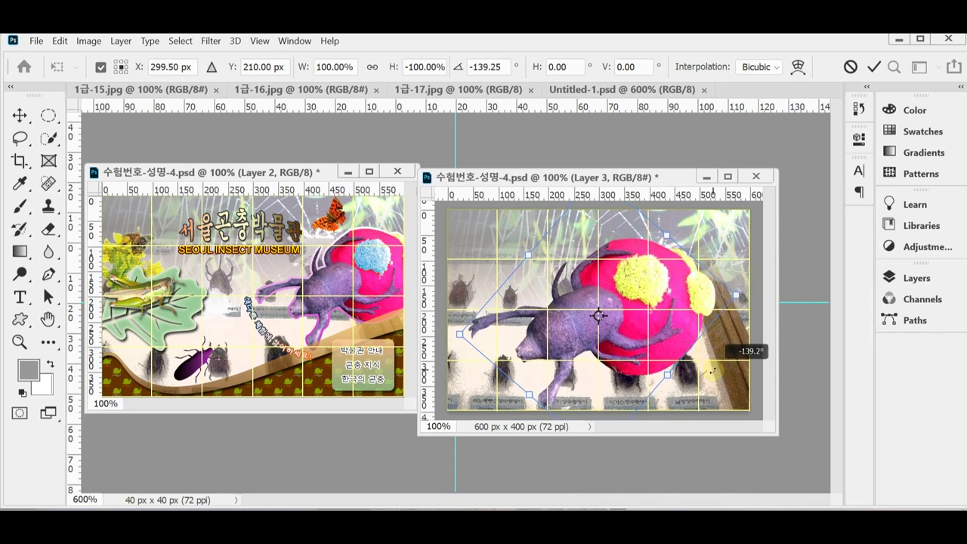
drag(713, 371, 713, 372)
Move the ball and beetle to the canvas's upper right area and scale them proportionally to about 68%
drag(646, 333, 682, 300)
drag(501, 312, 553, 306)
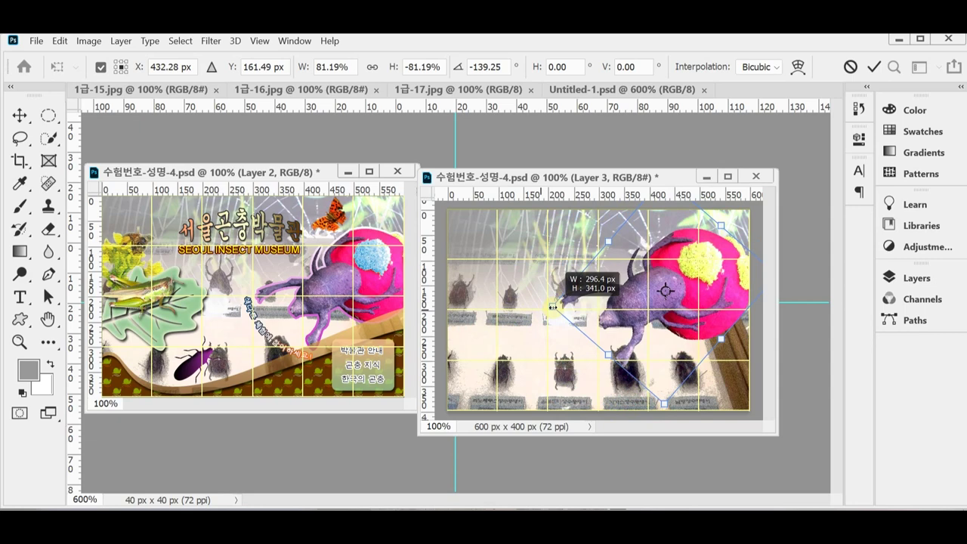
drag(553, 307, 590, 301)
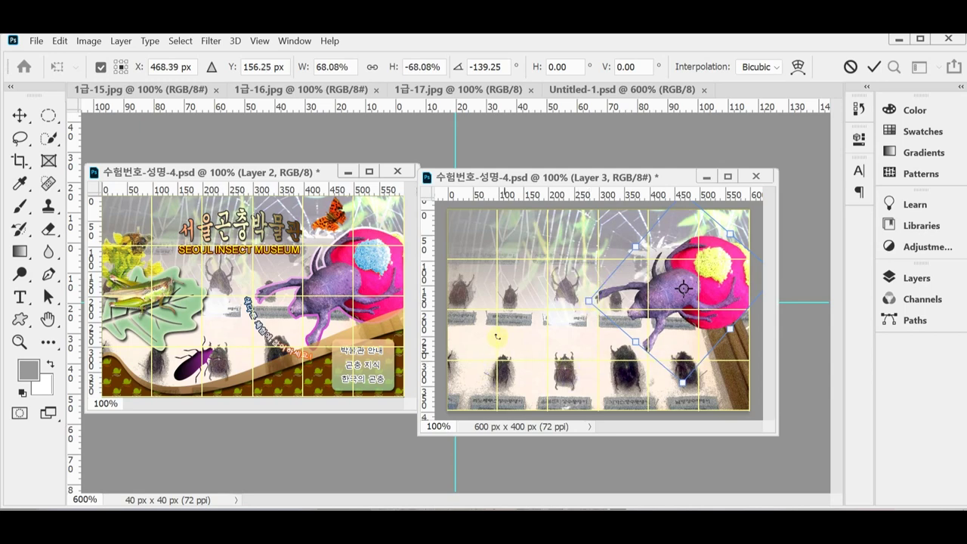
Rotate the ball and beetle to -142.47°, position them at X 480.39 px, Y 161.25 px, apply the transform and save
drag(532, 320, 534, 326)
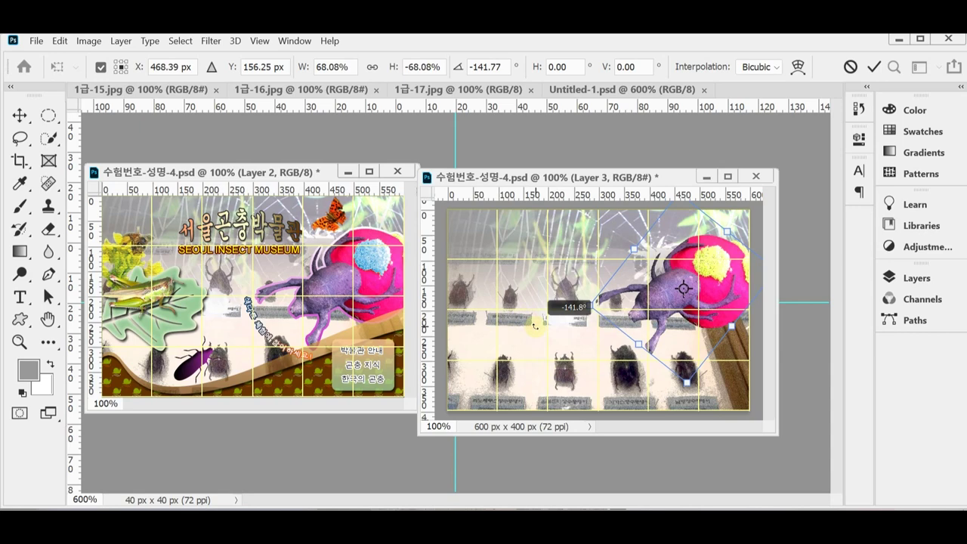
drag(535, 325, 537, 327)
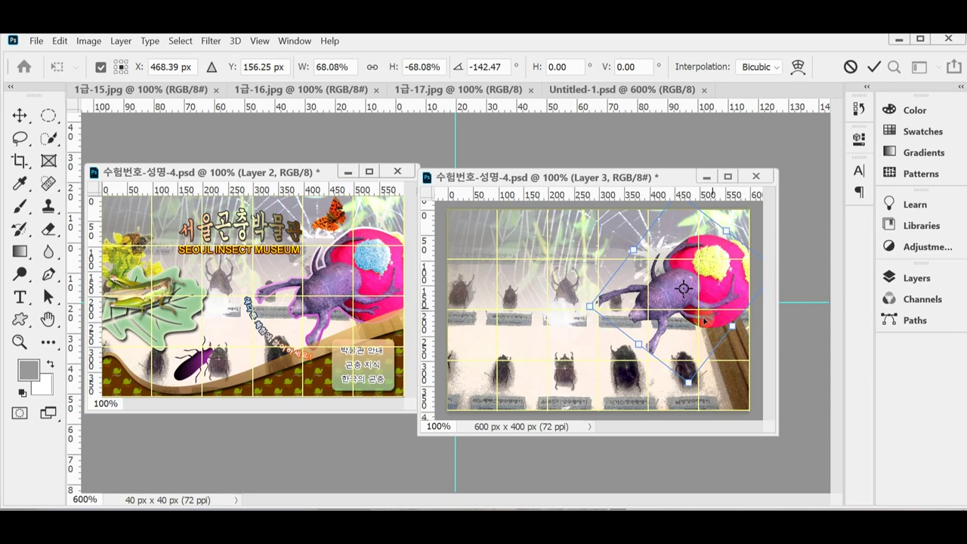
drag(705, 321, 731, 314)
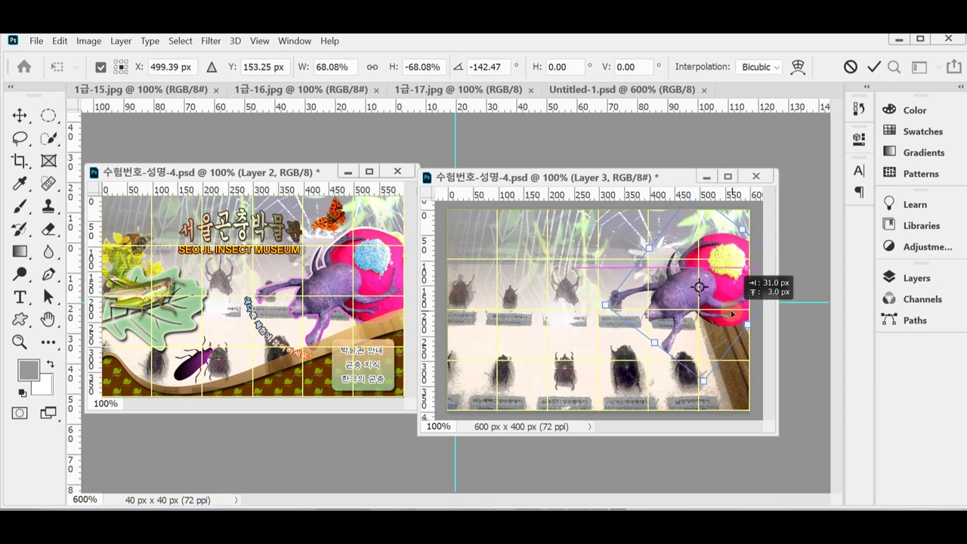
drag(731, 313, 723, 318)
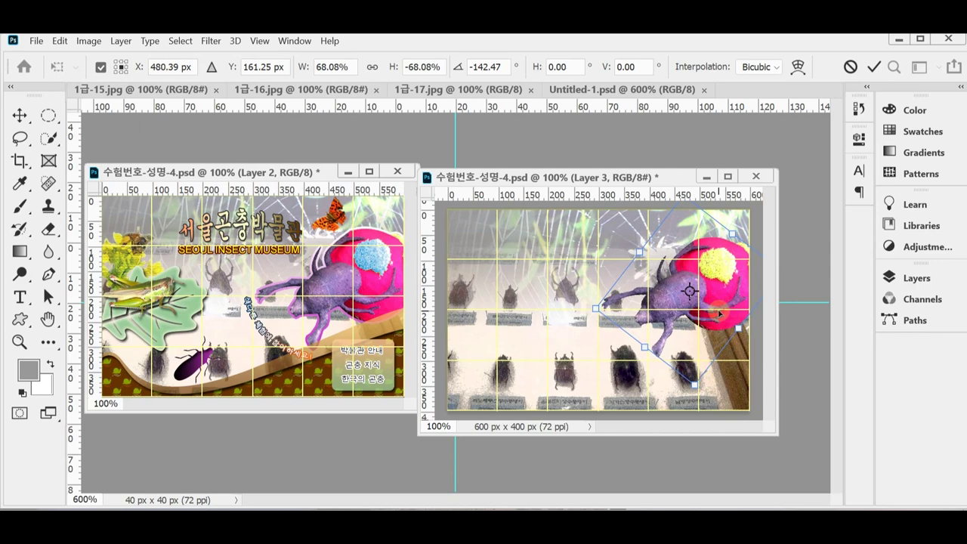
key(p)
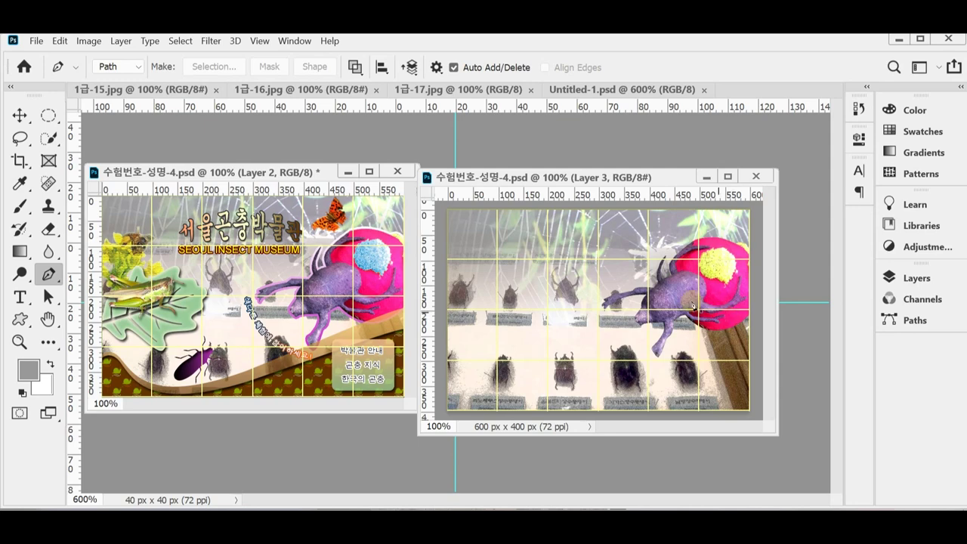
Add a 4 px outside stroke with a gradient fill type to the ball and beetle on Layer 3
click(916, 278)
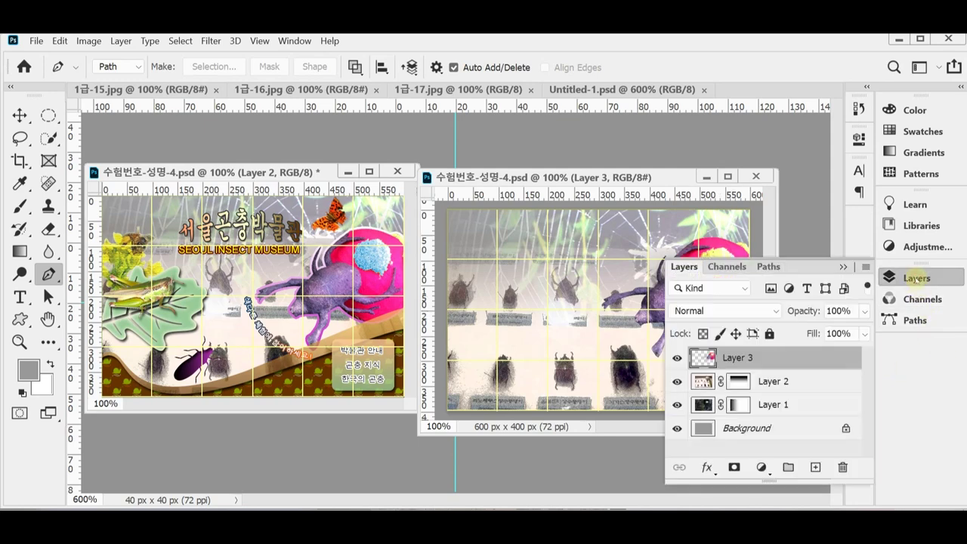
drag(614, 177, 576, 143)
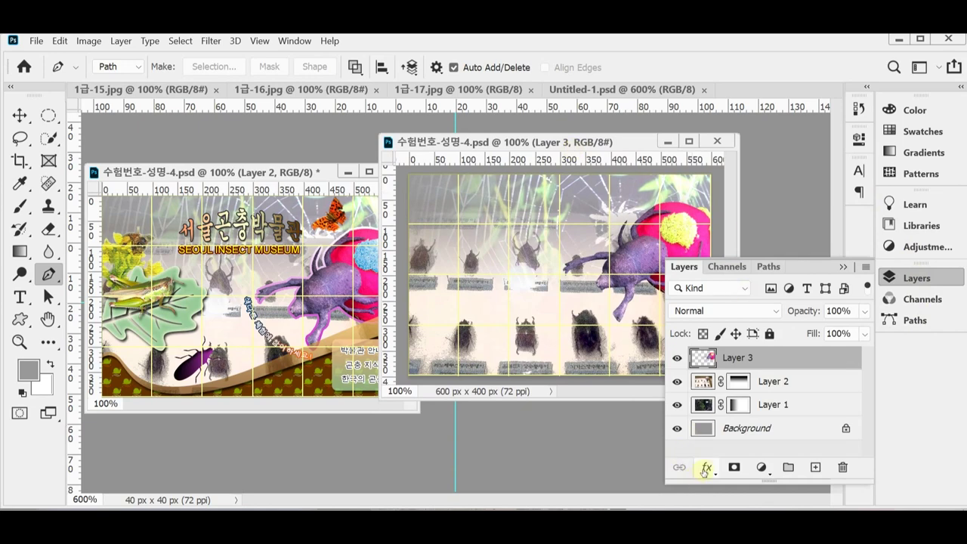
click(705, 470)
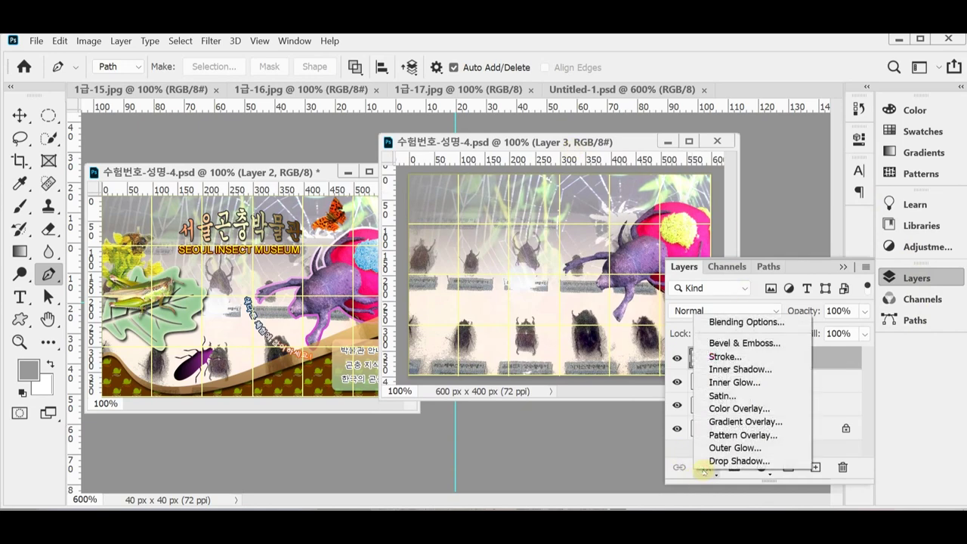
click(758, 360)
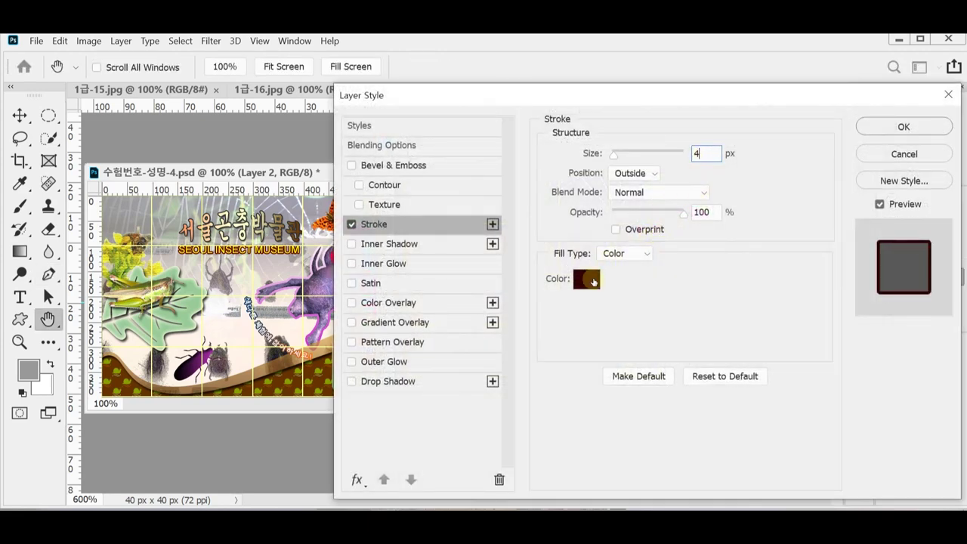
click(633, 254)
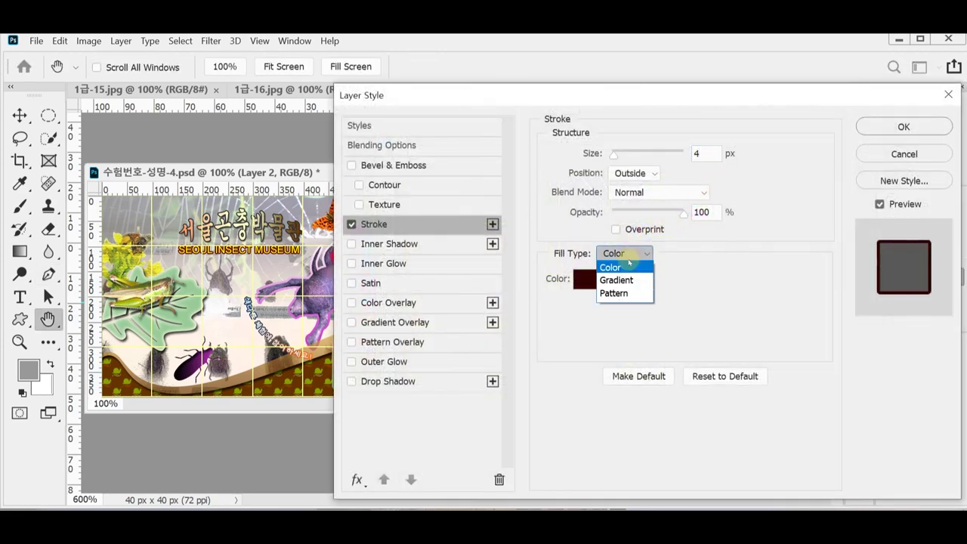
click(616, 278)
Set the stroke gradient to run from #c3c to white, keep it linear at 90°, and apply the layer style
click(612, 284)
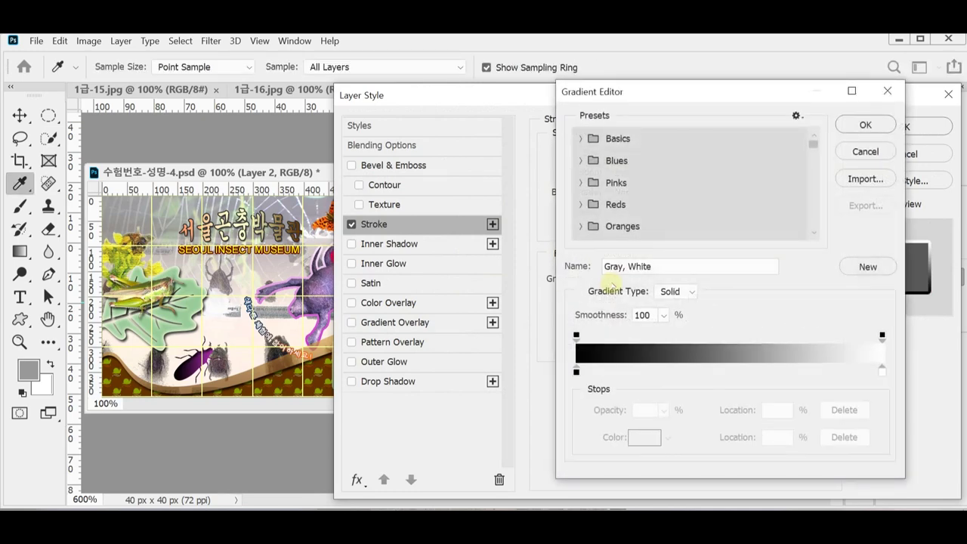
double_click(576, 372)
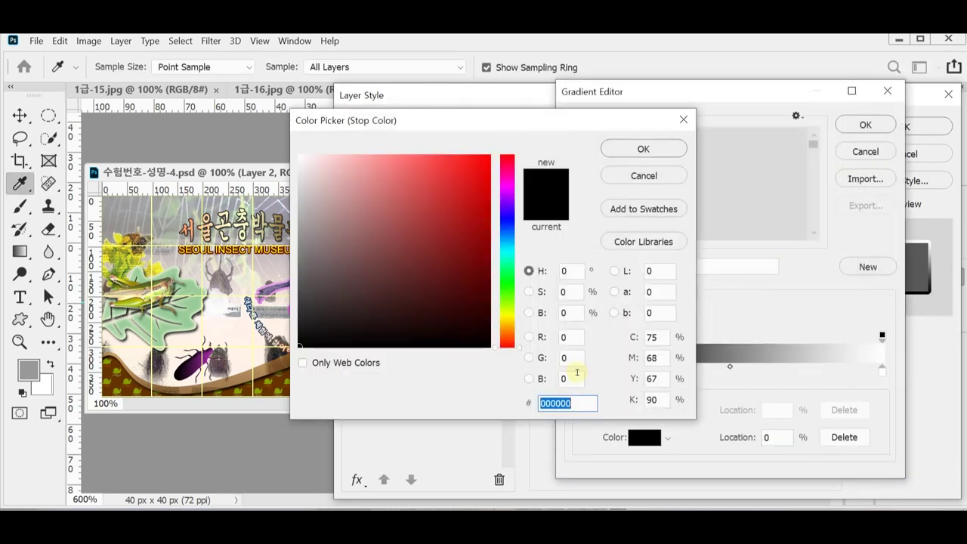
text(c3c)
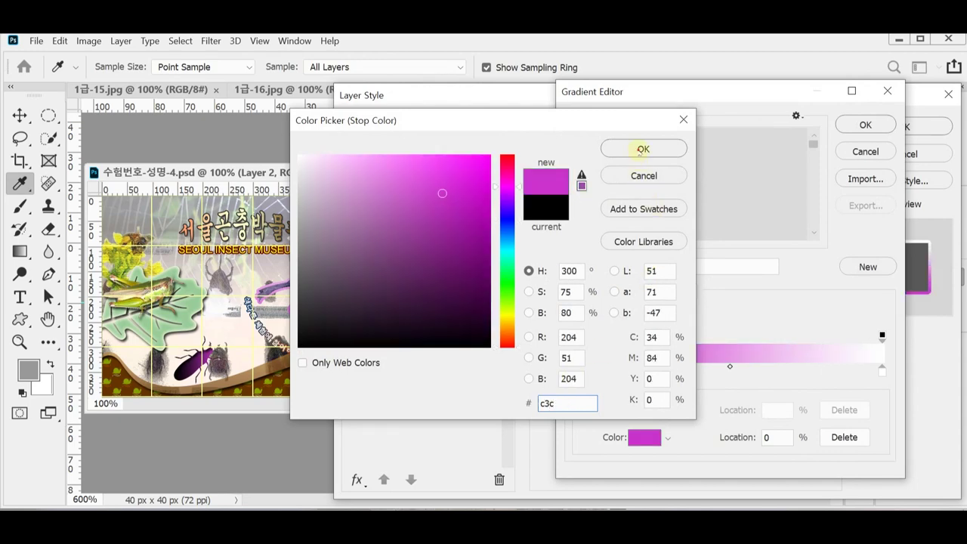
click(642, 149)
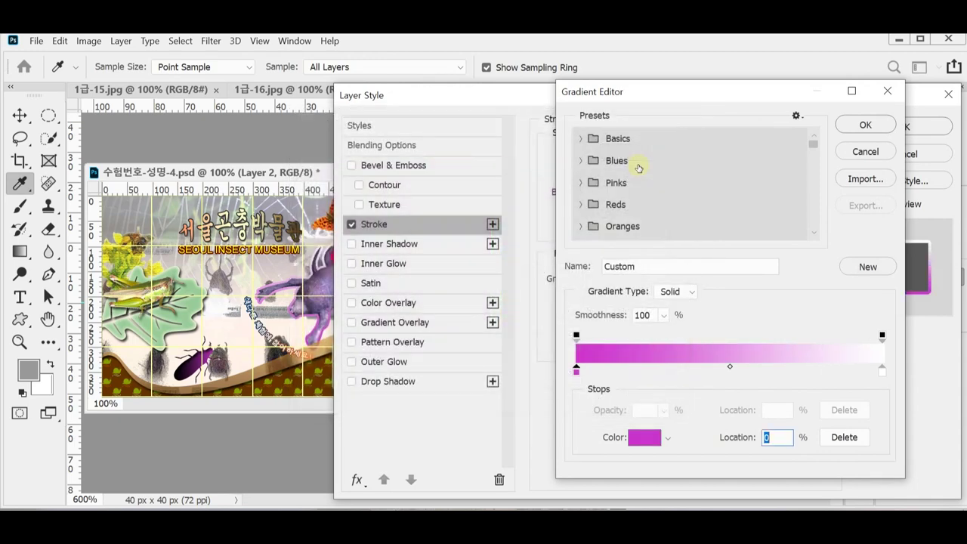
click(882, 371)
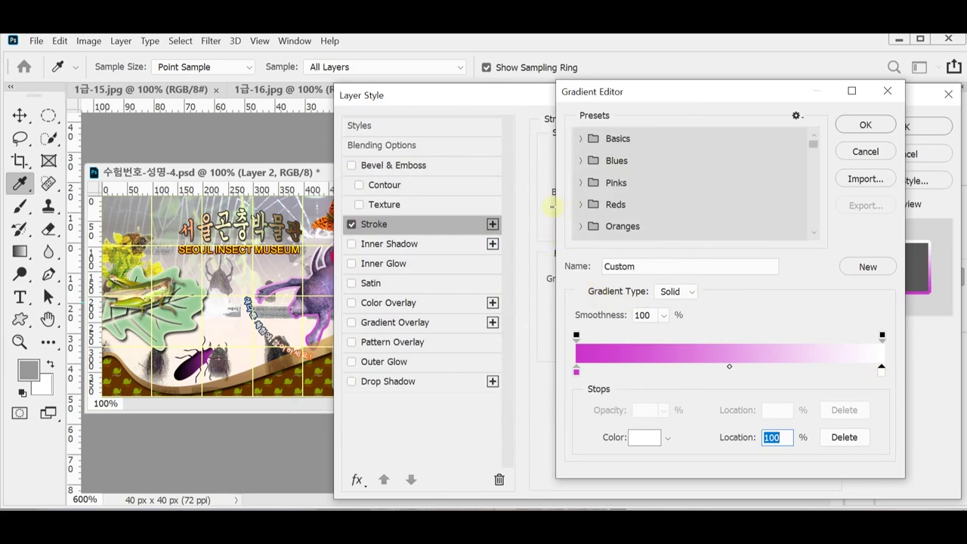
double_click(882, 371)
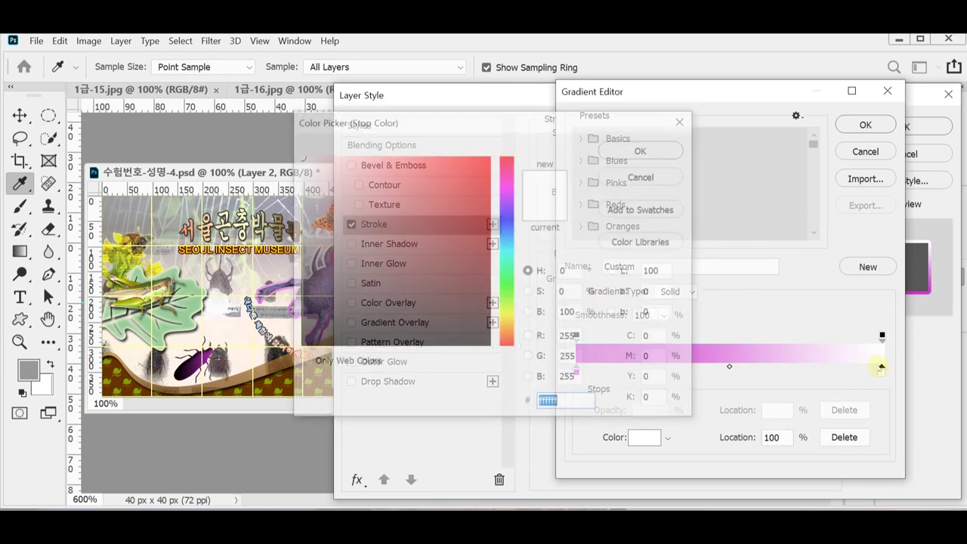
click(643, 149)
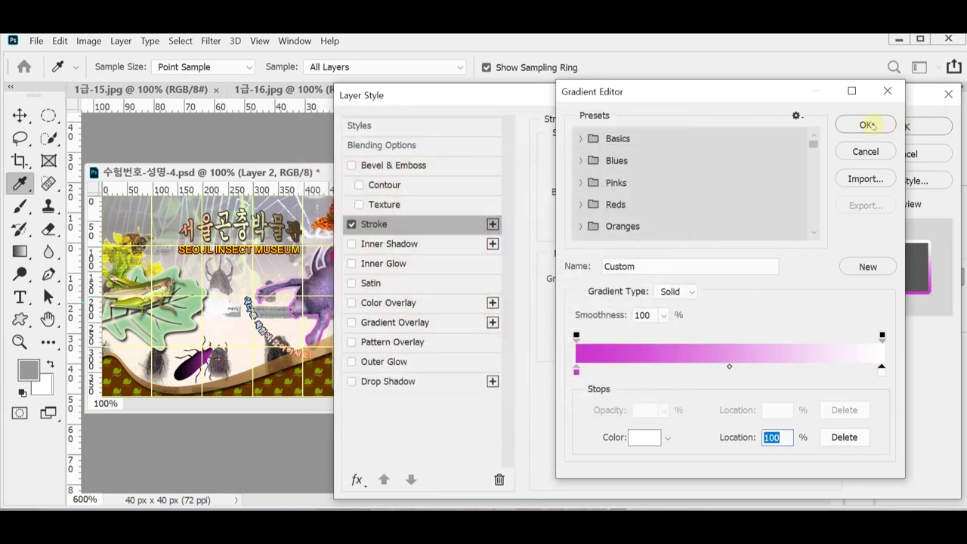
click(866, 125)
drag(612, 93, 692, 202)
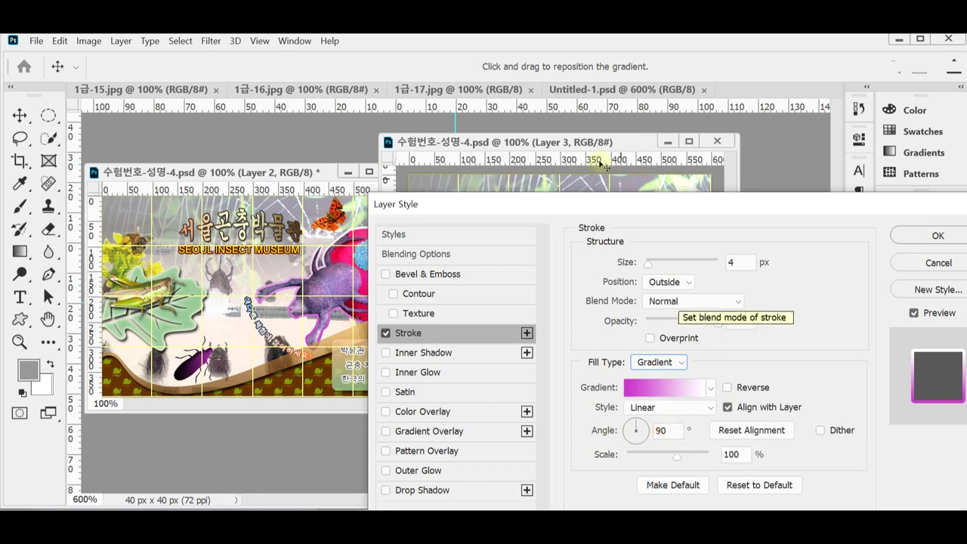
key(i)
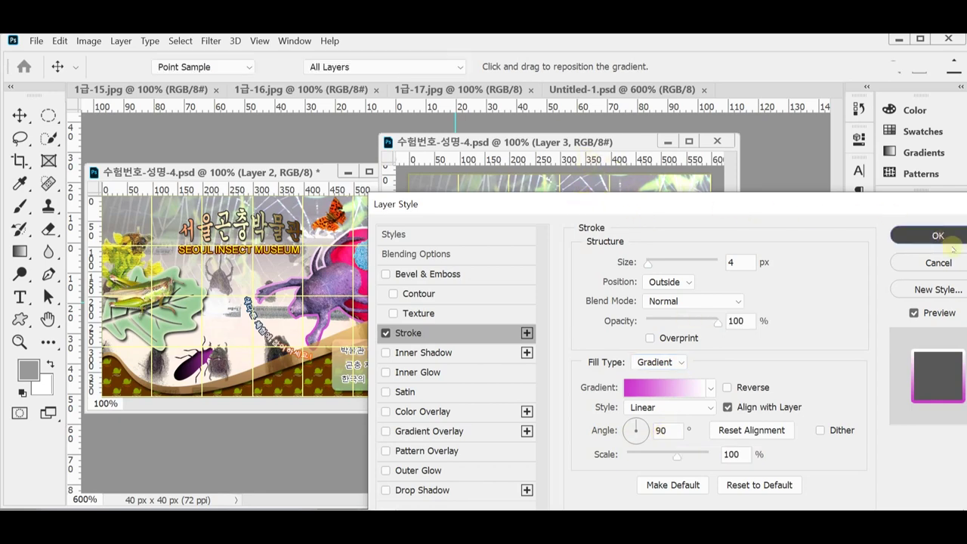
key(p)
click(937, 237)
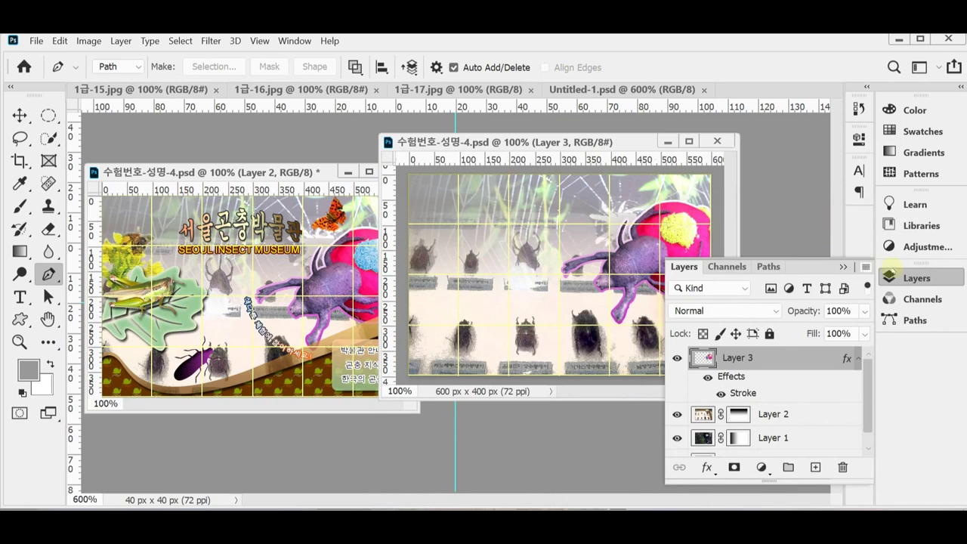
click(892, 280)
Select the round yellow patch on the pink ball with the Quick Selection tool at brush size 9
ctrl+click(635, 253)
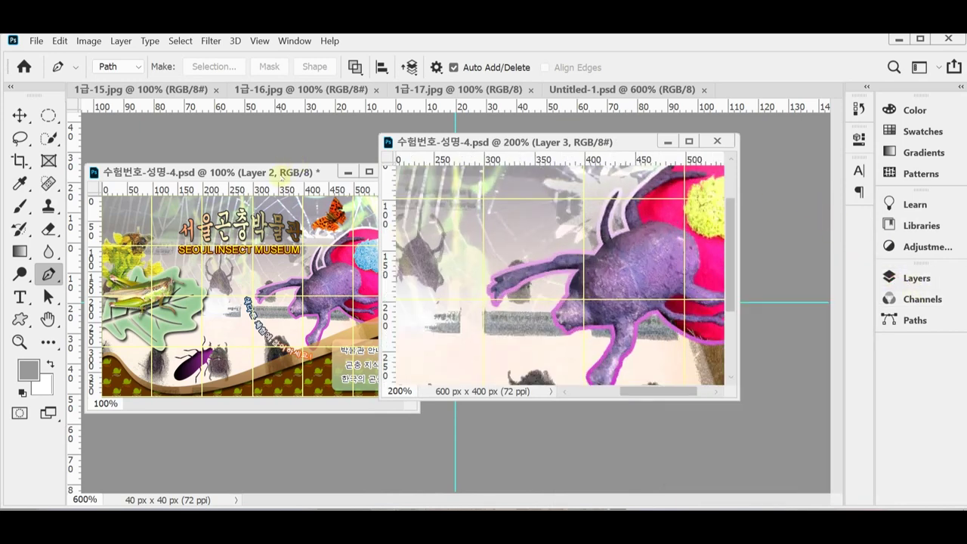
drag(285, 173, 277, 168)
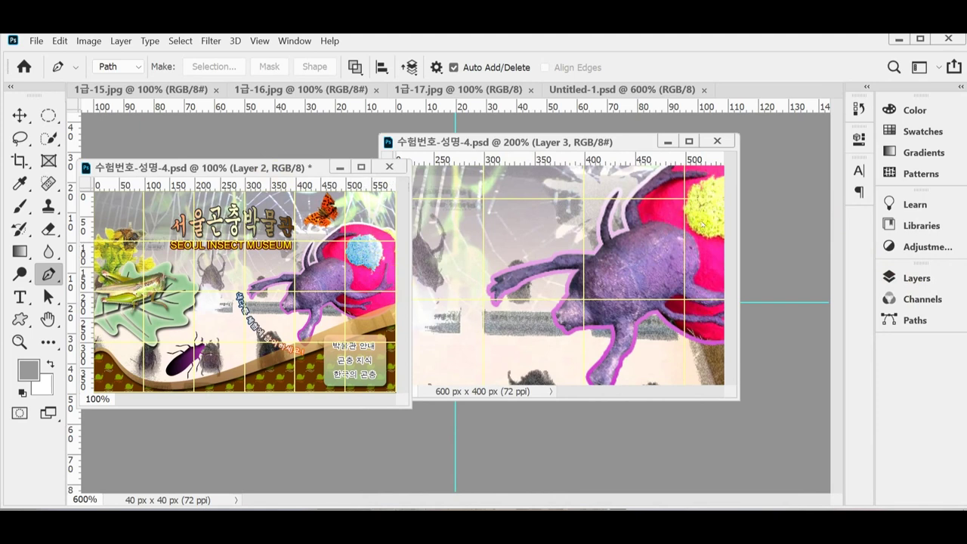
click(684, 227)
drag(684, 221, 624, 266)
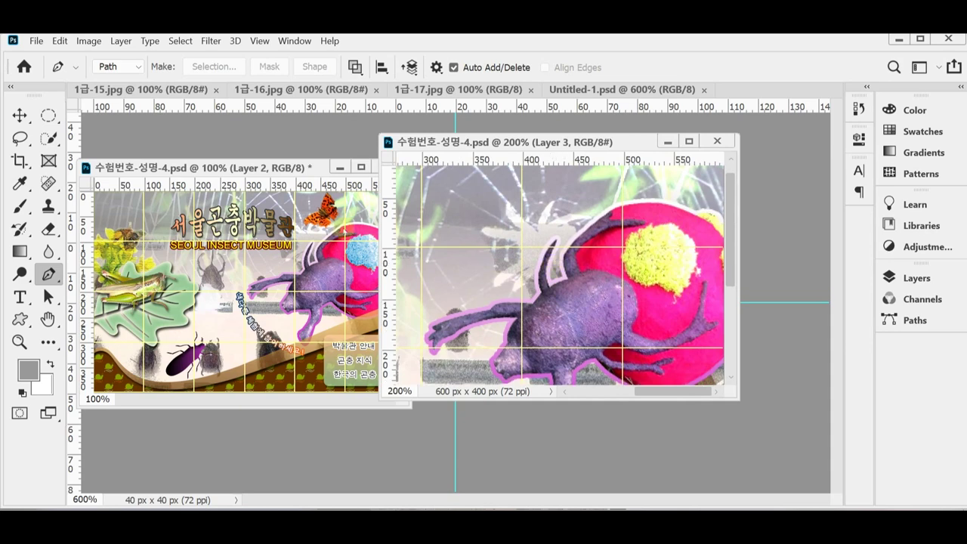
click(49, 138)
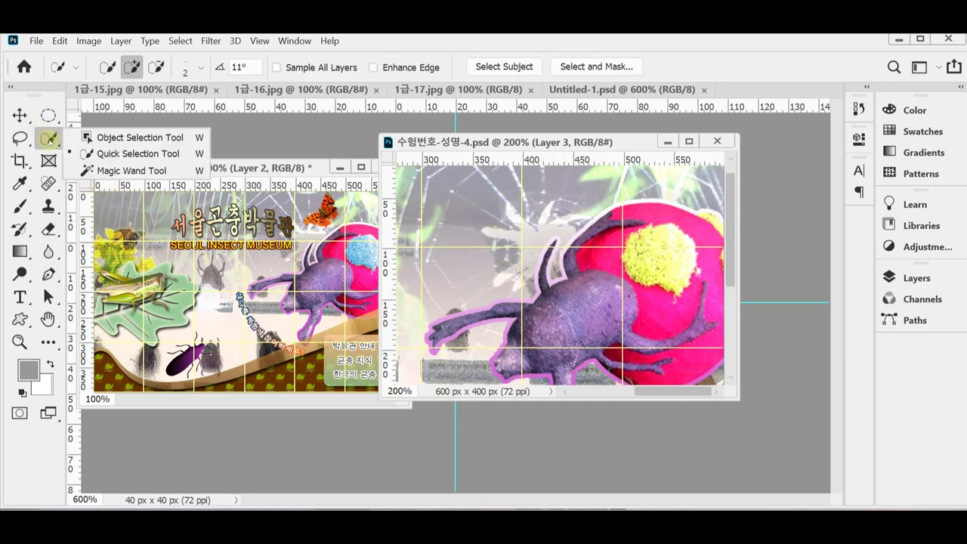
click(87, 153)
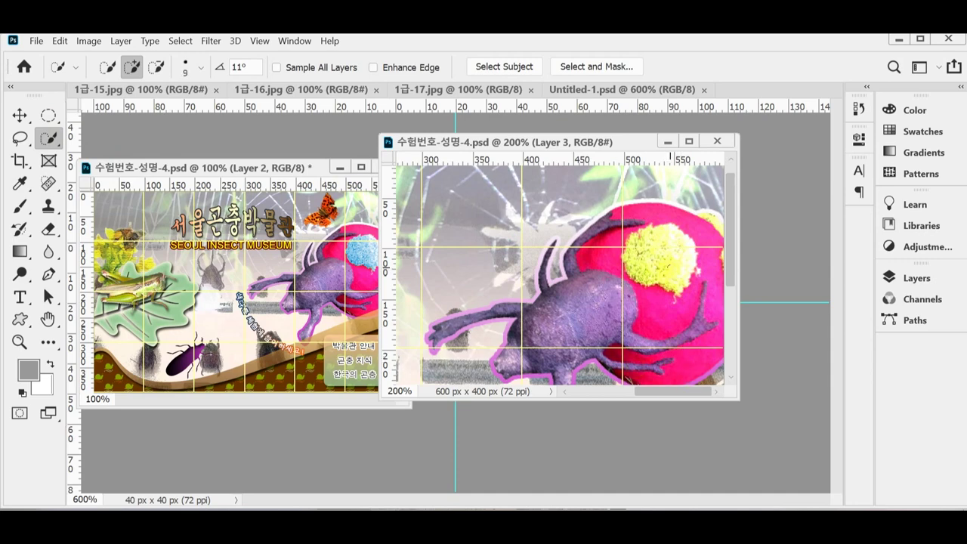
click(670, 261)
drag(574, 142, 598, 143)
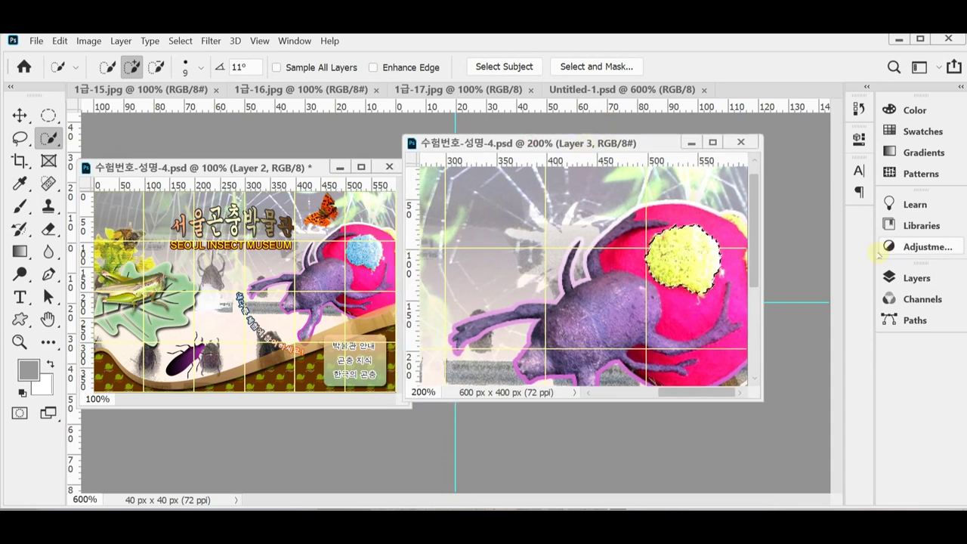
Recolor the selected yellow patch blue with a colorized Hue/Saturation adjustment layer at Hue 200 and Saturation 70
click(916, 277)
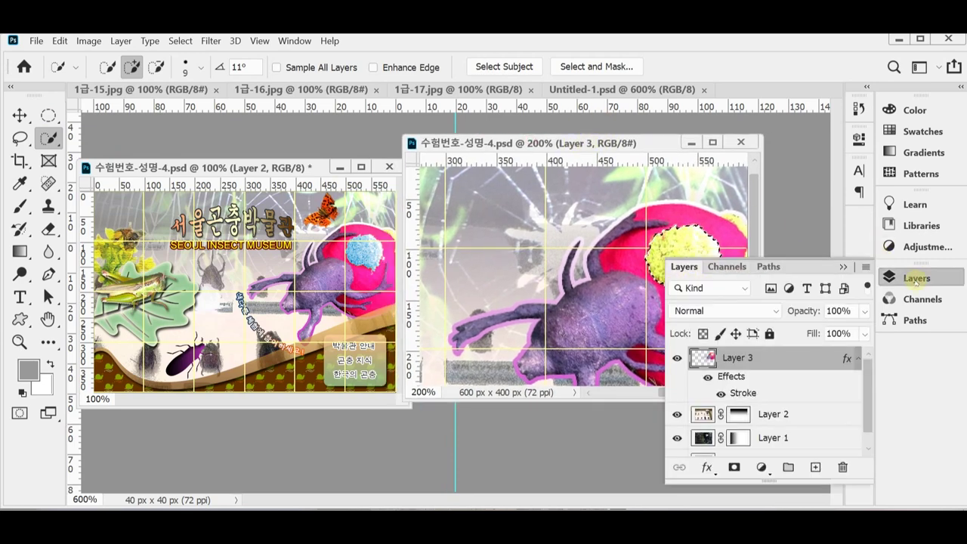
click(762, 467)
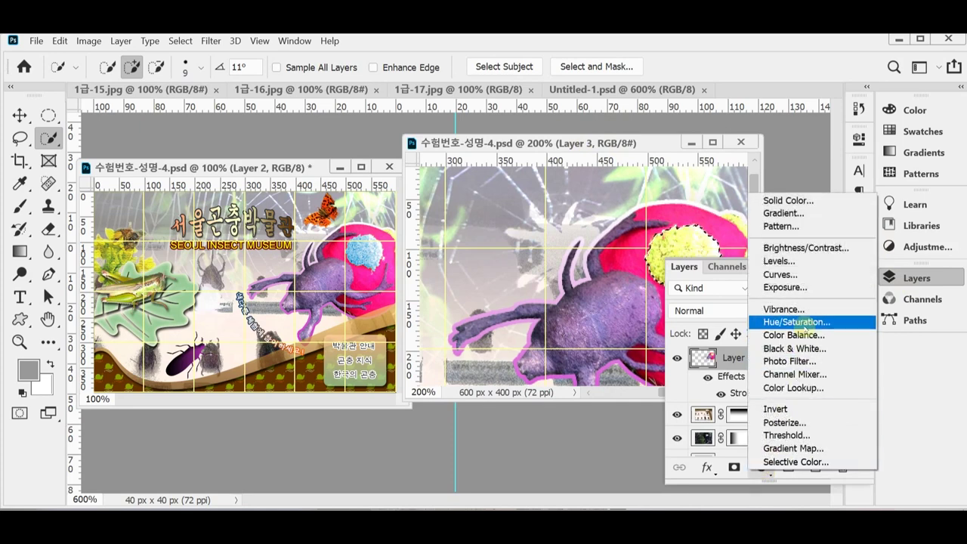
click(830, 323)
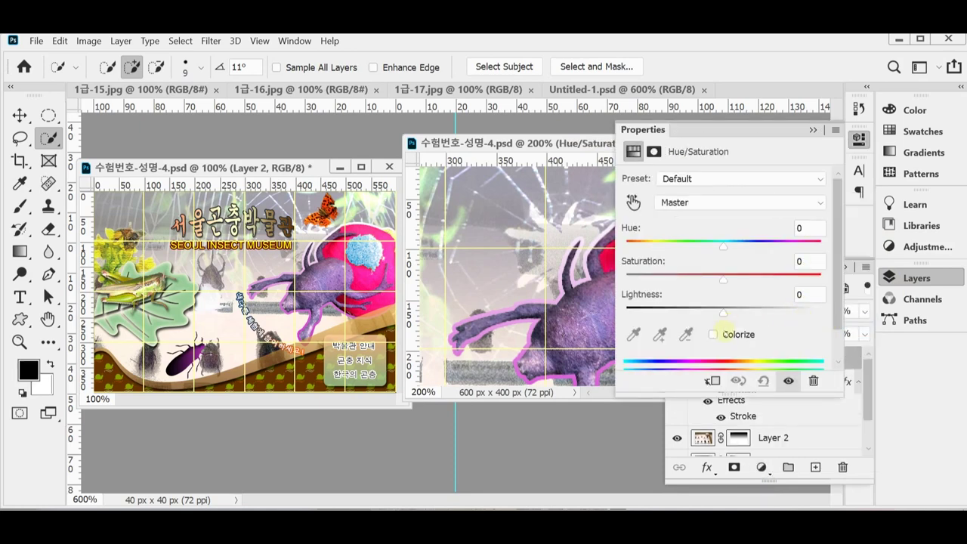
click(728, 334)
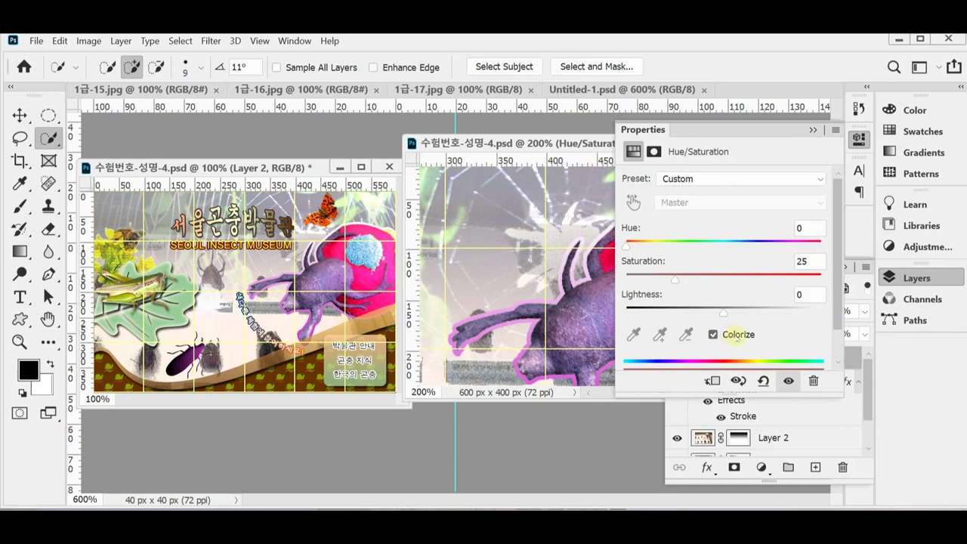
drag(535, 142, 445, 138)
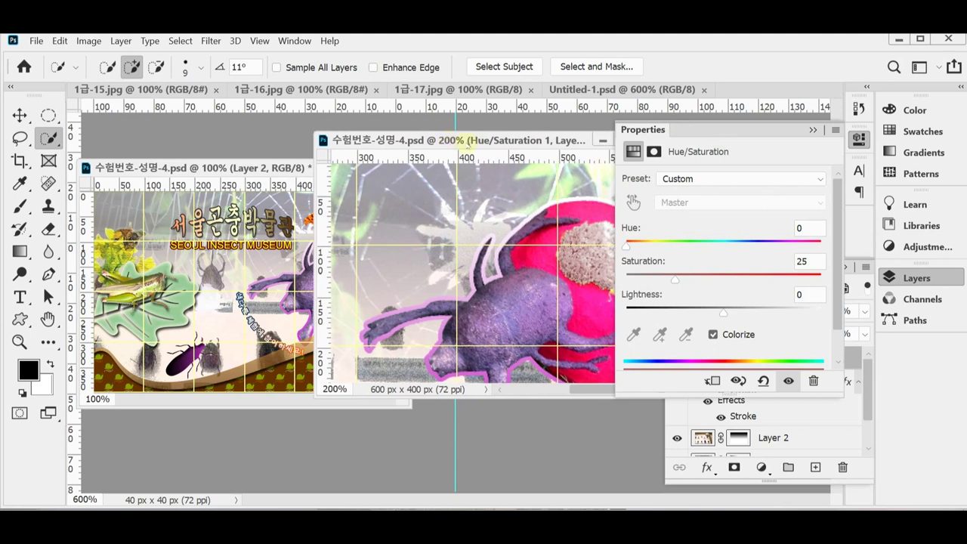
click(690, 244)
drag(693, 245, 726, 248)
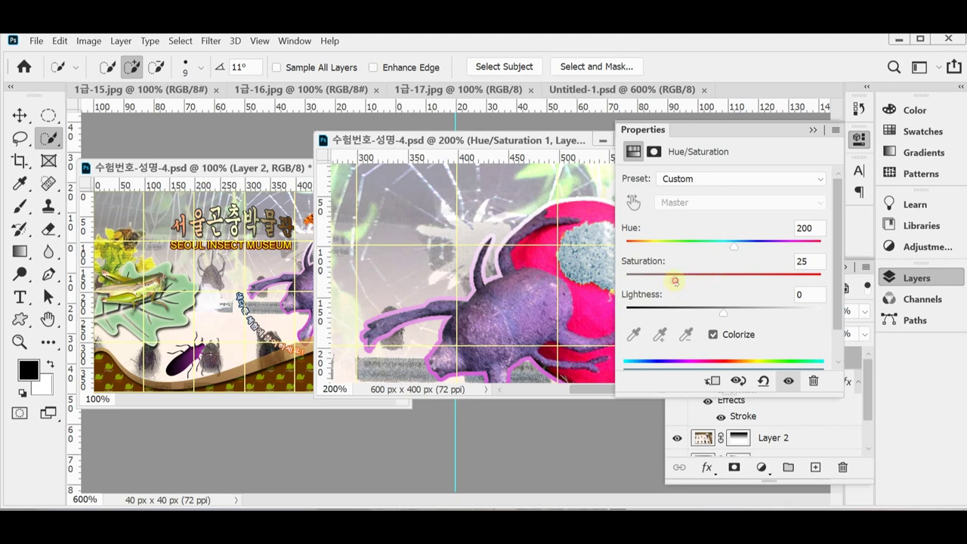
drag(675, 281, 749, 283)
click(904, 276)
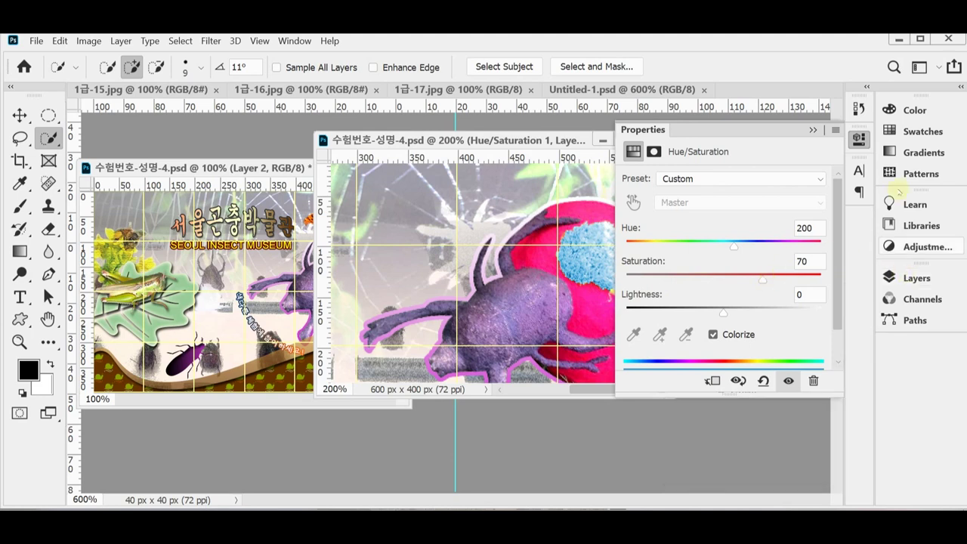
click(858, 139)
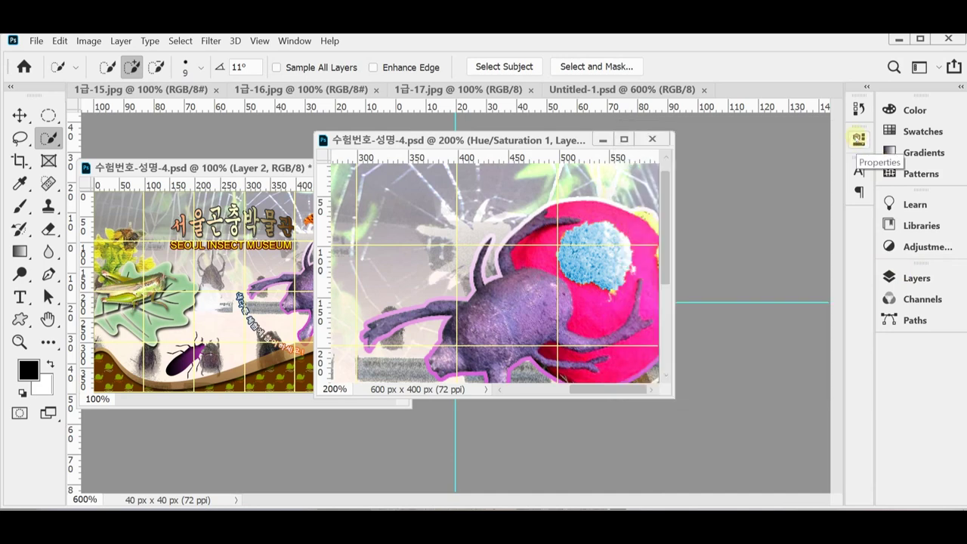
Arrange the 수험번호-성명-4.psd window at 100% and float 1급-15.jpg in its own enlarged window
scroll(562, 312, down, 2)
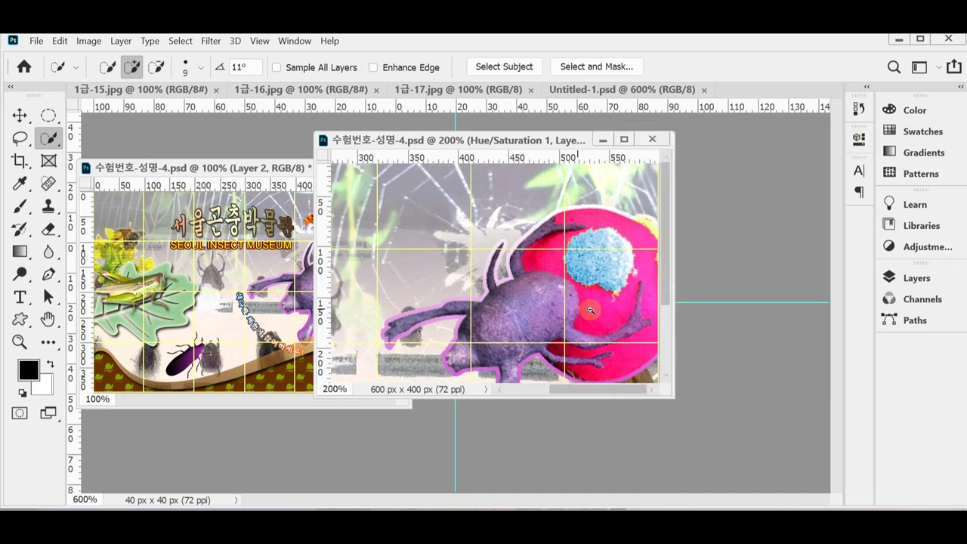
drag(673, 397, 744, 425)
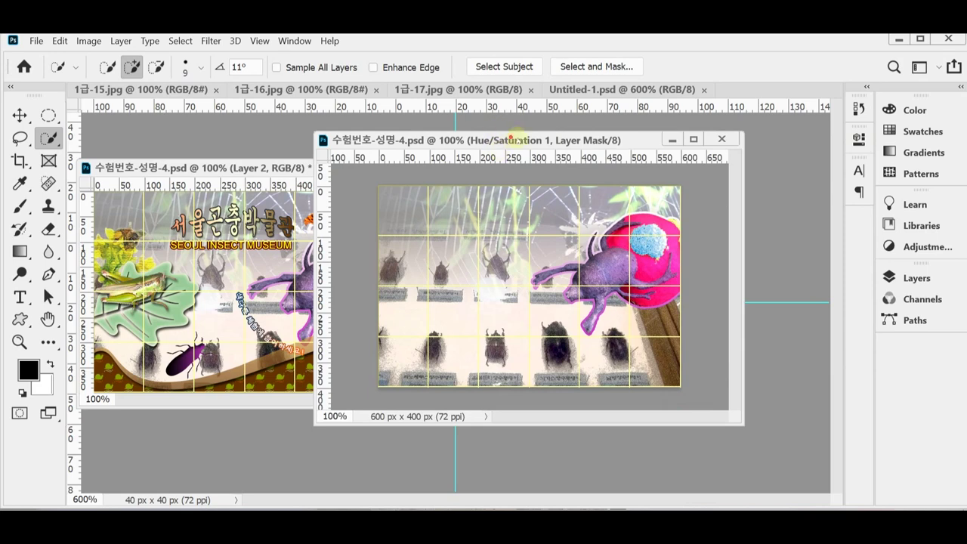
drag(496, 137, 575, 162)
drag(155, 89, 263, 138)
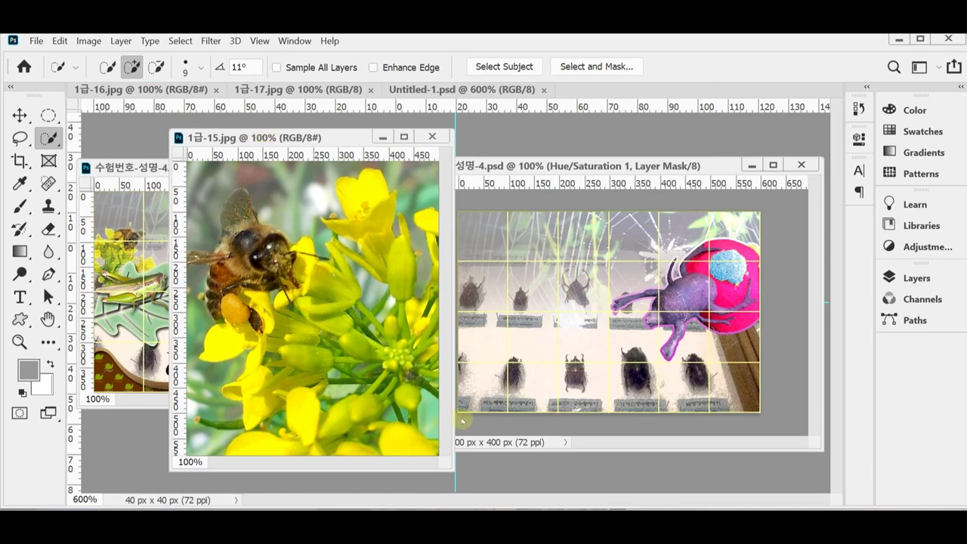
drag(452, 471, 516, 480)
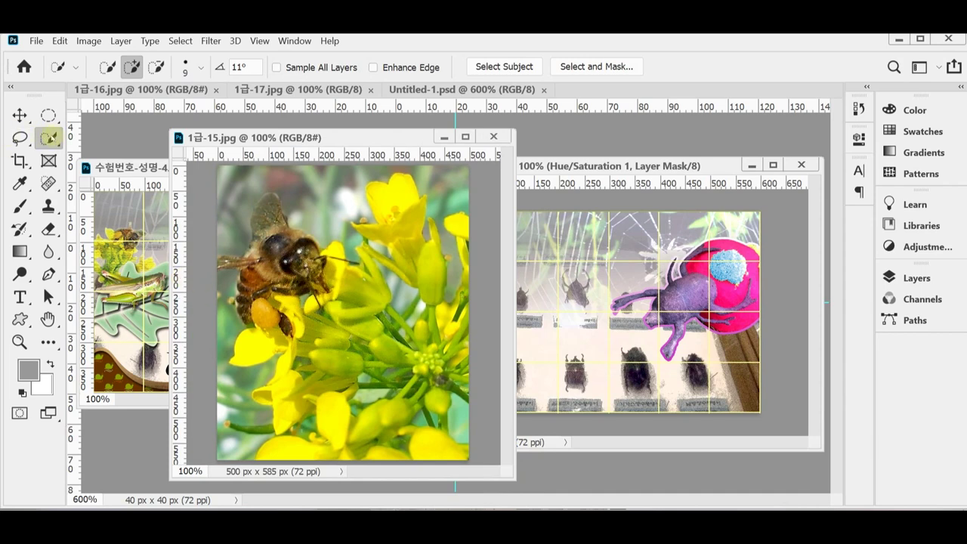
Select the bee and the yellow flowers in 1급-15.jpg with the Quick Selection tool, subtracting the background around the bee's wing
click(50, 138)
click(131, 67)
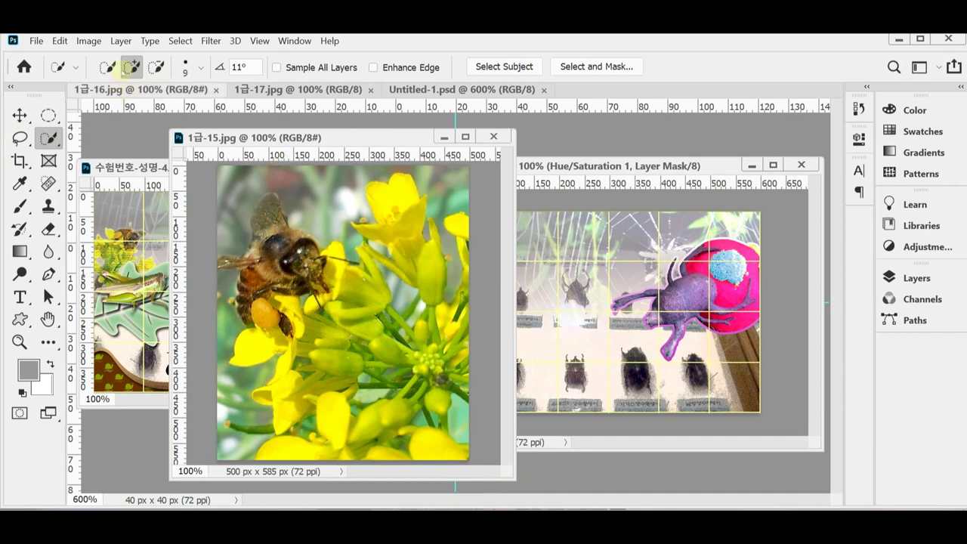
mouse_move(296, 303)
mouse_down()
mouse_move(302, 287)
mouse_move(261, 204)
mouse_move(303, 249)
mouse_move(349, 377)
mouse_move(347, 349)
mouse_move(370, 355)
mouse_move(264, 332)
mouse_move(264, 287)
mouse_move(250, 351)
mouse_up()
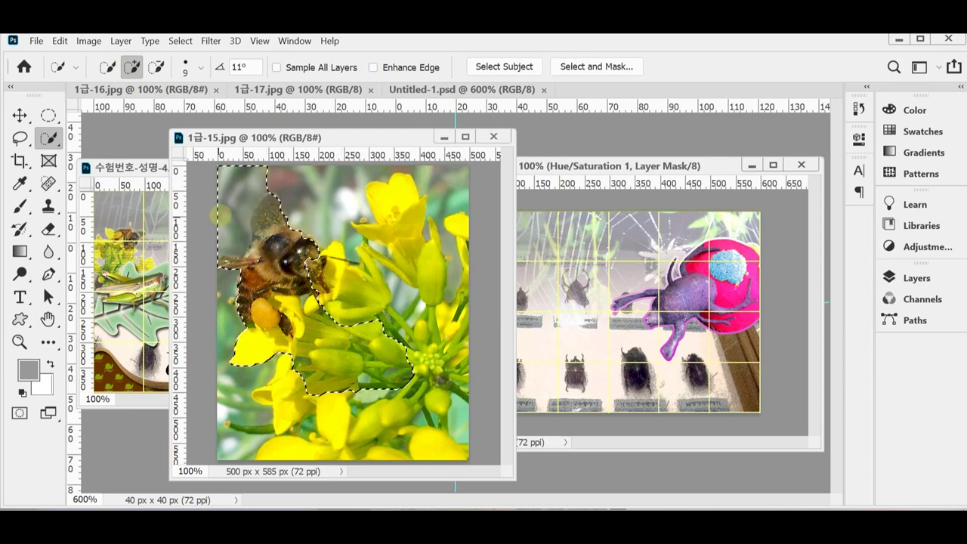
key(alt)
mouse_move(235, 192)
mouse_down()
mouse_move(237, 226)
mouse_move(270, 175)
mouse_move(264, 194)
mouse_up()
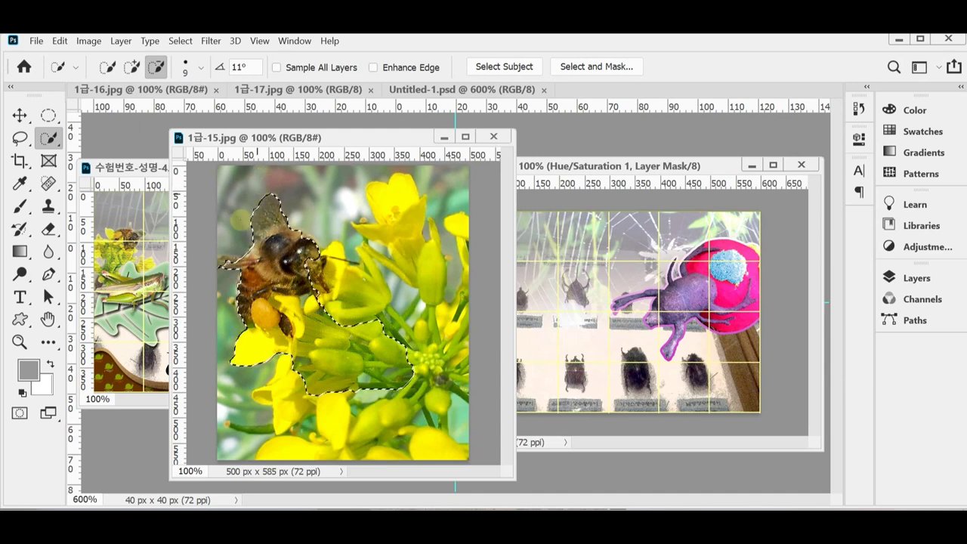
click(227, 263)
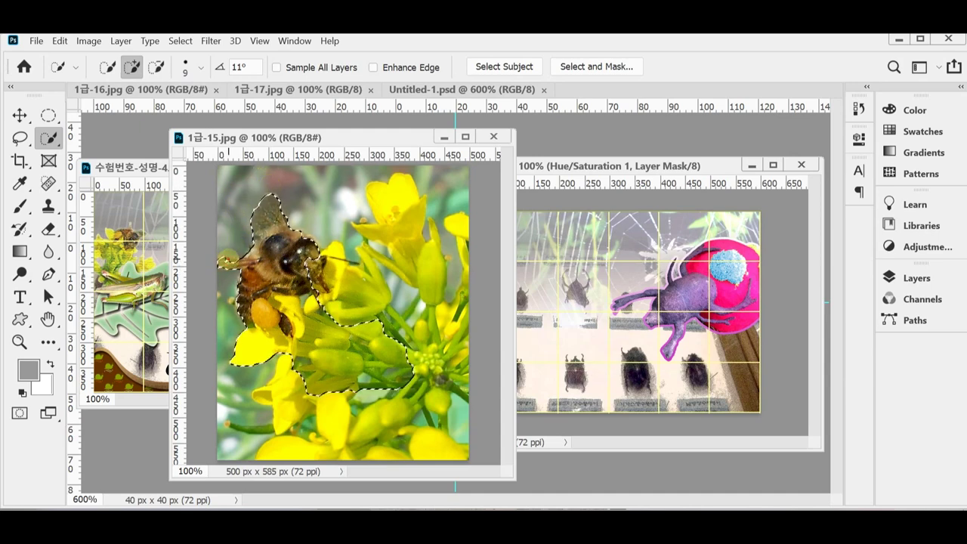
mouse_move(374, 251)
mouse_down()
mouse_move(402, 229)
mouse_move(431, 227)
mouse_move(416, 281)
mouse_move(347, 300)
mouse_up()
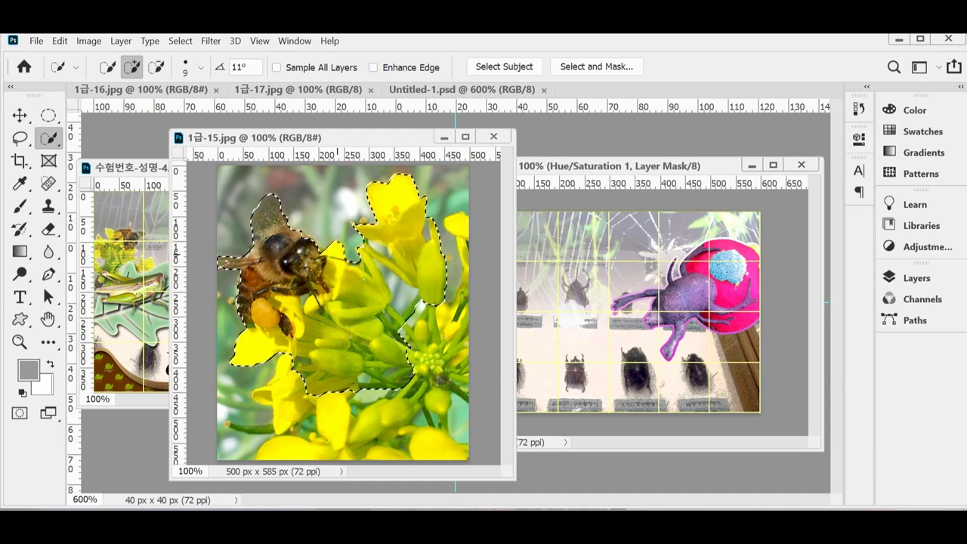
mouse_move(318, 365)
mouse_down()
mouse_move(275, 404)
mouse_move(334, 404)
mouse_move(339, 431)
mouse_move(311, 446)
mouse_move(371, 423)
mouse_move(428, 372)
mouse_up()
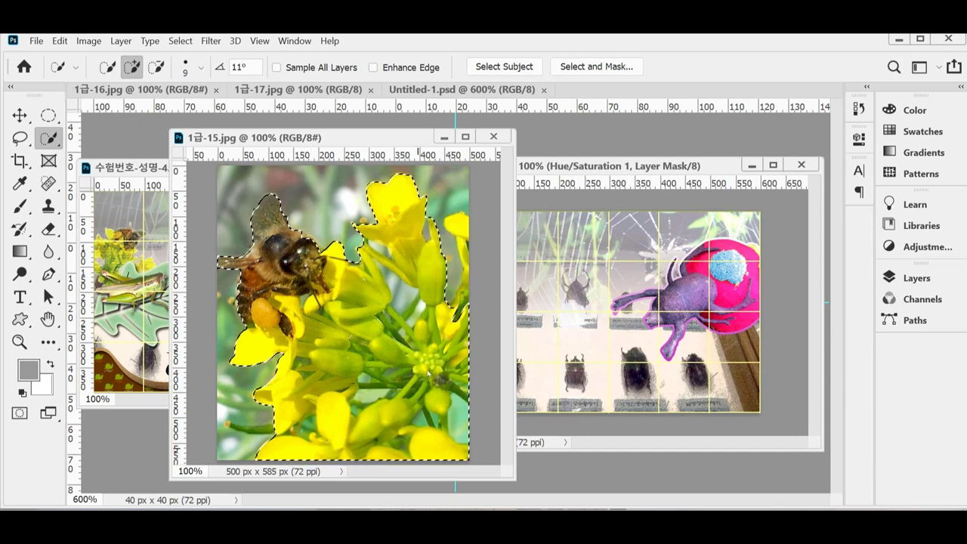
Subtract the background gaps beside the right-hand buds, along the right edge and between the central stems from the flower selection
key(alt)
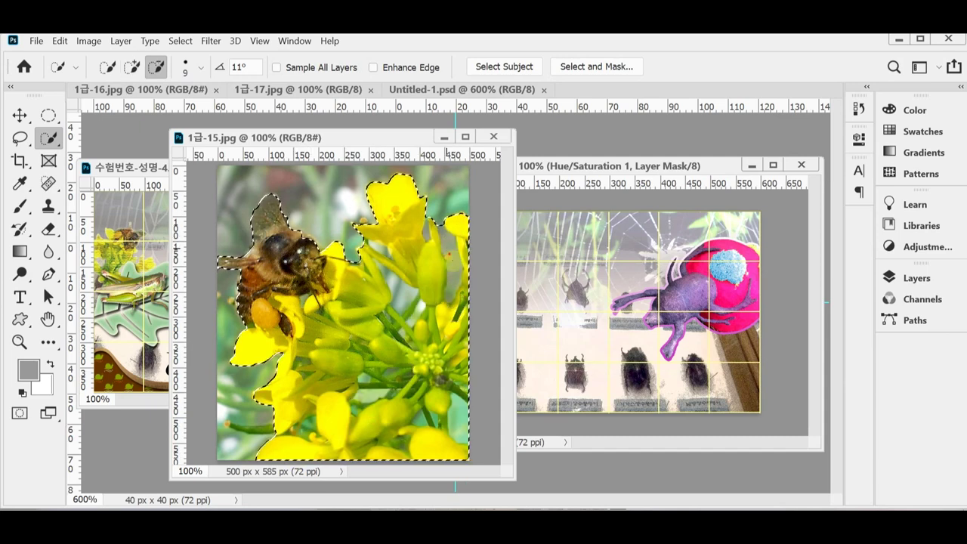
mouse_move(446, 248)
mouse_down()
mouse_move(452, 296)
mouse_move(427, 227)
mouse_up()
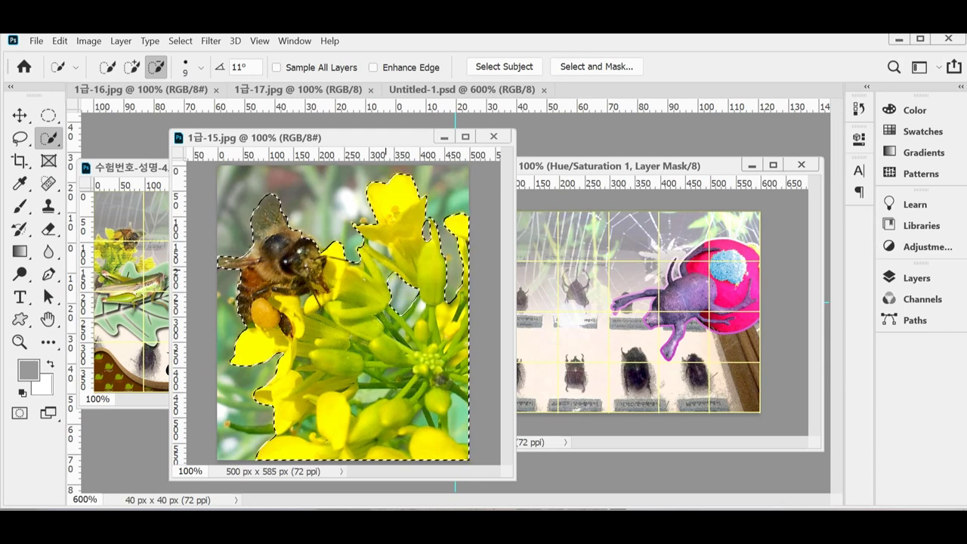
mouse_move(467, 378)
mouse_down()
mouse_move(452, 404)
mouse_move(456, 422)
mouse_up()
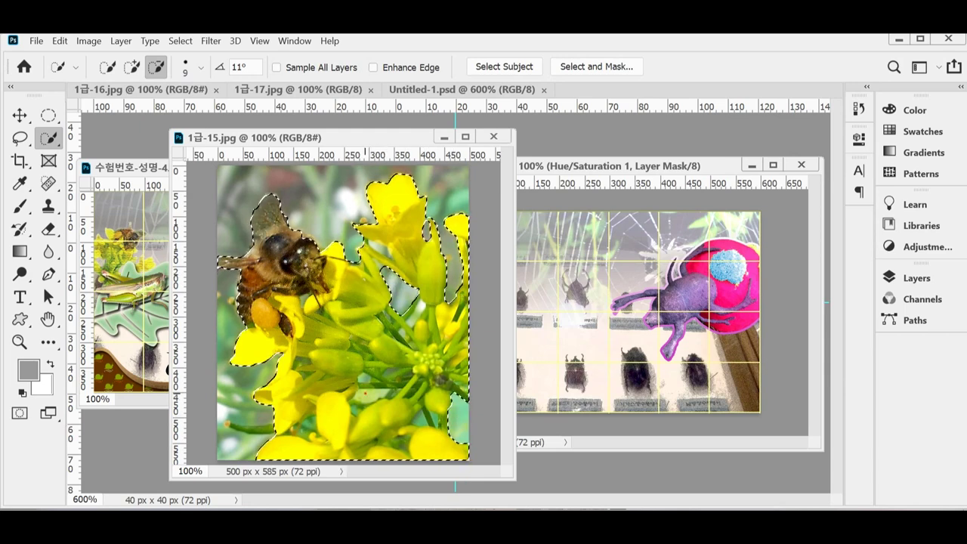
alt+click(367, 382)
Refine the selection at brush size 4, removing the lower-right petal, the small bud above it and the background between them
key(bracketleft)
key(bracketleft)
key(bracketleft)
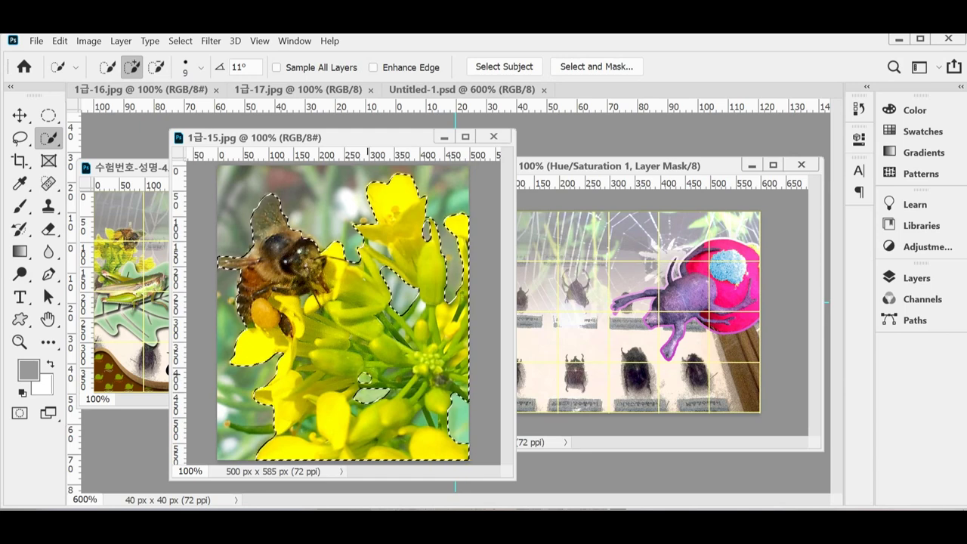
key(alt)
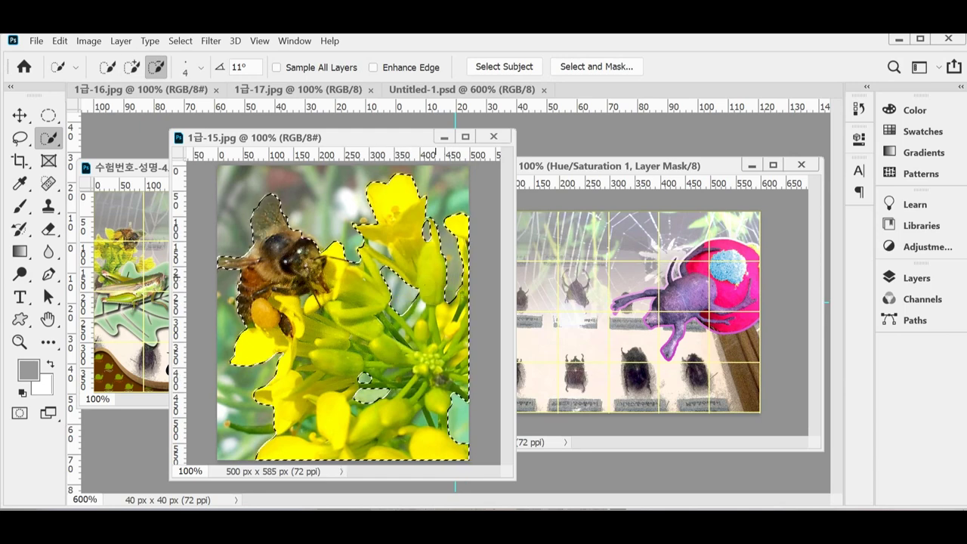
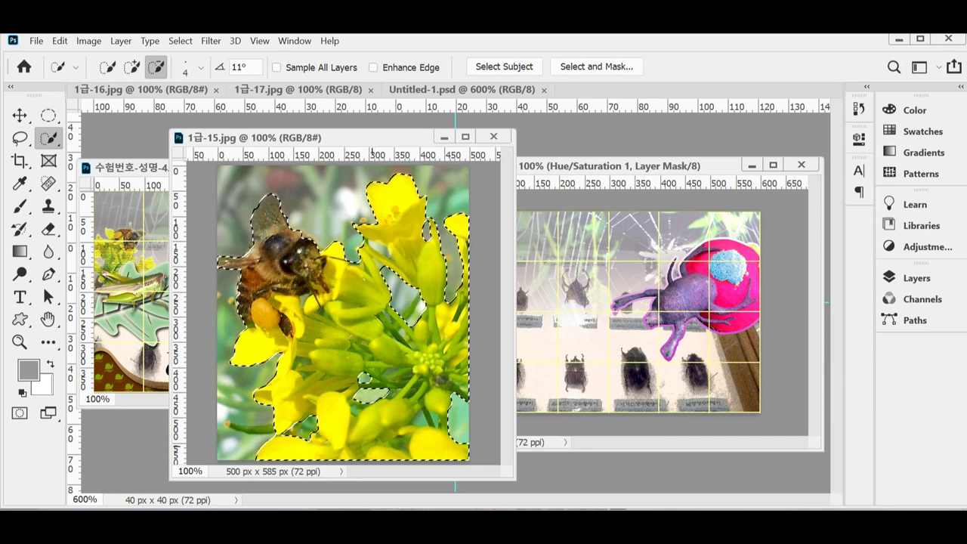
key(alt)
key(alt)
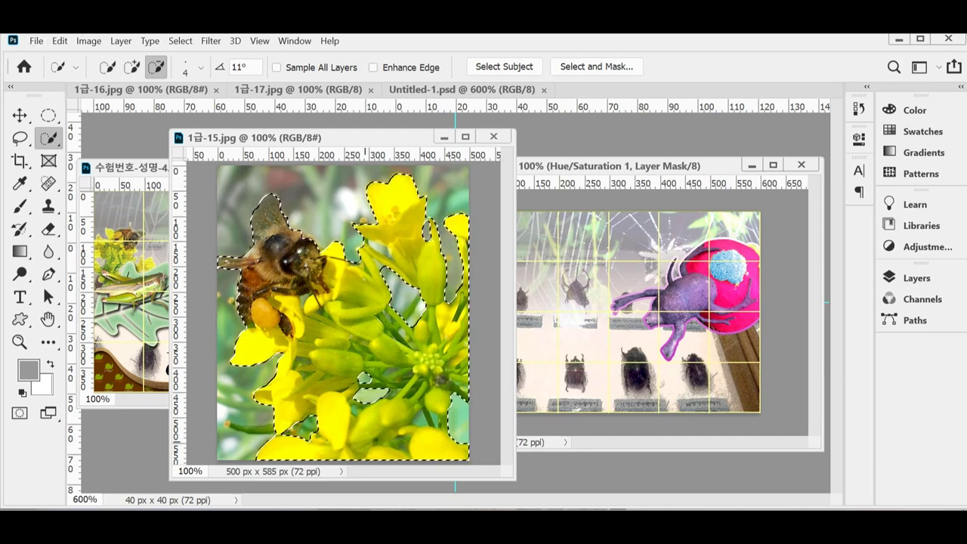
drag(385, 448, 408, 445)
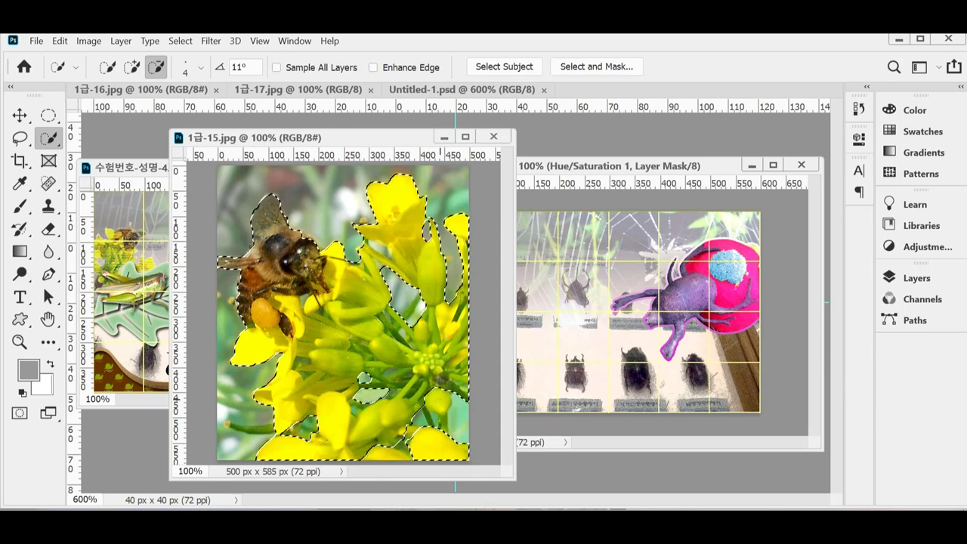
key(alt)
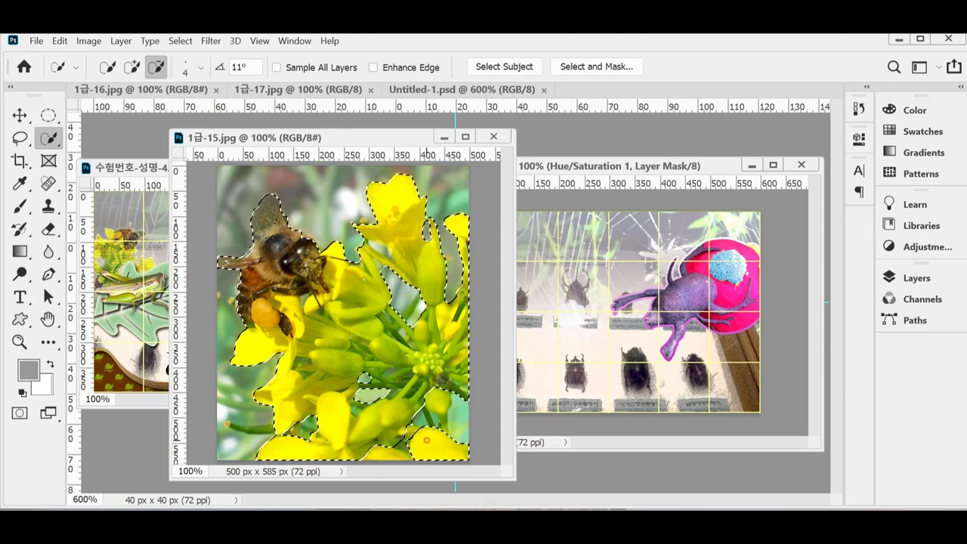
drag(393, 445, 412, 448)
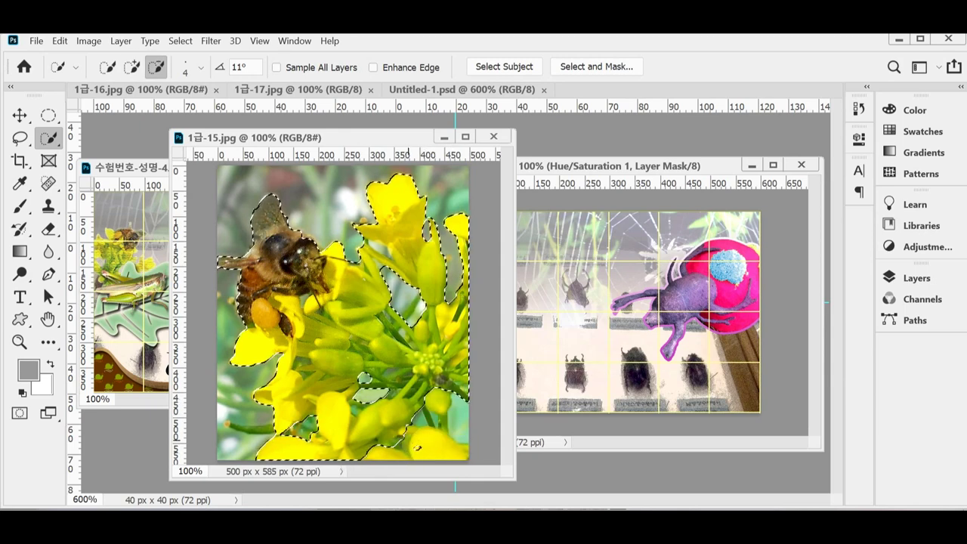
key(alt)
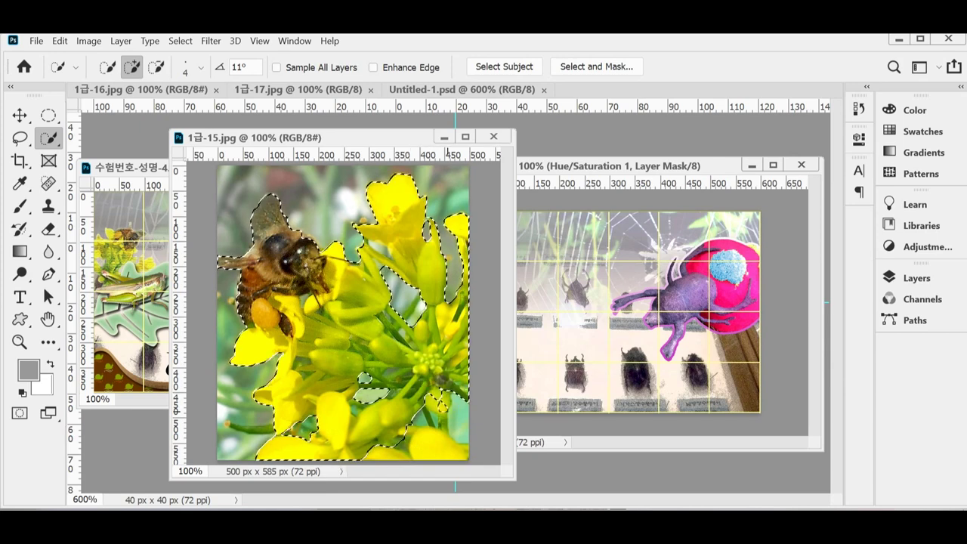
drag(446, 401, 428, 404)
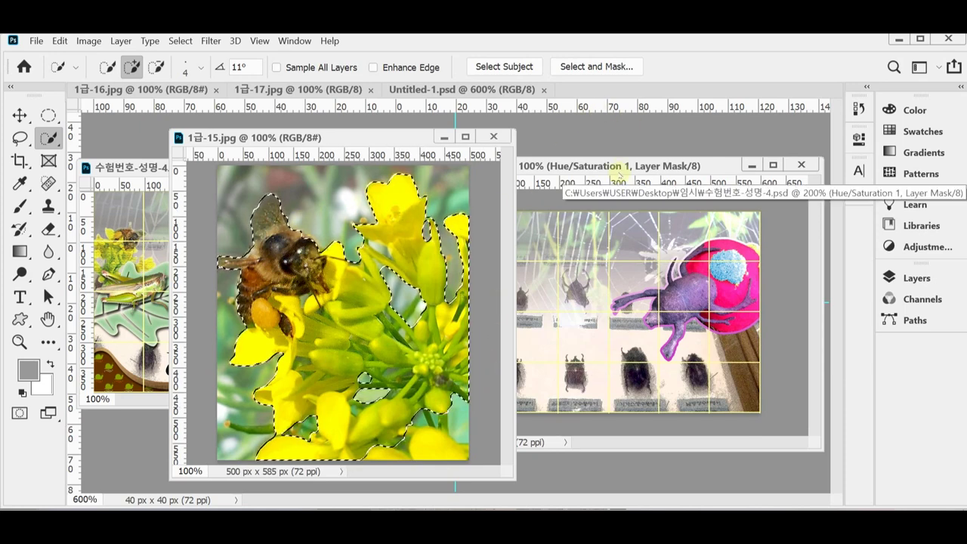
Paste the bee and flowers into the working 수험번호-성명-4.psd and scale them down to about 24%
click(616, 167)
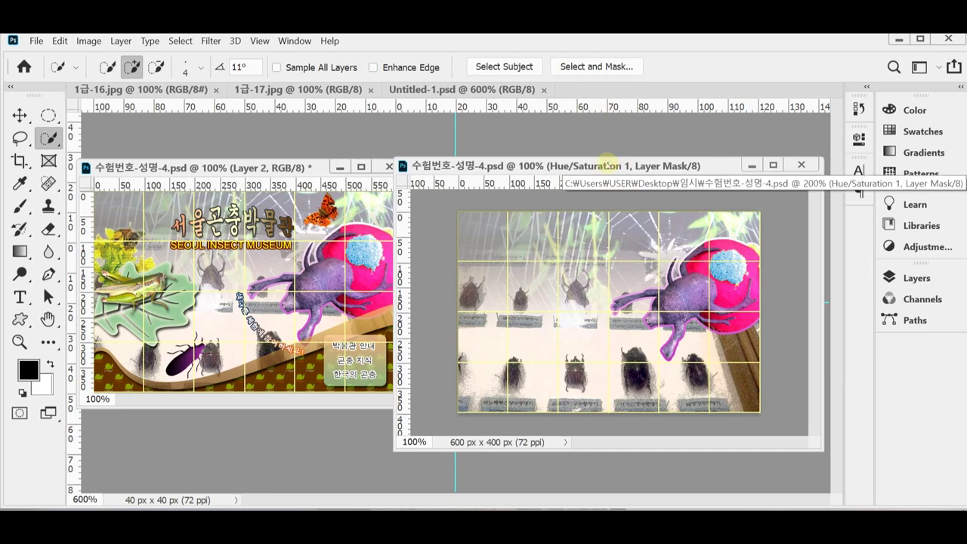
key(ctrl+v)
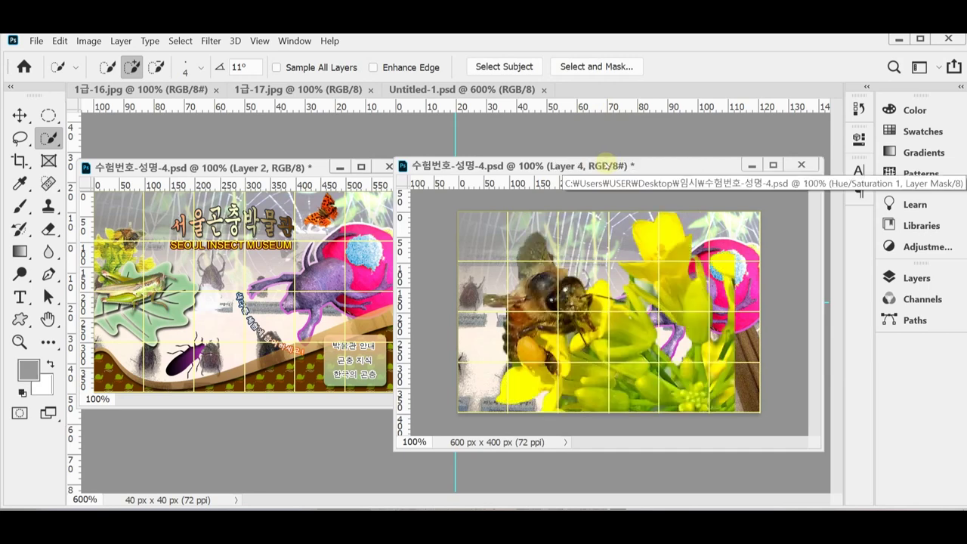
key(ctrl+t)
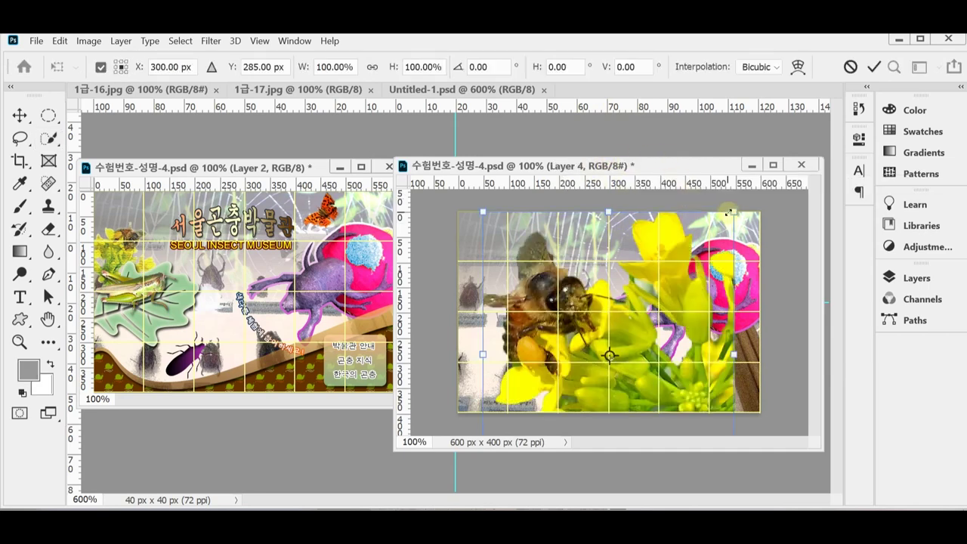
drag(730, 213, 526, 283)
drag(474, 317, 492, 282)
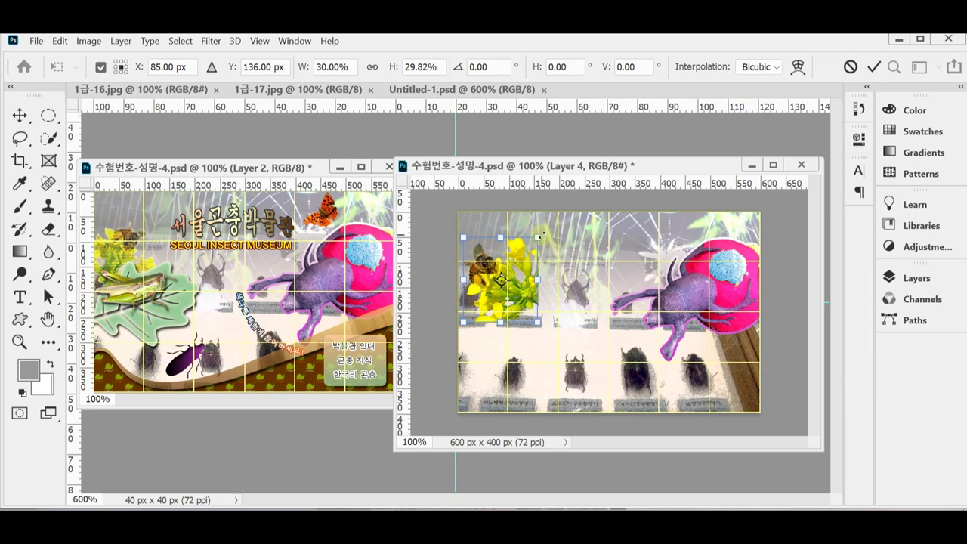
drag(536, 235, 523, 252)
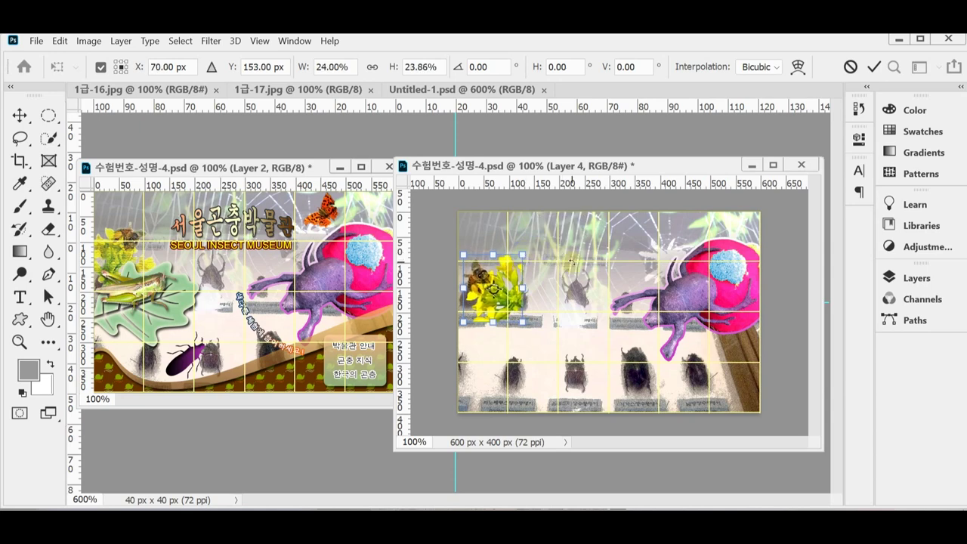
Rotate the bee and flowers clockwise, place them at the canvas's upper left edge and commit the transform
drag(583, 231, 567, 300)
drag(510, 287, 498, 261)
key(Return)
key(w)
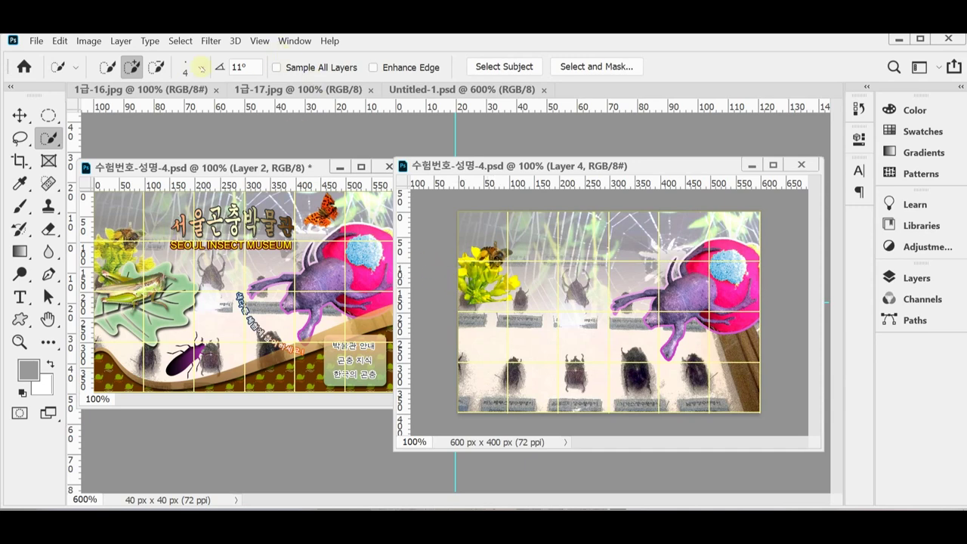
Apply the Texturizer filter from the Filter Gallery to the bee and flower layer
click(212, 40)
click(280, 94)
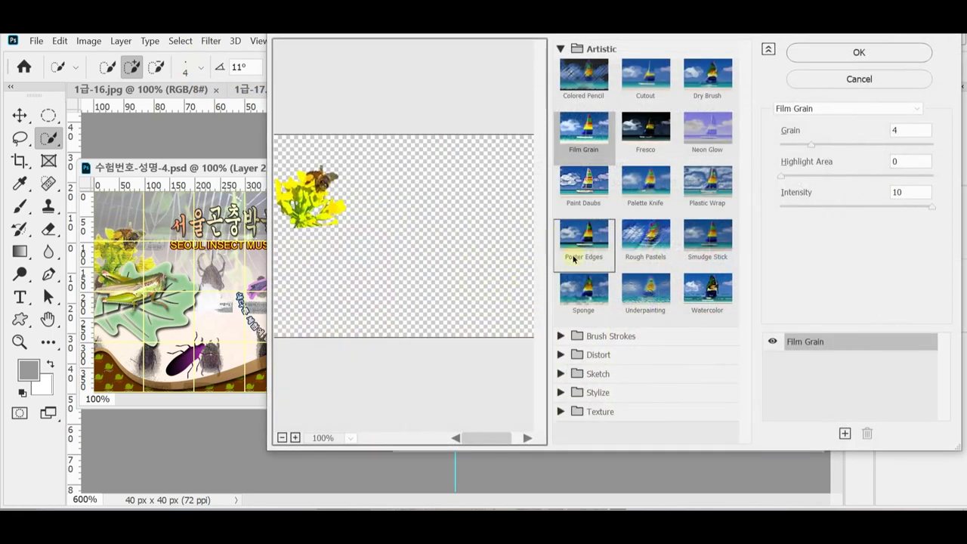
click(568, 412)
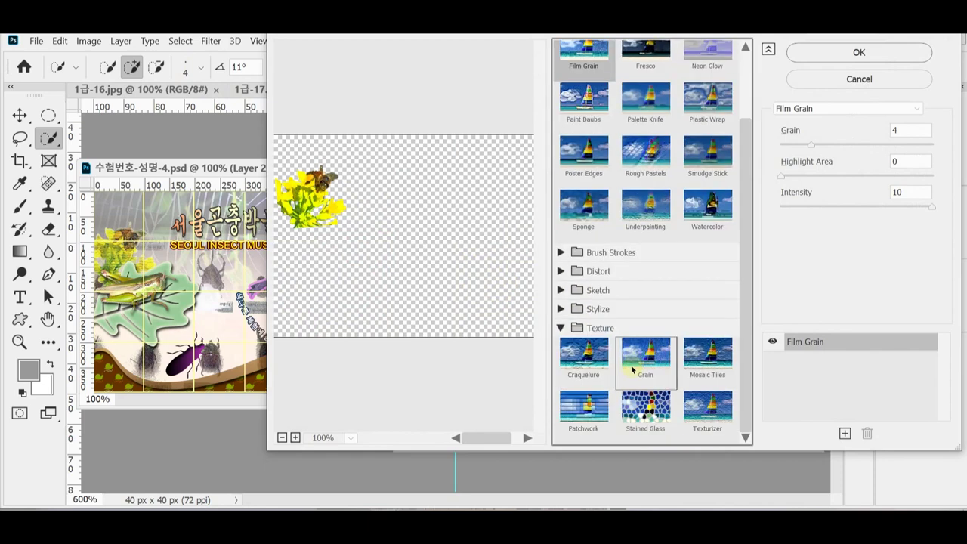
click(718, 412)
click(831, 52)
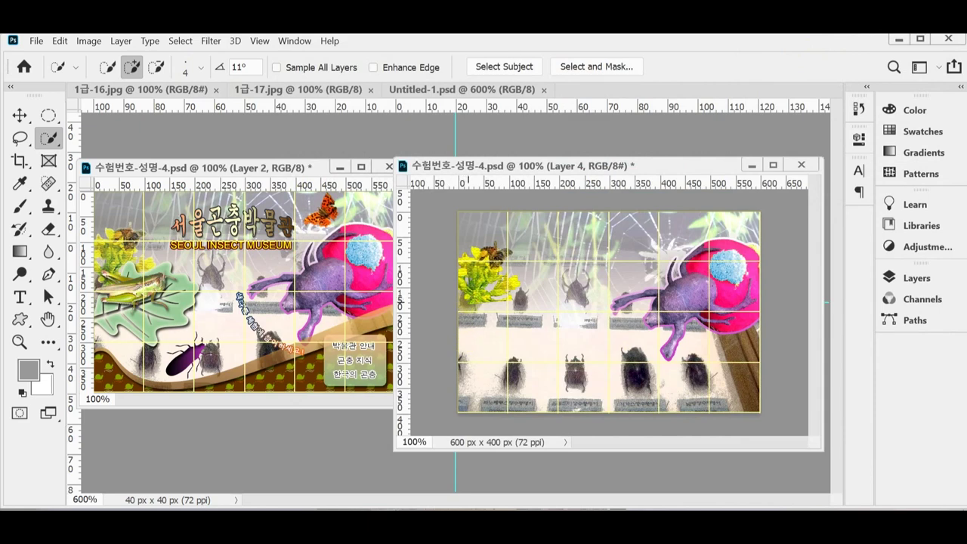
Add an Inner Glow to the bee and flower layer and set its colour to pale yellow
click(910, 277)
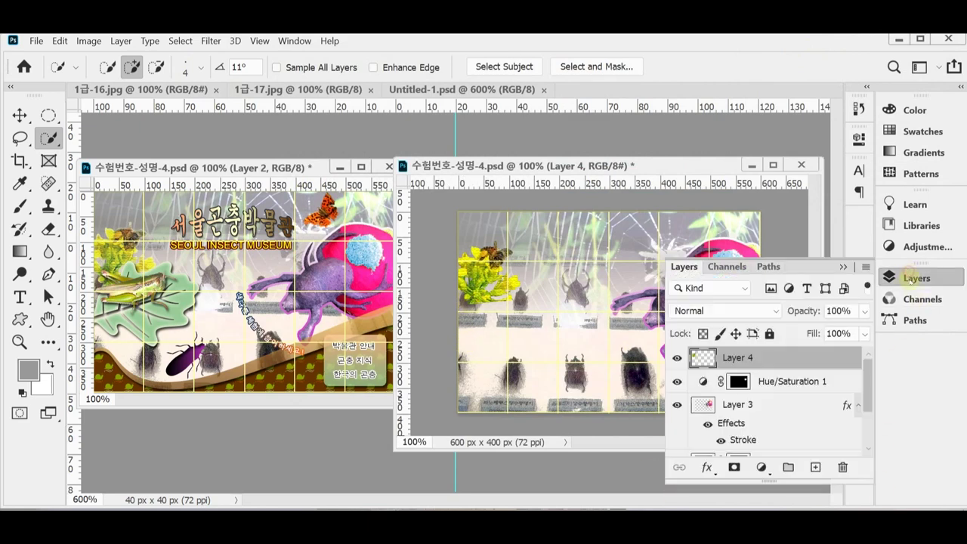
click(708, 468)
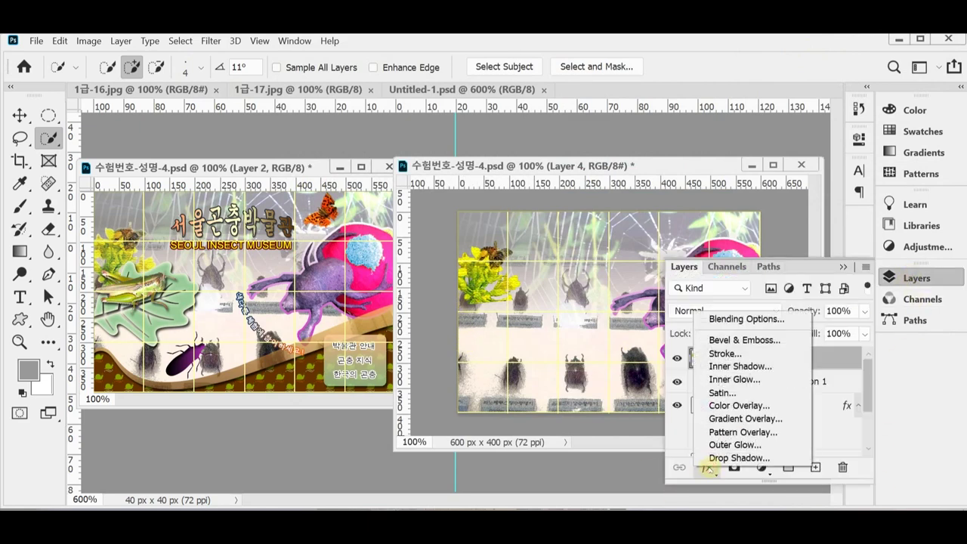
click(739, 379)
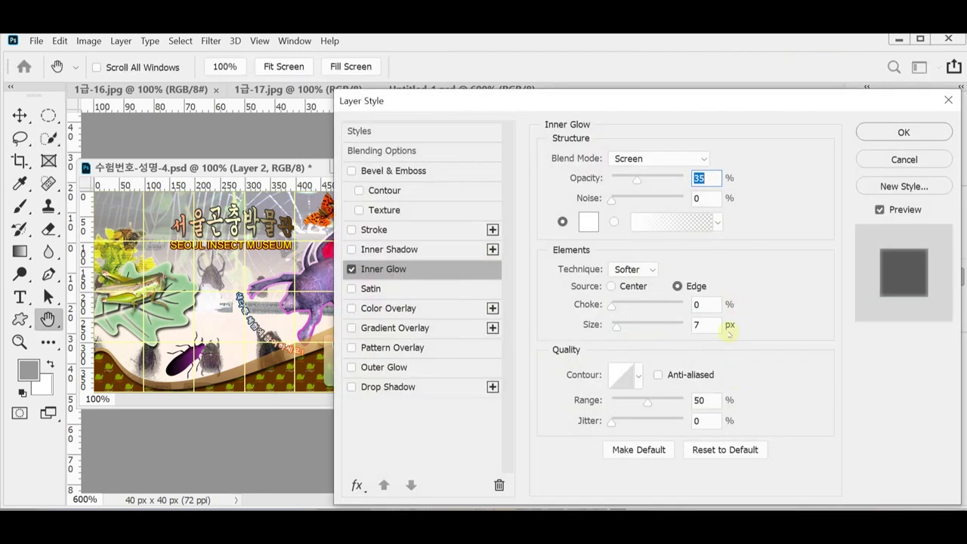
click(597, 225)
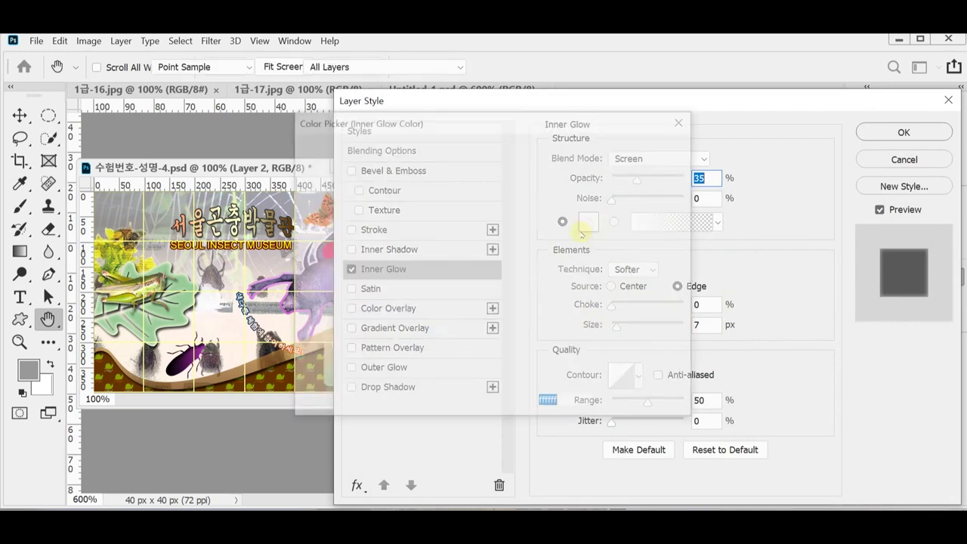
click(506, 314)
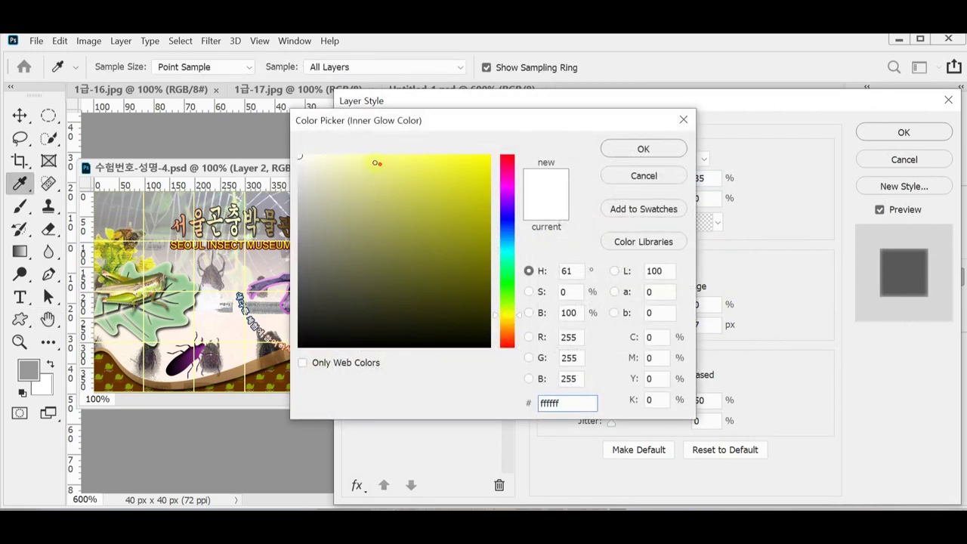
drag(378, 161, 329, 154)
click(643, 149)
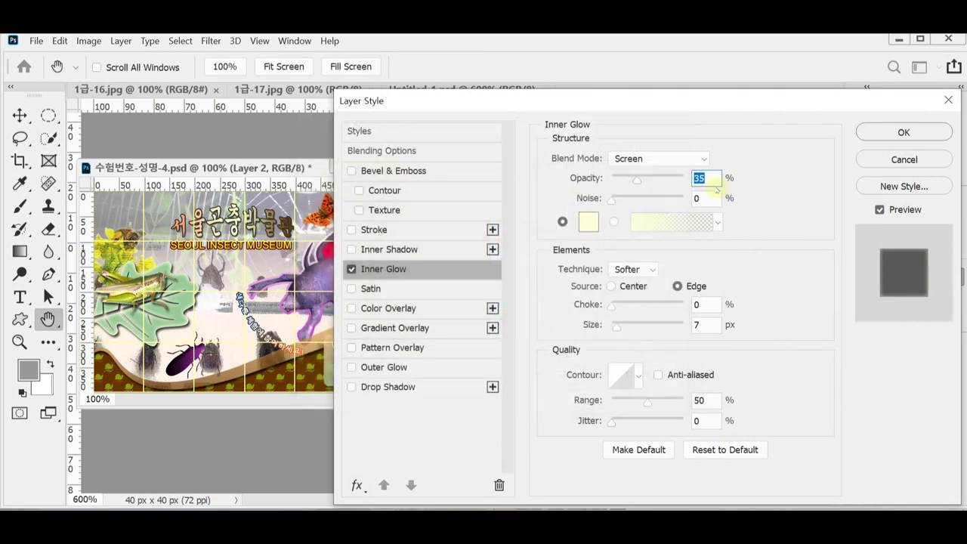
Set the Inner Glow opacity to 75% and apply the layer style
text(75)
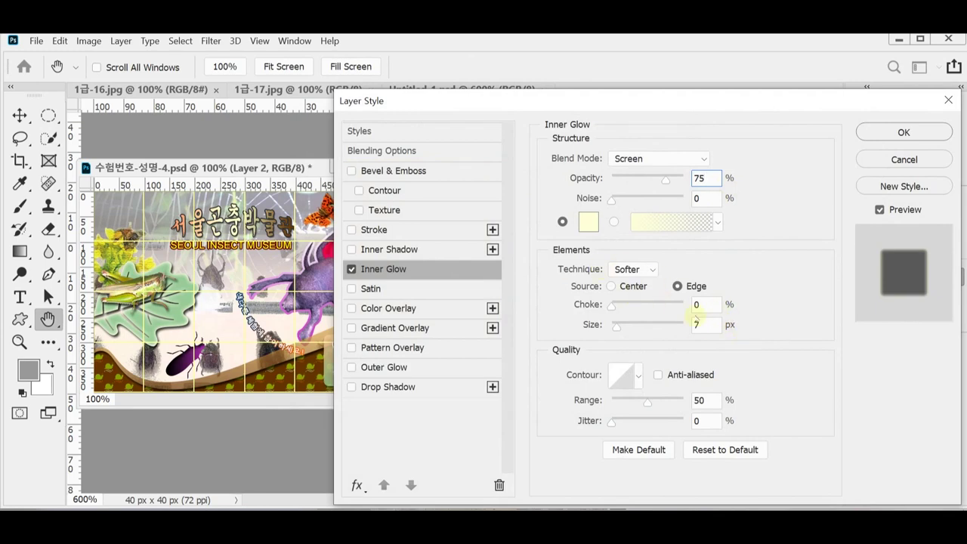
click(698, 324)
click(885, 135)
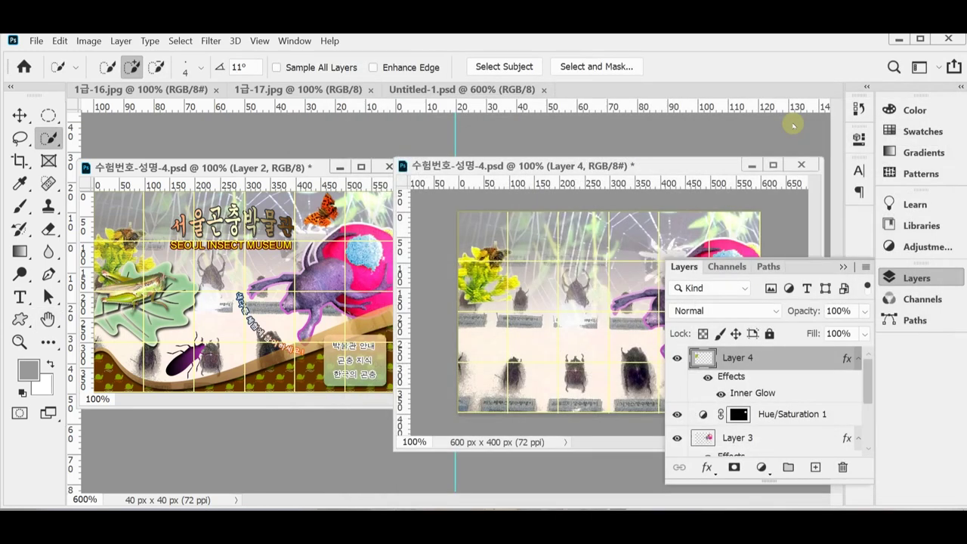
Save the document and set the bee and flower layer's opacity to 80%
key(ctrl+s)
click(797, 310)
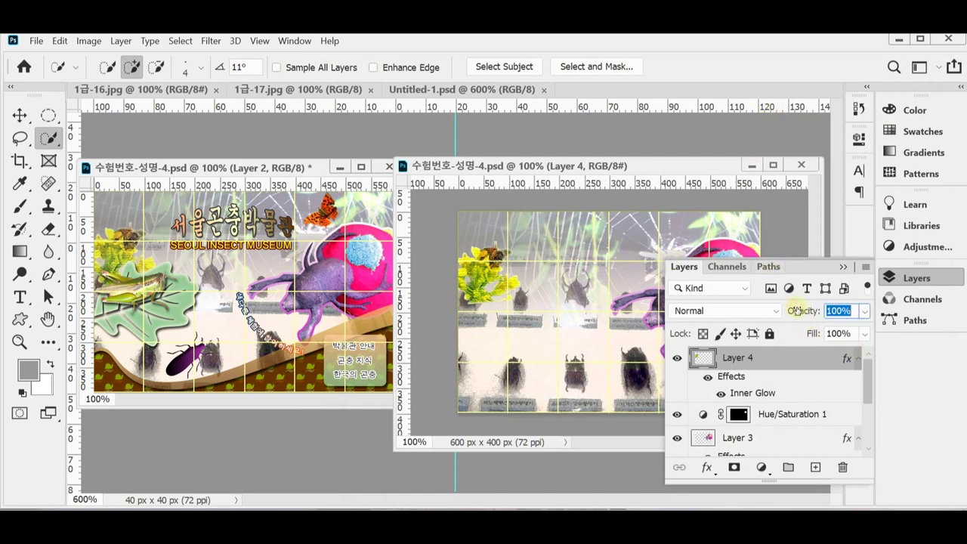
text(80)
key(Return)
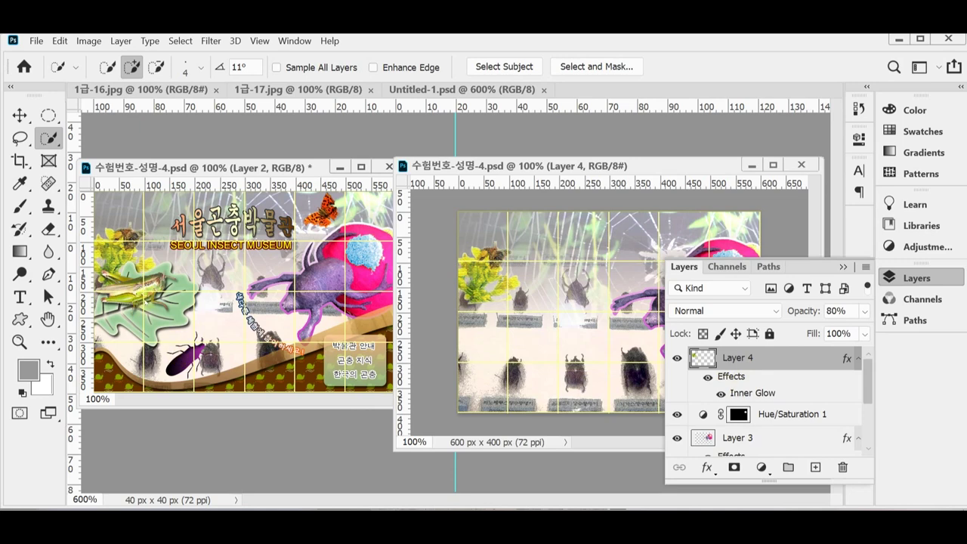
click(909, 279)
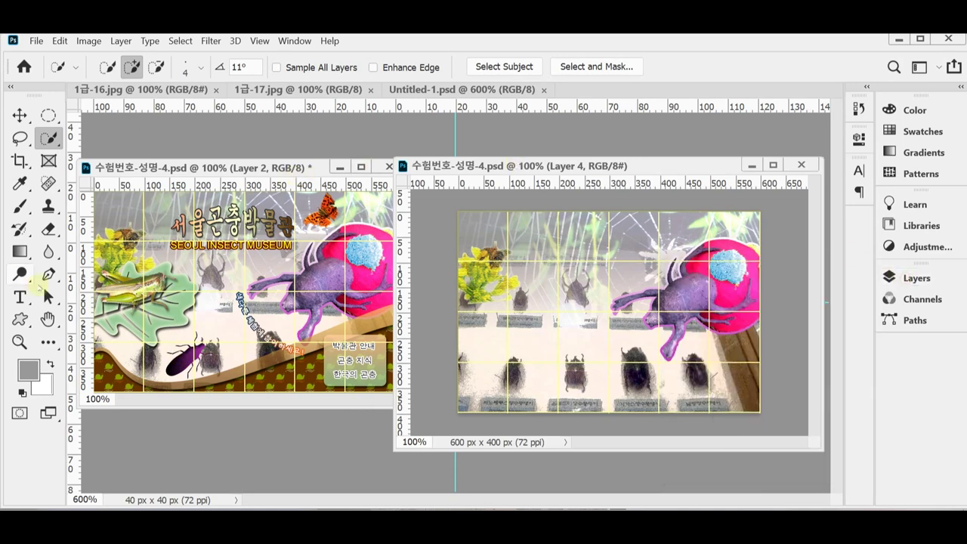
Choose the oak leaf from the Leaves group of 2019 Shapes for the Custom Shape tool
click(19, 319)
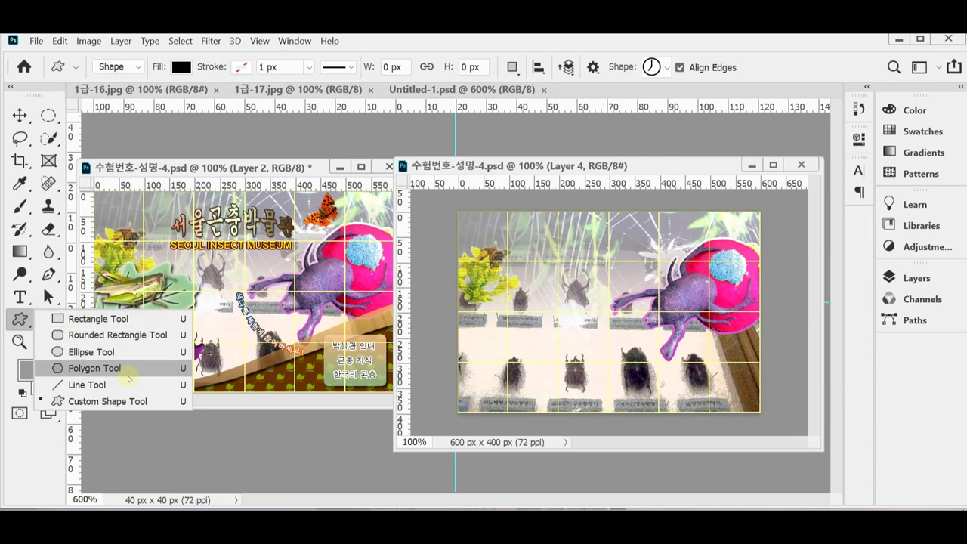
click(132, 401)
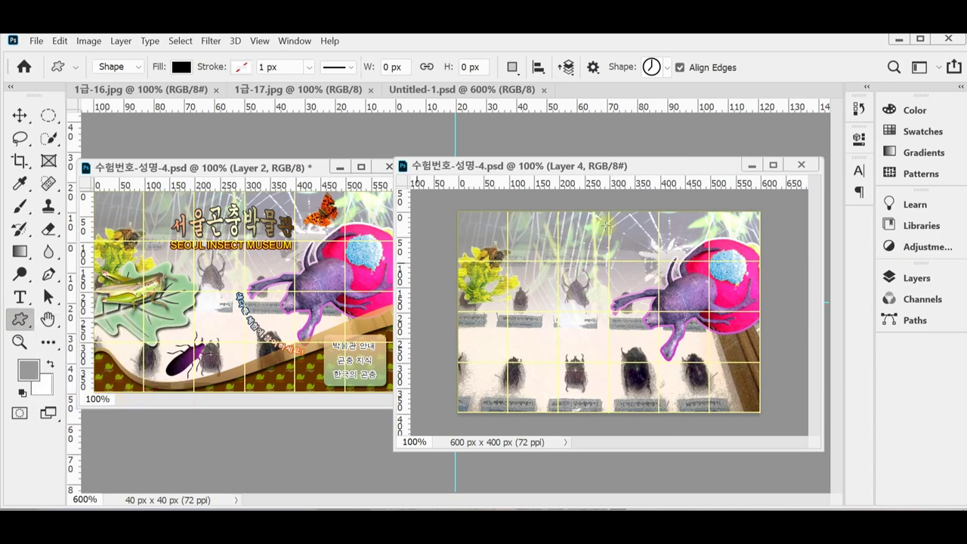
click(667, 68)
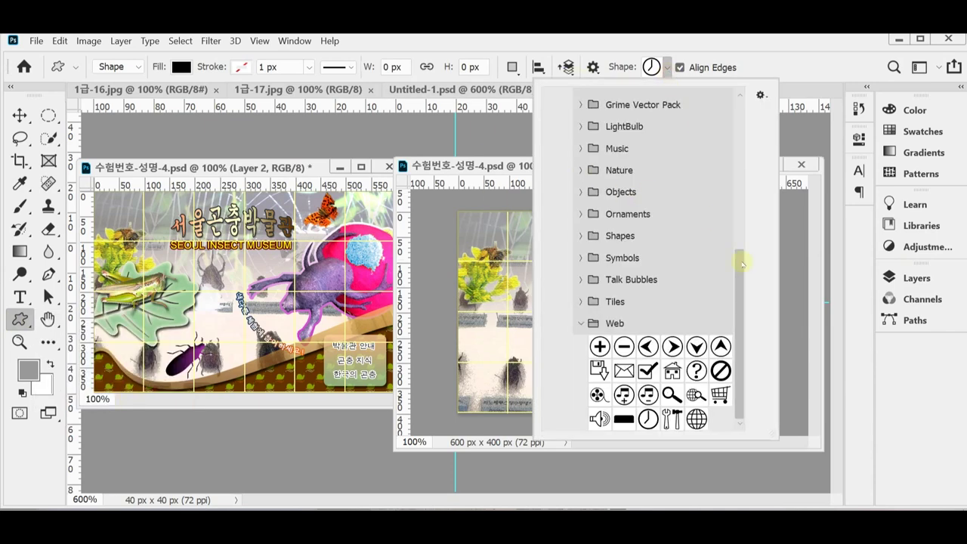
drag(743, 264, 739, 118)
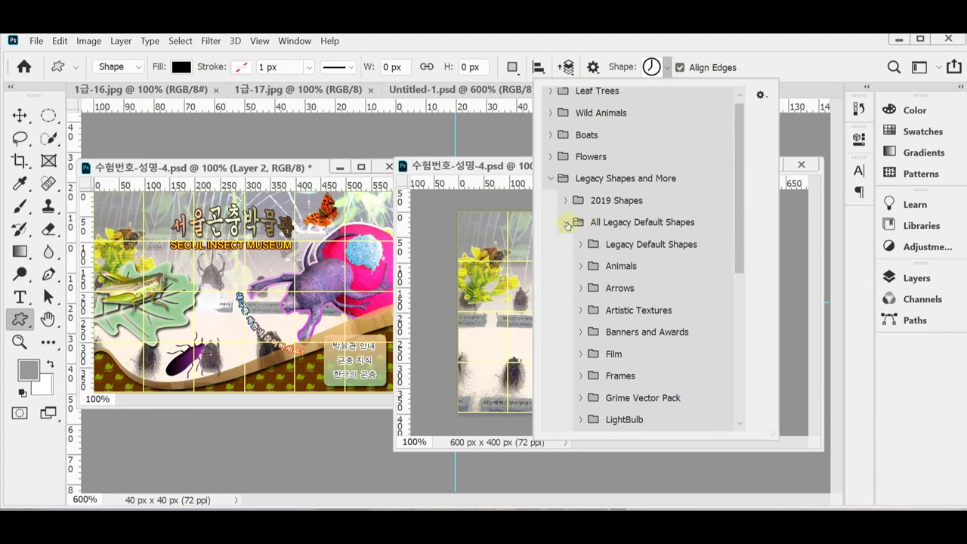
click(567, 224)
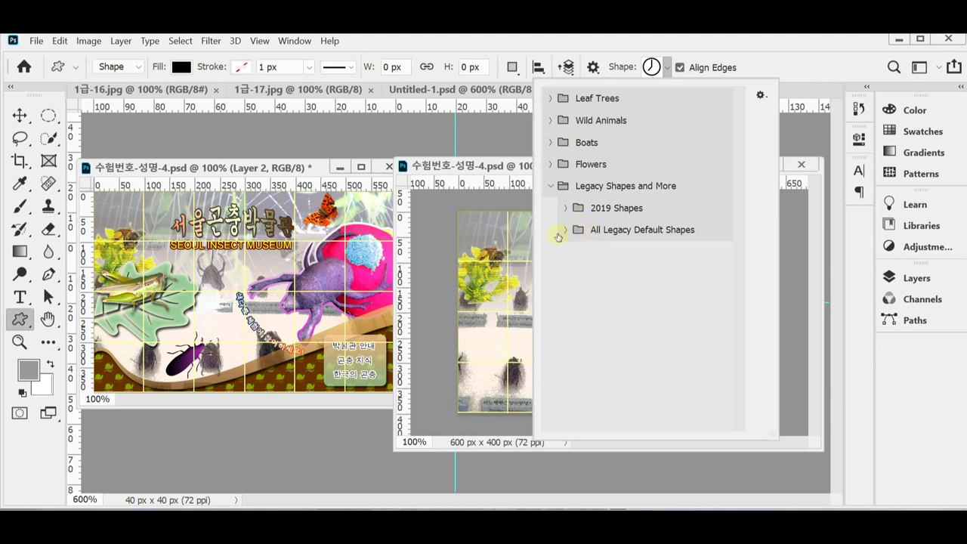
click(564, 208)
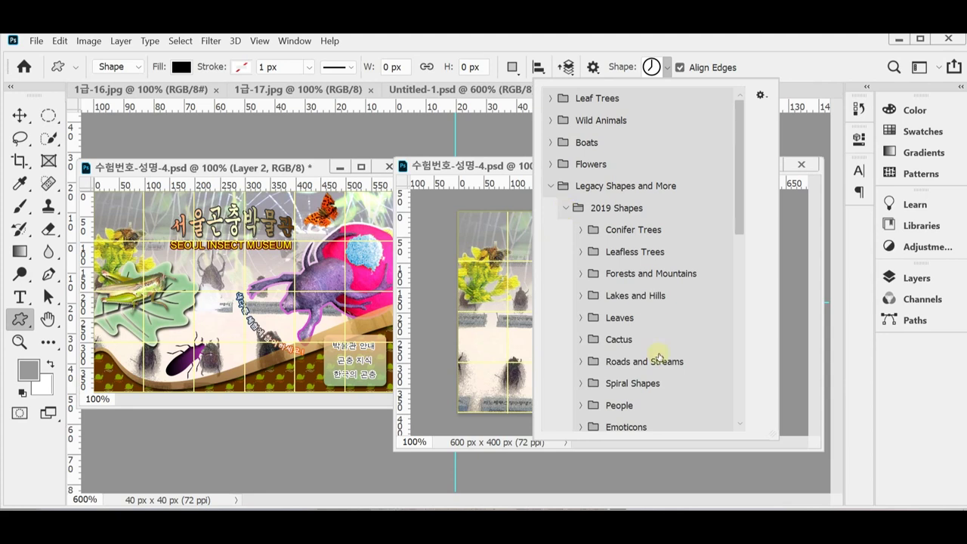
click(582, 319)
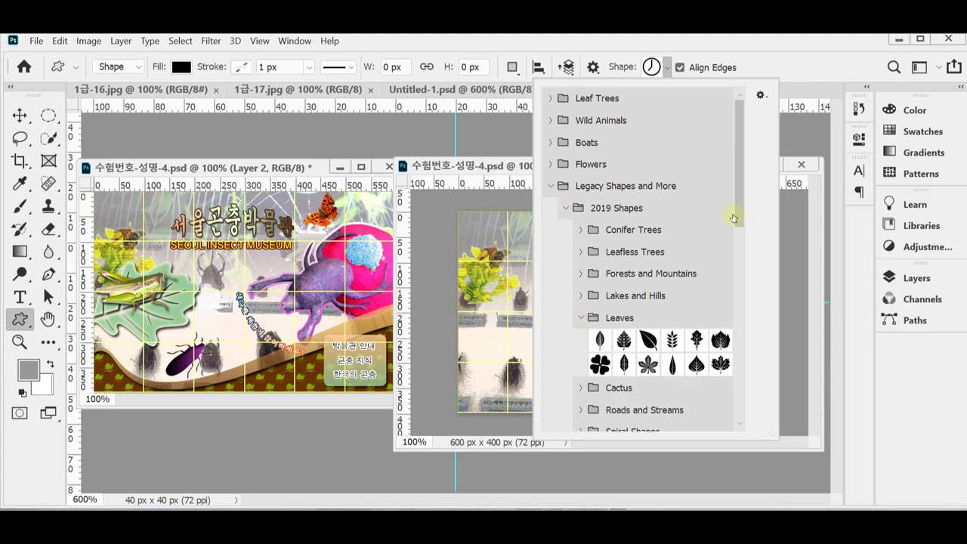
drag(733, 218, 748, 268)
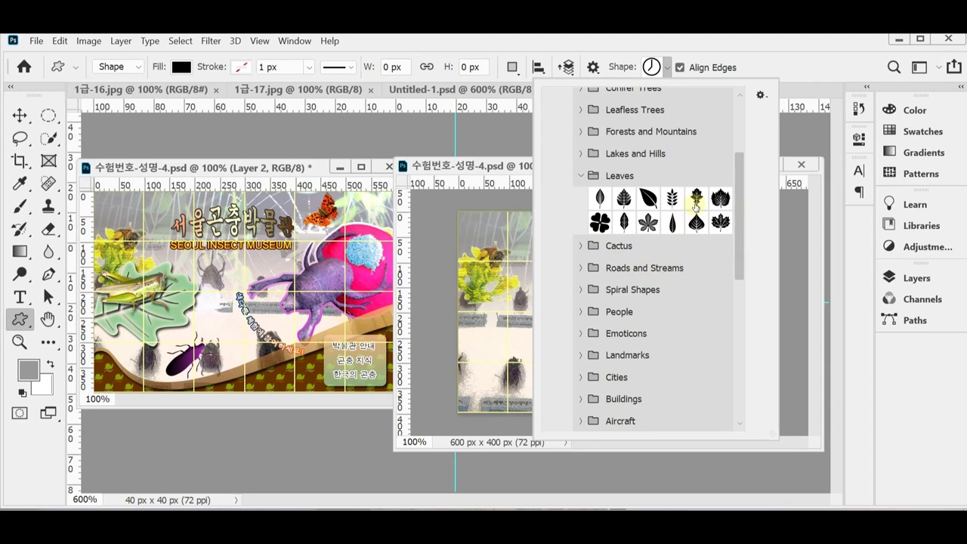
click(696, 200)
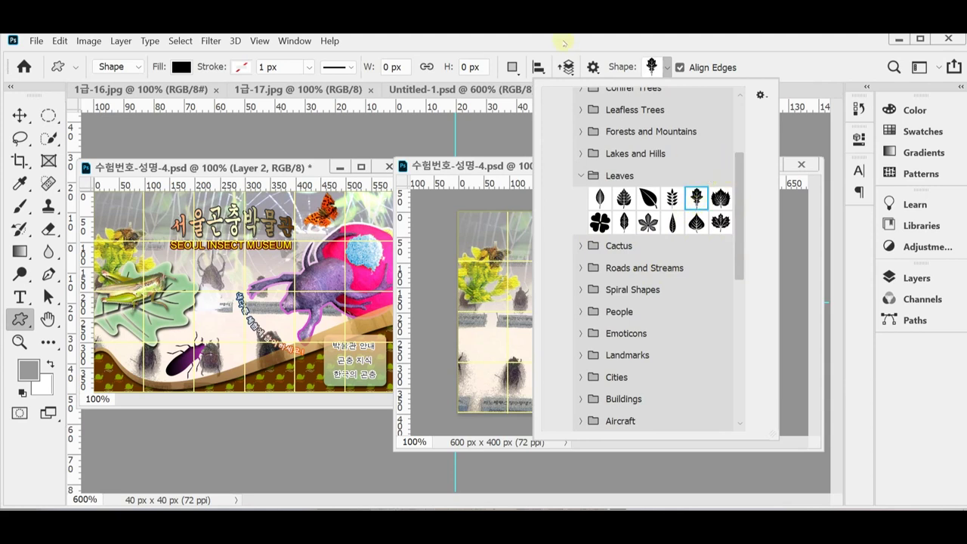
click(563, 41)
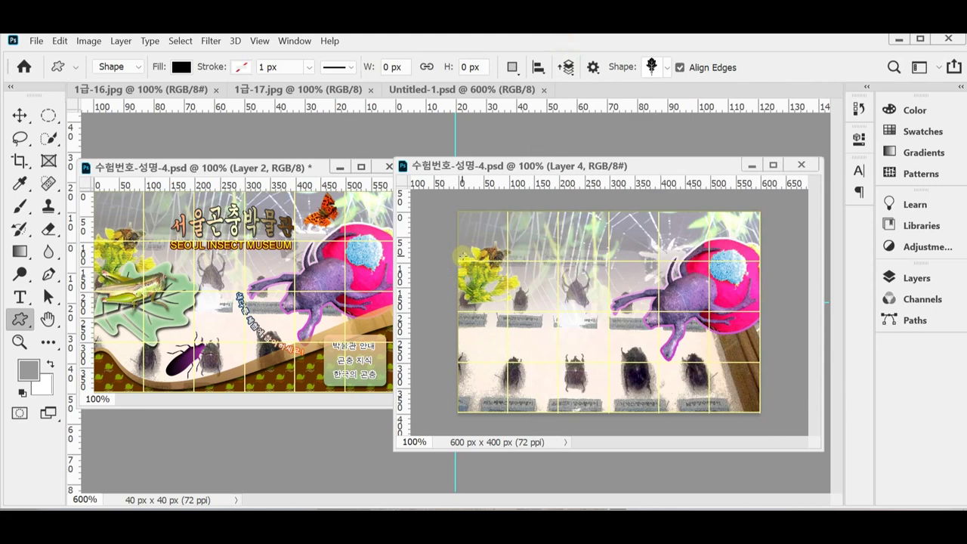
Draw the oak leaf over the bee and flowers at the canvas's left edge and enlarge it to about 204 × 334 px
drag(486, 256, 575, 401)
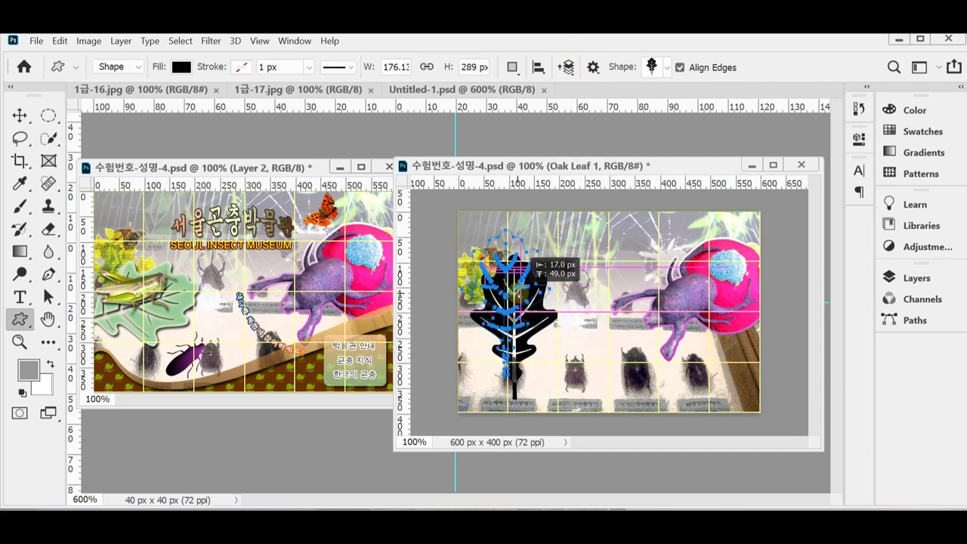
drag(522, 295, 514, 290)
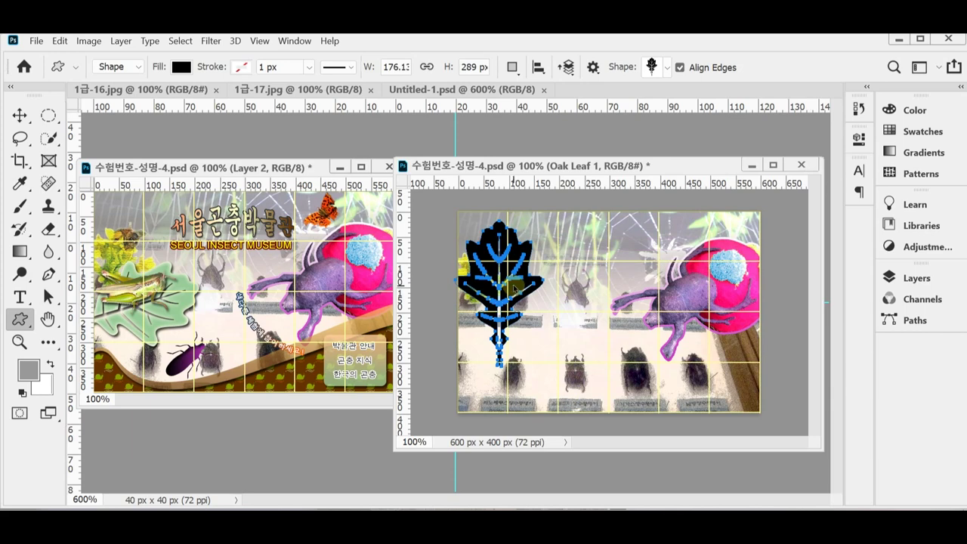
key(ctrl+t)
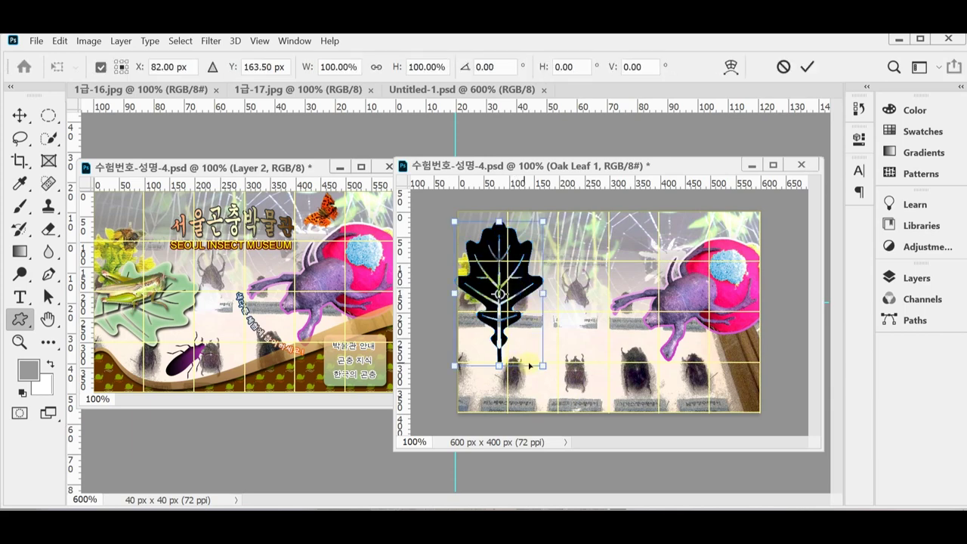
drag(543, 366, 555, 387)
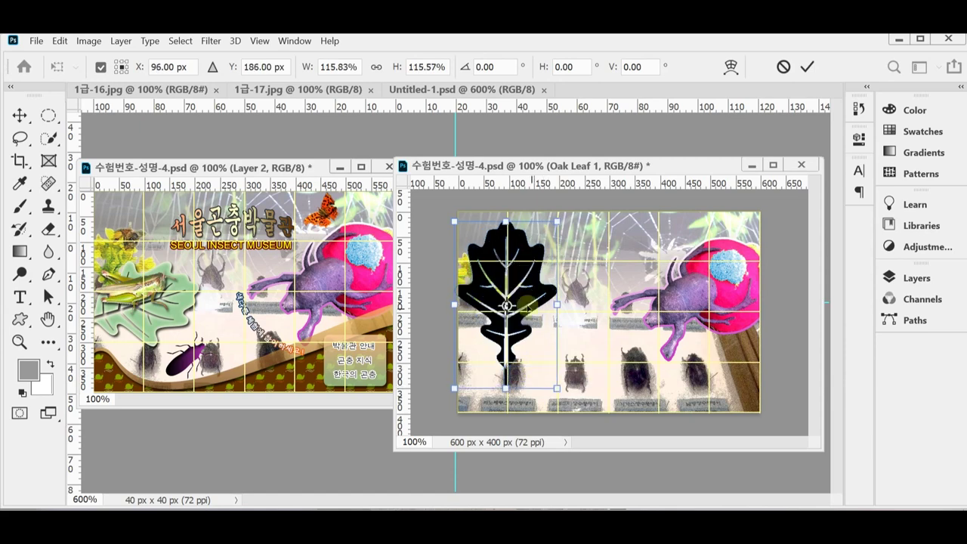
drag(528, 302, 524, 299)
key(Return)
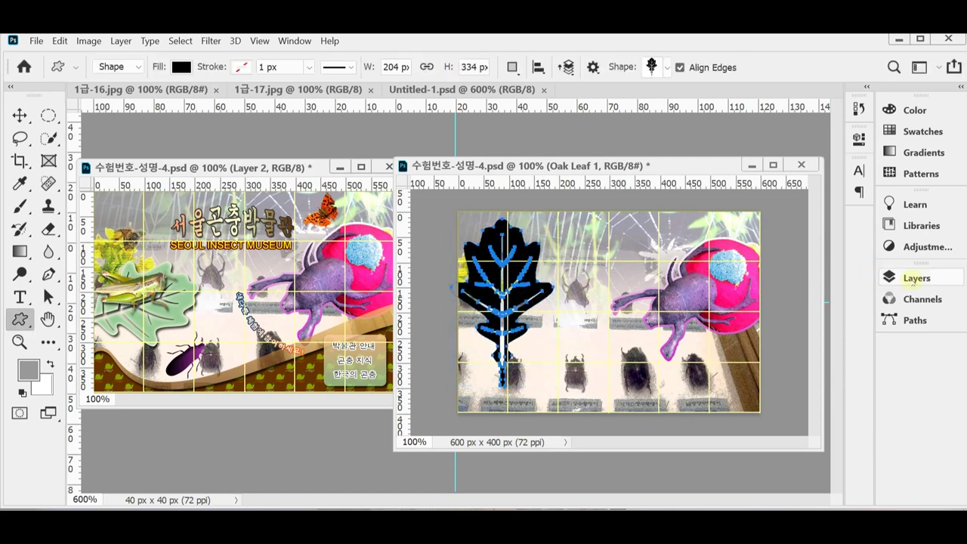
Change the oak leaf shape's fill colour to light green
click(916, 278)
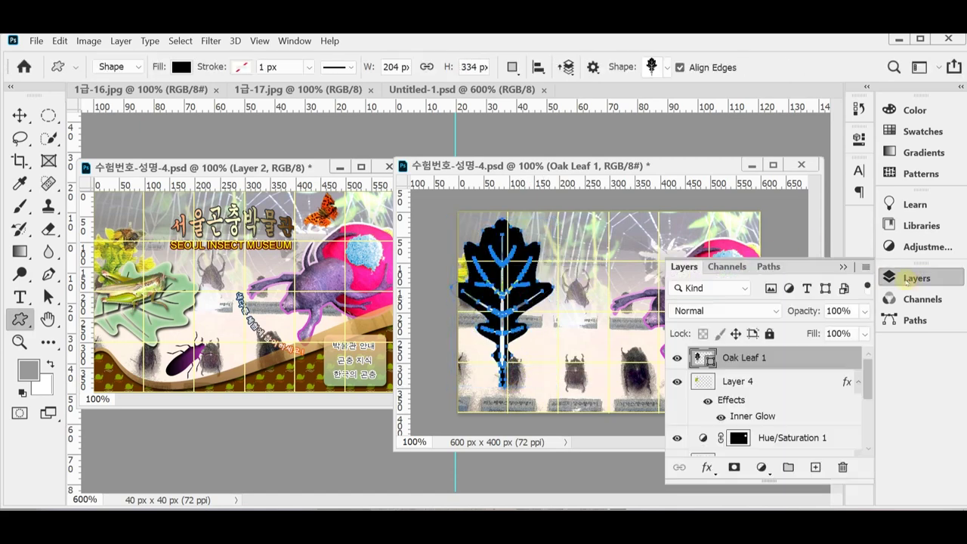
double_click(712, 361)
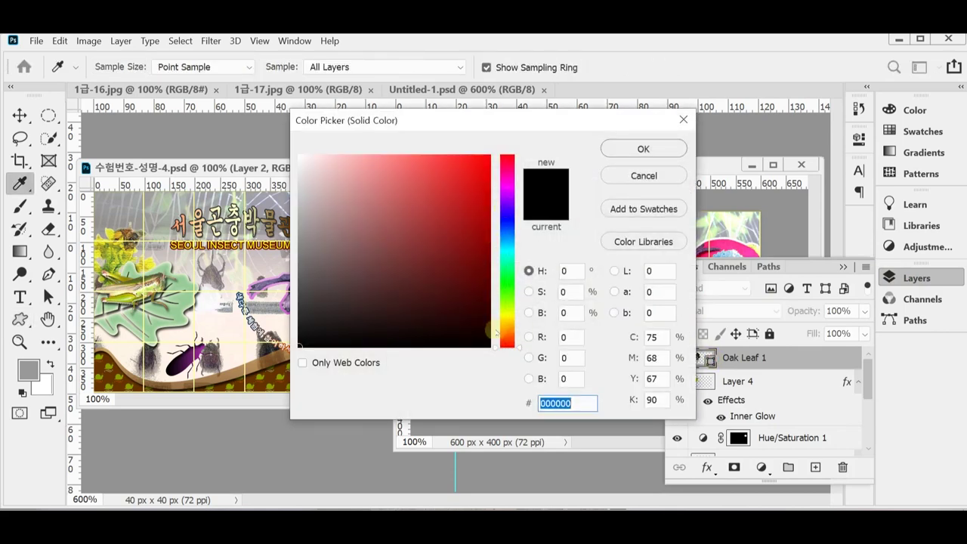
text(9c)
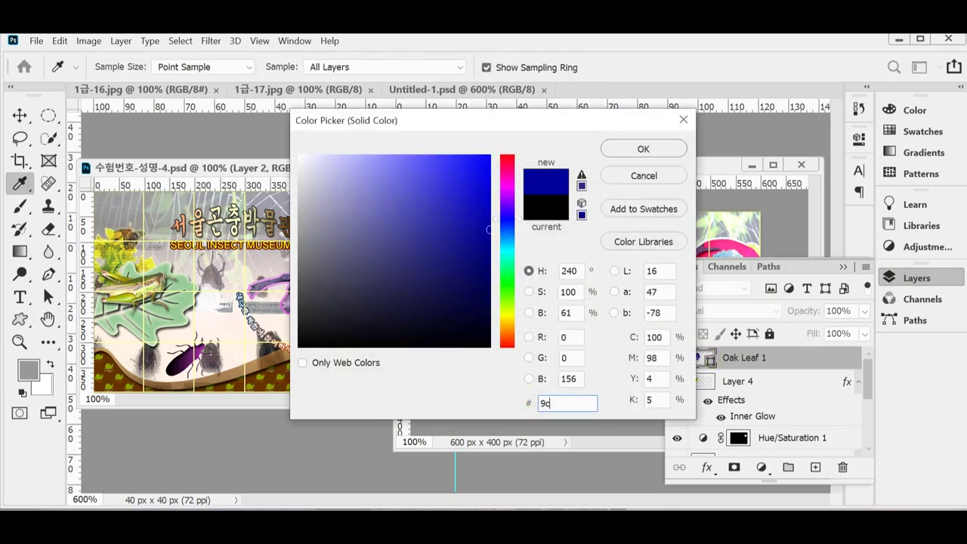
text(9)
click(646, 148)
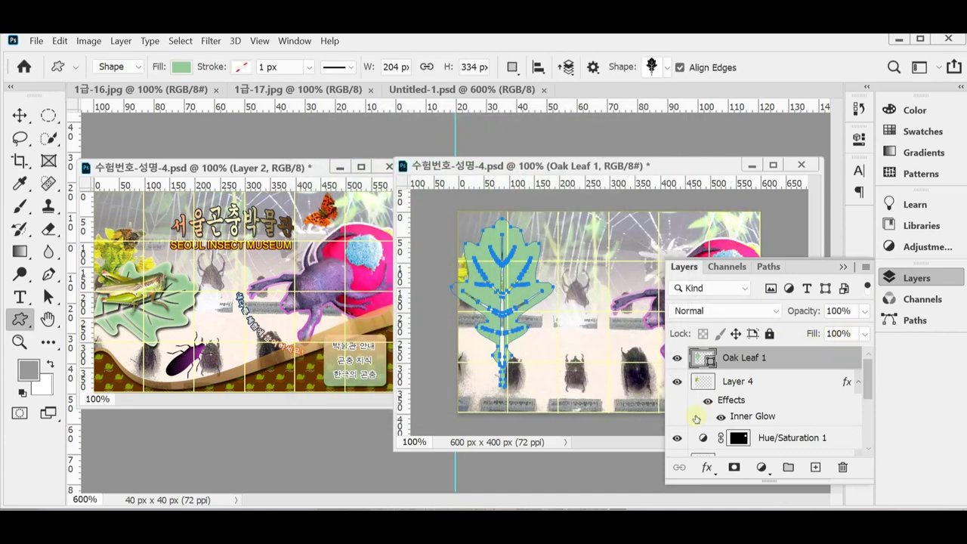
Add an Inner Glow with a size of 10 px to the oak leaf layer and apply the layer style
click(705, 467)
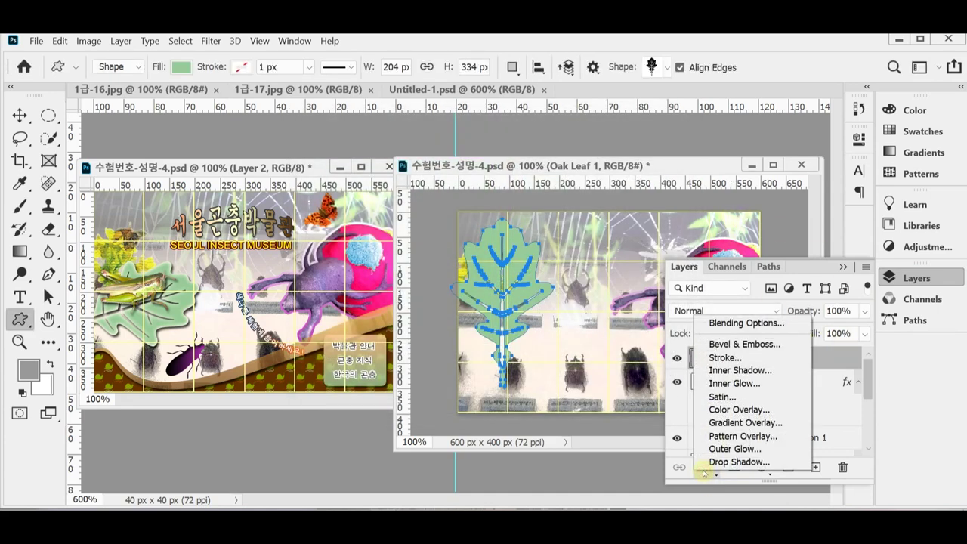
click(786, 385)
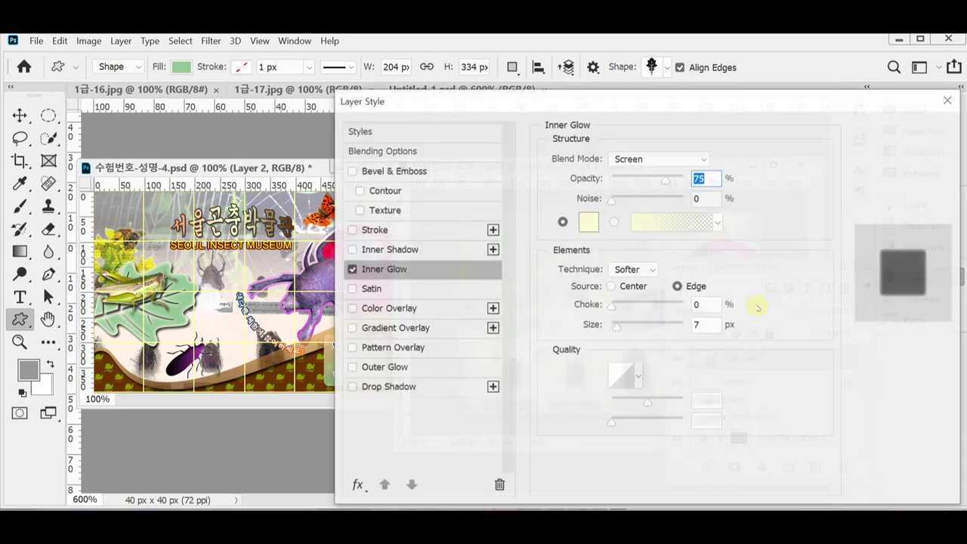
click(696, 325)
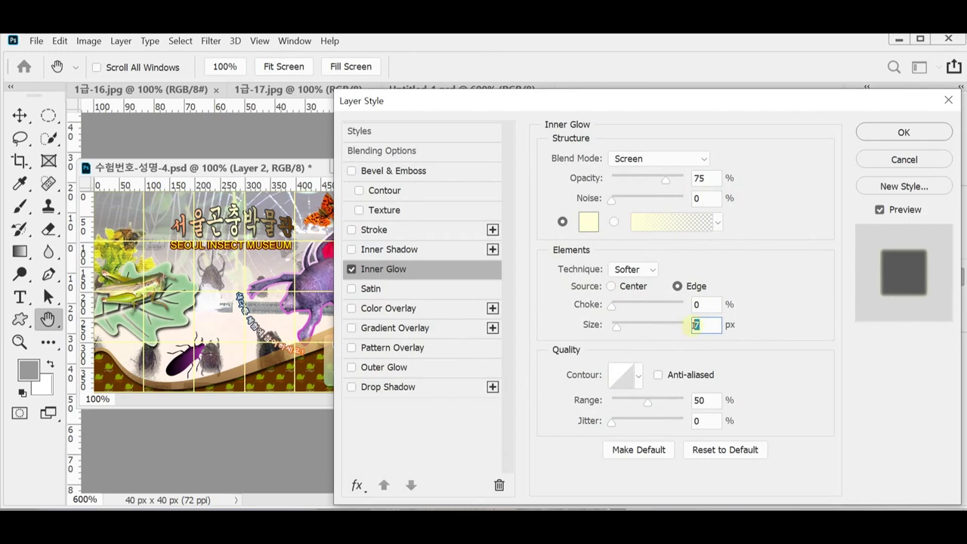
text(10)
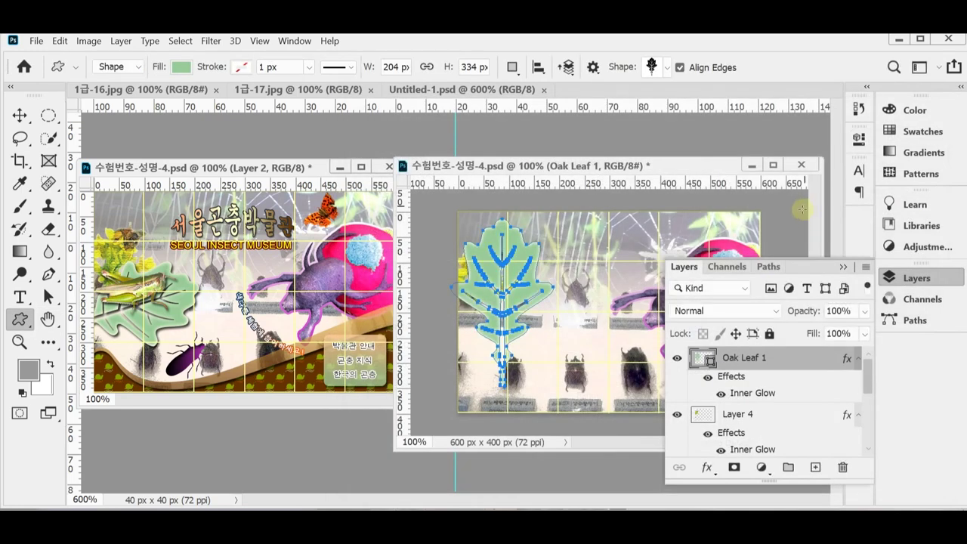
Add a Drop Shadow to the oak leaf layer, without an Outer Glow, and set its angle to 120°
click(708, 468)
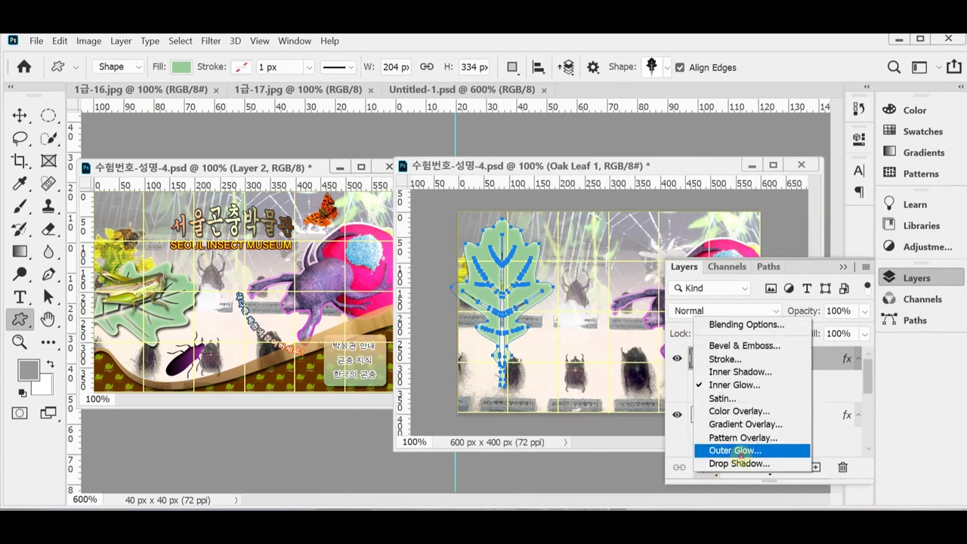
click(741, 451)
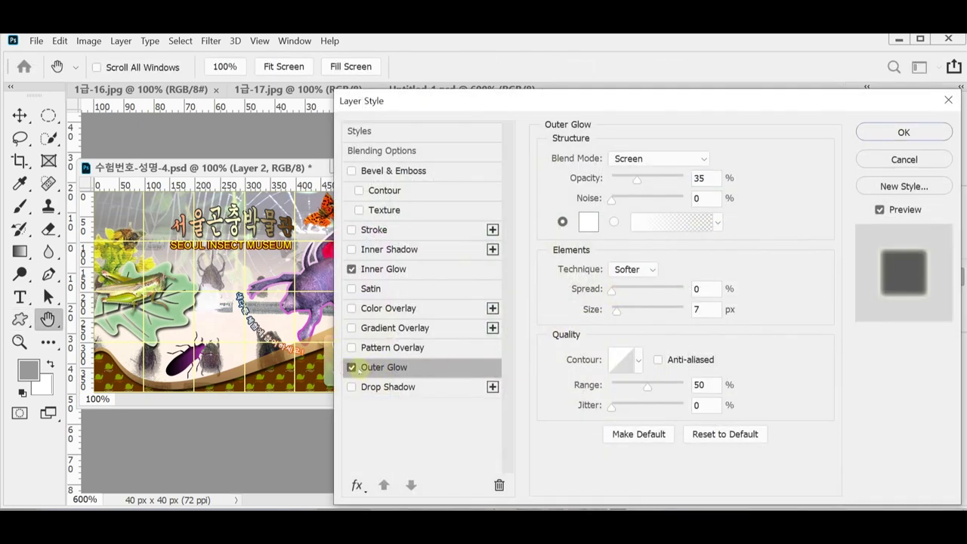
click(352, 368)
click(402, 387)
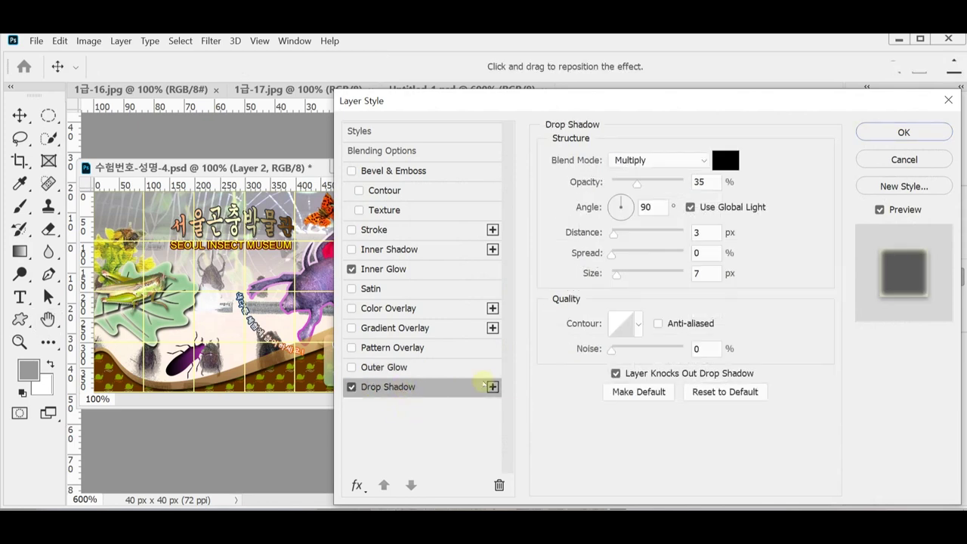
double_click(660, 201)
text(1120)
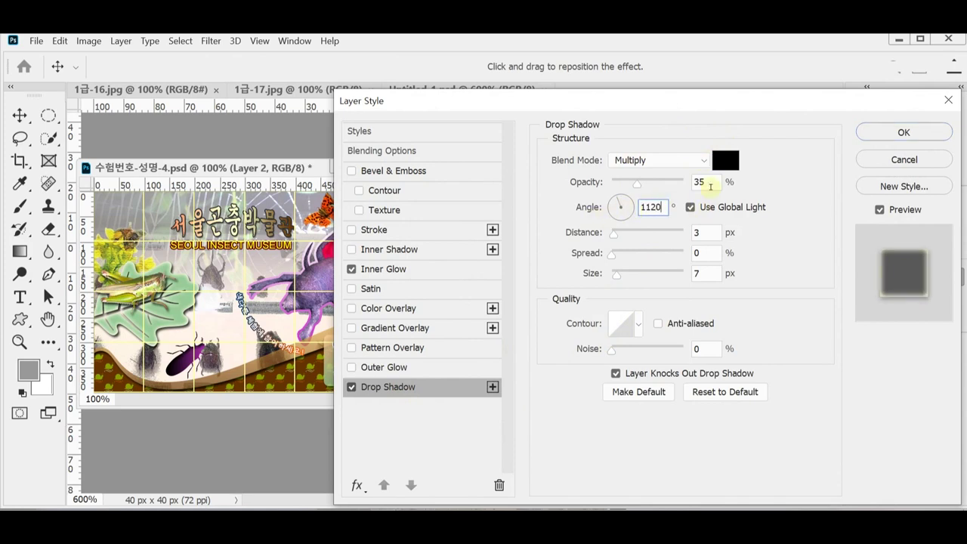
key(Return)
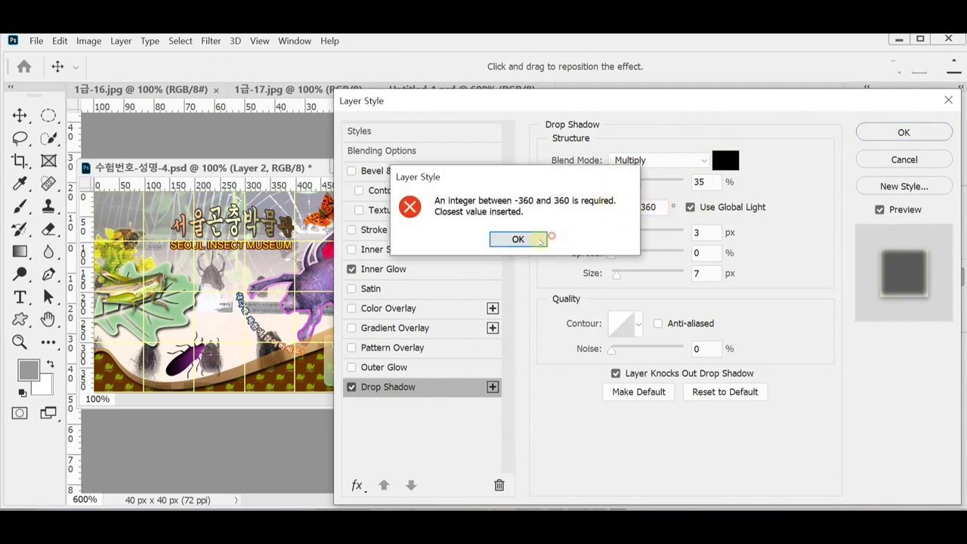
click(518, 237)
text(120)
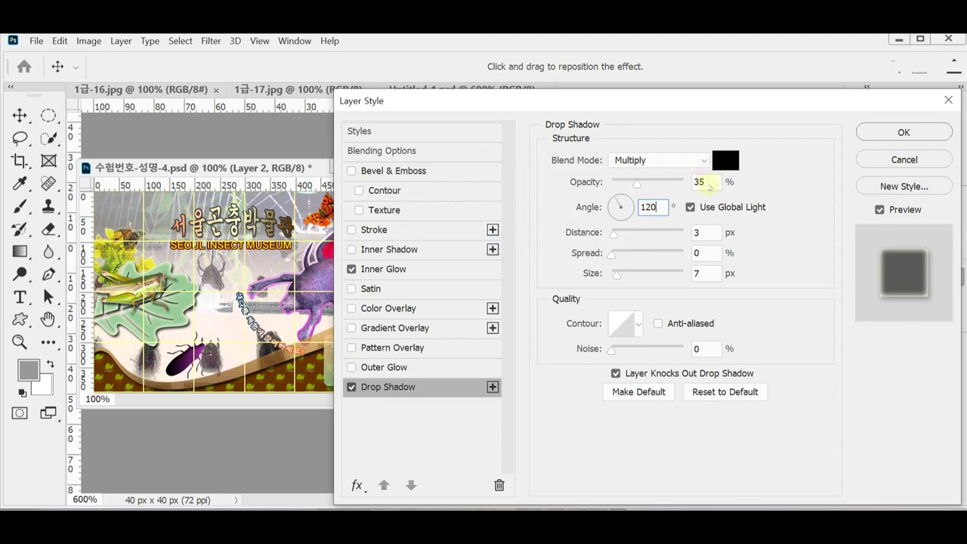
Set the oak leaf's Drop Shadow to 75% opacity, 5 px distance and 5 px size, and apply the layer style
click(699, 181)
text(75)
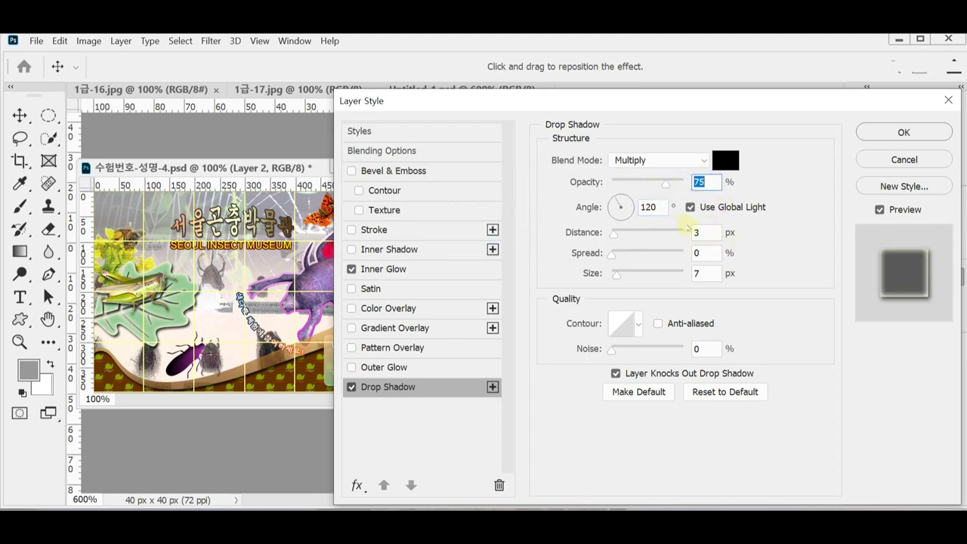
text(5)
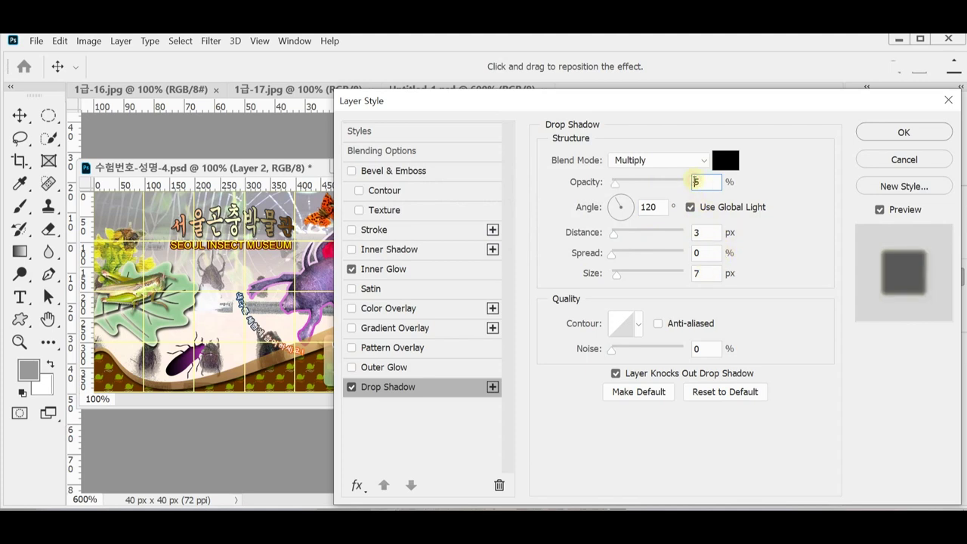
click(694, 181)
text(7)
click(702, 233)
text(5)
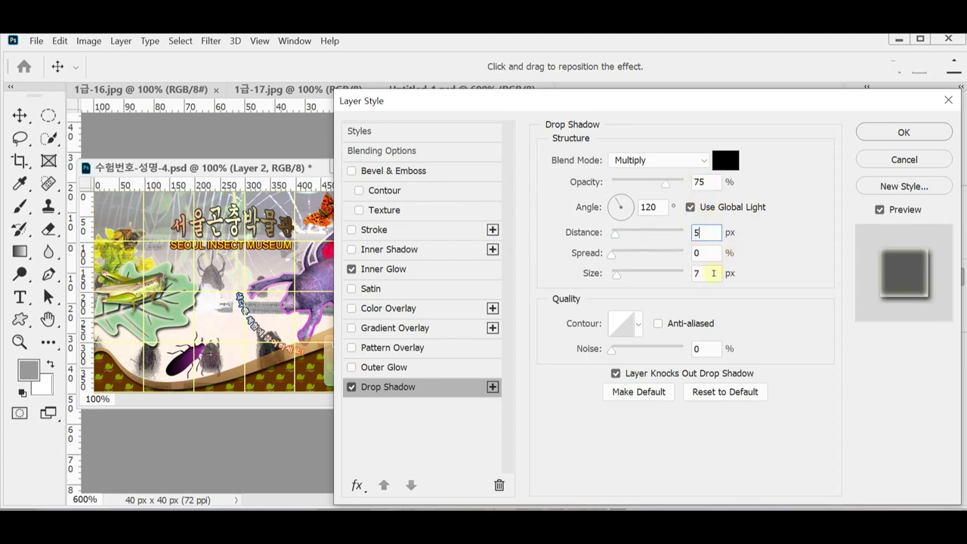
click(707, 274)
text(5)
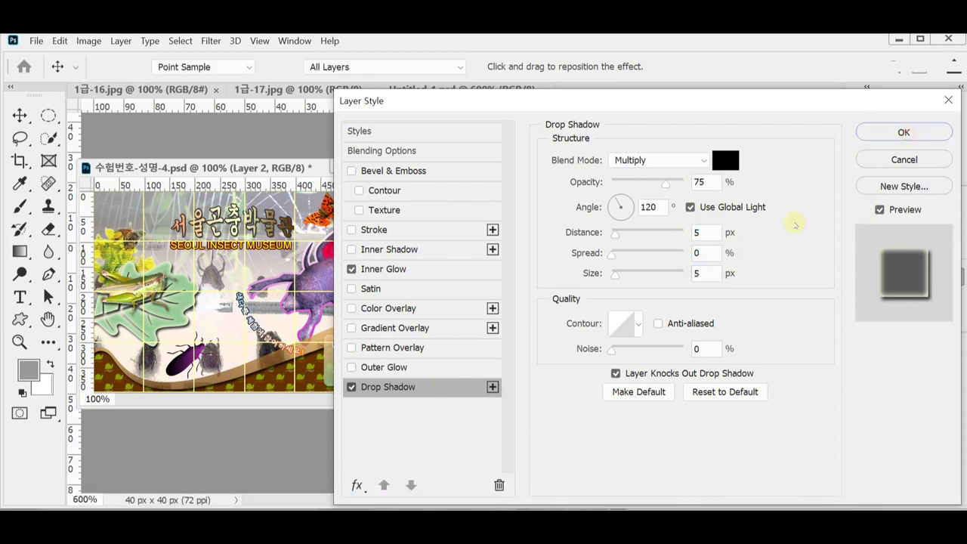
key(Return)
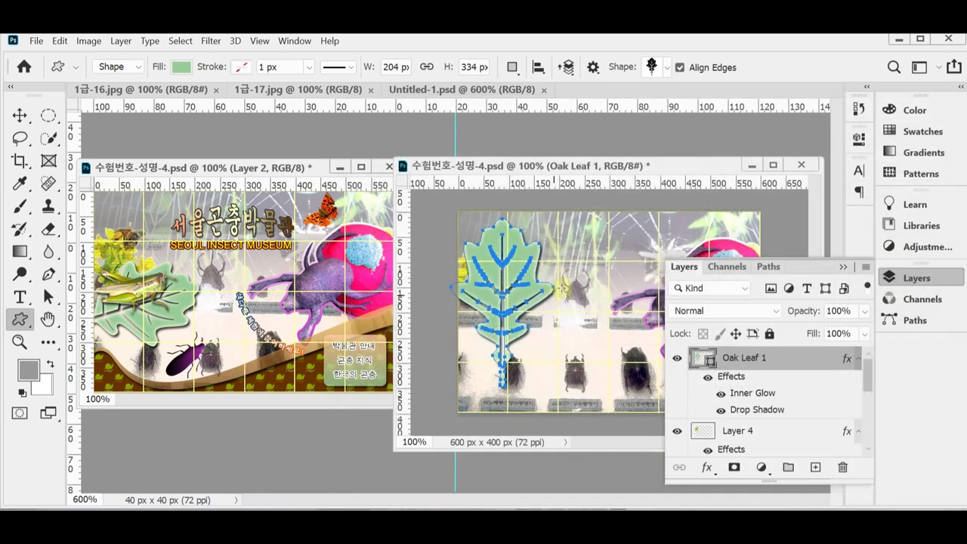
Rotate the oak leaf about 74° clockwise with Free Transform and move it over the flowers' lower part at the canvas's left edge
key(ctrl+t)
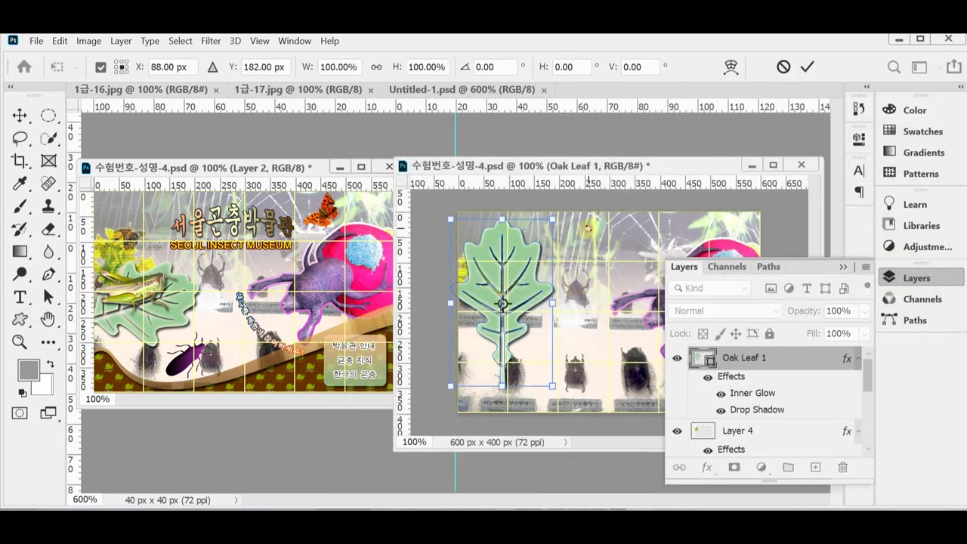
drag(588, 227, 596, 340)
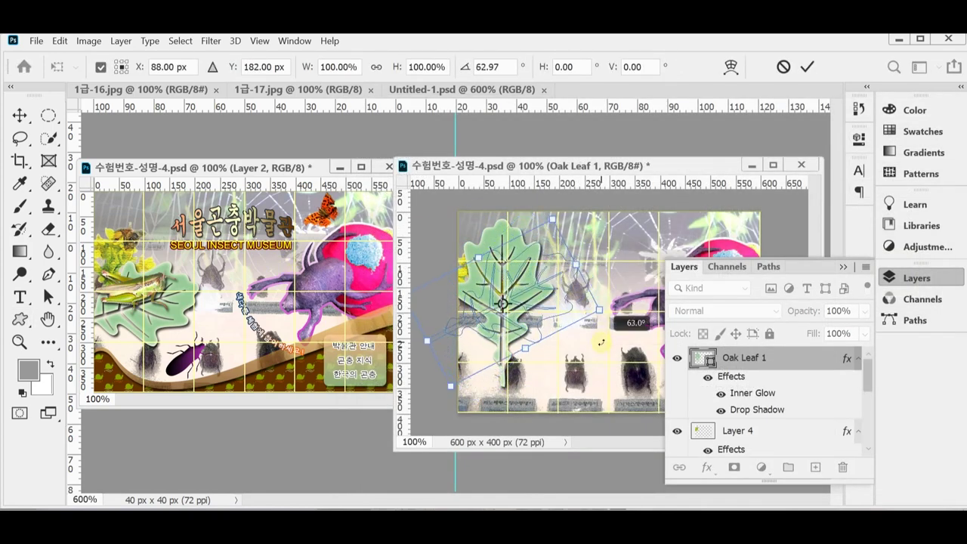
drag(556, 298, 536, 319)
drag(614, 297, 613, 307)
drag(541, 318, 556, 323)
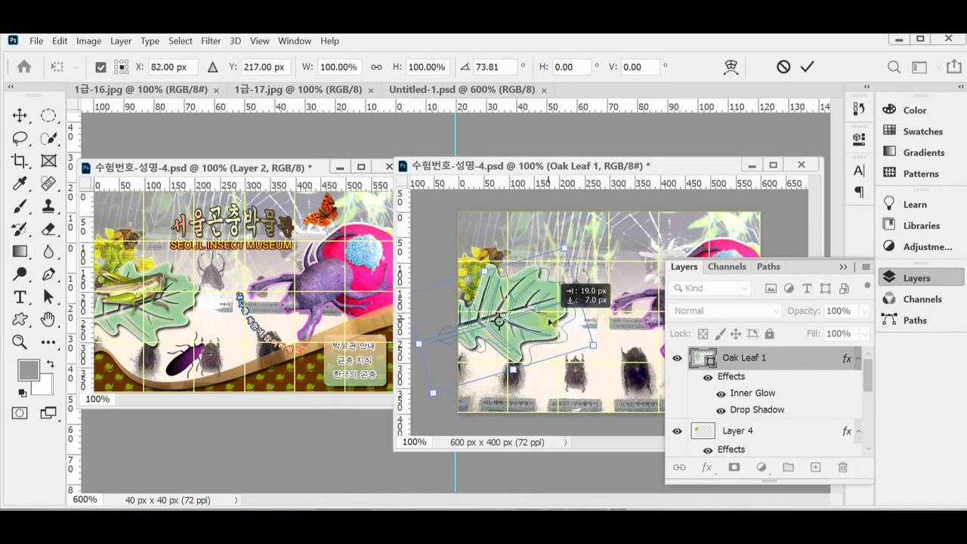
Scale the oak leaf to about 90%, fine-tune its position and rotation below the bee and flowers, and commit the transform
drag(443, 392, 454, 382)
drag(541, 331, 535, 336)
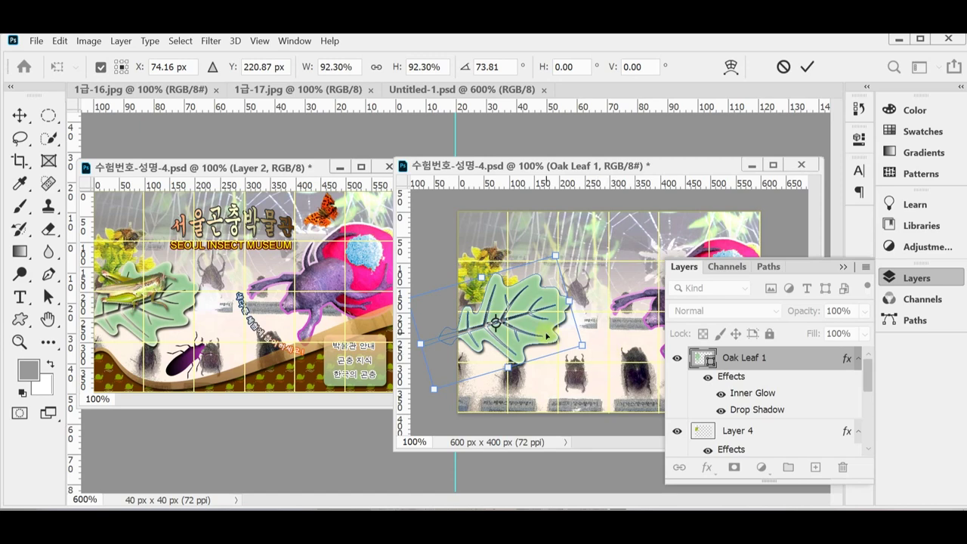
drag(547, 333, 554, 340)
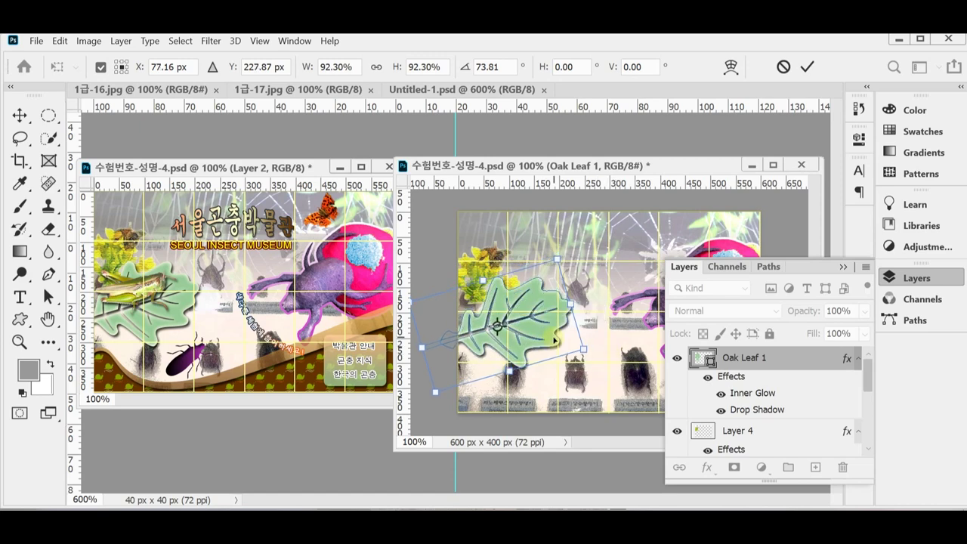
drag(554, 341, 553, 340)
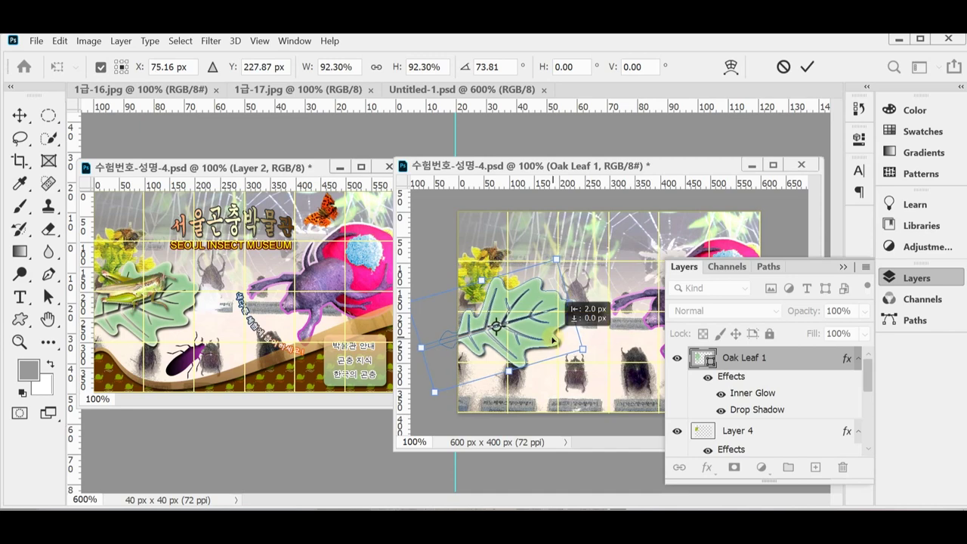
drag(558, 259, 556, 262)
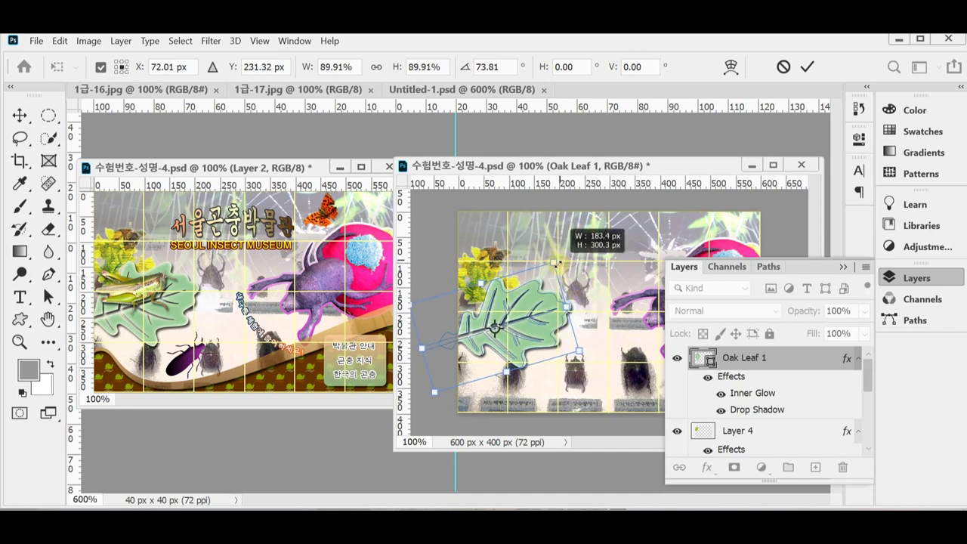
drag(543, 334, 545, 331)
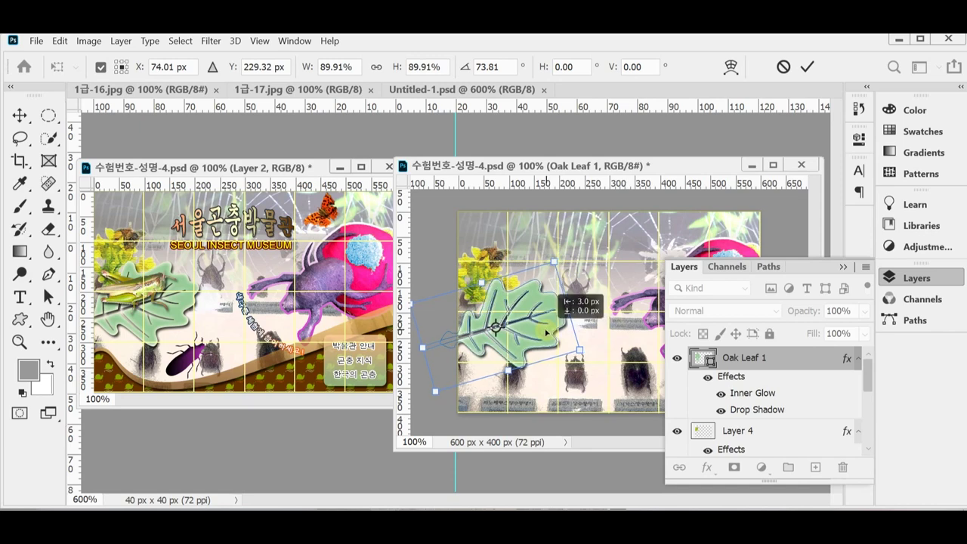
drag(617, 355, 617, 356)
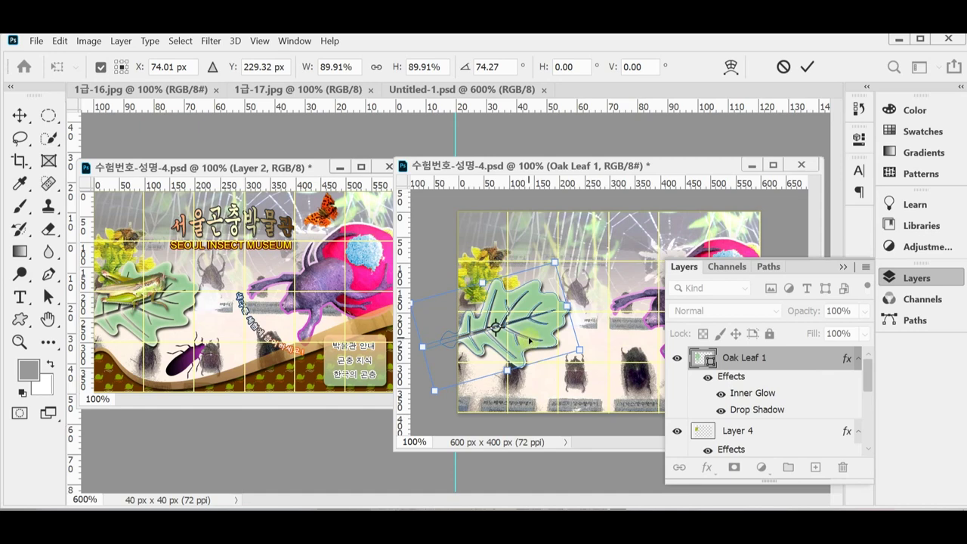
key(Return)
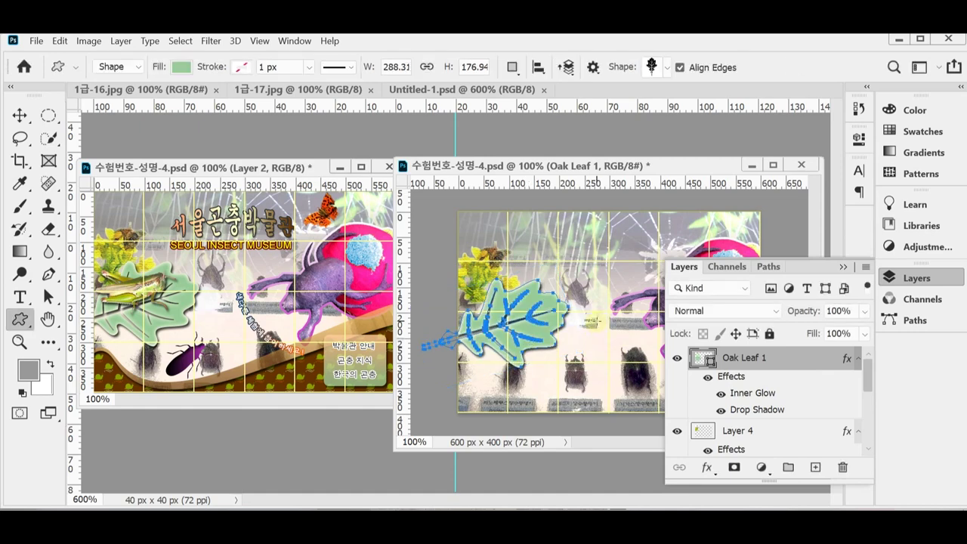
key(Return)
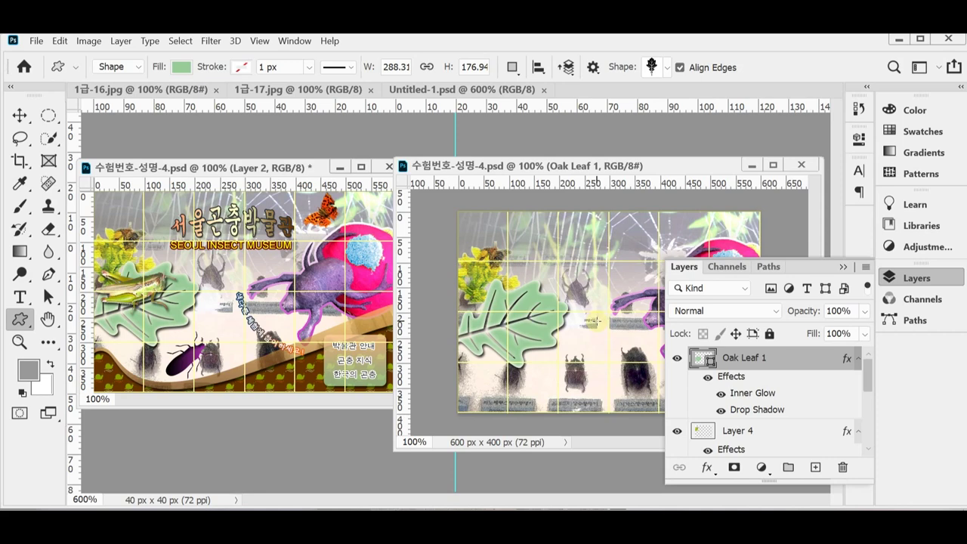
Float the grasshopper photo 1급-16.jpg in its own enlarged window at 200% magnification
drag(188, 89, 293, 153)
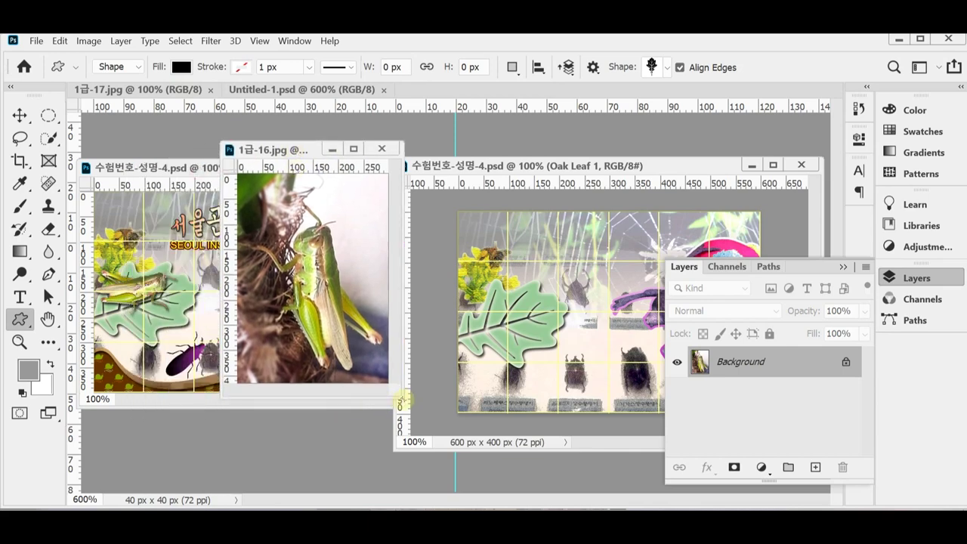
drag(399, 398, 583, 467)
key(ctrl+plus)
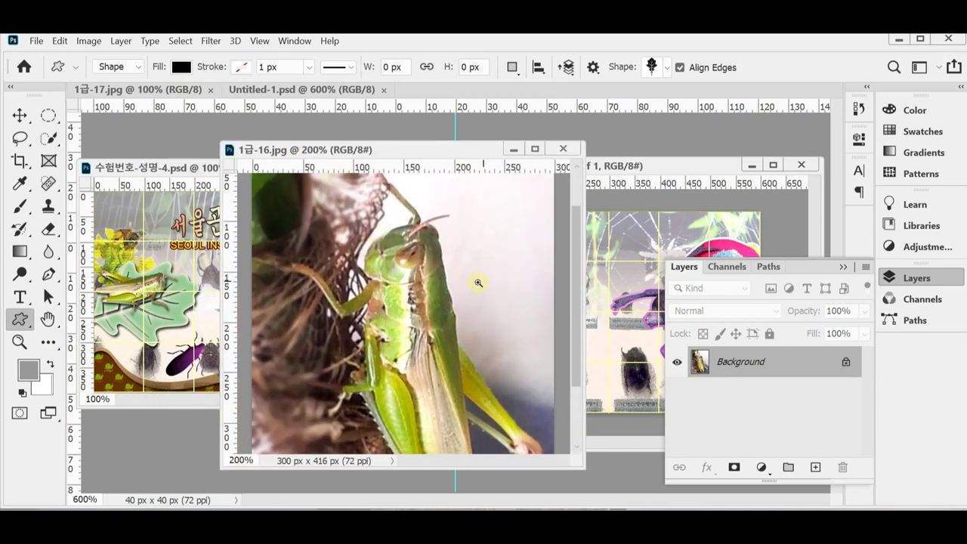
drag(409, 142, 433, 53)
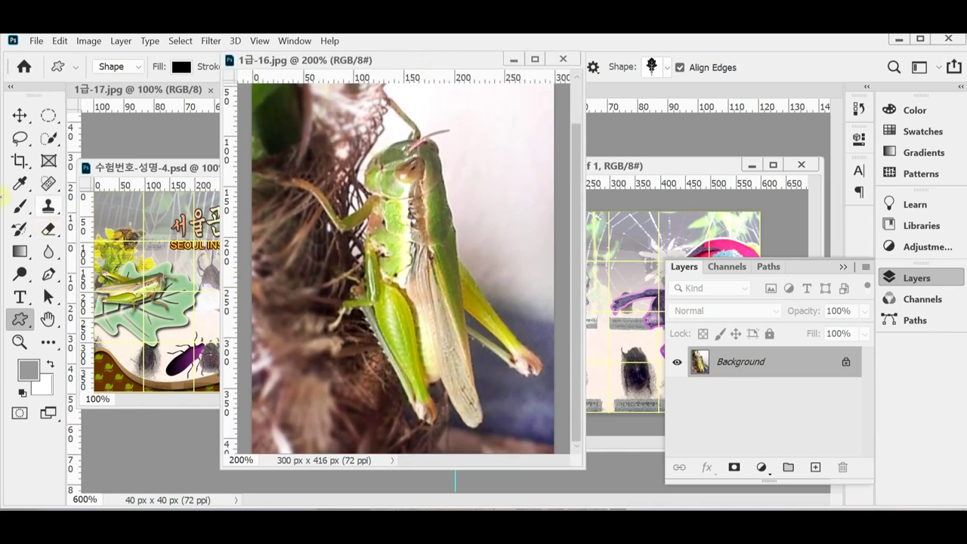
Select the grasshopper's head, body, wings and hind legs with the Quick Selection tool
click(48, 139)
right_click(49, 139)
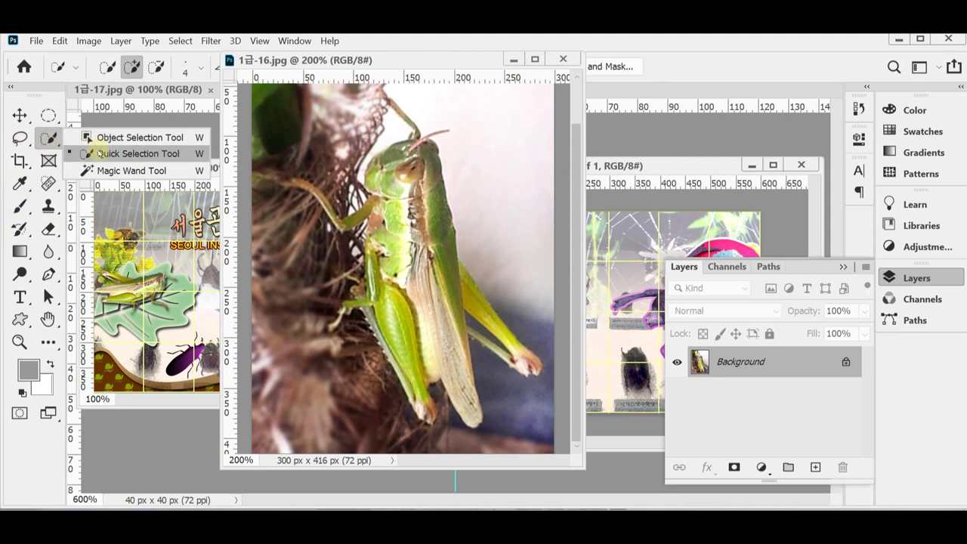
click(98, 151)
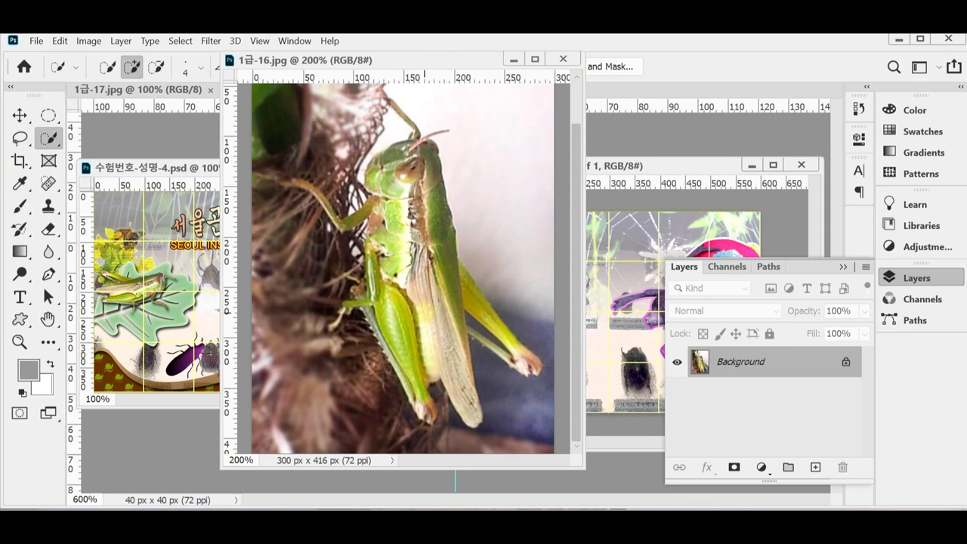
mouse_move(416, 340)
mouse_down()
mouse_move(418, 242)
mouse_move(461, 393)
mouse_move(385, 170)
mouse_move(424, 411)
mouse_move(412, 181)
mouse_move(434, 151)
mouse_up()
mouse_move(437, 259)
mouse_down()
mouse_move(439, 296)
mouse_move(467, 302)
mouse_move(535, 367)
mouse_up()
mouse_move(389, 355)
mouse_down()
mouse_move(360, 291)
mouse_move(356, 210)
mouse_up()
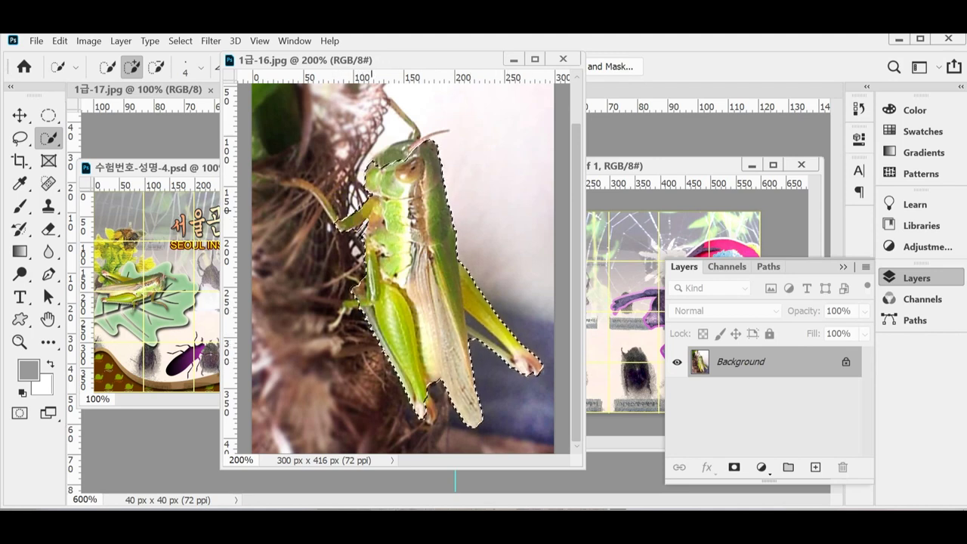
Reduce the selection brush to 1 px and subtract the background gaps around the grasshopper's far hind leg
key(bracketleft)
key(bracketleft)
key(bracketleft)
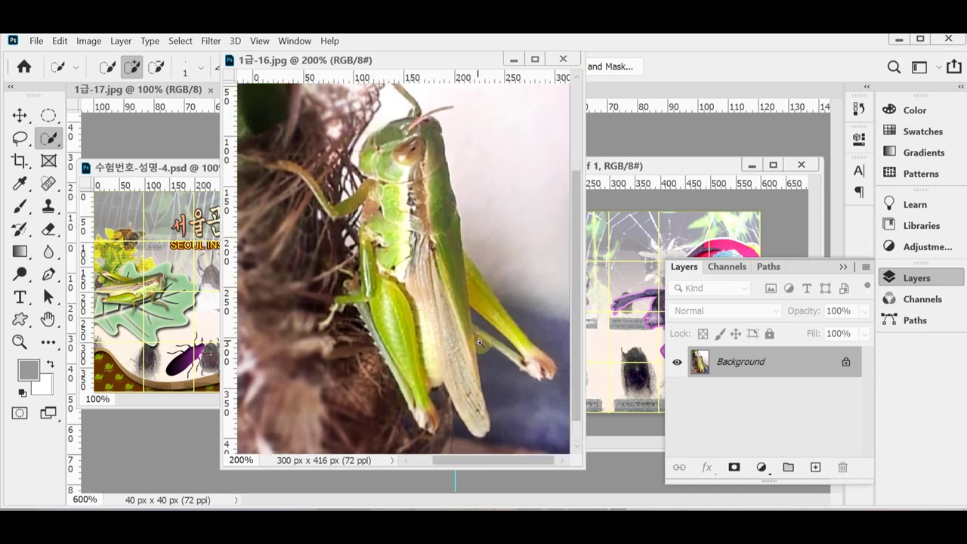
scroll(479, 343, up, 2)
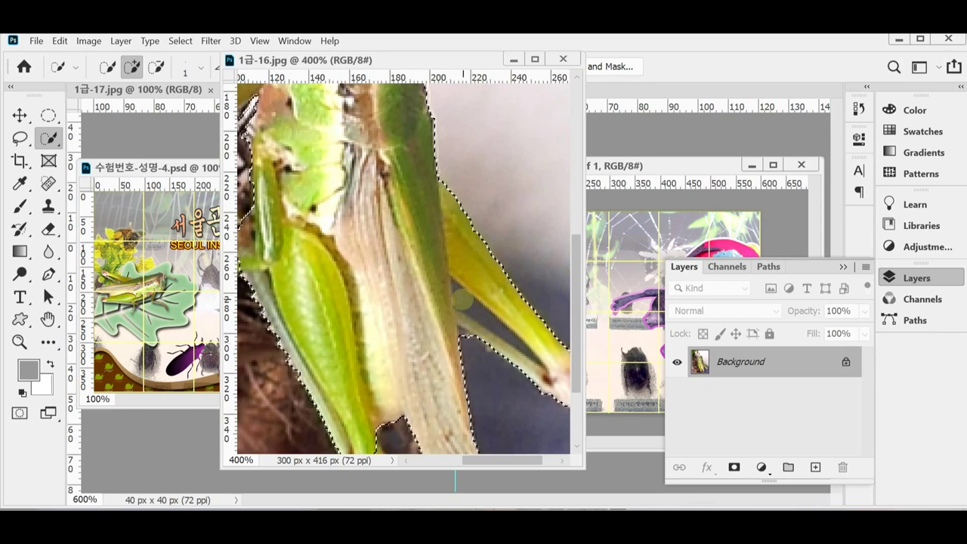
key(alt)
drag(479, 313, 527, 349)
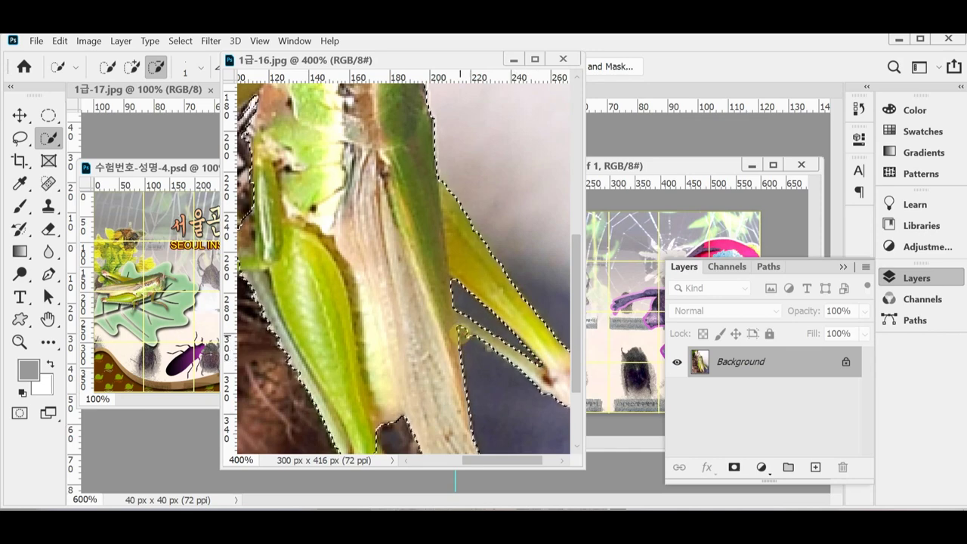
Add the near hind leg's foot and the small middle leg to the grasshopper selection
drag(385, 440, 445, 338)
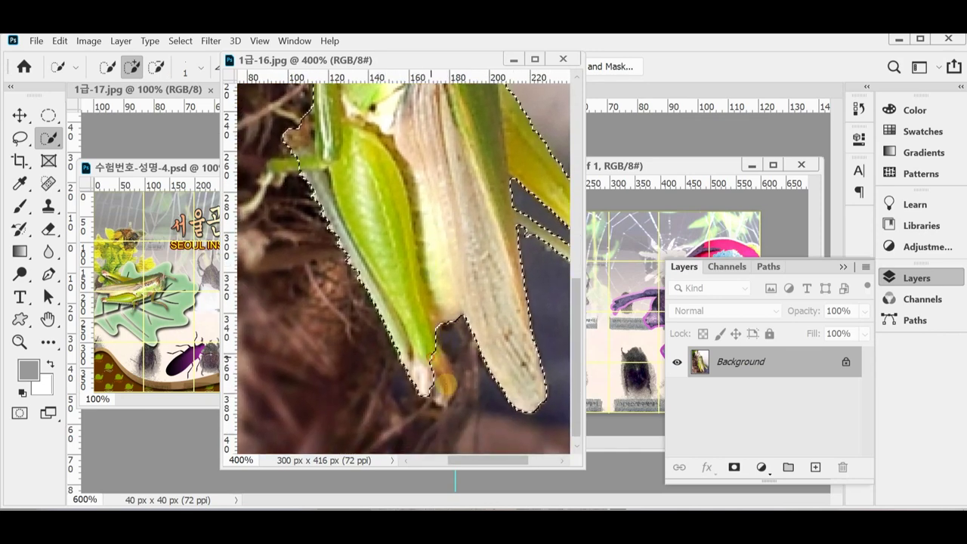
click(426, 398)
drag(398, 248, 447, 335)
mouse_move(322, 302)
mouse_down()
mouse_move(292, 344)
mouse_move(340, 467)
mouse_up()
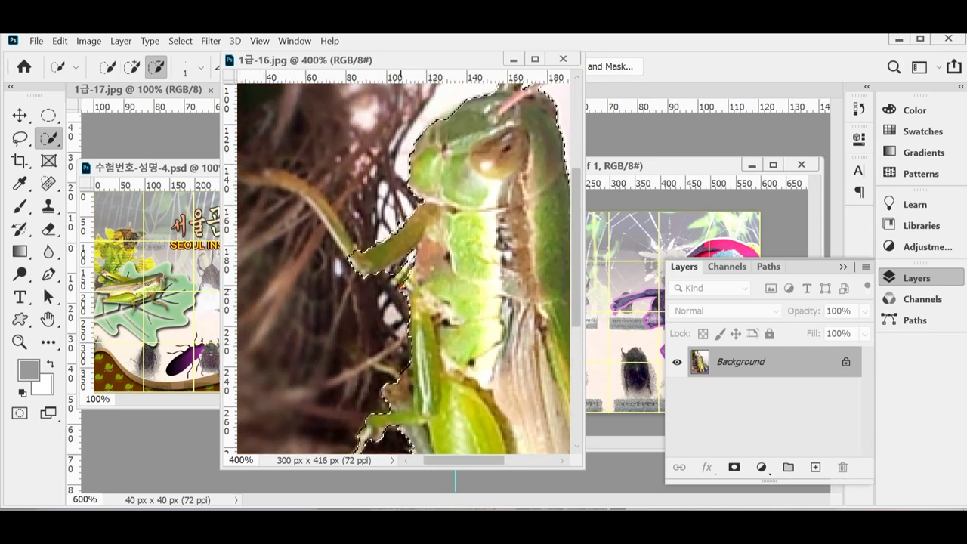
Subtract the background below the grasshopper's front leg and add the whole bent front leg to the selection
key(alt)
drag(406, 277, 394, 259)
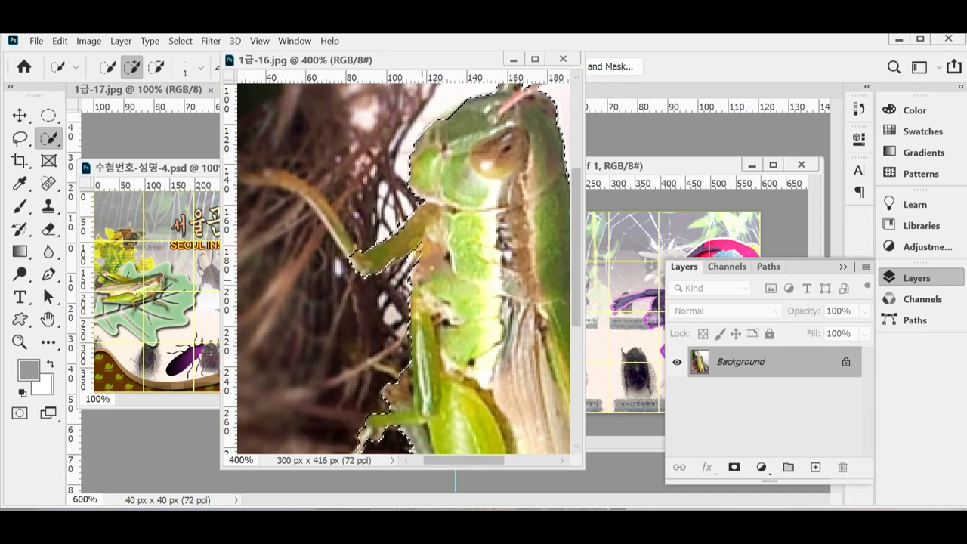
click(398, 270)
drag(397, 270, 441, 312)
mouse_move(344, 227)
mouse_down()
mouse_move(302, 224)
mouse_move(393, 302)
mouse_up()
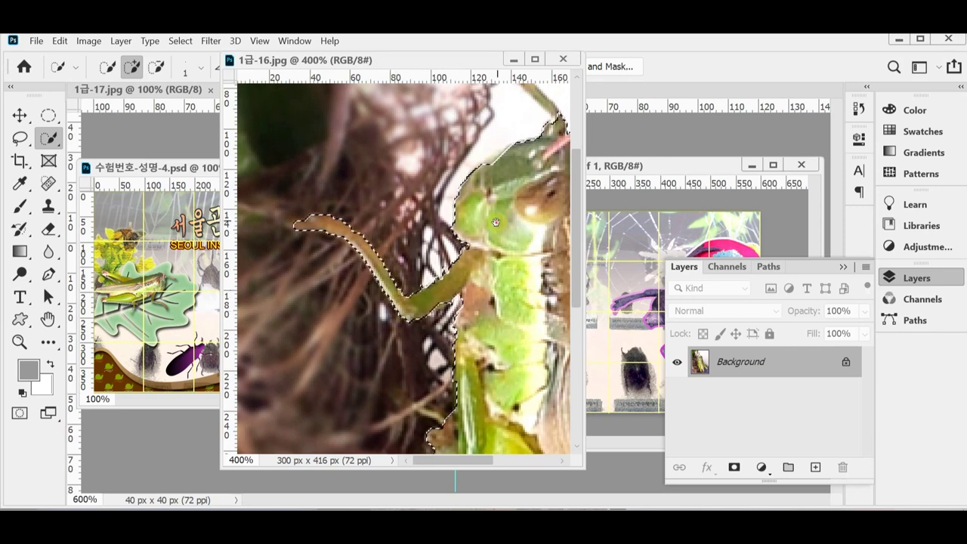
Add the pink antenna and the thin raised limb above the grasshopper's head to the selection
drag(393, 302, 298, 384)
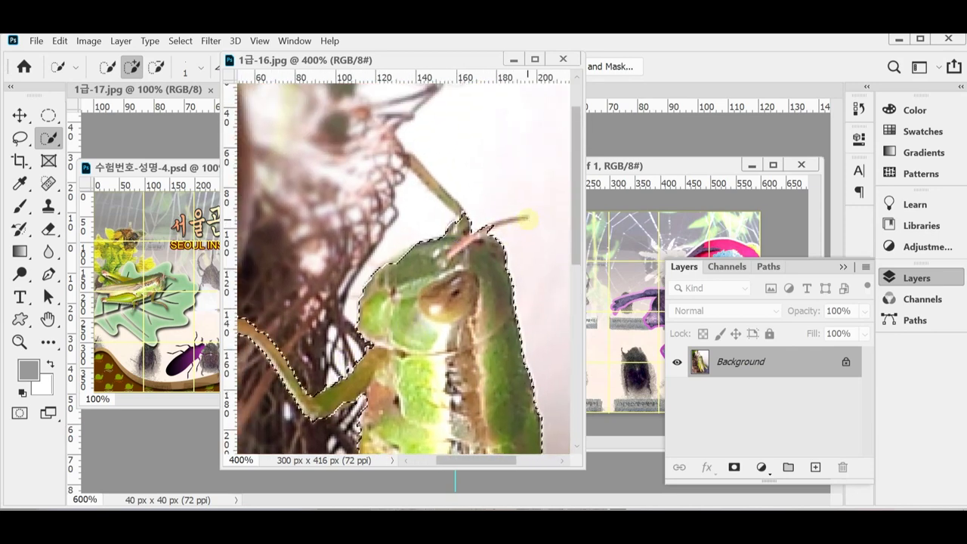
click(520, 223)
drag(404, 155, 454, 213)
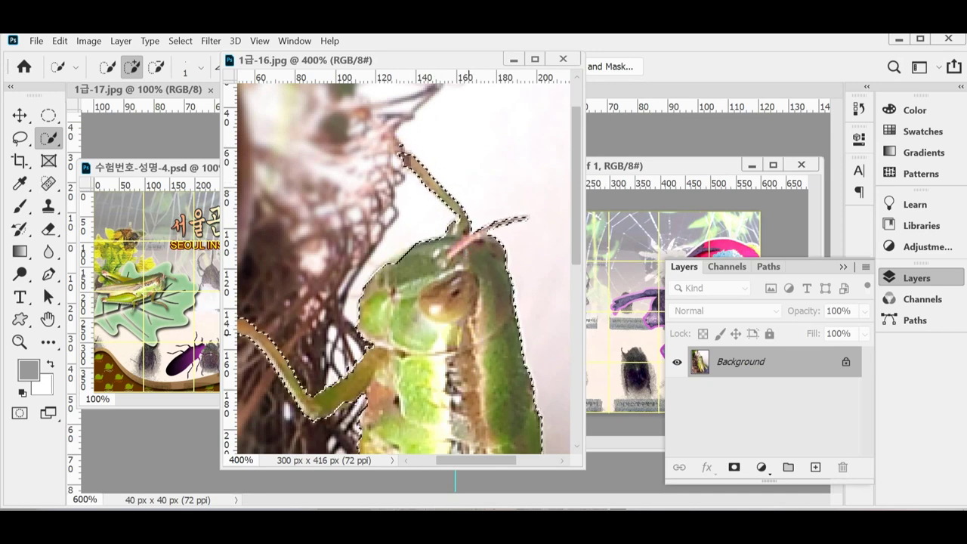
Check the whole grasshopper selection, close the 1급-16.jpg photo and return to the museum composition
alt+click(470, 364)
ctrl+click(499, 391)
alt+click(498, 391)
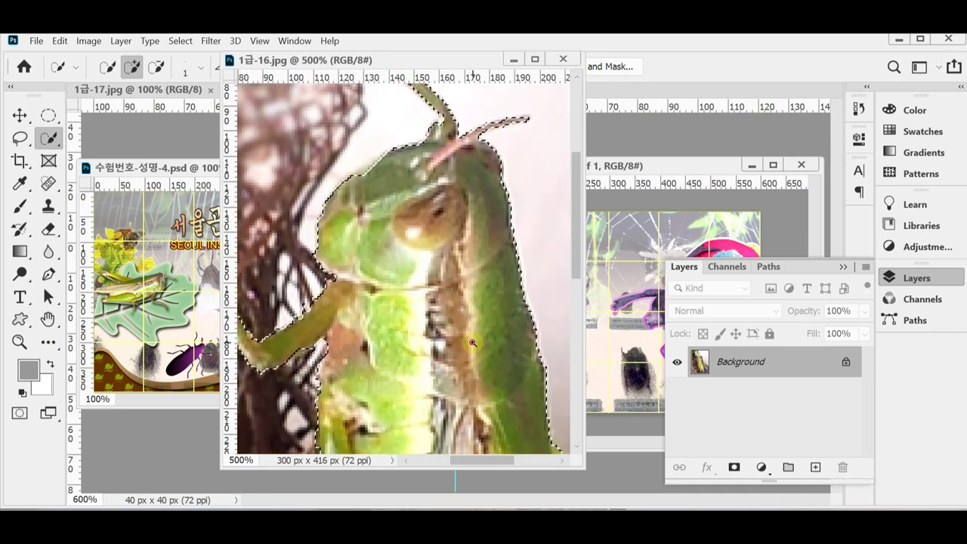
alt+click(472, 339)
alt+click(472, 339)
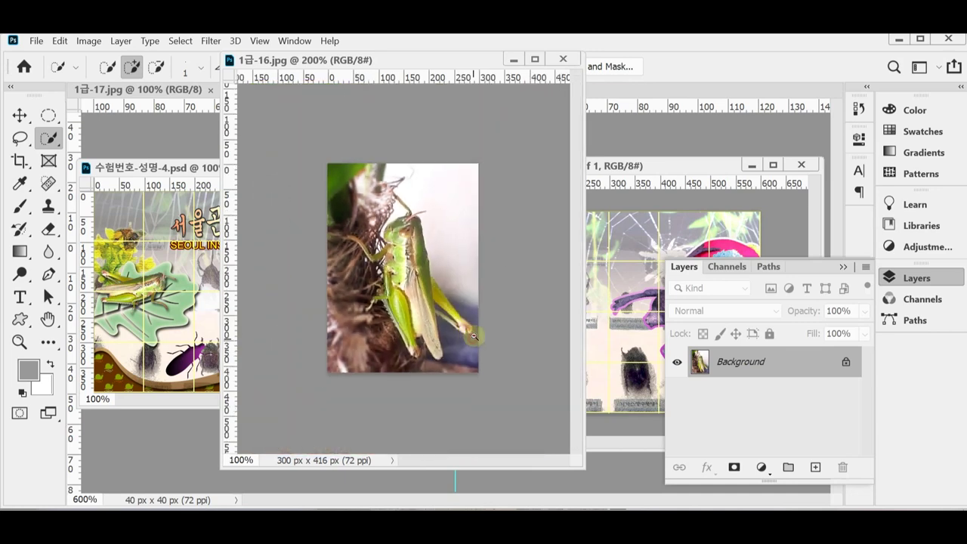
alt+click(473, 334)
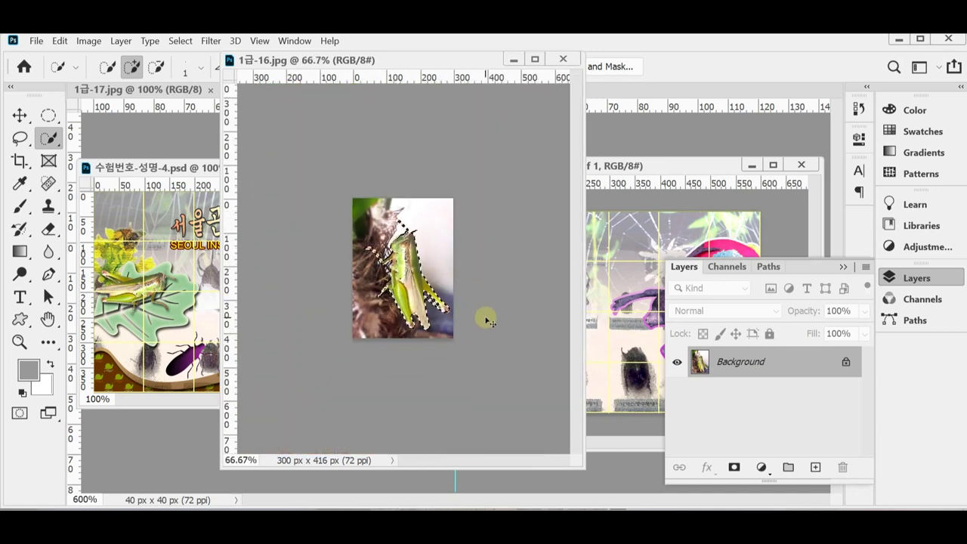
key(ctrl+w)
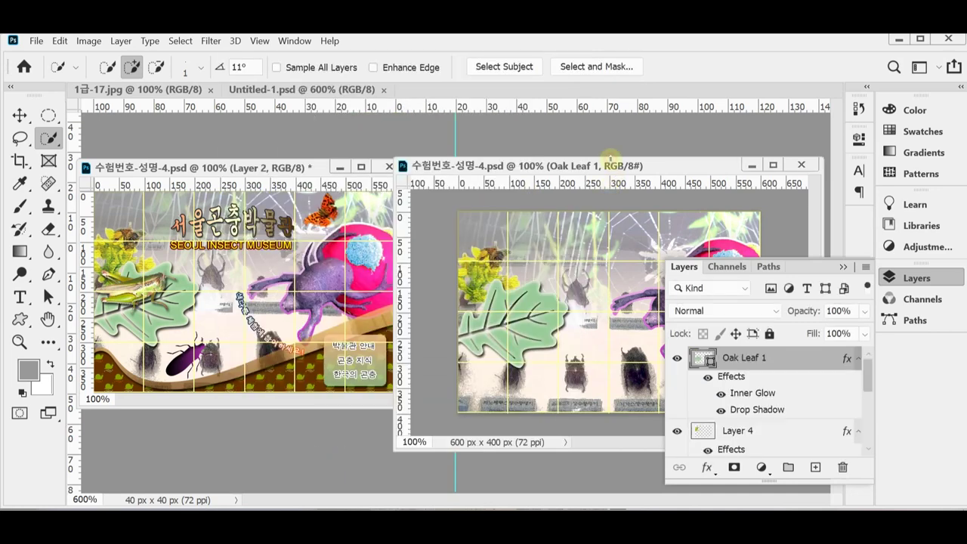
Paste the grasshopper cutout into the museum composition and try opening the pasted layer in Select and Mask
key(ctrl+v)
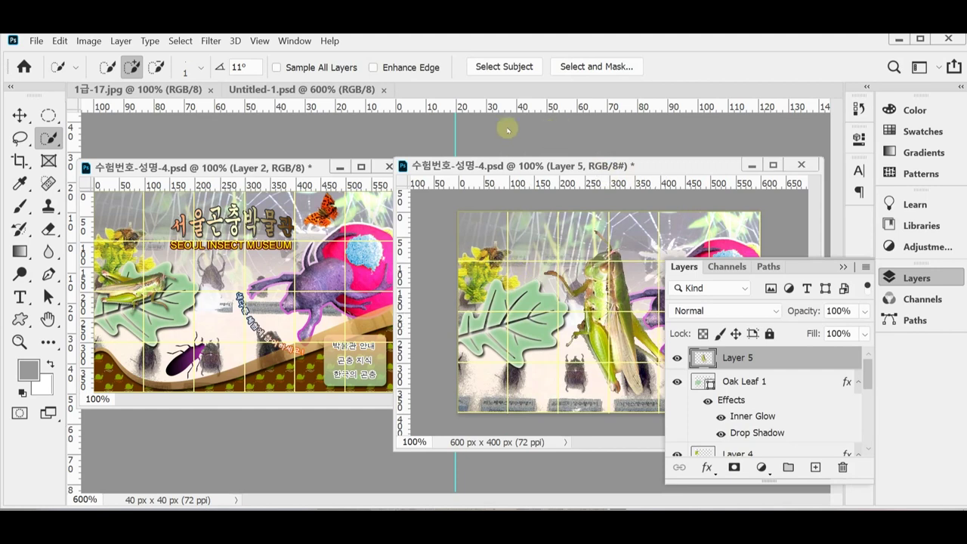
click(593, 66)
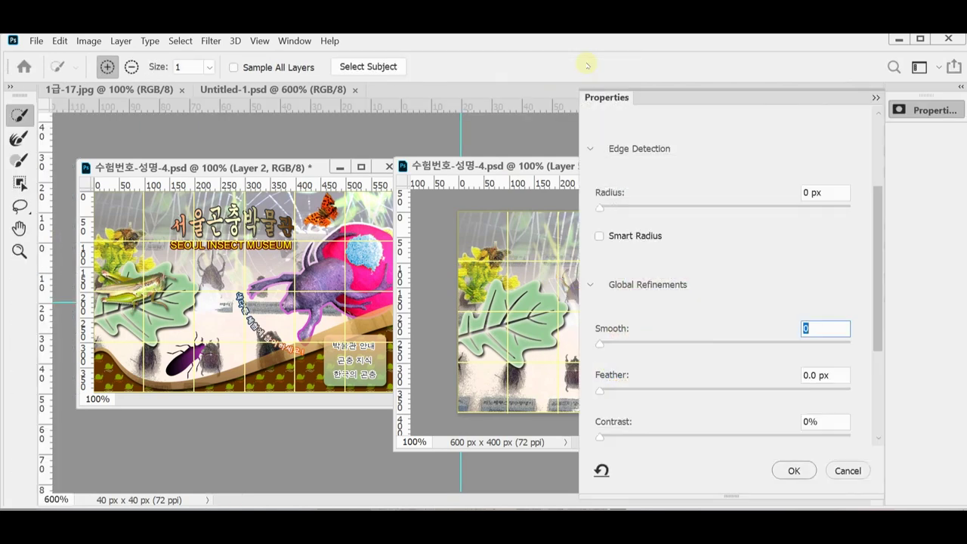
drag(510, 166, 306, 143)
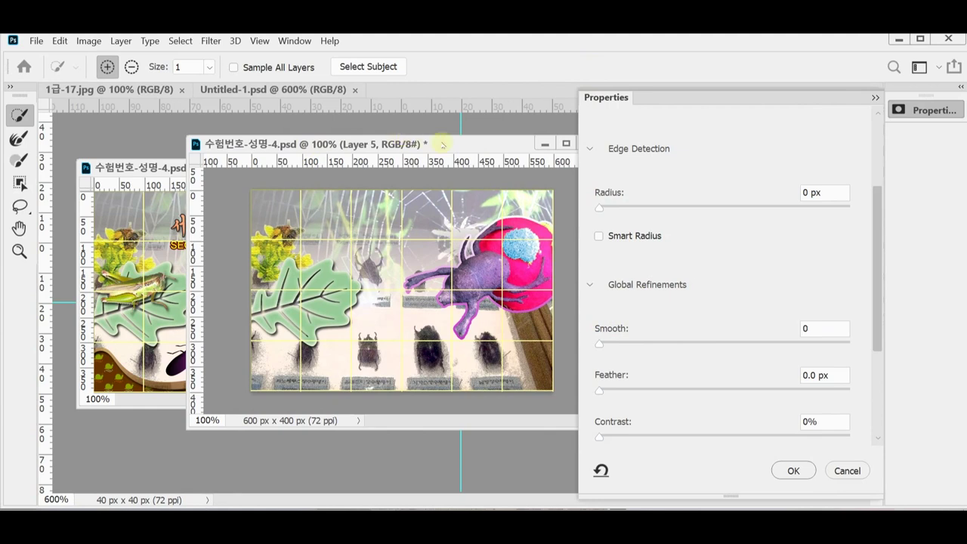
click(915, 111)
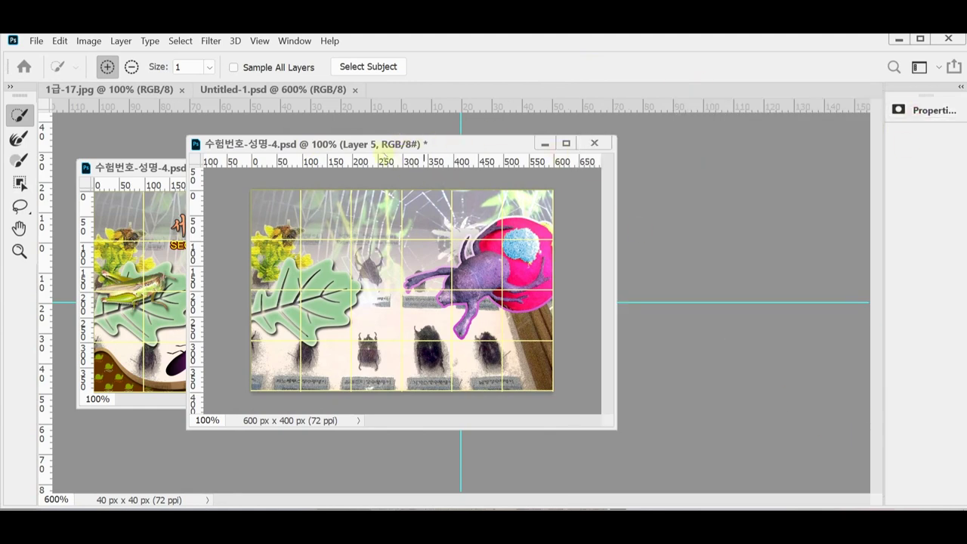
drag(402, 145, 485, 148)
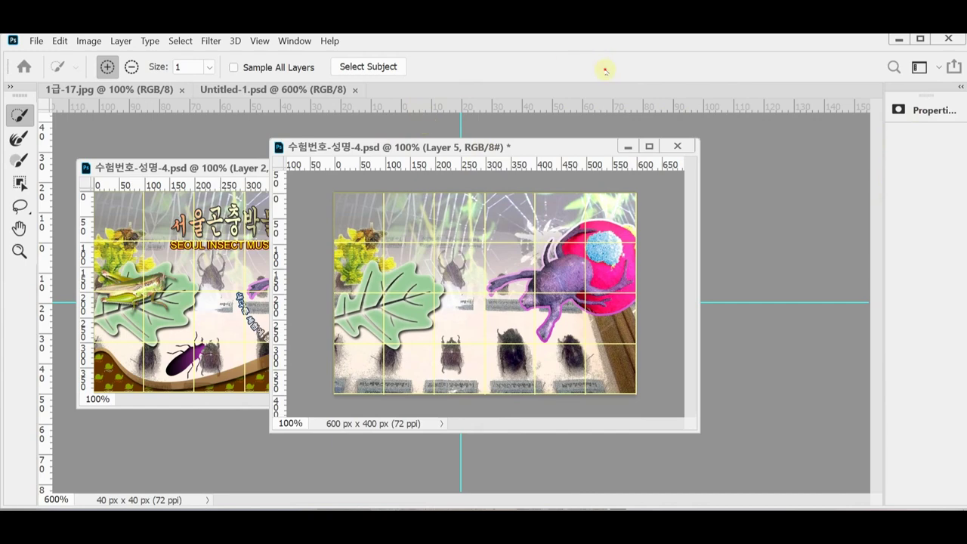
key(Escape)
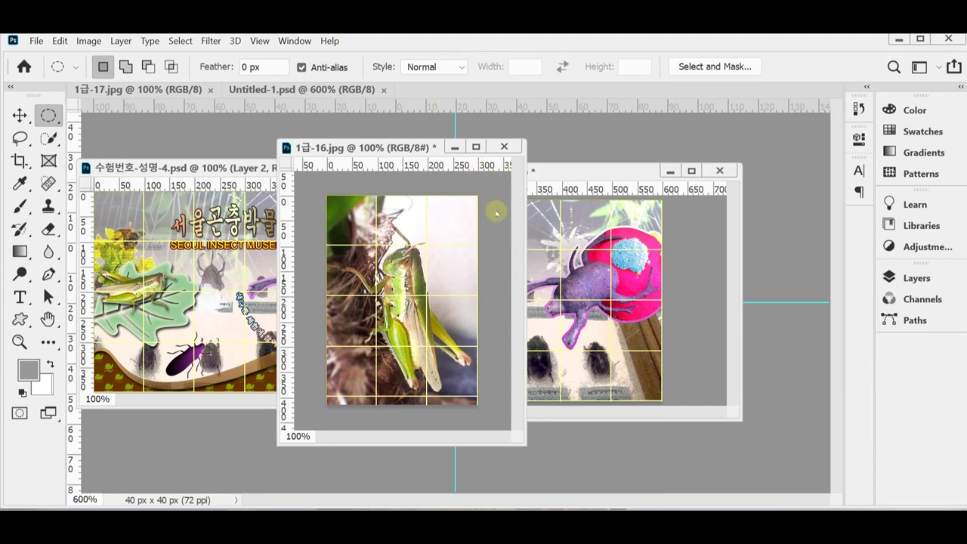
Try an elliptical selection above the grasshopper in 1급-16.jpg and reselect the whole grasshopper with the Quick Selection tool active
drag(459, 227, 386, 165)
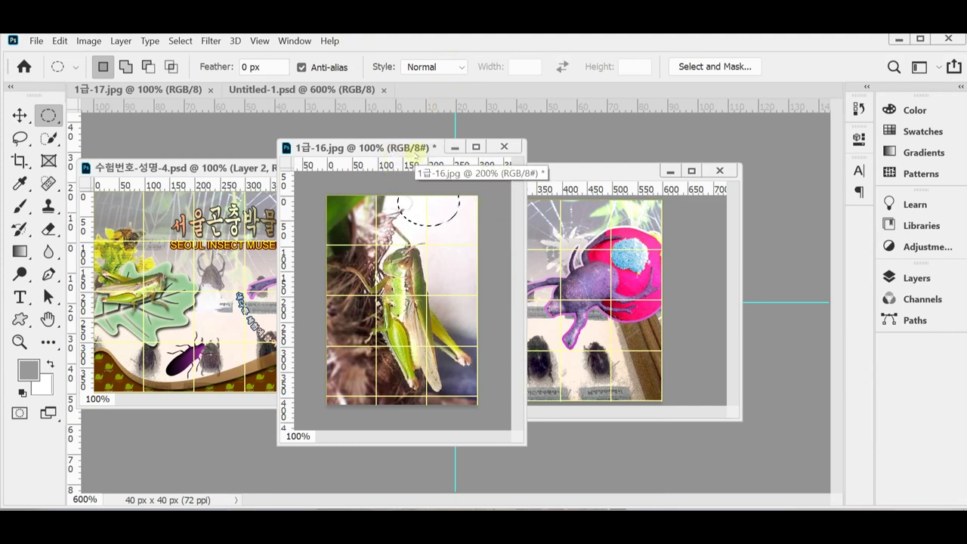
click(50, 139)
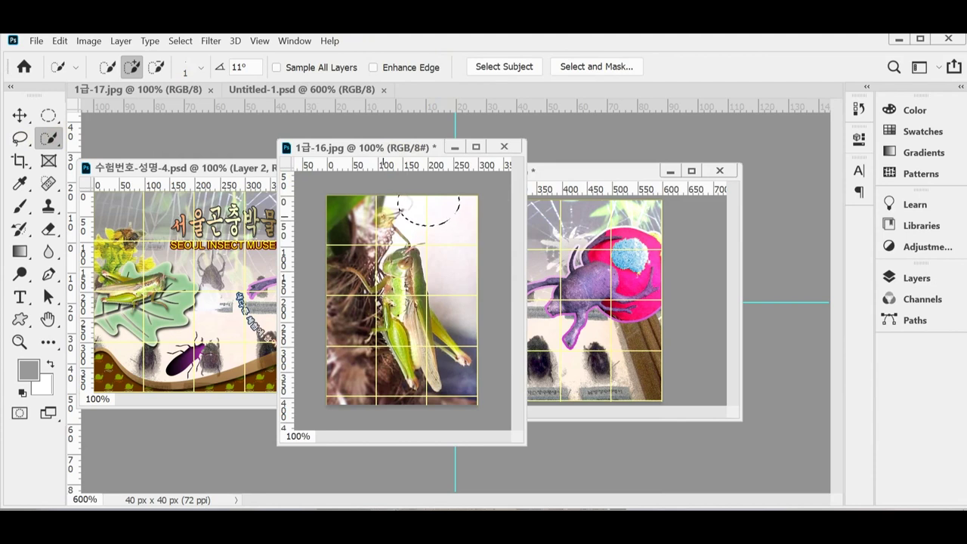
click(421, 226)
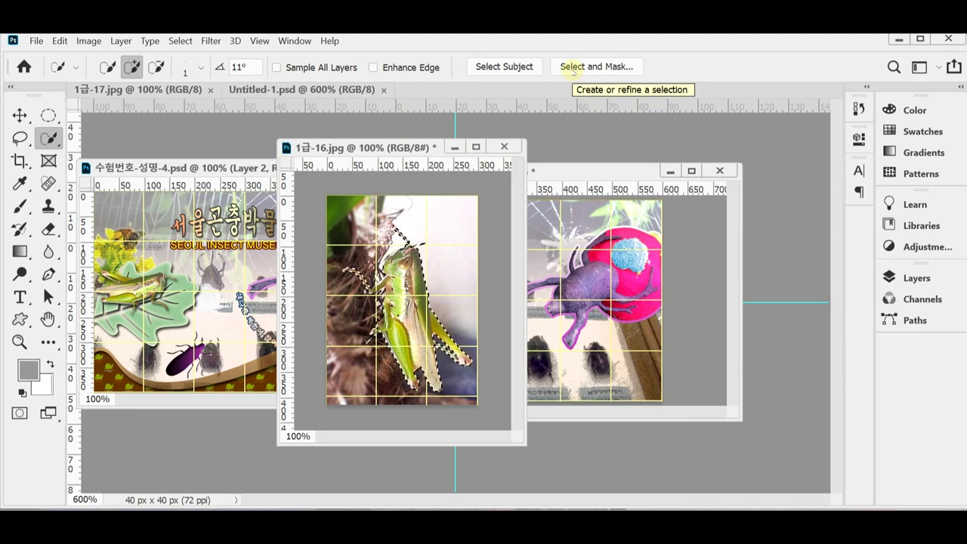
Open the grasshopper selection in Select and Mask and examine its Smooth and edge detection Radius settings
click(572, 68)
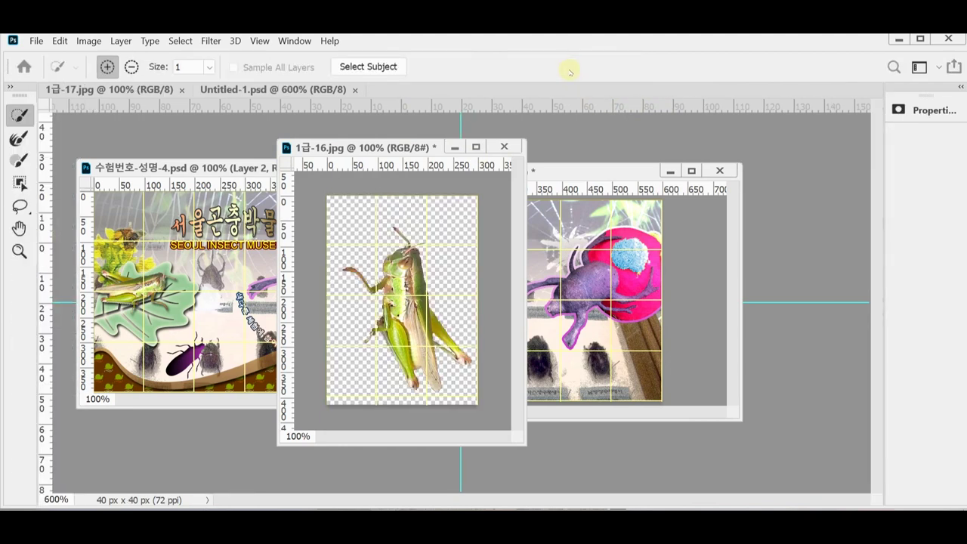
click(931, 111)
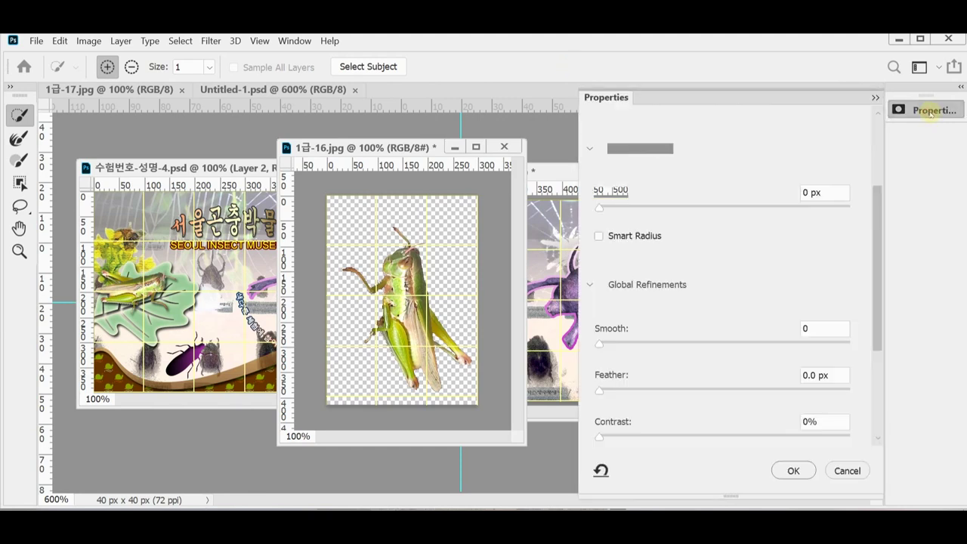
click(813, 328)
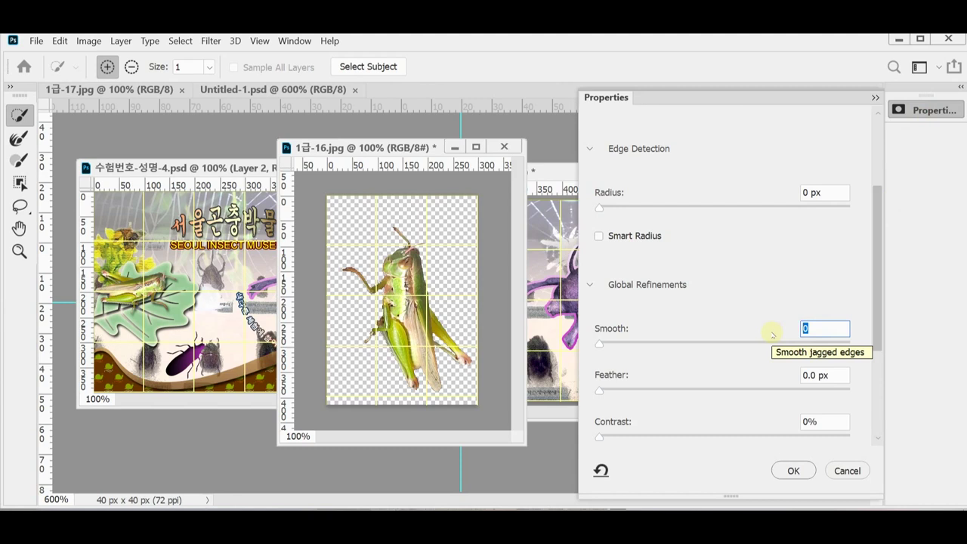
click(831, 191)
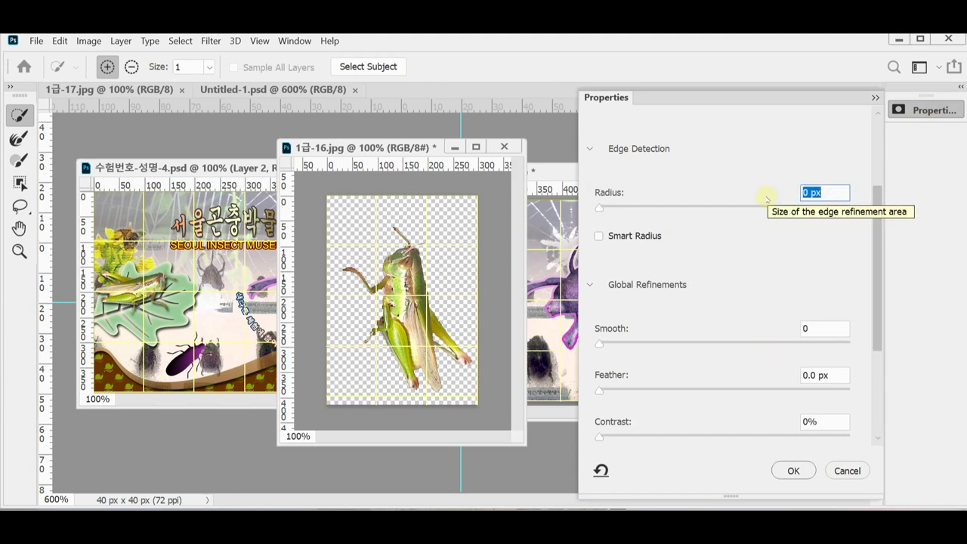
Set the edge detection radius to 1 px for the grasshopper cut-out and apply the refined selection
text(1)
key(Return)
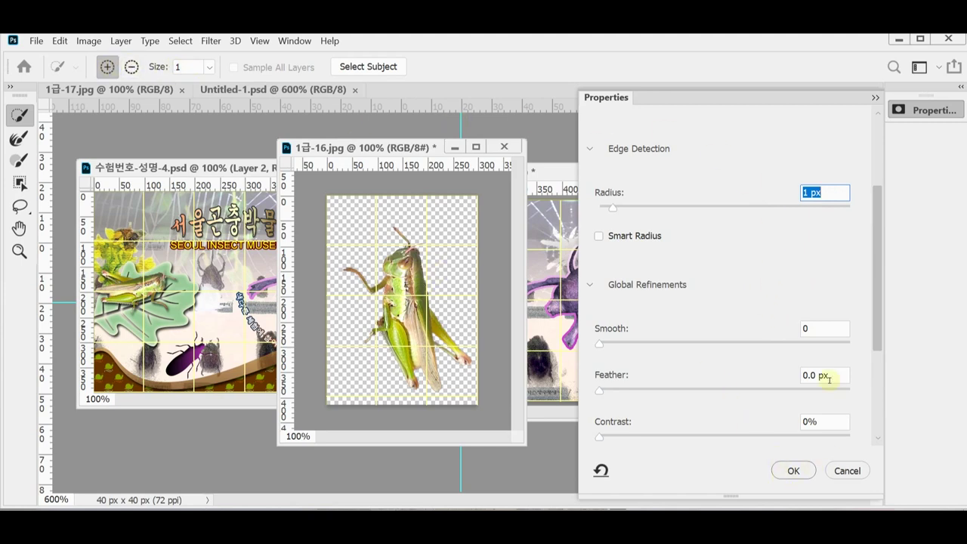
click(776, 470)
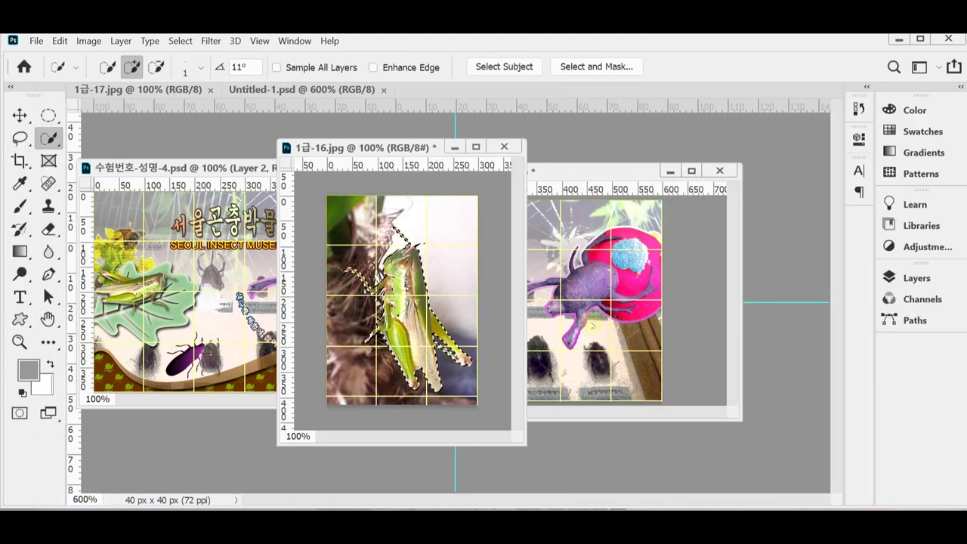
Close the grasshopper photo 1급-16.jpg and paste the cut-out grasshopper into the composition with the green oak leaf
click(676, 321)
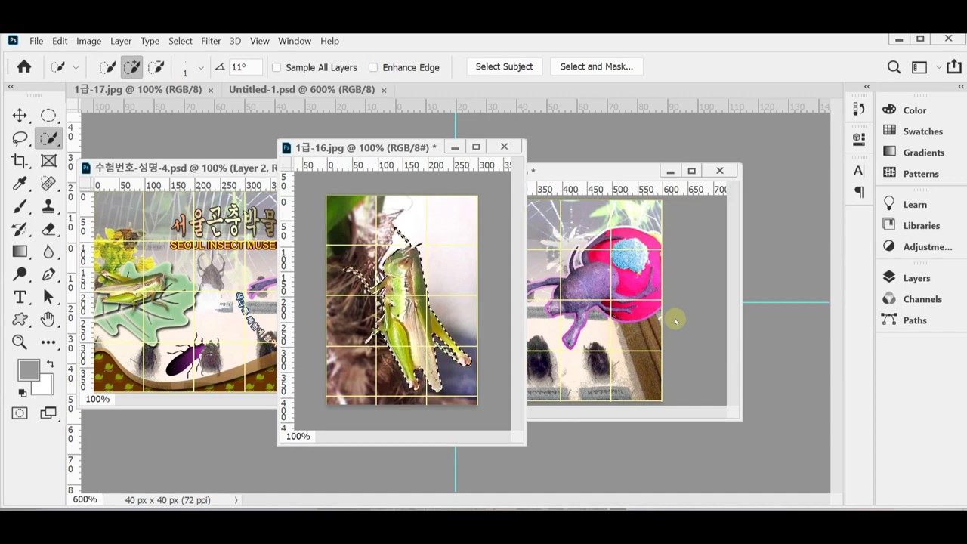
key(ctrl+w)
click(530, 239)
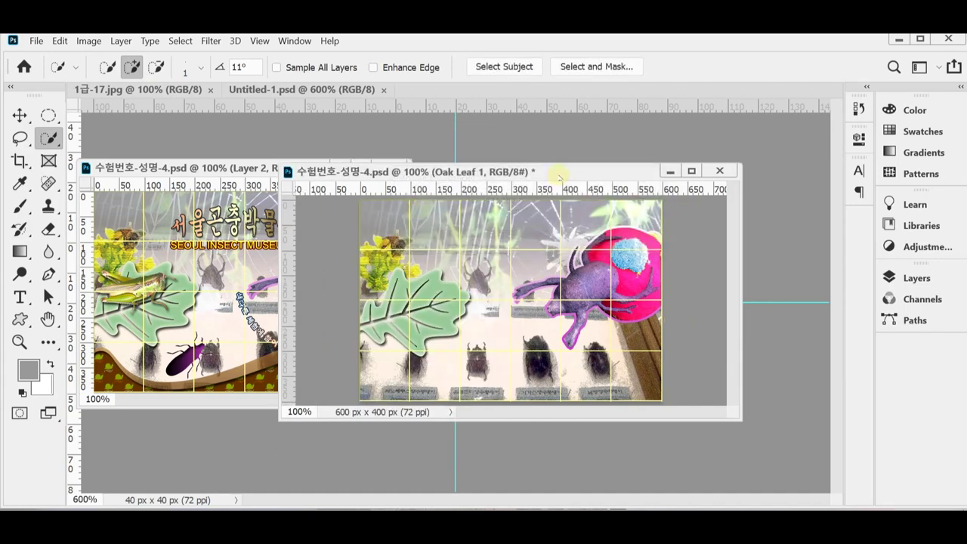
key(ctrl+v)
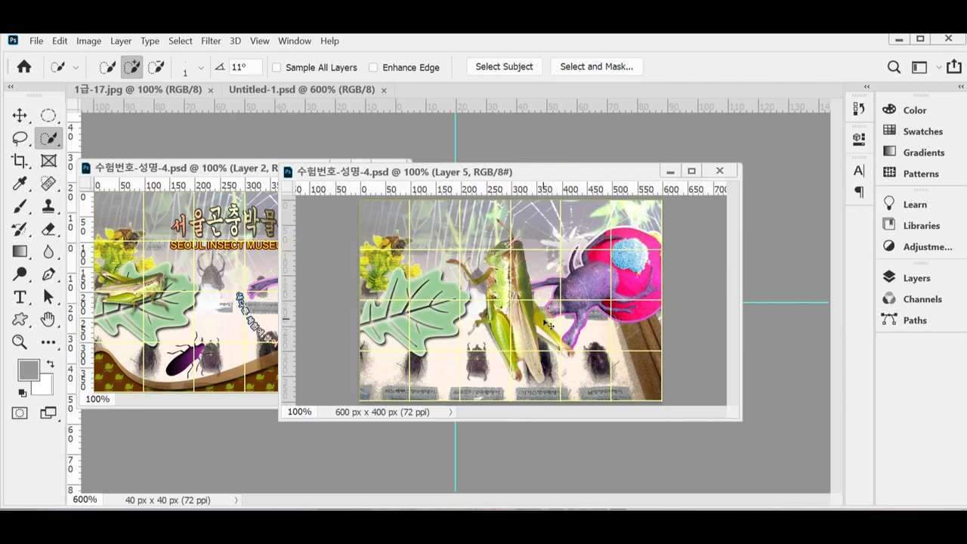
Flip the pasted grasshopper horizontally and scale it down proportionally to about 47%
key(ctrl+t)
right_click(512, 291)
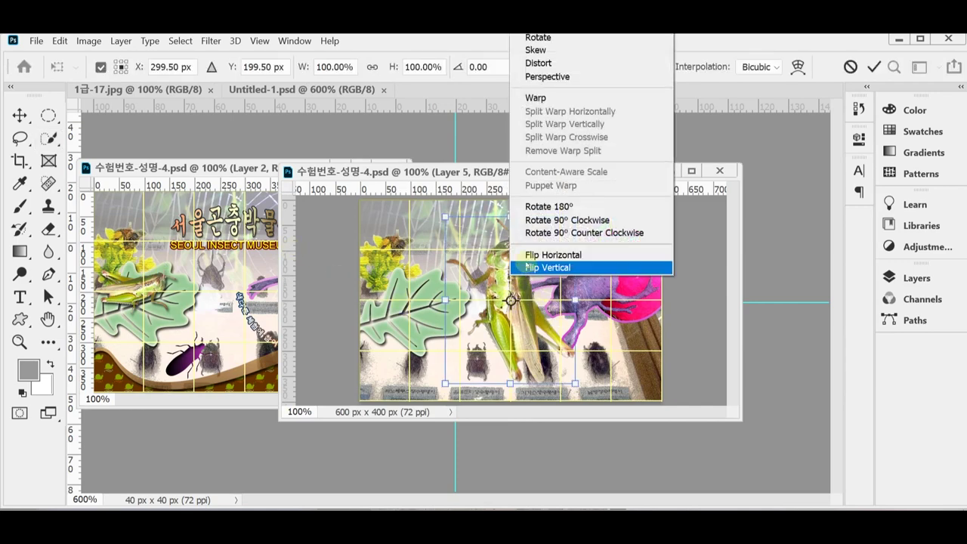
click(529, 256)
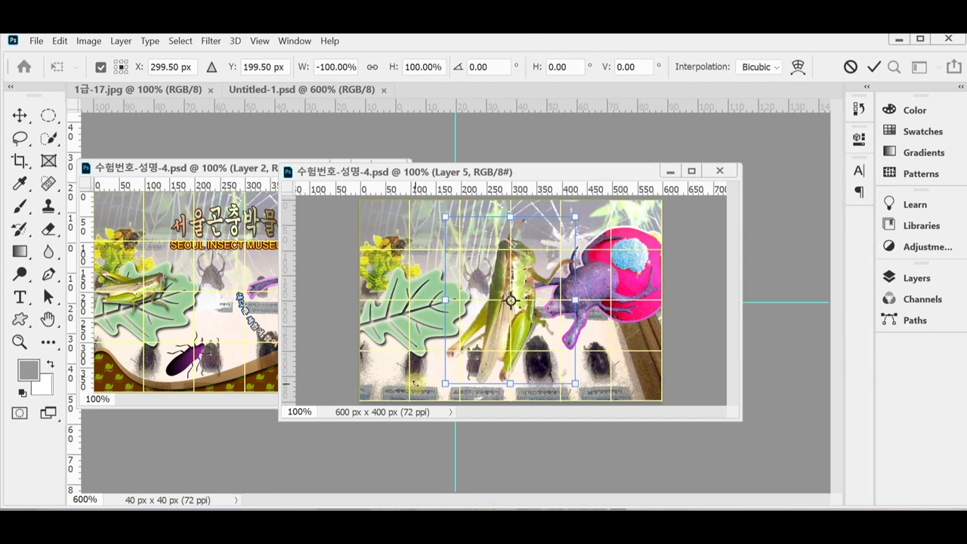
drag(445, 383, 521, 300)
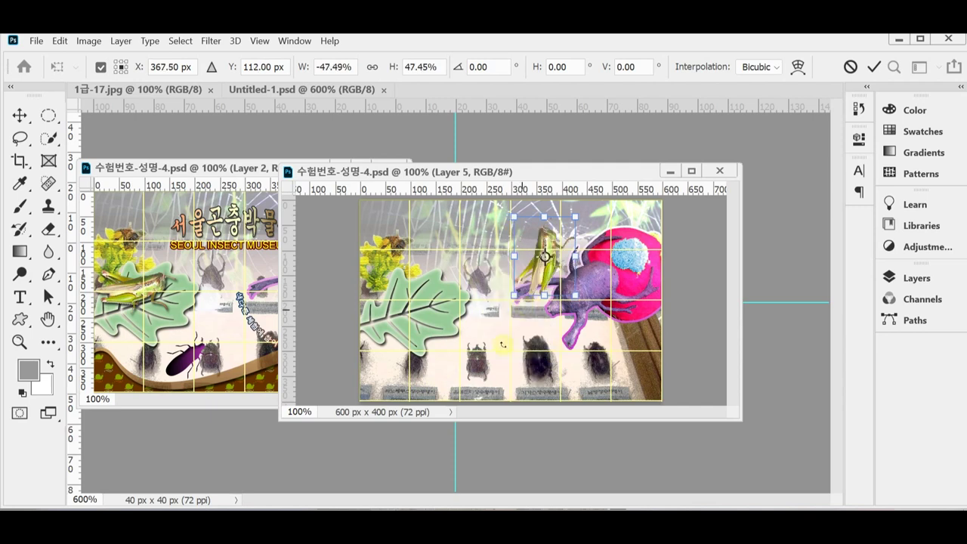
Rotate the grasshopper to an angle of about -114° so it lies nearly level, and place it on the green oak leaf
drag(493, 335, 445, 241)
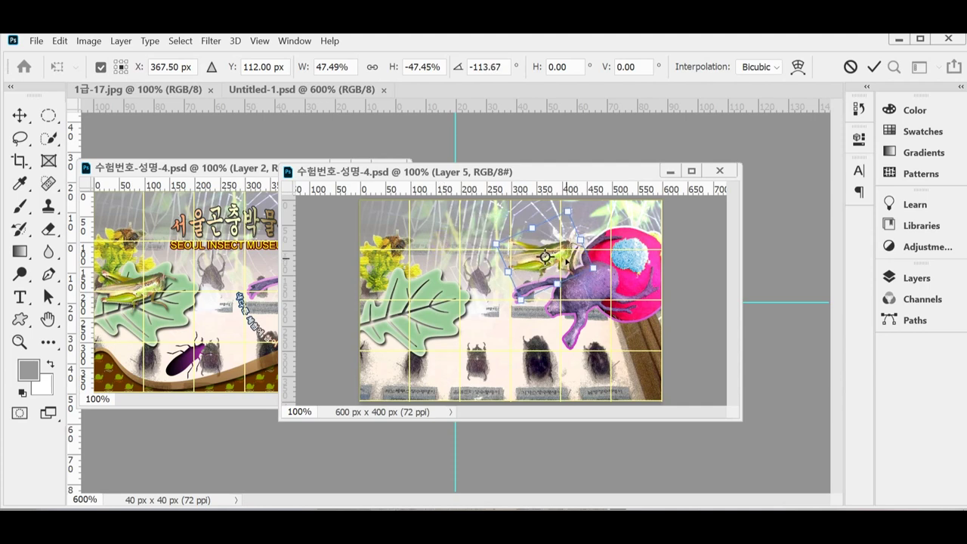
mouse_move(565, 247)
mouse_down()
mouse_move(573, 246)
mouse_move(406, 303)
mouse_move(438, 294)
mouse_move(428, 296)
mouse_up()
key(Return)
key(w)
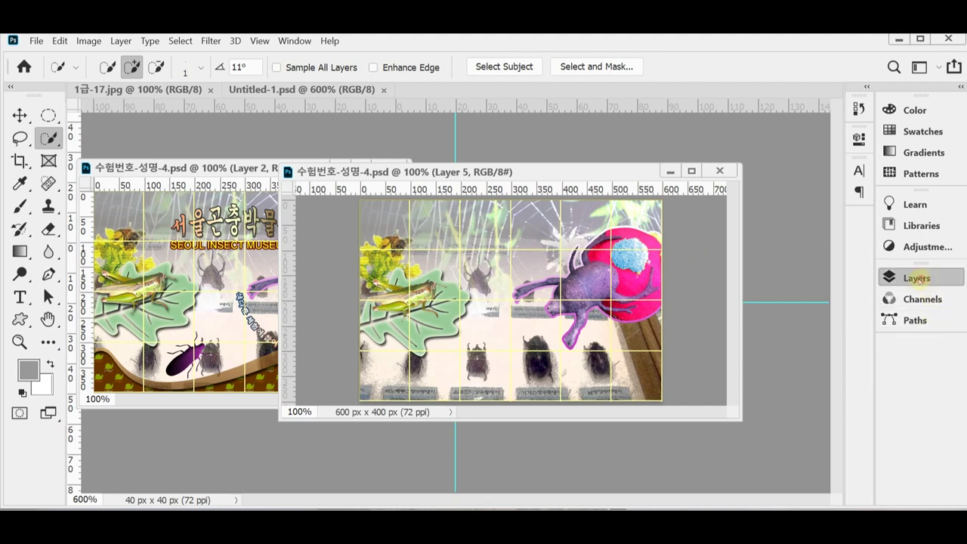
Add a Drop Shadow with the default settings to the grasshopper layer
click(917, 280)
click(707, 469)
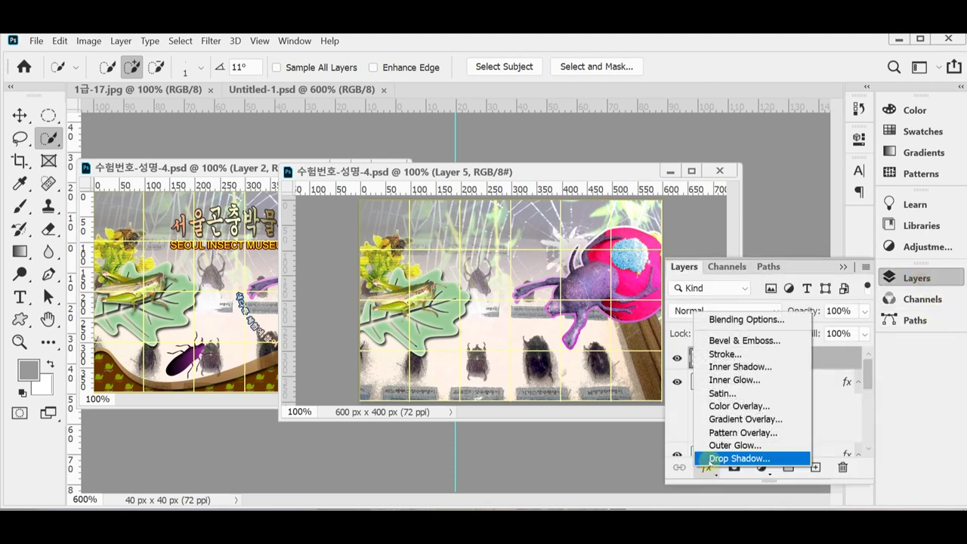
click(714, 459)
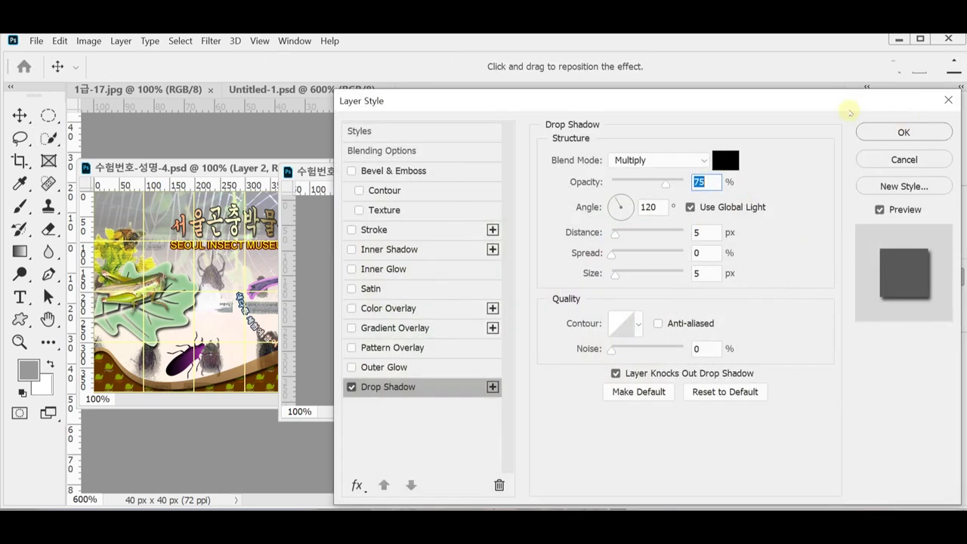
click(900, 133)
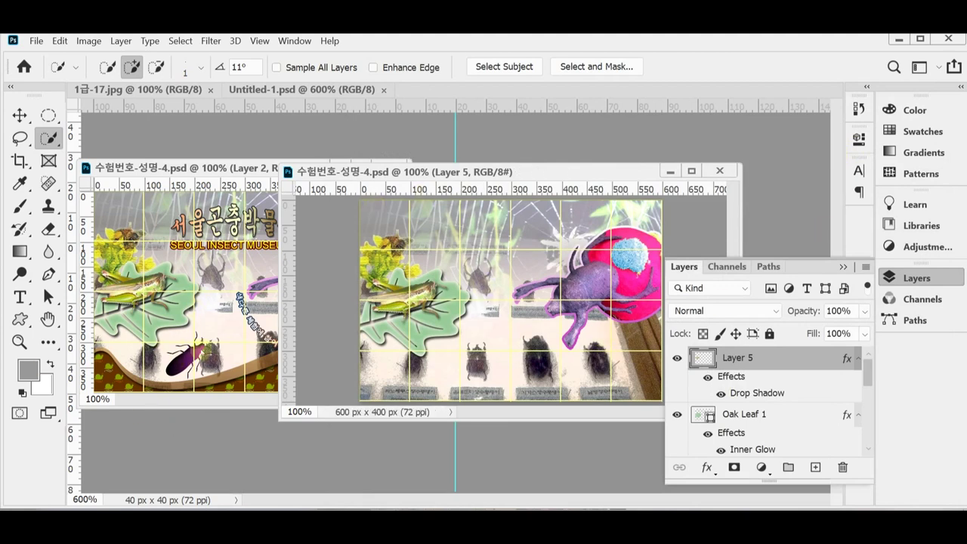
click(896, 278)
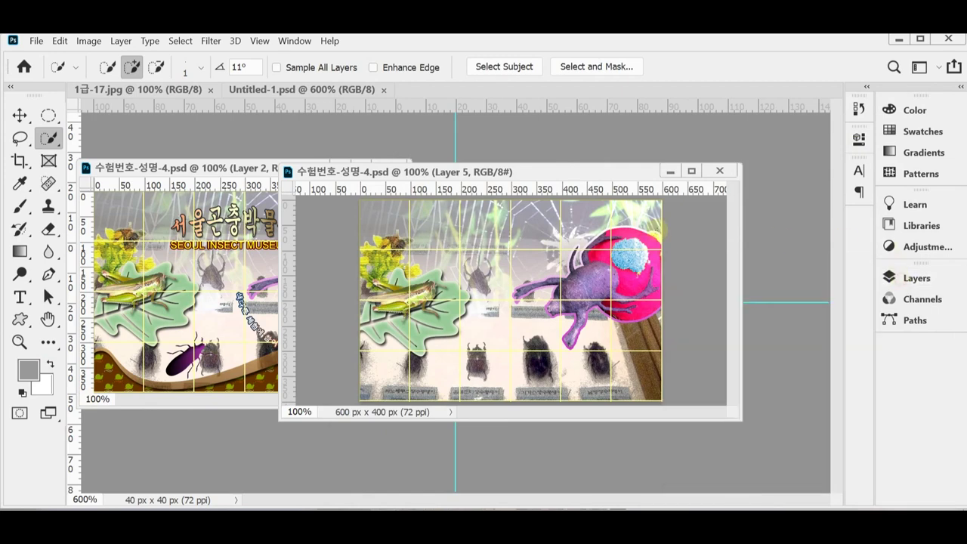
Narrow the composition window to uncover the reference image, and expand the Insects and Arachnids group of custom shapes
drag(281, 256, 396, 254)
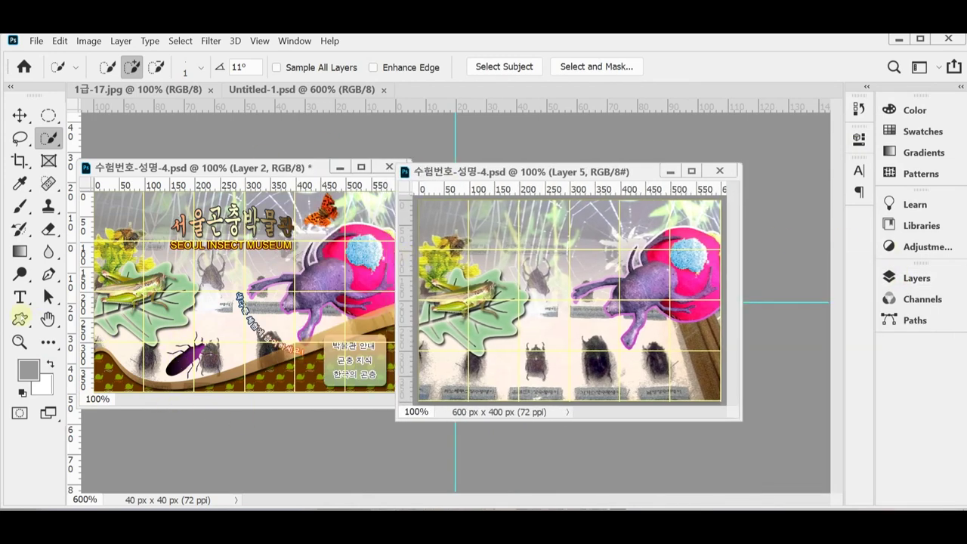
click(20, 319)
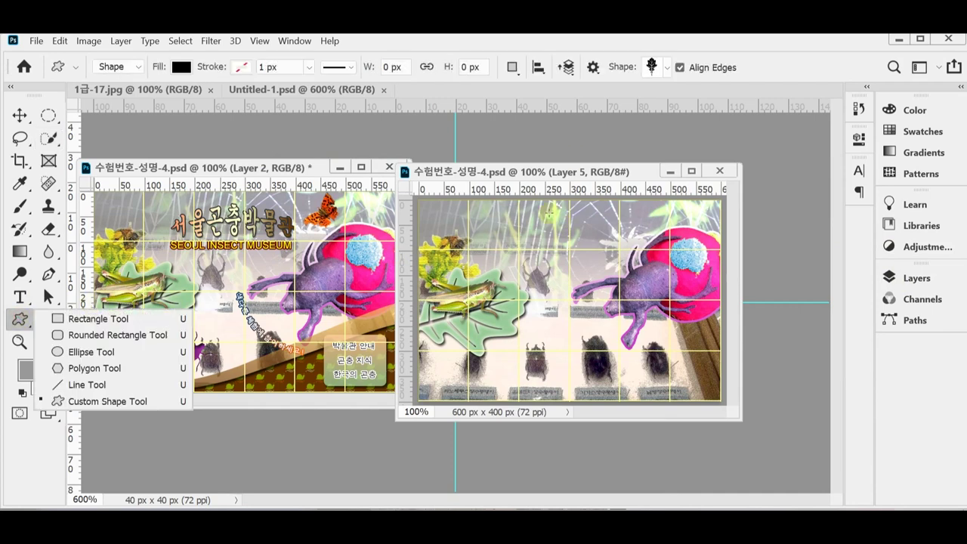
click(667, 67)
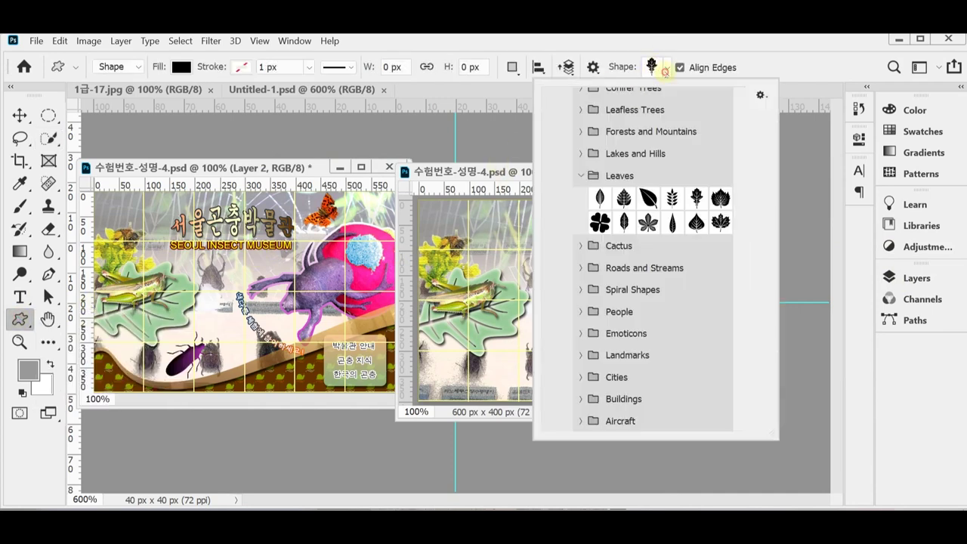
click(594, 177)
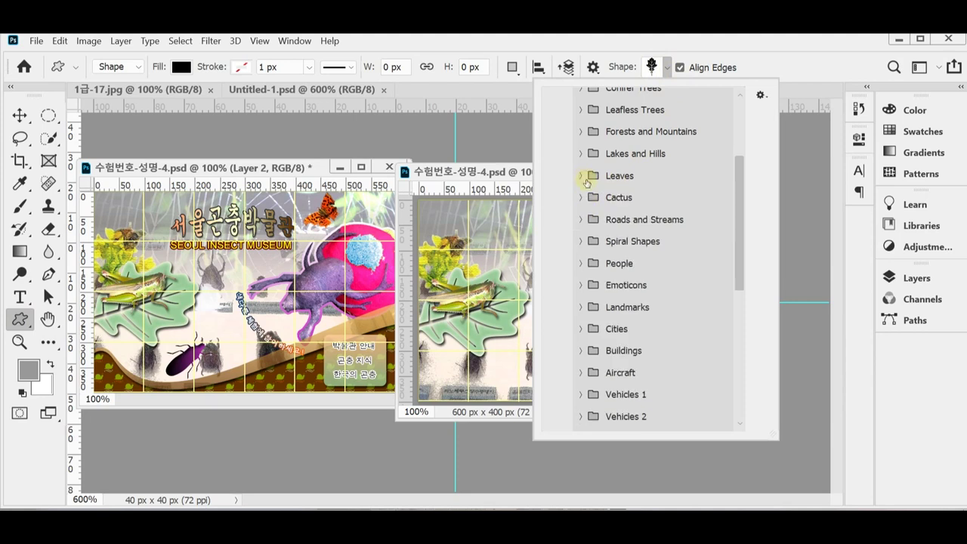
scroll(595, 178, up, 3)
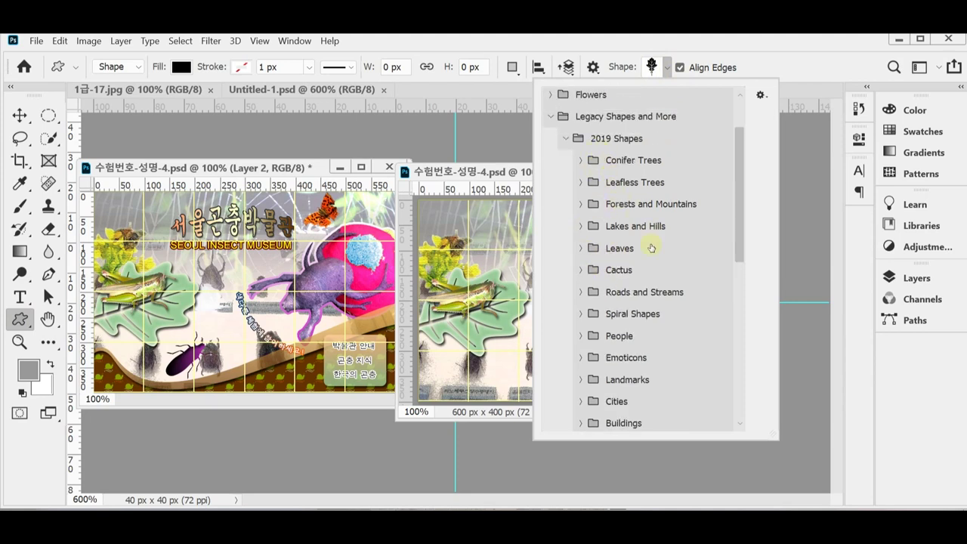
scroll(654, 319, down, 5)
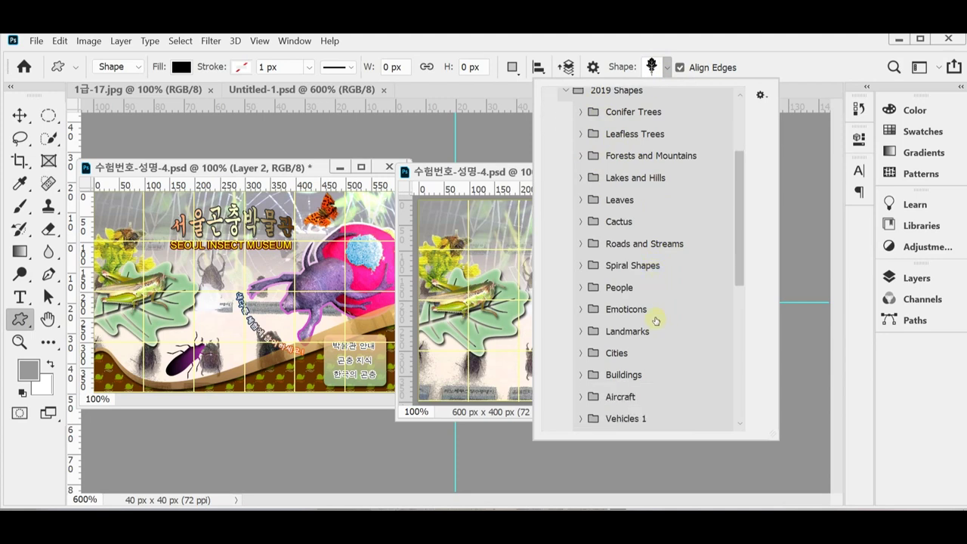
scroll(654, 319, up, 3)
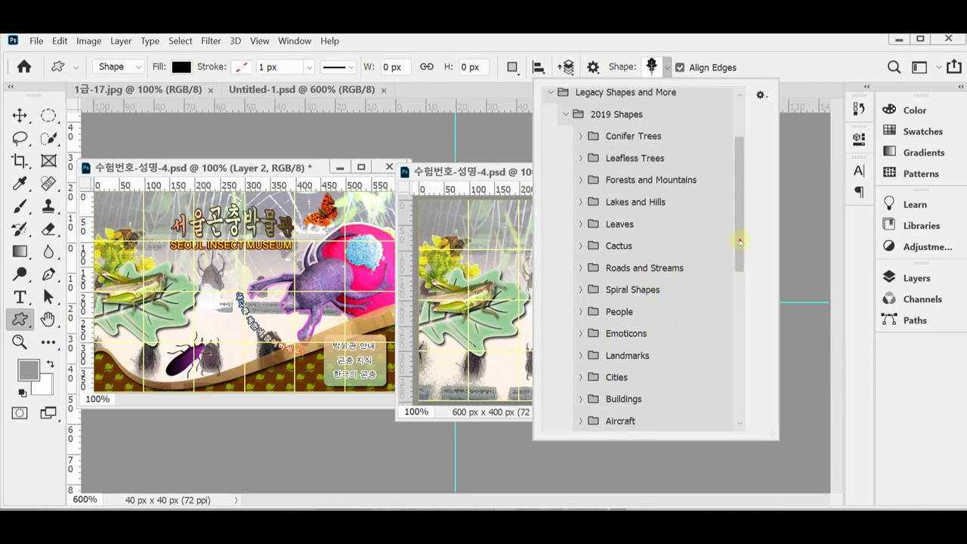
drag(740, 242, 752, 339)
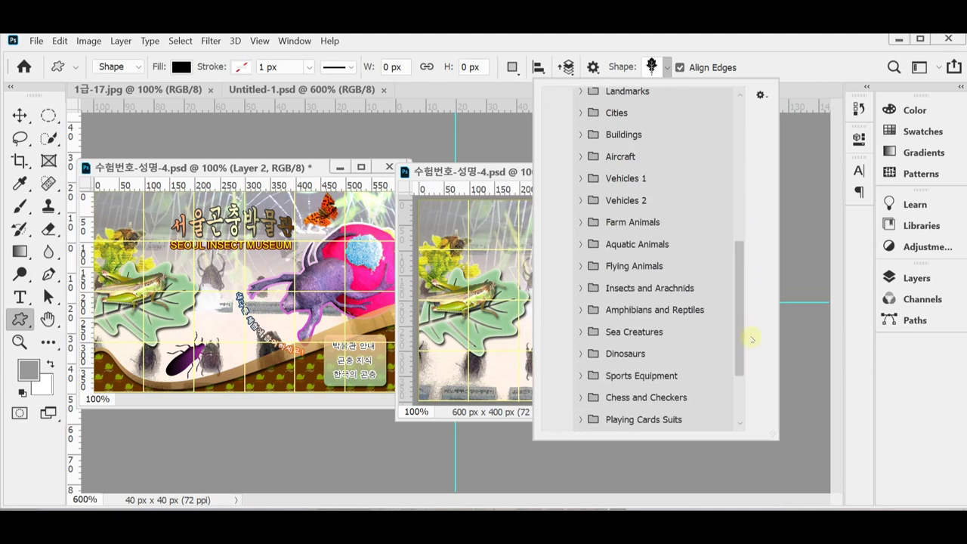
click(612, 288)
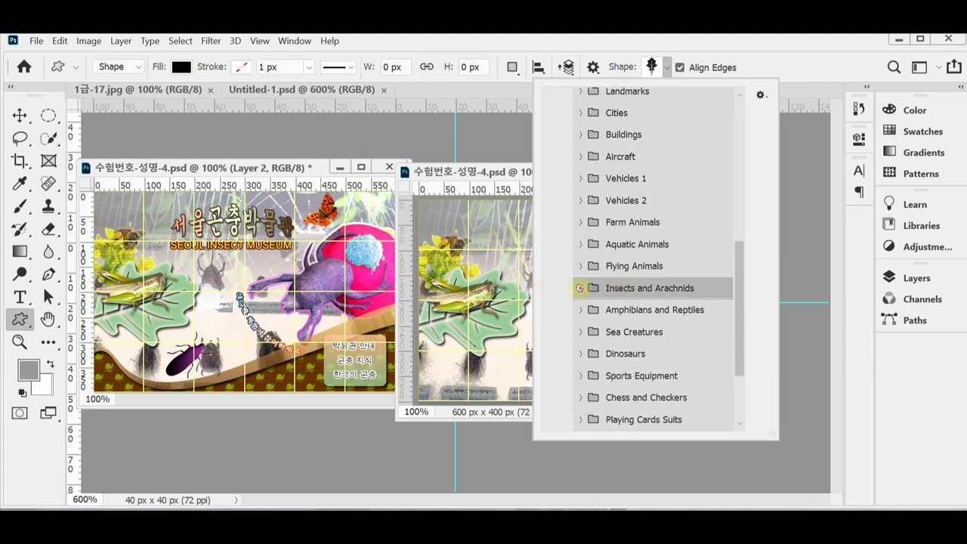
click(579, 288)
drag(741, 275, 741, 328)
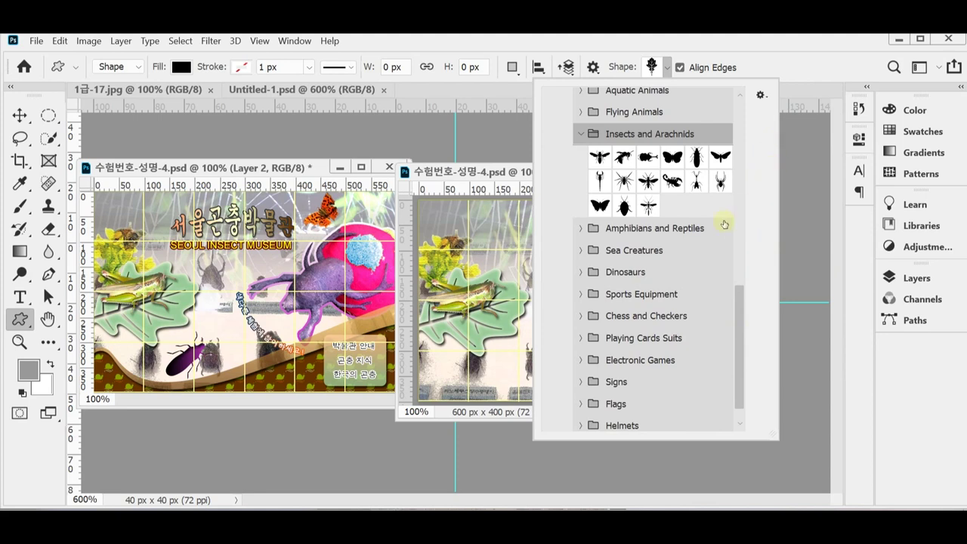
Draw the Lightning Bug custom shape, about 63 × 111 px, among the dark beetles below the oak leaf
click(696, 156)
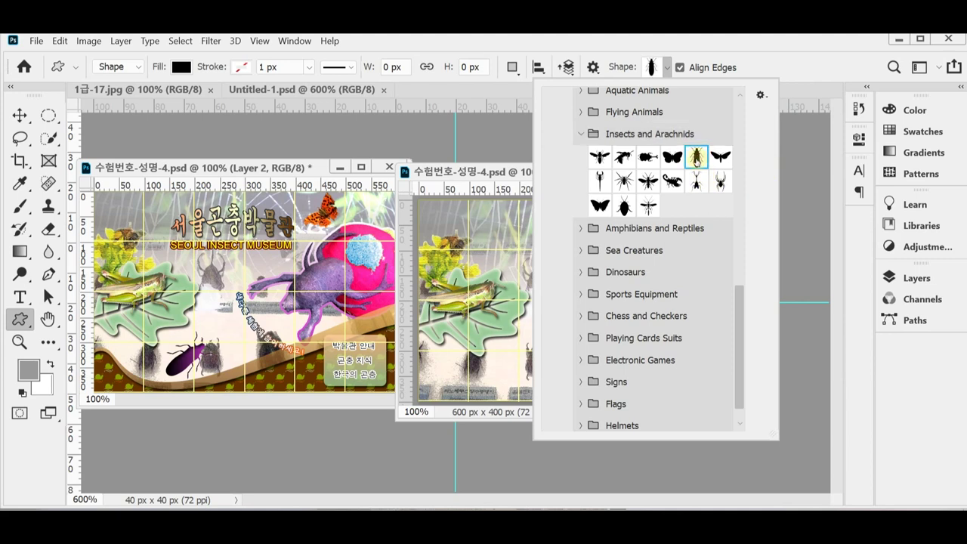
click(766, 64)
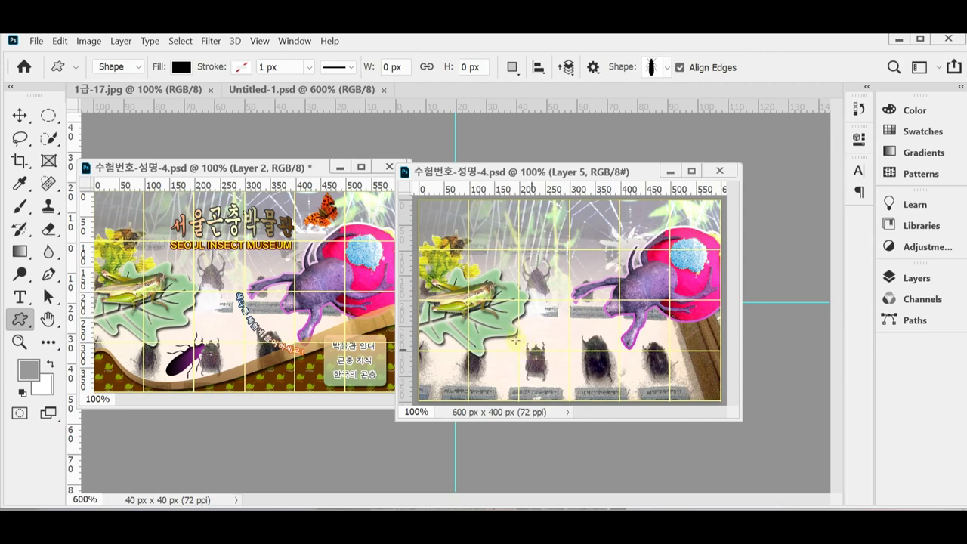
mouse_move(497, 330)
mouse_down()
mouse_move(533, 384)
mouse_move(533, 418)
mouse_move(530, 388)
mouse_up()
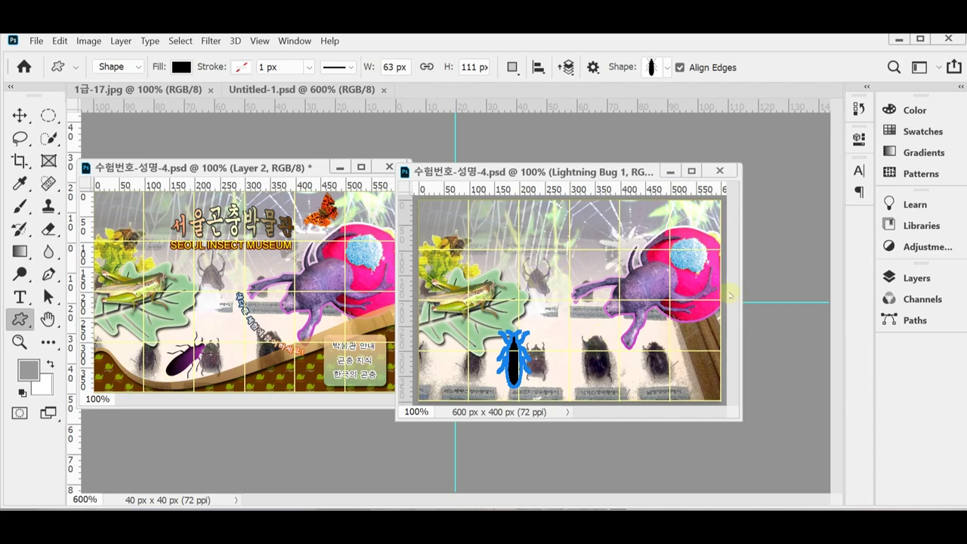
Add a Gradient Overlay layer style to the lightning bug shape
click(911, 278)
click(707, 468)
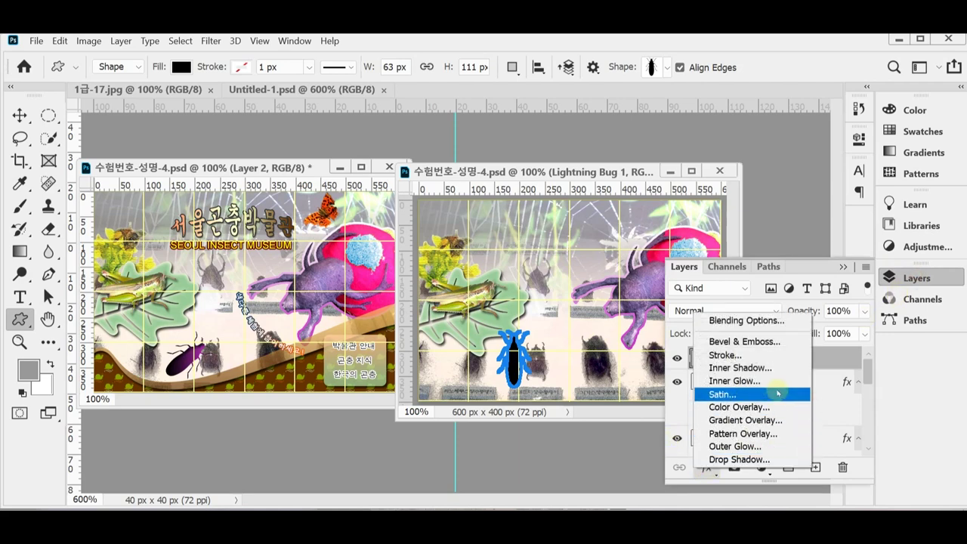
click(784, 420)
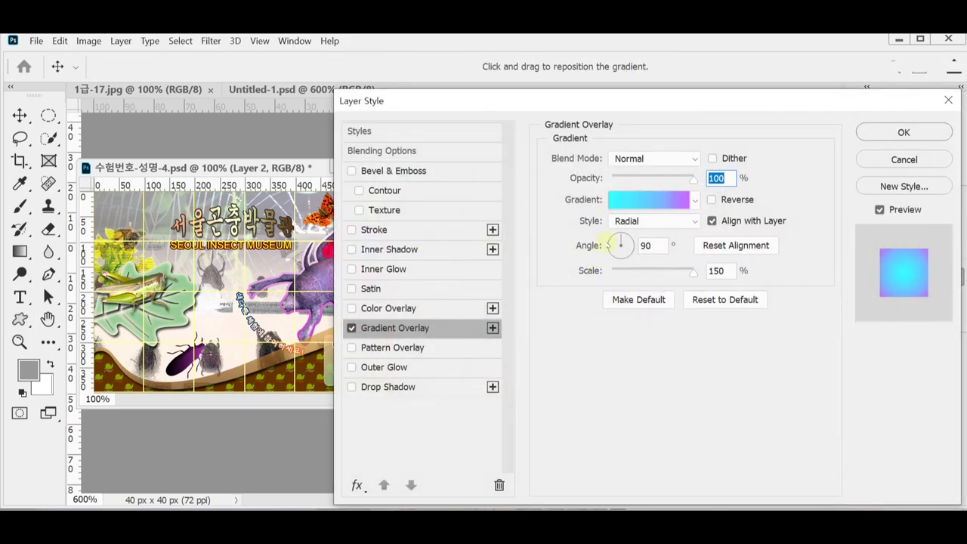
Change the gradient's starting color stop to black
click(659, 199)
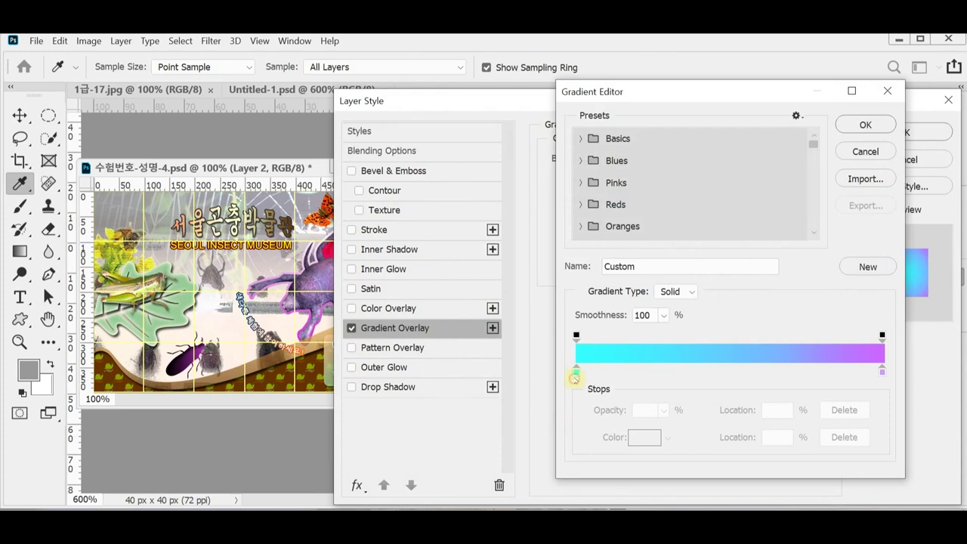
click(575, 370)
double_click(576, 371)
click(373, 327)
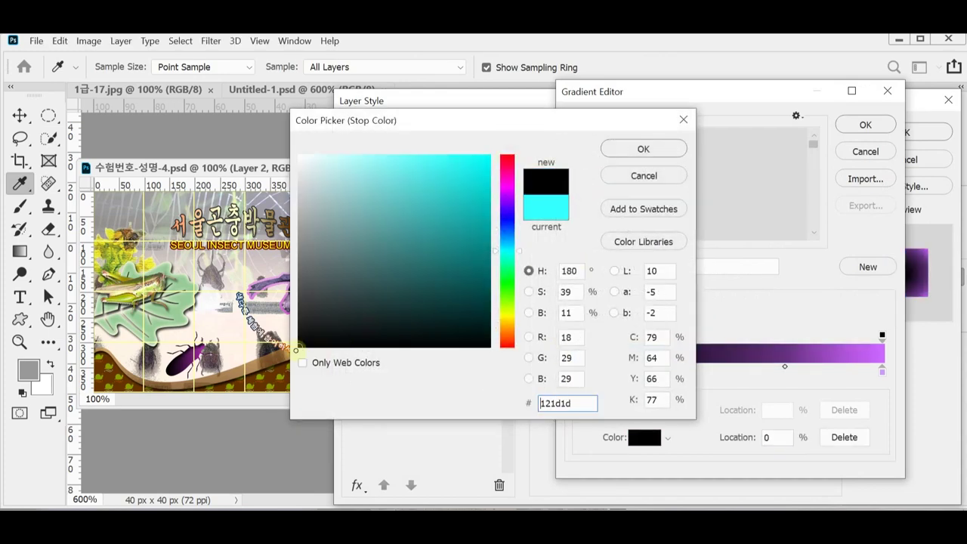
drag(297, 349, 295, 352)
click(643, 149)
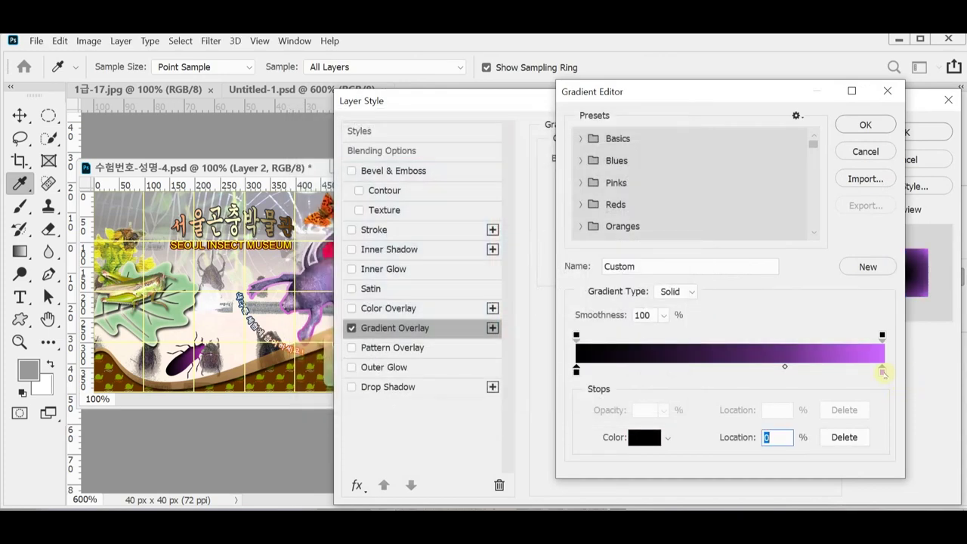
Change the gradient's ending color stop at 100% to magenta #c3c
click(883, 370)
double_click(883, 370)
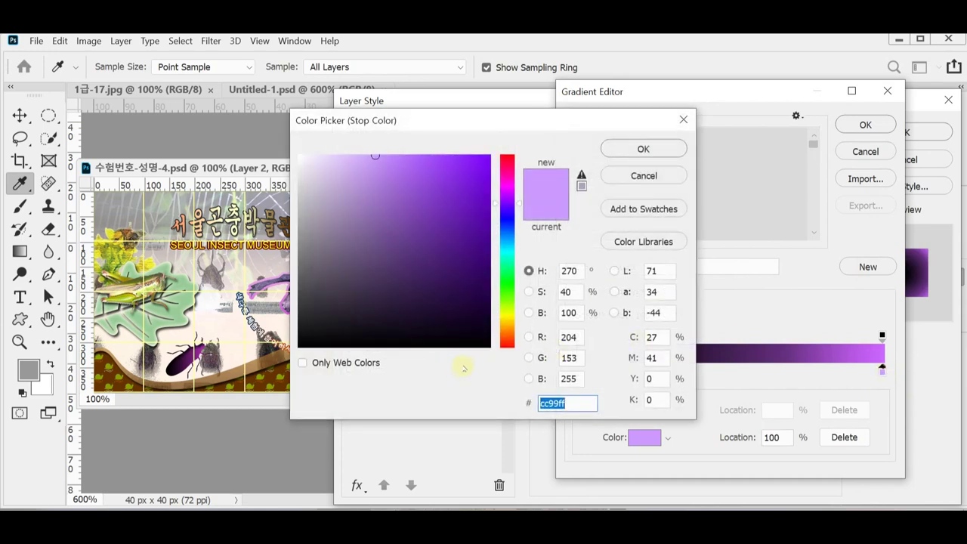
text(c3c)
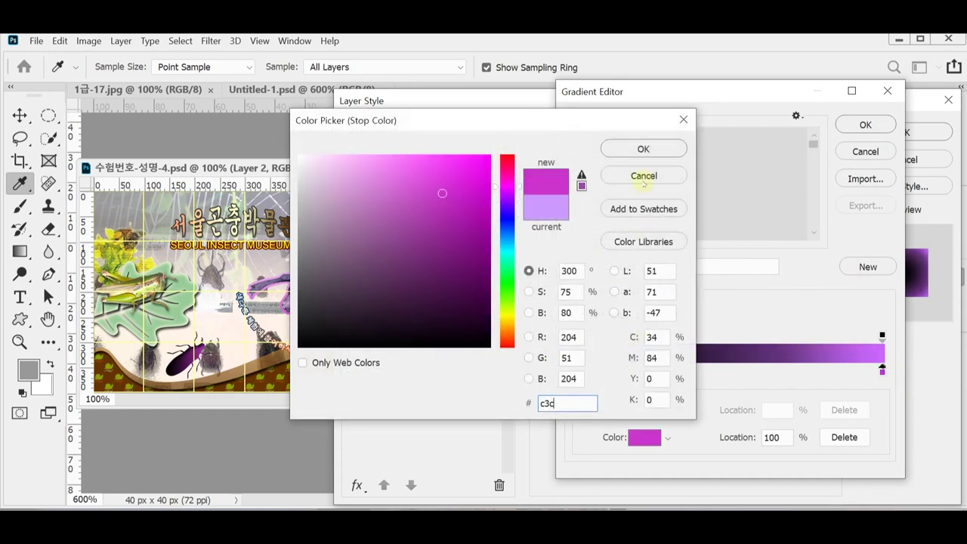
click(649, 155)
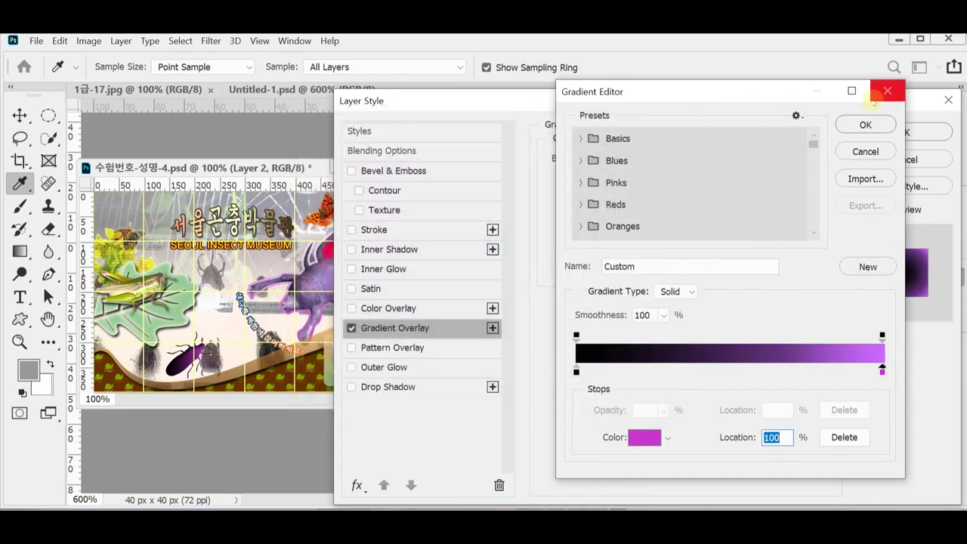
Accept the edited gradient and set the Gradient Overlay angle to 0°
click(869, 125)
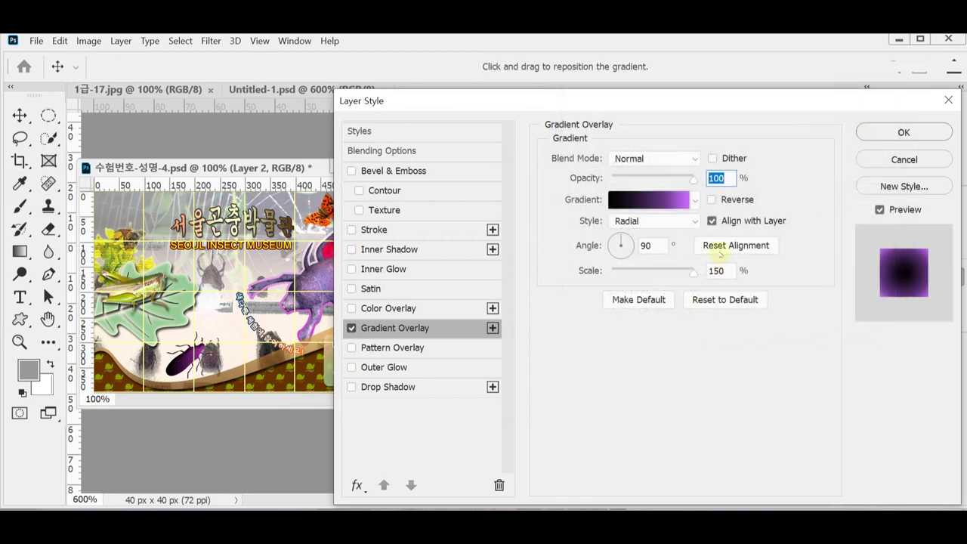
double_click(652, 246)
text(0)
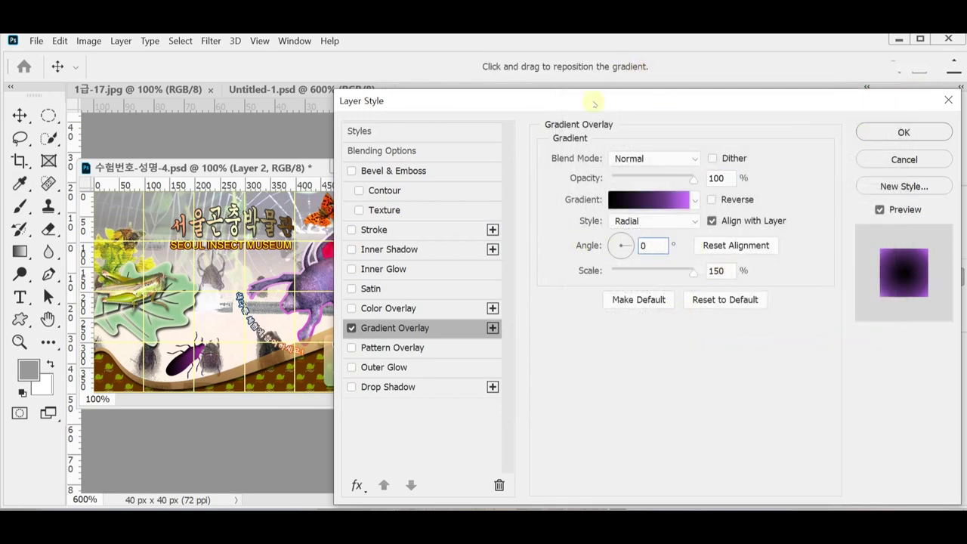
drag(595, 103, 762, 154)
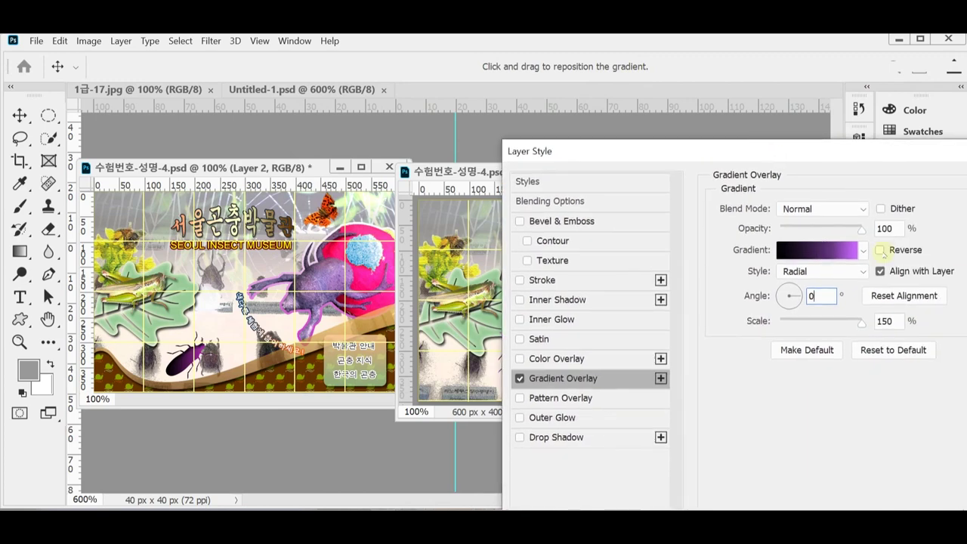
Reposition the gradient's purple stop at its far end and set the color midpoint's location to 50%
click(835, 251)
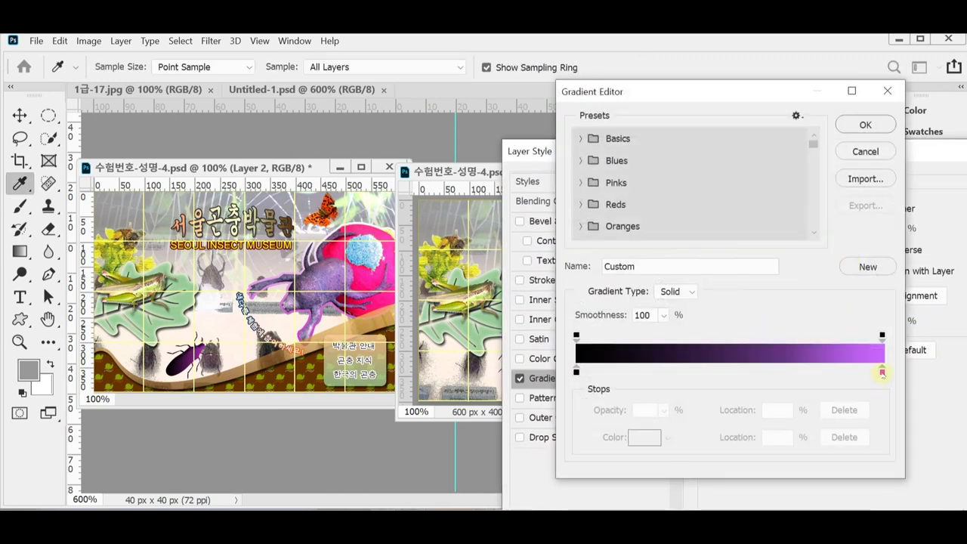
drag(882, 373, 899, 416)
drag(829, 372, 883, 371)
drag(784, 369, 717, 367)
text(50)
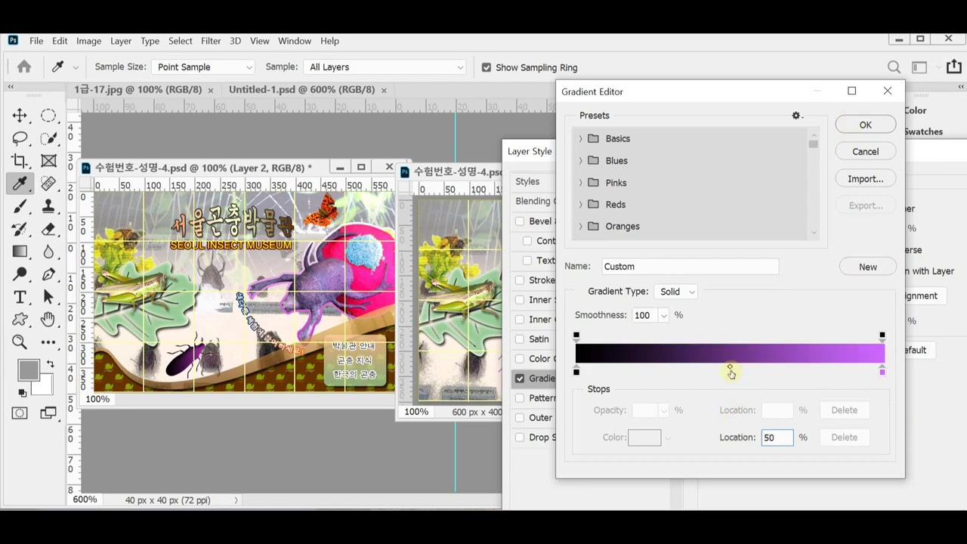
click(863, 126)
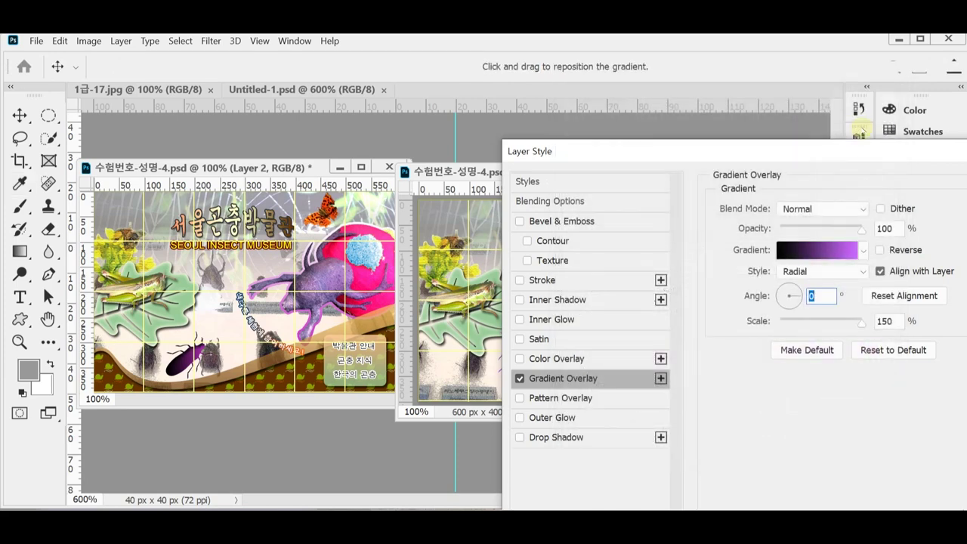
Change the lightning bug's Gradient Overlay style to Linear
drag(687, 148, 583, 128)
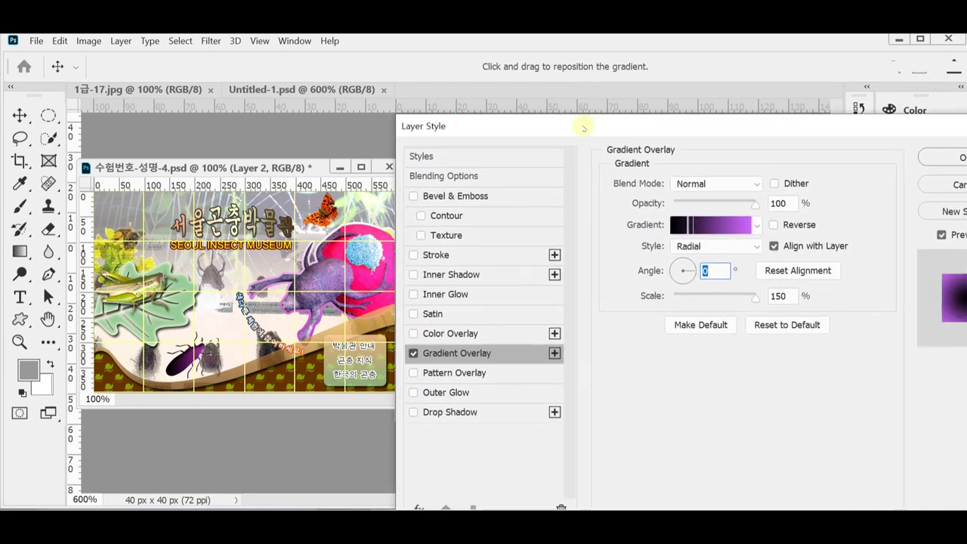
click(708, 246)
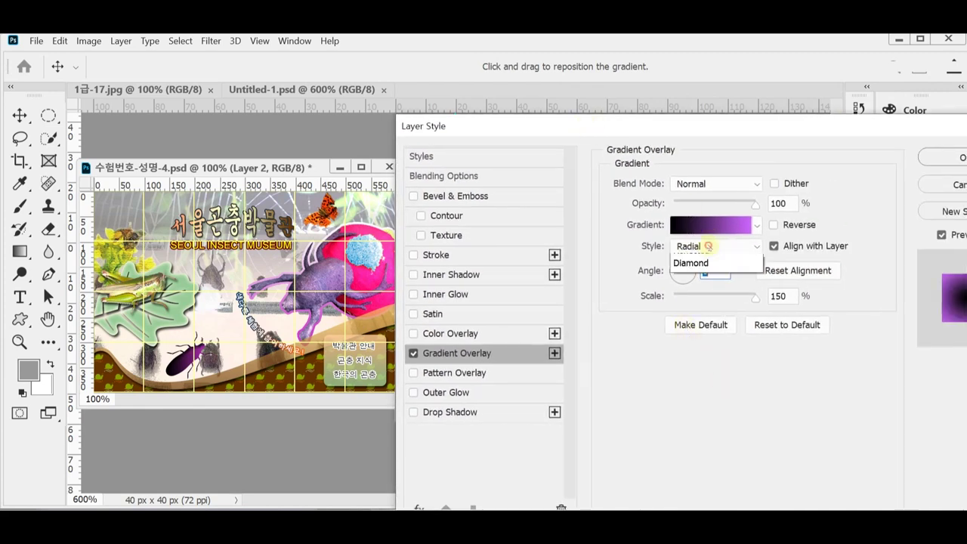
click(684, 259)
drag(635, 130, 673, 127)
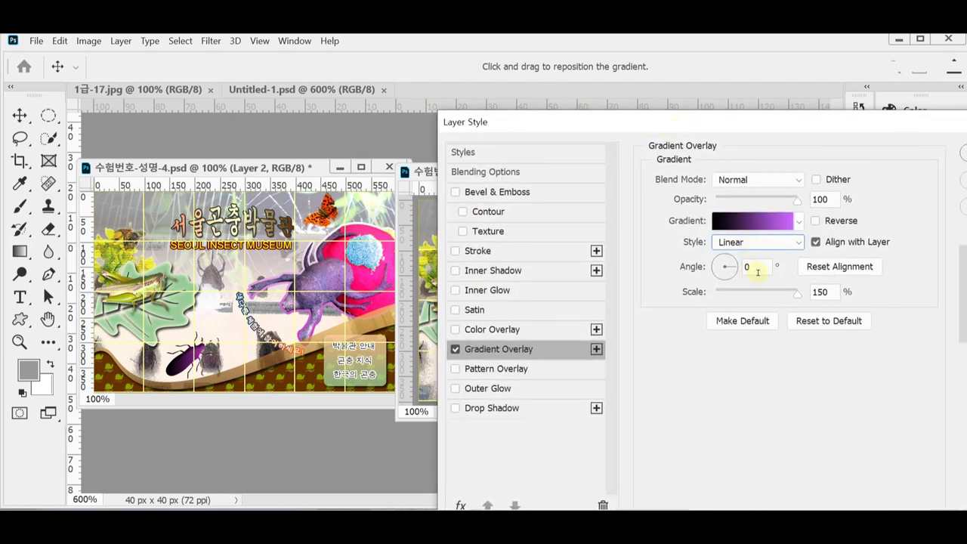
drag(665, 121, 510, 152)
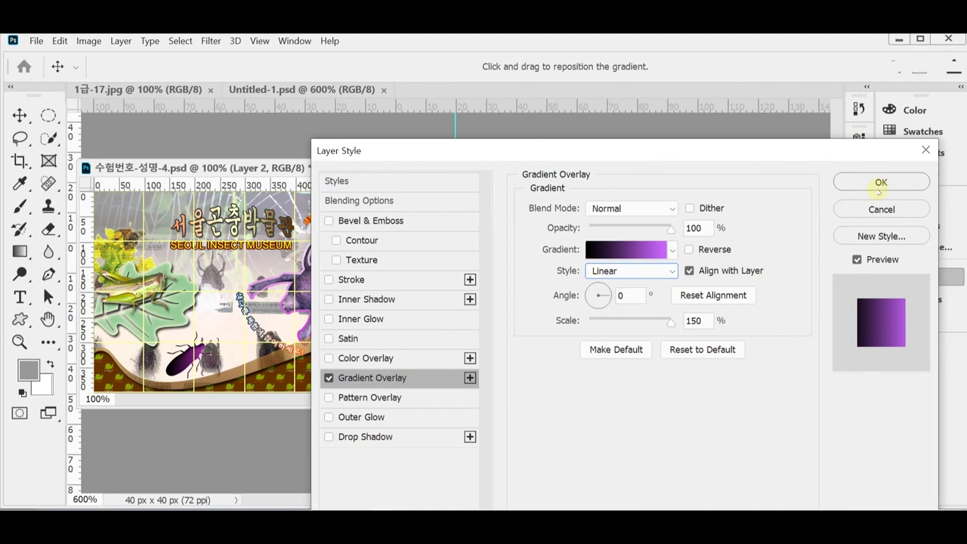
Add an Inner Shadow to the lightning bug and set its opacity to 75%
click(383, 300)
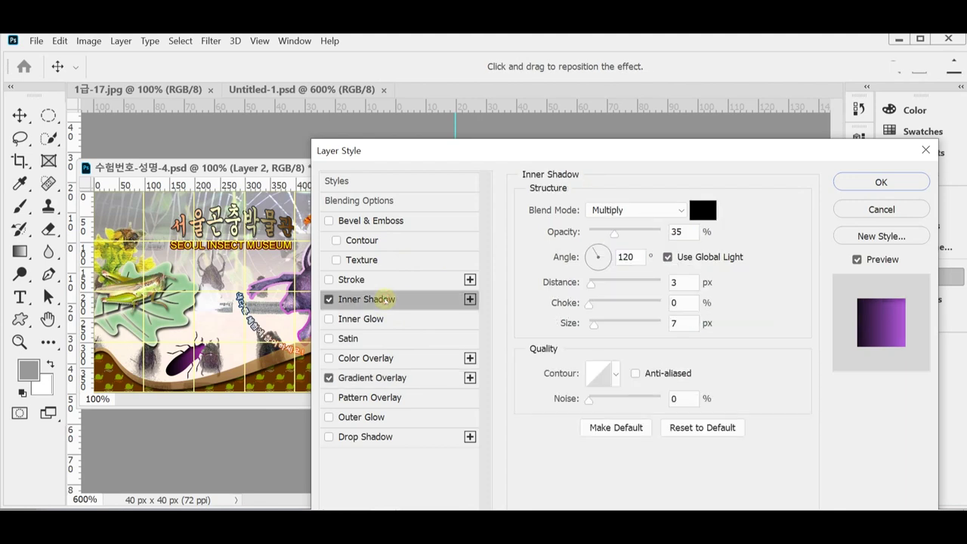
click(676, 282)
double_click(687, 232)
text(120)
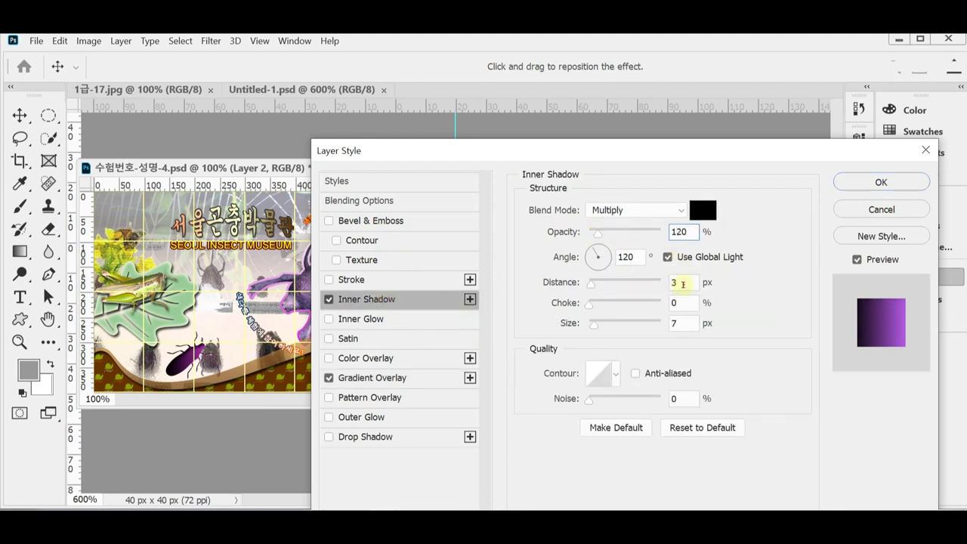
click(683, 285)
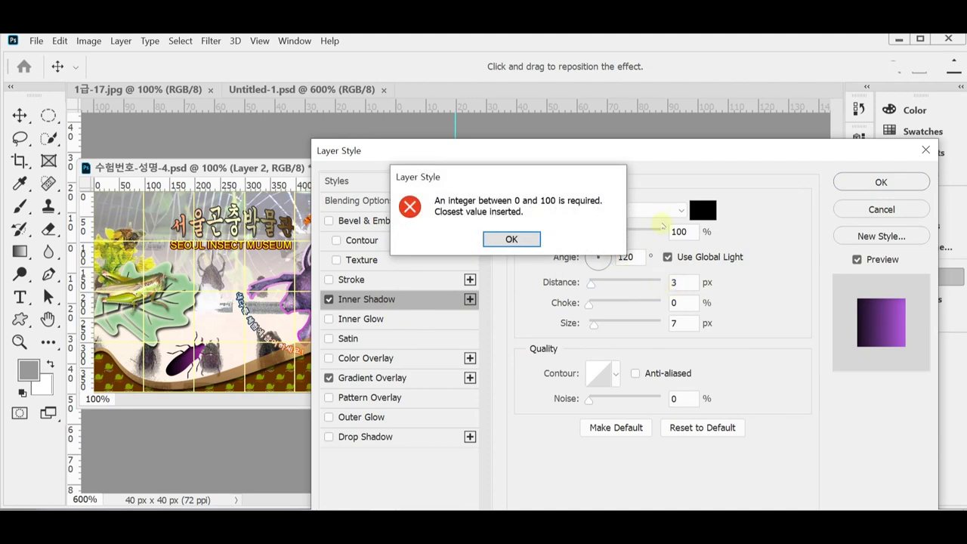
key(Return)
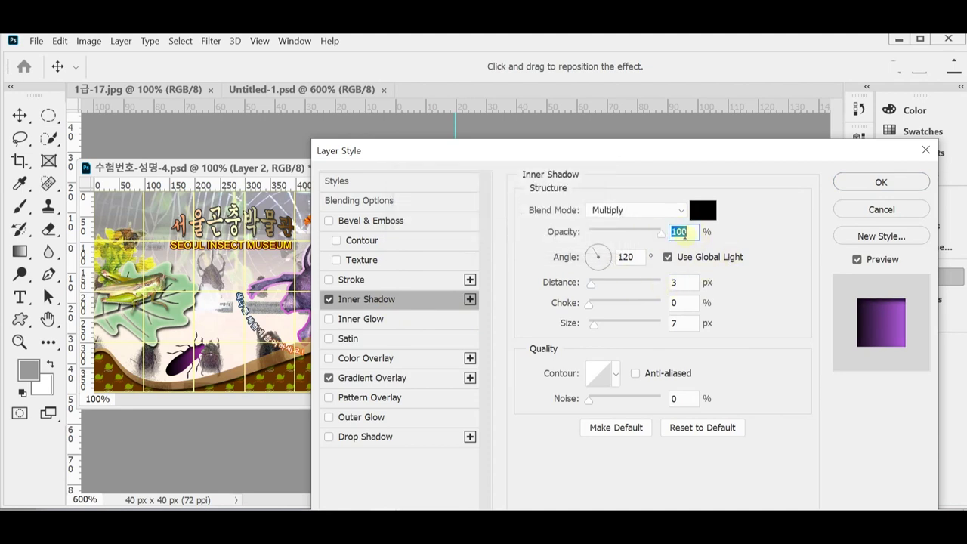
text(75)
Set the inner shadow's distance to 5 px and size to 5 px, and apply the layer styles
double_click(678, 282)
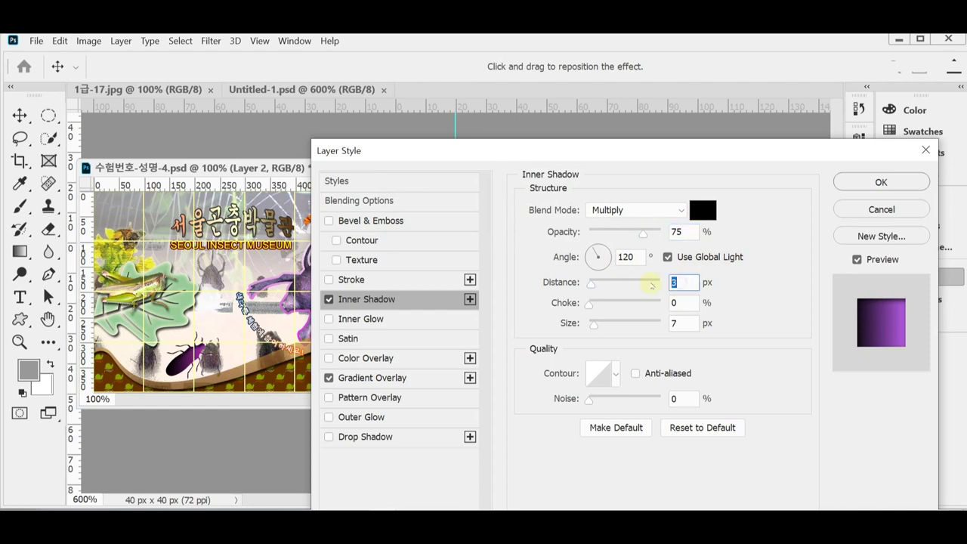
text(5)
double_click(678, 323)
text(5)
click(869, 182)
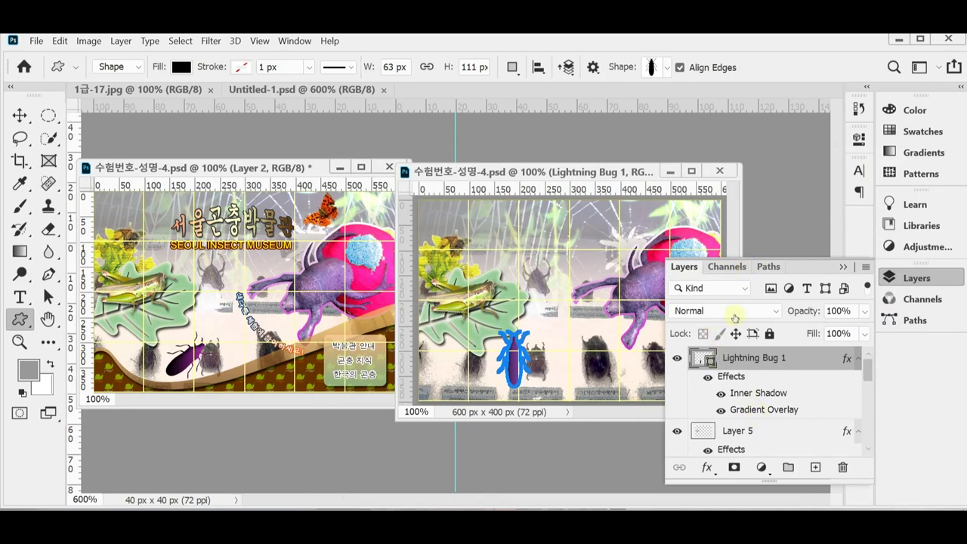
Rotate the lightning bug shape about 52° clockwise so it leans like the one in the reference
key(ctrl+t)
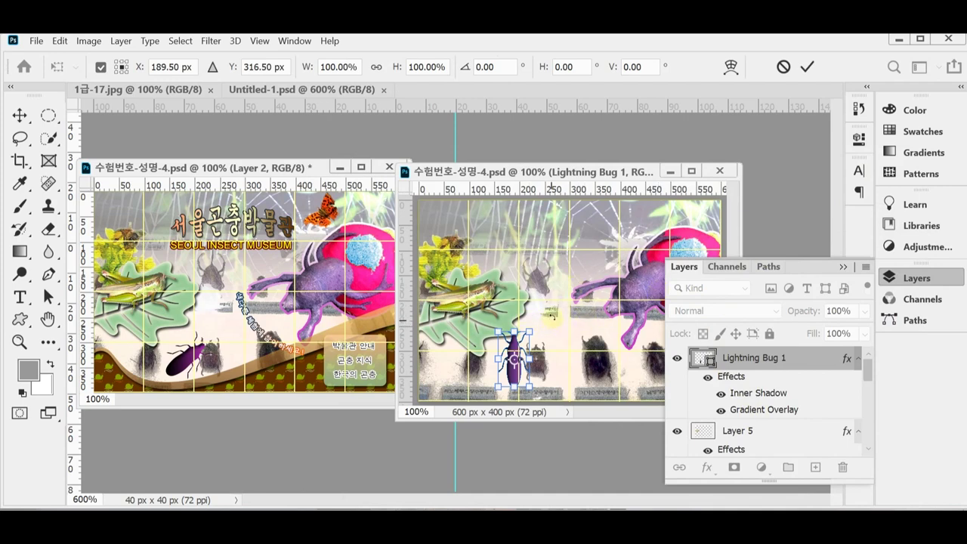
drag(552, 314, 576, 365)
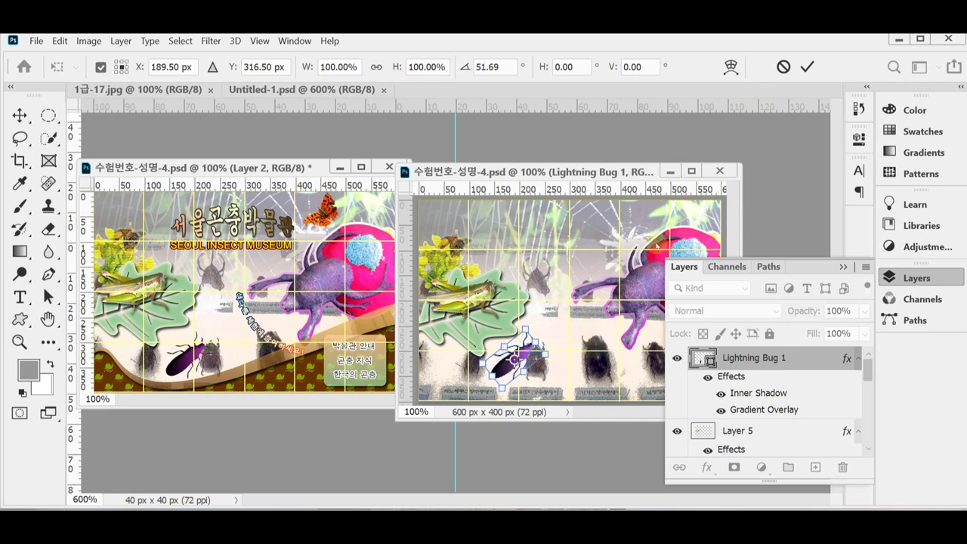
click(807, 66)
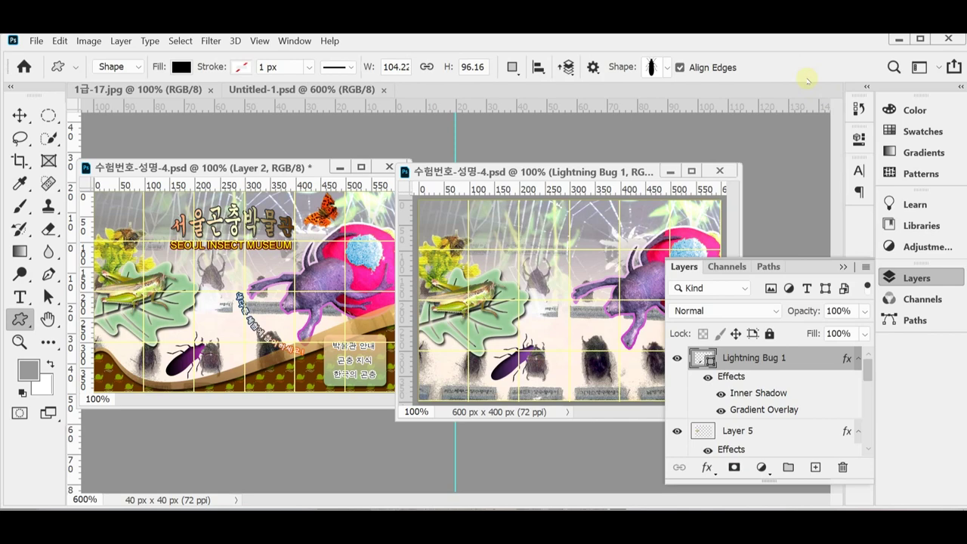
Nudge the rotated lightning bug slightly to match its reference position beside the small dark beetle
key(ctrl+t)
key(Up)
key(Up)
key(Up)
key(Up)
key(Up)
key(Up)
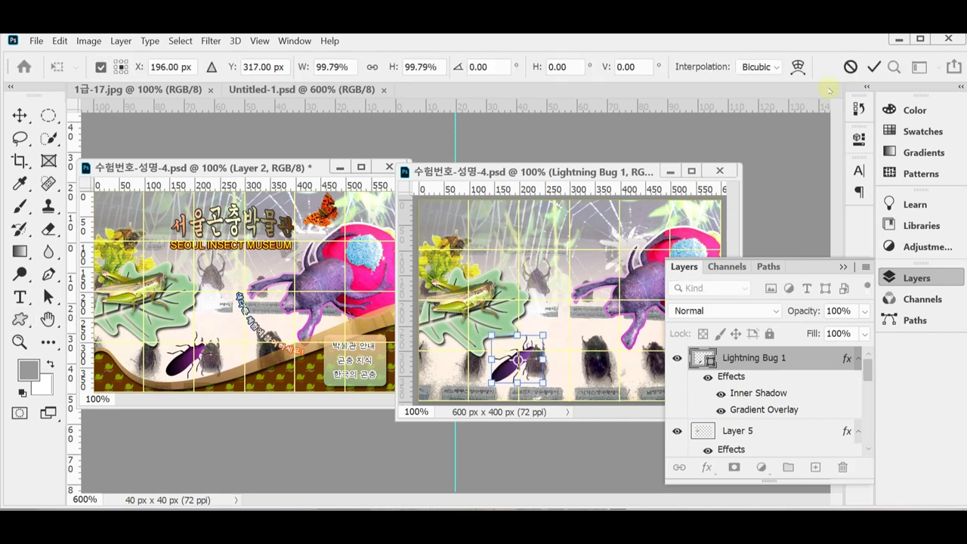
key(Left)
key(Down)
key(Return)
key(u)
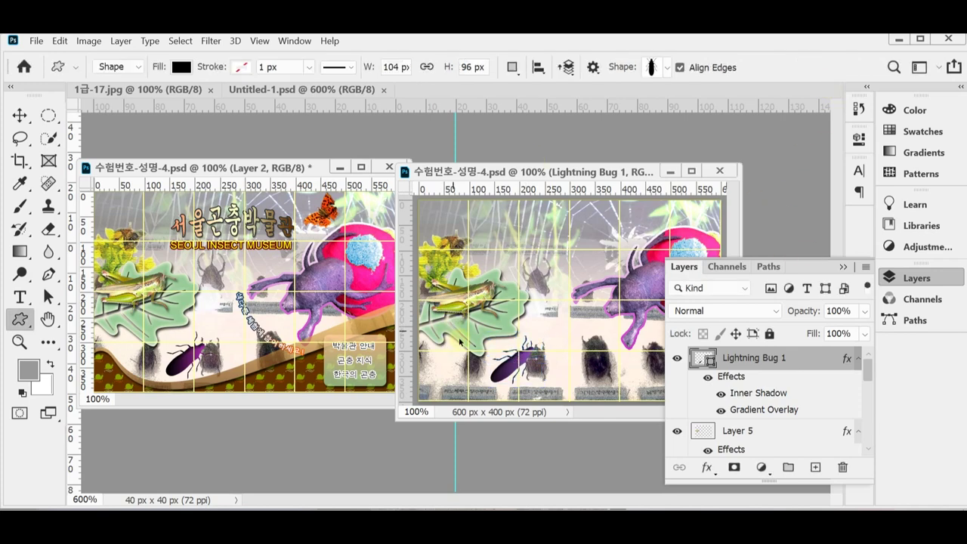
Scale the lightning bug down slightly to about 99 × 93 px
key(ctrl+t)
drag(486, 382, 549, 387)
key(Return)
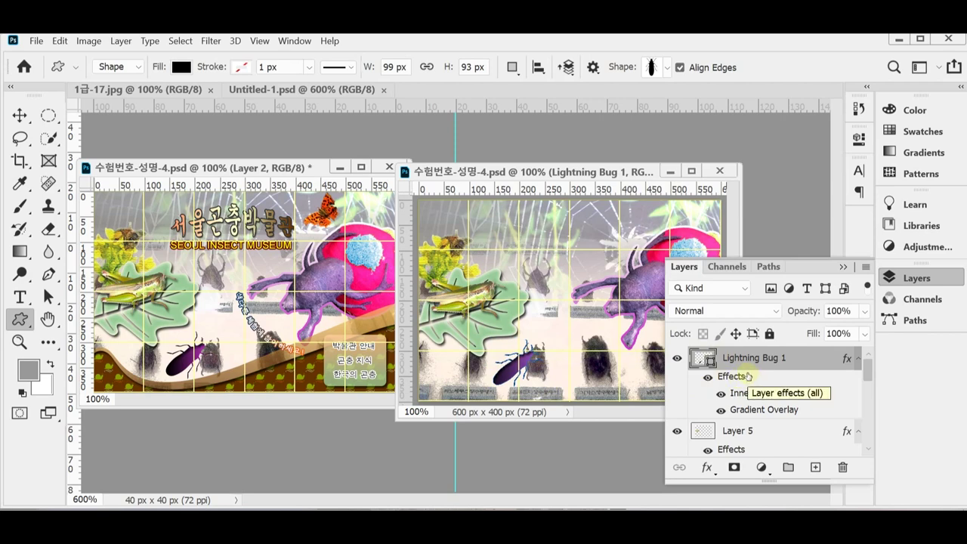
key(v)
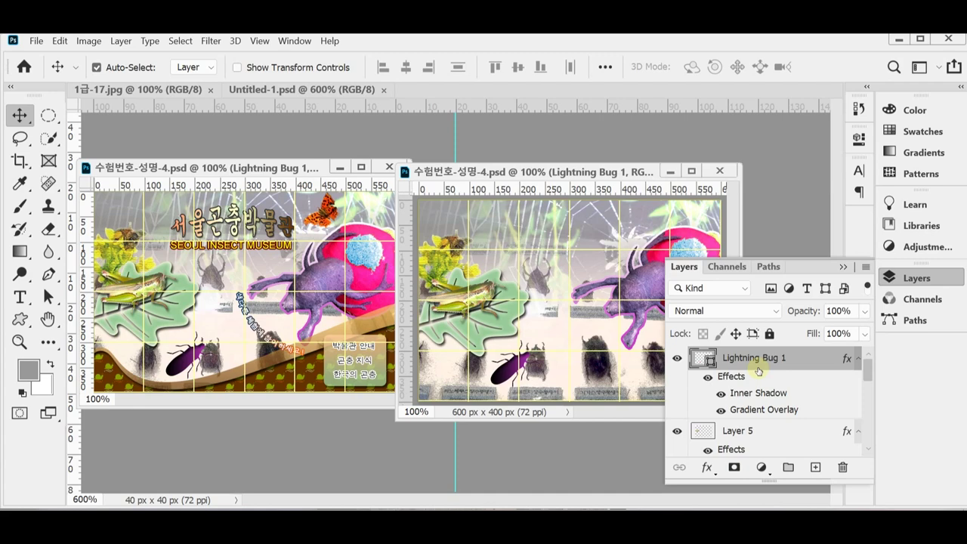
Draw a rounded rectangle about 138 × 109 px with a 10 px radius over the beetle in the canvas's lower-right corner
click(907, 278)
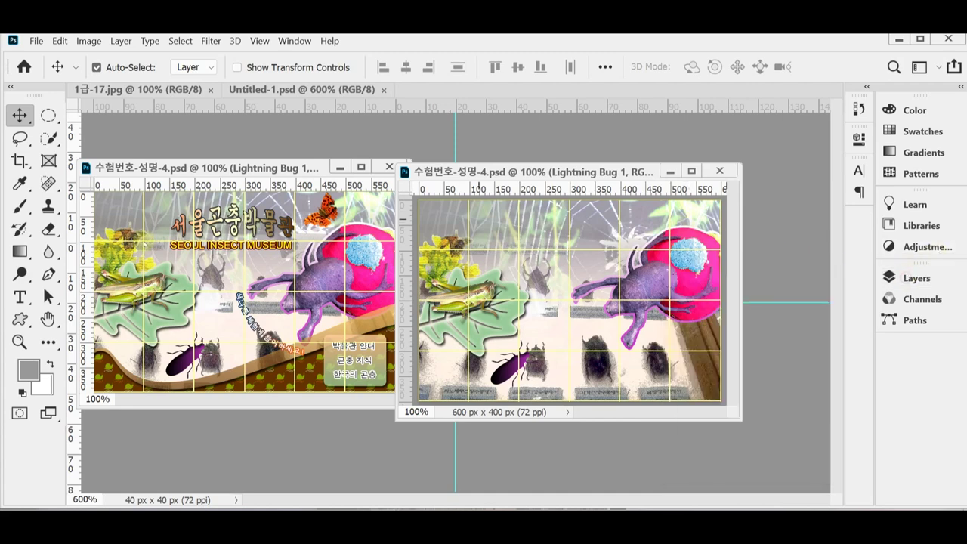
click(20, 321)
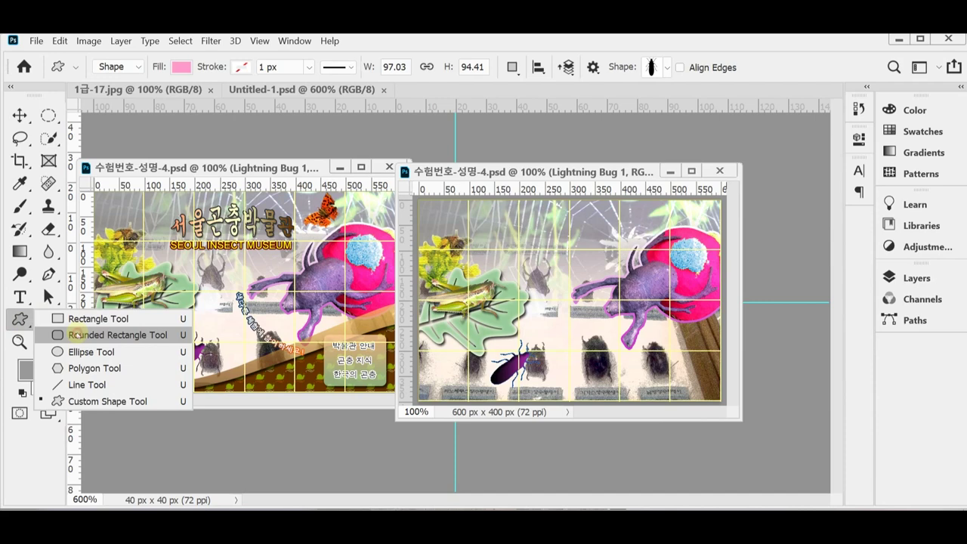
click(79, 335)
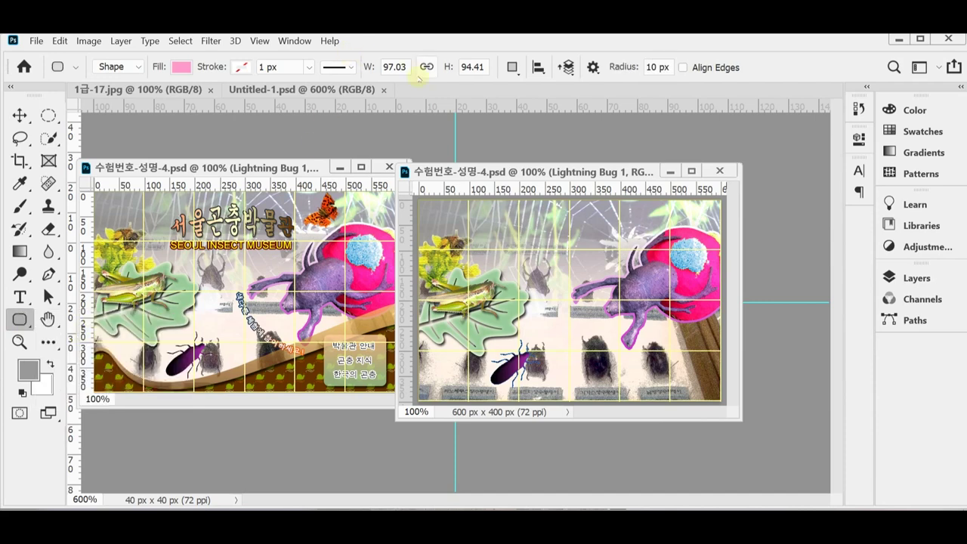
click(630, 71)
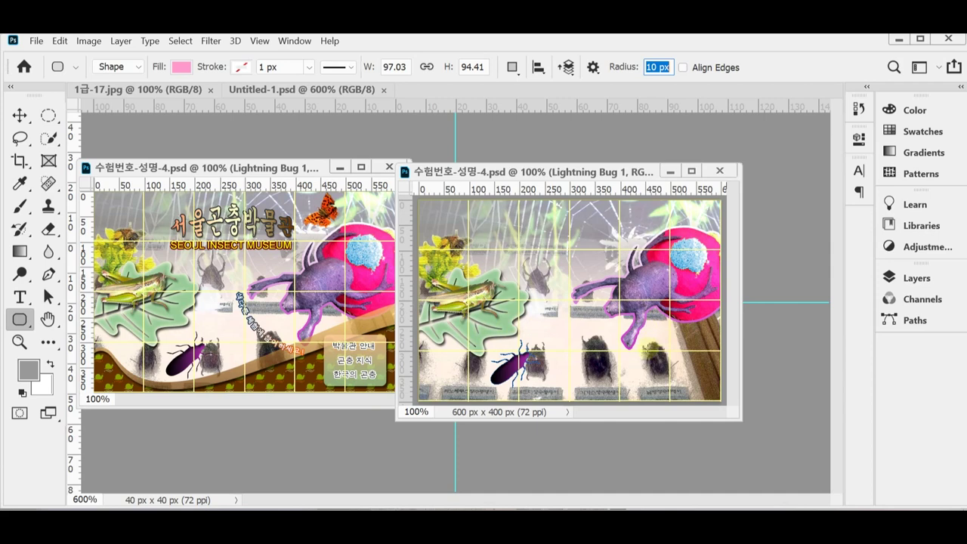
mouse_move(634, 335)
mouse_down()
mouse_move(675, 353)
mouse_move(702, 391)
mouse_up()
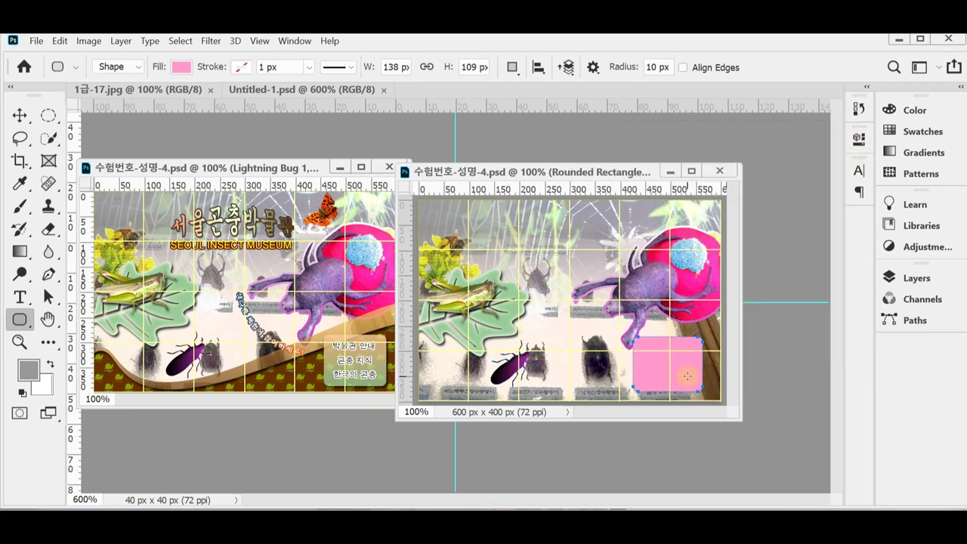
drag(696, 384, 692, 379)
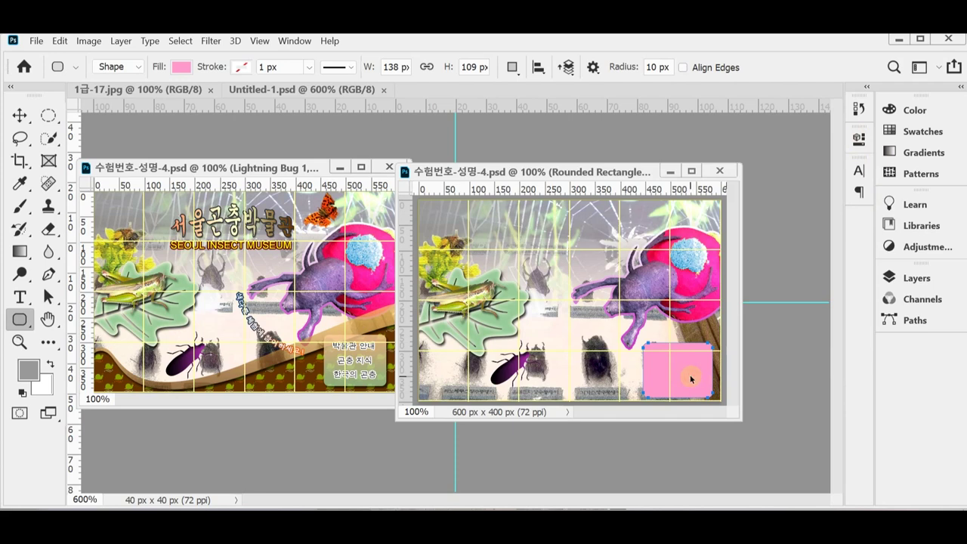
Shrink the rounded rectangle to about 130 × 104 px, keeping it in the lower-right corner of the canvas
key(ctrl+t)
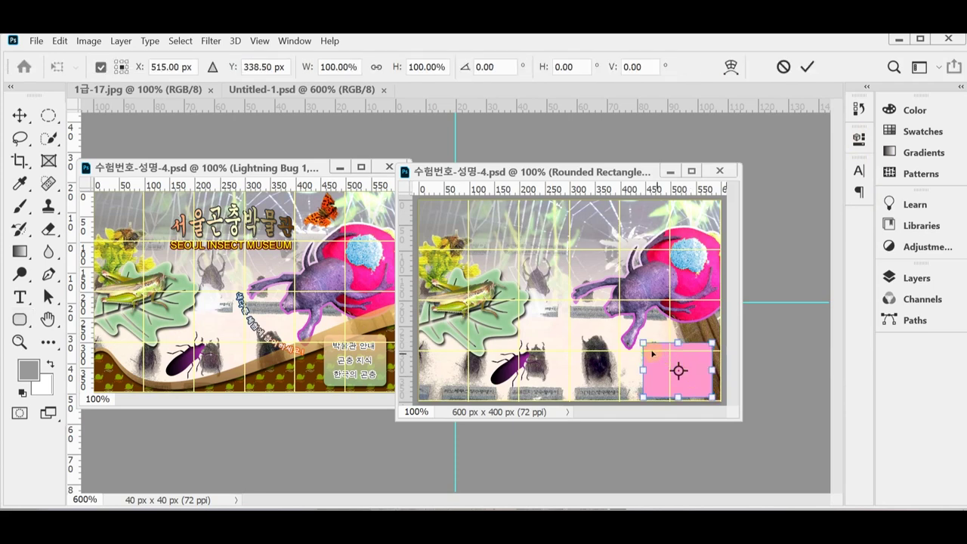
drag(643, 344, 647, 347)
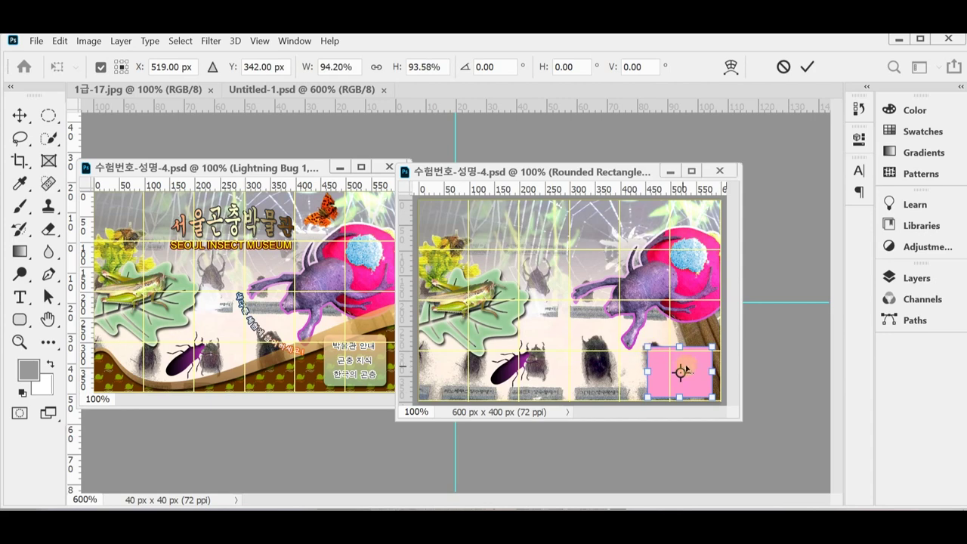
click(664, 365)
drag(679, 343, 679, 342)
key(Return)
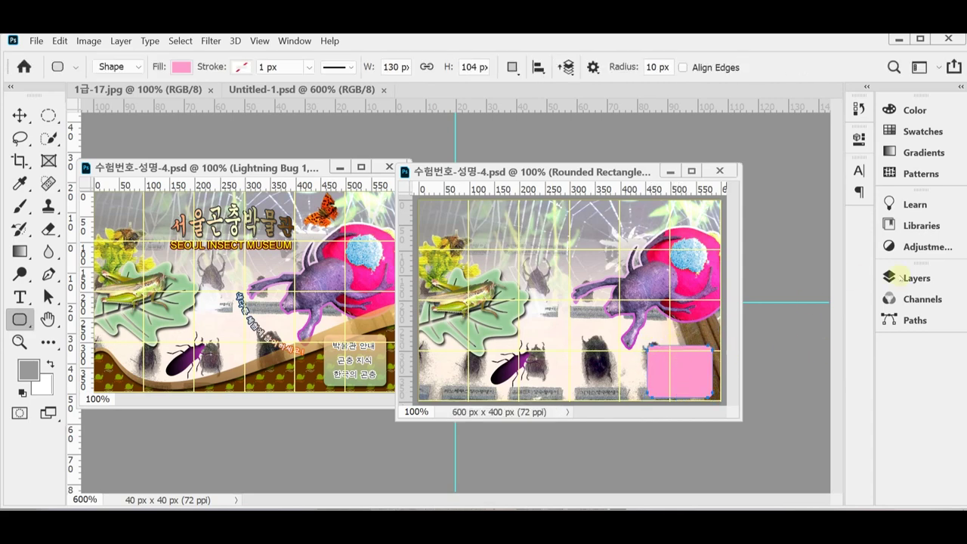
Add a Gradient Overlay layer style to the rounded rectangle
click(907, 277)
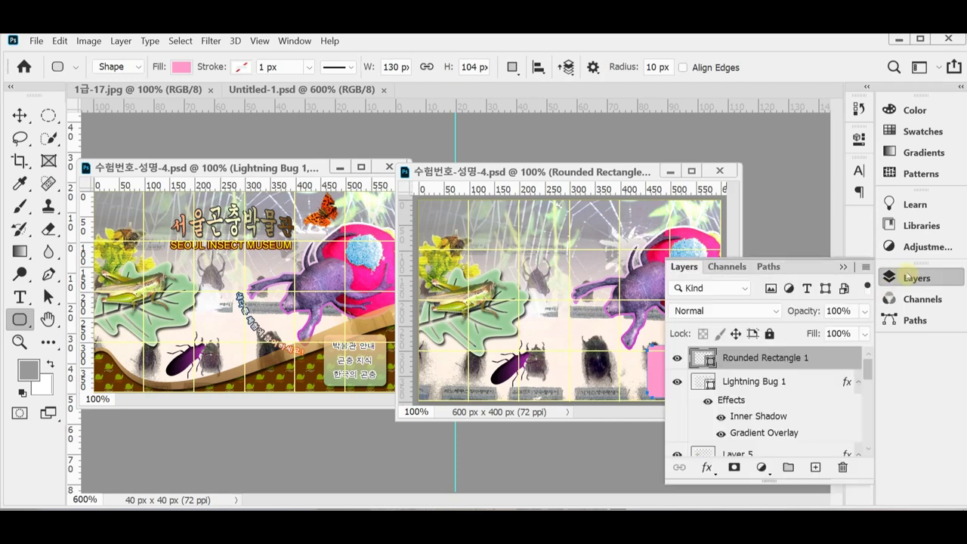
click(707, 467)
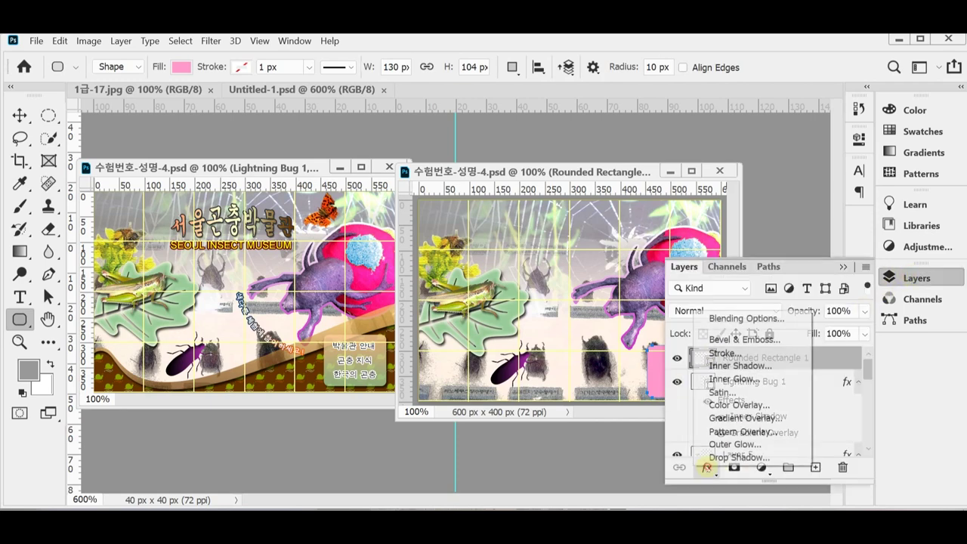
click(747, 418)
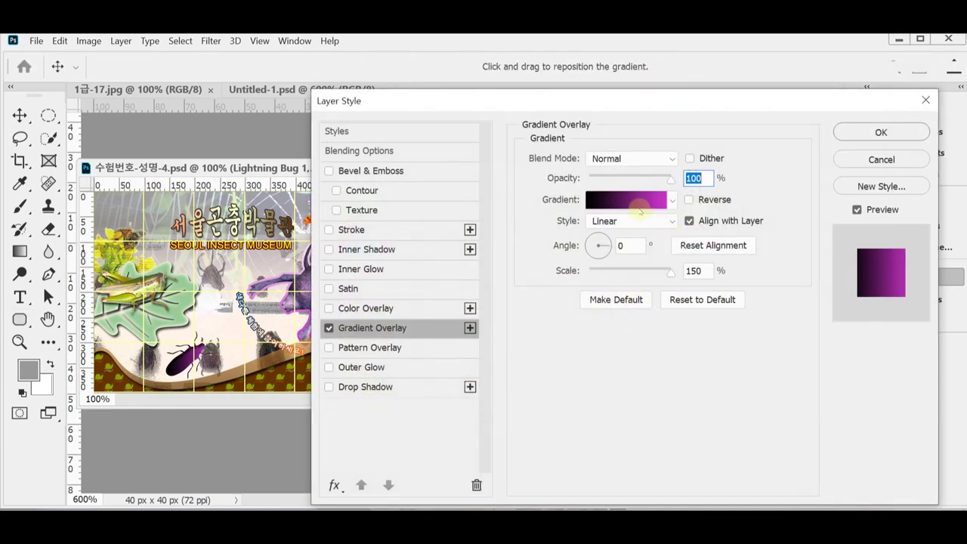
Set the rounded rectangle's linear gradient overlay to run from #9c9 to #fc9
click(627, 200)
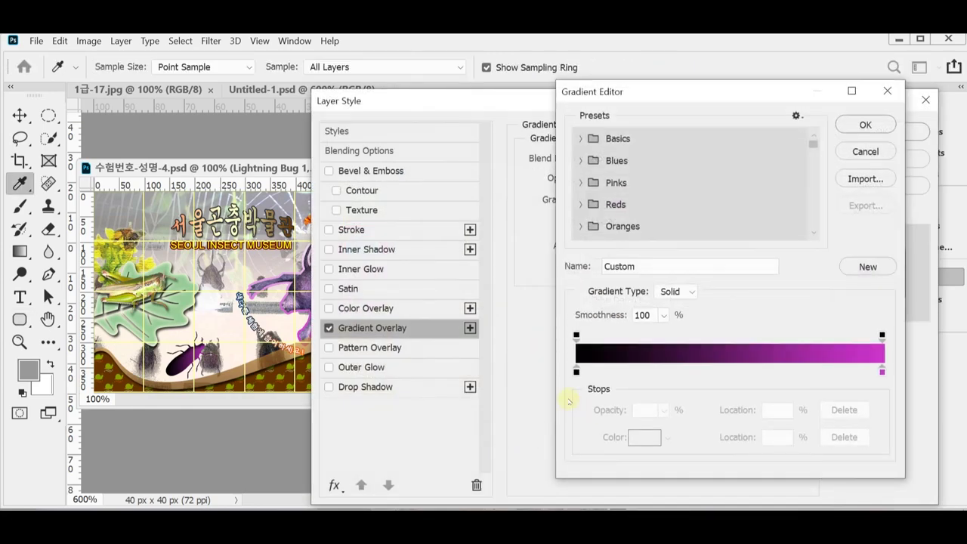
double_click(575, 371)
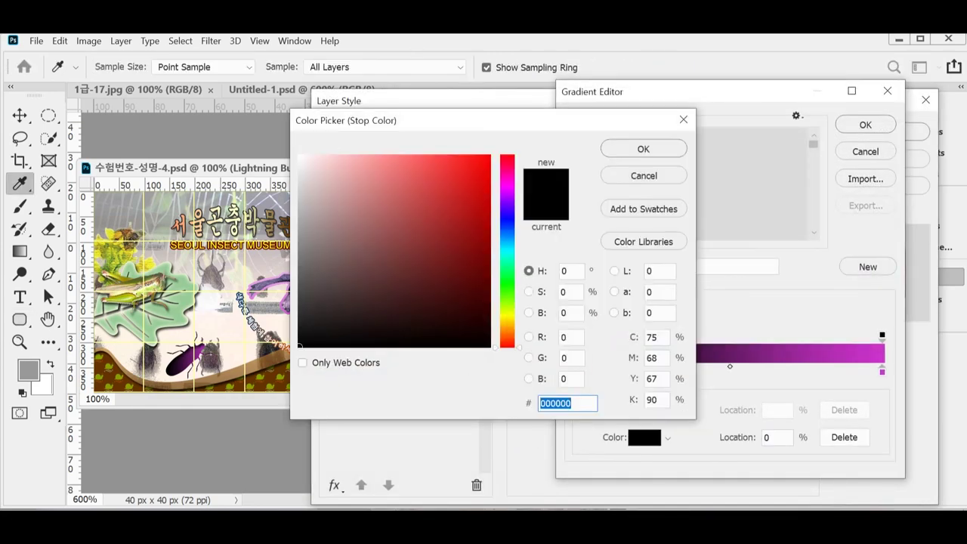
text(9c9)
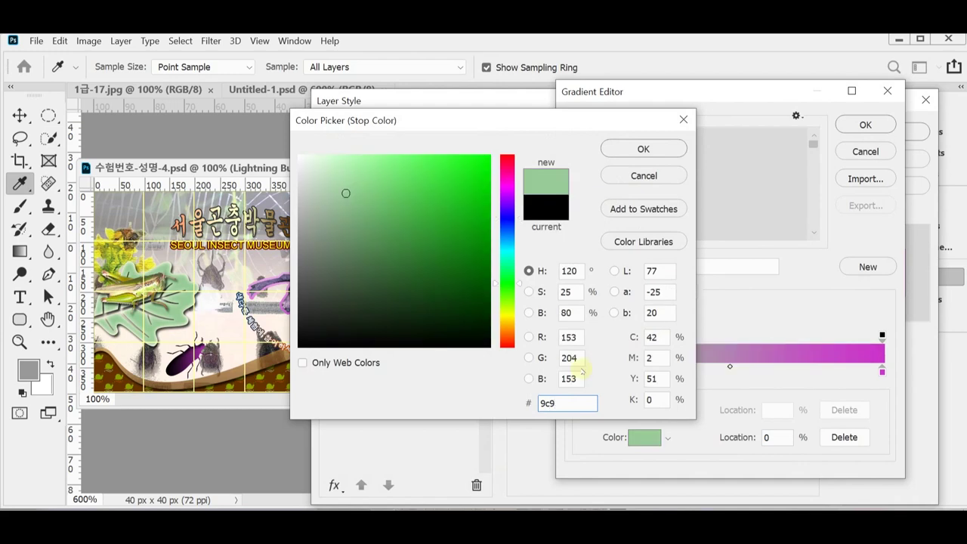
key(Return)
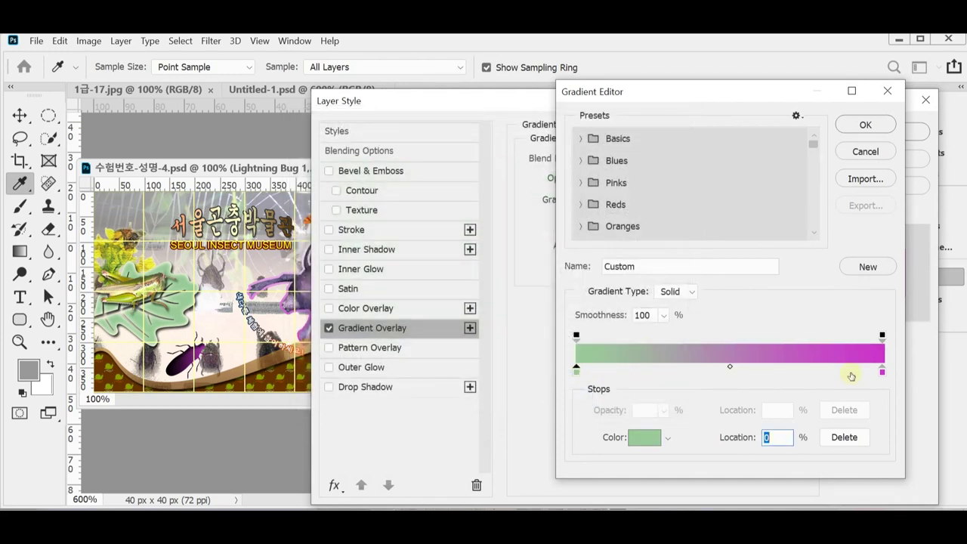
double_click(882, 371)
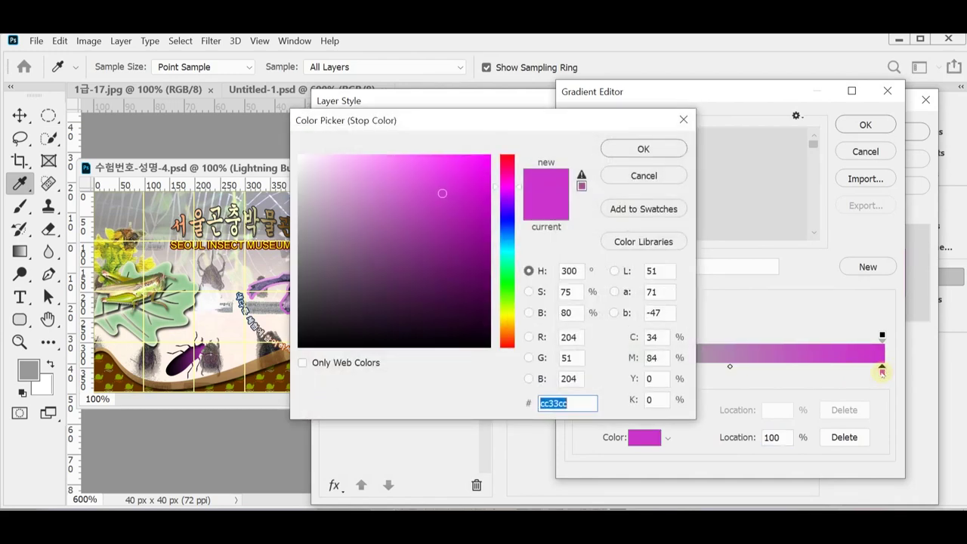
text(fc9)
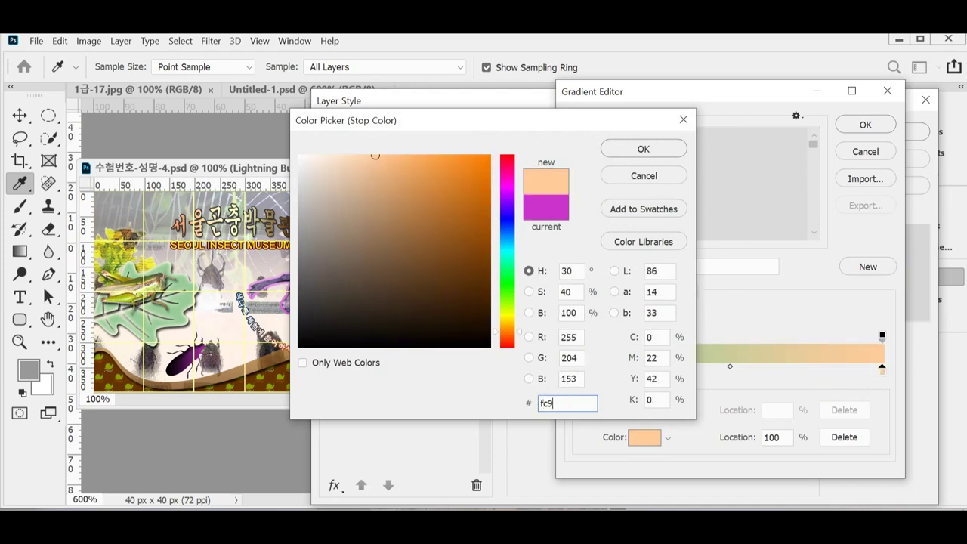
key(Return)
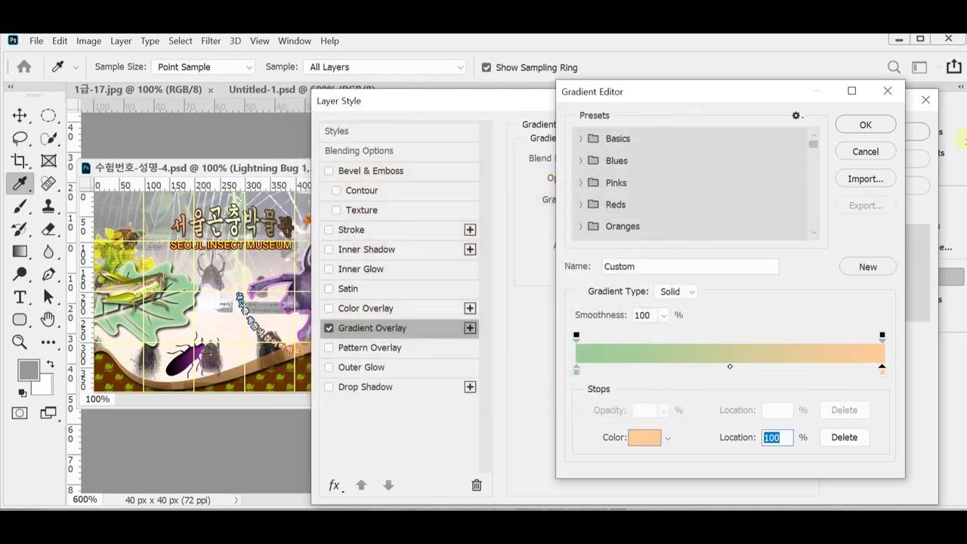
click(866, 126)
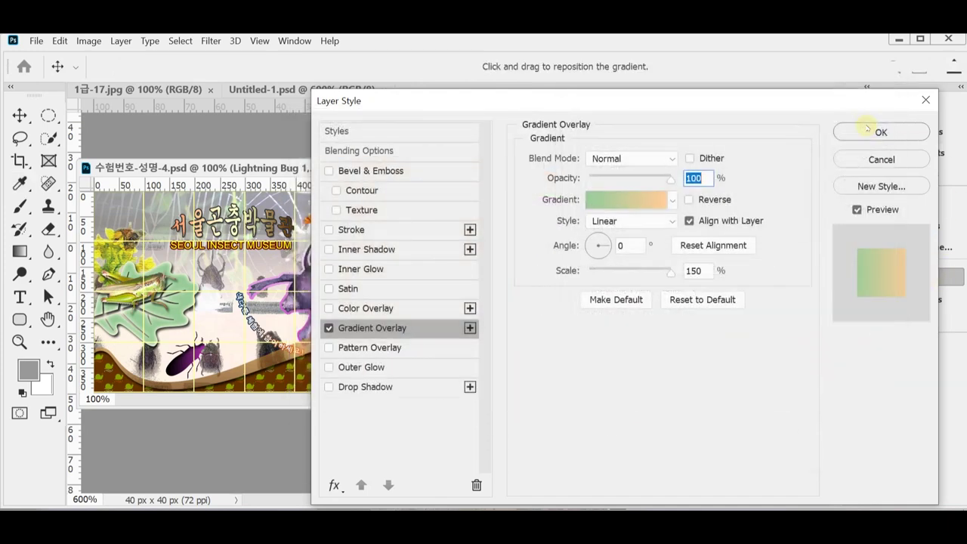
Add a Drop Shadow to the rounded rectangle and set its layer opacity to 80%
click(381, 386)
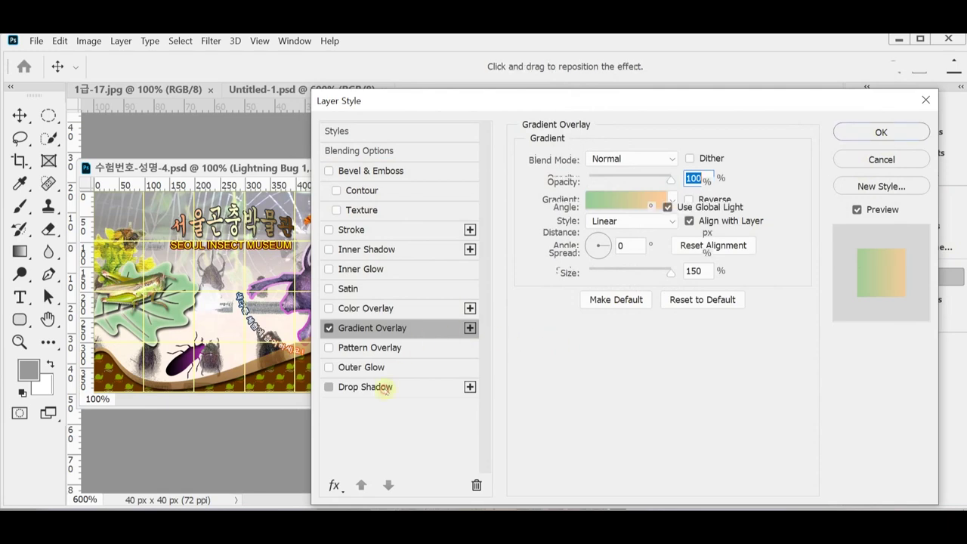
click(870, 134)
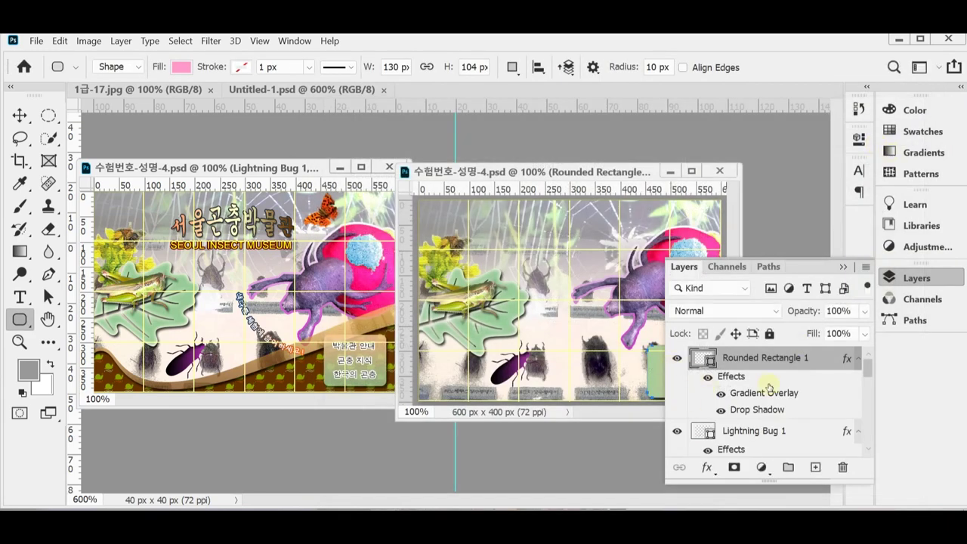
click(799, 313)
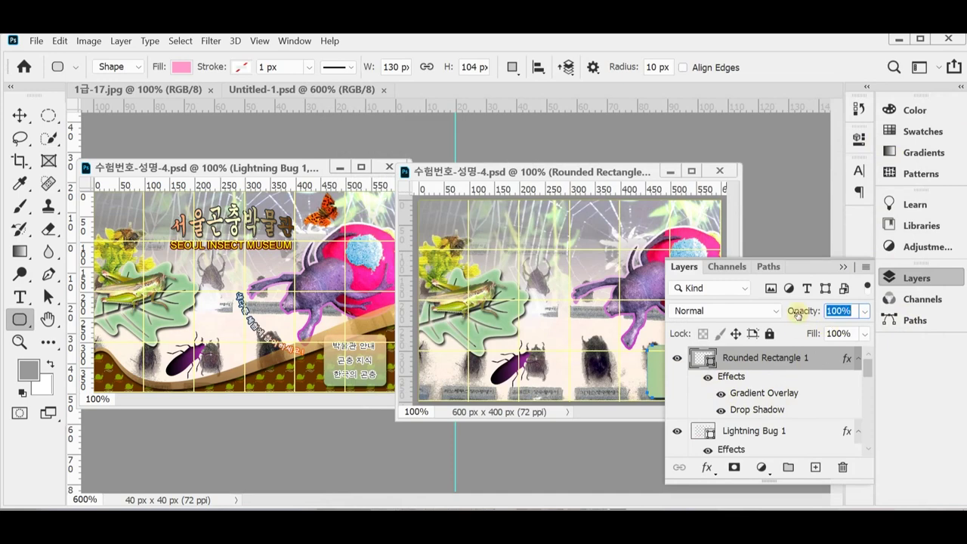
text(80)
key(Return)
click(901, 280)
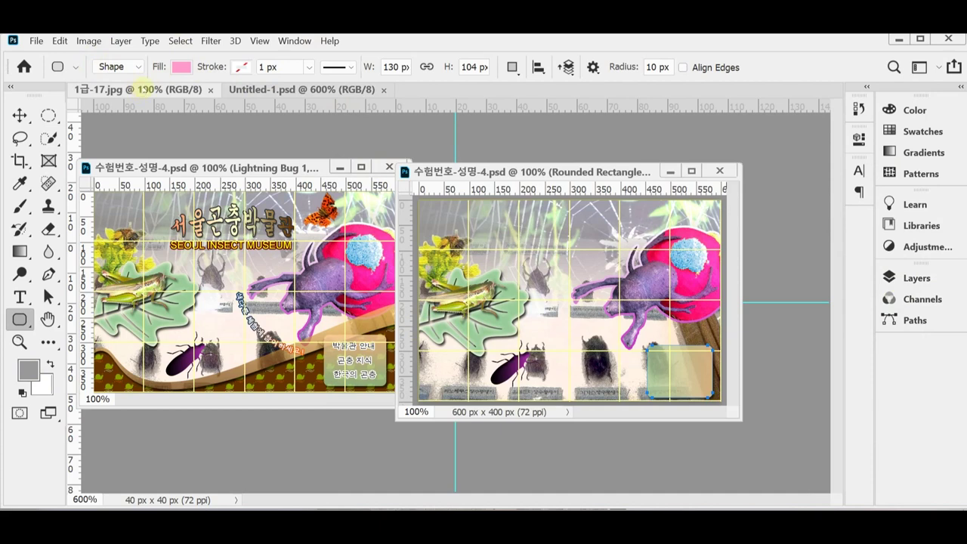
Float 1급-17.jpg in its own window and select the orange butterfly's wings and body with the Quick Selection tool
drag(140, 89, 306, 147)
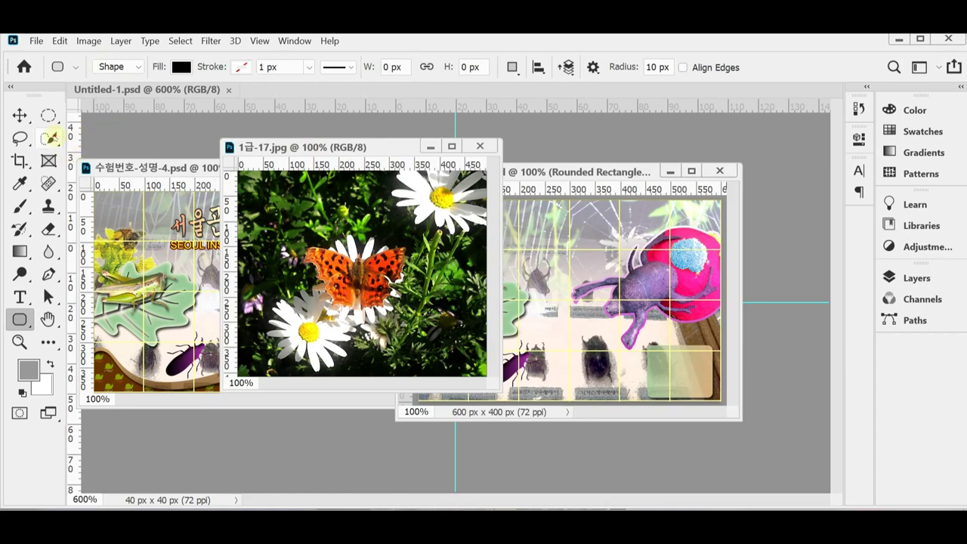
click(49, 138)
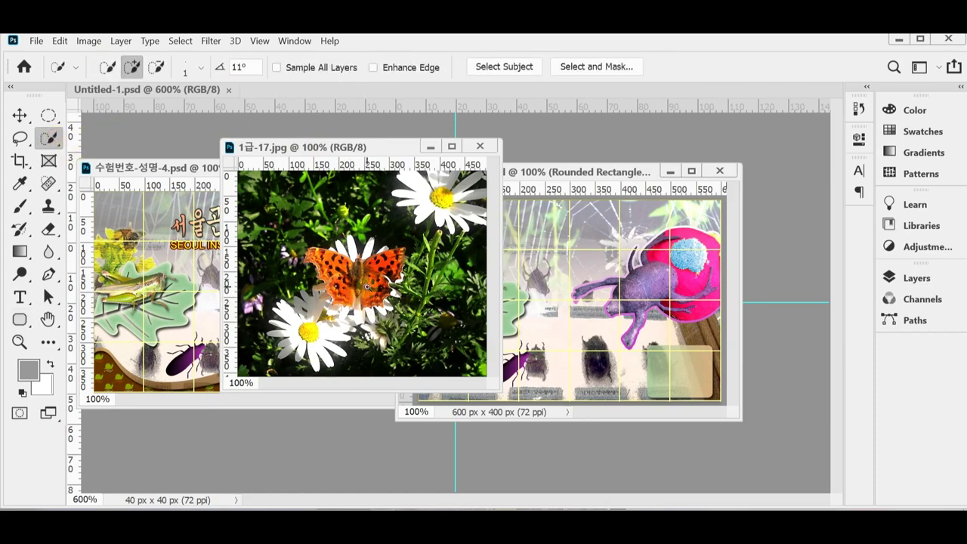
key(ctrl+plus)
drag(500, 387, 669, 447)
key(ctrl+plus)
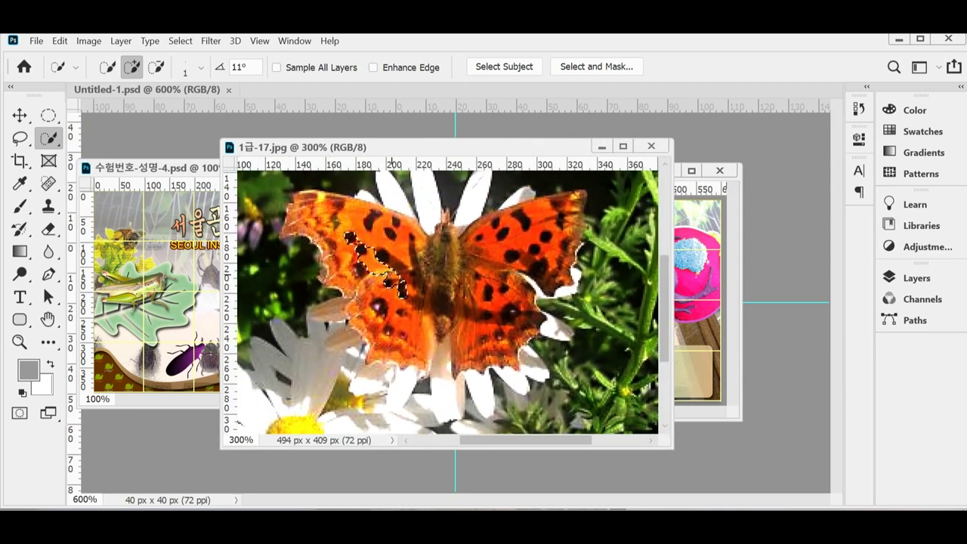
mouse_move(320, 213)
mouse_down()
mouse_move(419, 242)
mouse_move(400, 291)
mouse_up()
mouse_move(359, 244)
mouse_down()
mouse_move(468, 274)
mouse_move(520, 250)
mouse_move(483, 272)
mouse_move(467, 303)
mouse_move(396, 324)
mouse_move(372, 301)
mouse_move(355, 323)
mouse_up()
drag(342, 278, 333, 268)
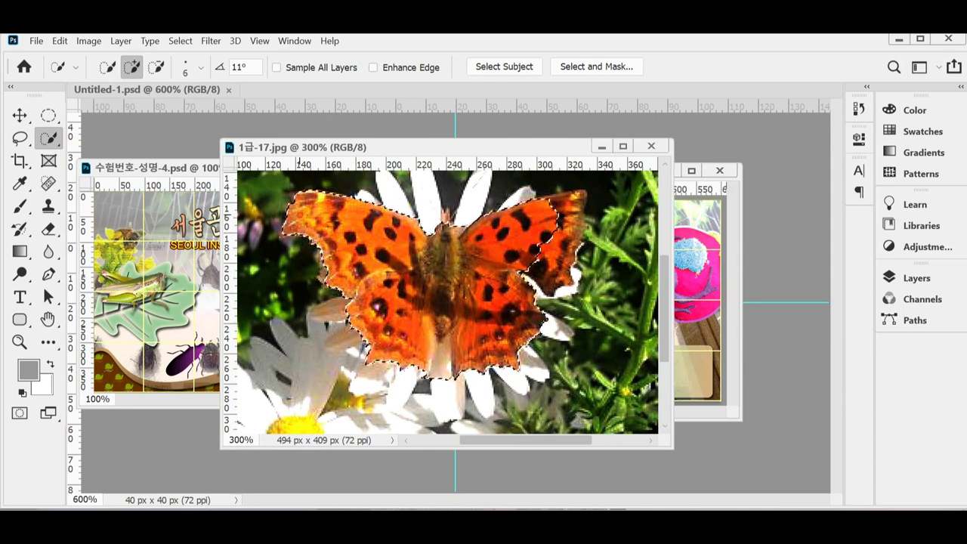
mouse_move(526, 223)
mouse_down()
mouse_move(561, 258)
mouse_move(578, 198)
mouse_up()
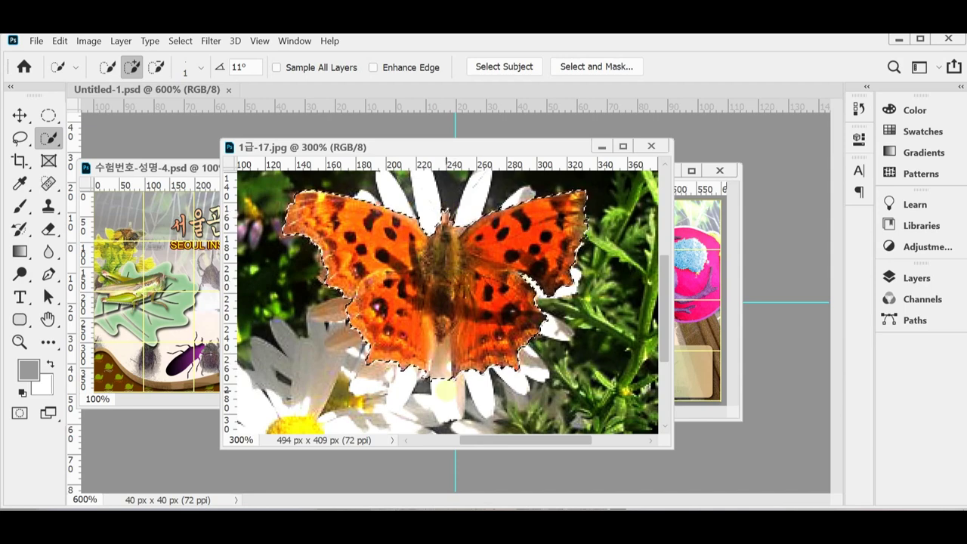
Refine the selection around the butterfly's tail, subtracting the white petal area below the body
mouse_move(449, 389)
mouse_down()
mouse_move(443, 415)
mouse_move(446, 383)
mouse_up()
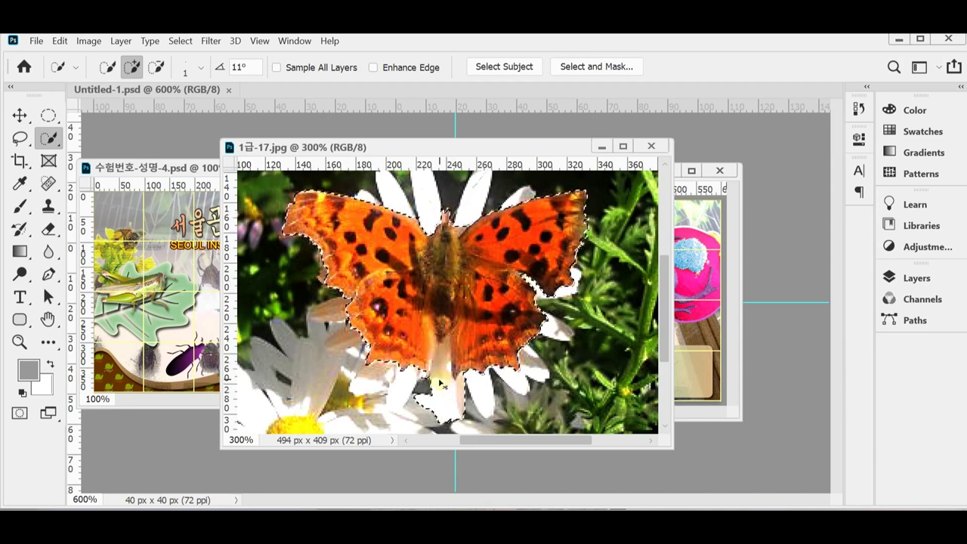
key(alt)
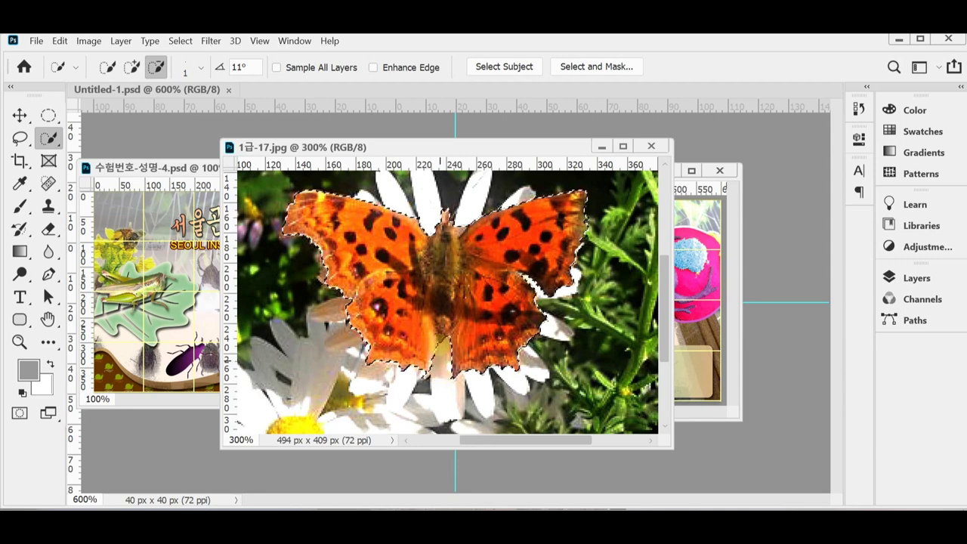
alt+click(437, 363)
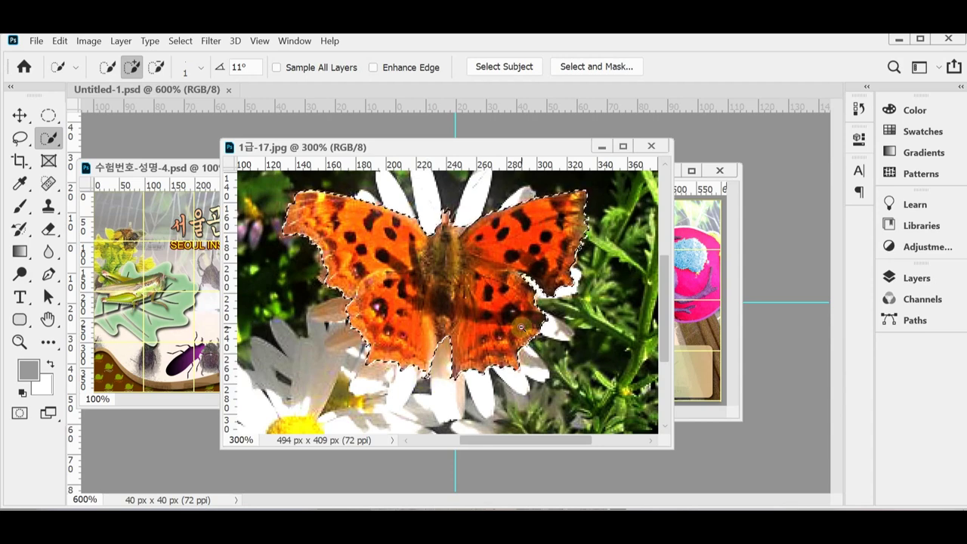
Copy the selected butterfly, close the photo, and paste the butterfly into the unfinished 수험번호-성명-4.psd composition
key(ctrl+minus)
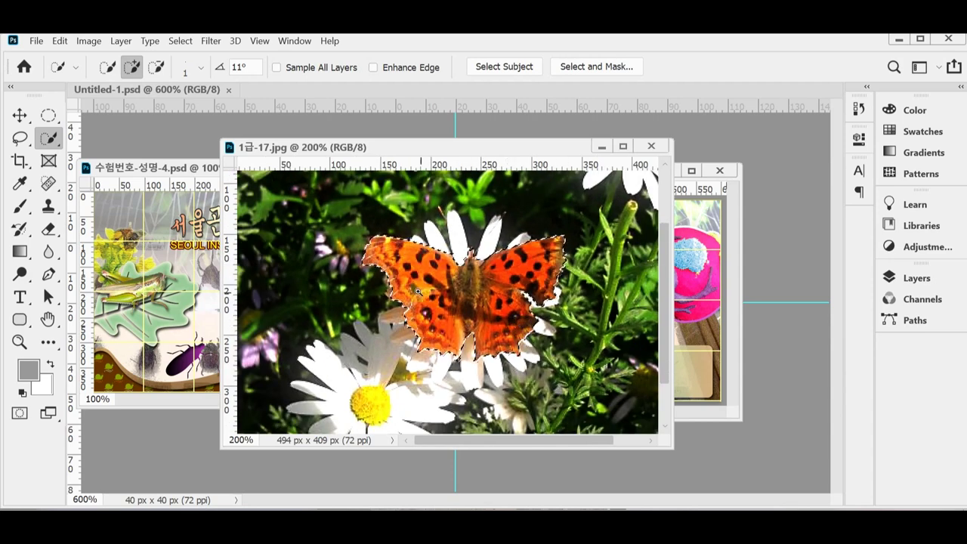
key(ctrl+plus)
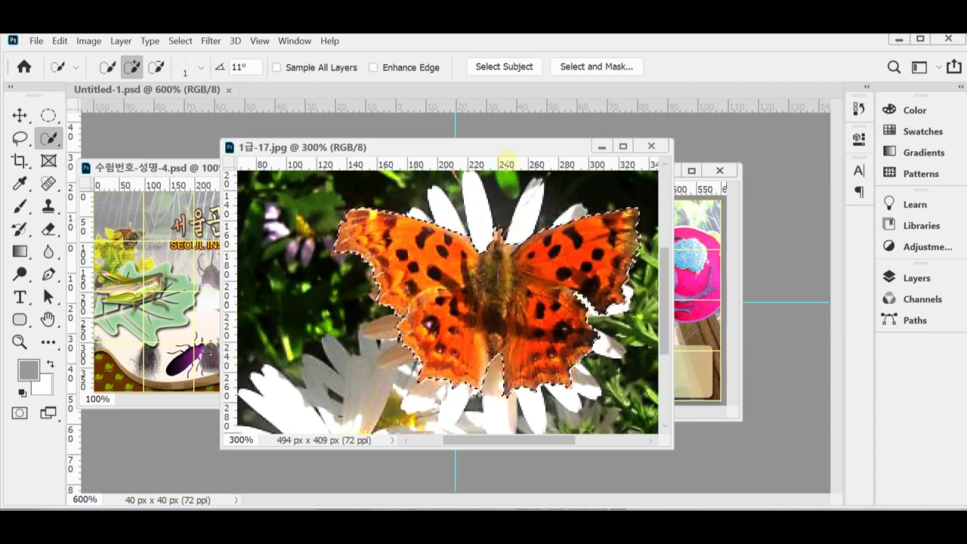
key(ctrl+w)
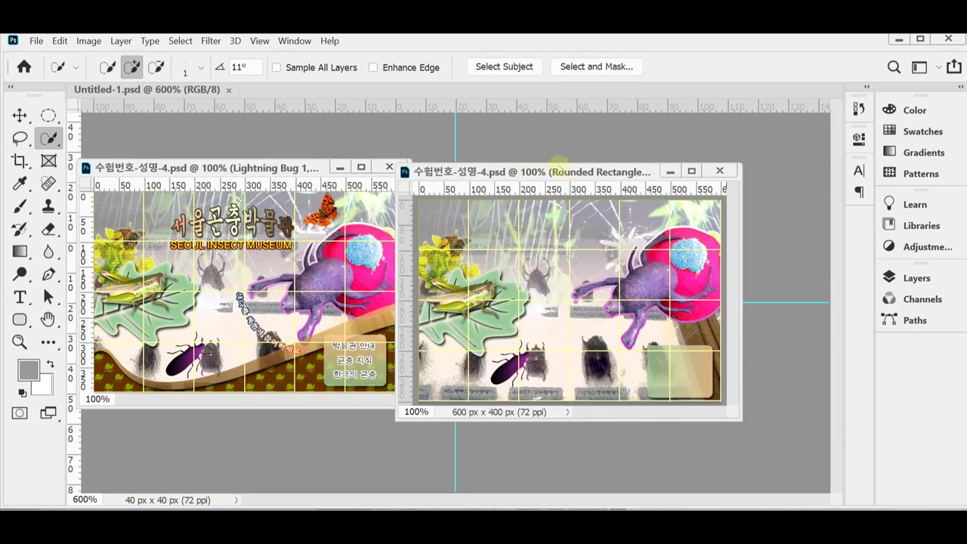
key(ctrl+v)
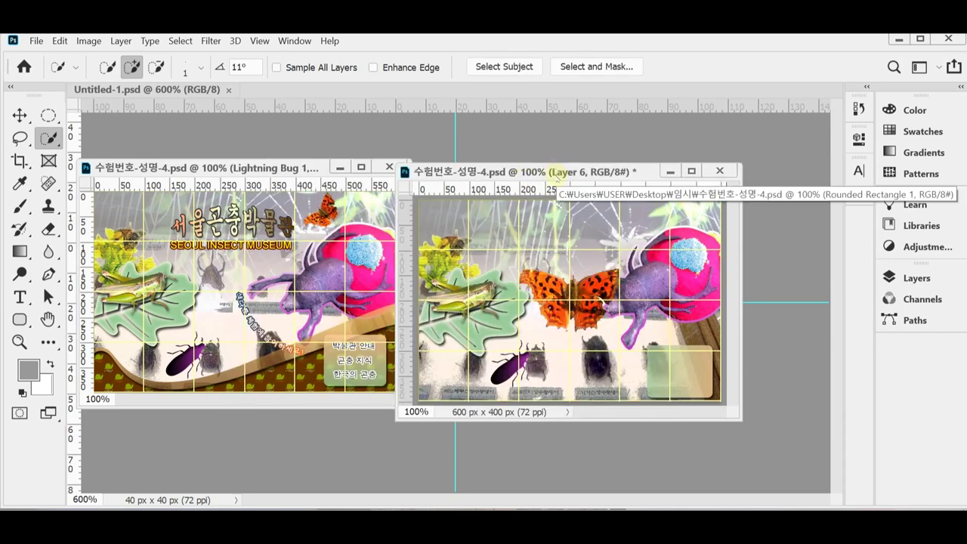
Scale the pasted butterfly down to about 39% and rotate it about -50°
key(ctrl+t)
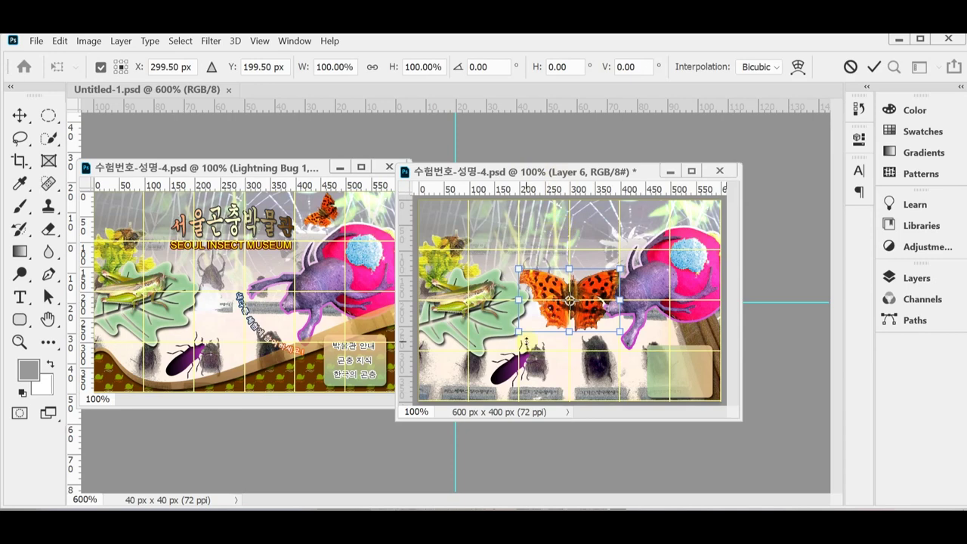
drag(521, 332, 583, 292)
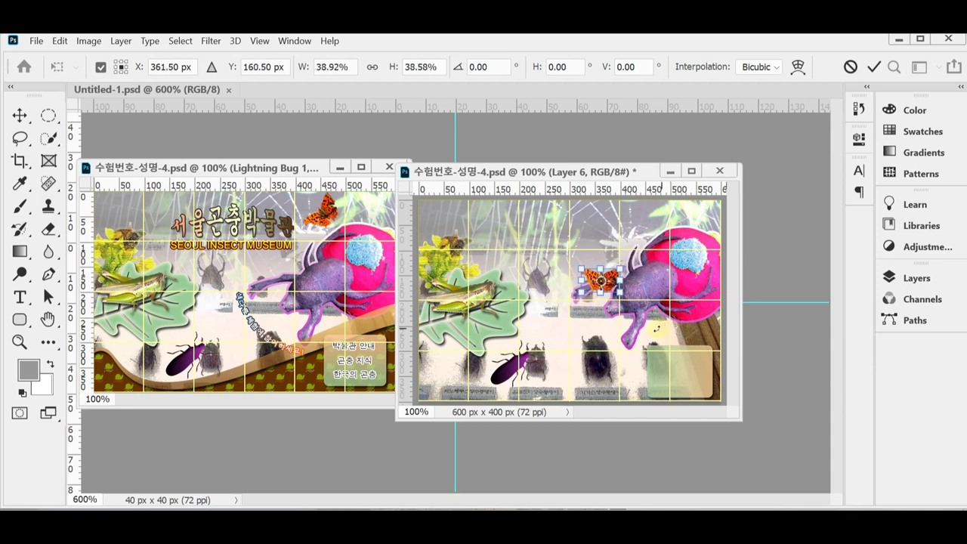
drag(665, 338, 683, 267)
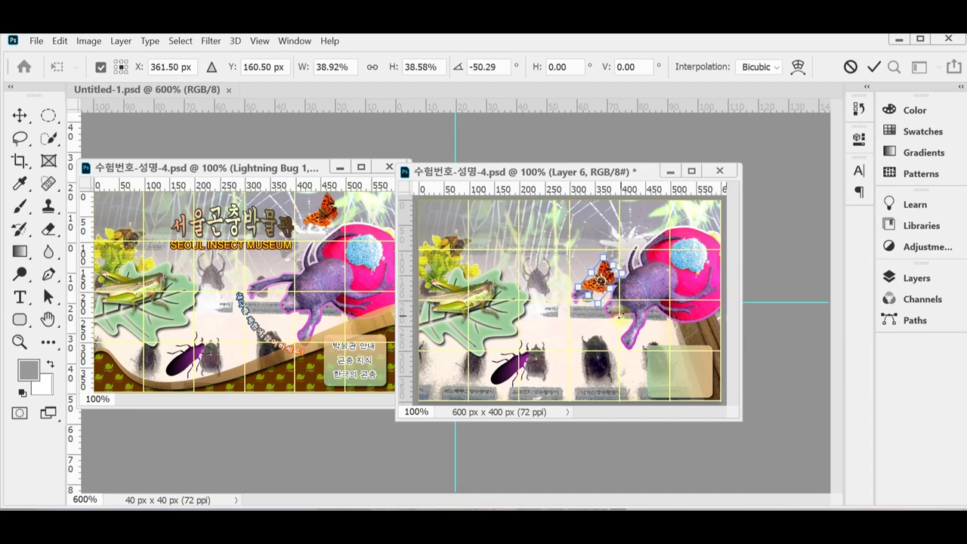
key(Return)
key(w)
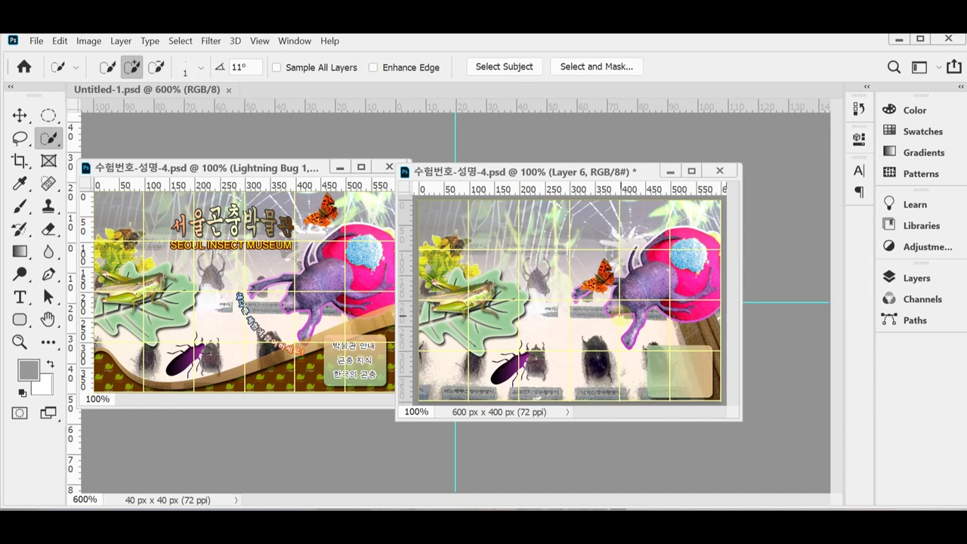
Nudge the butterfly up and to the right until it sits just above the pink circle, matching the reference design
key(ctrl+shift+Up)
key(ctrl+shift+Up)
key(ctrl+shift+Up)
key(ctrl+shift+Up)
key(ctrl+shift+Up)
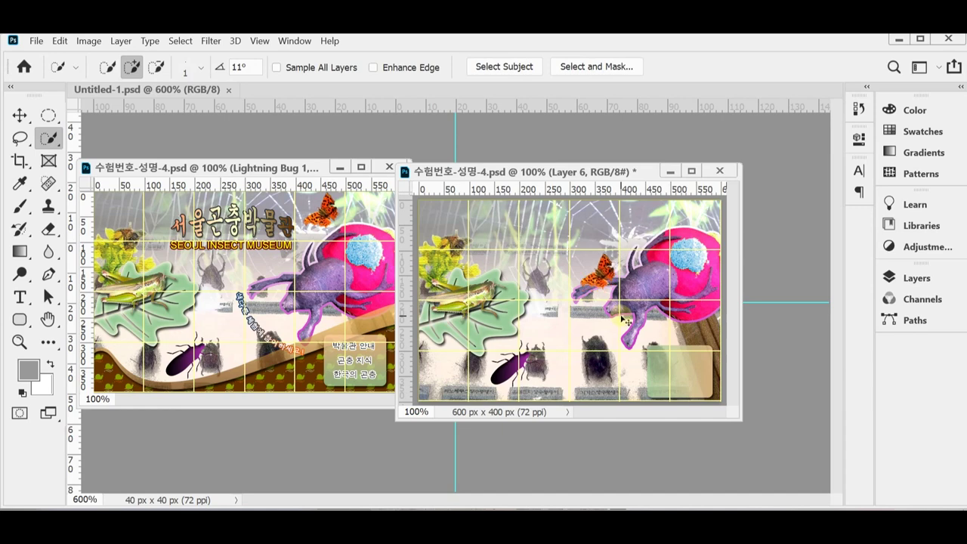
key(ctrl+shift+Right)
key(ctrl+shift+Right)
key(ctrl+shift+Right)
key(ctrl+shift+Up)
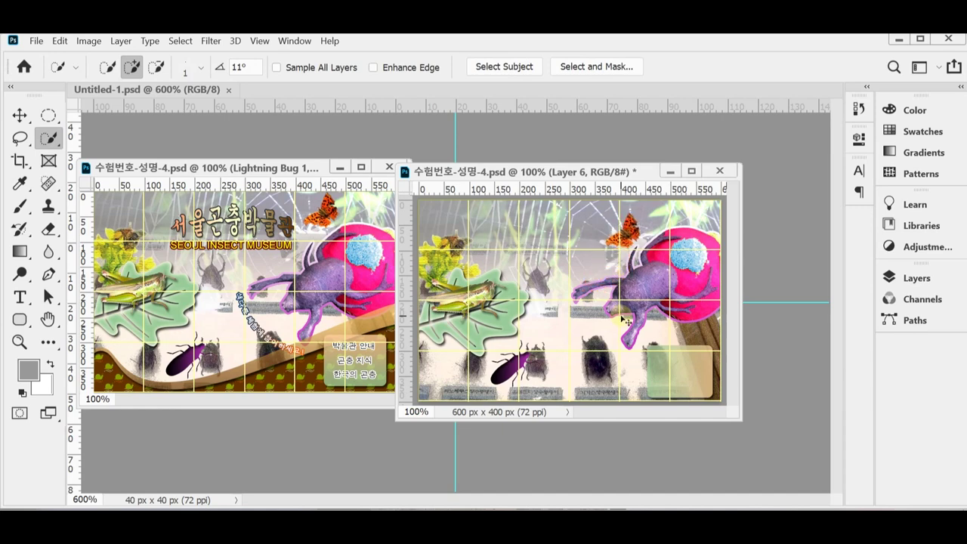
key(ctrl+shift+Right)
key(ctrl+shift+Up)
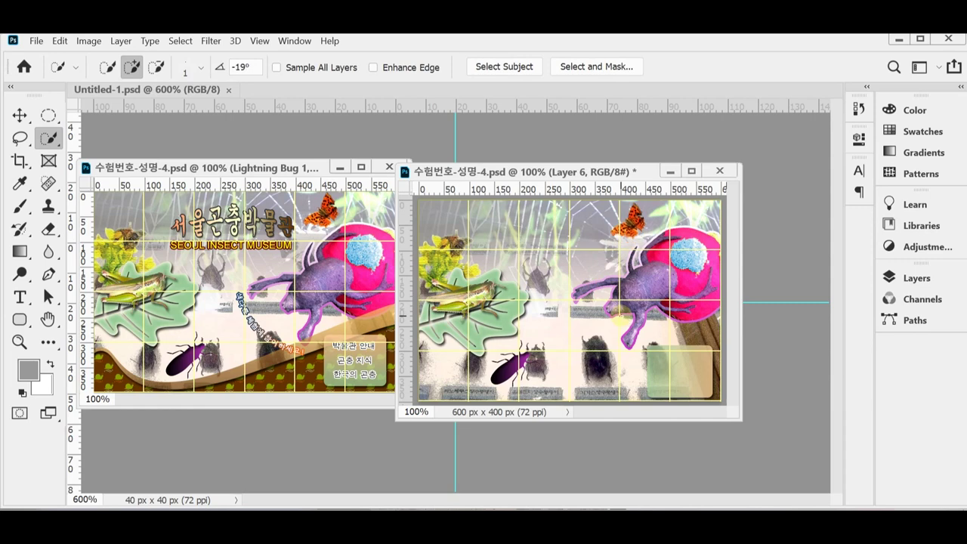
key(shift+Right)
key(shift+Right)
key(ctrl+shift+Right)
key(ctrl+shift+Right)
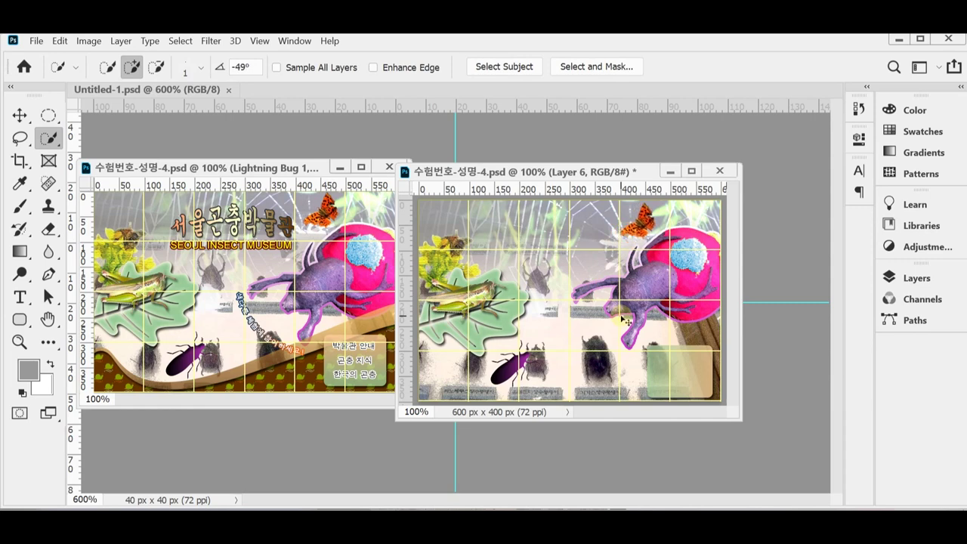
key(ctrl+Up)
key(ctrl+Up)
key(Right)
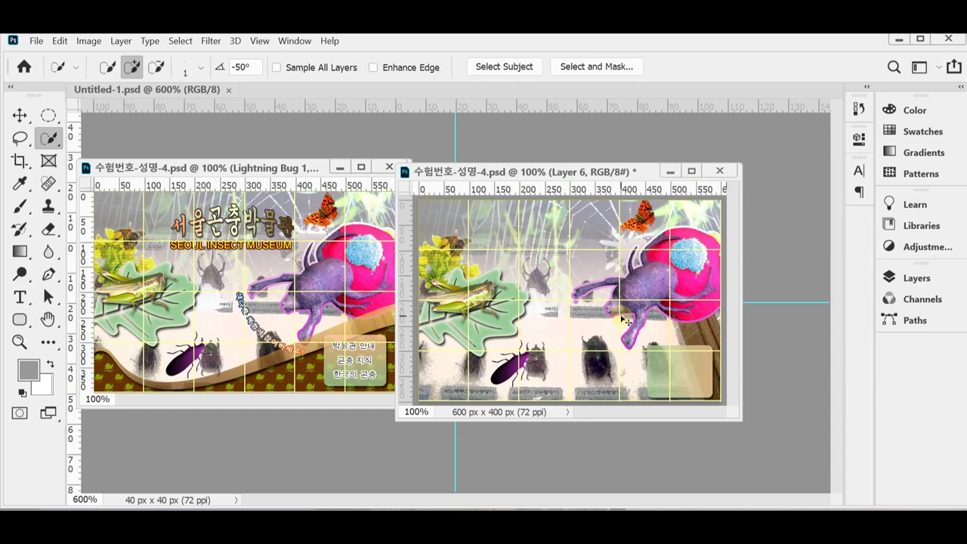
key(ctrl+Right)
key(ctrl+Up)
key(ctrl+Up)
key(ctrl+Right)
key(ctrl+Down)
key(ctrl+Right)
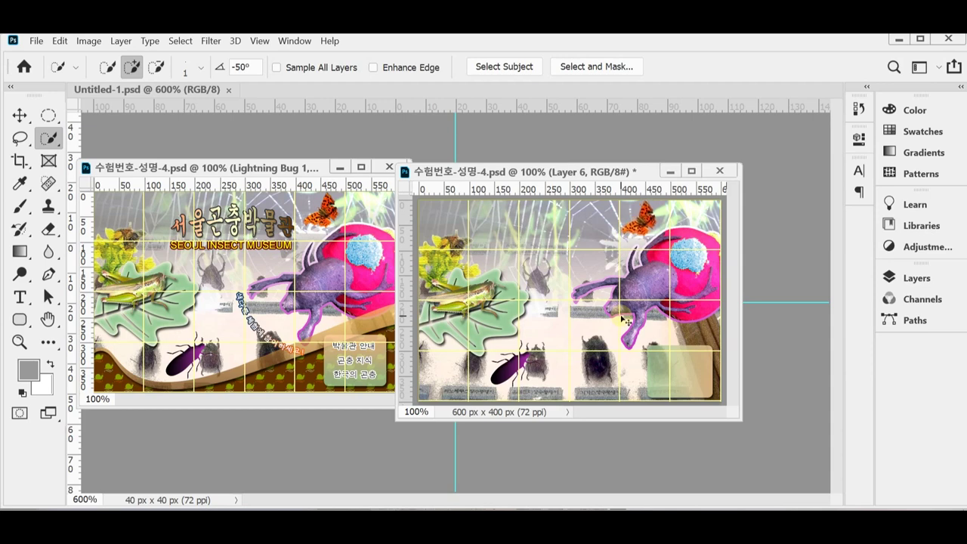
key(ctrl+Down)
key(ctrl+Right)
key(ctrl+Right)
key(ctrl+Right)
key(ctrl+Right)
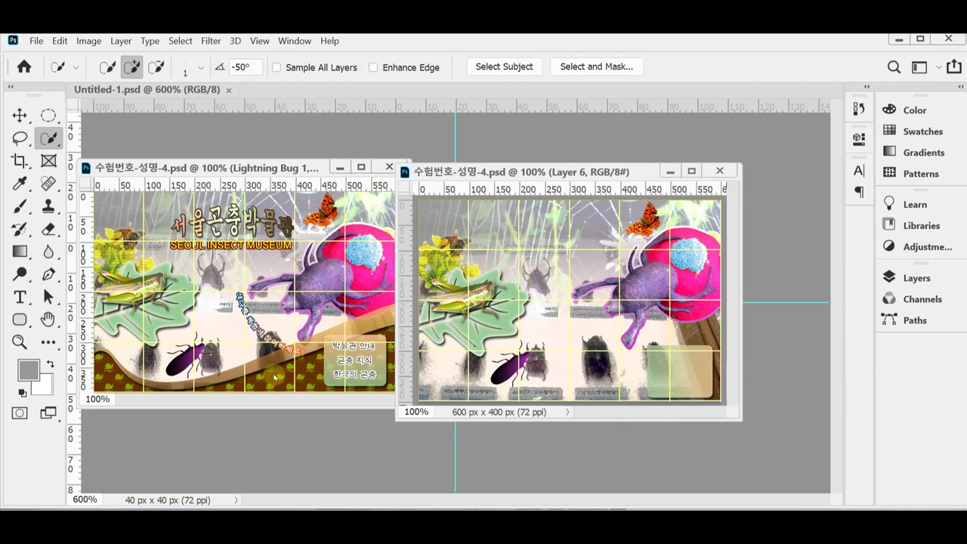
Set the Pen tool to Shape mode with a brown #630 fill for drawing in the unfinished composition
drag(483, 173, 503, 171)
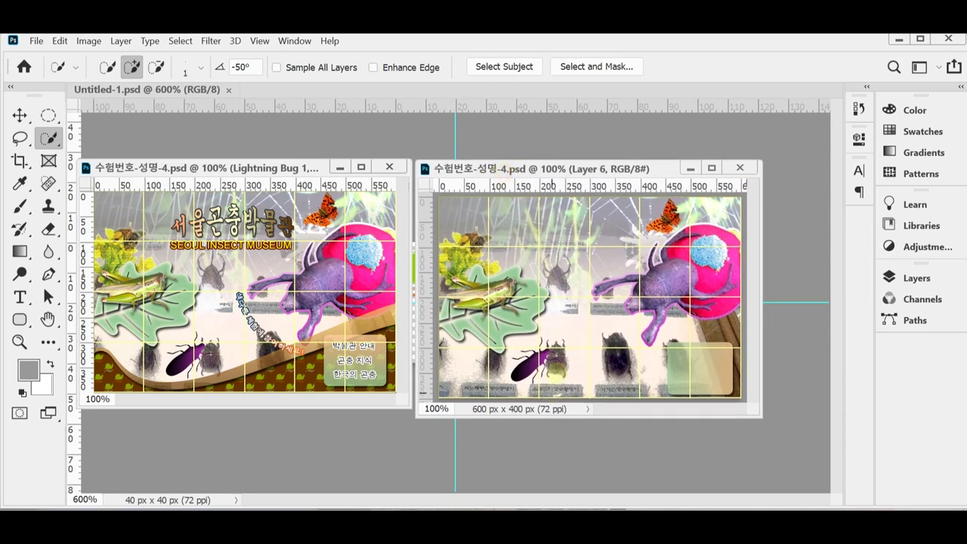
drag(48, 273, 106, 272)
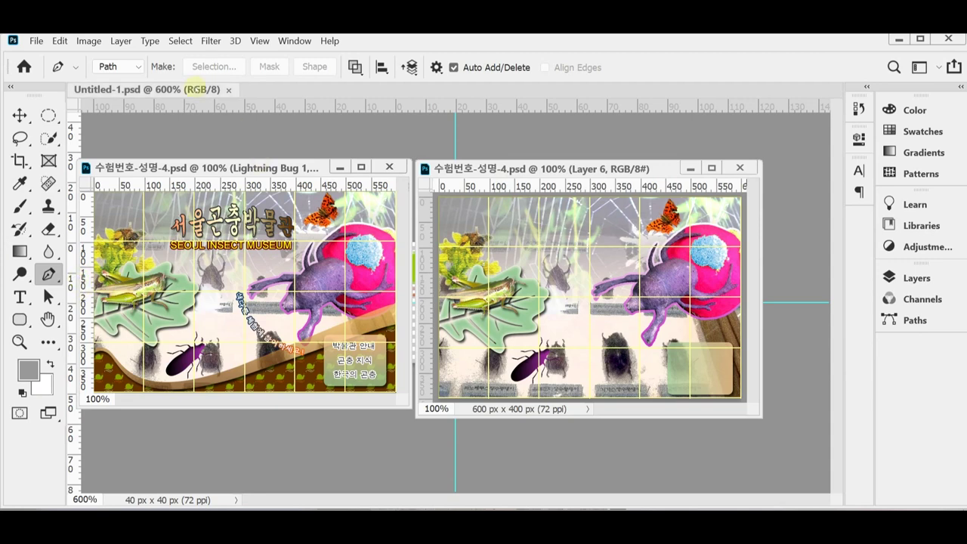
click(128, 67)
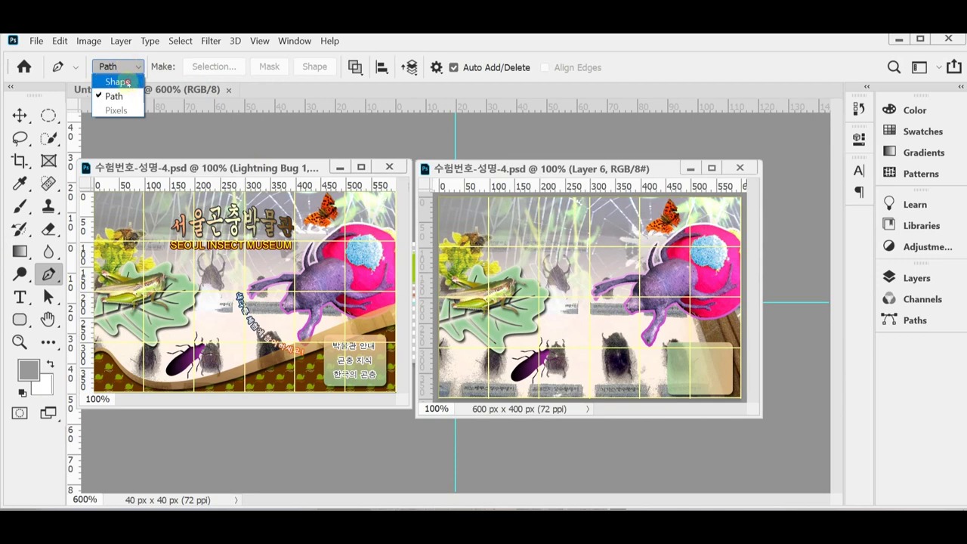
click(125, 81)
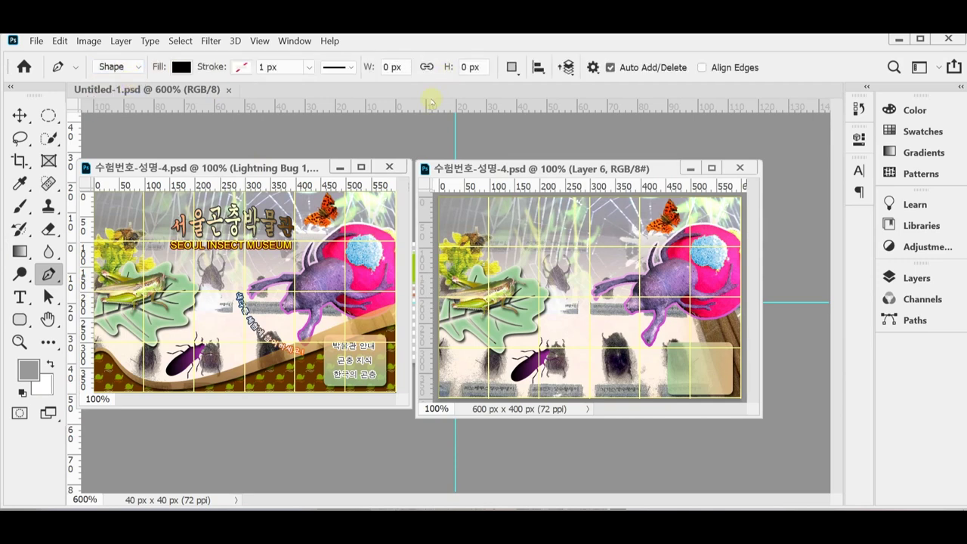
click(182, 66)
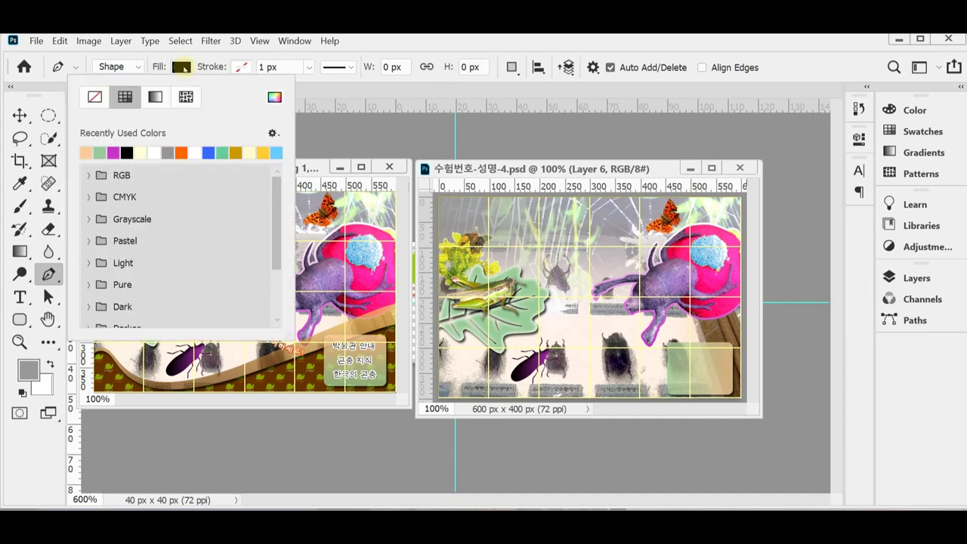
click(275, 97)
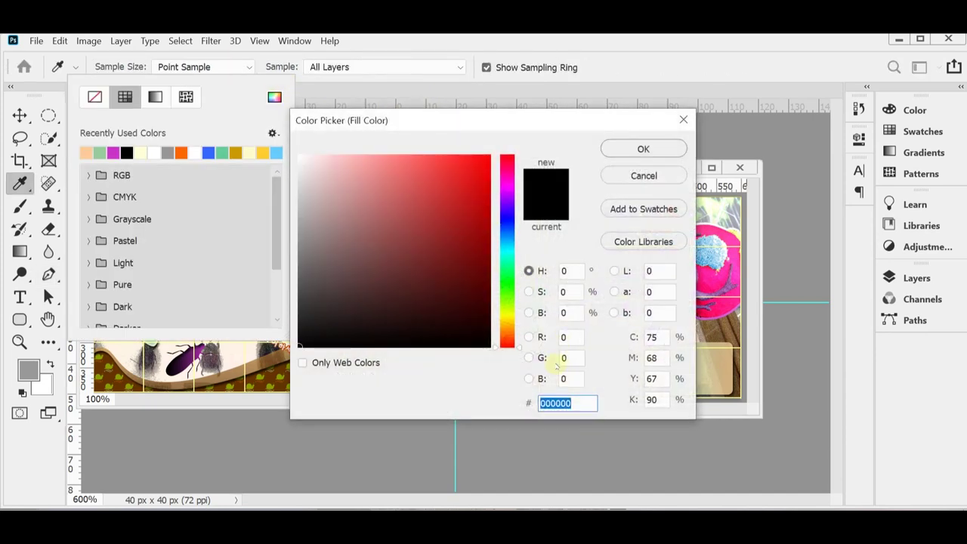
text(630)
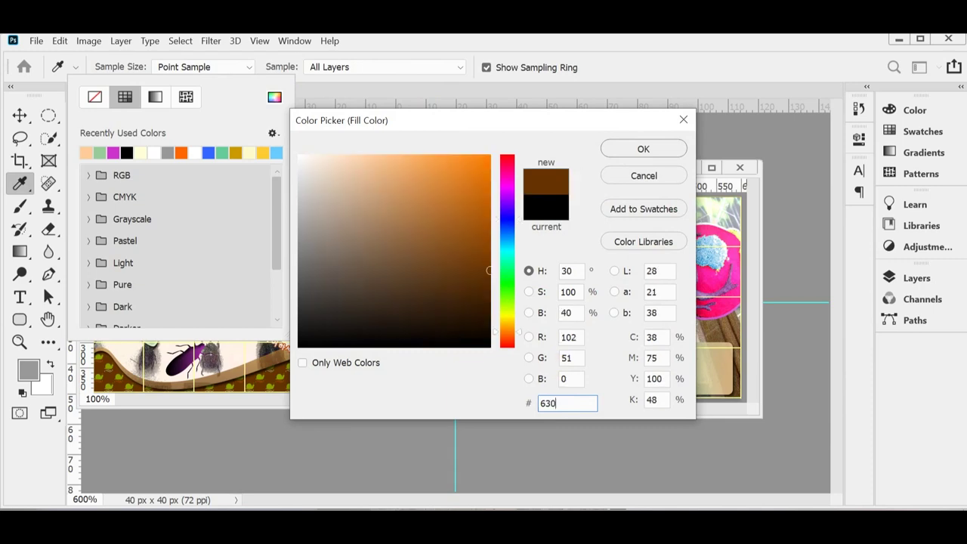
key(Return)
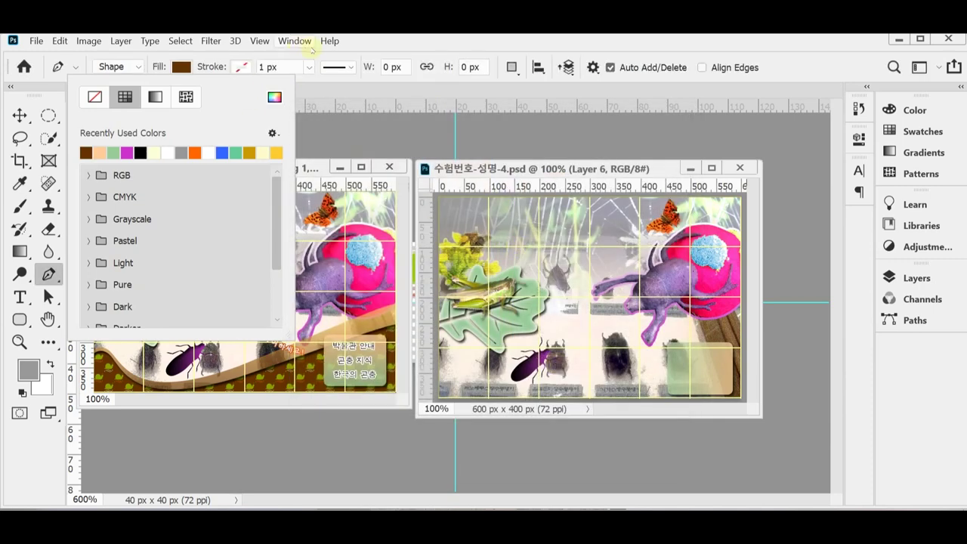
click(385, 46)
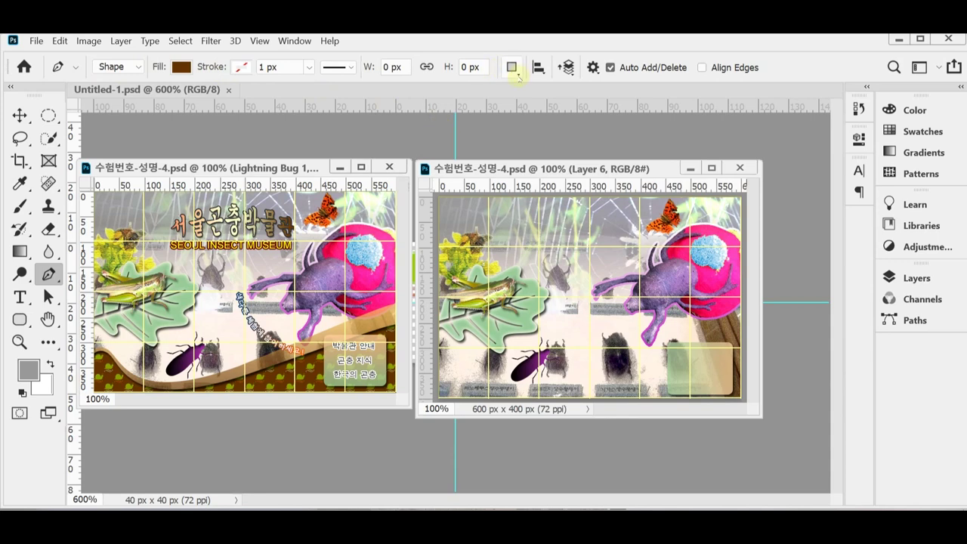
click(514, 70)
click(514, 43)
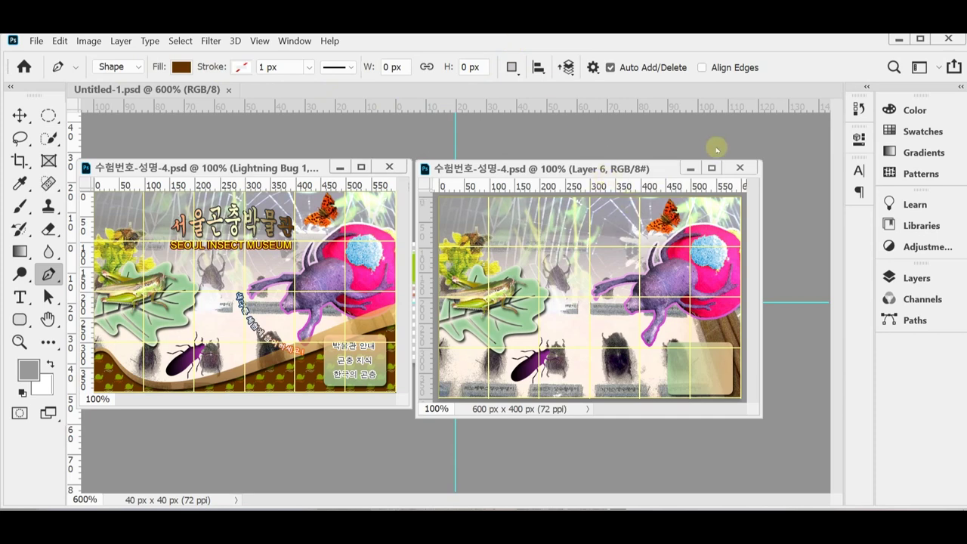
Arrange the reference and unfinished documents side by side, enlarging the unfinished one's window to show space around its canvas
drag(526, 169, 537, 161)
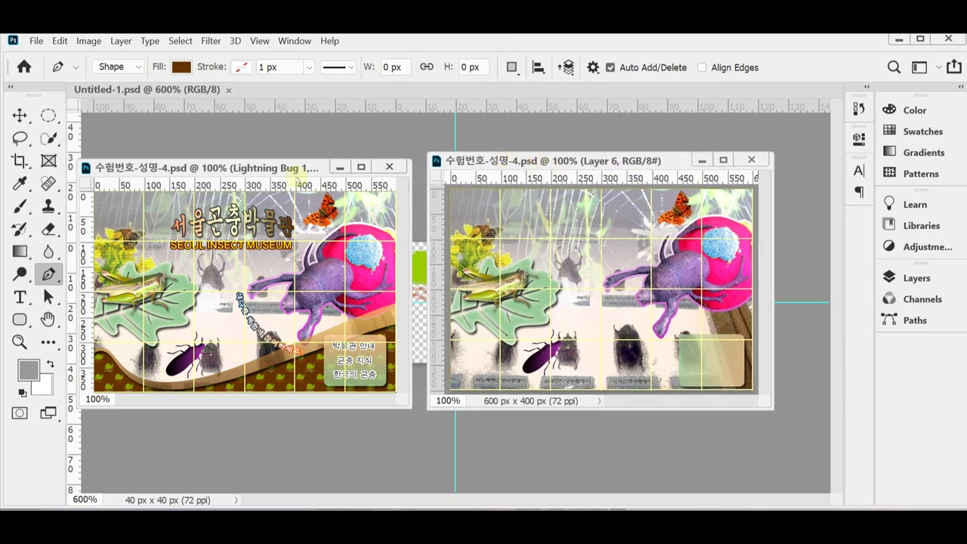
drag(297, 165, 315, 159)
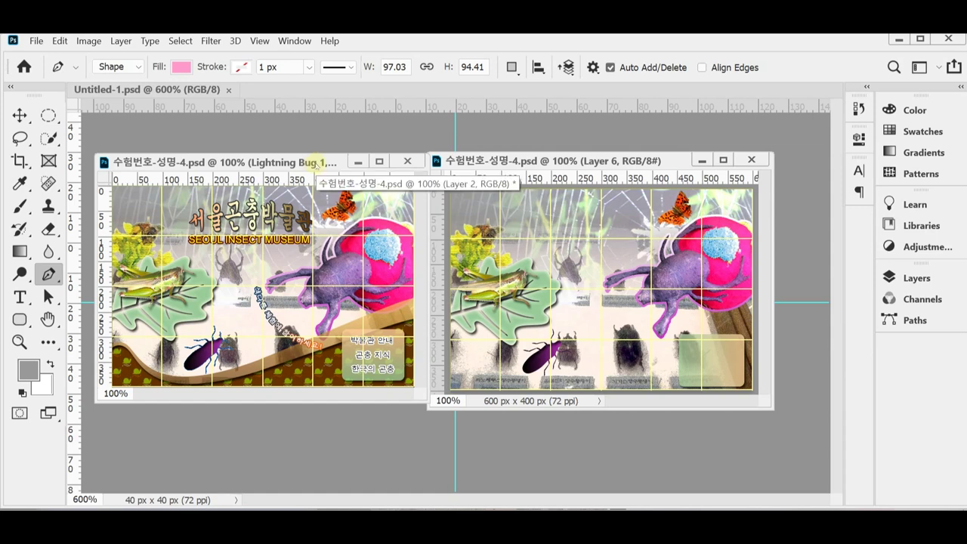
click(490, 155)
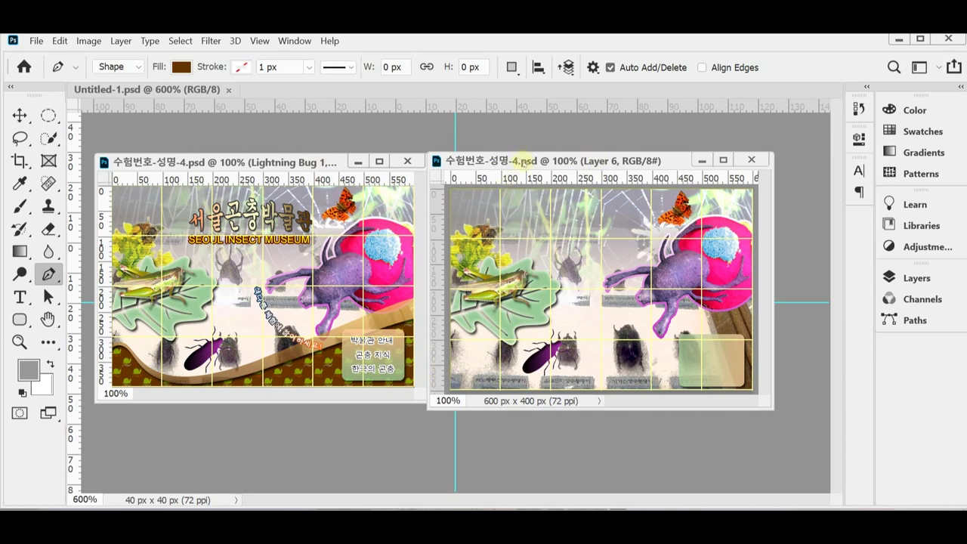
drag(519, 161, 526, 161)
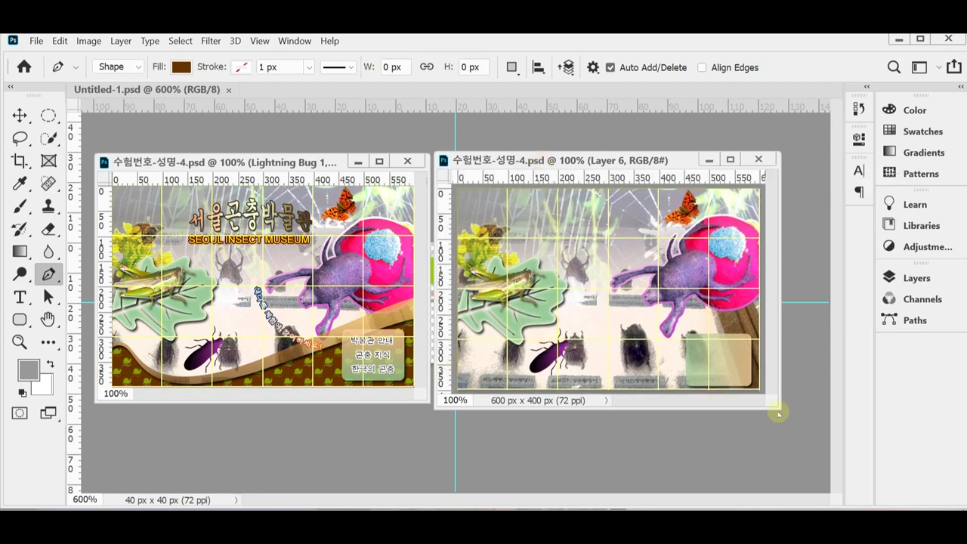
drag(777, 409, 807, 422)
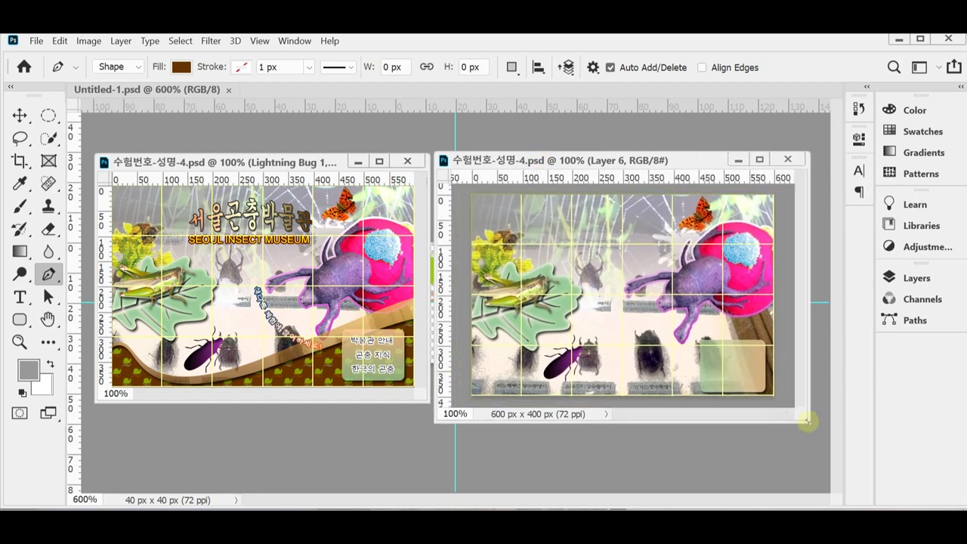
Draw a closed wave shape about 633 by 209 px across the canvas's lower part, curving down and rising to the right edge
click(464, 363)
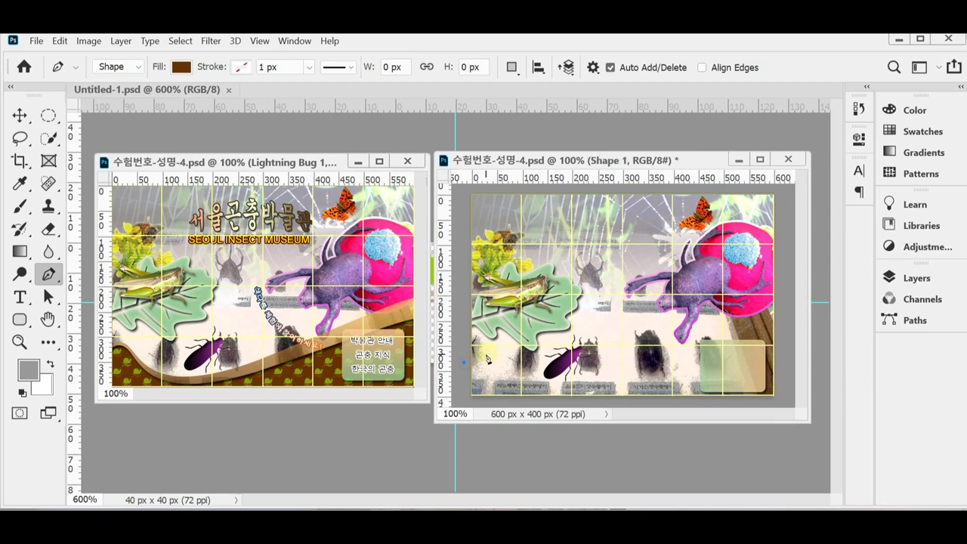
drag(486, 356, 496, 359)
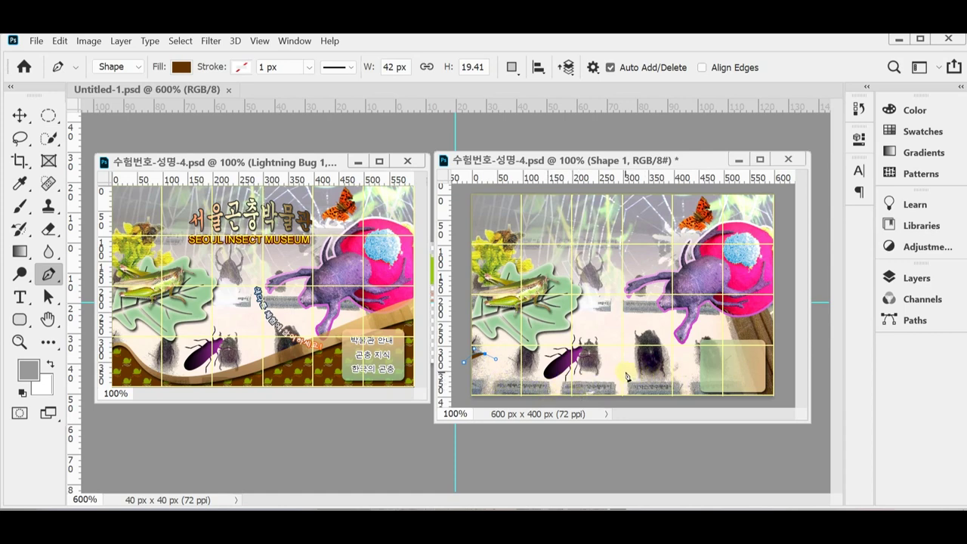
drag(620, 375, 714, 344)
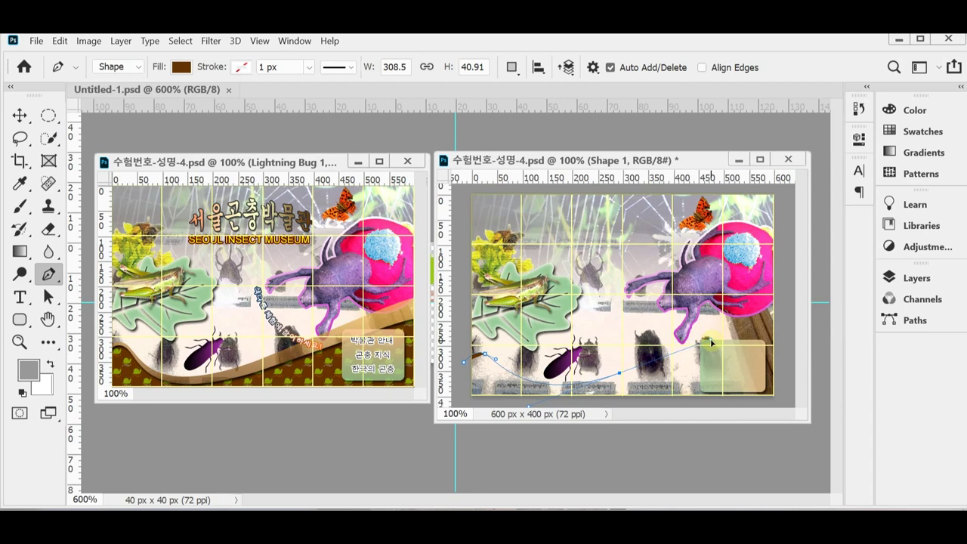
drag(711, 343, 711, 341)
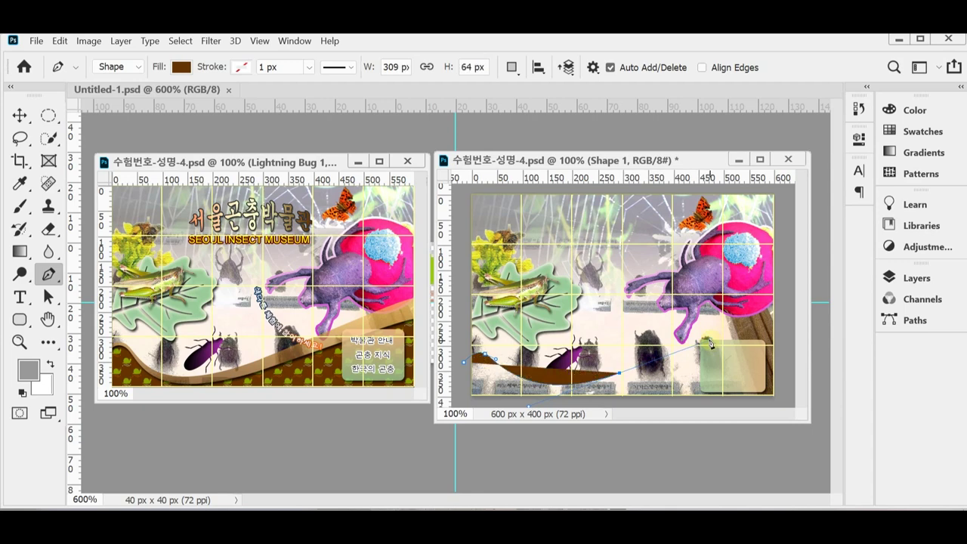
drag(781, 302, 795, 302)
click(782, 303)
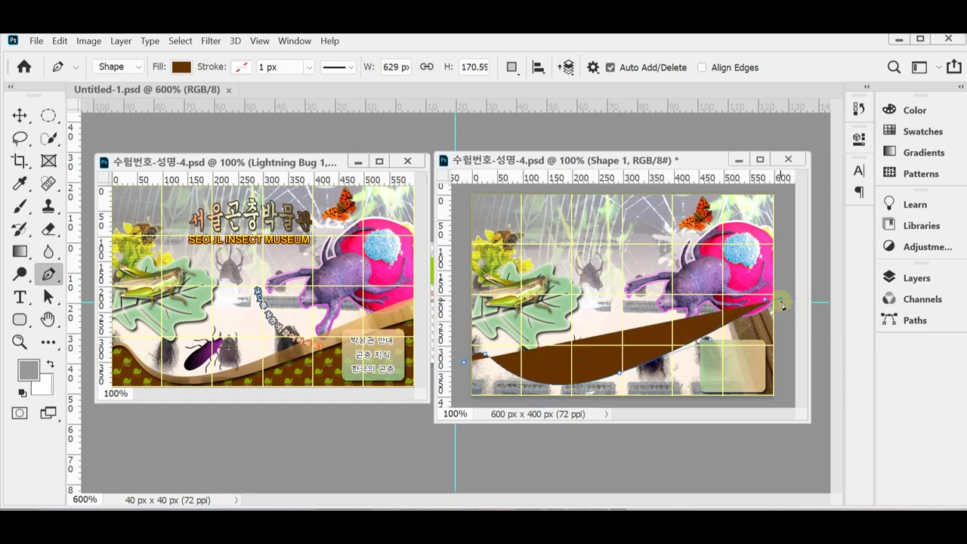
click(781, 404)
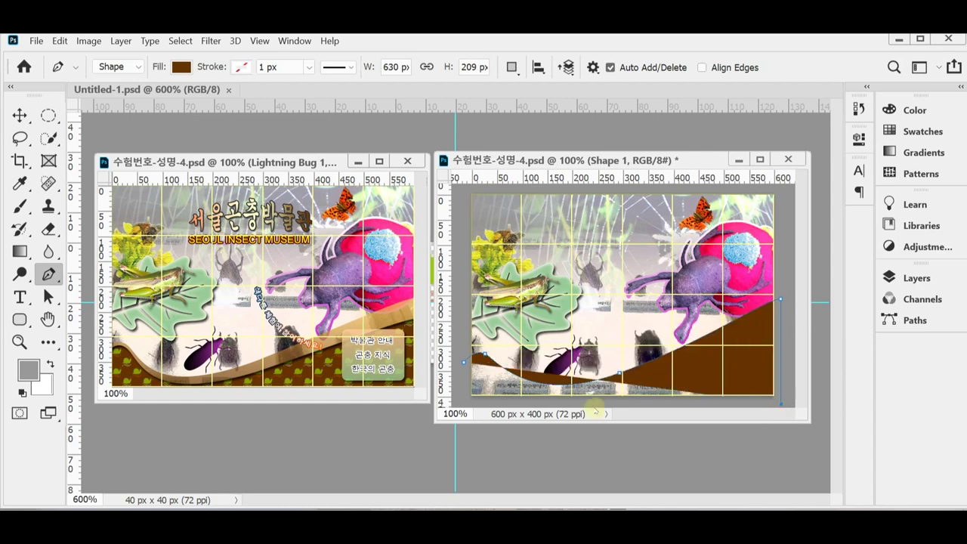
click(462, 400)
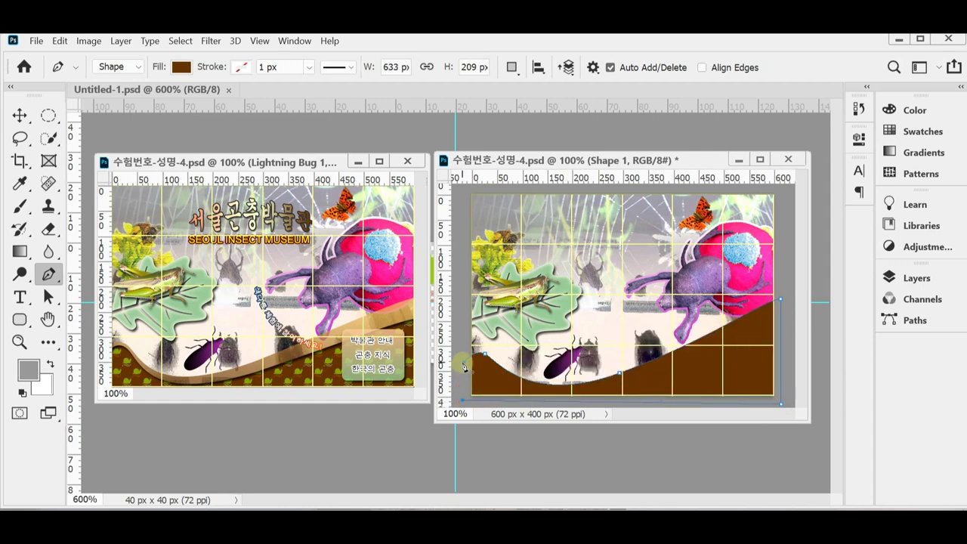
click(464, 366)
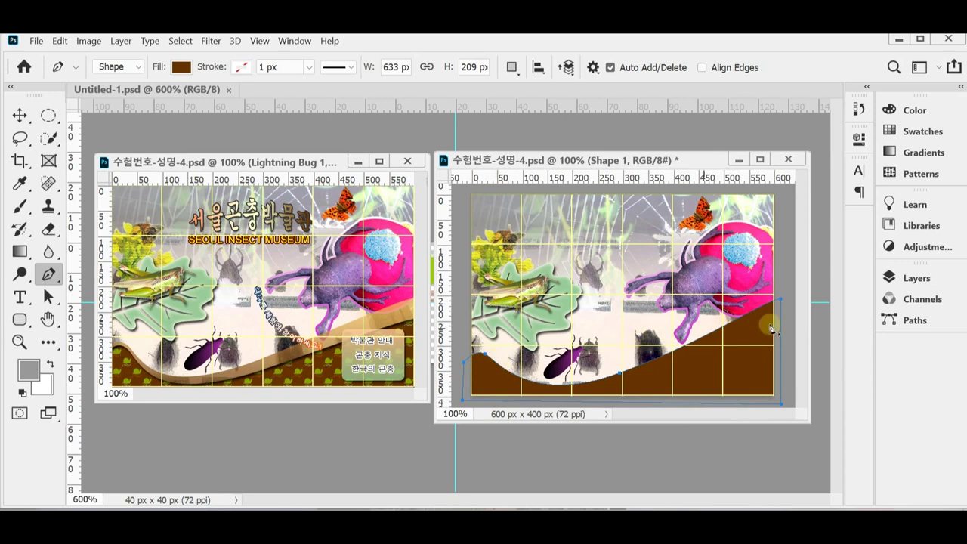
Add a Gradient Overlay to the wave shape and set the gradient's starting colour to #630
click(917, 278)
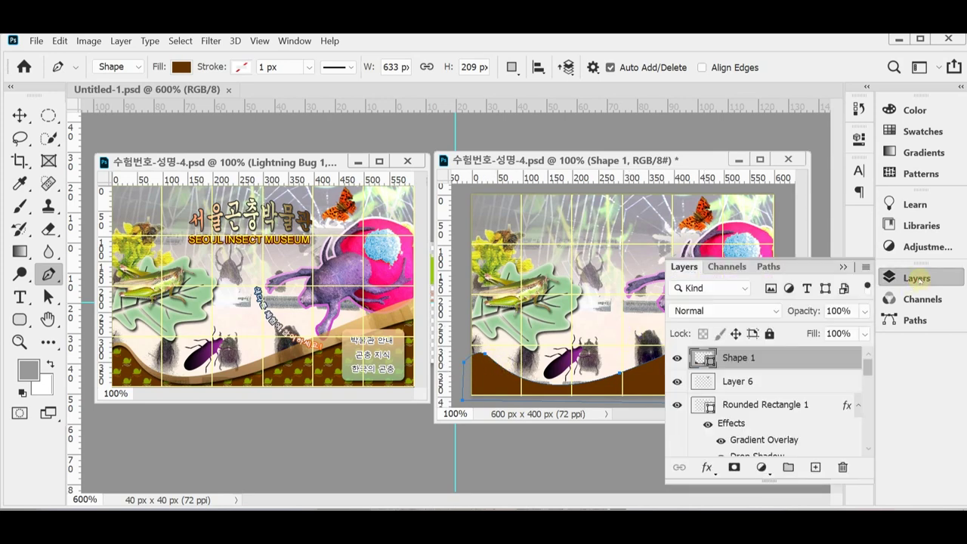
click(705, 469)
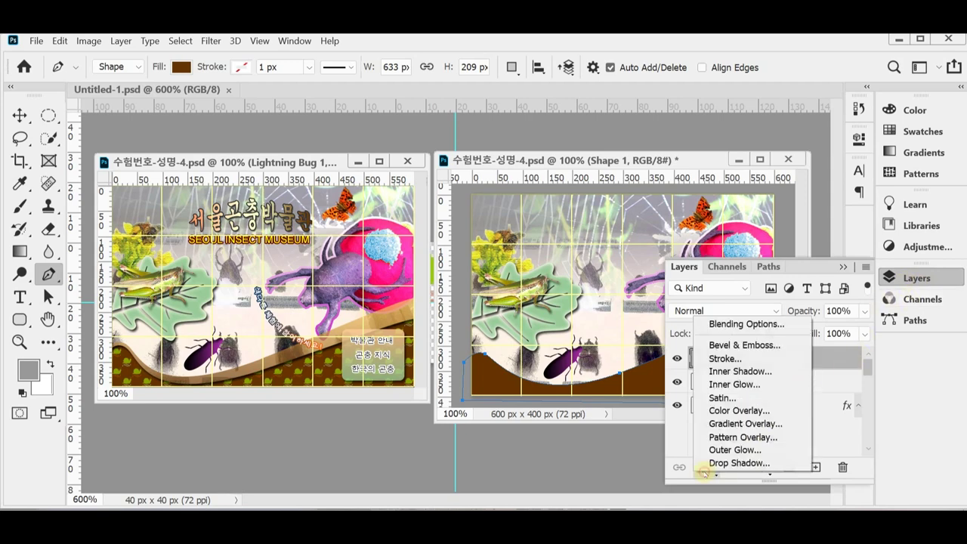
click(737, 424)
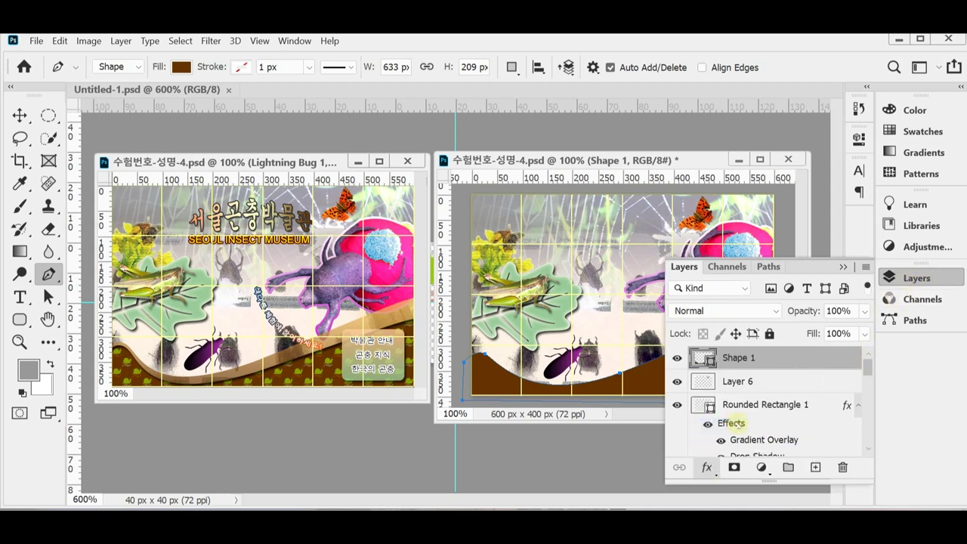
double_click(737, 427)
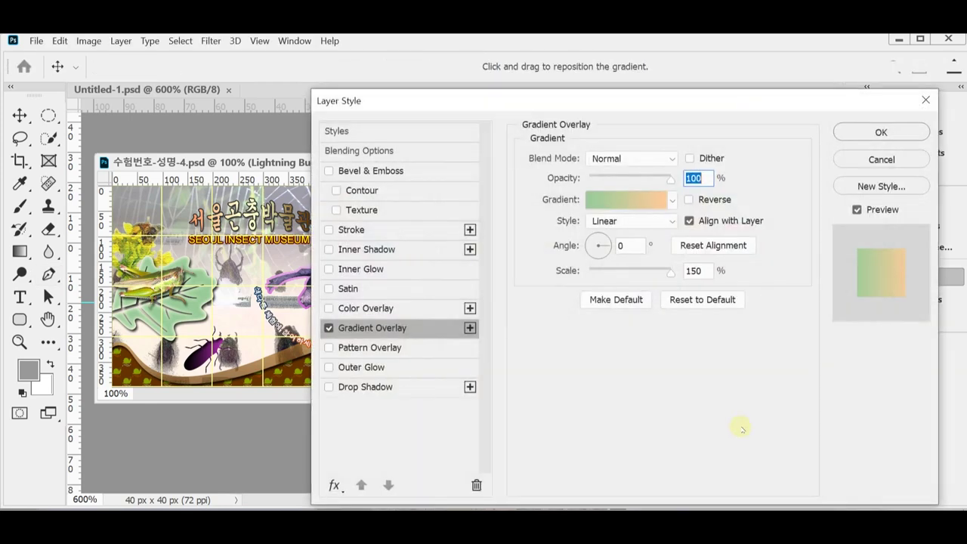
click(615, 201)
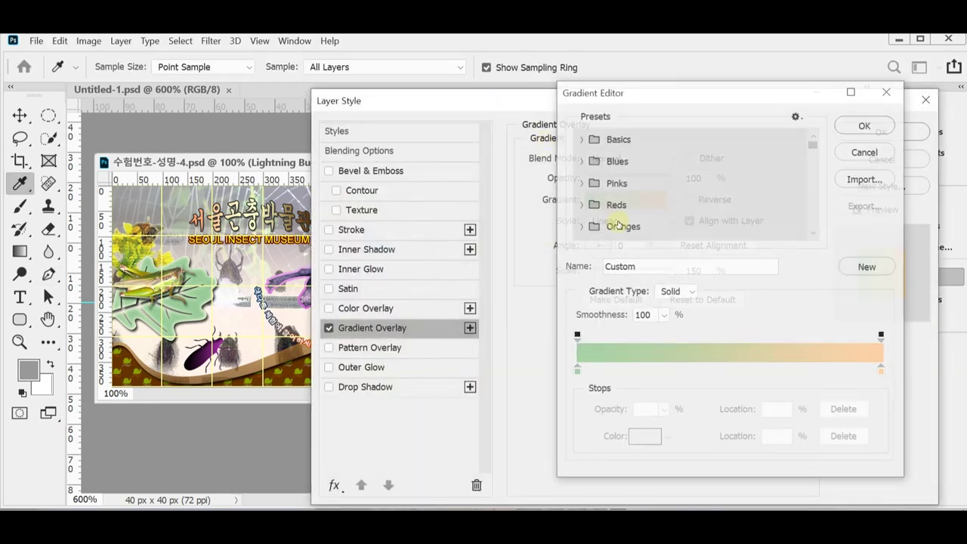
click(577, 370)
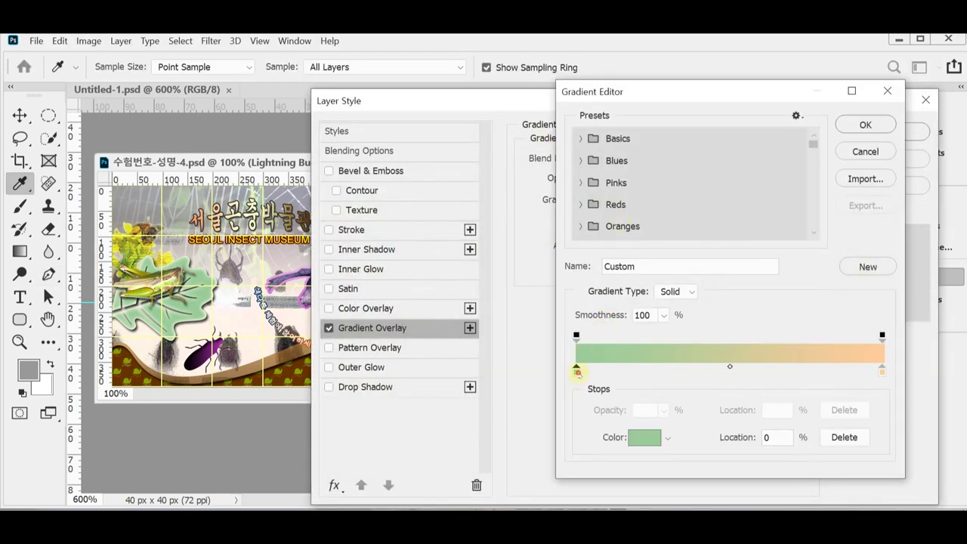
double_click(576, 370)
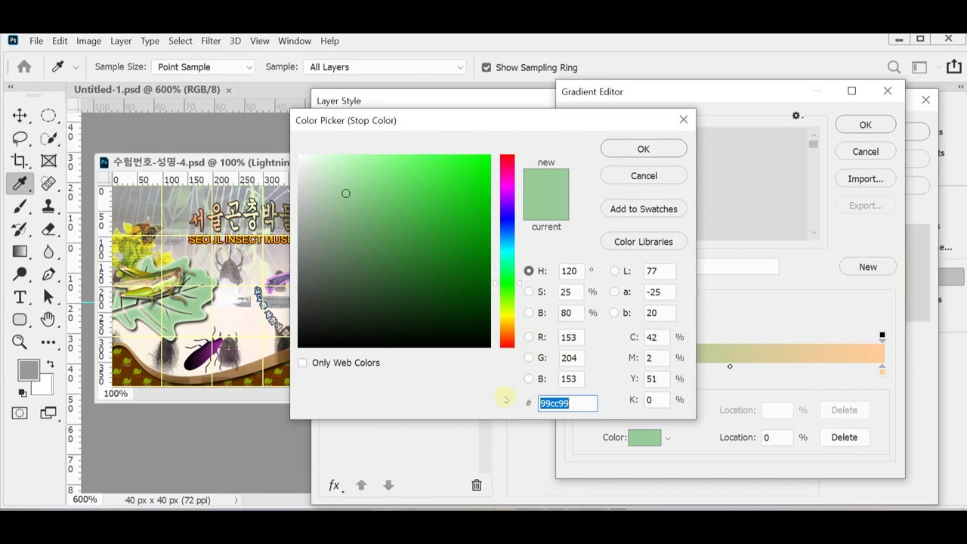
text(630)
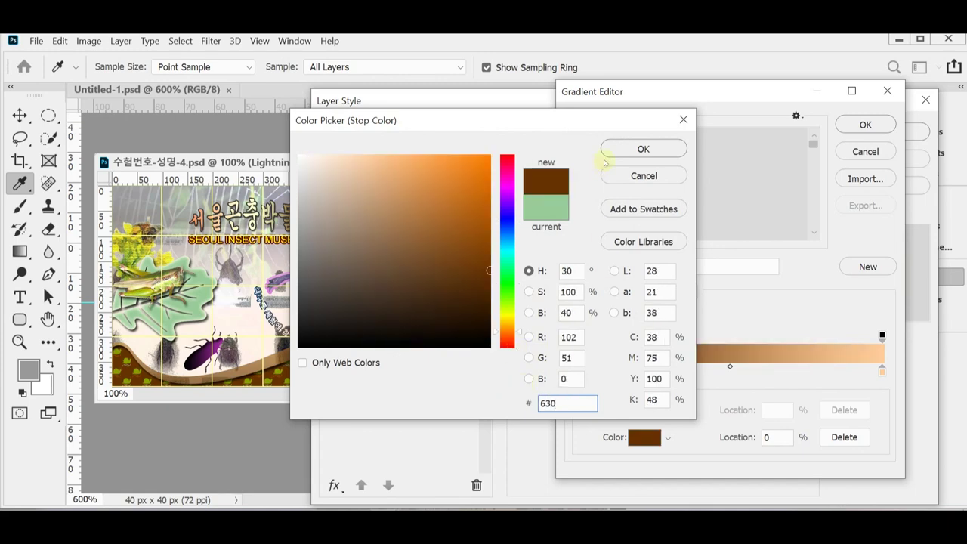
click(638, 149)
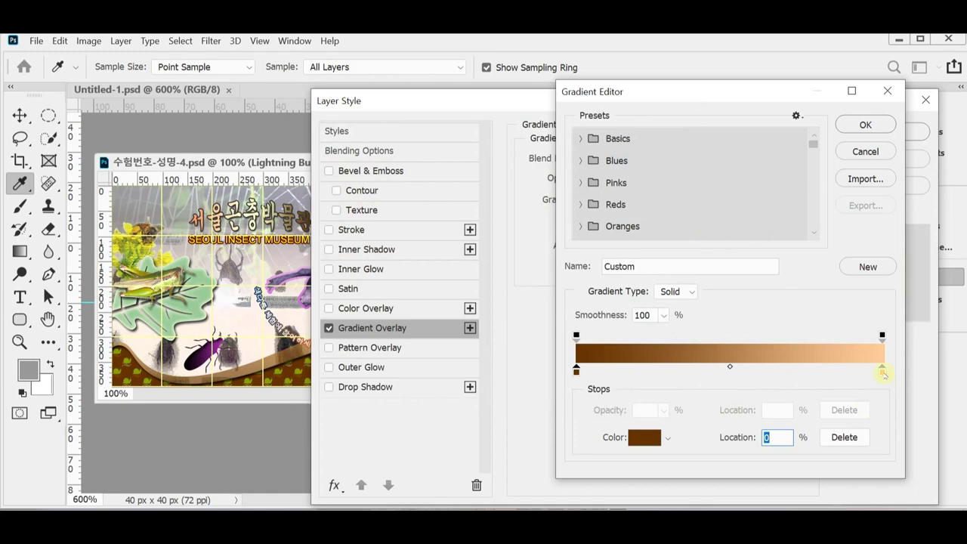
Set the ending colour of the wave shape's gradient to #fc6
double_click(884, 374)
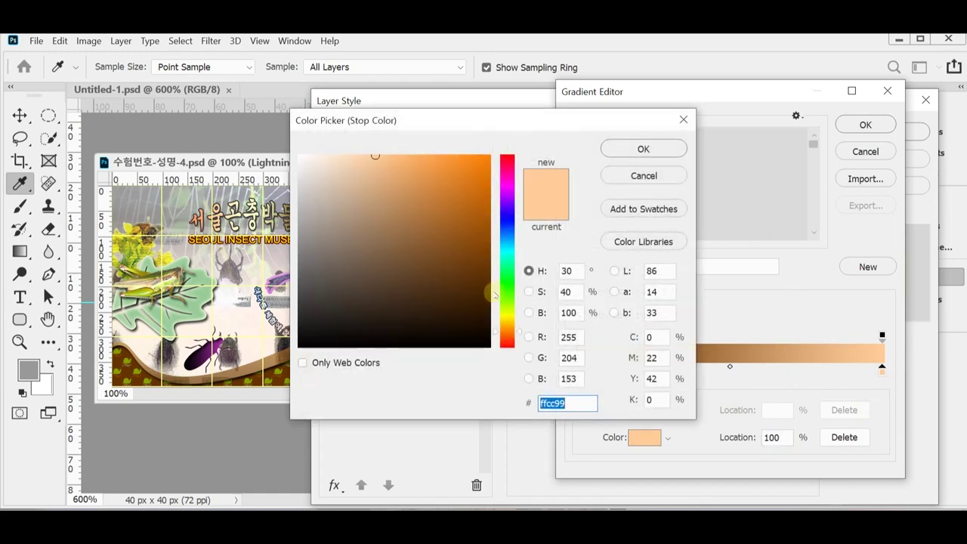
text(fc)
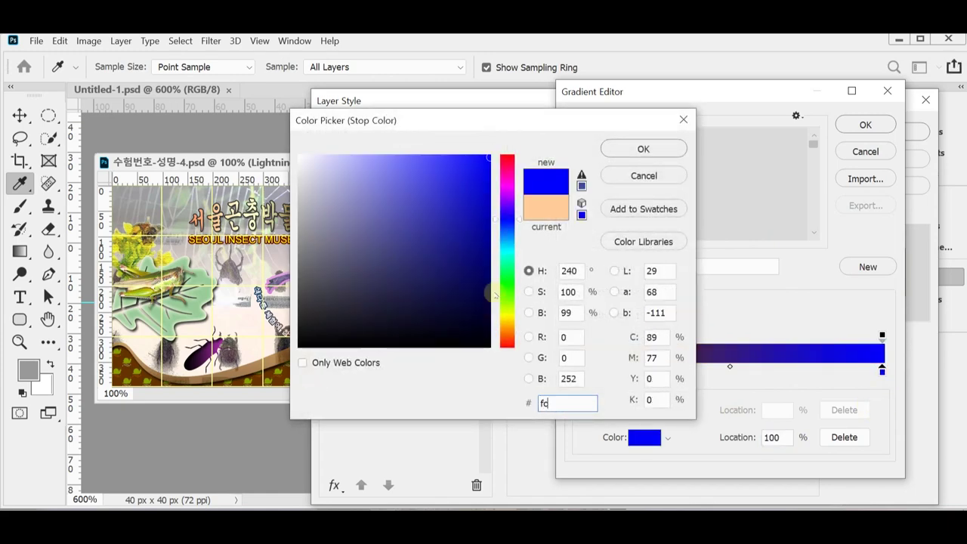
text(6)
key(Return)
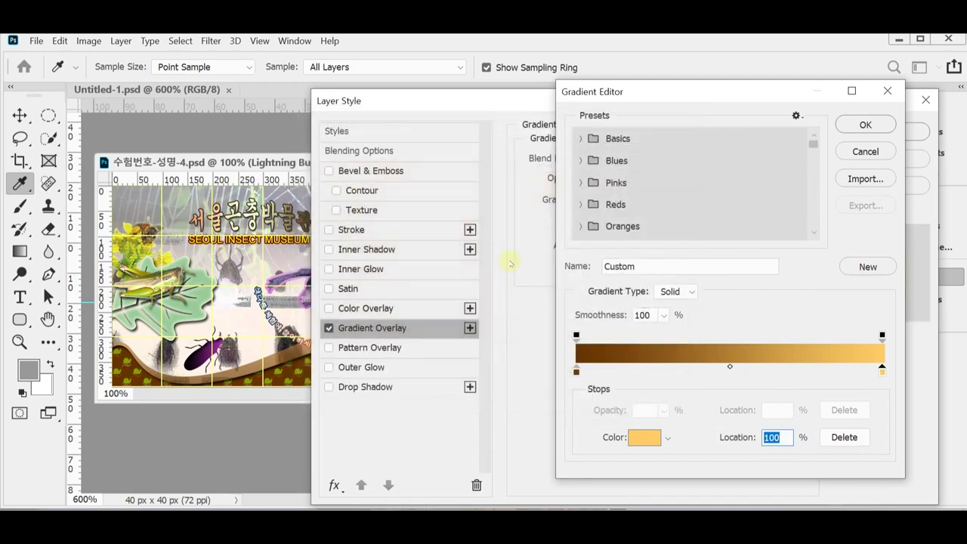
Accept the edited gradient and set the wave shape's Gradient Overlay angle to 90°
click(869, 128)
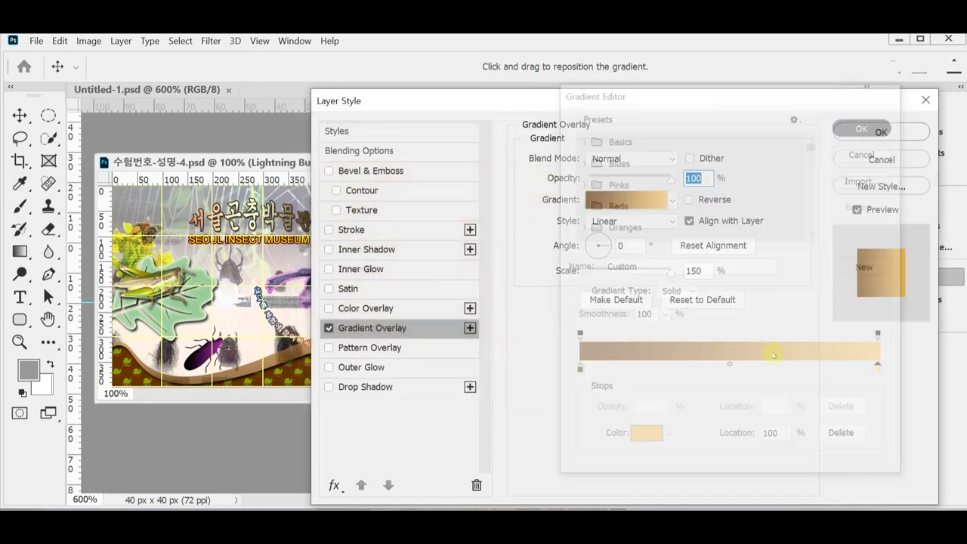
double_click(624, 246)
text(90)
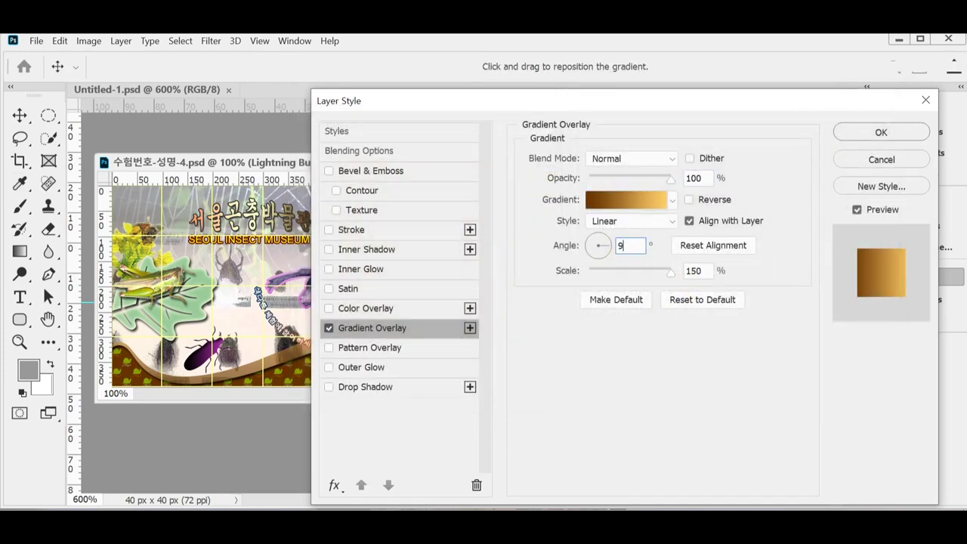
click(860, 132)
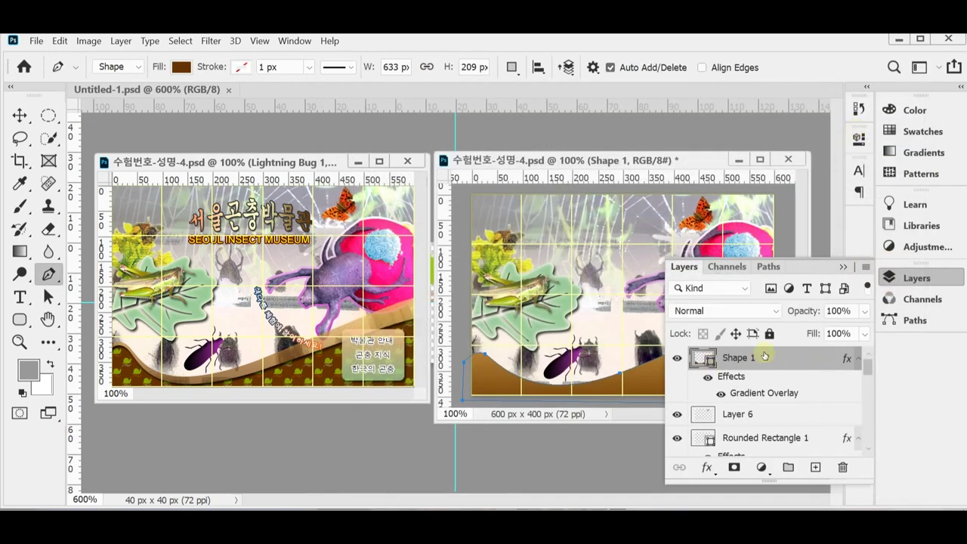
Set the opacity of the wave shape's layer to 70%
click(802, 315)
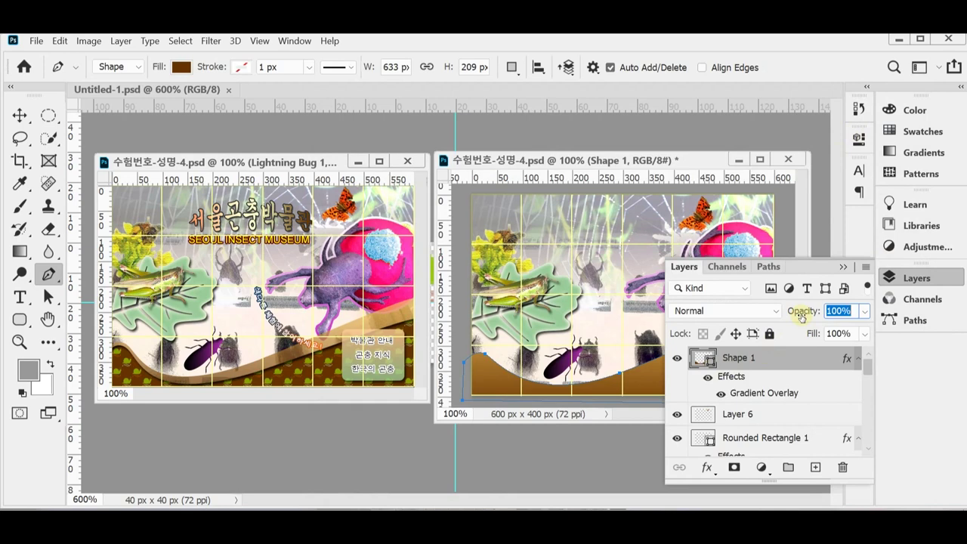
text(70)
key(Return)
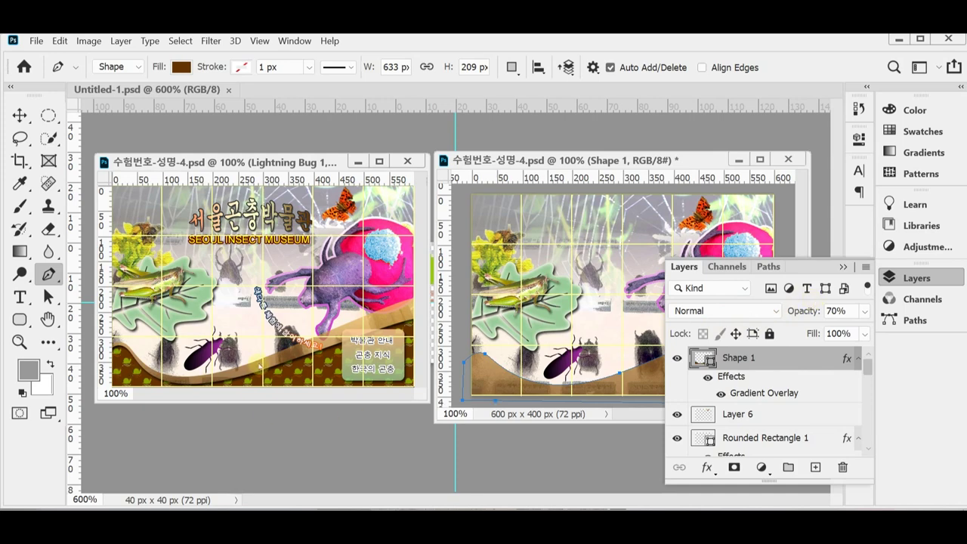
click(919, 278)
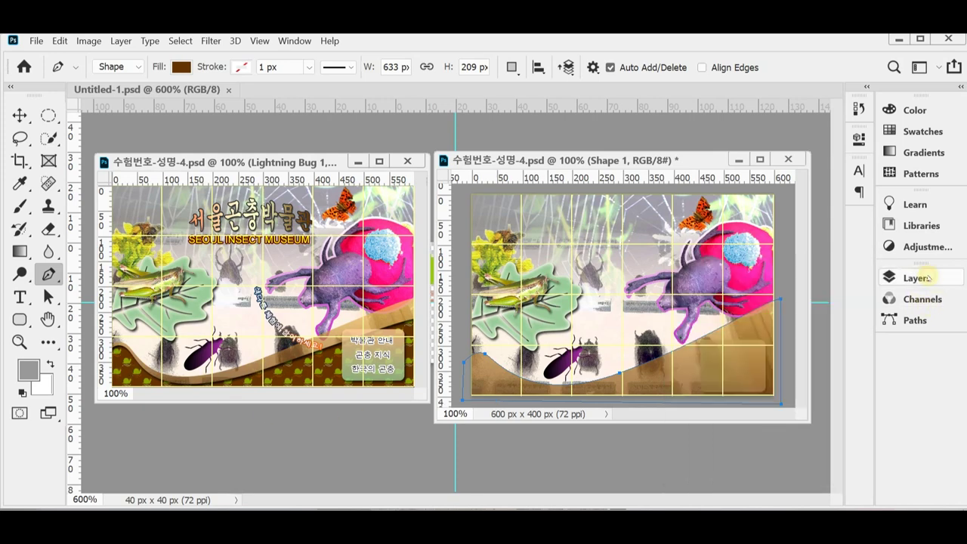
Duplicate the wave shape, then move the copy down to X 296.5, Y 338.5 px and rotate it about 3.55°
key(ctrl+j)
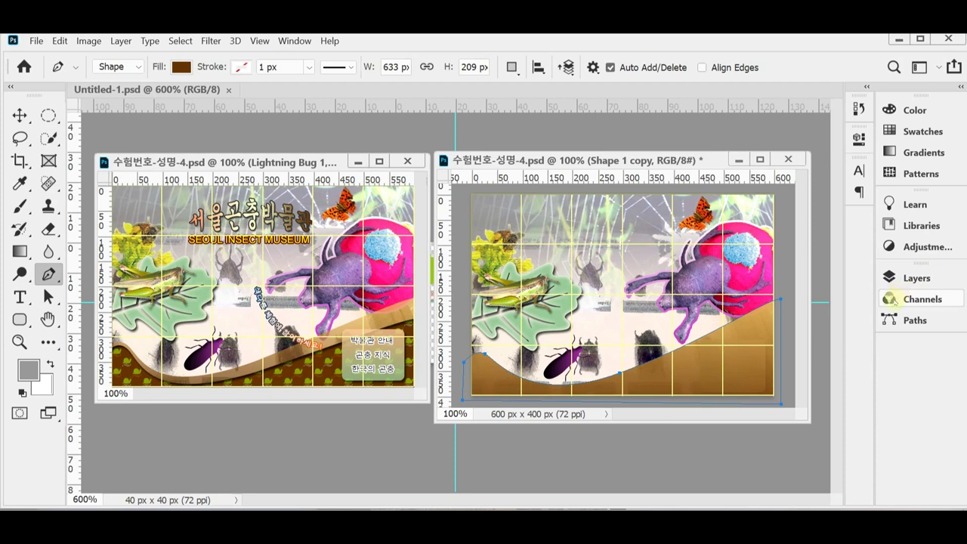
key(ctrl+t)
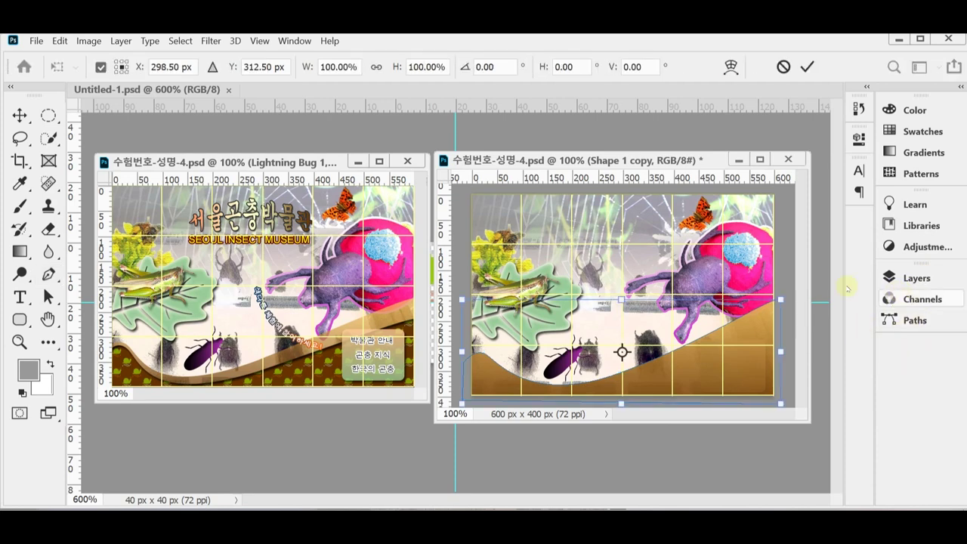
drag(743, 352, 744, 365)
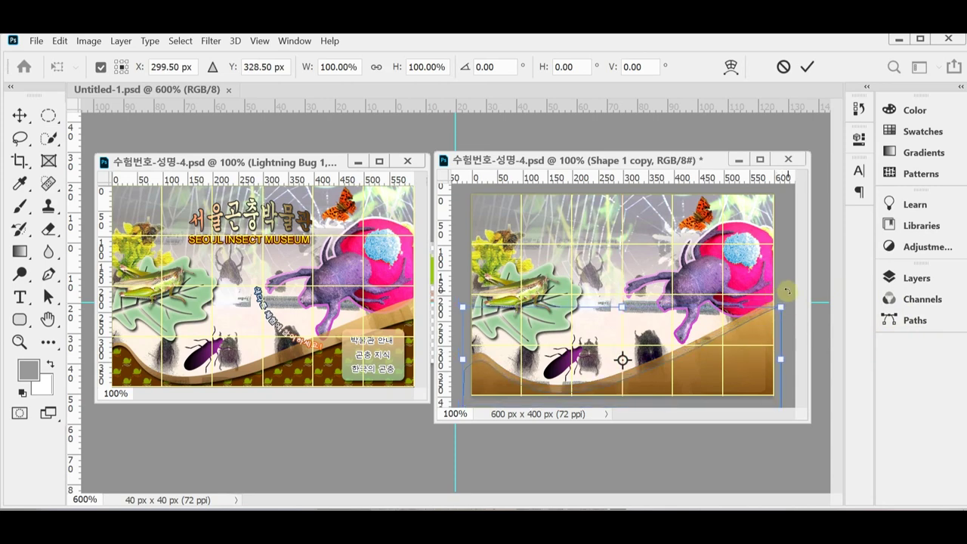
drag(786, 292, 778, 284)
drag(729, 370, 763, 383)
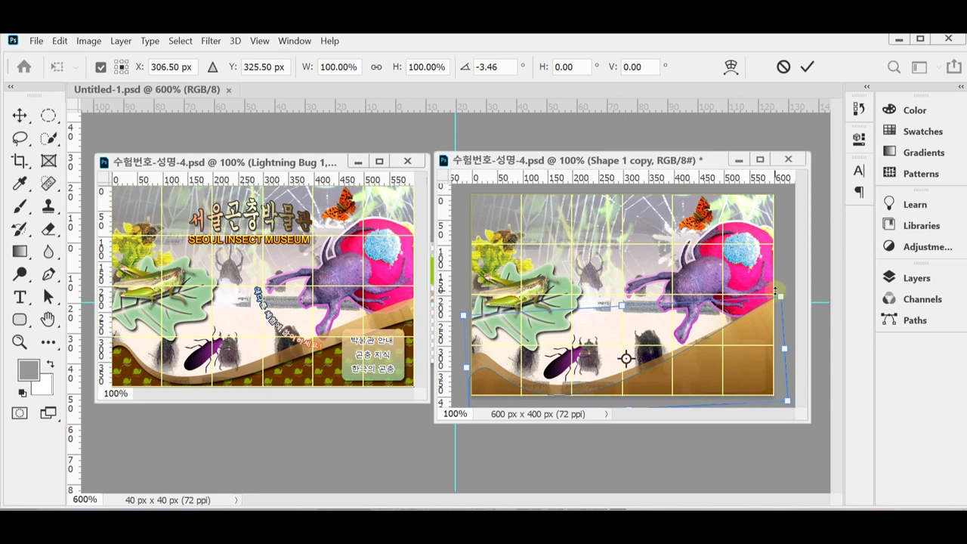
drag(773, 280, 790, 279)
drag(746, 364, 741, 373)
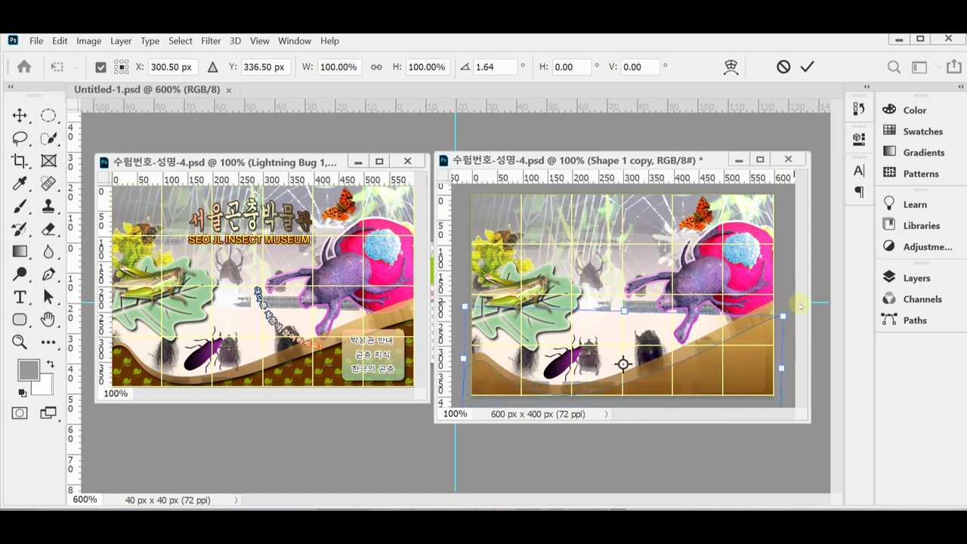
drag(788, 304, 792, 307)
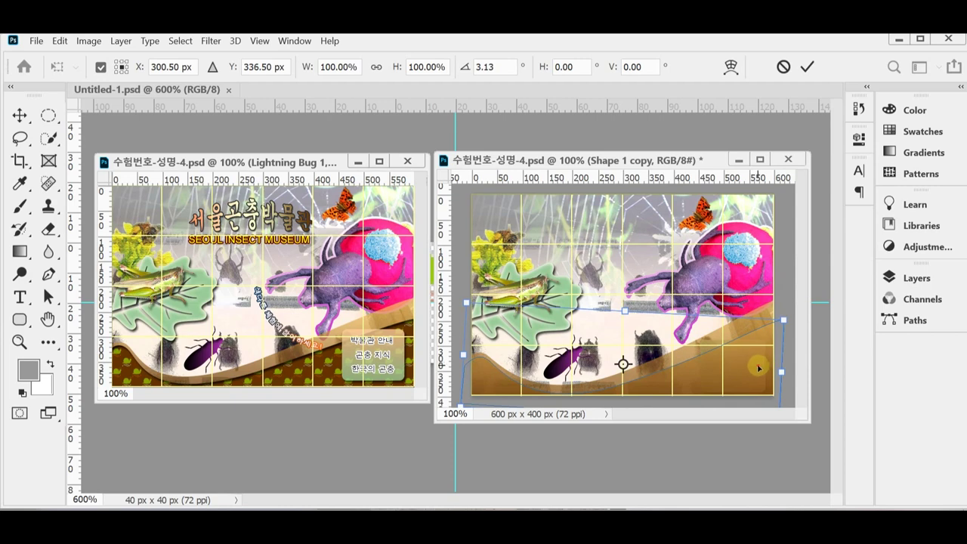
drag(759, 368, 759, 369)
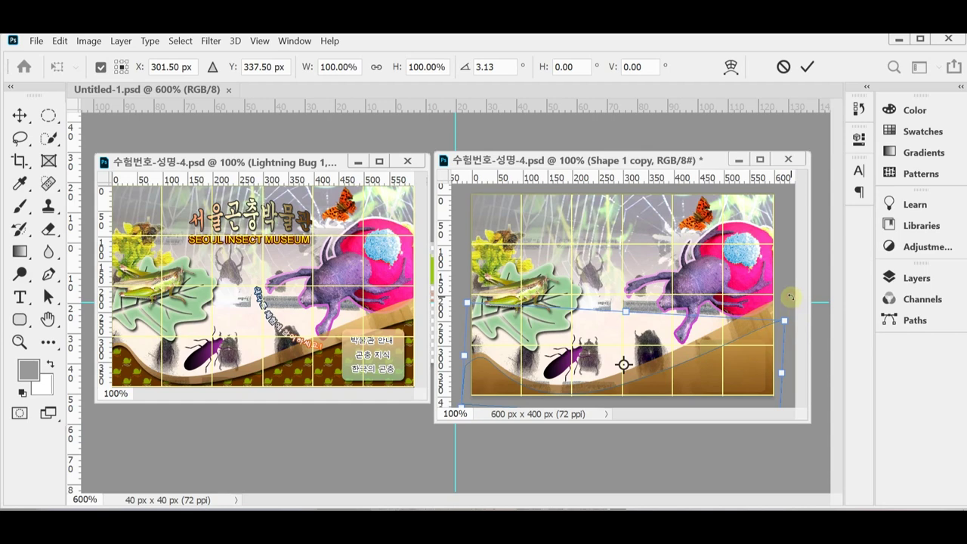
drag(791, 297, 790, 297)
drag(765, 365, 762, 368)
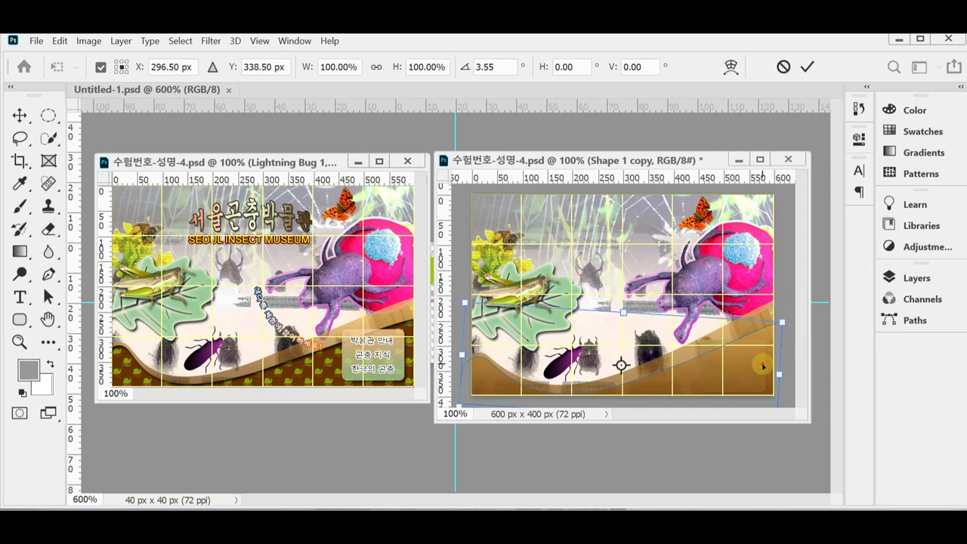
key(Return)
key(p)
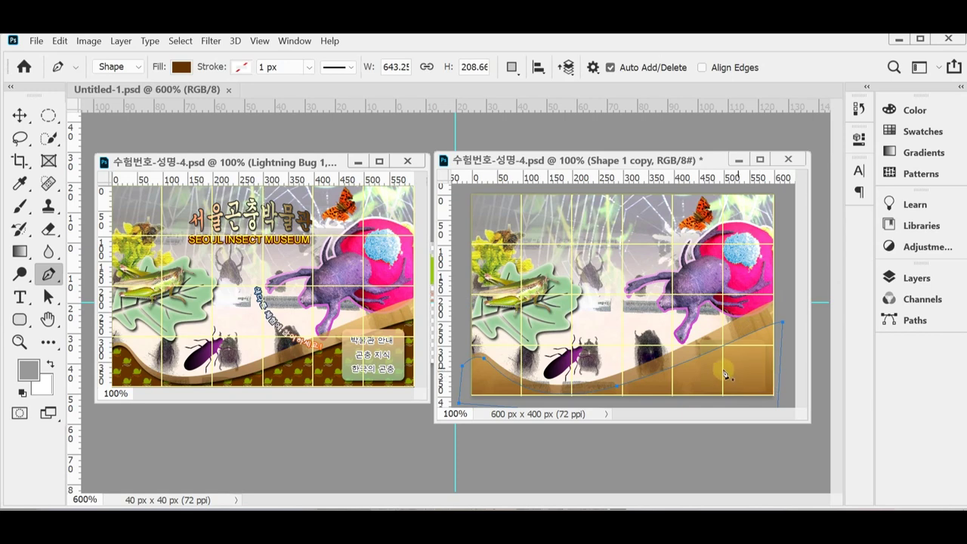
Replace the copied wave's Gradient Overlay with an Inner Shadow, using its default settings
click(914, 278)
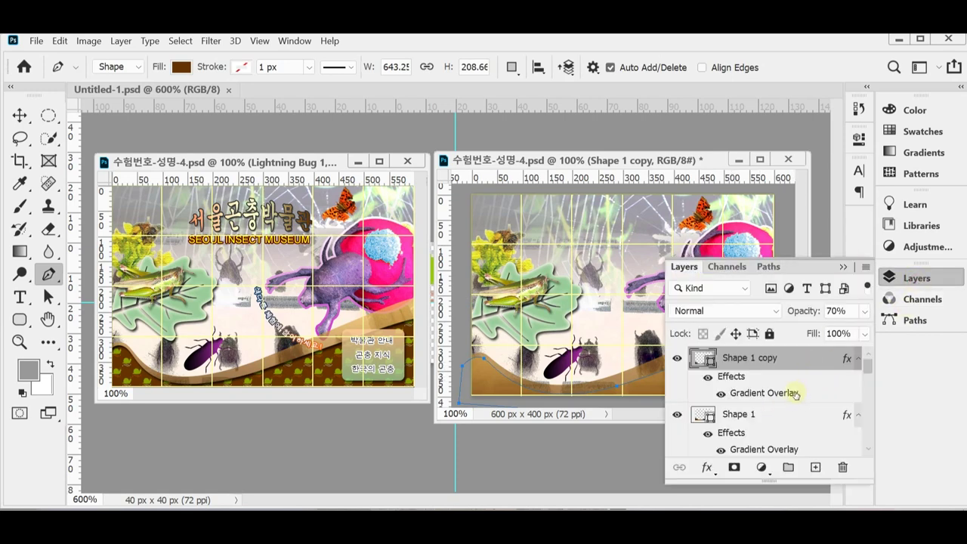
drag(796, 394, 843, 468)
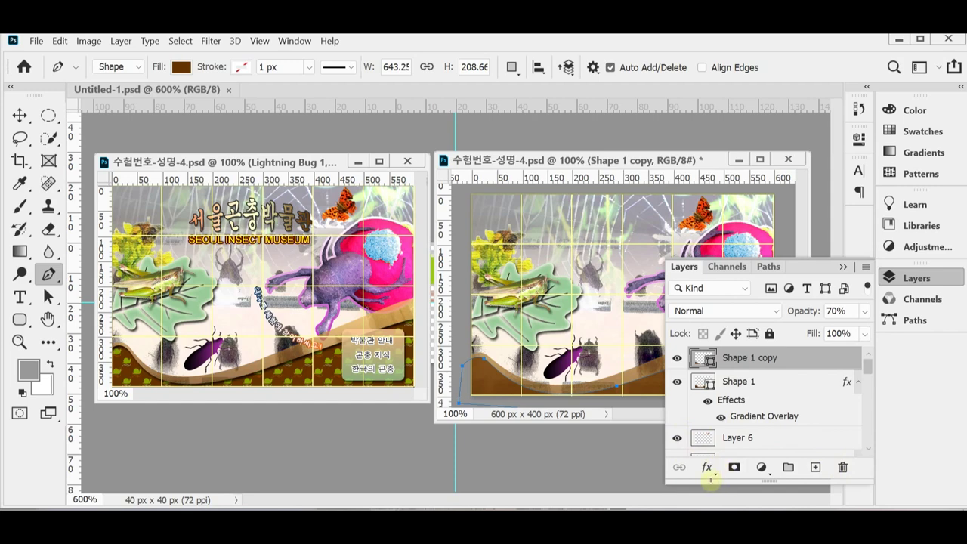
click(709, 470)
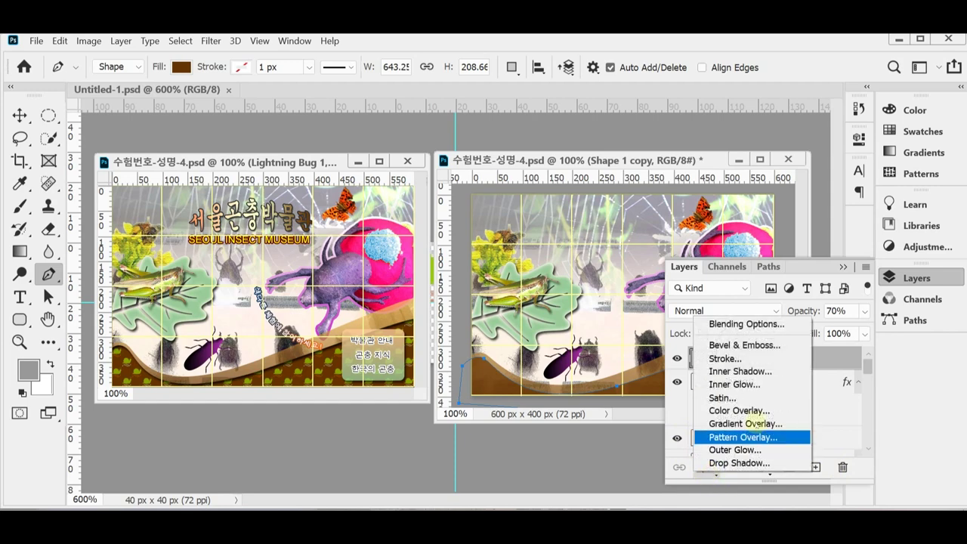
click(743, 372)
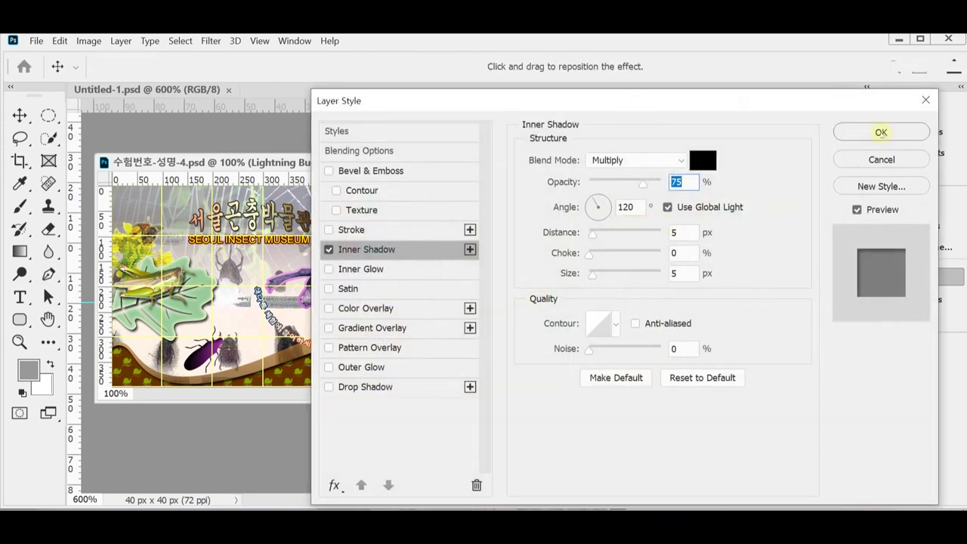
click(881, 133)
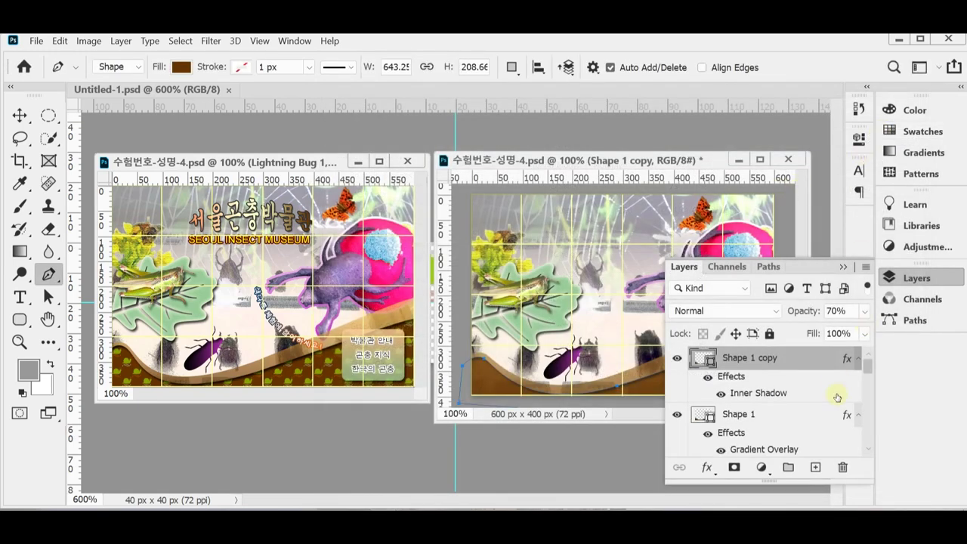
Set the copied wave layer's opacity to 100% and deselect its path
drag(804, 314, 913, 316)
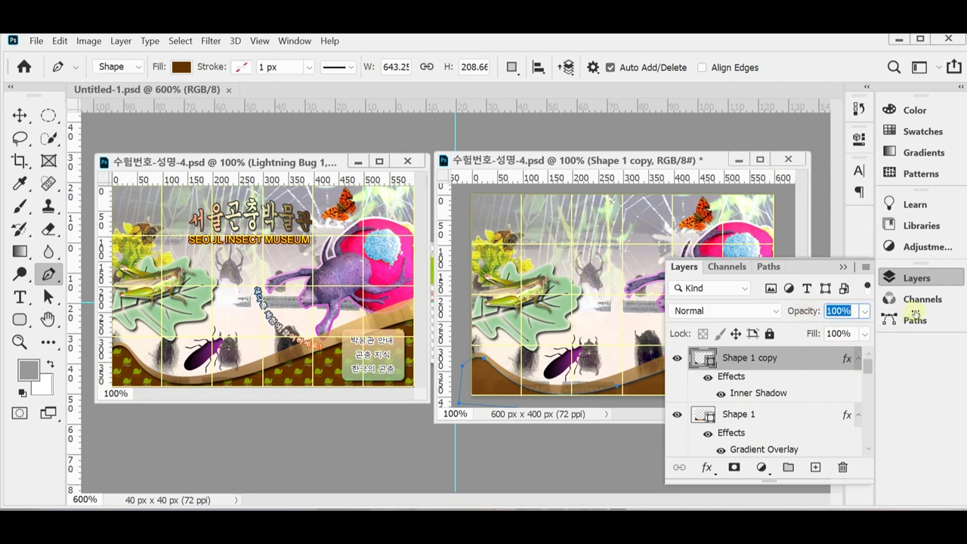
click(909, 277)
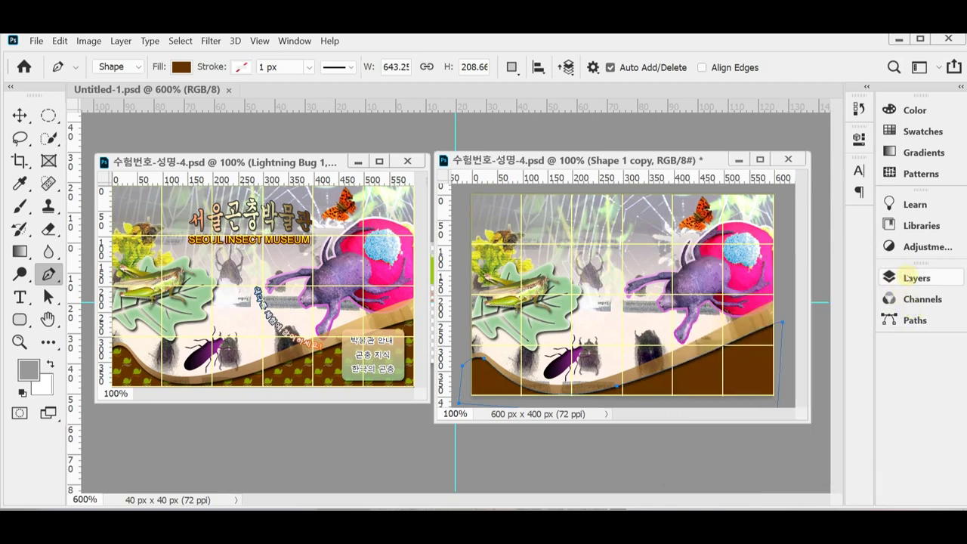
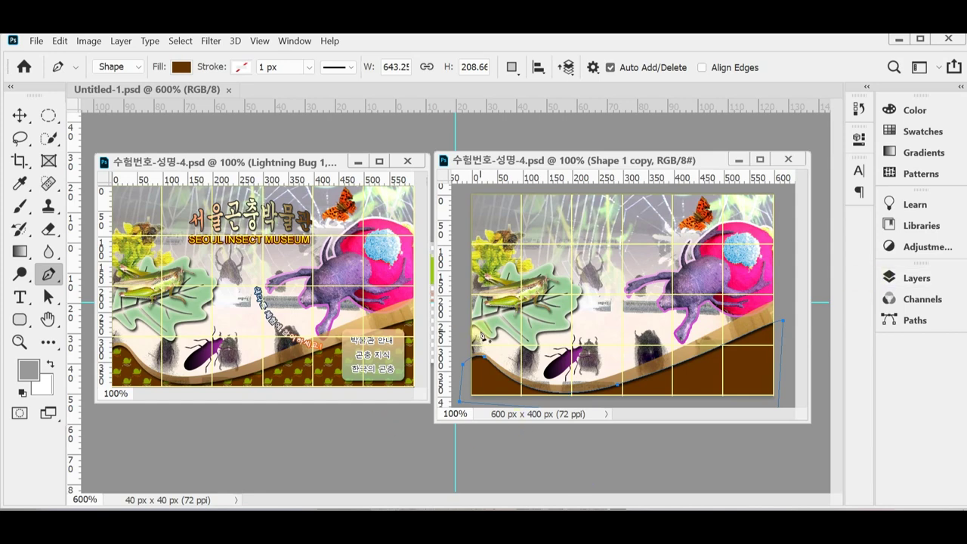
key(Escape)
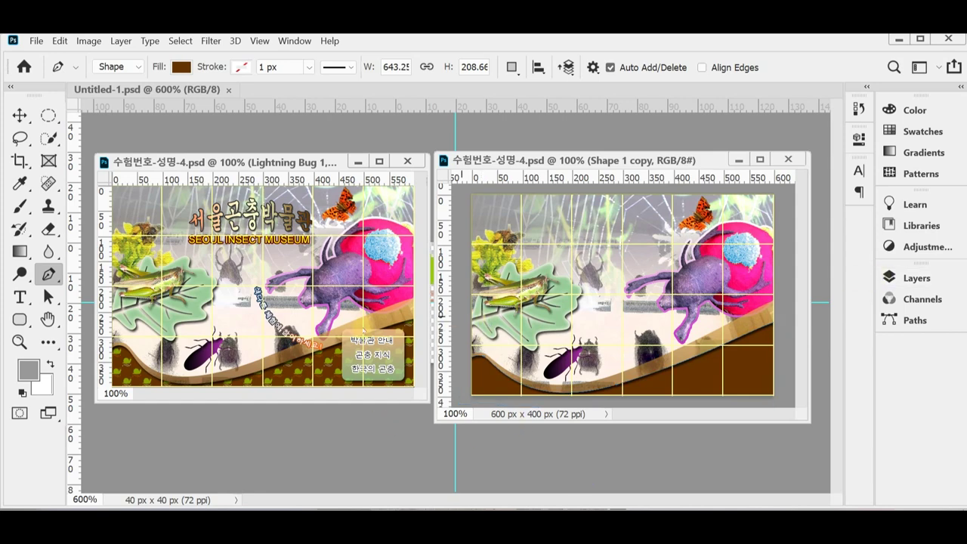
Examine the snail pattern on the reference design's lower wave at 300% magnification
click(316, 365)
scroll(316, 364, up, 2)
drag(298, 361, 340, 340)
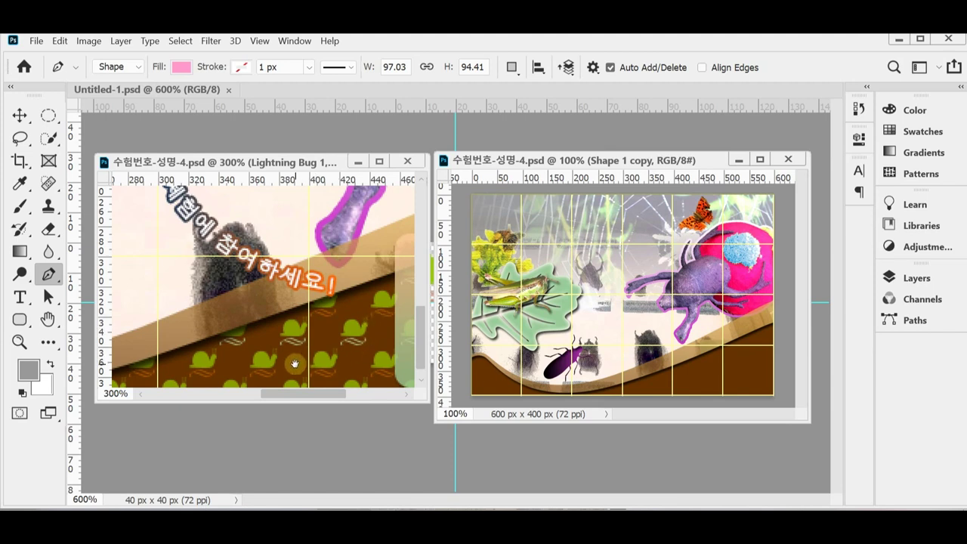
drag(298, 361, 309, 334)
scroll(271, 349, left, 10)
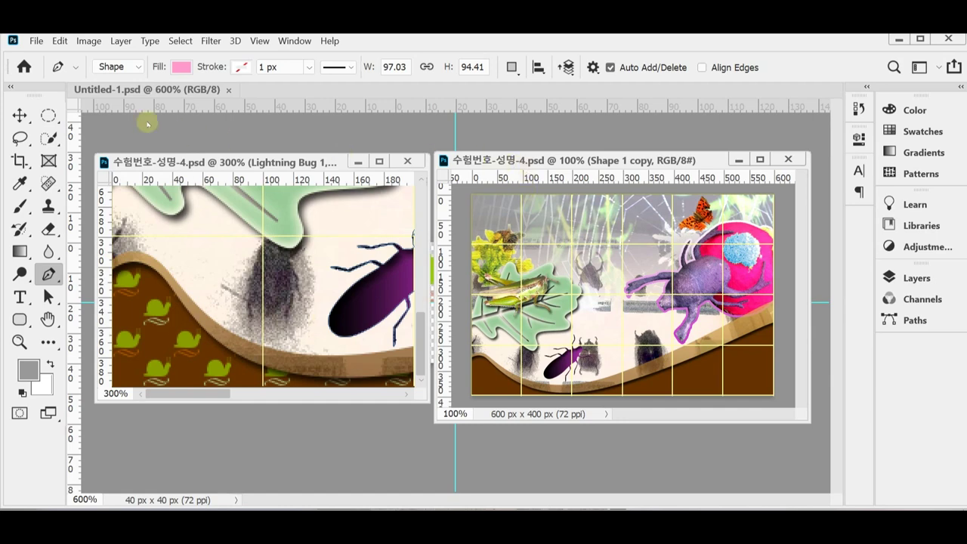
Undock Untitled-1.psd into its own window beside the unfinished design, and enlarge it to show the snail tile at 700%
drag(140, 89, 198, 161)
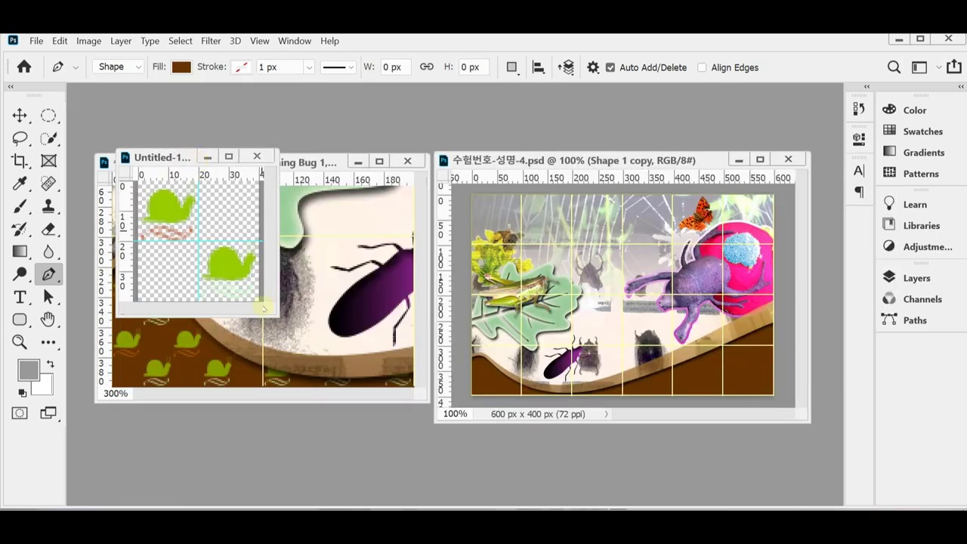
drag(278, 315, 433, 427)
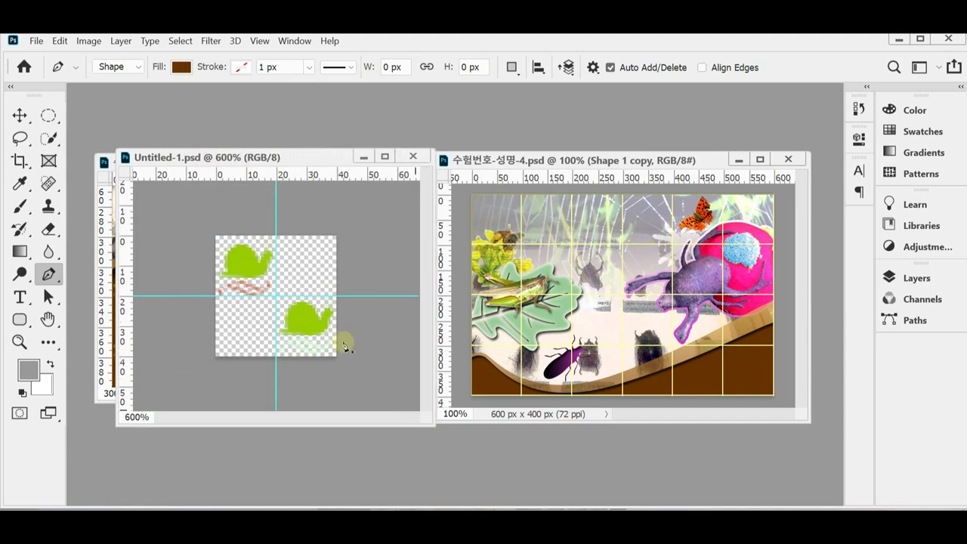
scroll(336, 332, up, 1)
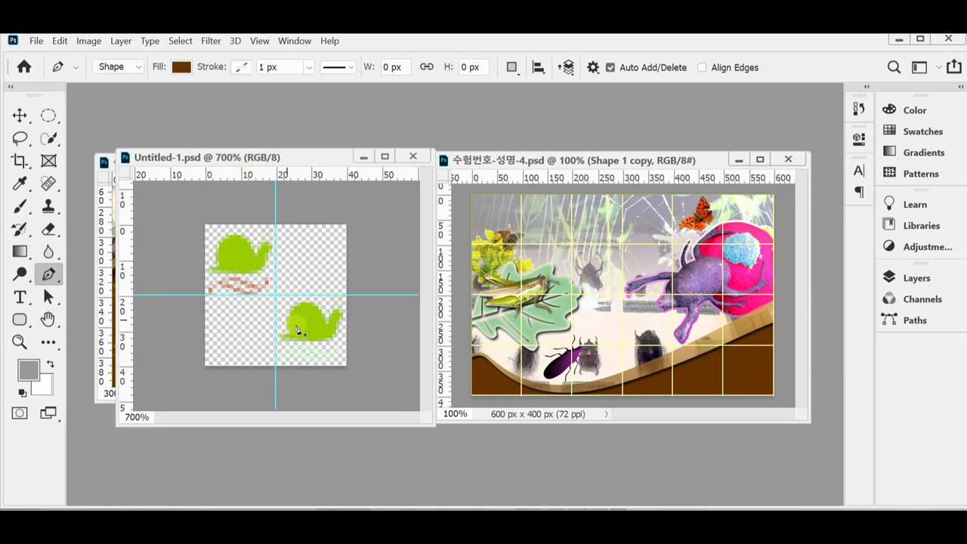
Create a new 40 by 40 px RGB document at 72 pixels/inch with transparent background contents
click(36, 42)
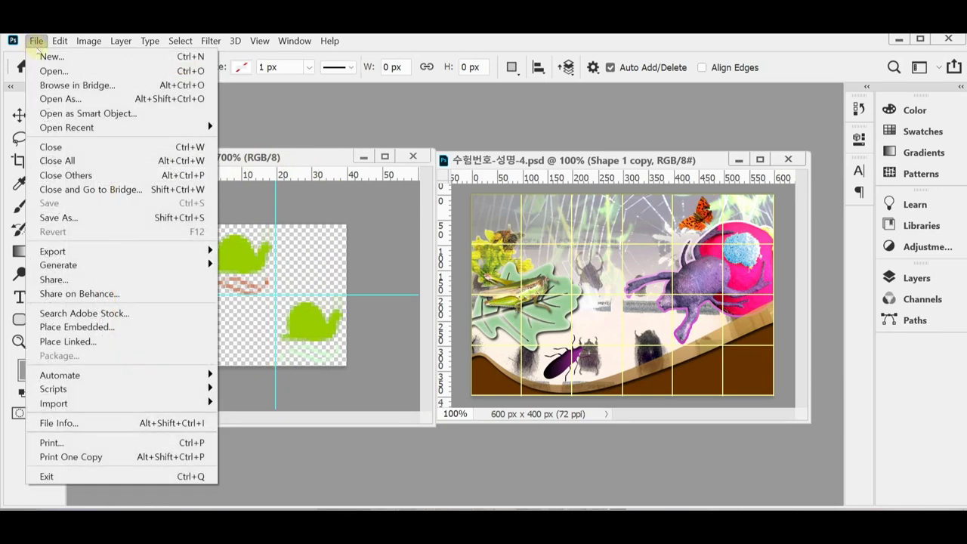
click(45, 55)
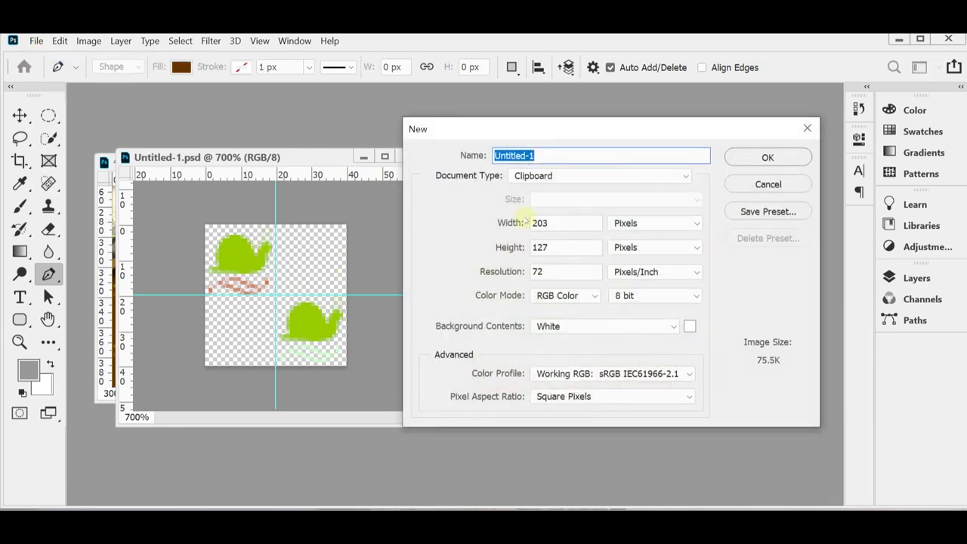
double_click(541, 223)
text(40)
key(Tab)
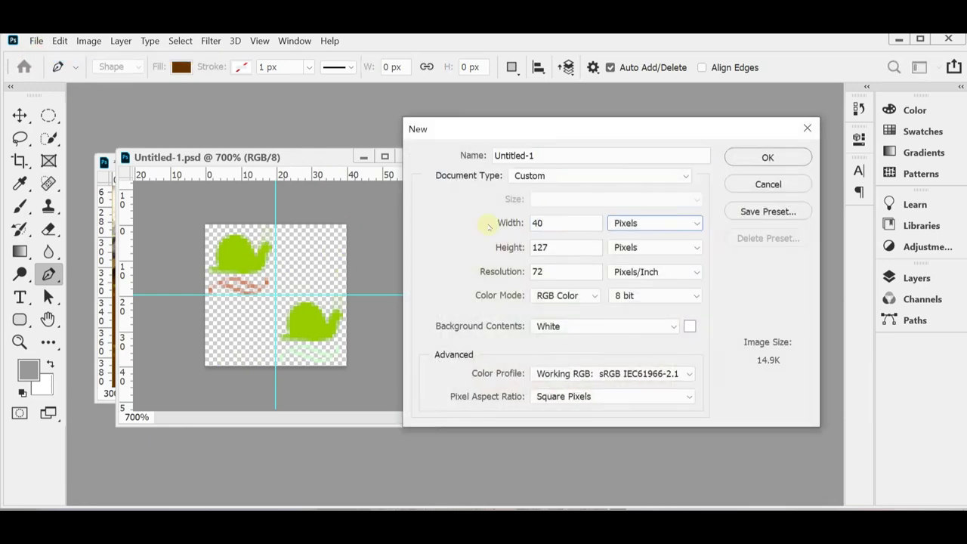
key(Tab)
text(40)
key(Tab)
key(Tab)
key(Tab)
key(Tab)
key(Tab)
key(Tab)
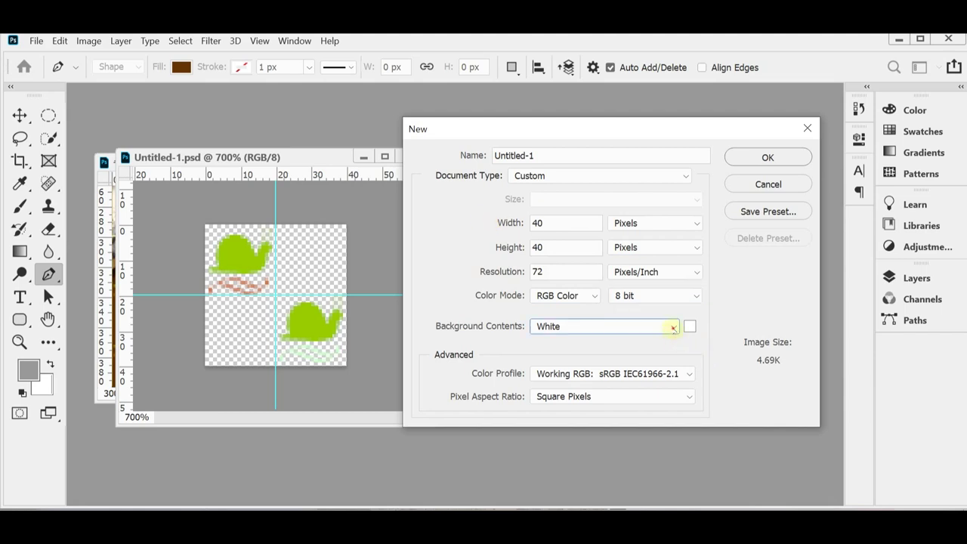
click(672, 328)
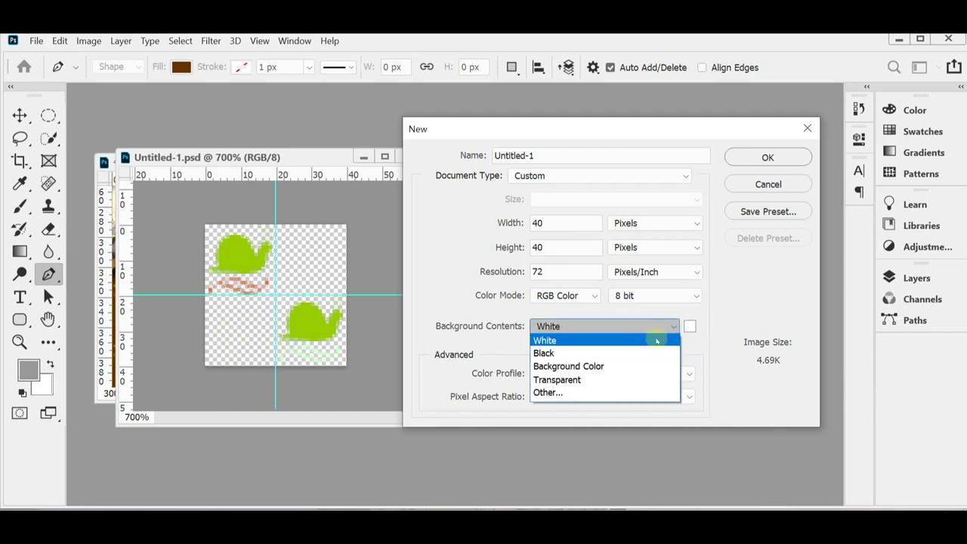
click(630, 380)
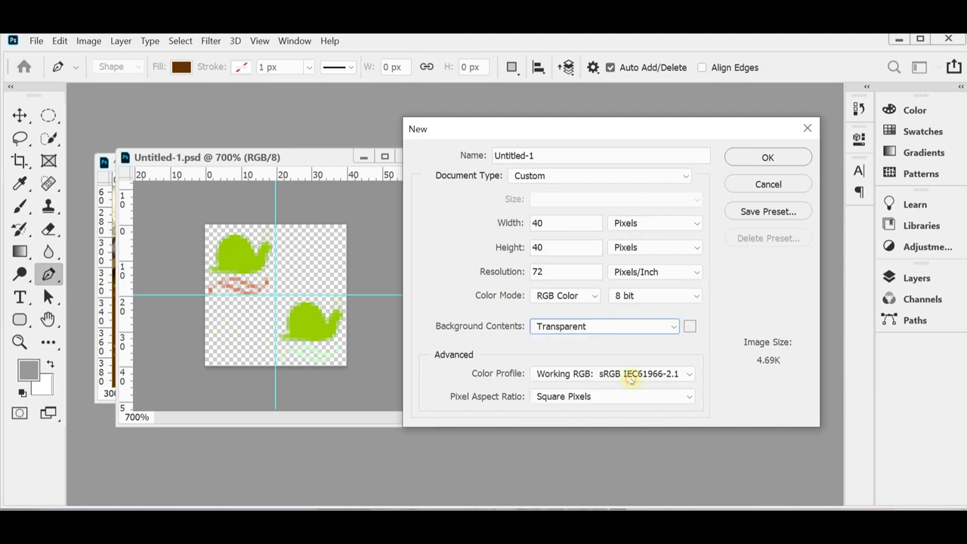
click(758, 158)
Move the new document's window off the reference design and examine the reference's snail pattern at 200% magnification
drag(368, 174, 256, 179)
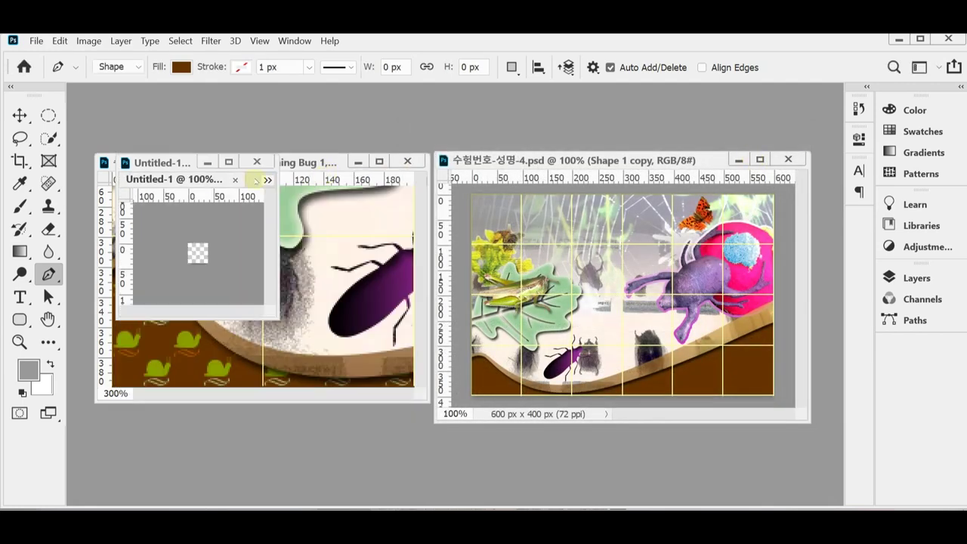
drag(169, 163, 441, 252)
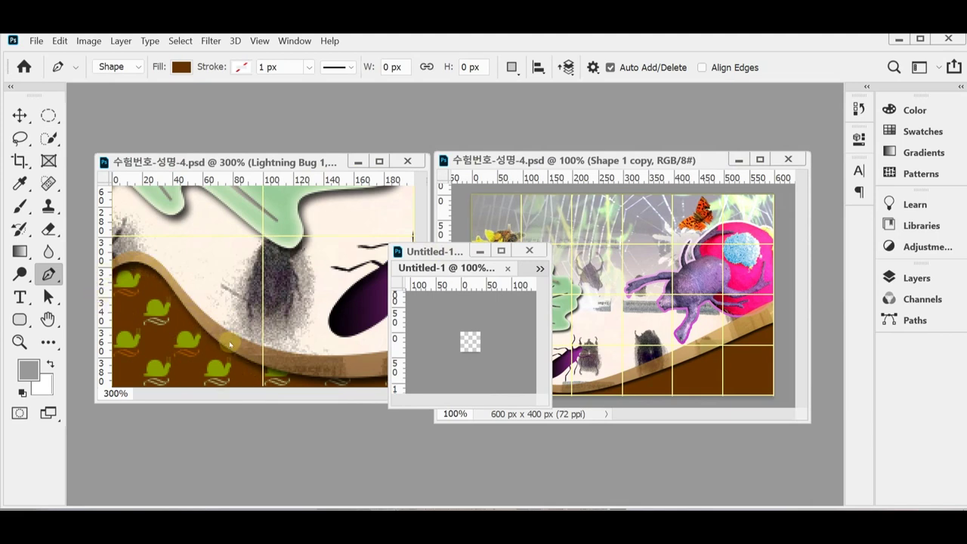
click(206, 359)
key(ctrl+minus)
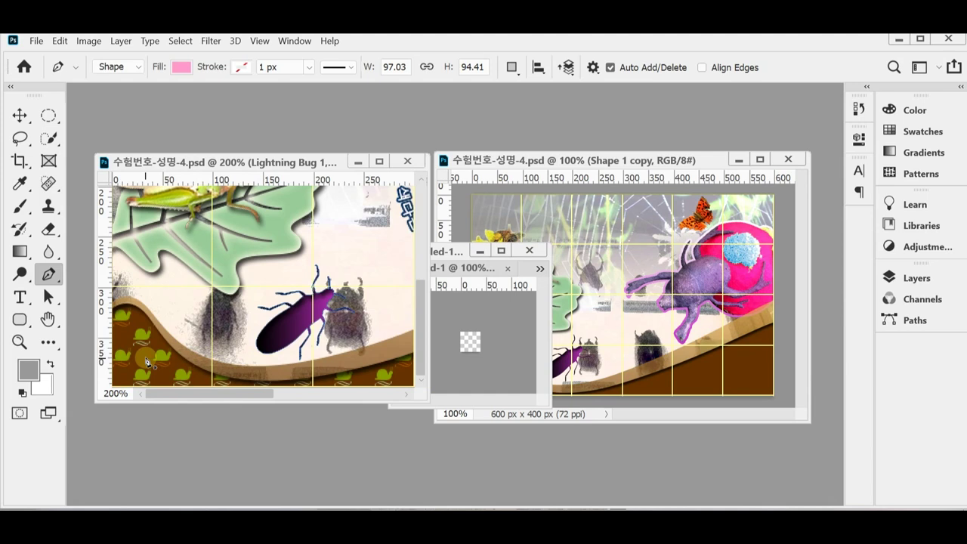
Reposition and enlarge the new document's window over the reference design, and show its blank canvas at 600%
click(461, 367)
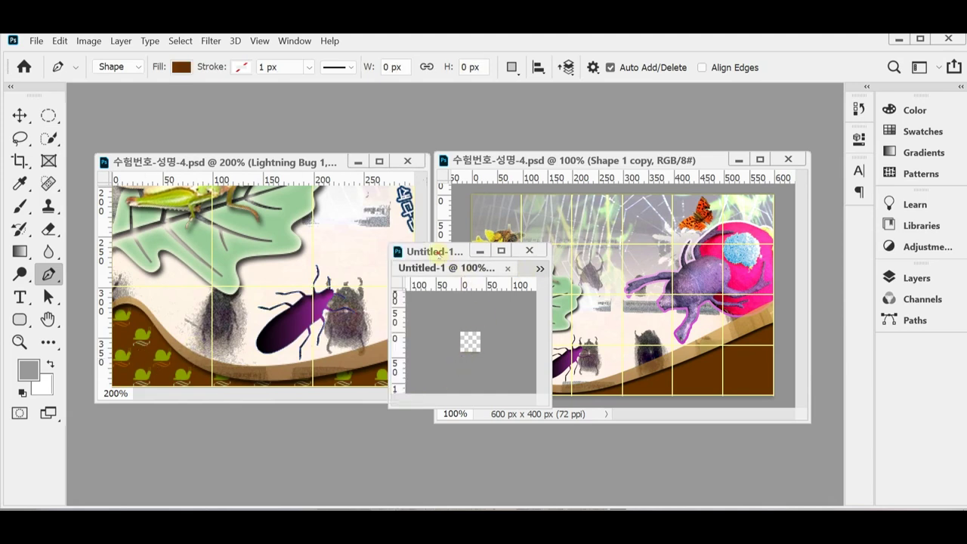
drag(437, 253, 213, 145)
drag(326, 299, 523, 432)
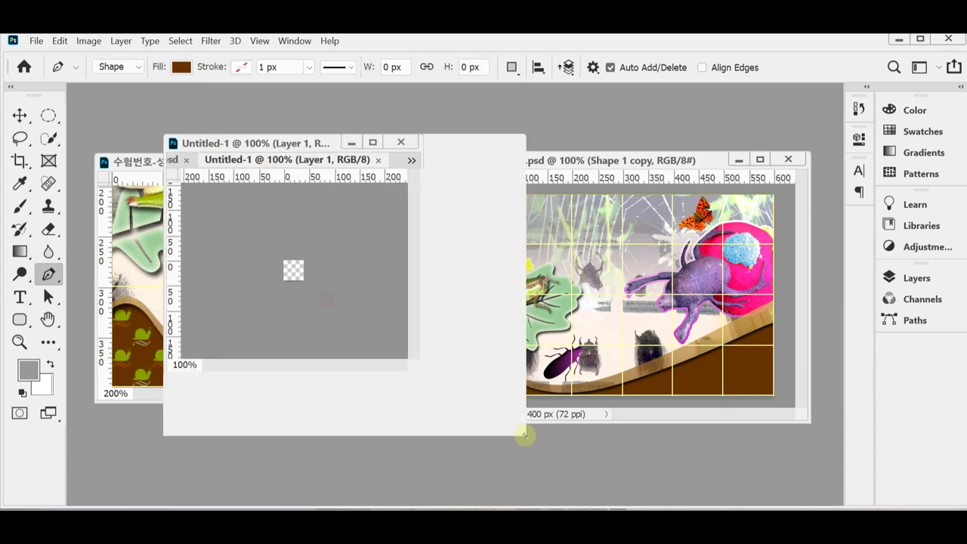
ctrl+click(390, 314)
ctrl+click(391, 318)
ctrl+click(384, 315)
ctrl+click(384, 316)
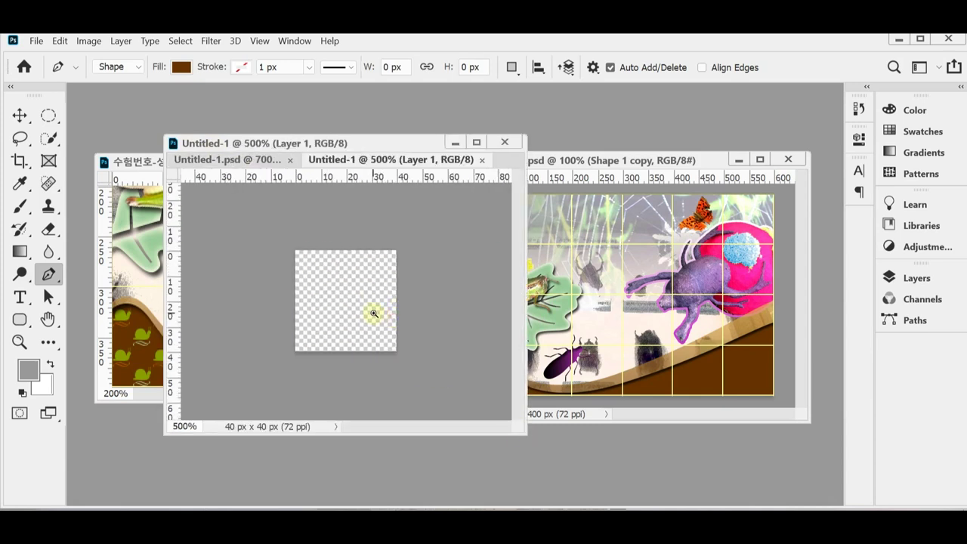
ctrl+click(376, 314)
Add a horizontal and a vertical guide at 20 px in the blank tile, matching the finished snail tile
click(249, 159)
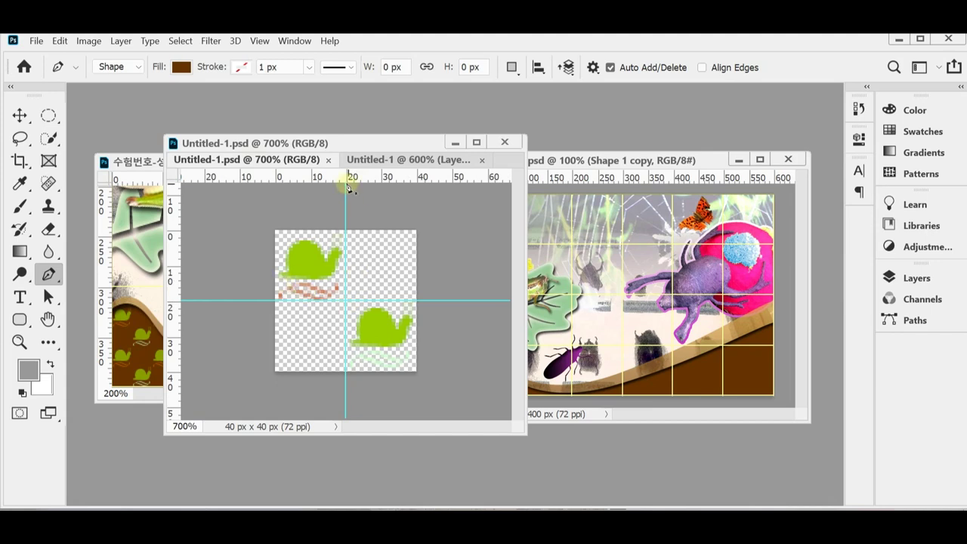
click(378, 161)
drag(351, 177, 369, 303)
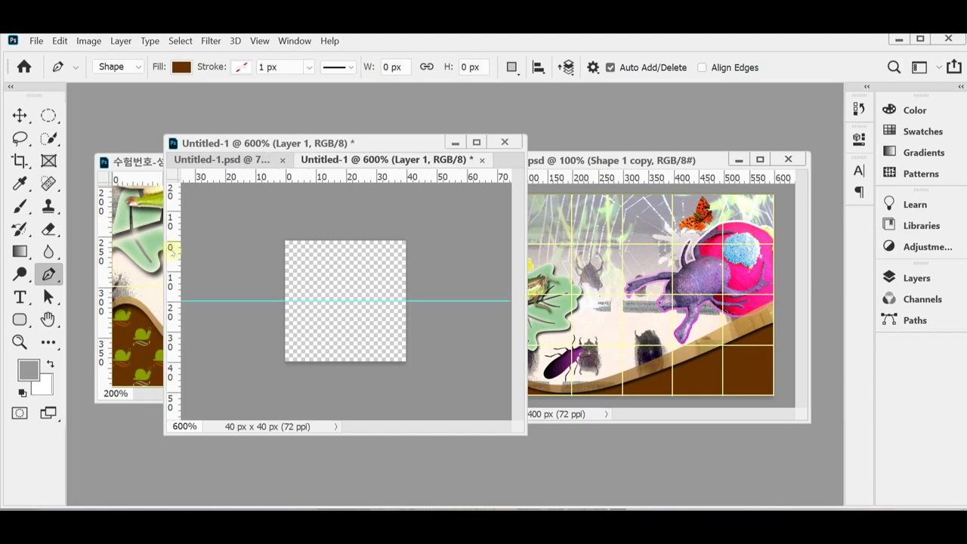
drag(176, 252, 346, 238)
click(257, 160)
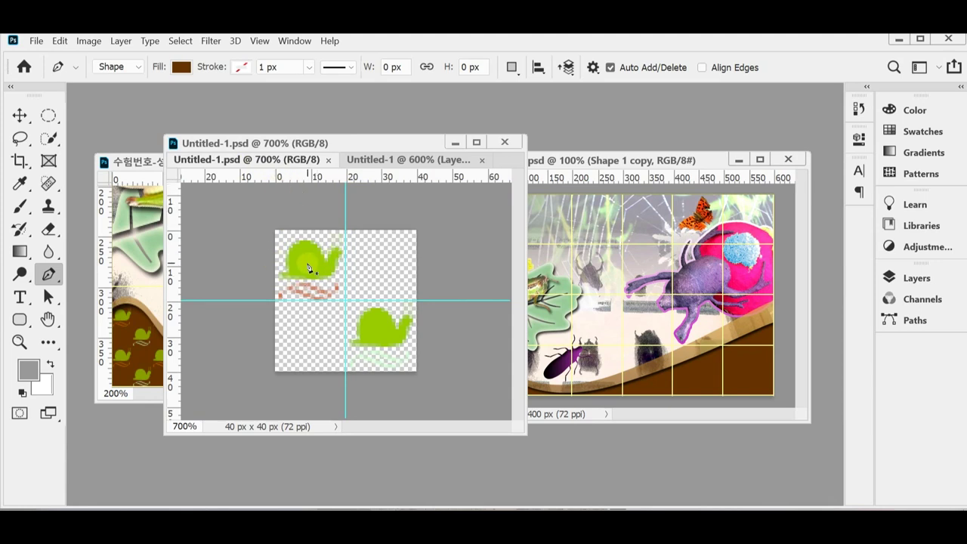
click(389, 159)
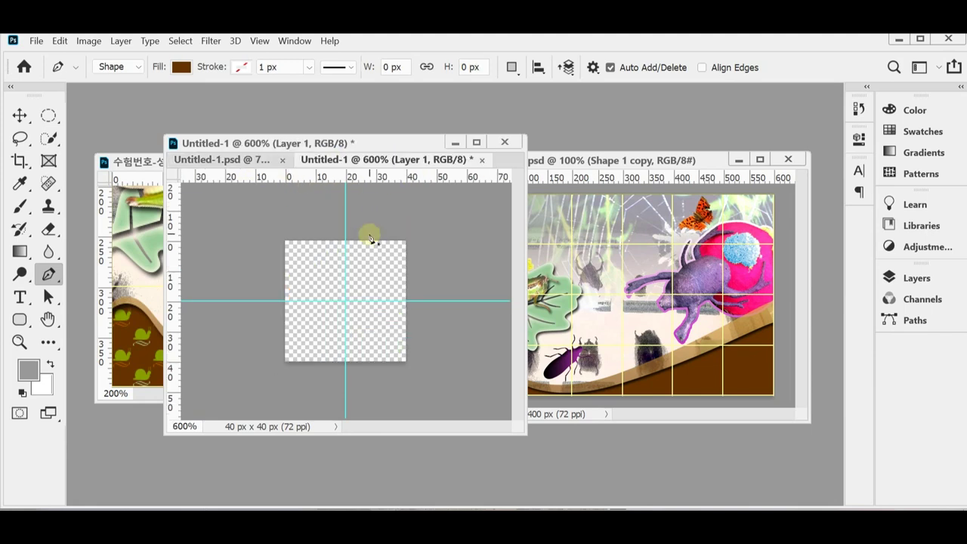
Draw the snail custom shape from the legacy Animals set, about 17 by 12 px, in the tile's upper-left quadrant
right_click(19, 319)
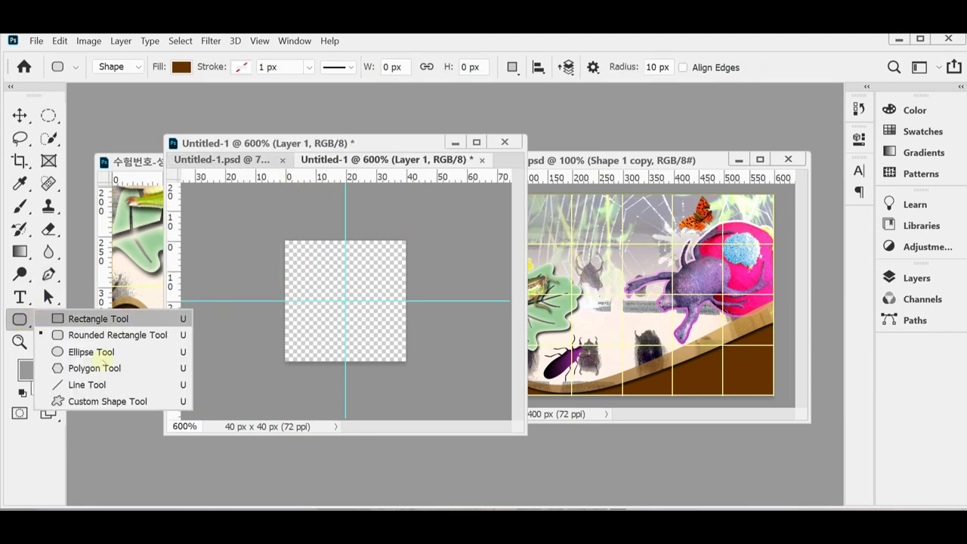
click(99, 401)
click(668, 68)
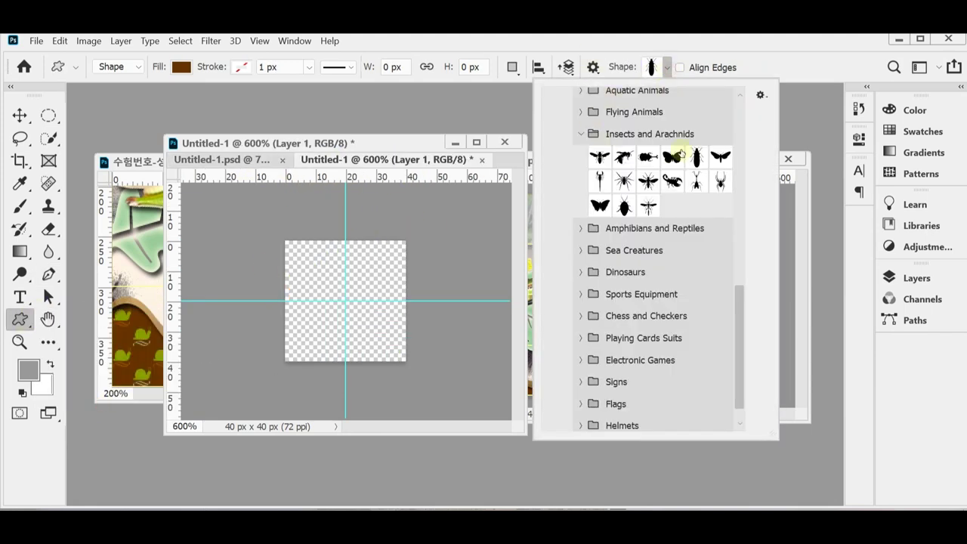
click(582, 134)
drag(739, 297, 737, 108)
click(567, 183)
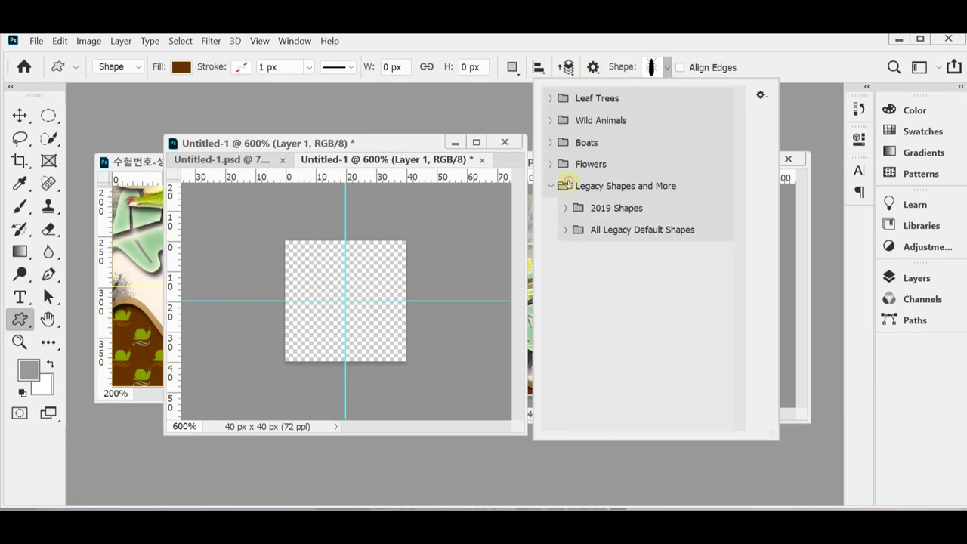
click(563, 230)
drag(739, 164, 736, 247)
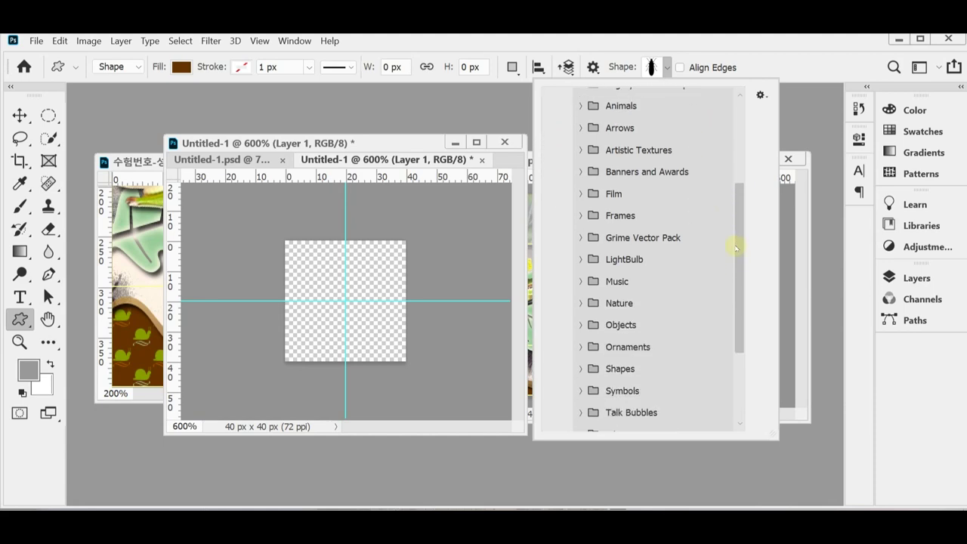
click(580, 106)
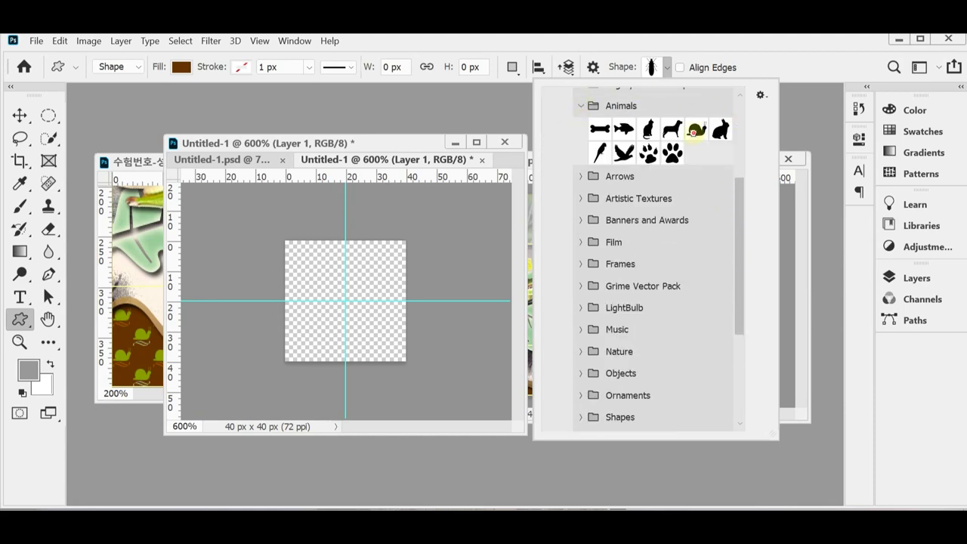
click(697, 129)
click(764, 49)
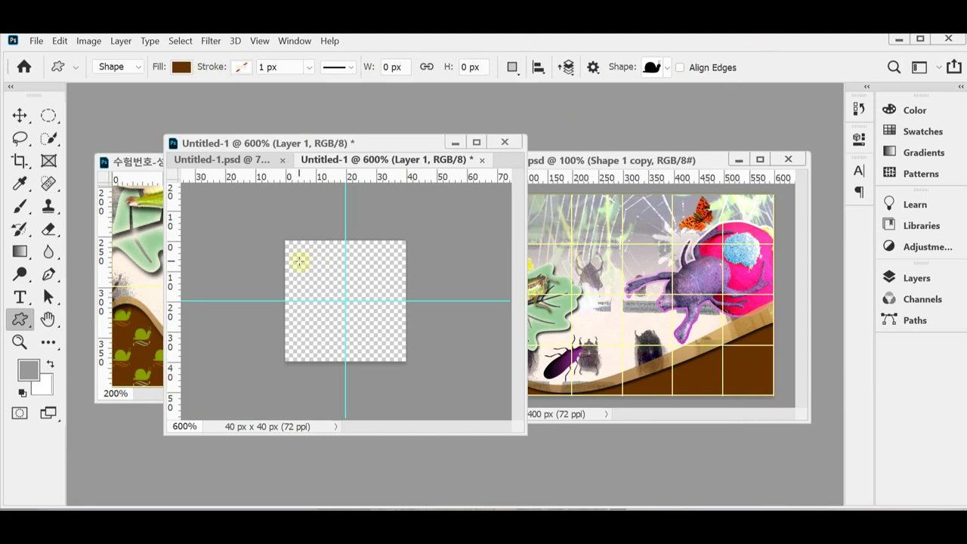
drag(291, 247, 345, 283)
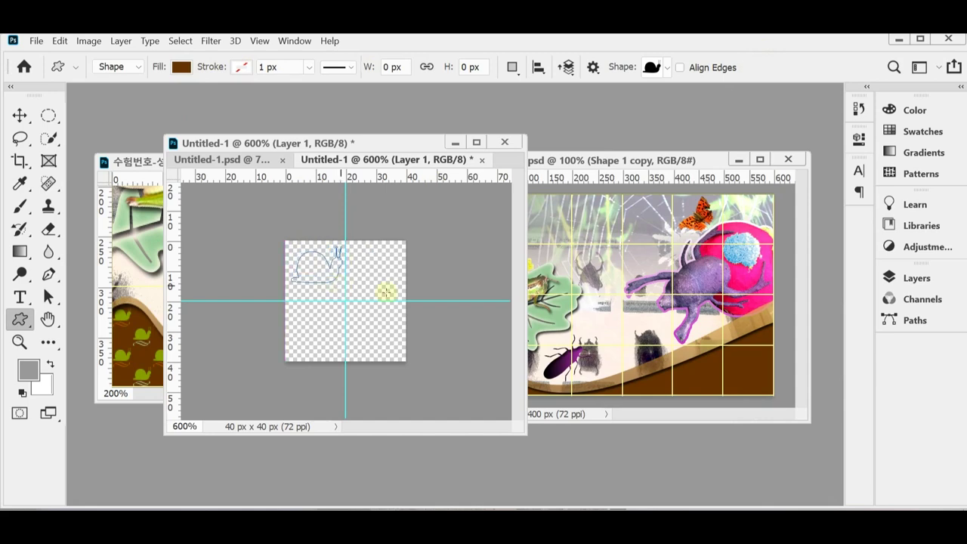
Set the snail shape's fill color to #9c0 and deselect its path
click(929, 278)
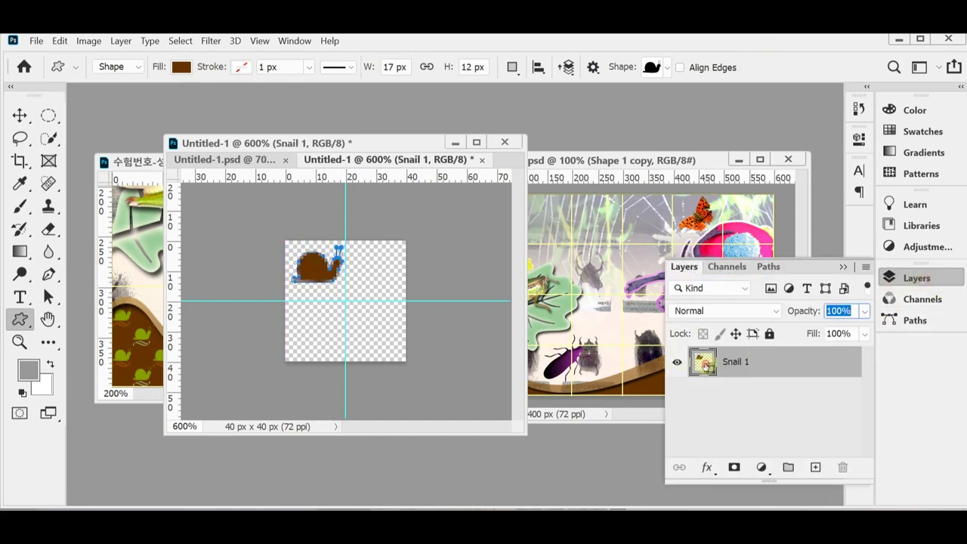
double_click(705, 364)
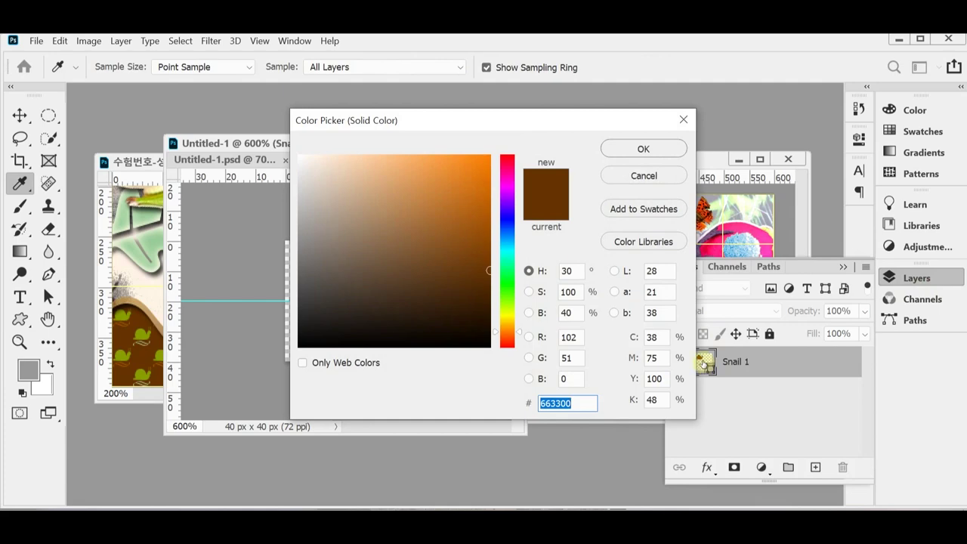
text(9c0)
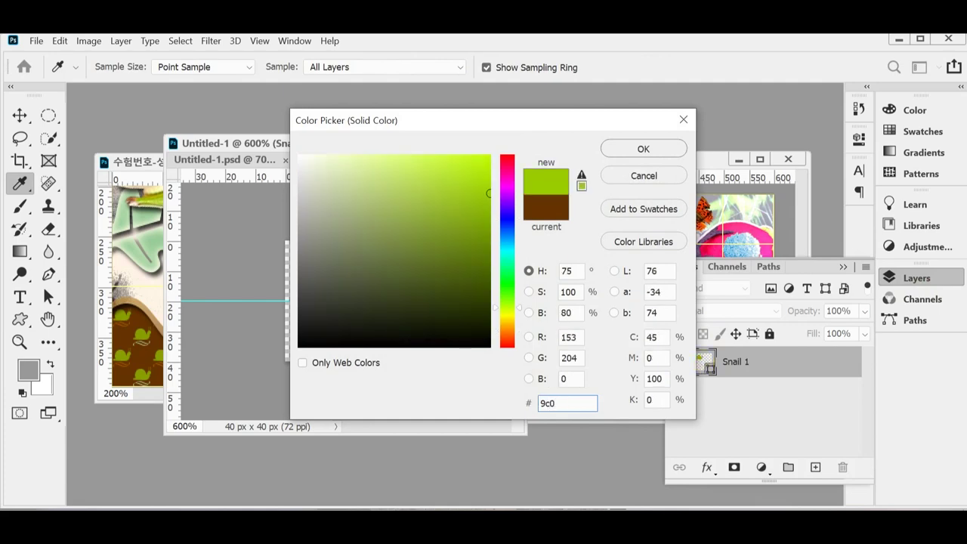
key(Return)
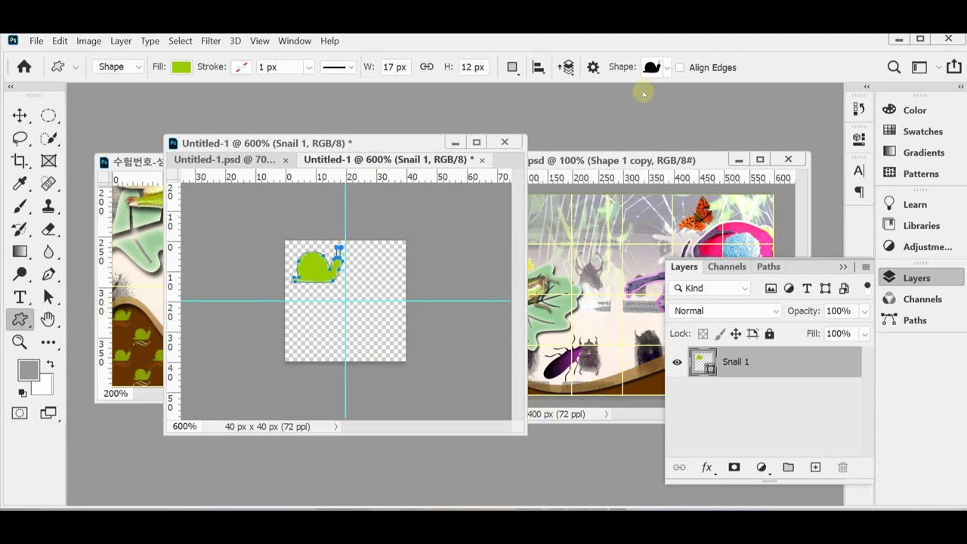
key(Return)
Draw the wavy Ornament 1 custom shape from the Ornaments set, about 18 by 5 px, directly beneath the snail
click(667, 68)
scroll(638, 306, down, 3)
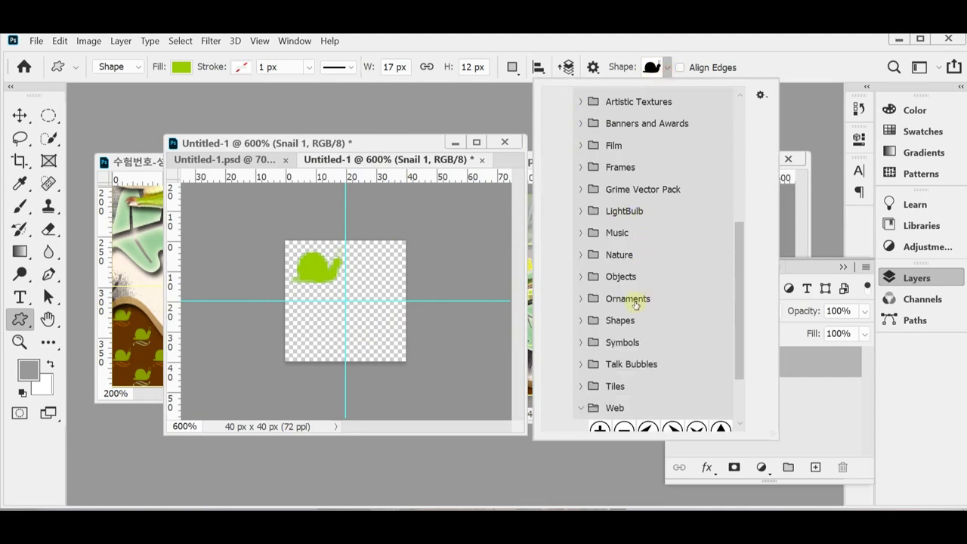
click(580, 299)
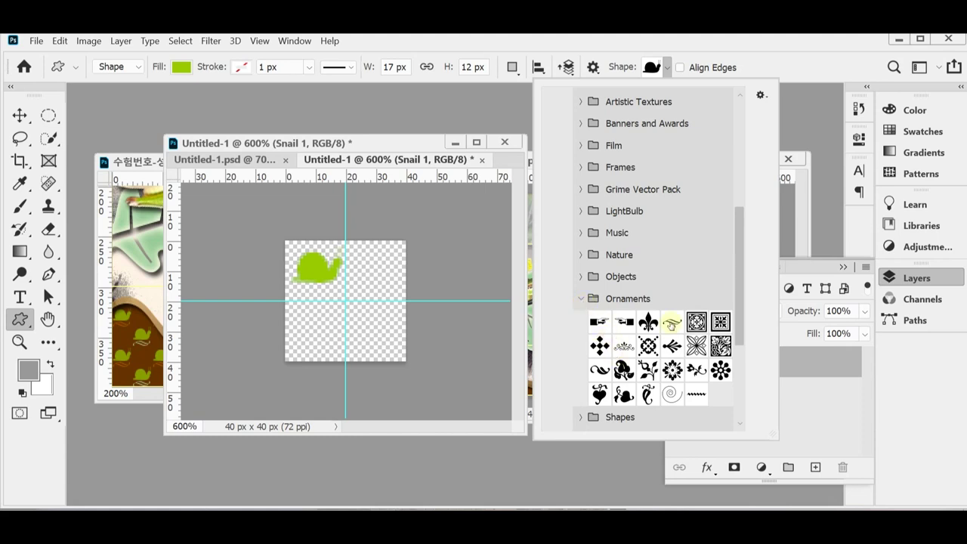
click(671, 324)
click(521, 51)
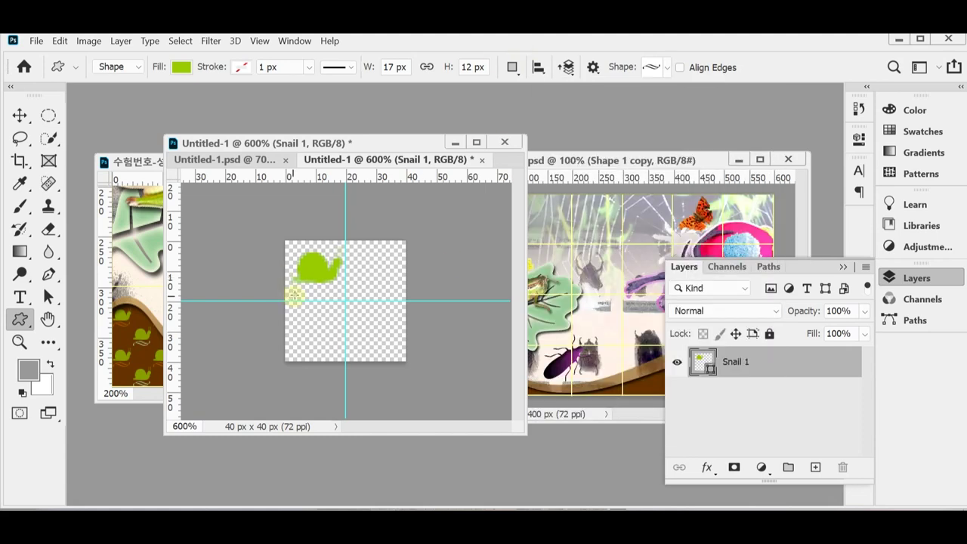
drag(289, 289, 343, 299)
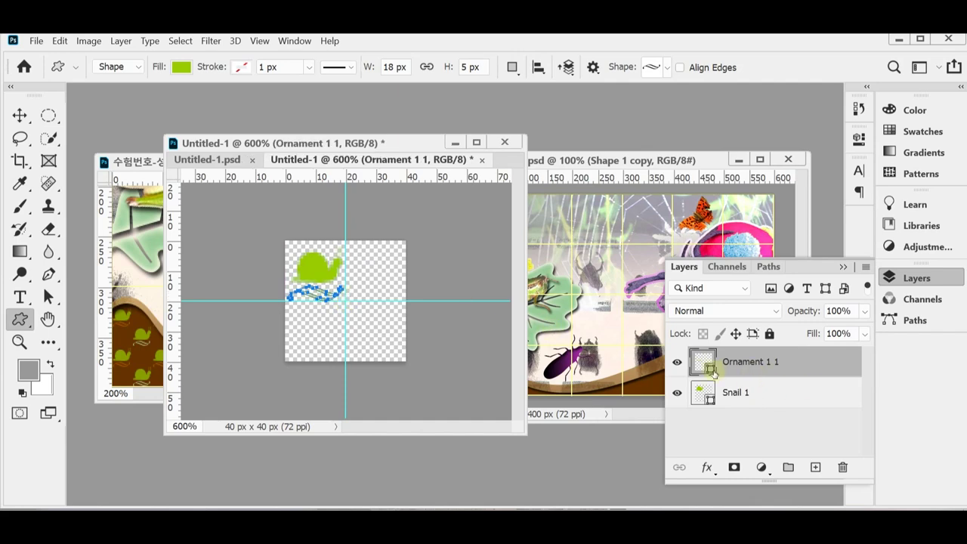
Set the ornament's fill color to #c60 and compare the tile with the finished snail tile in Untitled-1.psd
double_click(710, 369)
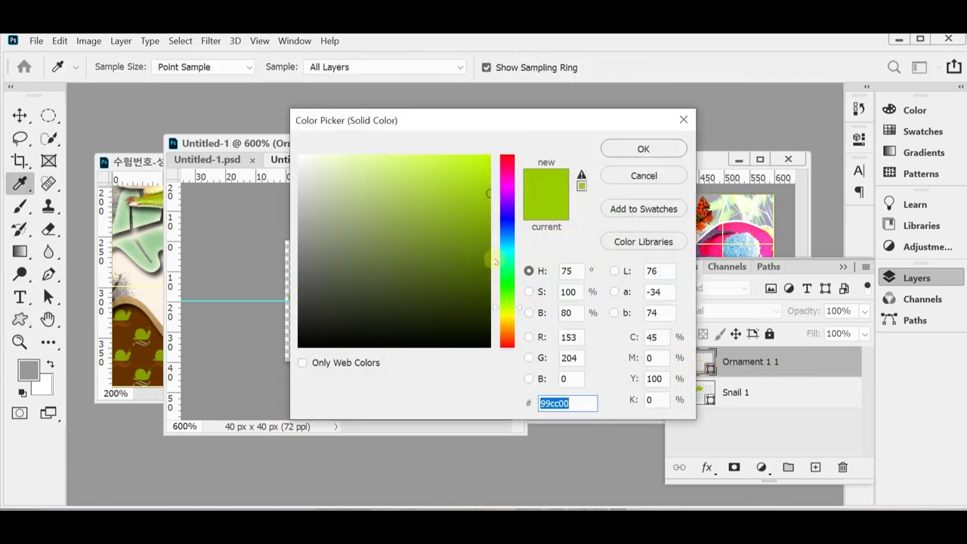
text(c60)
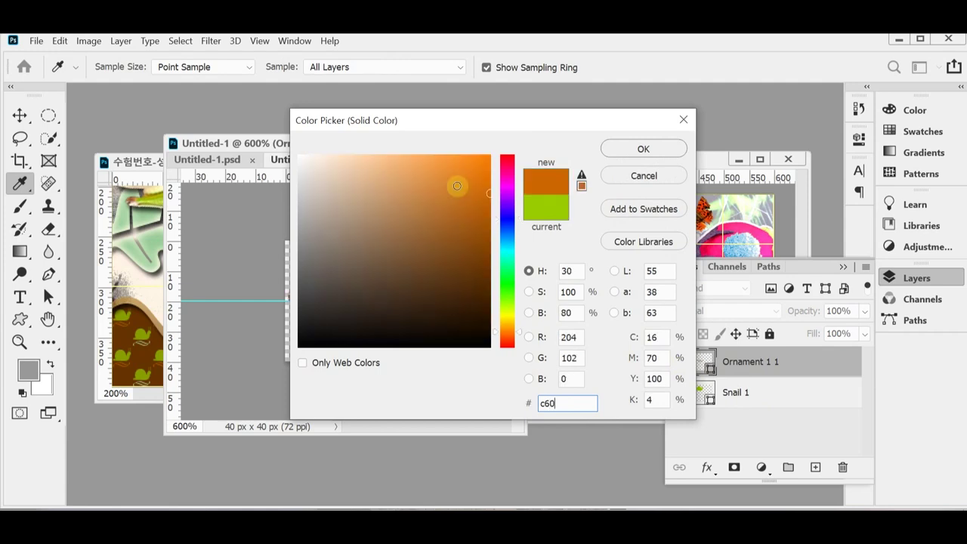
key(Return)
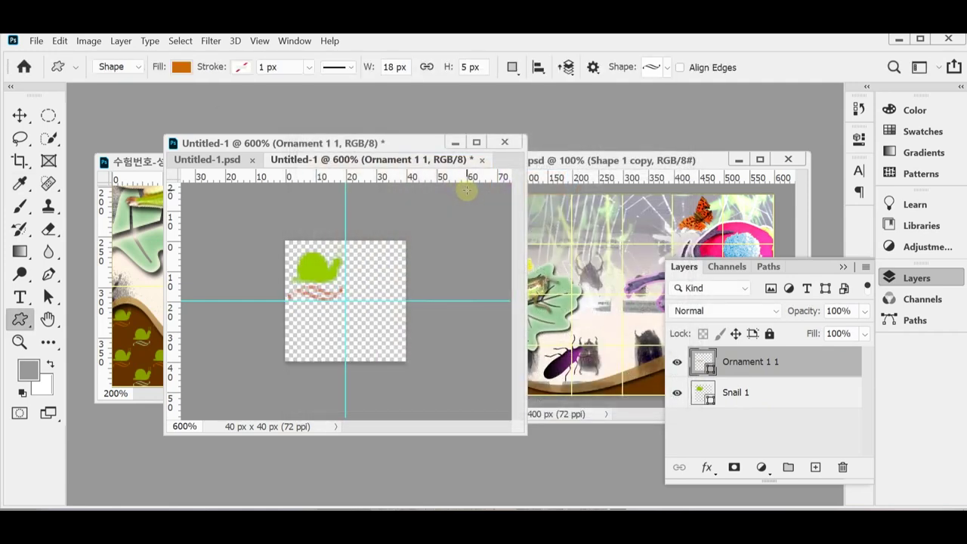
click(227, 161)
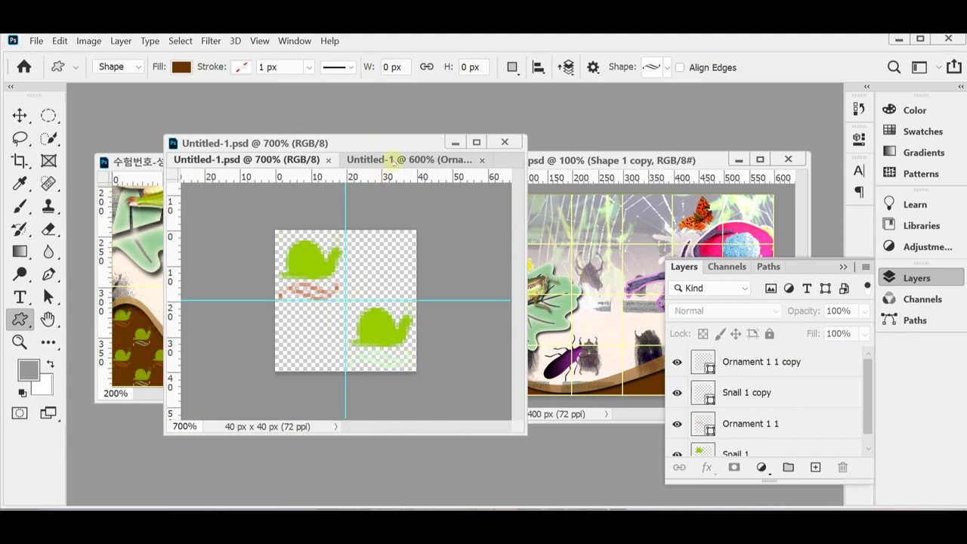
Duplicate both the Snail 1 and Ornament 1 1 layers in the unsaved 40 by 40 px tile document
click(392, 157)
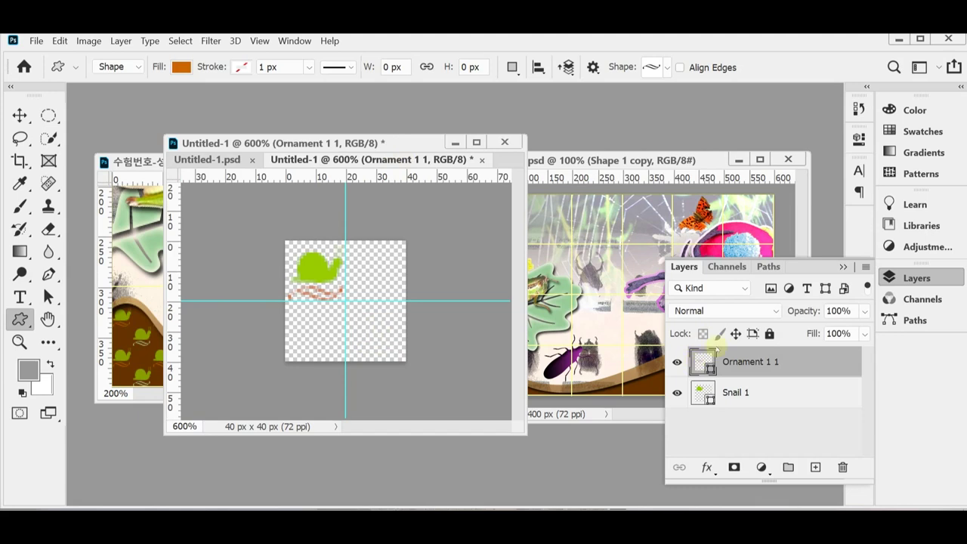
click(739, 396)
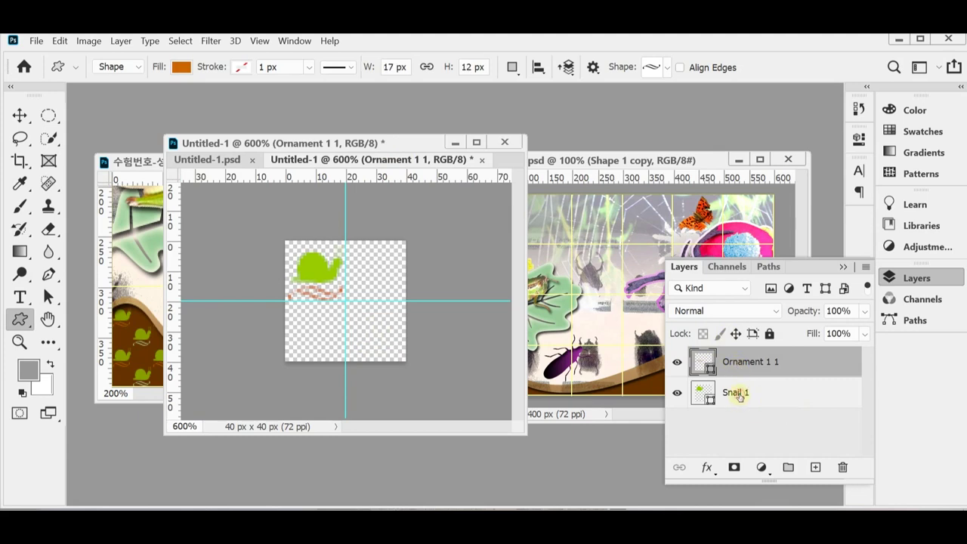
ctrl+click(740, 396)
click(740, 393)
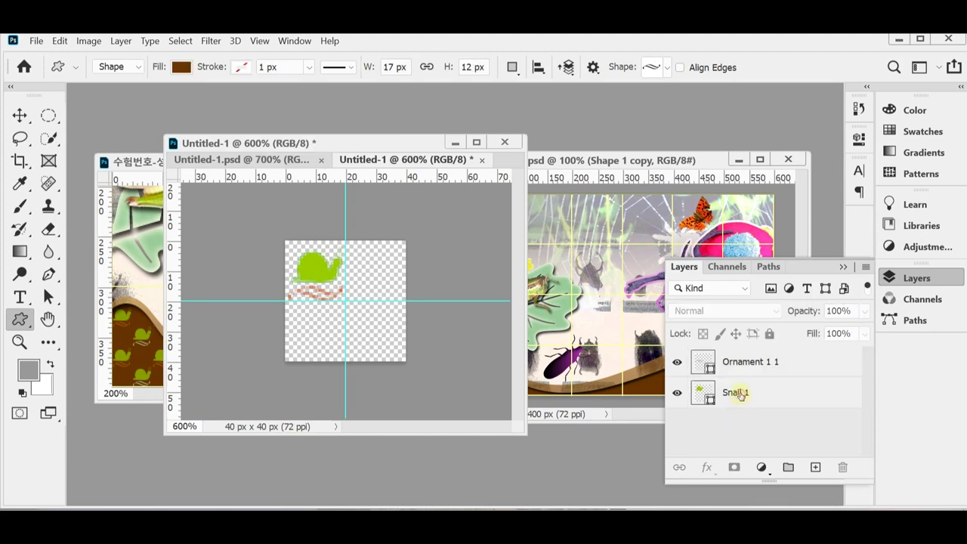
shift+click(748, 371)
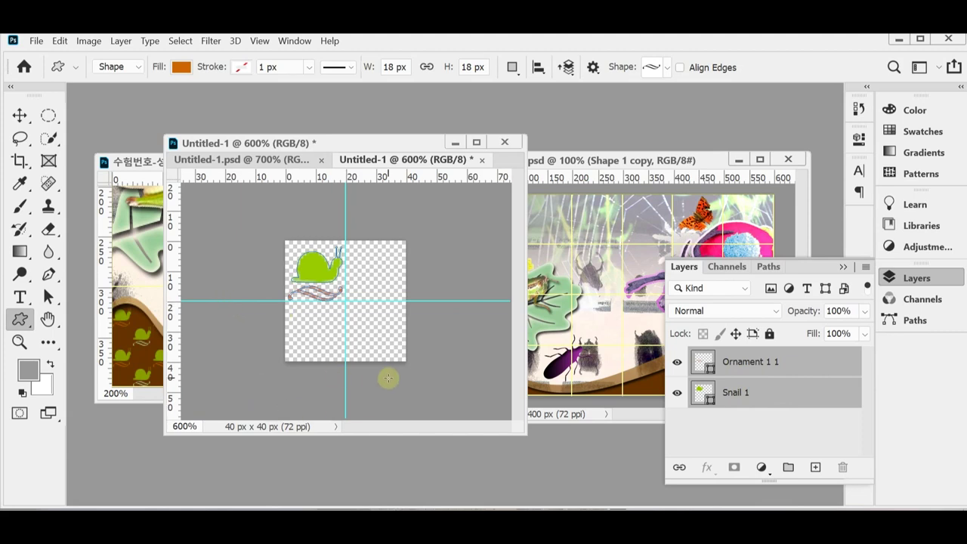
key(ctrl+j)
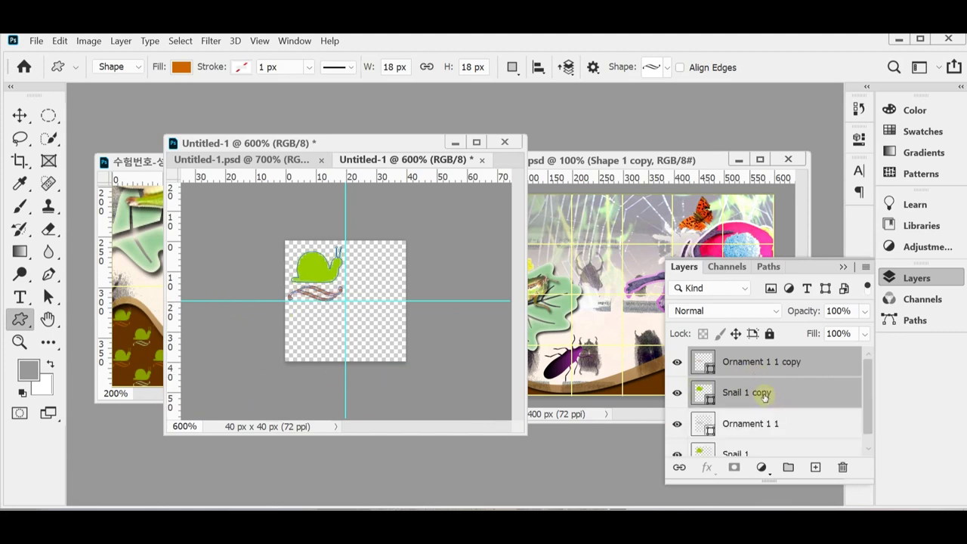
Move the duplicated snail and ornament together into the tile's lower-right quadrant, centred at X 30 px, Y 30 px
key(ctrl+t)
key(shift+Right)
key(shift+Right)
key(shift+Right)
key(shift+Right)
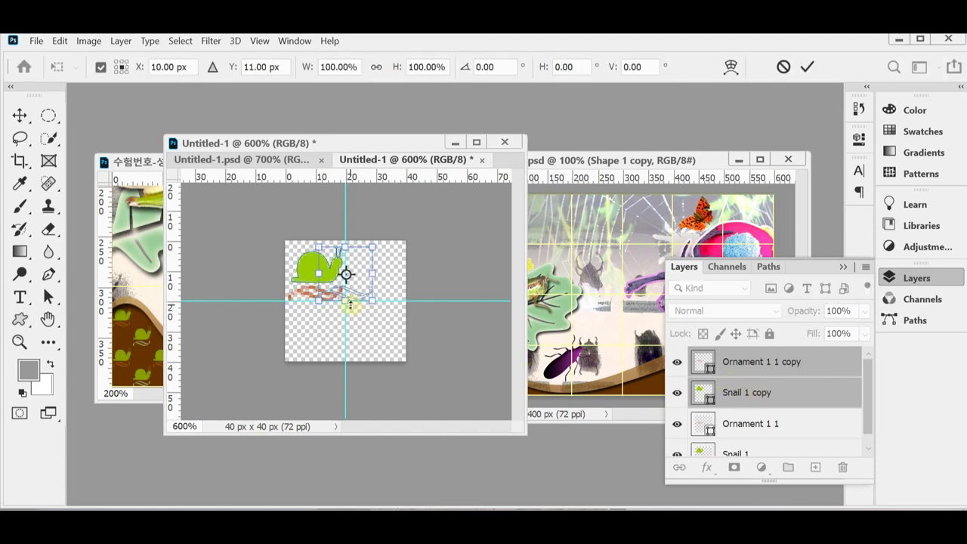
key(shift+Left)
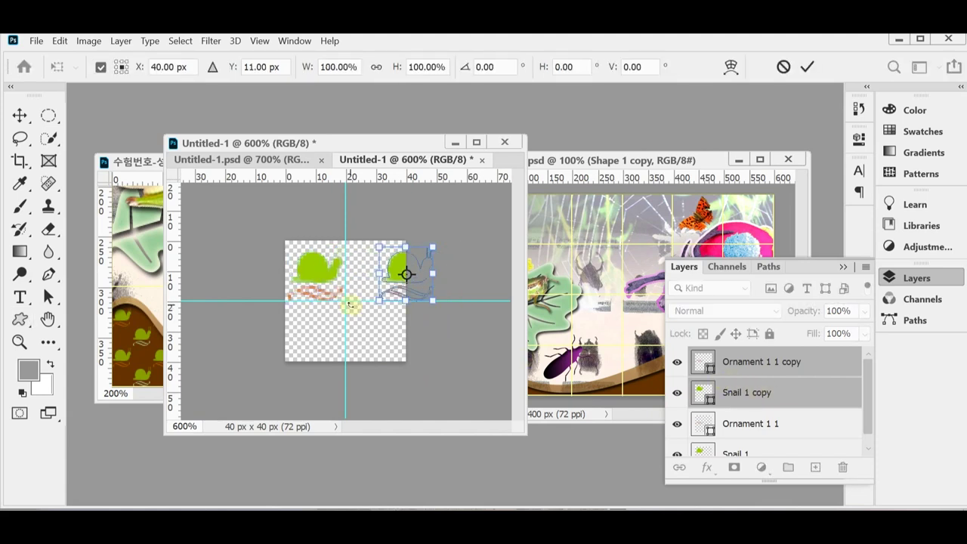
key(shift+Left)
key(shift+Down)
key(shift+Down)
key(Up)
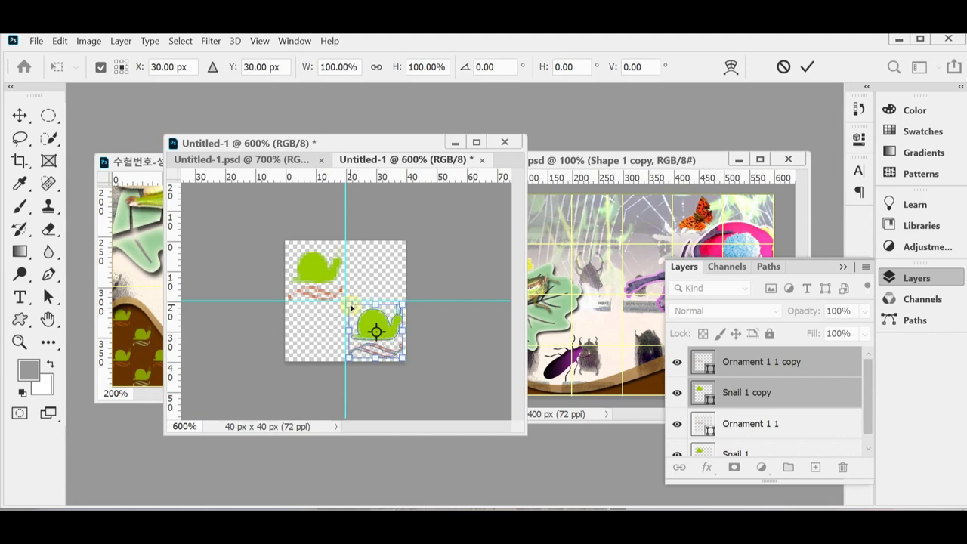
key(u)
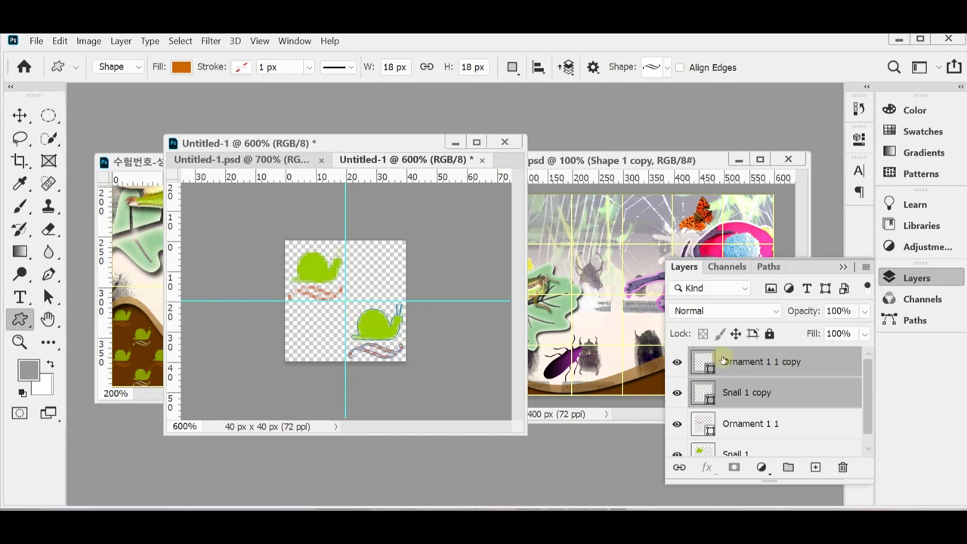
Set the fill color of the duplicated ornament beneath the lower snail to #cfc
click(752, 393)
click(734, 362)
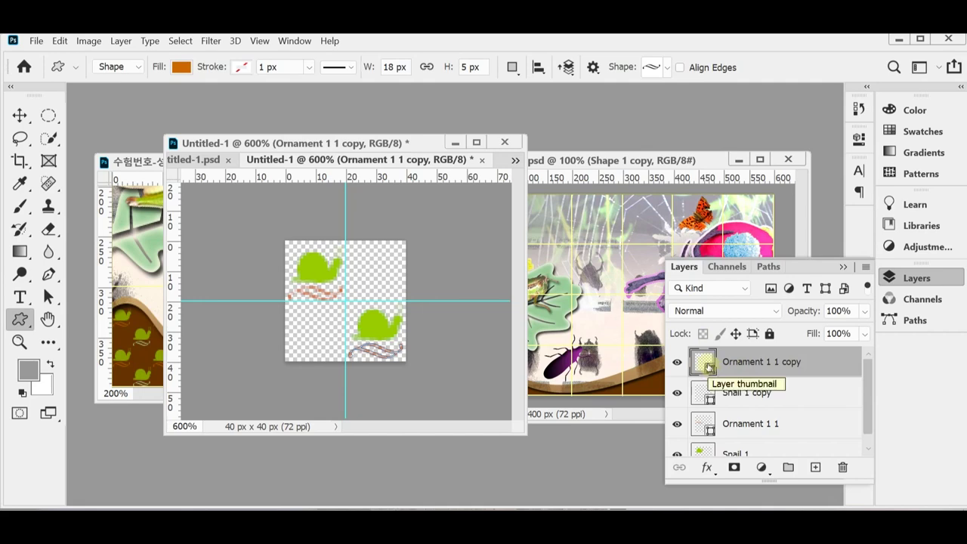
double_click(708, 367)
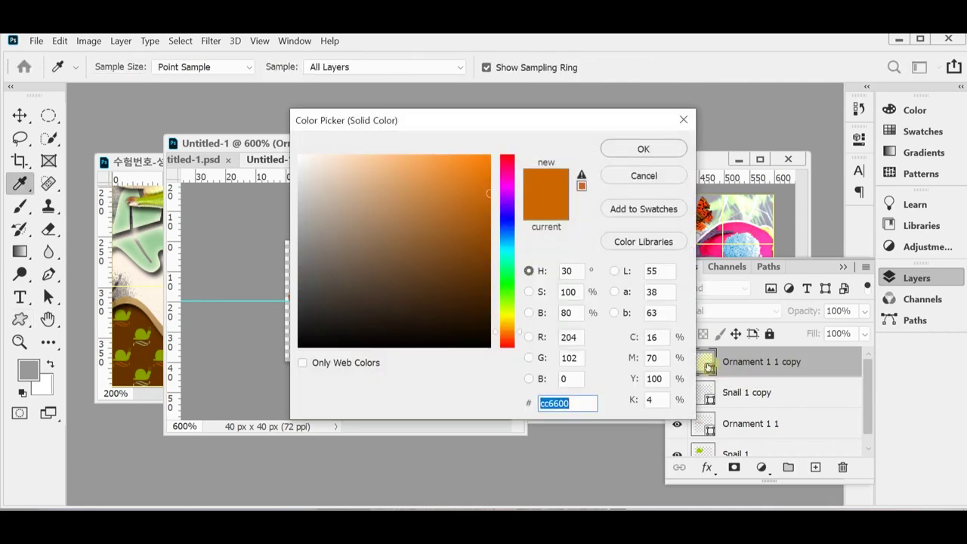
text(cfc)
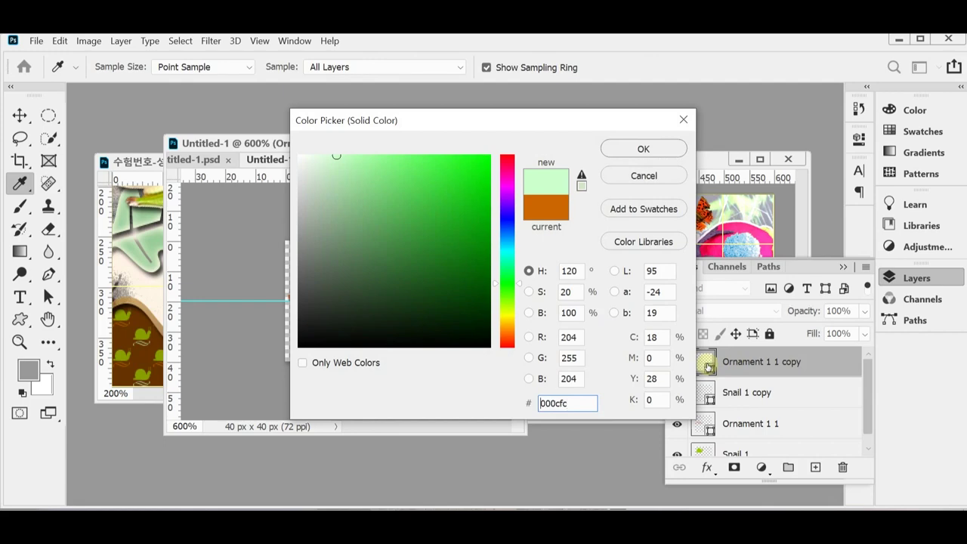
key(Return)
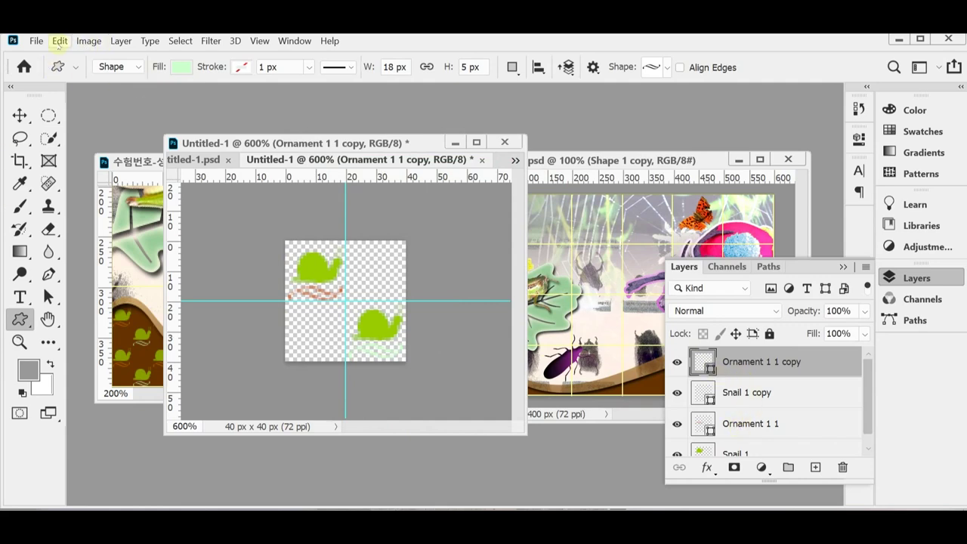
Define the finished snail and ornament tile as a pattern named 달팽이 무늬
click(59, 41)
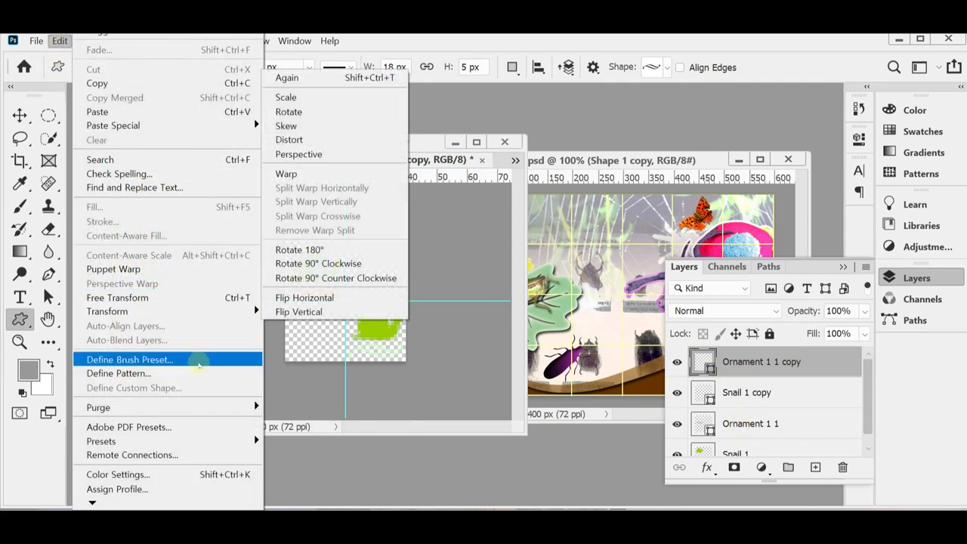
click(195, 373)
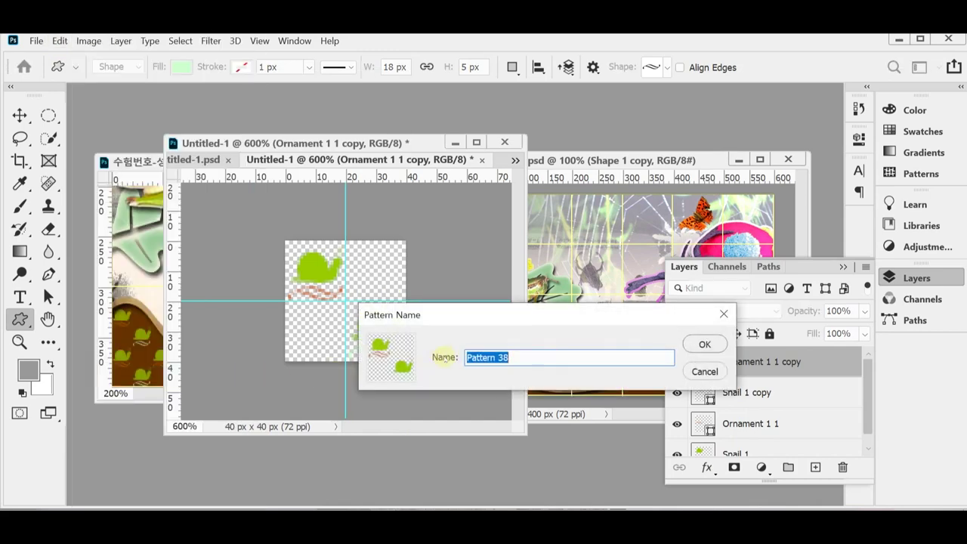
drag(394, 313, 432, 311)
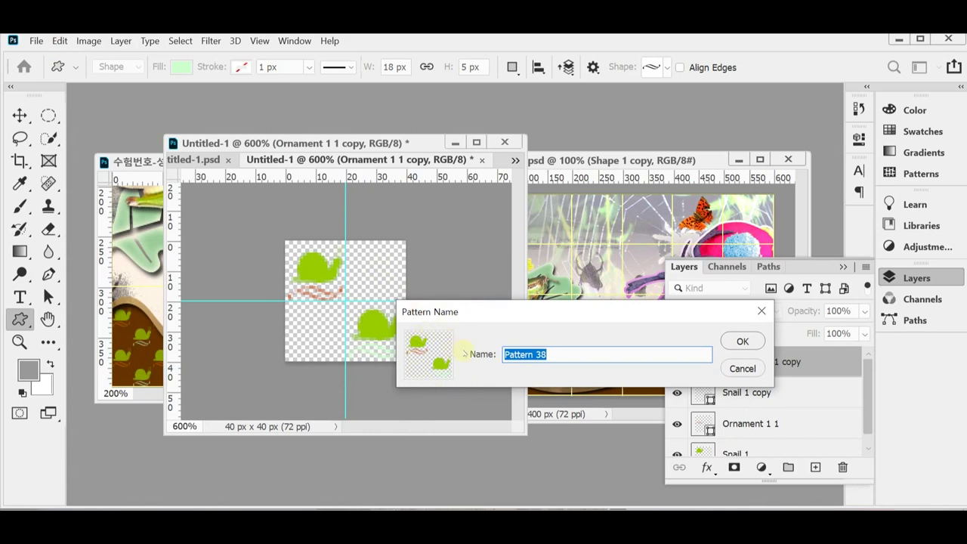
text(ㄷ)
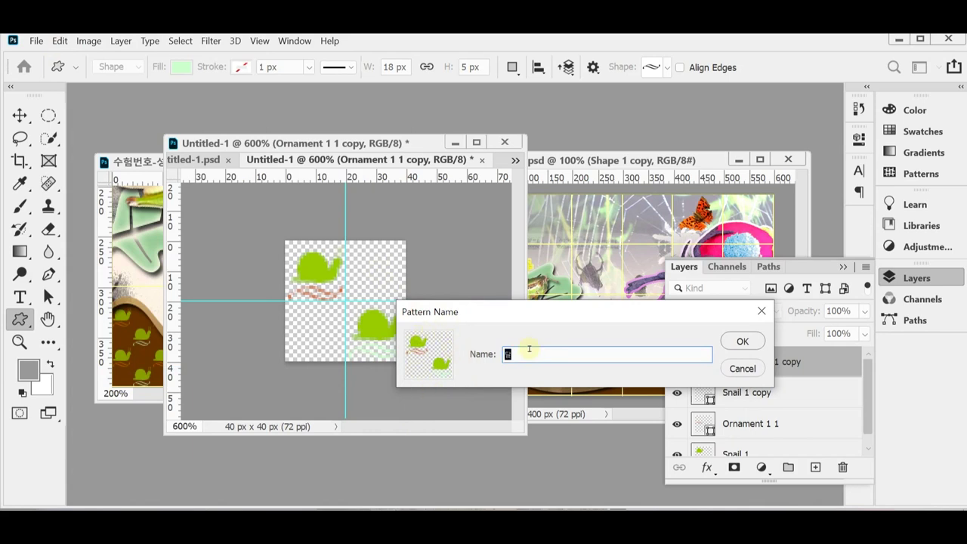
text(ㅏㄹ팽이 ㅁㅜㄴㅢ)
key(Return)
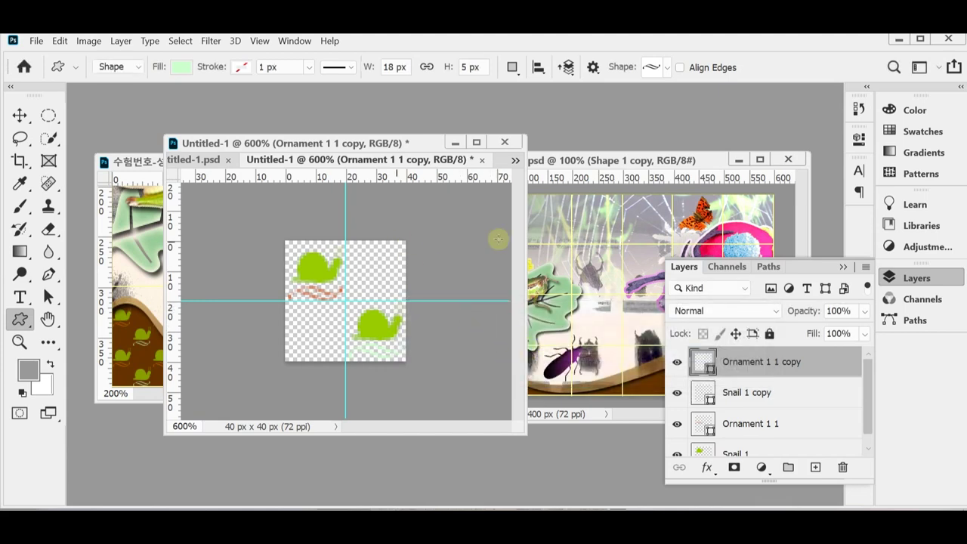
Minimize the tile document and check the Shape 1 copy layer in the 600 by 400 px design by toggling its visibility
click(455, 142)
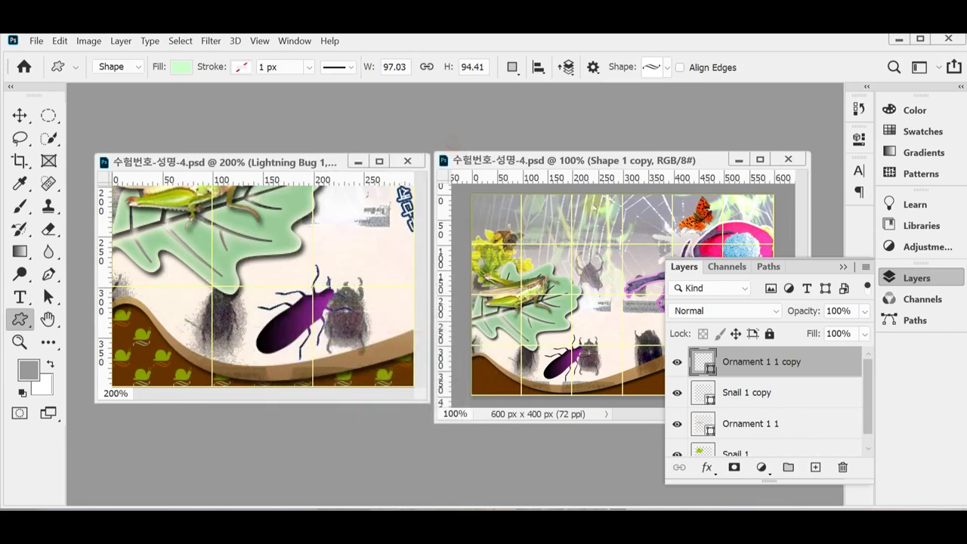
click(917, 277)
click(19, 115)
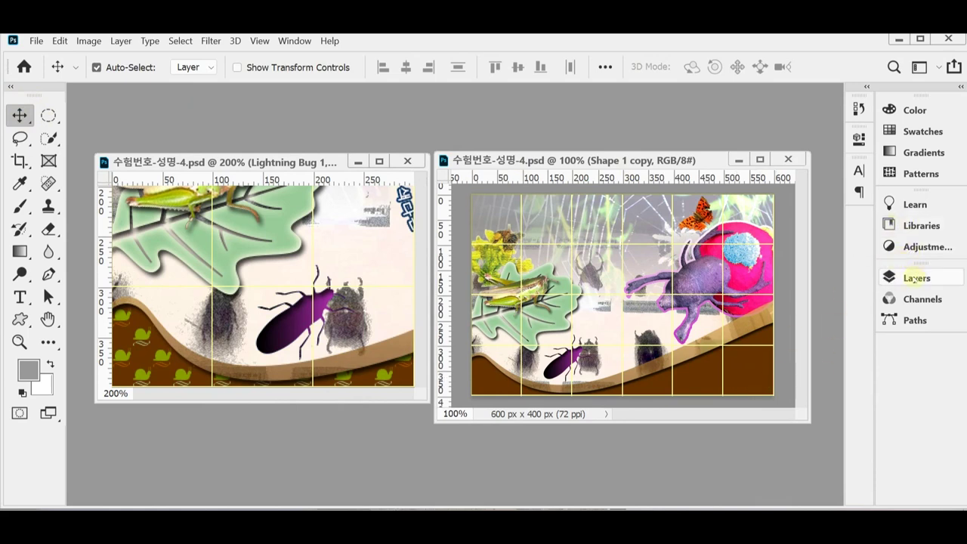
click(916, 278)
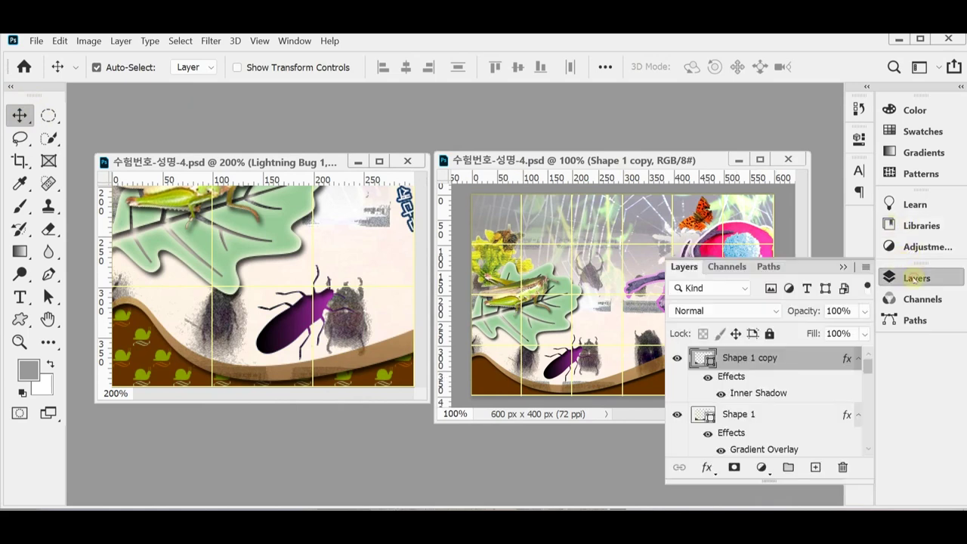
click(677, 360)
click(676, 360)
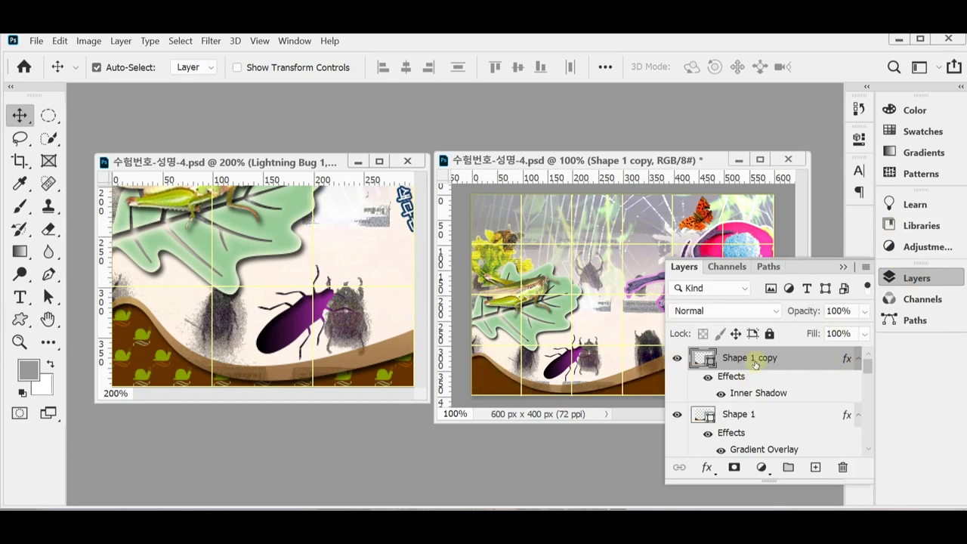
Add a new layer directly above Shape 1 copy and name it pattern
click(815, 467)
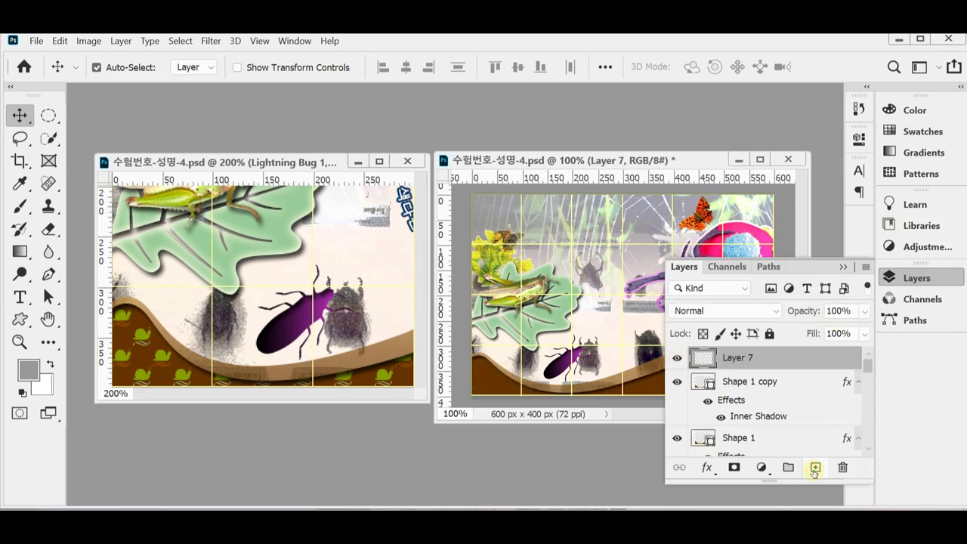
double_click(730, 360)
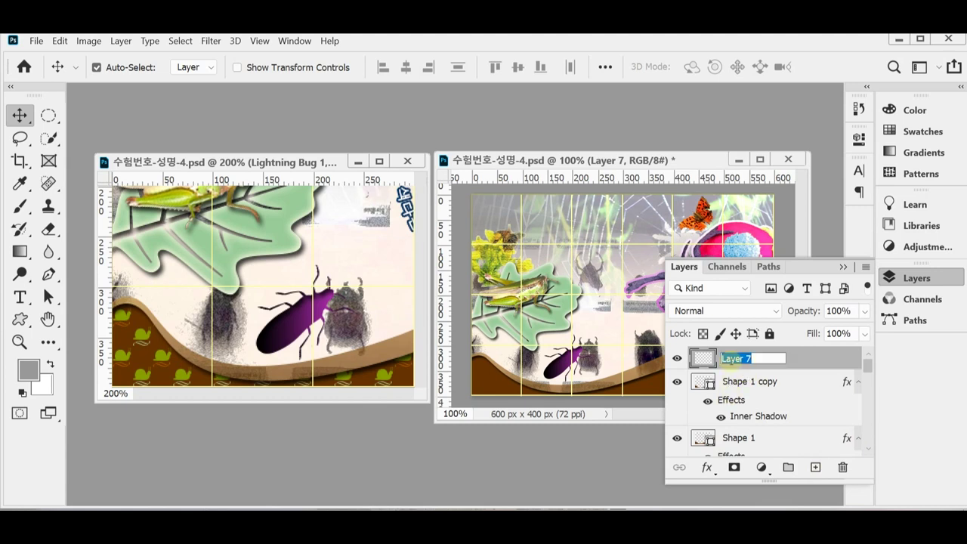
text(ㅂ)
text(pattern)
key(Return)
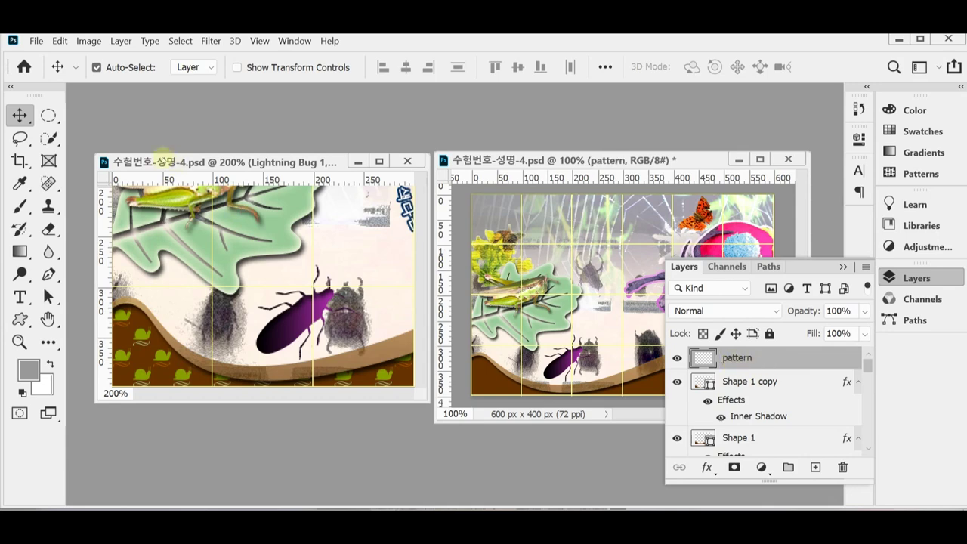
Fill the pattern layer with the custom snail pattern in Normal mode at 100% opacity
click(55, 41)
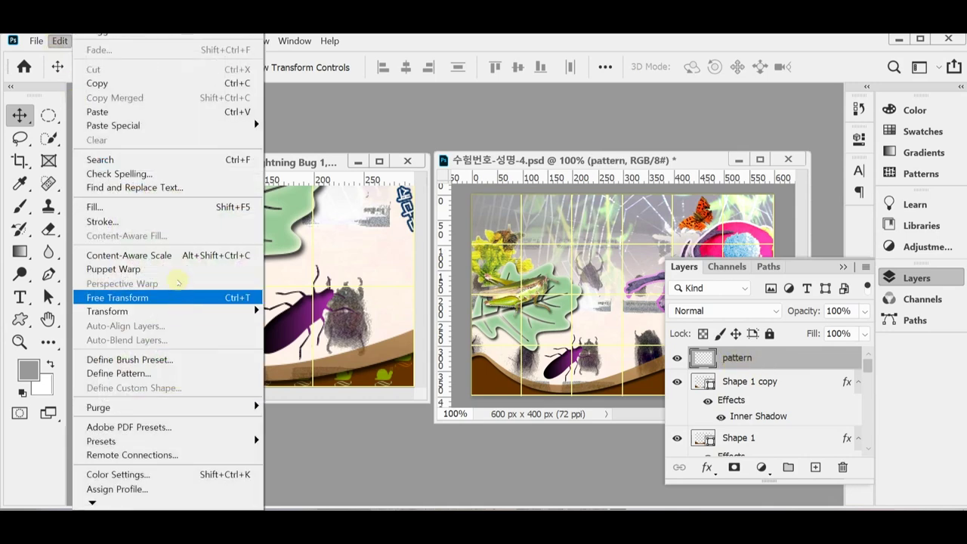
click(180, 207)
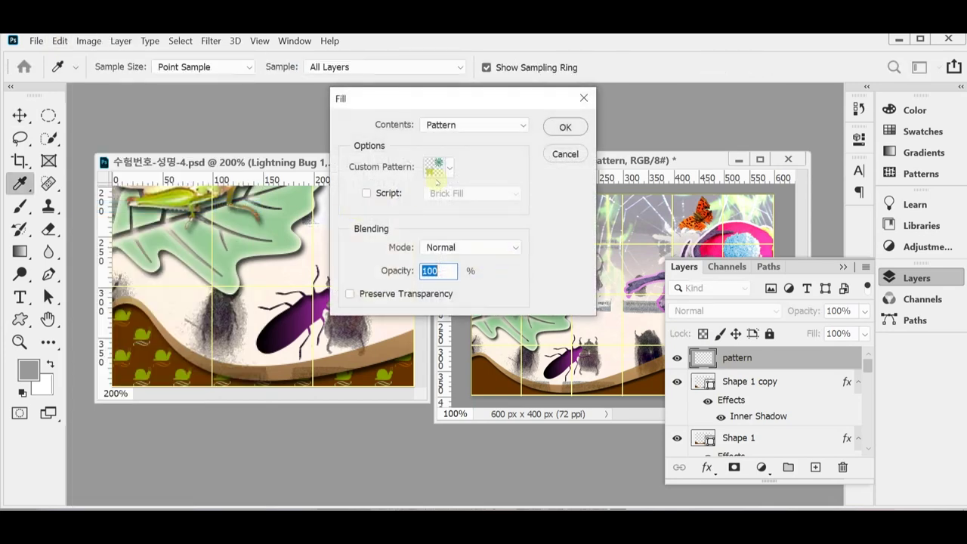
click(450, 167)
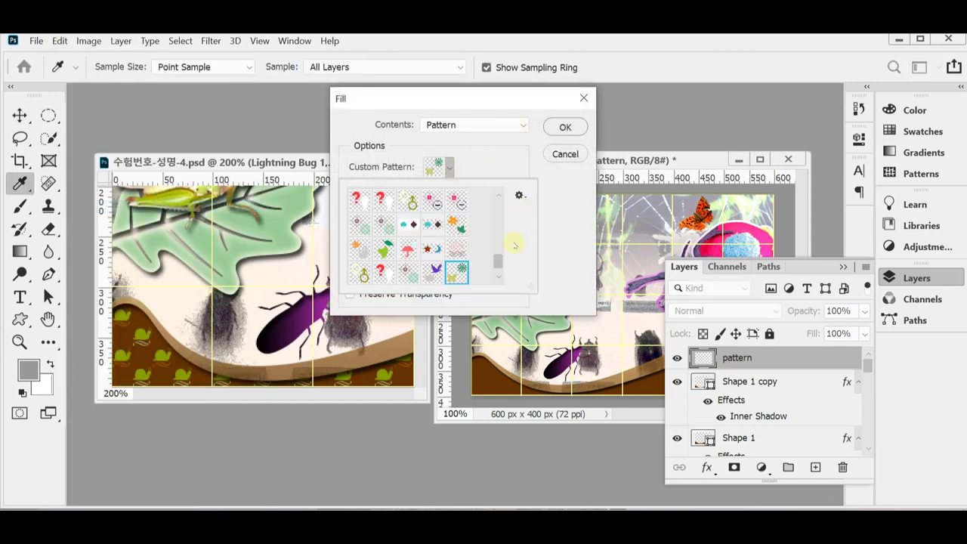
drag(499, 263, 504, 285)
click(360, 273)
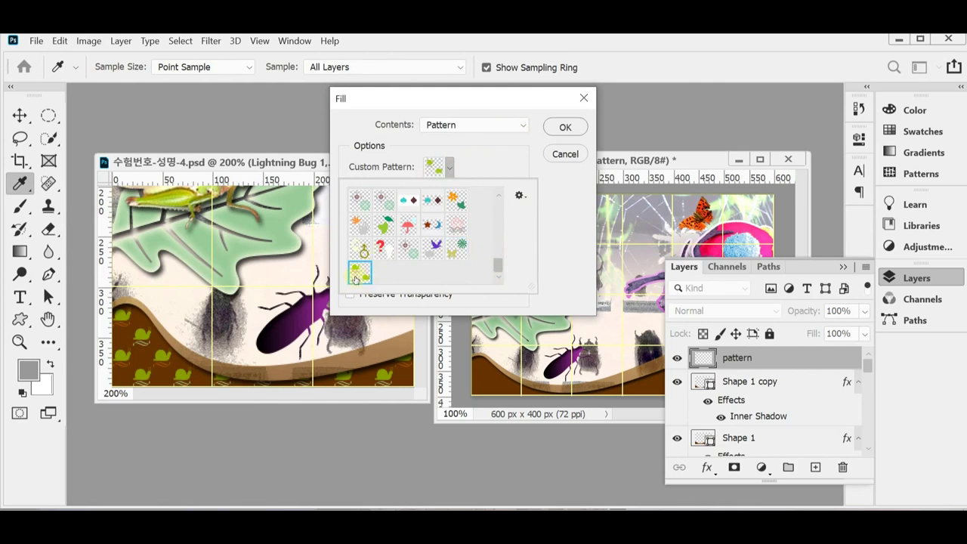
click(484, 151)
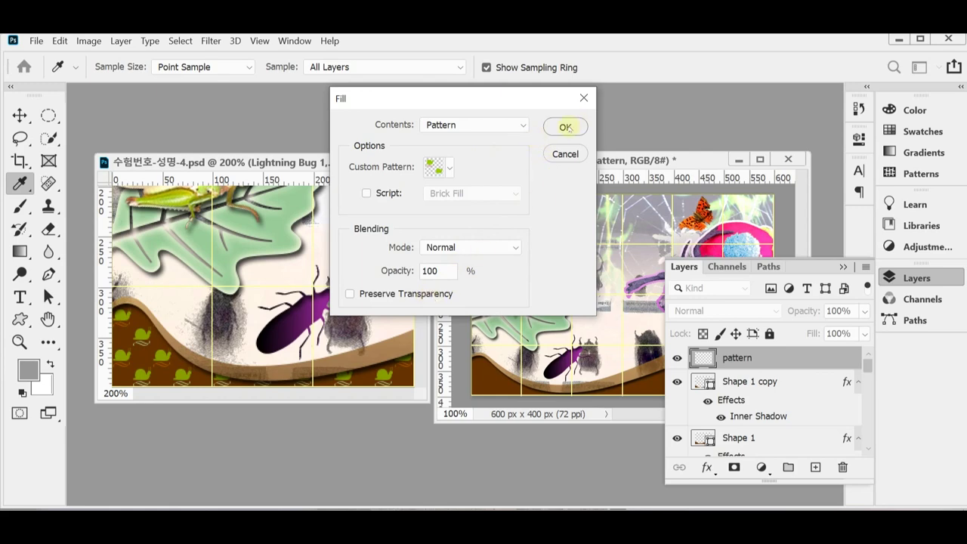
click(565, 127)
key(v)
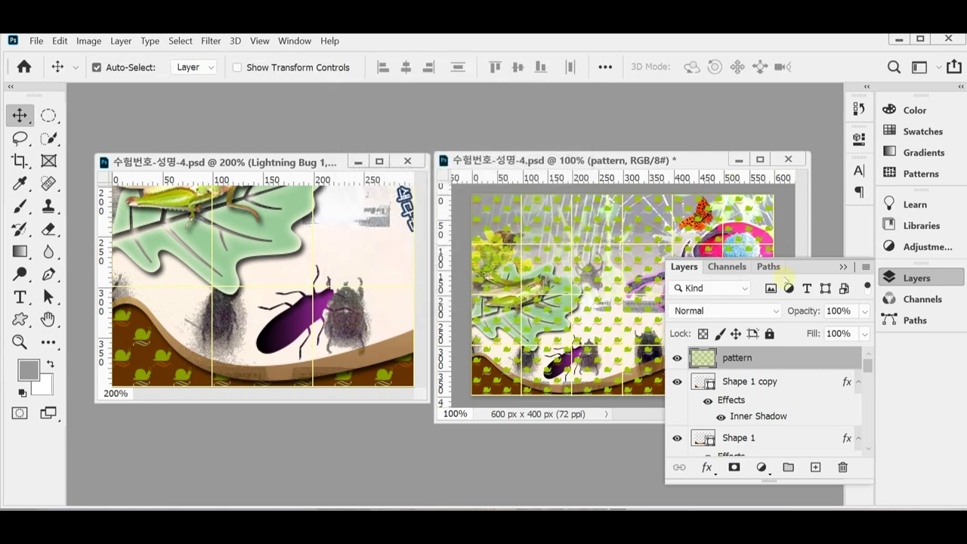
Clip the pattern layer to Shape 1 copy at 70% opacity and save the design
alt+click(786, 371)
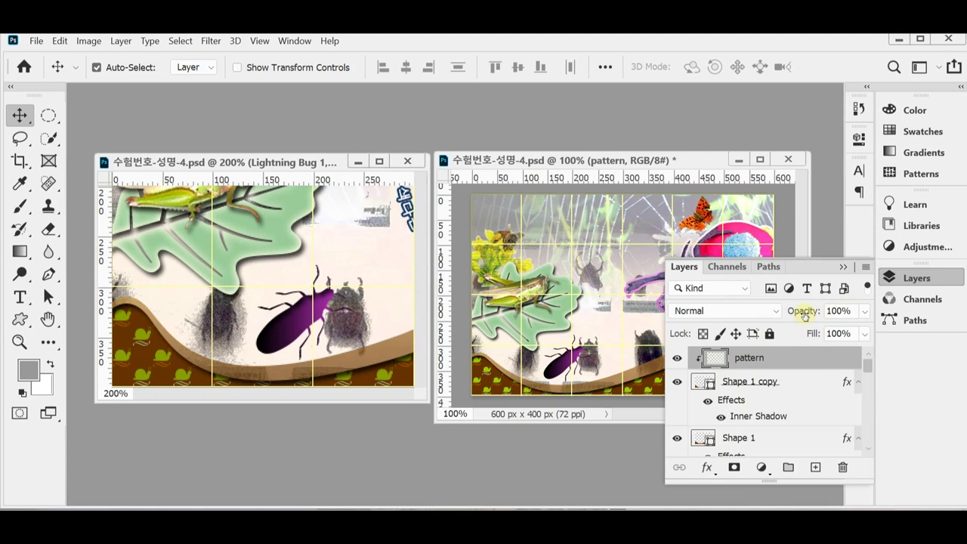
click(802, 314)
text(70)
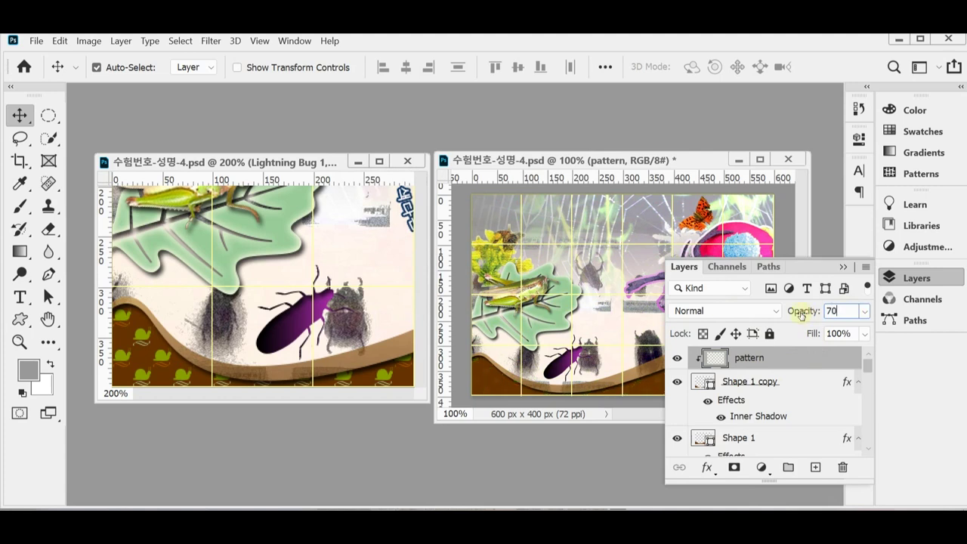
key(Return)
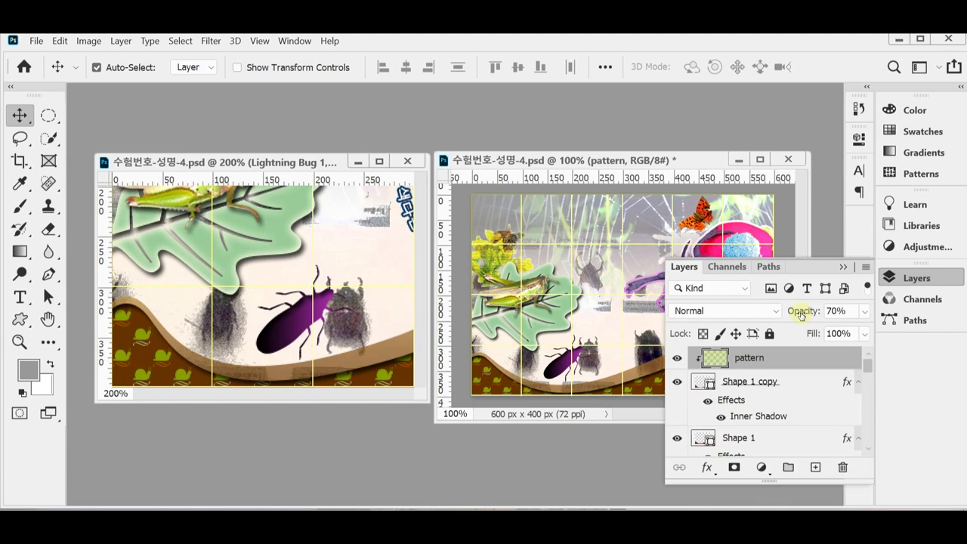
key(ctrl+s)
click(904, 278)
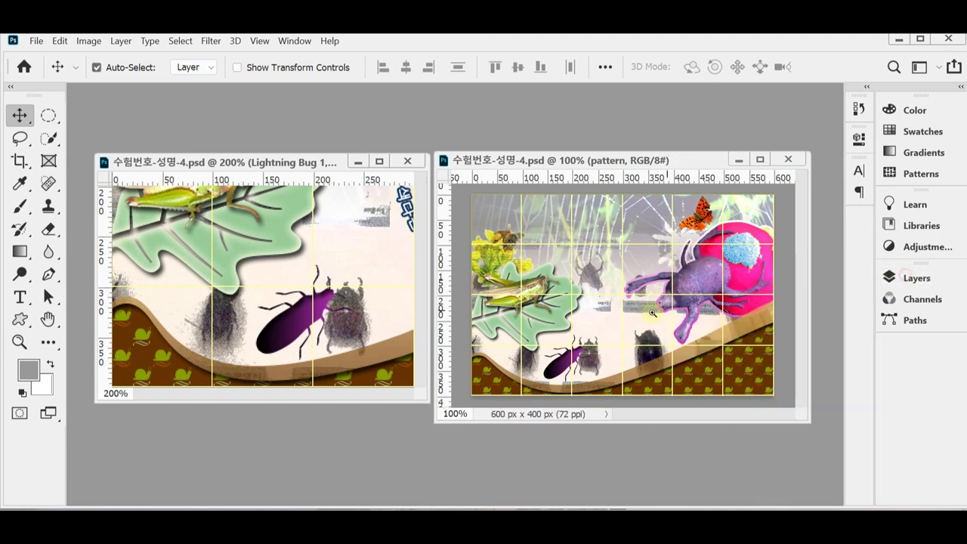
Move the Rounded Rectangle 1 layer to the top of the layer stack, directly above the pattern layer
alt+click(652, 312)
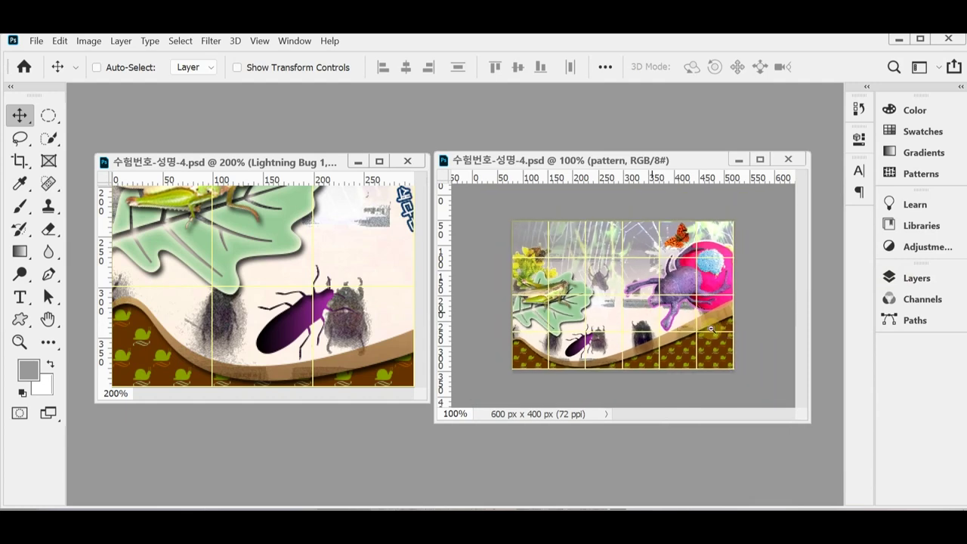
alt+click(283, 313)
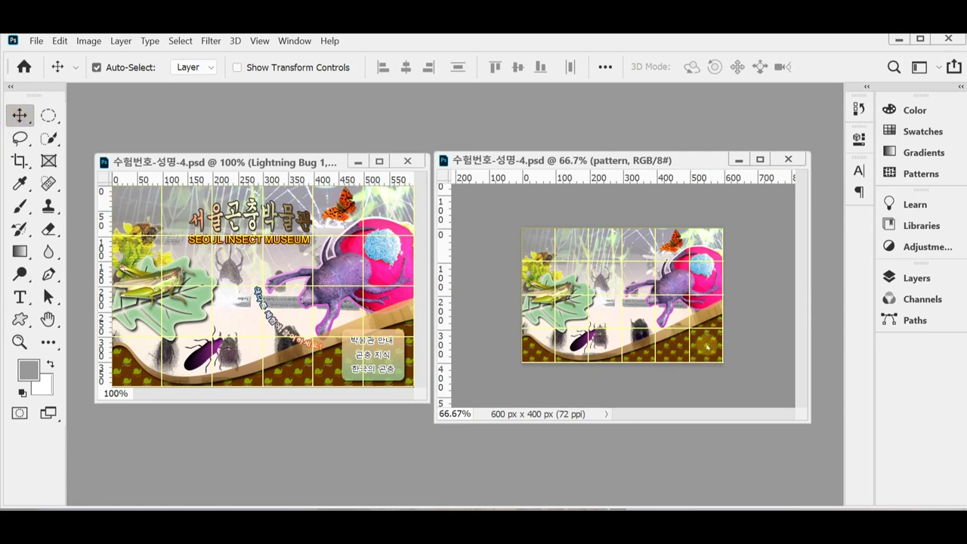
drag(621, 161, 584, 122)
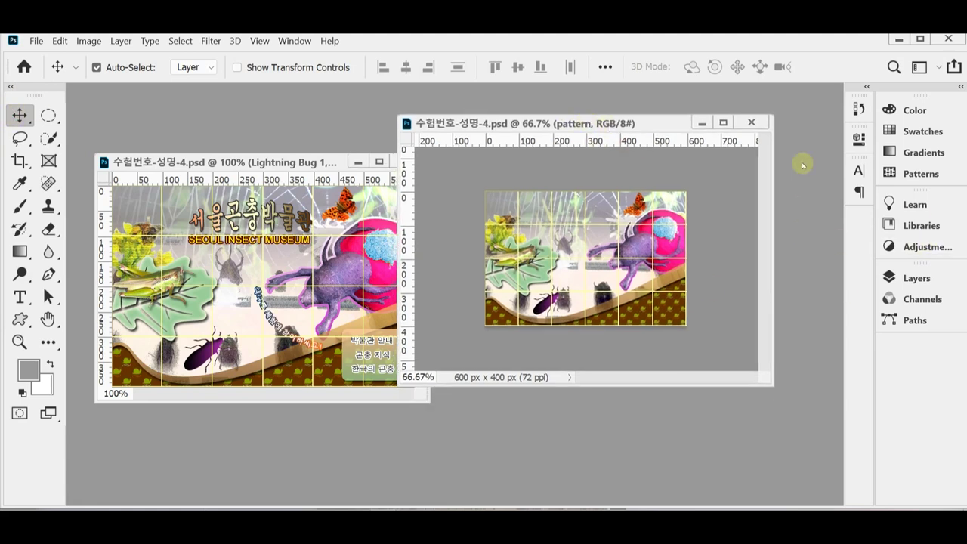
click(916, 277)
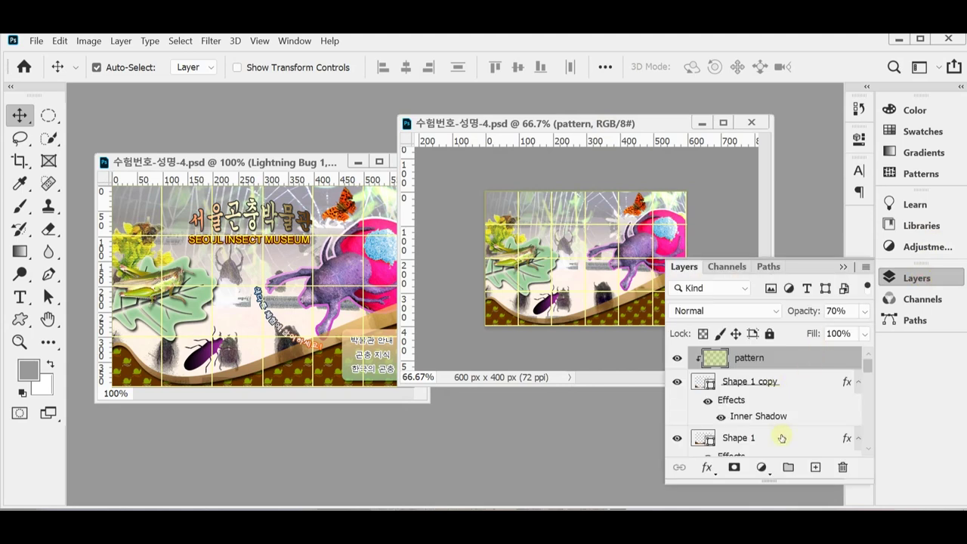
scroll(782, 438, down, 3)
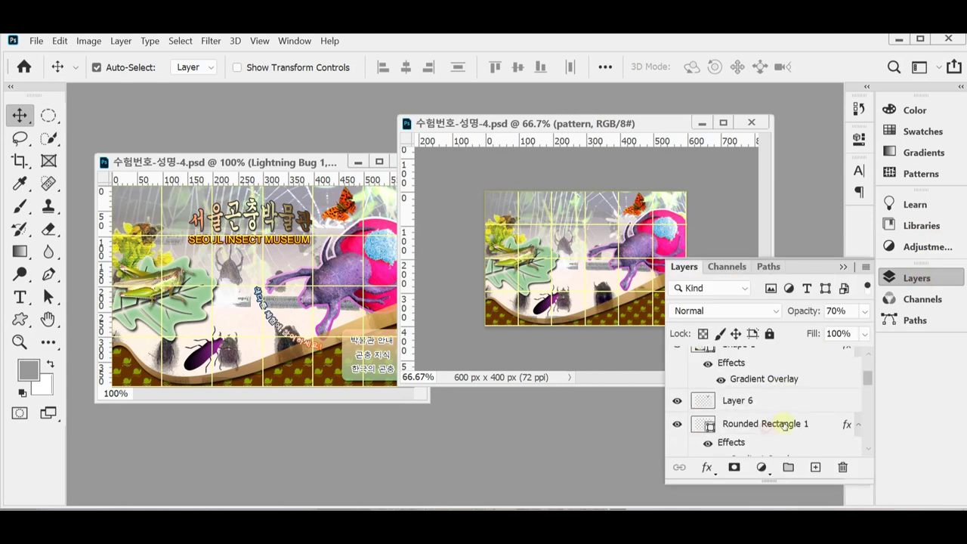
click(771, 427)
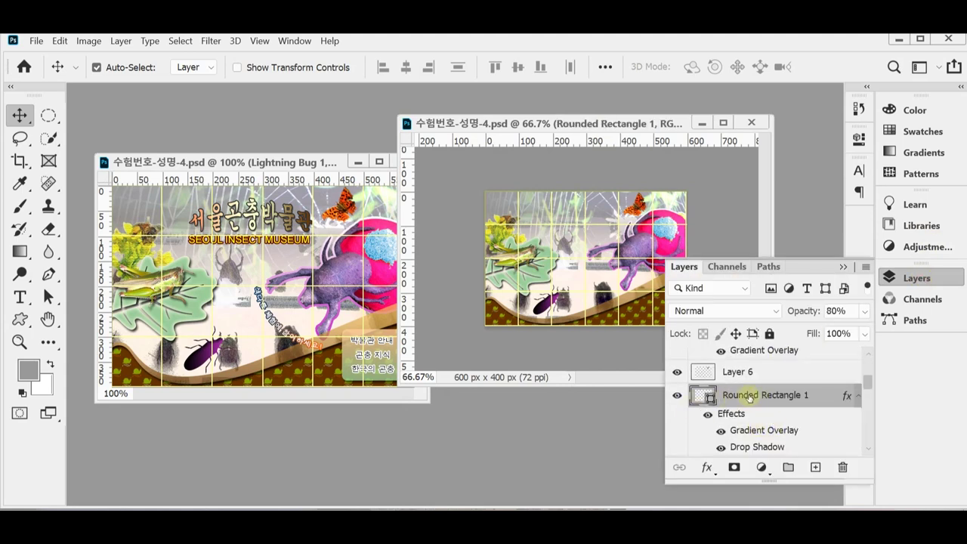
key(ctrl)
scroll(749, 397, down, 1)
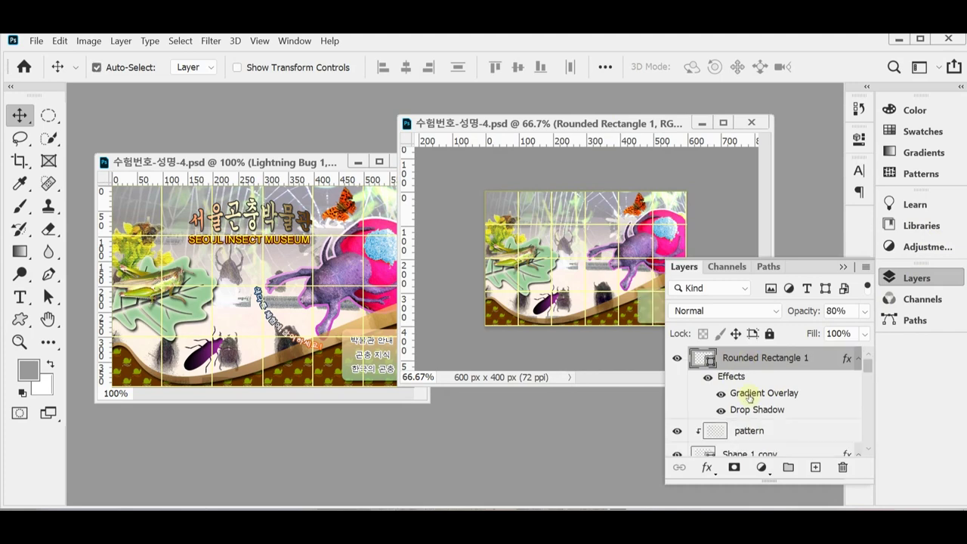
click(889, 277)
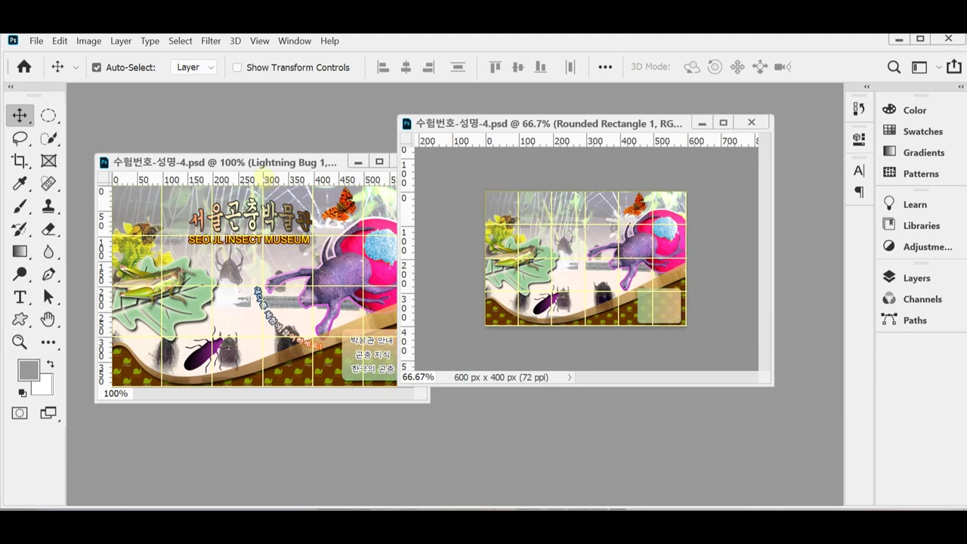
Arrange the two documents side by side and examine the Korean title's font and Warp Text settings in the reference design
click(262, 177)
drag(536, 124, 576, 151)
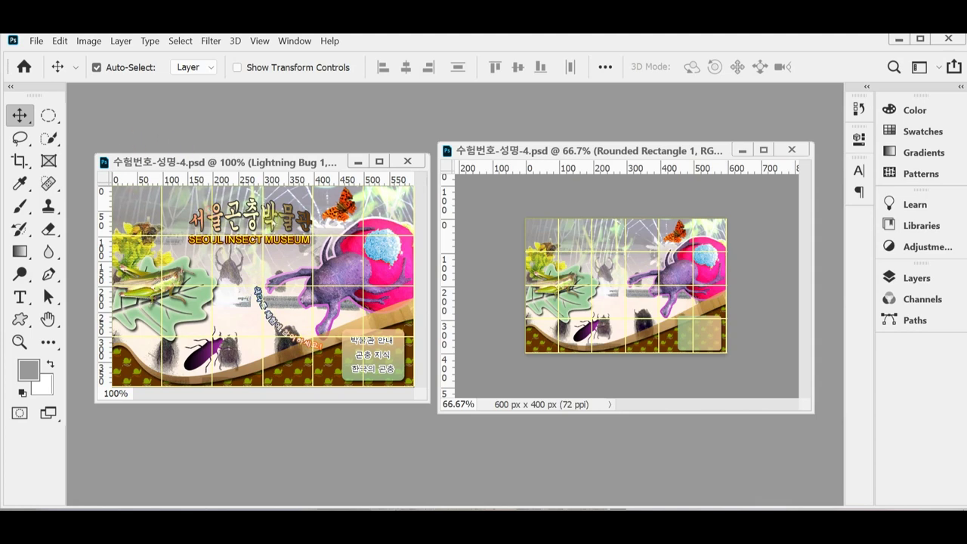
click(243, 223)
click(20, 298)
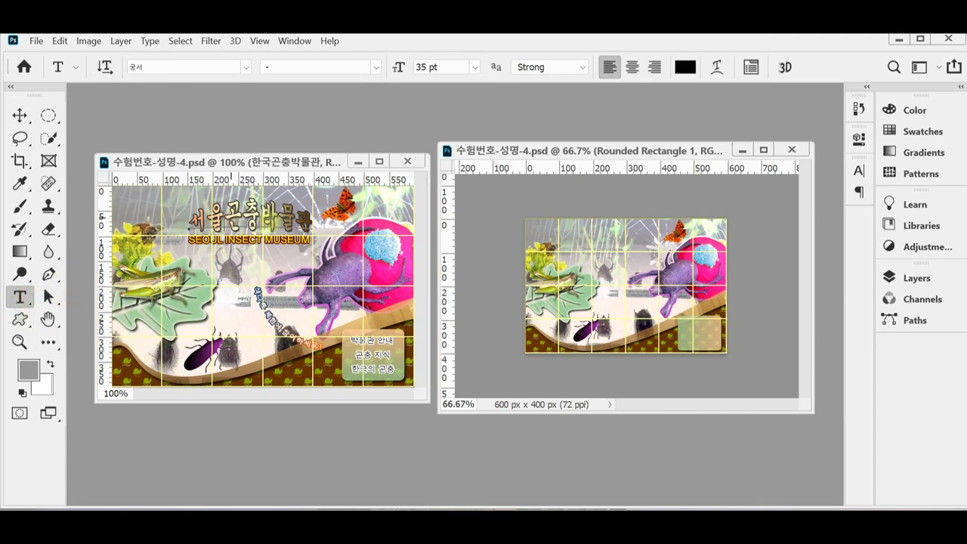
click(251, 221)
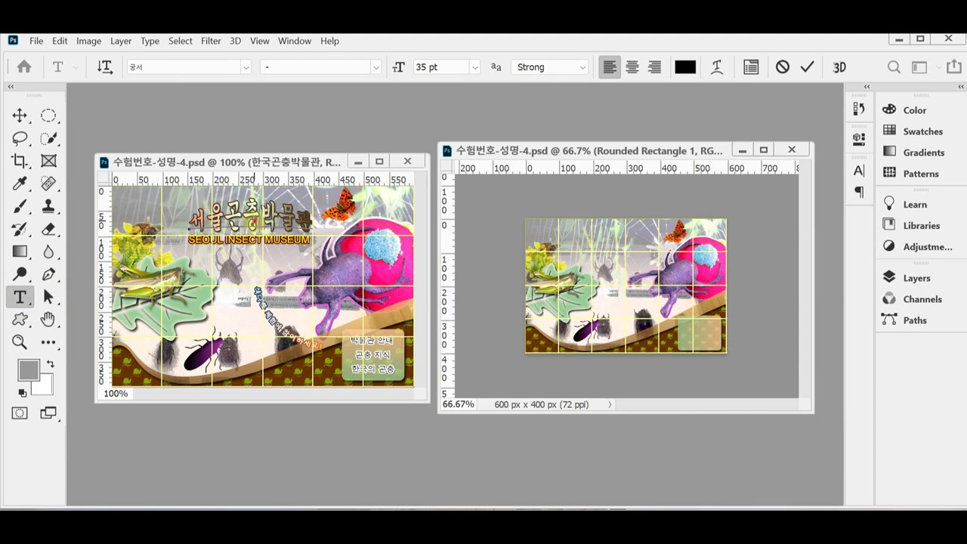
key(ctrl+a)
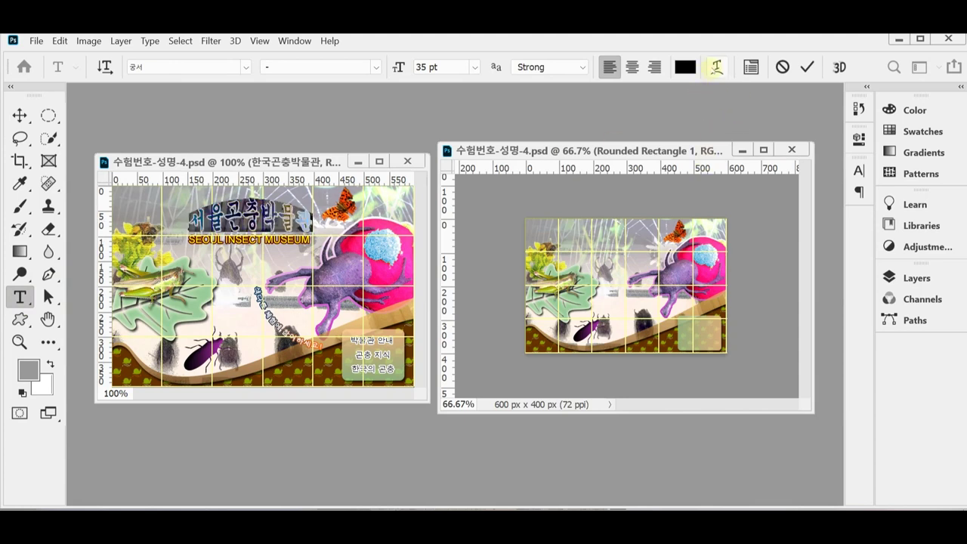
click(716, 66)
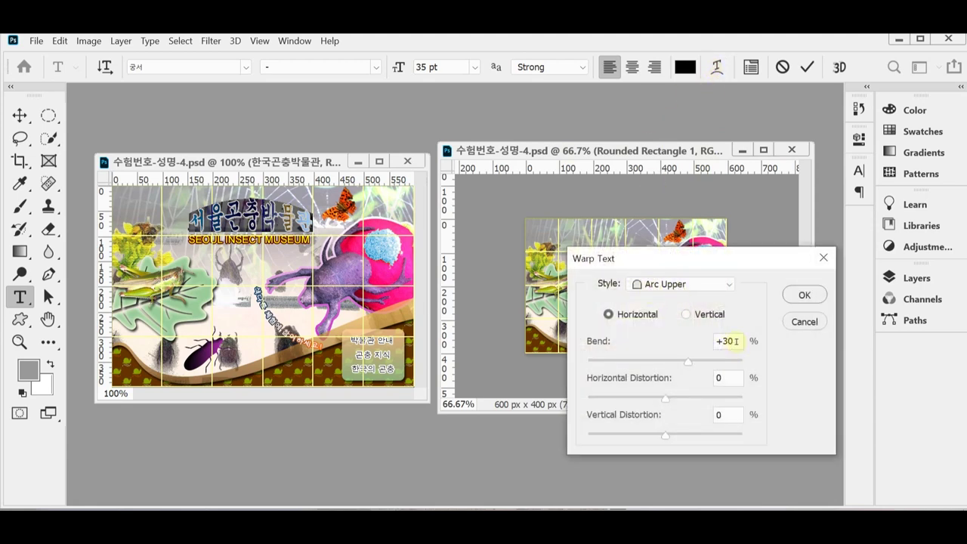
click(805, 297)
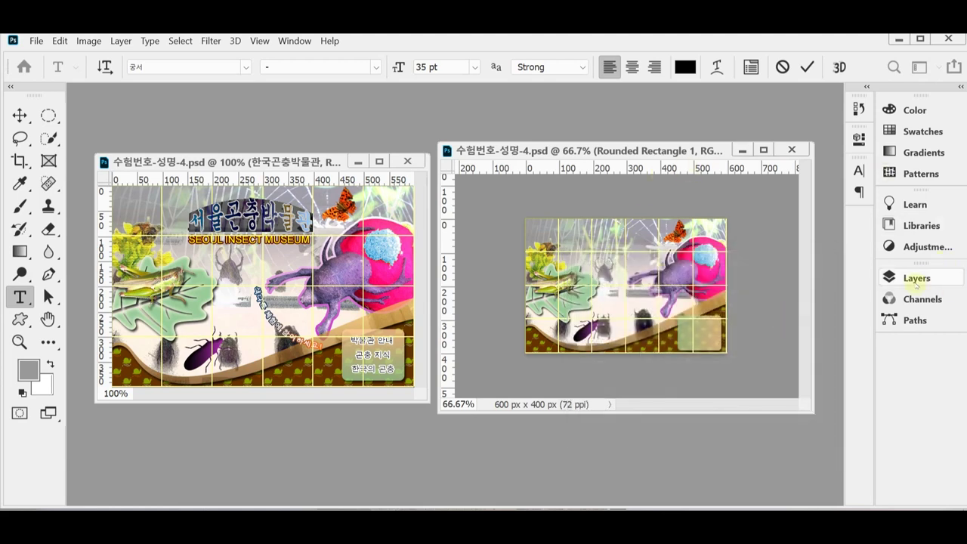
Examine the layer effects applied to the Korean title's text layer in the reference design
click(916, 278)
scroll(827, 393, down, 2)
scroll(827, 394, up, 2)
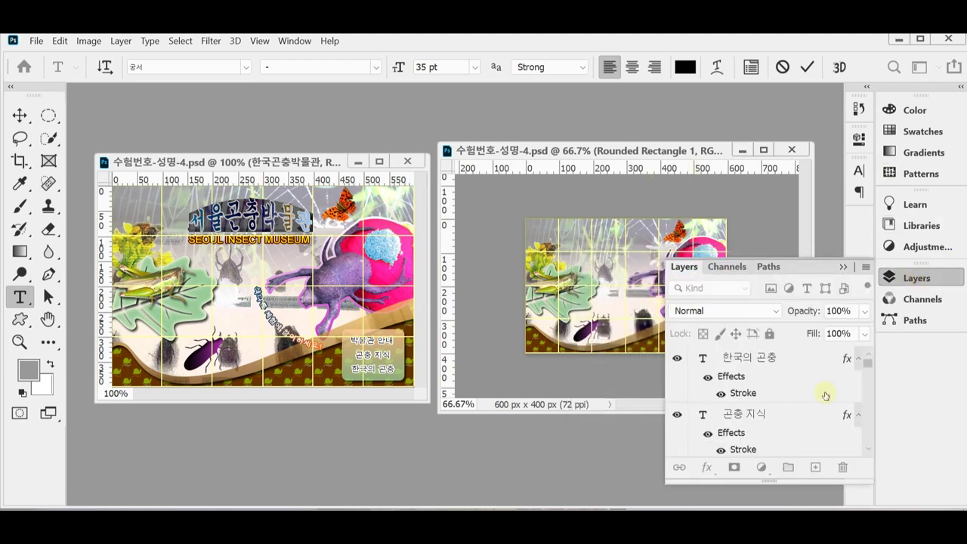
scroll(826, 395, down, 2)
scroll(826, 395, down, 1)
scroll(826, 395, up, 3)
scroll(826, 395, down, 5)
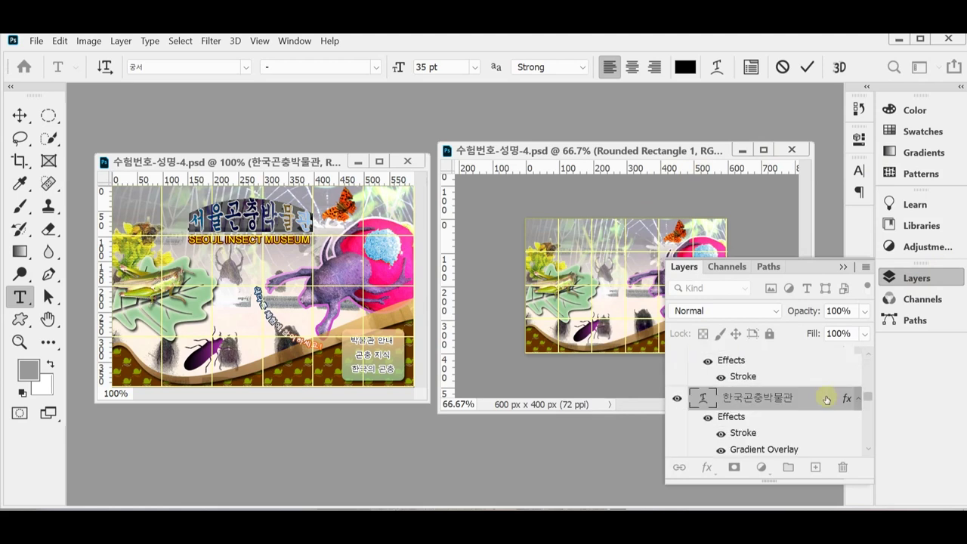
scroll(825, 397, down, 2)
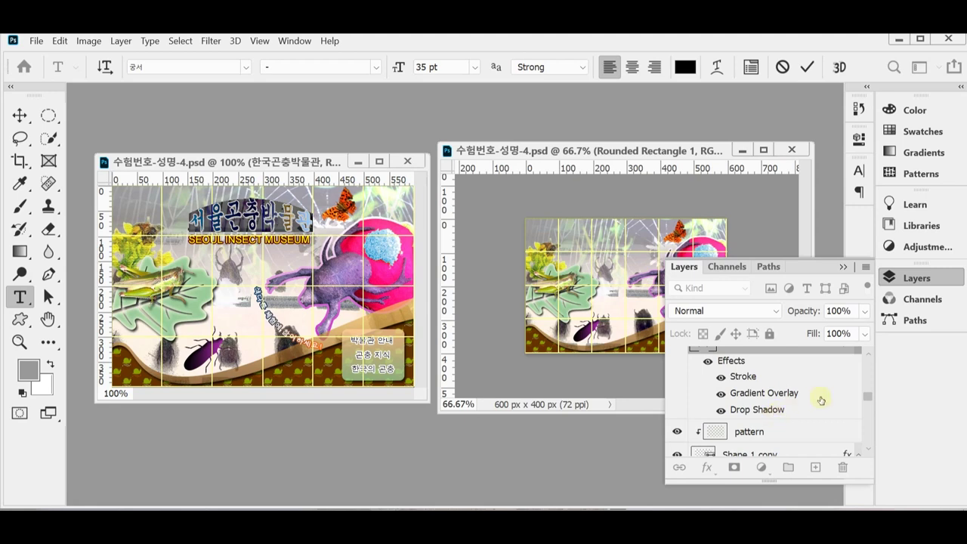
click(906, 276)
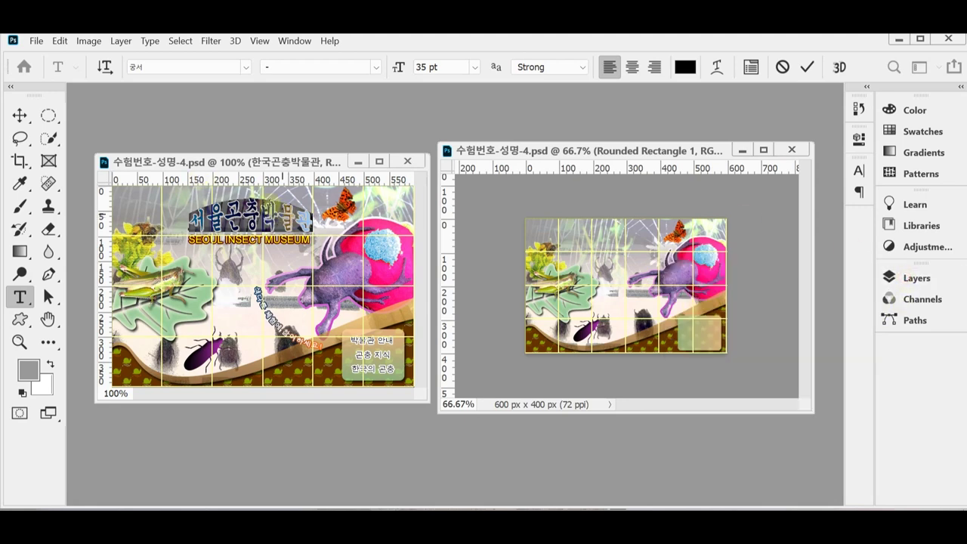
click(808, 66)
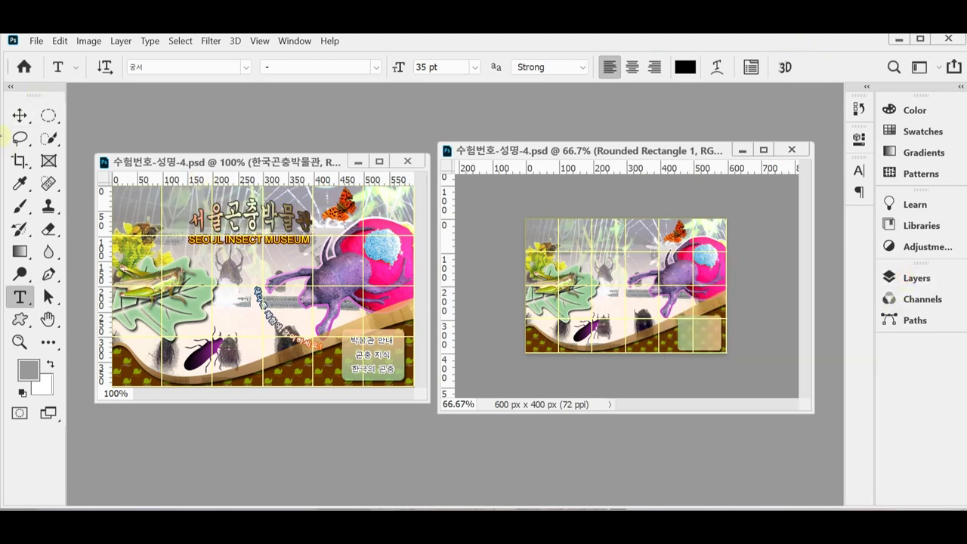
Copy the Korean title layer from the reference into the working design at the matching place near the upper edge, viewed at 100%
click(19, 115)
drag(227, 225, 588, 242)
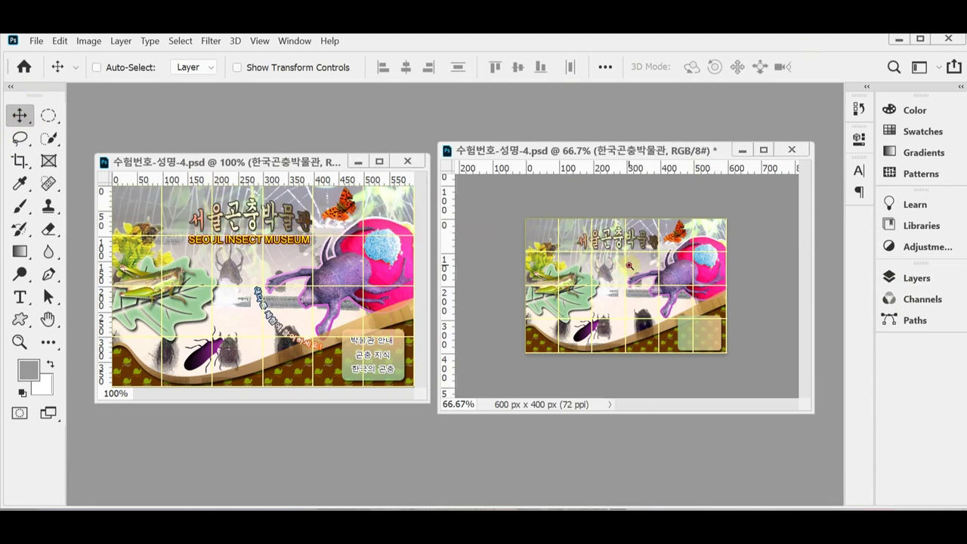
key(ctrl+1)
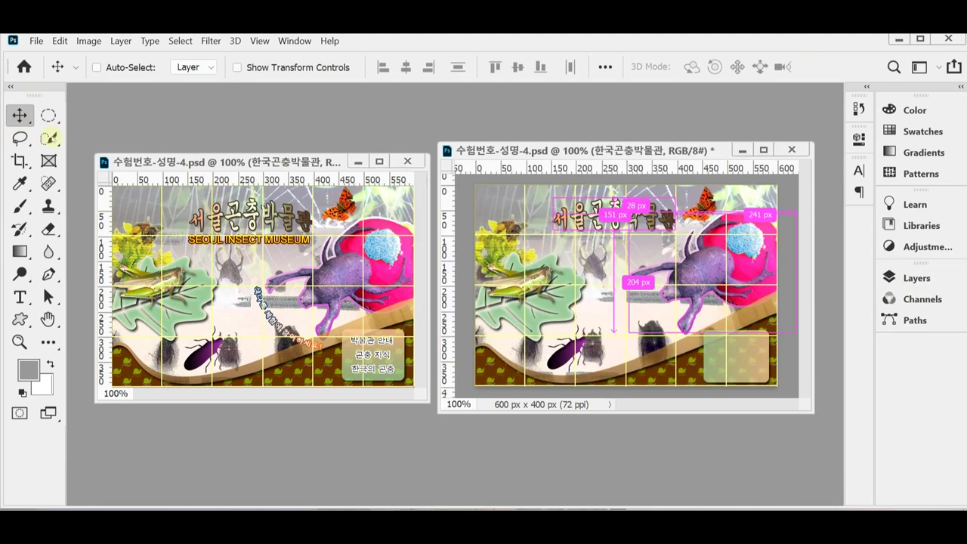
Check the SEOUL INSECT MUSEUM subtitle's text formatting in the reference, and copy its layer directly under the Korean title in the working design
click(20, 297)
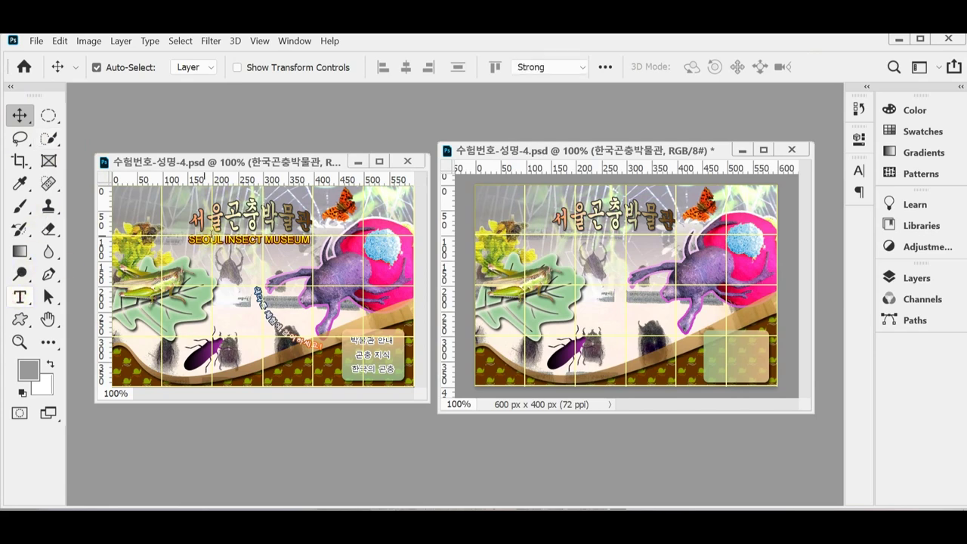
click(252, 242)
triple_click(251, 241)
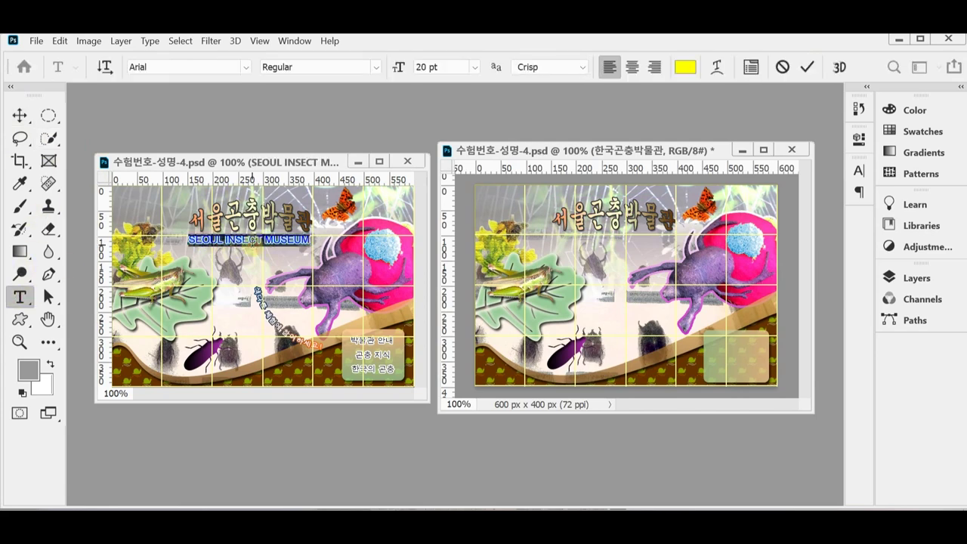
click(19, 115)
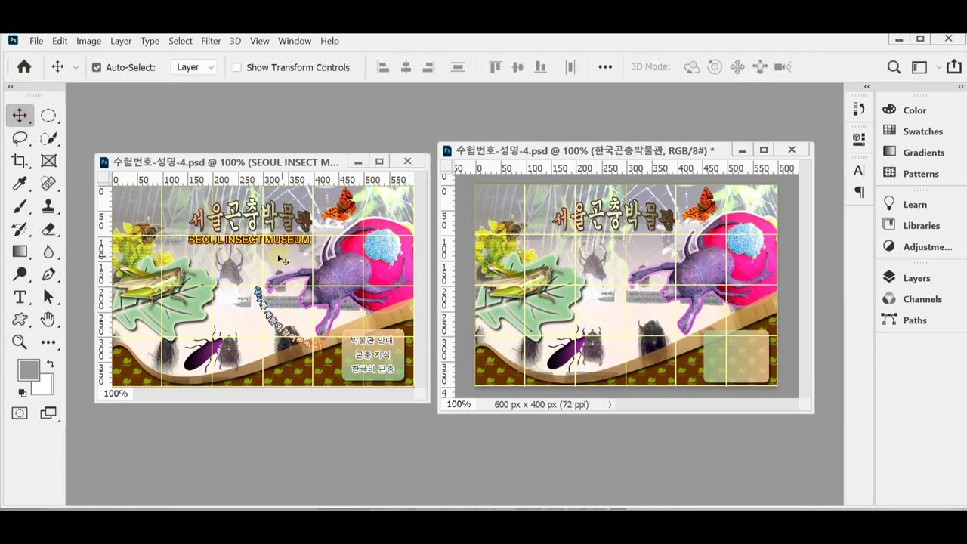
drag(276, 247, 601, 246)
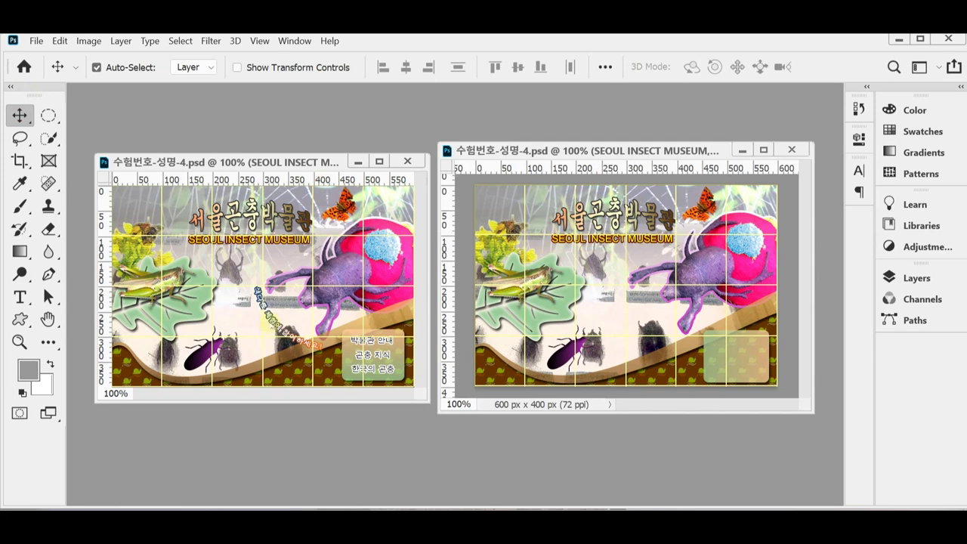
Copy the text of the curved slogan in the reference design and check its font and text colour
click(274, 332)
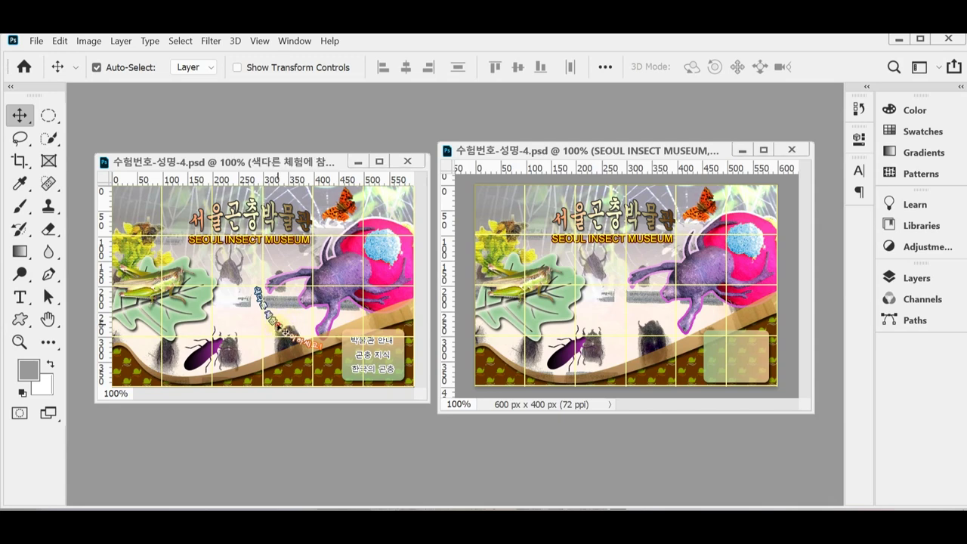
double_click(278, 326)
key(ctrl+c)
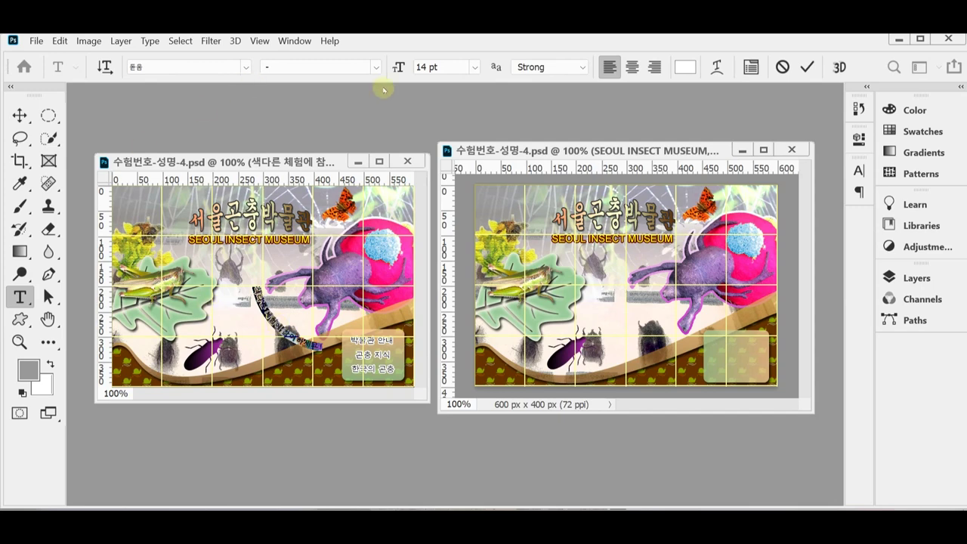
click(685, 66)
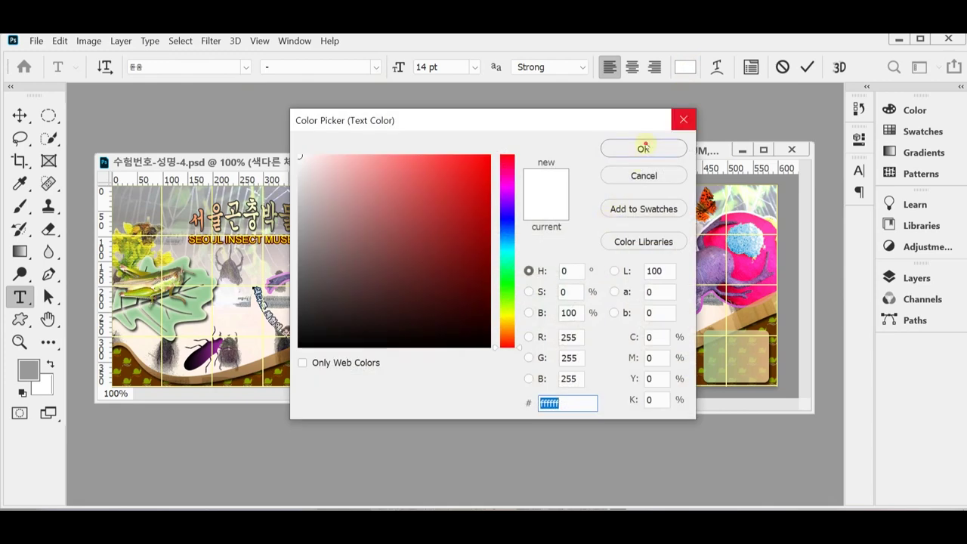
click(643, 148)
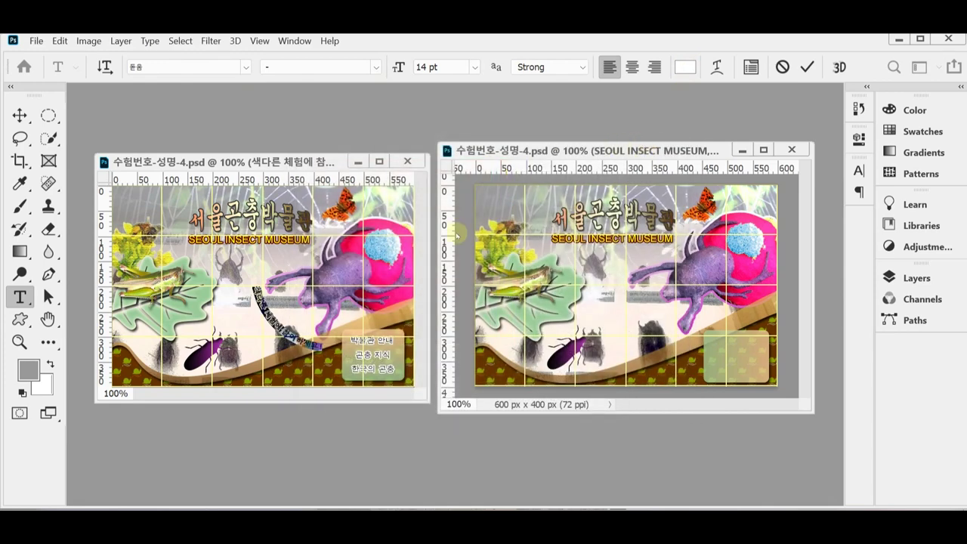
click(307, 348)
drag(306, 348, 255, 285)
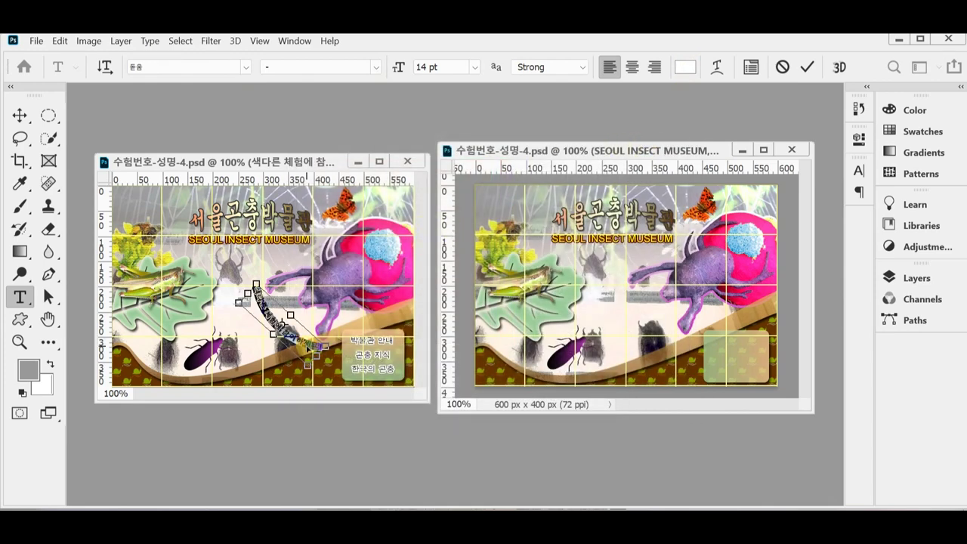
click(808, 67)
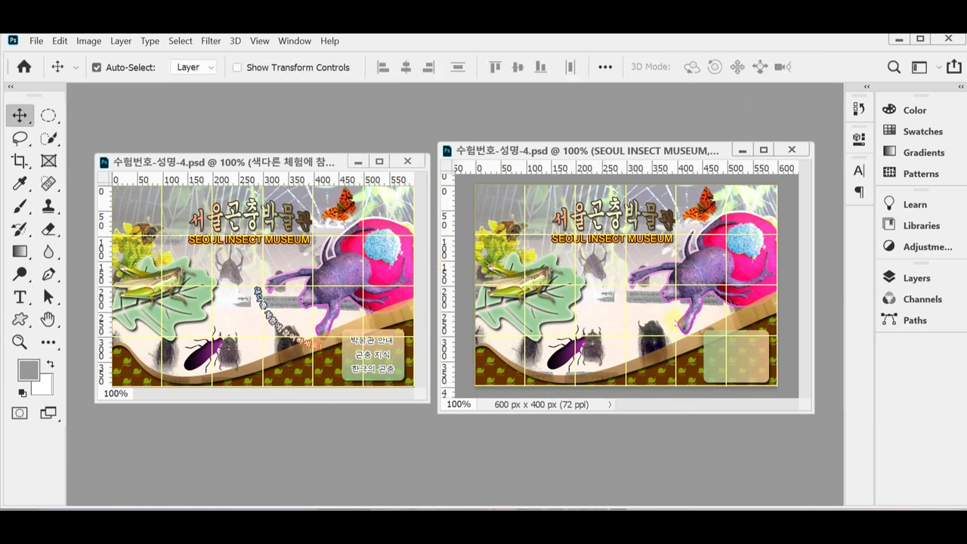
Paste the copied slogan 색다른 체험에 참여하세요! as a new text layer in the middle of the working design
click(21, 297)
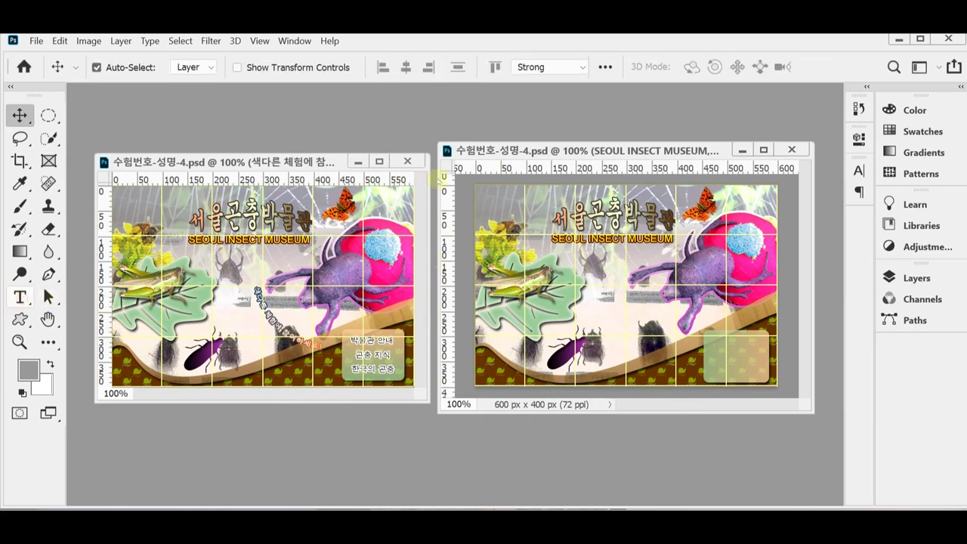
click(603, 296)
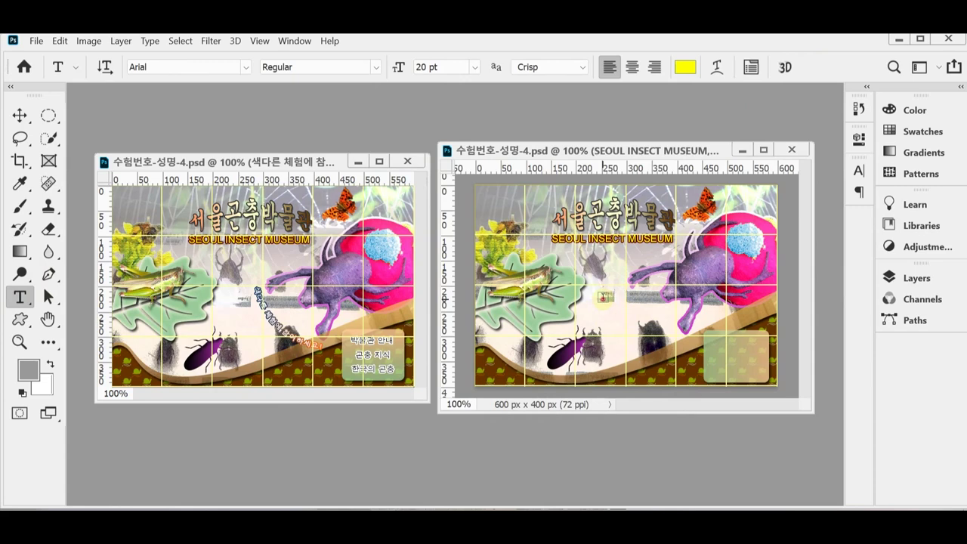
key(ctrl+v)
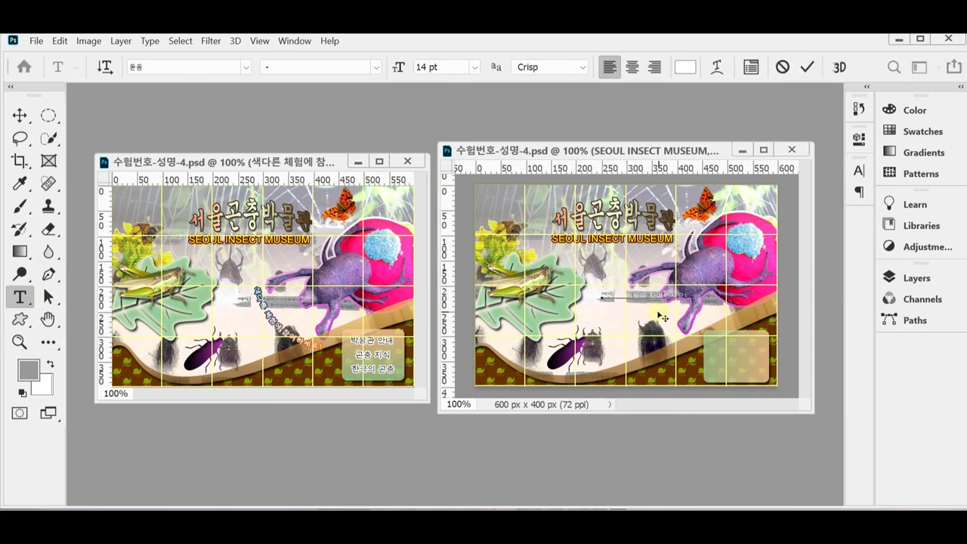
drag(656, 311, 657, 324)
Add a Stroke effect to the slogan's text layer with a size of 2 px, positioned outside
click(948, 281)
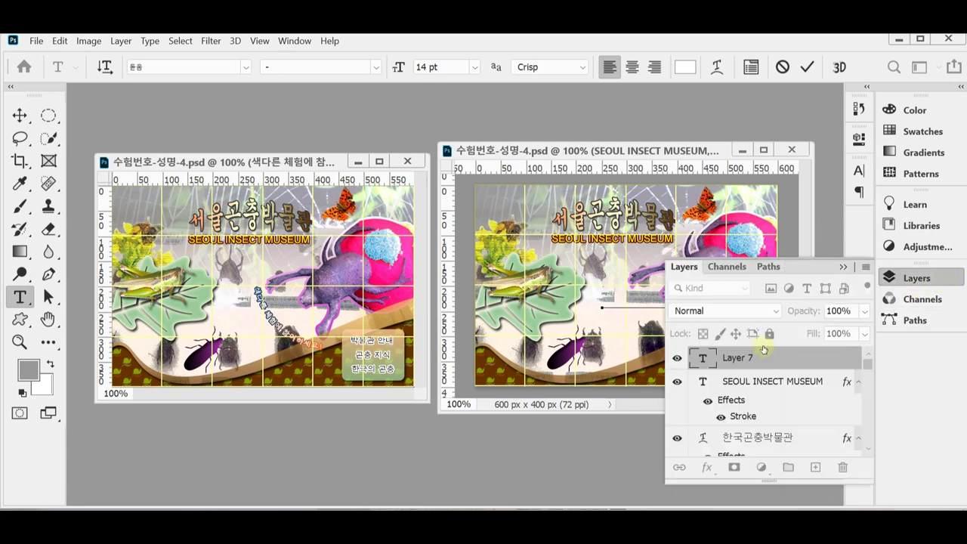
click(708, 469)
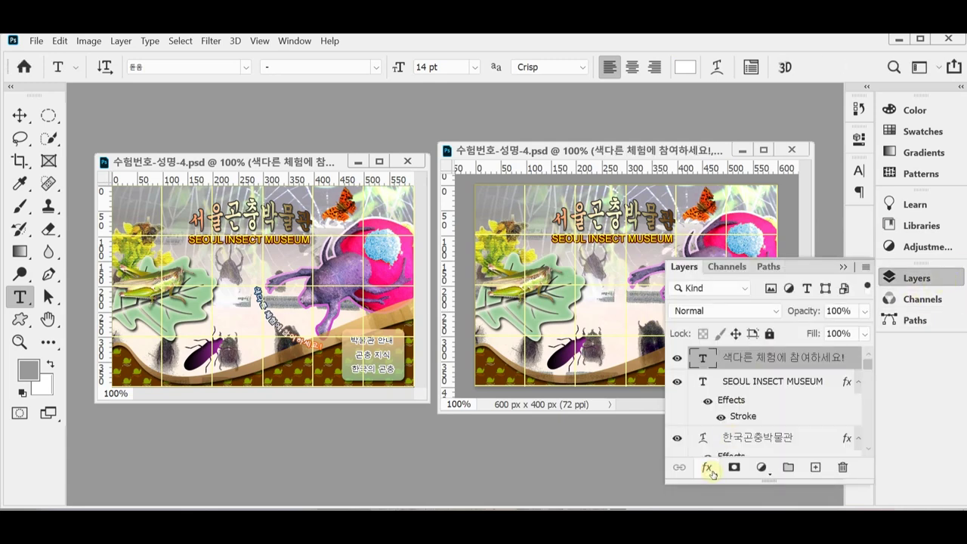
click(712, 474)
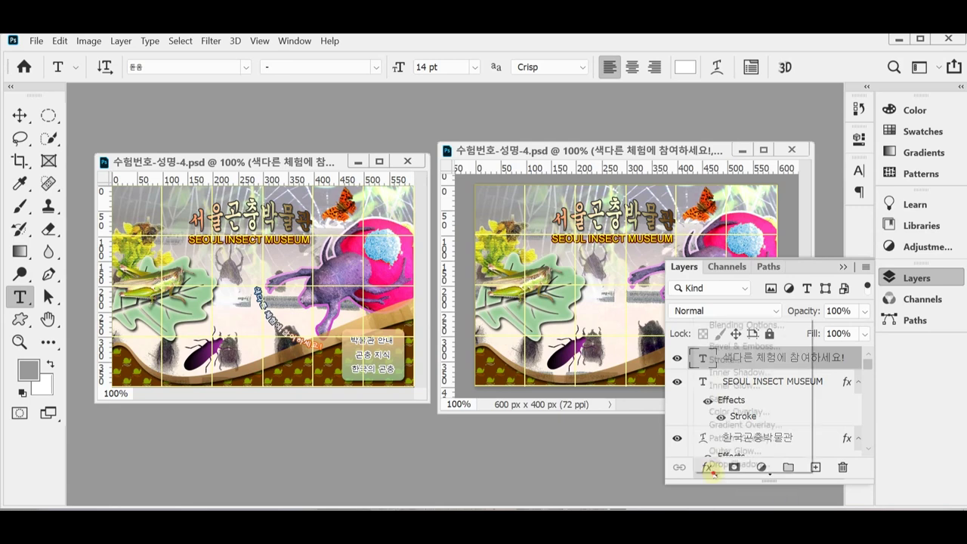
click(741, 360)
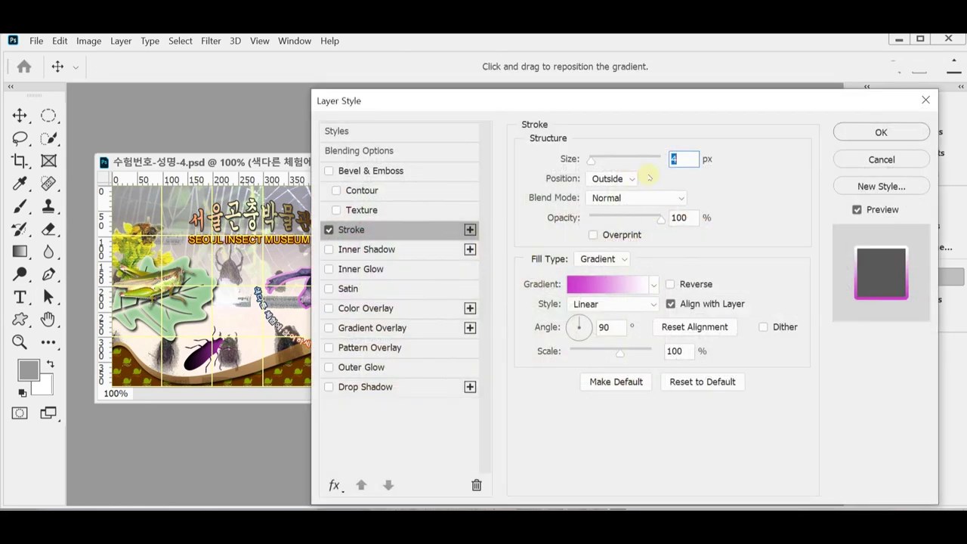
text(2)
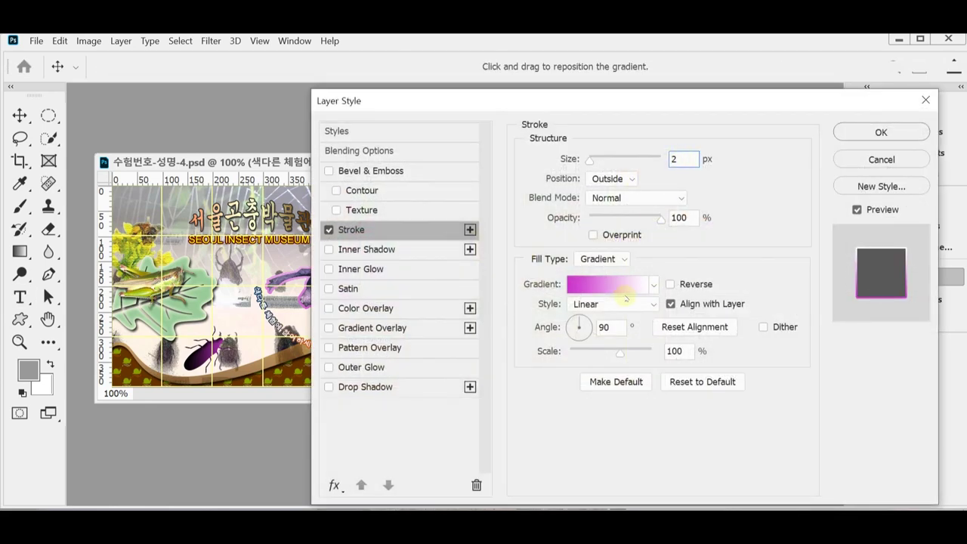
click(601, 259)
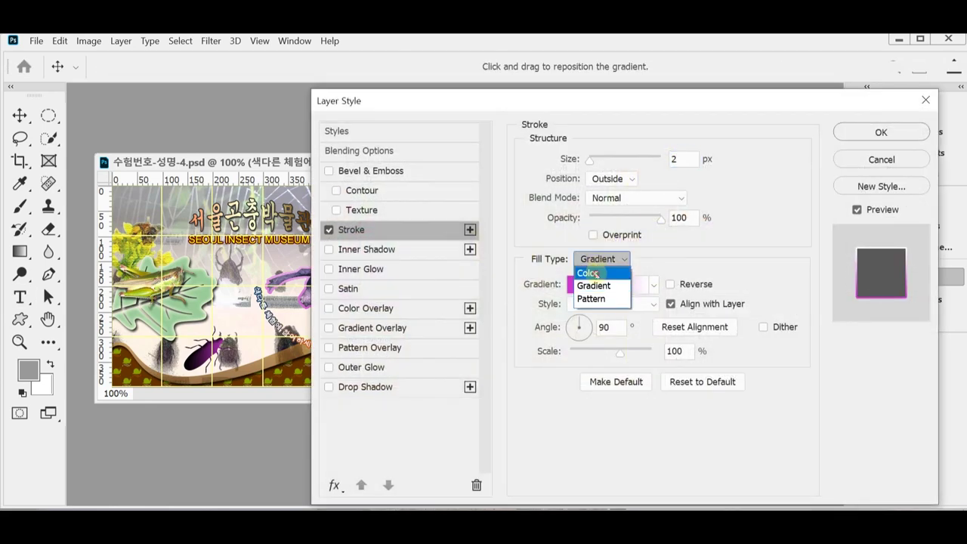
click(596, 274)
click(564, 284)
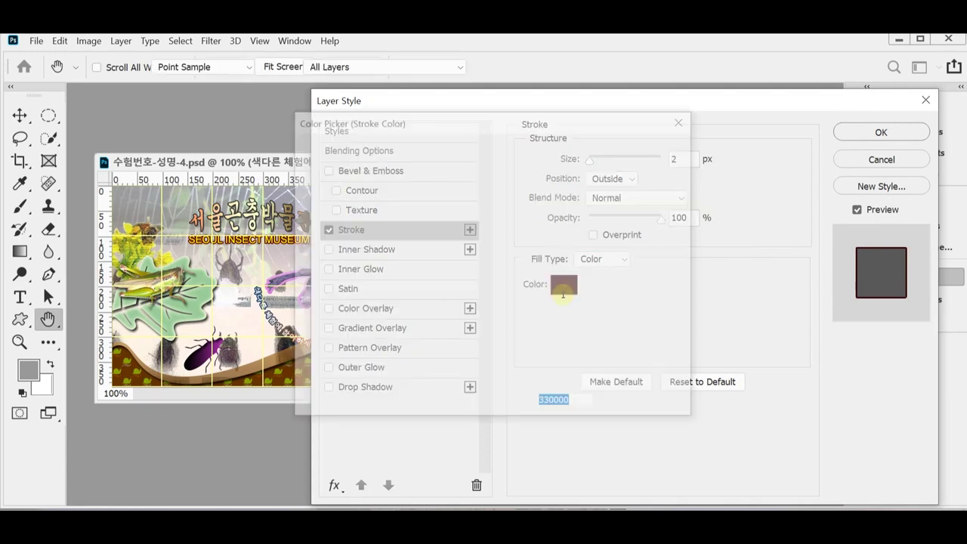
text(600)
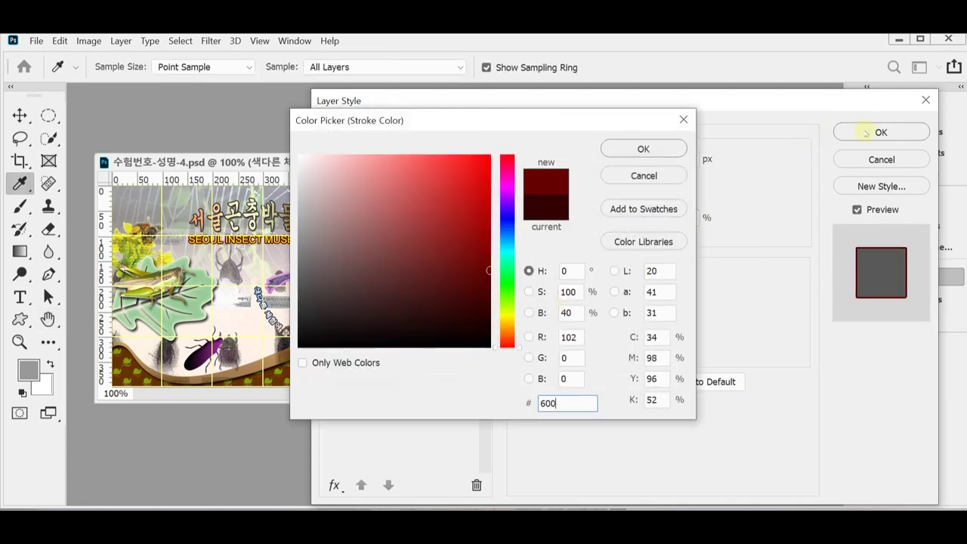
click(861, 133)
click(643, 149)
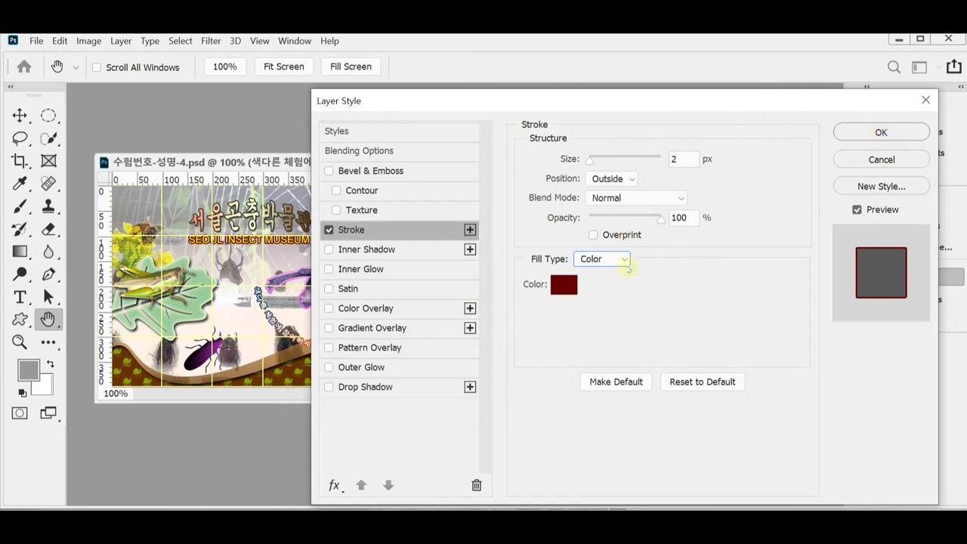
Set the slogan stroke's fill type to Gradient and its starting colour stop to #003366
click(595, 258)
click(594, 283)
click(585, 284)
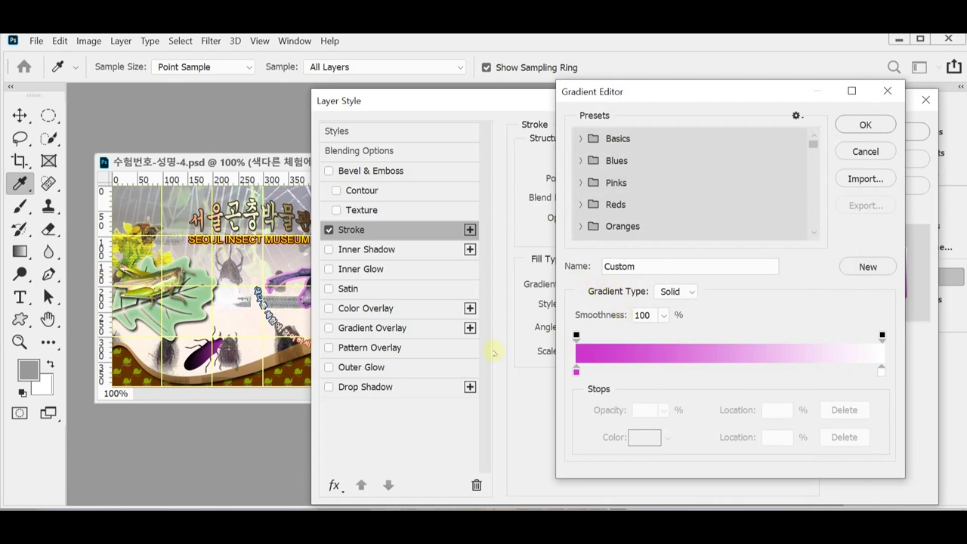
click(577, 371)
double_click(577, 373)
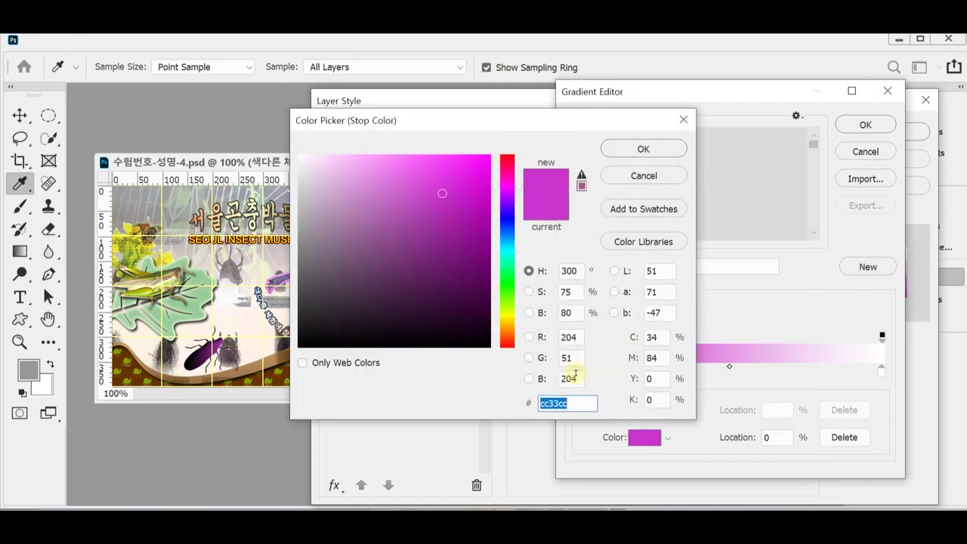
text(036)
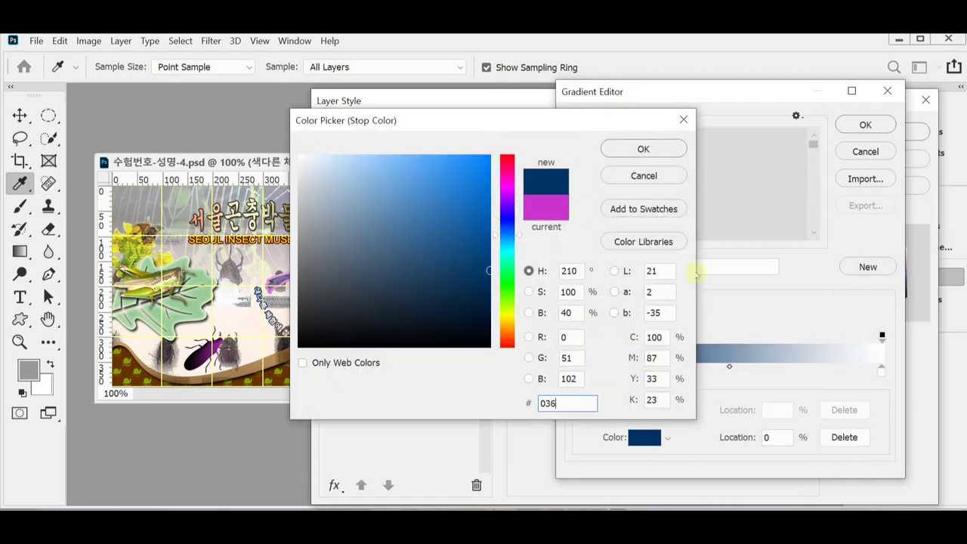
click(678, 148)
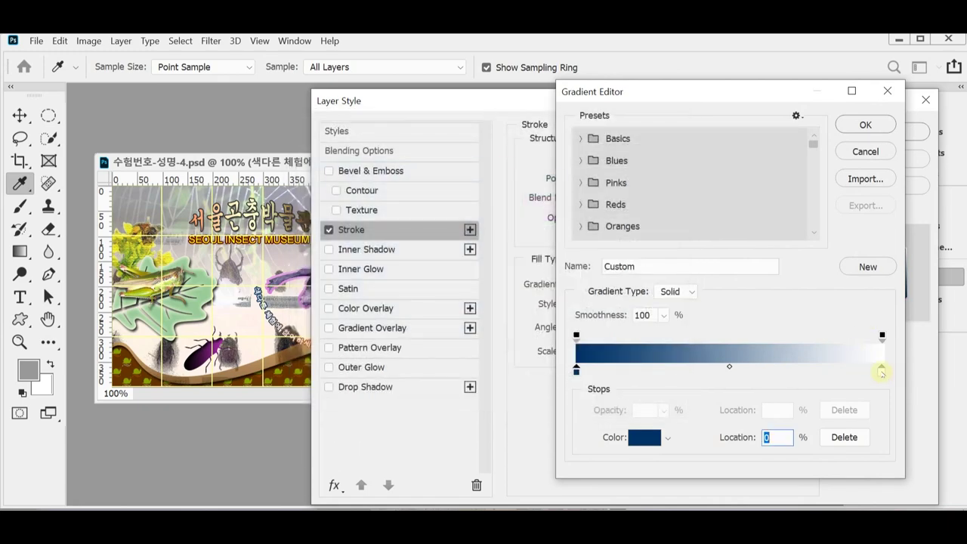
Set the end colour stop of the slogan's stroke gradient to #ff6600 and accept the gradient
click(882, 372)
double_click(881, 368)
text(f)
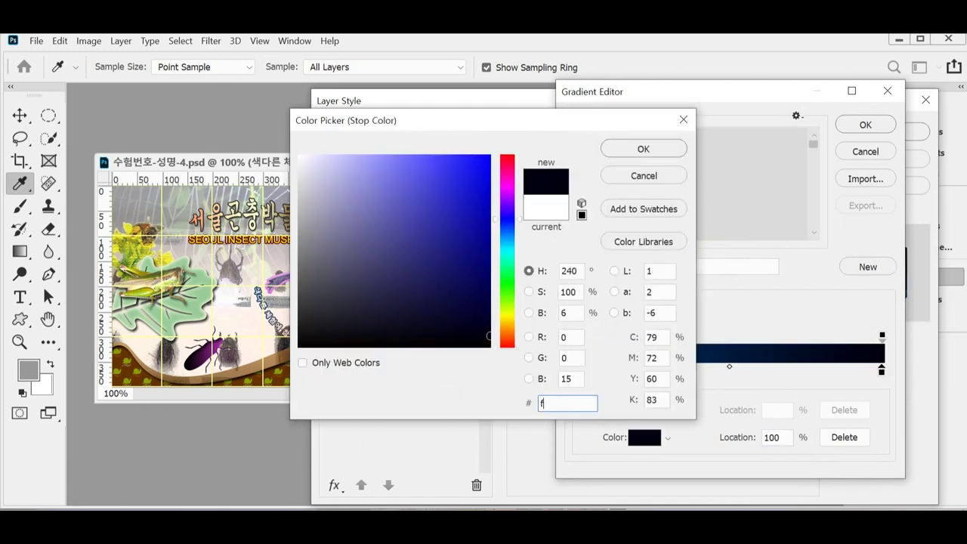
text(f6600)
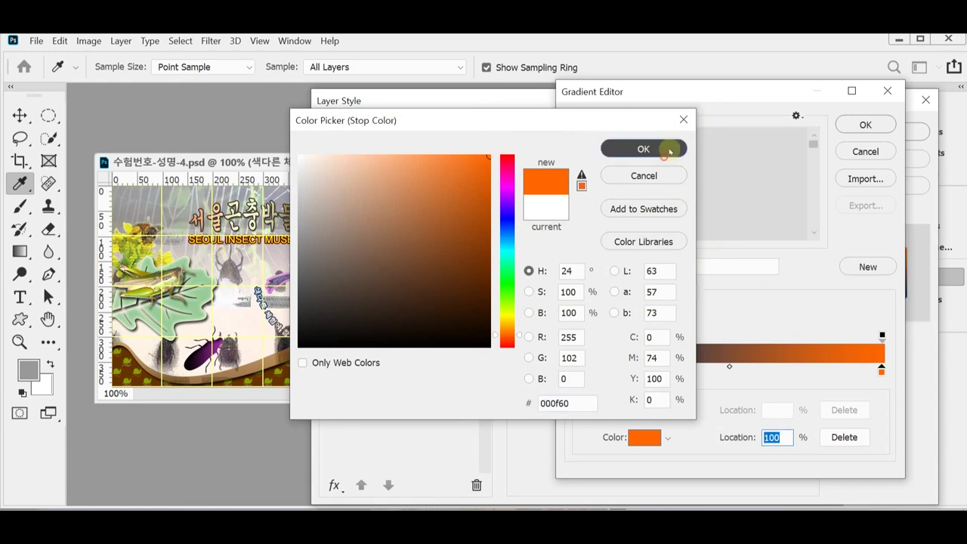
click(669, 148)
click(865, 124)
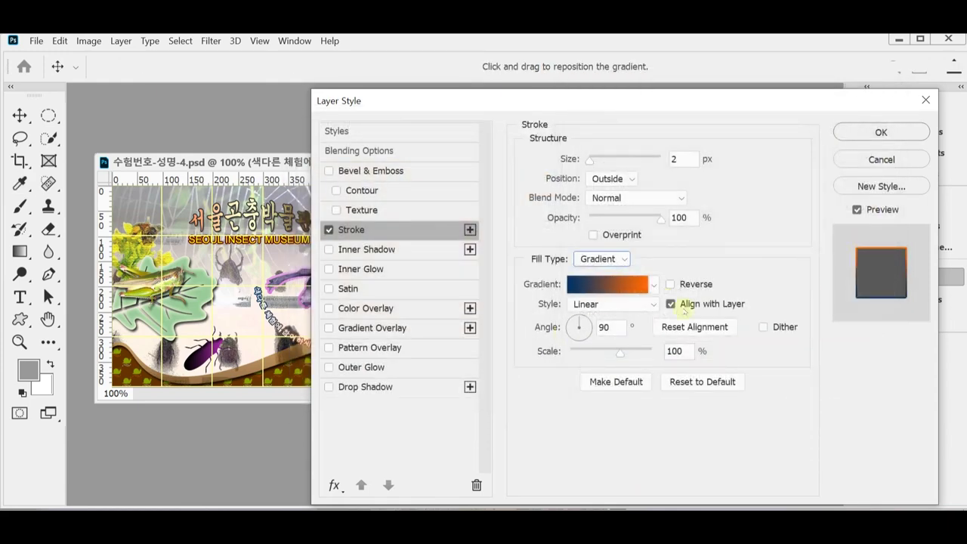
Set the stroke gradient's angle to 0° and apply the layer style to the slogan
double_click(620, 326)
text(0)
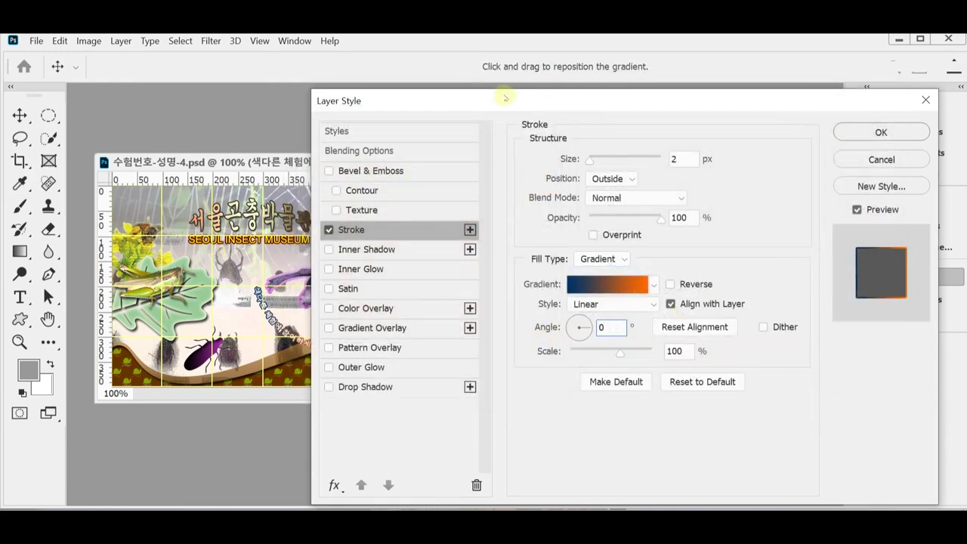
drag(504, 105, 571, 278)
click(914, 306)
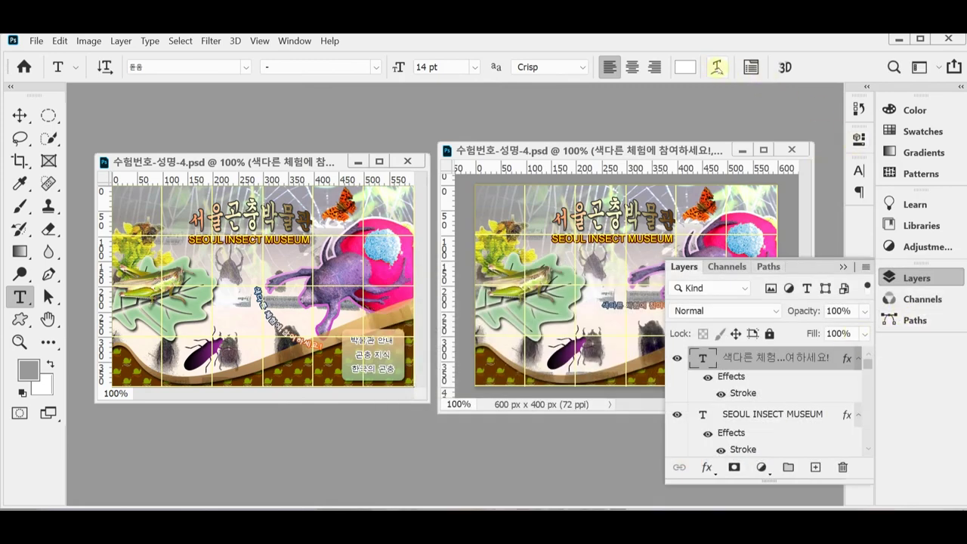
Warp the slogan text with the horizontal Arc style and a bend of -40%
click(717, 66)
click(675, 284)
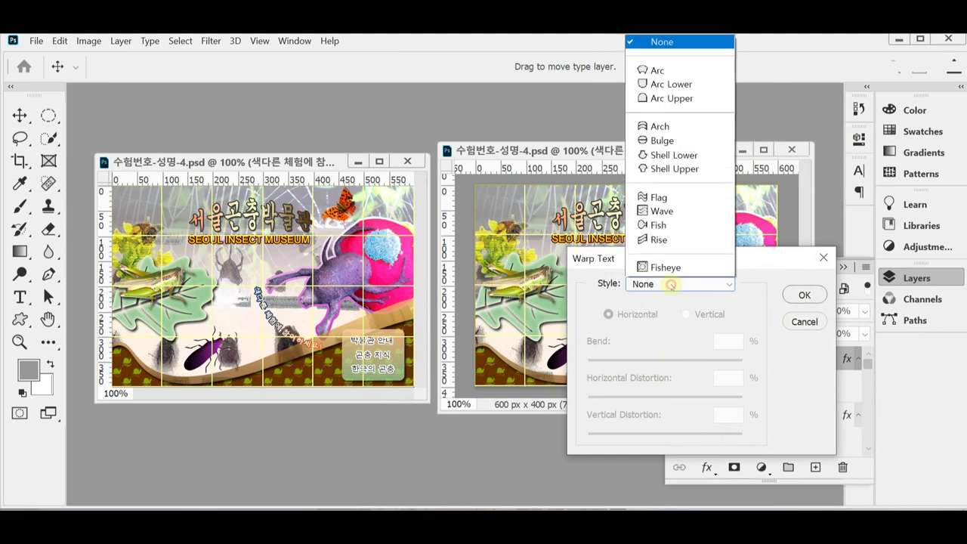
click(680, 36)
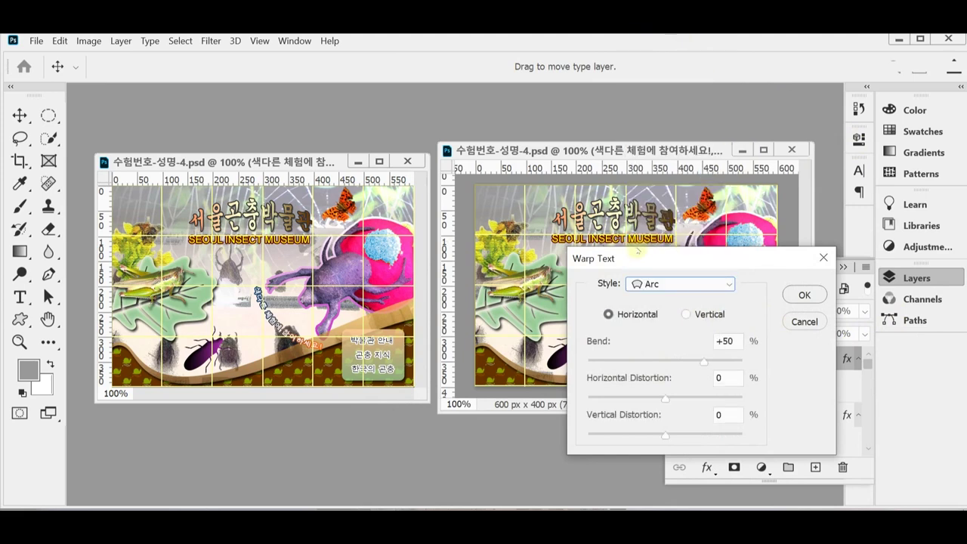
drag(639, 258, 679, 337)
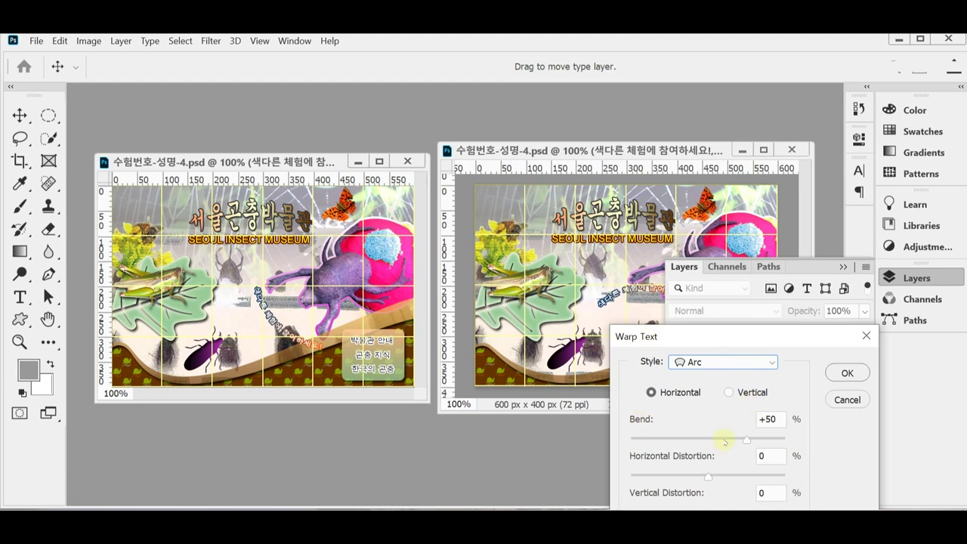
click(696, 440)
drag(690, 441, 675, 440)
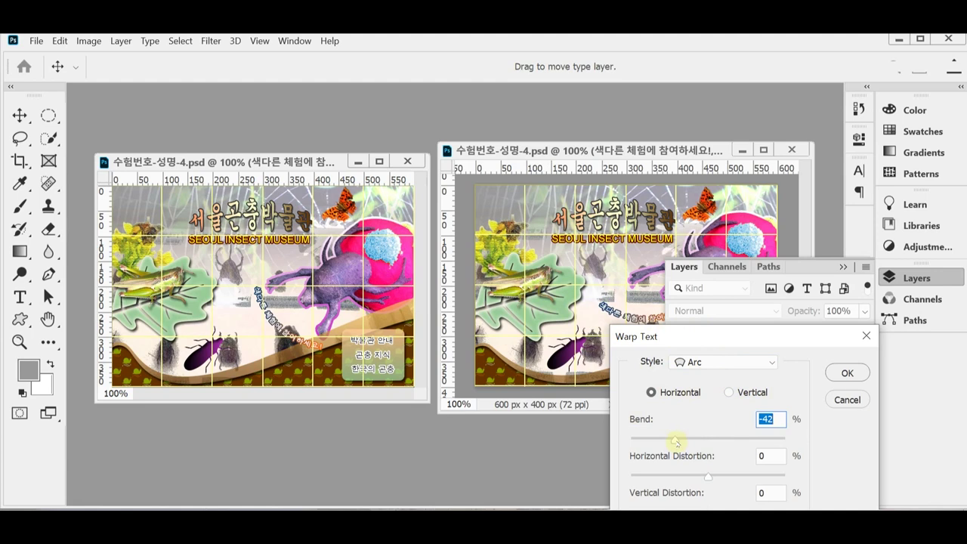
text(-40)
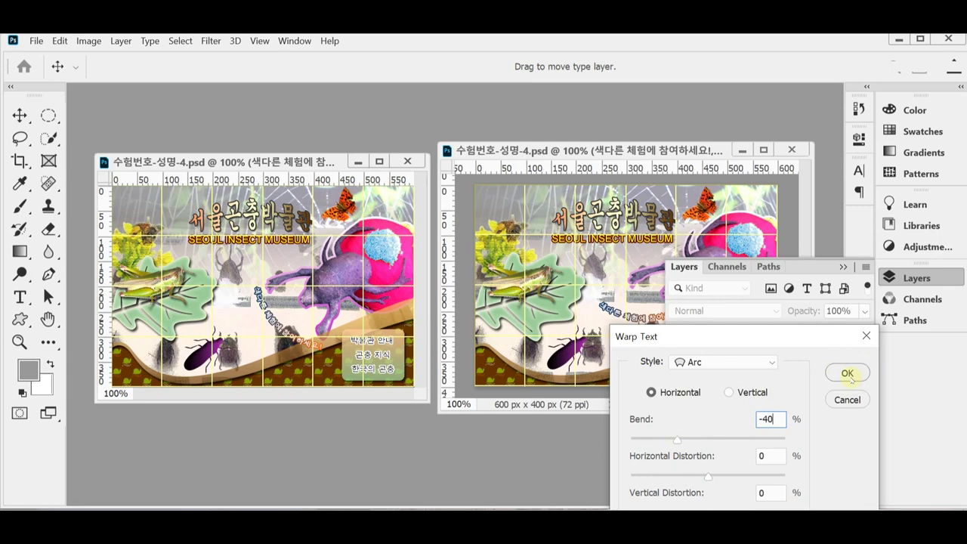
click(848, 373)
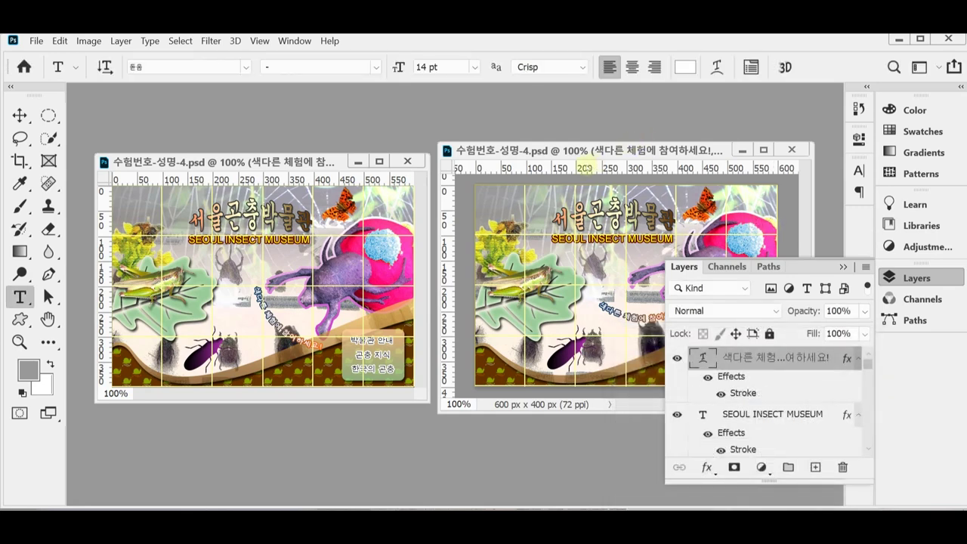
Check the warped slogan's character formatting in the working design
drag(577, 151, 497, 120)
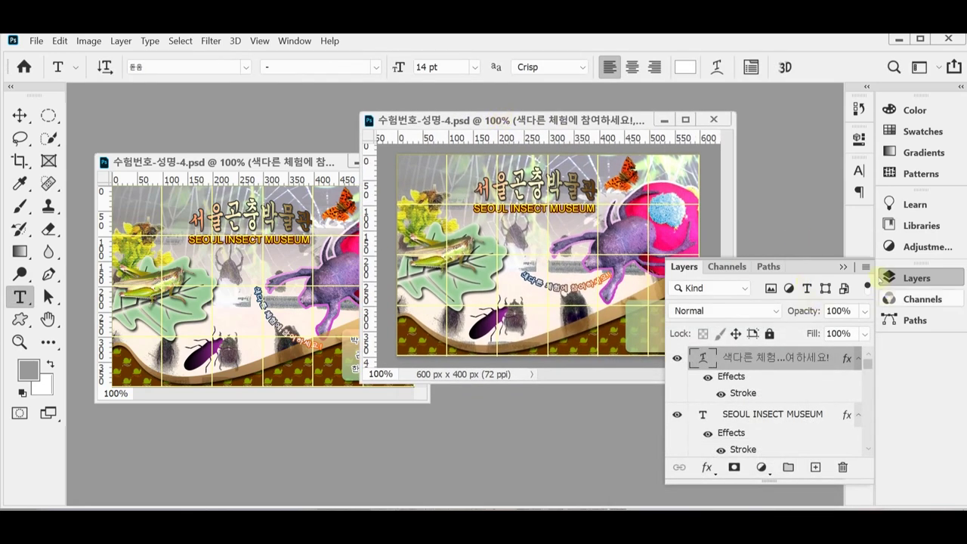
click(906, 278)
click(528, 281)
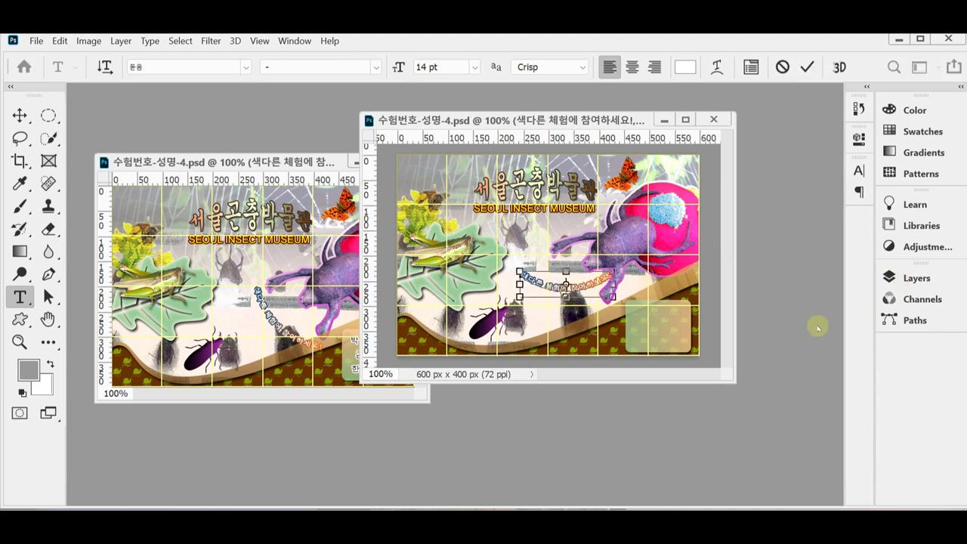
click(859, 170)
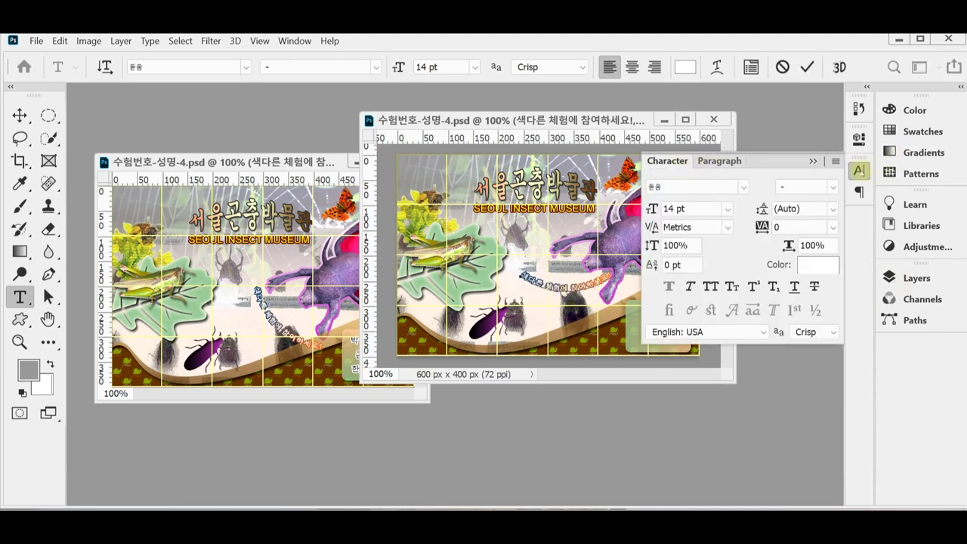
click(859, 170)
click(569, 198)
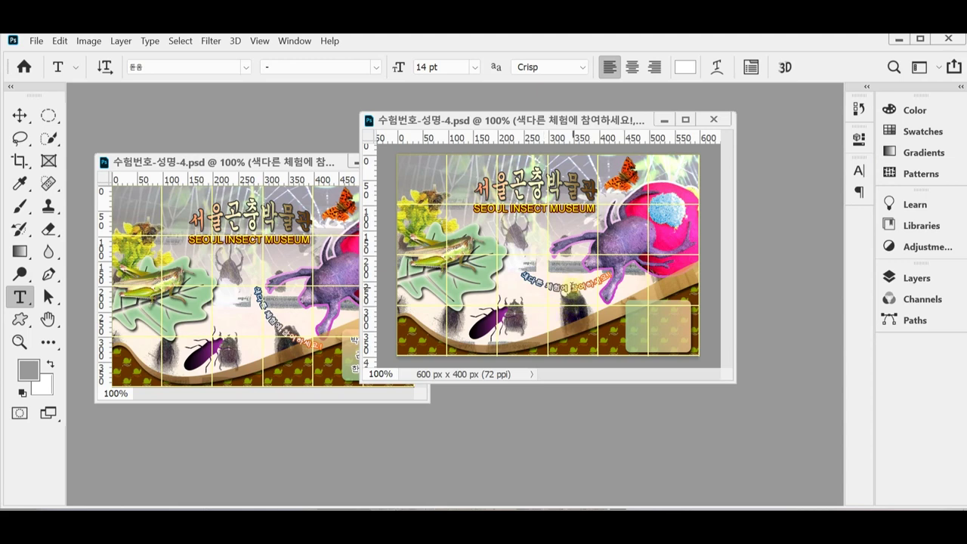
click(603, 272)
click(807, 67)
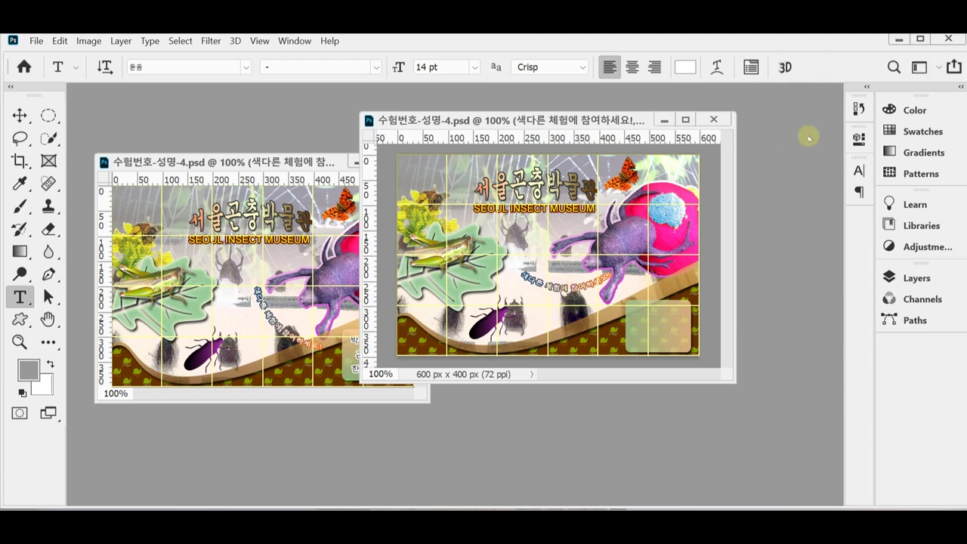
Rotate the warped slogan about 42° clockwise, position it beneath the purple insect as in the reference, and save the document
key(ctrl+t)
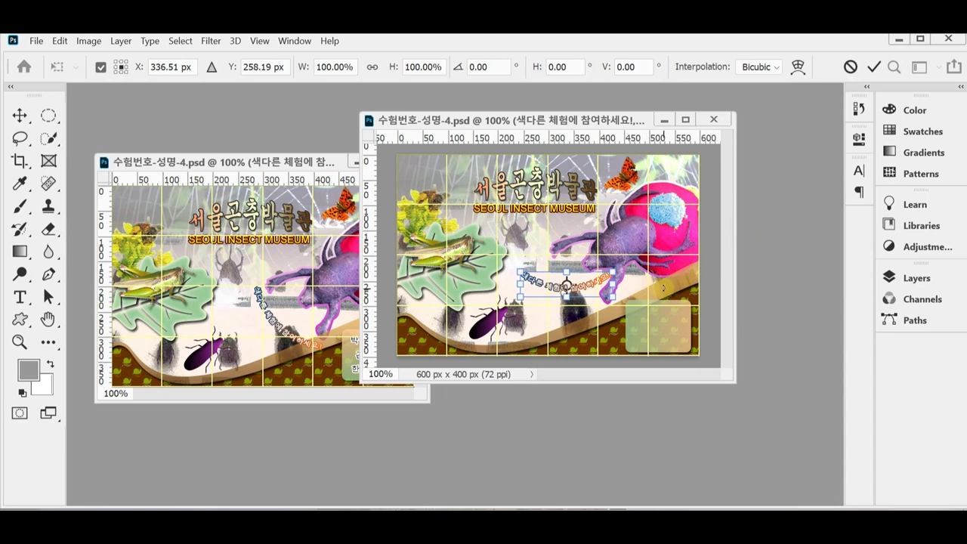
drag(669, 253, 647, 317)
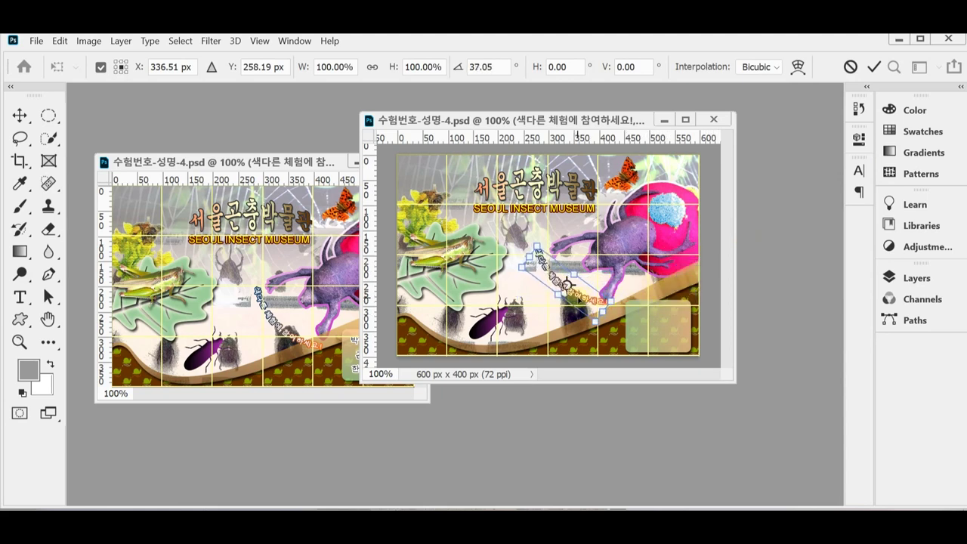
drag(563, 297, 574, 308)
drag(639, 301, 636, 302)
drag(577, 290, 587, 291)
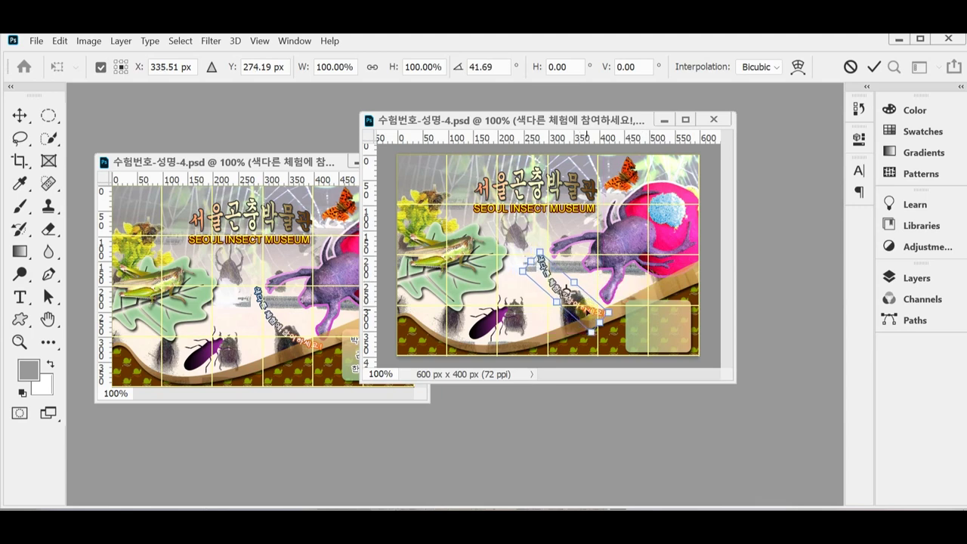
key(Return)
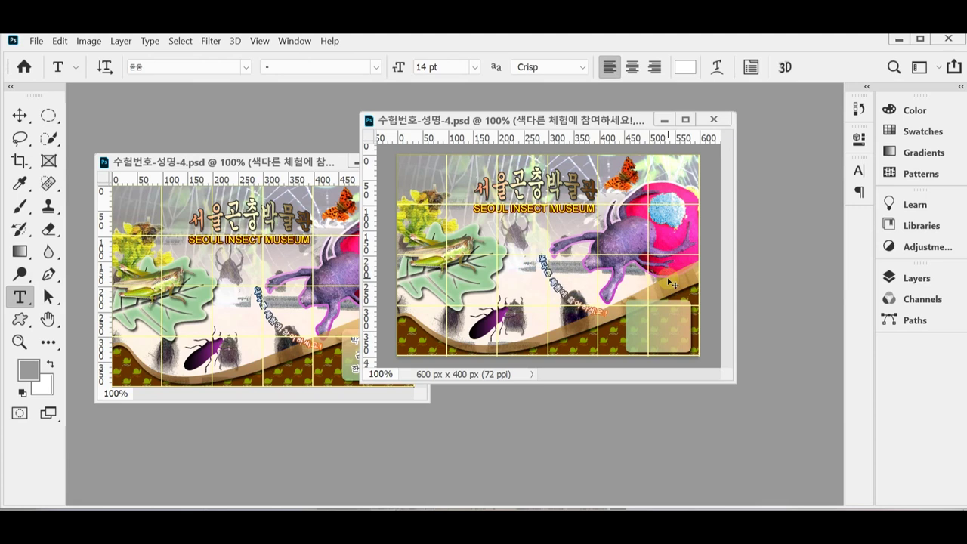
key(ctrl+s)
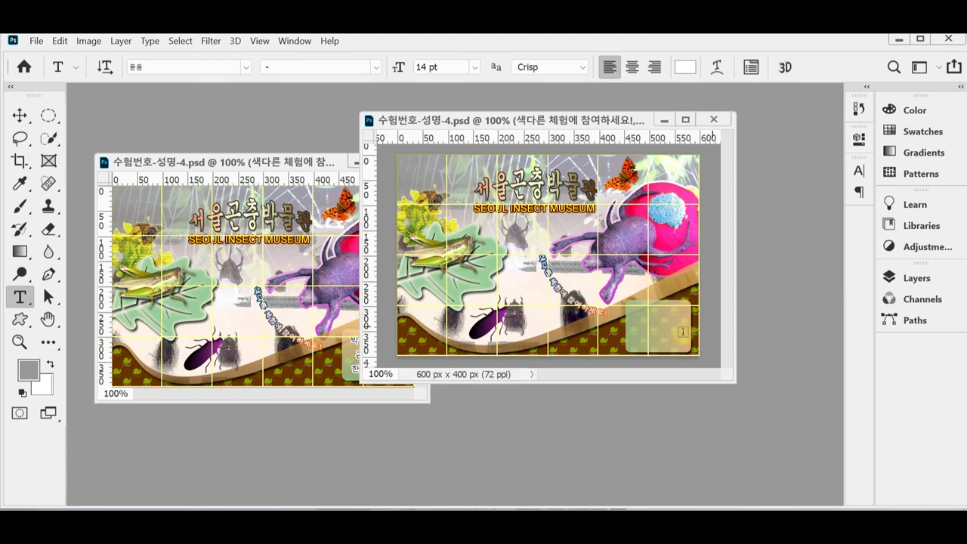
Switch to the reference design and magnify its menu box text to 200%
click(286, 161)
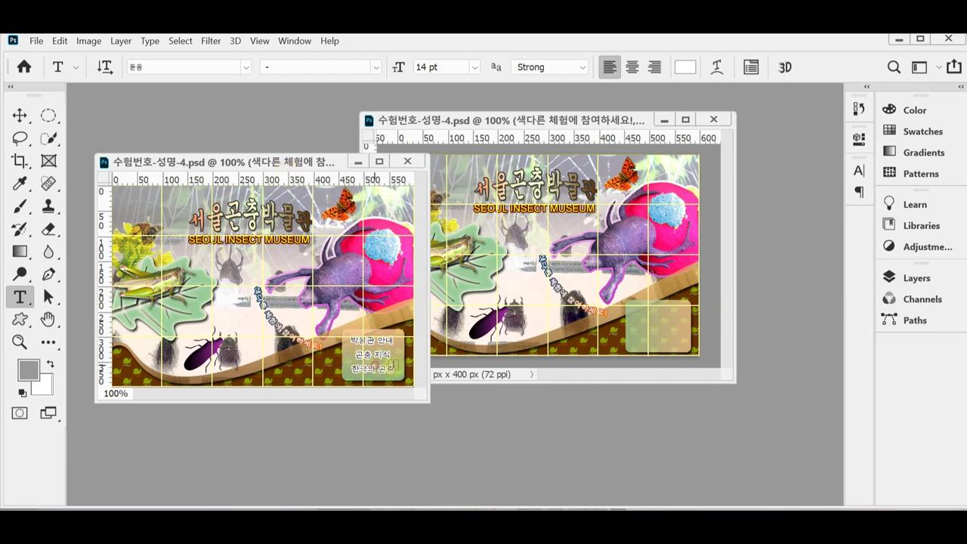
double_click(392, 365)
click(394, 357)
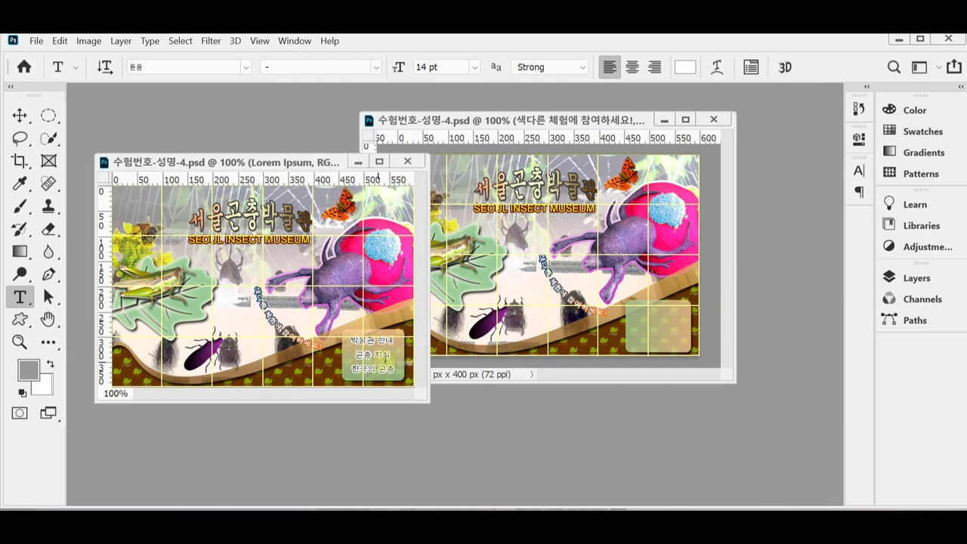
key(ctrl+plus)
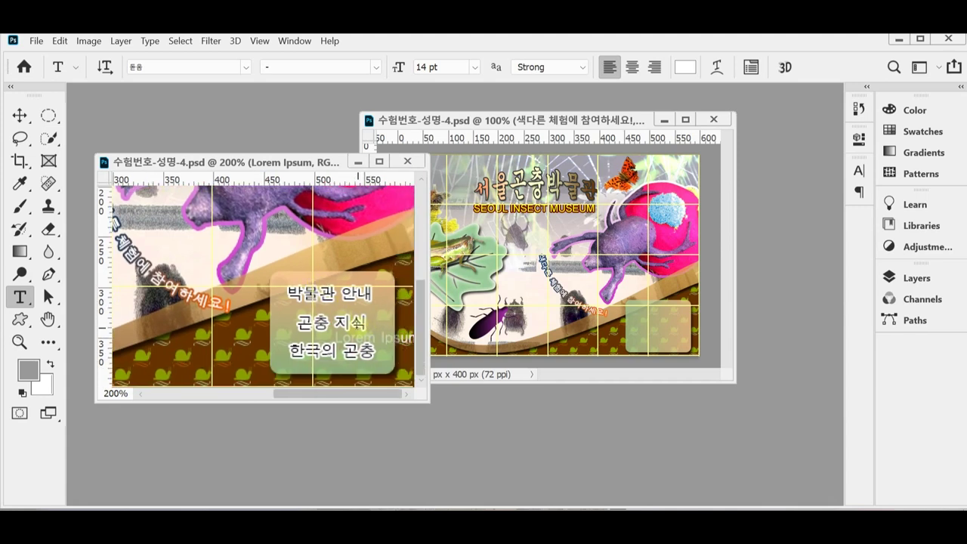
click(355, 324)
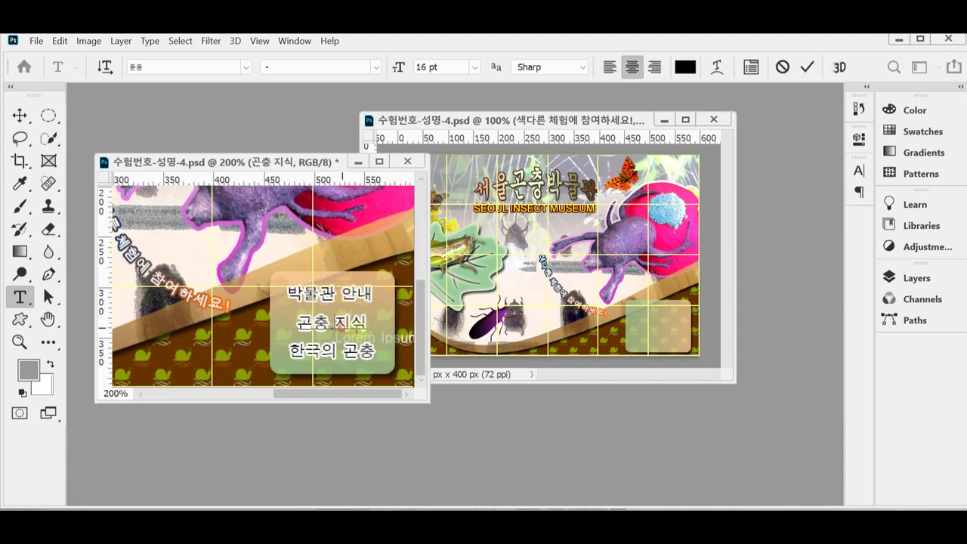
drag(240, 339, 211, 346)
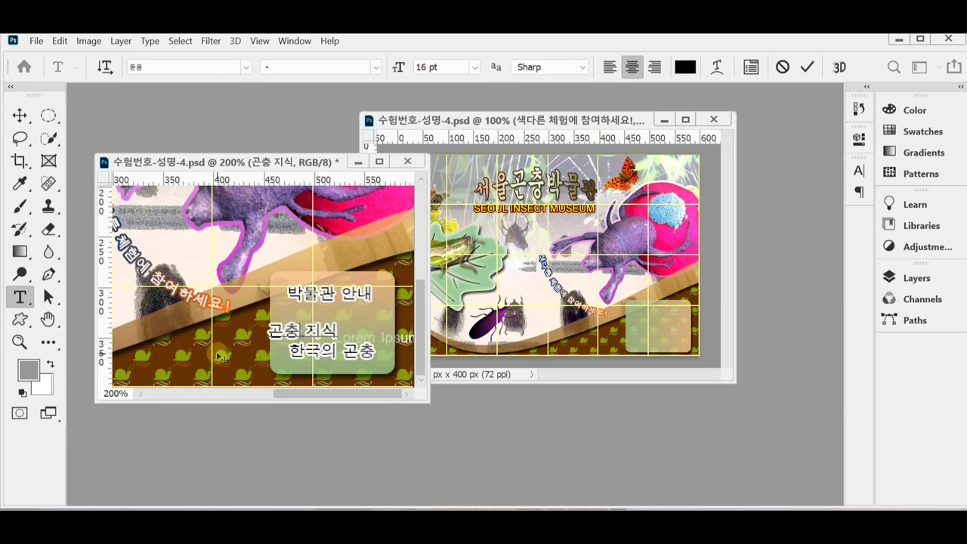
key(ctrl+a)
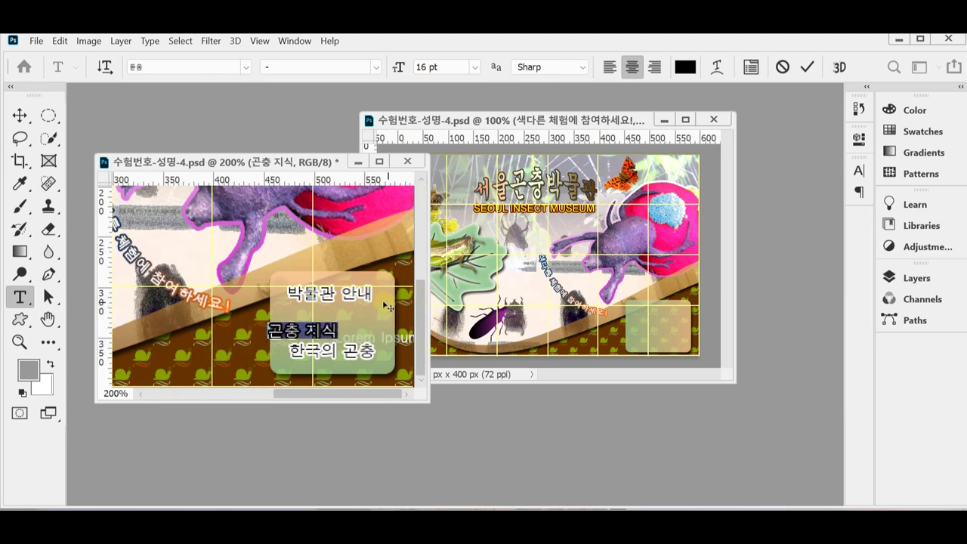
key(ctrl+Return)
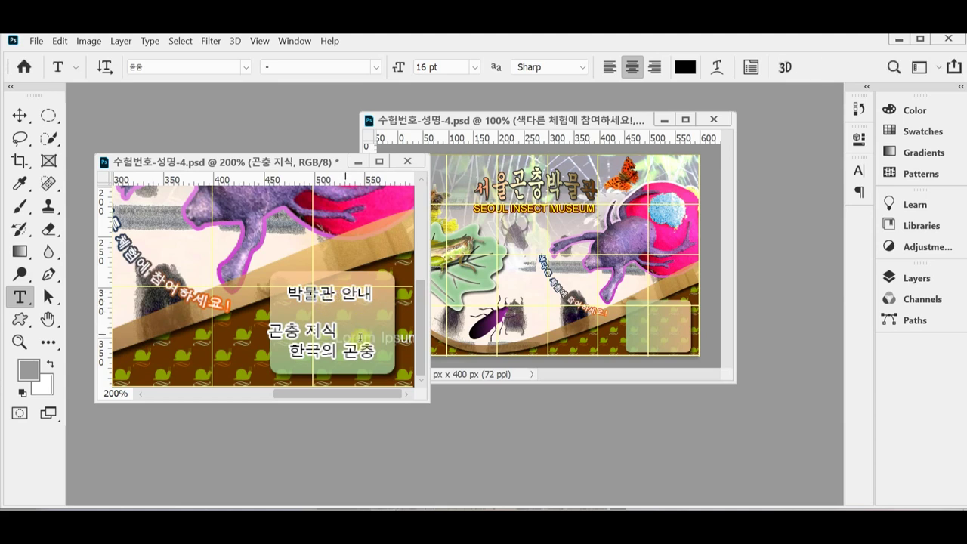
key(ctrl+z)
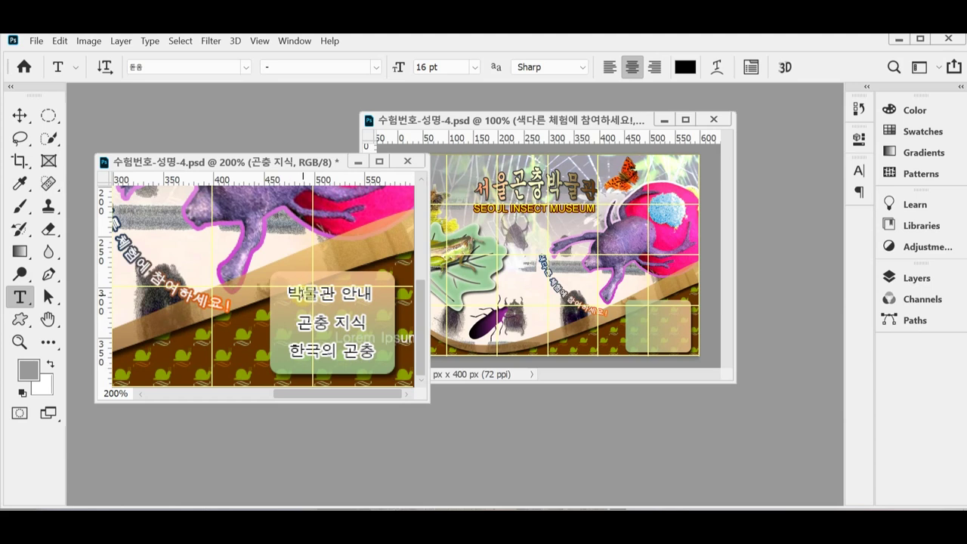
Inspect the 박물관 안내 menu text's character settings, text colour and layer effects in the reference design
triple_click(327, 295)
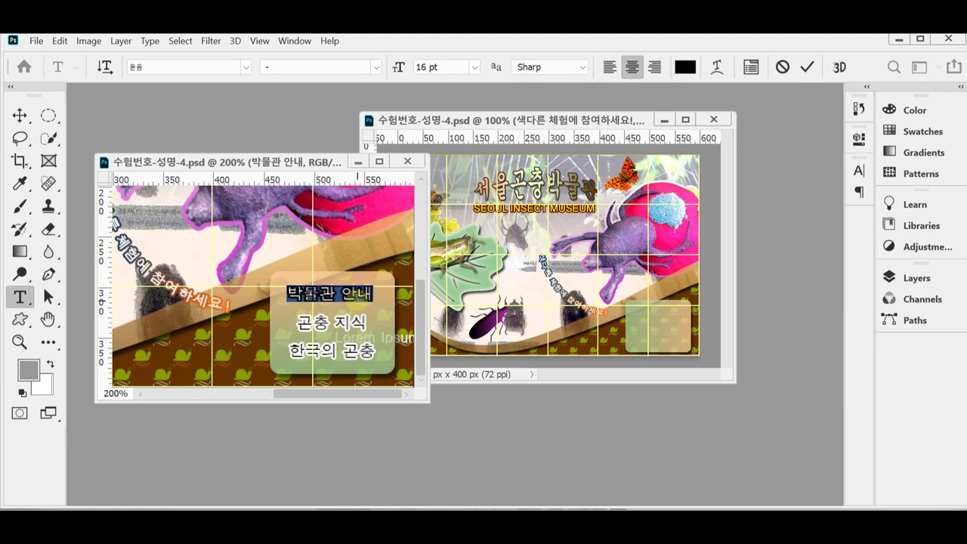
click(357, 296)
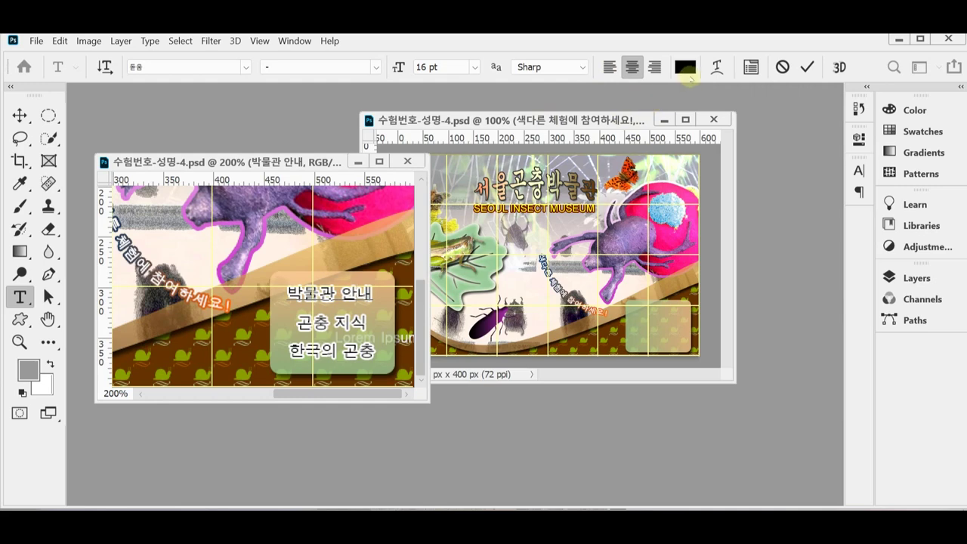
click(685, 66)
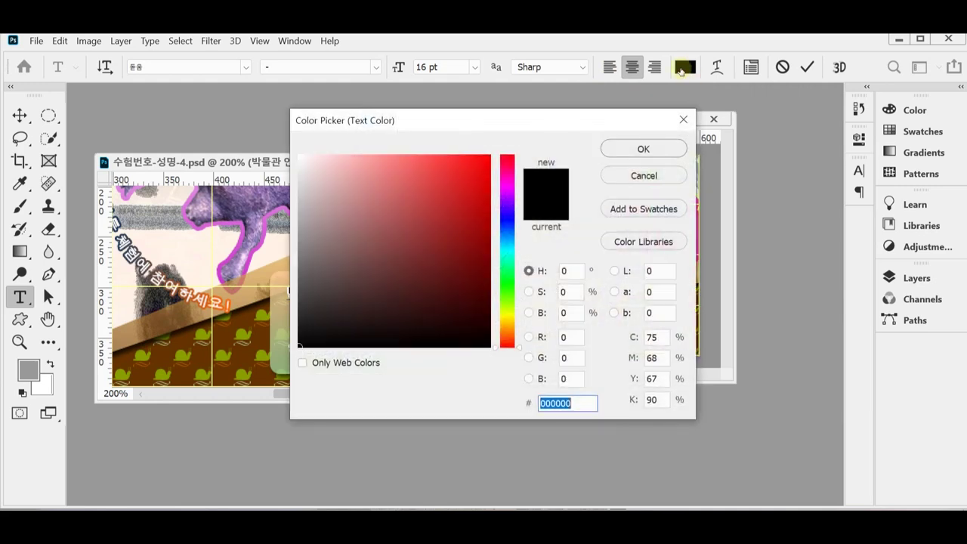
click(674, 149)
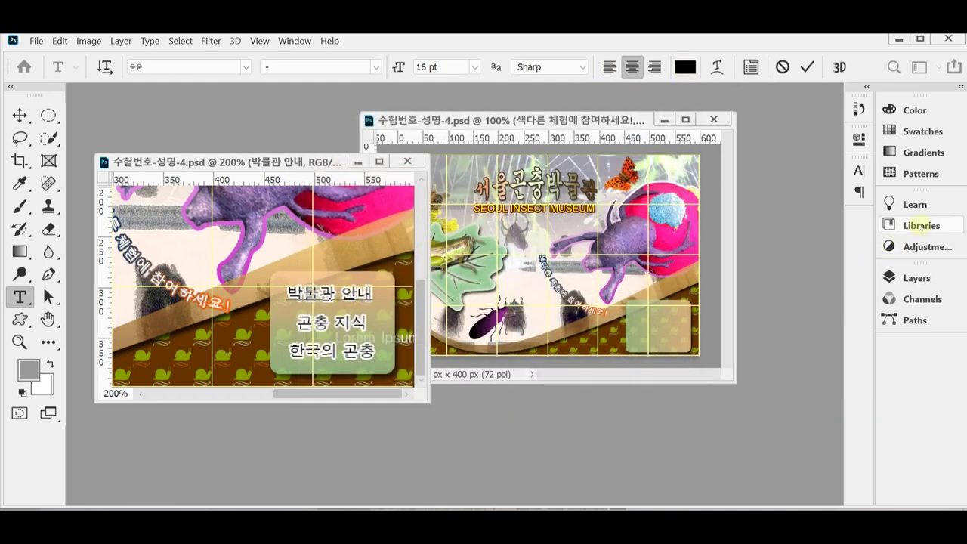
click(916, 277)
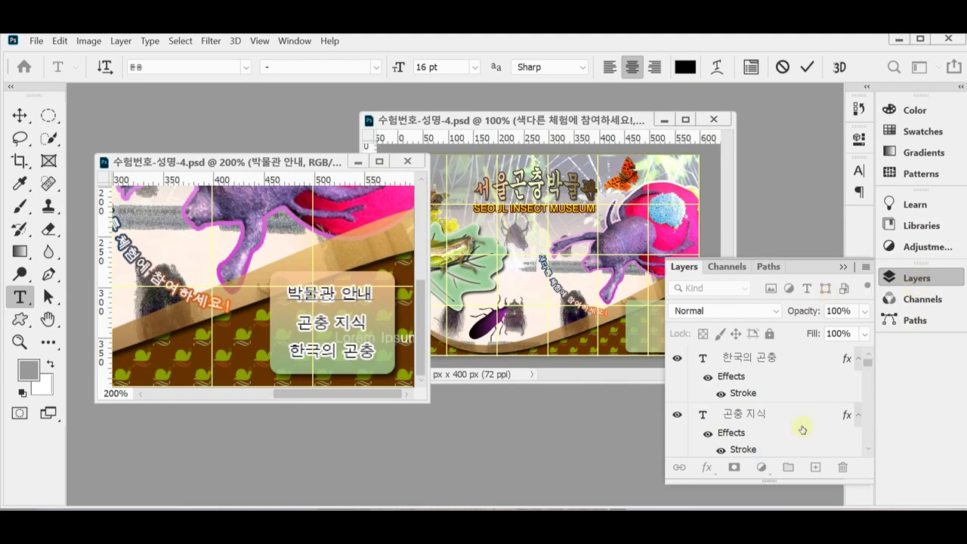
scroll(790, 408, down, 3)
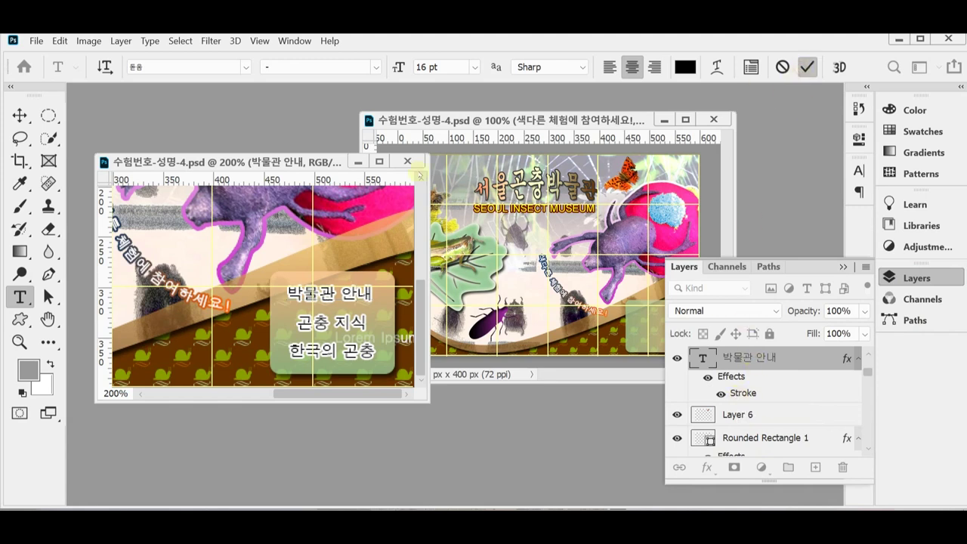
click(807, 67)
click(903, 281)
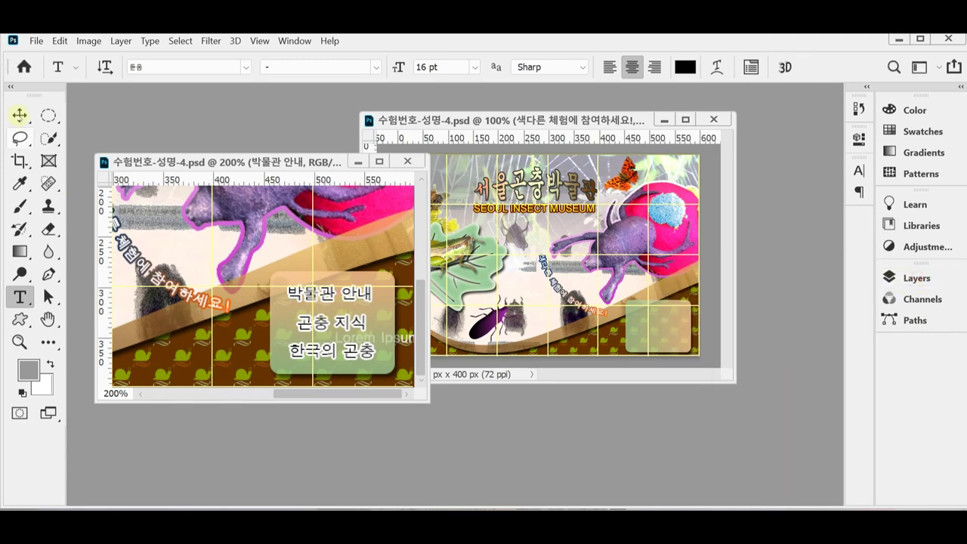
Copy the 박물관 안내 text layer from the reference design into the upper part of the working design's menu box
click(19, 115)
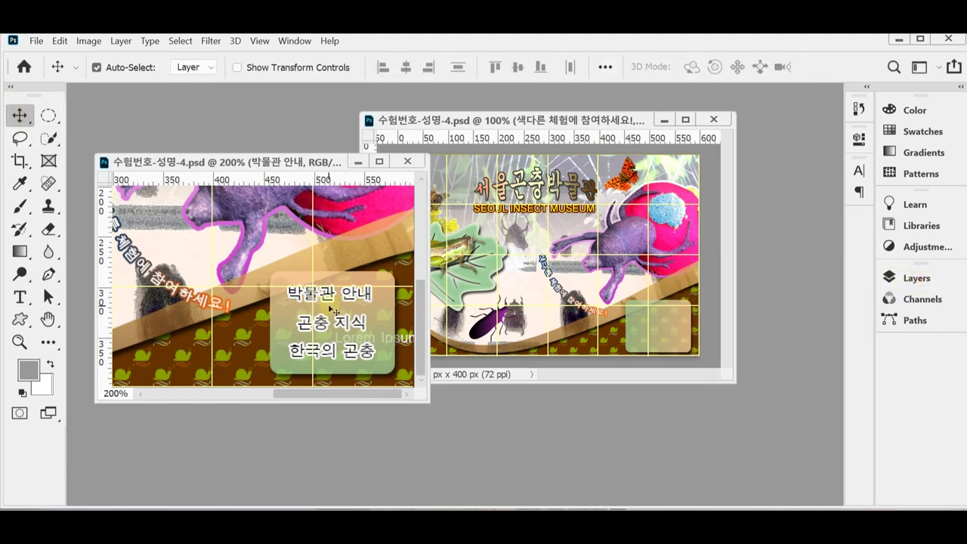
click(660, 317)
click(660, 316)
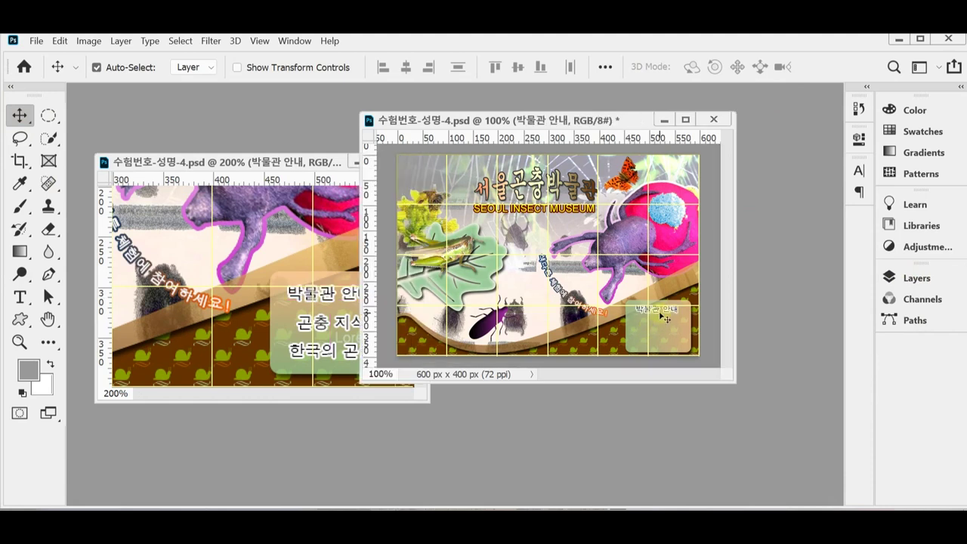
key(ctrl)
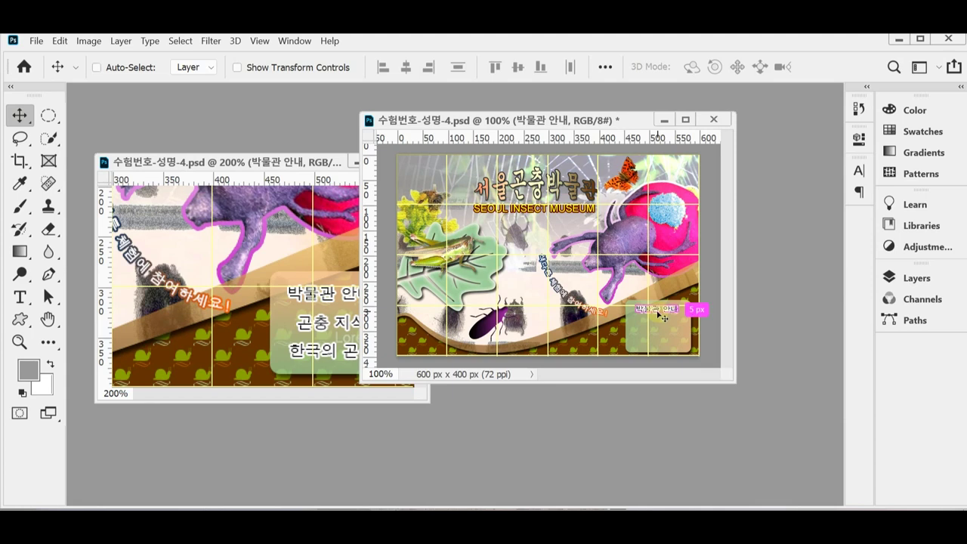
Duplicate the 박물관 안내 text and place the copy straight below as the second menu row, at about Y 340 px
key(ctrl+j)
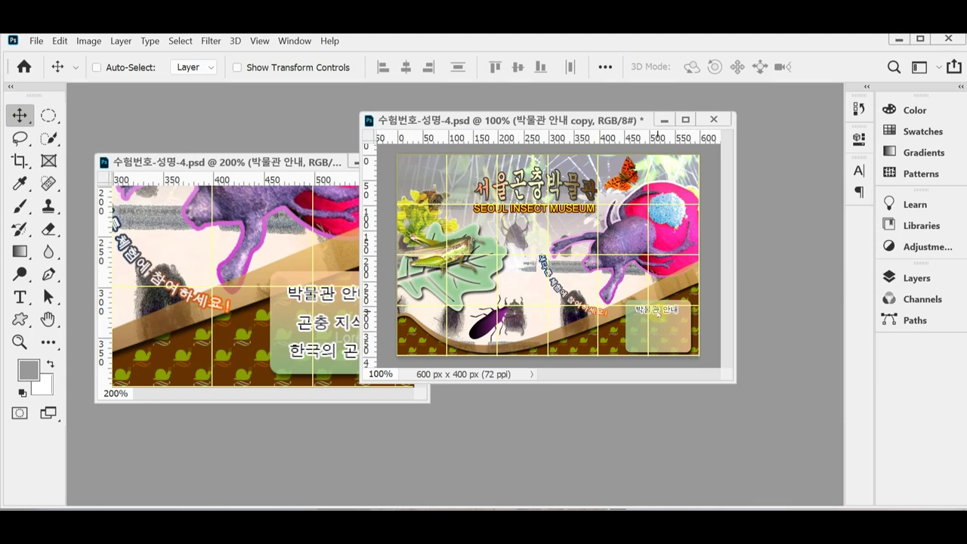
key(ctrl+t)
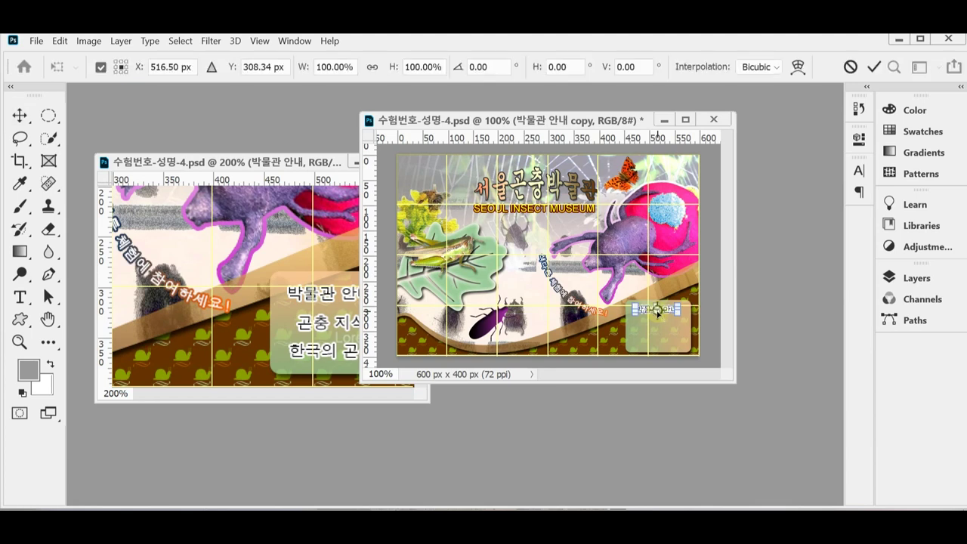
drag(657, 313, 658, 327)
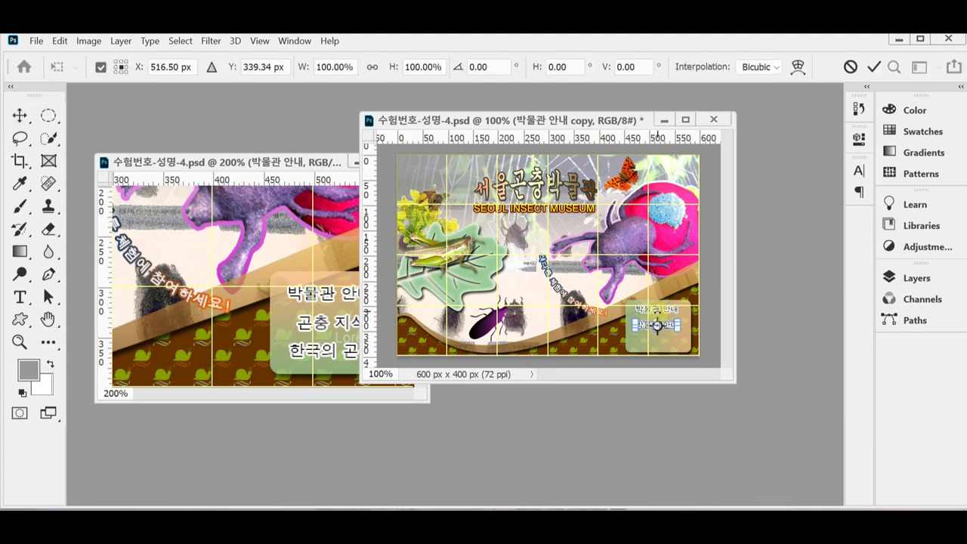
key(Return)
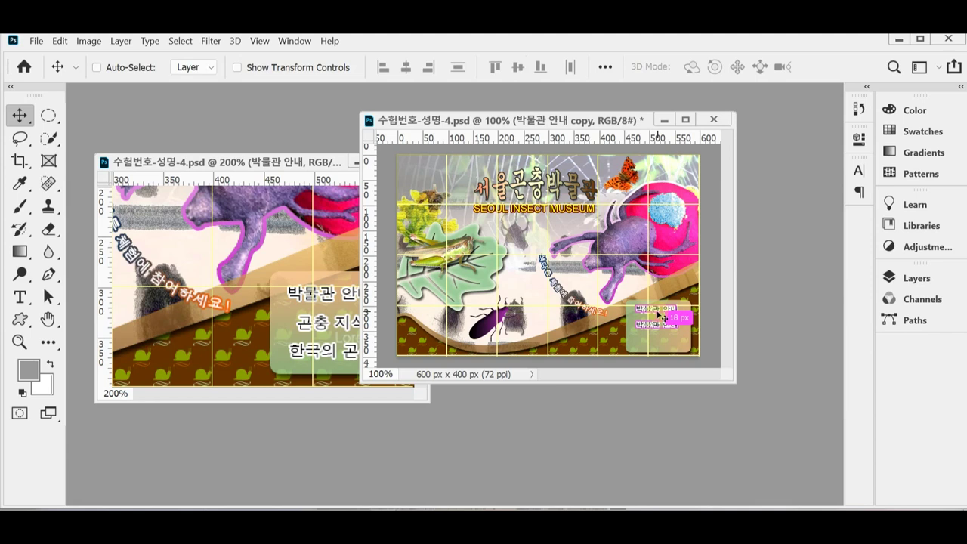
Duplicate the second menu row and move the copy straight down to form the third row of the menu box
key(ctrl+j)
key(ctrl+t)
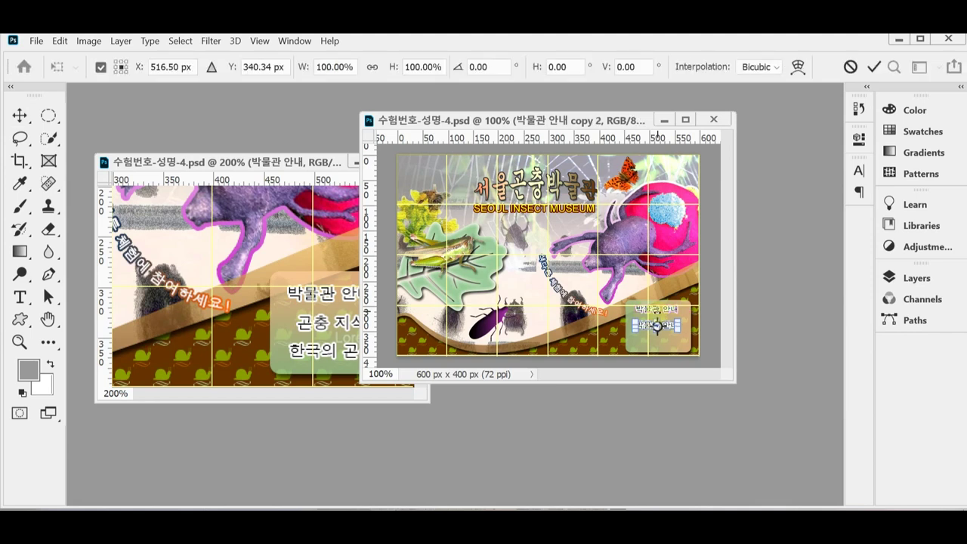
drag(658, 323, 657, 333)
key(shift+Down)
key(Down)
key(Down)
key(Down)
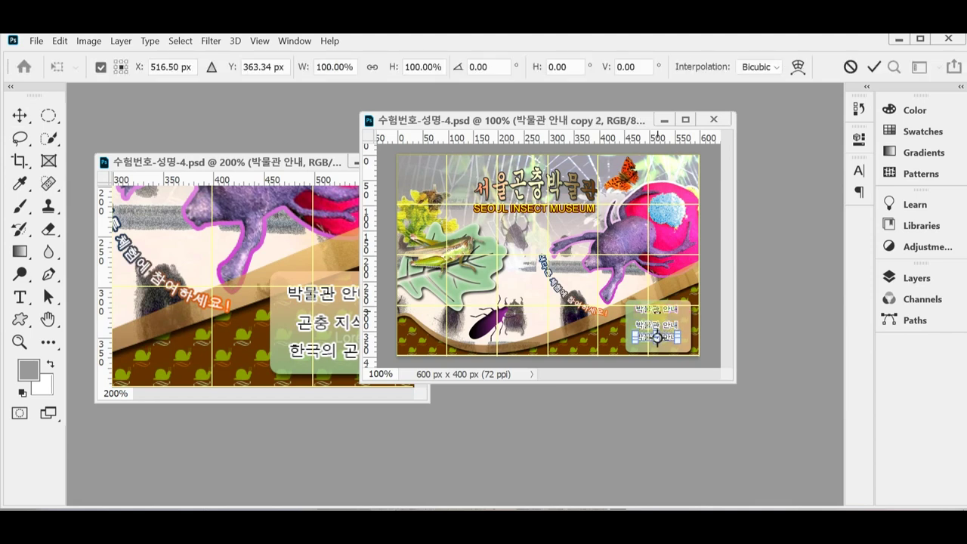
key(Return)
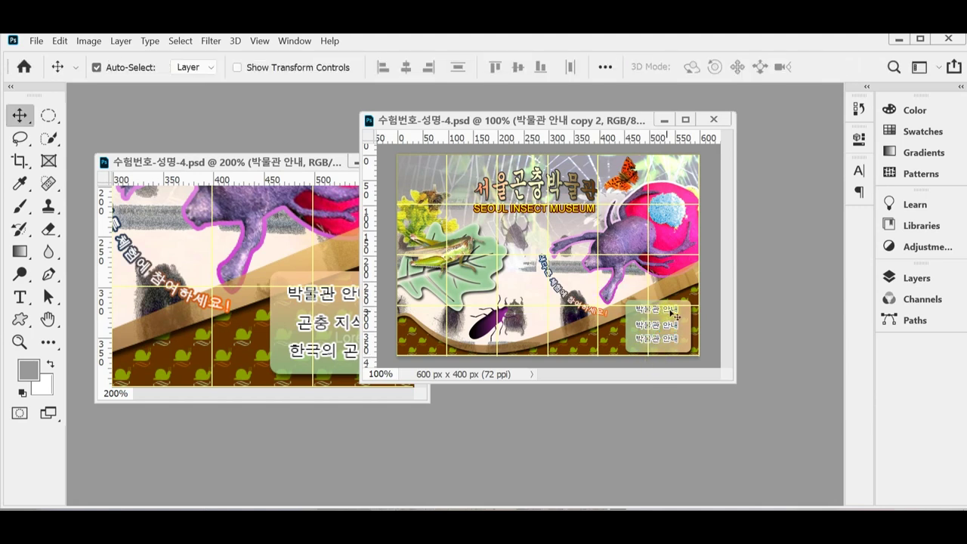
Select all three menu text layers and nudge them slightly downward together inside the menu box
click(916, 277)
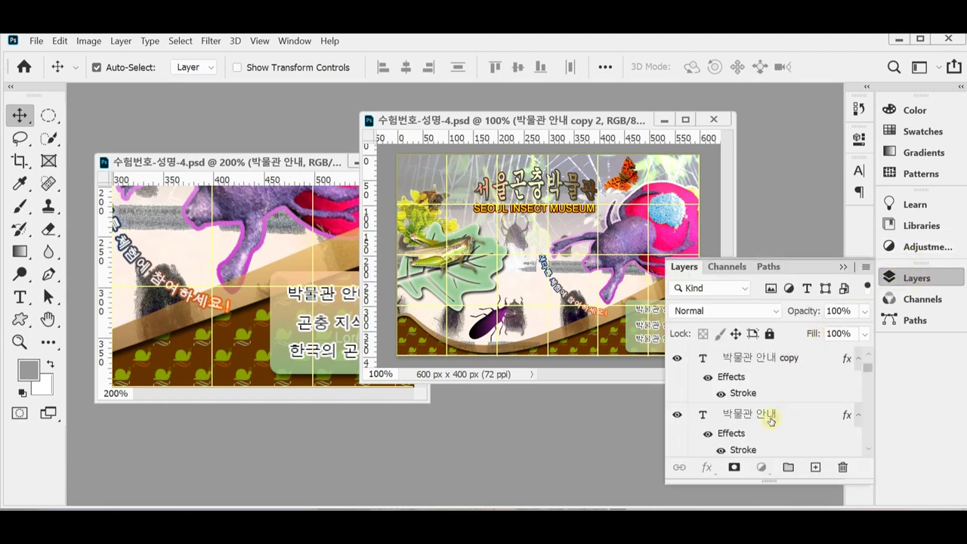
click(776, 423)
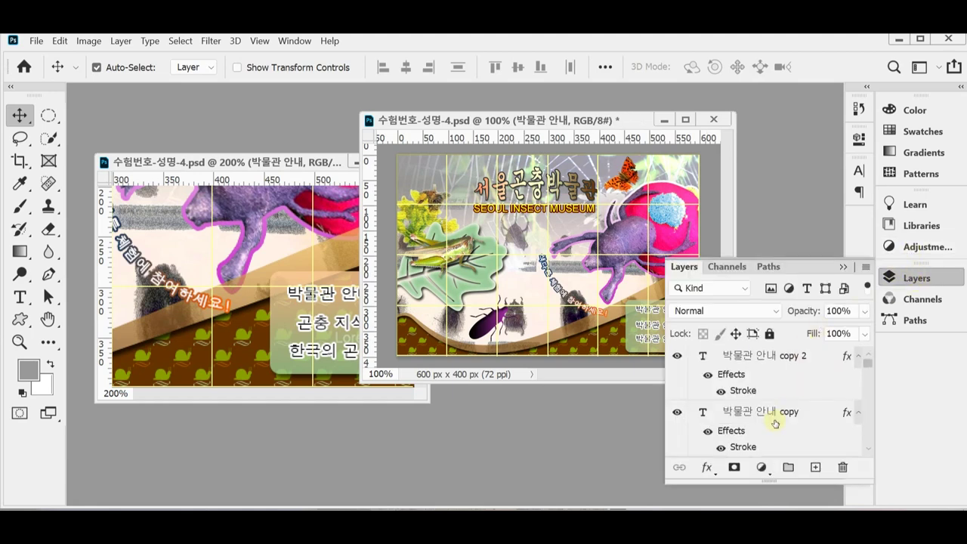
shift+click(775, 365)
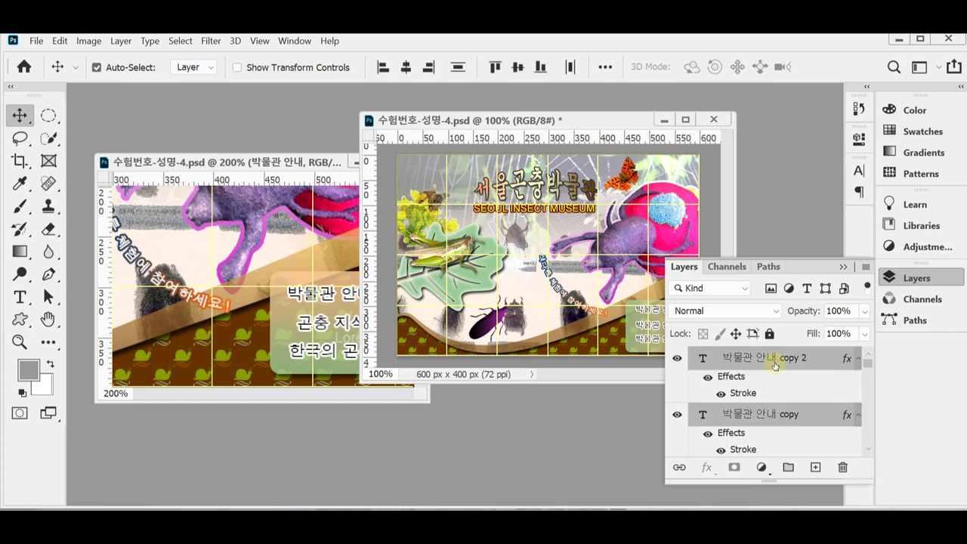
click(903, 278)
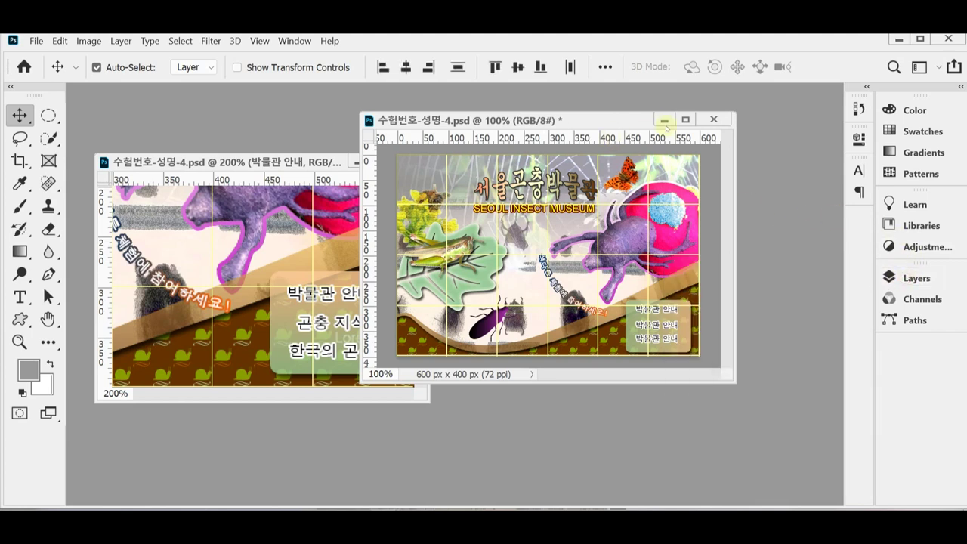
key(Down)
key(Down)
key(Down)
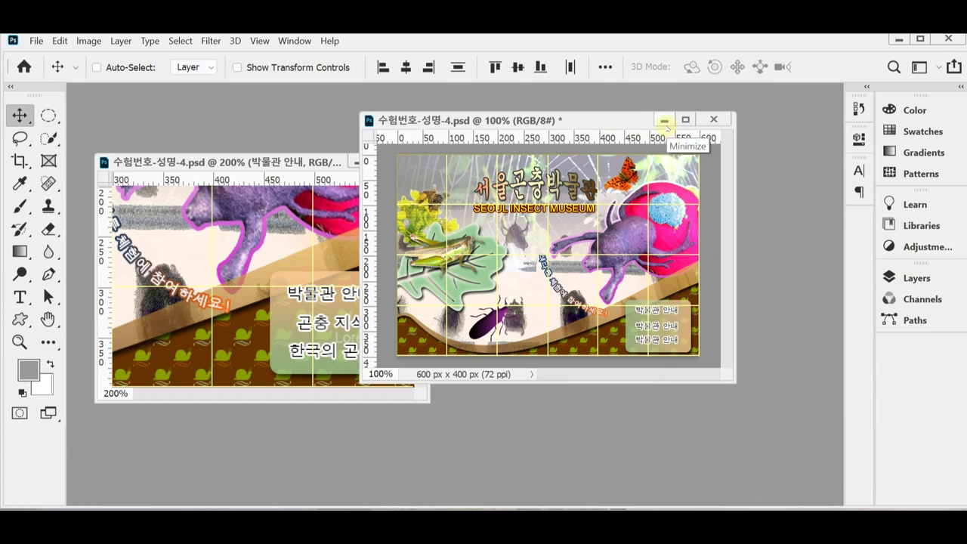
Distribute the three selected menu text layers evenly by their vertical centers within the menu box
key(ctrl)
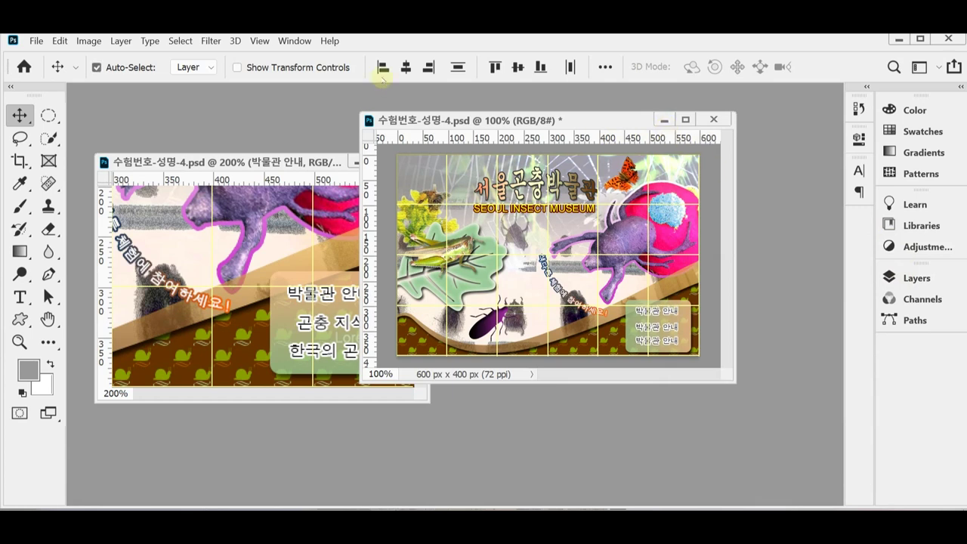
click(610, 67)
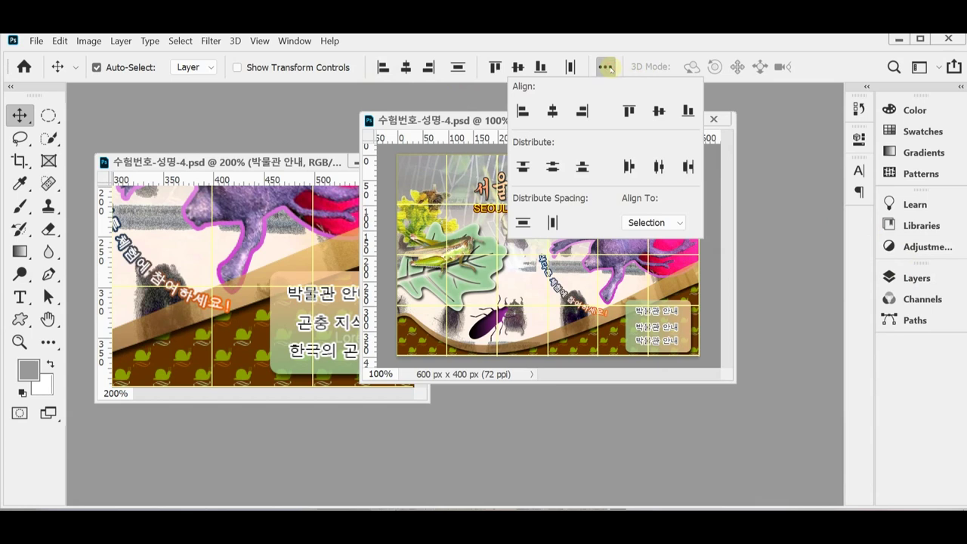
click(552, 168)
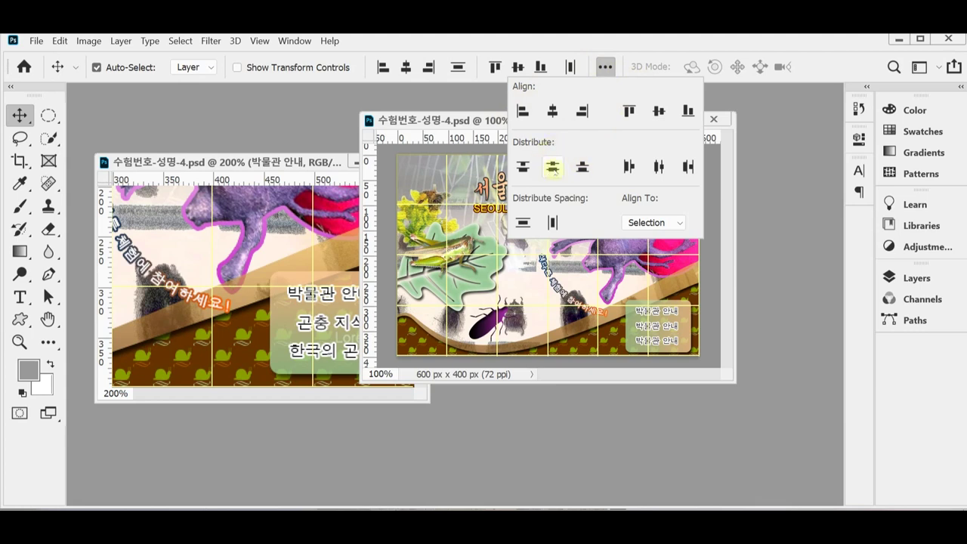
click(554, 170)
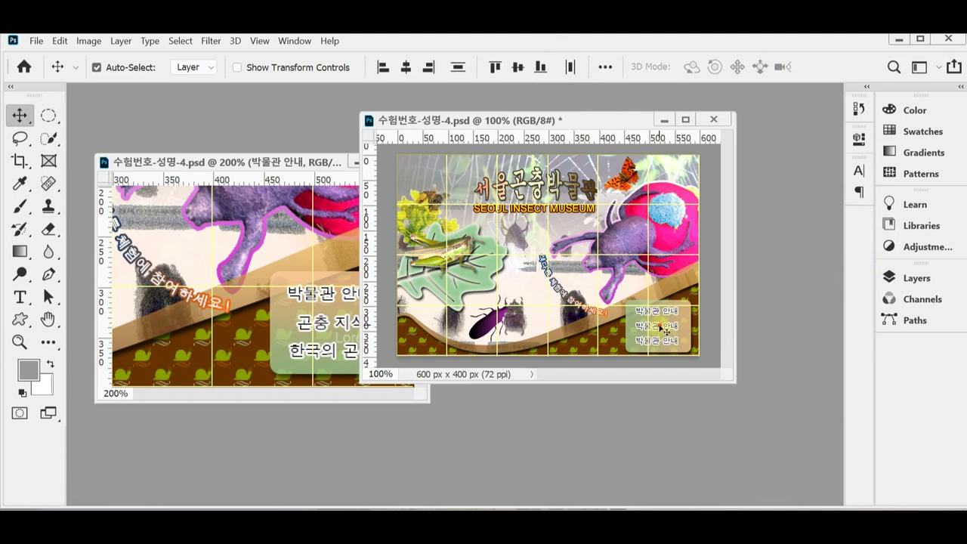
Change the text of the menu box's second row to 곤충 지식
click(20, 297)
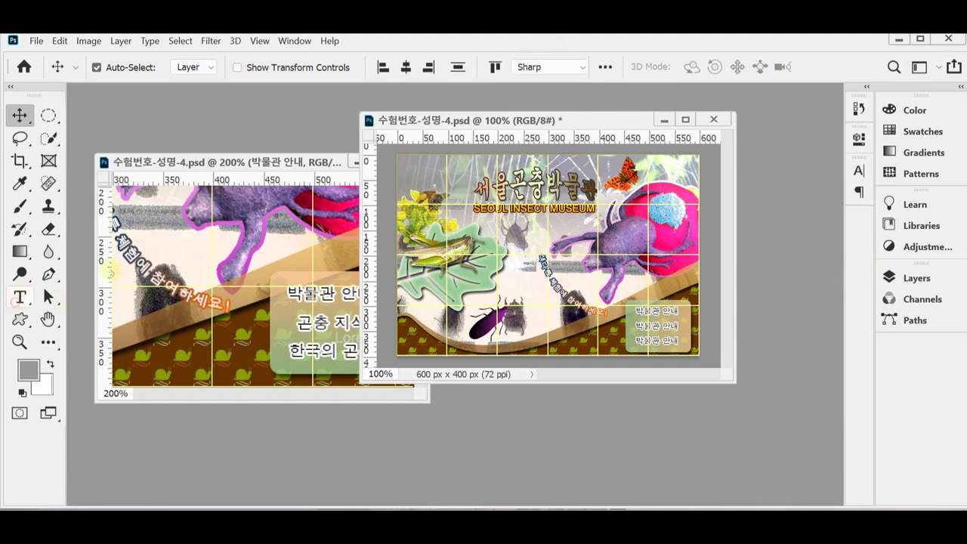
drag(495, 121, 536, 124)
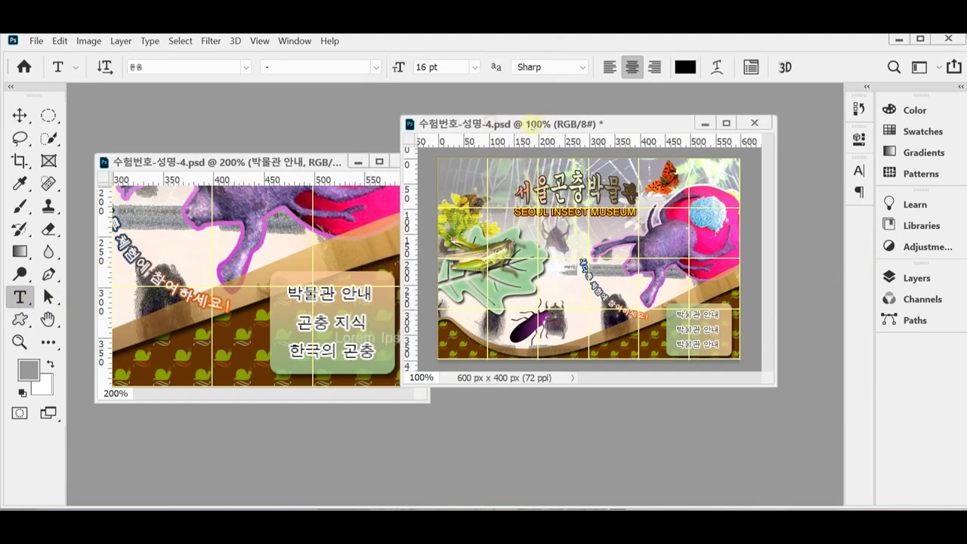
click(701, 330)
key(ctrl+a)
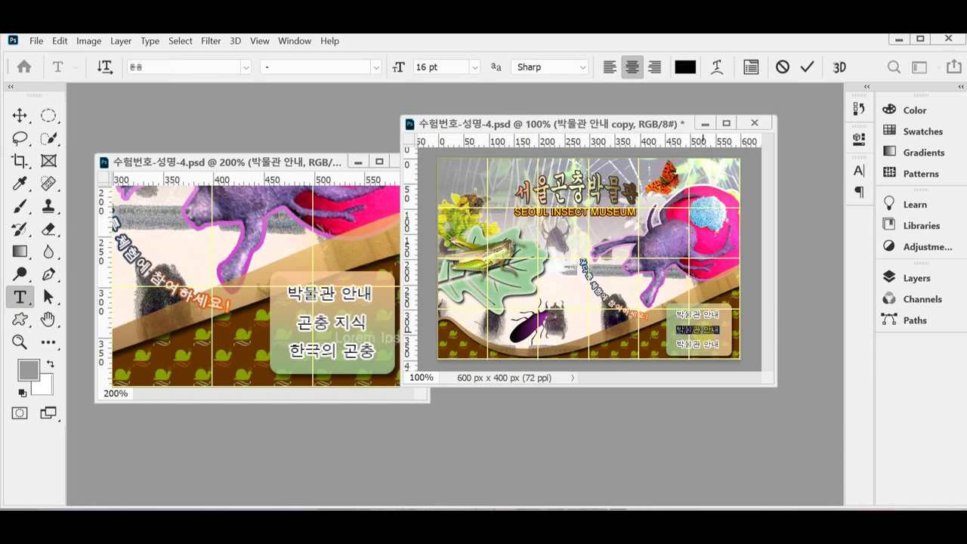
text(고)
text(충)
text( 지식)
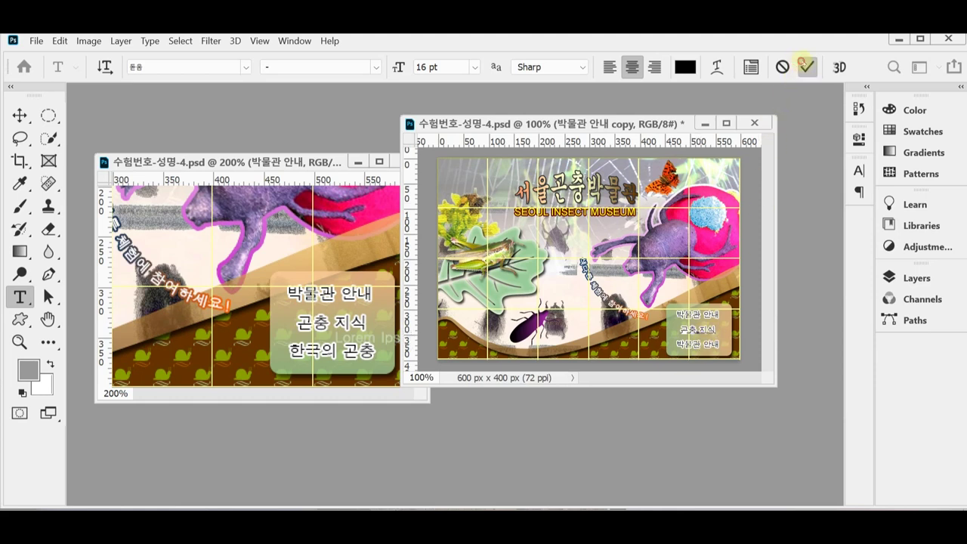
click(806, 65)
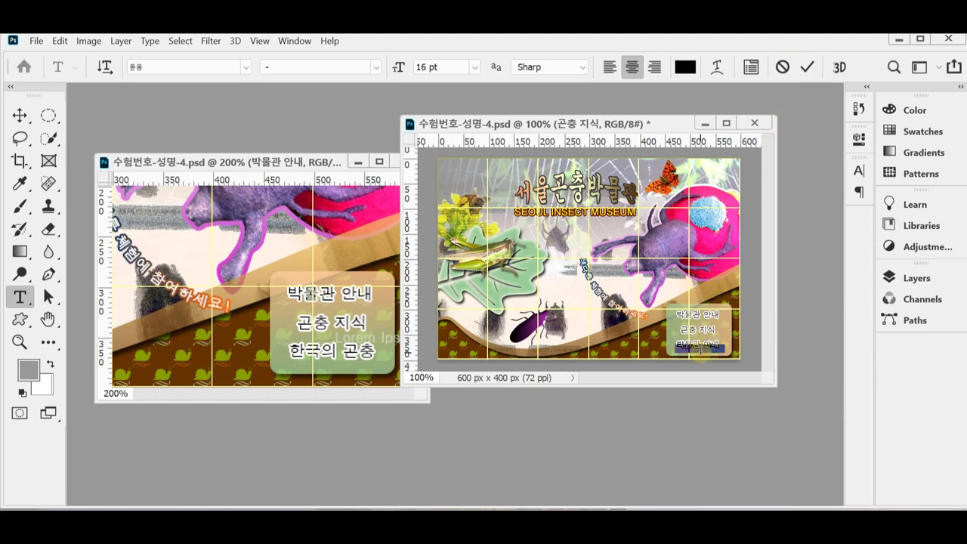
click(700, 350)
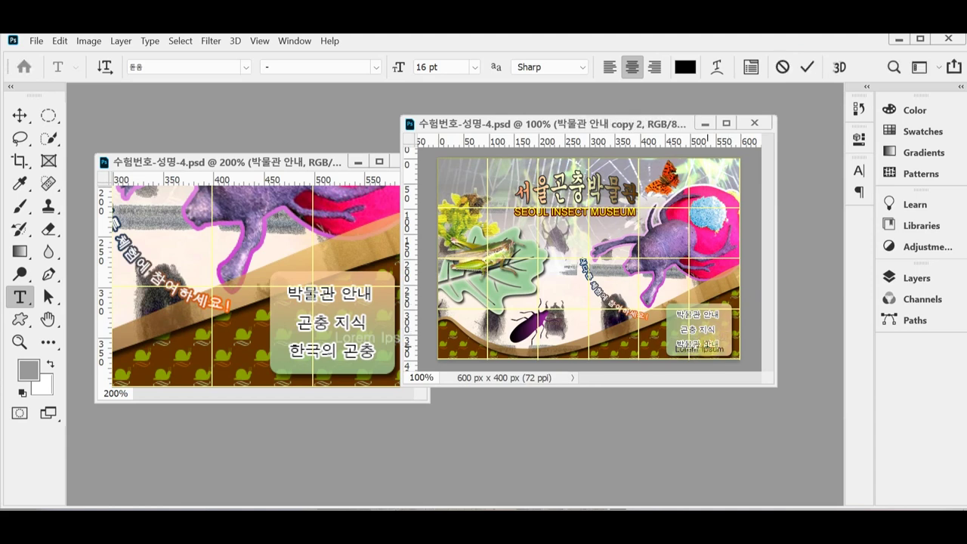
click(753, 353)
key(ctrl+z)
key(ctrl+z)
key(ctrl+z)
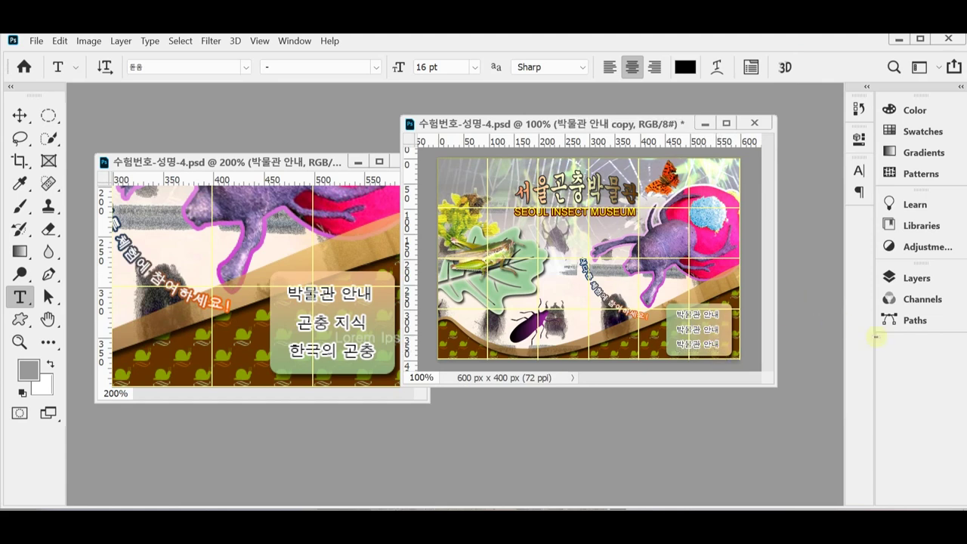
Restore the history state right after the second menu row's text edit
click(859, 108)
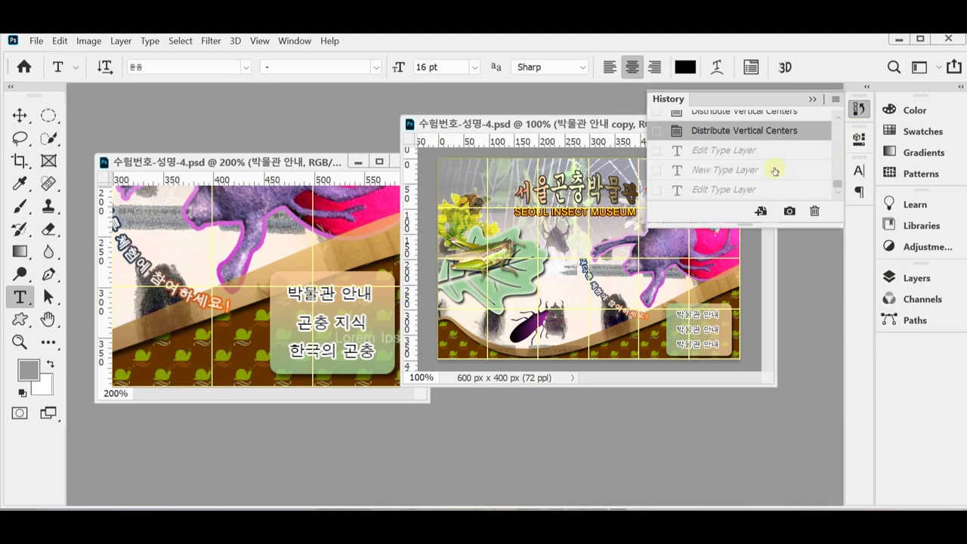
click(773, 169)
click(859, 108)
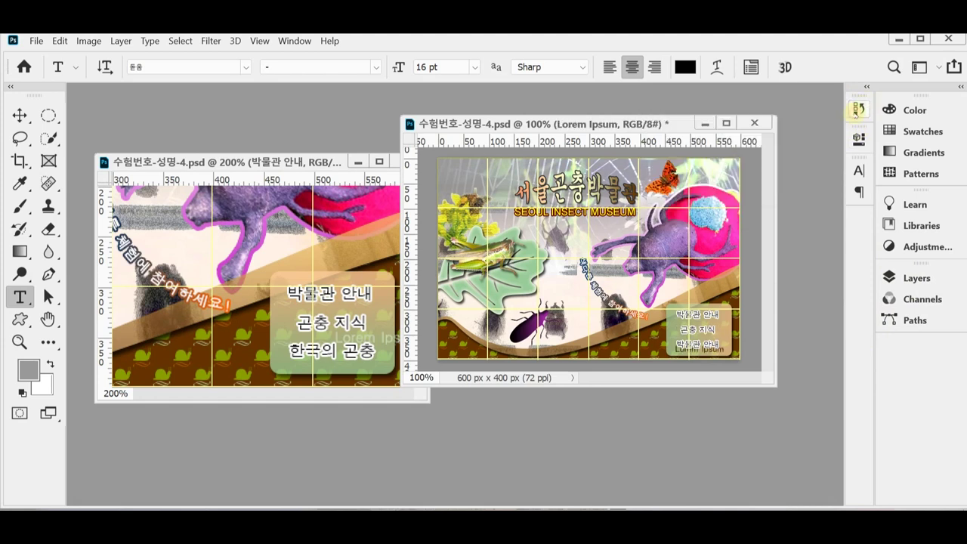
click(859, 108)
click(761, 151)
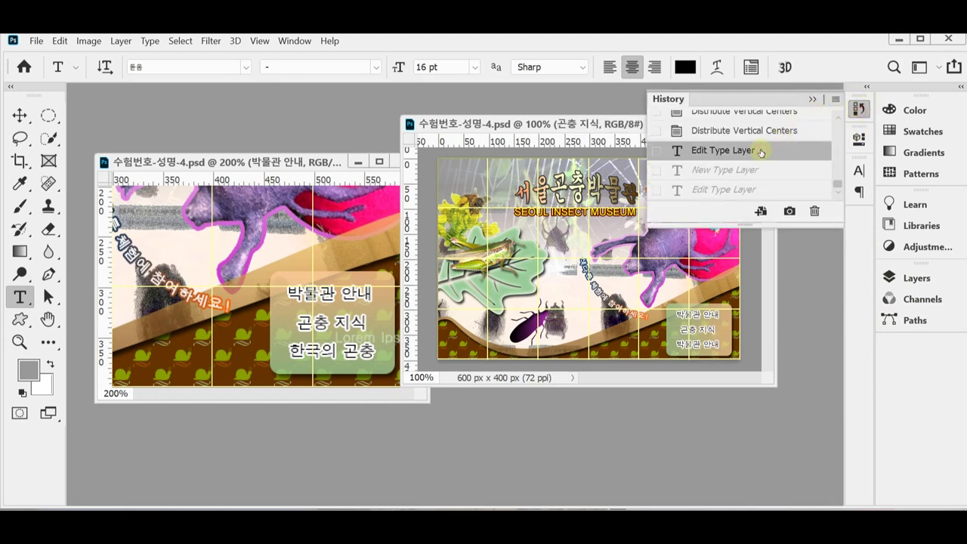
click(859, 108)
click(697, 347)
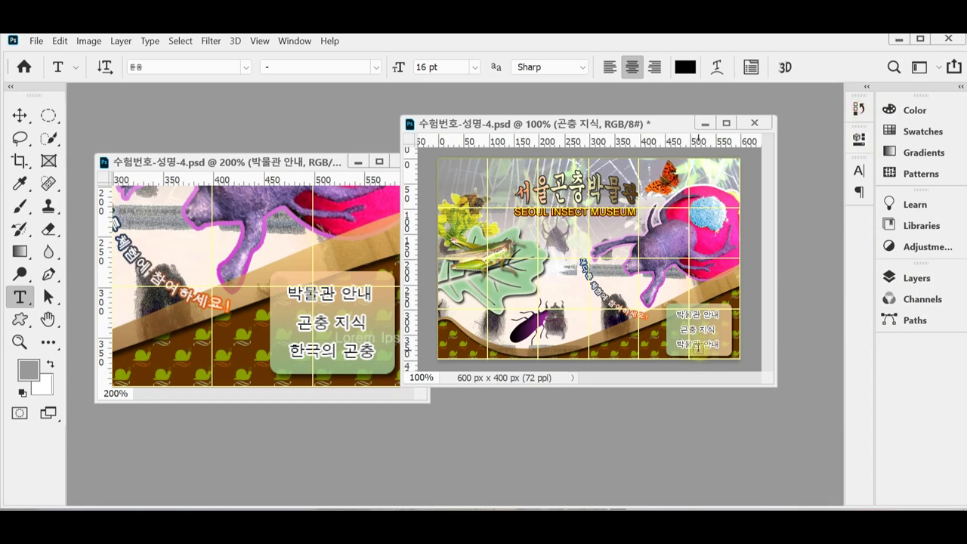
click(698, 347)
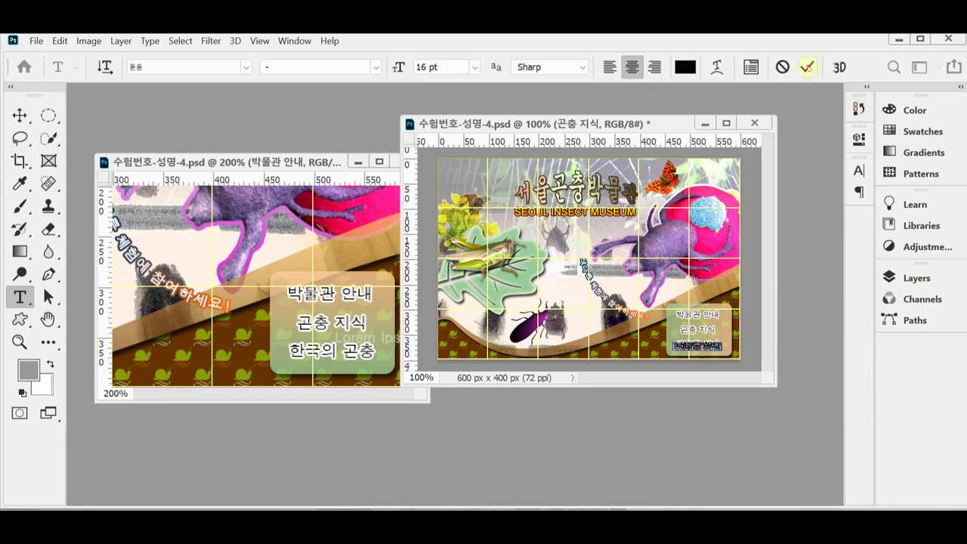
key(Escape)
drag(675, 347, 723, 347)
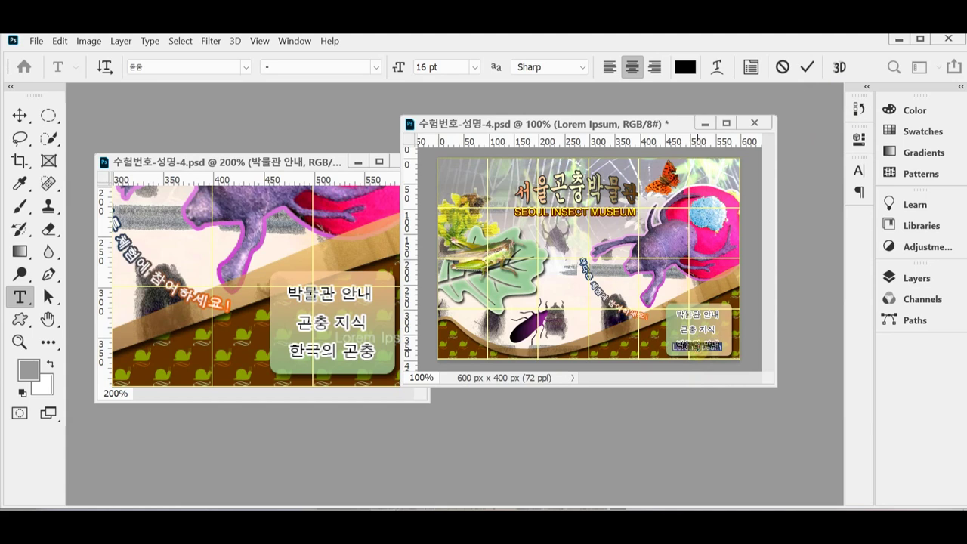
Delete the stray Lorem Ipsum text layer and select the text layer of the third menu row
click(917, 277)
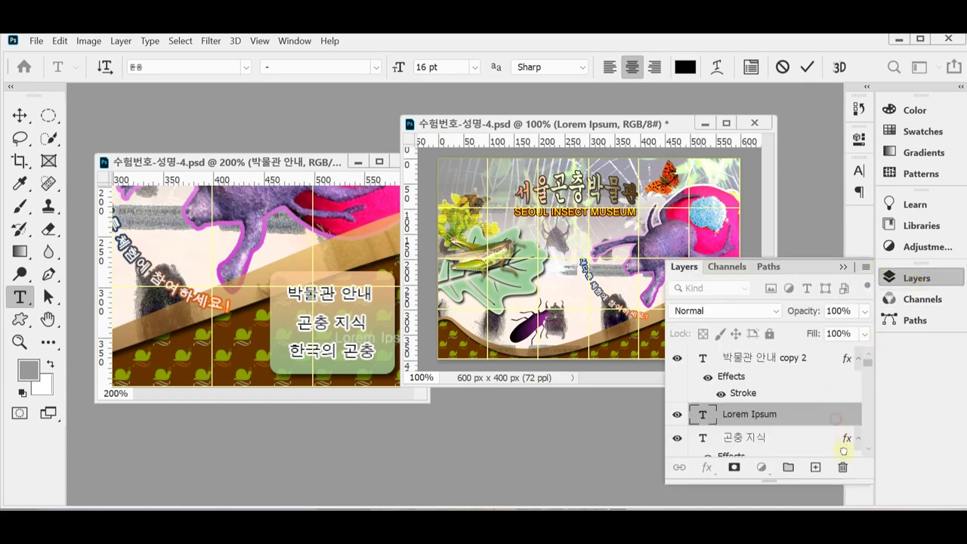
click(843, 467)
click(793, 365)
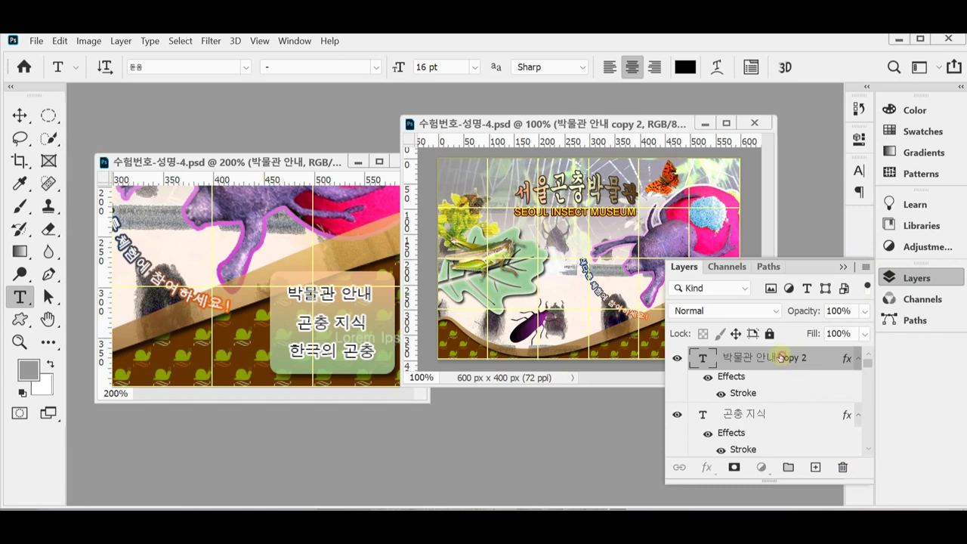
click(906, 277)
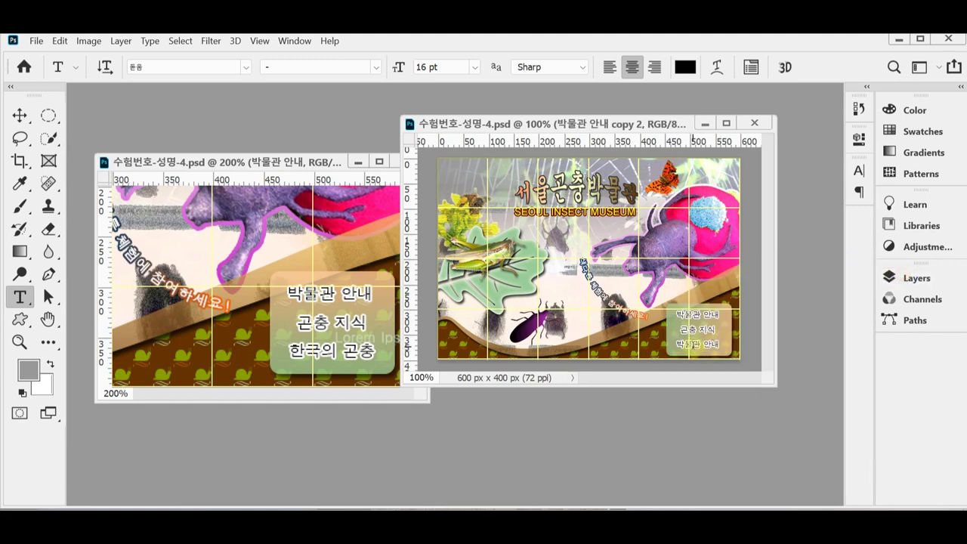
Change the text of the menu box's third row to 한국의 곤충
triple_click(689, 344)
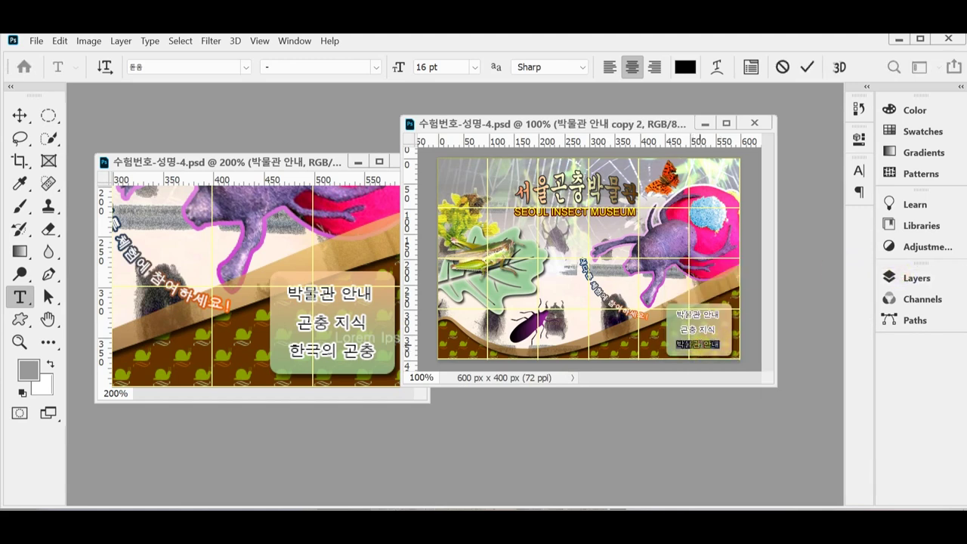
text(한국의 곤충)
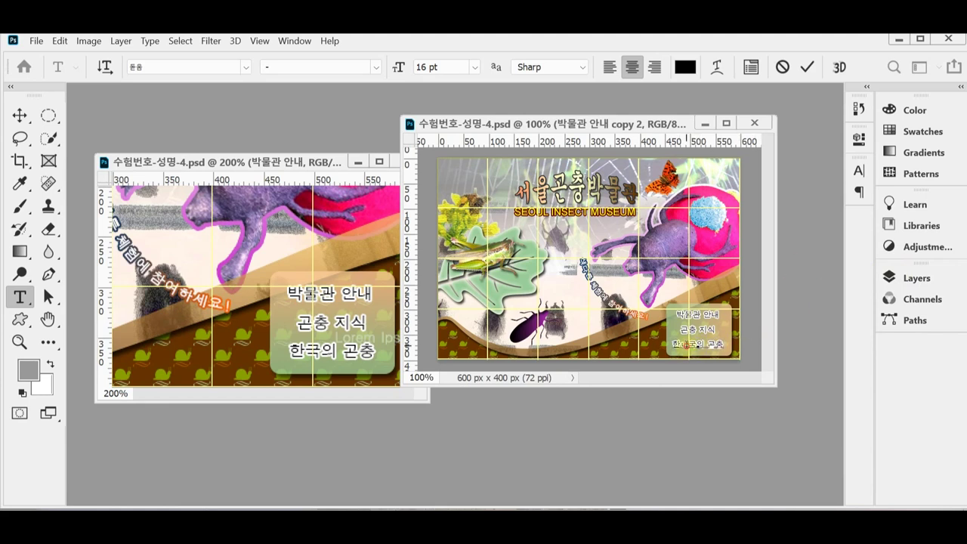
click(805, 68)
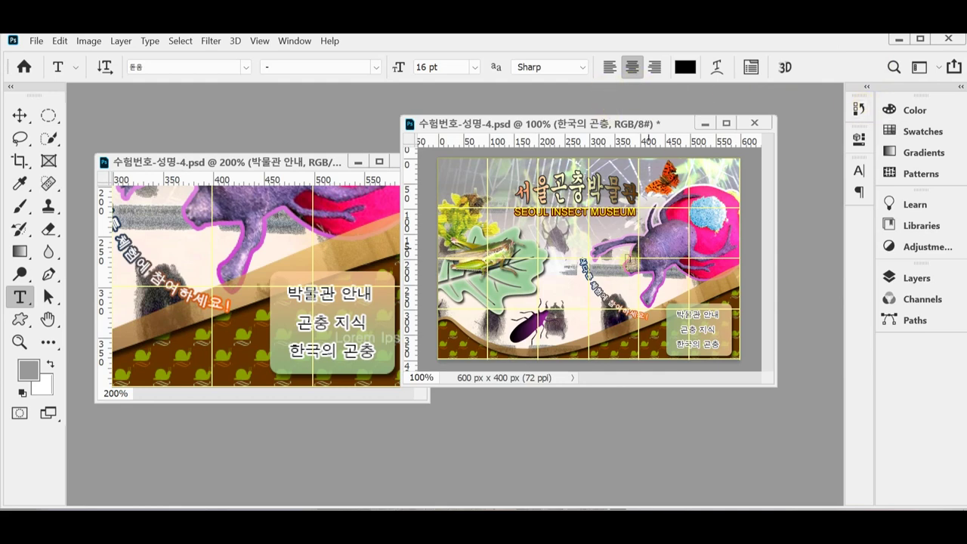
Show both designs in full at 66.67%, save the working design and hide its guides
key(ctrl+minus)
click(282, 160)
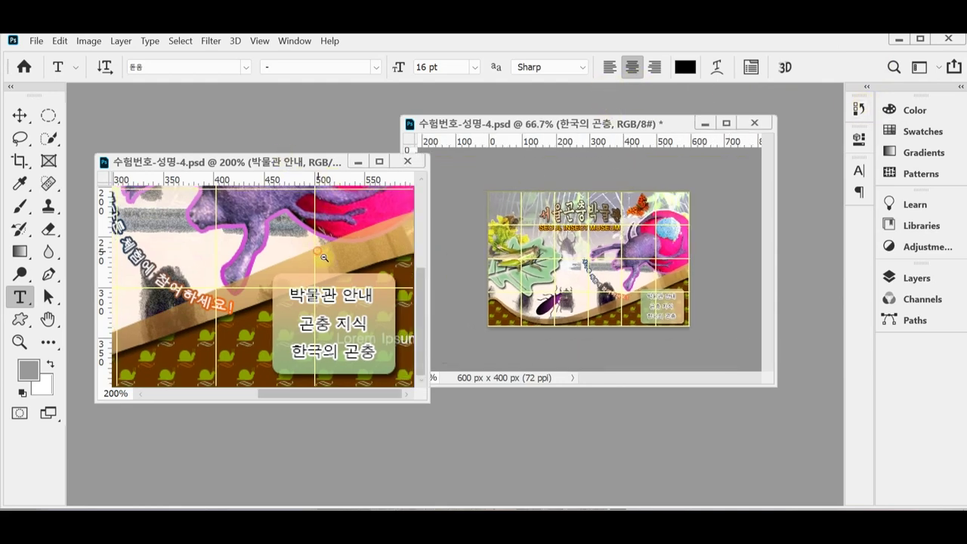
key(ctrl+minus)
key(ctrl+minus)
click(554, 124)
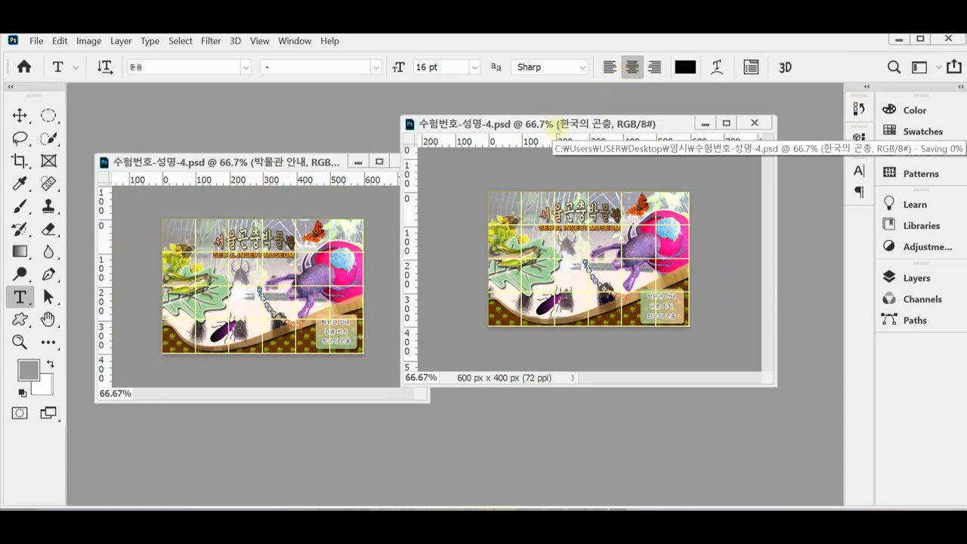
key(ctrl+semicolon)
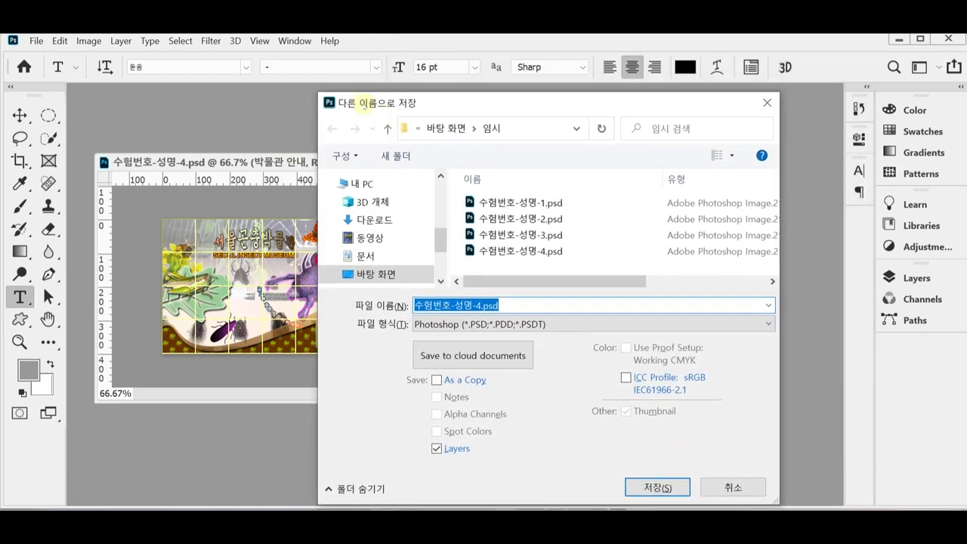
Save a JPEG copy named 수험번호-성명-4.jpg in the GTQ folder under 문서, with quality 8
drag(363, 105, 275, 103)
click(272, 181)
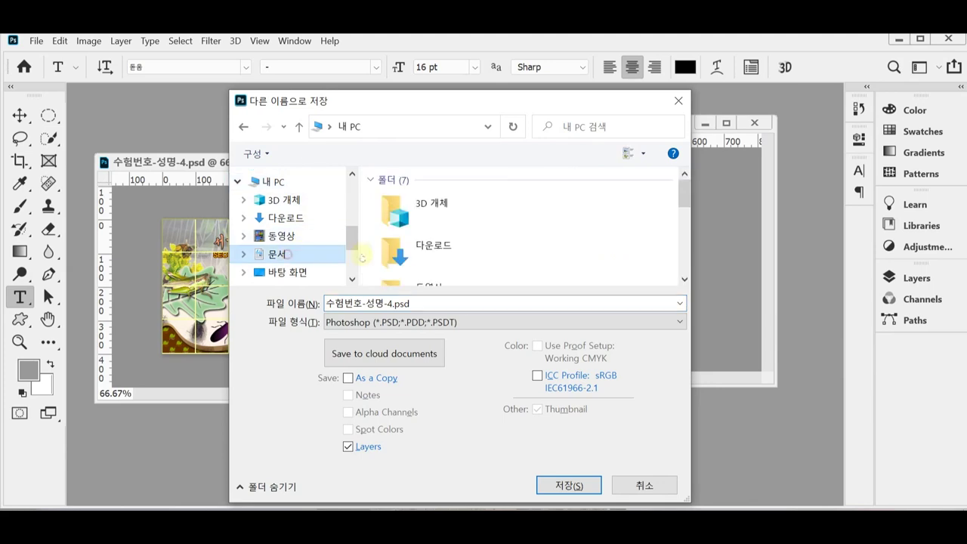
double_click(419, 264)
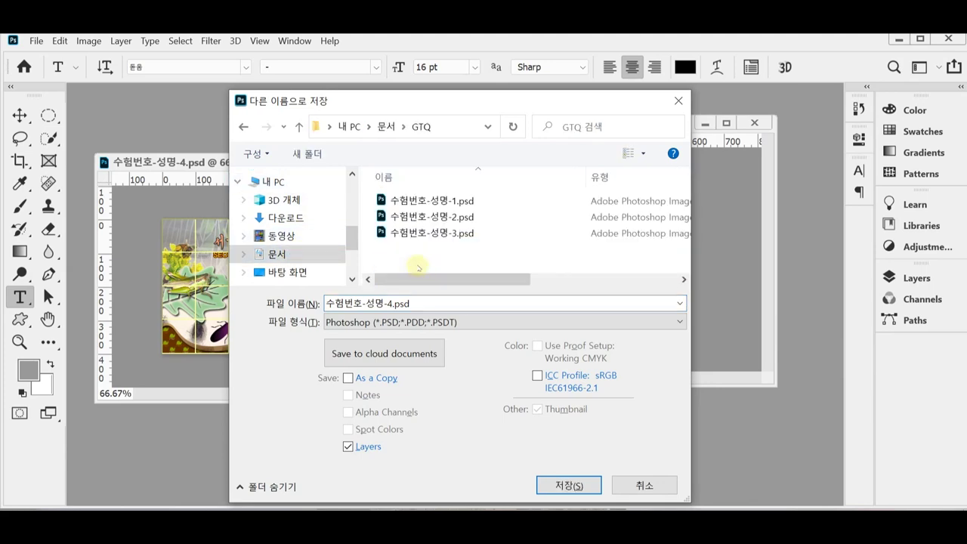
click(390, 322)
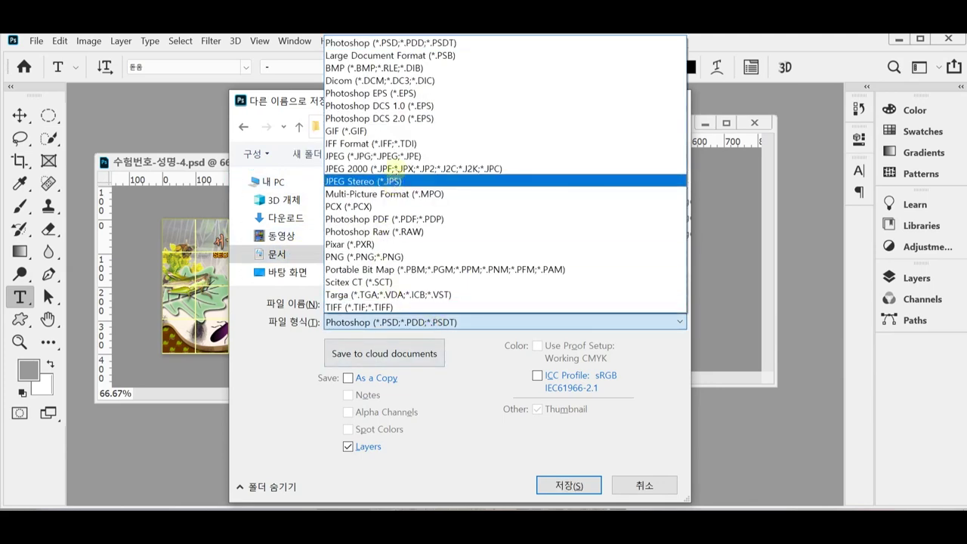
click(395, 156)
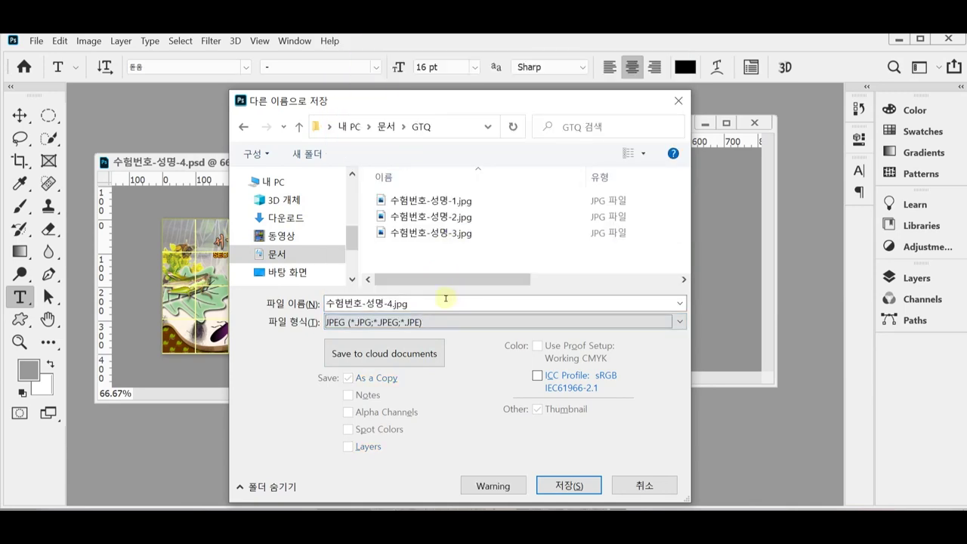
click(569, 485)
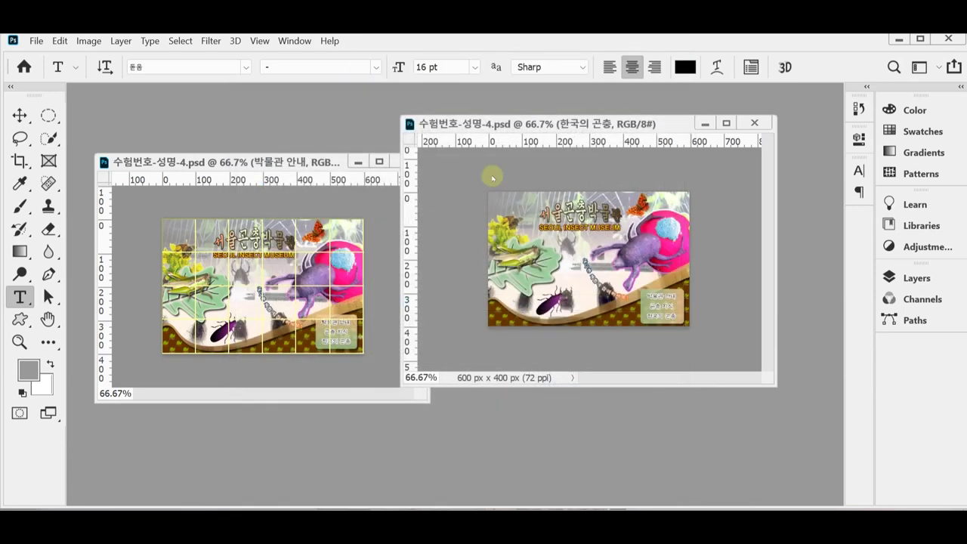
text(8)
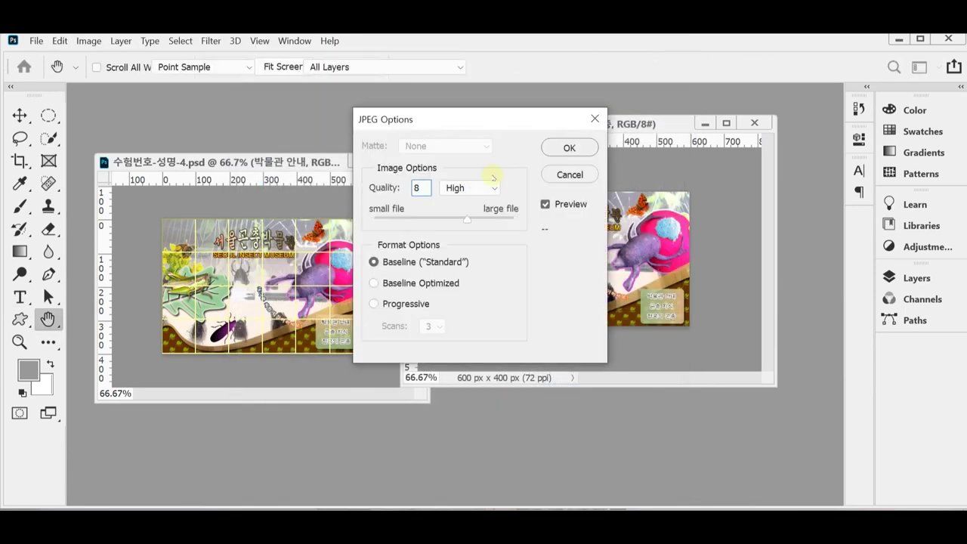
key(Return)
Resize the working design's image to a width of 60 pixels
click(79, 42)
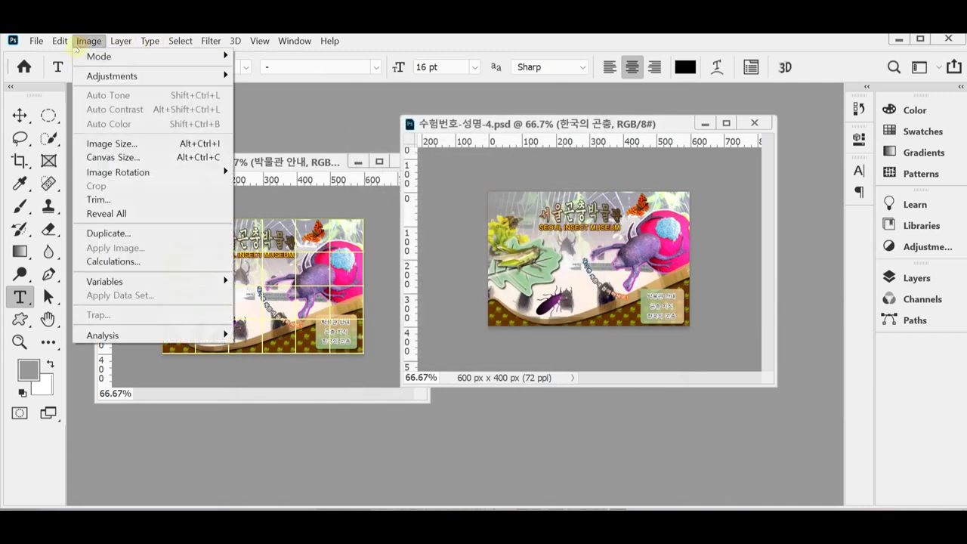
click(111, 143)
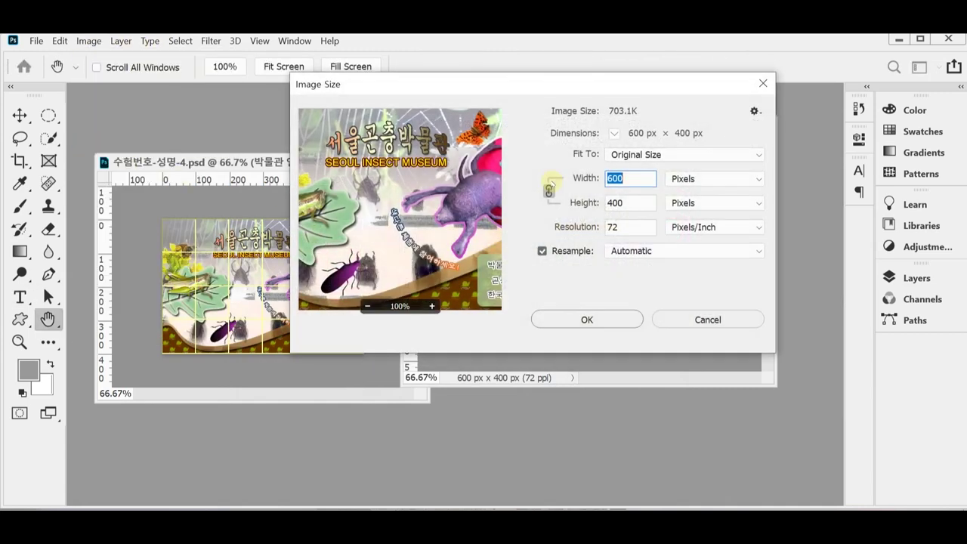
text(60)
key(Return)
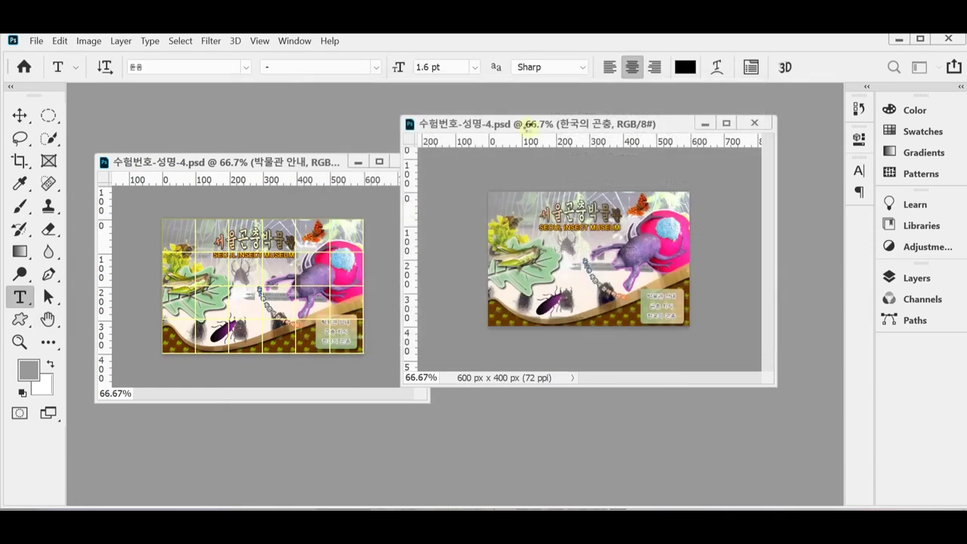
Save the reduced-size design as a layered Photoshop file named 수험번호-성명-4.psd in the GTQ folder under 문서
click(35, 42)
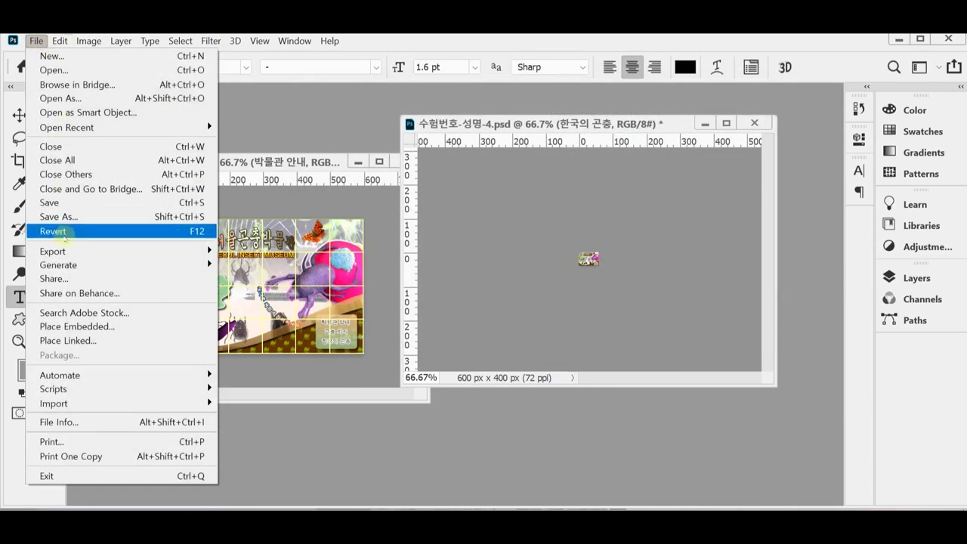
click(71, 217)
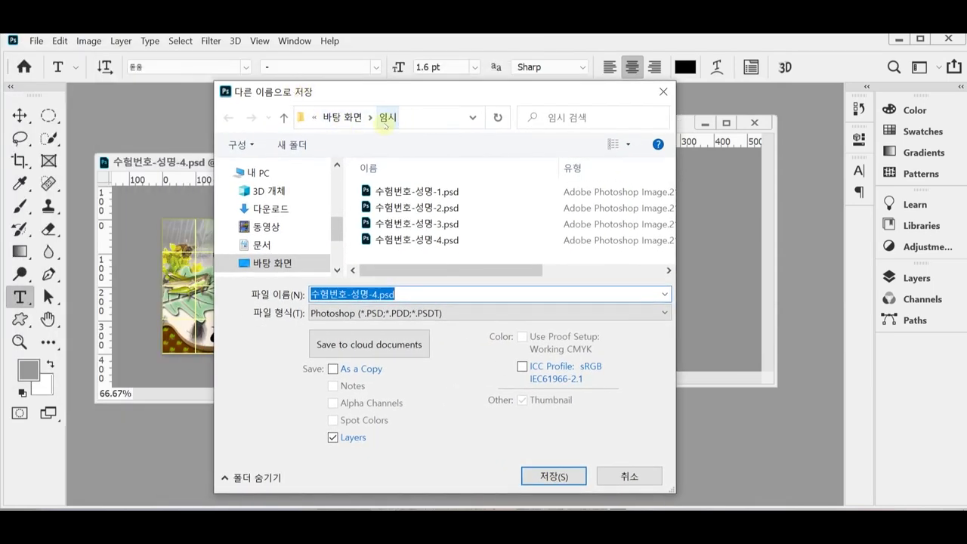
click(281, 169)
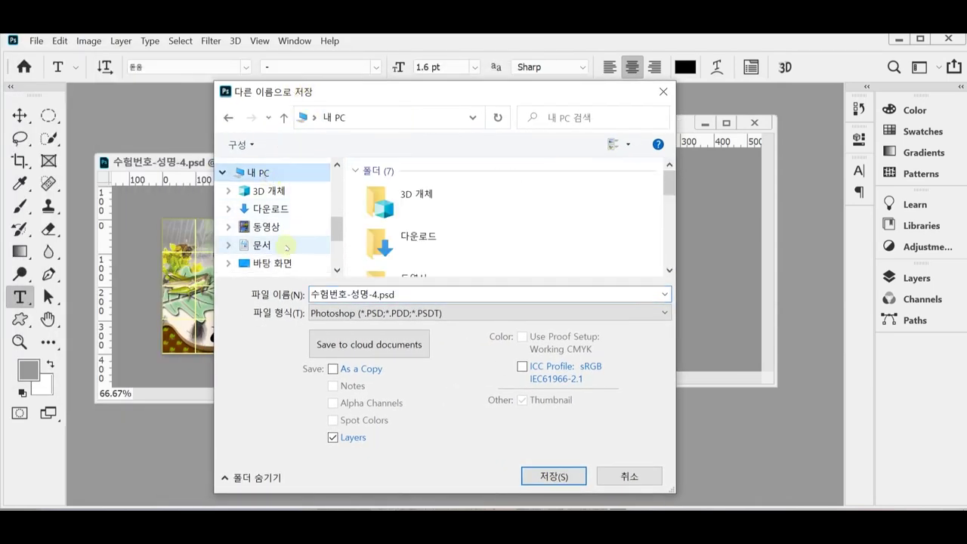
click(281, 245)
scroll(420, 253, down, 5)
click(415, 260)
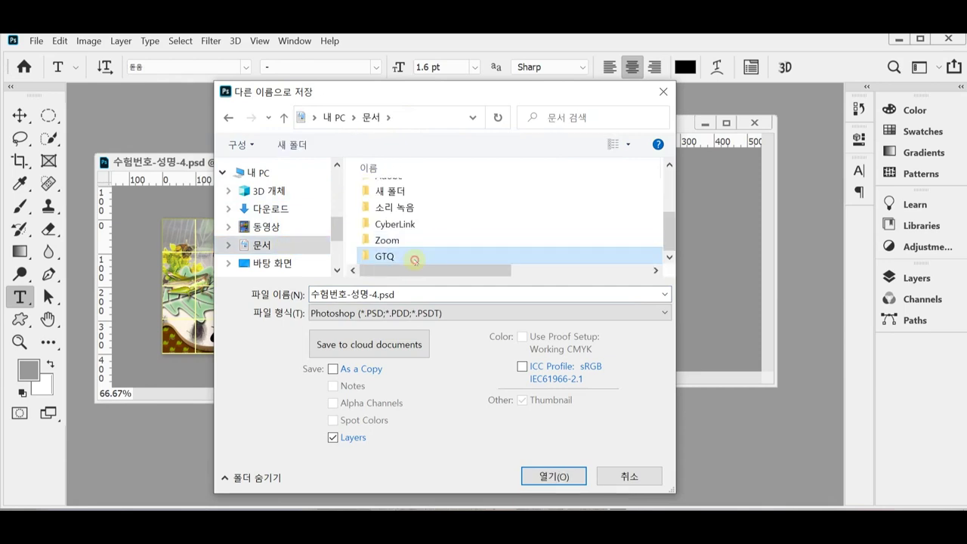
double_click(365, 257)
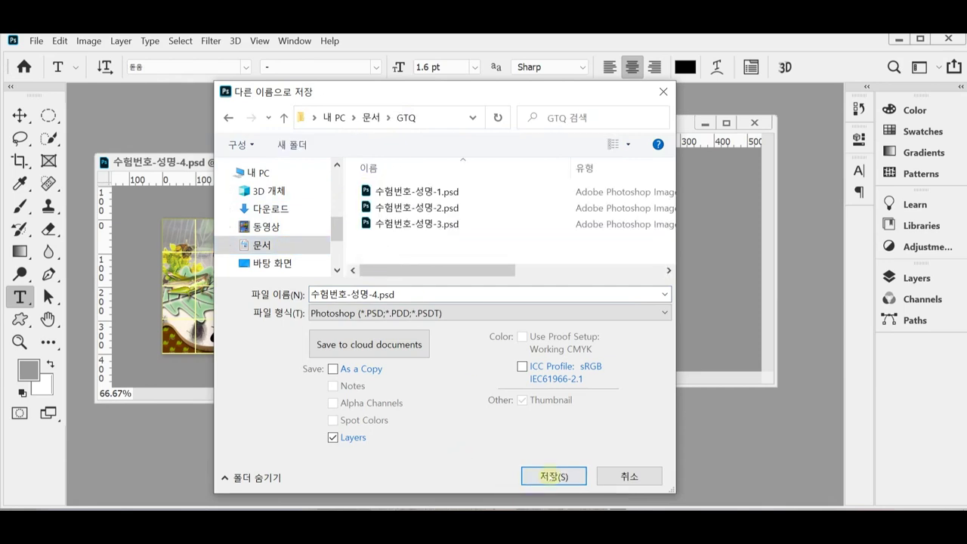
click(551, 476)
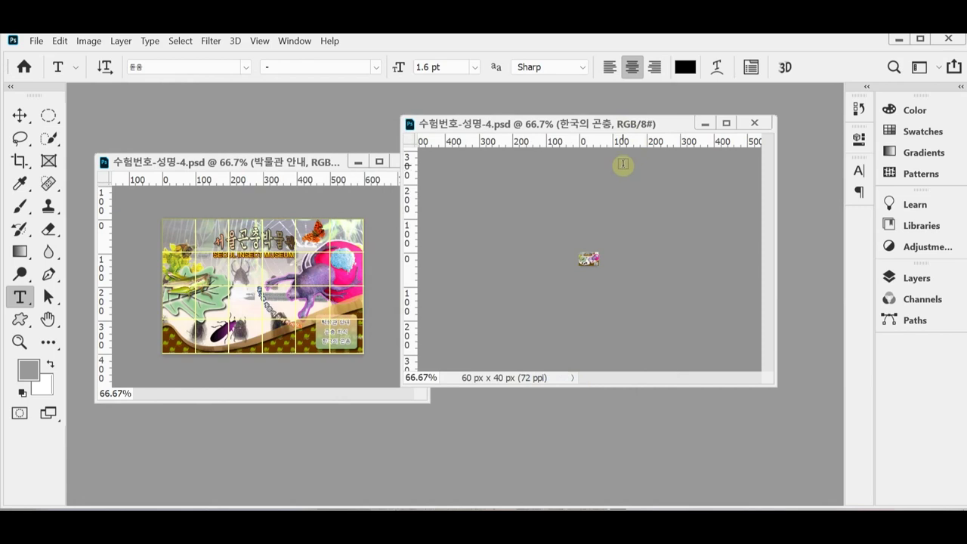